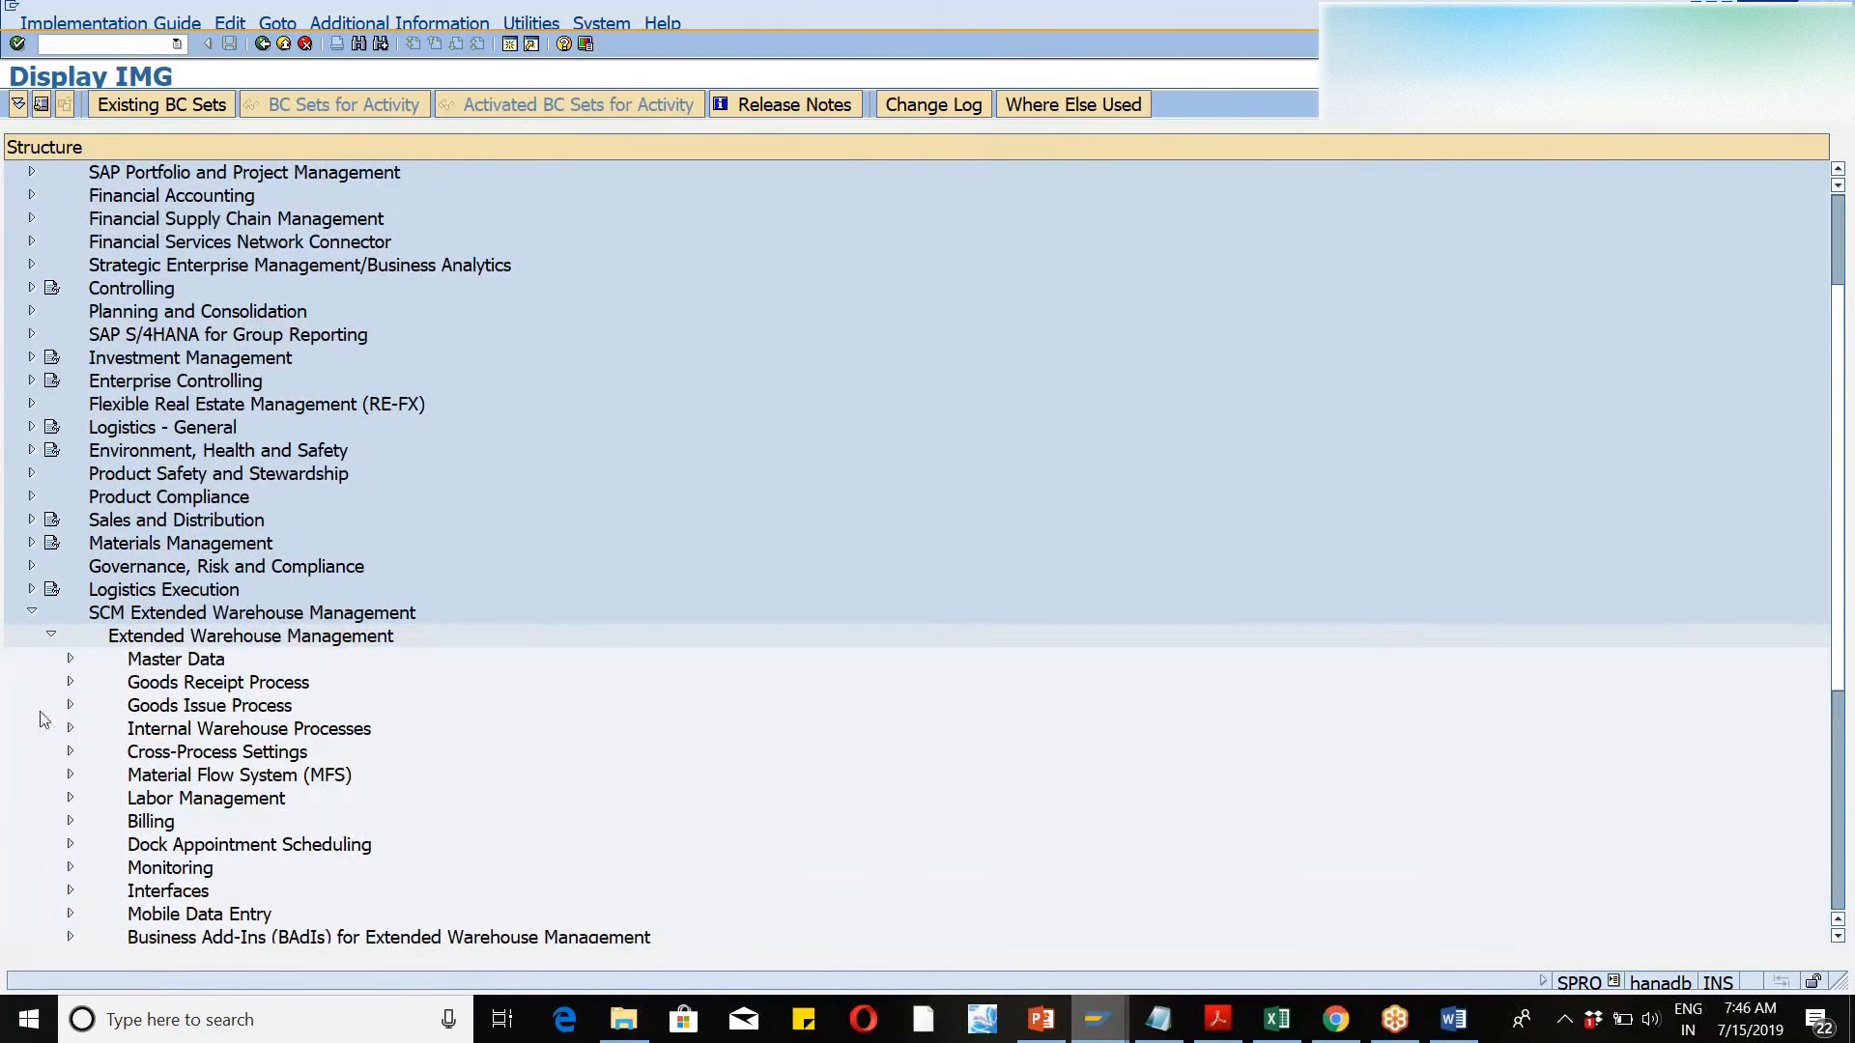
- Open the Define Activity Area settings under Extended Warehouse Management master data and position the list on warehouse WM46
{"action": "left_click", "coordinate": [70, 659]}
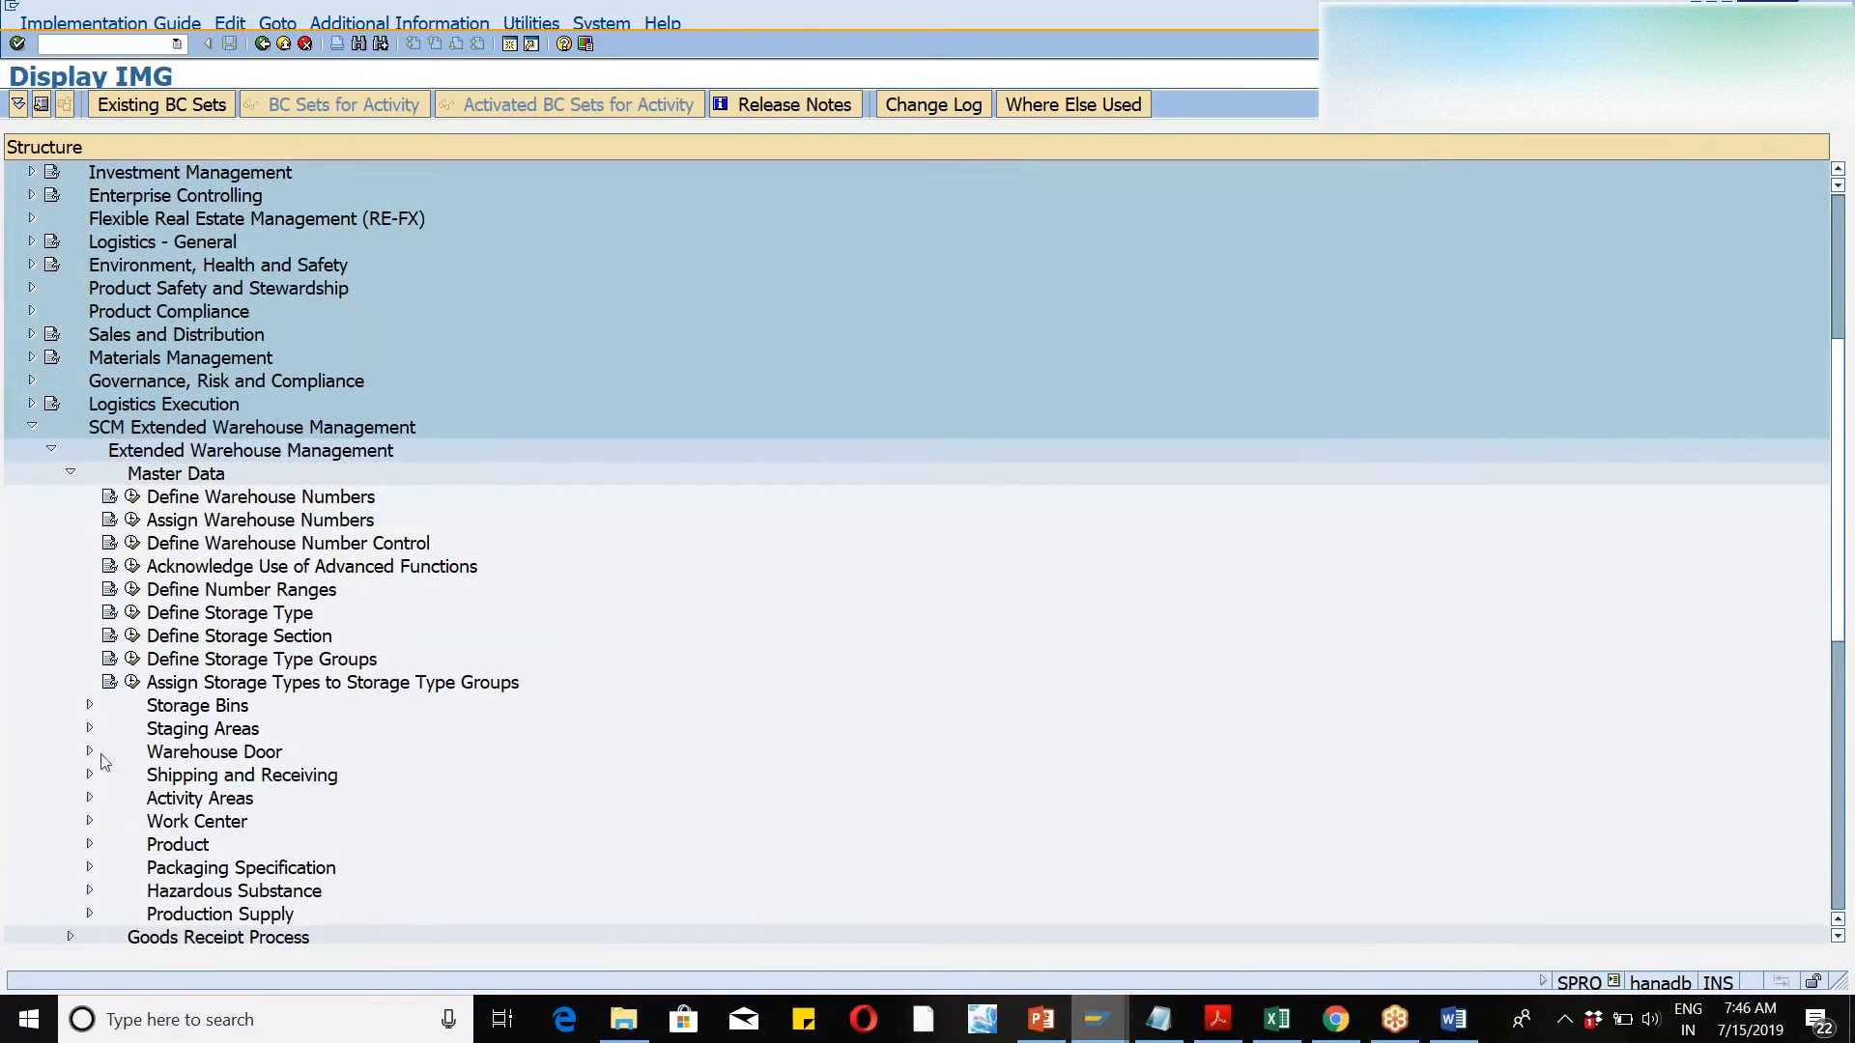
{"action": "left_click", "coordinate": [89, 799]}
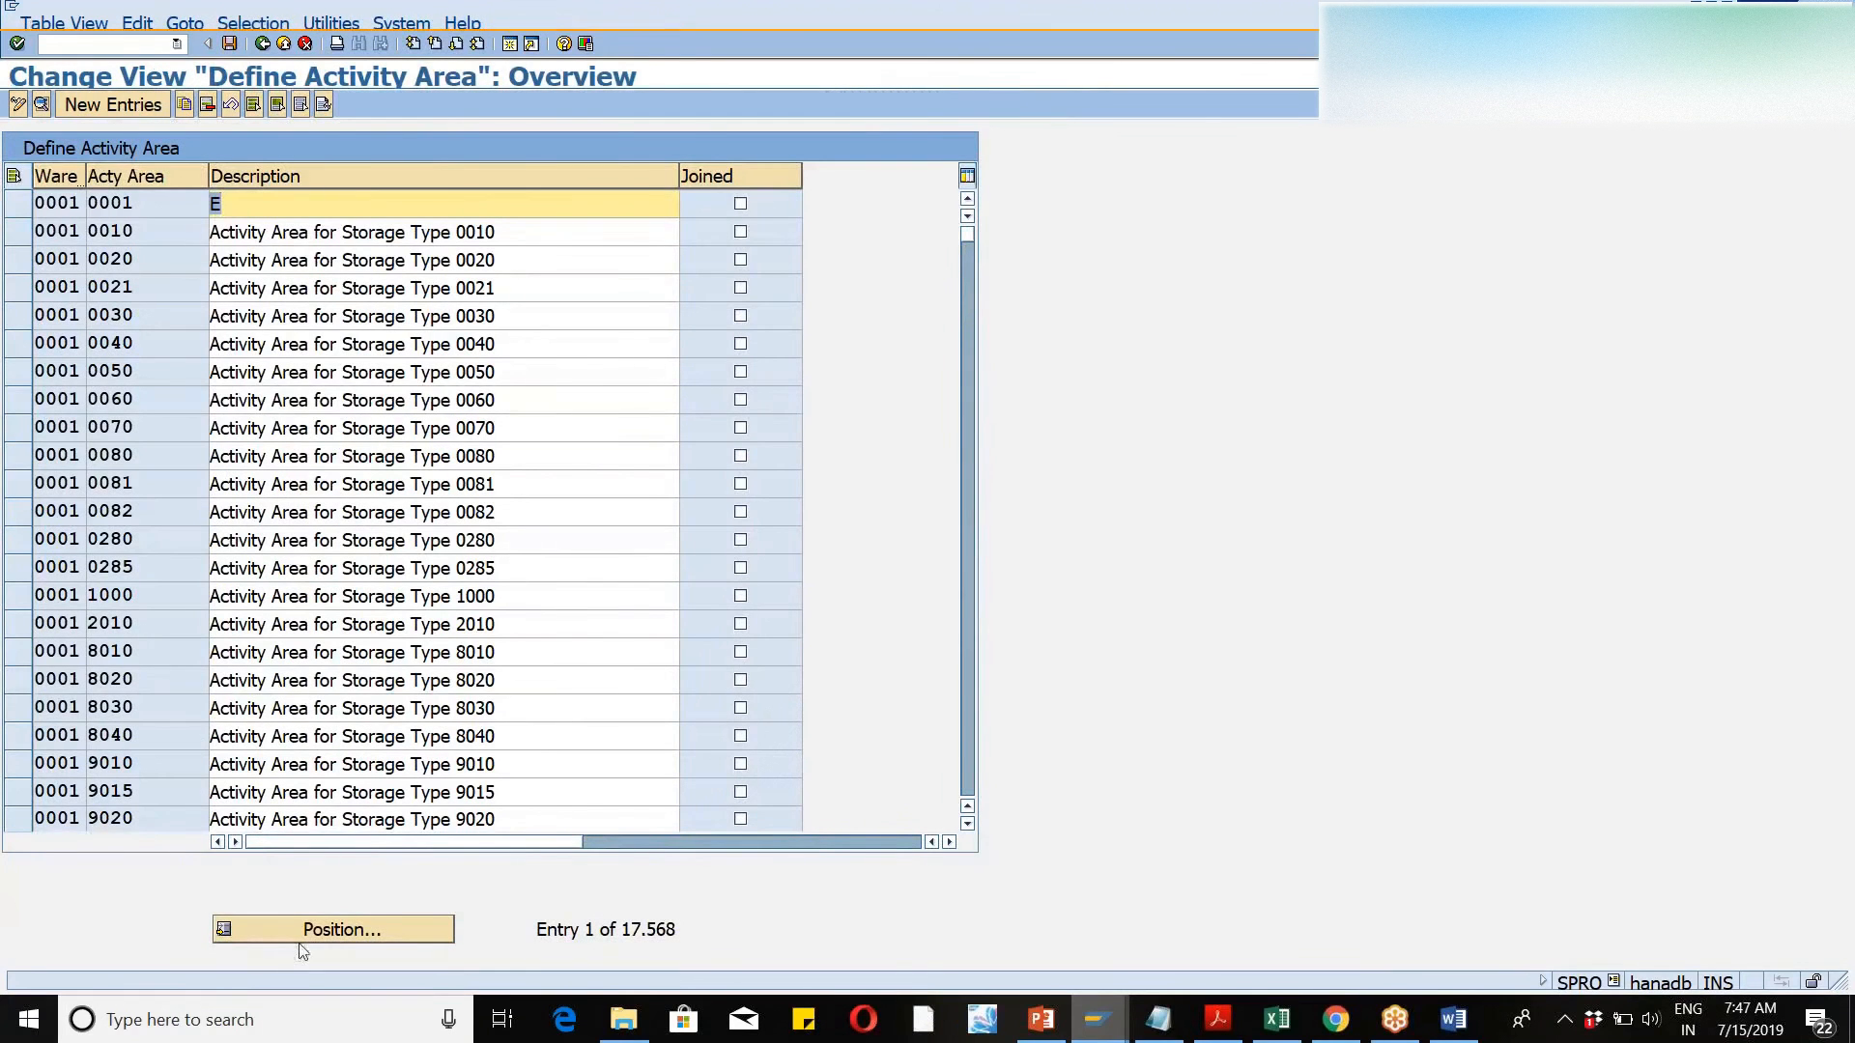
{"action": "left_click", "coordinate": [352, 933]}
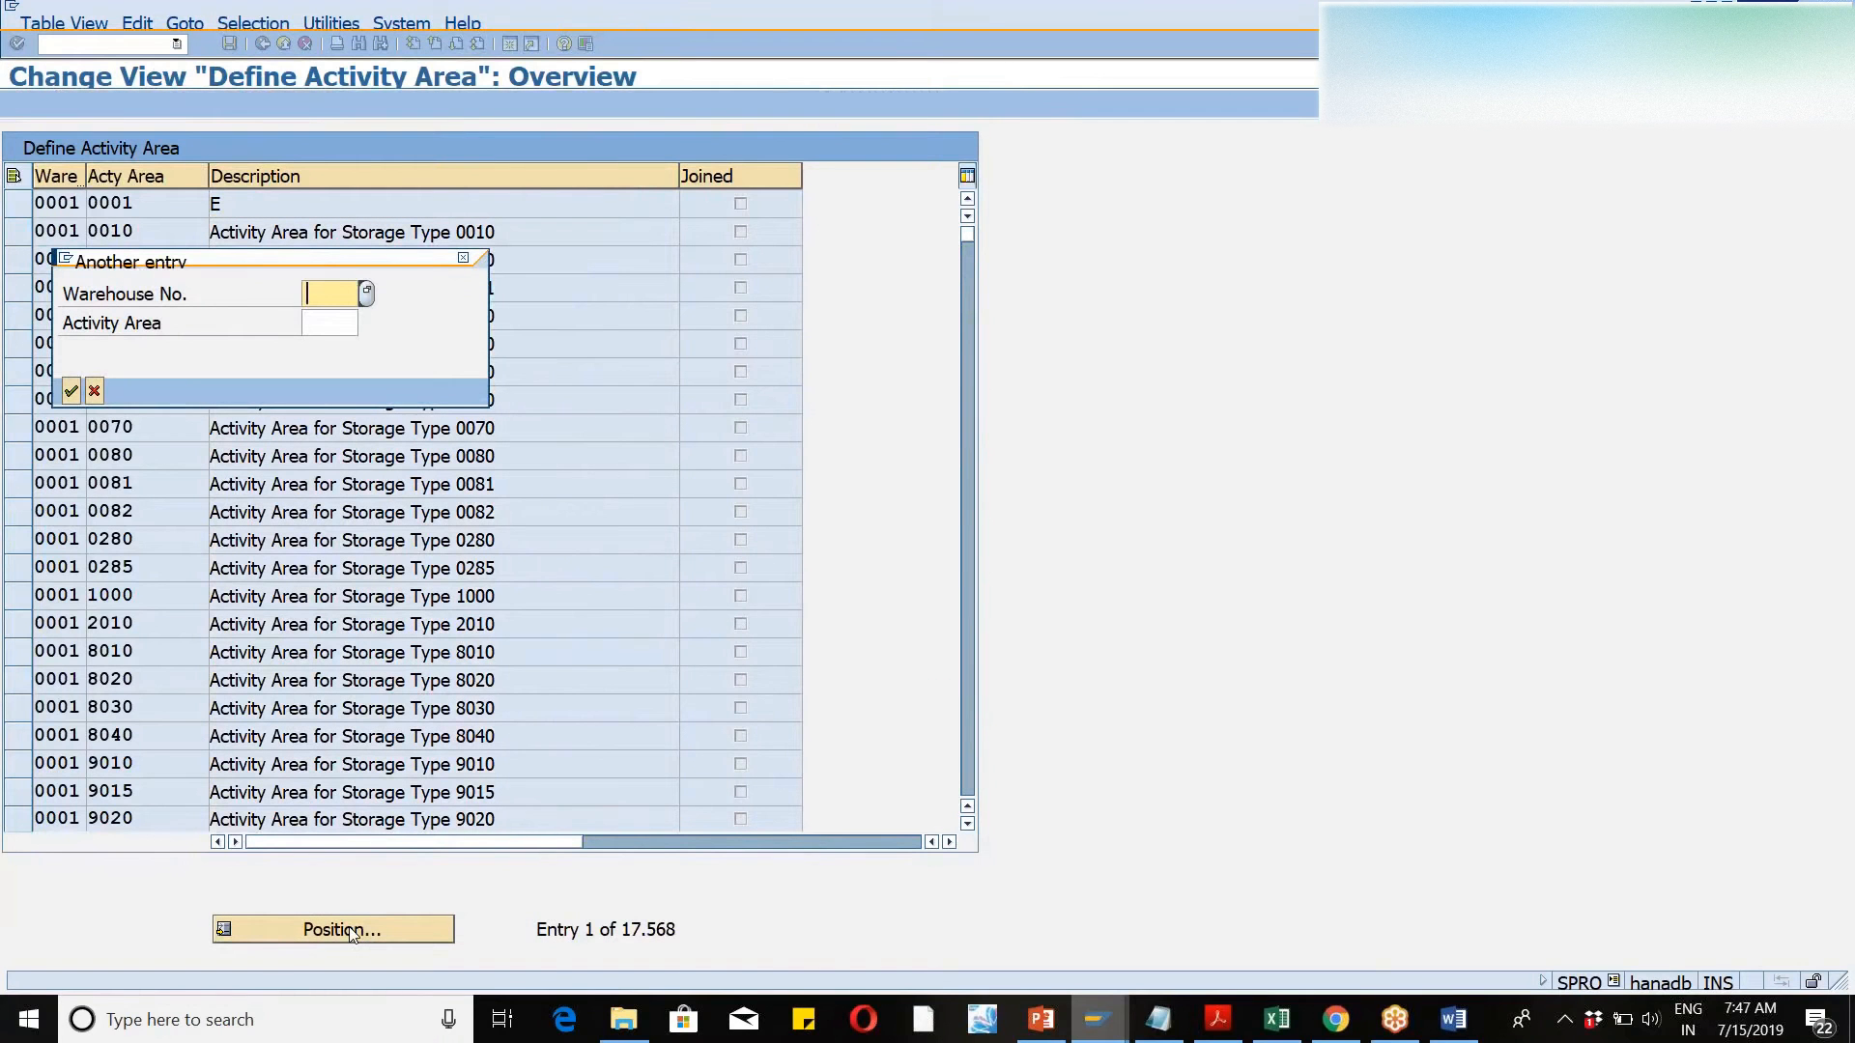
{"action": "type", "text": "wm46"}
{"action": "key", "text": "Return"}
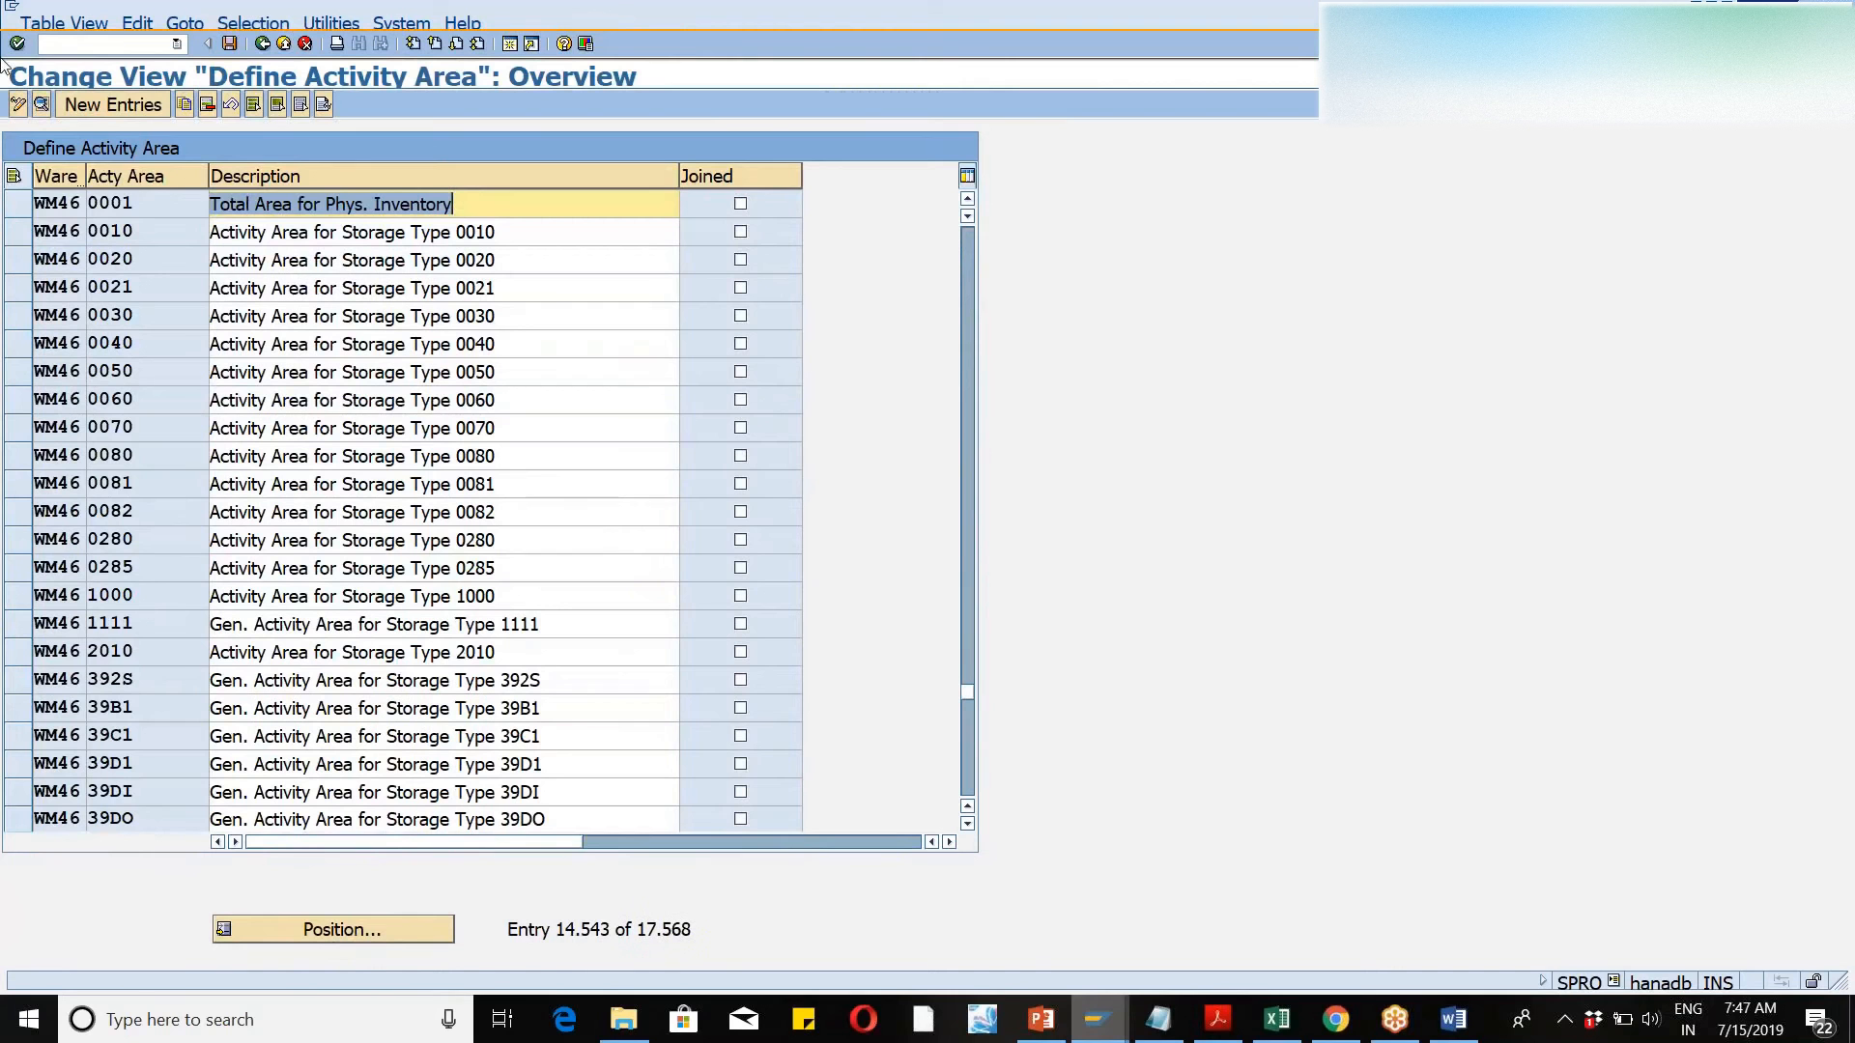
- Copy the WM46 activity areas 0001 and 0010, defining the first copy as zde1 with the description dec1
{"action": "left_click", "coordinate": [19, 205]}
{"action": "left_click", "coordinate": [20, 259]}
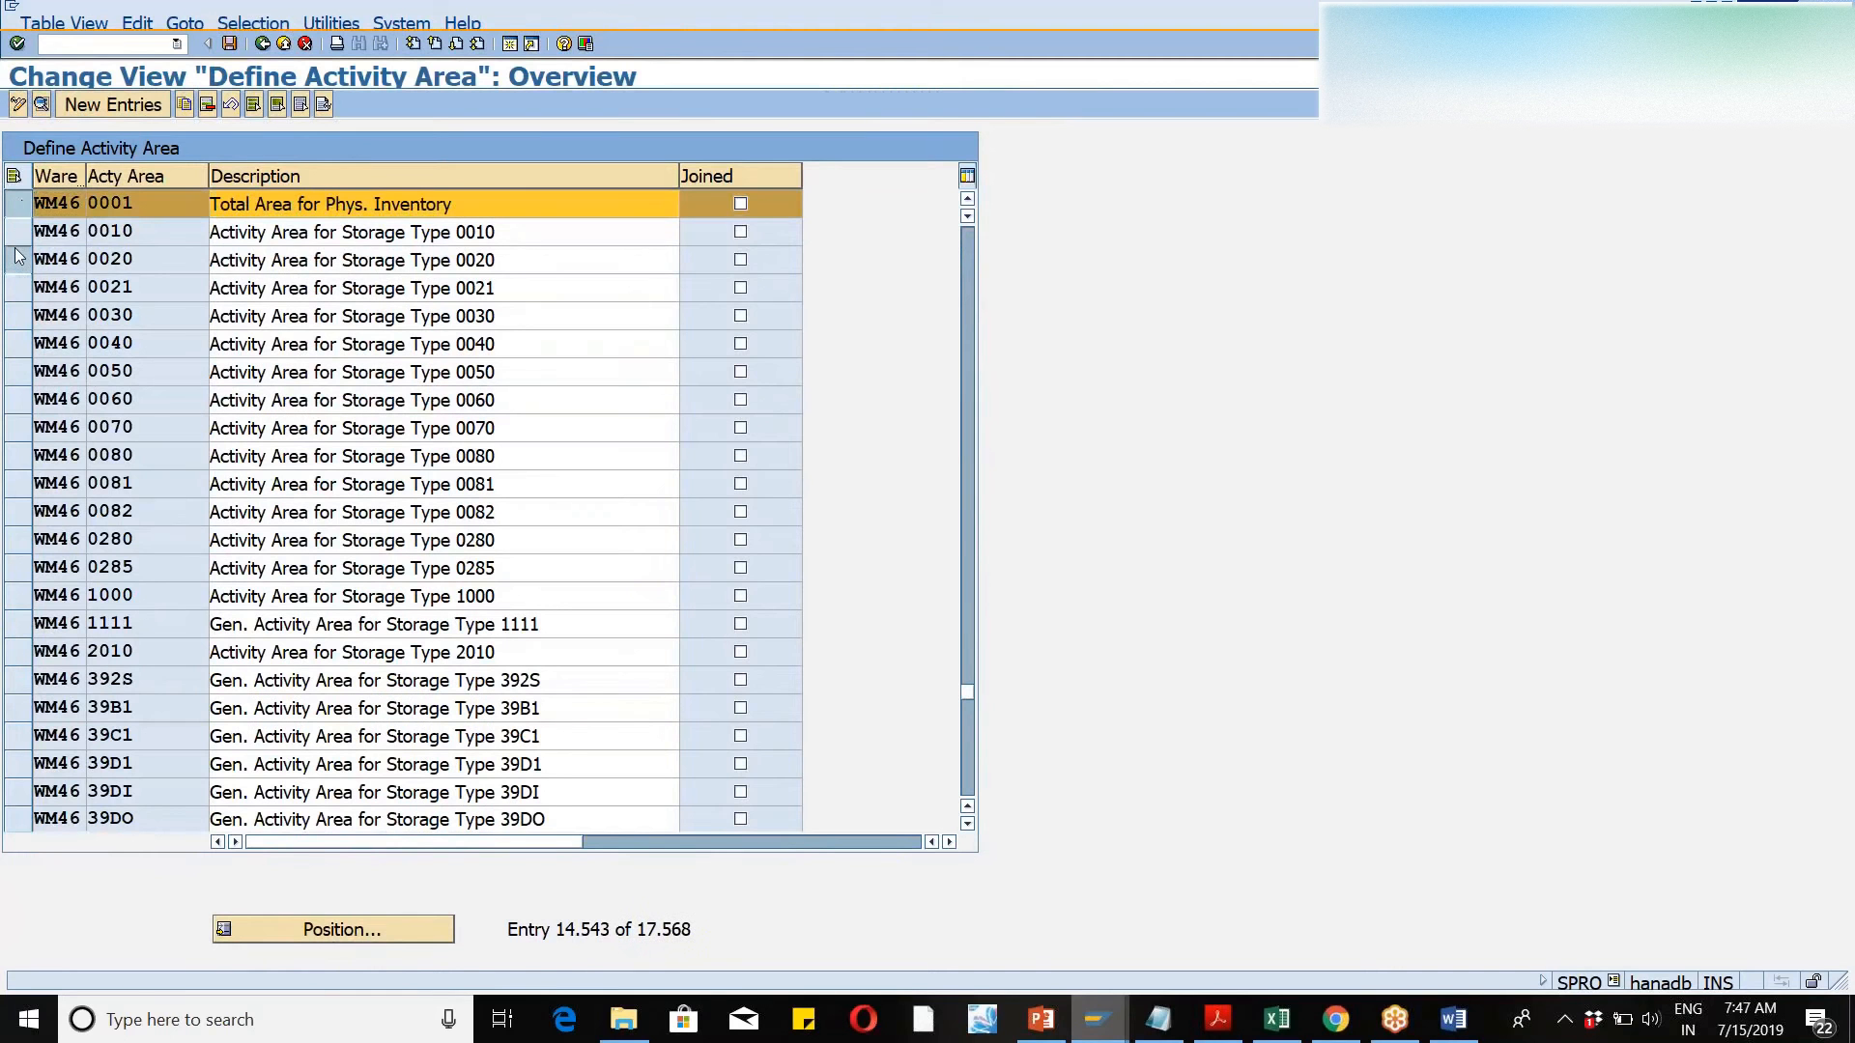
{"action": "left_click", "coordinate": [19, 259]}
{"action": "left_click", "coordinate": [18, 233]}
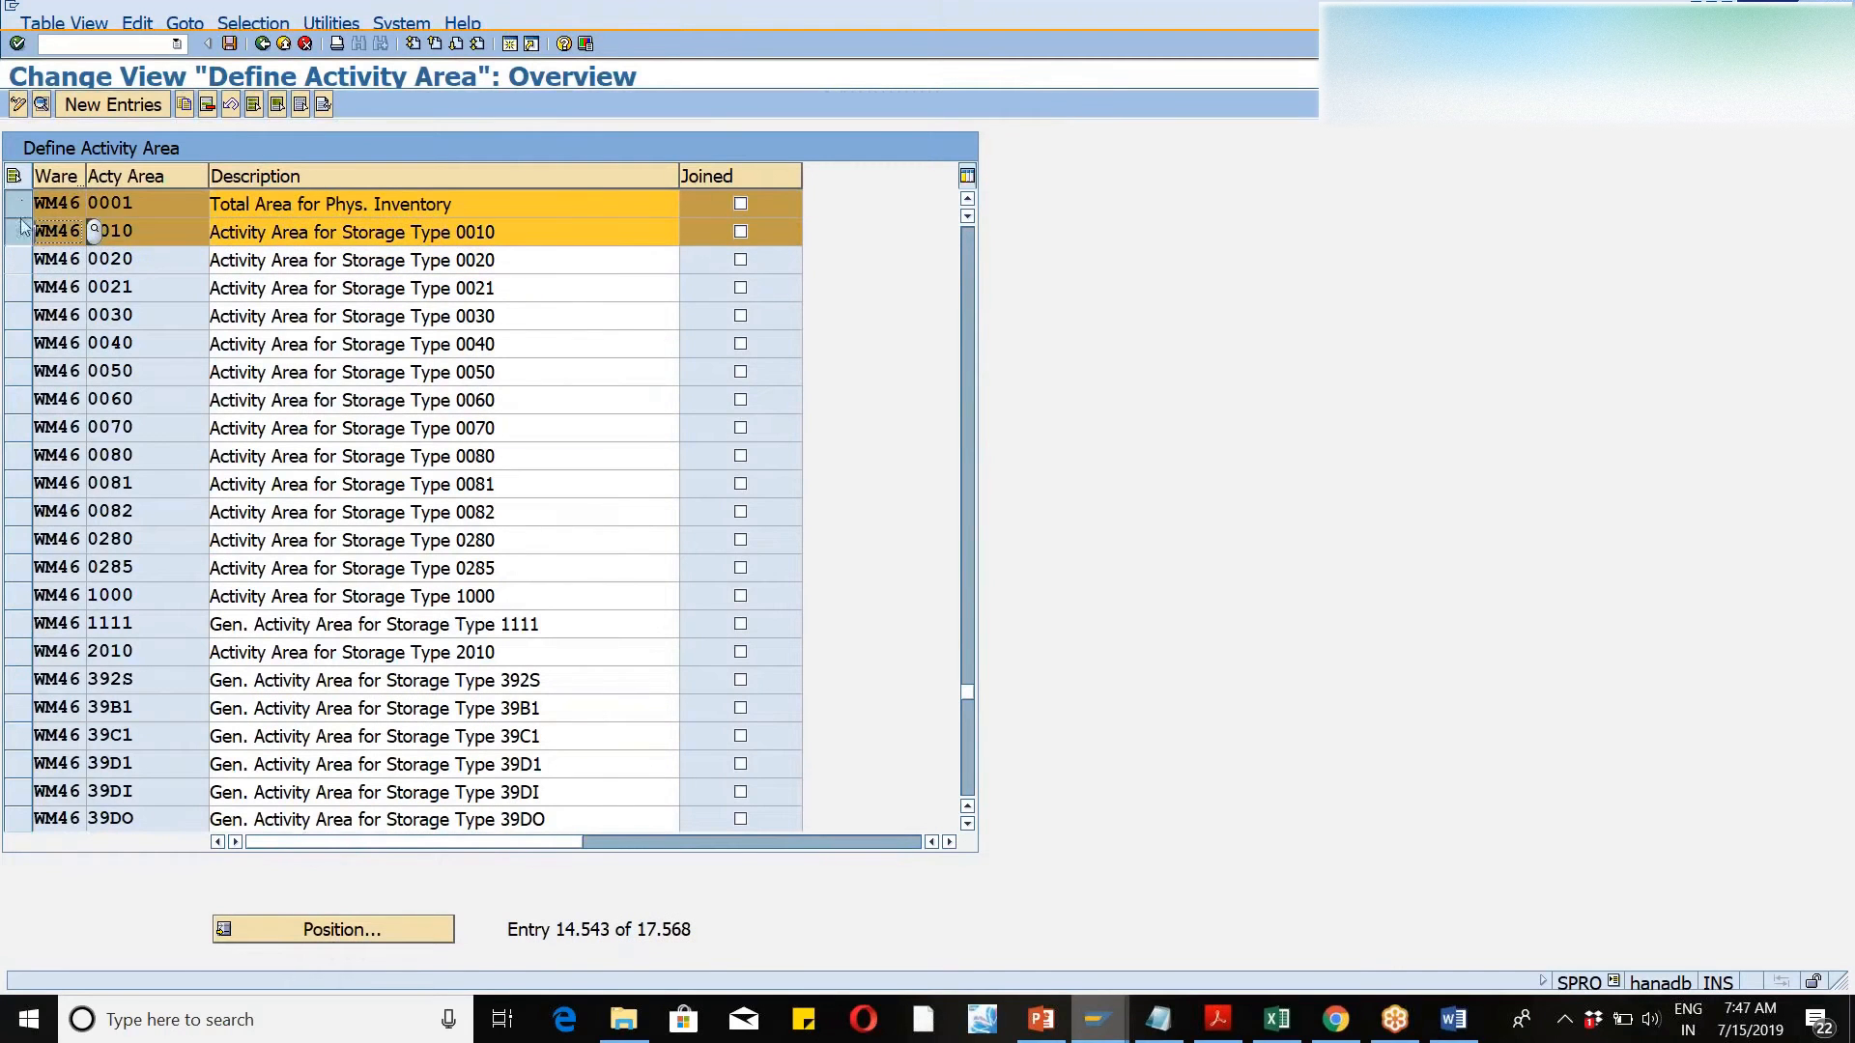
{"action": "left_click", "coordinate": [185, 105]}
{"action": "key", "text": "Tab"}
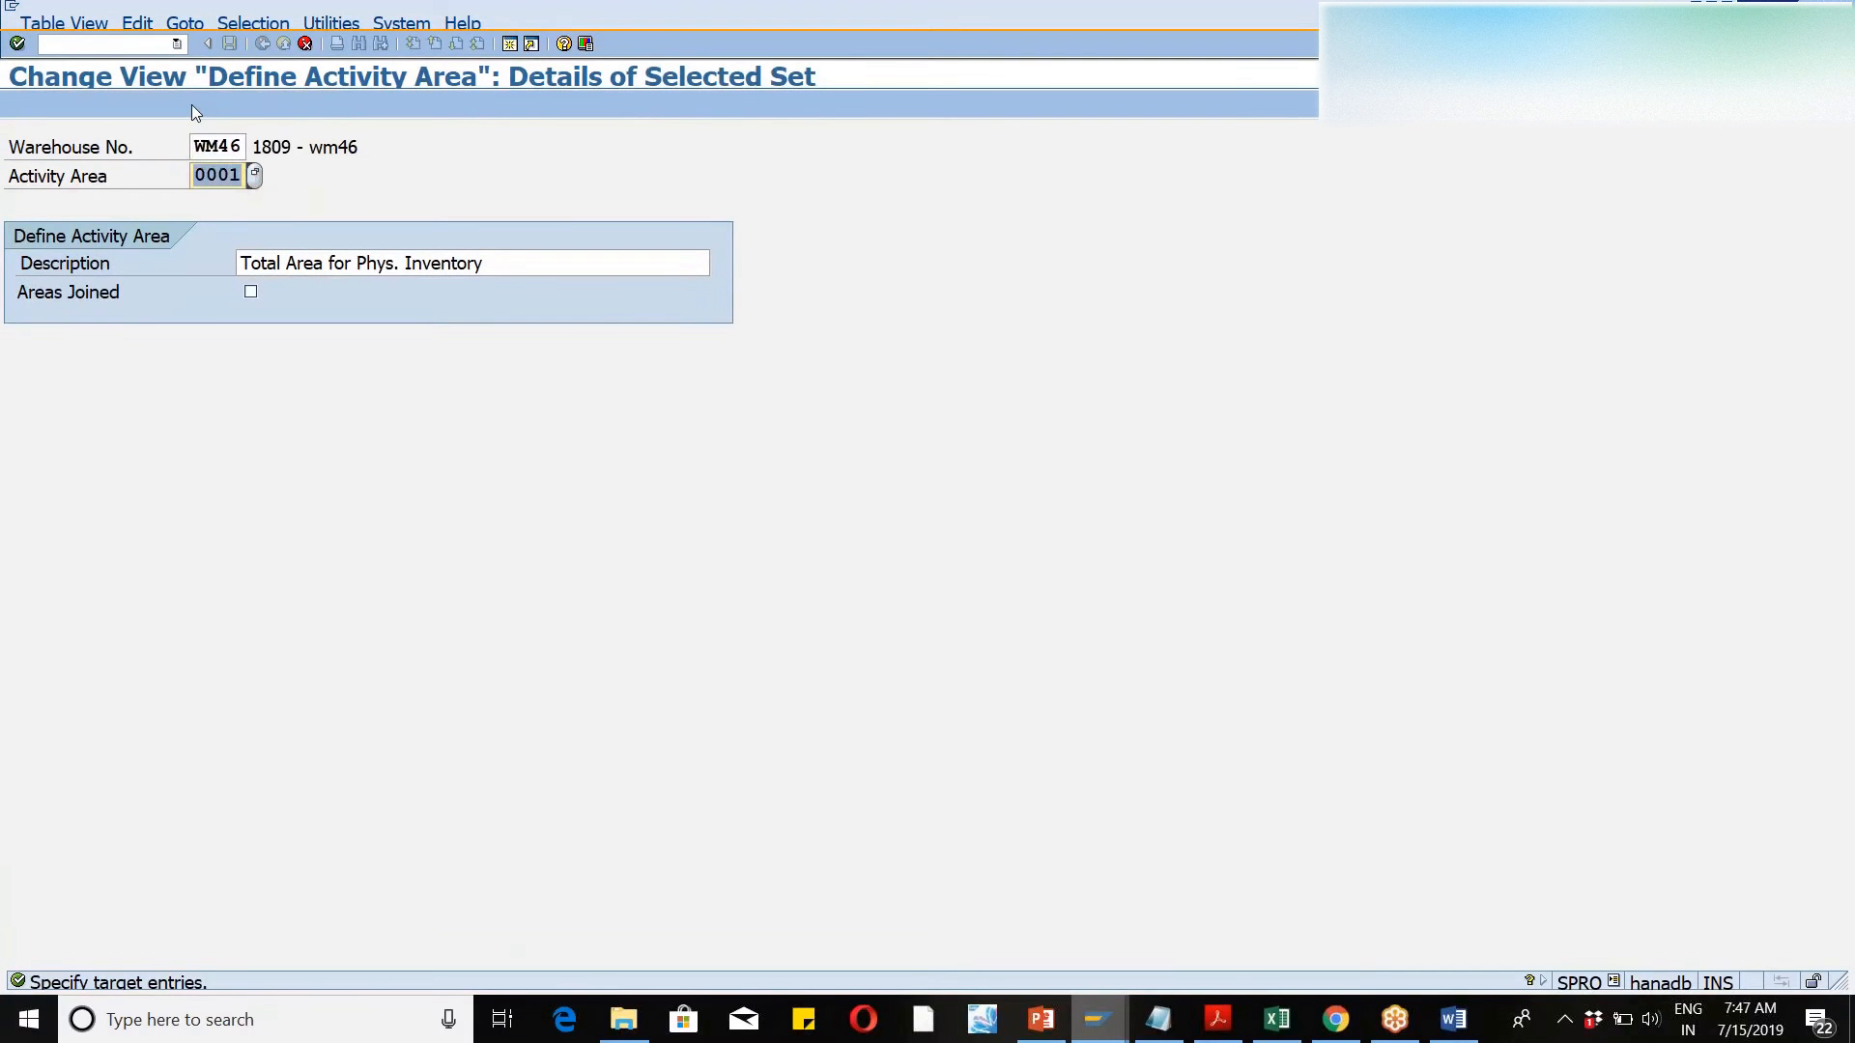
{"action": "type", "text": "zde"}
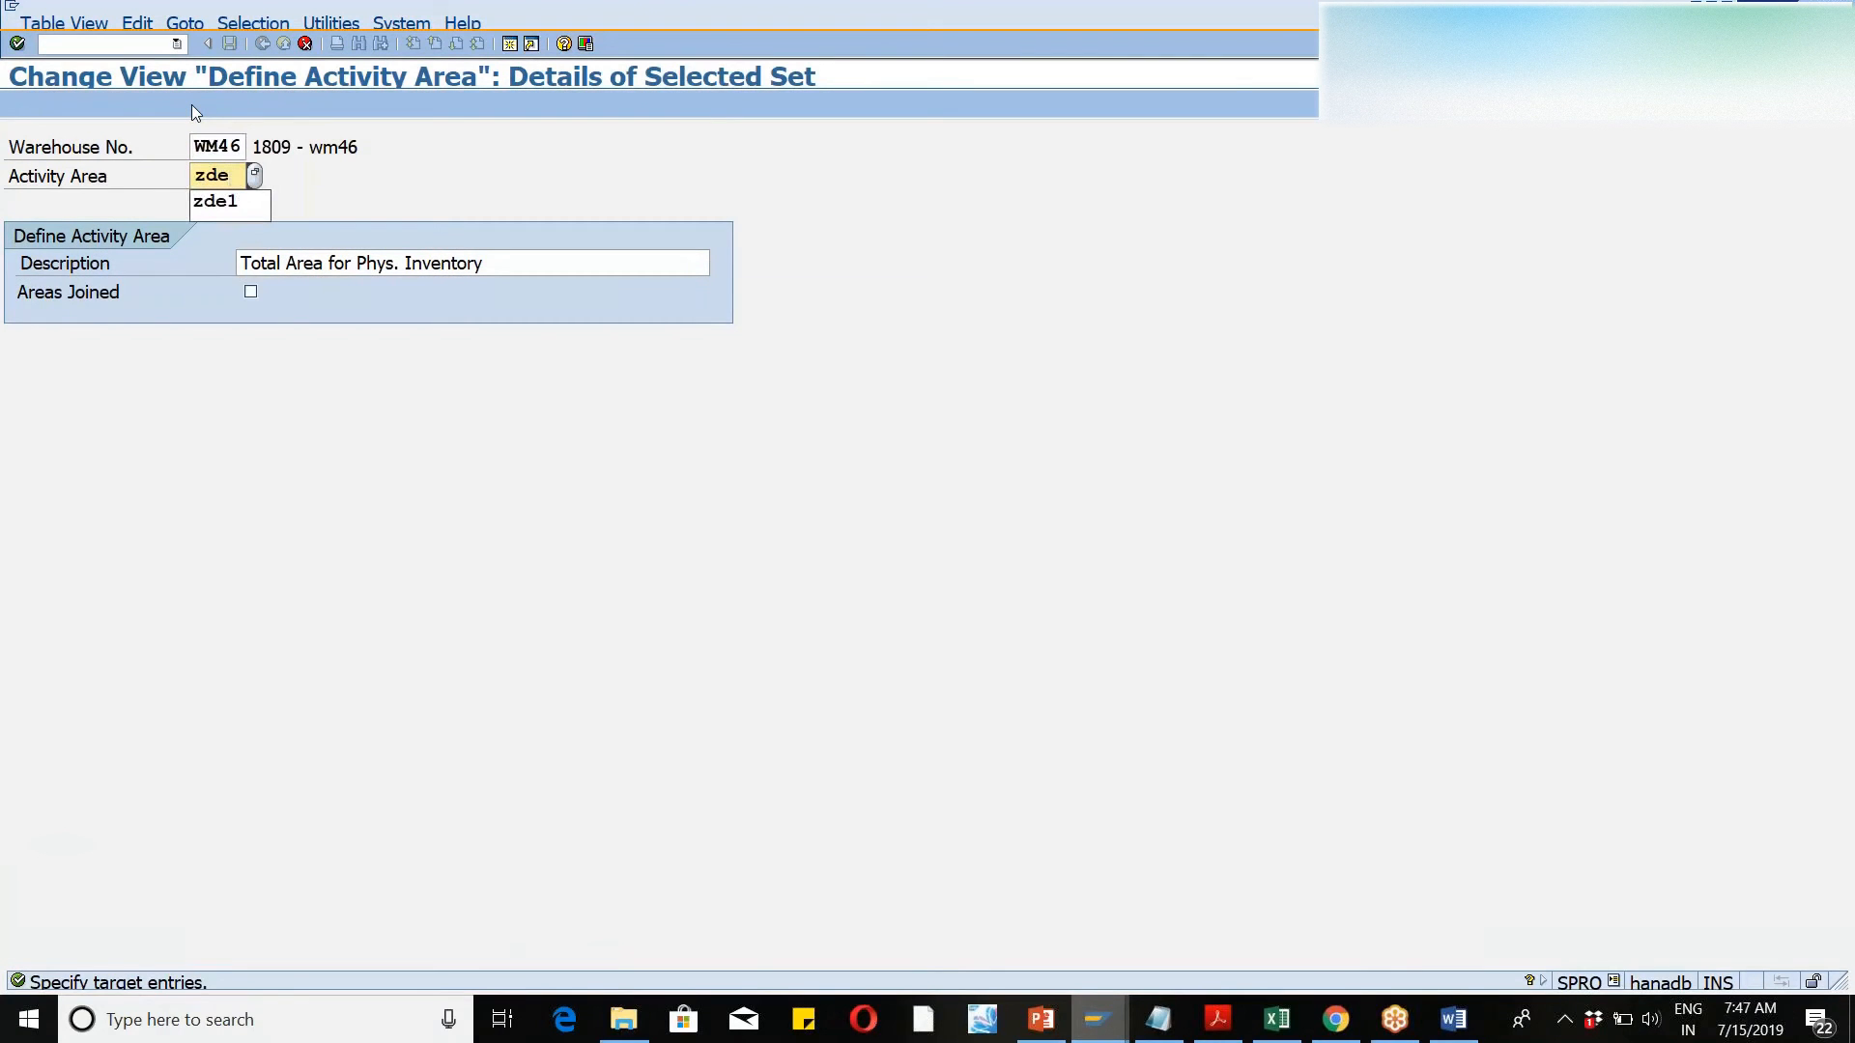
{"action": "type", "text": "1"}
{"action": "key", "text": "Tab"}
{"action": "type", "text": "dec1"}
{"action": "key", "text": "Return"}
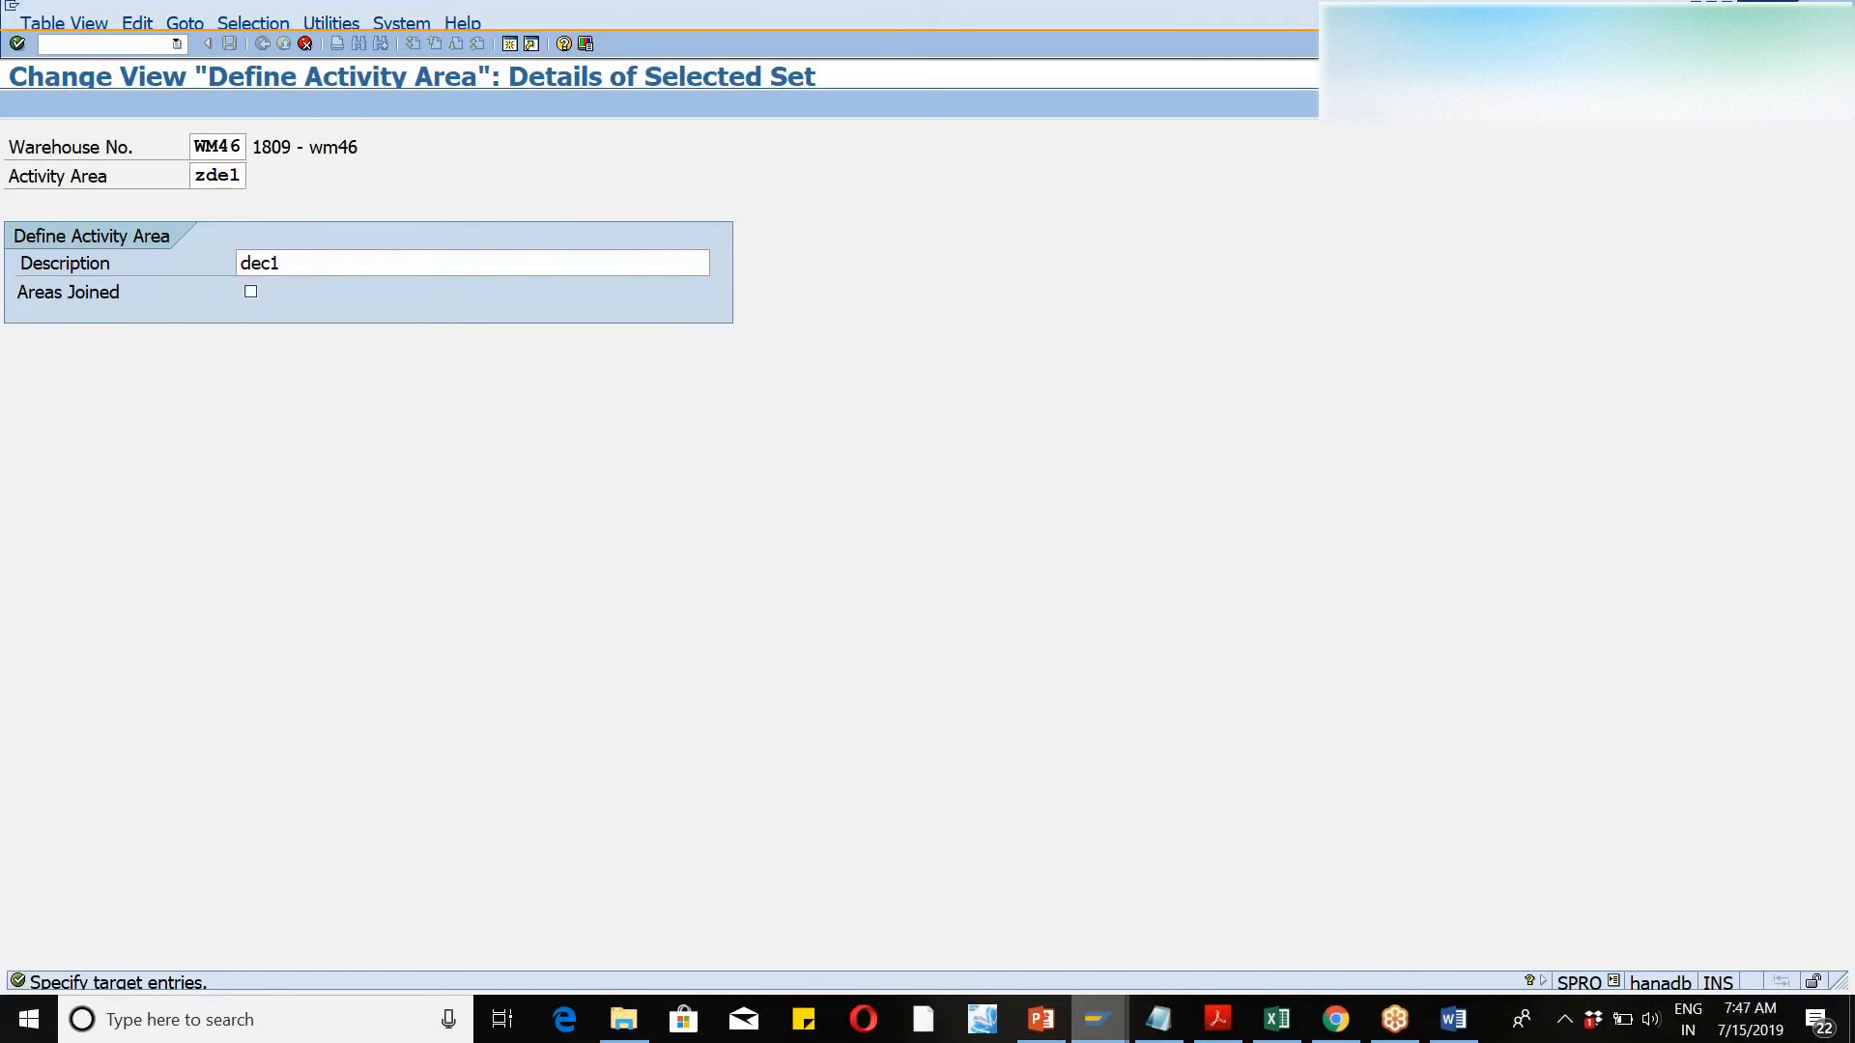
- Define the second copied activity area as zde2 with the description dec2
{"action": "key", "text": "Tab"}
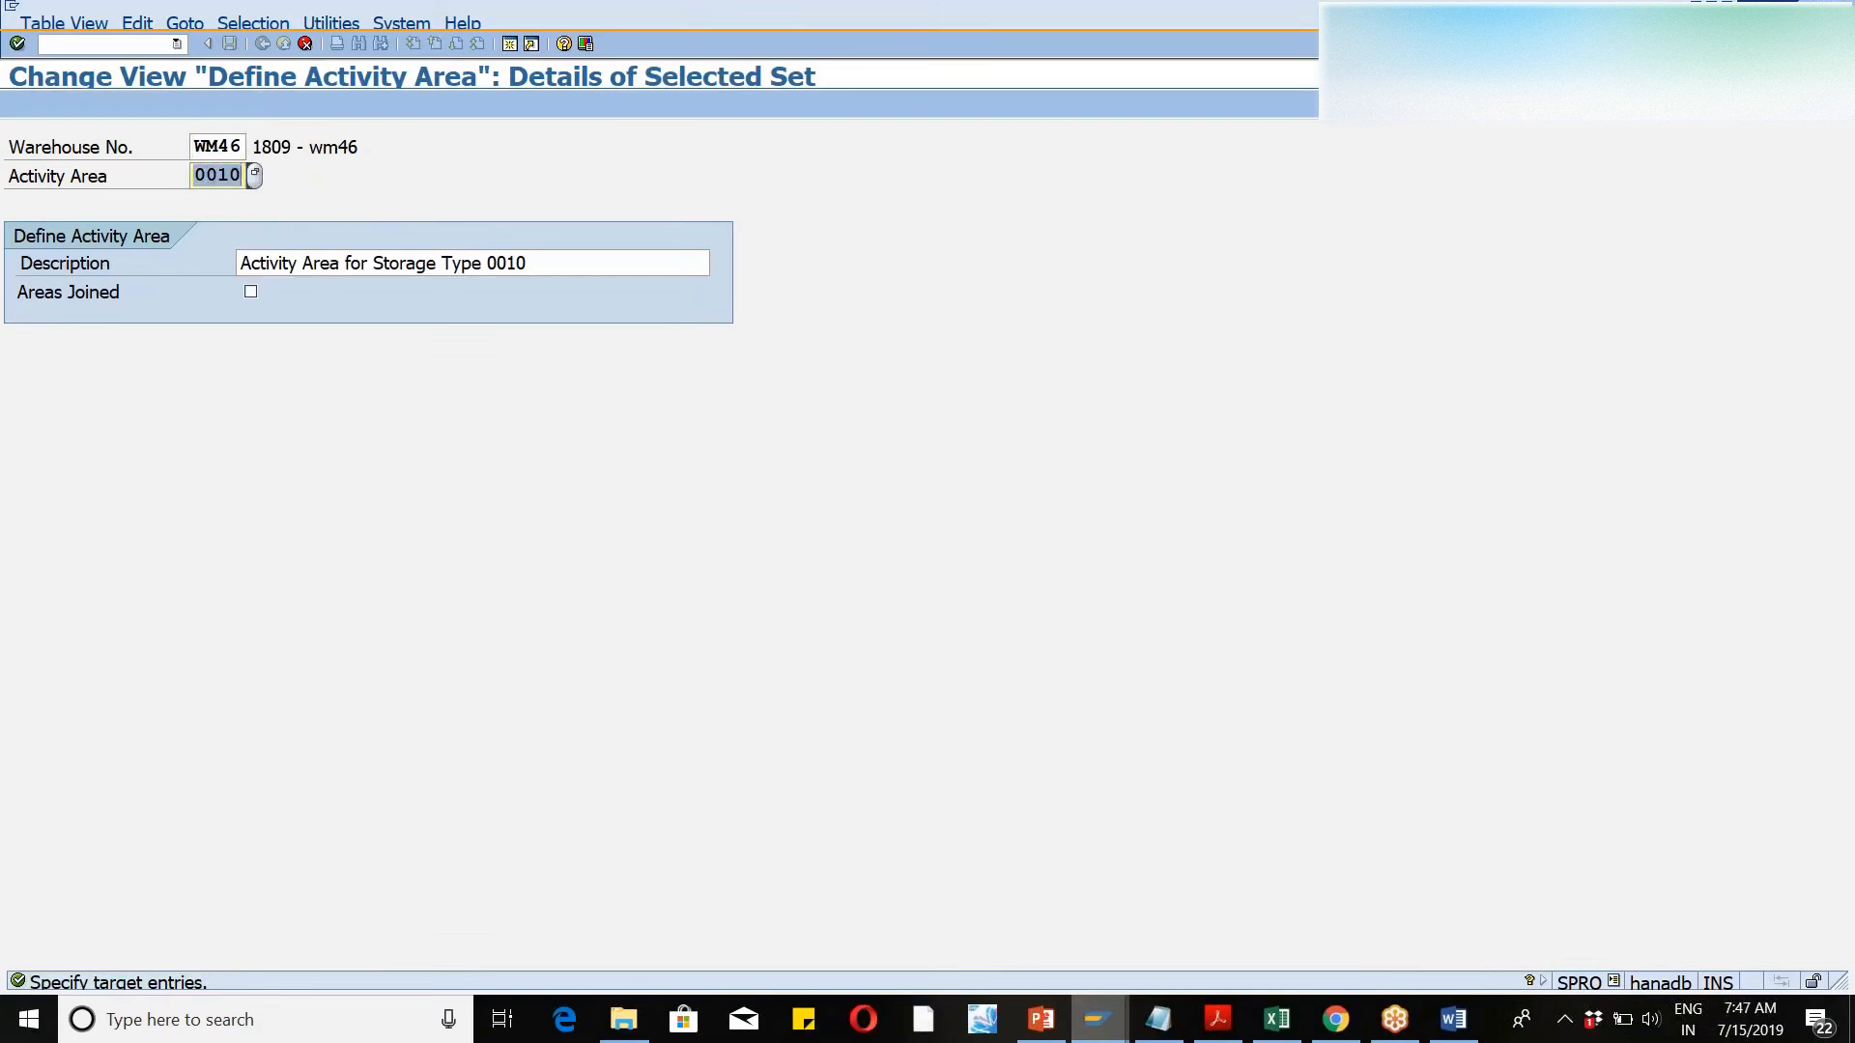
{"action": "type", "text": "zde2"}
{"action": "key", "text": "Tab"}
{"action": "type", "text": "dec2"}
{"action": "key", "text": "Return"}
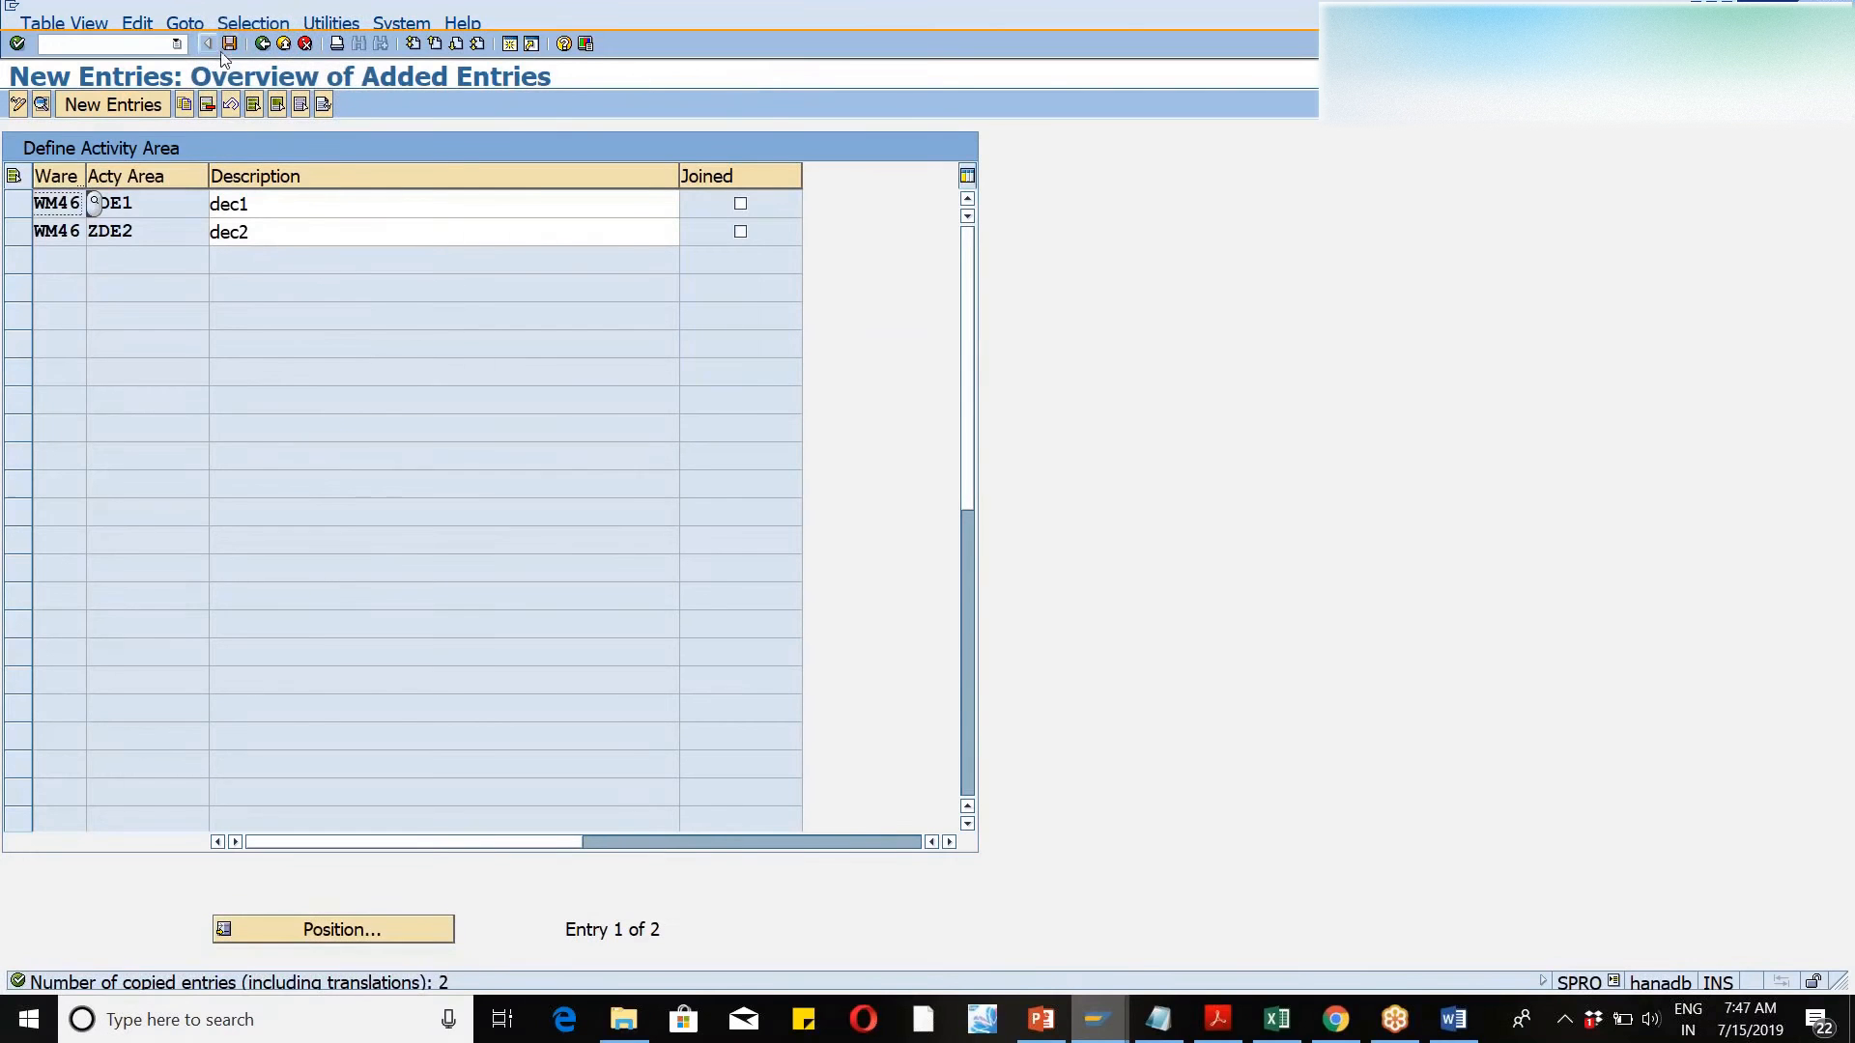
- Save the new activity areas in the proposed customizing request and return to the IMG structure
{"action": "left_click", "coordinate": [230, 44]}
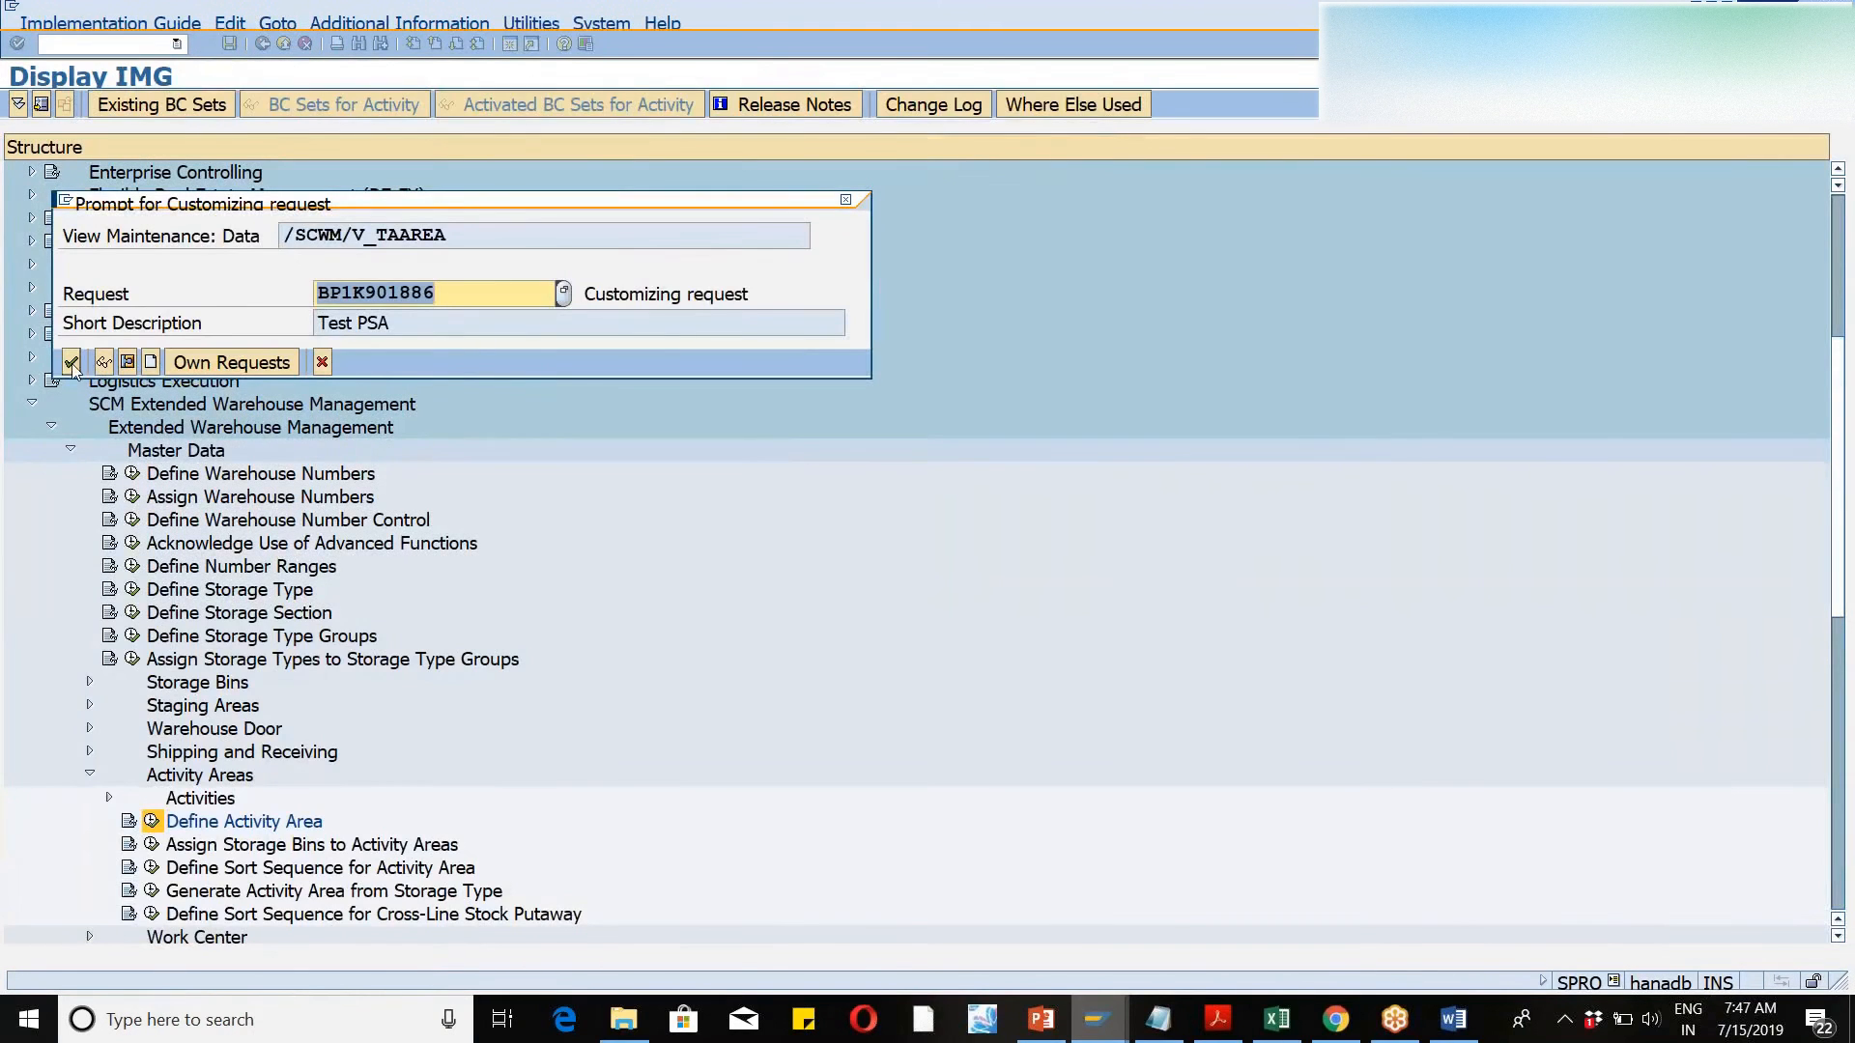
{"action": "left_click", "coordinate": [71, 362]}
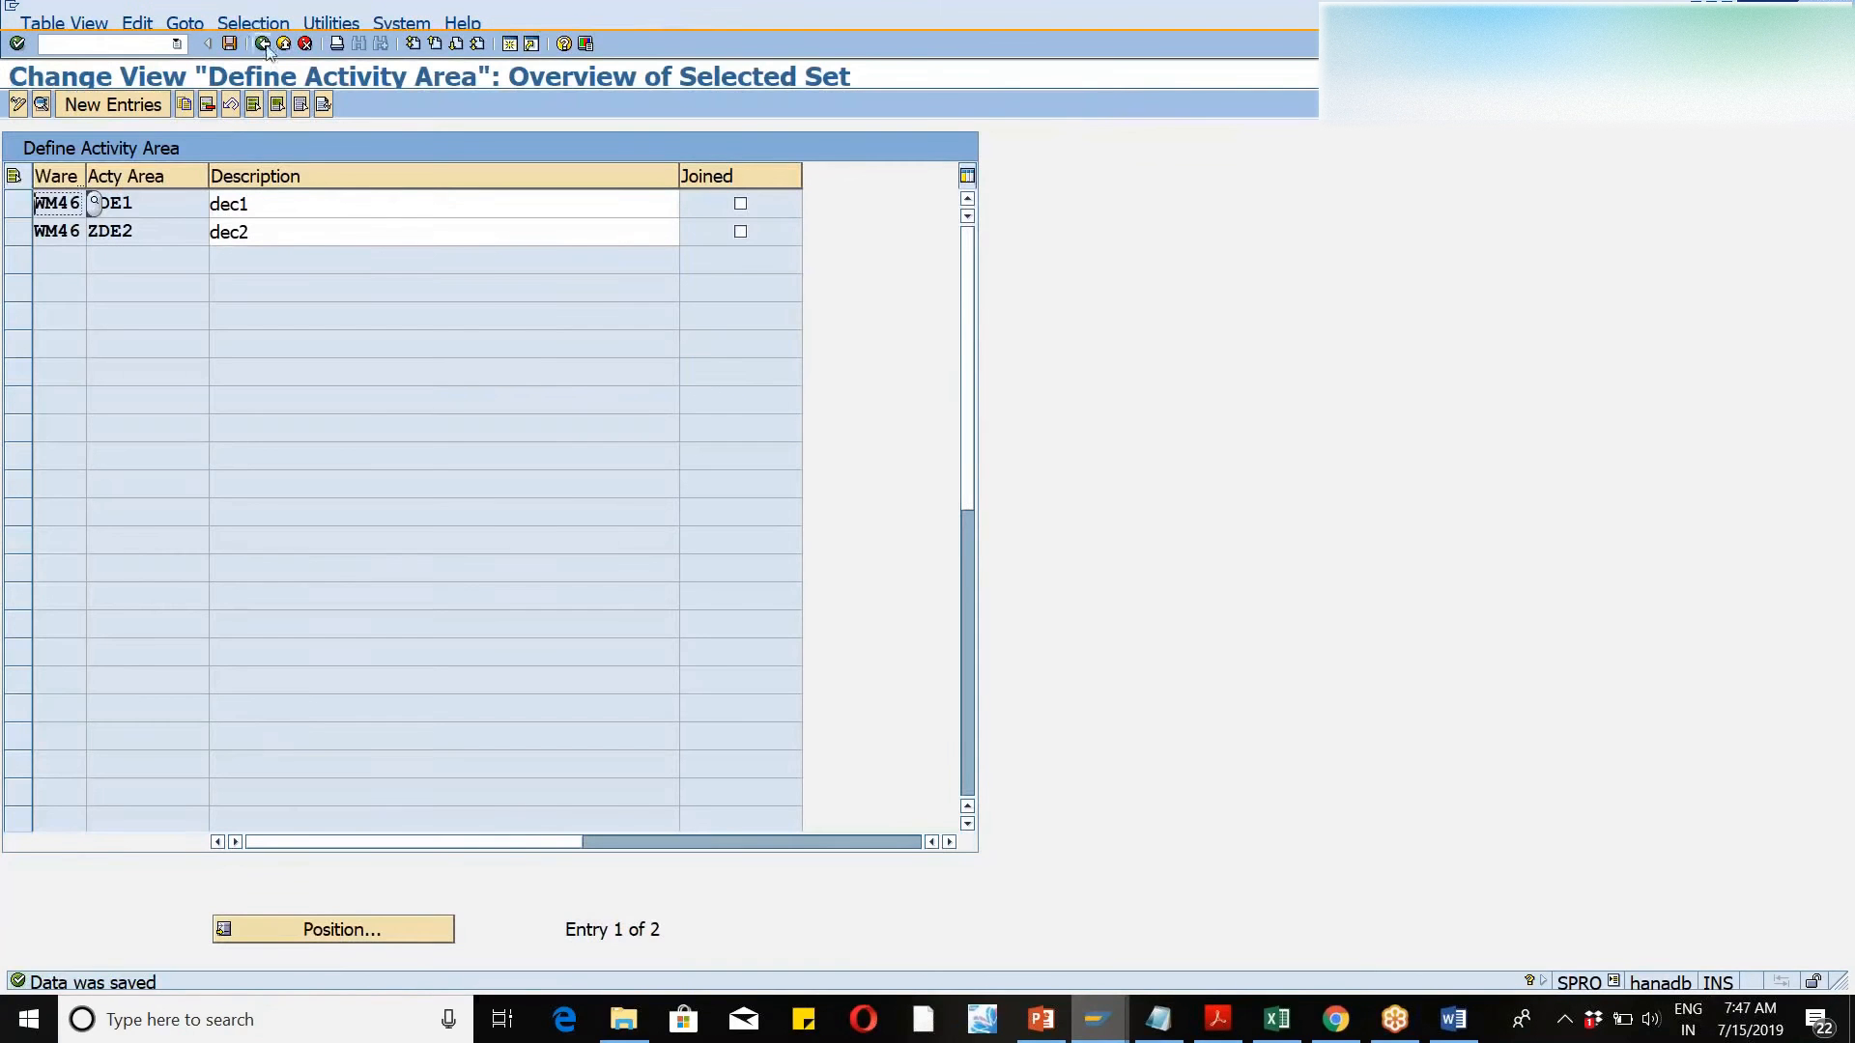
{"action": "left_click", "coordinate": [262, 44]}
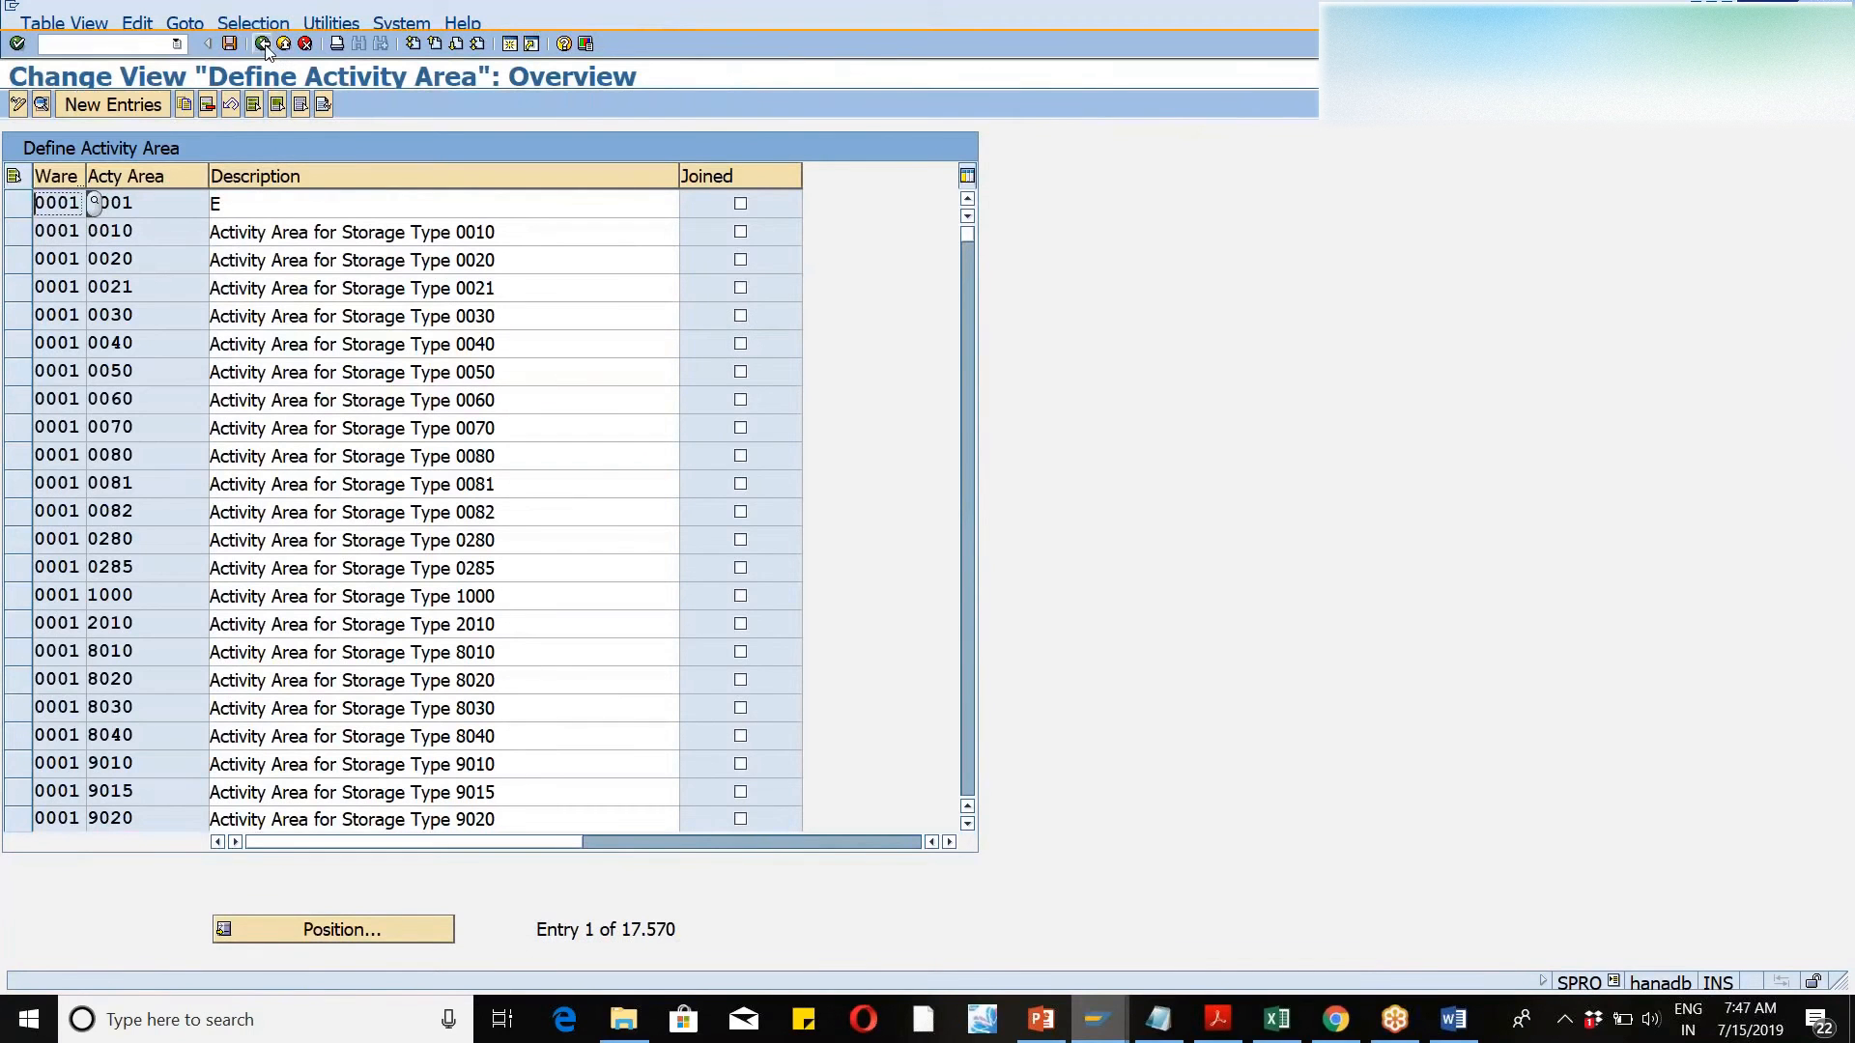
{"action": "left_click", "coordinate": [263, 44]}
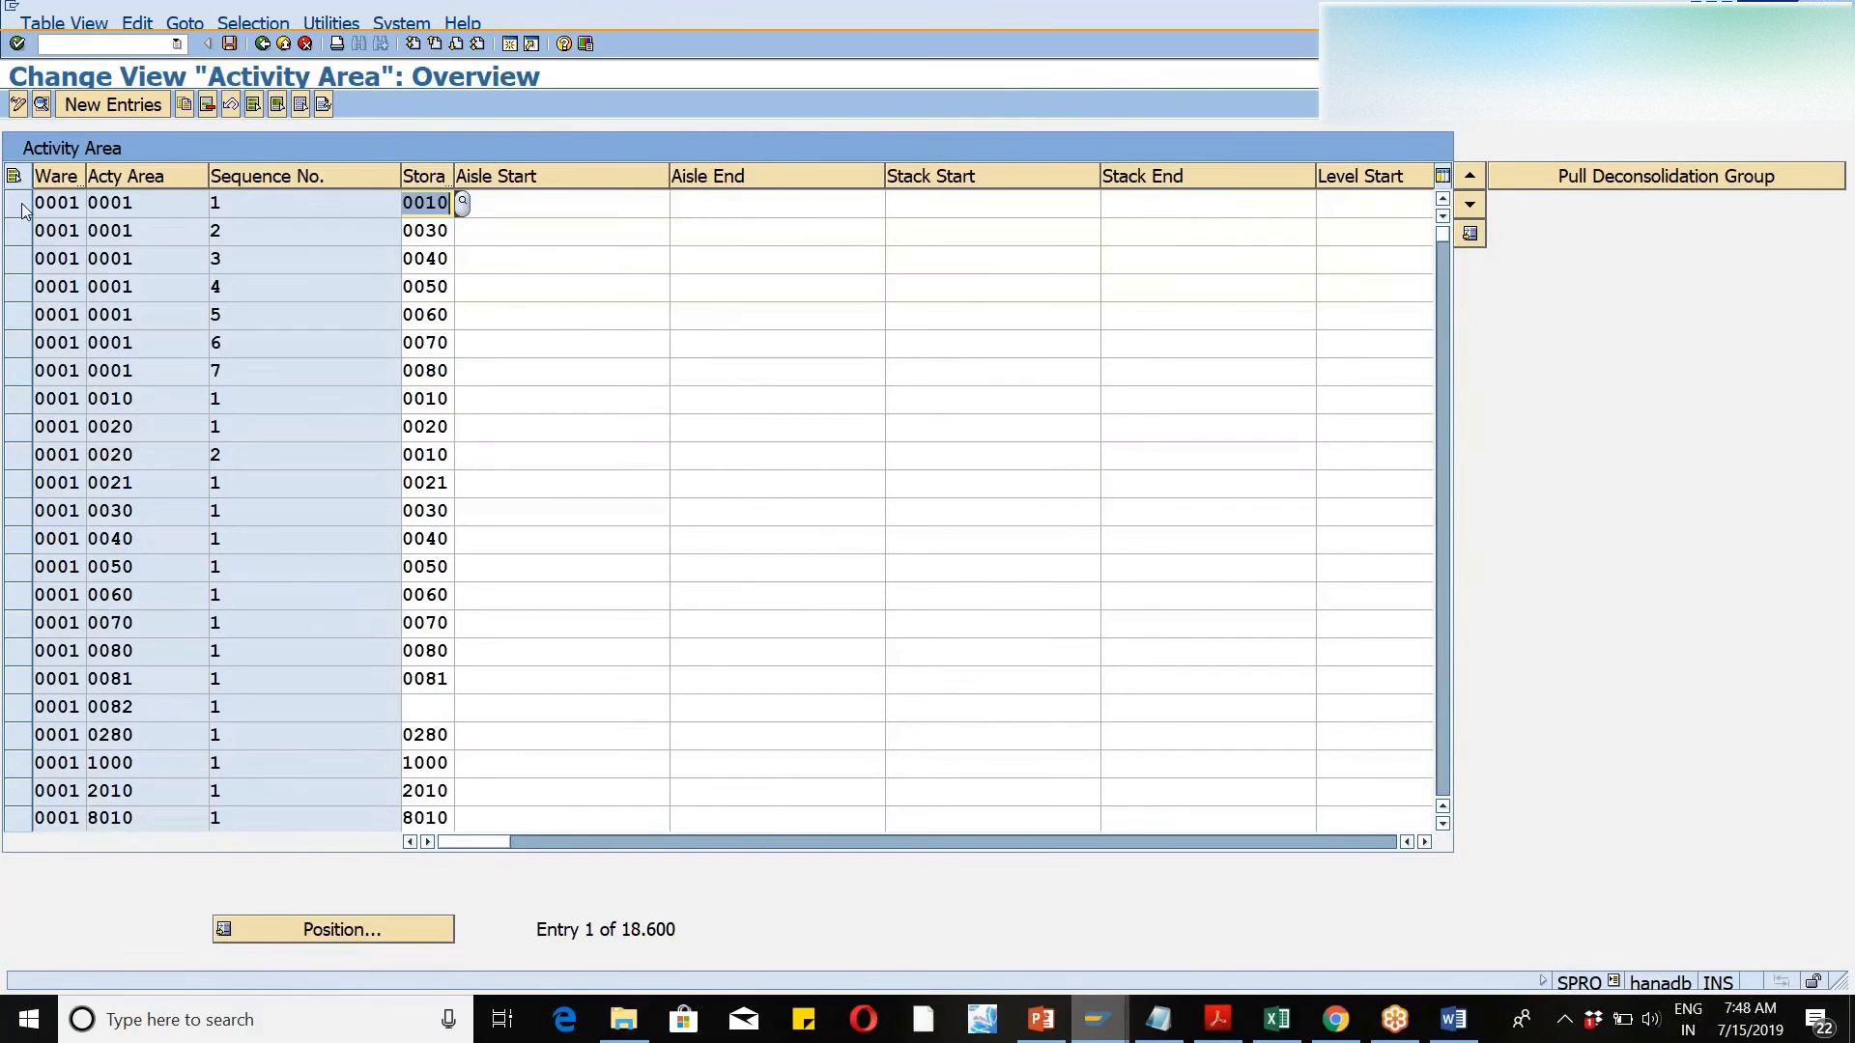
- Copy the first storage bin assignment row, entering warehouse wm46, activity area de1 and storage type dec1
{"action": "left_click", "coordinate": [20, 203]}
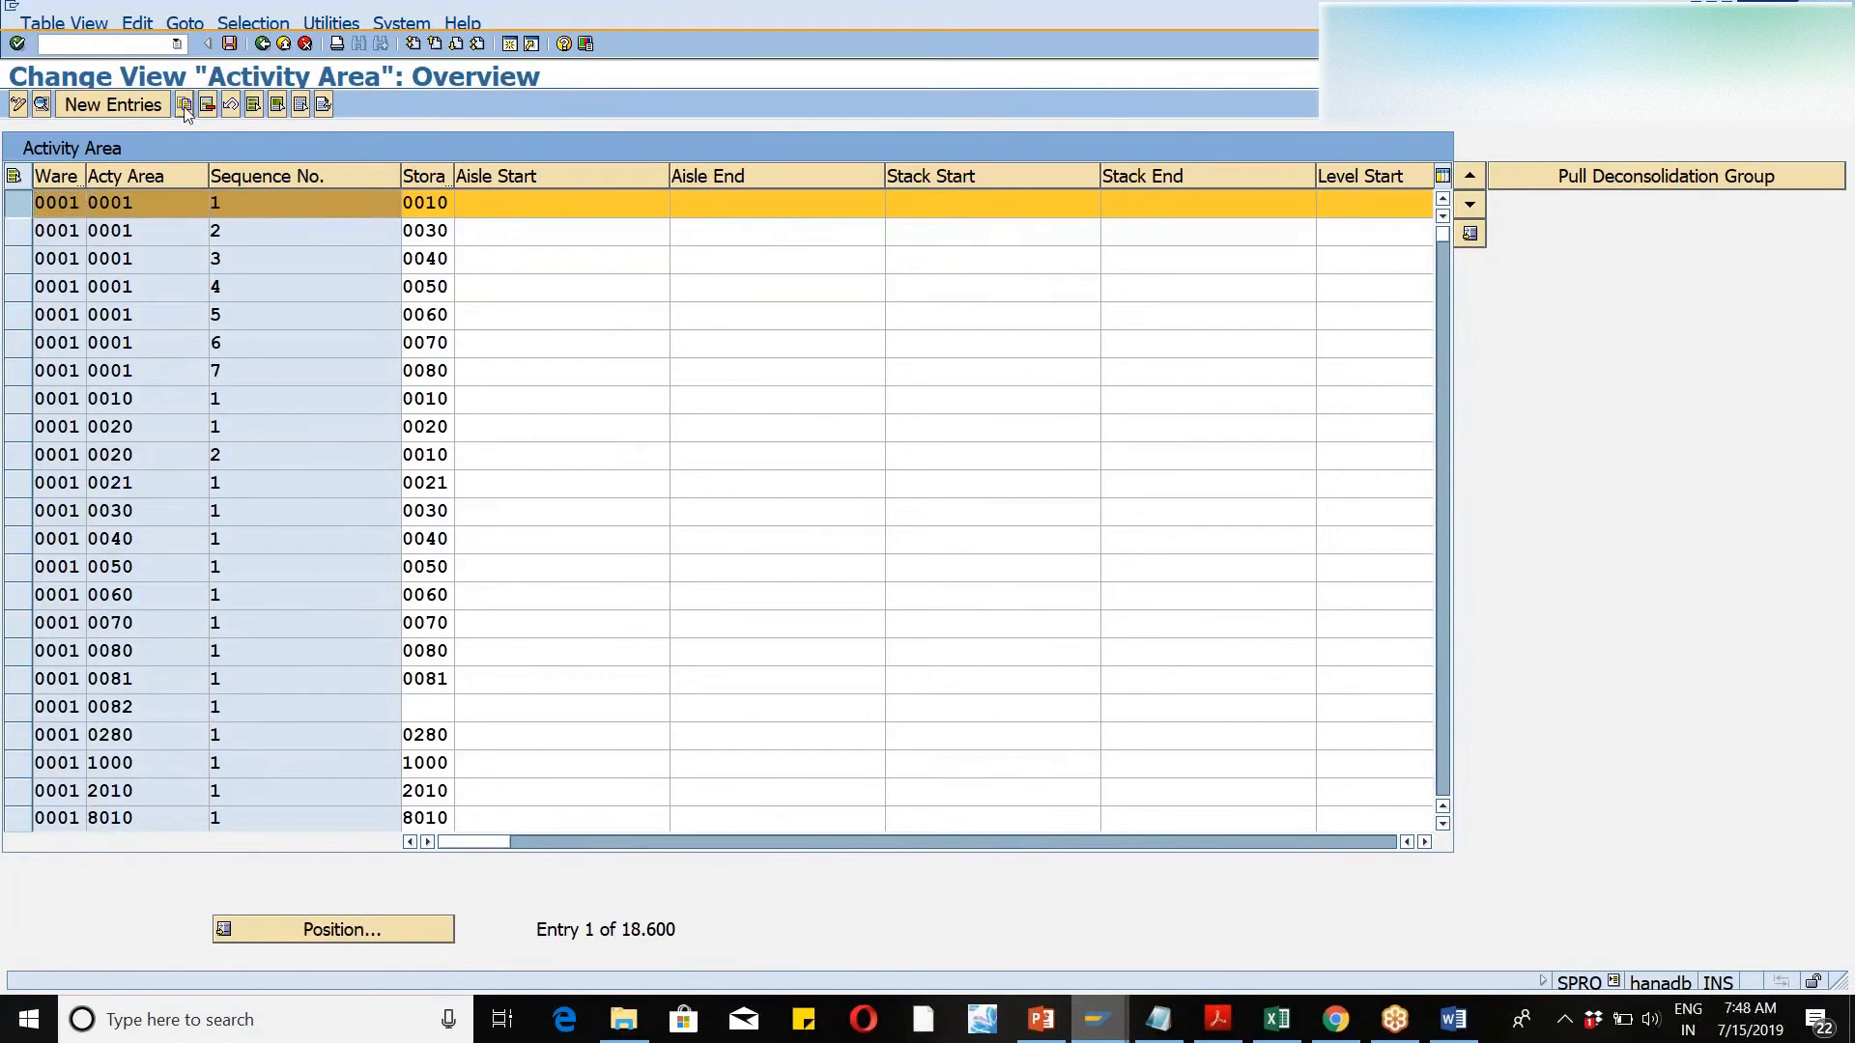
{"action": "left_click", "coordinate": [184, 106]}
{"action": "type", "text": "wm46"}
{"action": "key", "text": "Tab"}
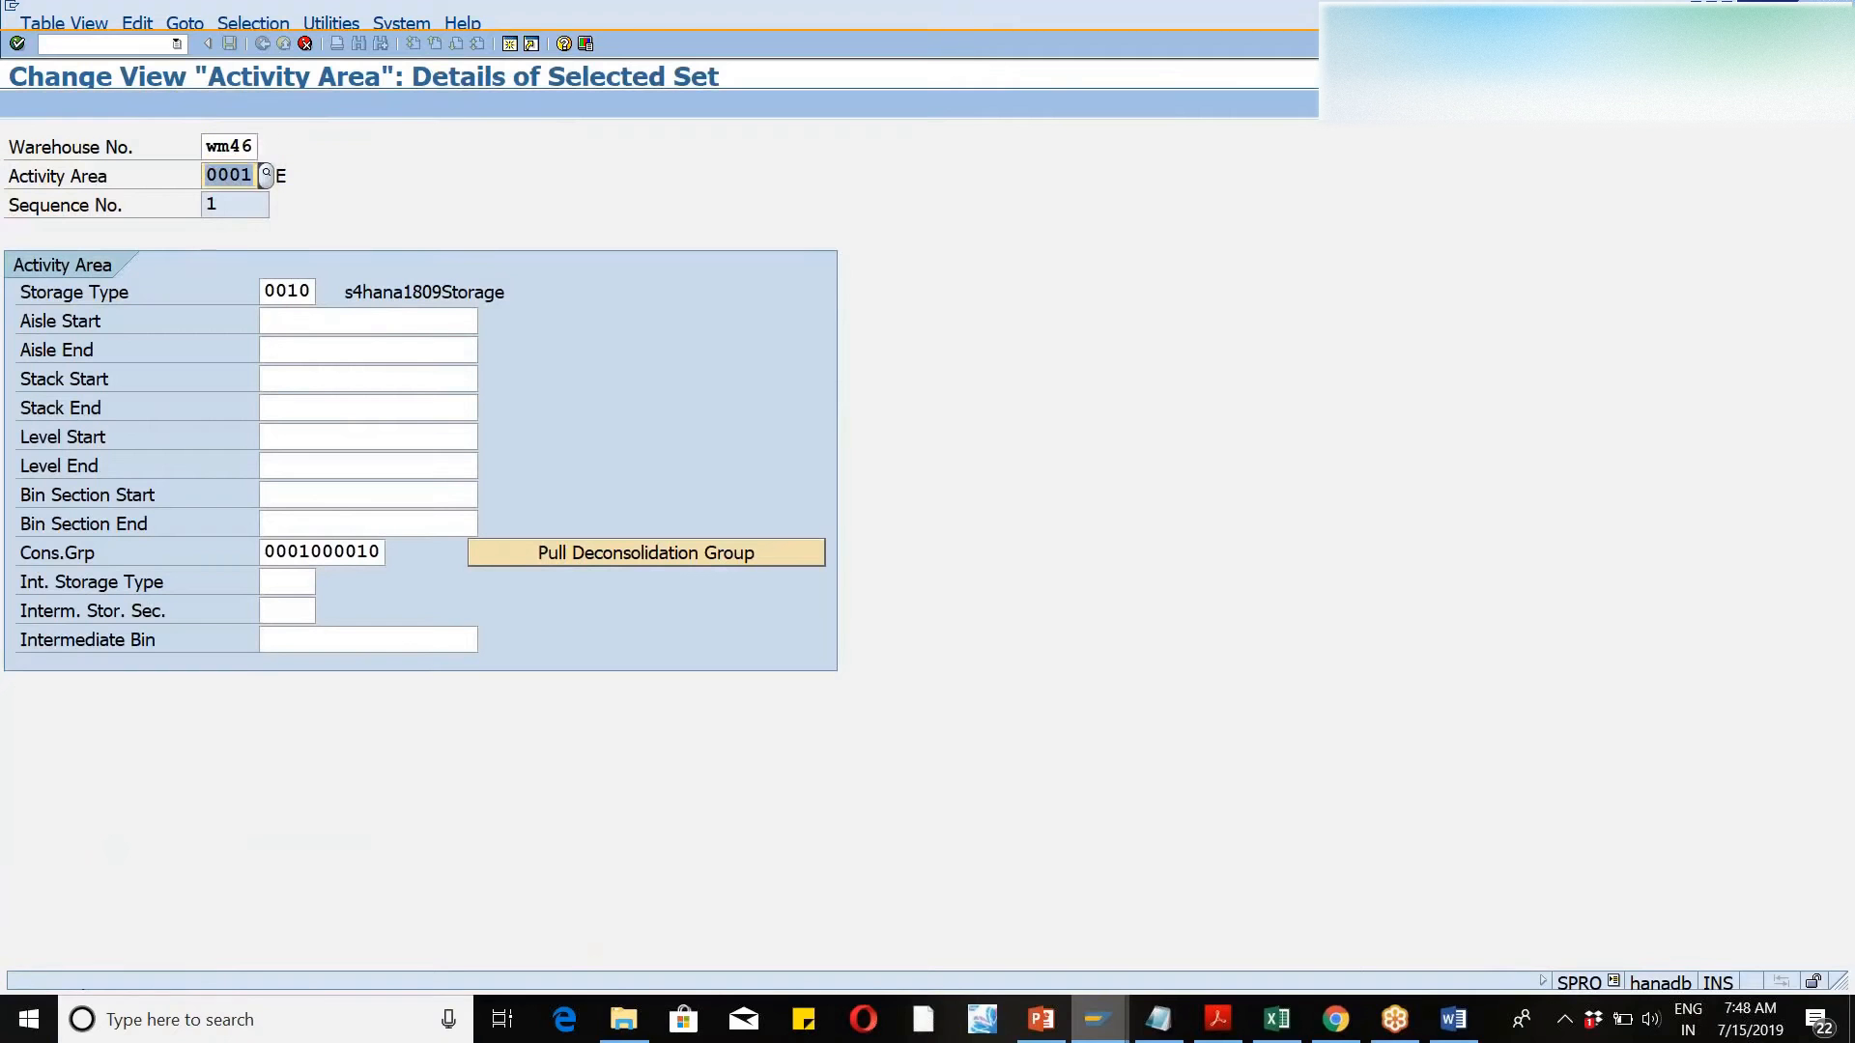
{"action": "type", "text": "de1"}
{"action": "key", "text": "Tab"}
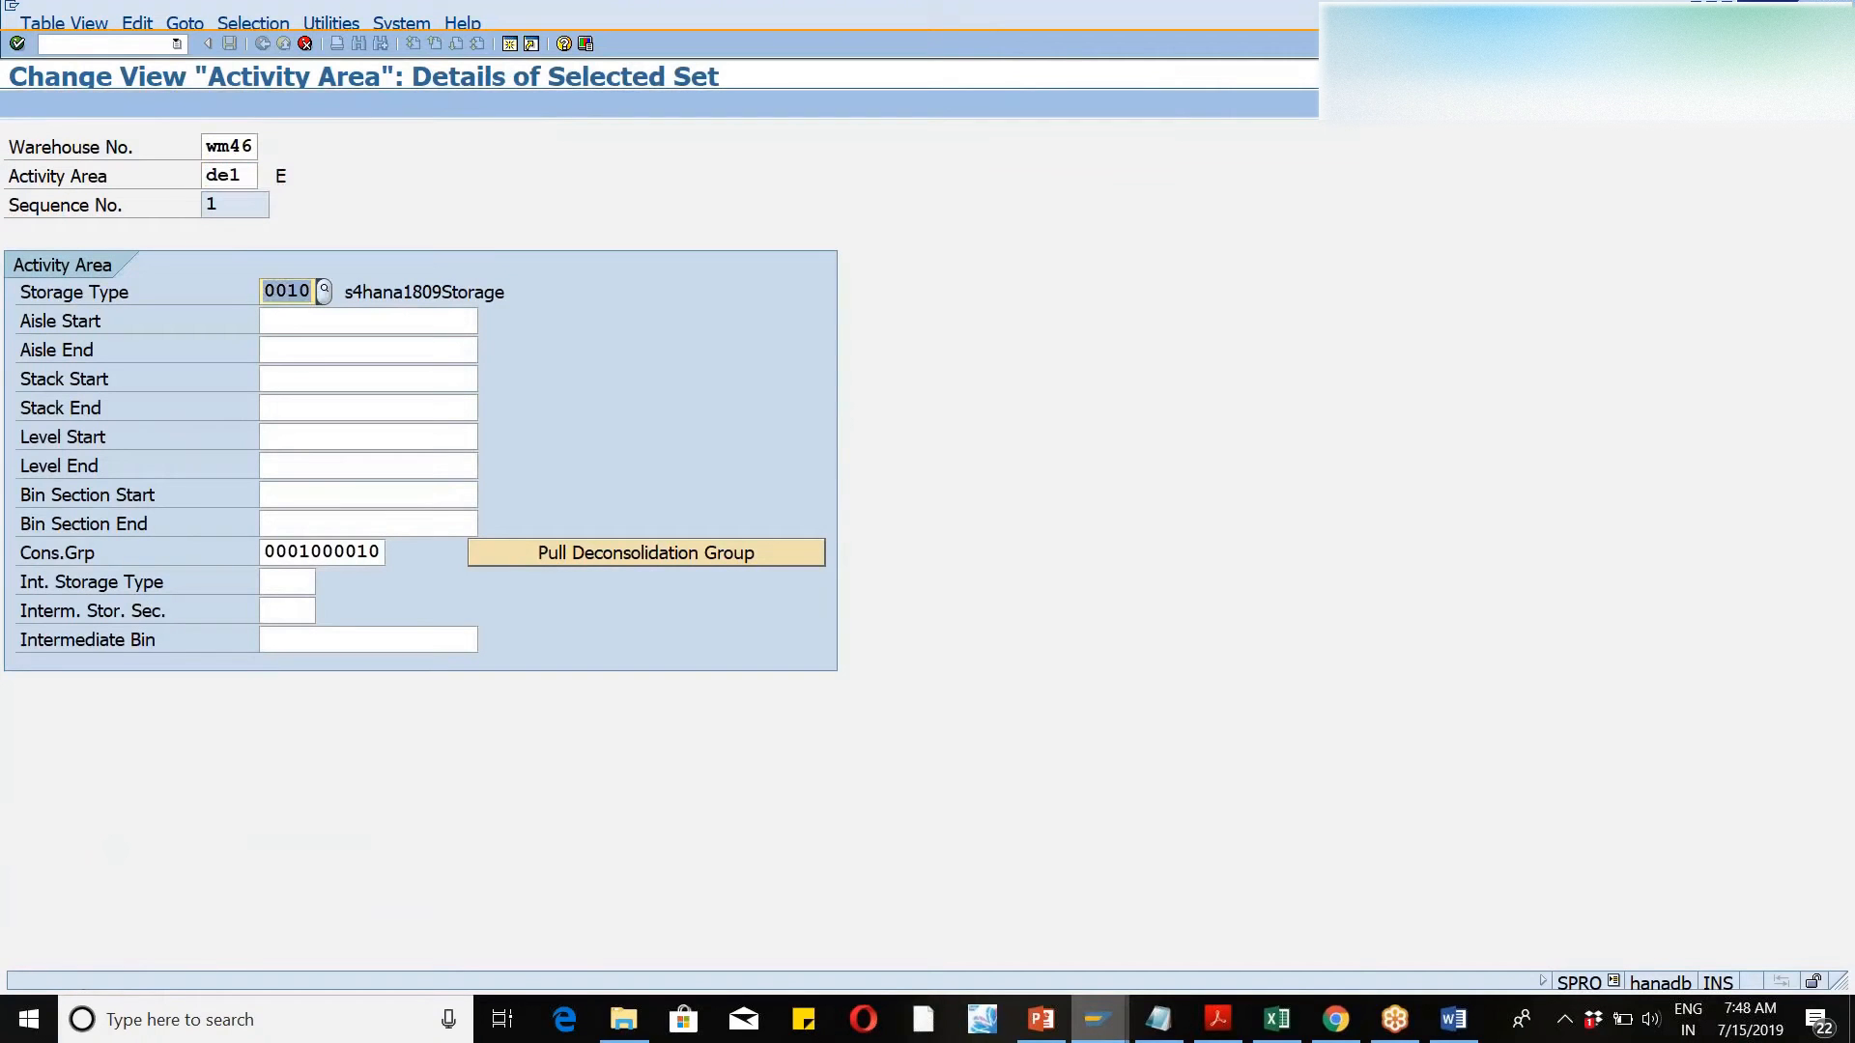
{"action": "type", "text": "dec1"}
{"action": "key", "text": "Tab"}
{"action": "key", "text": "Tab"}
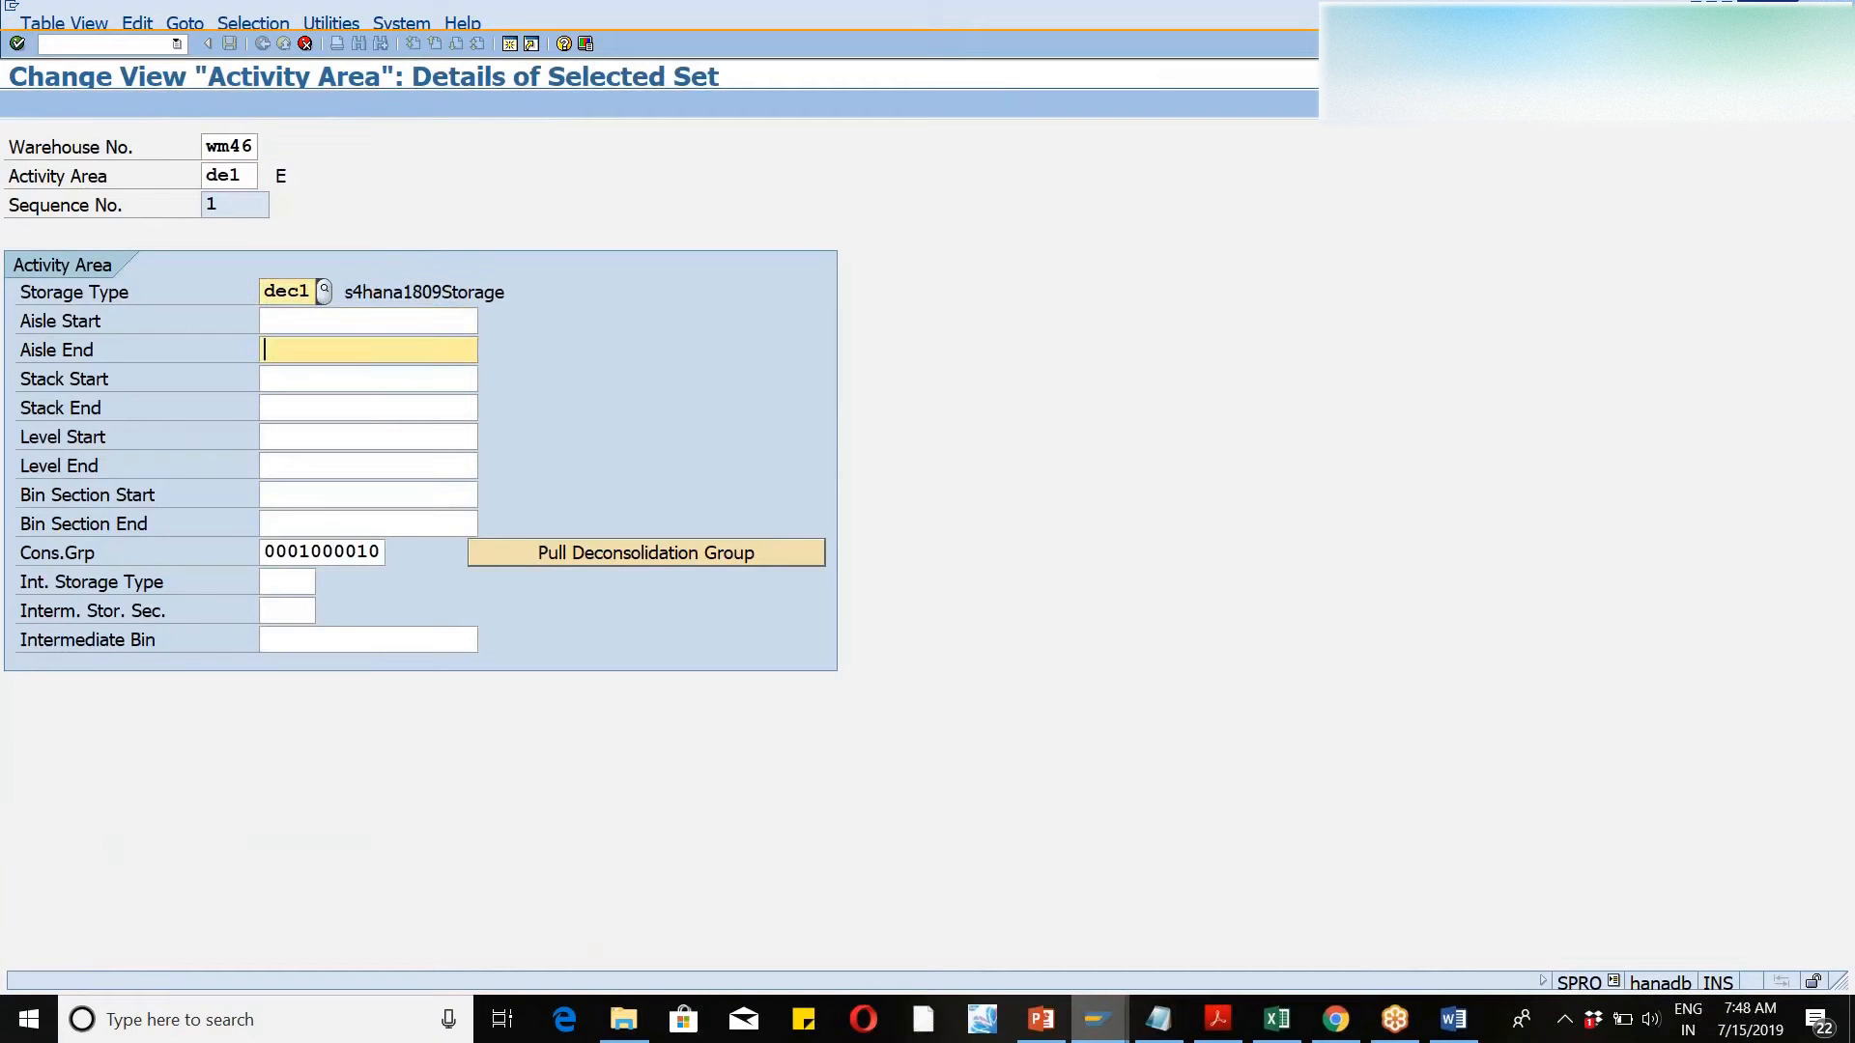
- Clear the consolidation group of the copied assignment and submit the entry
{"action": "key", "text": "Tab"}
{"action": "key", "text": "Tab"}
{"action": "key", "text": "Tab"}
{"action": "key", "text": "Tab"}
{"action": "key", "text": "Tab"}
{"action": "key", "text": "Tab"}
{"action": "key", "text": "Tab"}
{"action": "key", "text": "Delete"}
{"action": "key", "text": "Return"}
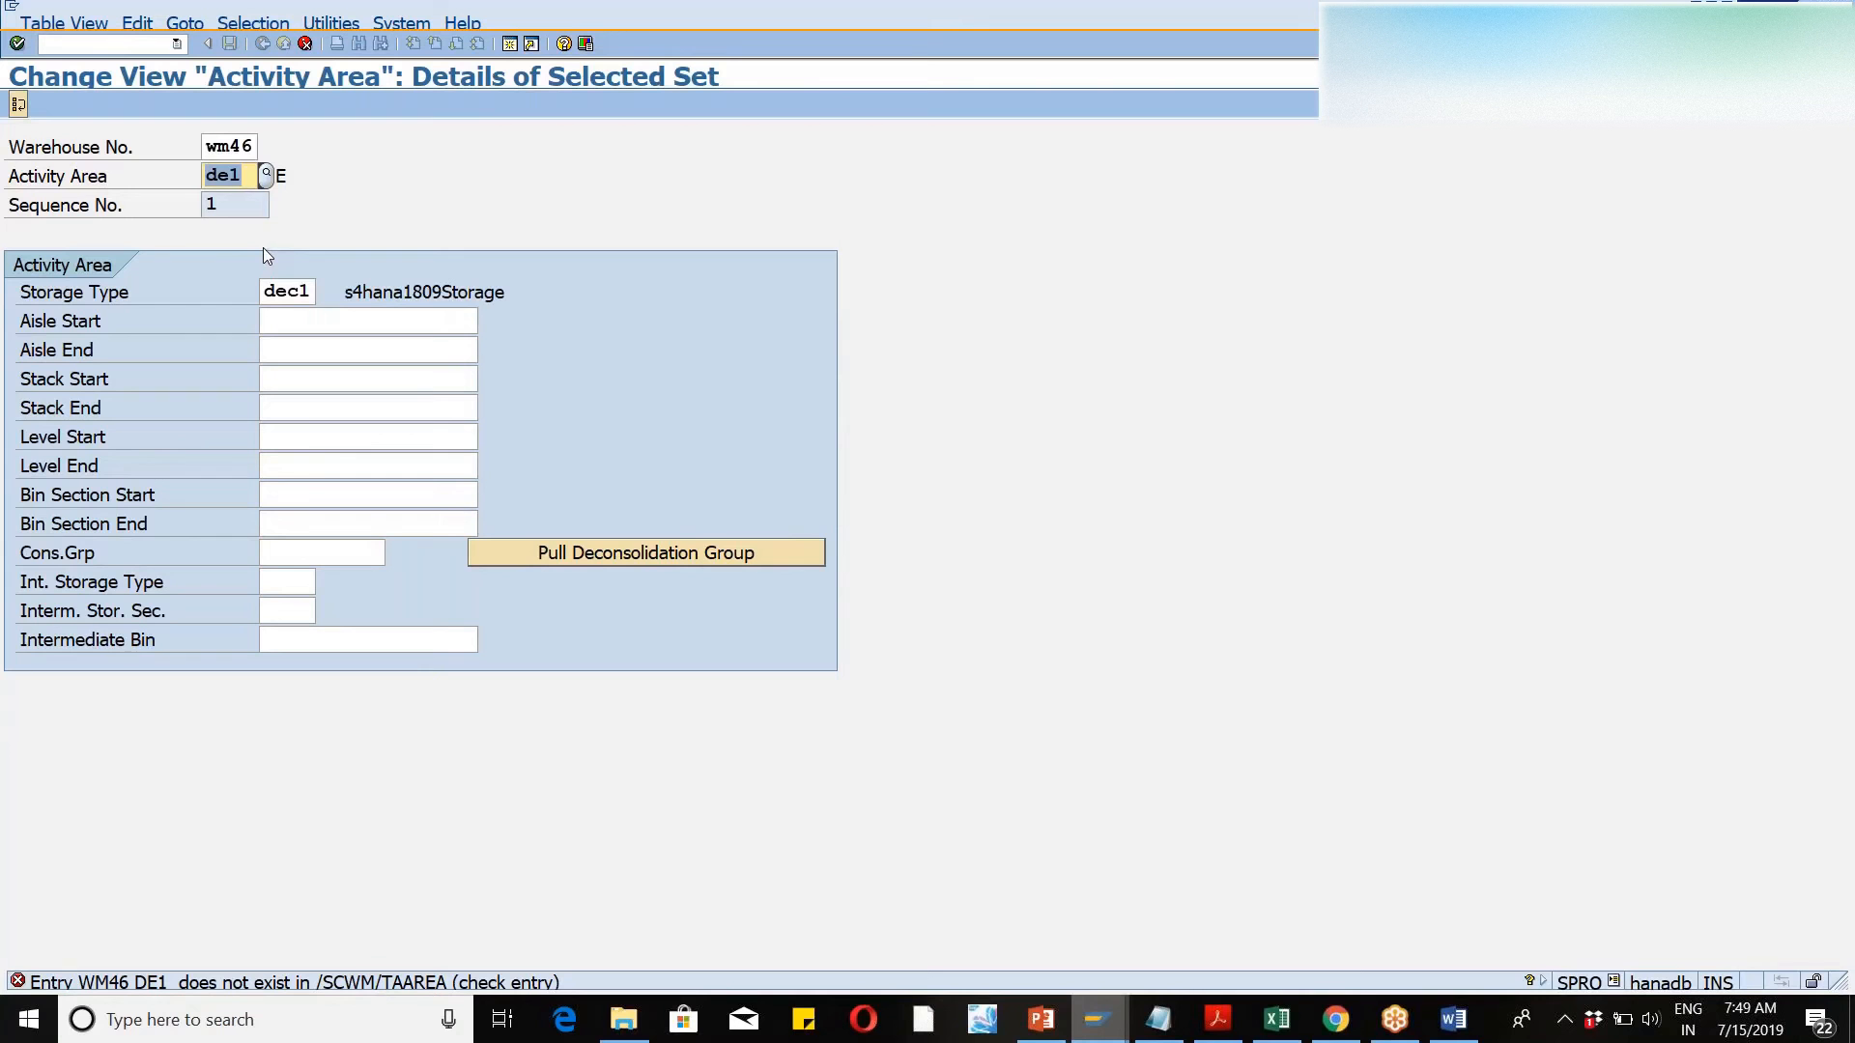
- Correct the activity area of the copied assignment to ZDE1 and complete the copy
{"action": "key", "text": "Tab"}
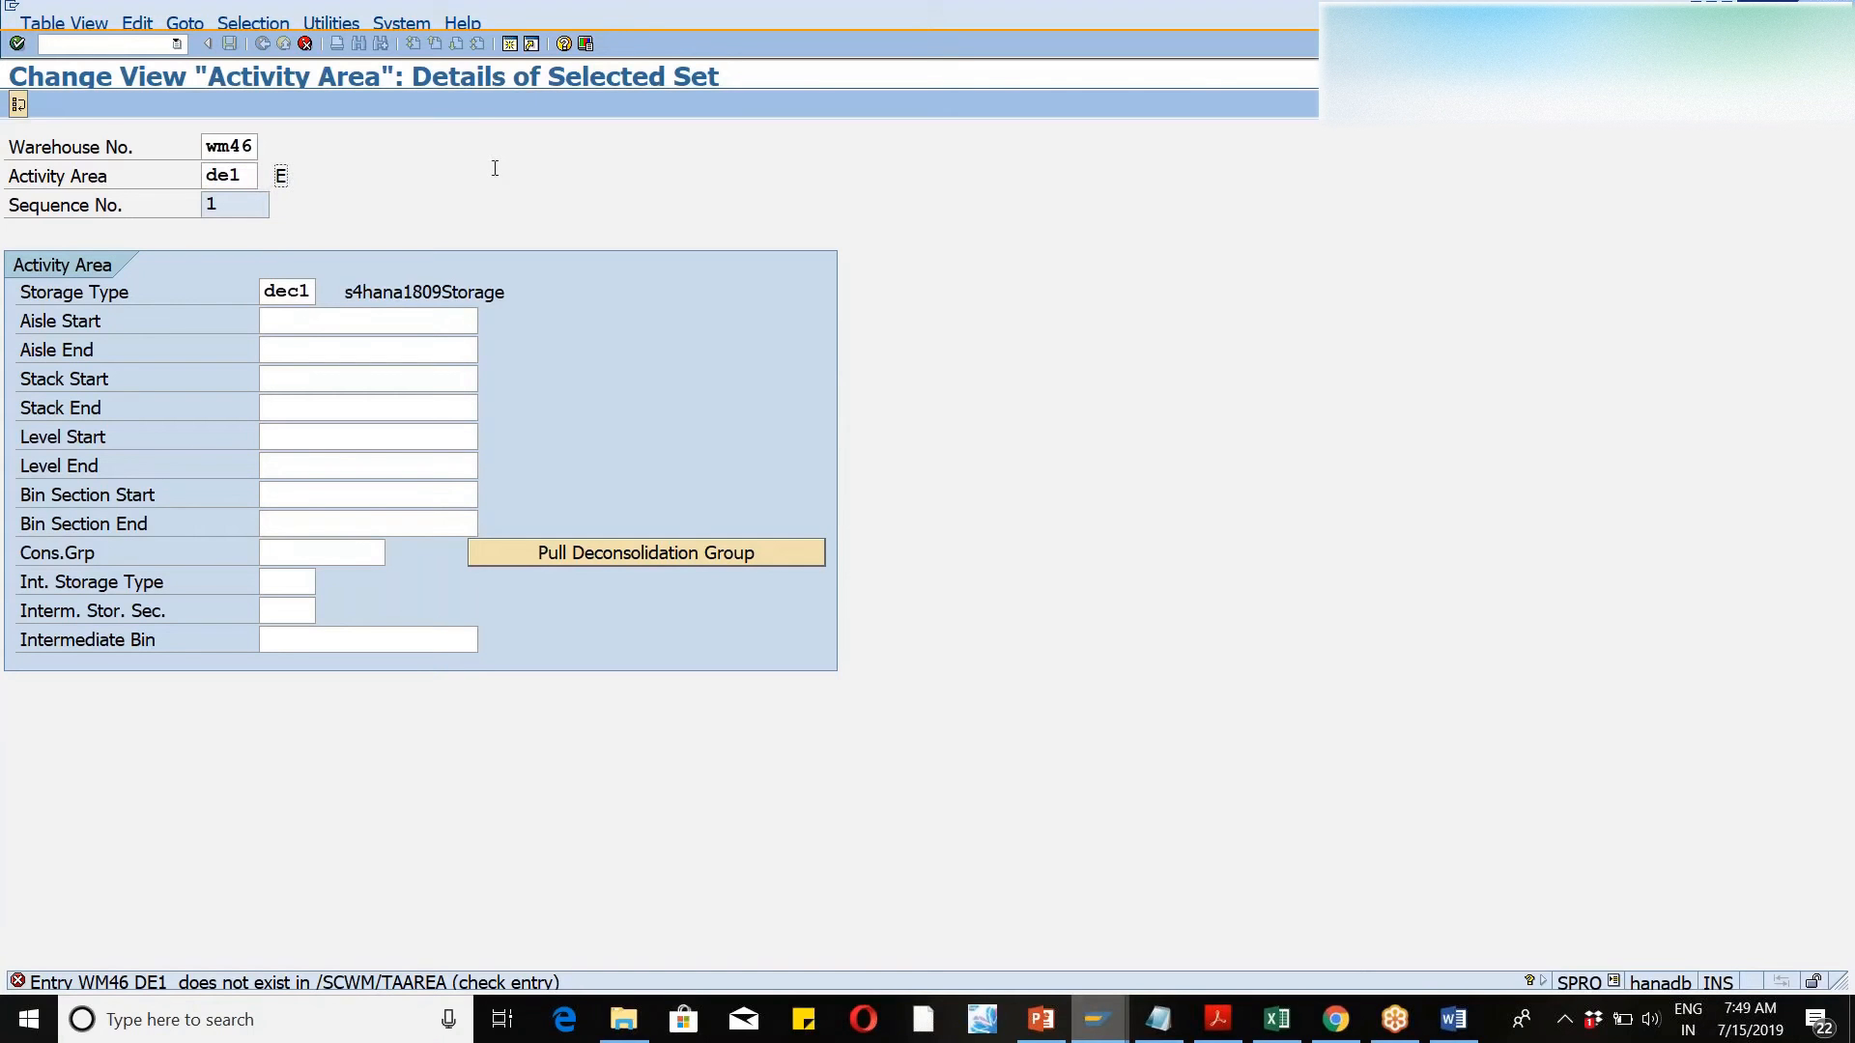
{"action": "double_click", "coordinate": [244, 177]}
{"action": "key", "text": "BackSpace"}
{"action": "type", "text": "de"}
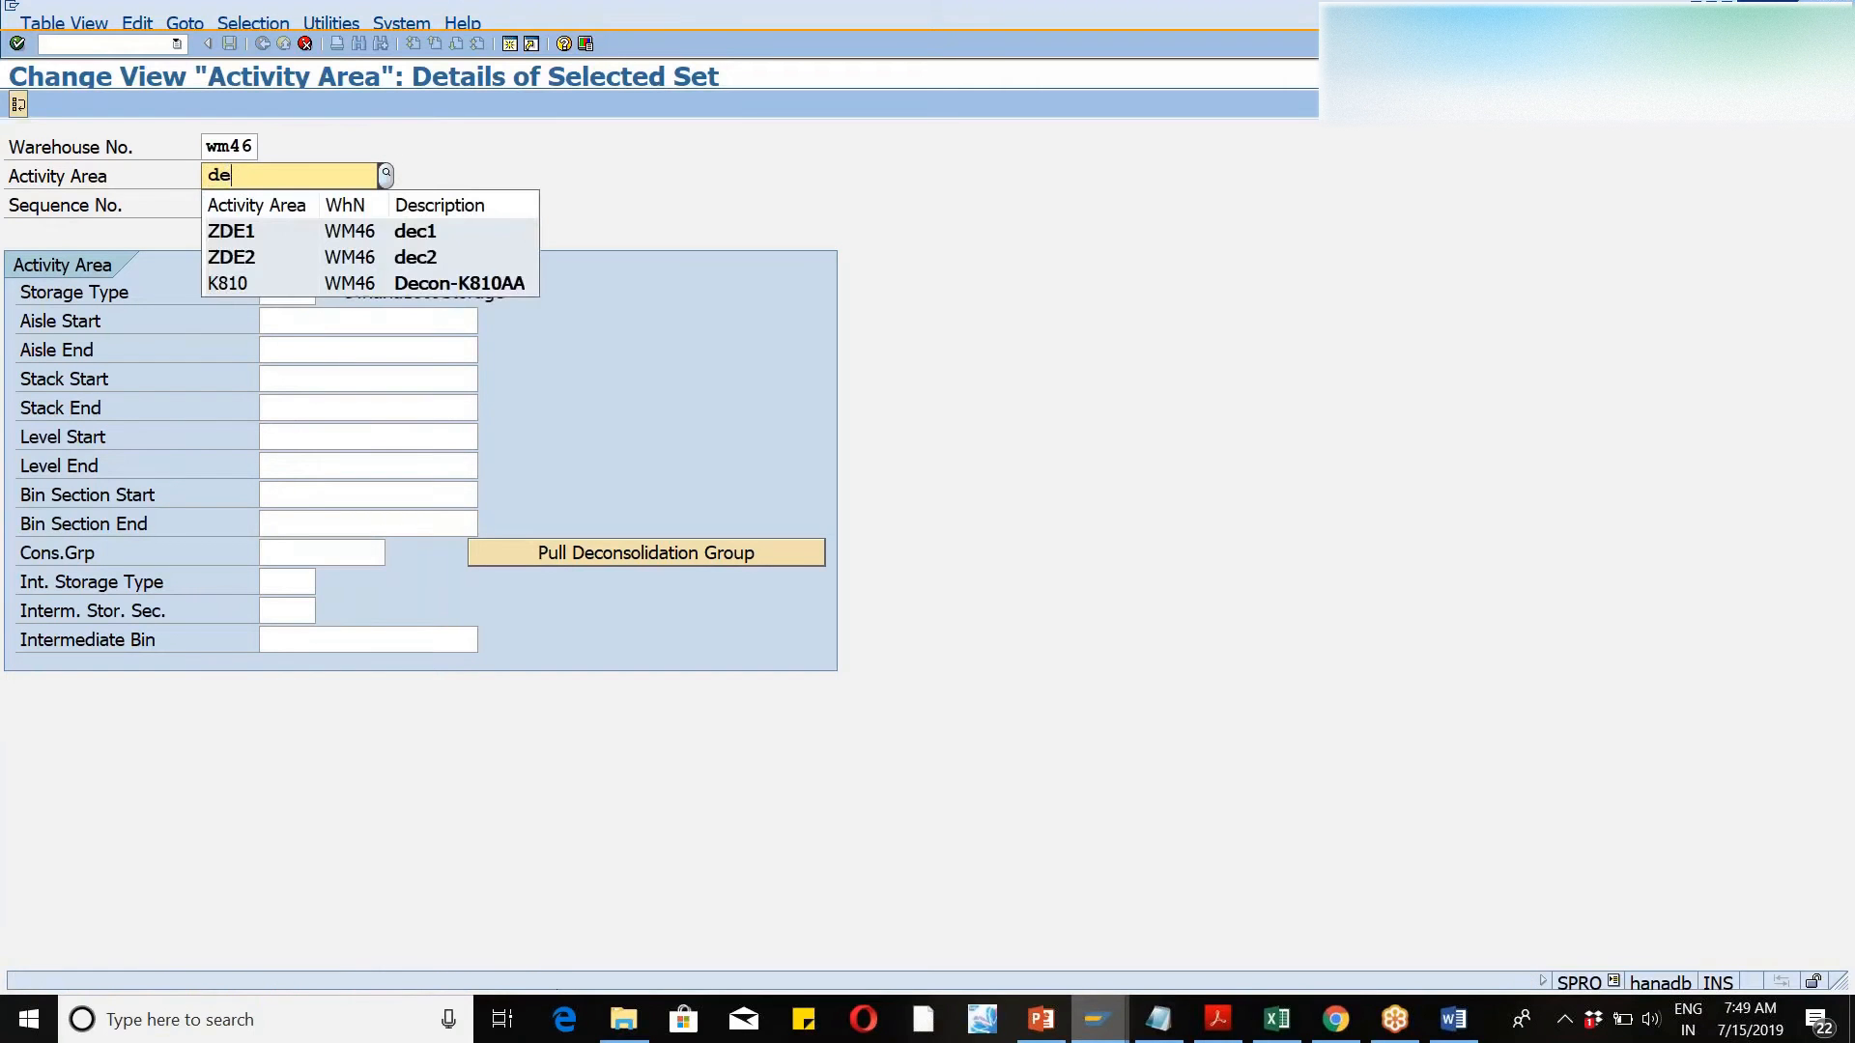
{"action": "type", "text": "2"}
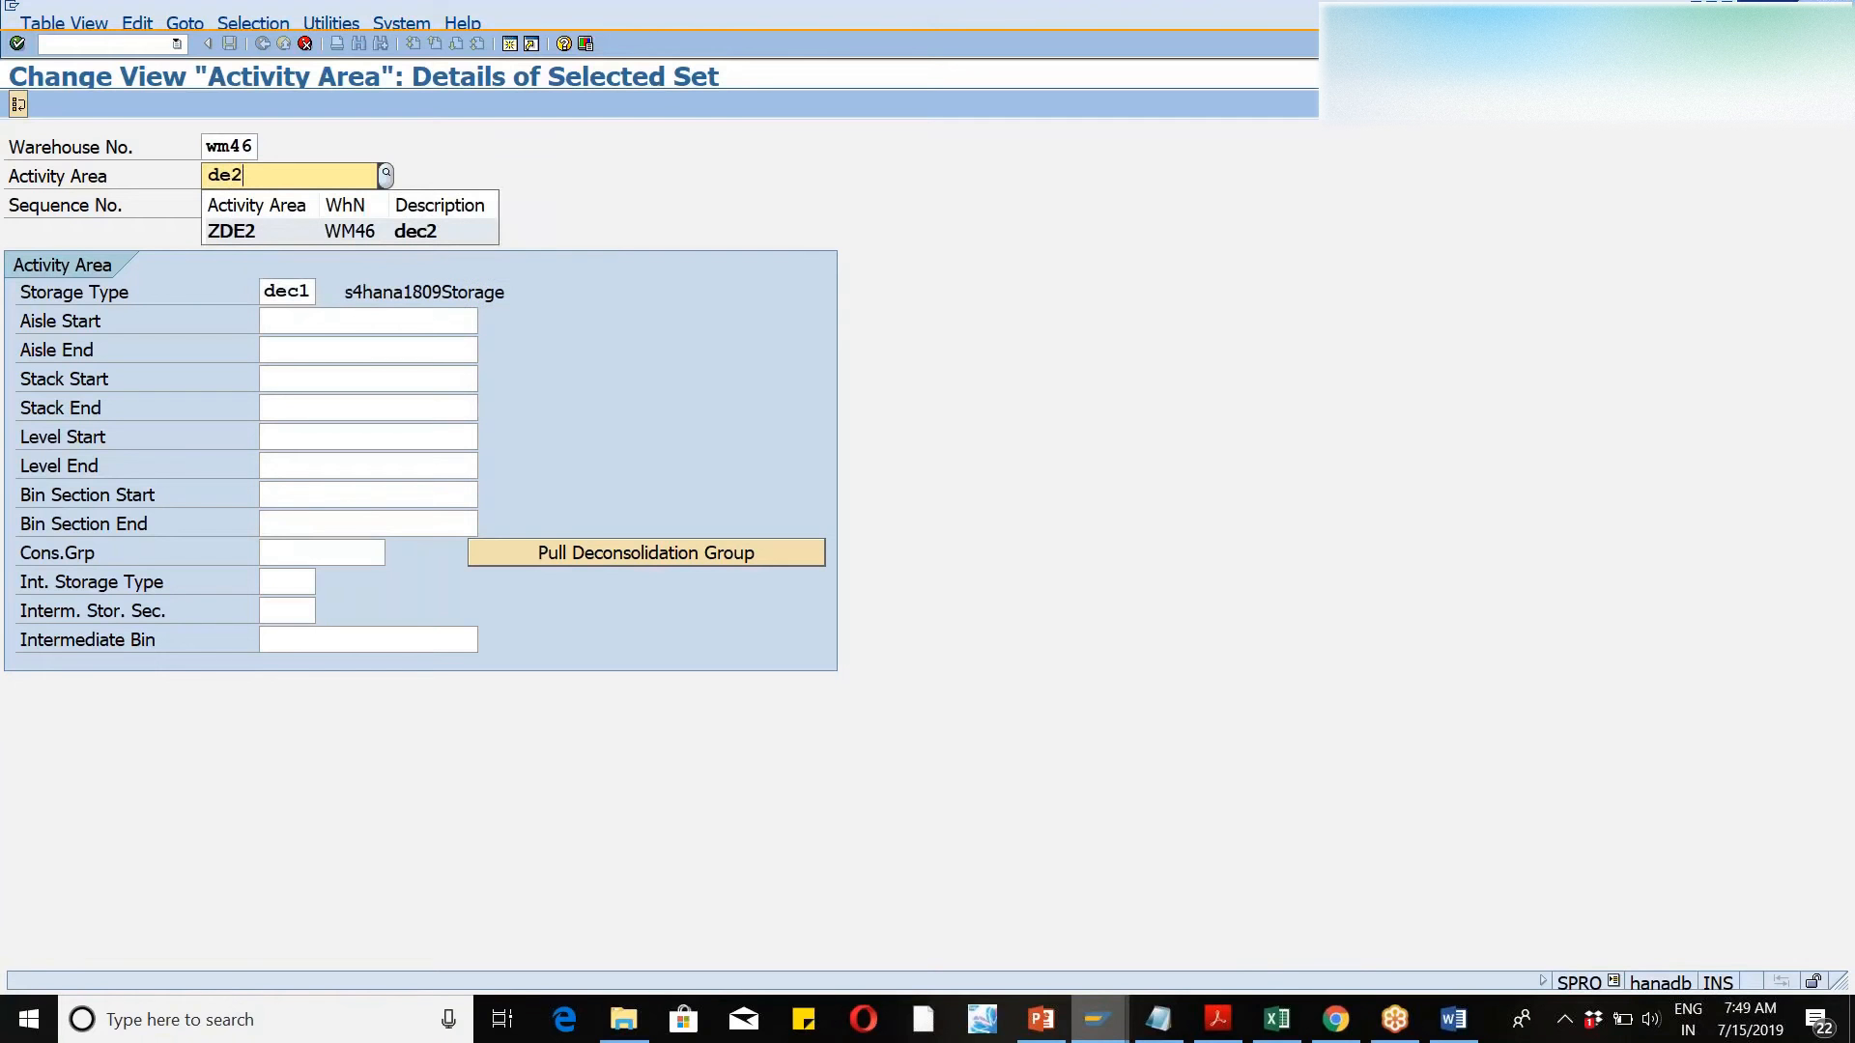
{"action": "key", "text": "BackSpace"}
{"action": "key", "text": "BackSpace"}
{"action": "key", "text": "BackSpace"}
{"action": "type", "text": "zde1"}
{"action": "key", "text": "Return"}
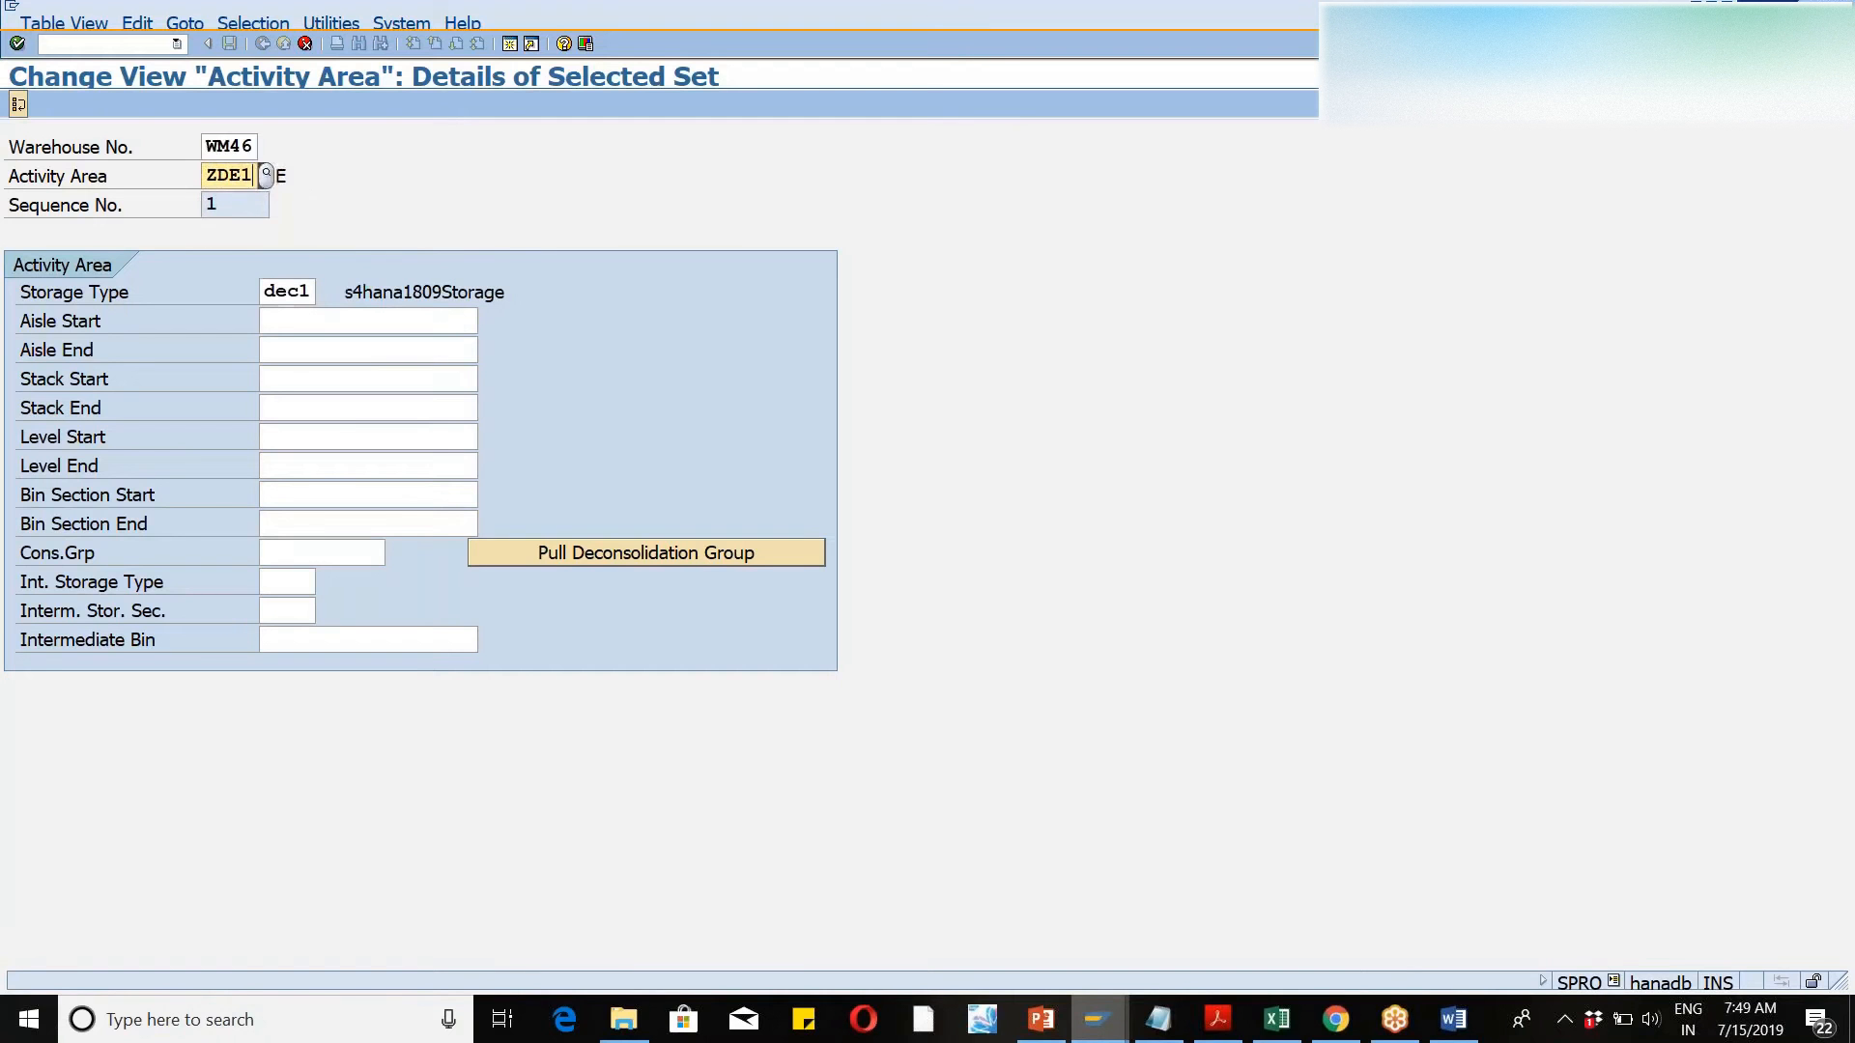
{"action": "key", "text": "Return"}
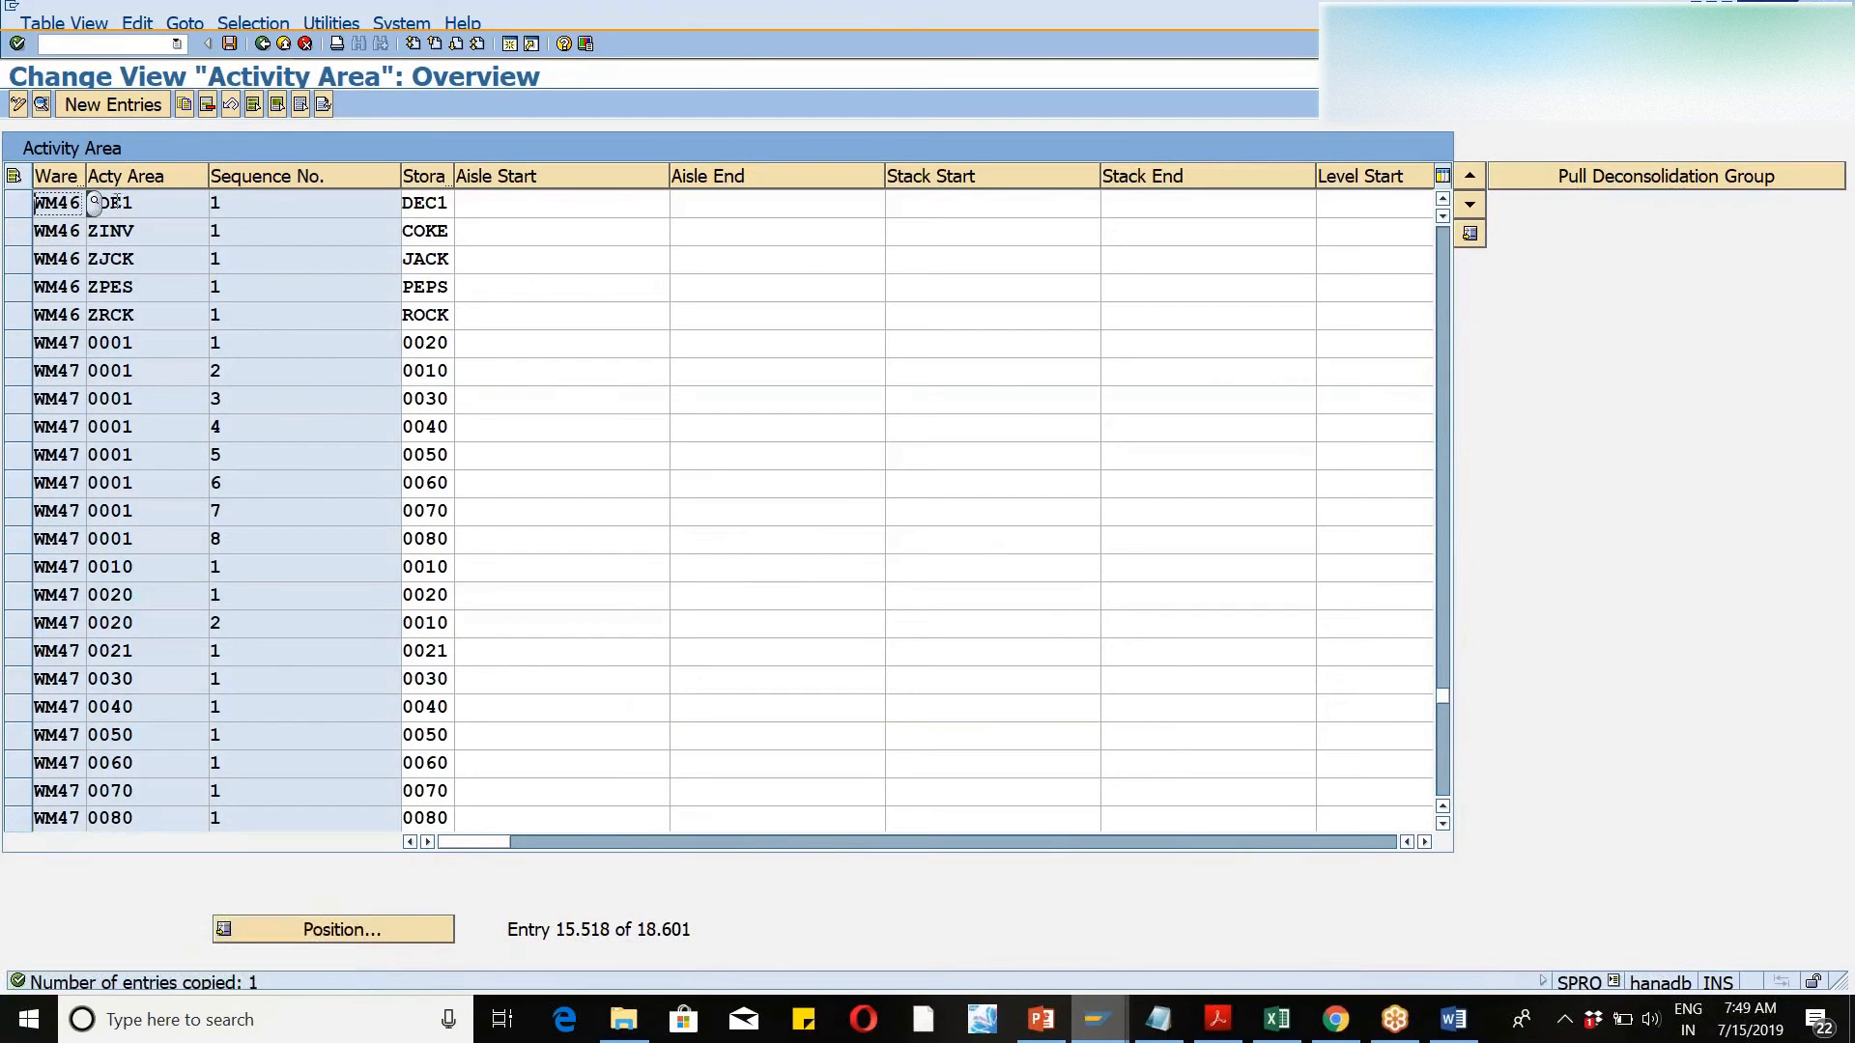
- Copy the ZDE1 assignment to activity area ZDE2 with storage type DEC2 and save both assignments in the customizing request
{"action": "left_click", "coordinate": [13, 204]}
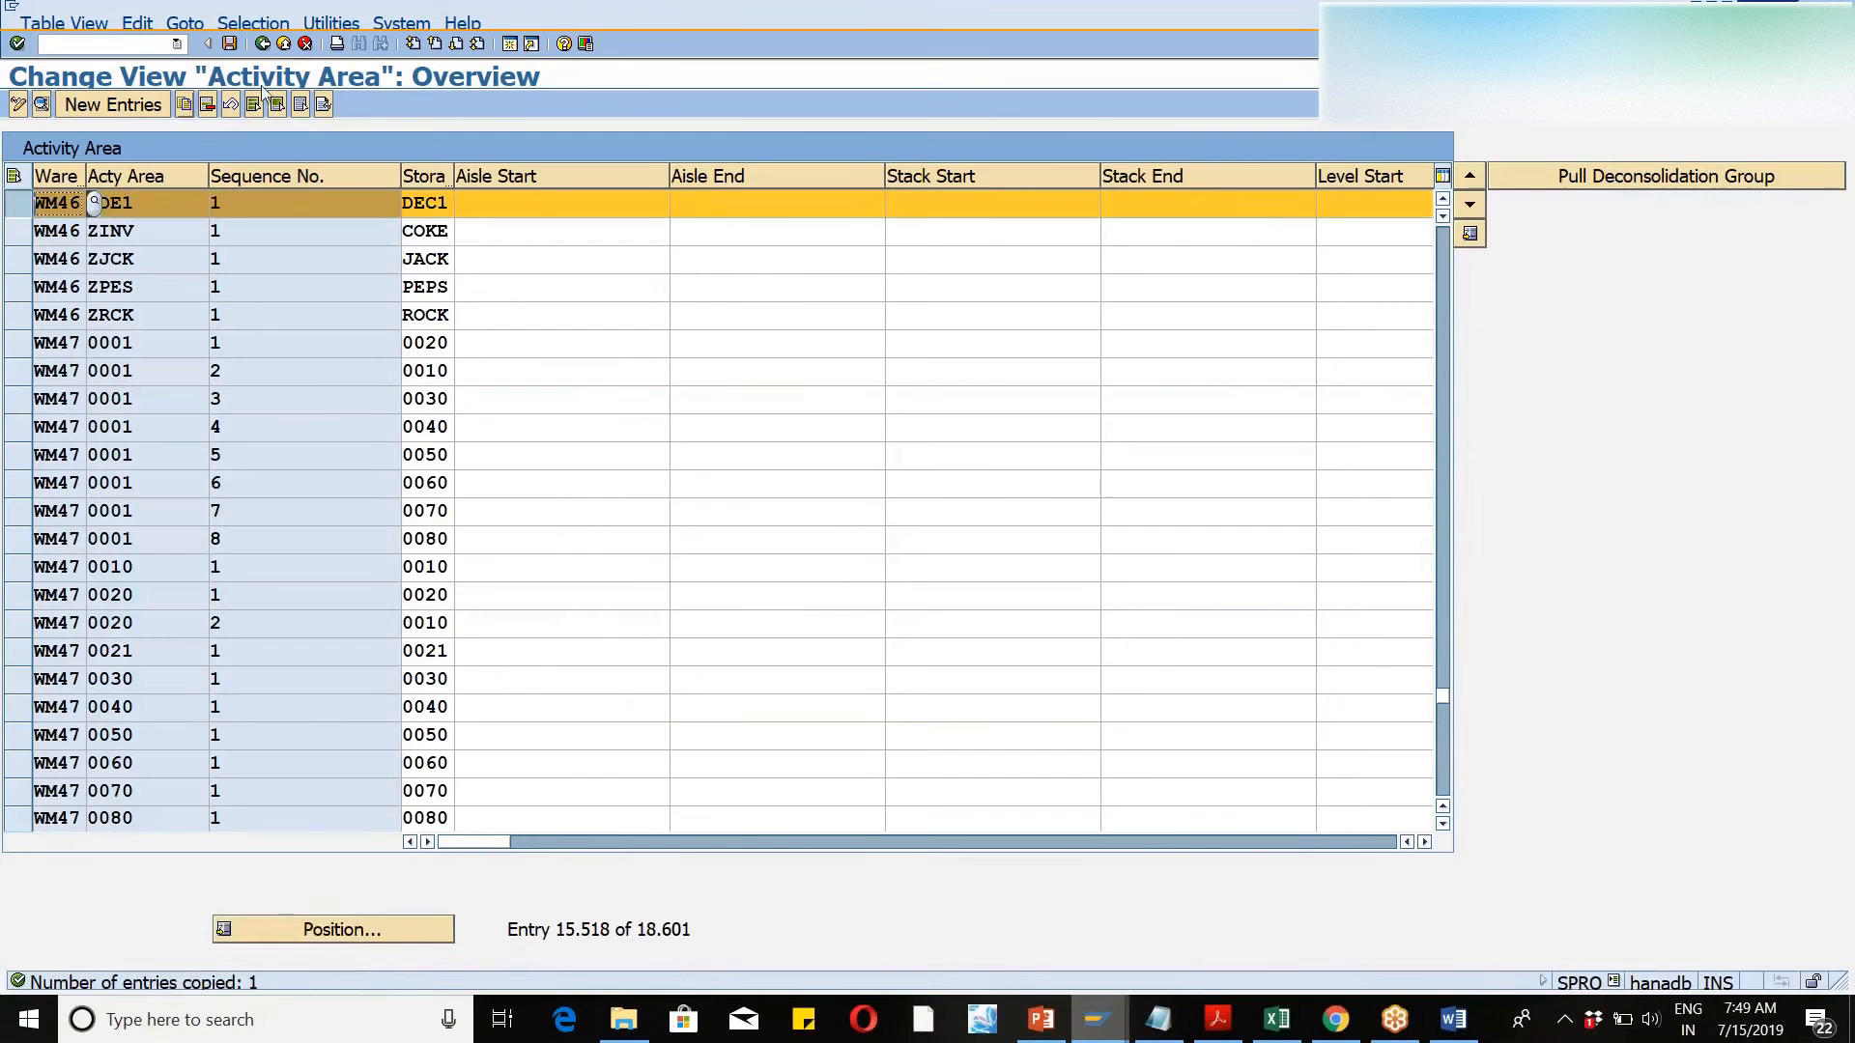
{"action": "left_click", "coordinate": [183, 104]}
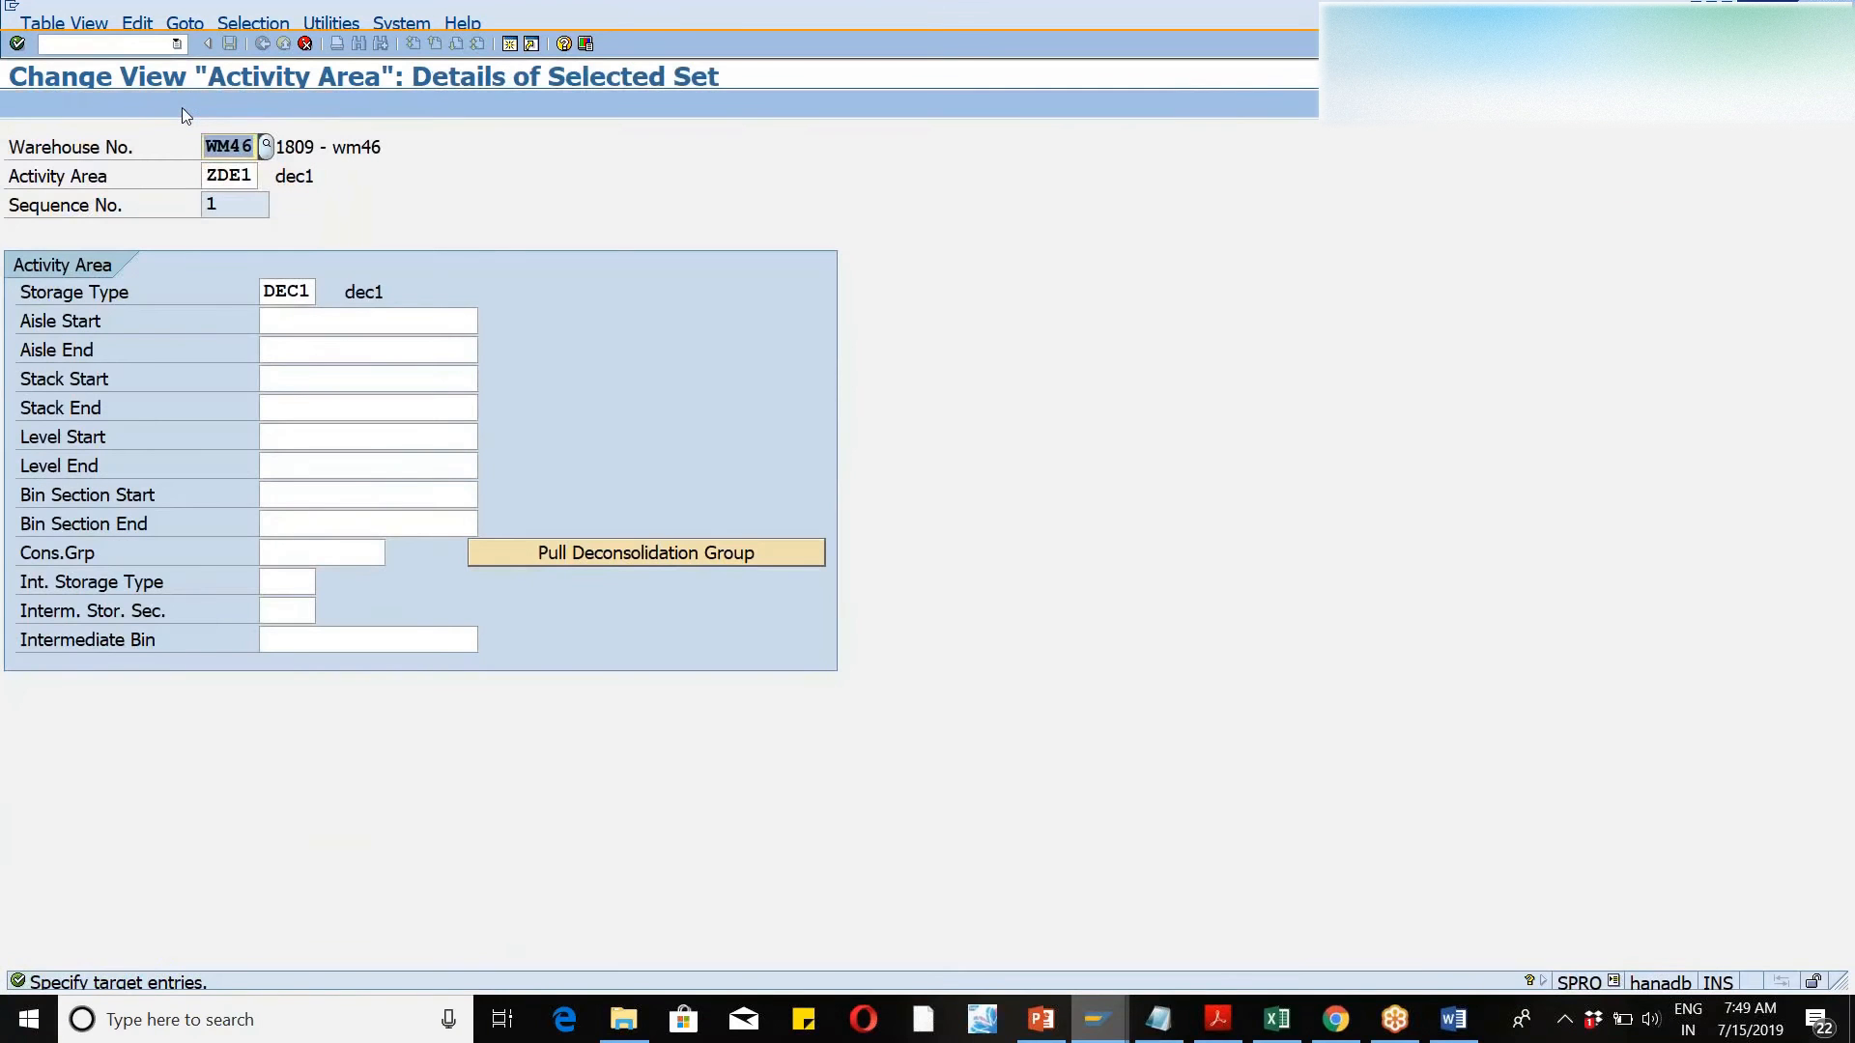
{"action": "type", "text": "zde2"}
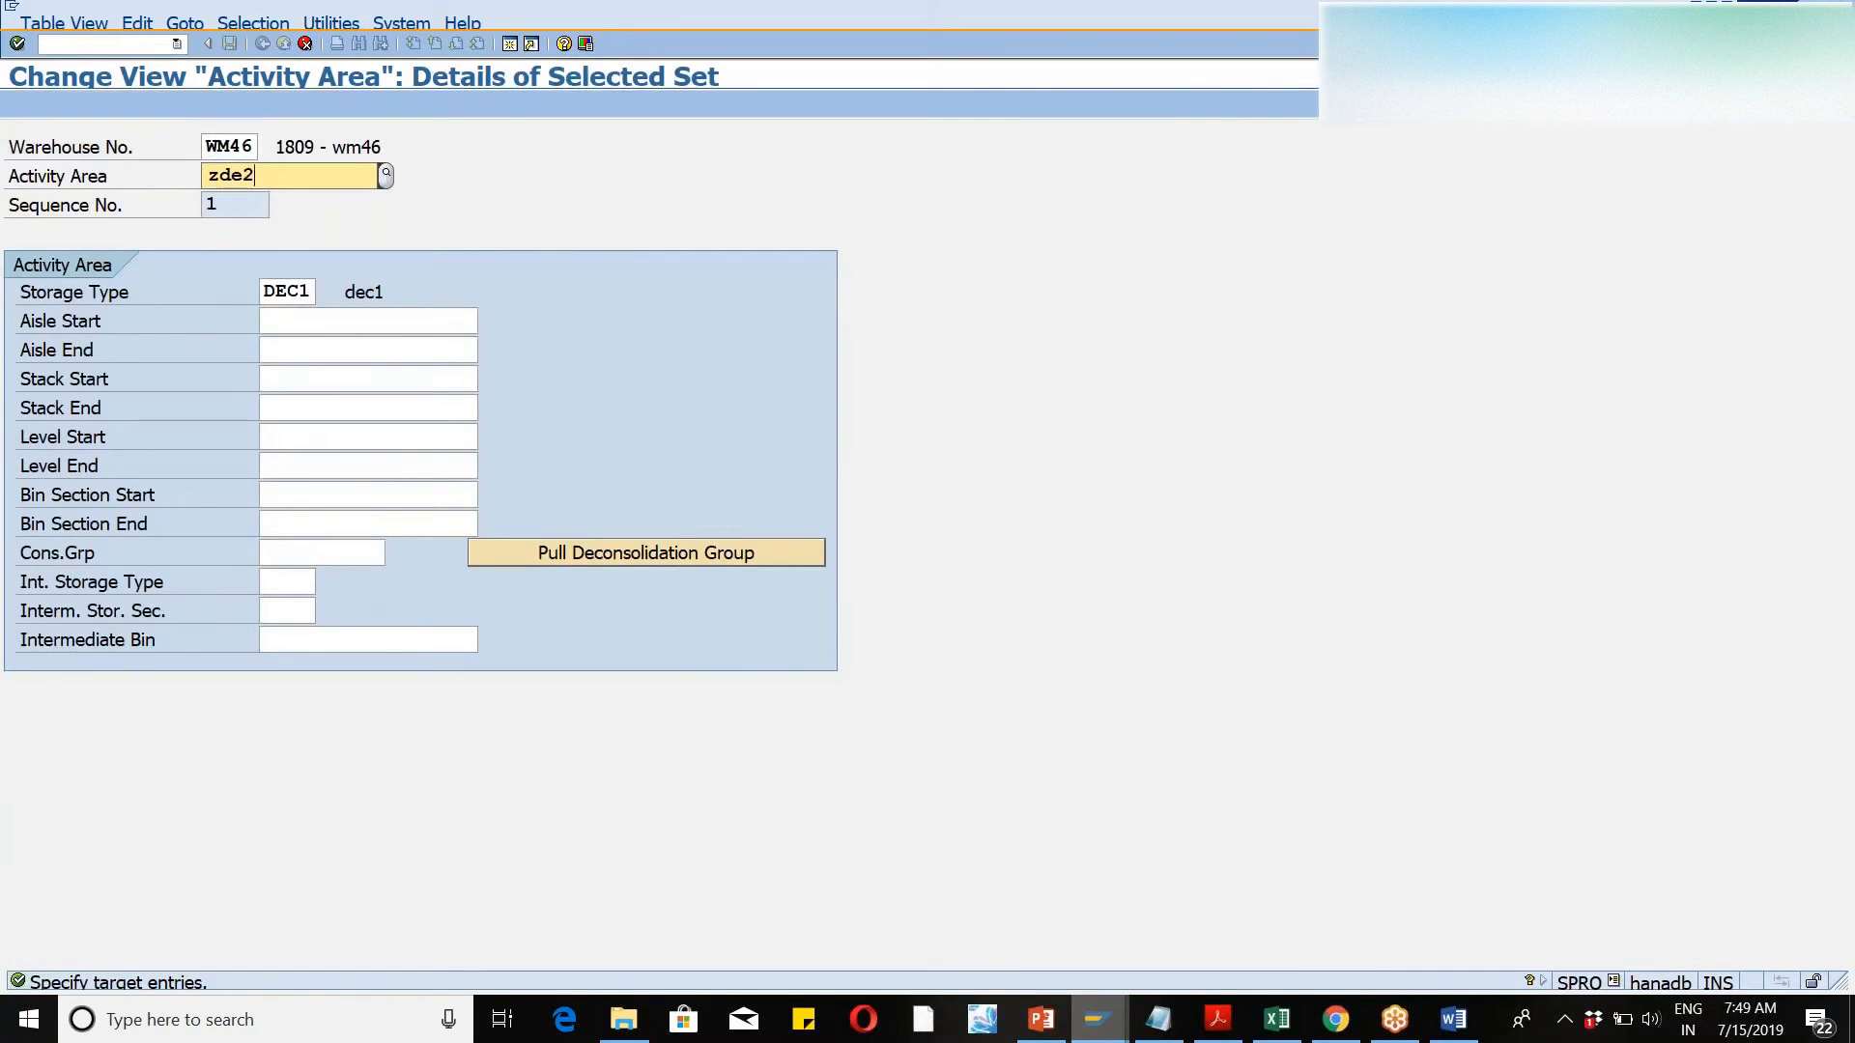
{"action": "key", "text": "Down"}
{"action": "key", "text": "Return"}
{"action": "type", "text": "dec2"}
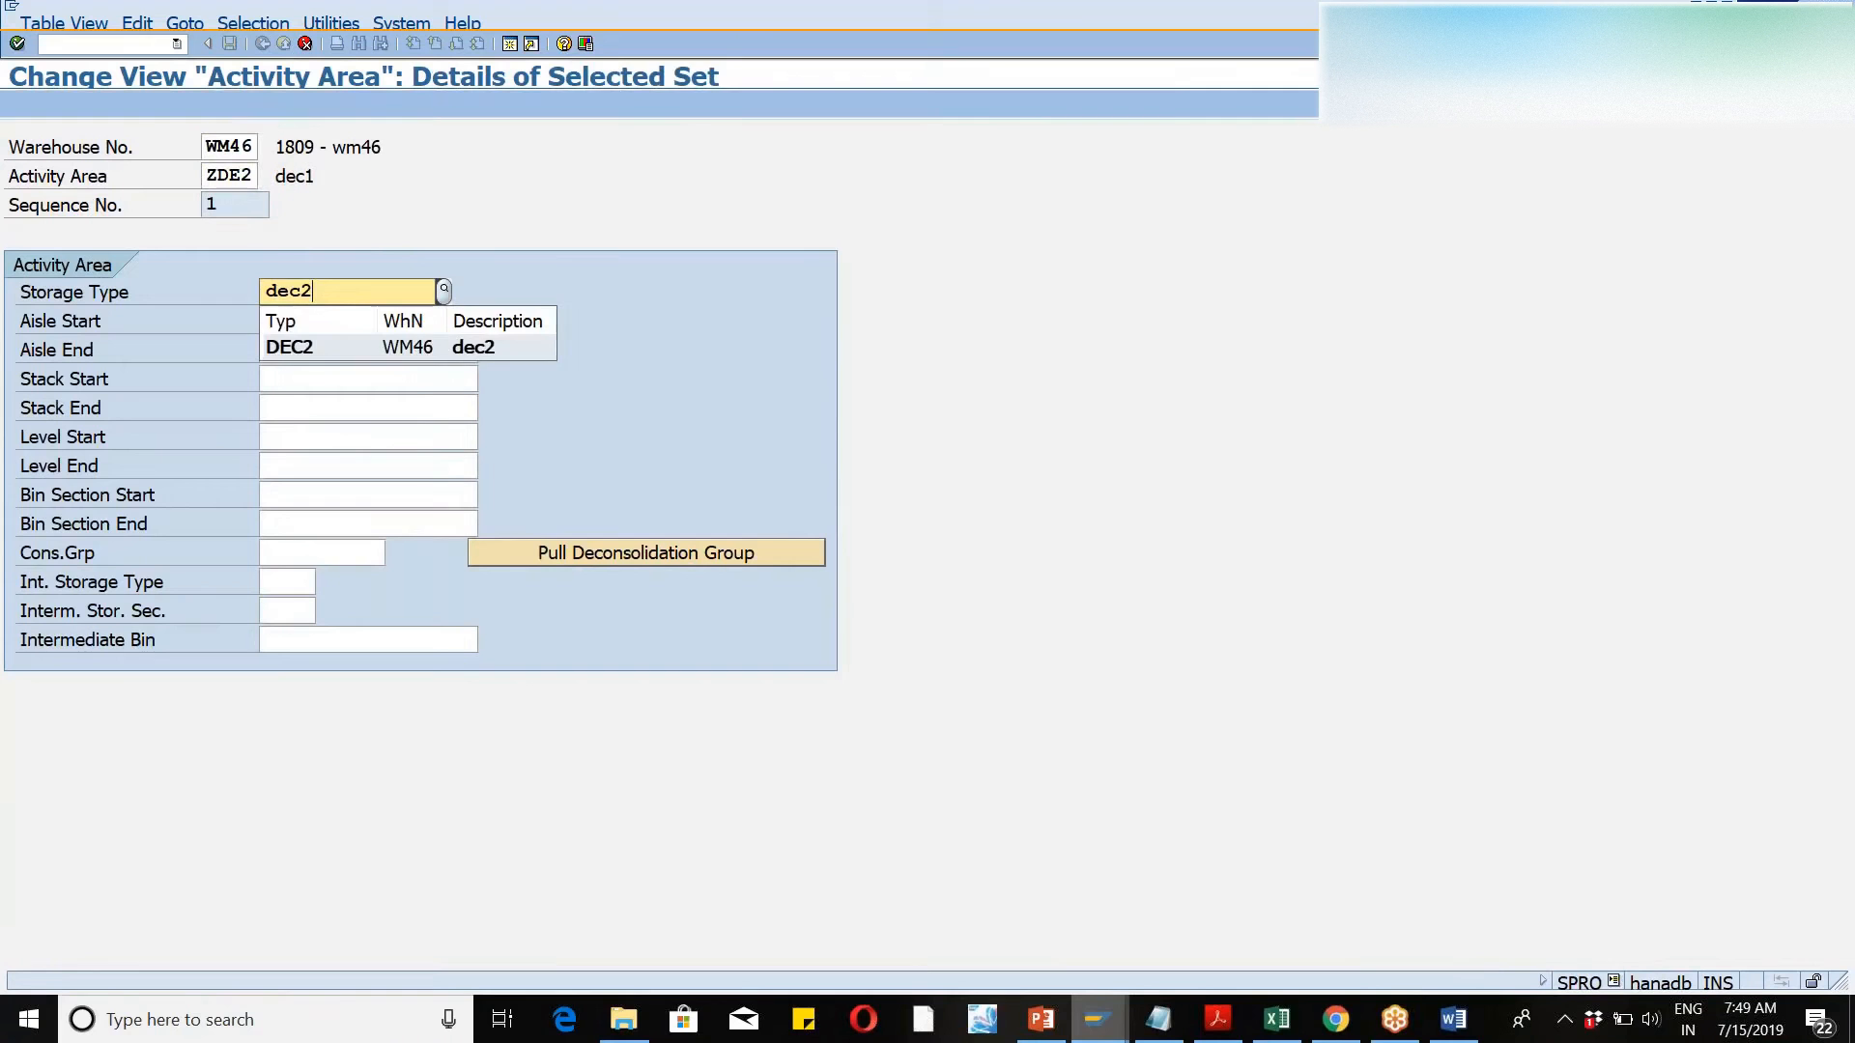
{"action": "key", "text": "Return"}
{"action": "key", "text": "Return"}
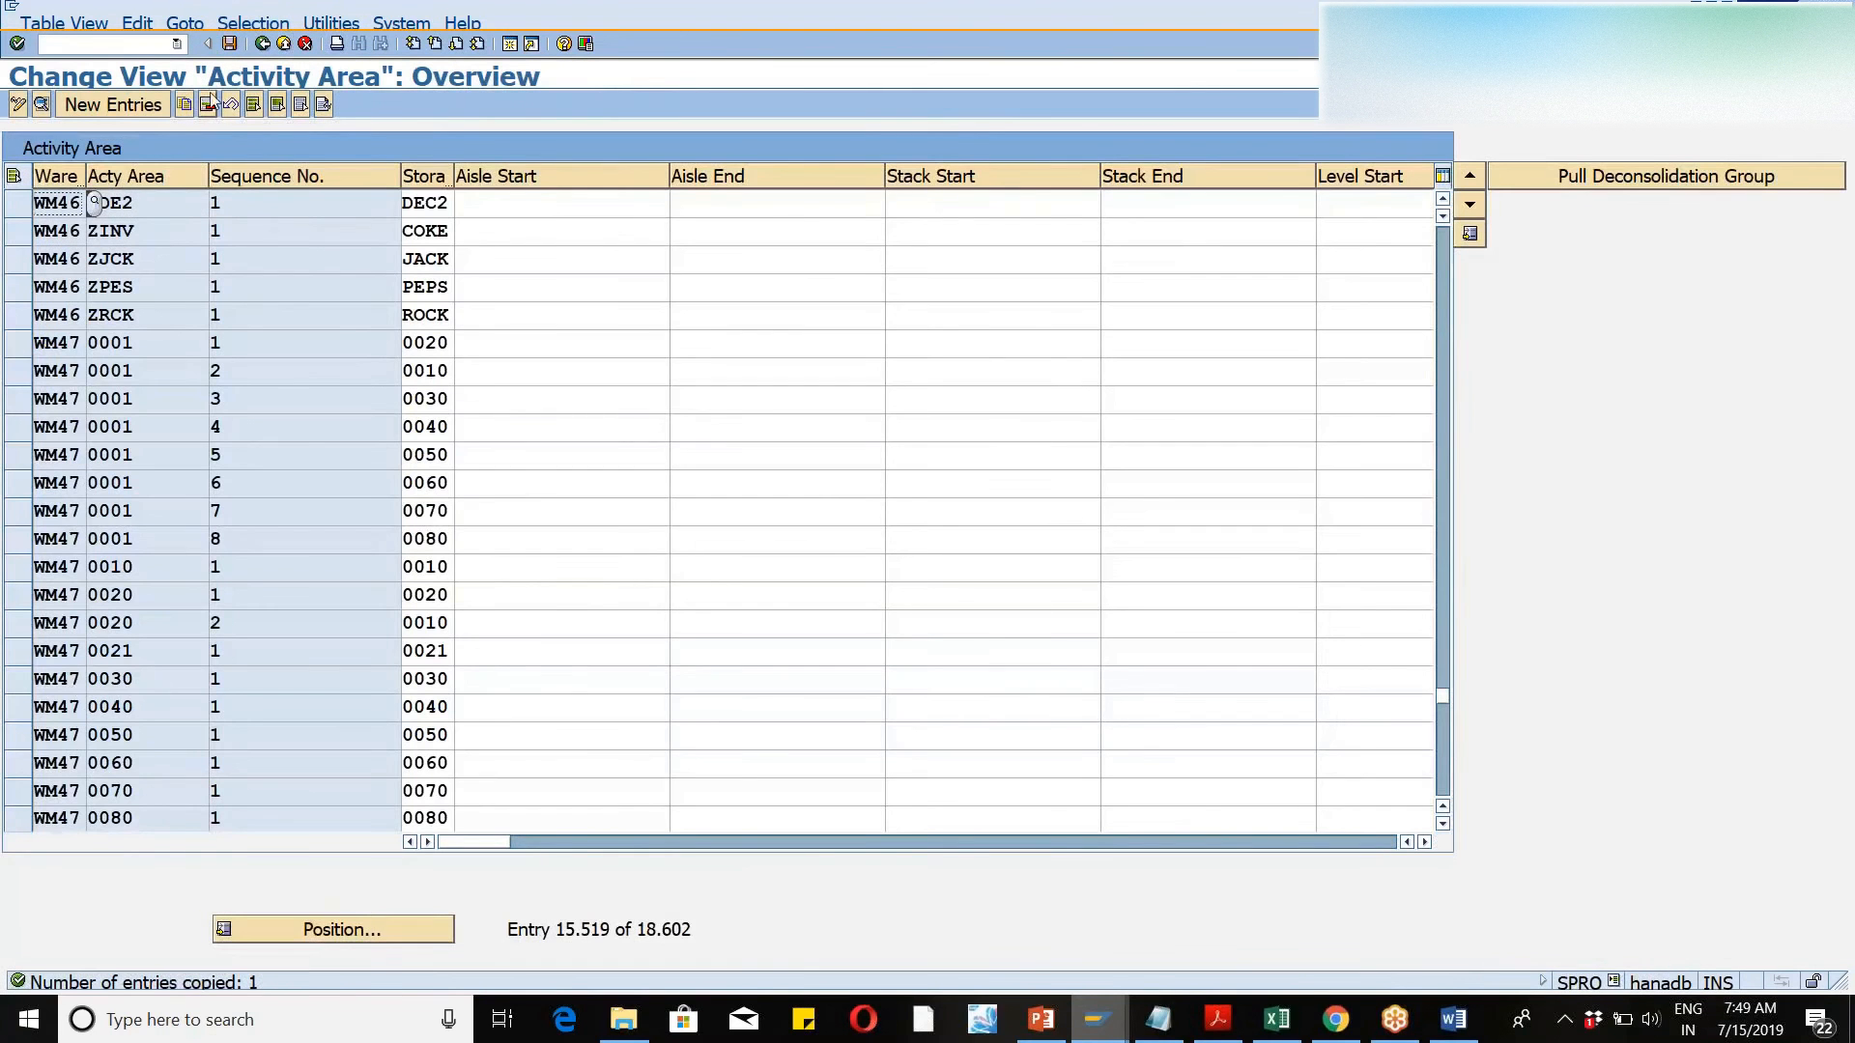
{"action": "left_click", "coordinate": [230, 44]}
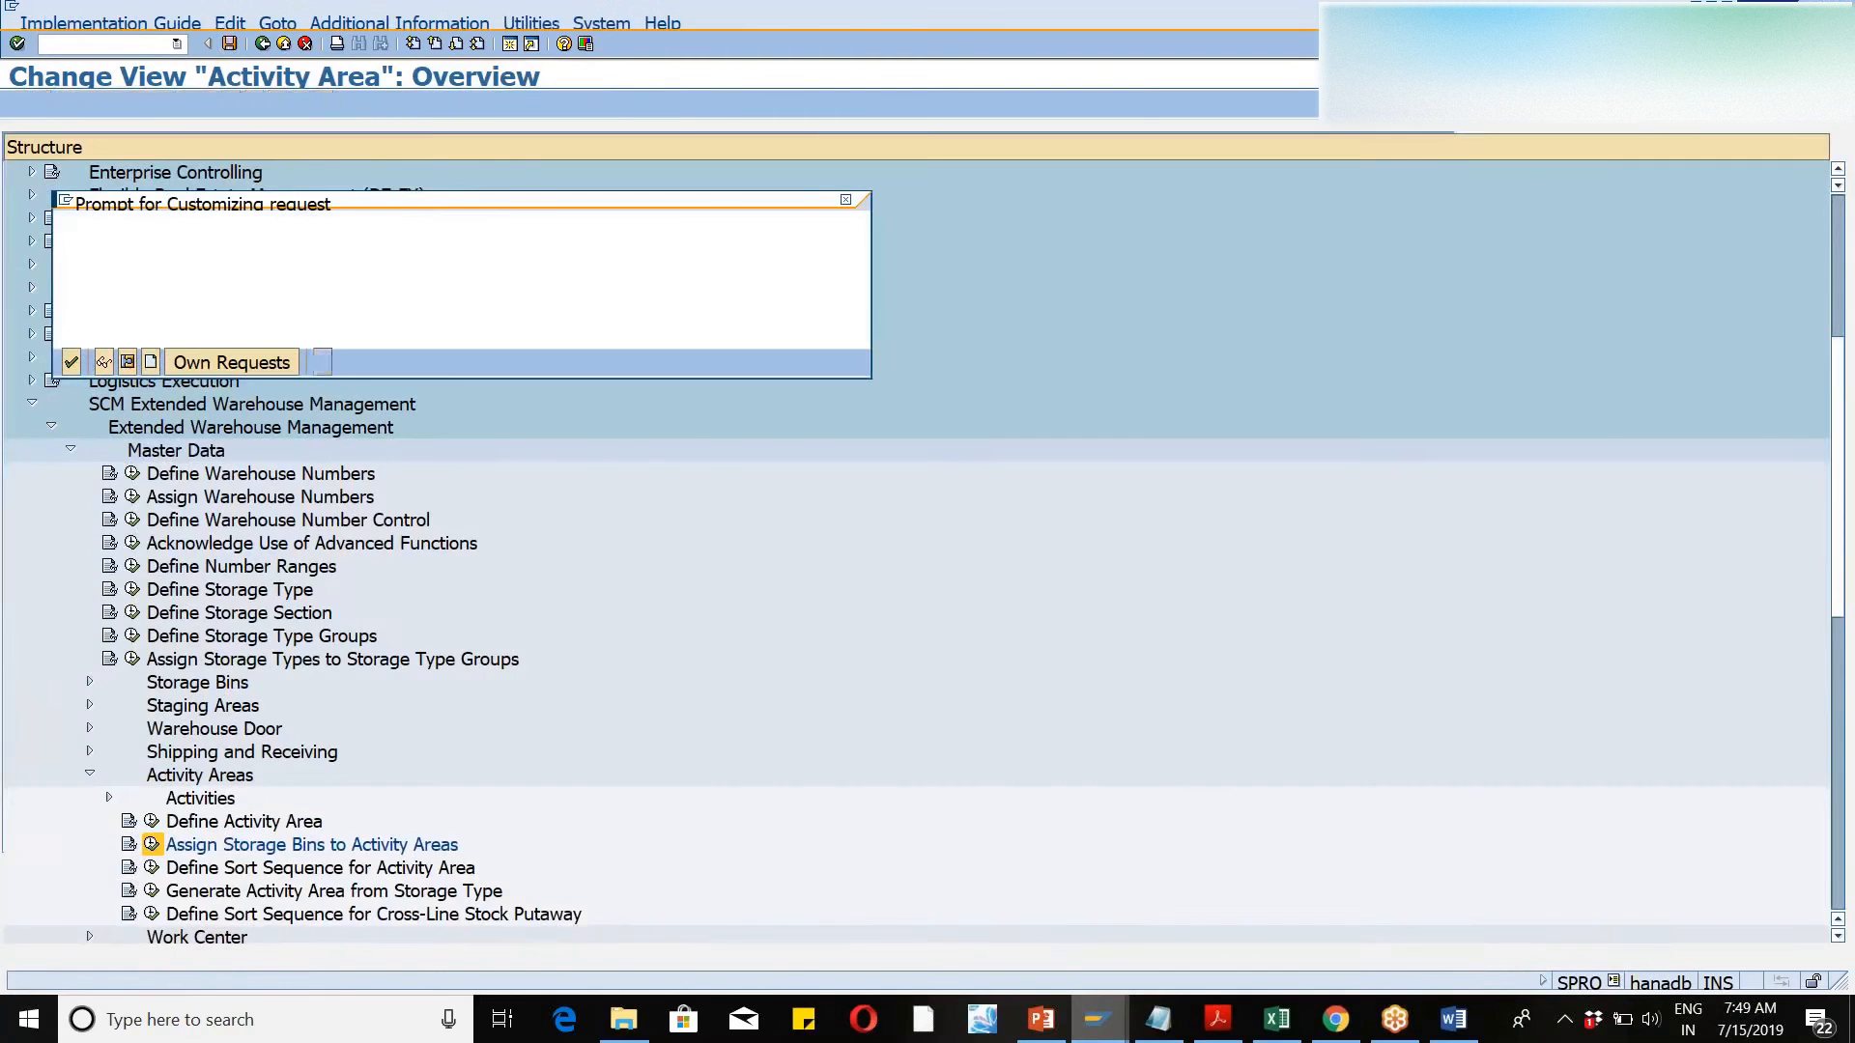
{"action": "left_click", "coordinate": [72, 362]}
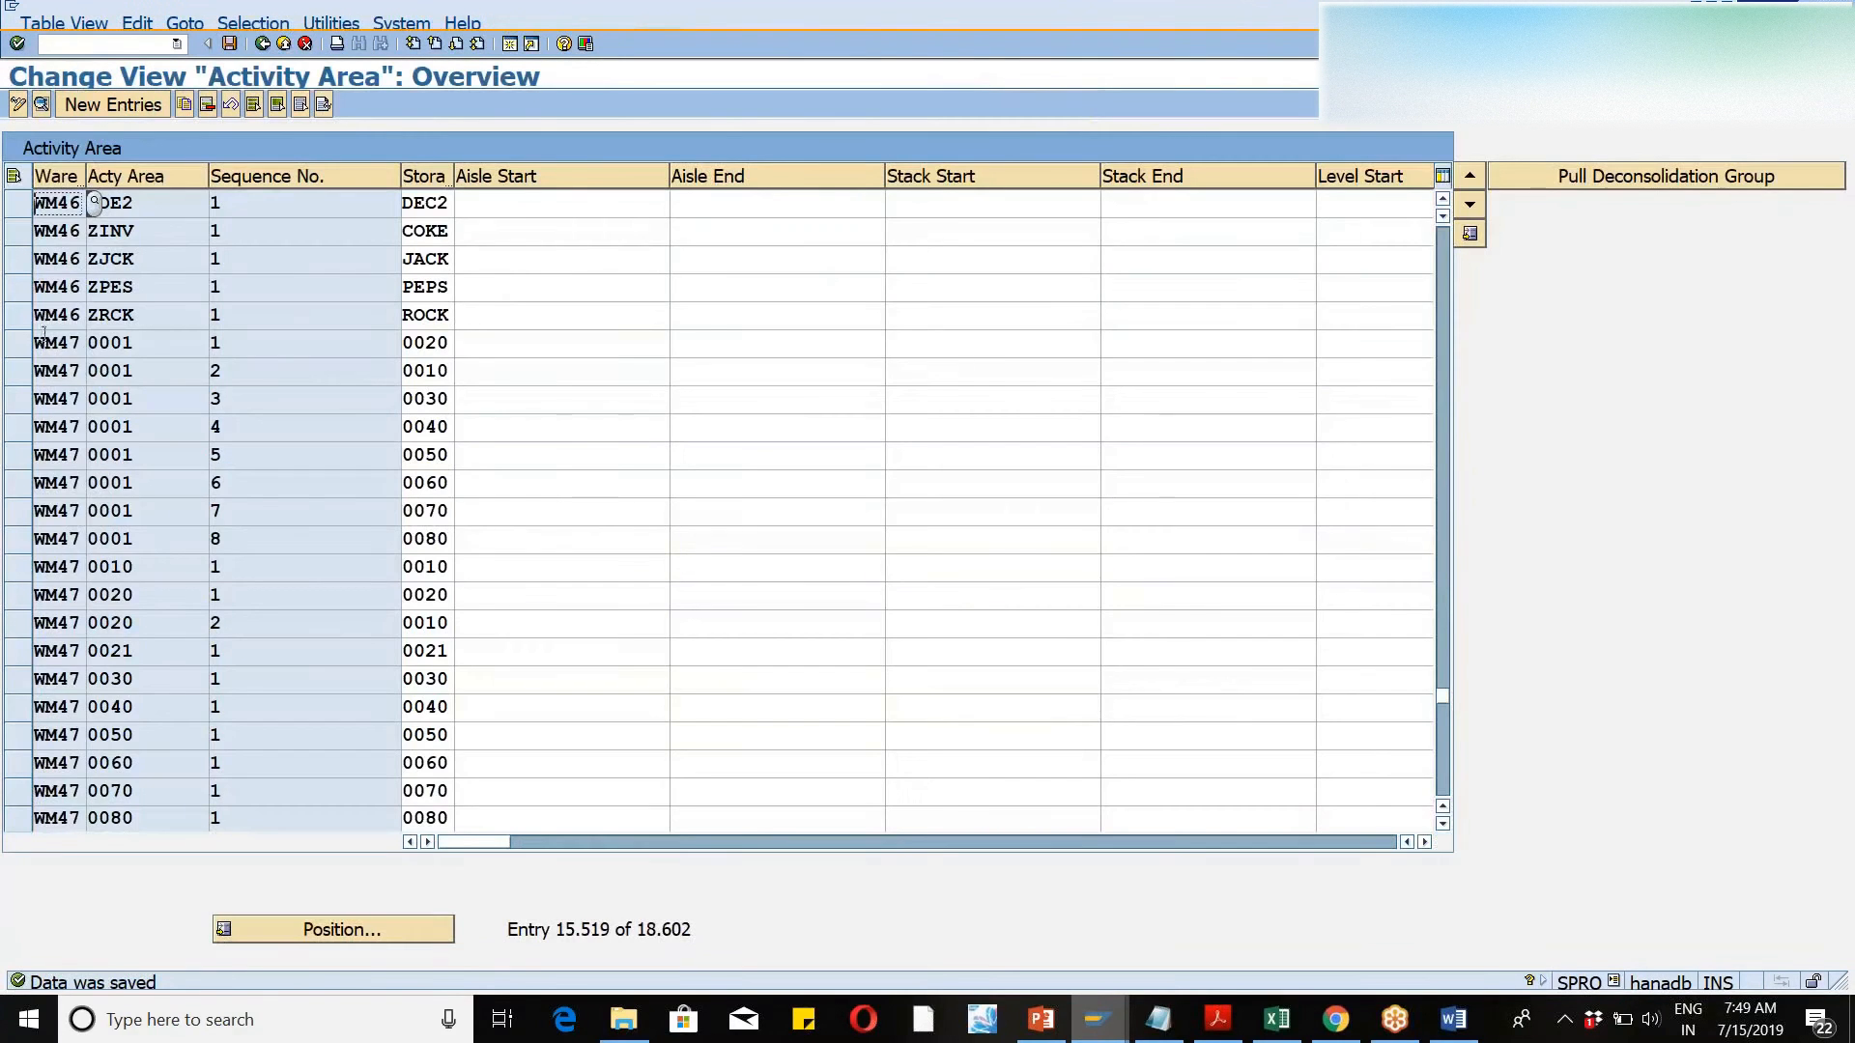
- Open the WM46 assignments ZDE1 and ZDE2 in detail and pull a deconsolidation group for ZDE1
{"action": "left_click", "coordinate": [1443, 201]}
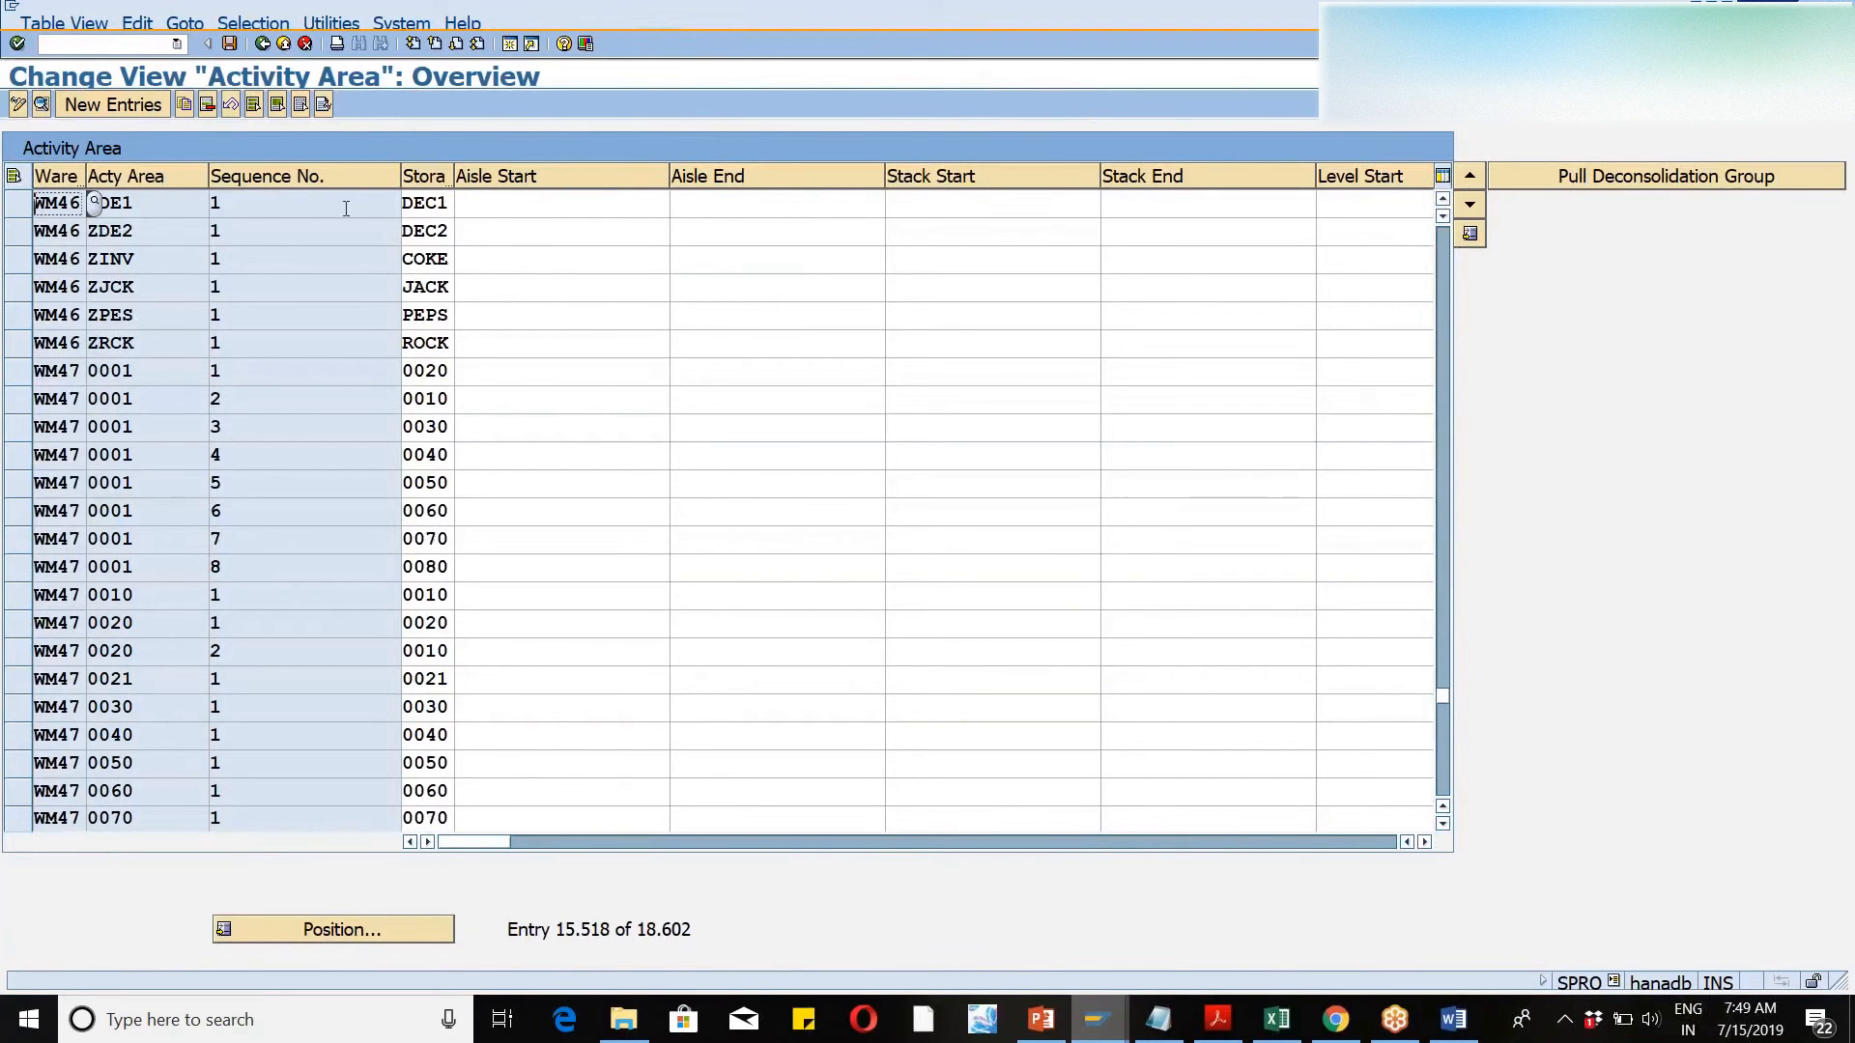
{"action": "left_click", "coordinate": [18, 206]}
{"action": "left_click", "coordinate": [19, 213]}
{"action": "left_click", "coordinate": [19, 213]}
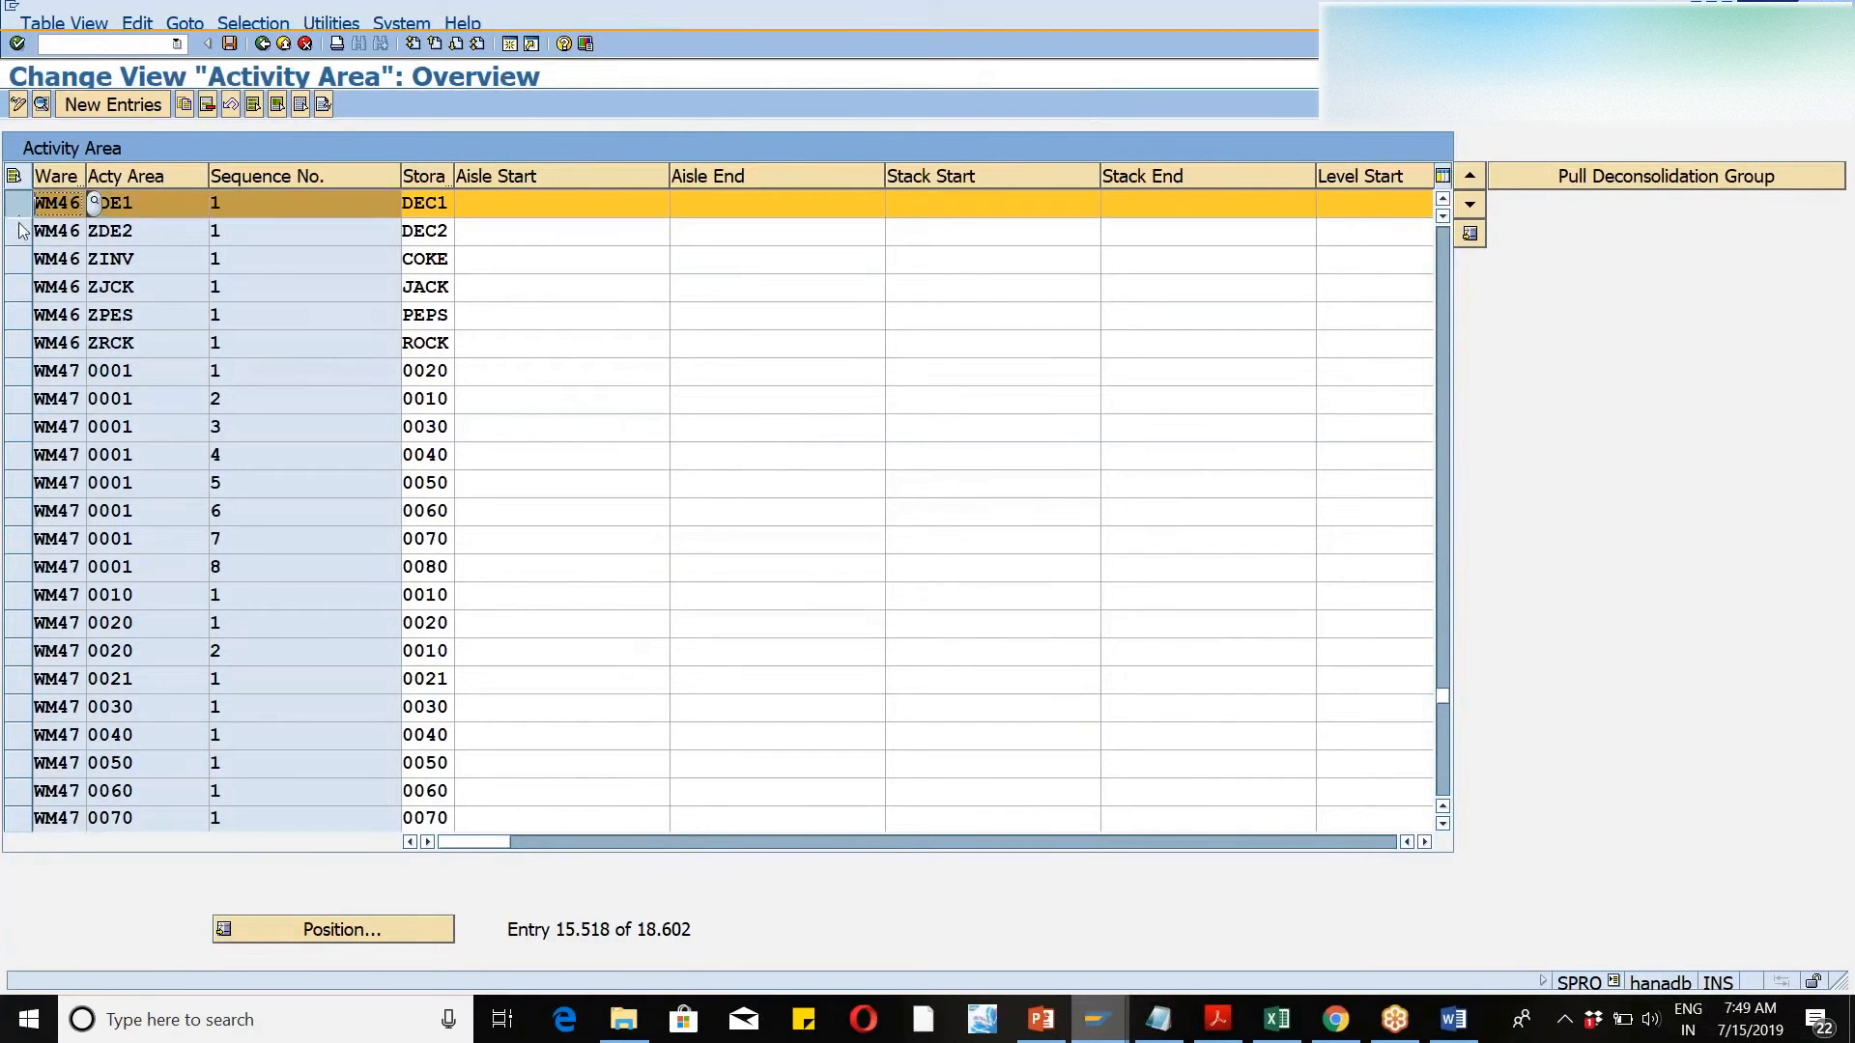
{"action": "left_click", "coordinate": [18, 230]}
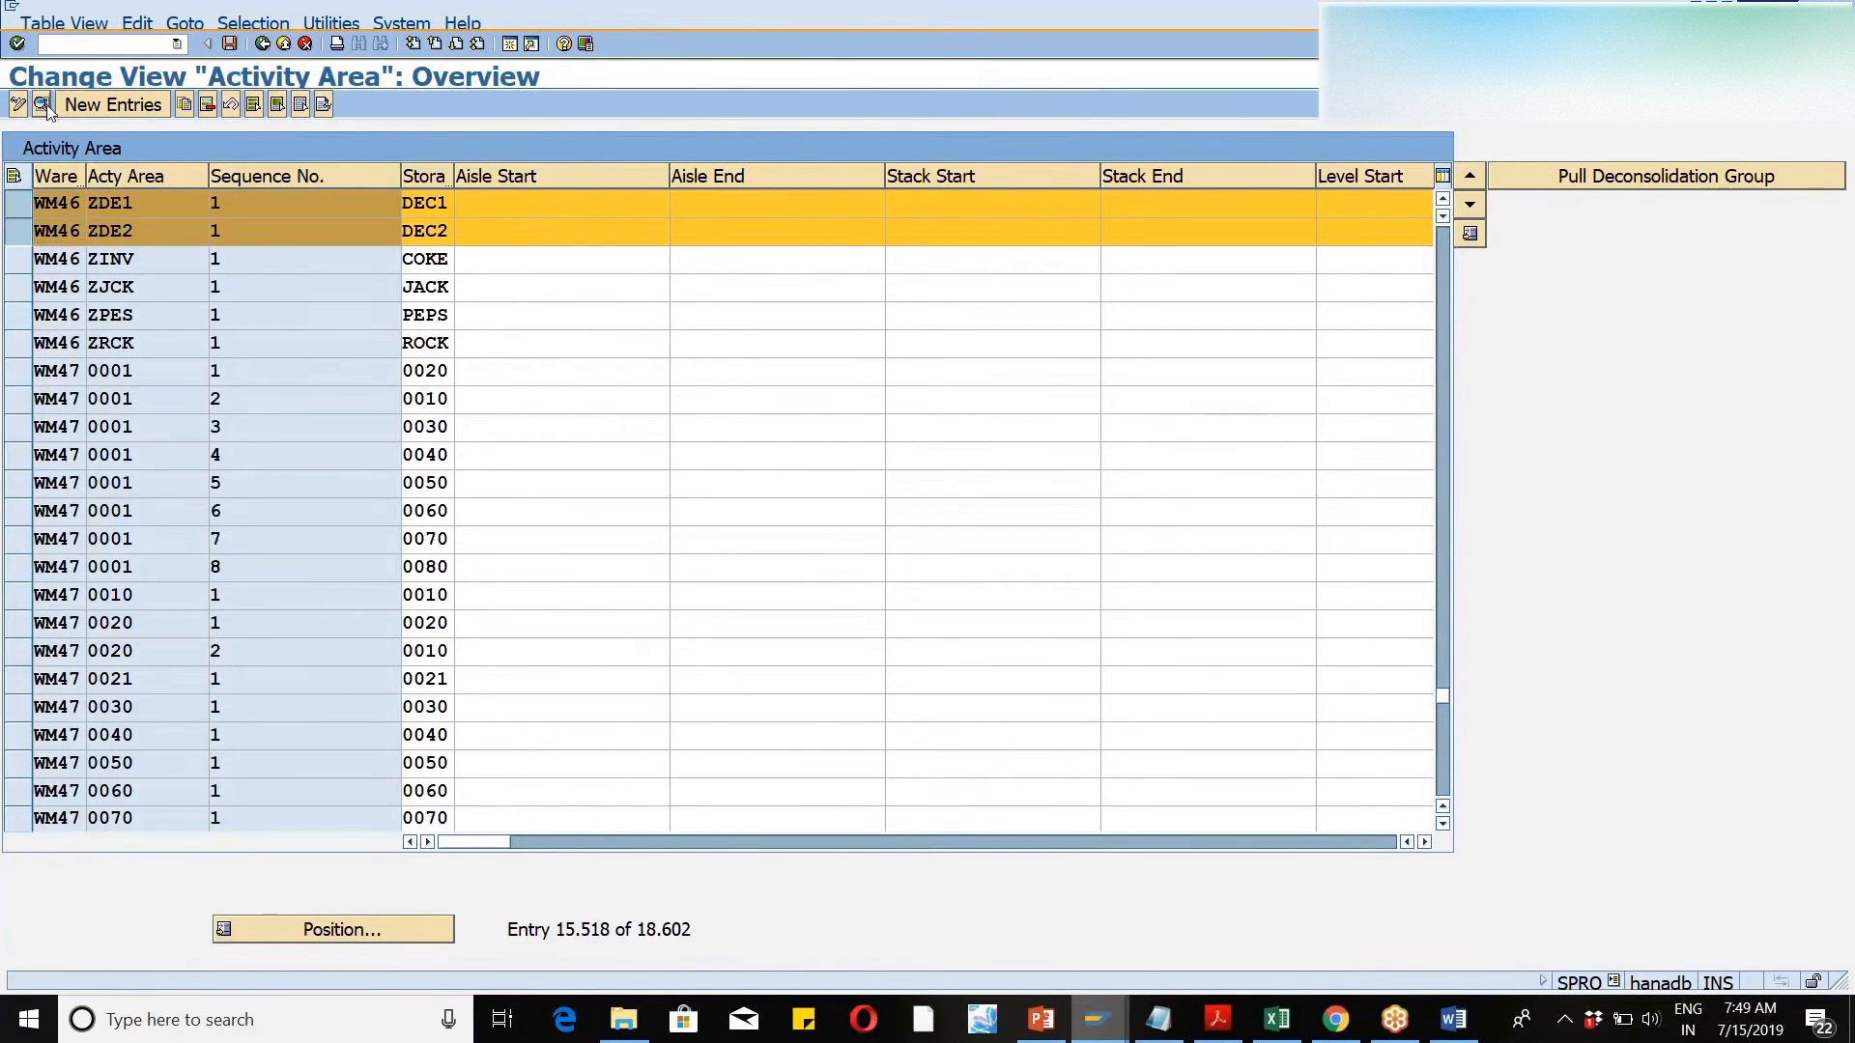
{"action": "left_click", "coordinate": [45, 108]}
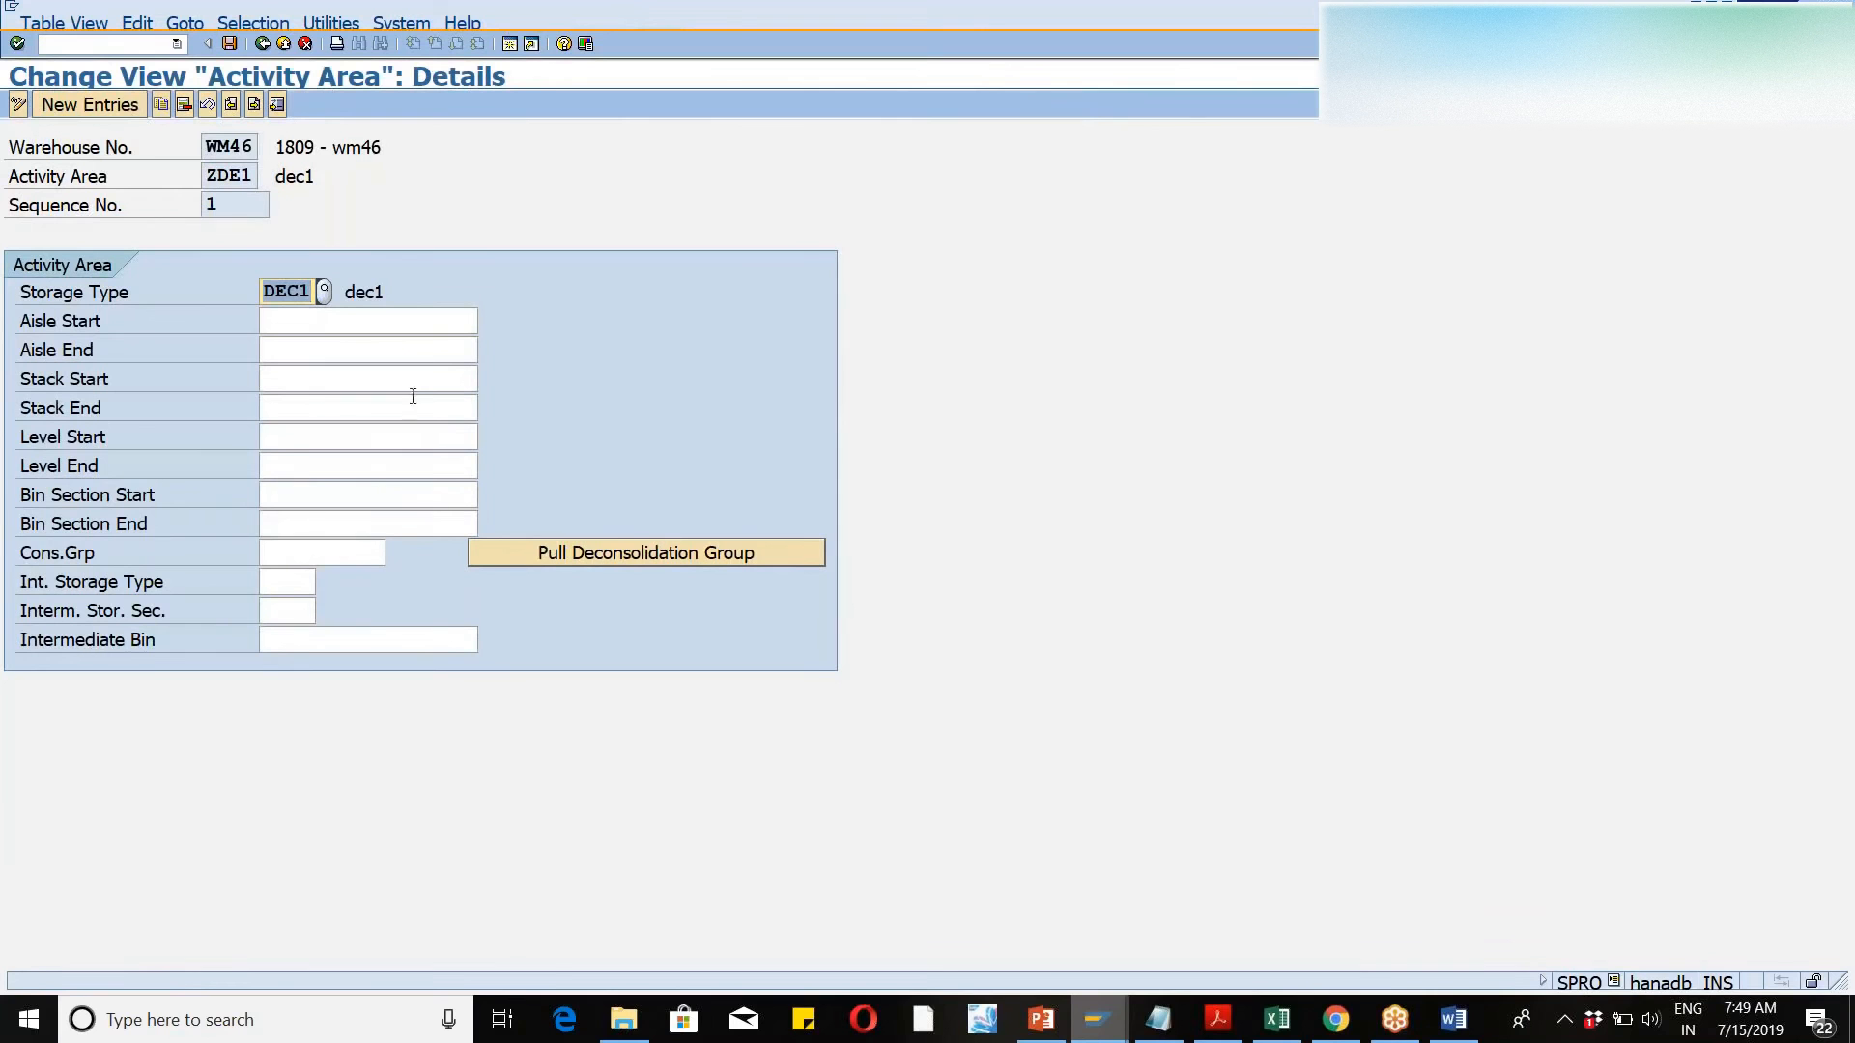
{"action": "left_click", "coordinate": [629, 553]}
{"action": "left_click", "coordinate": [292, 577]}
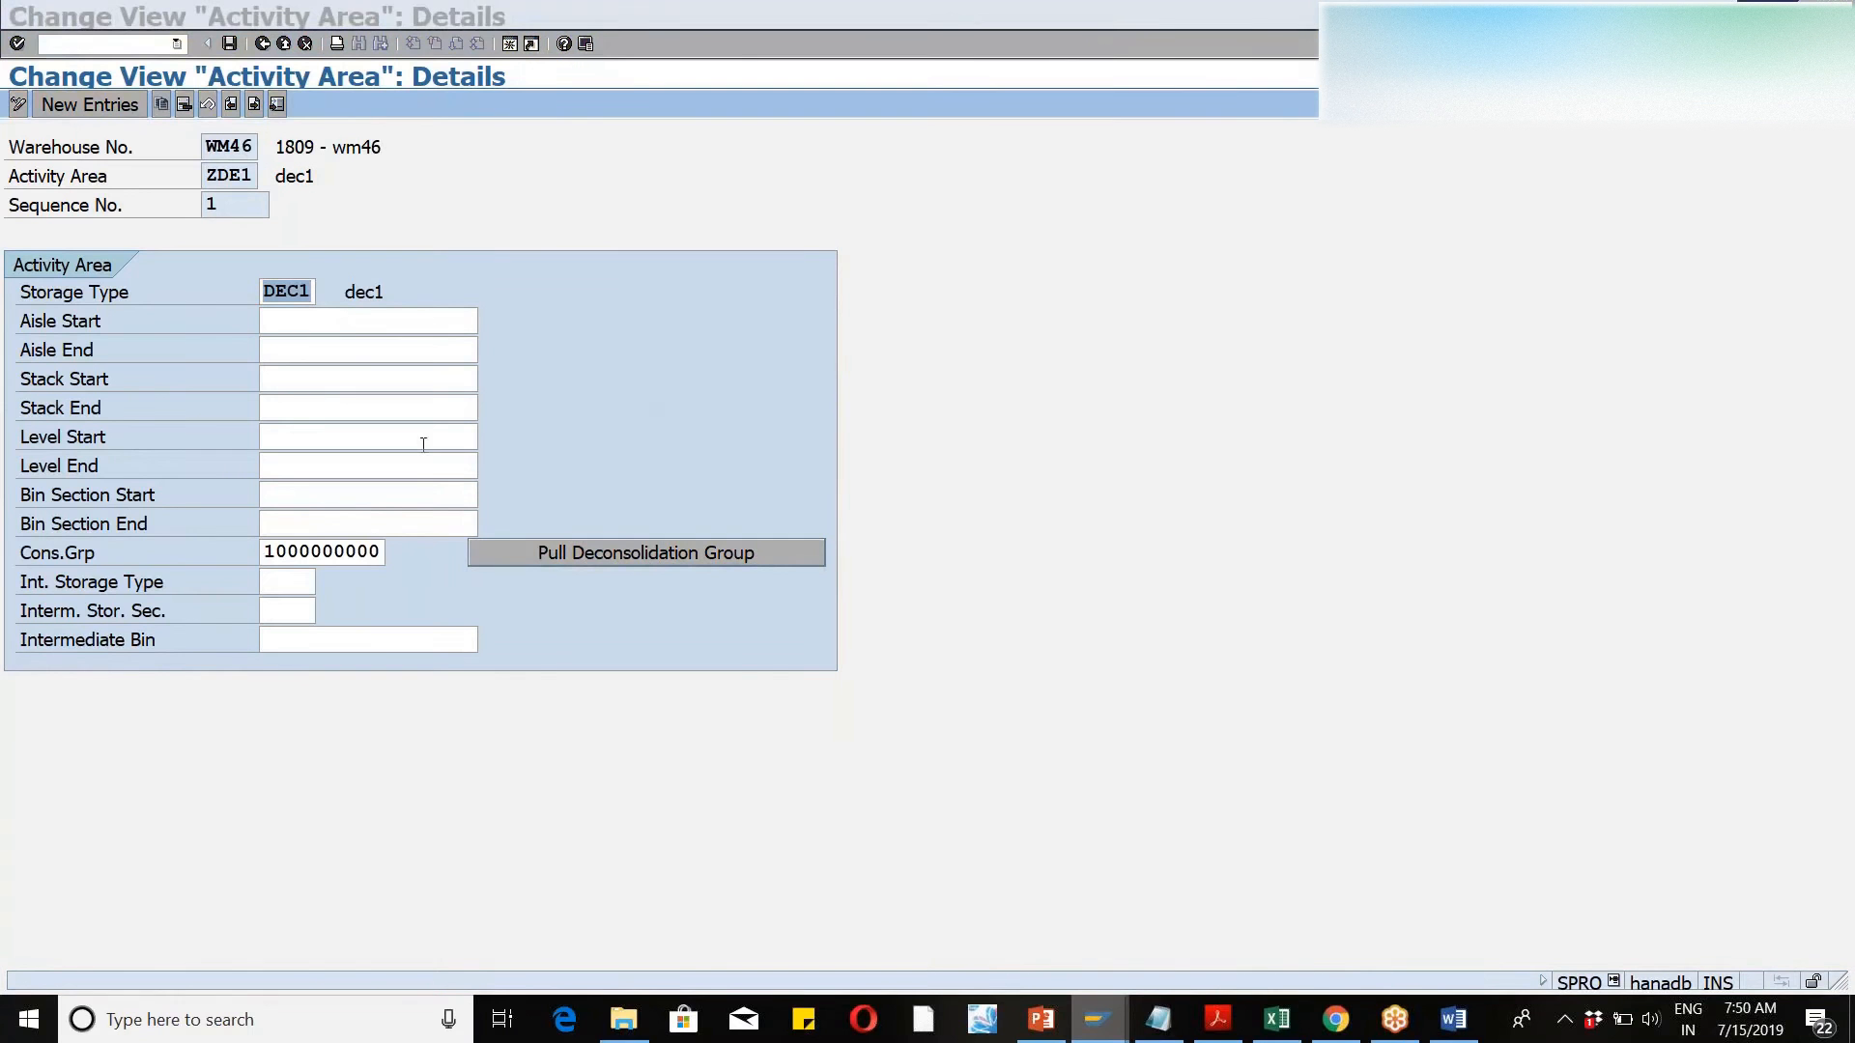
{"action": "left_click", "coordinate": [617, 350]}
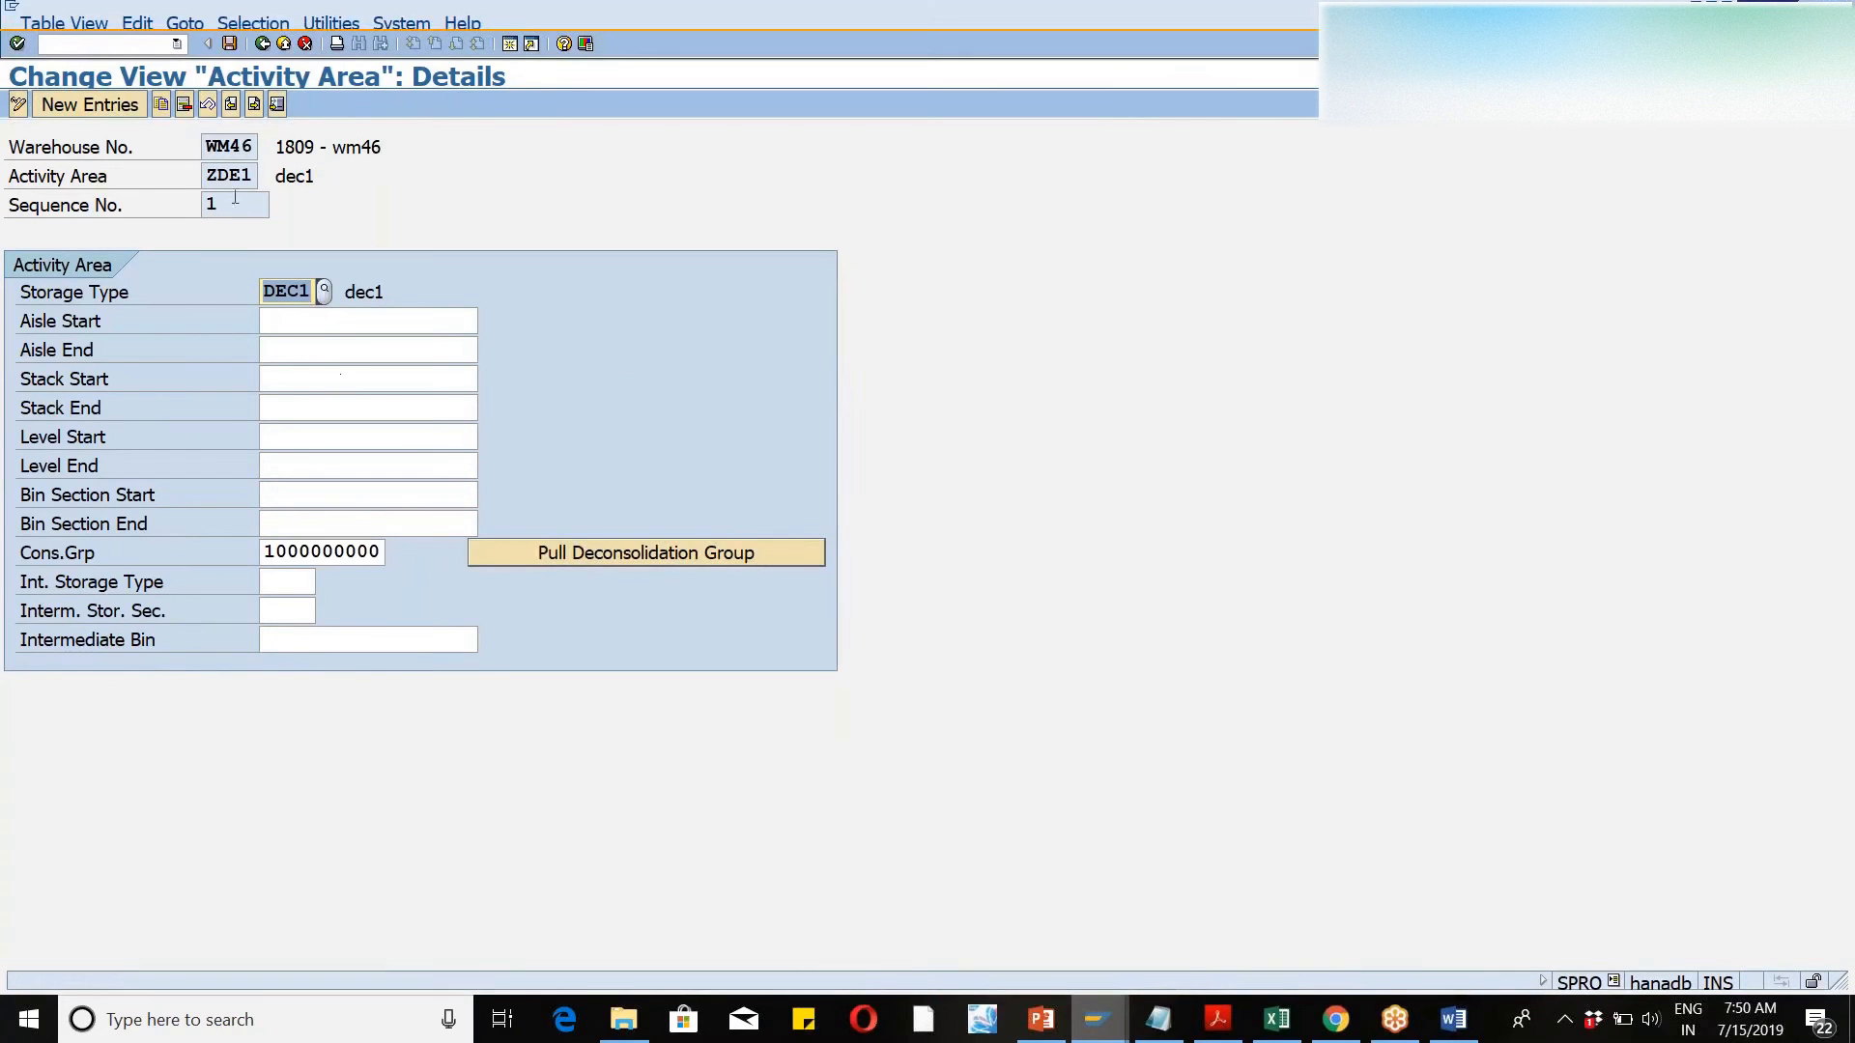
- Pull a deconsolidation group for activity area ZDE2 and save the assignments, acknowledging the bin resort notice
{"action": "left_click", "coordinate": [252, 106]}
{"action": "left_click", "coordinate": [606, 556]}
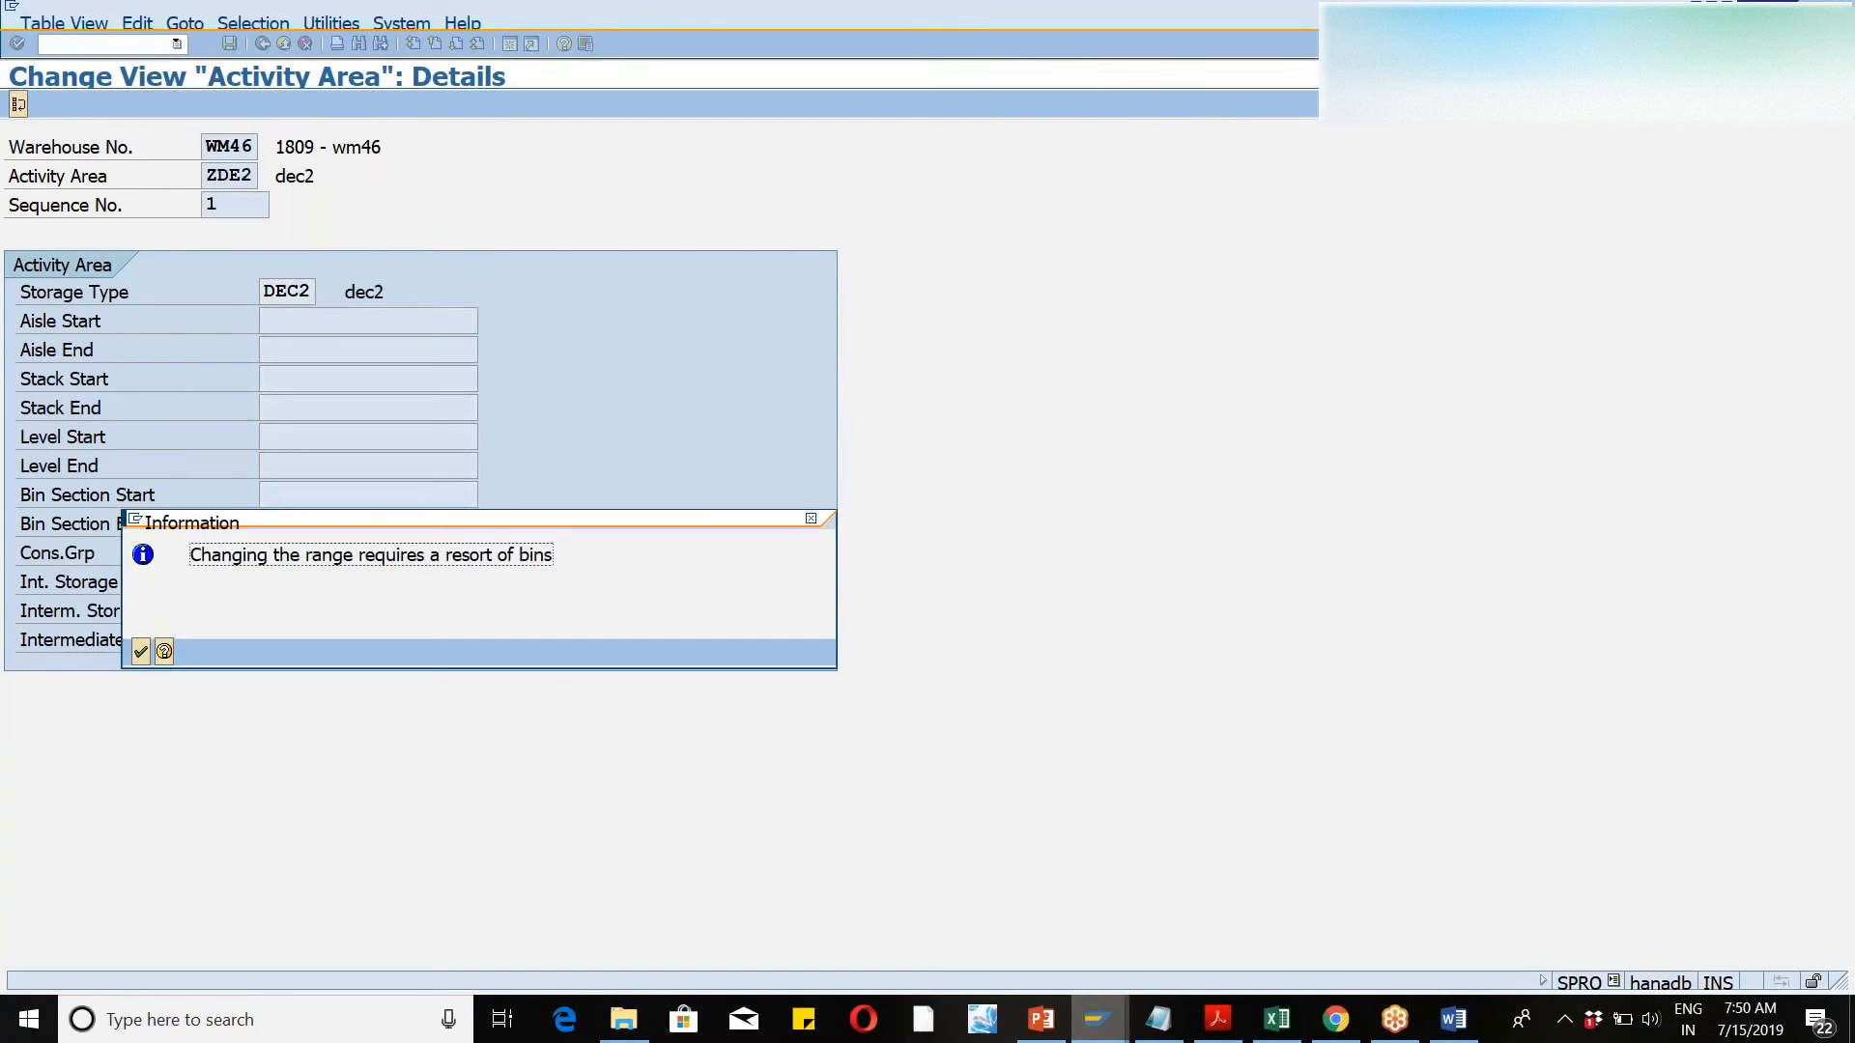
{"action": "left_click", "coordinate": [141, 652]}
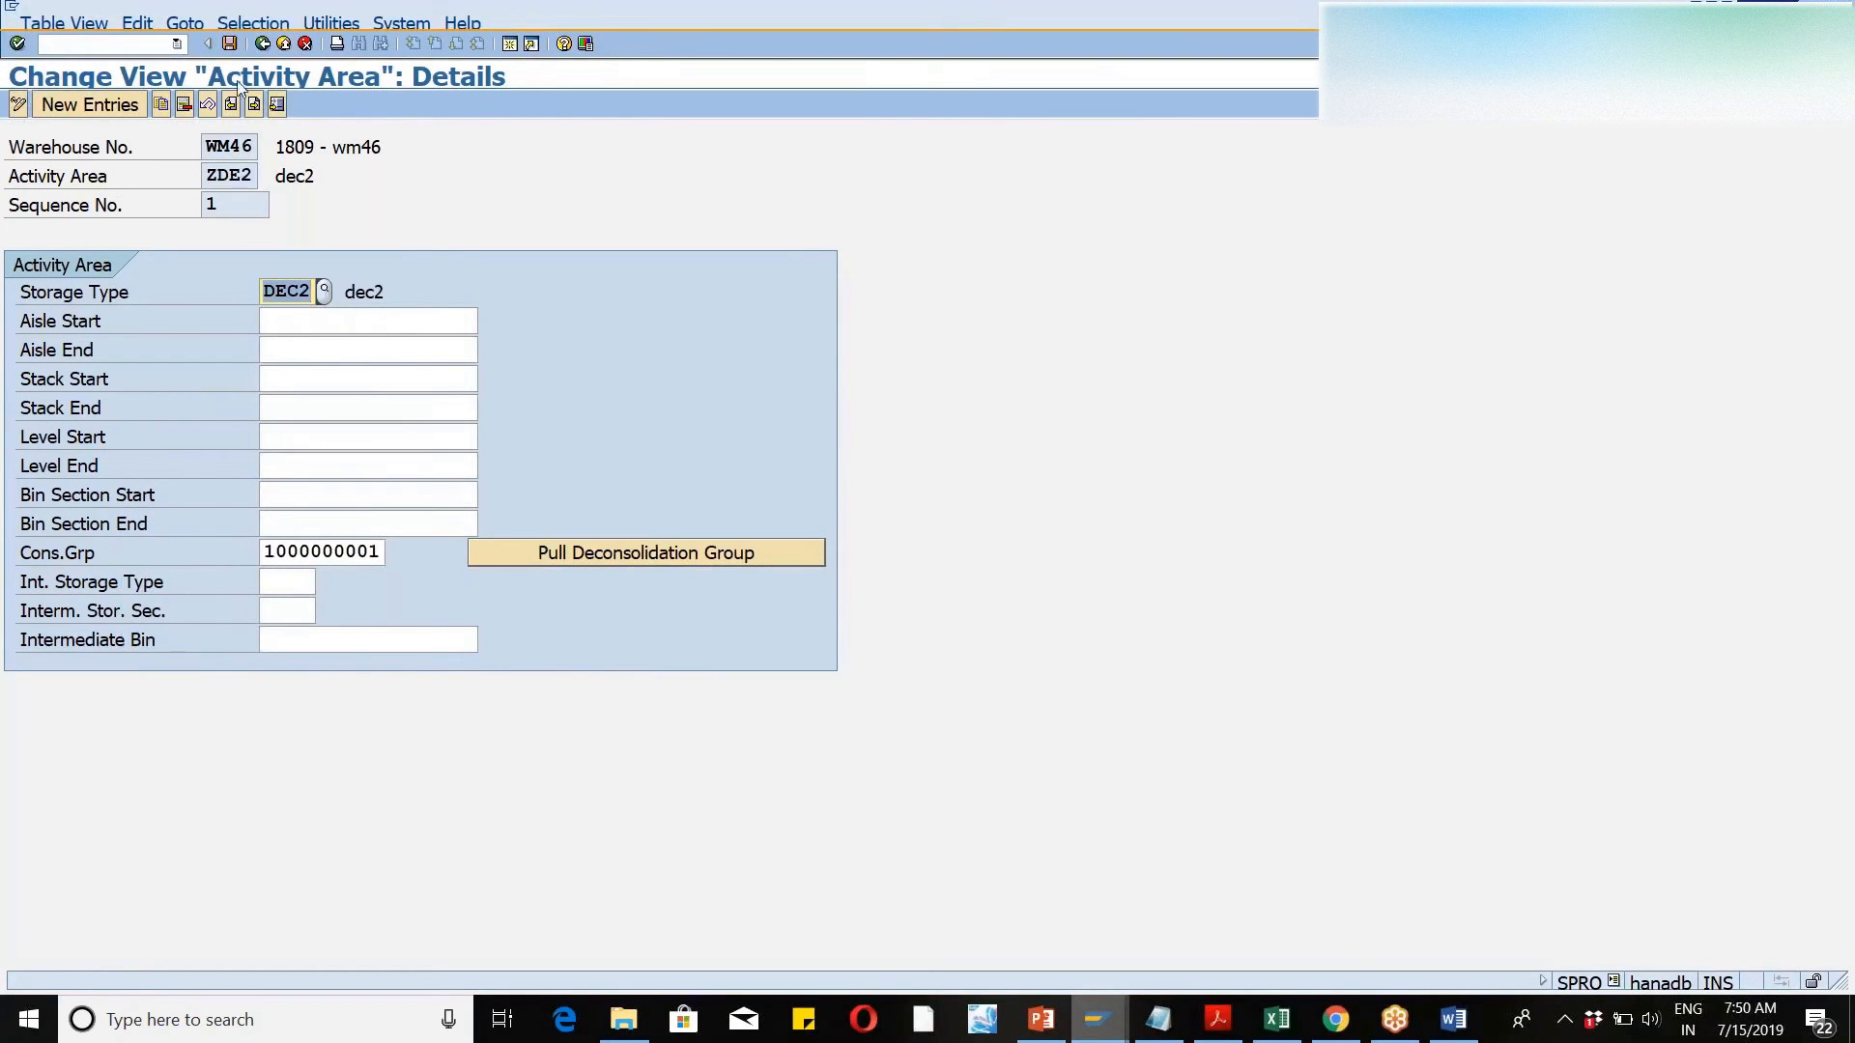
{"action": "left_click", "coordinate": [229, 44]}
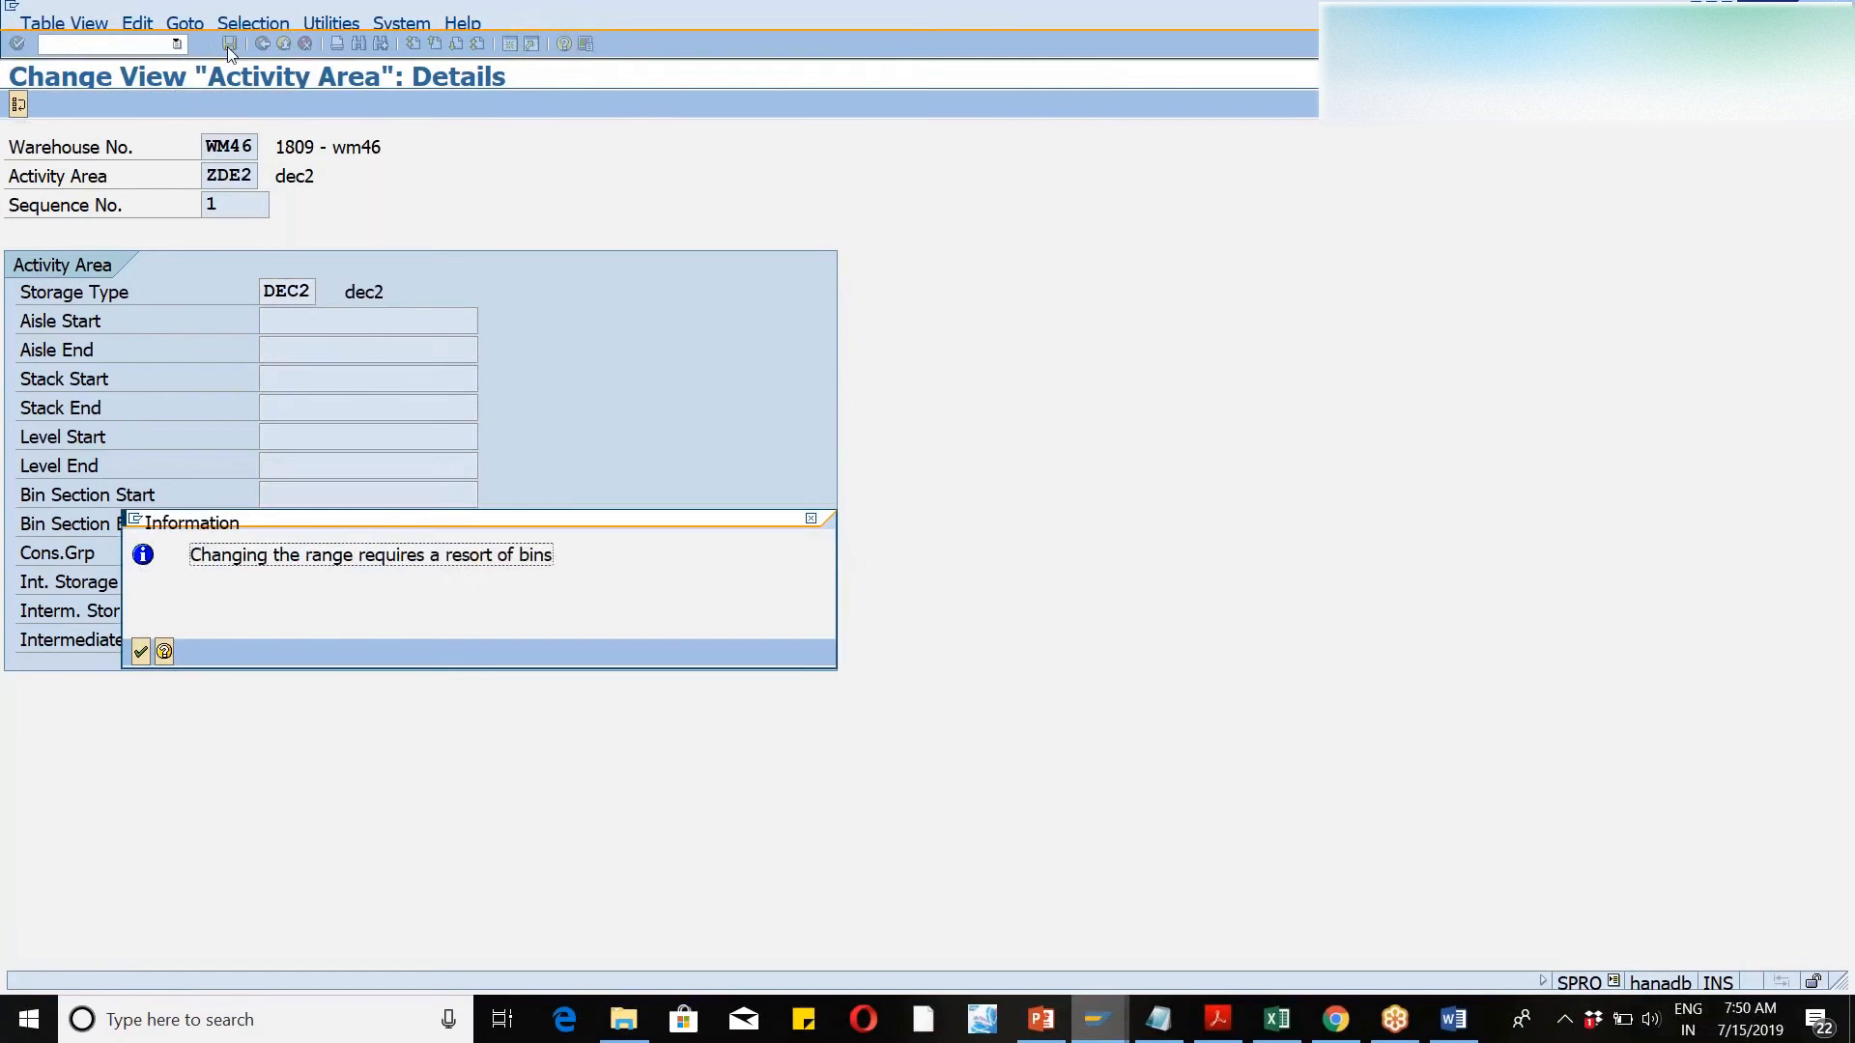
{"action": "left_click", "coordinate": [140, 653]}
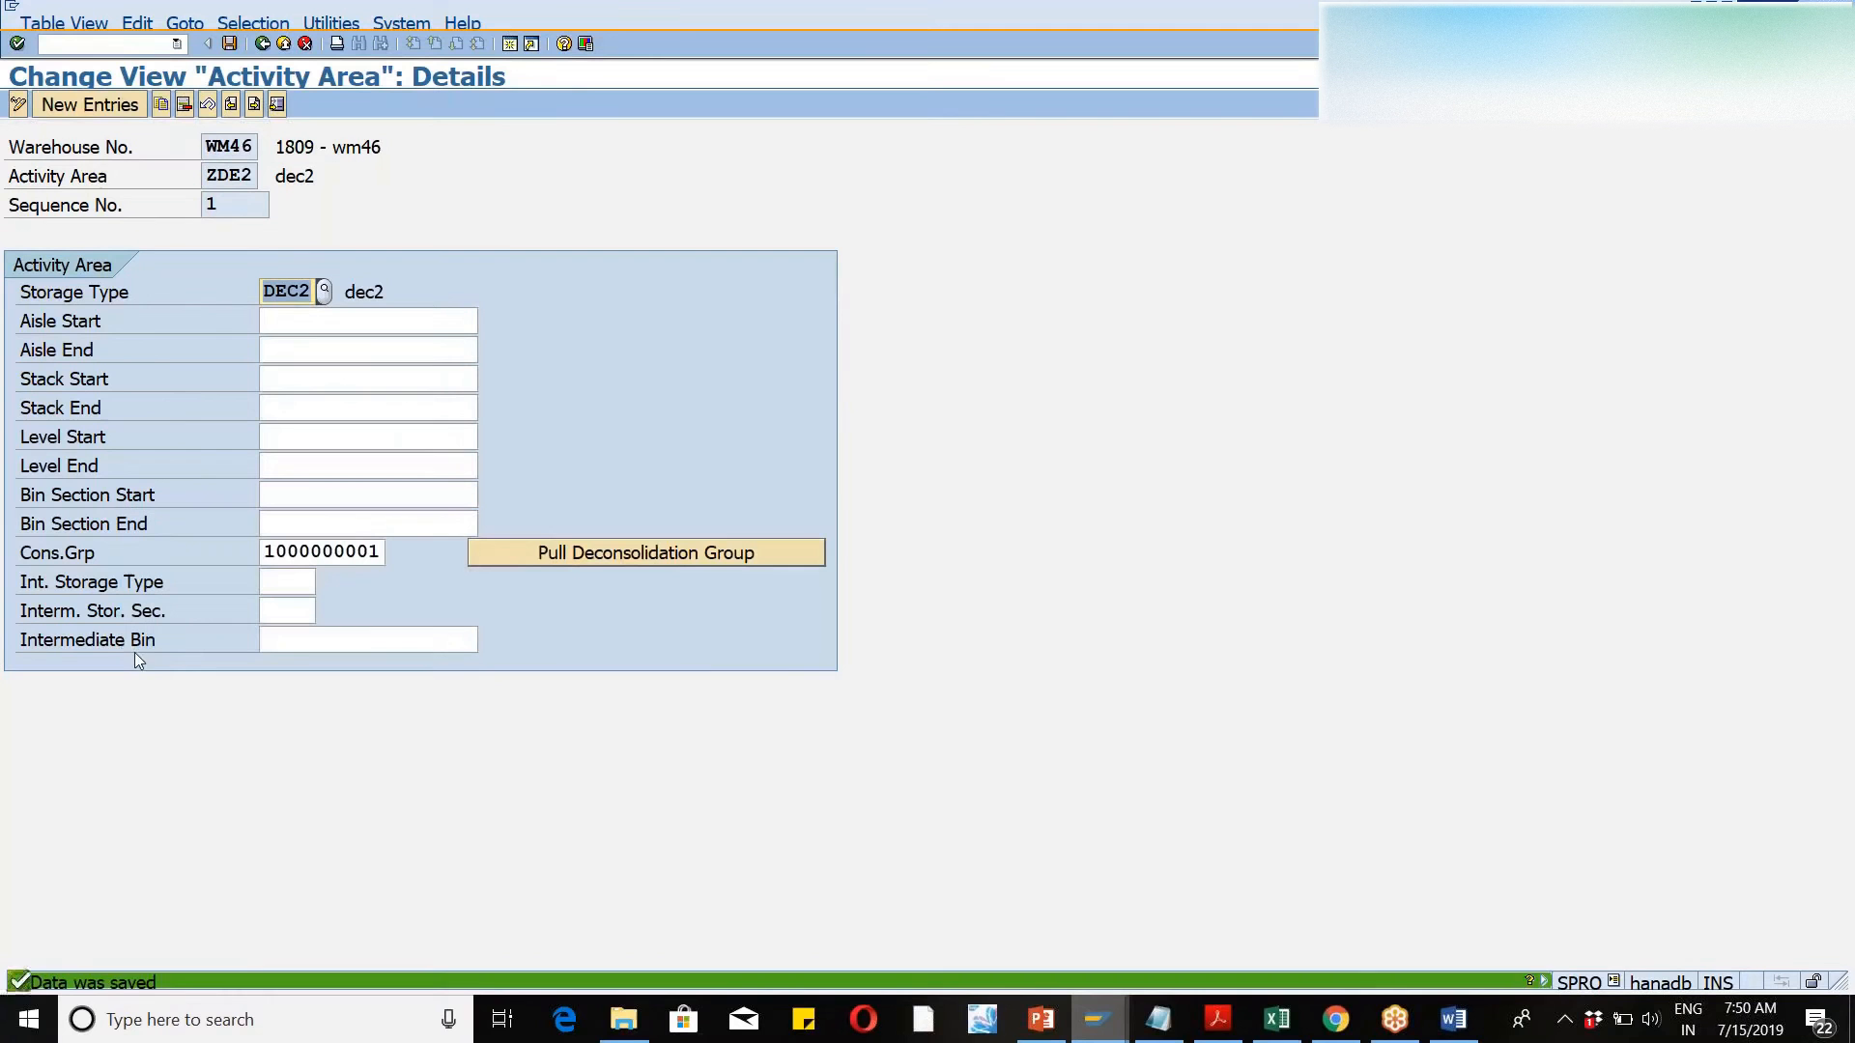
- Check the consolidation groups of ZDE1 and ZDE2 in the overview, save again and leave the view
{"action": "left_click", "coordinate": [230, 49]}
{"action": "left_click", "coordinate": [262, 44]}
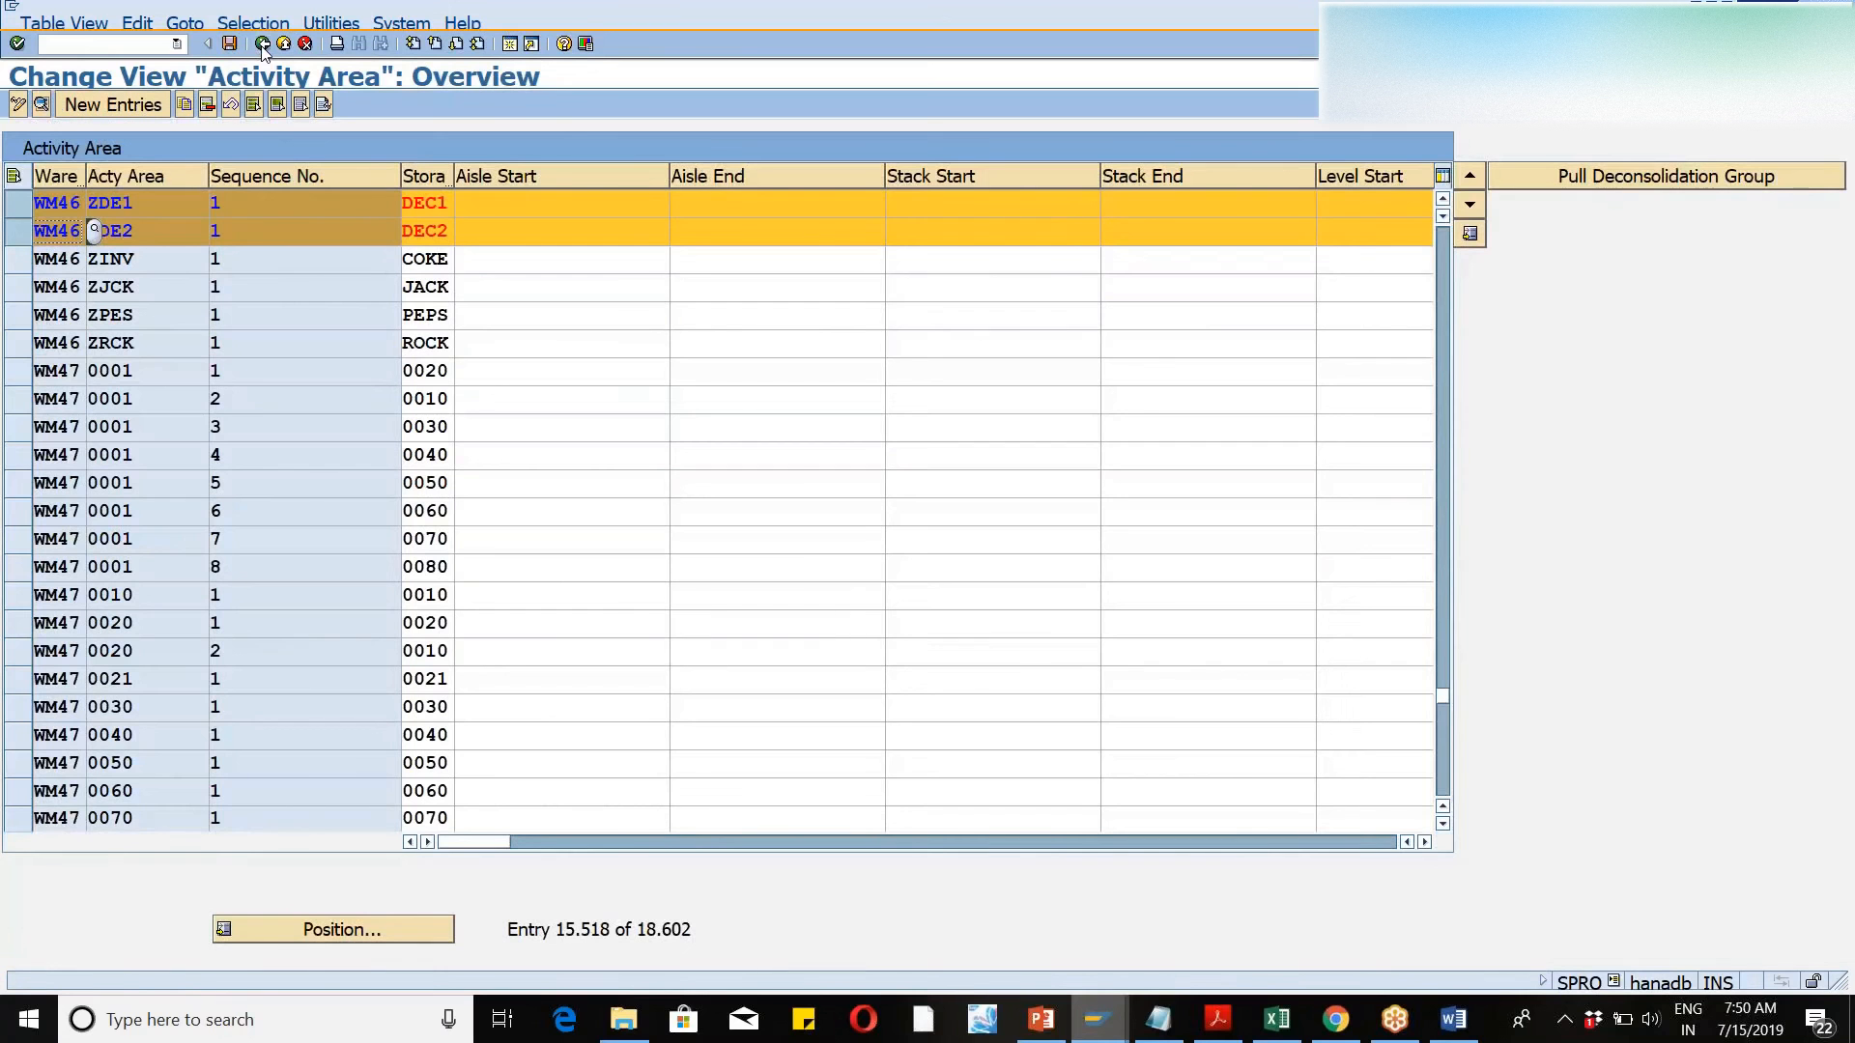
{"action": "left_click", "coordinate": [1425, 844]}
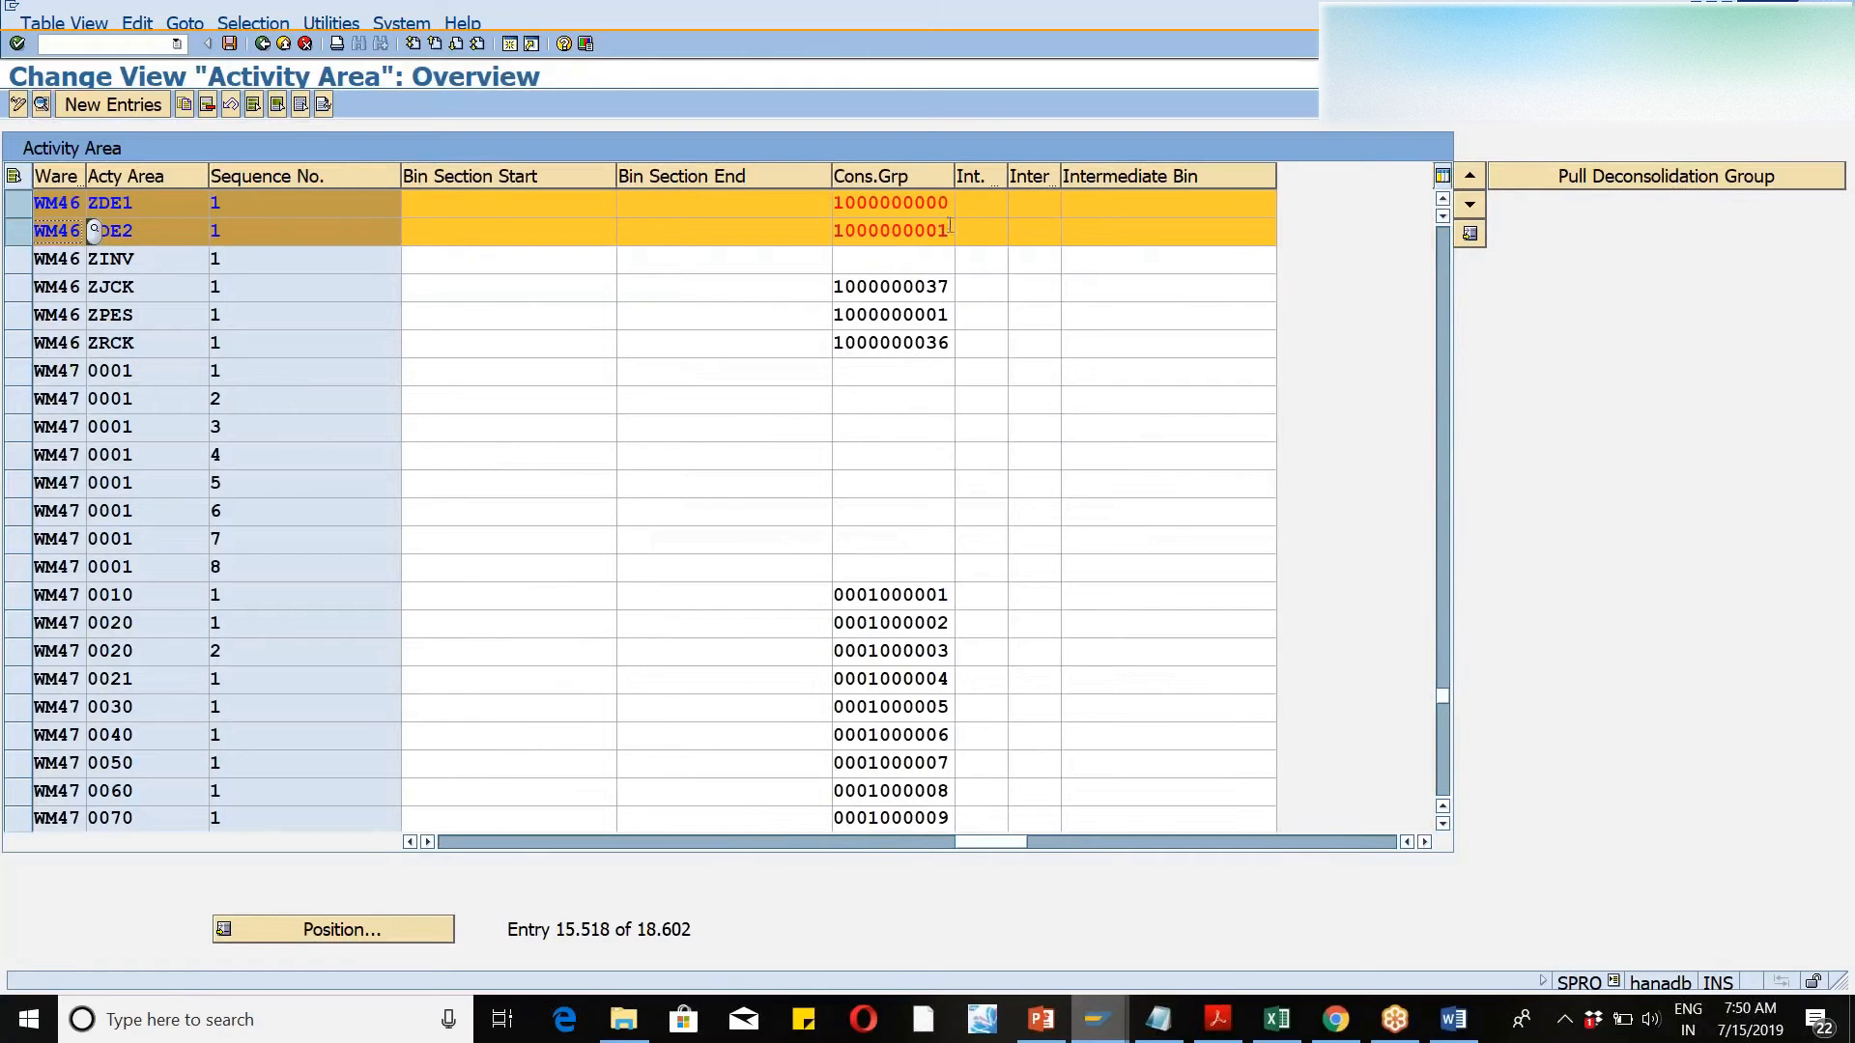
{"action": "left_click", "coordinate": [229, 45]}
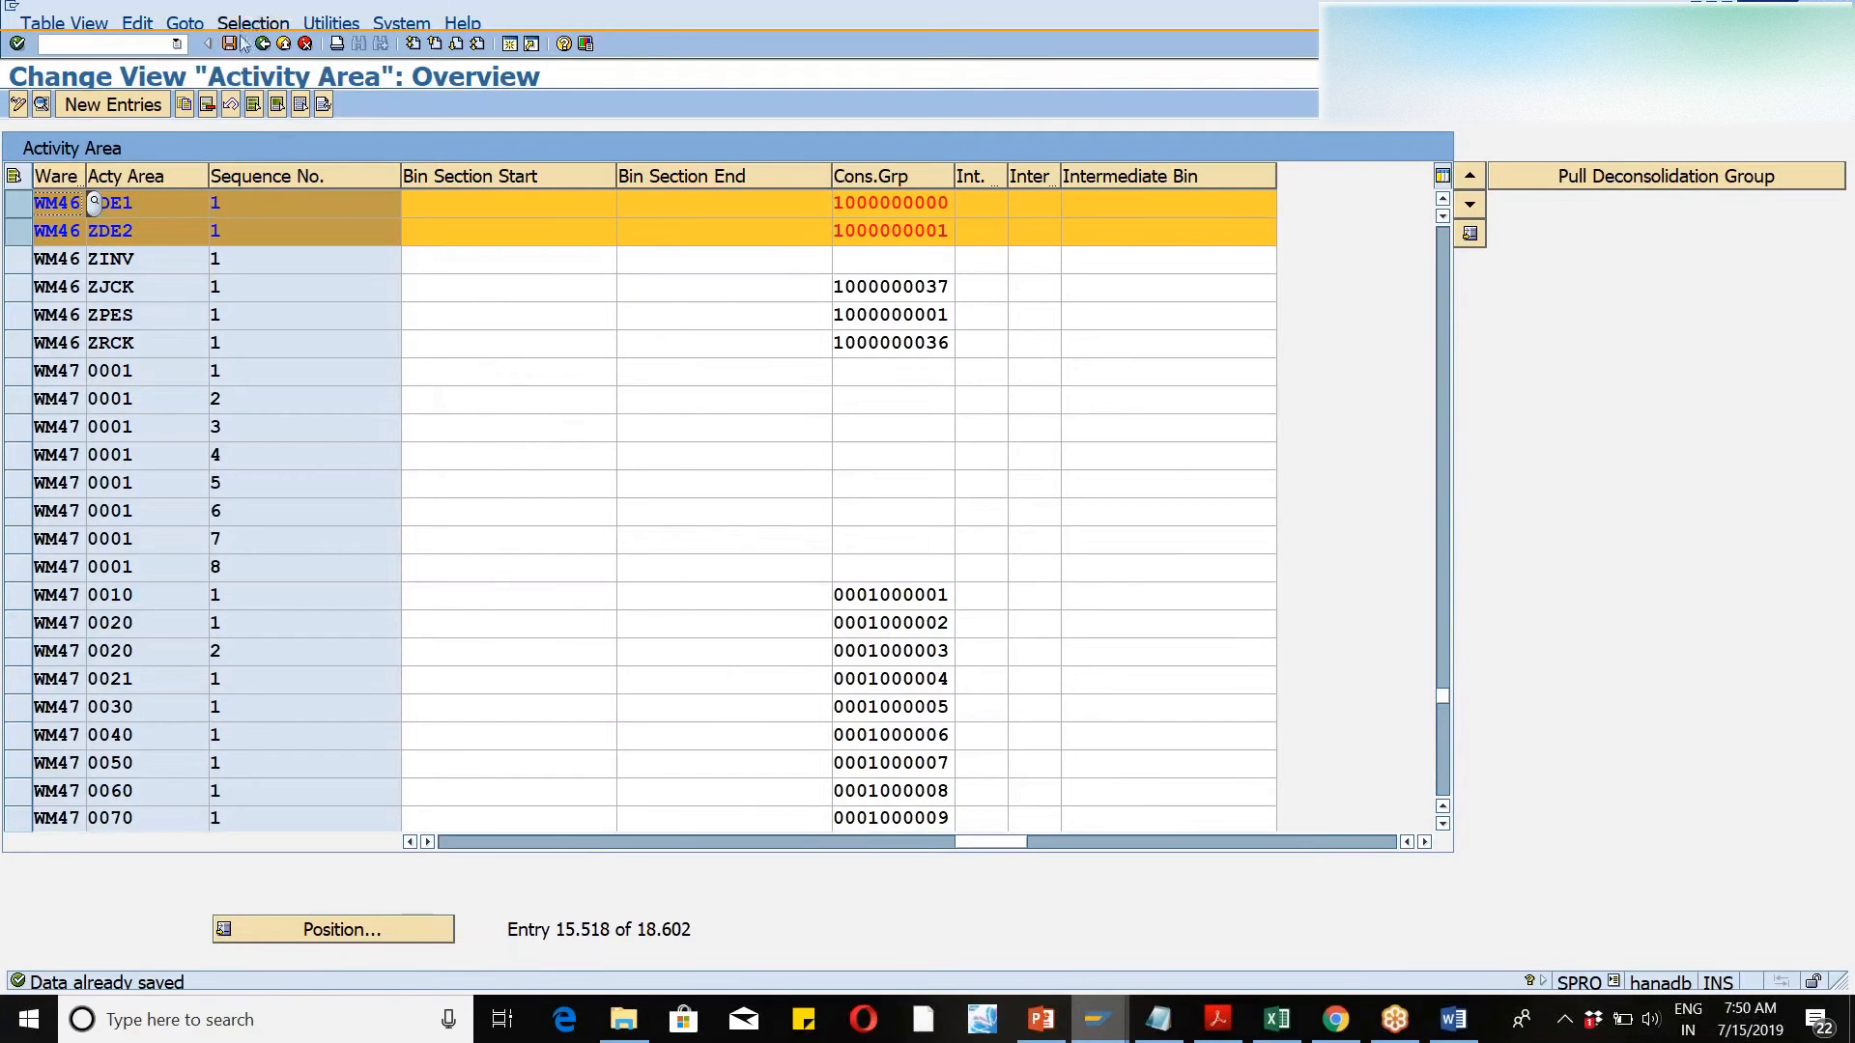
{"action": "left_click", "coordinate": [230, 44]}
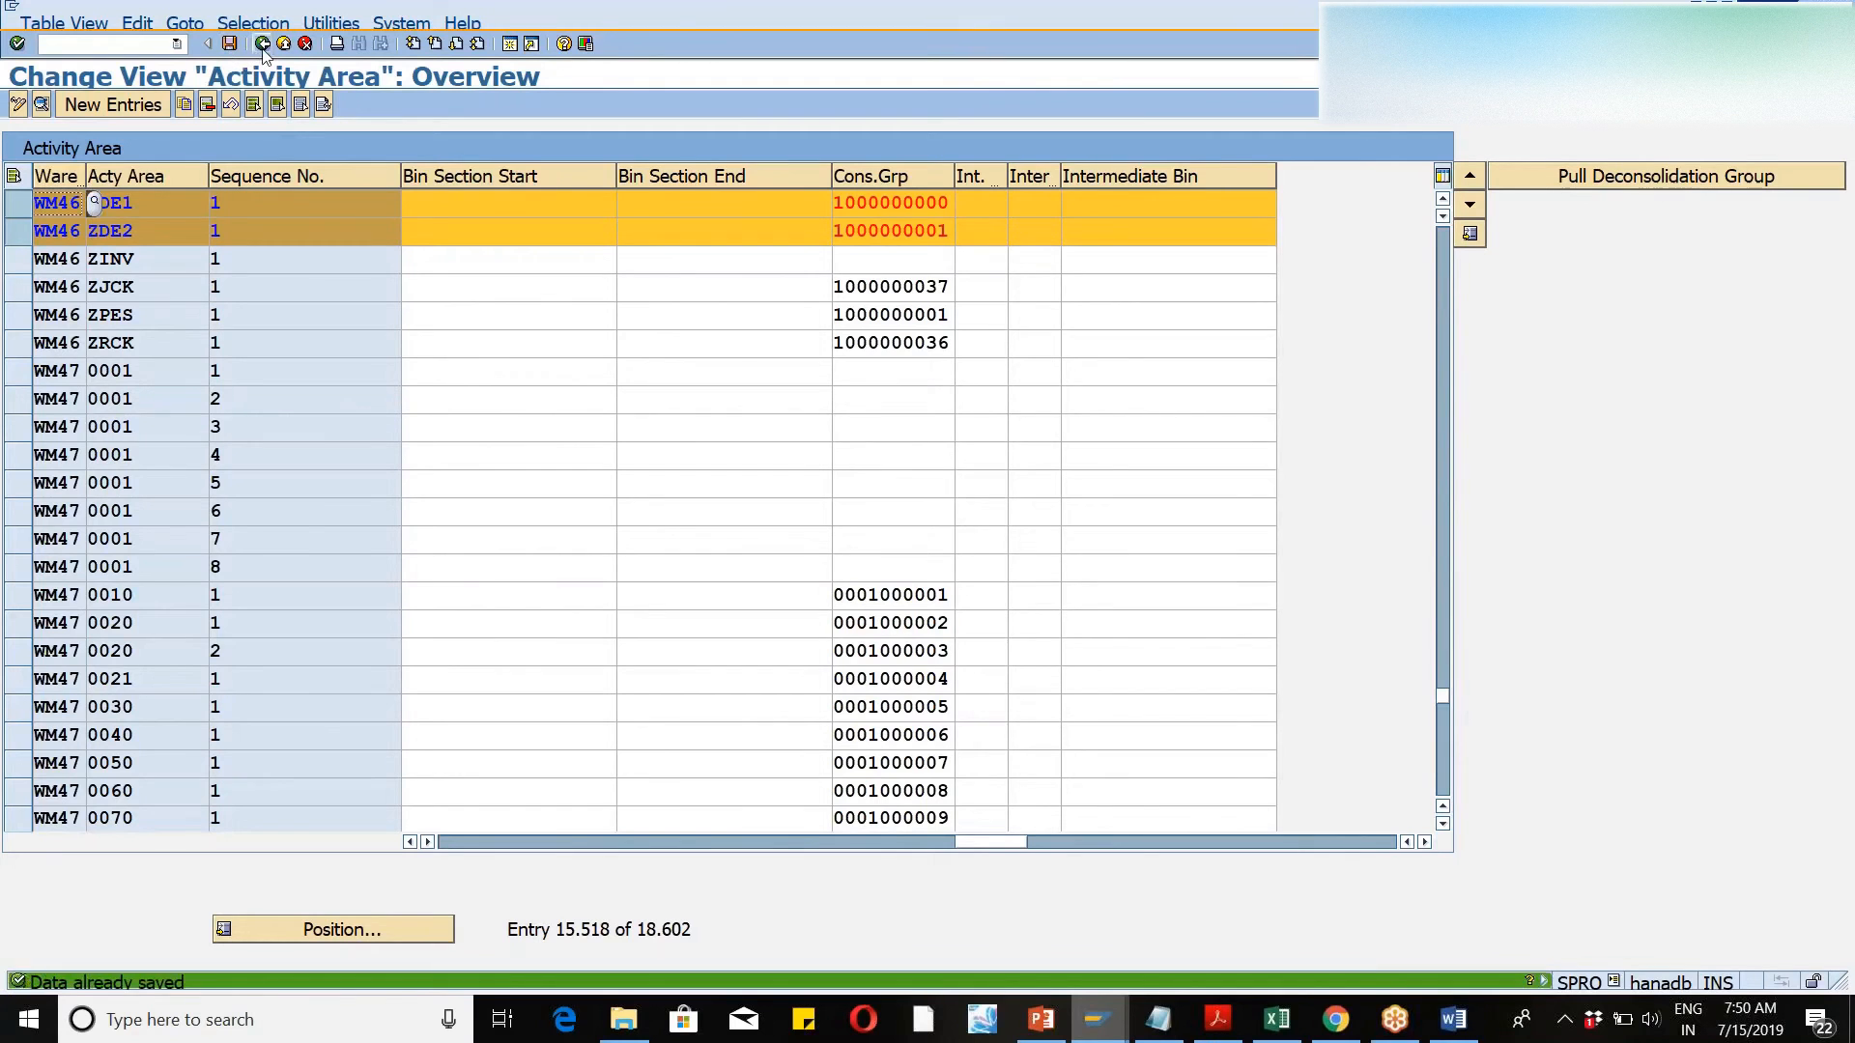
{"action": "left_click", "coordinate": [261, 44]}
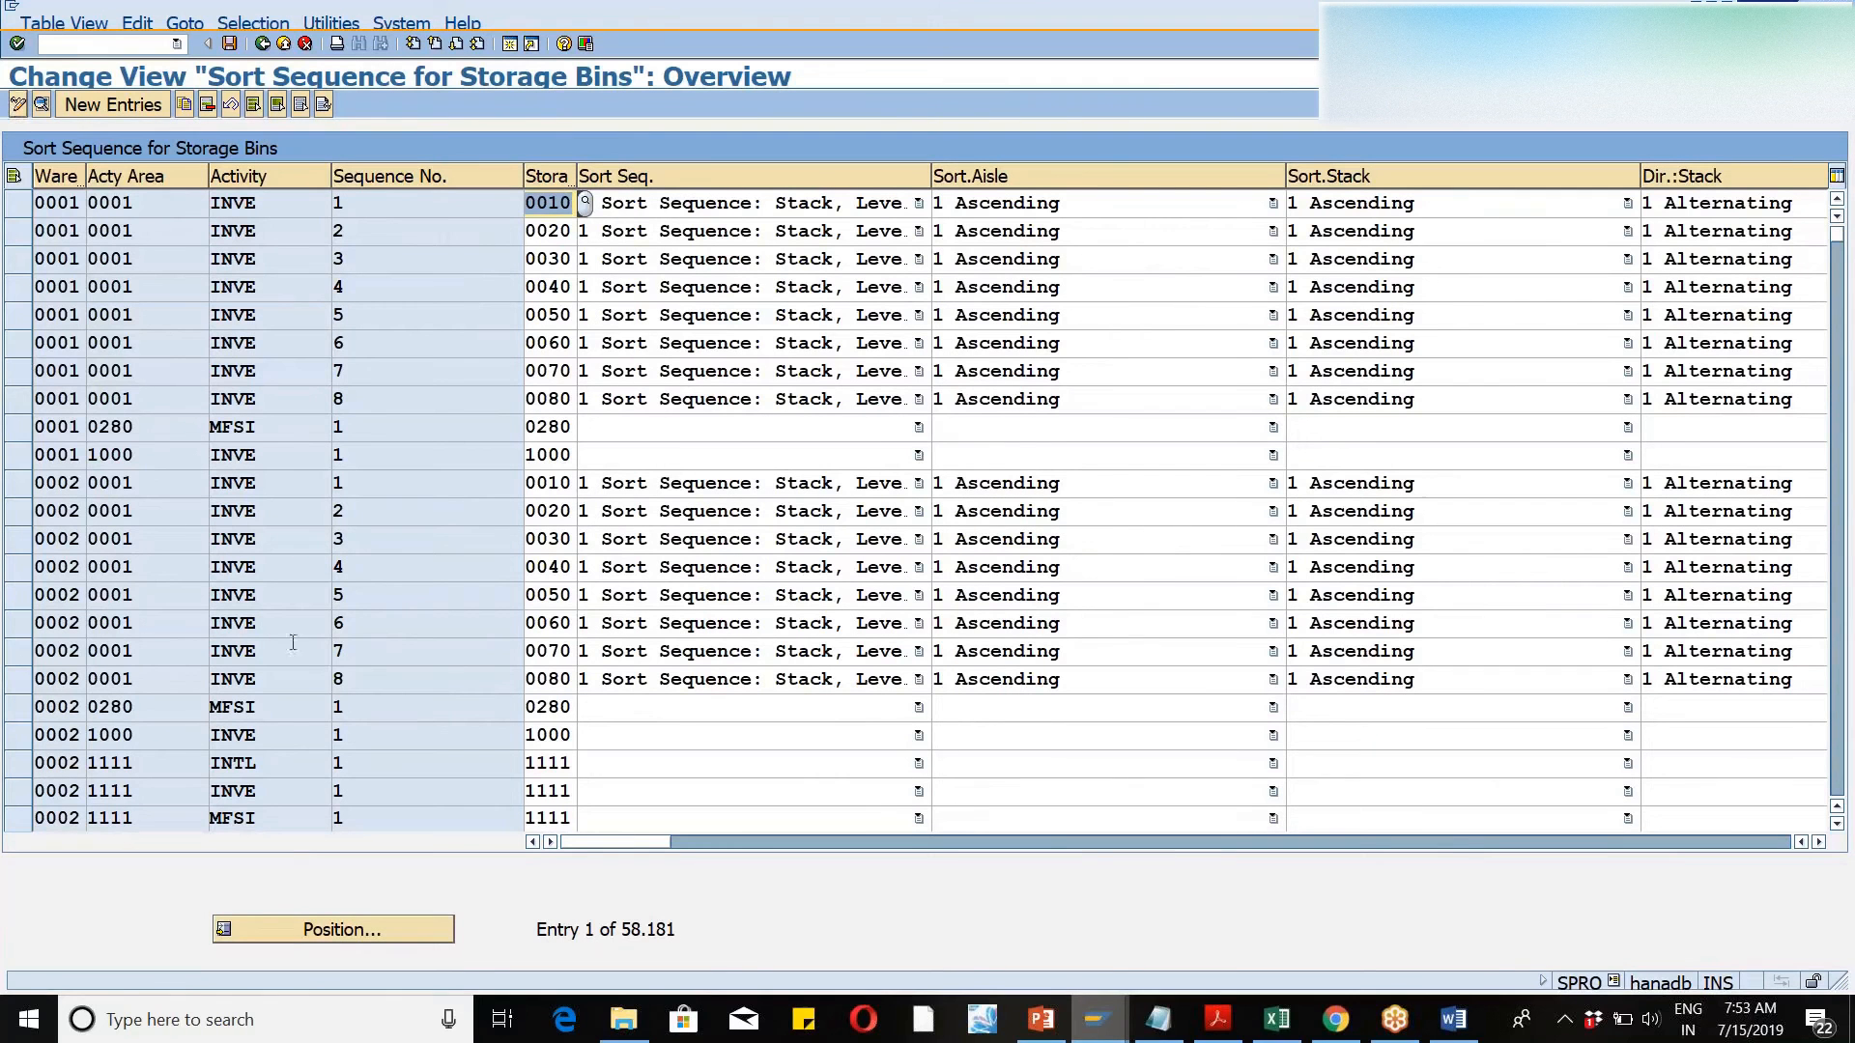
- Go to warehouse wm46 in the sort sequence table and start copying activity area 1111's PICK and PTWY entries
{"action": "left_click", "coordinate": [341, 932]}
{"action": "type", "text": "wm46"}
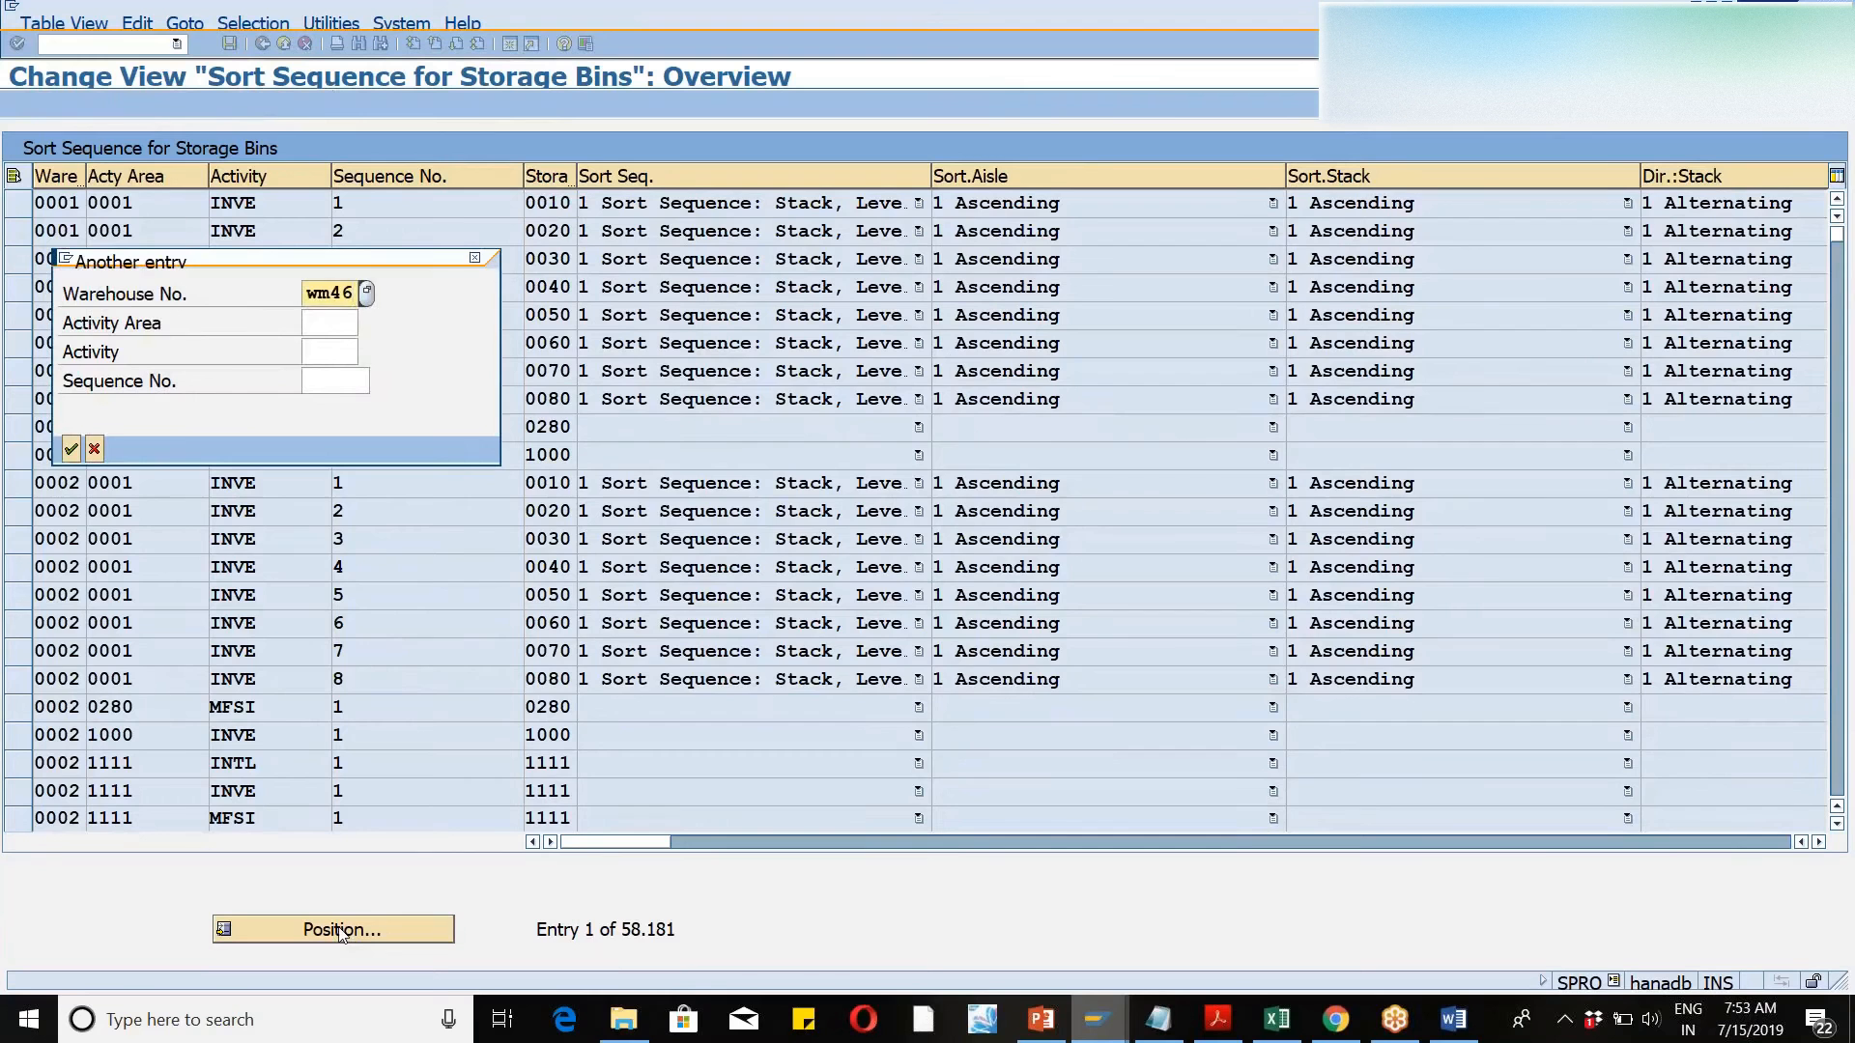
{"action": "left_click", "coordinate": [70, 448]}
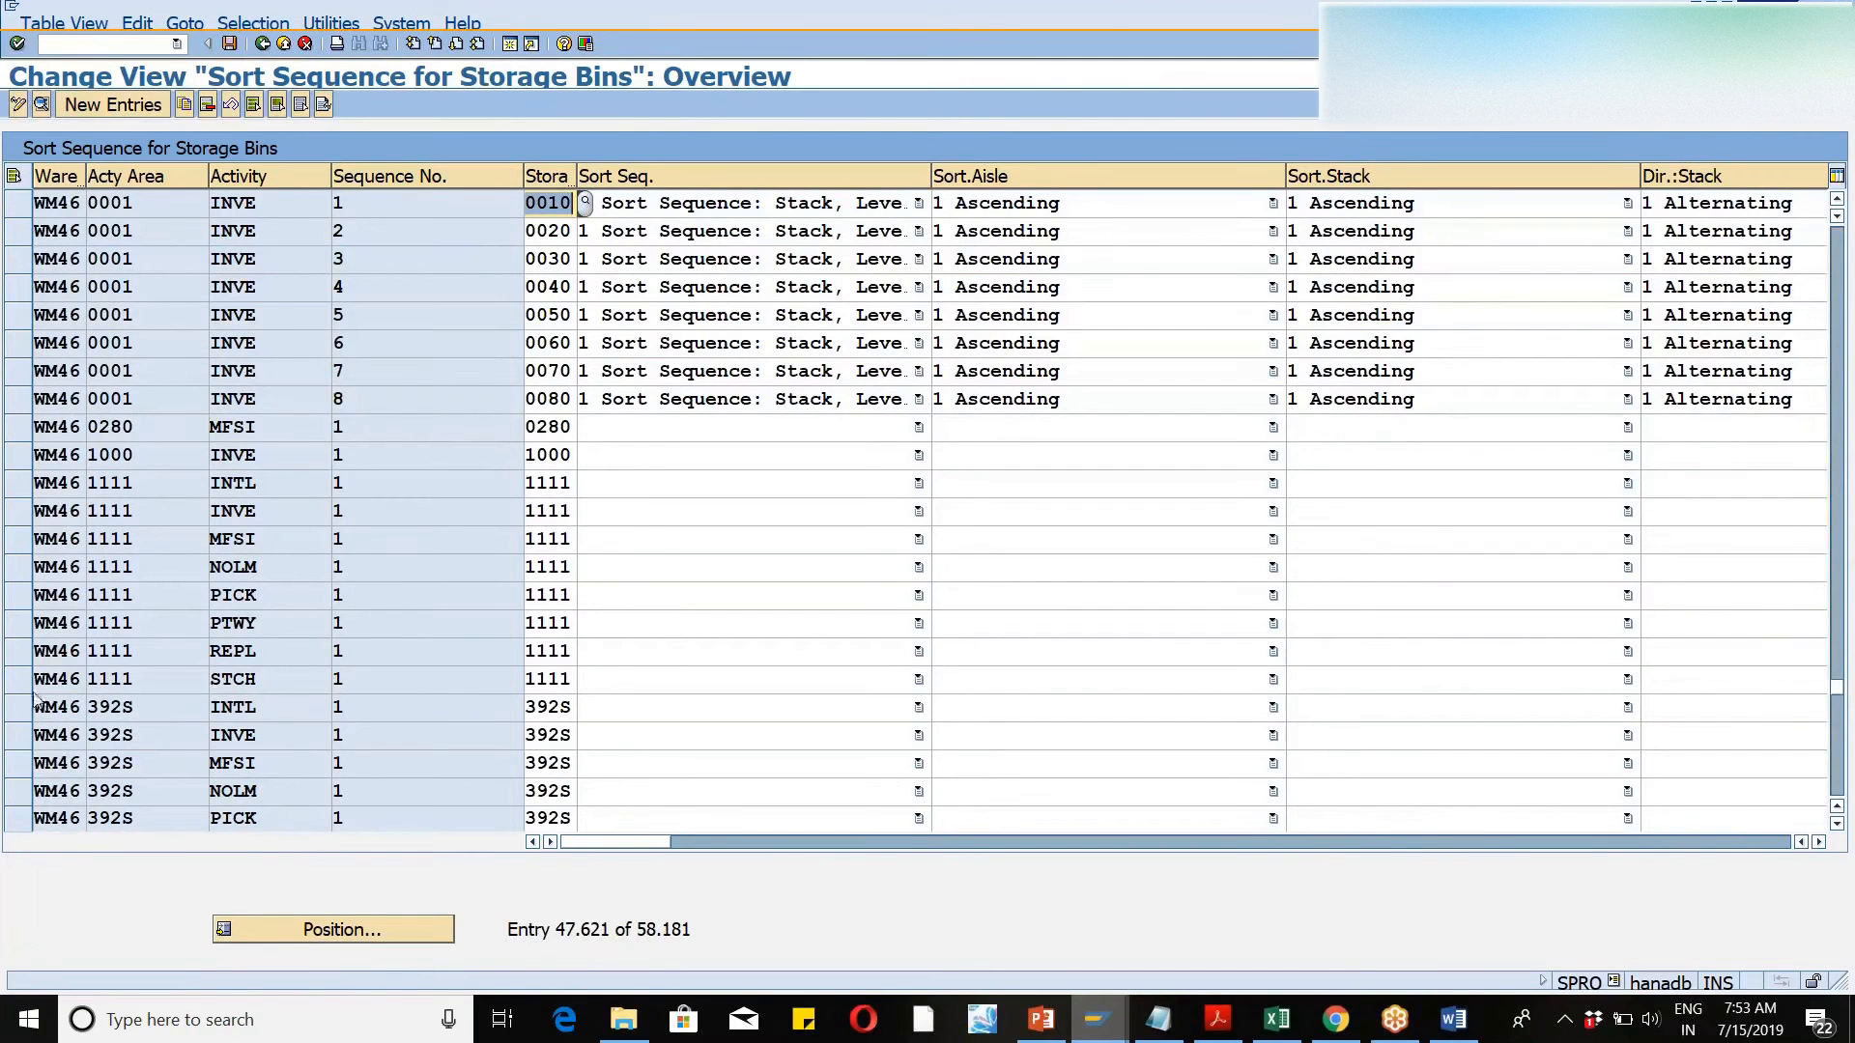
{"action": "left_click", "coordinate": [19, 599]}
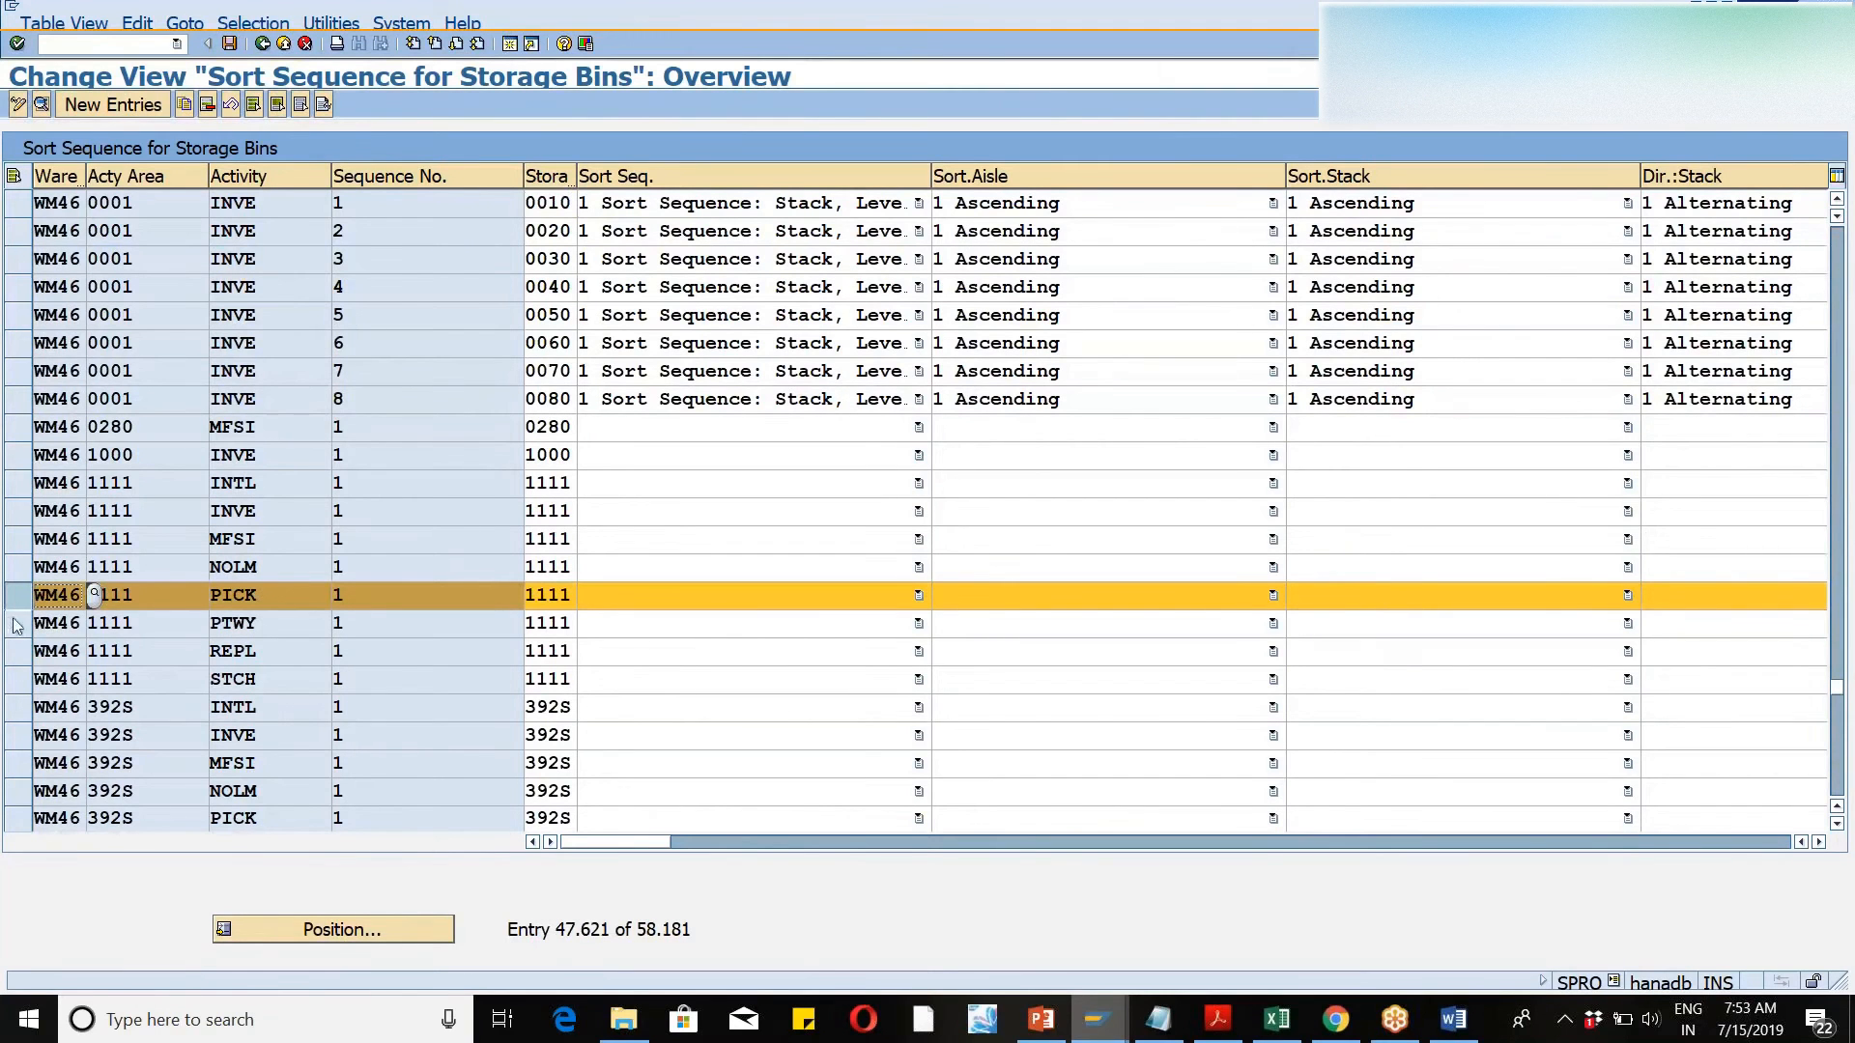
{"action": "left_click", "coordinate": [17, 624]}
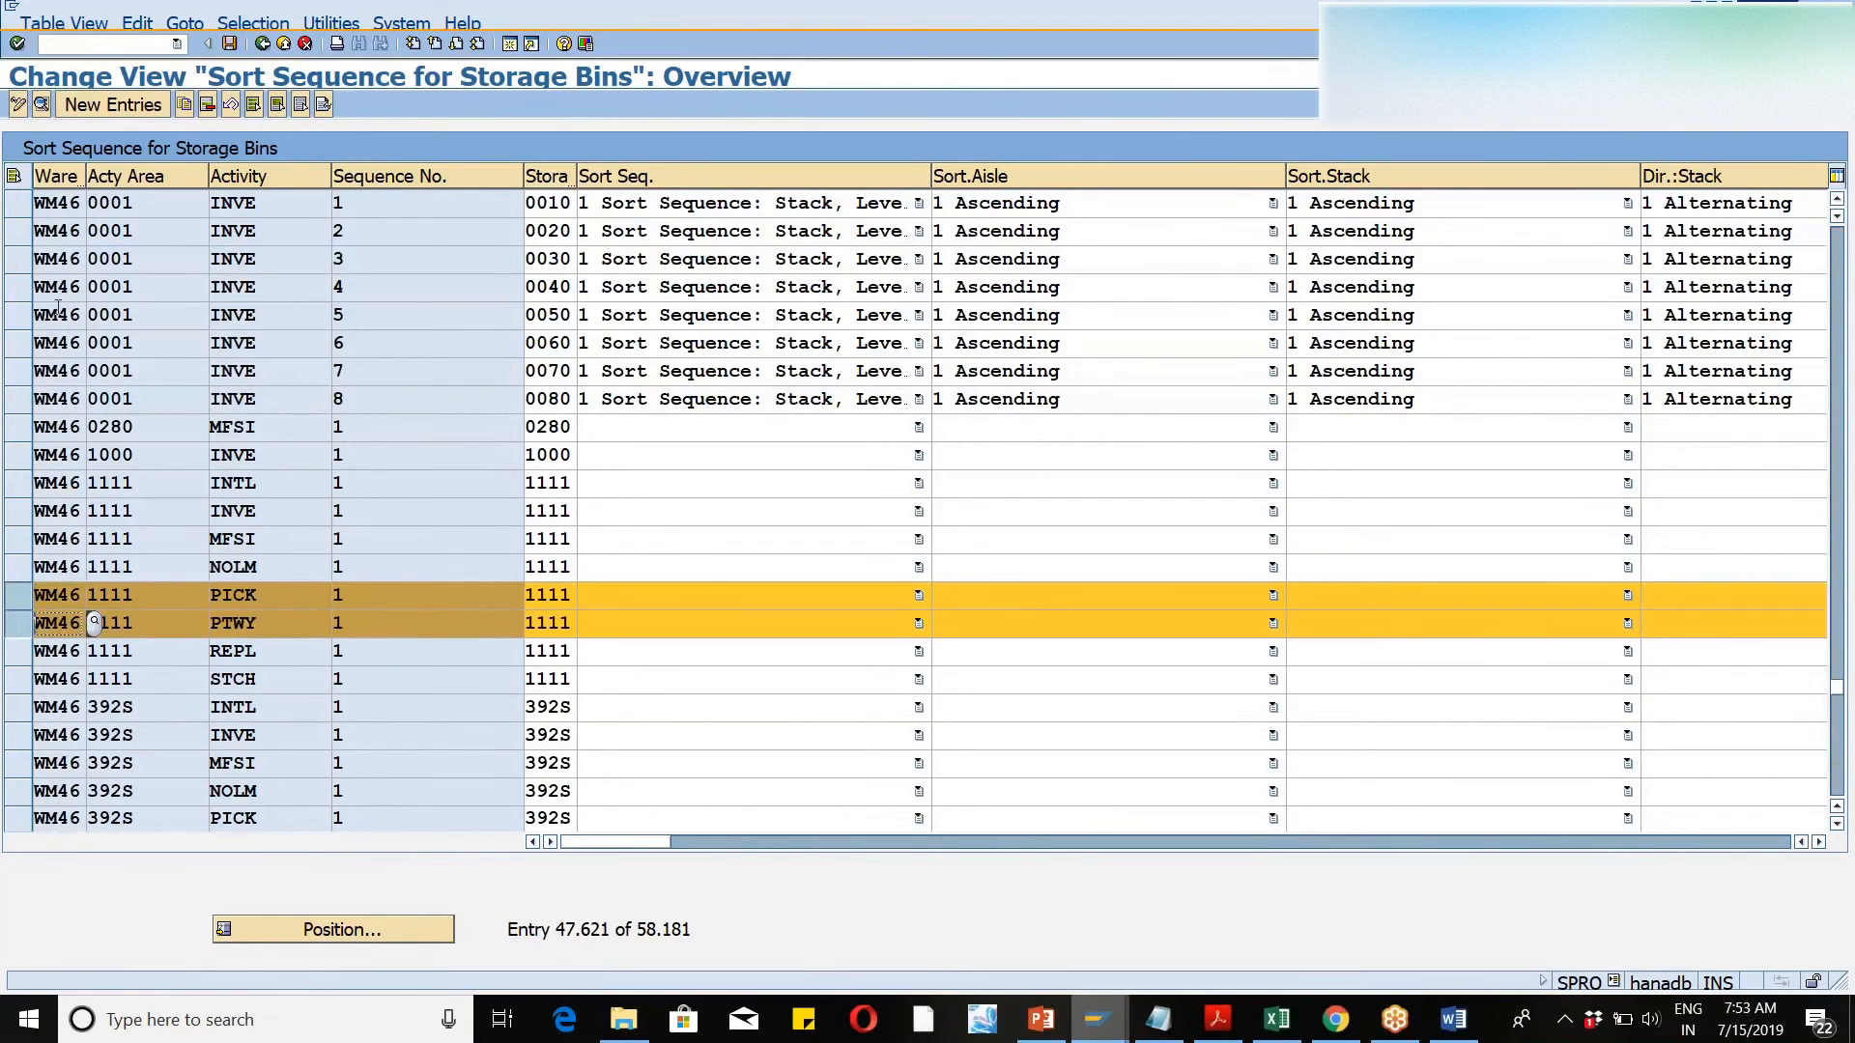
{"action": "left_click", "coordinate": [185, 104]}
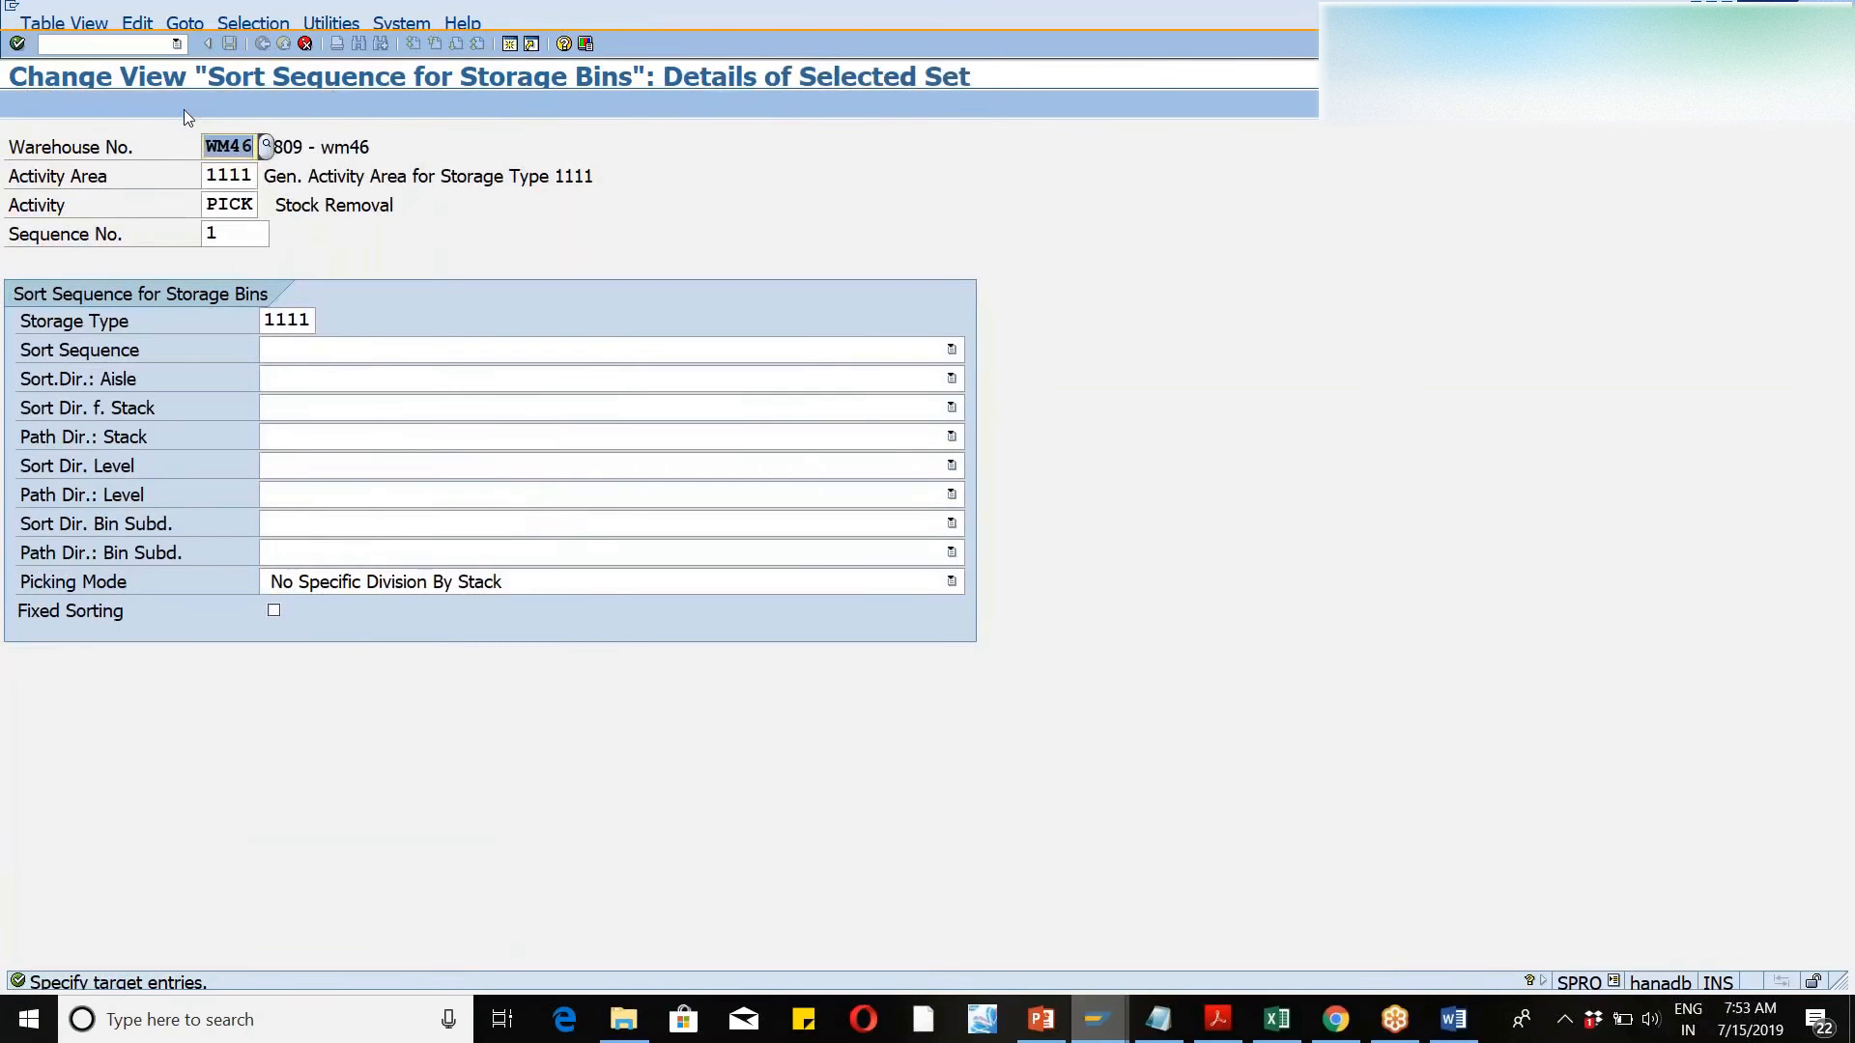
- Set the first copied sort sequence entry to activity area zde1, activity ptwy and storage type dec1
{"action": "key", "text": "Tab"}
{"action": "type", "text": "xde1"}
{"action": "key", "text": "Return"}
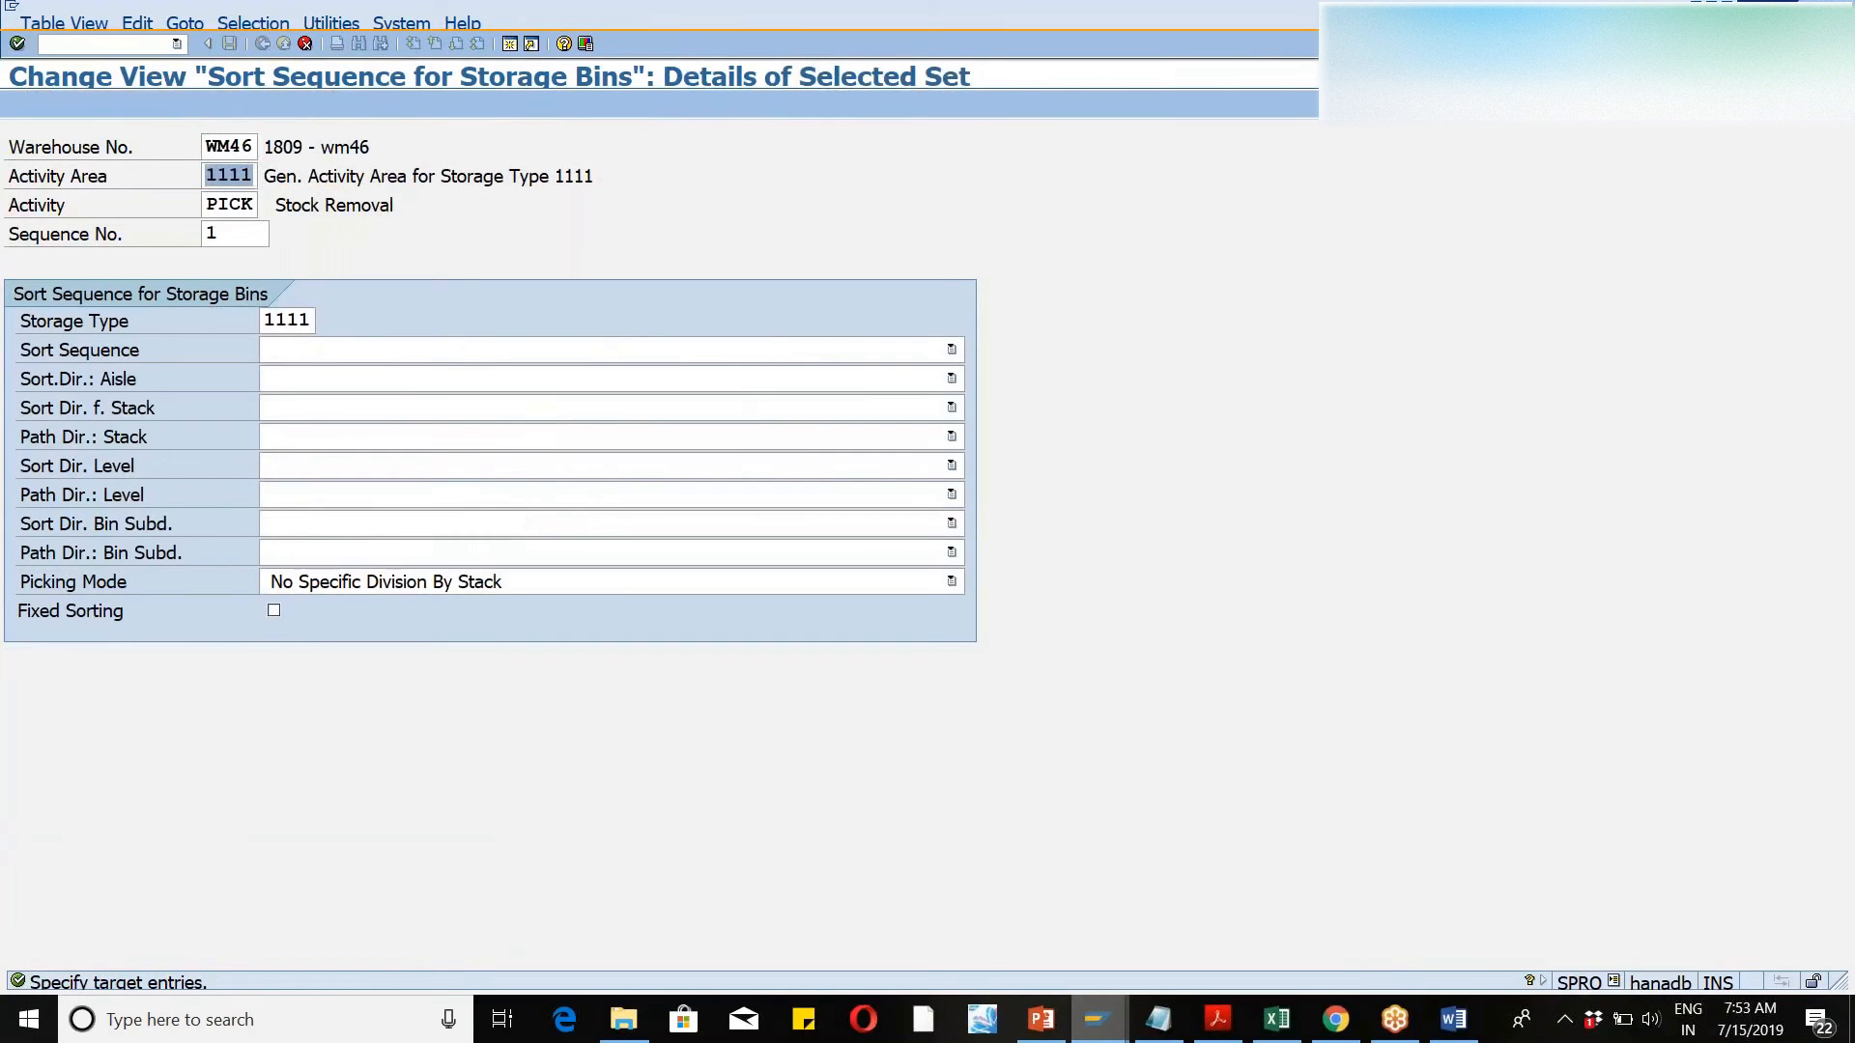
{"action": "type", "text": "zde1"}
{"action": "key", "text": "Tab"}
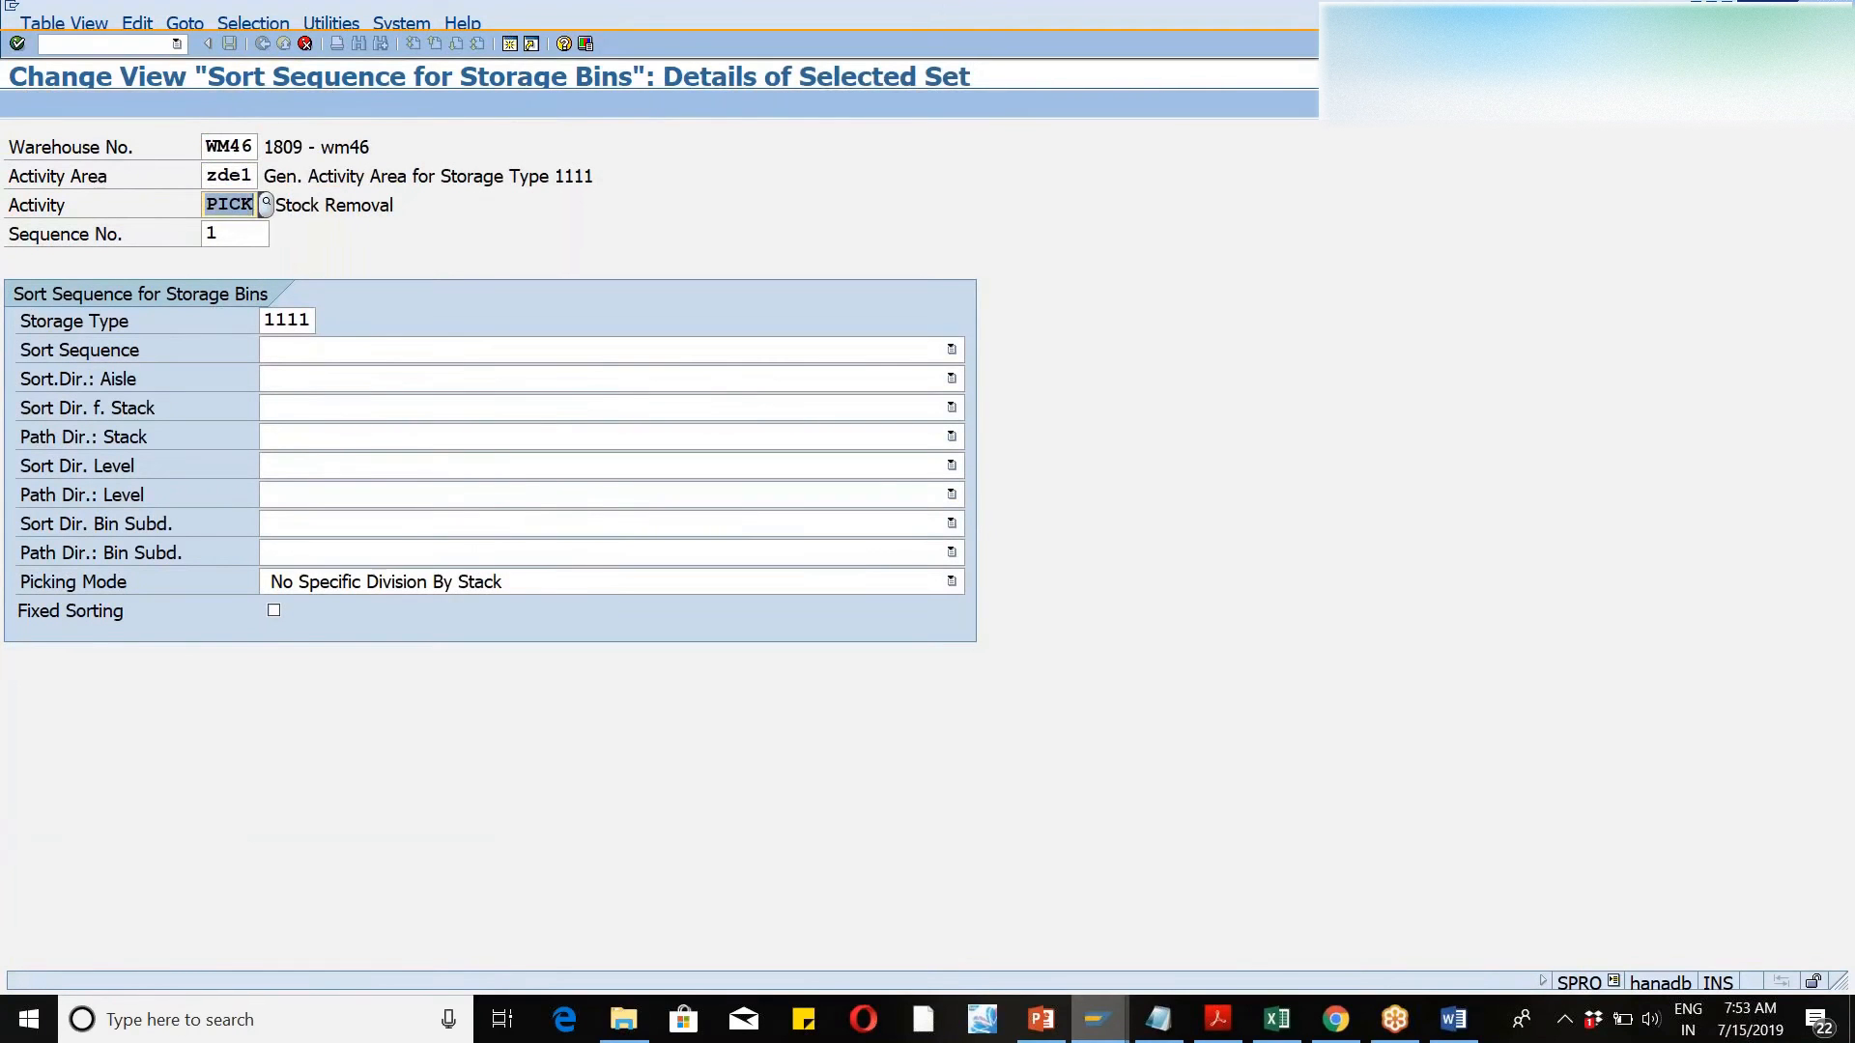
{"action": "type", "text": "ptwy"}
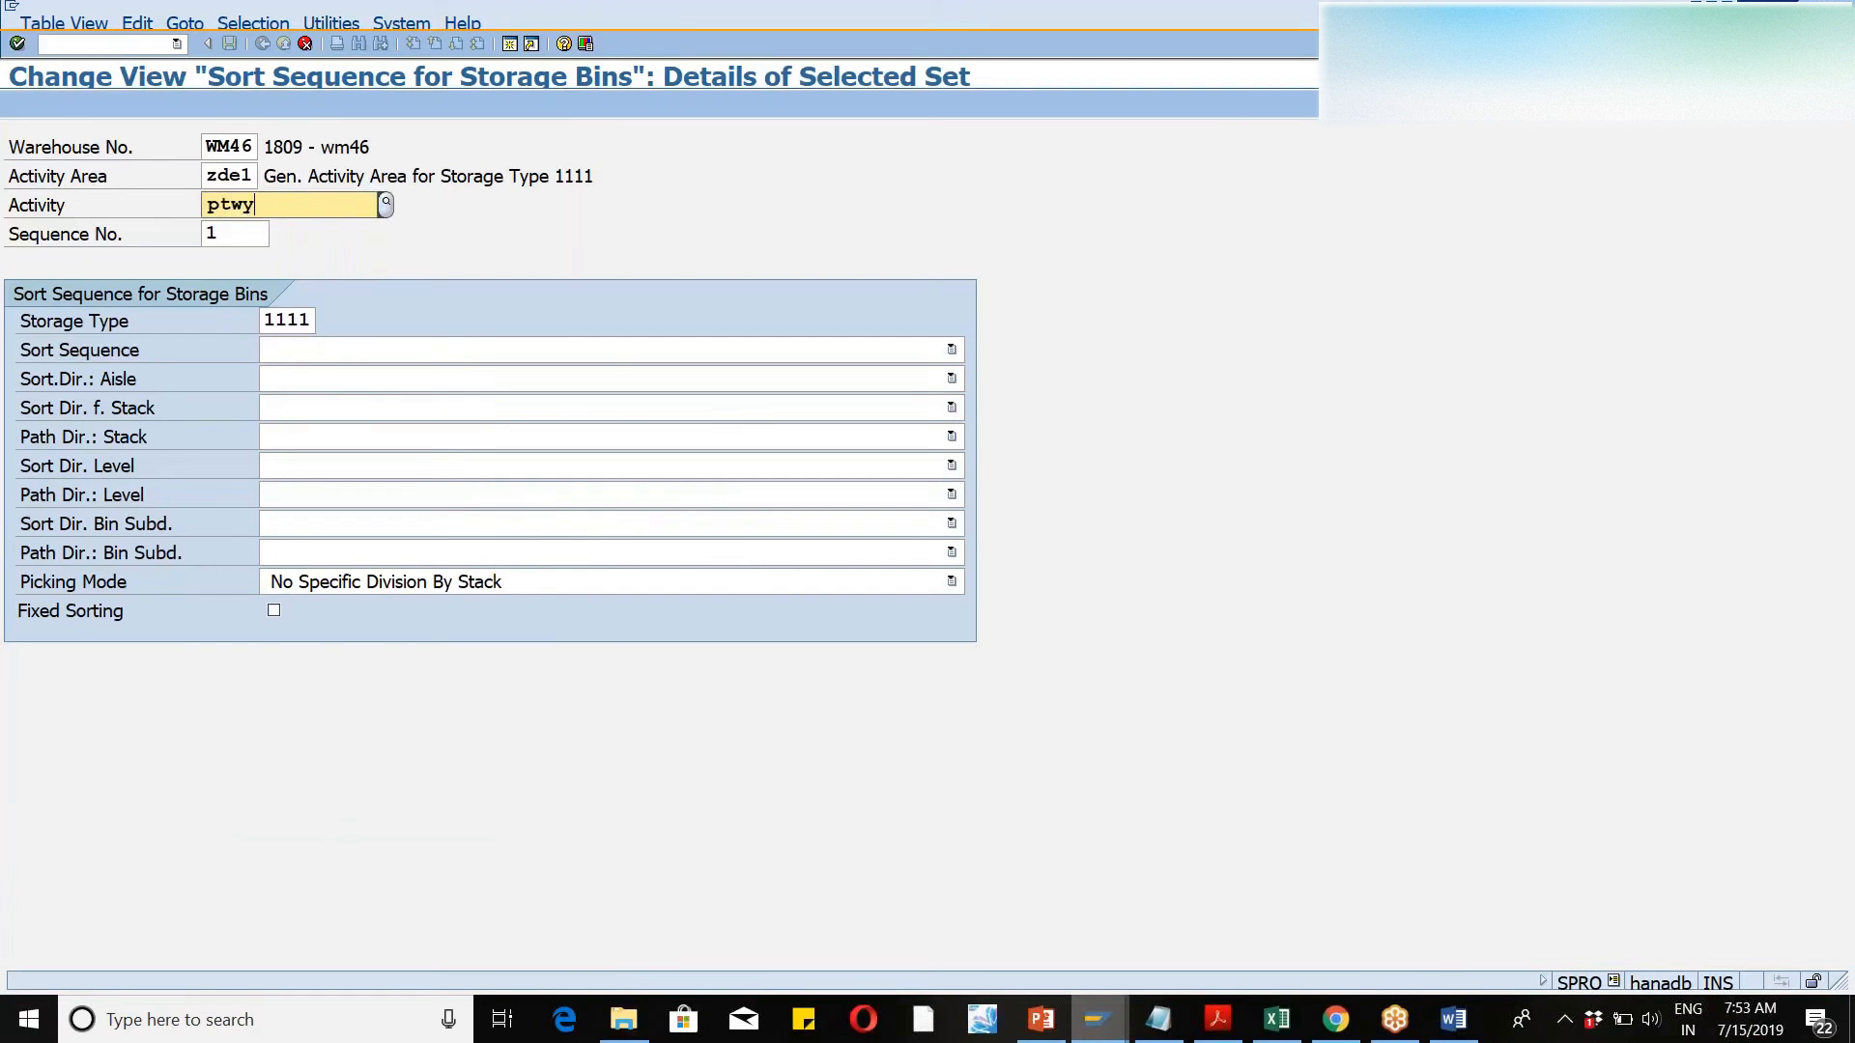
{"action": "key", "text": "Tab"}
{"action": "key", "text": "Tab"}
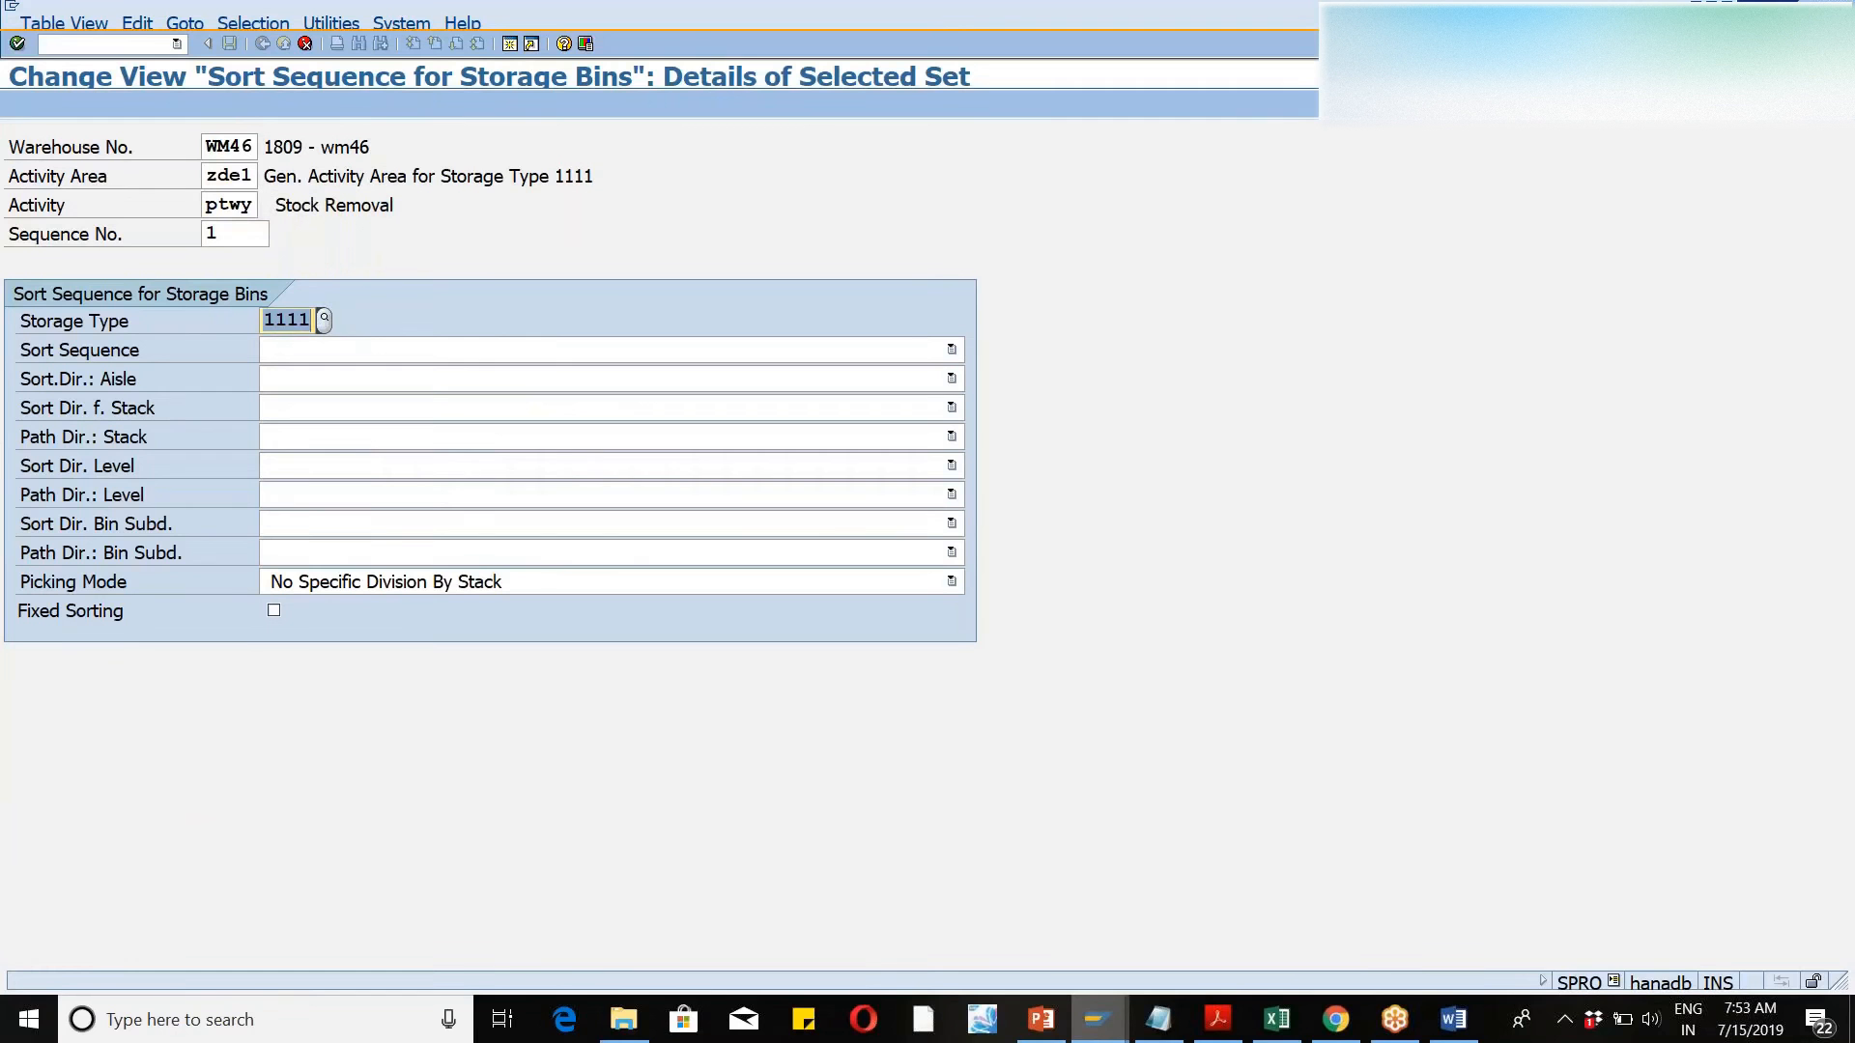
{"action": "type", "text": "dec1"}
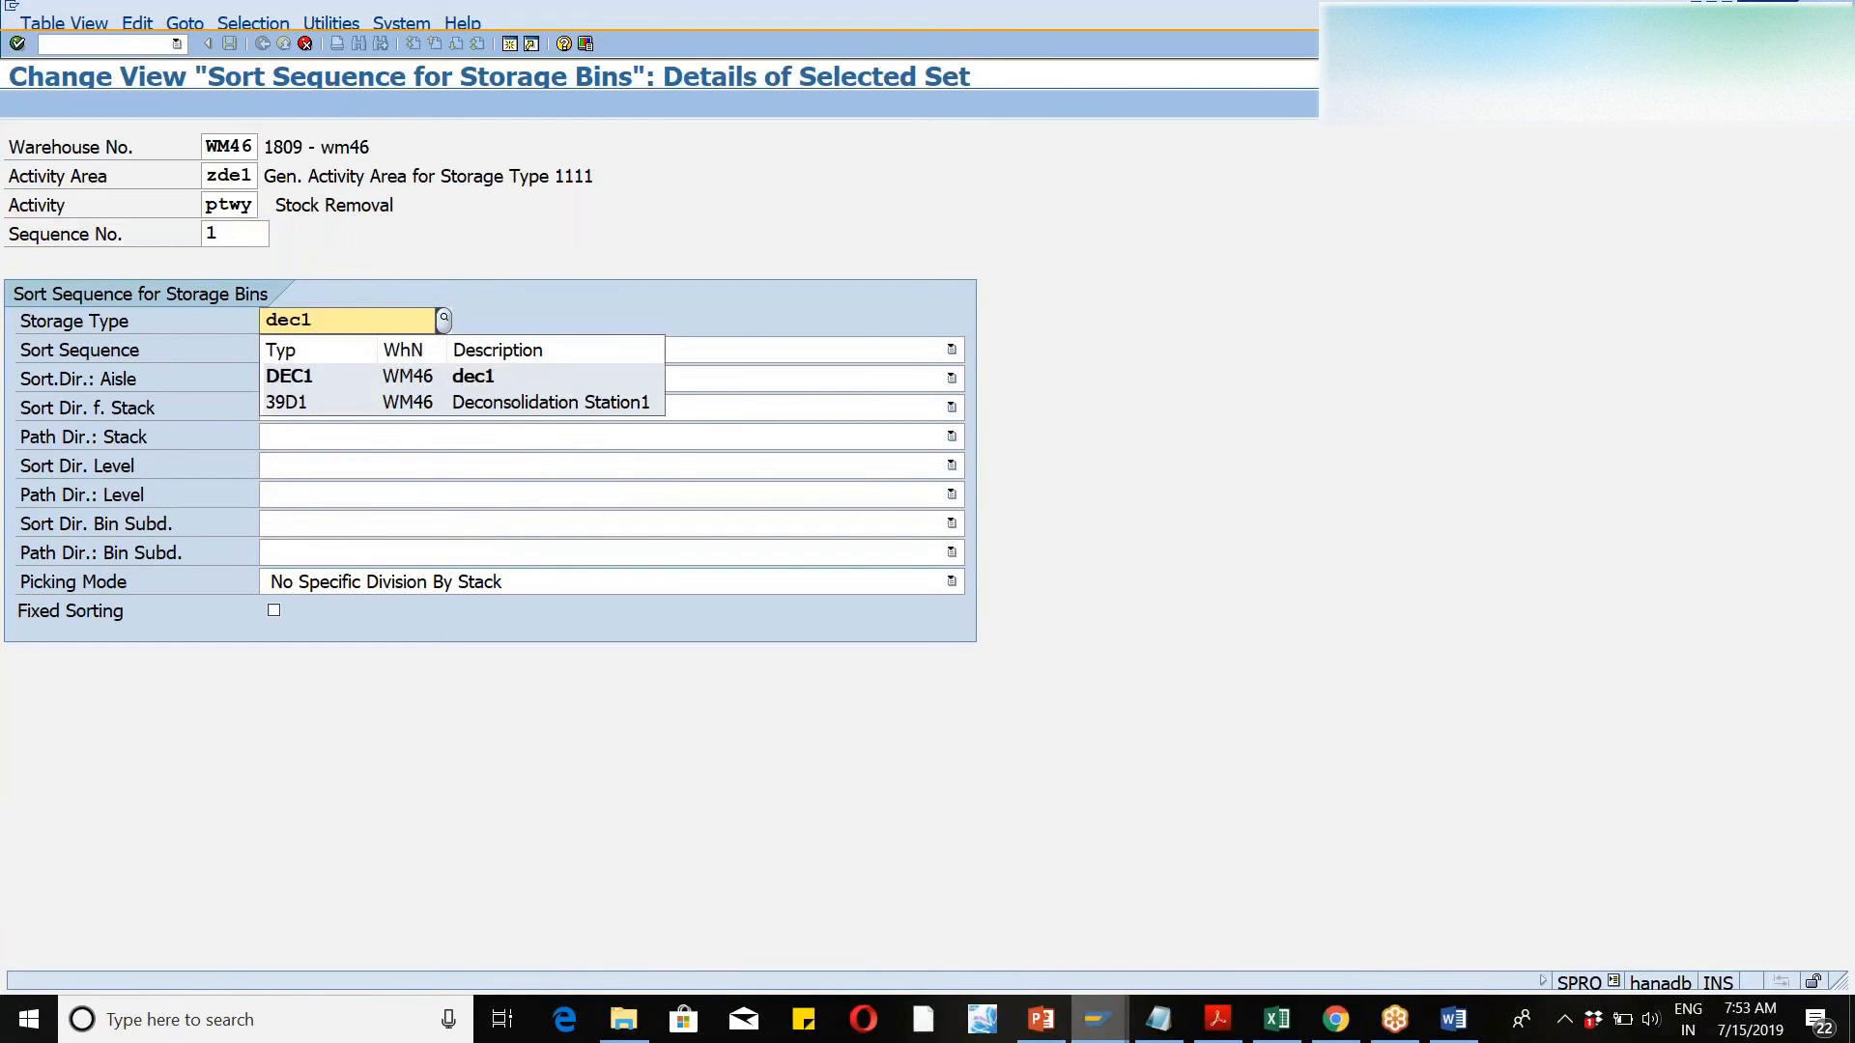
{"action": "key", "text": "Return"}
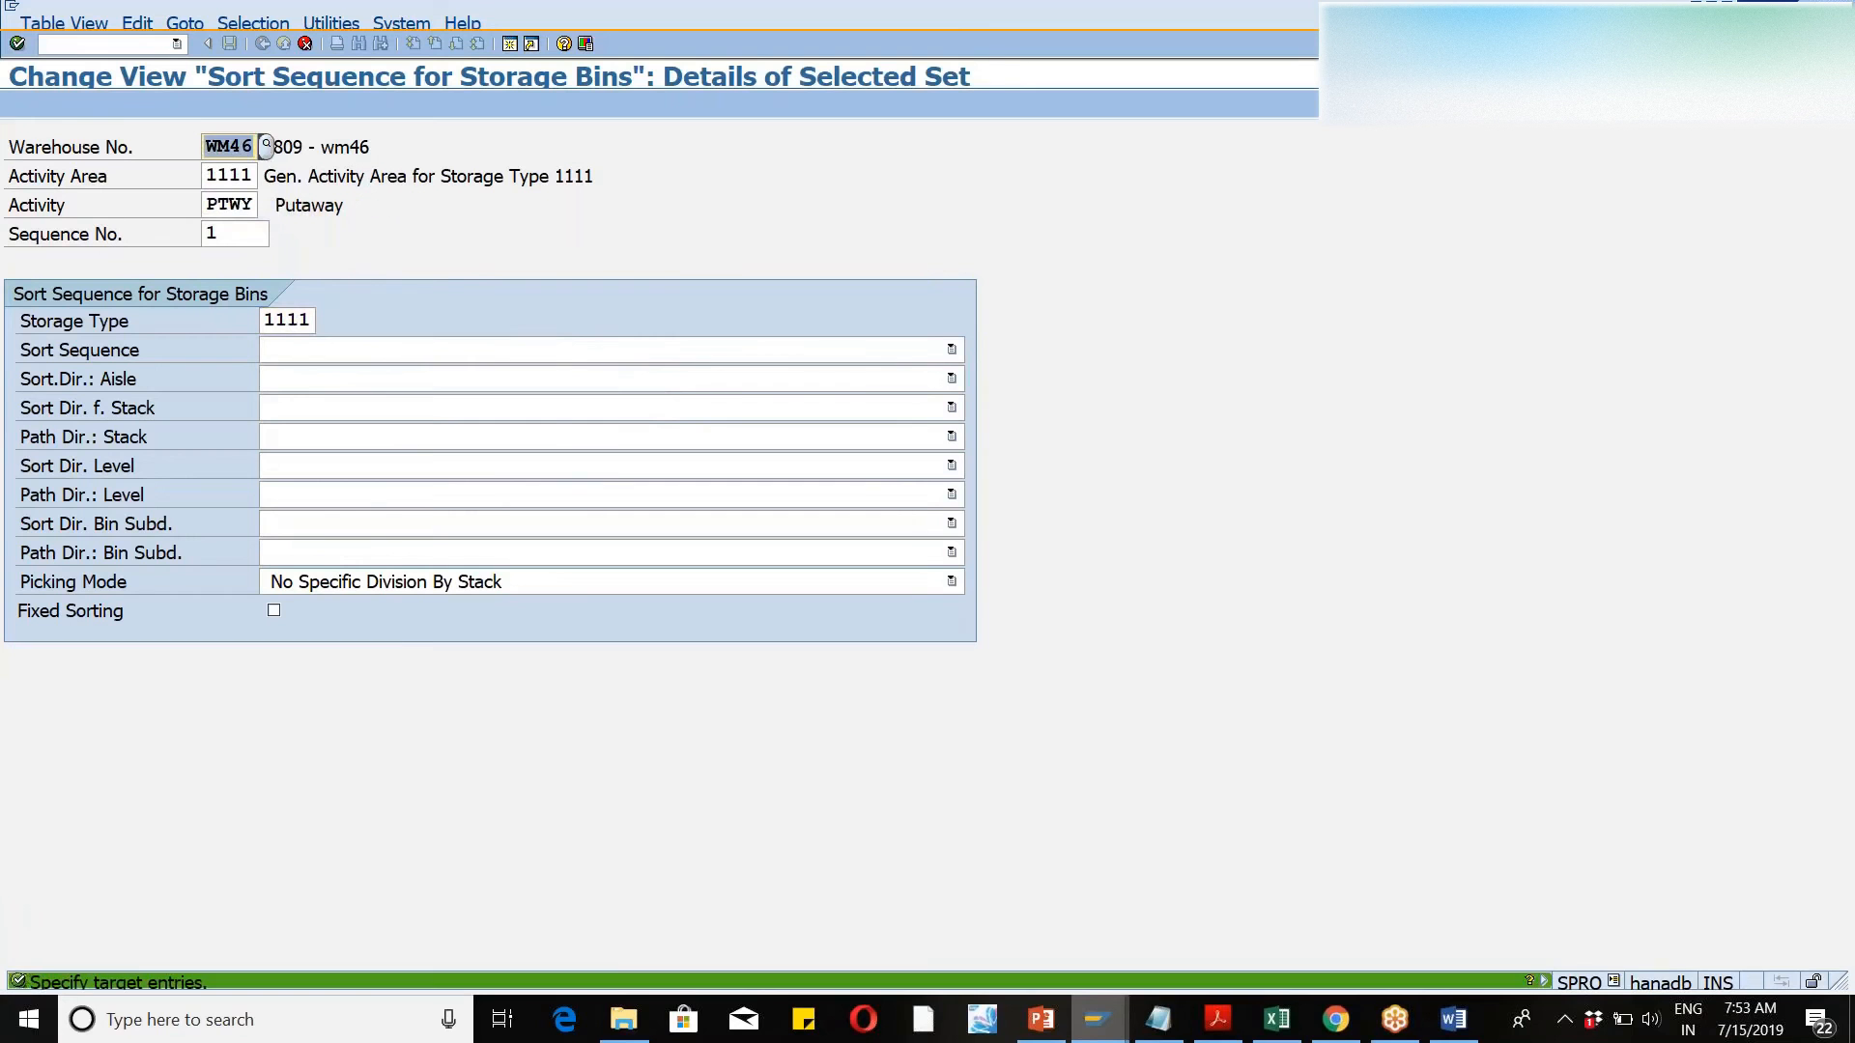
- Set the copied PTWY entry to activity area zde2 and storage type DEC2, and save both entries in the customizing request
{"action": "key", "text": "Tab"}
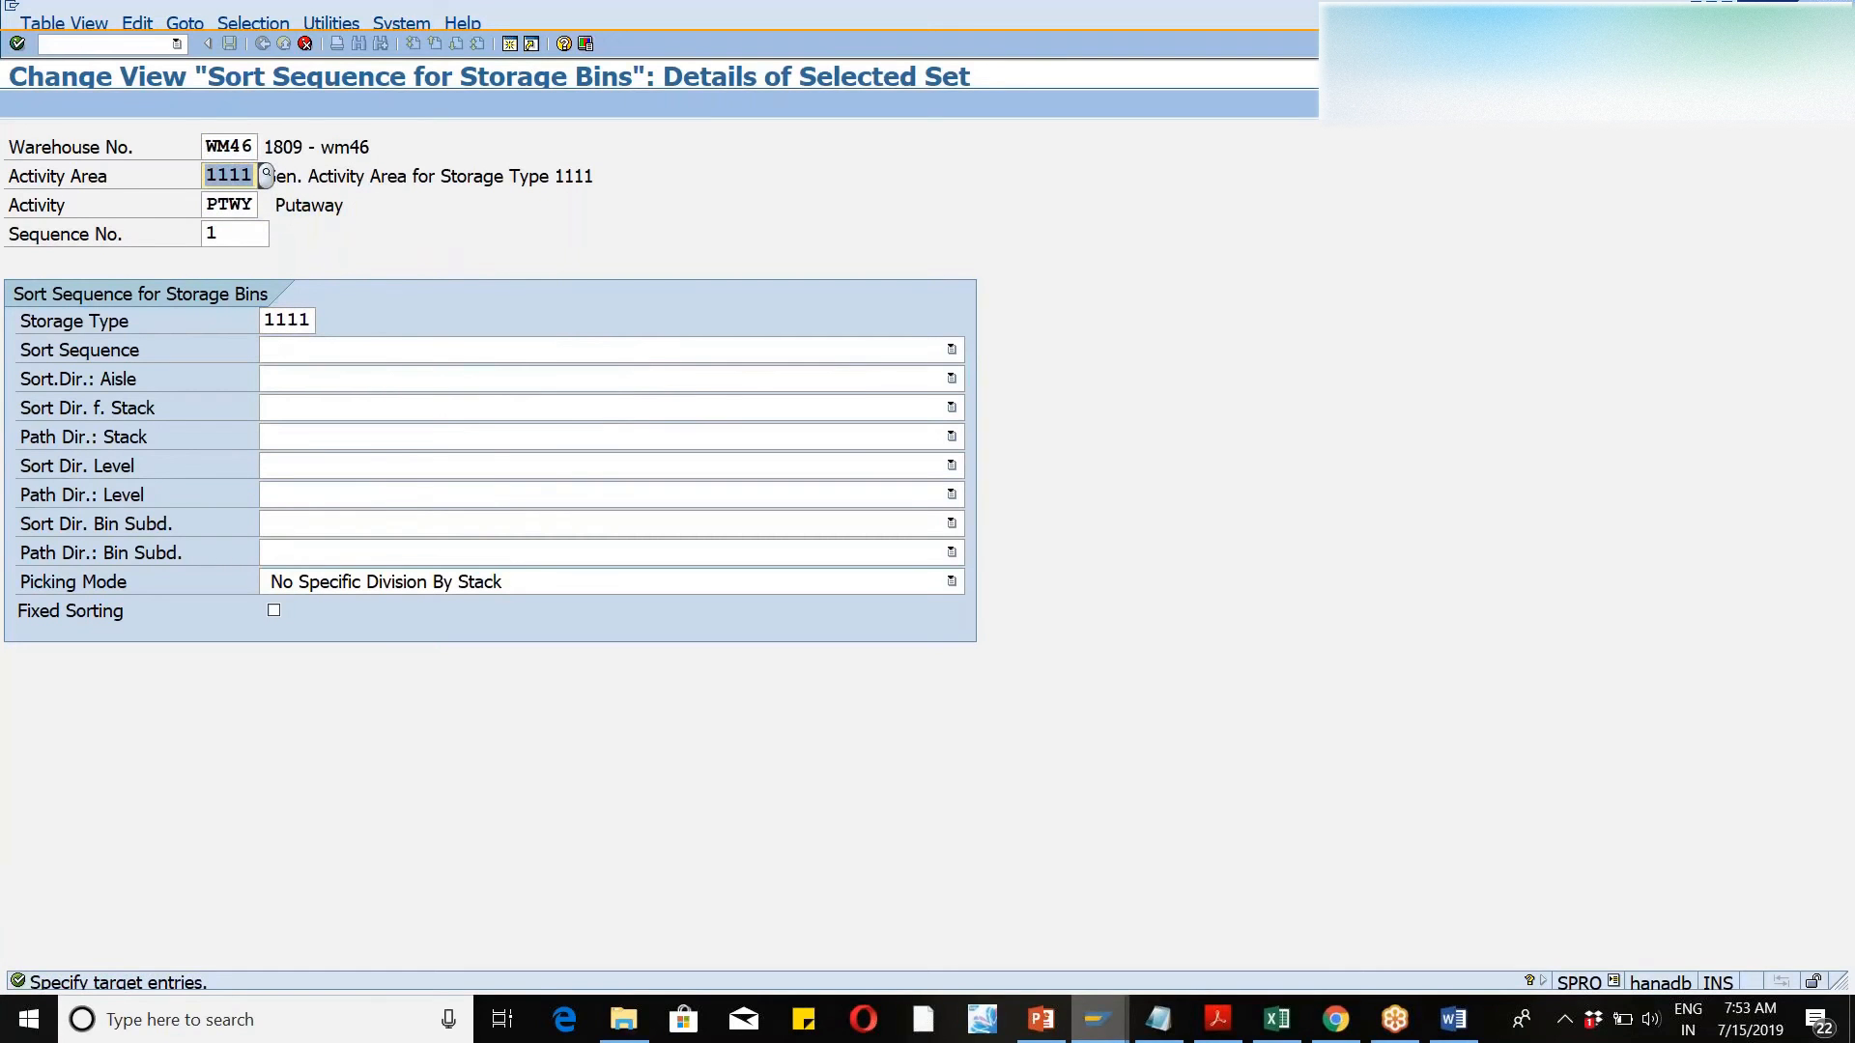
{"action": "type", "text": "zde2"}
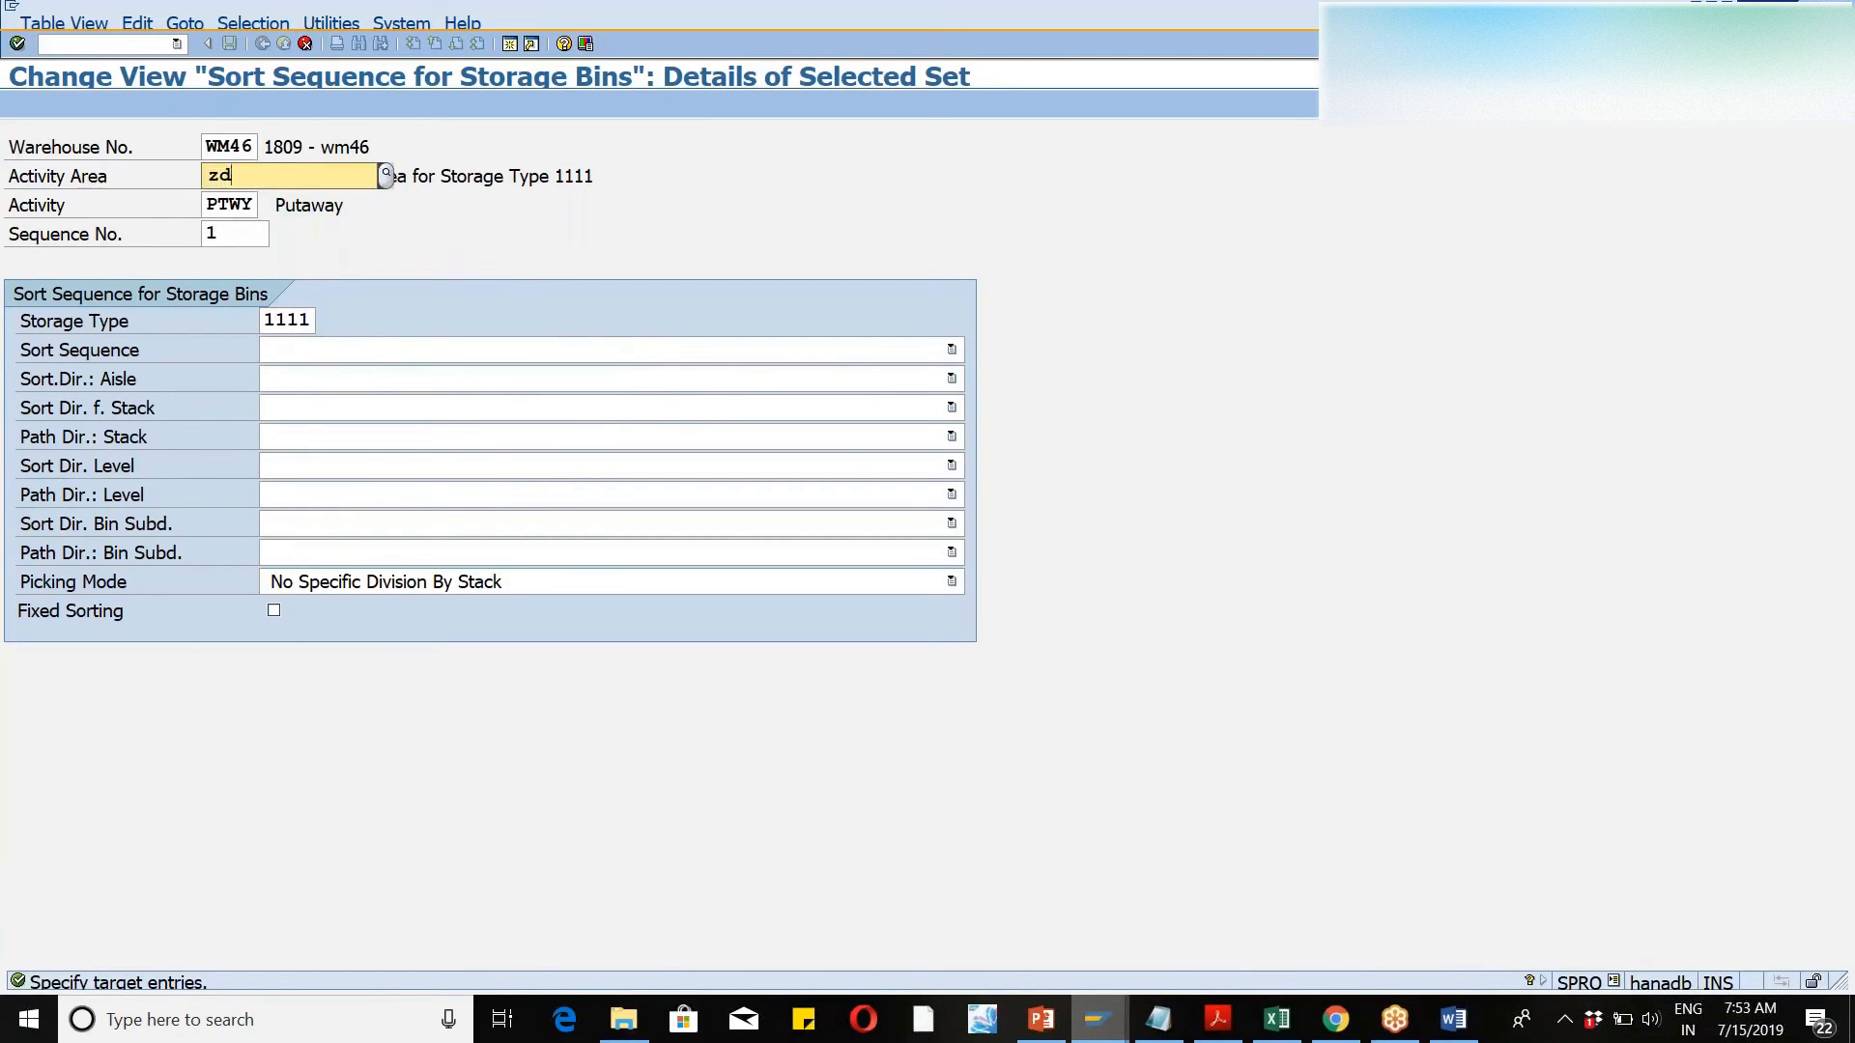
{"action": "key", "text": "Return"}
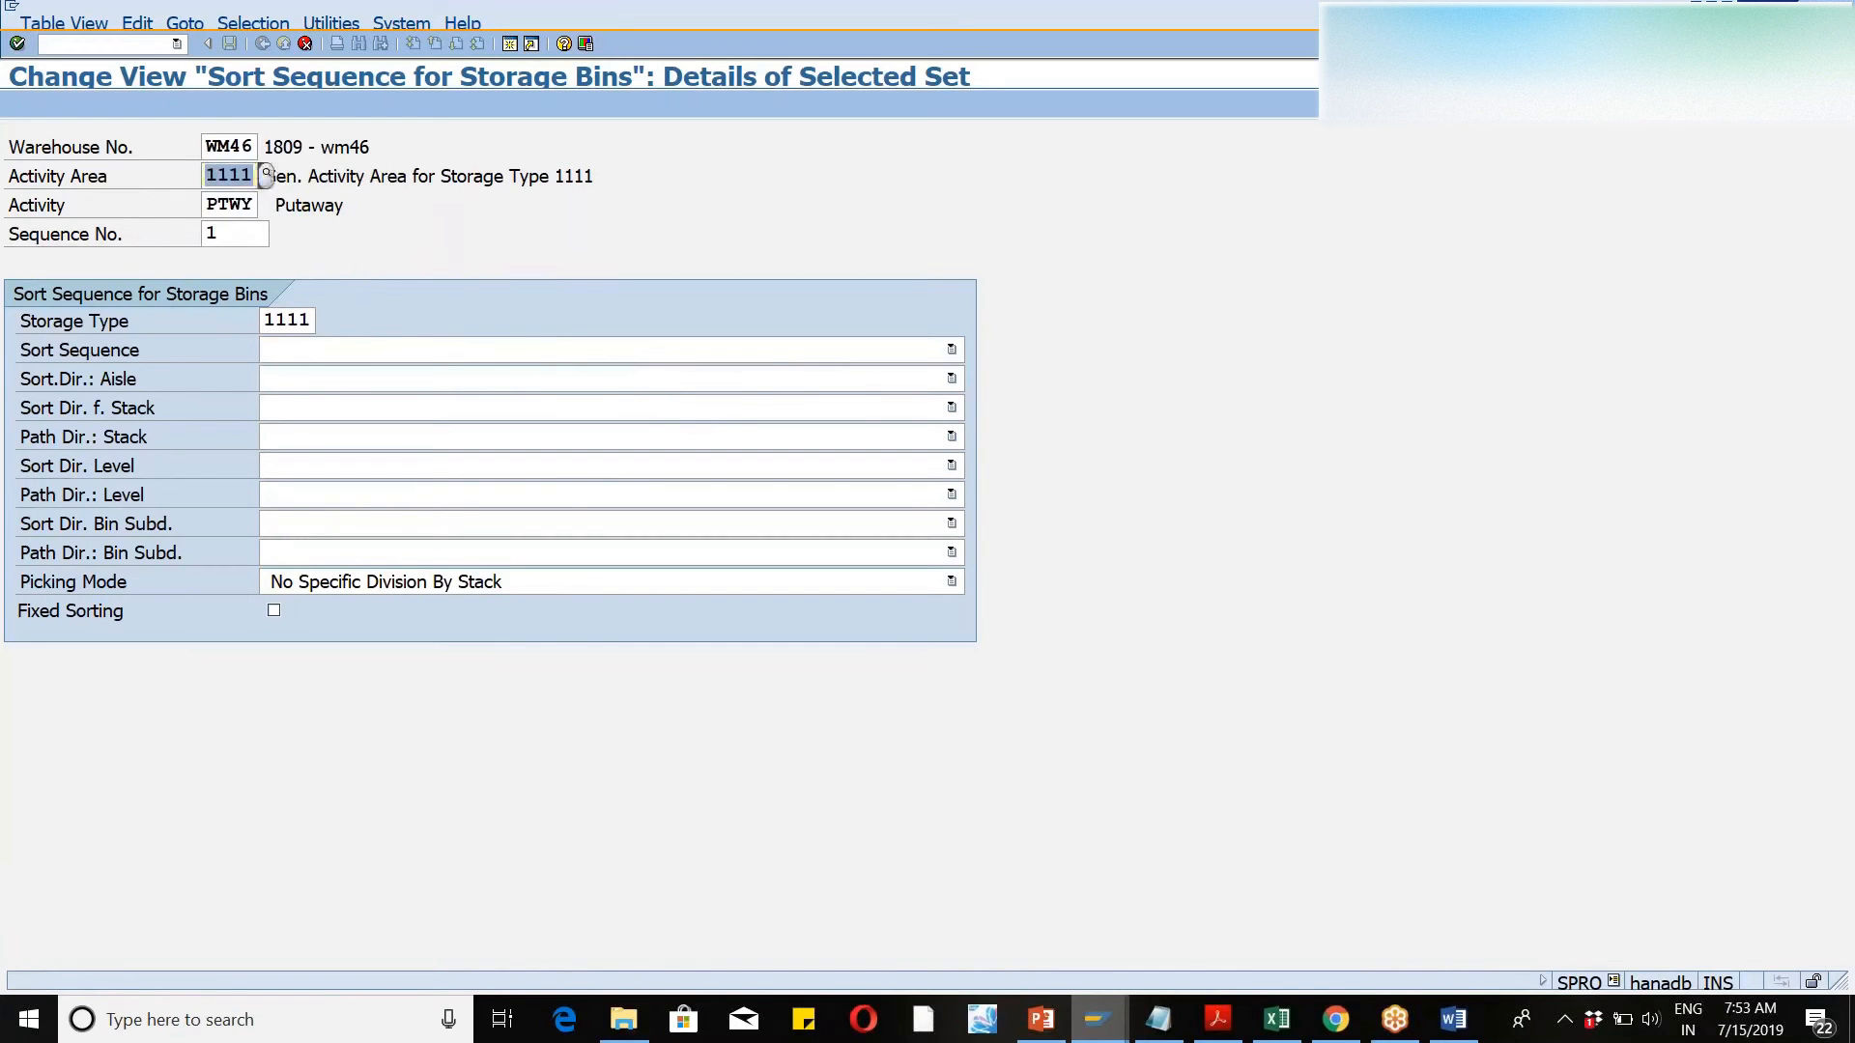
{"action": "key", "text": "Tab"}
{"action": "key", "text": "Tab"}
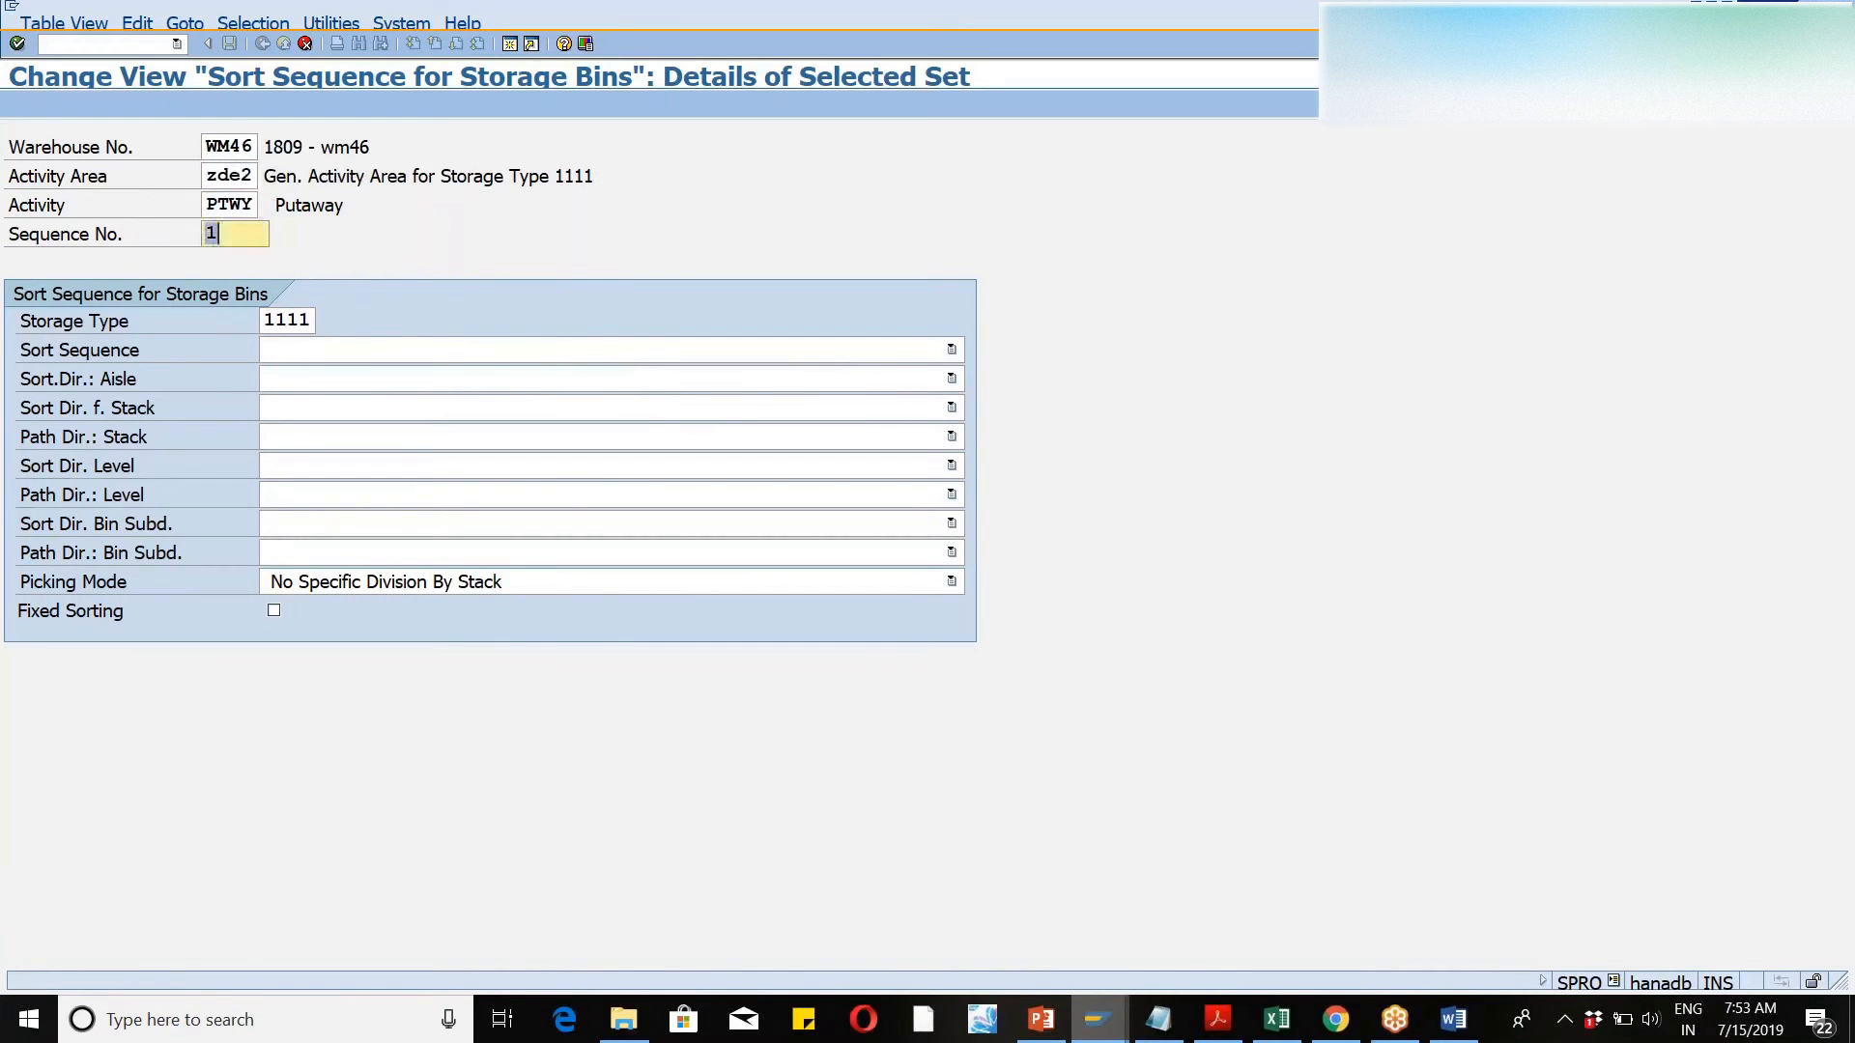
{"action": "key", "text": "Tab"}
{"action": "type", "text": "dec"}
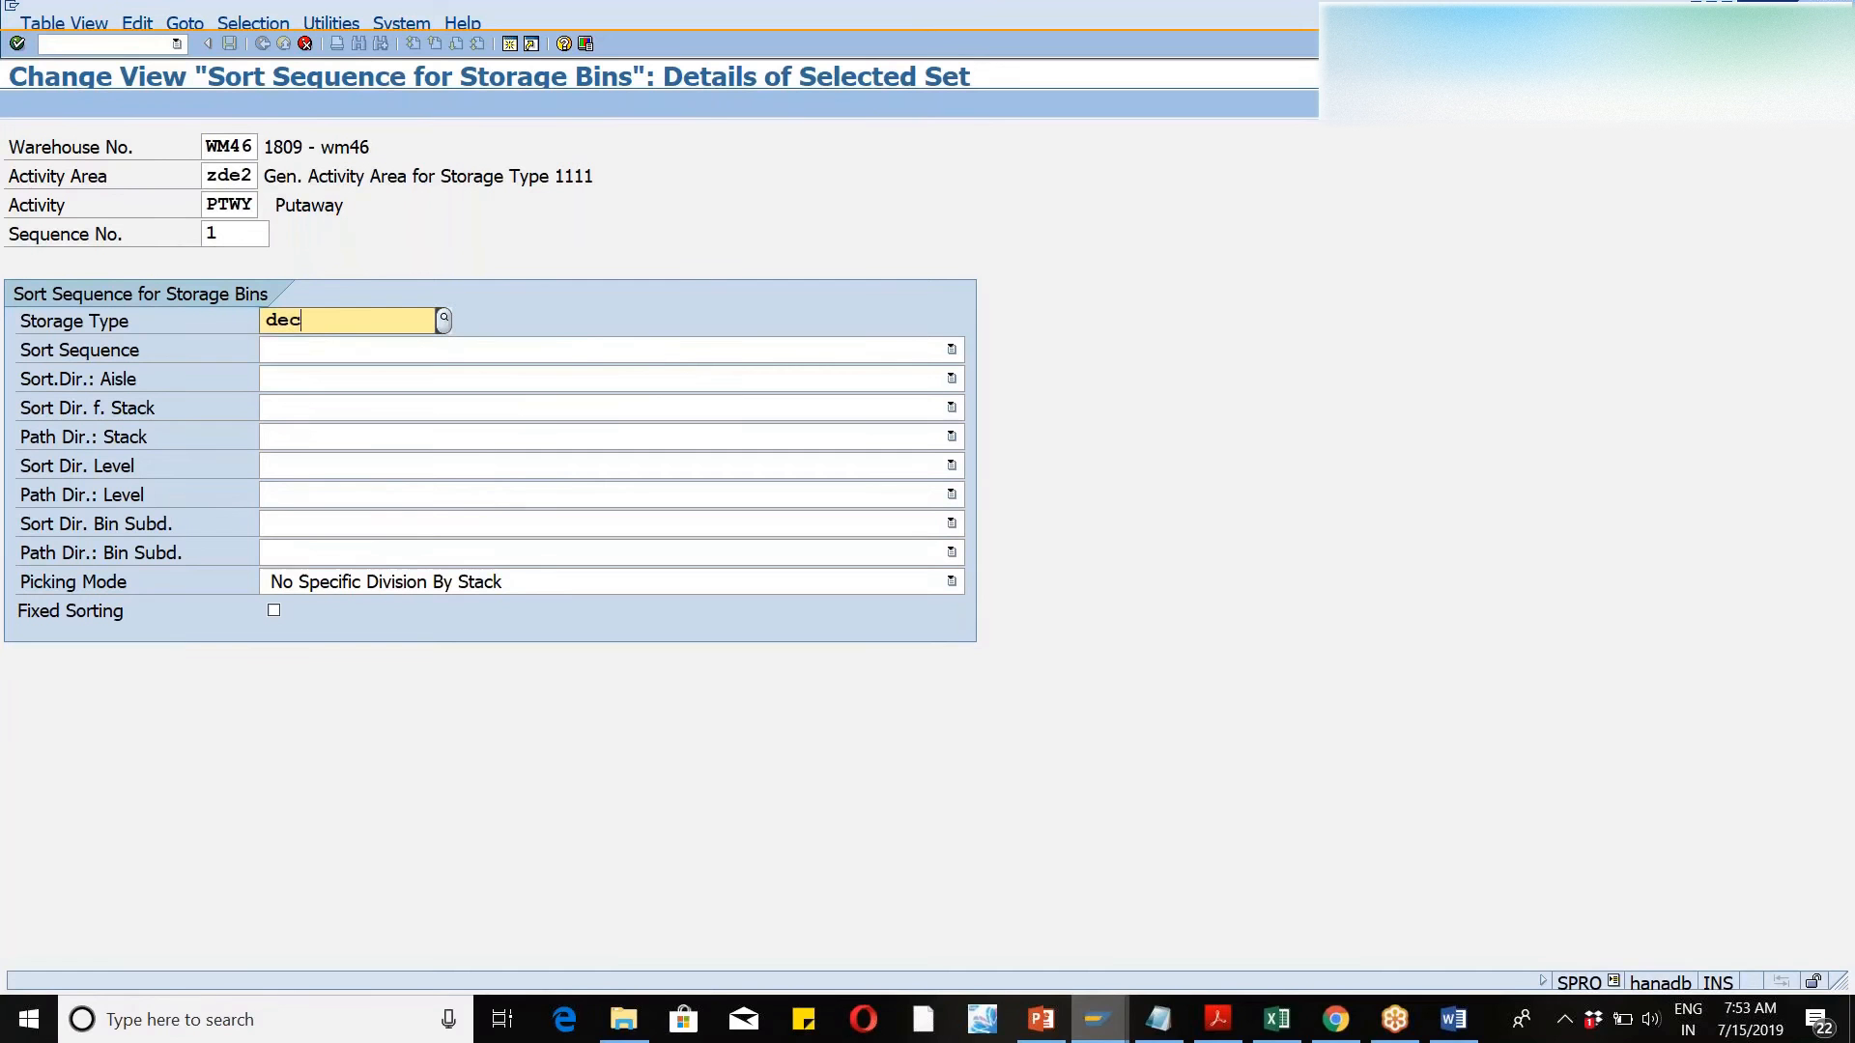
{"action": "type", "text": "2"}
{"action": "key", "text": "Down"}
{"action": "key", "text": "Return"}
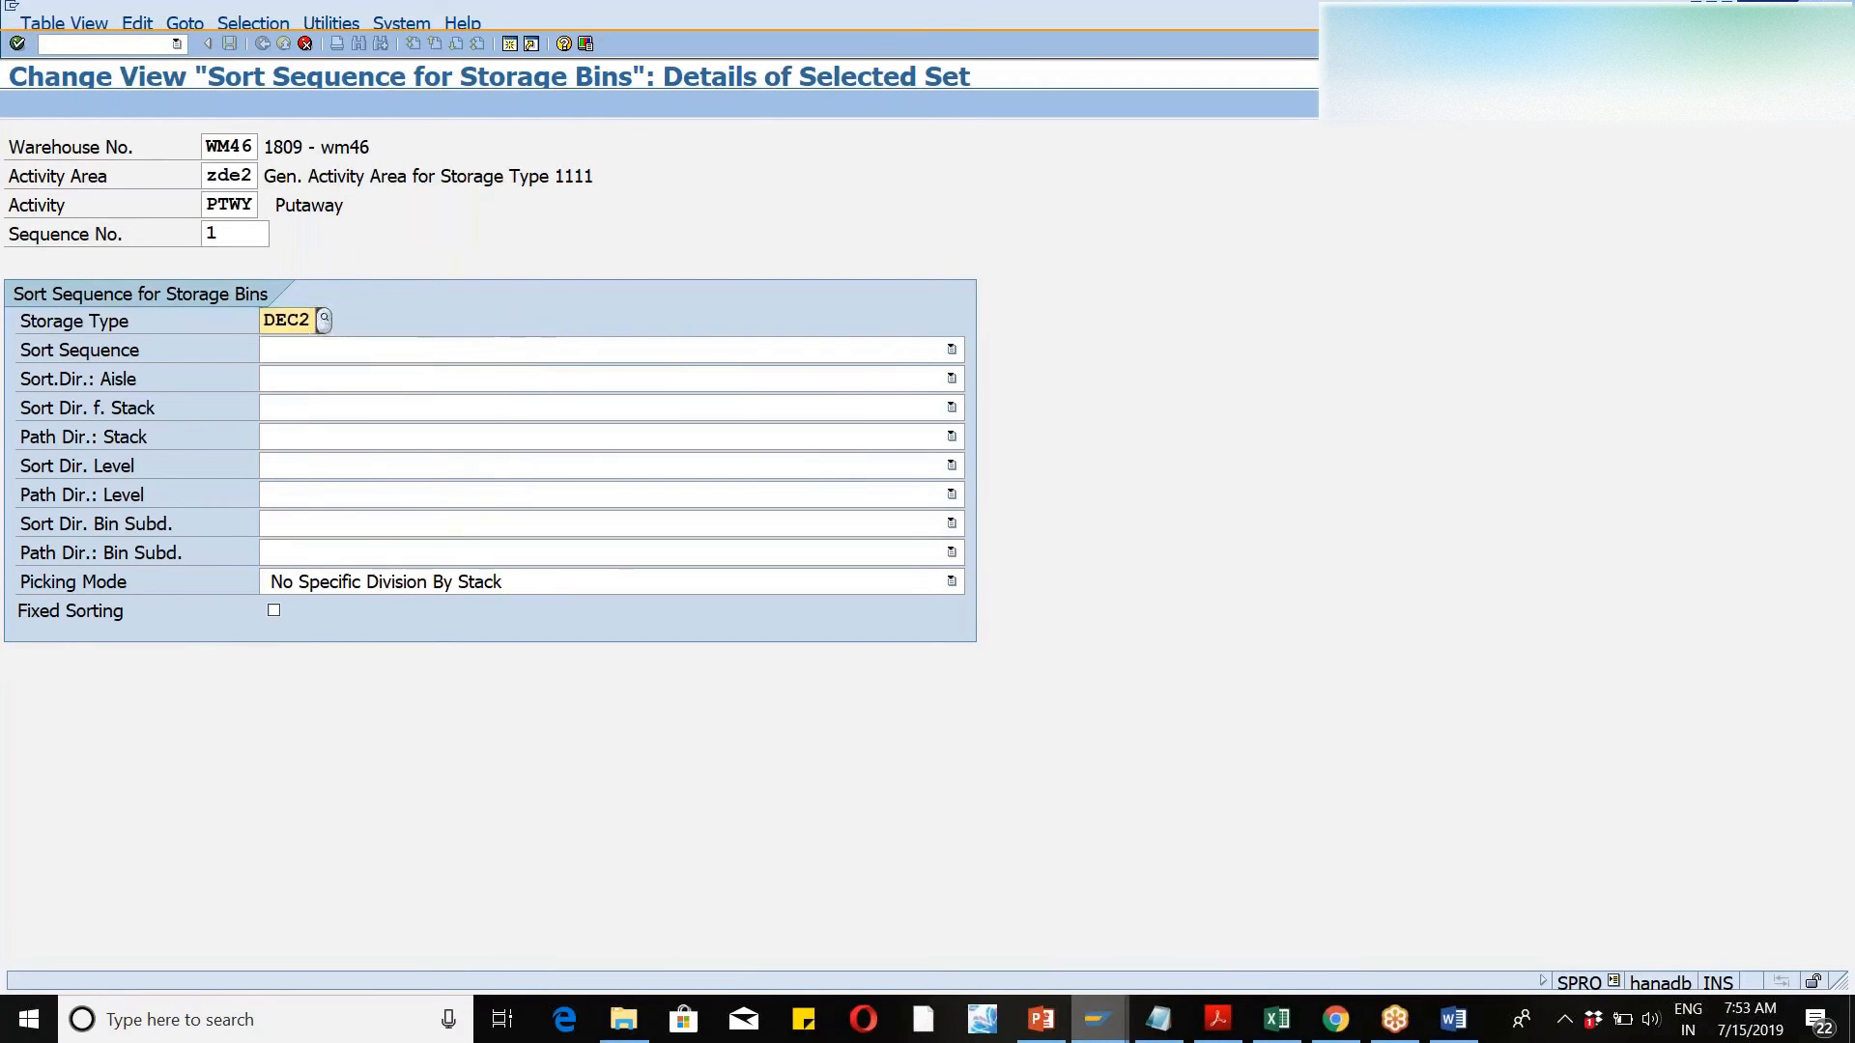
{"action": "key", "text": "Return"}
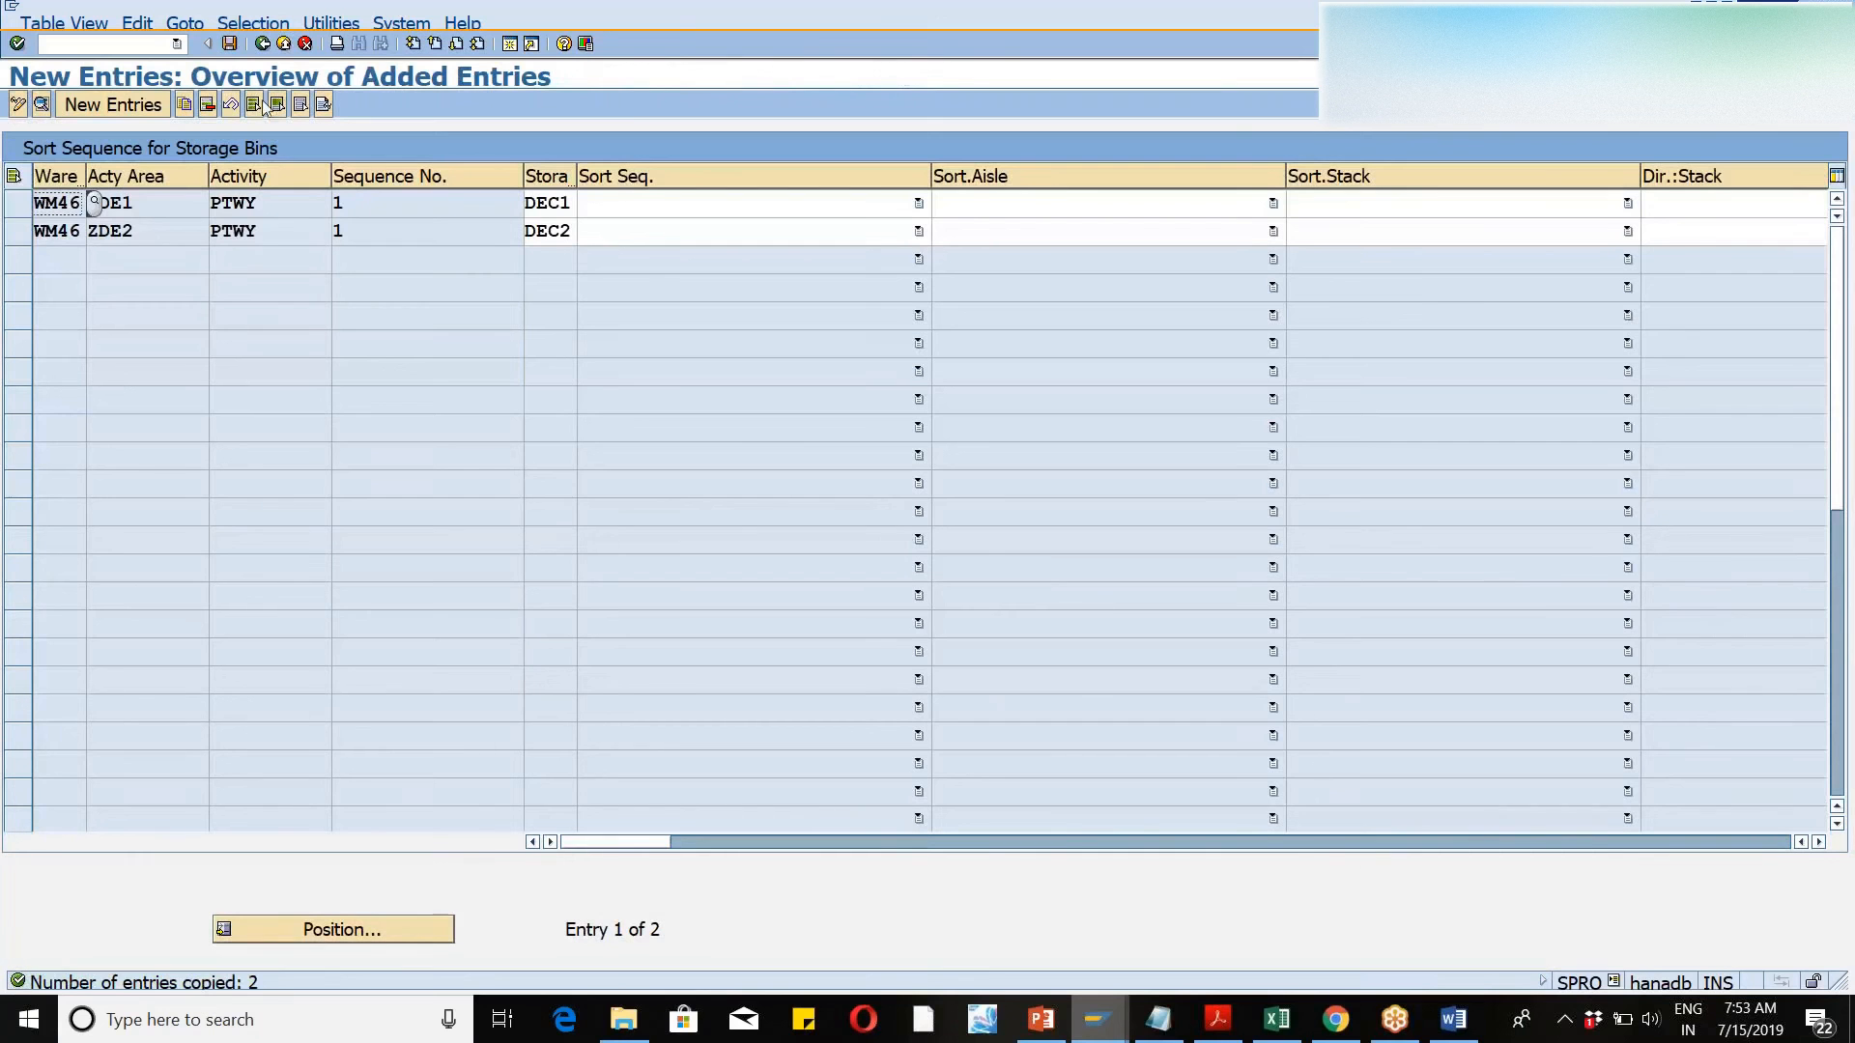
{"action": "left_click", "coordinate": [230, 44]}
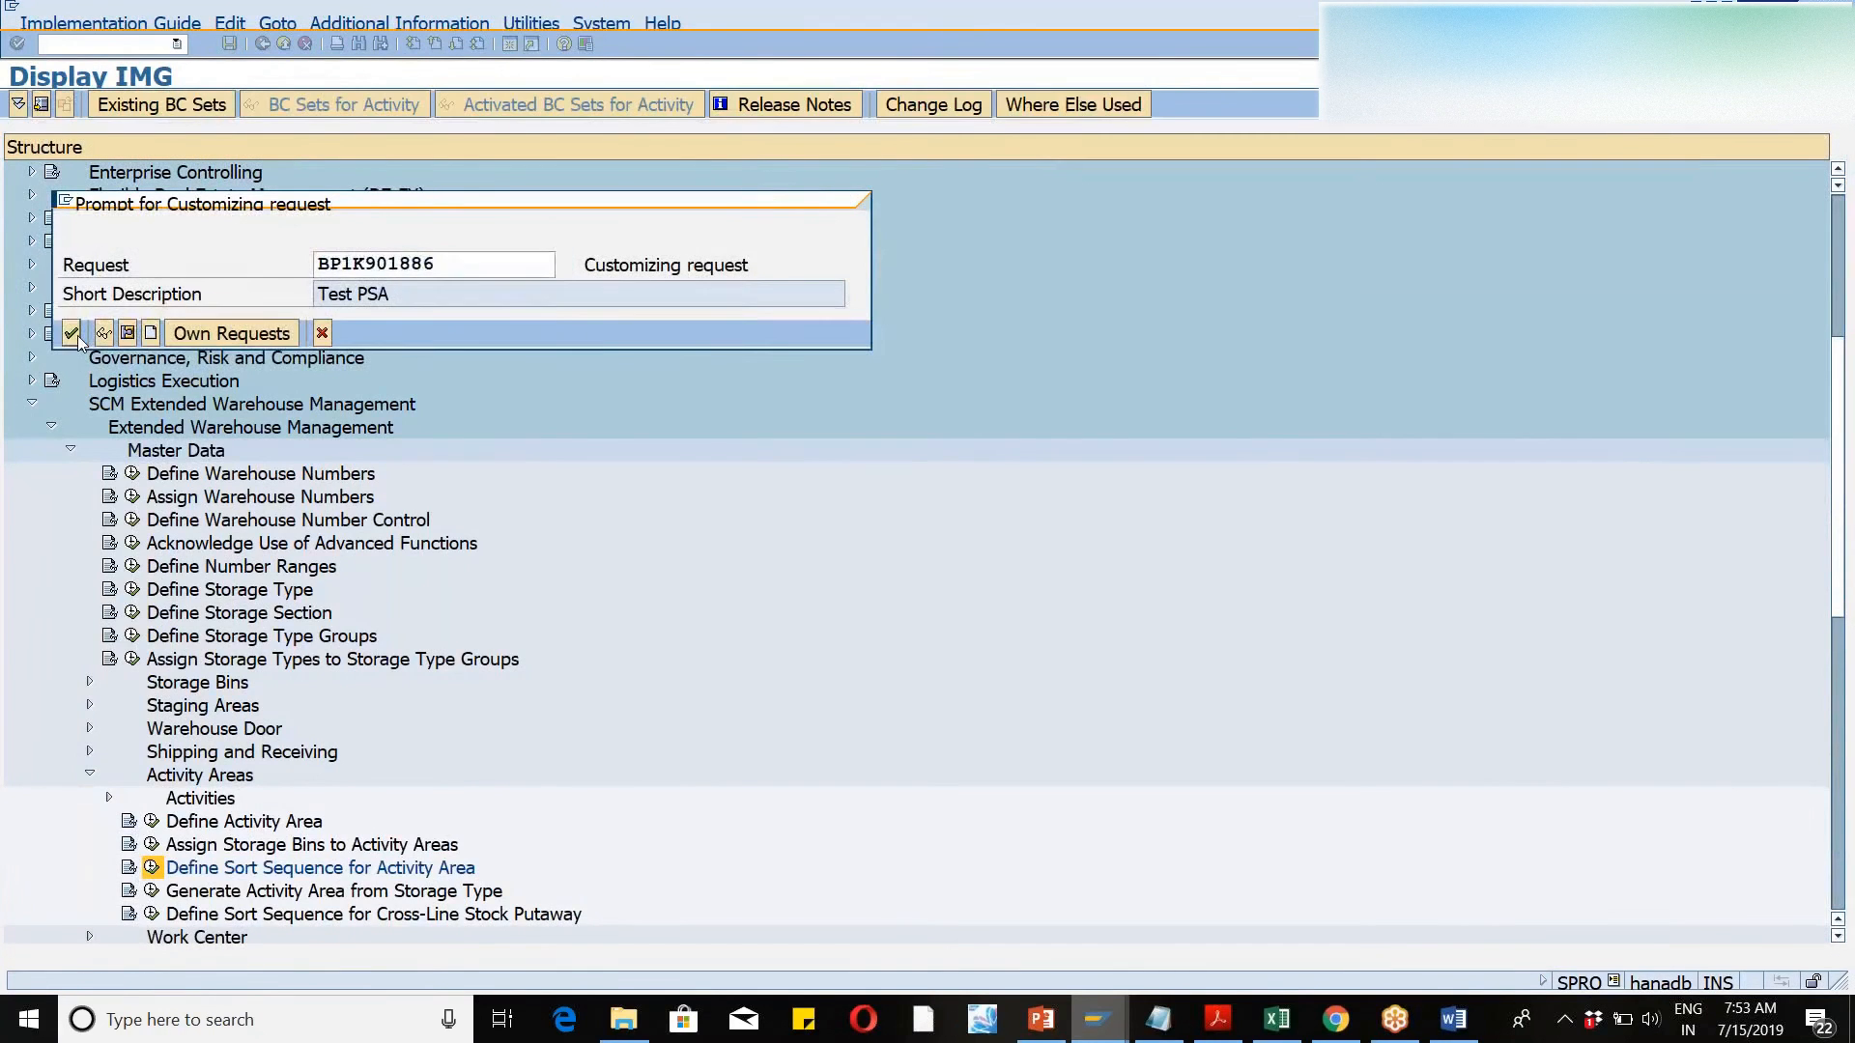
{"action": "left_click", "coordinate": [77, 335]}
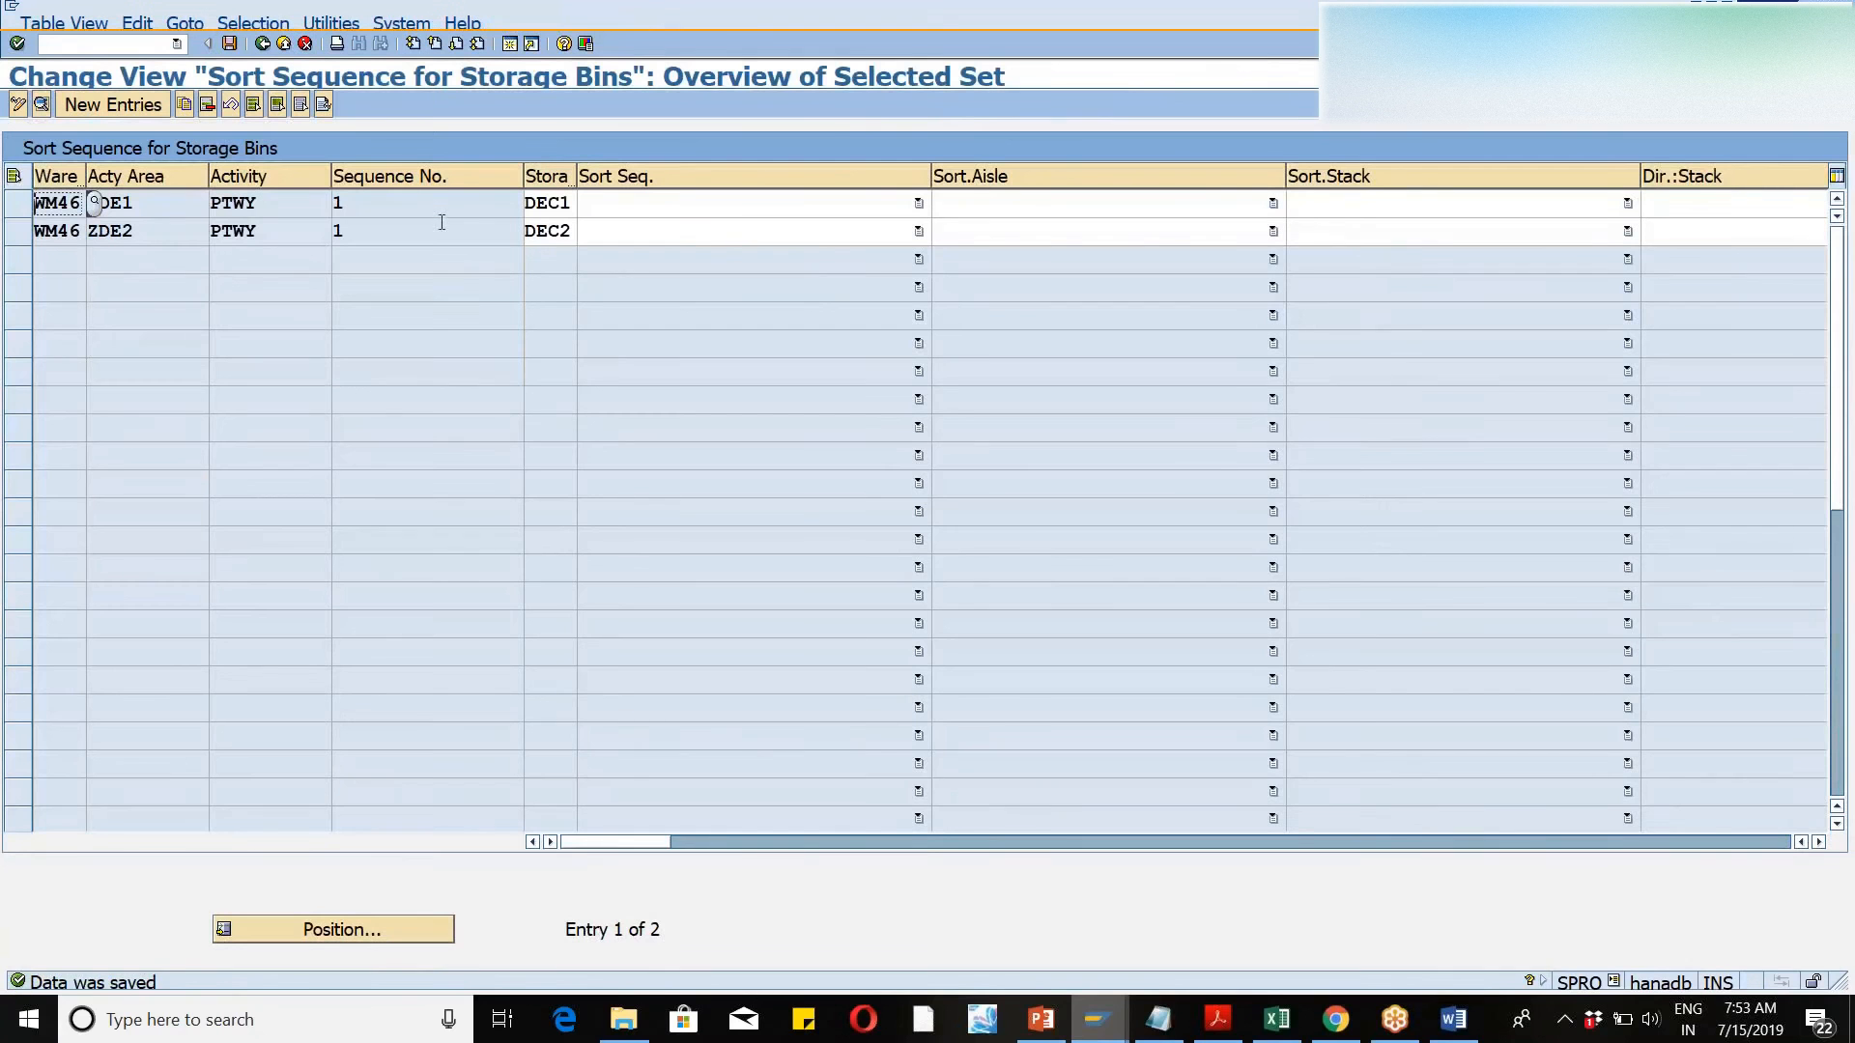
- Save the sort sequence entries again, leave the table and open bin sorting creation with transaction /n/scwm/sbst
{"action": "left_click", "coordinate": [229, 46]}
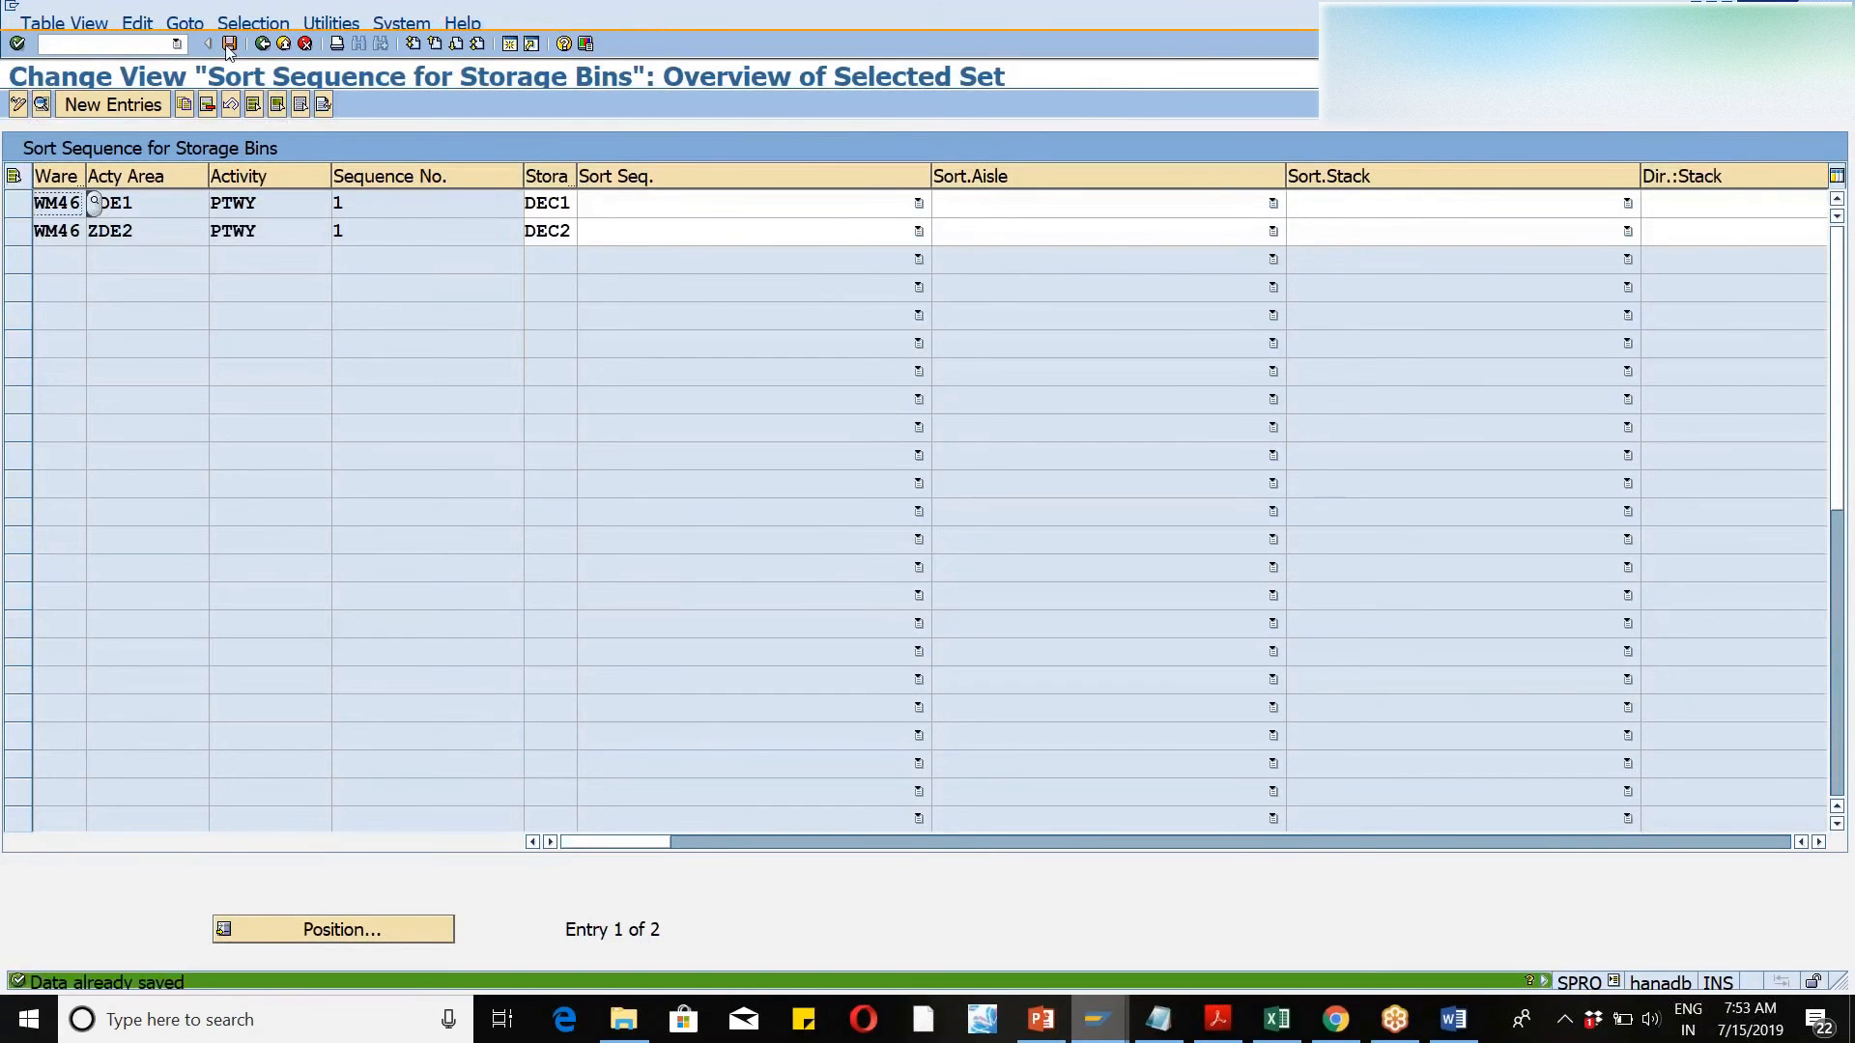
{"action": "left_click", "coordinate": [262, 45]}
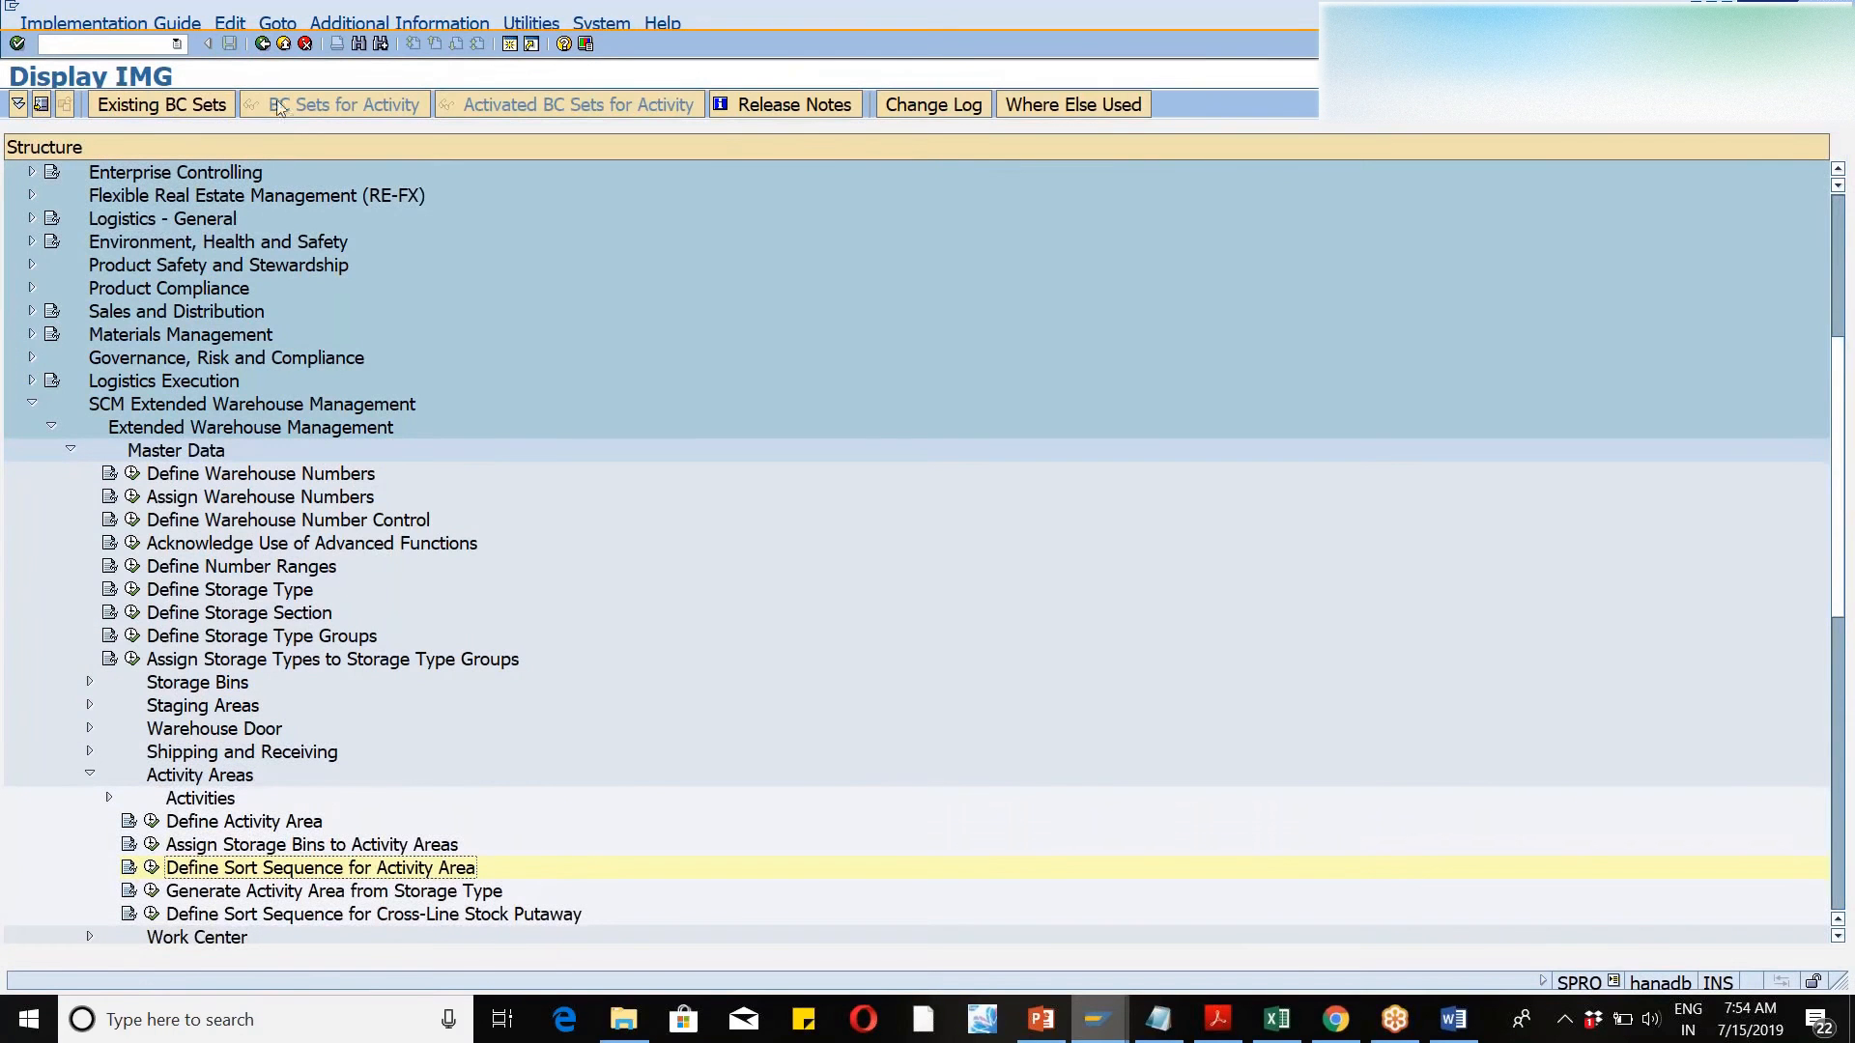
{"action": "type", "text": "/n/scwm/sbst"}
{"action": "key", "text": "Return"}
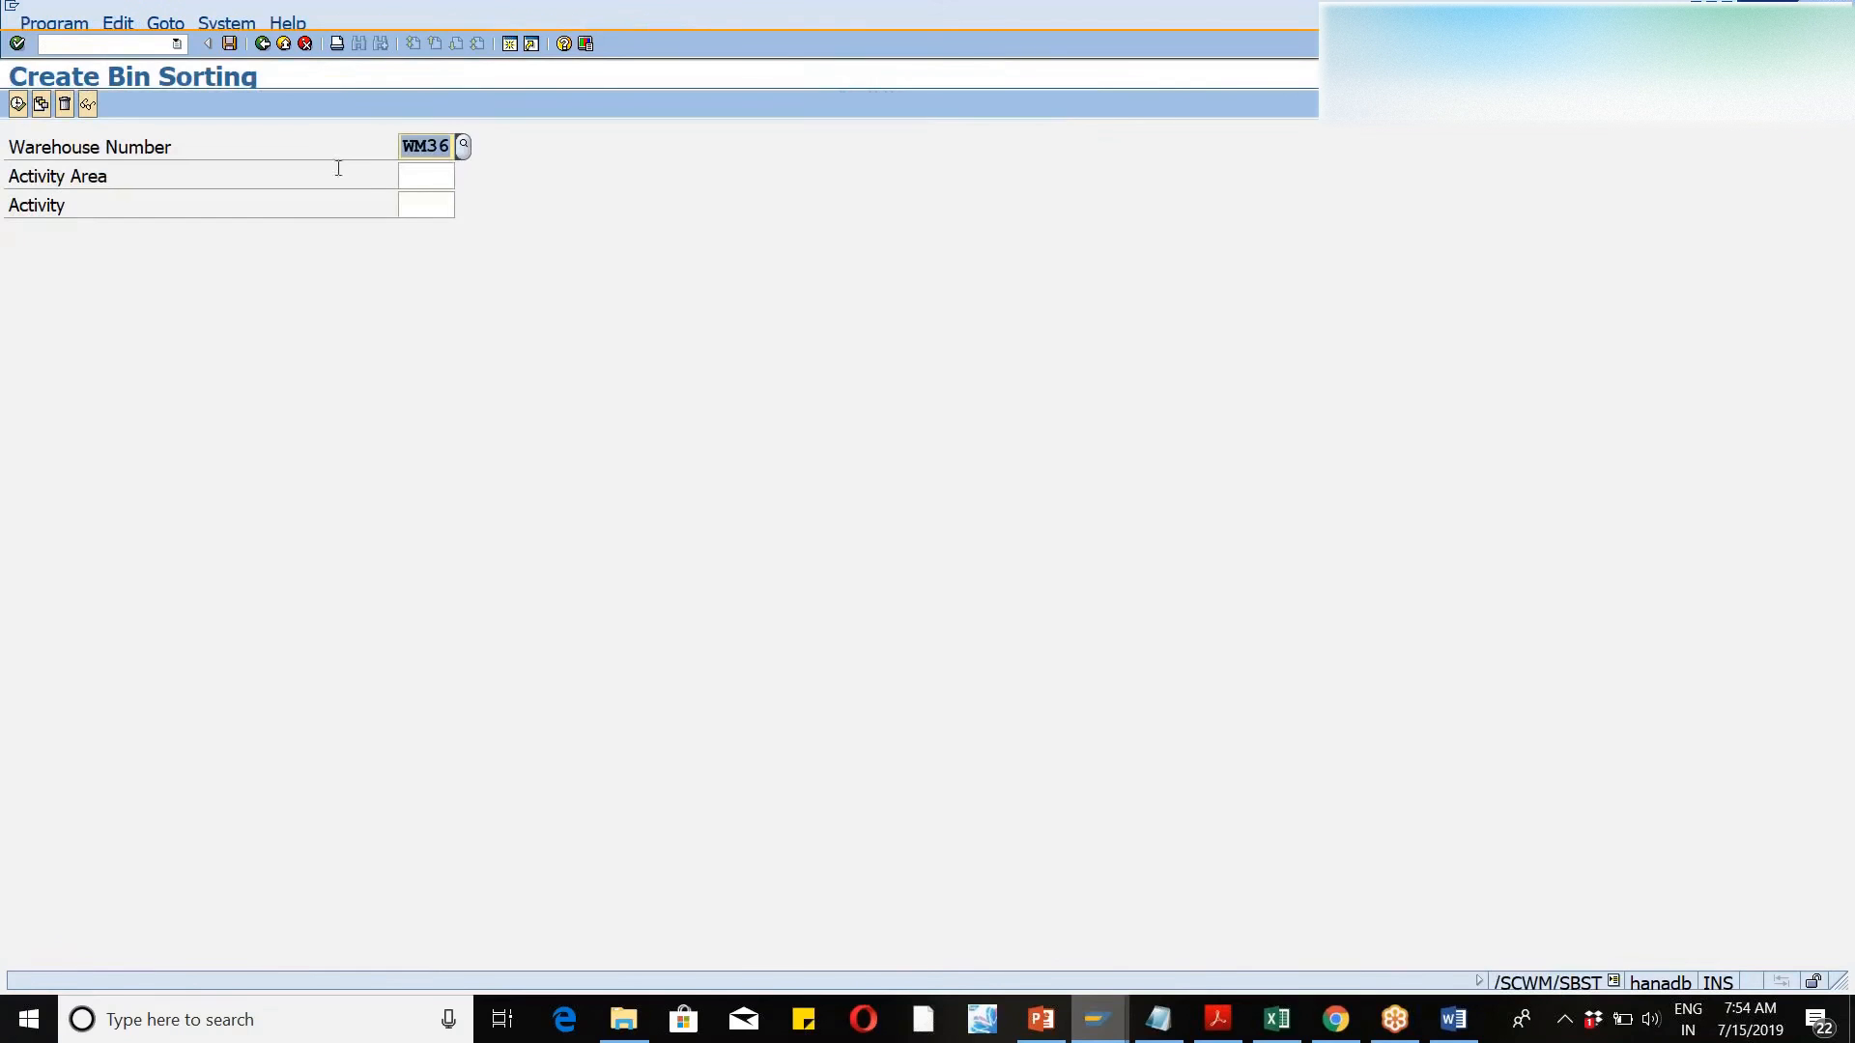
- Simulate and create the bin sorting for activity area ZDE1 and activity PTWY in warehouse WM36
{"action": "key", "text": "Tab"}
{"action": "type", "text": "z"}
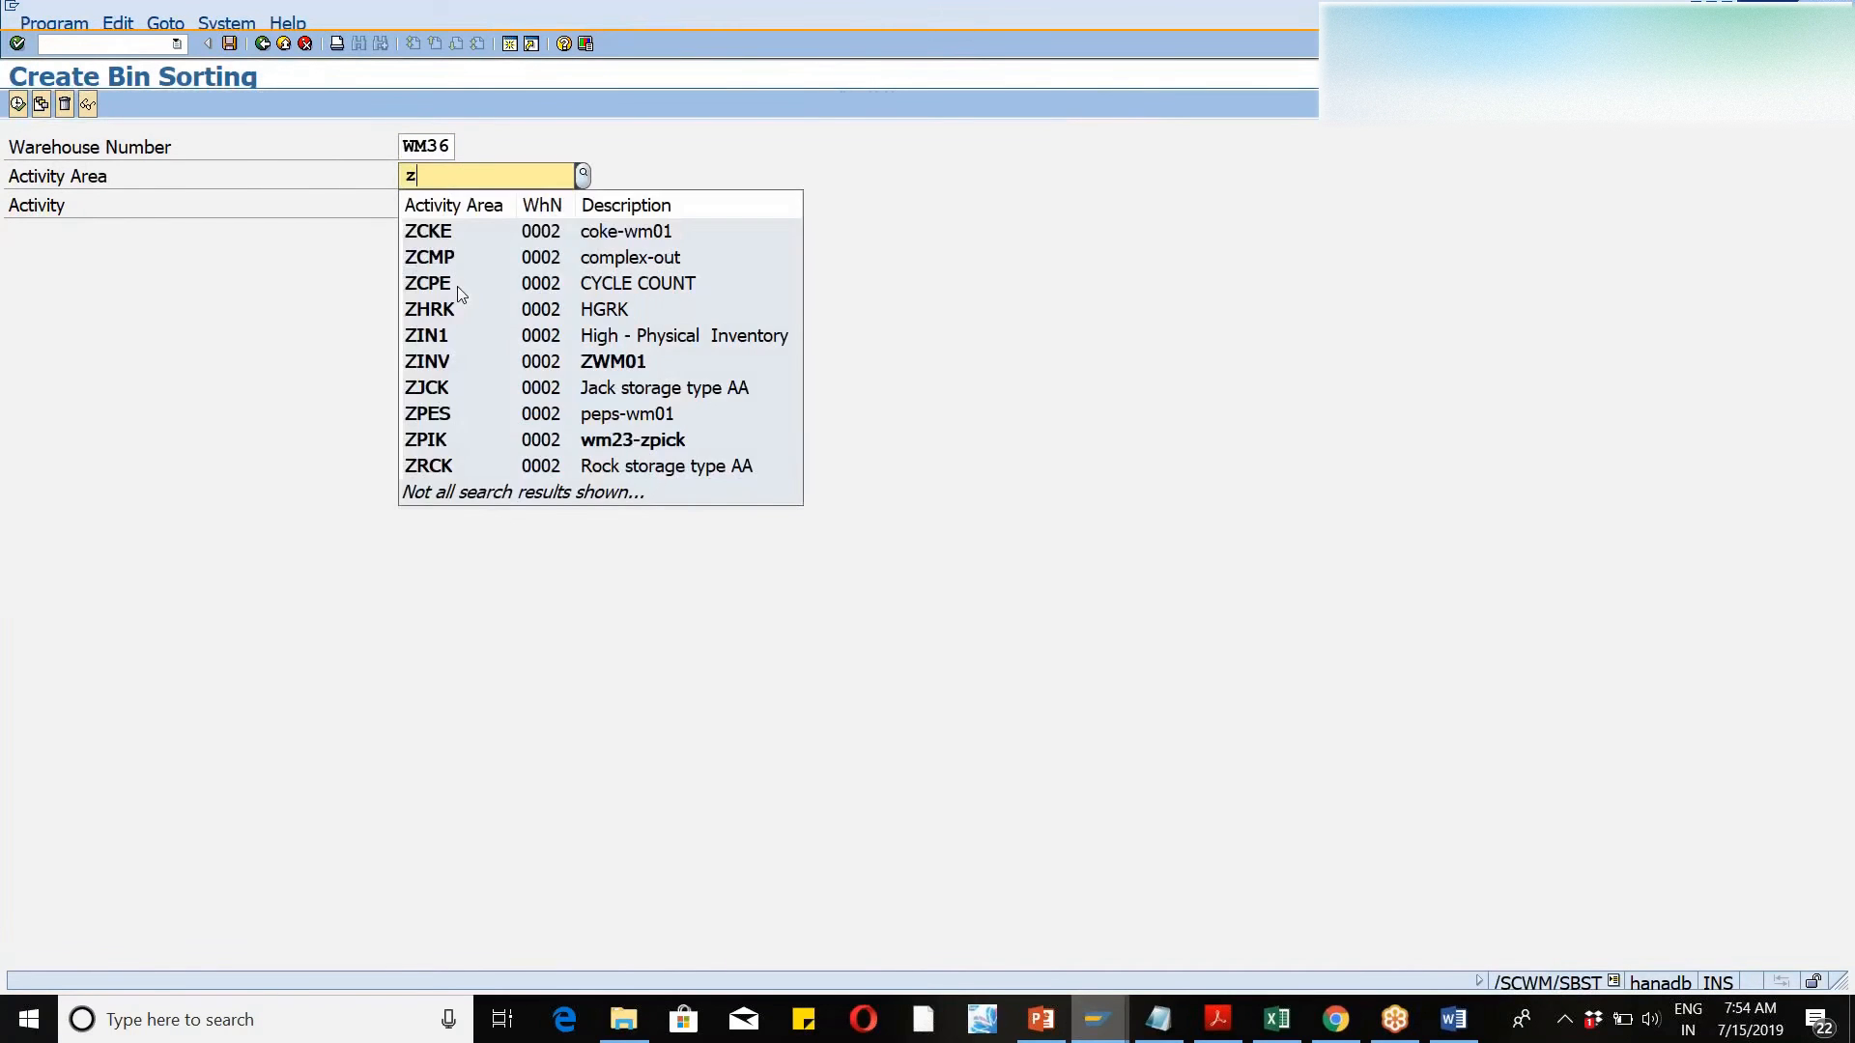
{"action": "type", "text": "de1"}
{"action": "key", "text": "Down"}
{"action": "key", "text": "Return"}
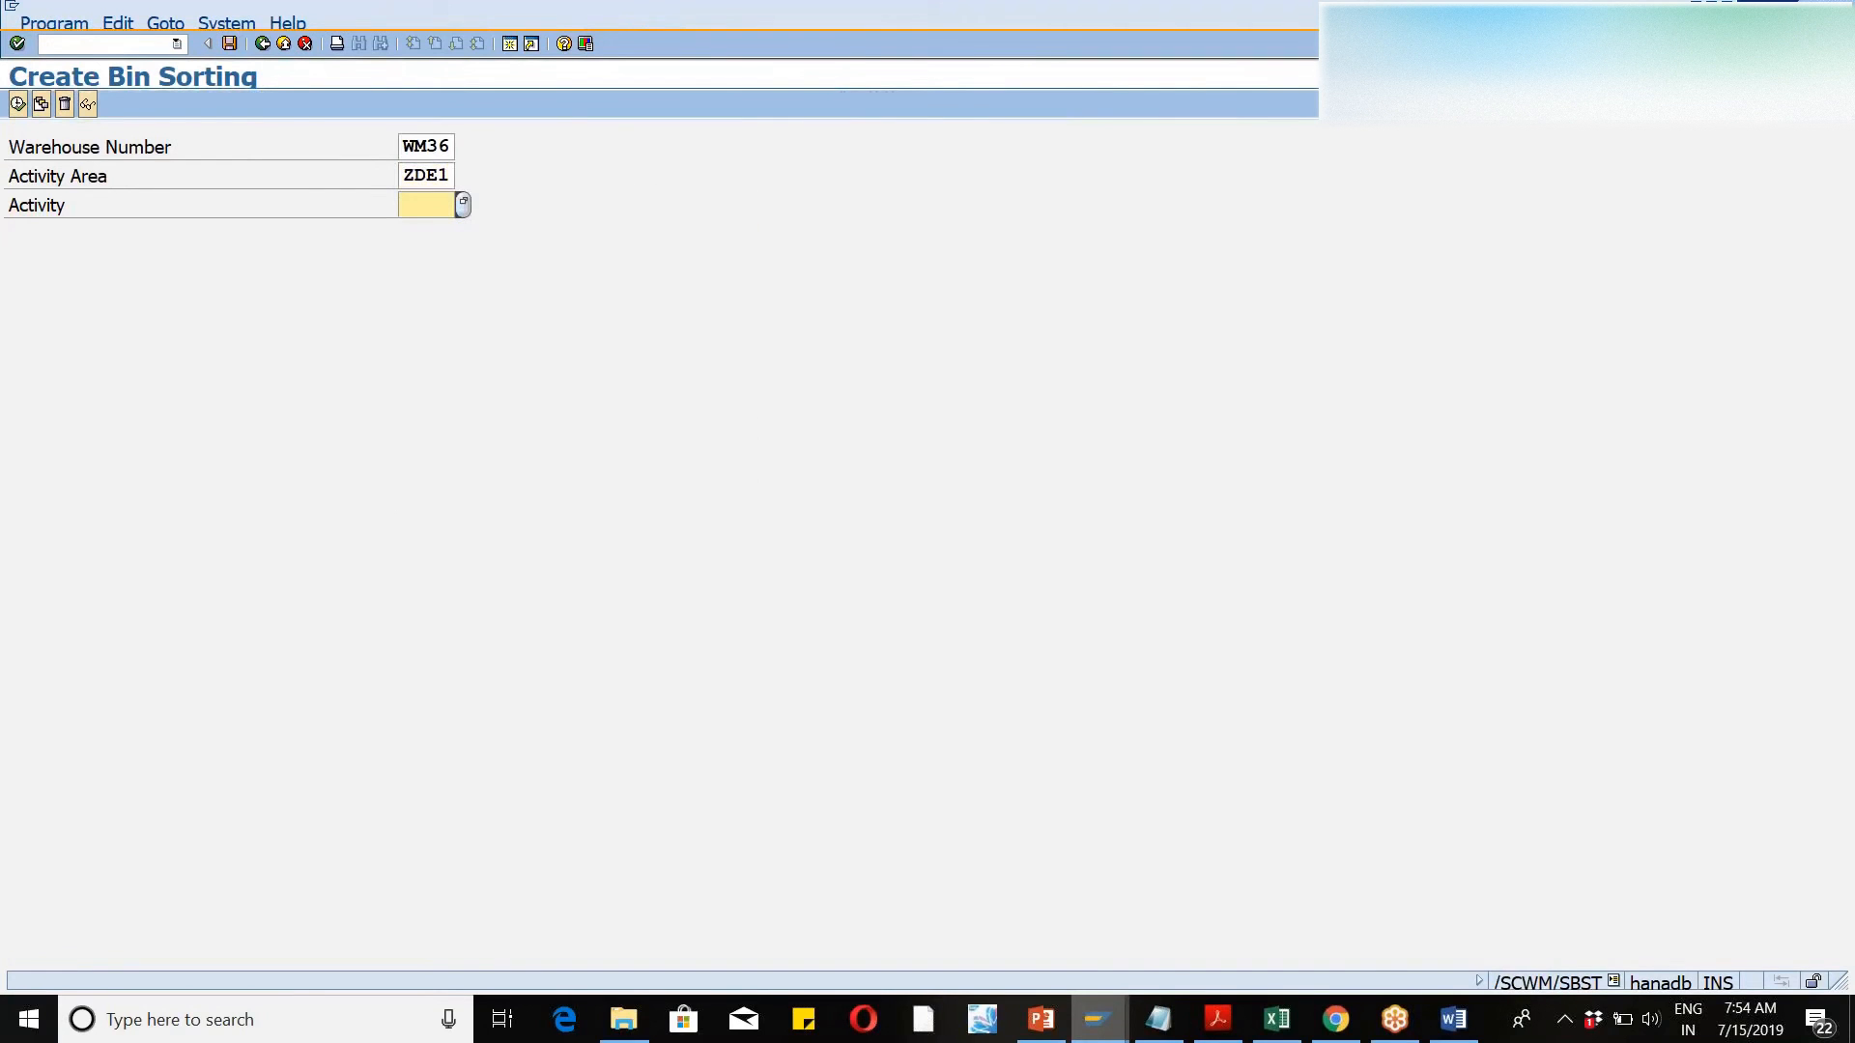
{"action": "type", "text": "ptwy"}
{"action": "left_click", "coordinate": [17, 104]}
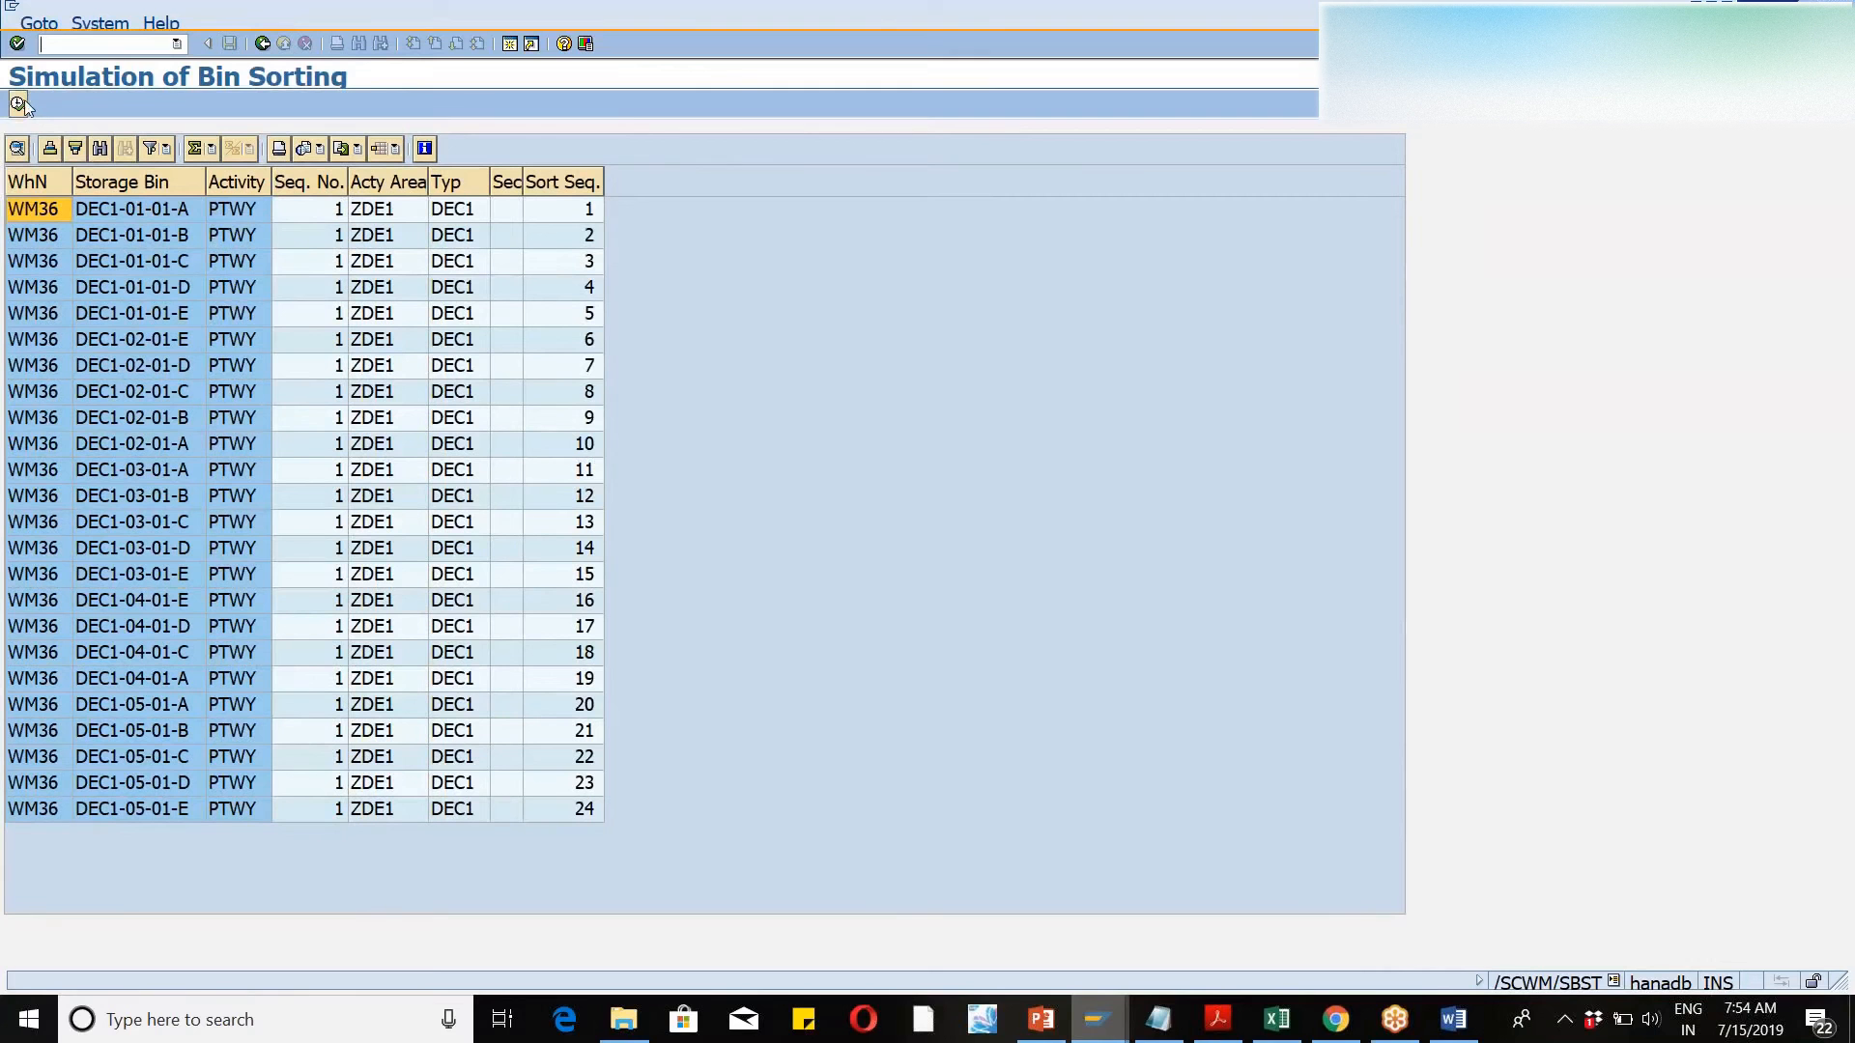
{"action": "left_click", "coordinate": [19, 103]}
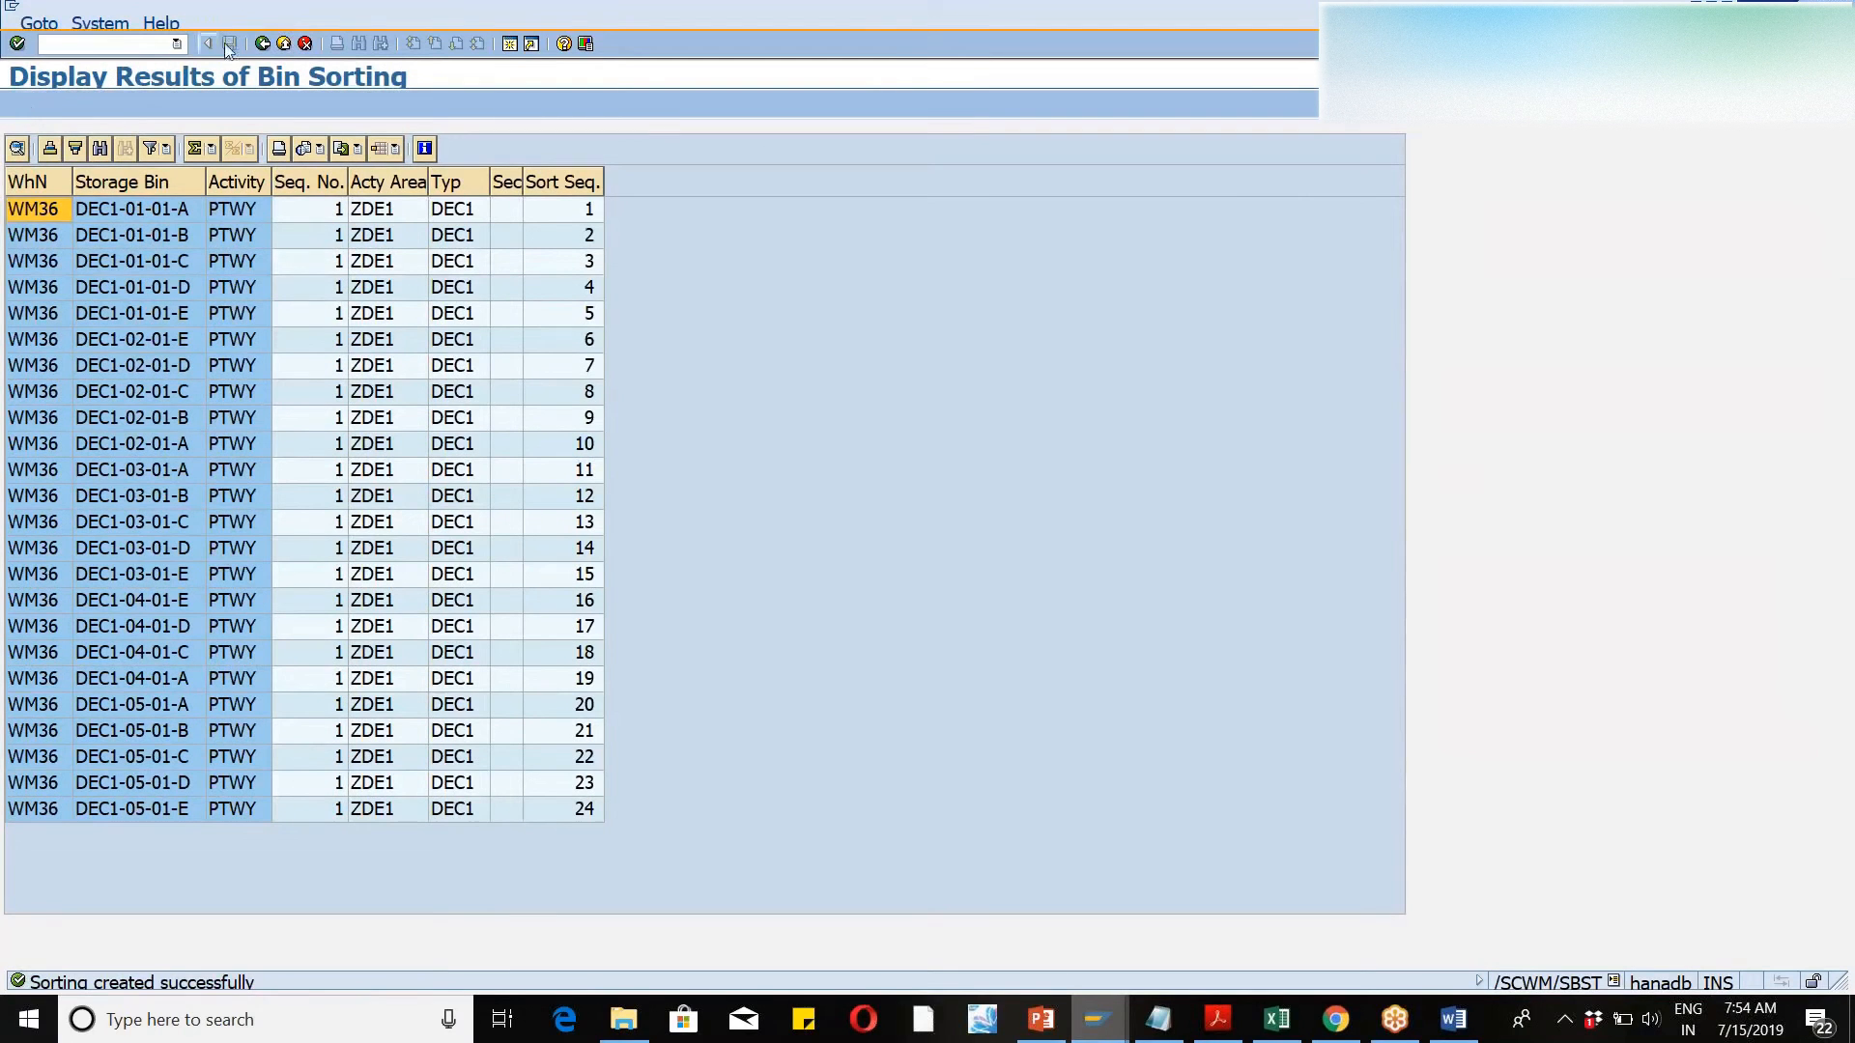
- Return to the selection, then simulate and create the bin sorting for activity area ZDE2 and activity PTWY
{"action": "left_click", "coordinate": [263, 48]}
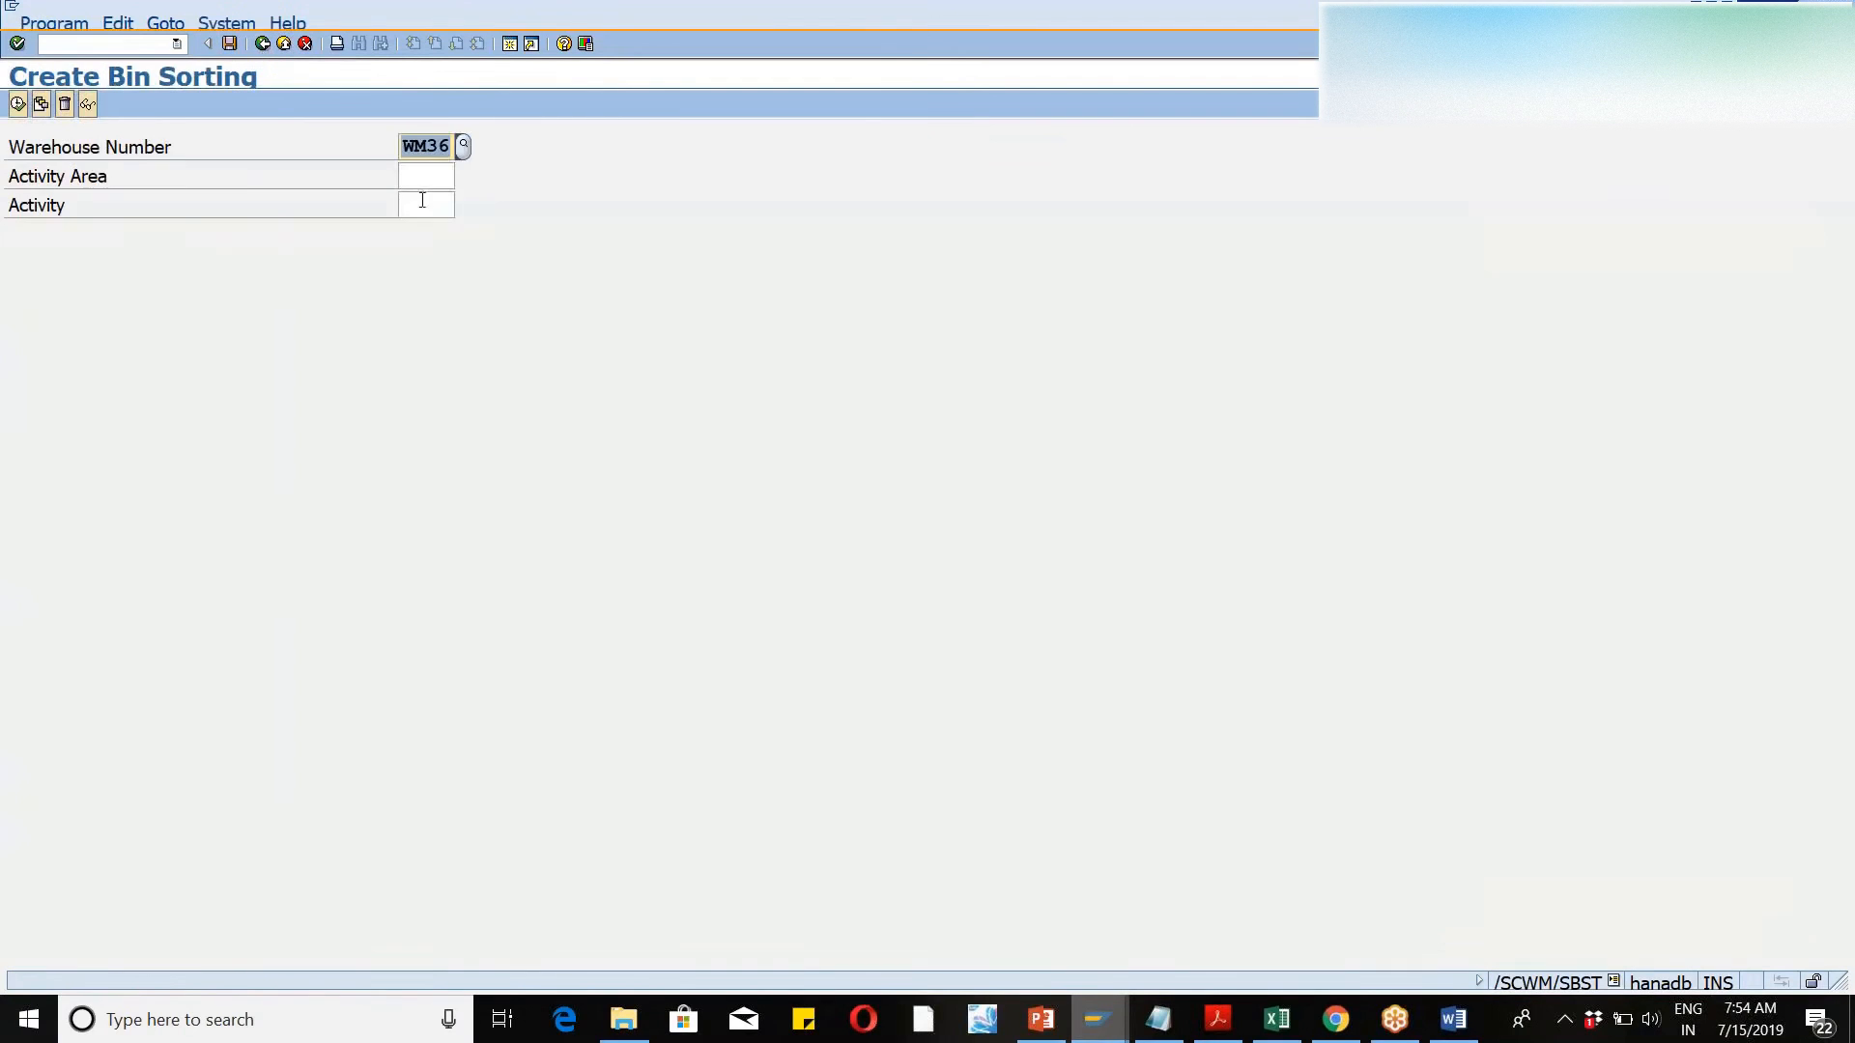
{"action": "type", "text": "zde2"}
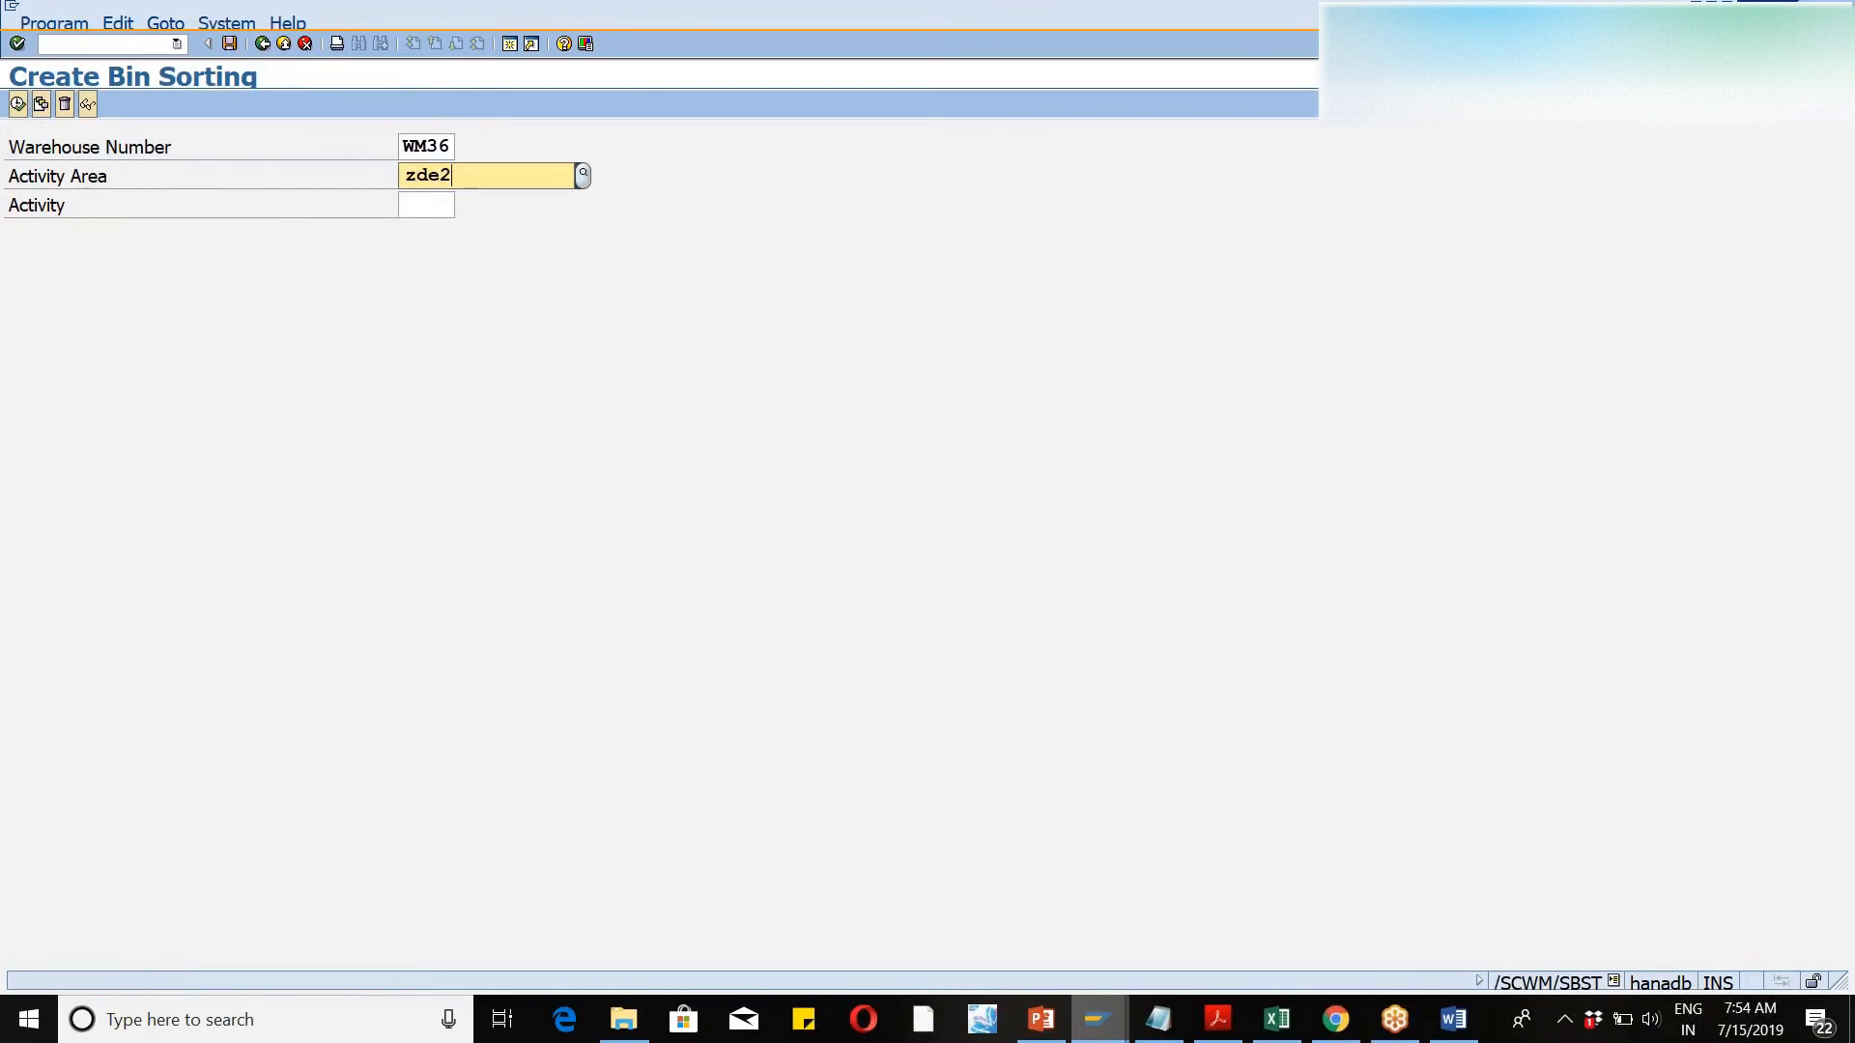
{"action": "key", "text": "Down"}
{"action": "key", "text": "Return"}
{"action": "type", "text": "pt"}
{"action": "key", "text": "Down"}
{"action": "key", "text": "Return"}
{"action": "left_click", "coordinate": [18, 104]}
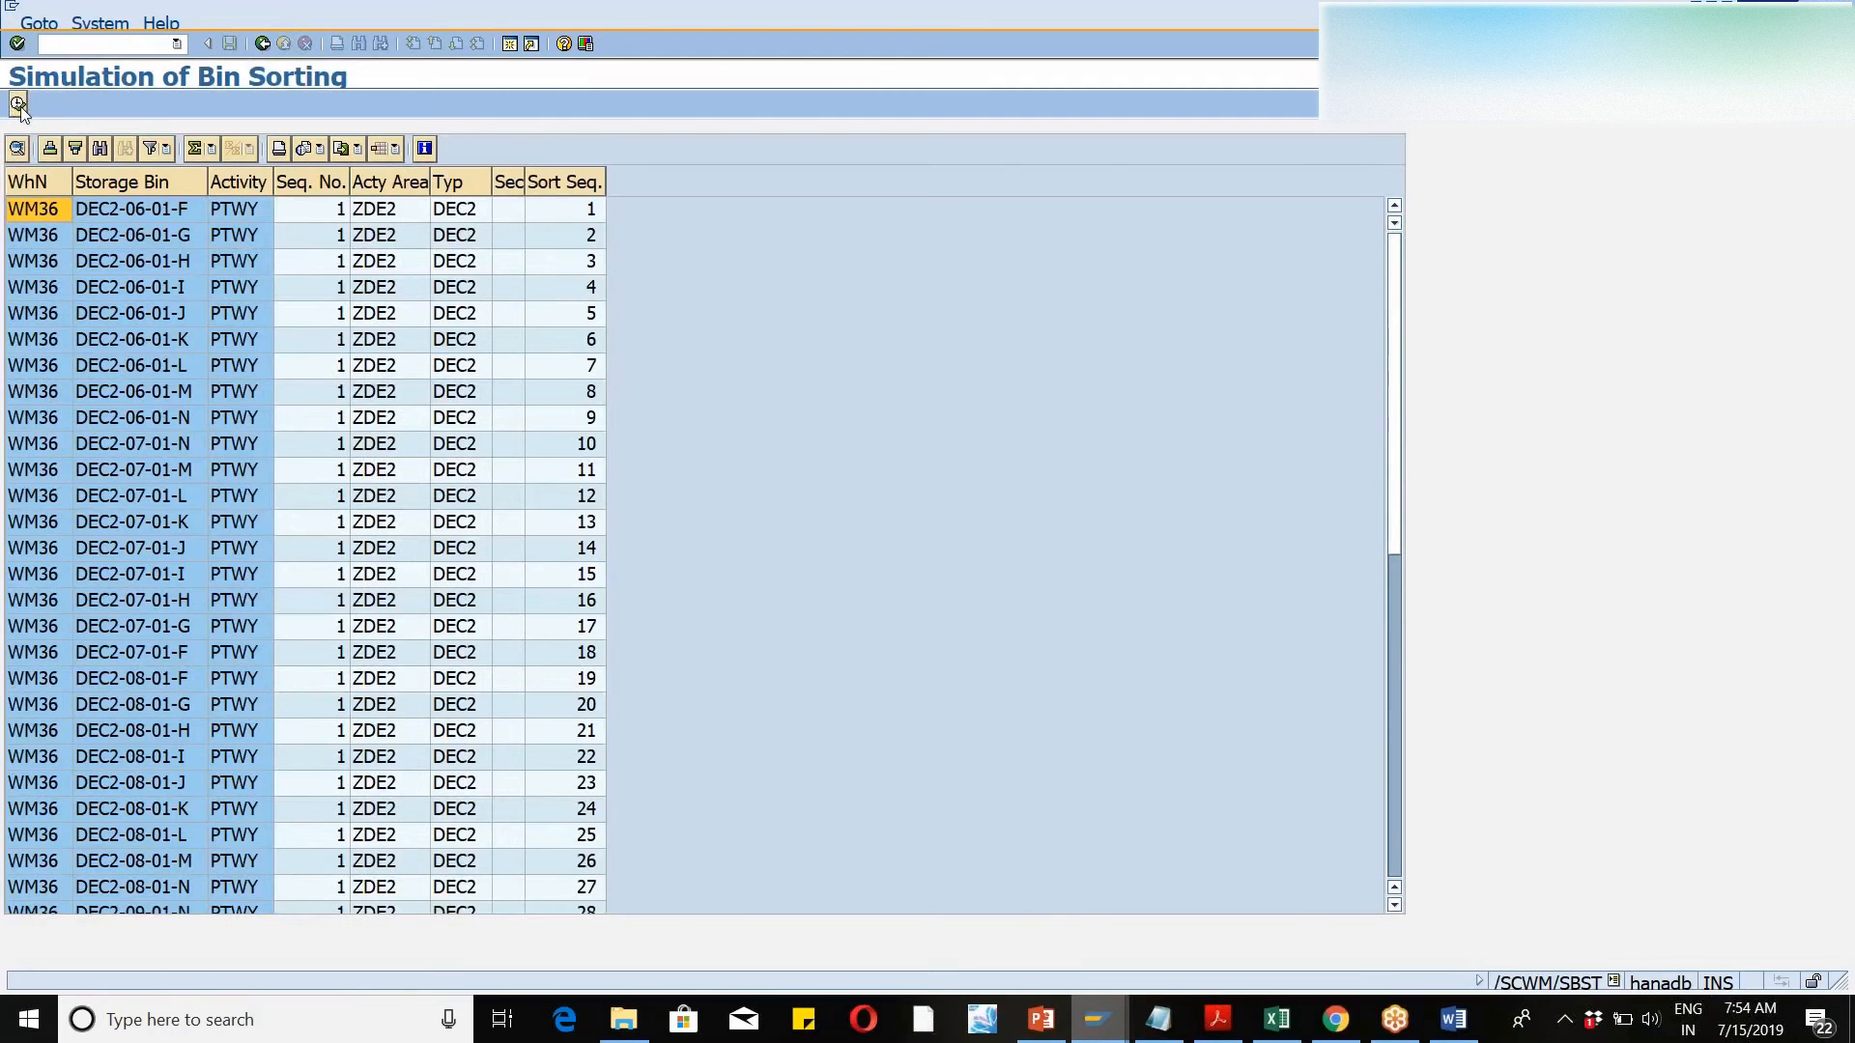
{"action": "left_click", "coordinate": [19, 104]}
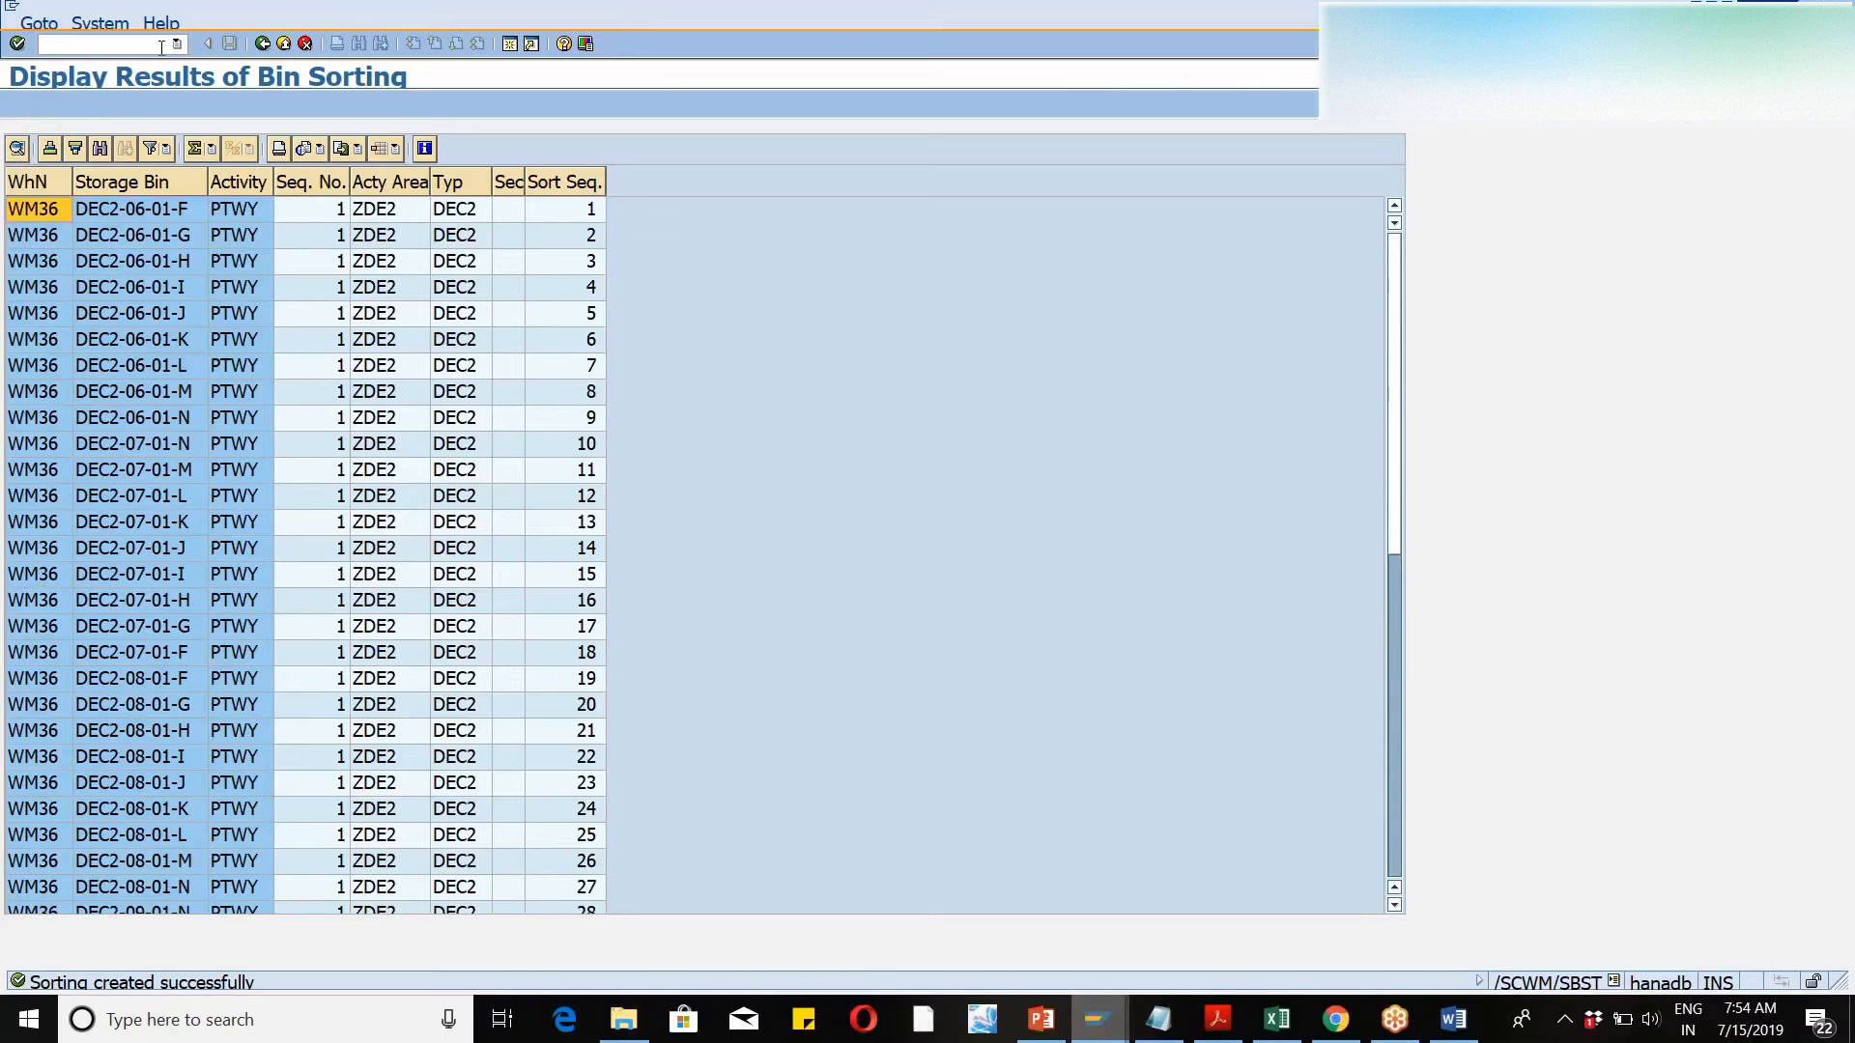
- Open the SAP Reference IMG through SPRO and execute Define Process-Oriented Storage Control under Cross-Process Settings, Warehouse Task
{"action": "type", "text": "/nspro"}
{"action": "key", "text": "Return"}
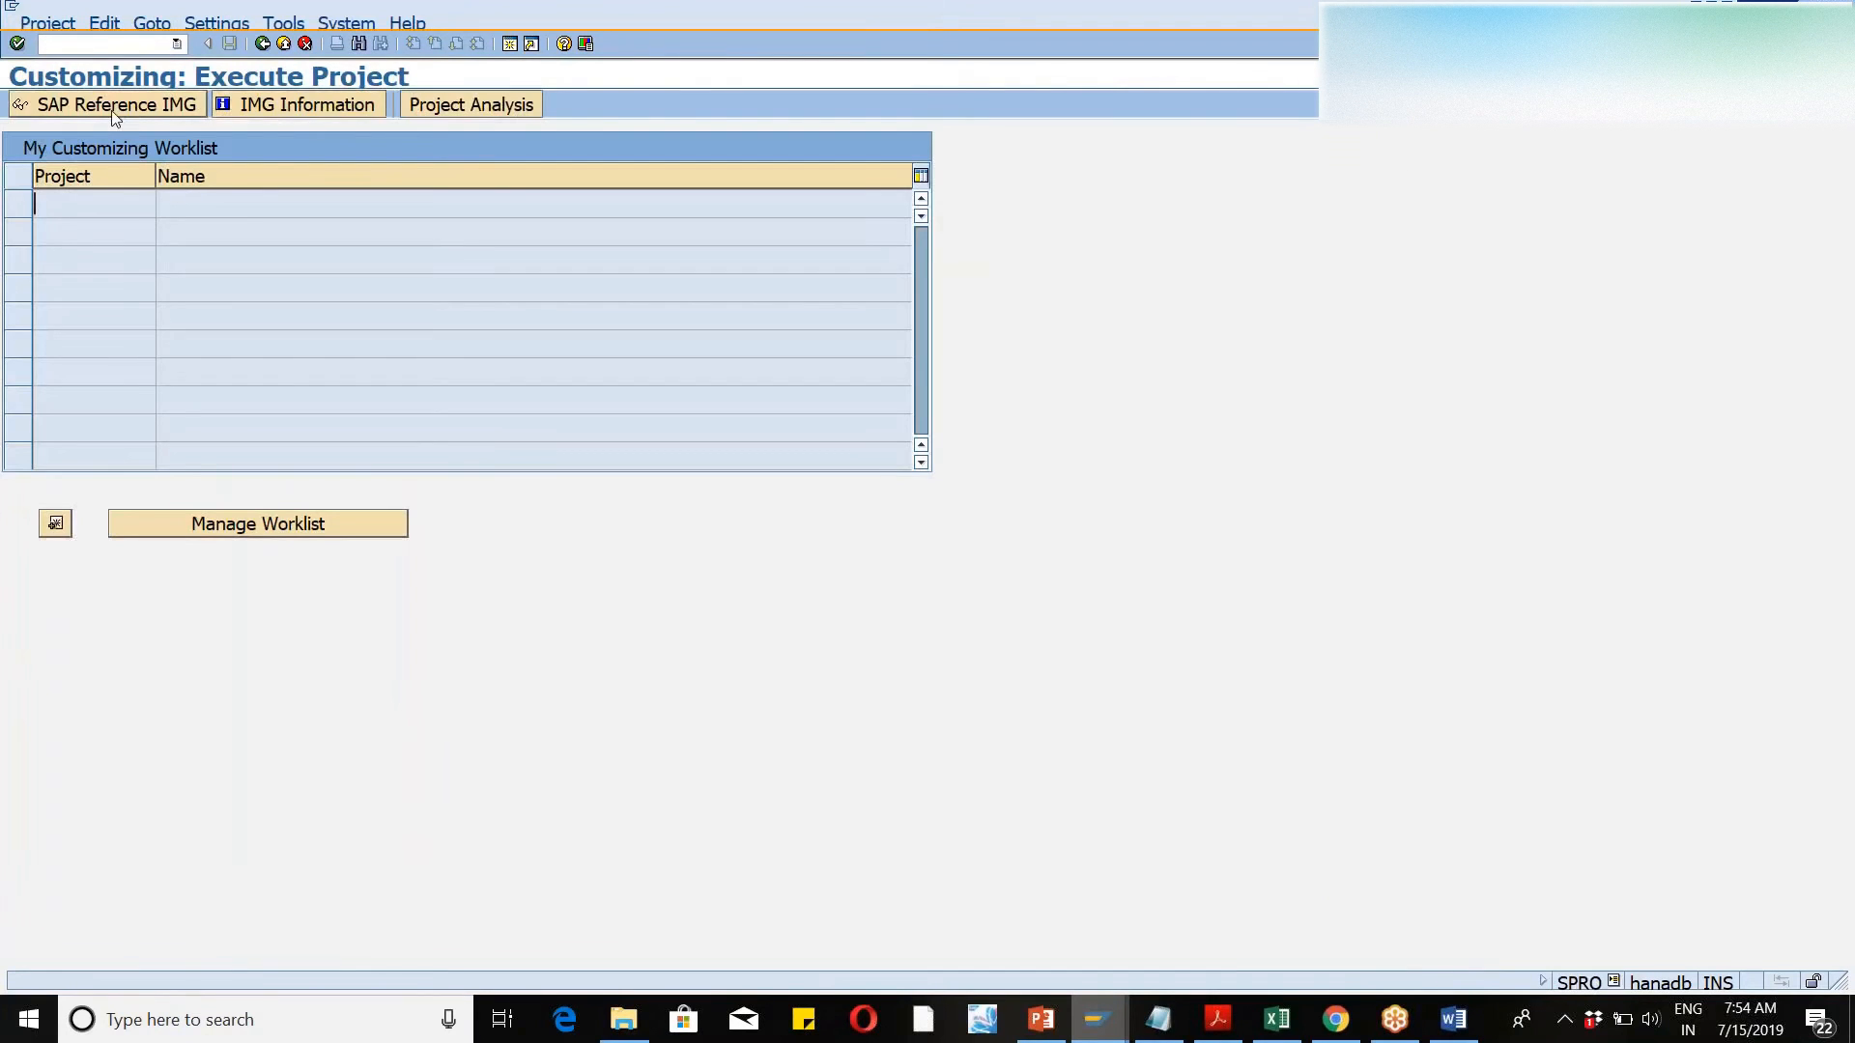
{"action": "left_click", "coordinate": [116, 106]}
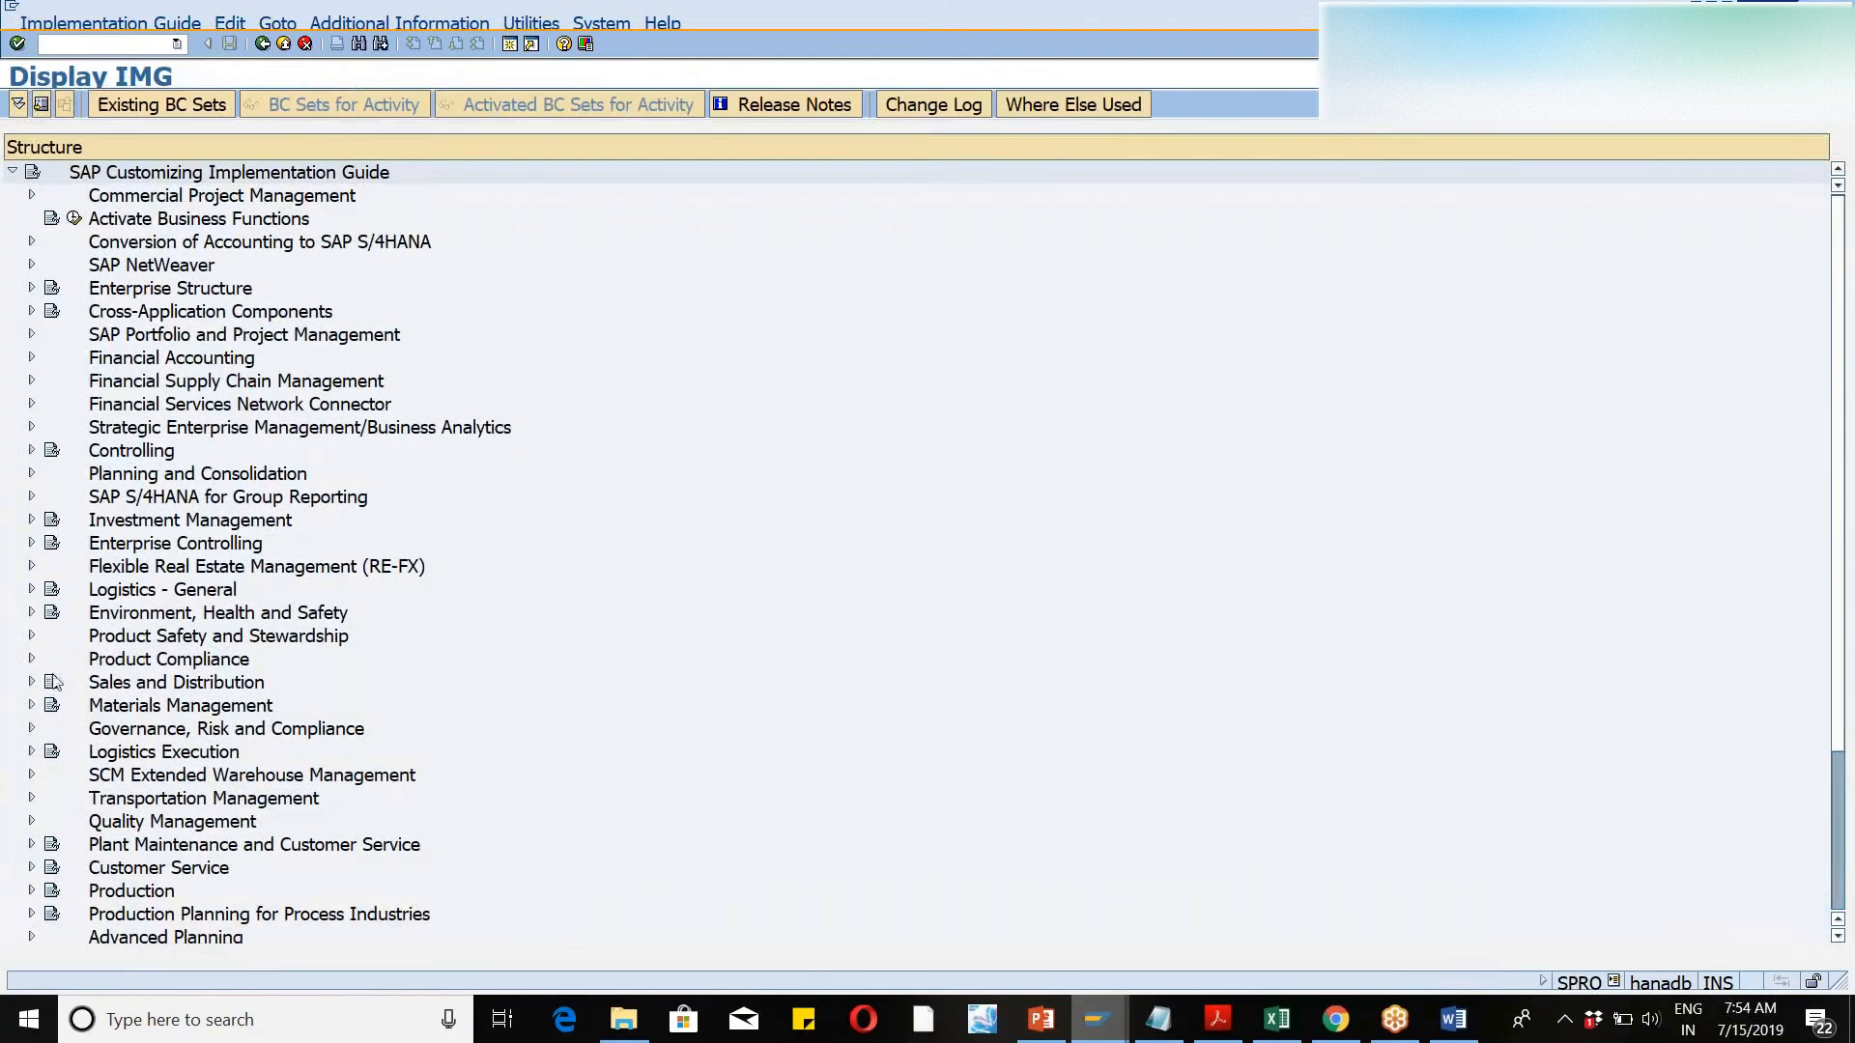
{"action": "left_click", "coordinate": [32, 775]}
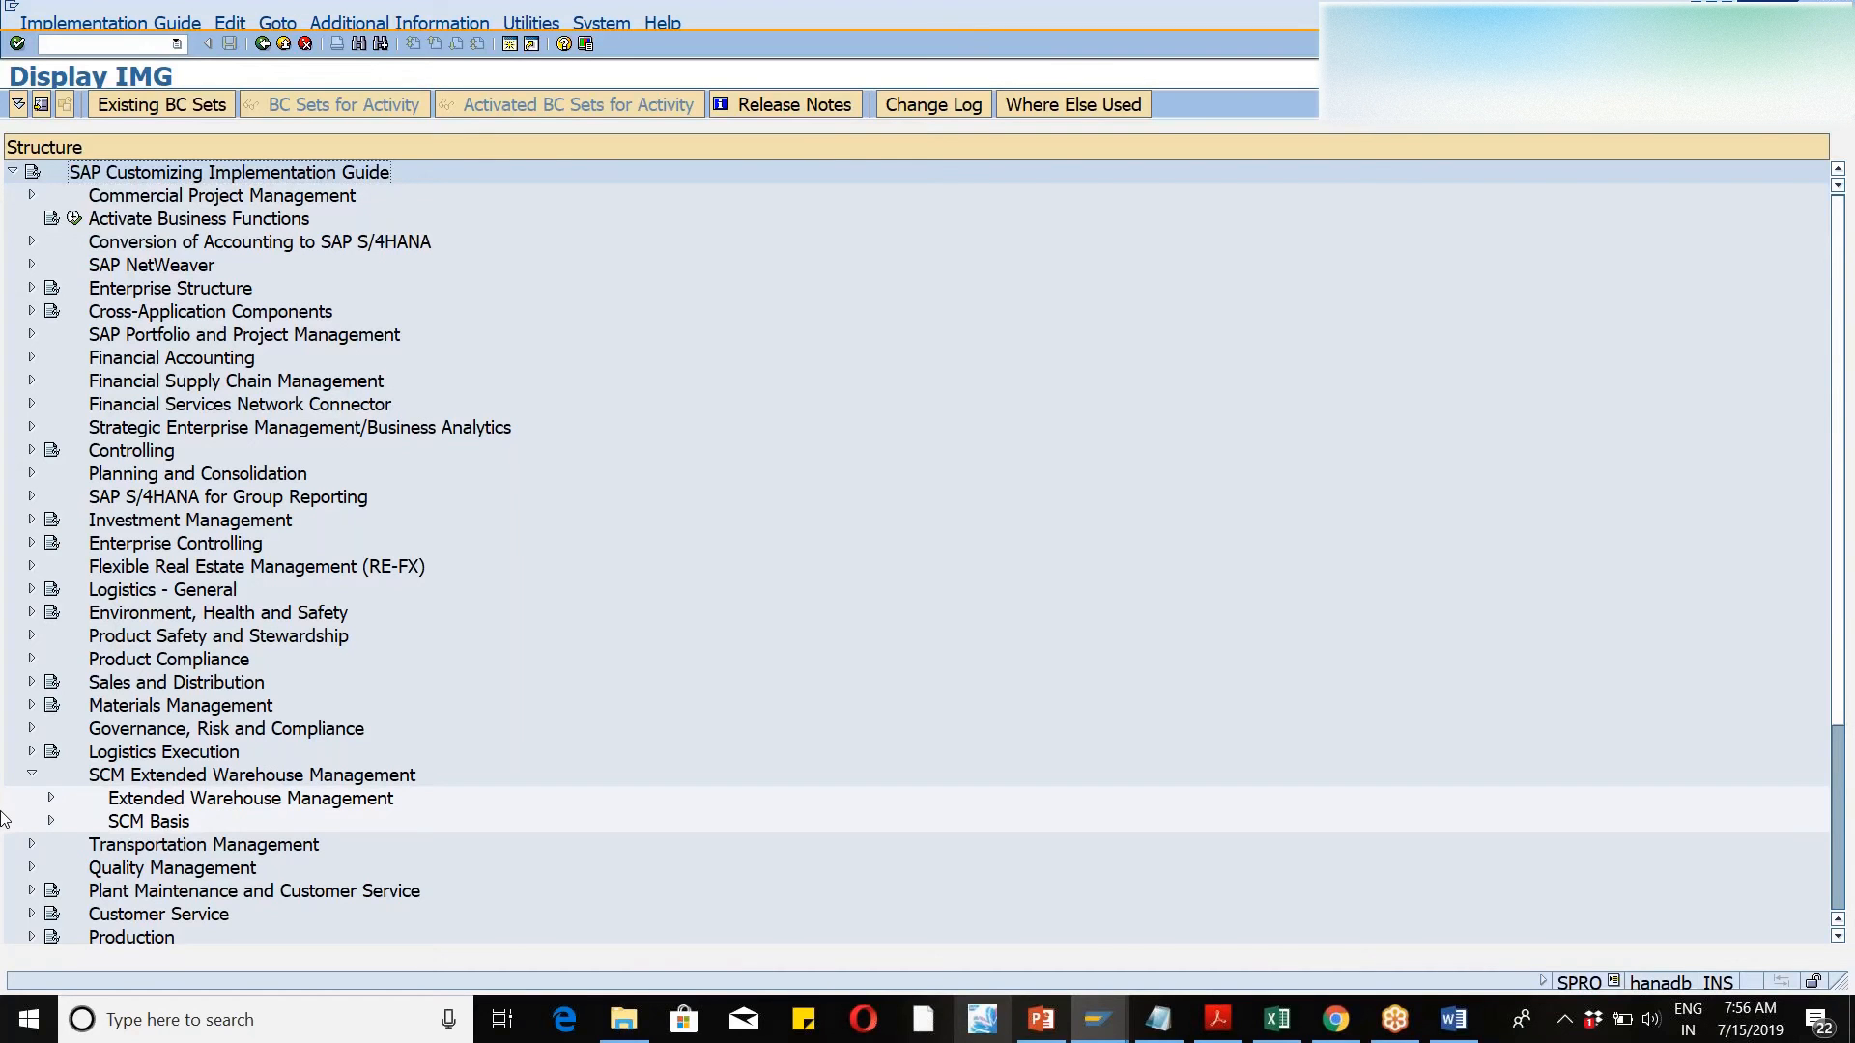
{"action": "left_click", "coordinate": [51, 798]}
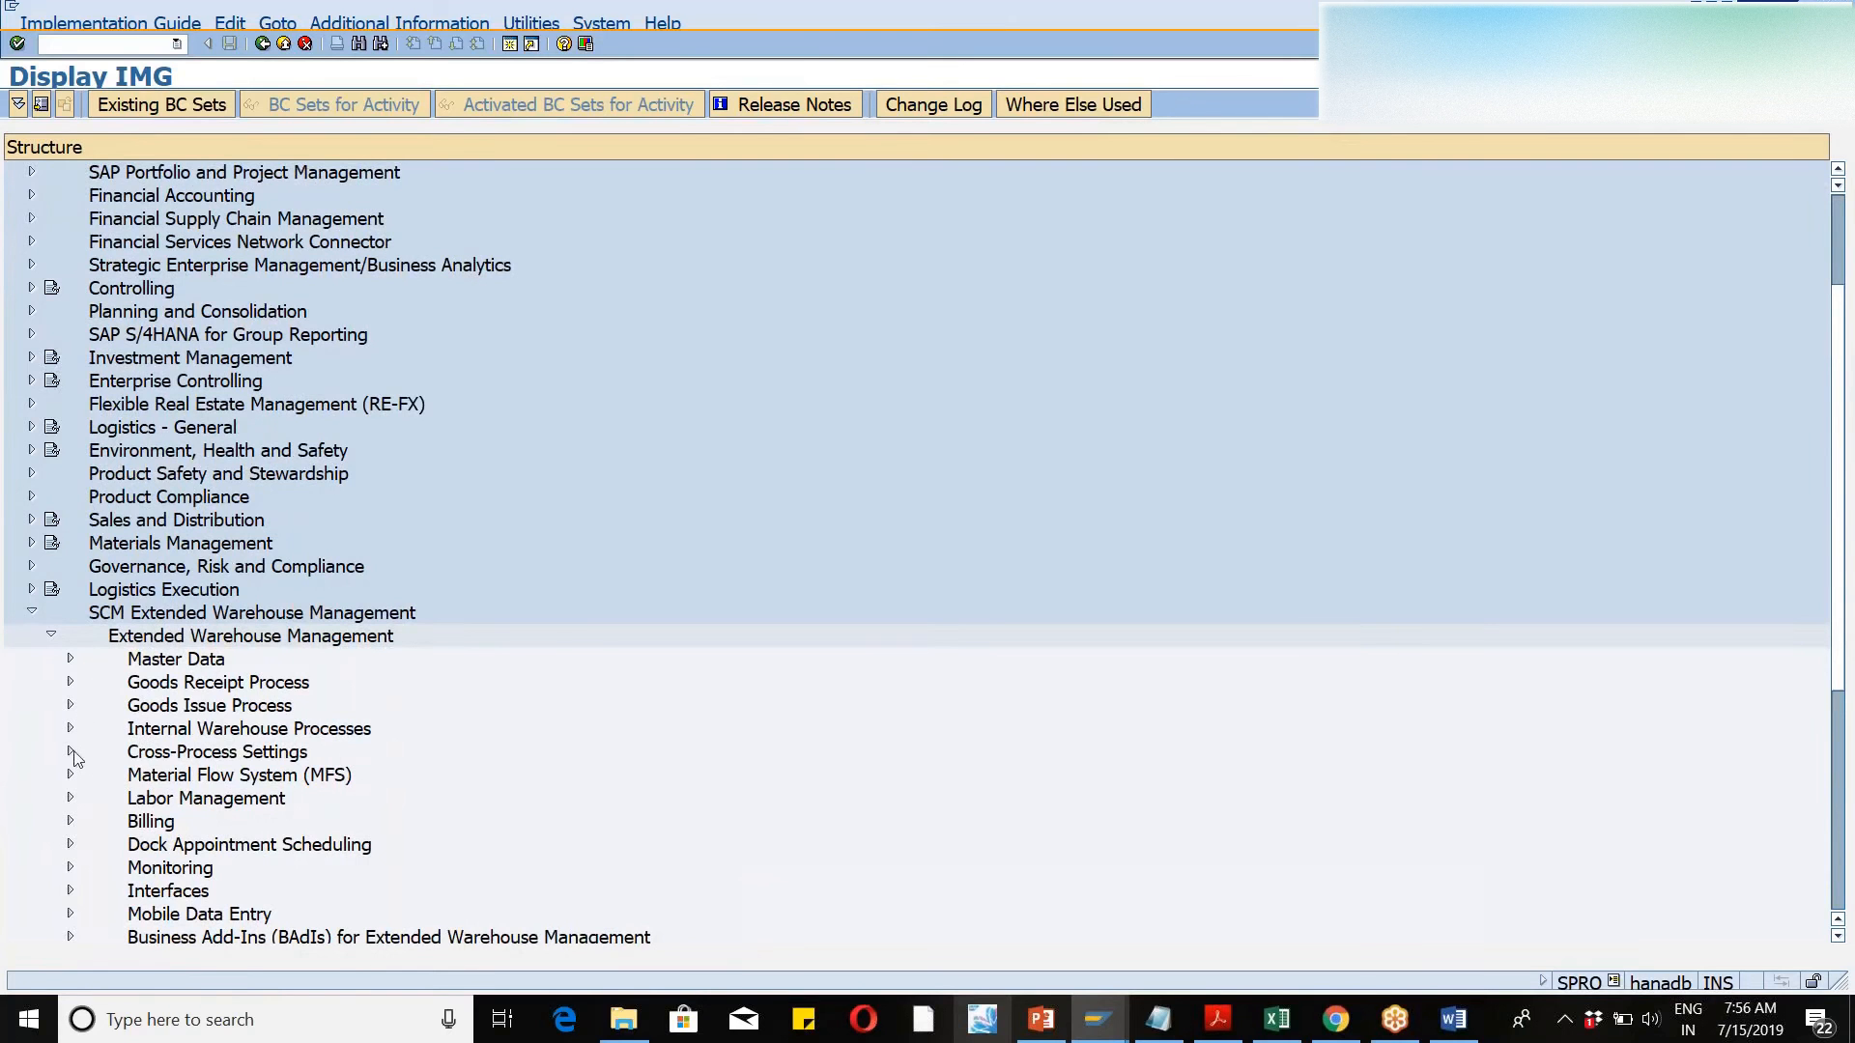
{"action": "left_click", "coordinate": [73, 753]}
{"action": "left_click", "coordinate": [90, 656]}
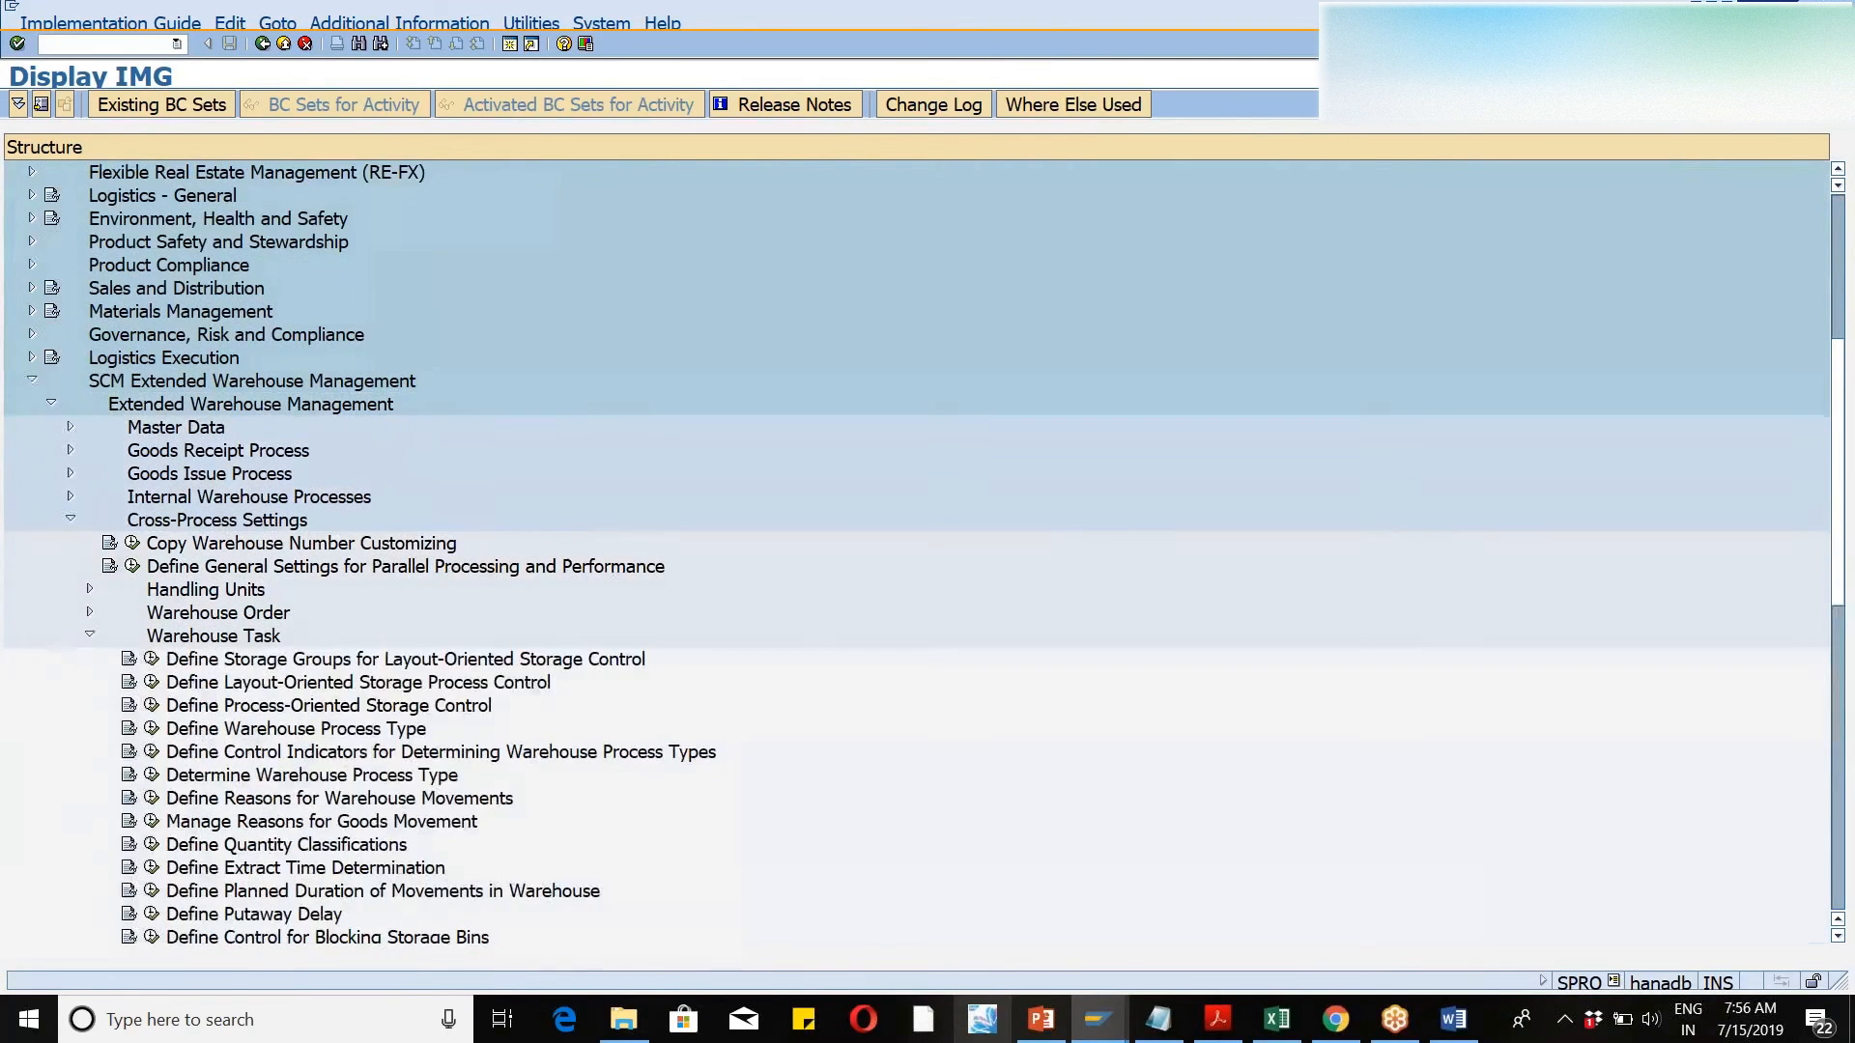
{"action": "left_click", "coordinate": [152, 705]}
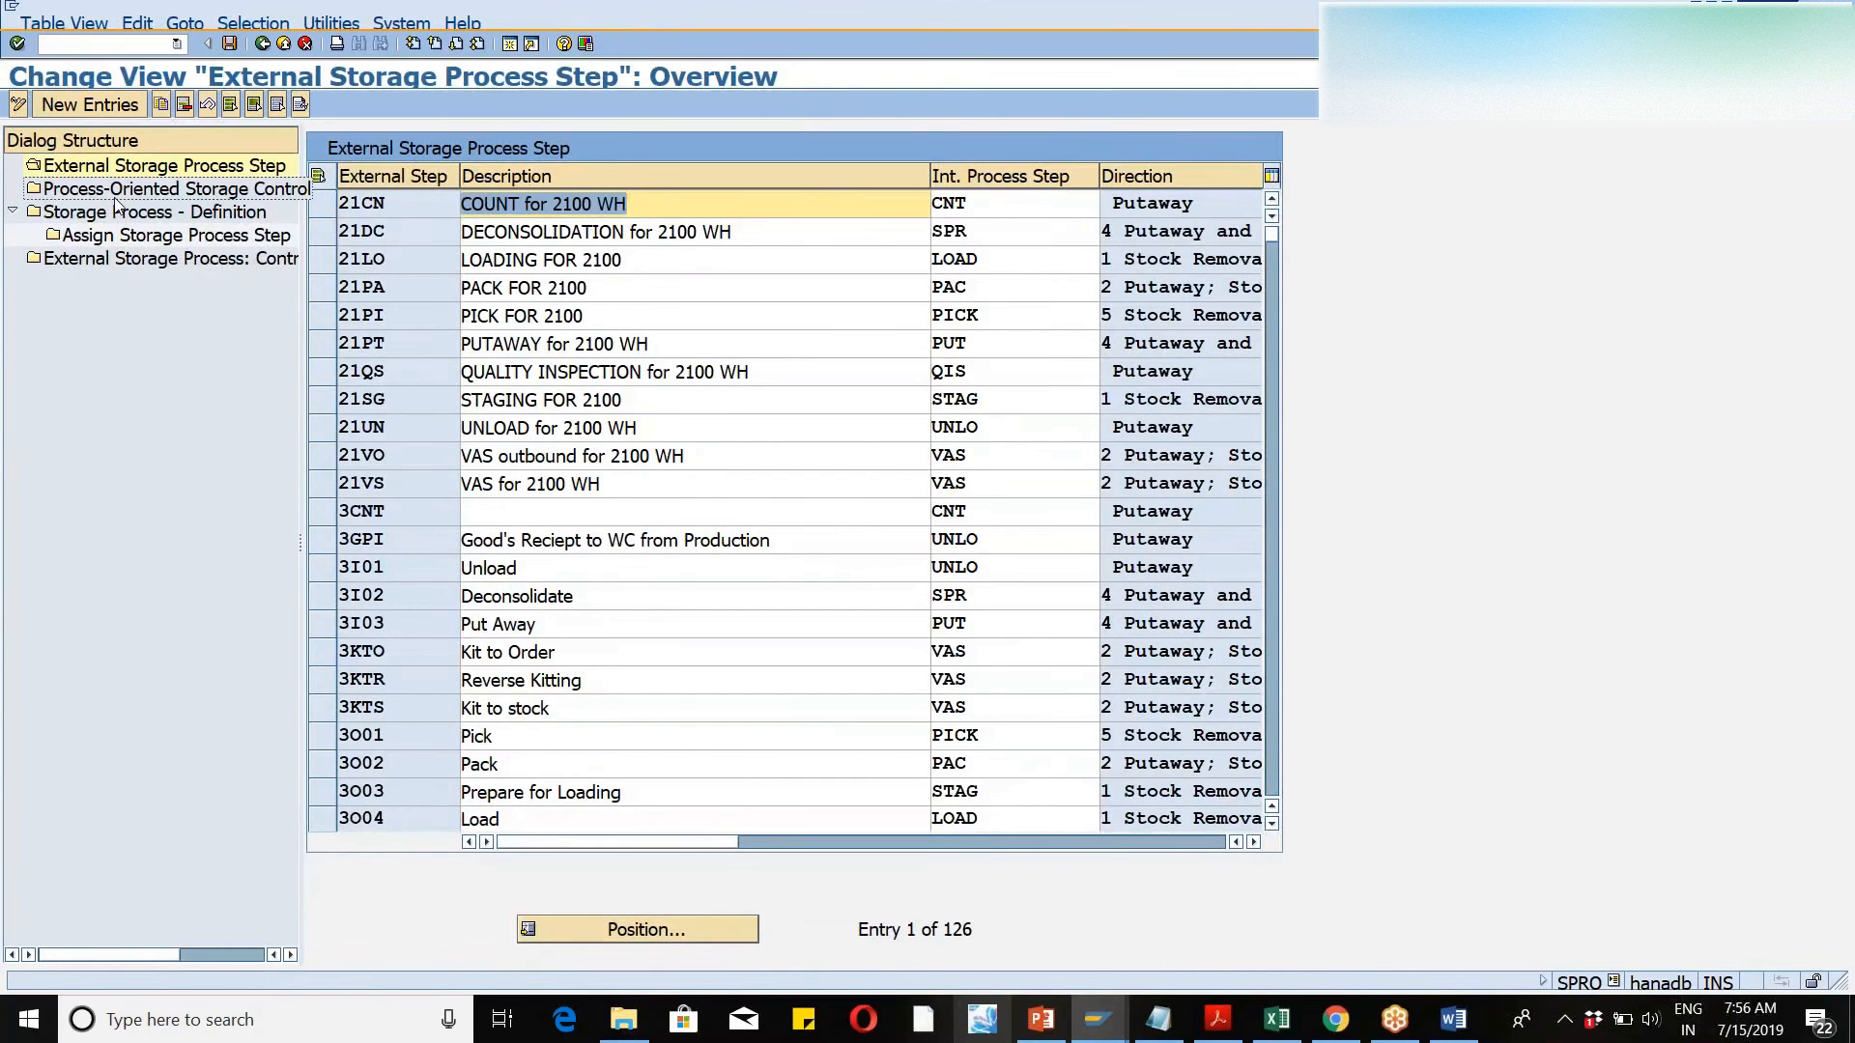
- Go to warehouse wm46 and external step ib02 in the process-oriented storage control table and check its destination bin
{"action": "left_click", "coordinate": [116, 197]}
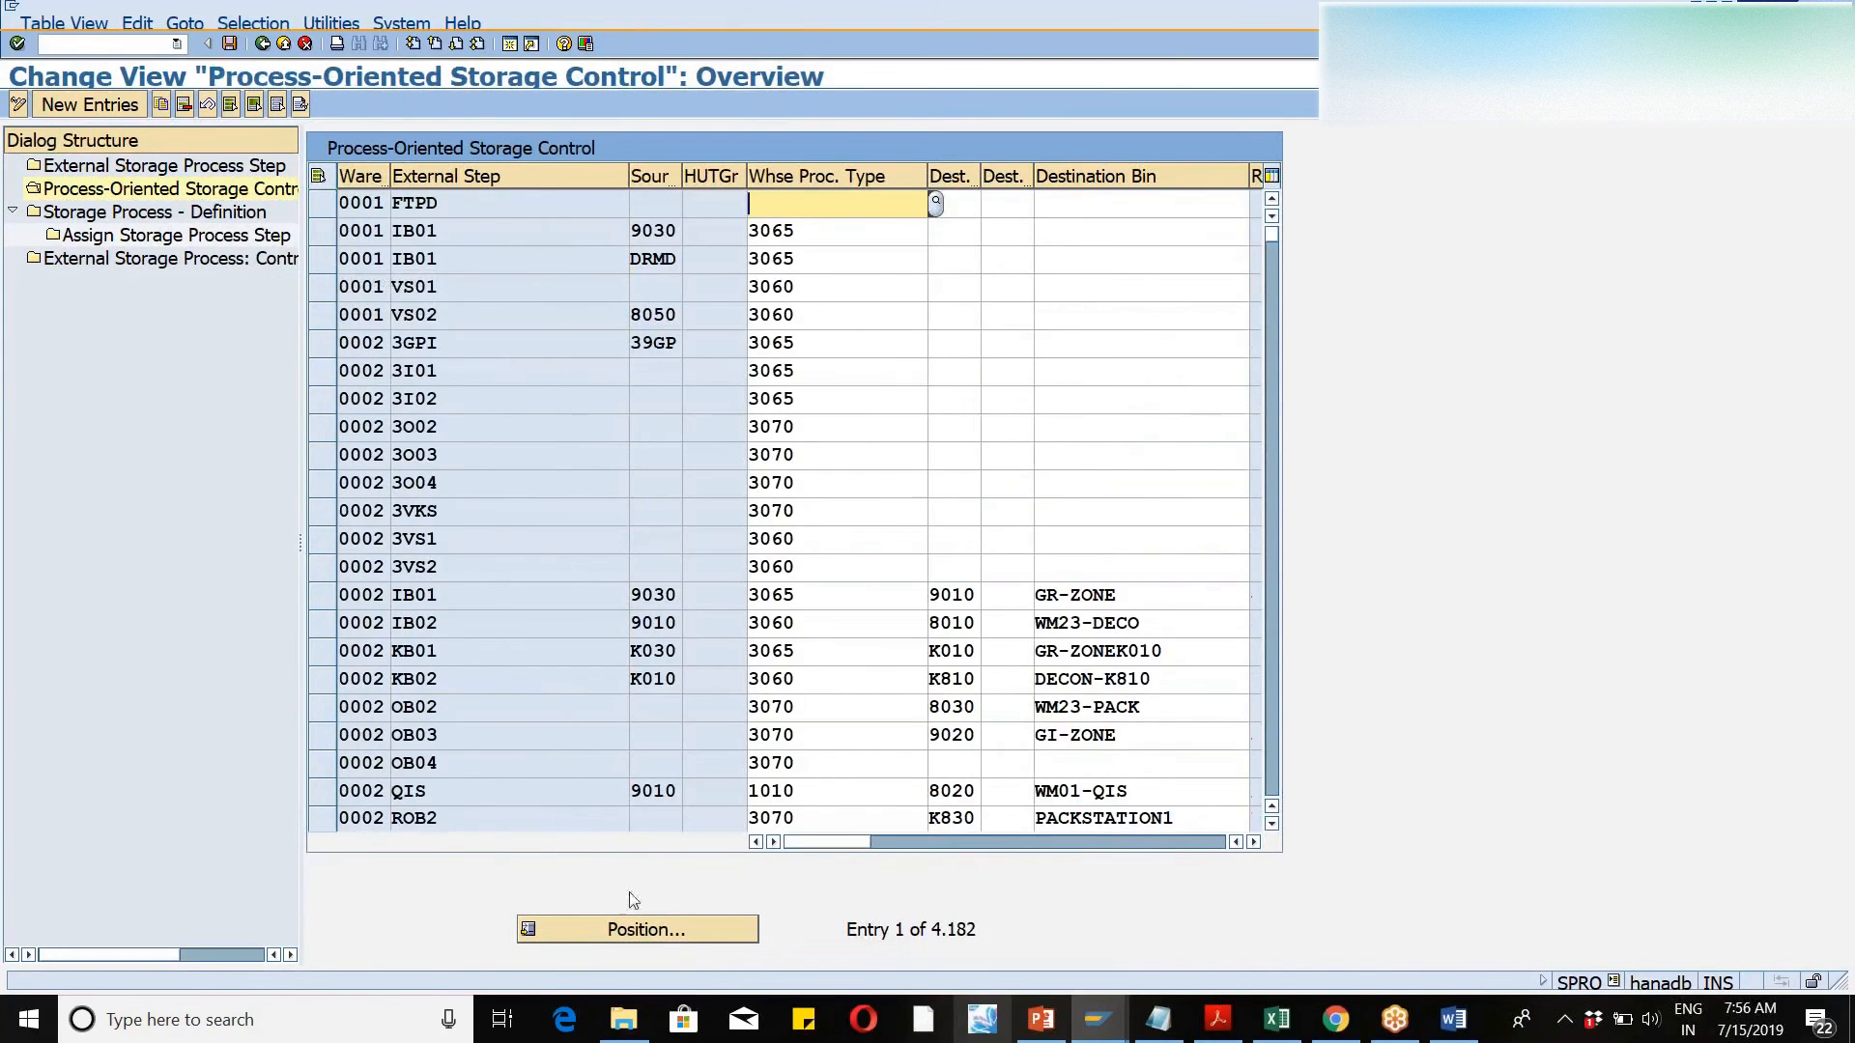
{"action": "left_click", "coordinate": [628, 929]}
{"action": "type", "text": "wm46"}
{"action": "key", "text": "Tab"}
{"action": "type", "text": "ib02"}
{"action": "key", "text": "Return"}
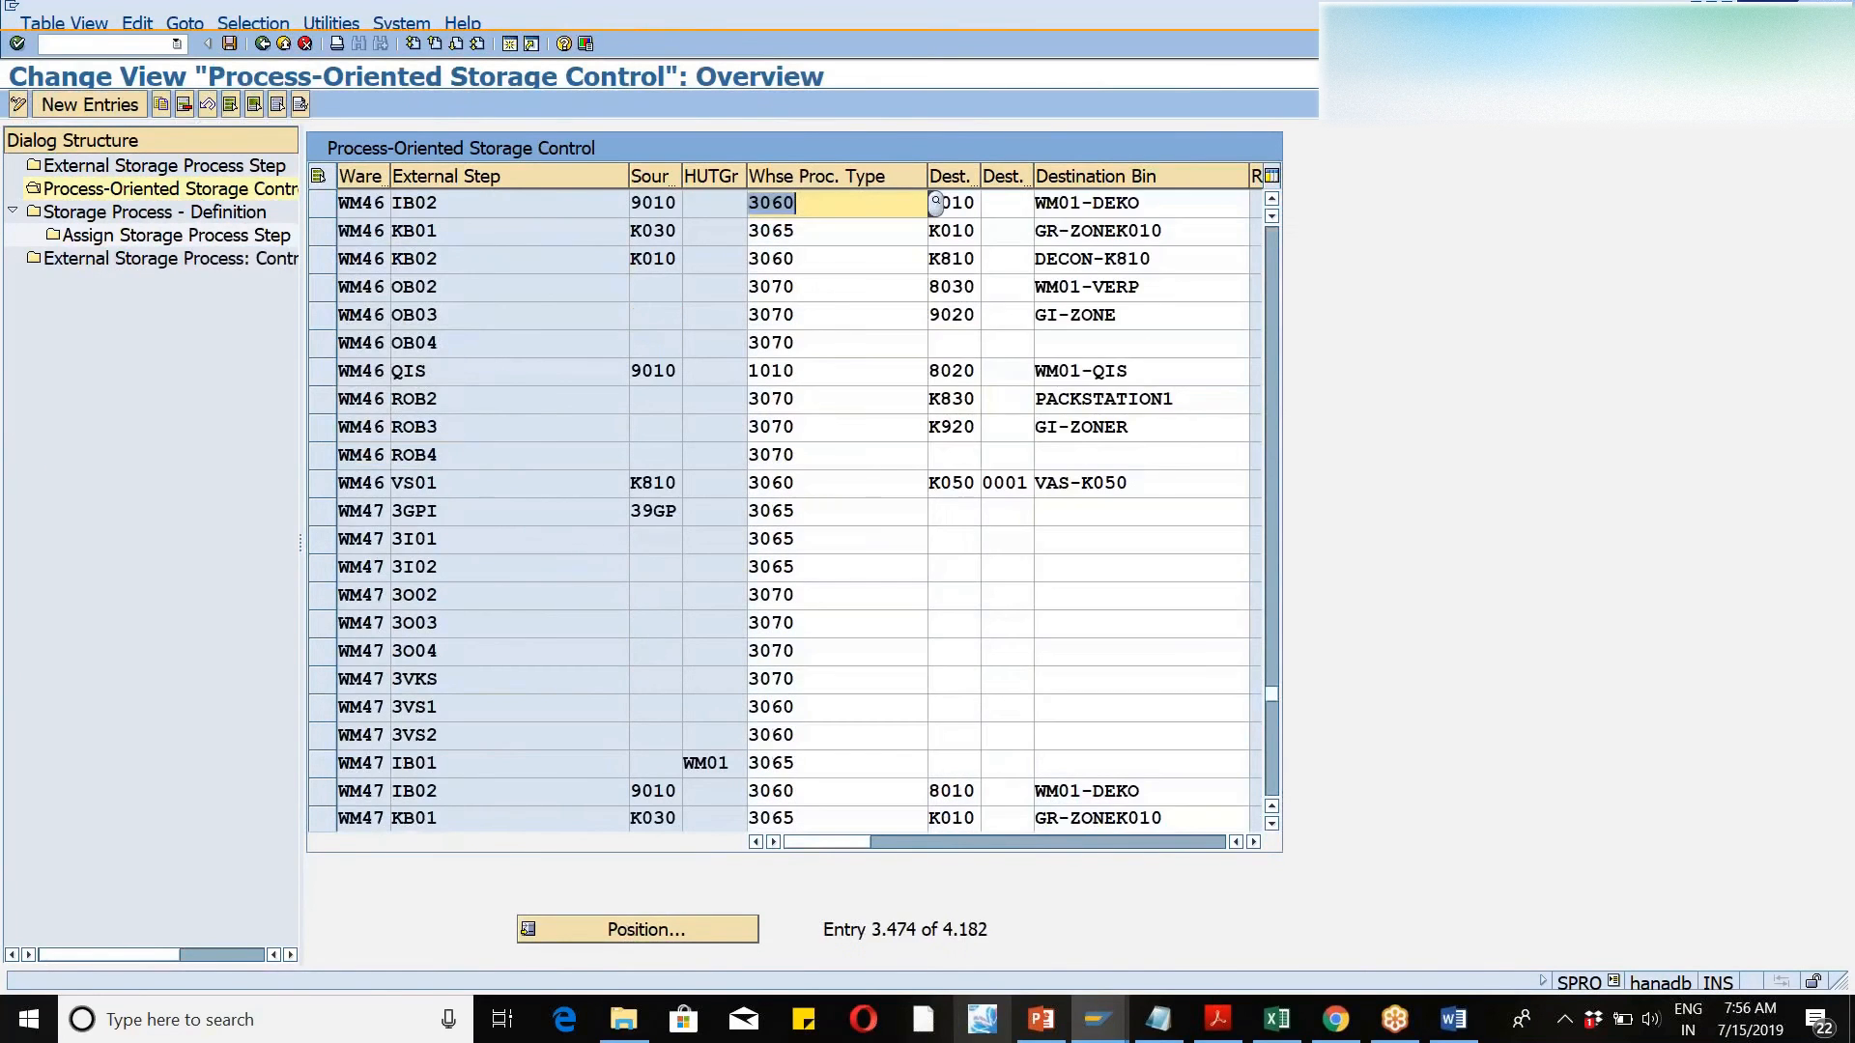
{"action": "left_click", "coordinate": [1148, 205]}
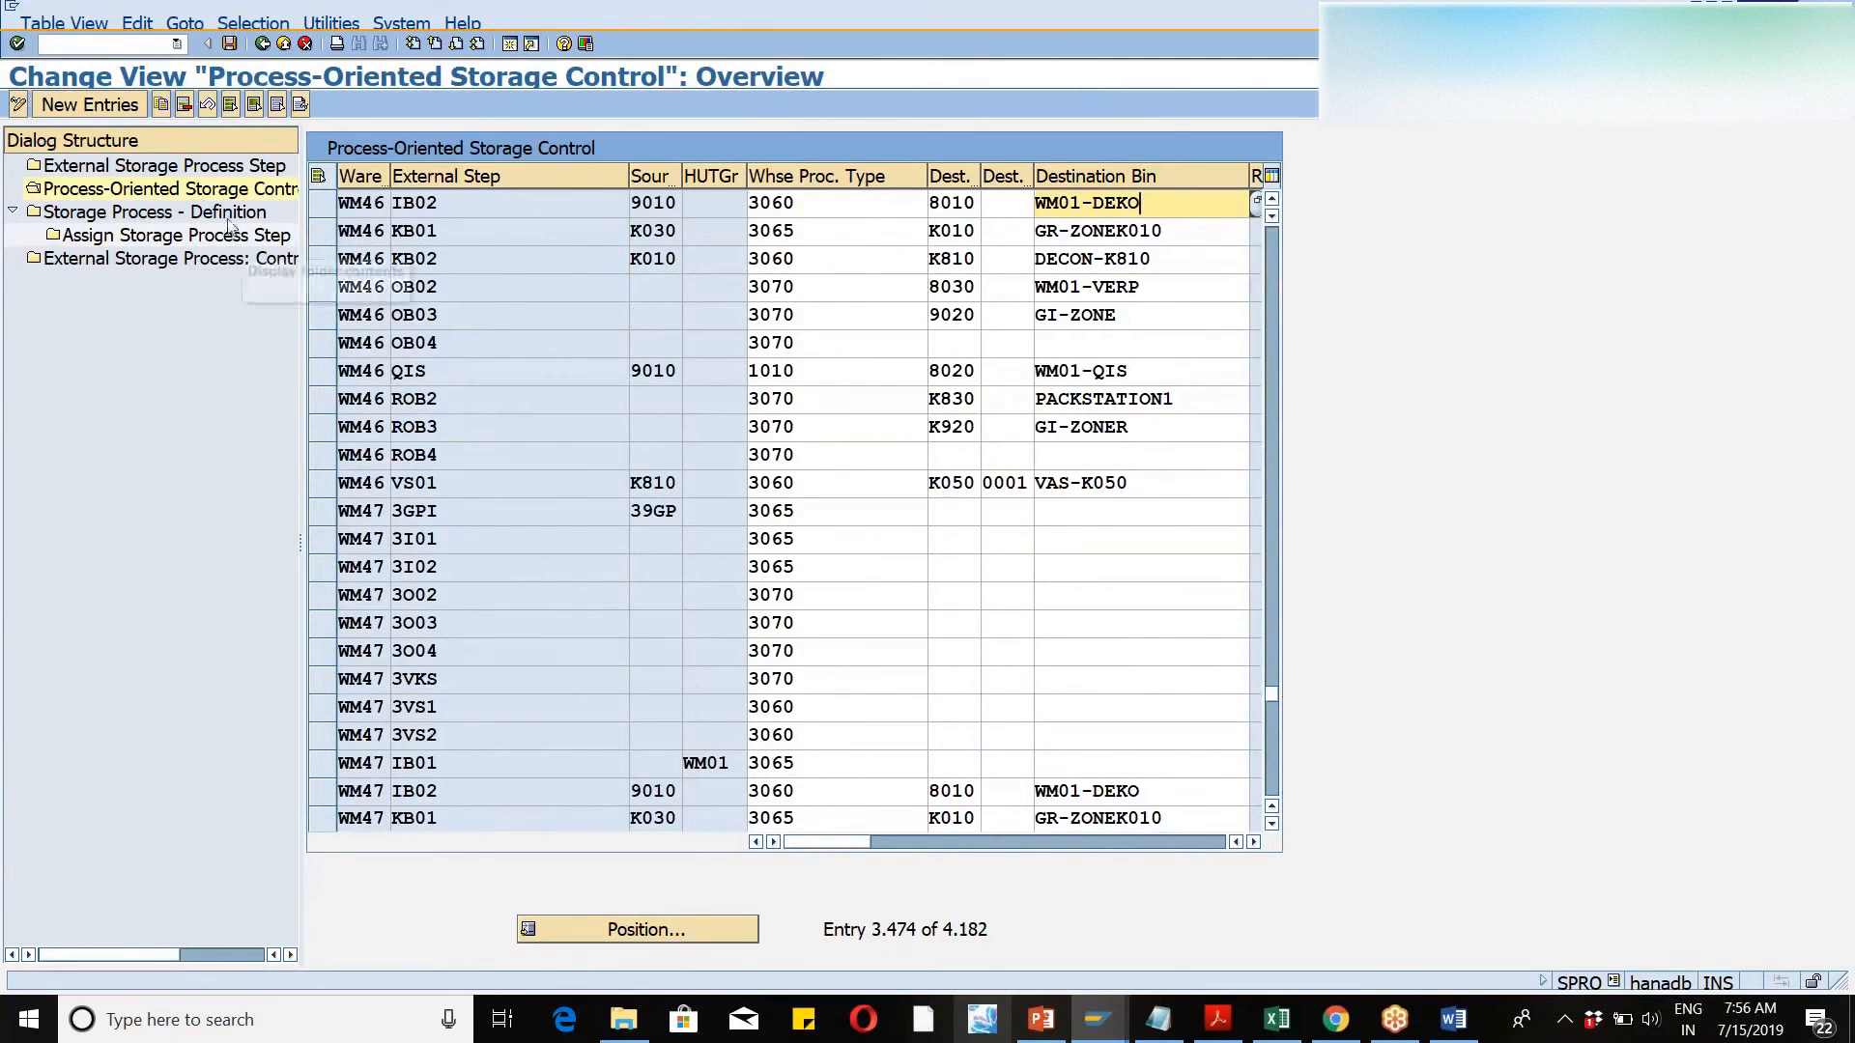
- Select only WM46's IB01 entry with HU type group WM01 and start copying it
{"action": "left_click", "coordinate": [319, 209]}
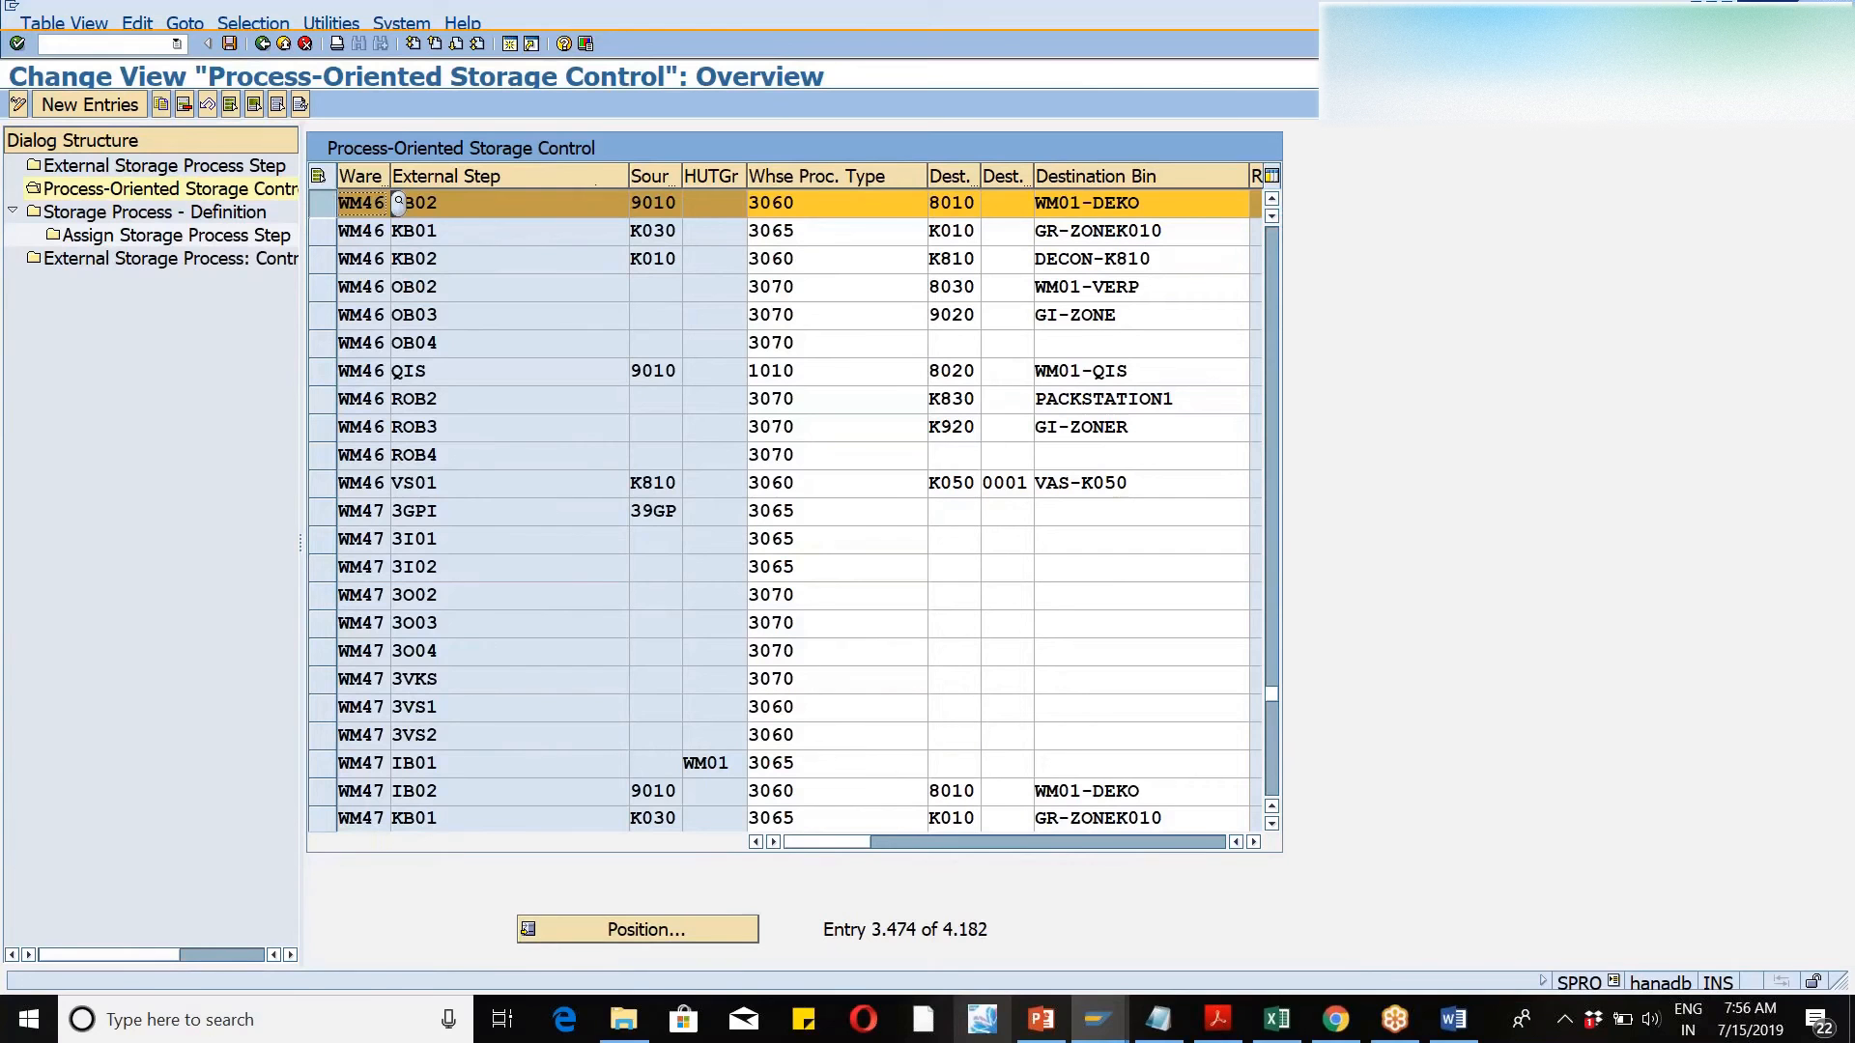
{"action": "left_click", "coordinate": [1270, 199]}
{"action": "left_click", "coordinate": [1271, 199]}
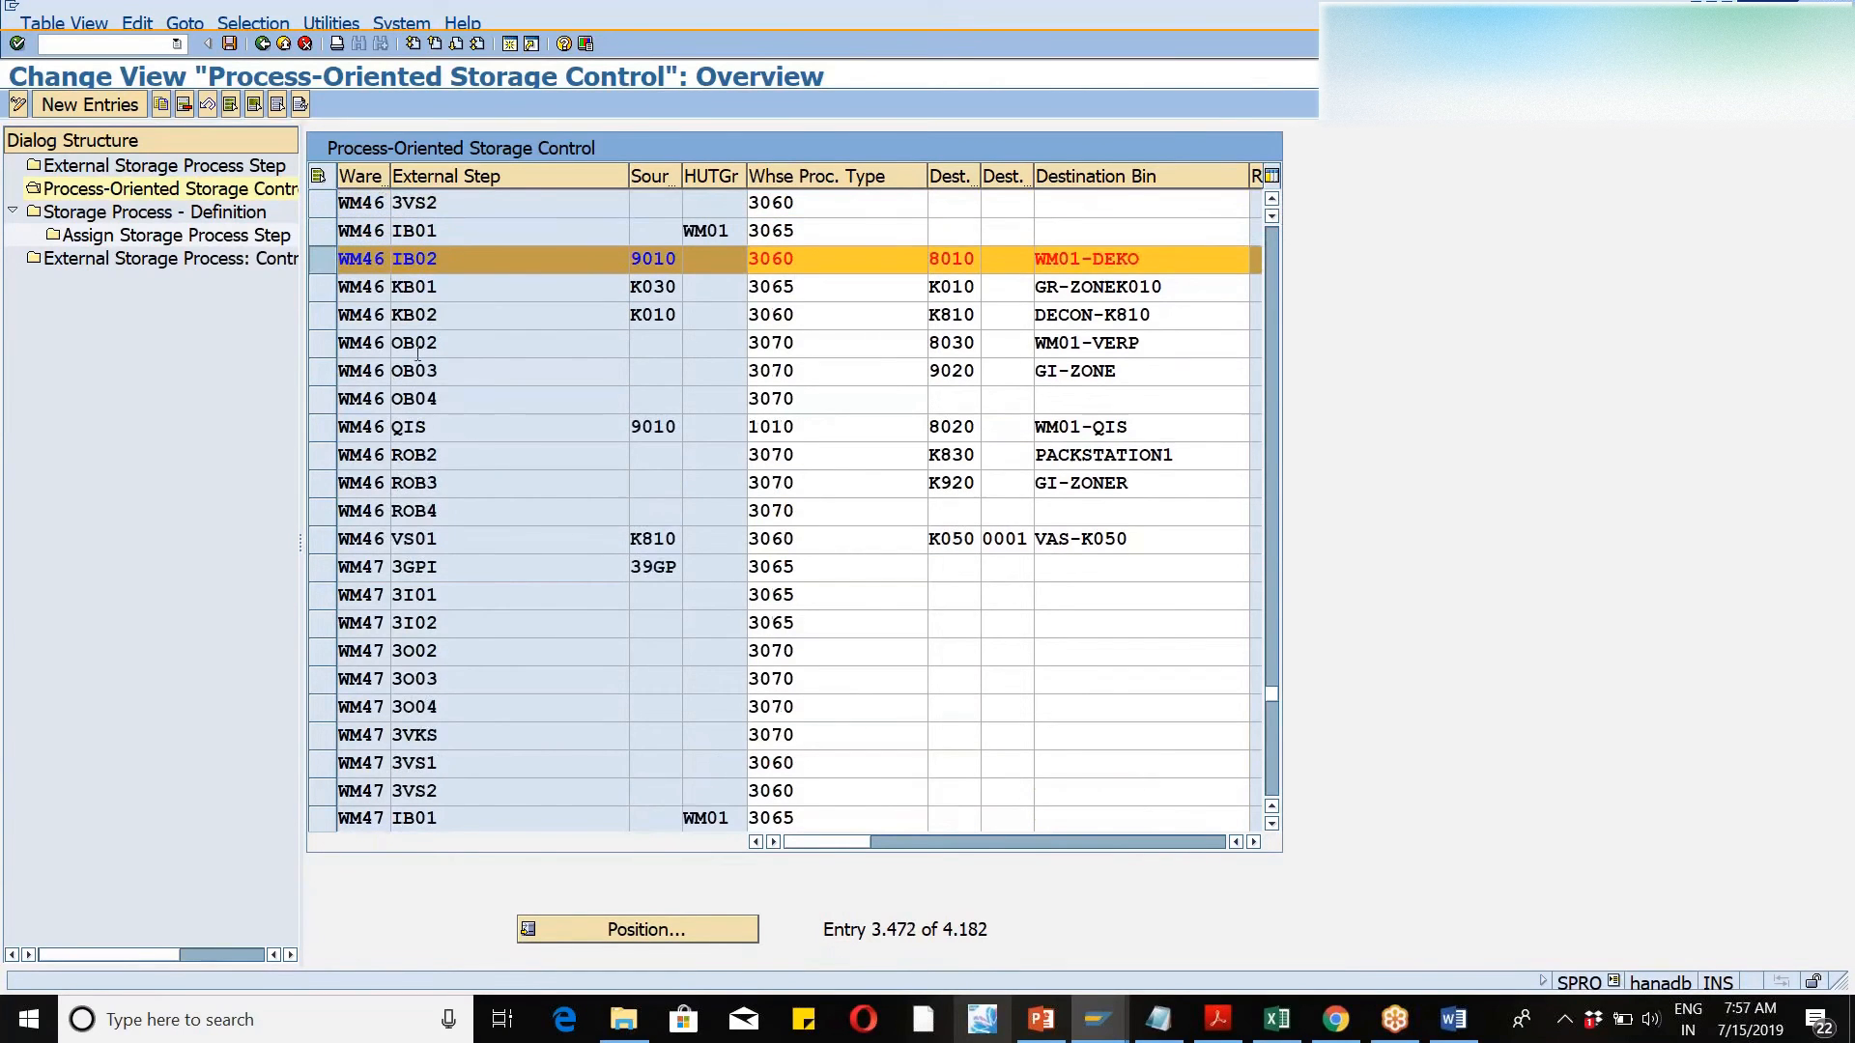
{"action": "left_click", "coordinate": [1270, 199]}
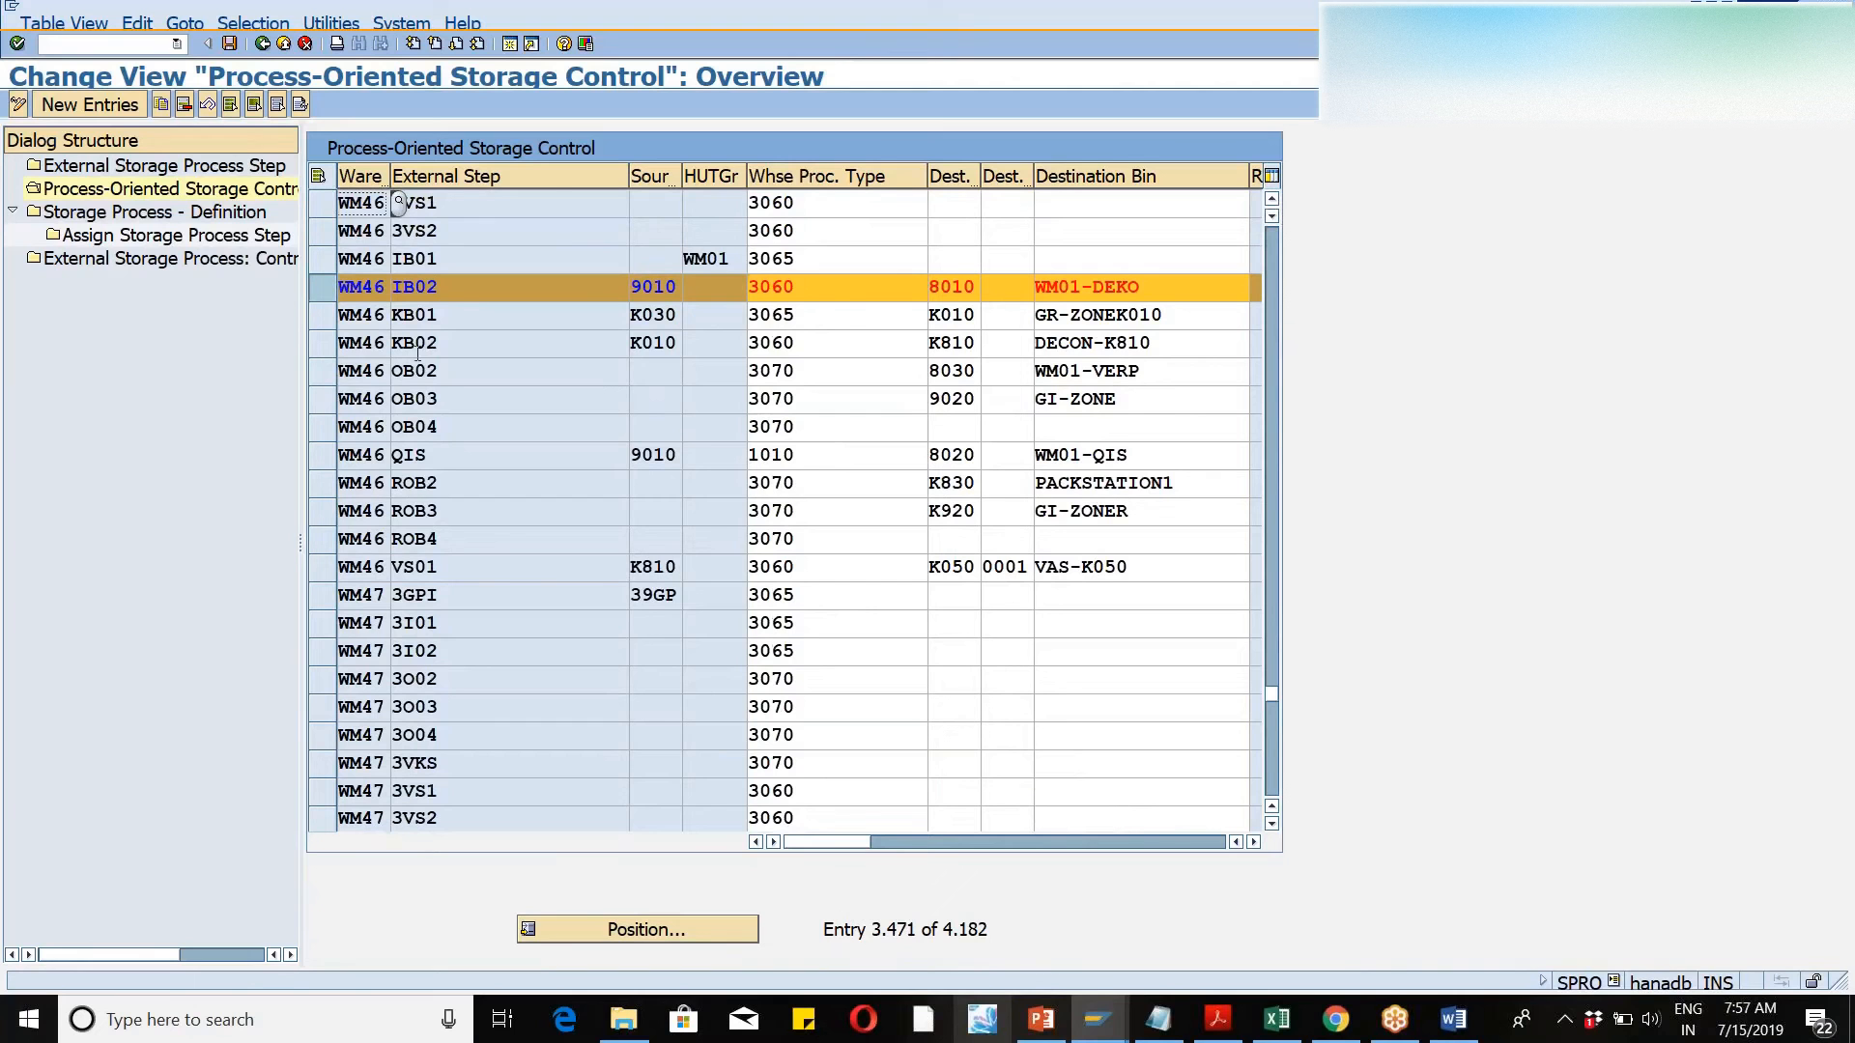
{"action": "left_click", "coordinate": [327, 258]}
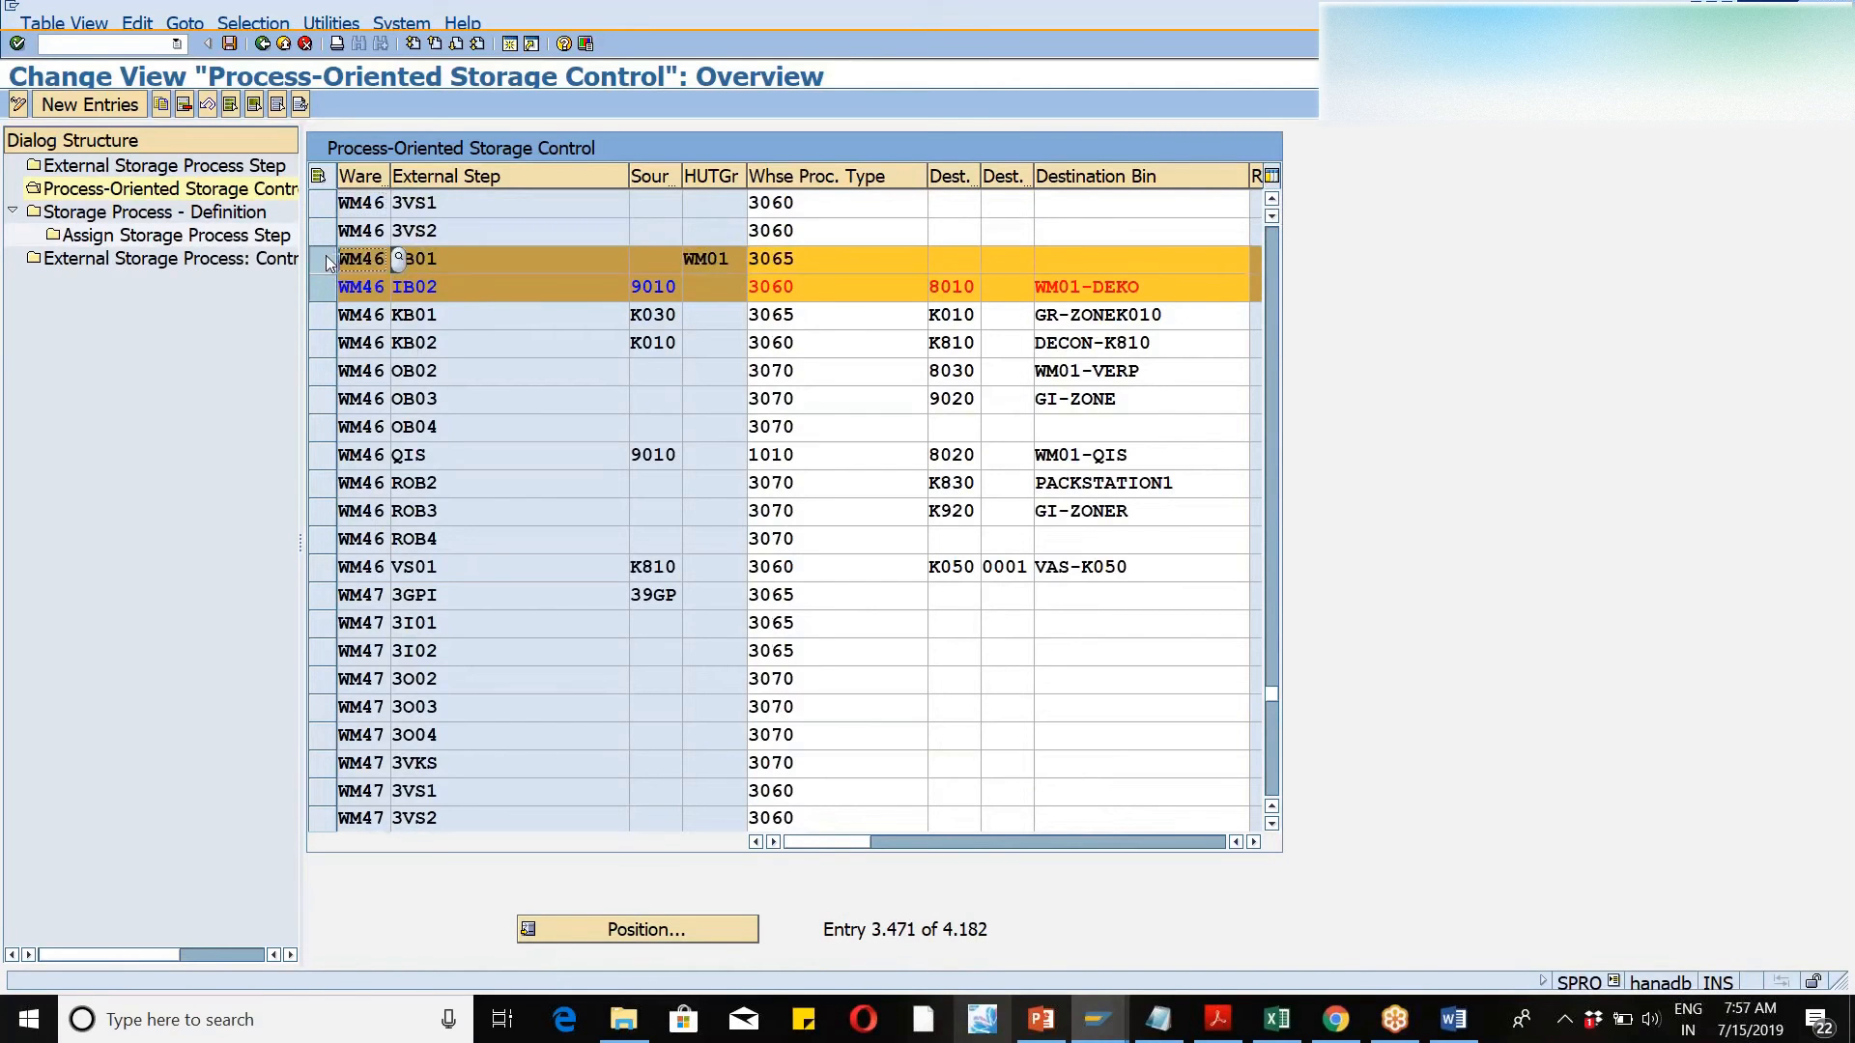
{"action": "left_click", "coordinate": [326, 258]}
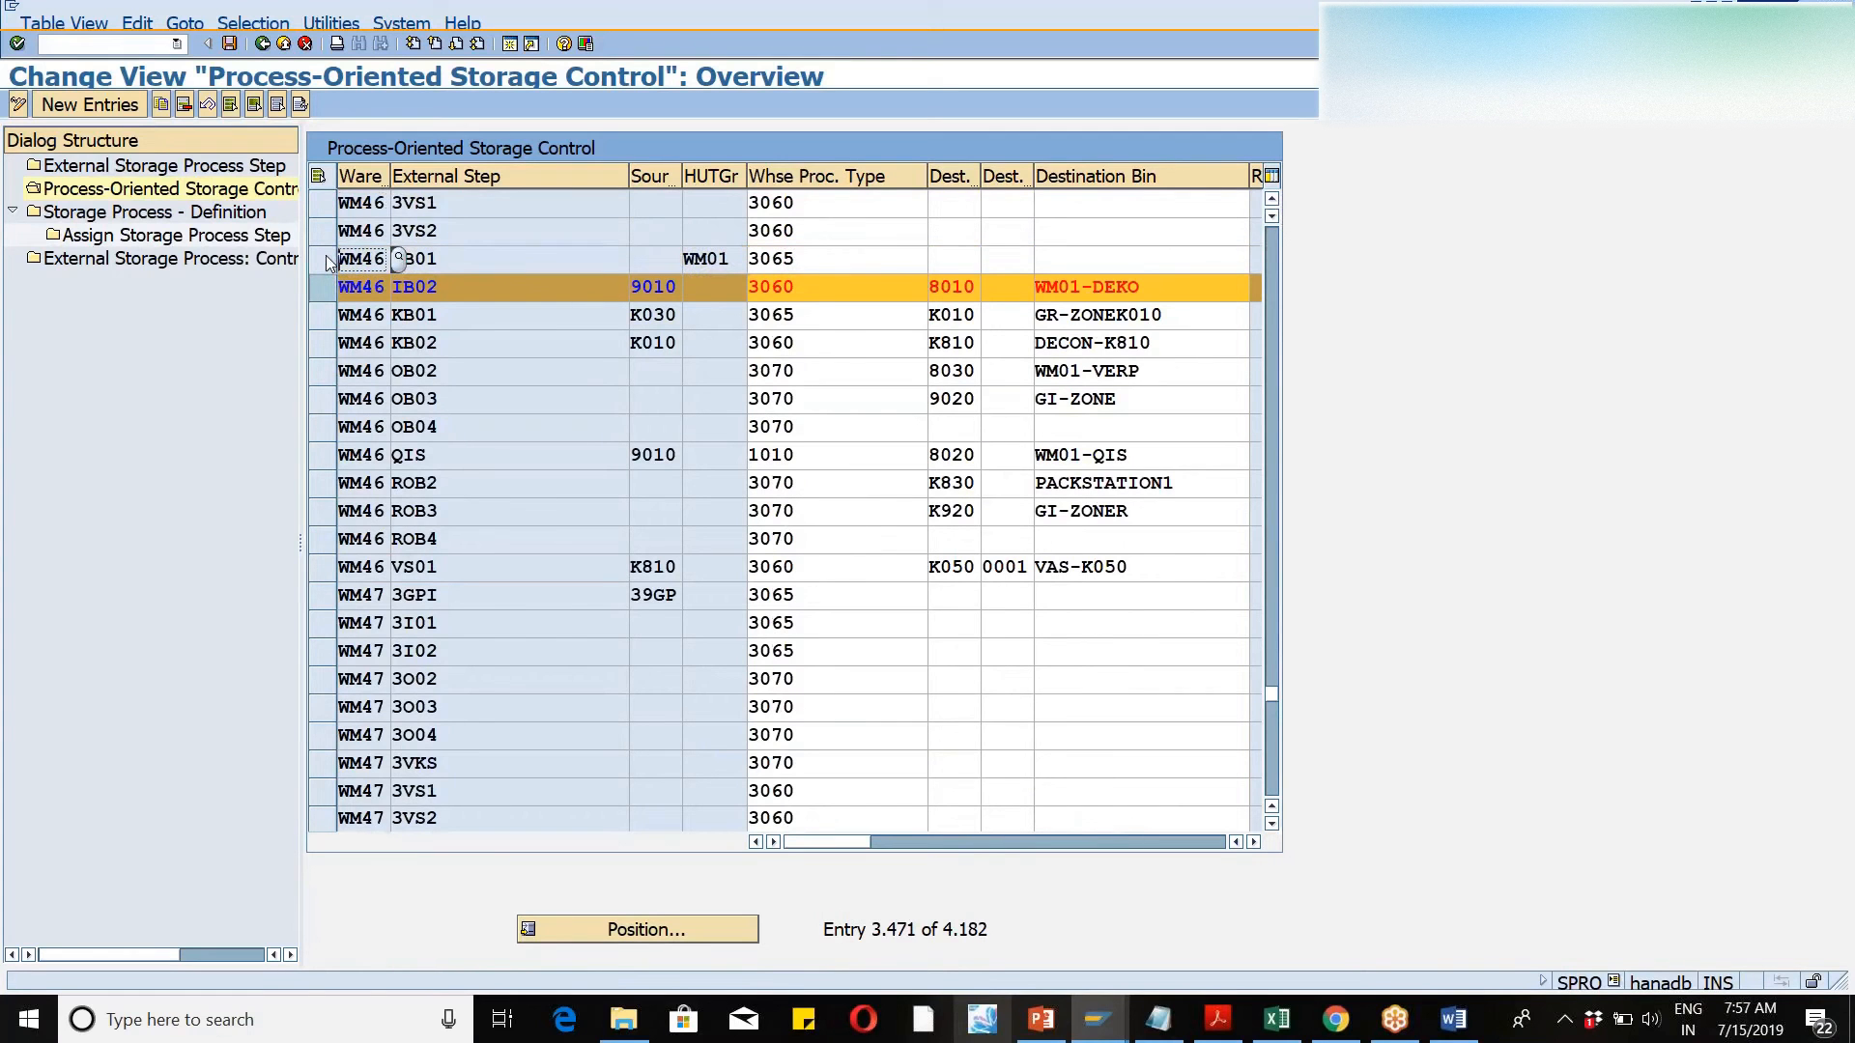
{"action": "left_click", "coordinate": [329, 259]}
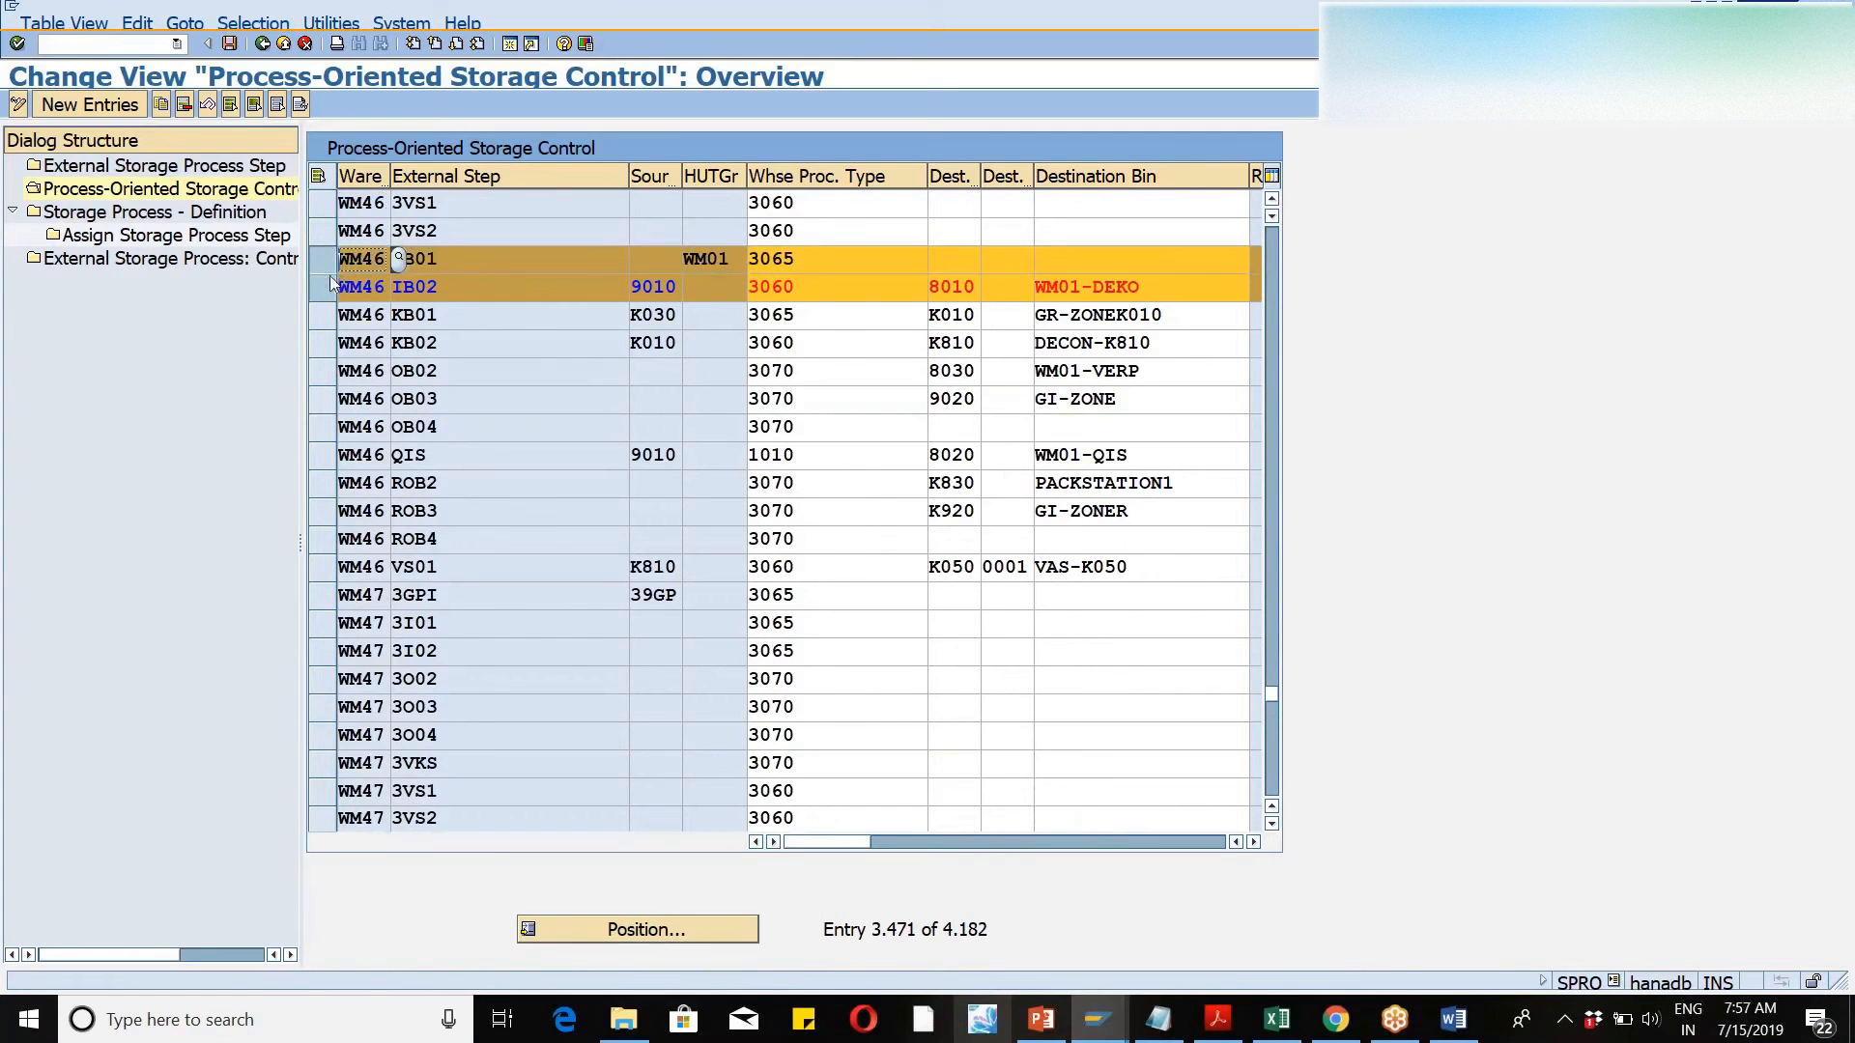
{"action": "left_click", "coordinate": [327, 287]}
{"action": "left_click", "coordinate": [323, 262]}
{"action": "left_click", "coordinate": [323, 261]}
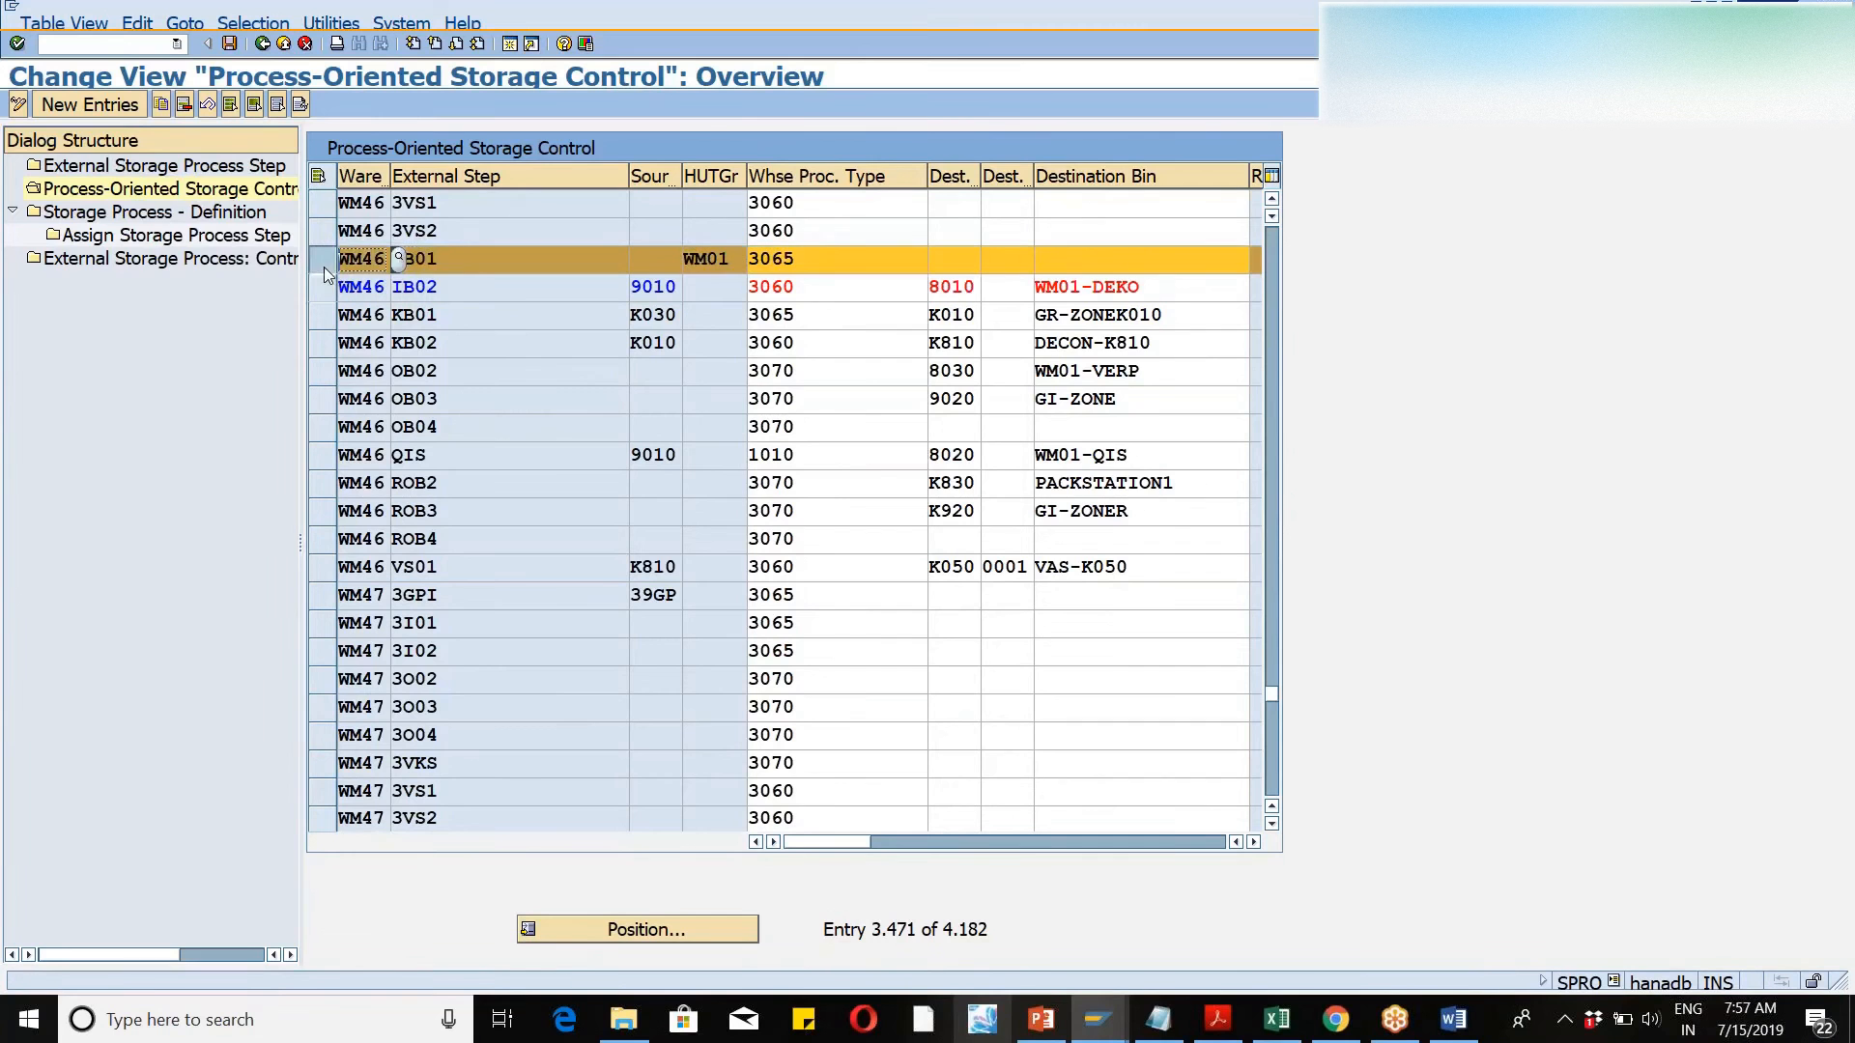
{"action": "left_click", "coordinate": [160, 104]}
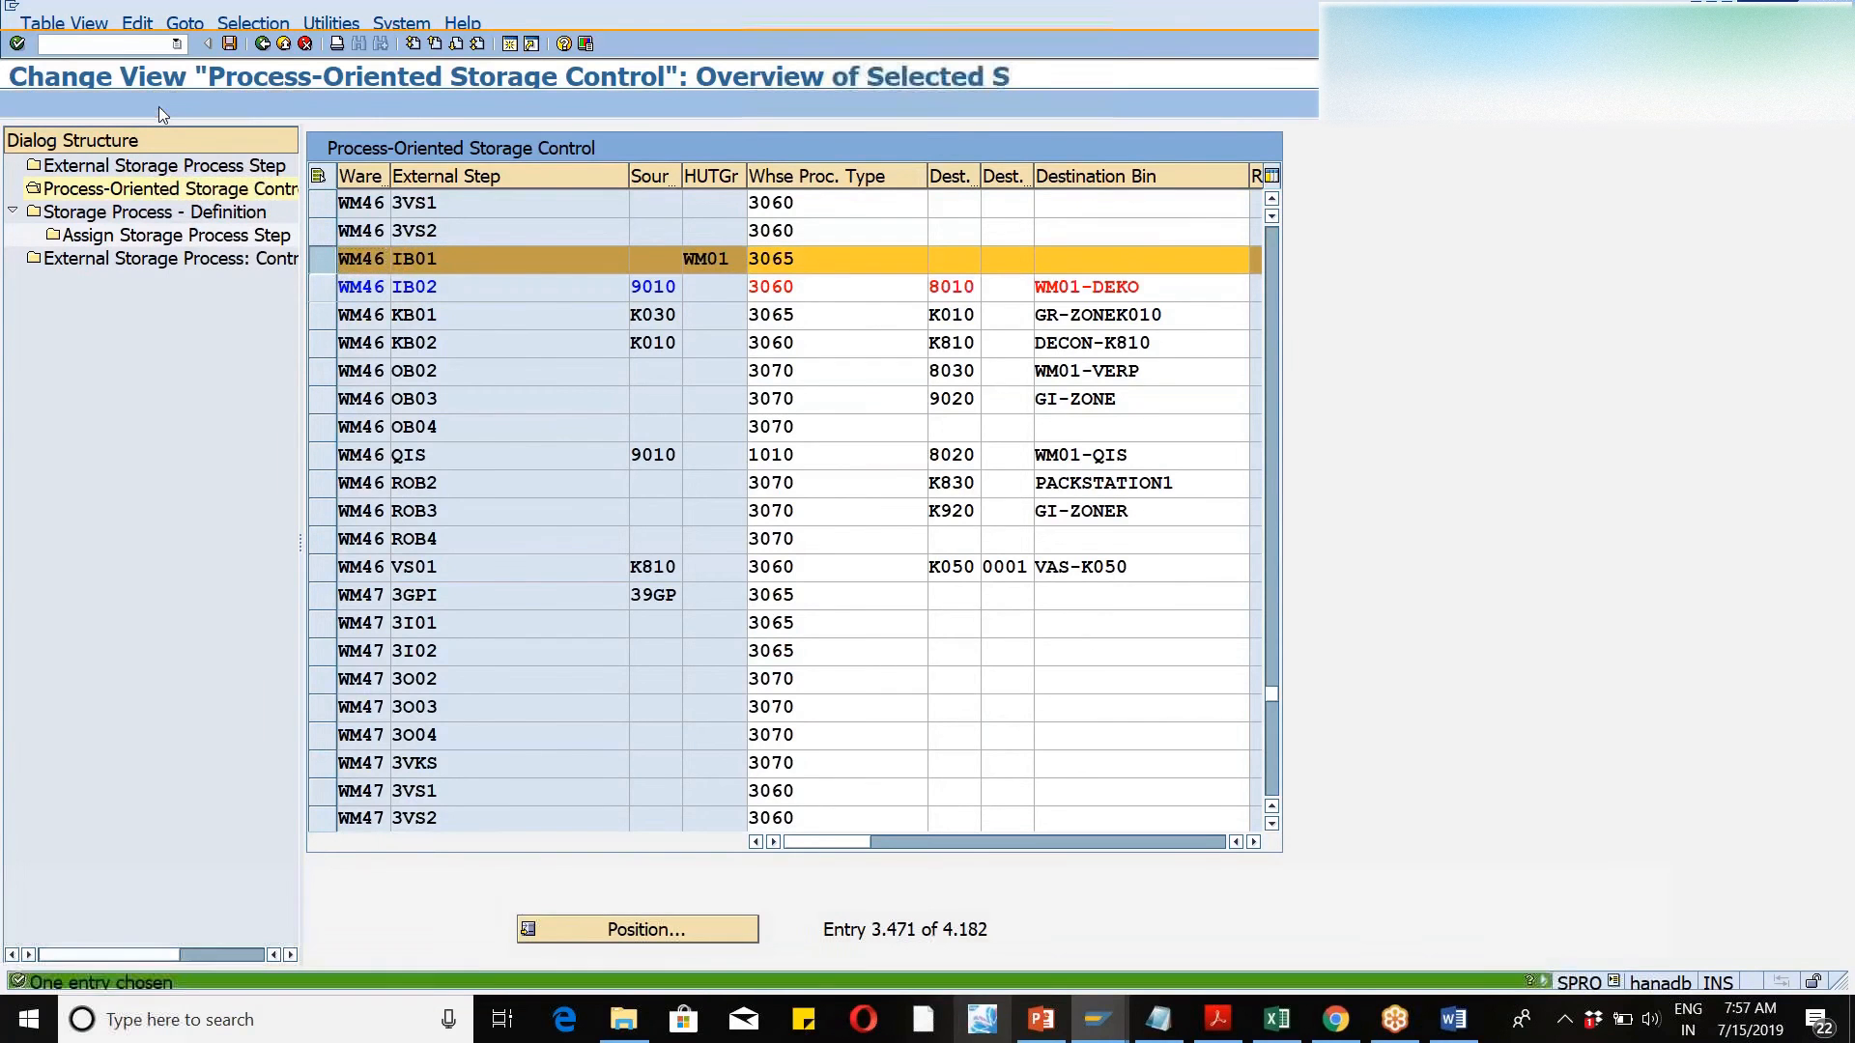
- Set the copied IB01 entry's source storage type to 9030 and clear its HU type group
{"action": "key", "text": "Tab"}
{"action": "key", "text": "Tab"}
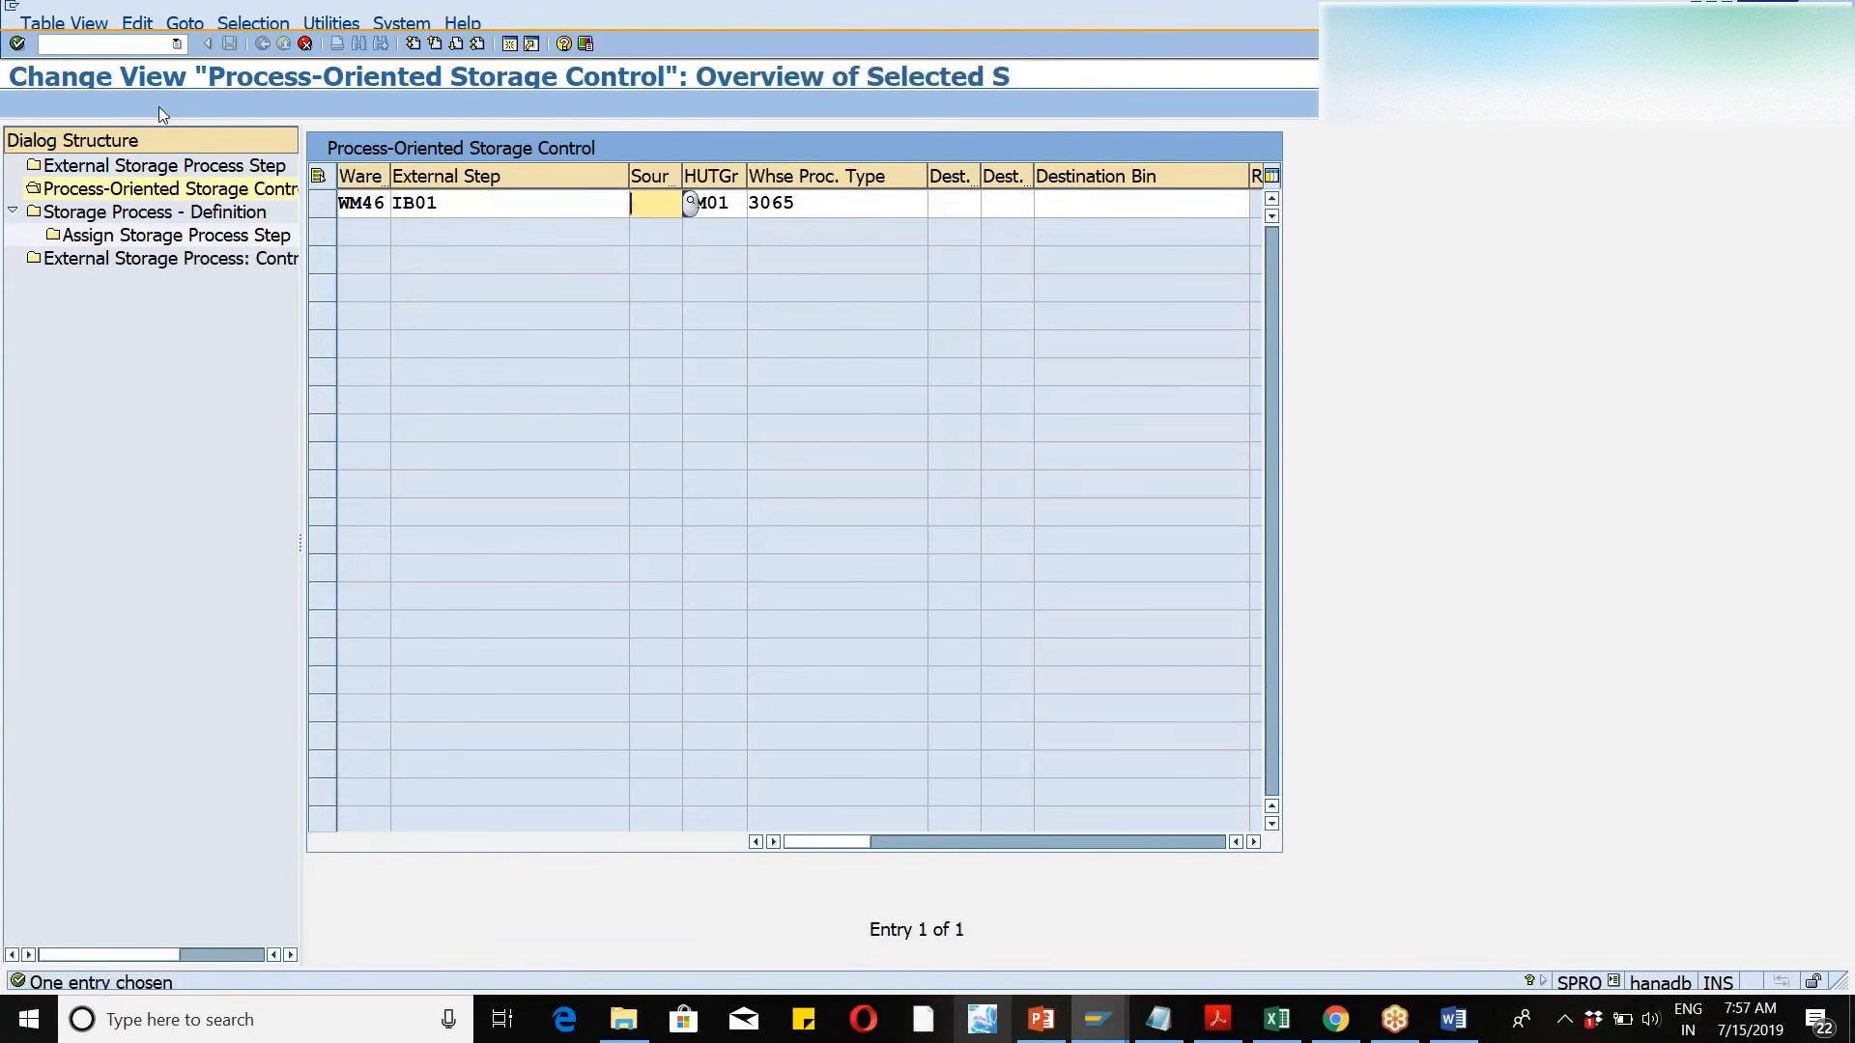
{"action": "type", "text": "90"}
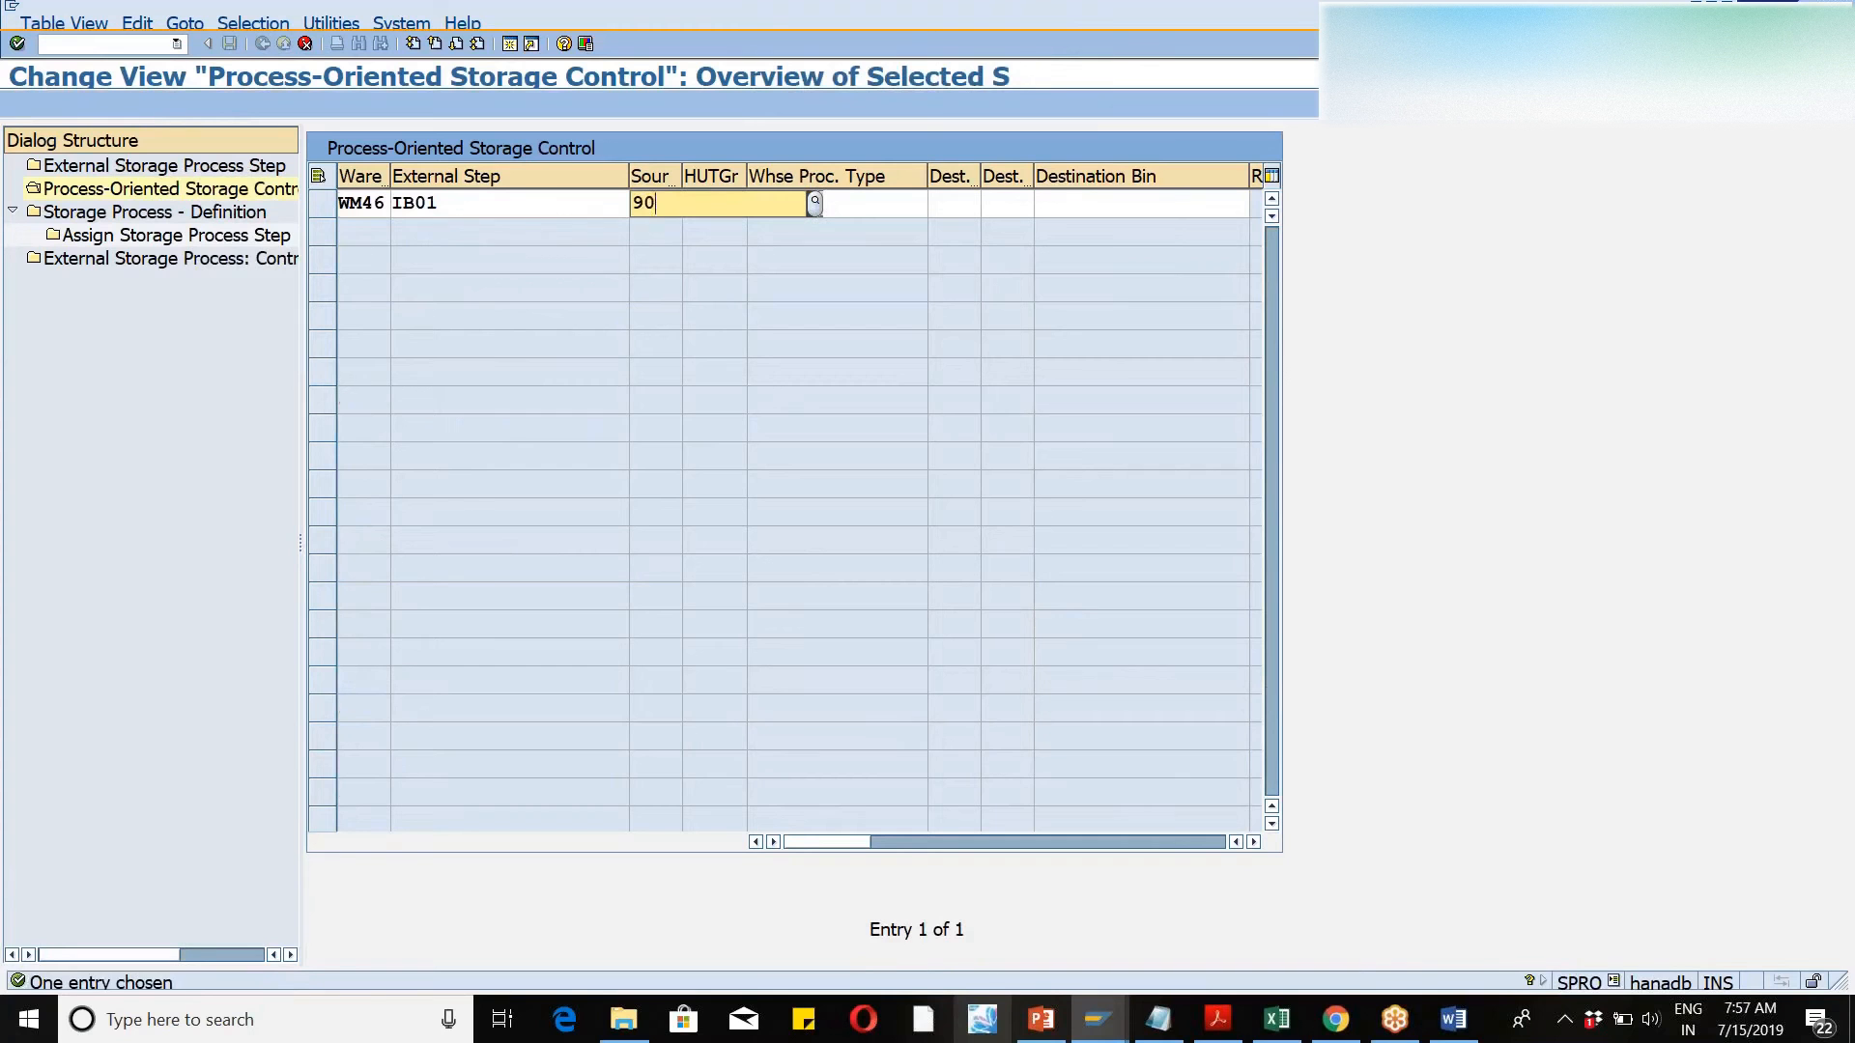
{"action": "type", "text": "30"}
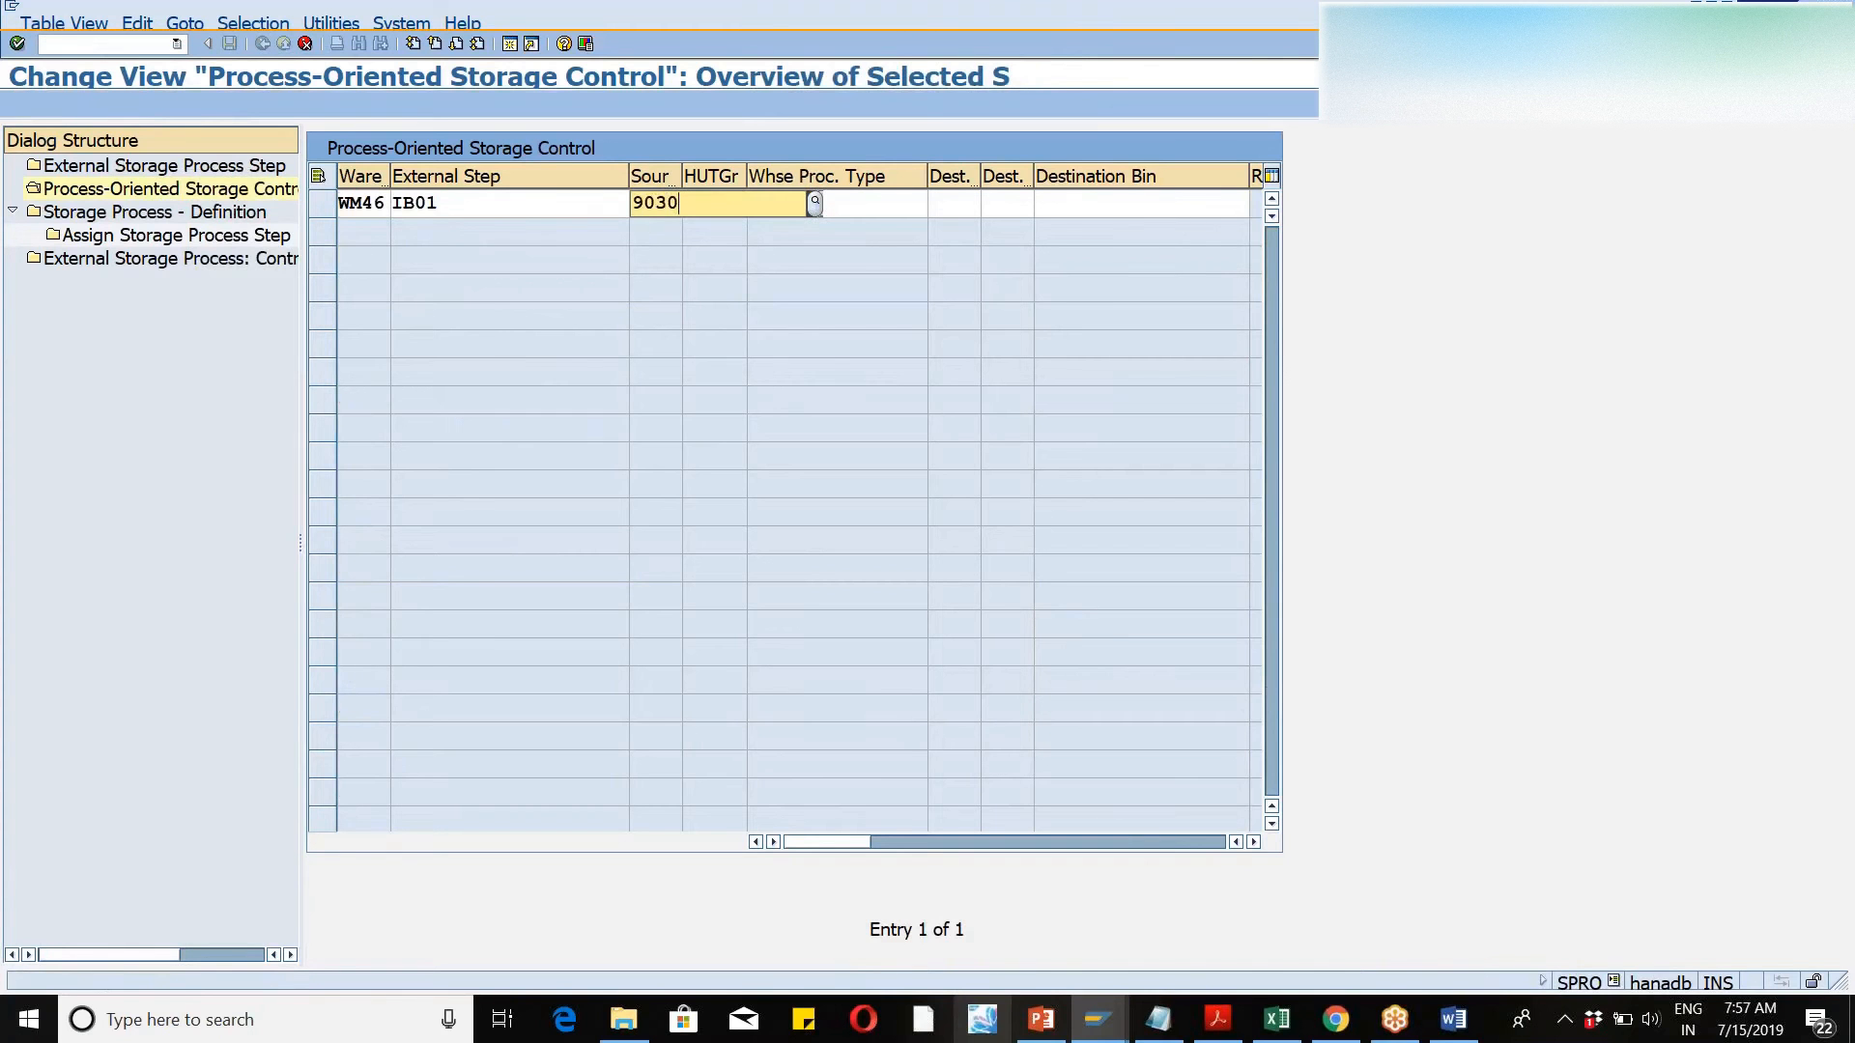
{"action": "key", "text": "Down"}
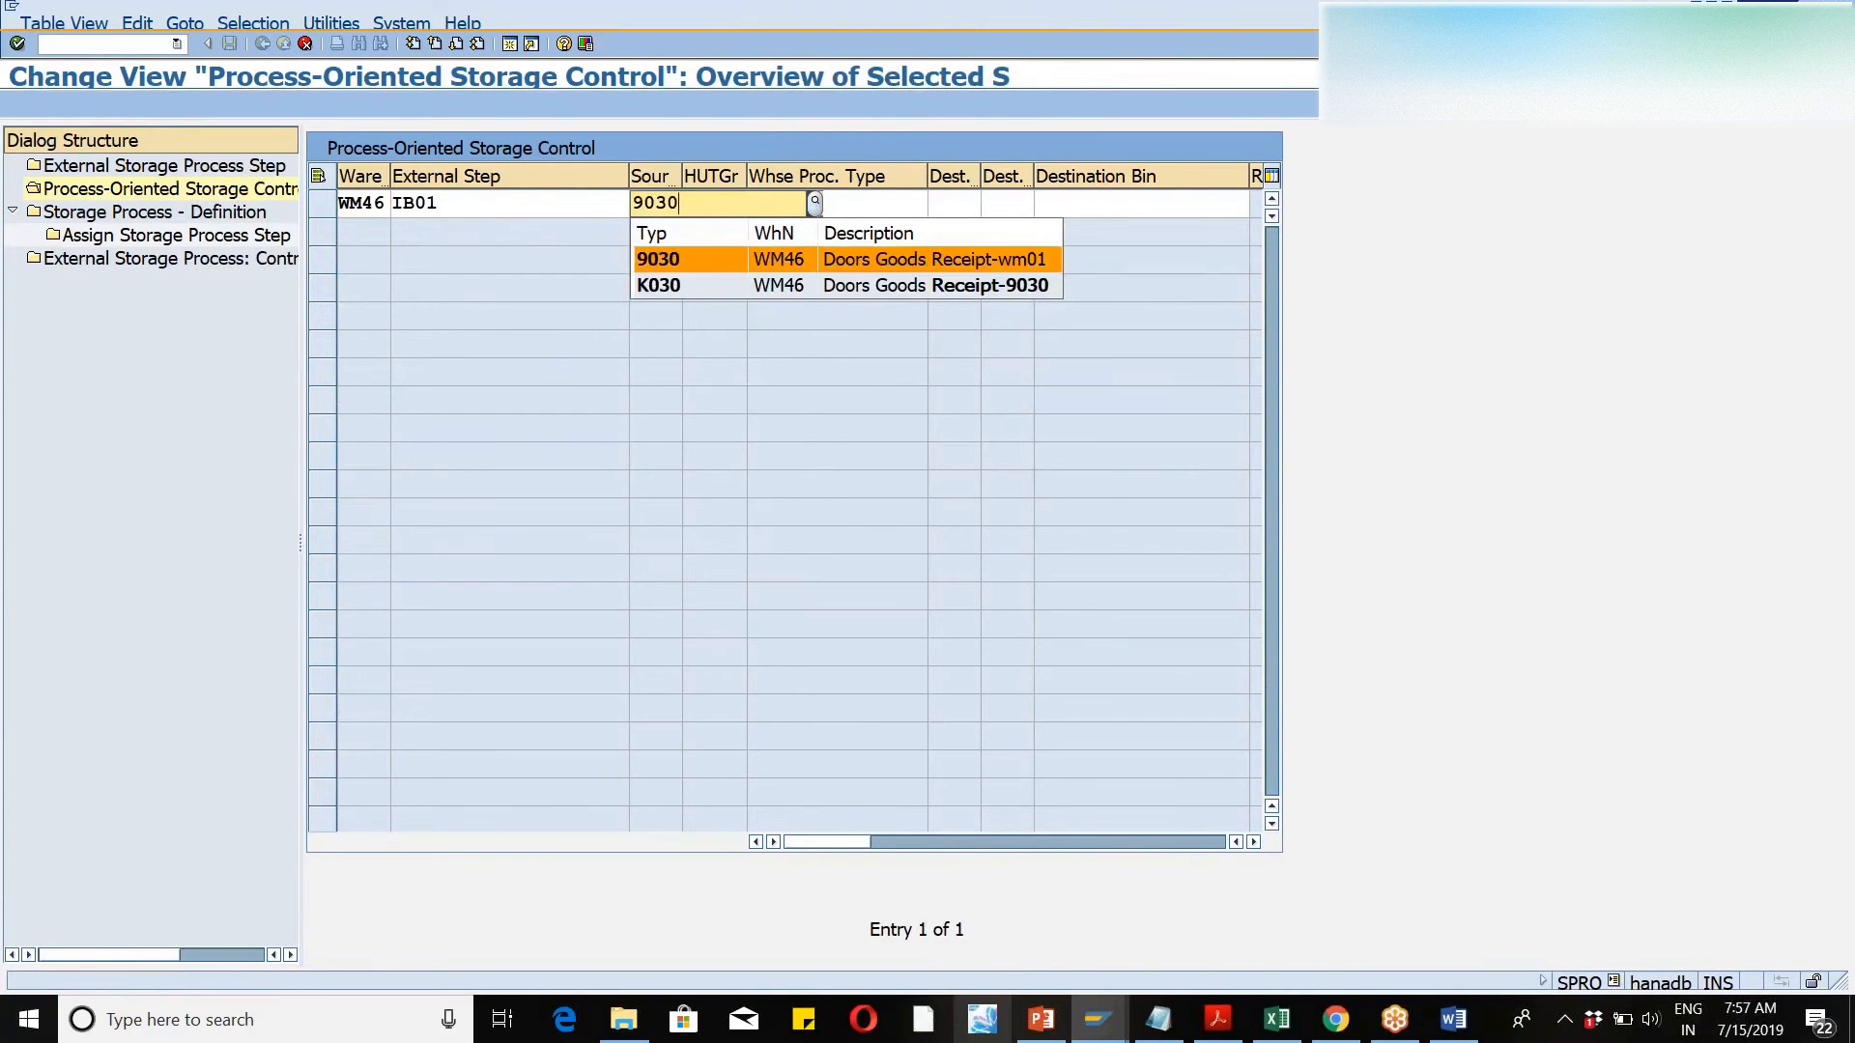
{"action": "key", "text": "Return"}
{"action": "key", "text": "Tab"}
{"action": "key", "text": "Delete"}
{"action": "key", "text": "Tab"}
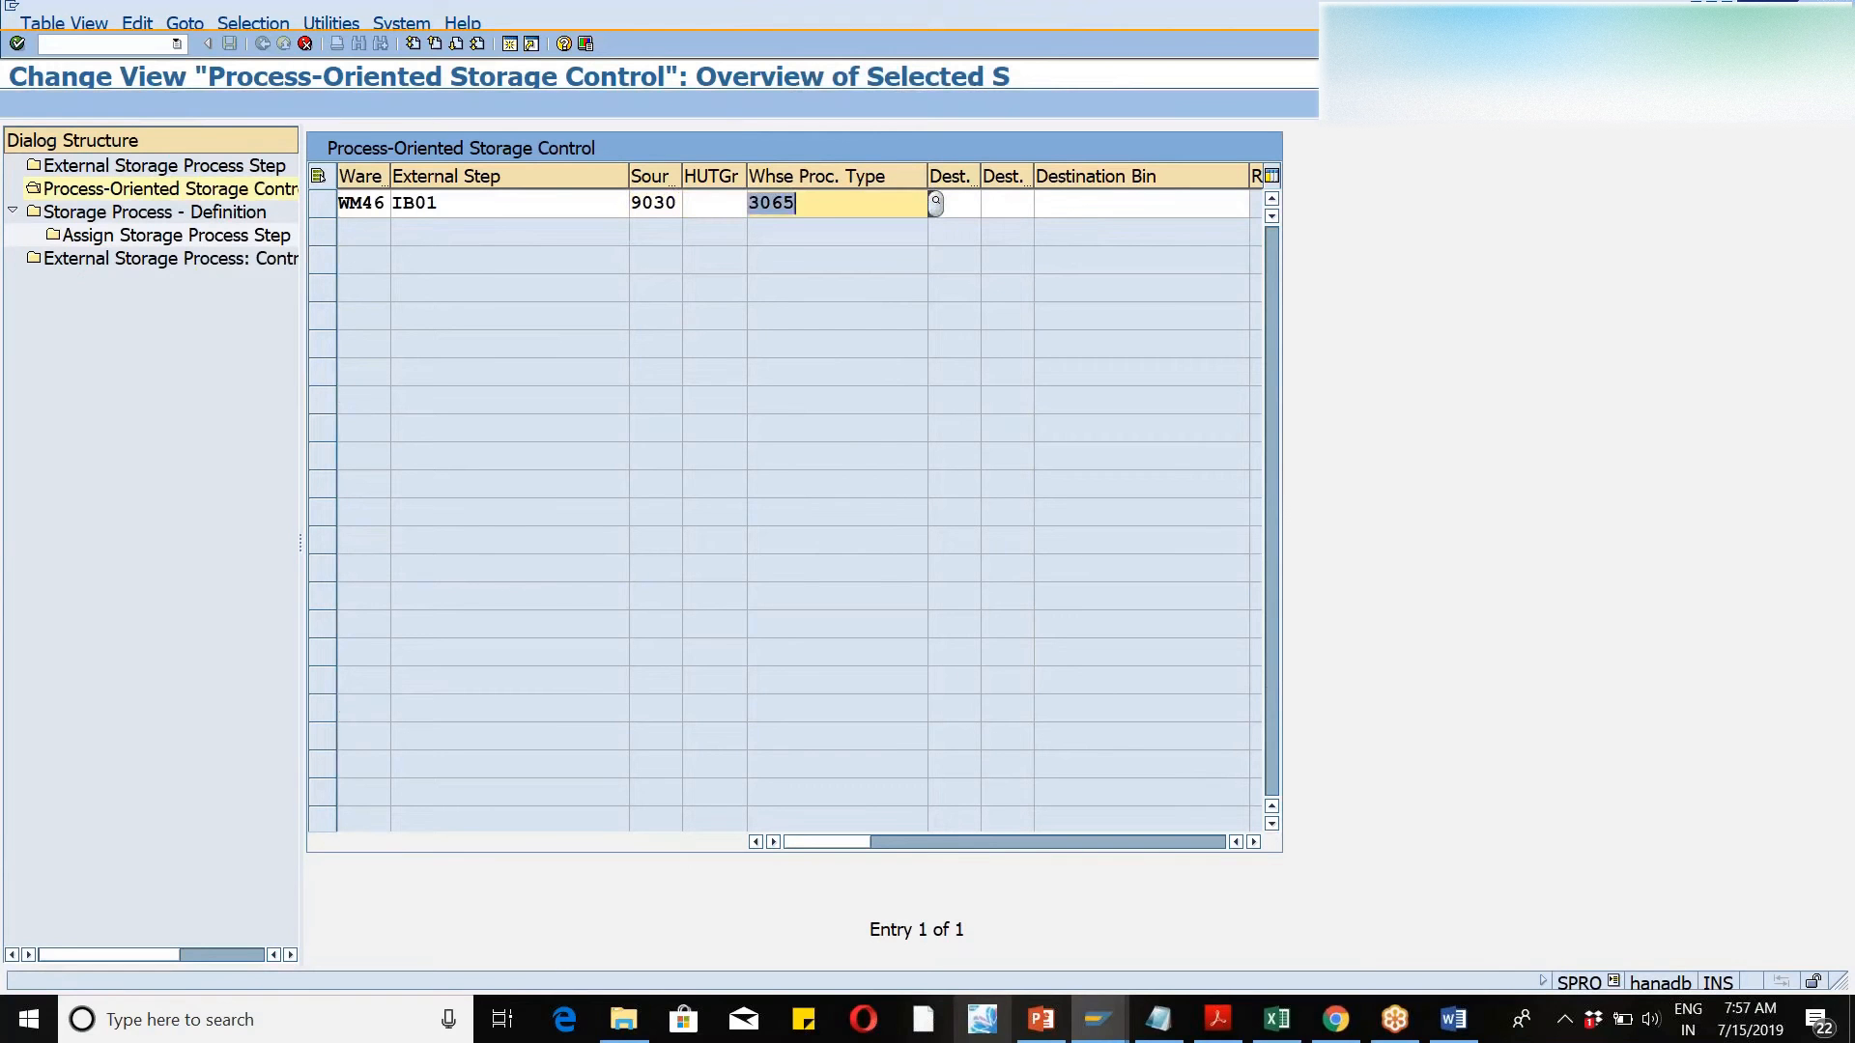
- Set the copied IB01 entry's destination storage type to 9010 and go to its destination bin
{"action": "key", "text": "Tab"}
{"action": "type", "text": "9010"}
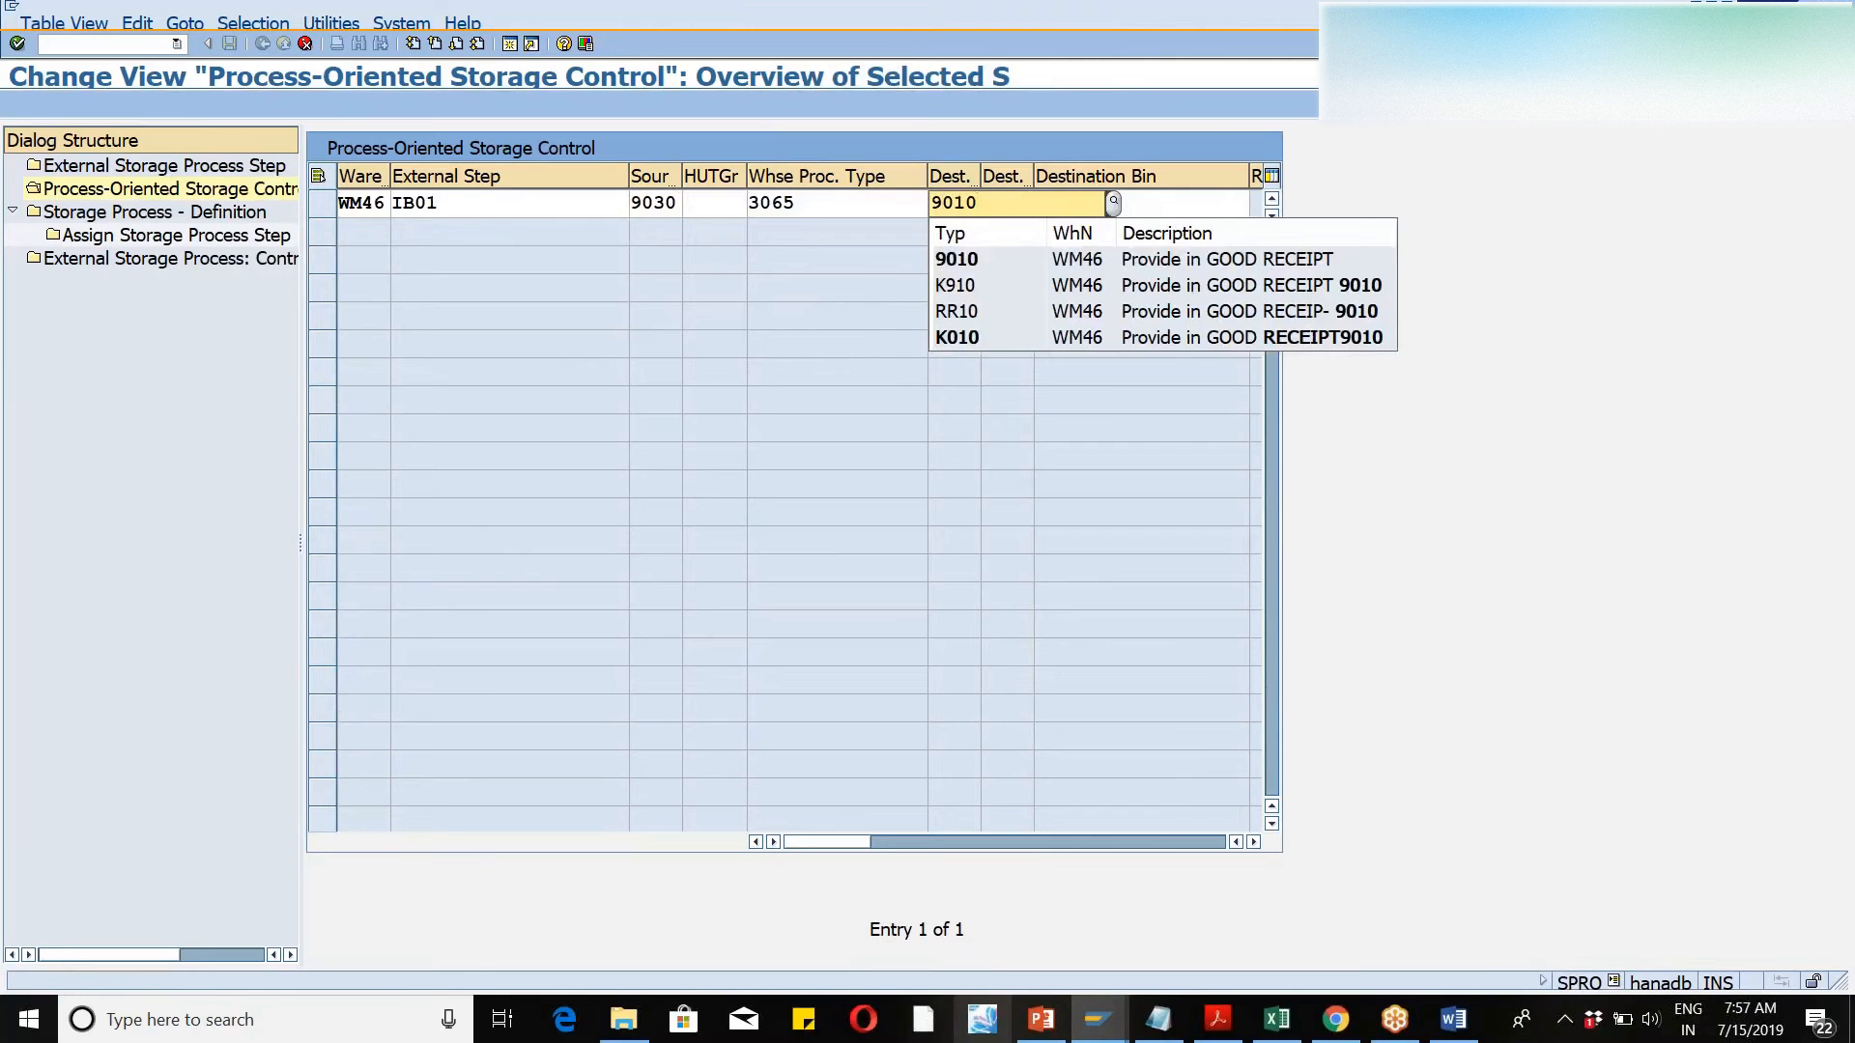
{"action": "key", "text": "Down"}
{"action": "key", "text": "Return"}
{"action": "key", "text": "Tab"}
{"action": "key", "text": "Tab"}
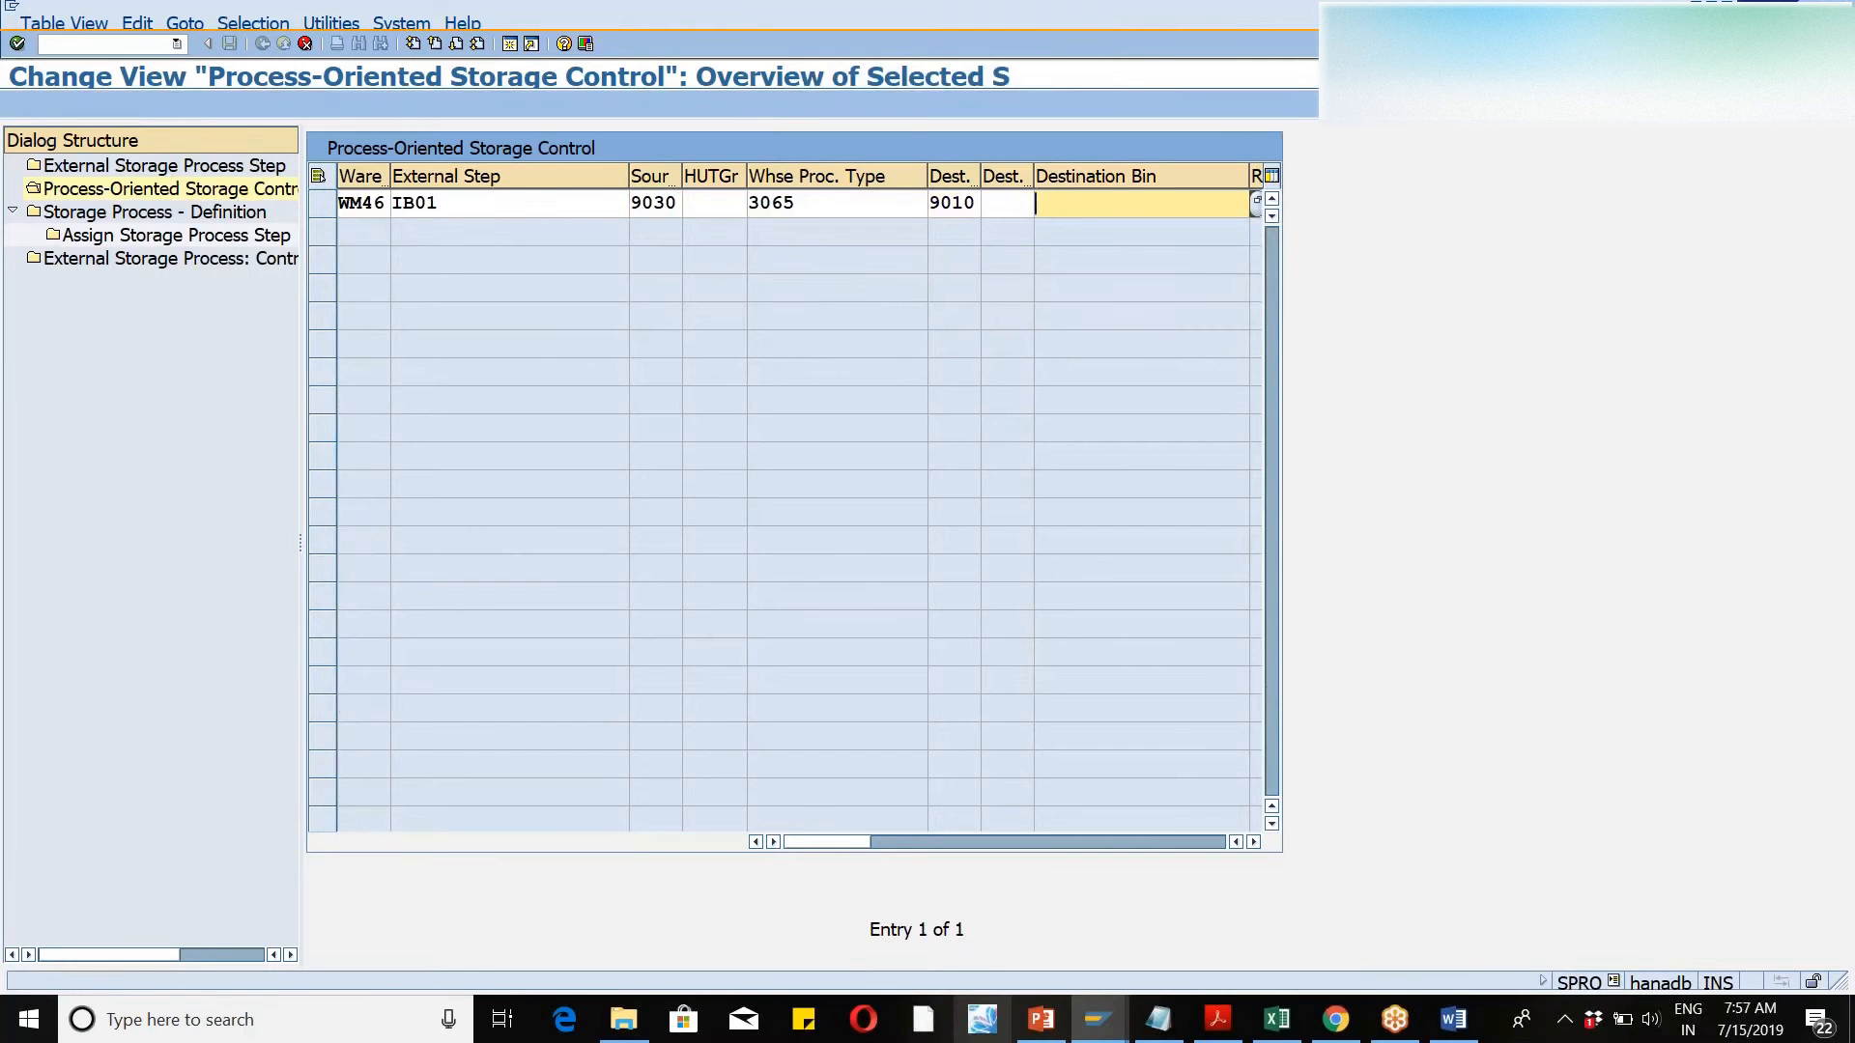
- Set the copied IB01 entry's destination bin to GR-ZONE and confirm the copy
{"action": "key", "text": "Tab"}
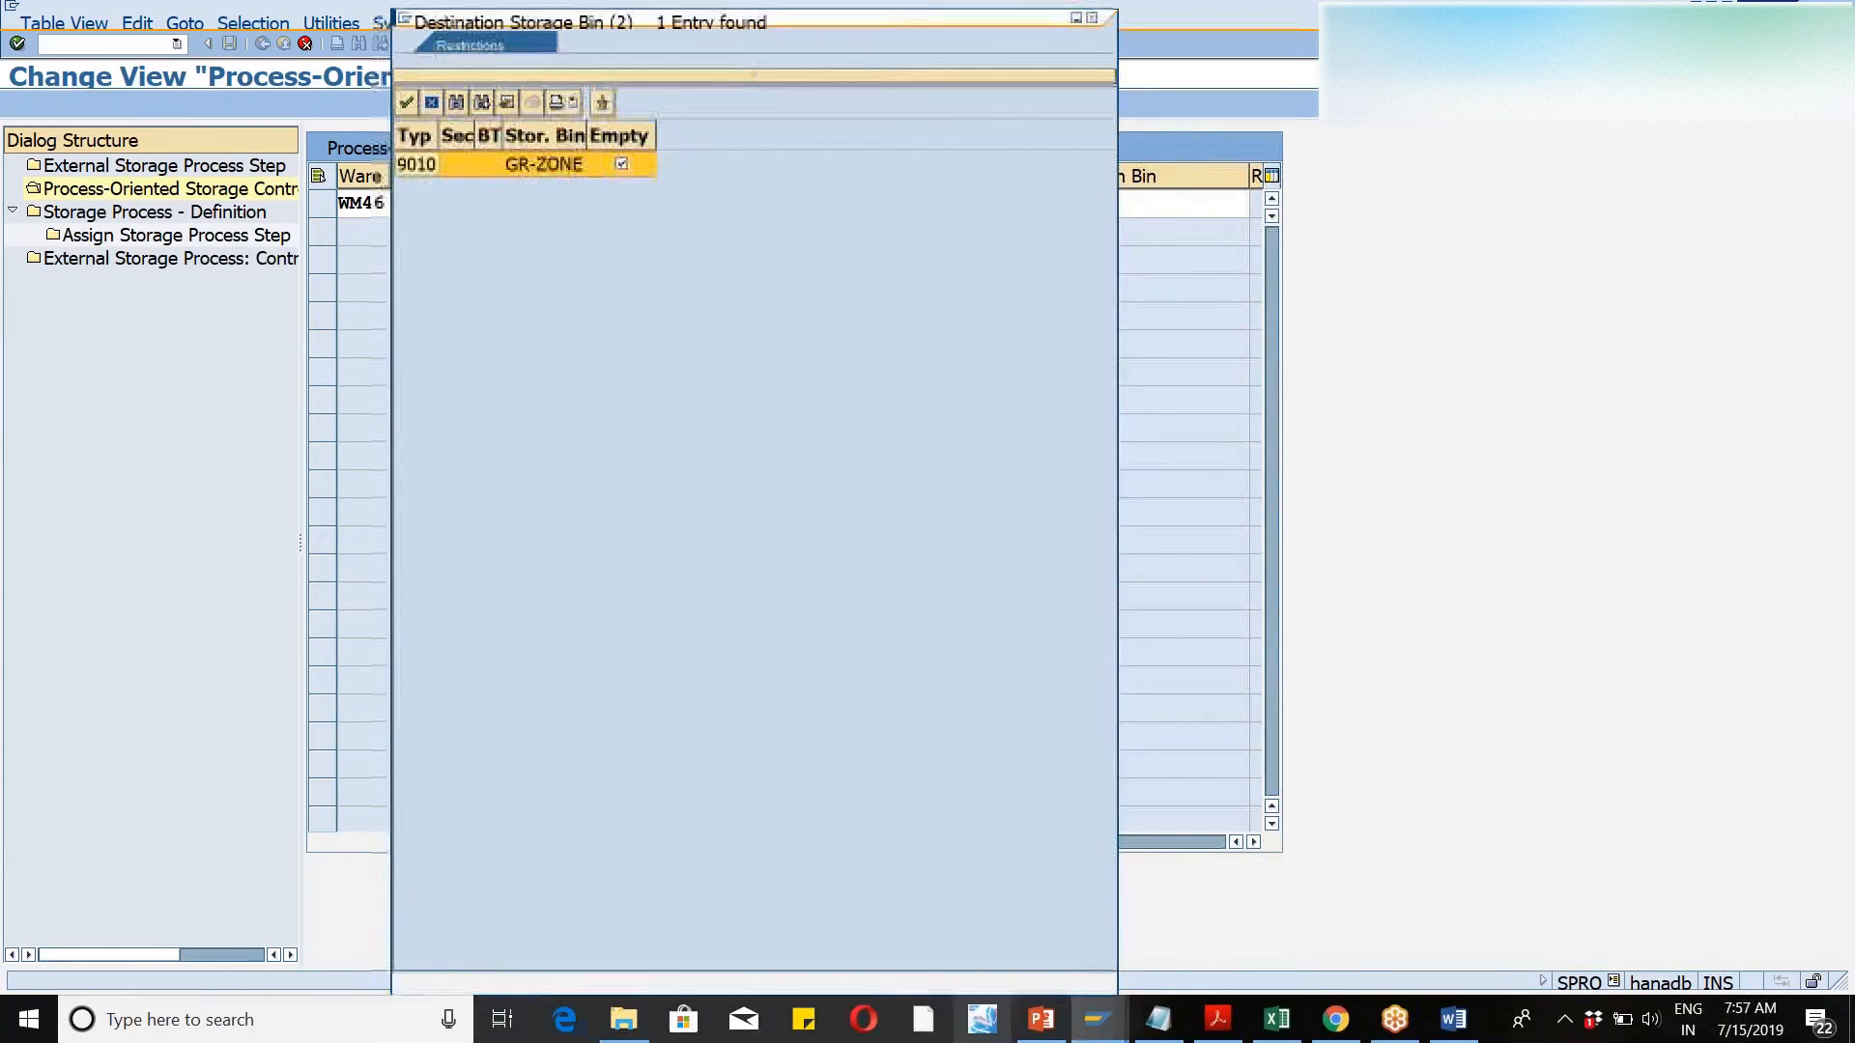
{"action": "double_click", "coordinate": [494, 164]}
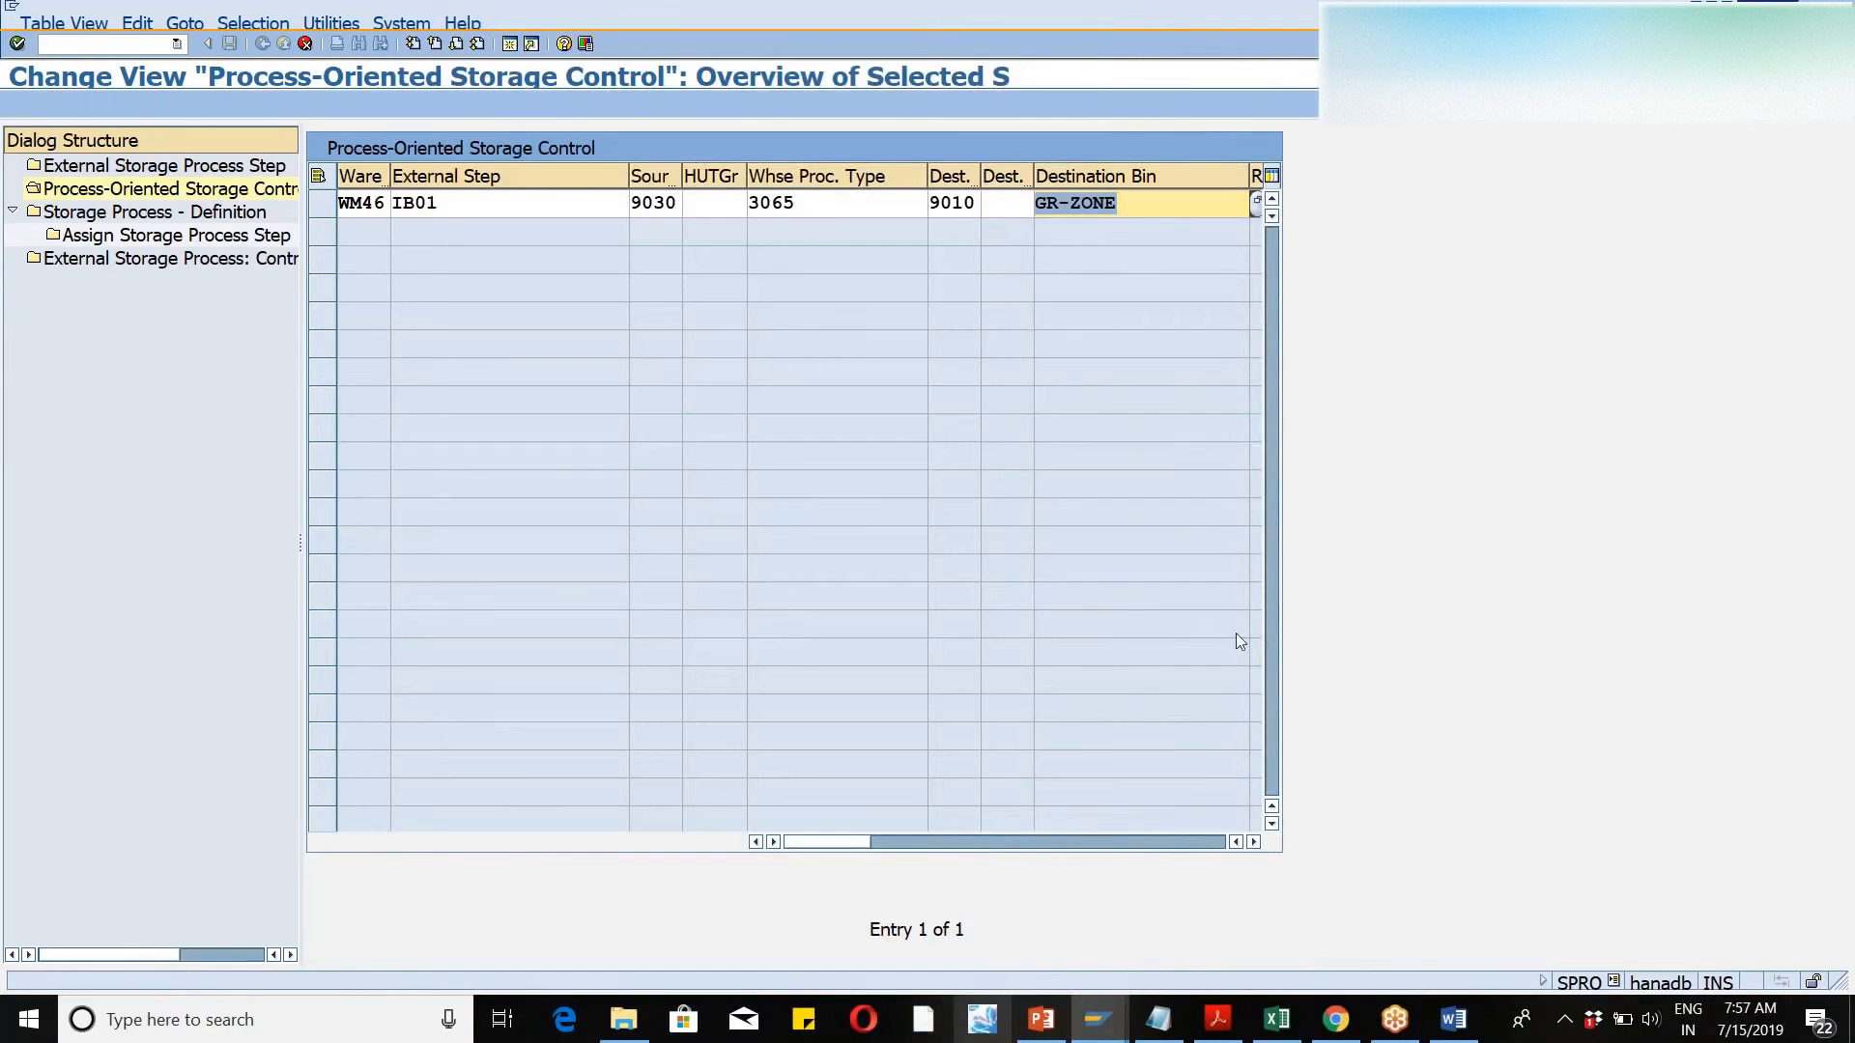
{"action": "left_click", "coordinate": [1255, 843]}
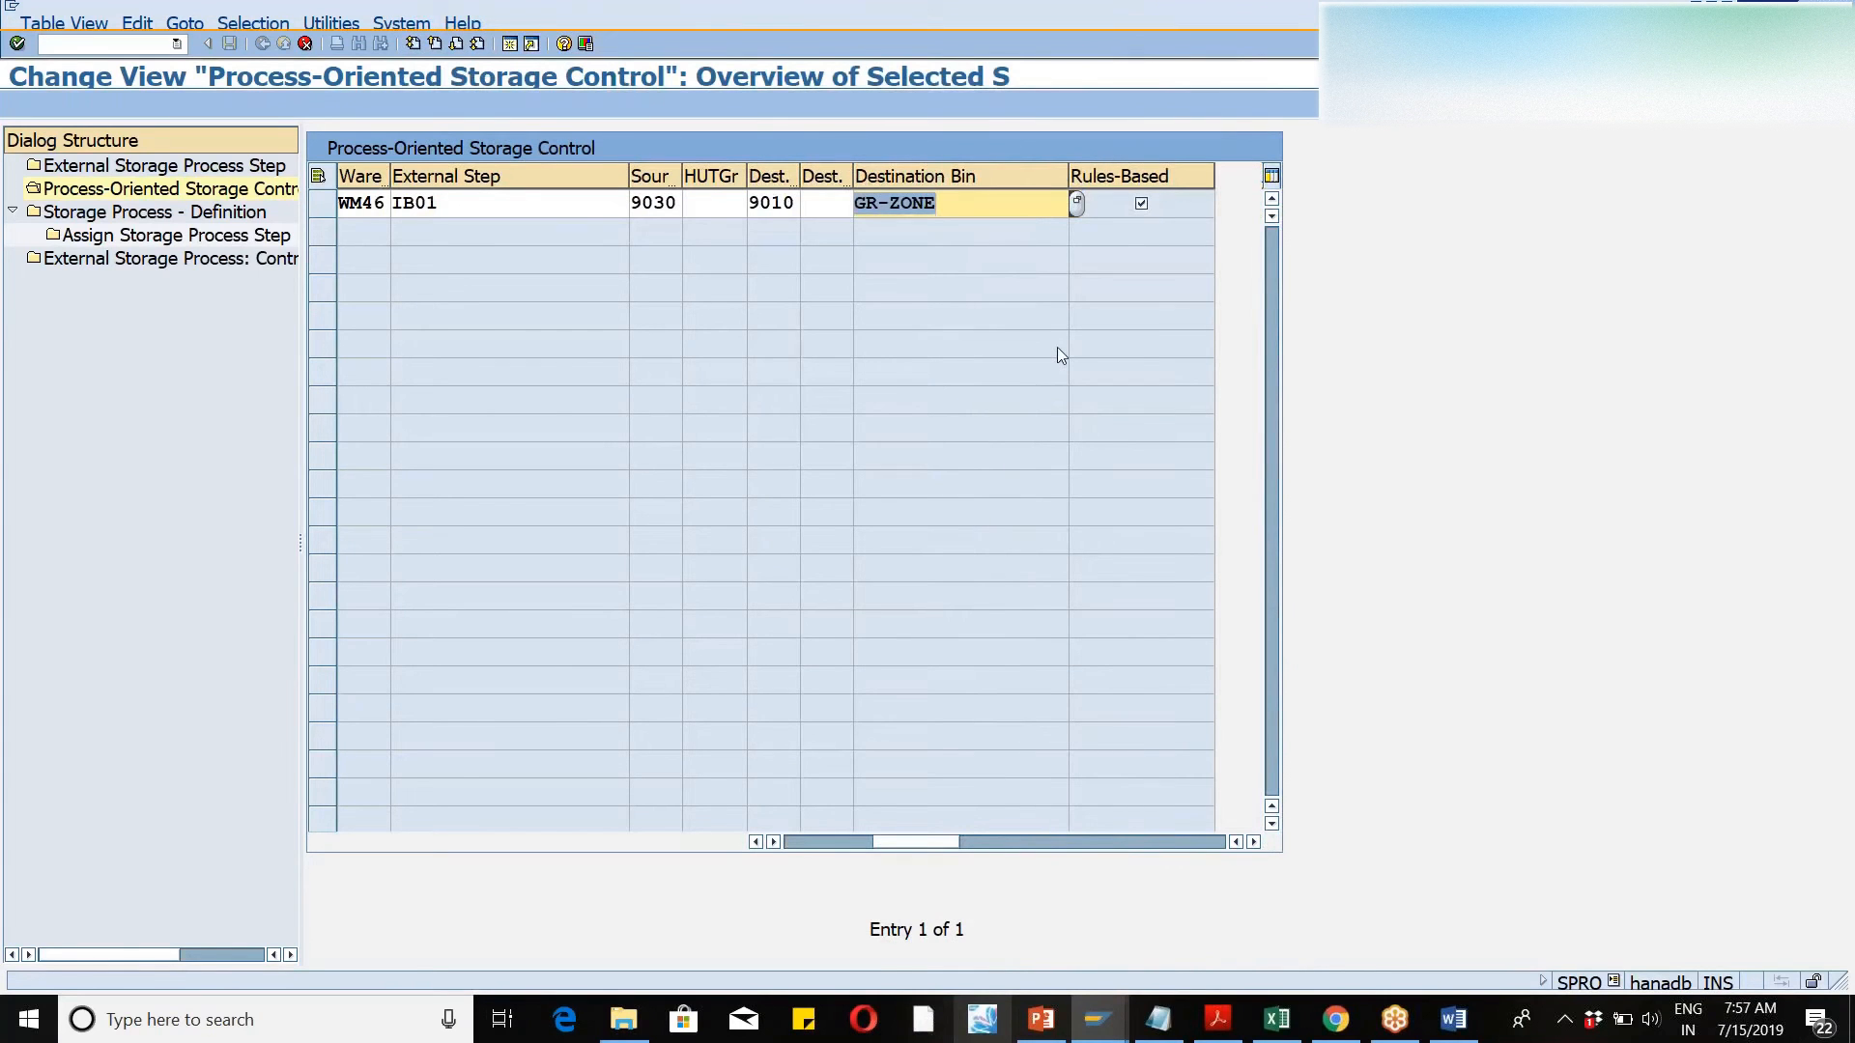
{"action": "key", "text": "Return"}
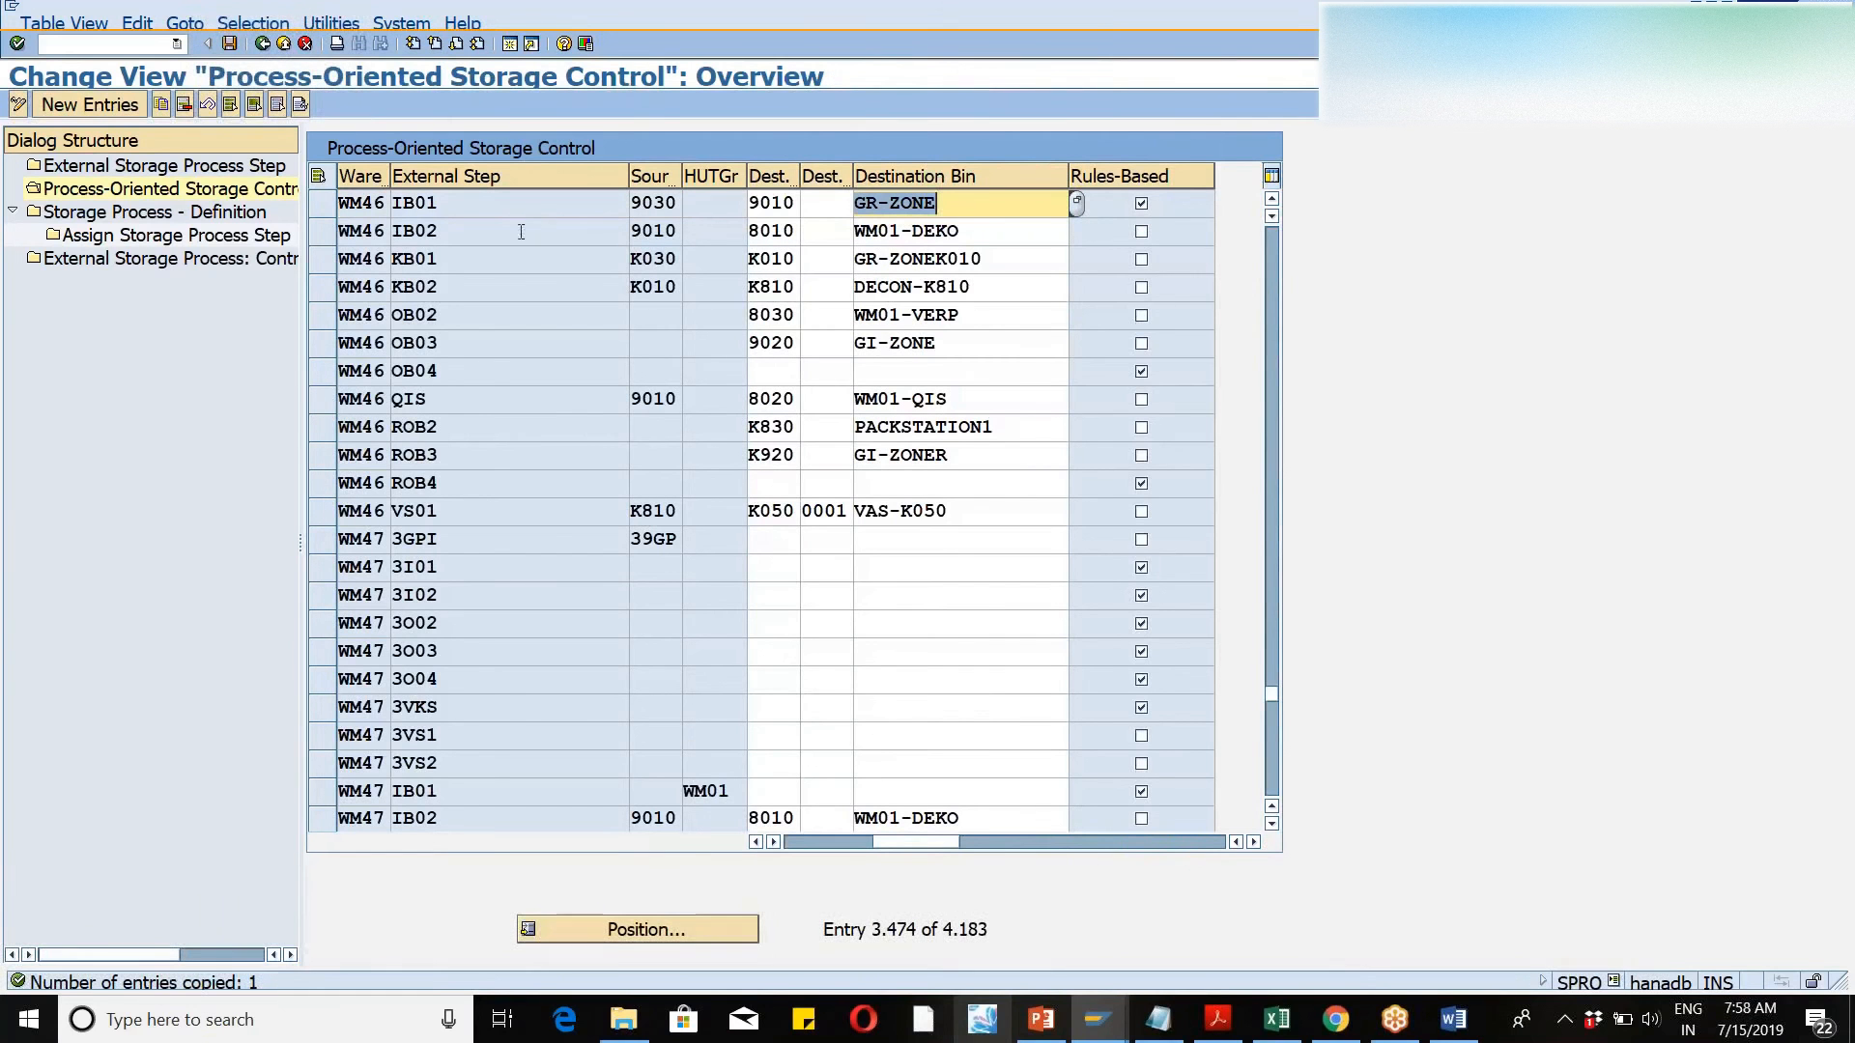
- Delete WM46's original IB01 entry that has HU type group WM01, keeping the copy with source storage type 9030
{"action": "left_click", "coordinate": [1272, 198]}
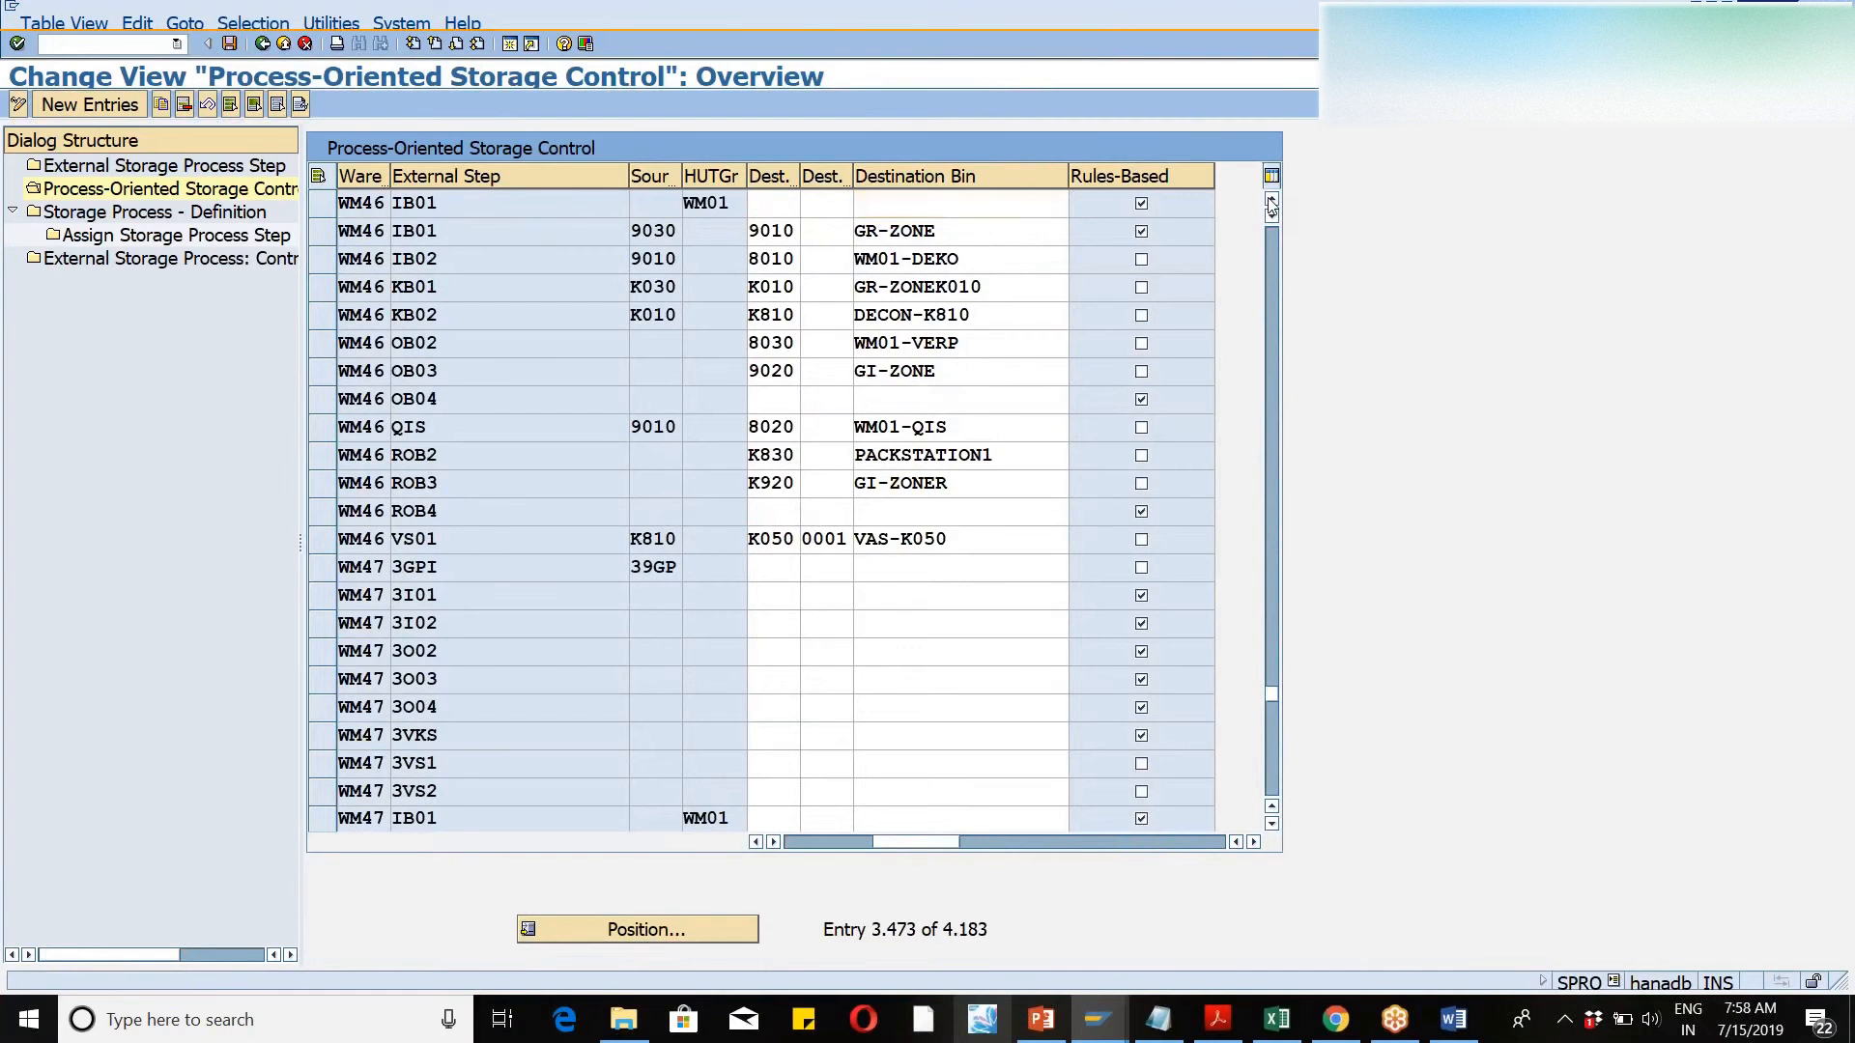
{"action": "left_click", "coordinate": [1271, 200]}
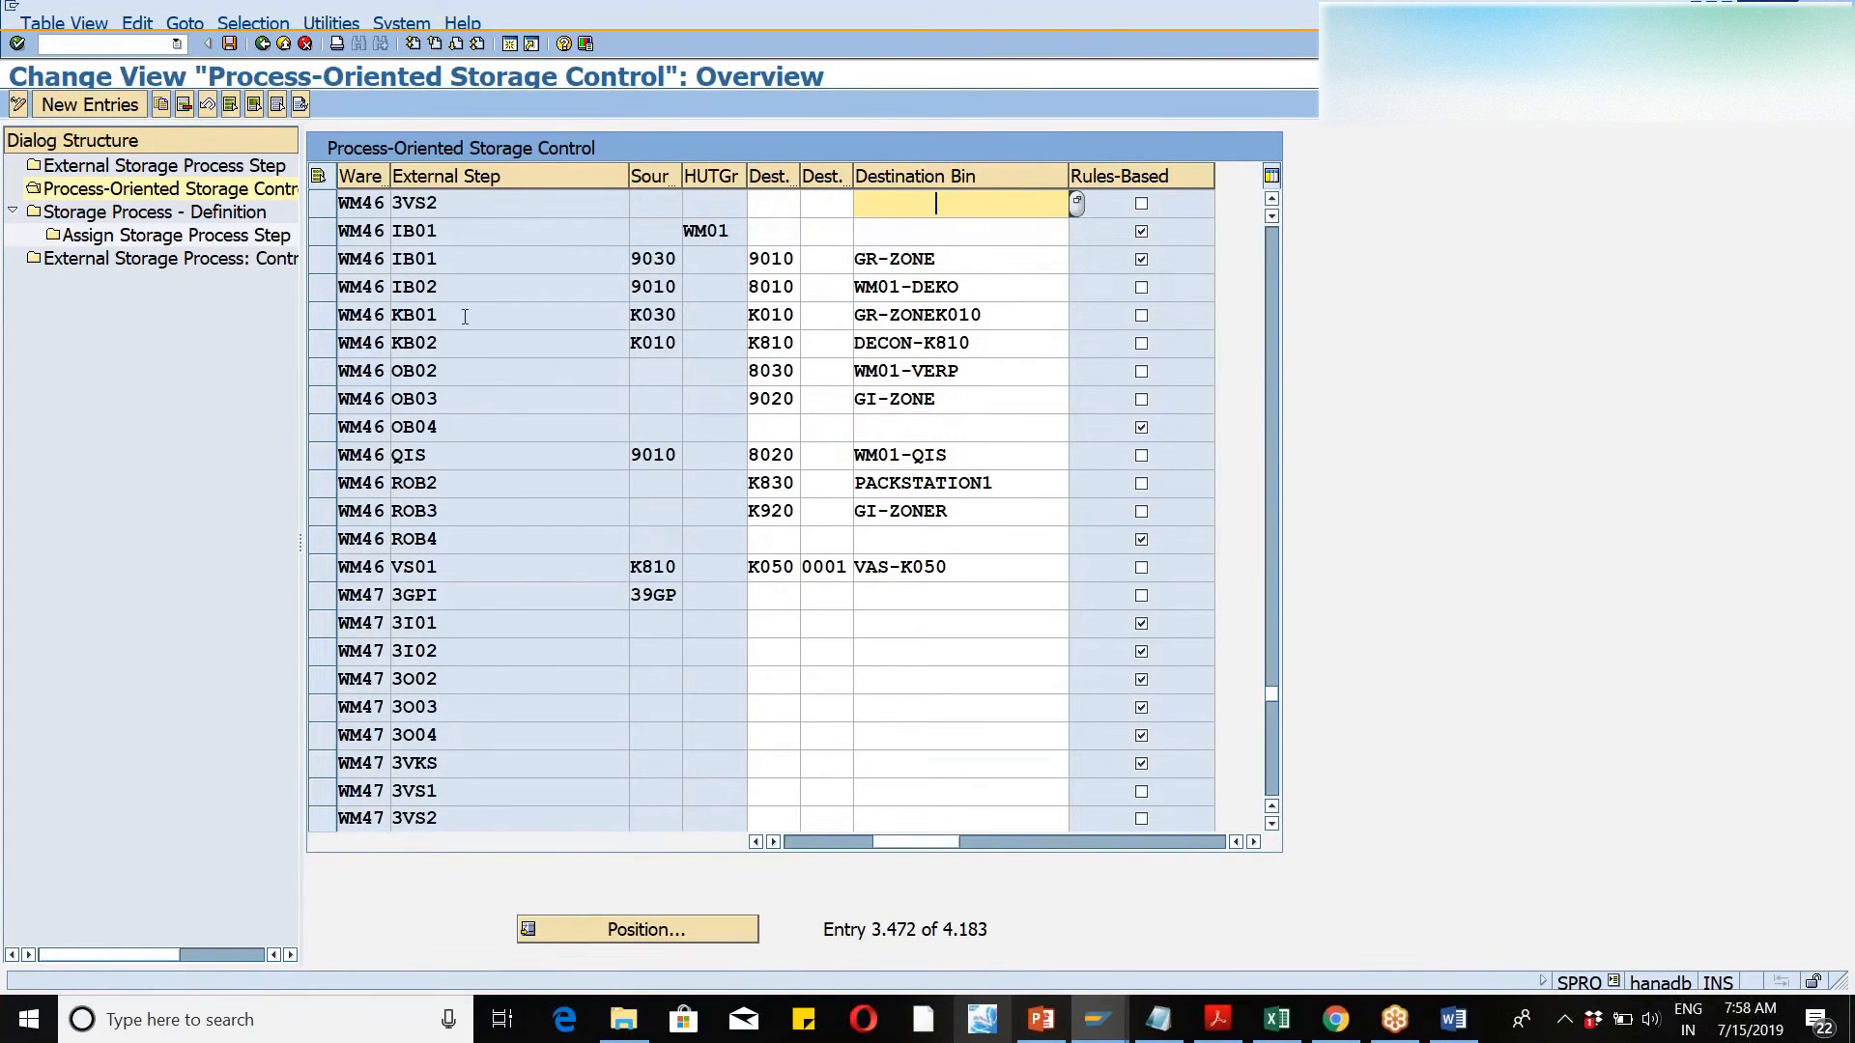
{"action": "left_click", "coordinate": [330, 242]}
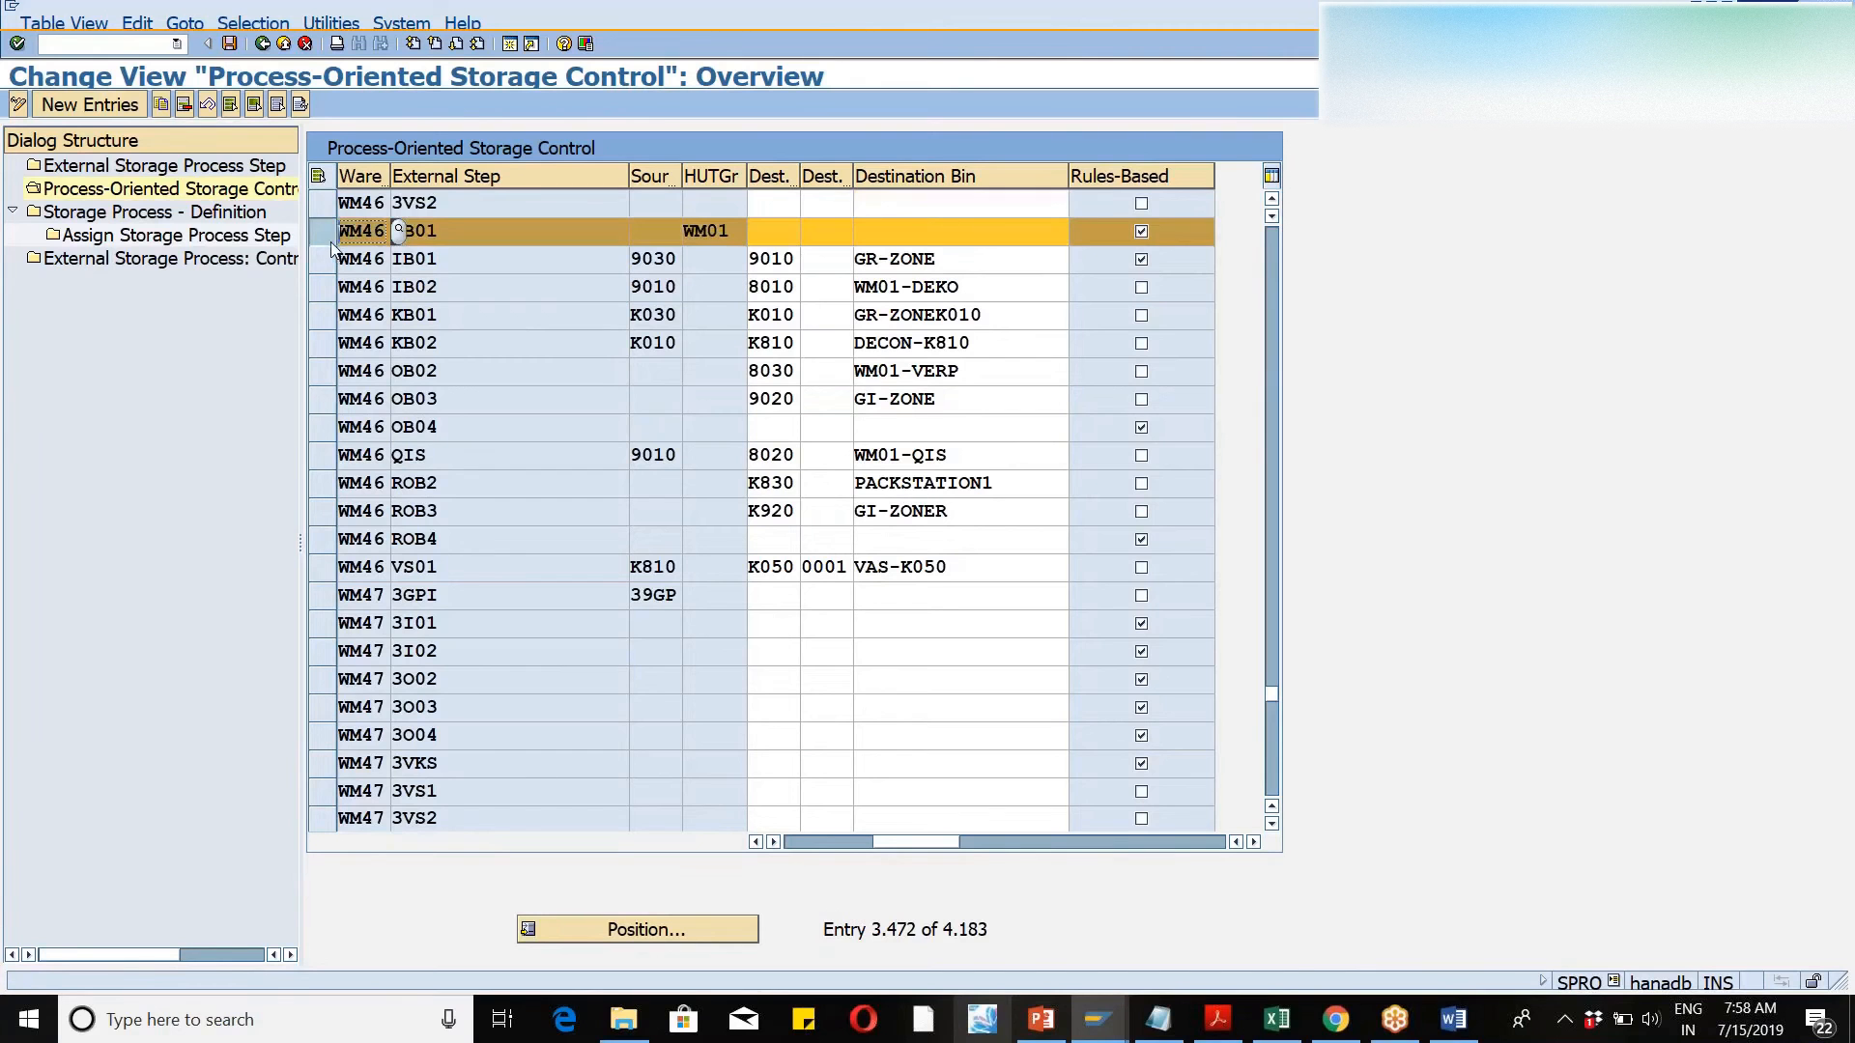
{"action": "left_click", "coordinate": [184, 104]}
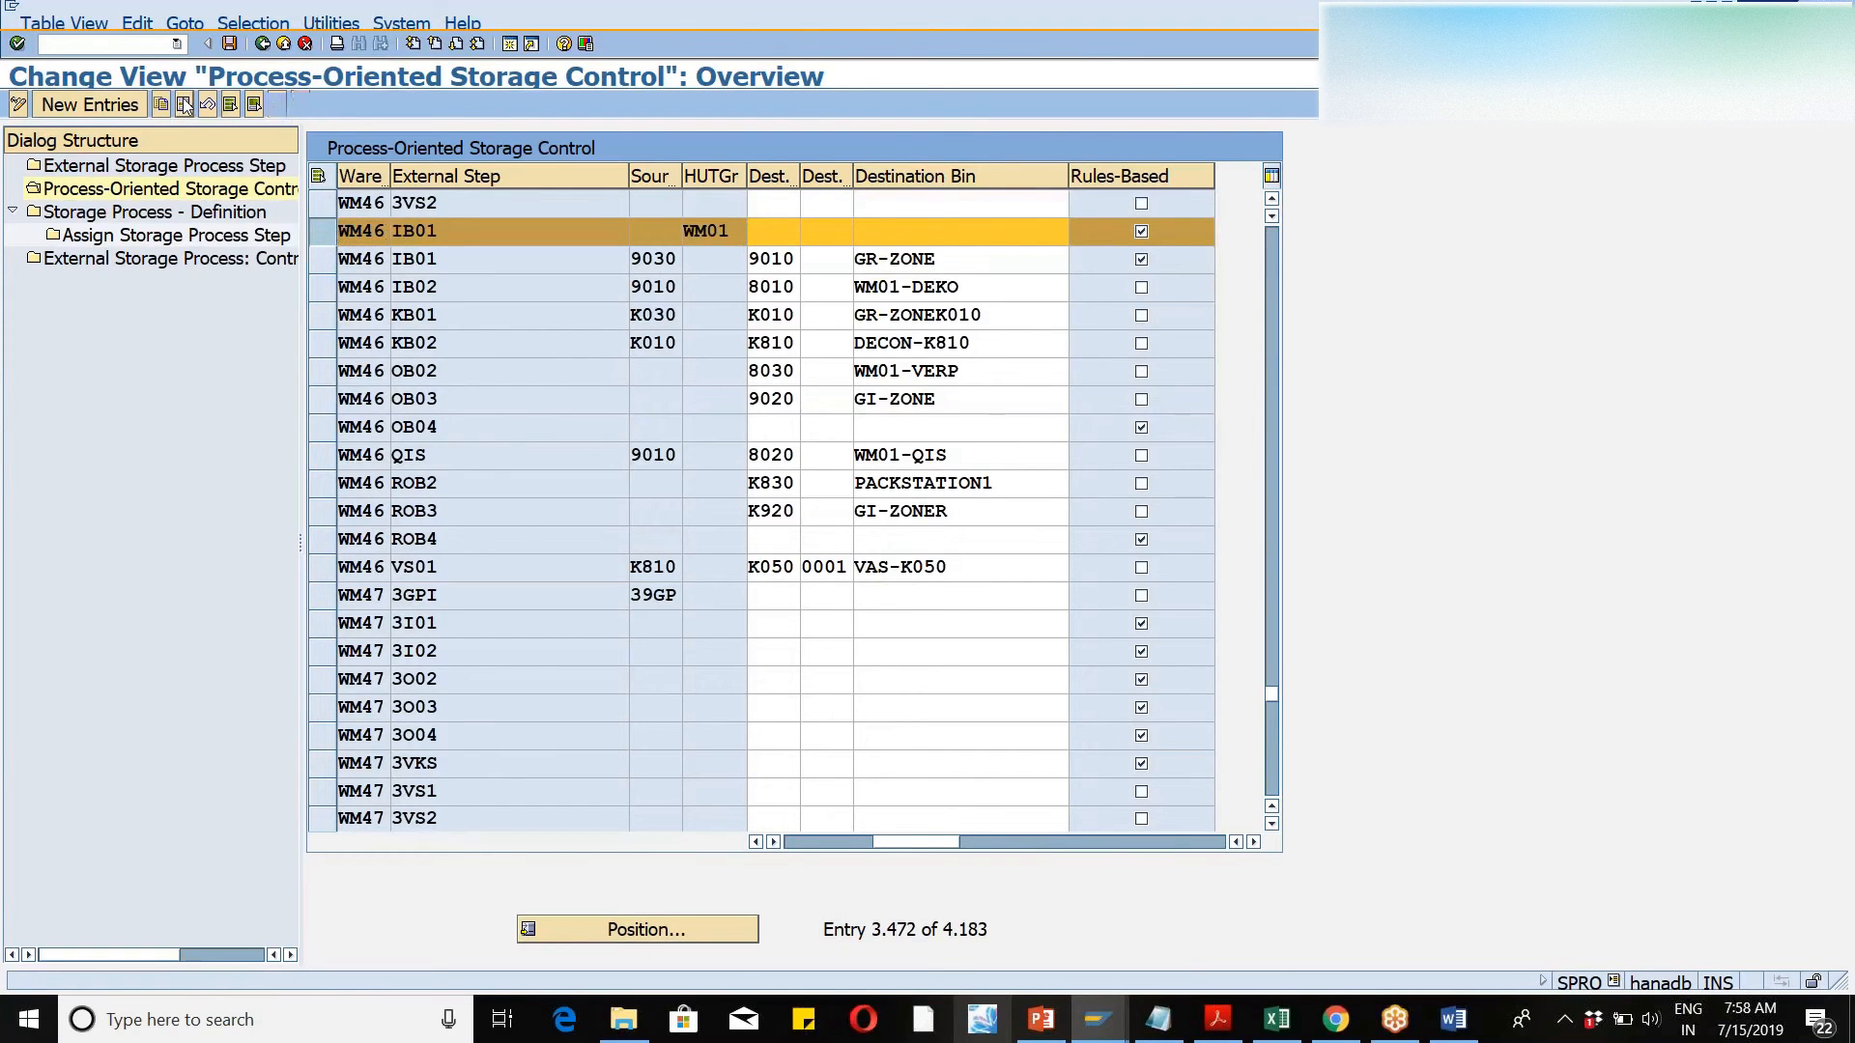
{"action": "left_click", "coordinate": [328, 241]}
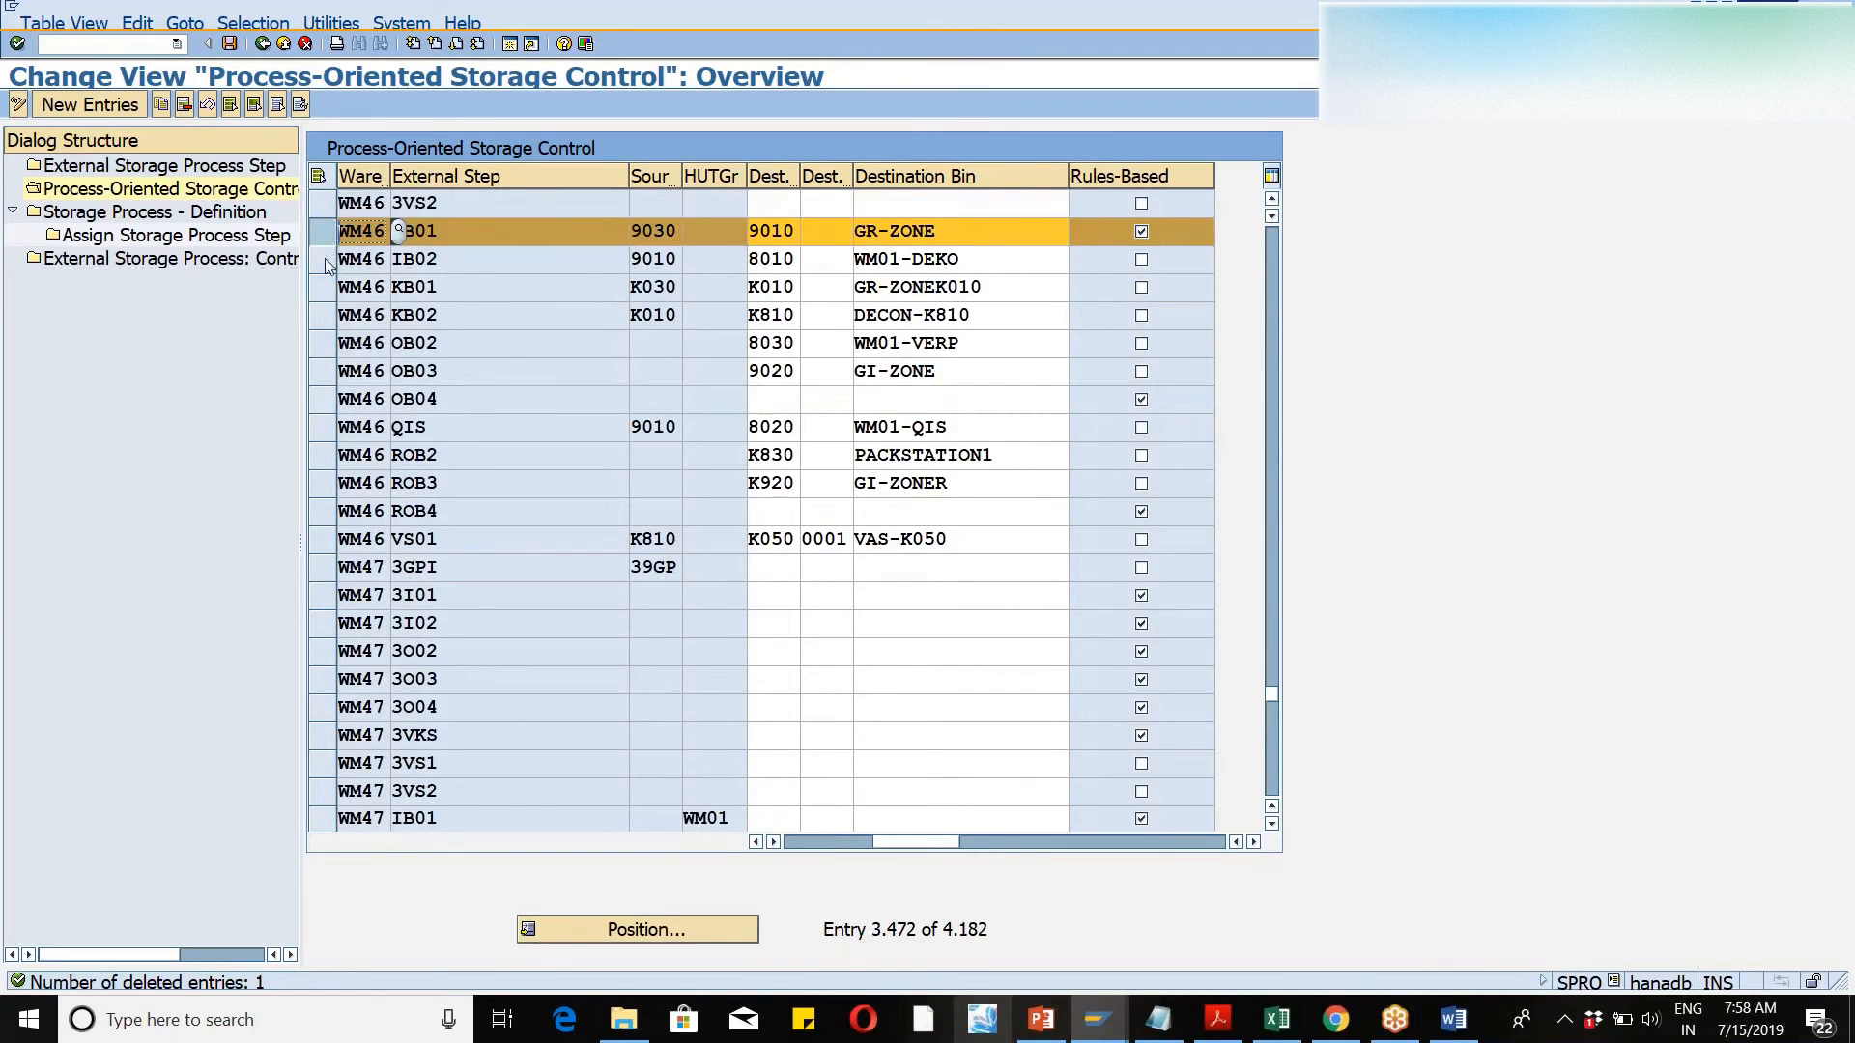
- Replace the destination bin of WM46's IB02 entry with WM46-DEKO
{"action": "left_click", "coordinate": [328, 266]}
{"action": "left_click", "coordinate": [330, 267]}
{"action": "left_click", "coordinate": [327, 234]}
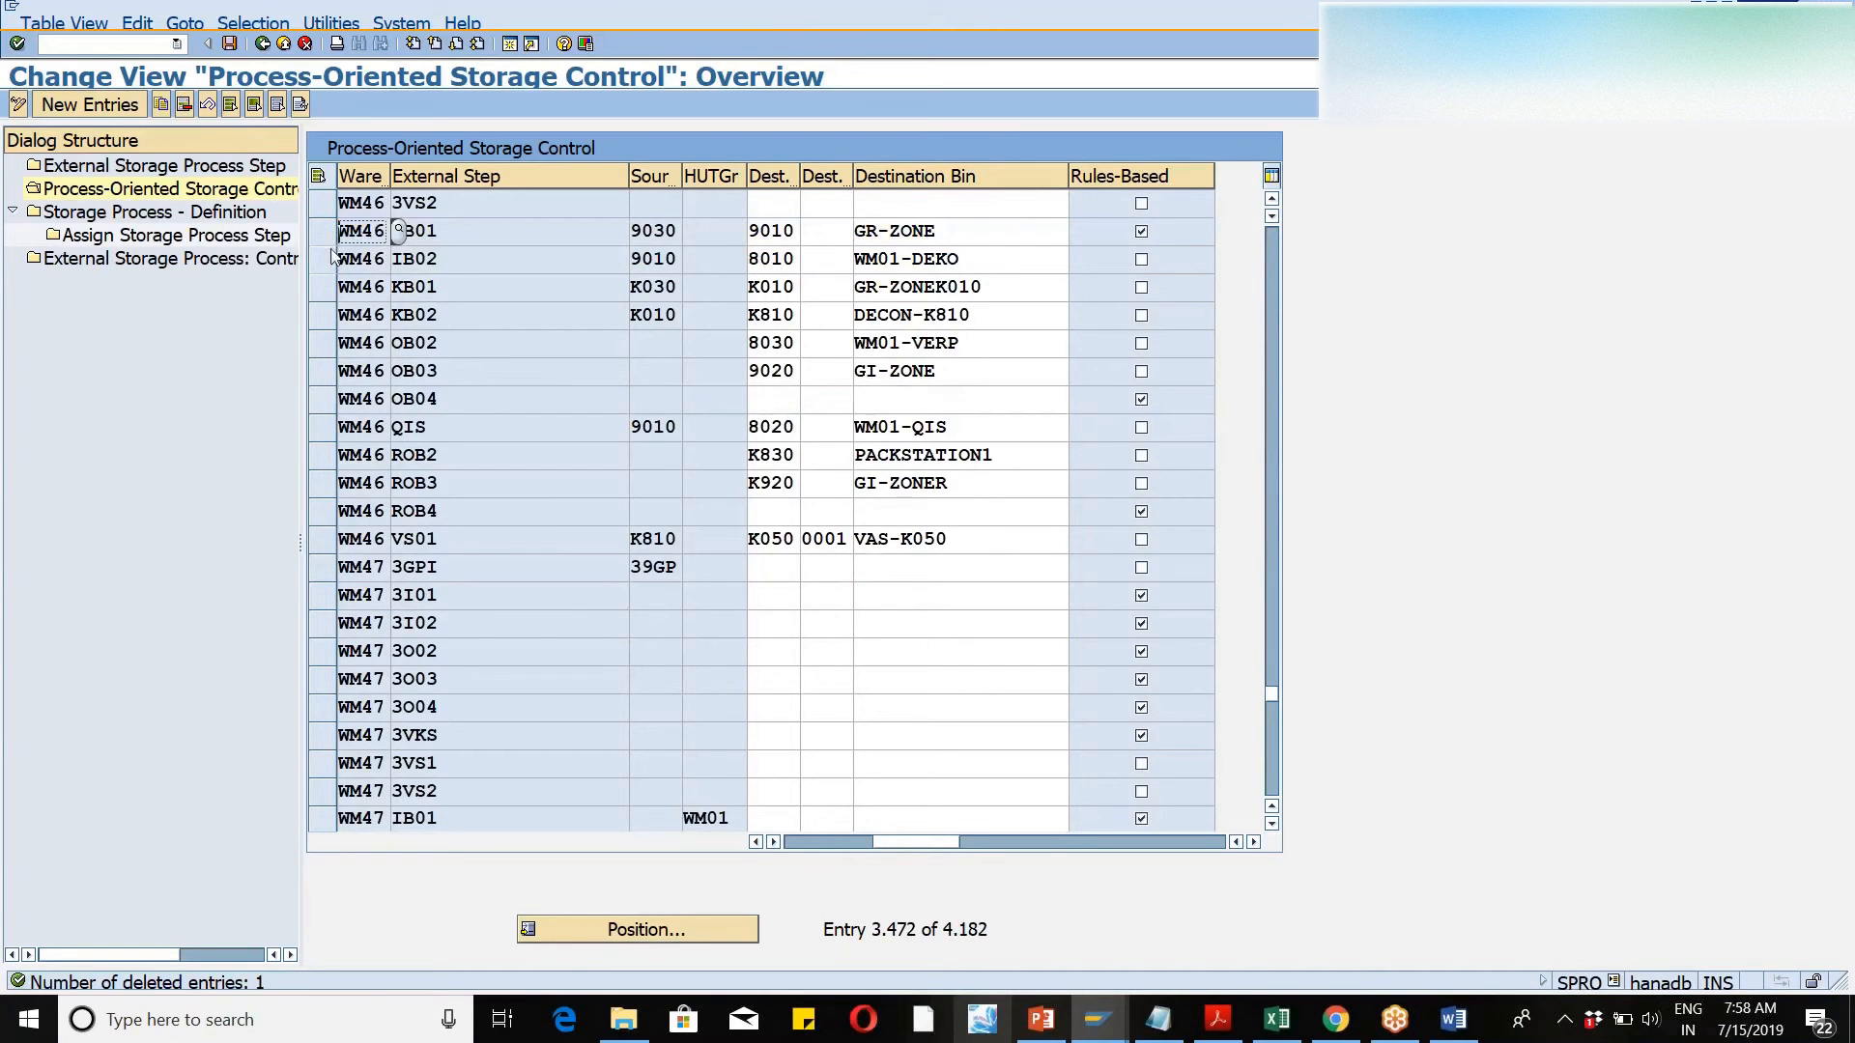
{"action": "left_click", "coordinate": [324, 258]}
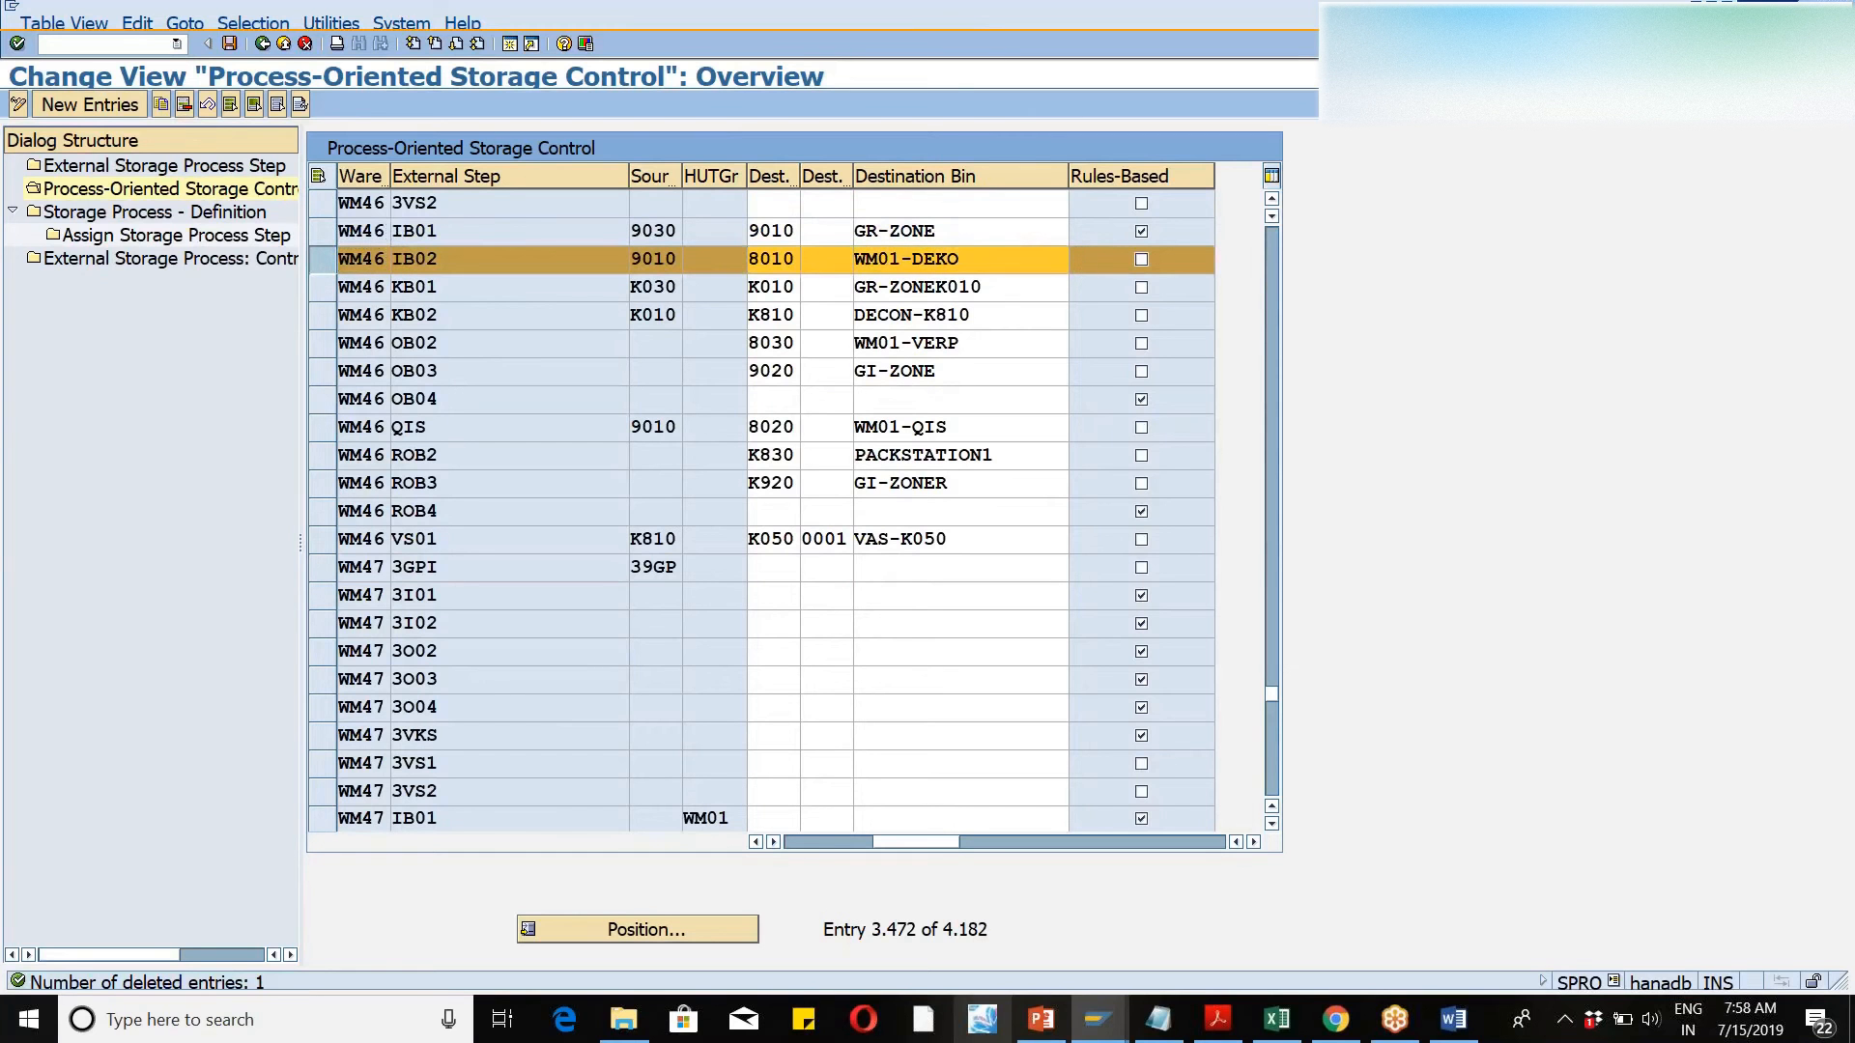
{"action": "key", "text": "F4"}
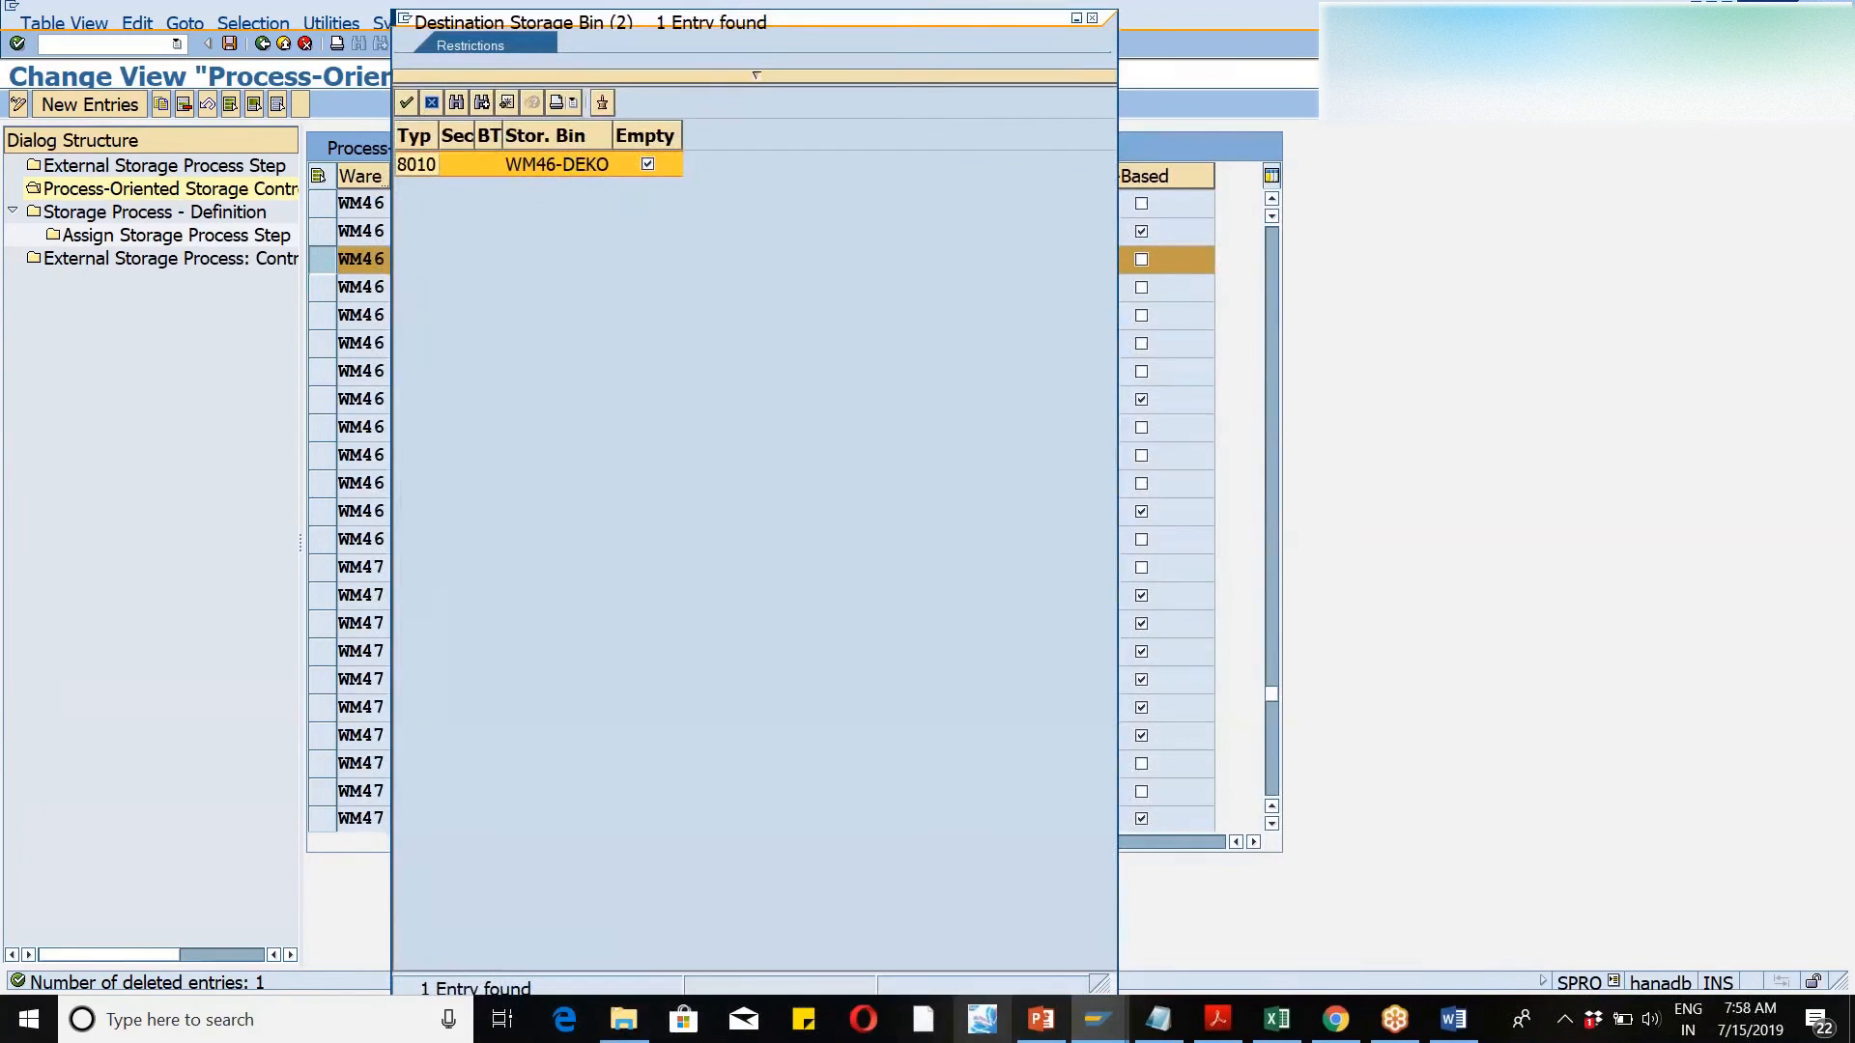
{"action": "double_click", "coordinate": [576, 174]}
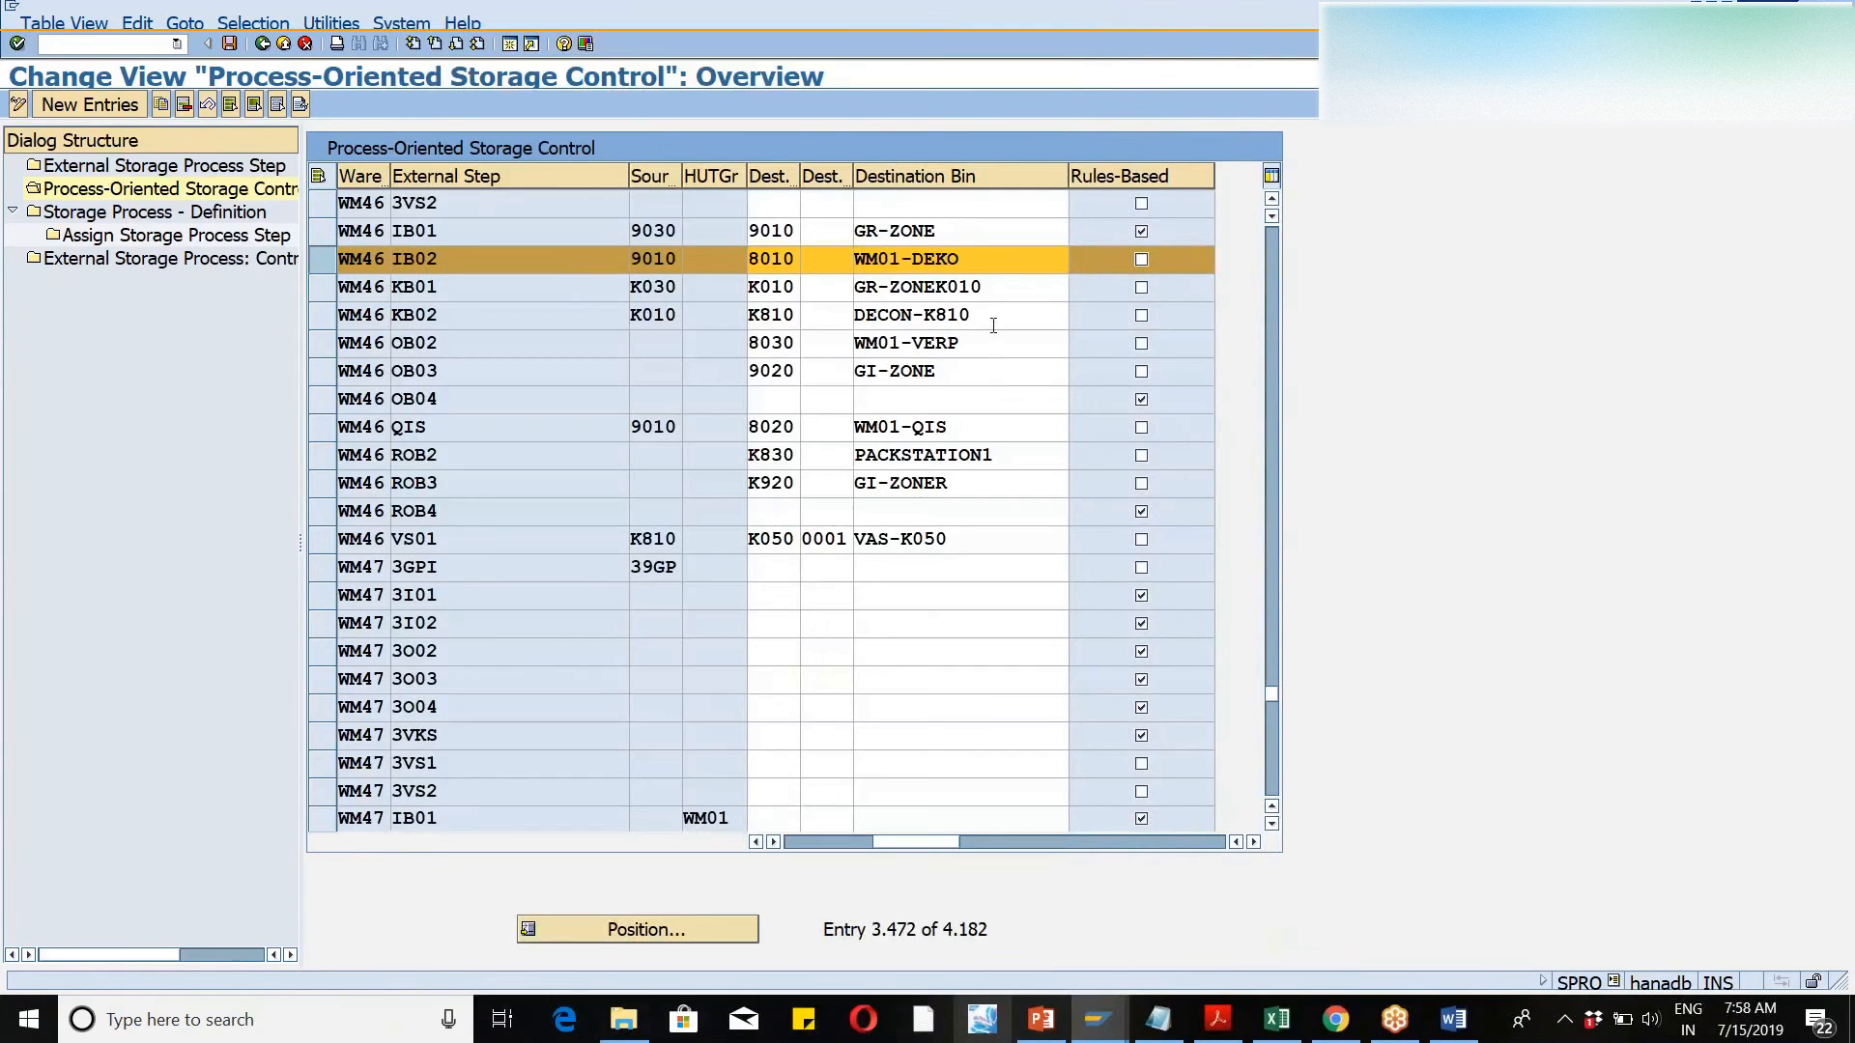
- Clear the rules-based flag on WM46's IB01 entry and save the changes with the proposed customizing request
{"action": "left_click", "coordinate": [1143, 232]}
{"action": "left_click", "coordinate": [229, 44]}
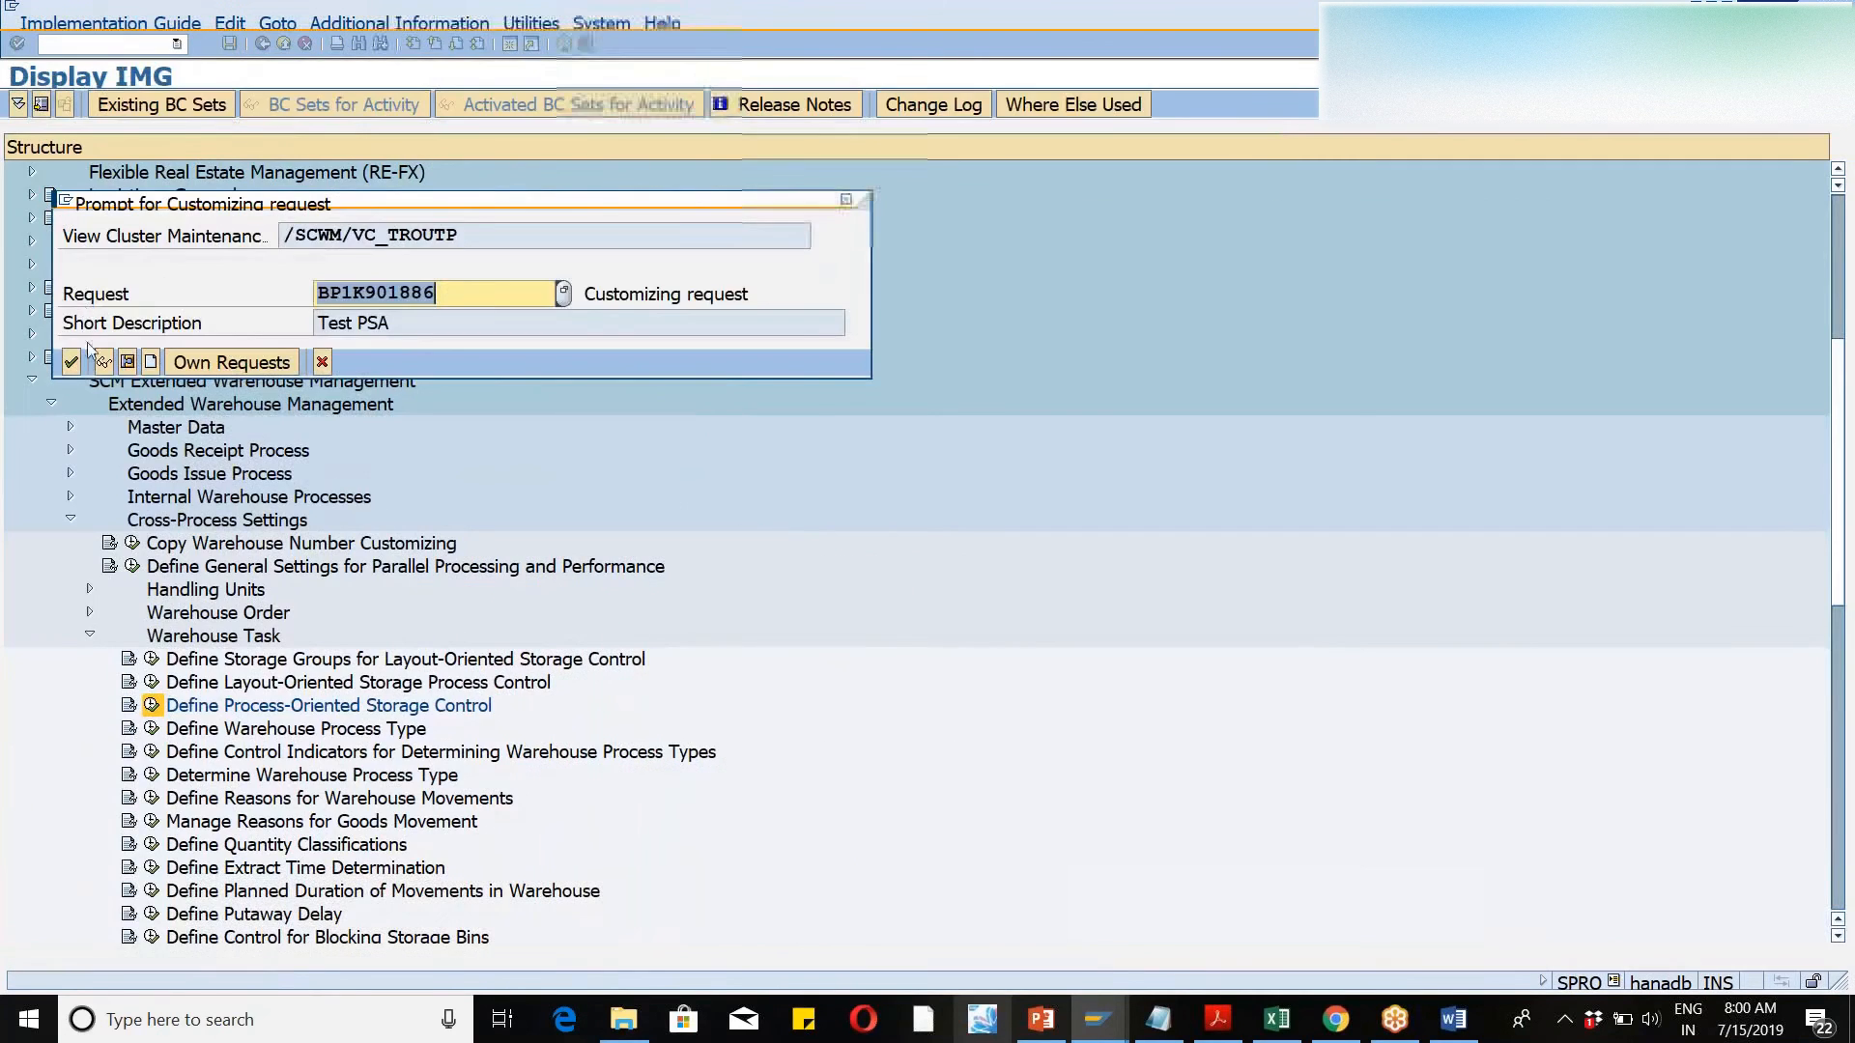
{"action": "left_click", "coordinate": [71, 363]}
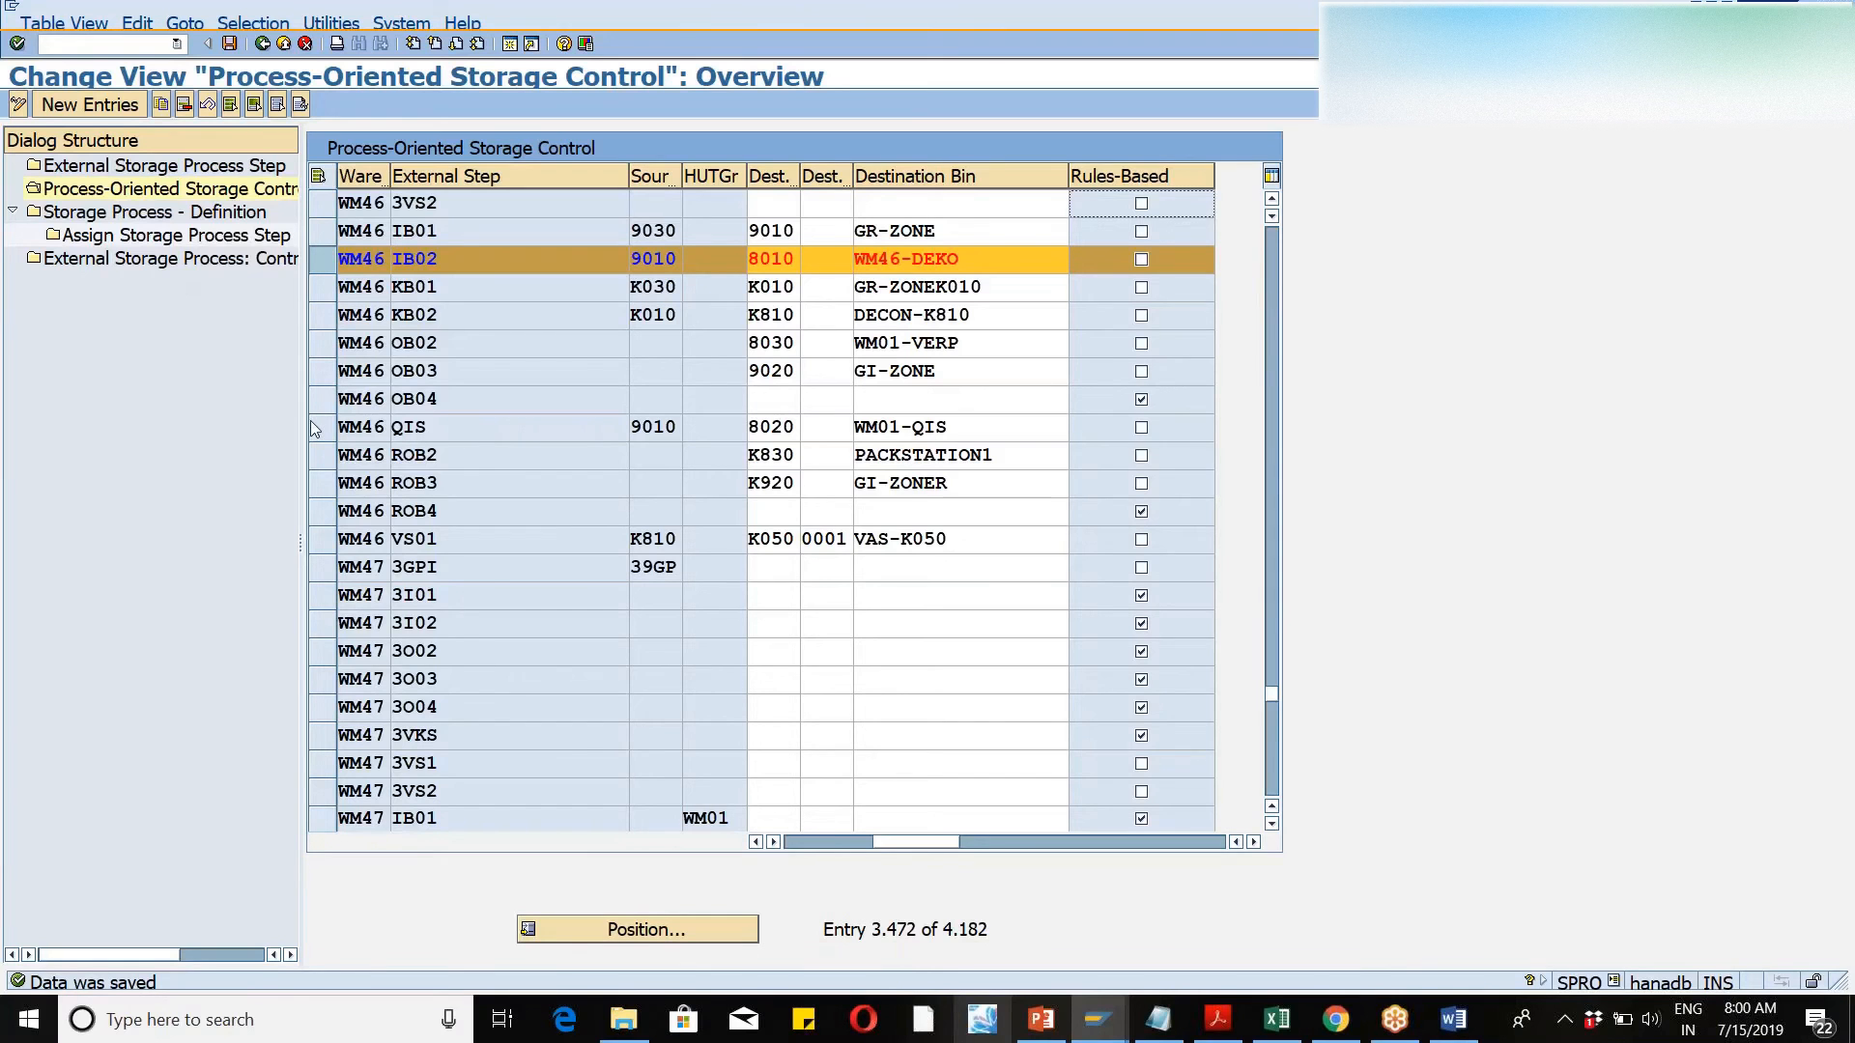
- Check the warehouse process types of WM46's inbound entries and look up the descriptions of types 3060 and 3065
{"action": "left_click", "coordinate": [744, 372]}
{"action": "left_click", "coordinate": [193, 555]}
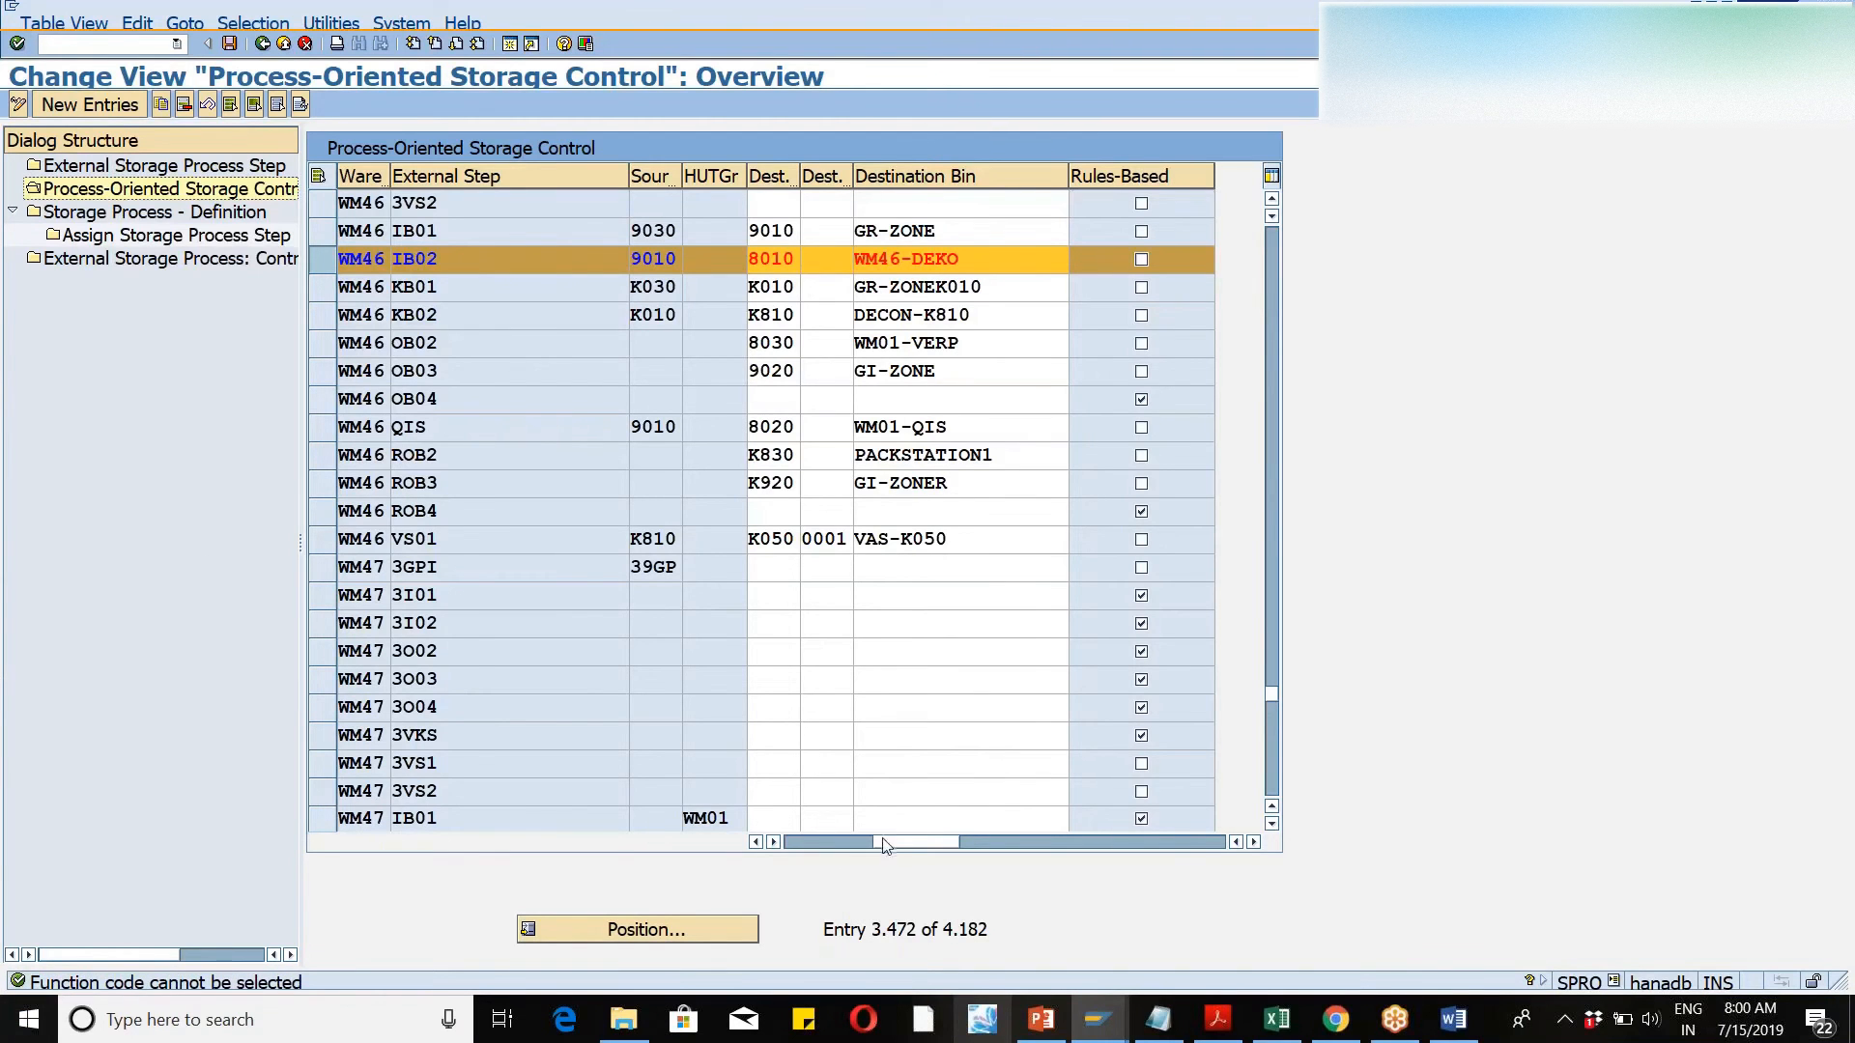
{"action": "left_click_drag", "start_coordinate": [879, 845], "coordinate": [800, 859]}
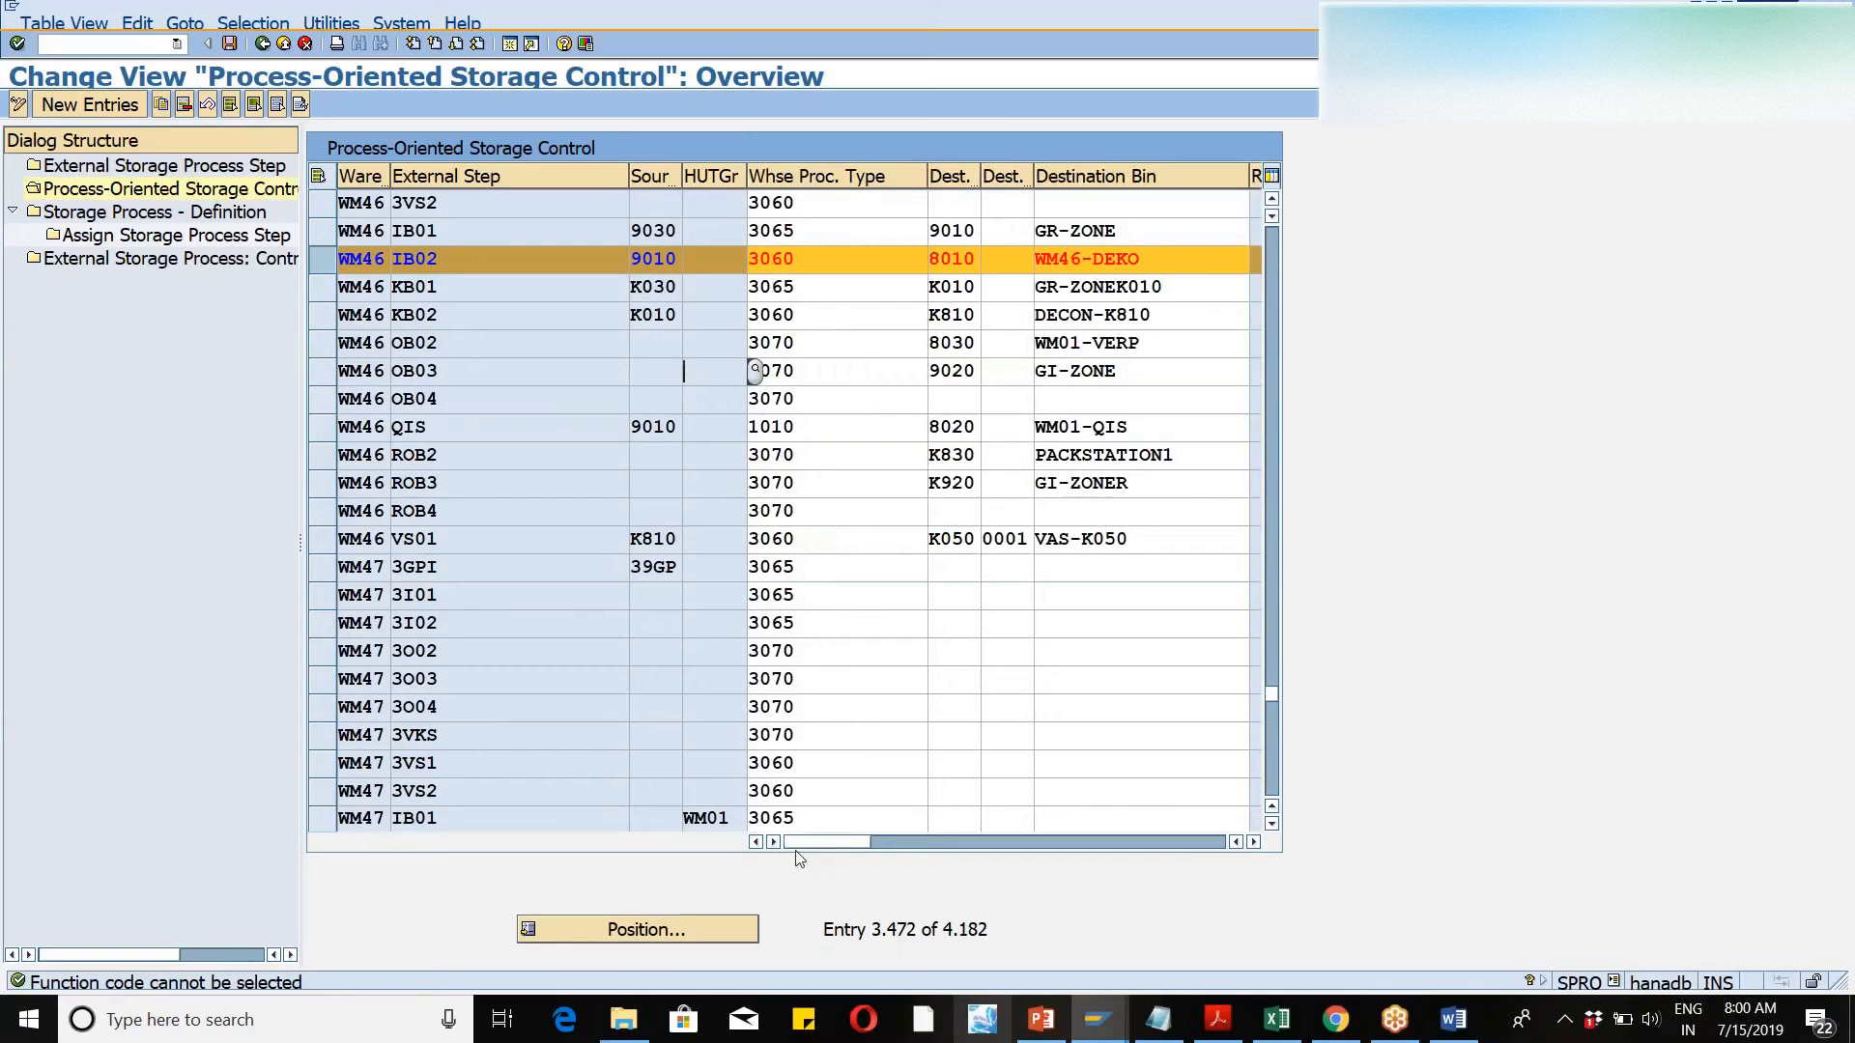
{"action": "left_click", "coordinate": [811, 257]}
{"action": "left_click", "coordinate": [809, 290]}
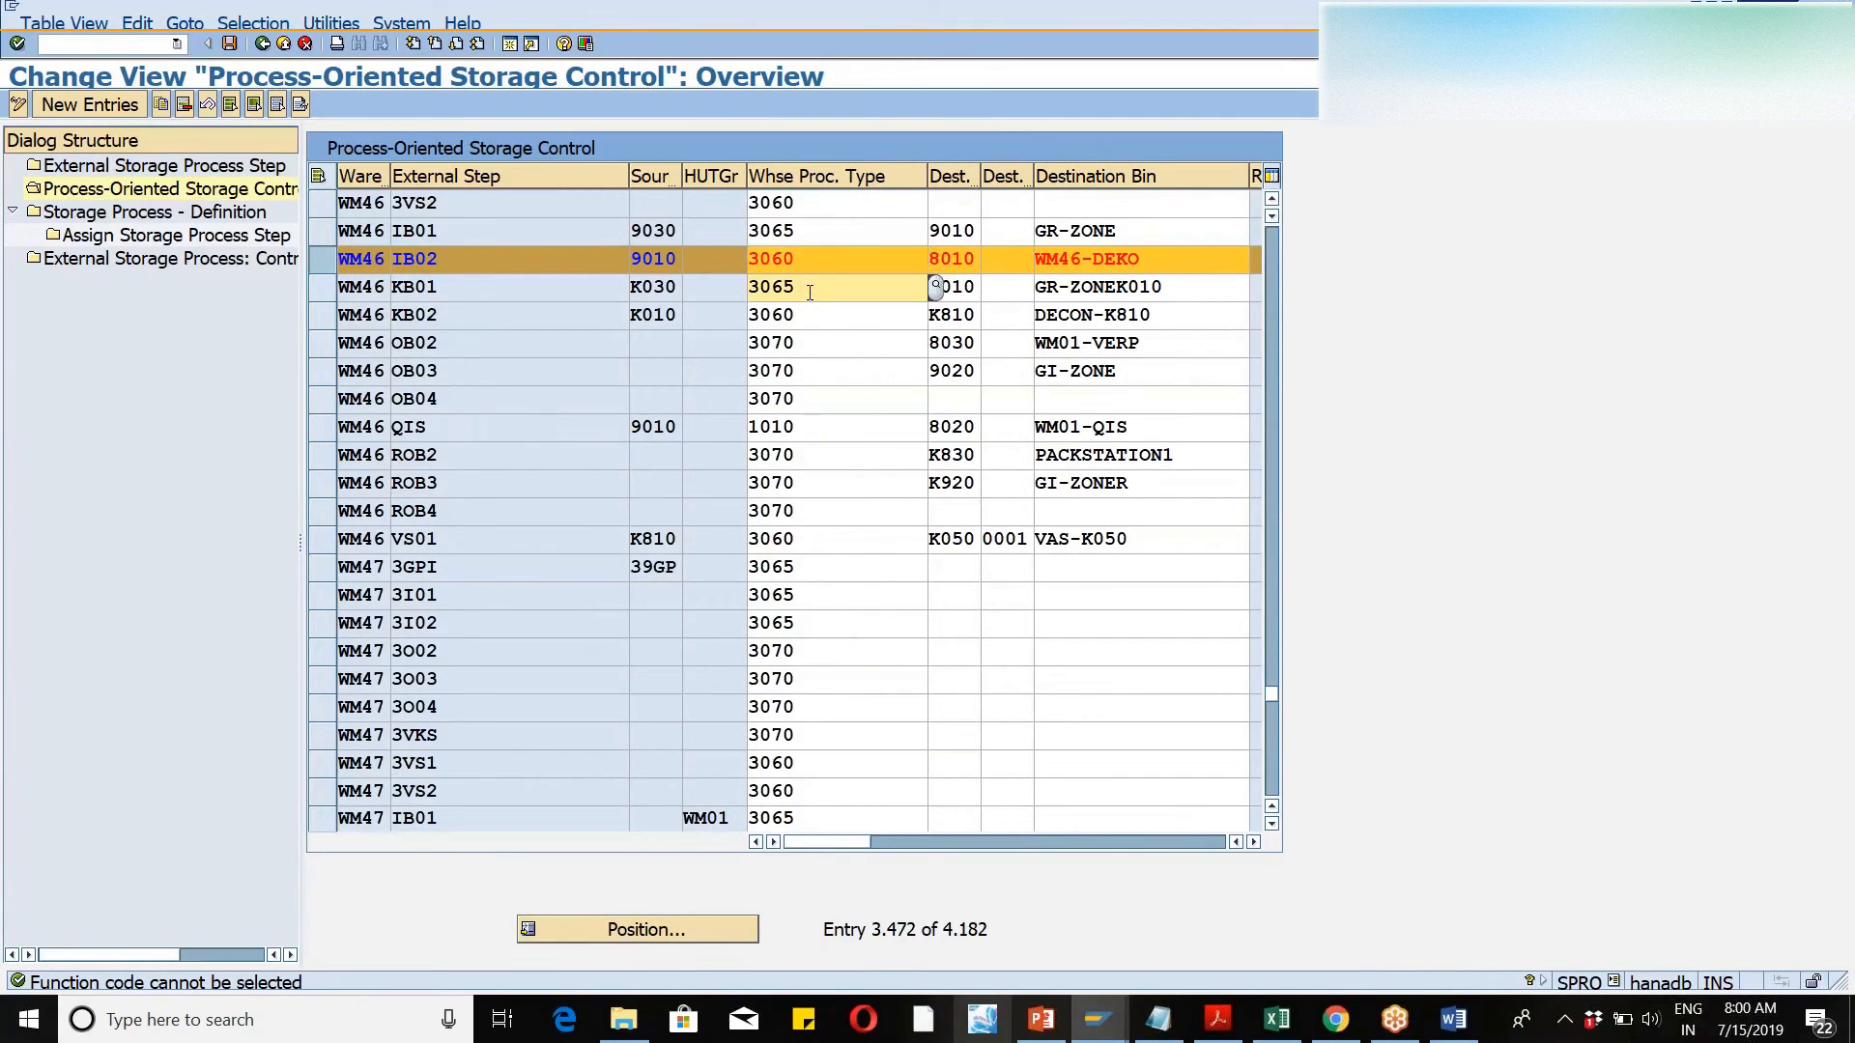
{"action": "left_click", "coordinate": [870, 258]}
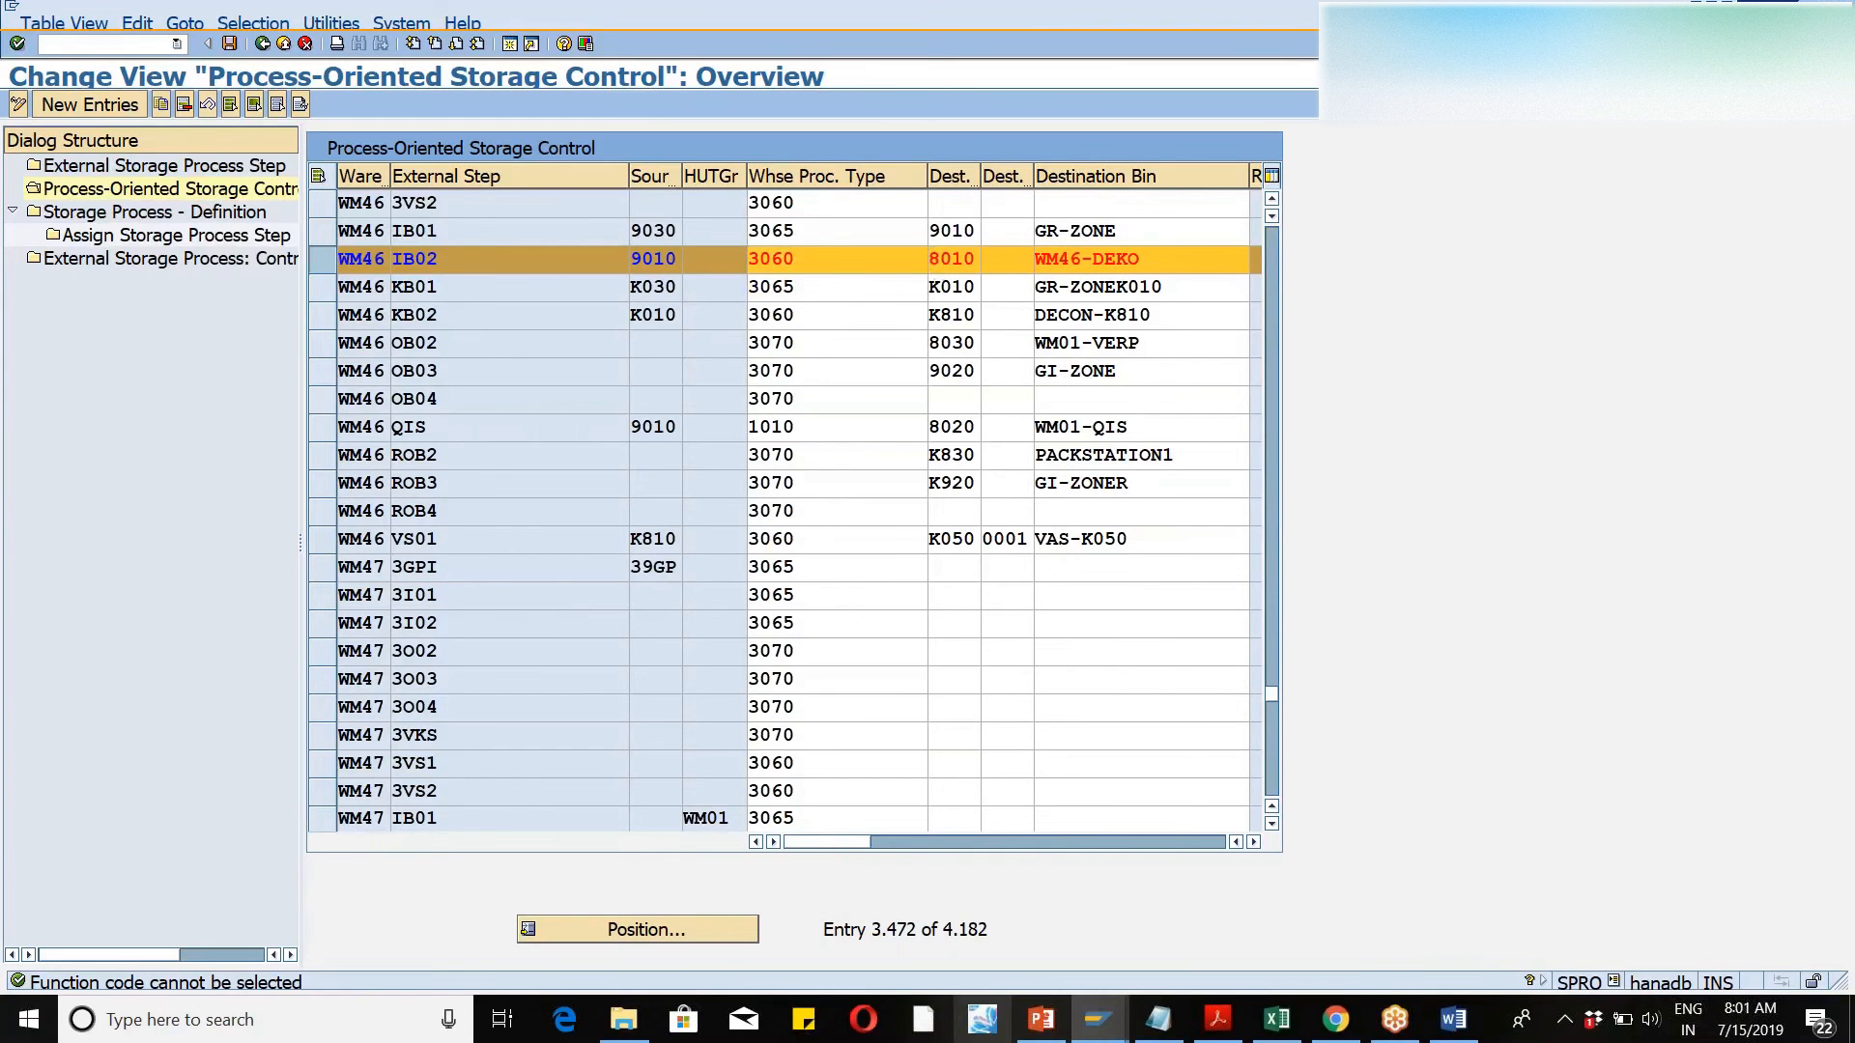
{"action": "key", "text": "F4"}
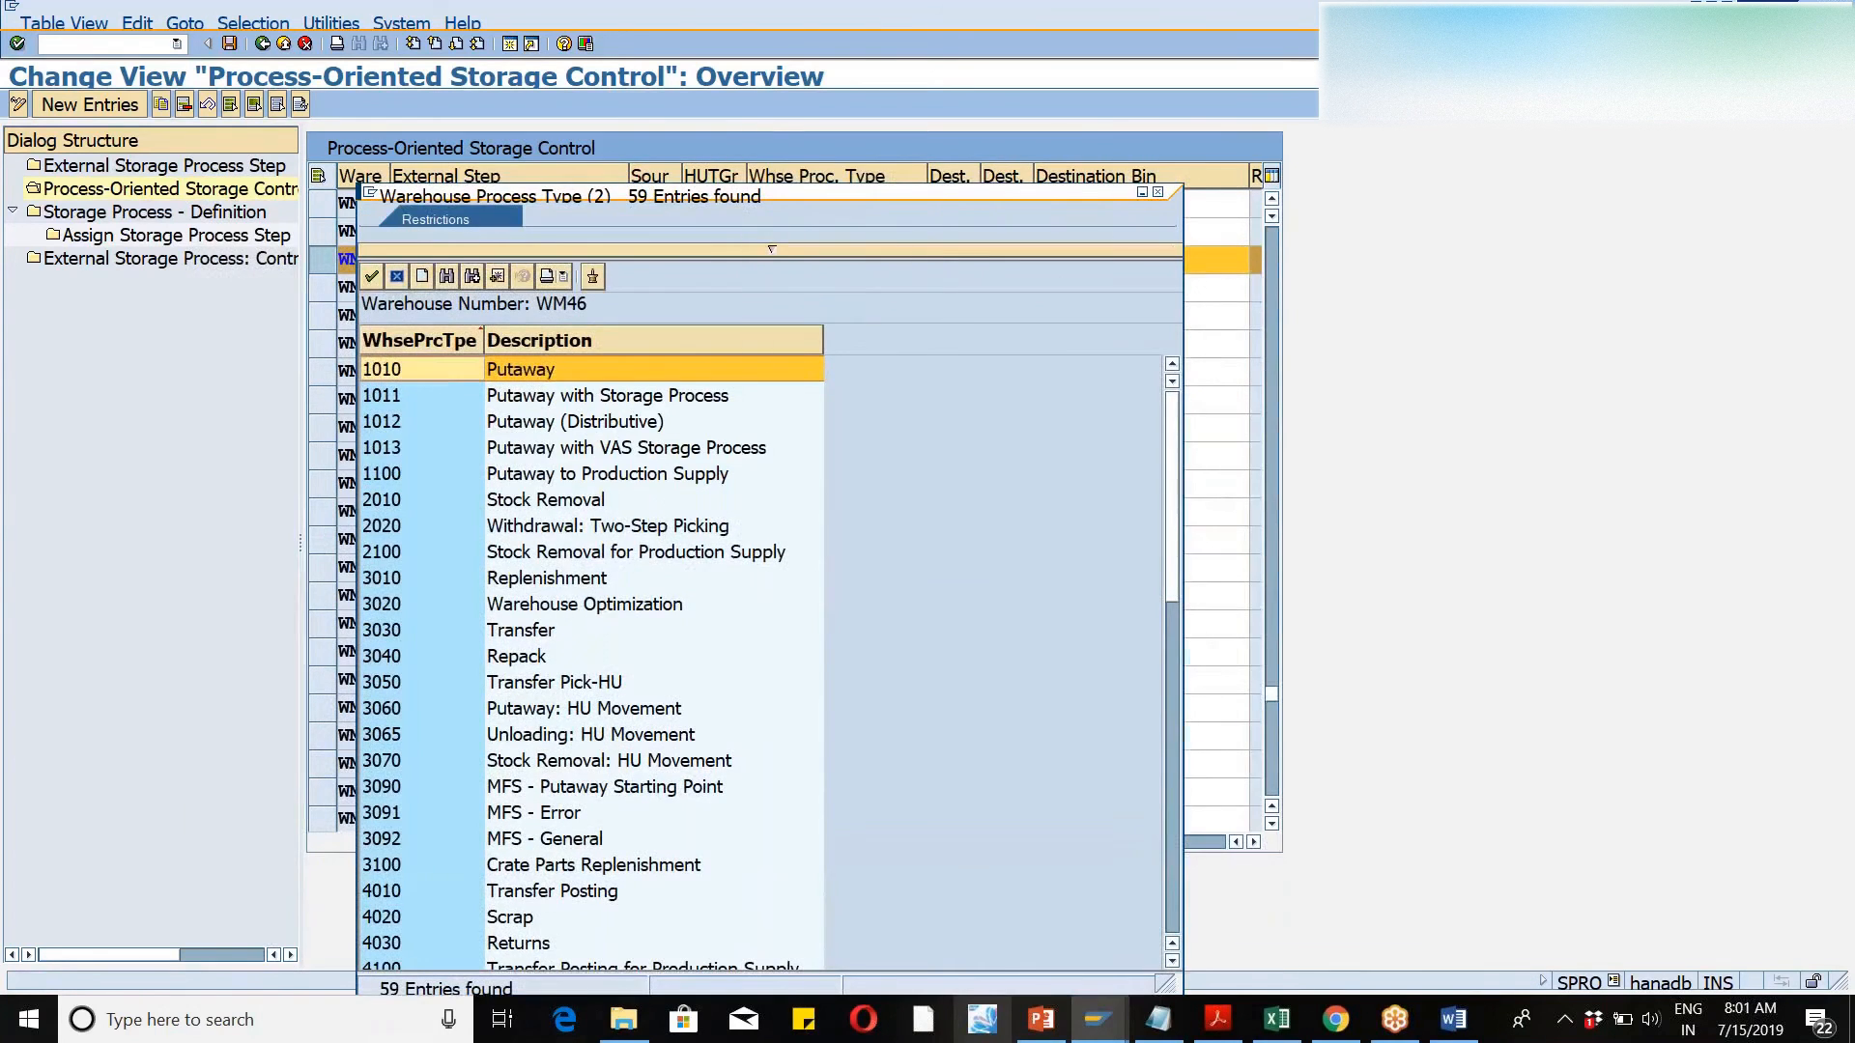
{"action": "left_click_drag", "start_coordinate": [854, 192], "coordinate": [947, 133]}
{"action": "left_click", "coordinate": [477, 655]}
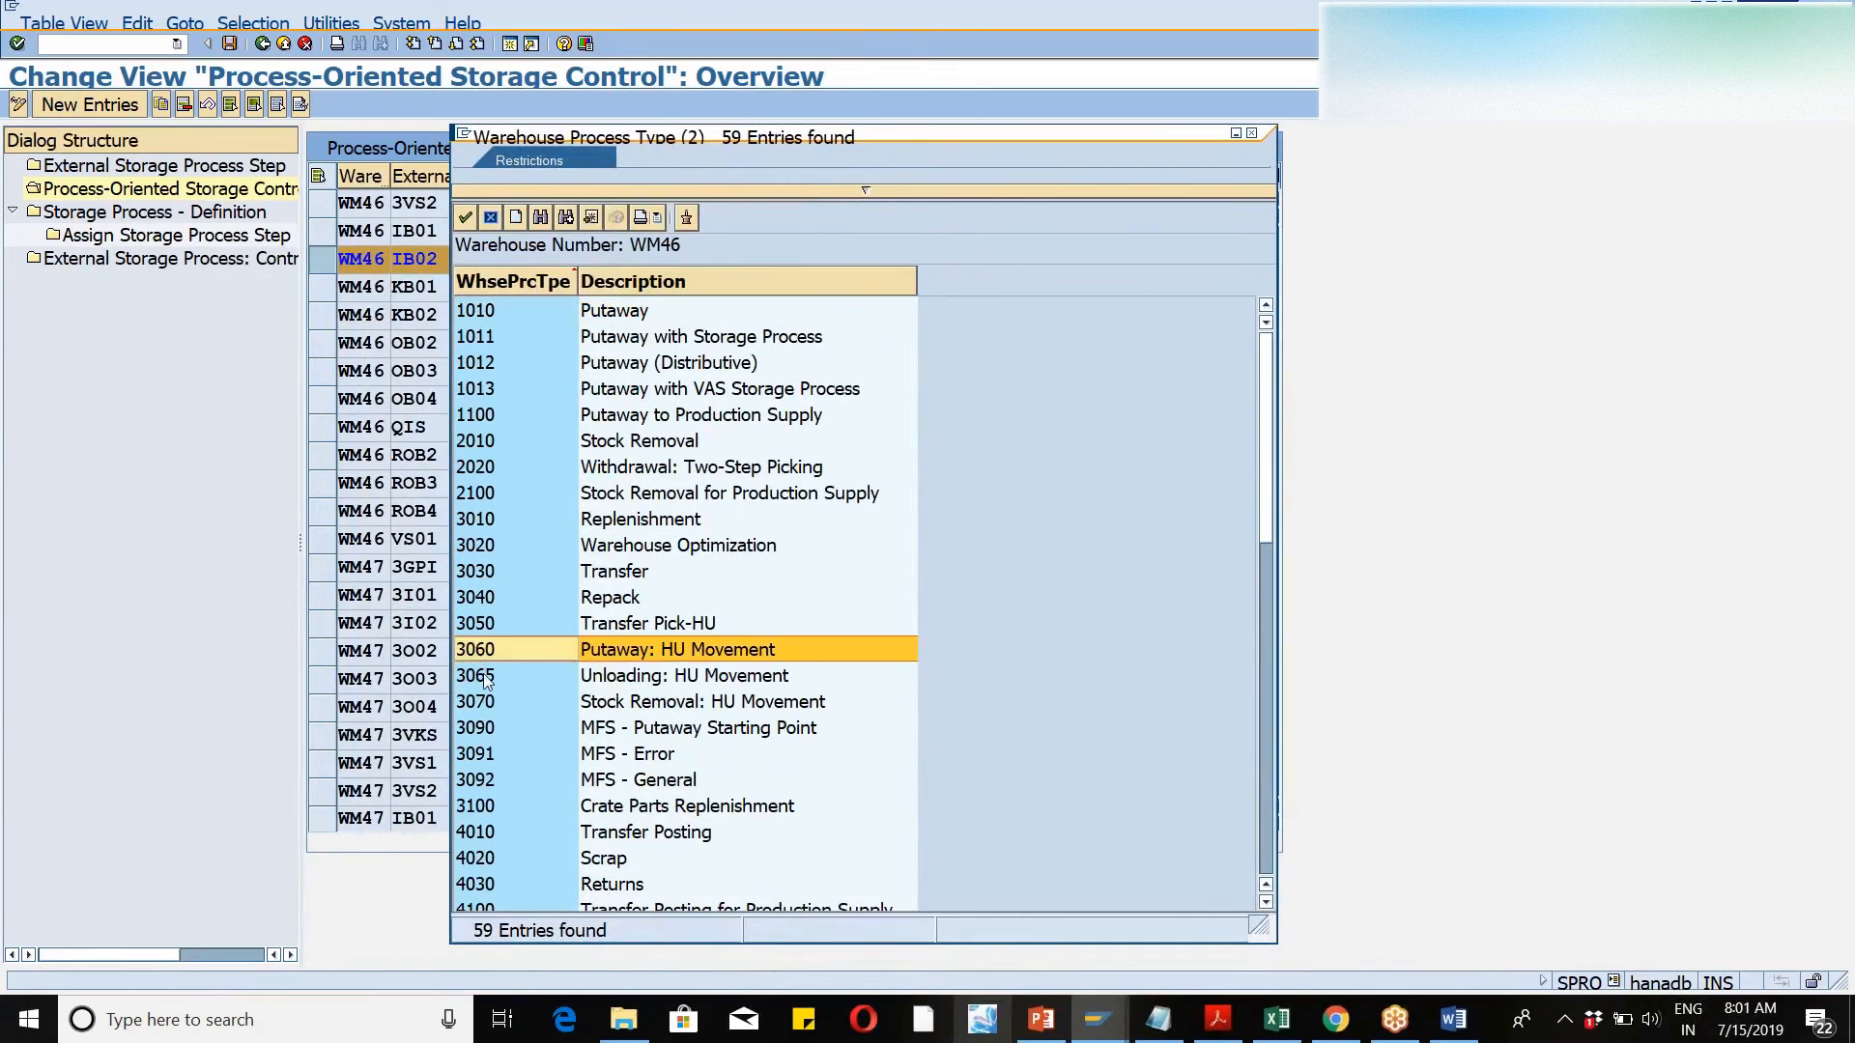
{"action": "left_click", "coordinate": [486, 679]}
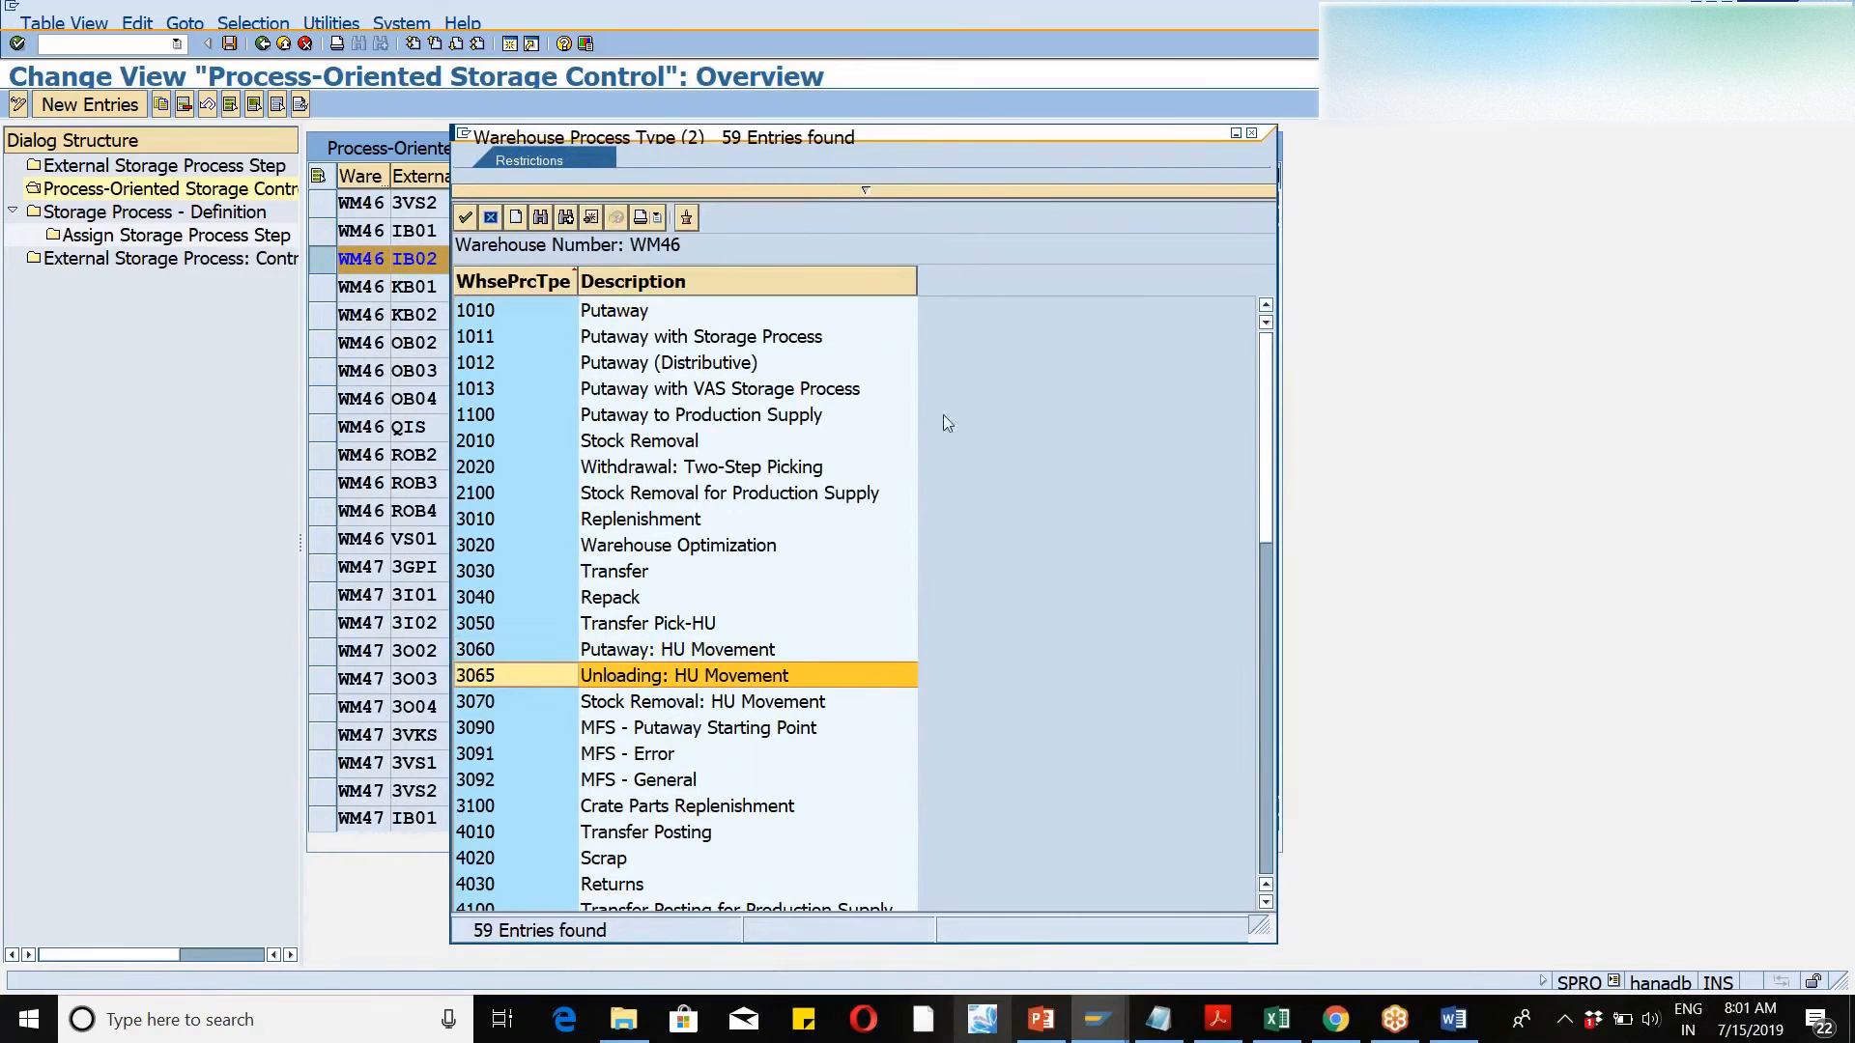
{"action": "left_click", "coordinate": [1254, 138]}
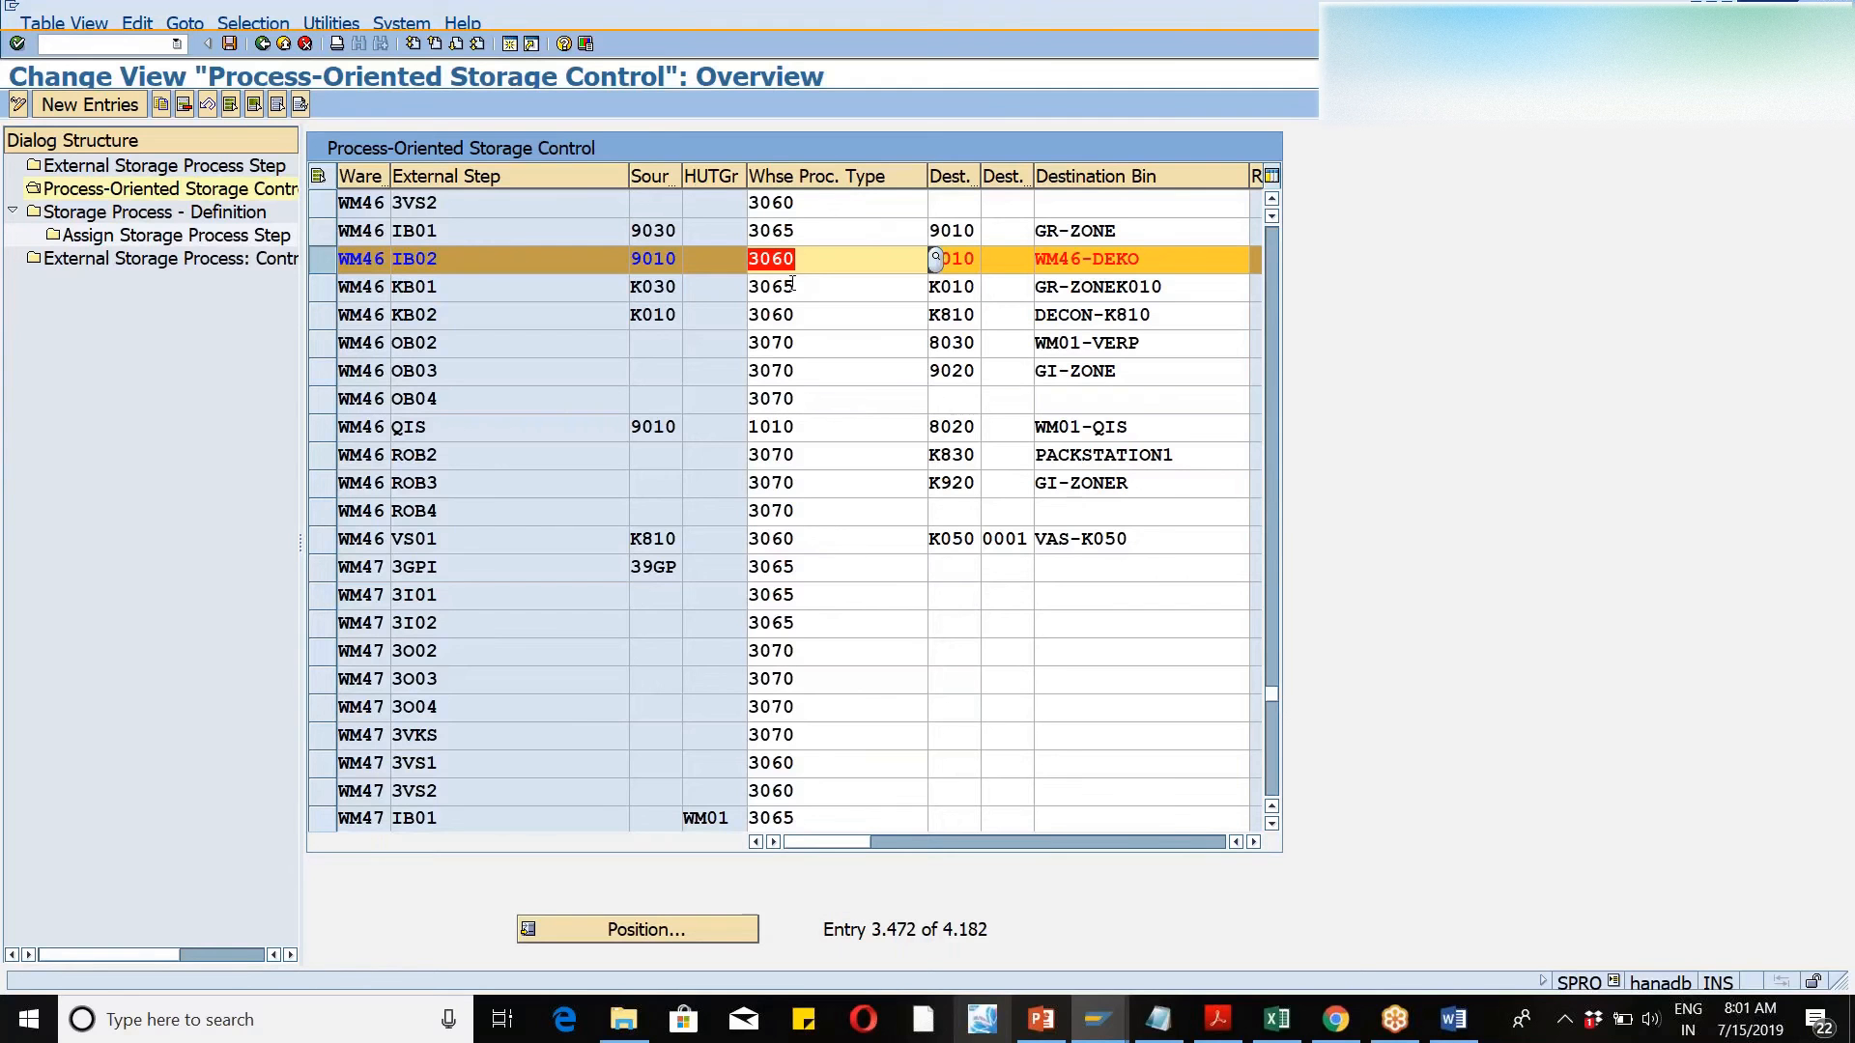
- Save the process-oriented storage control and open transaction /n/scwm/prdi in a new session
{"action": "left_click", "coordinate": [230, 44]}
{"action": "left_click", "coordinate": [230, 45]}
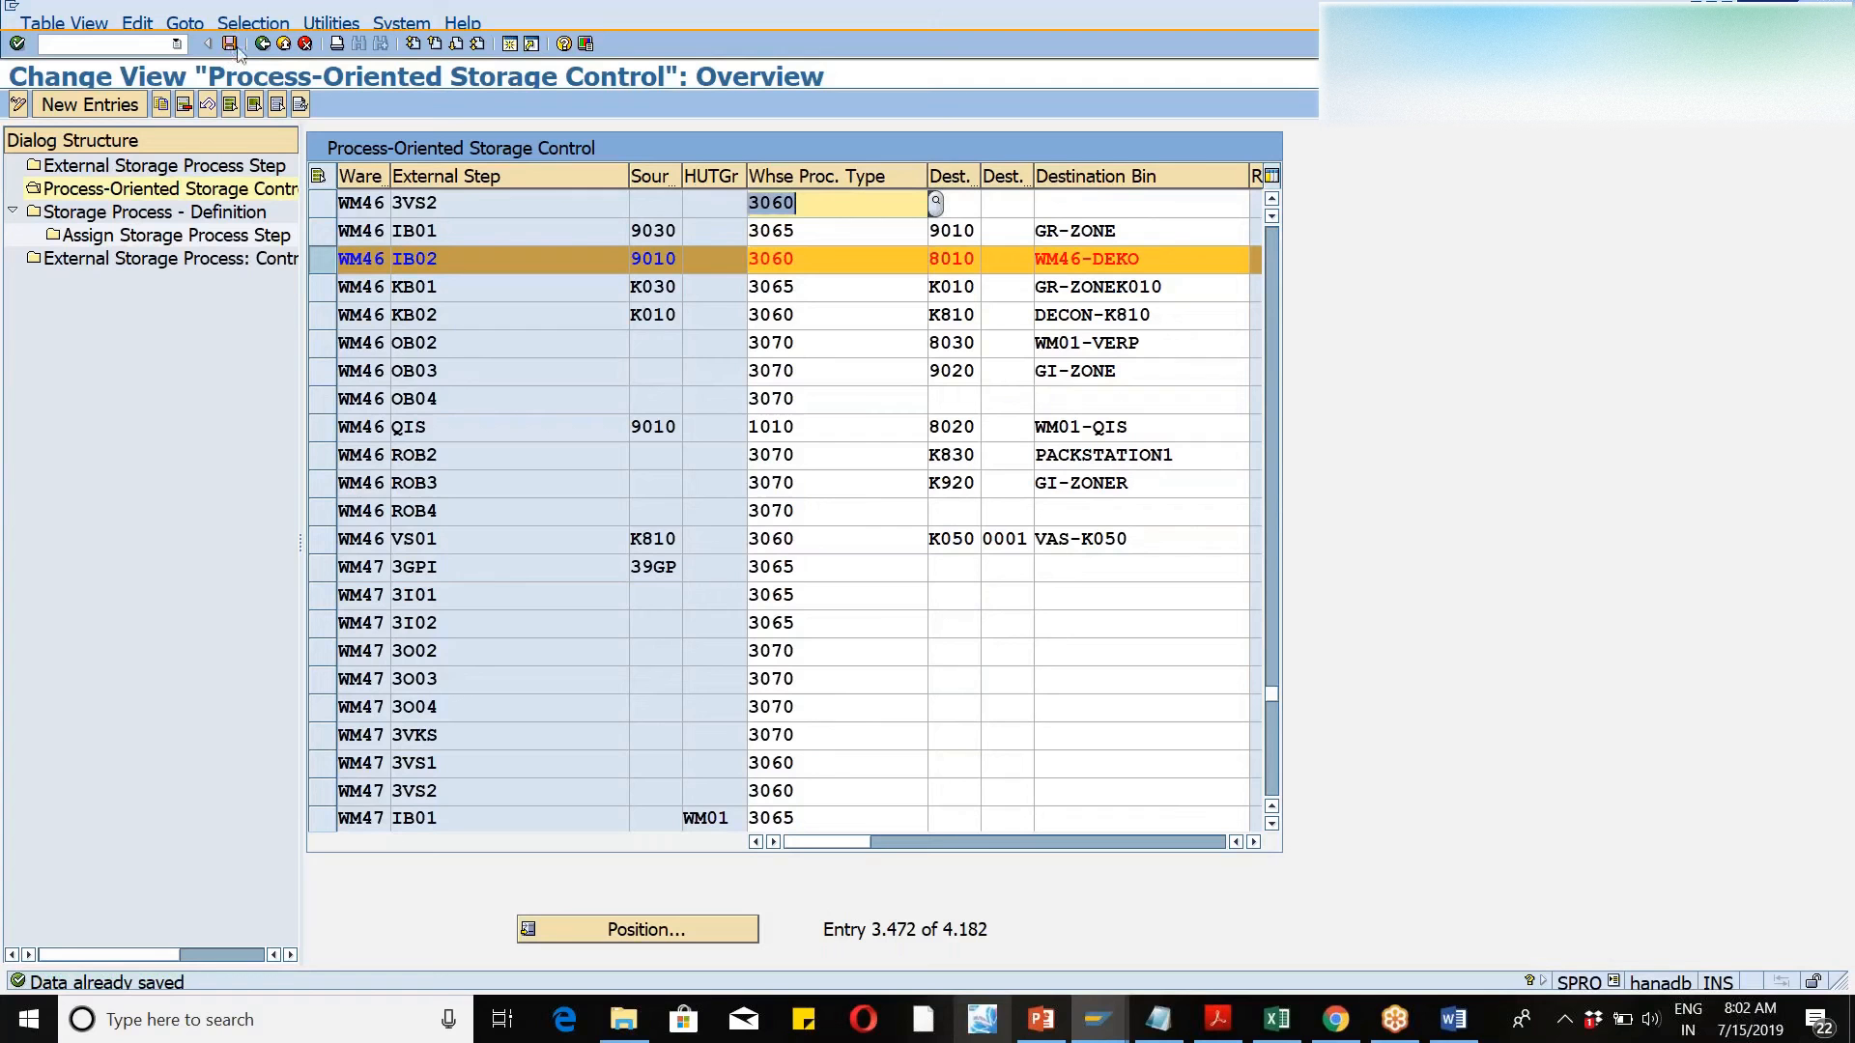
{"action": "left_click", "coordinate": [511, 44]}
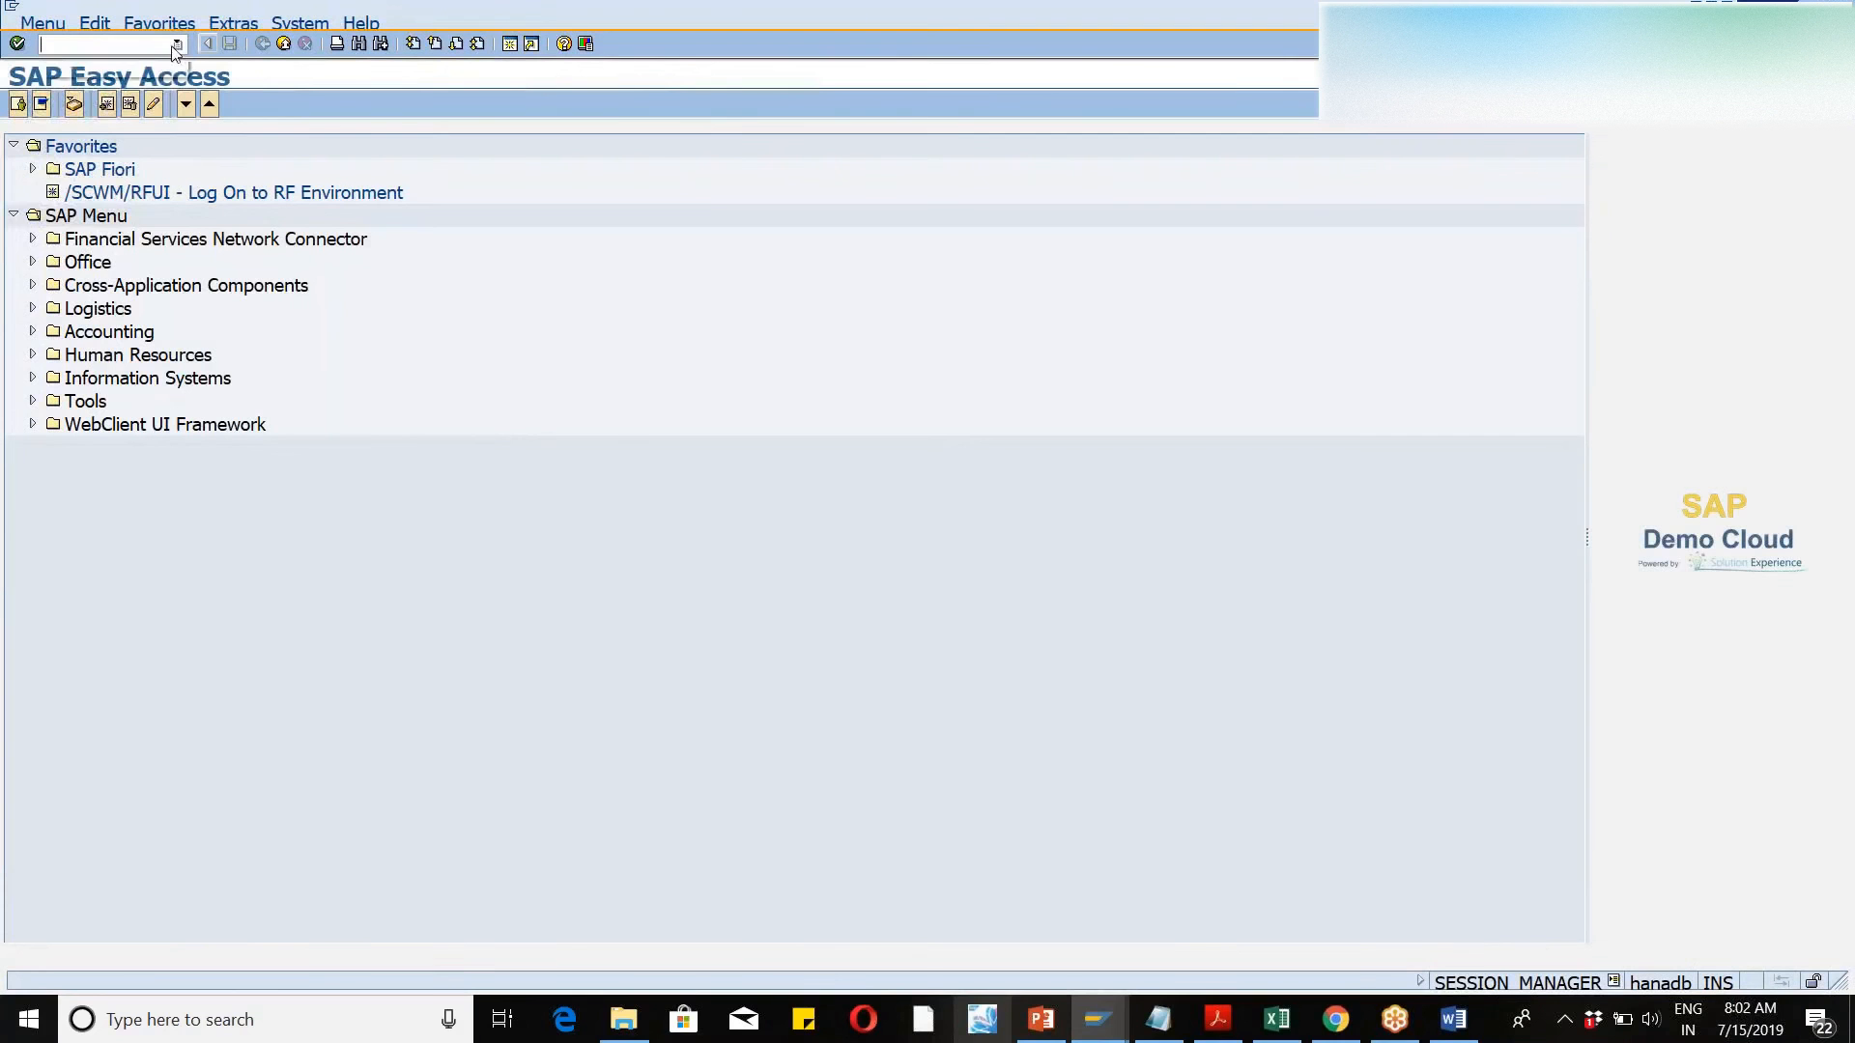
{"action": "left_click", "coordinate": [175, 44]}
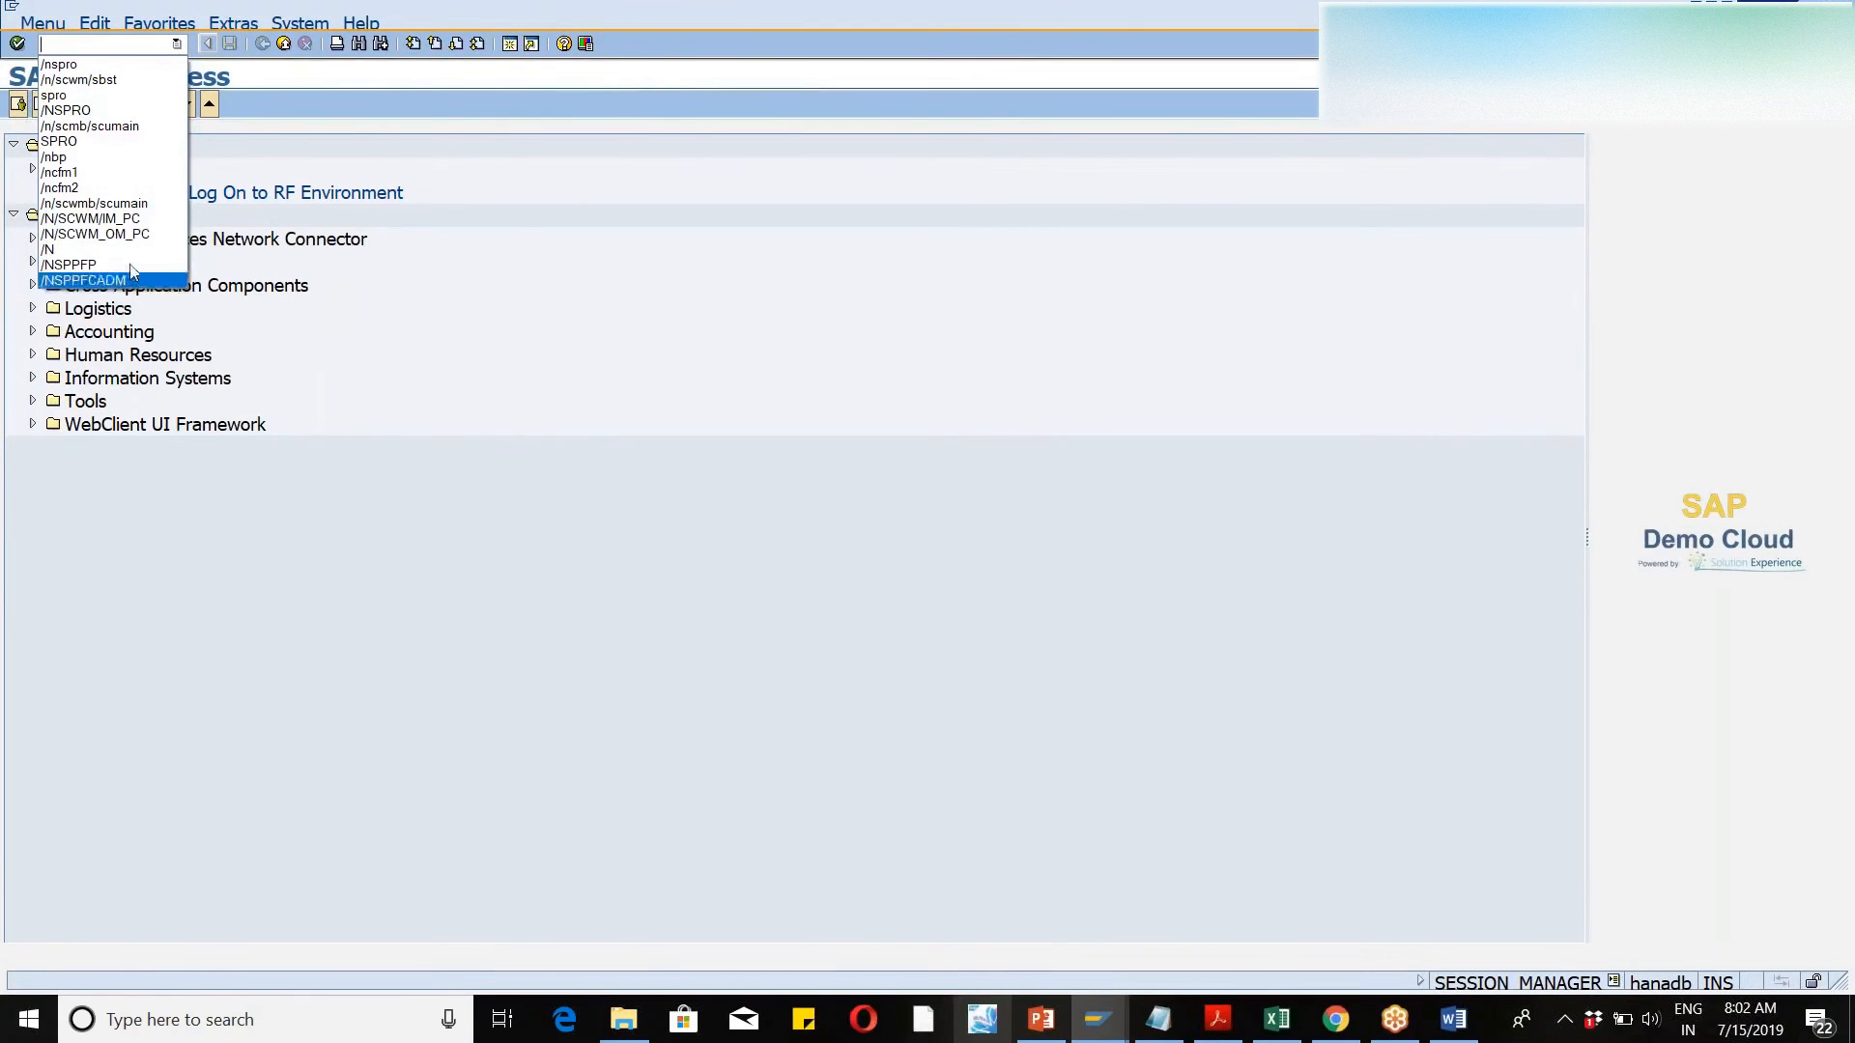
{"action": "left_click", "coordinate": [83, 81]}
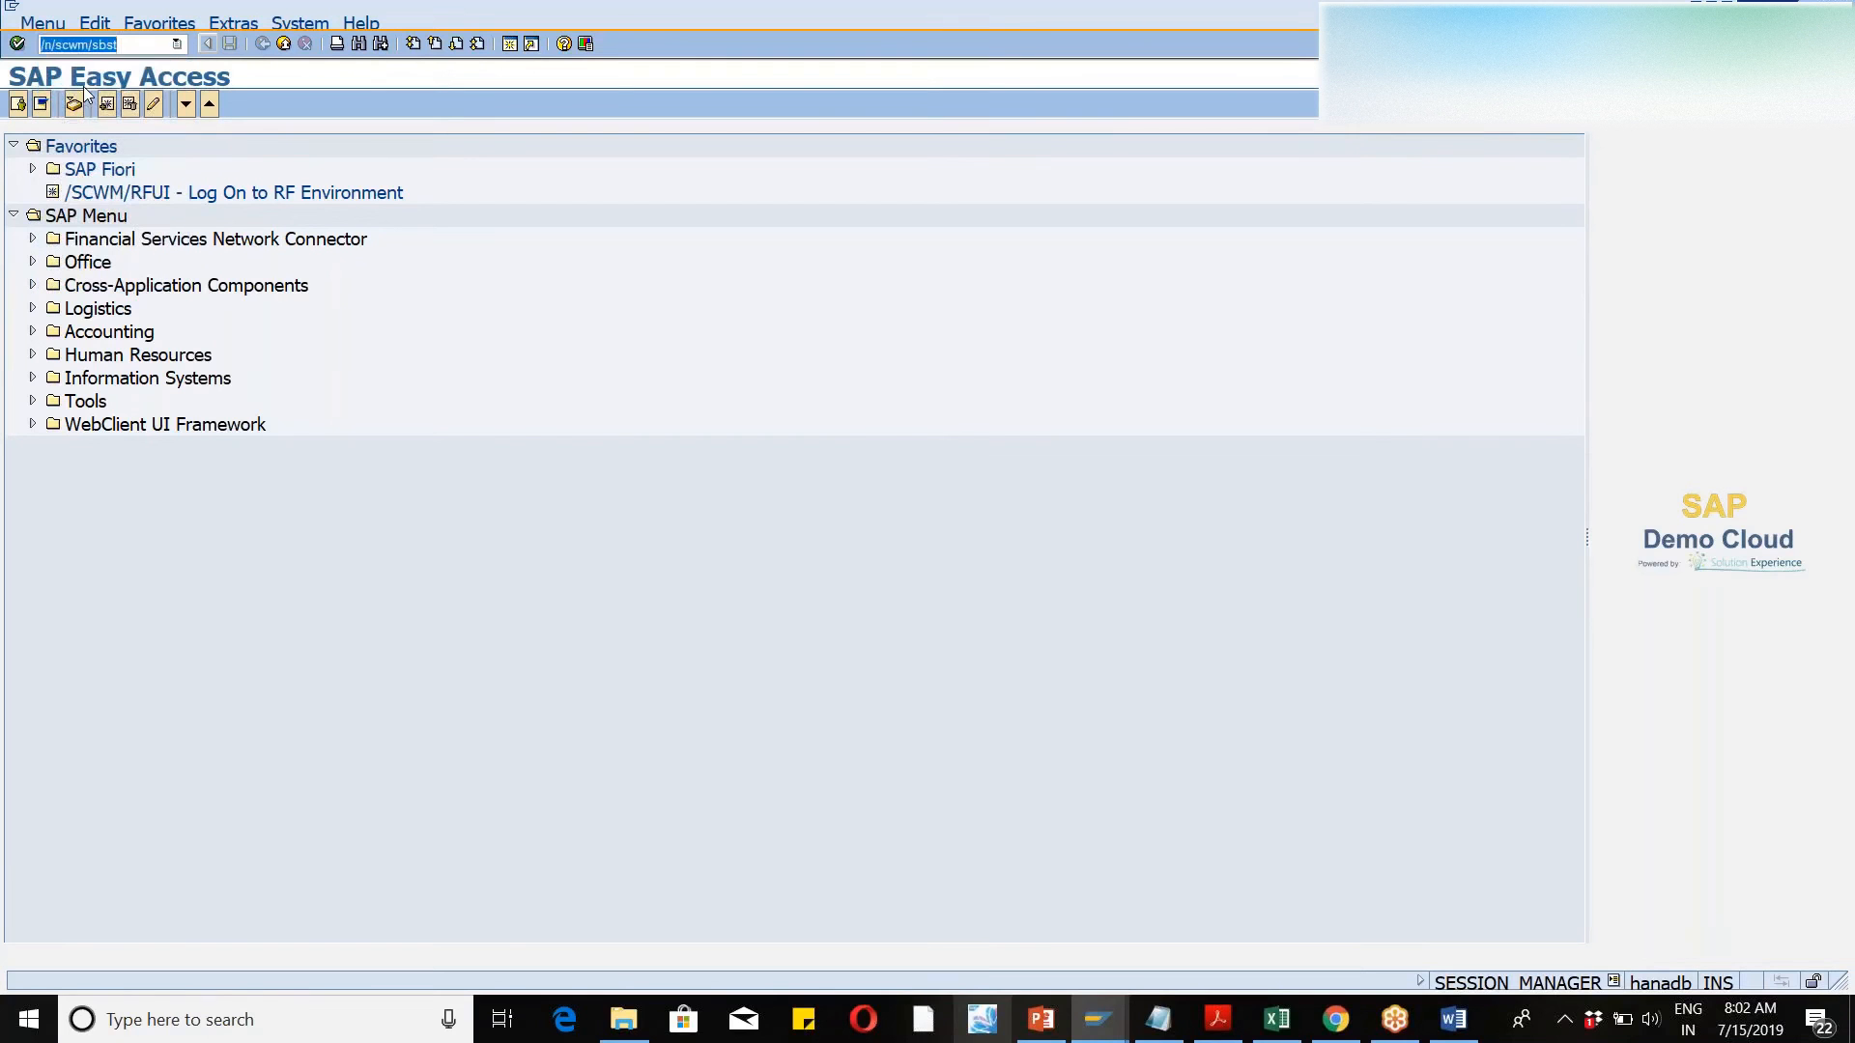
{"action": "key", "text": "BackSpace"}
{"action": "type", "text": "prdi"}
{"action": "key", "text": "Return"}
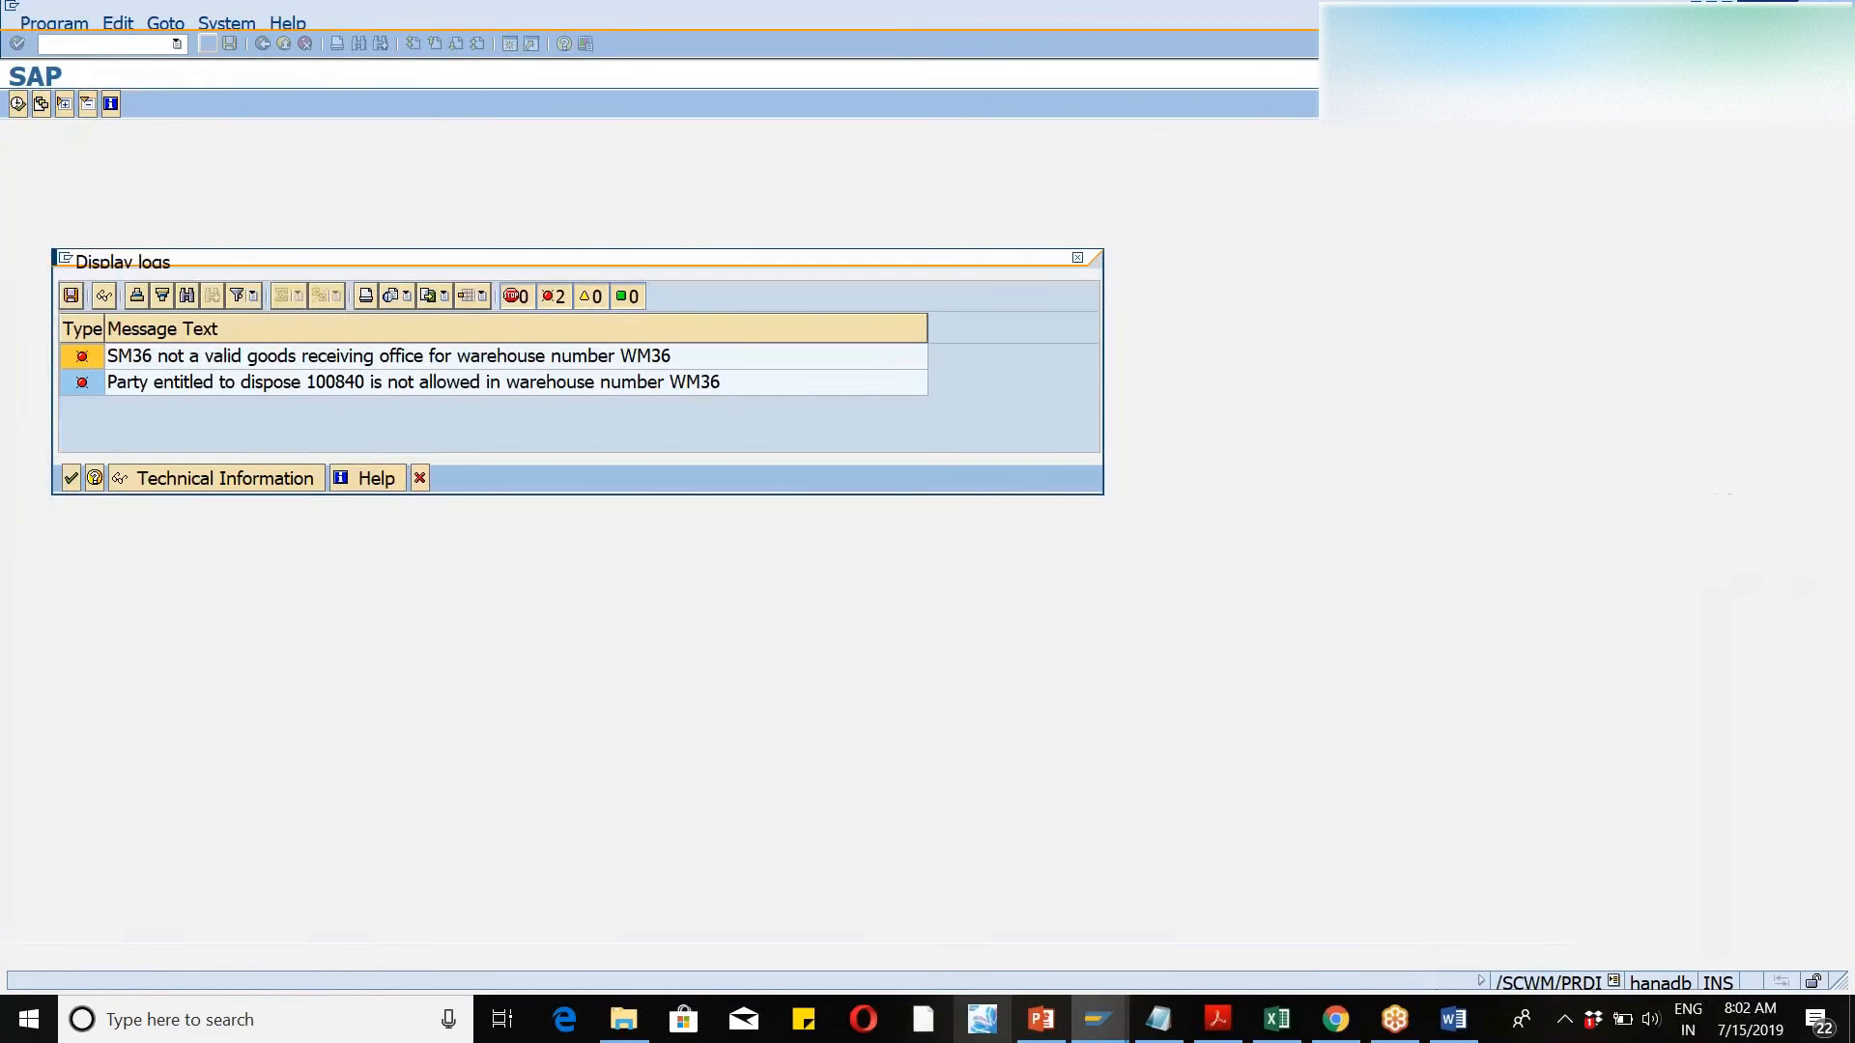
- Acknowledge the displayed log and search for inbound deliveries in warehouse WM36 without any search criteria
{"action": "left_click", "coordinate": [70, 477]}
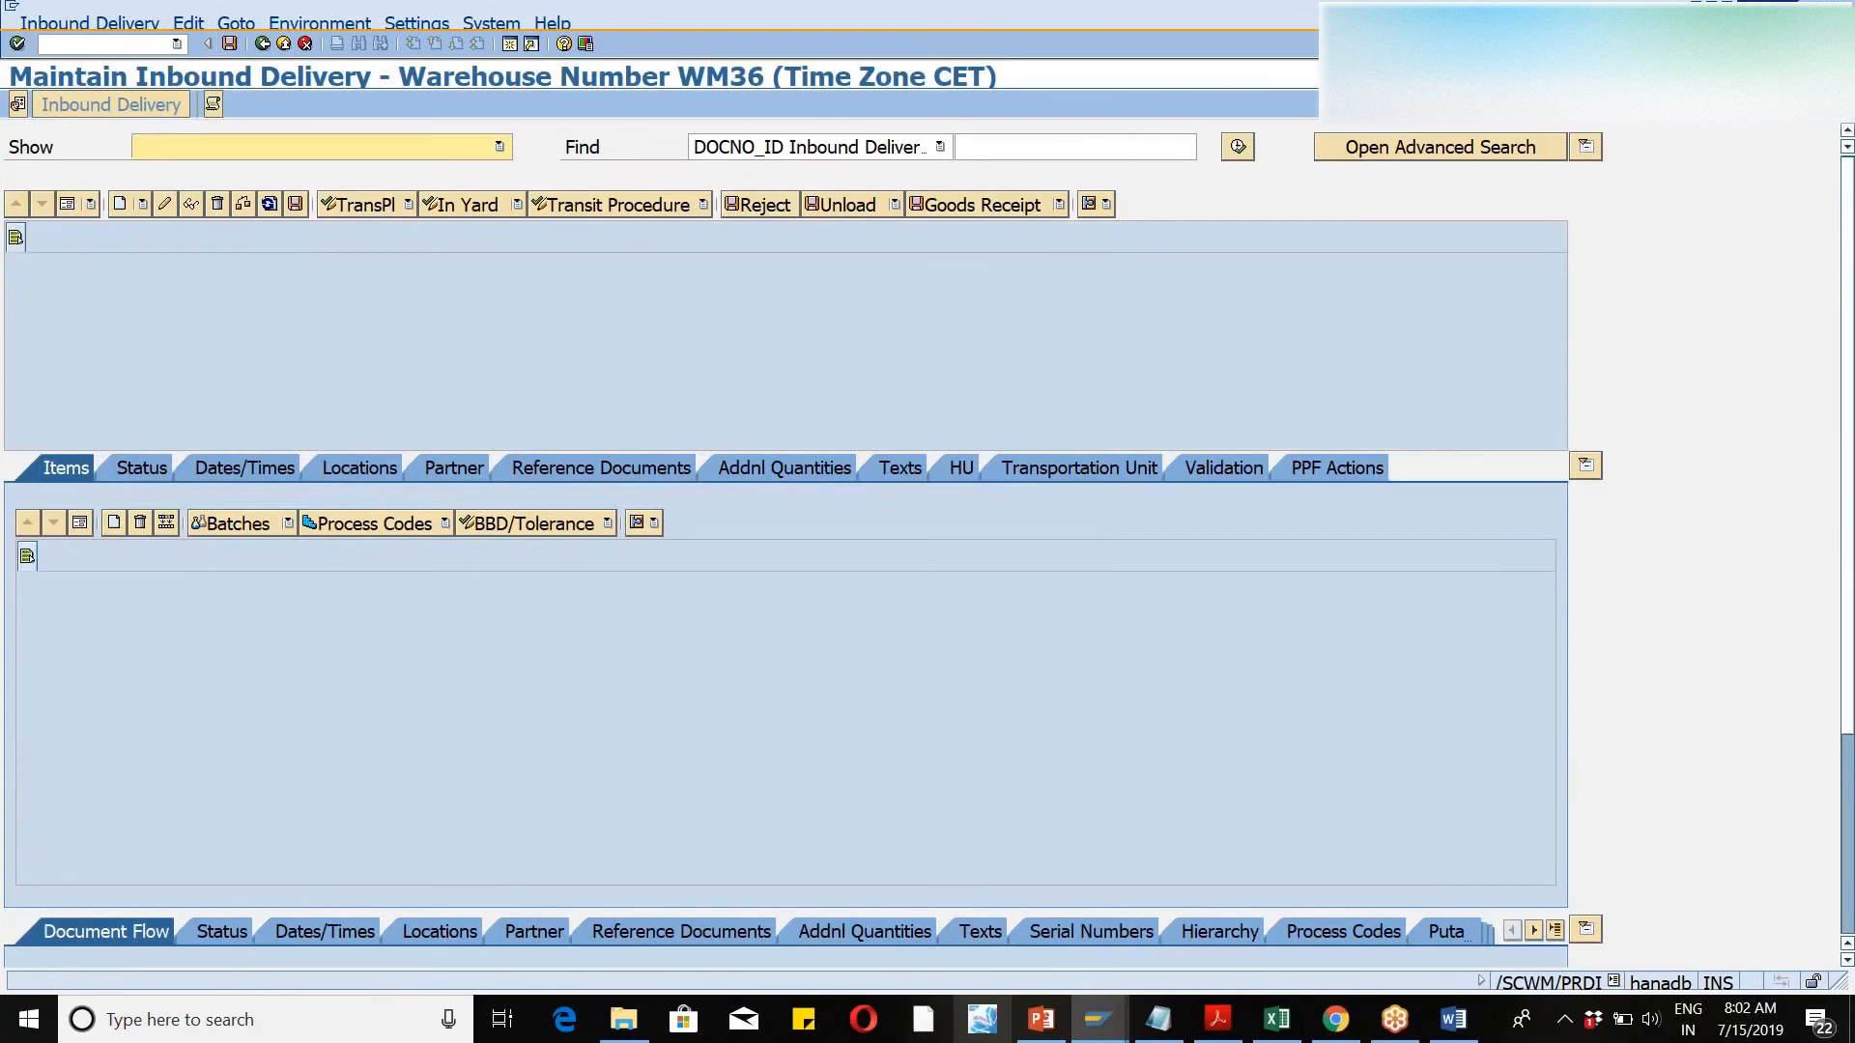
{"action": "left_click", "coordinate": [1241, 158]}
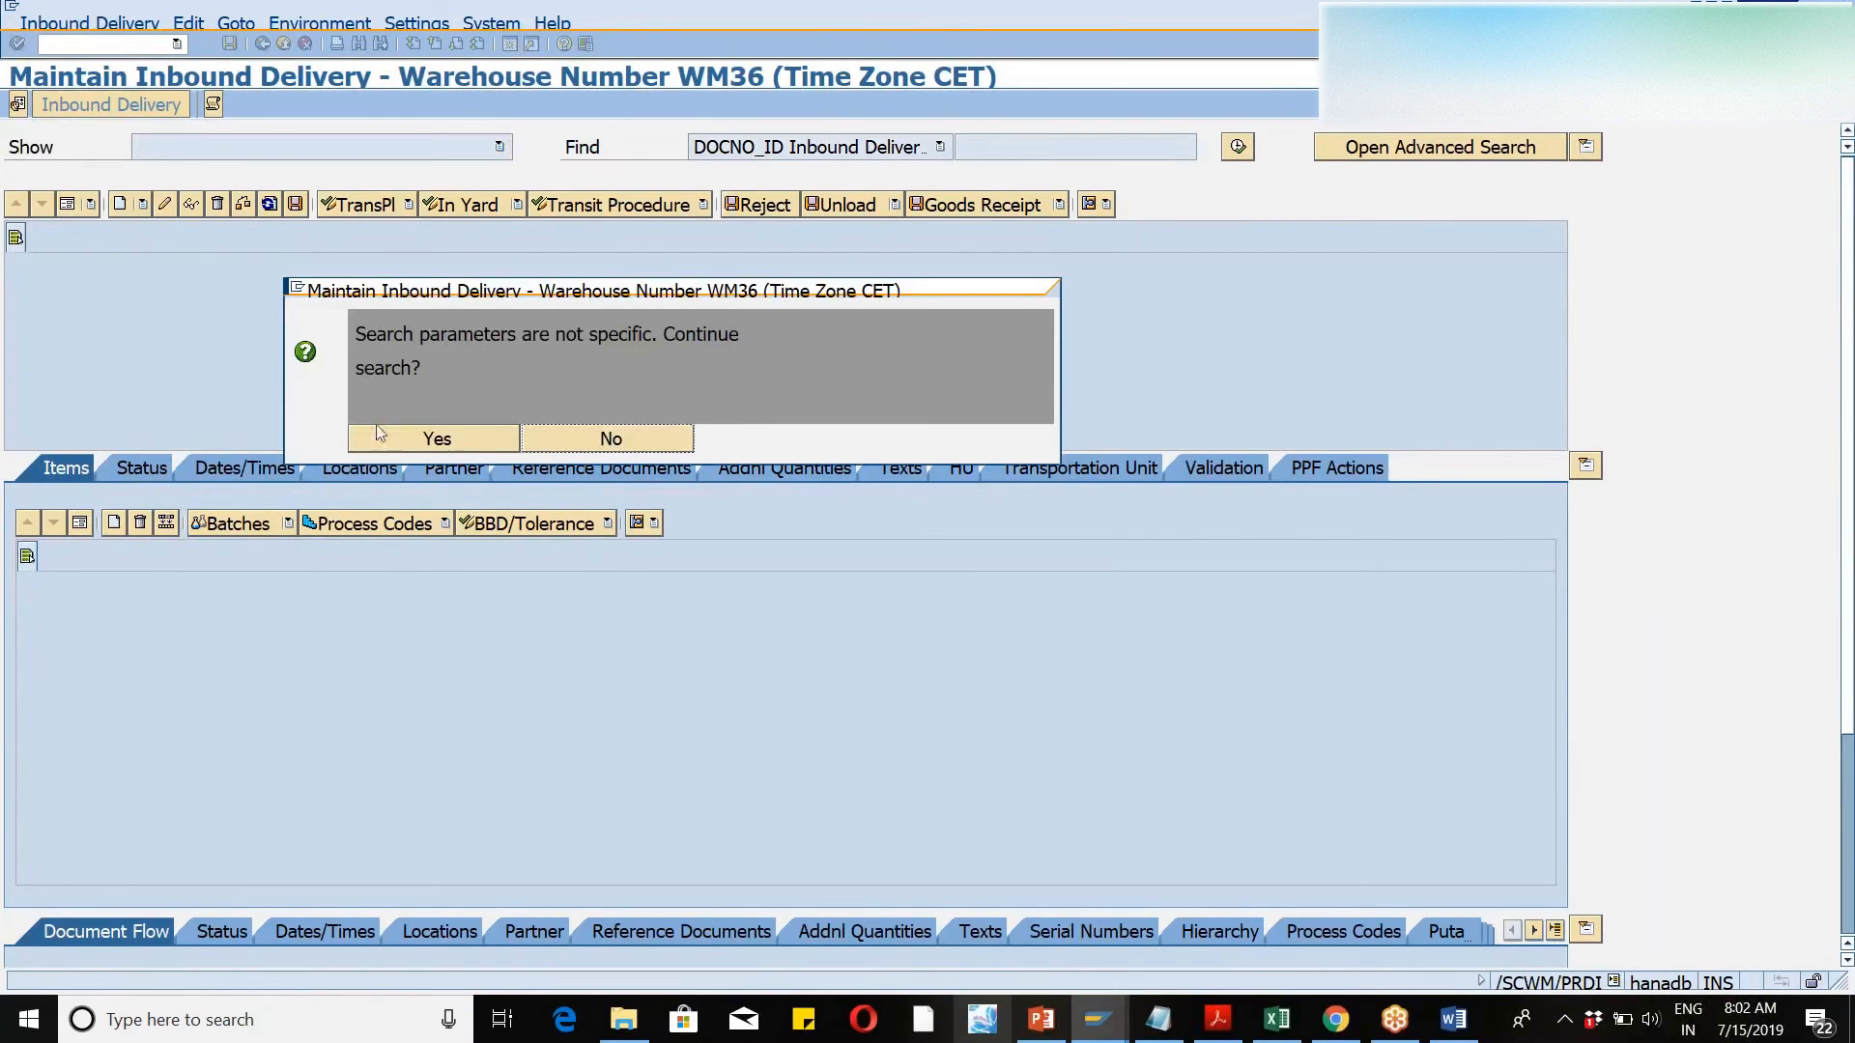
{"action": "left_click", "coordinate": [404, 442]}
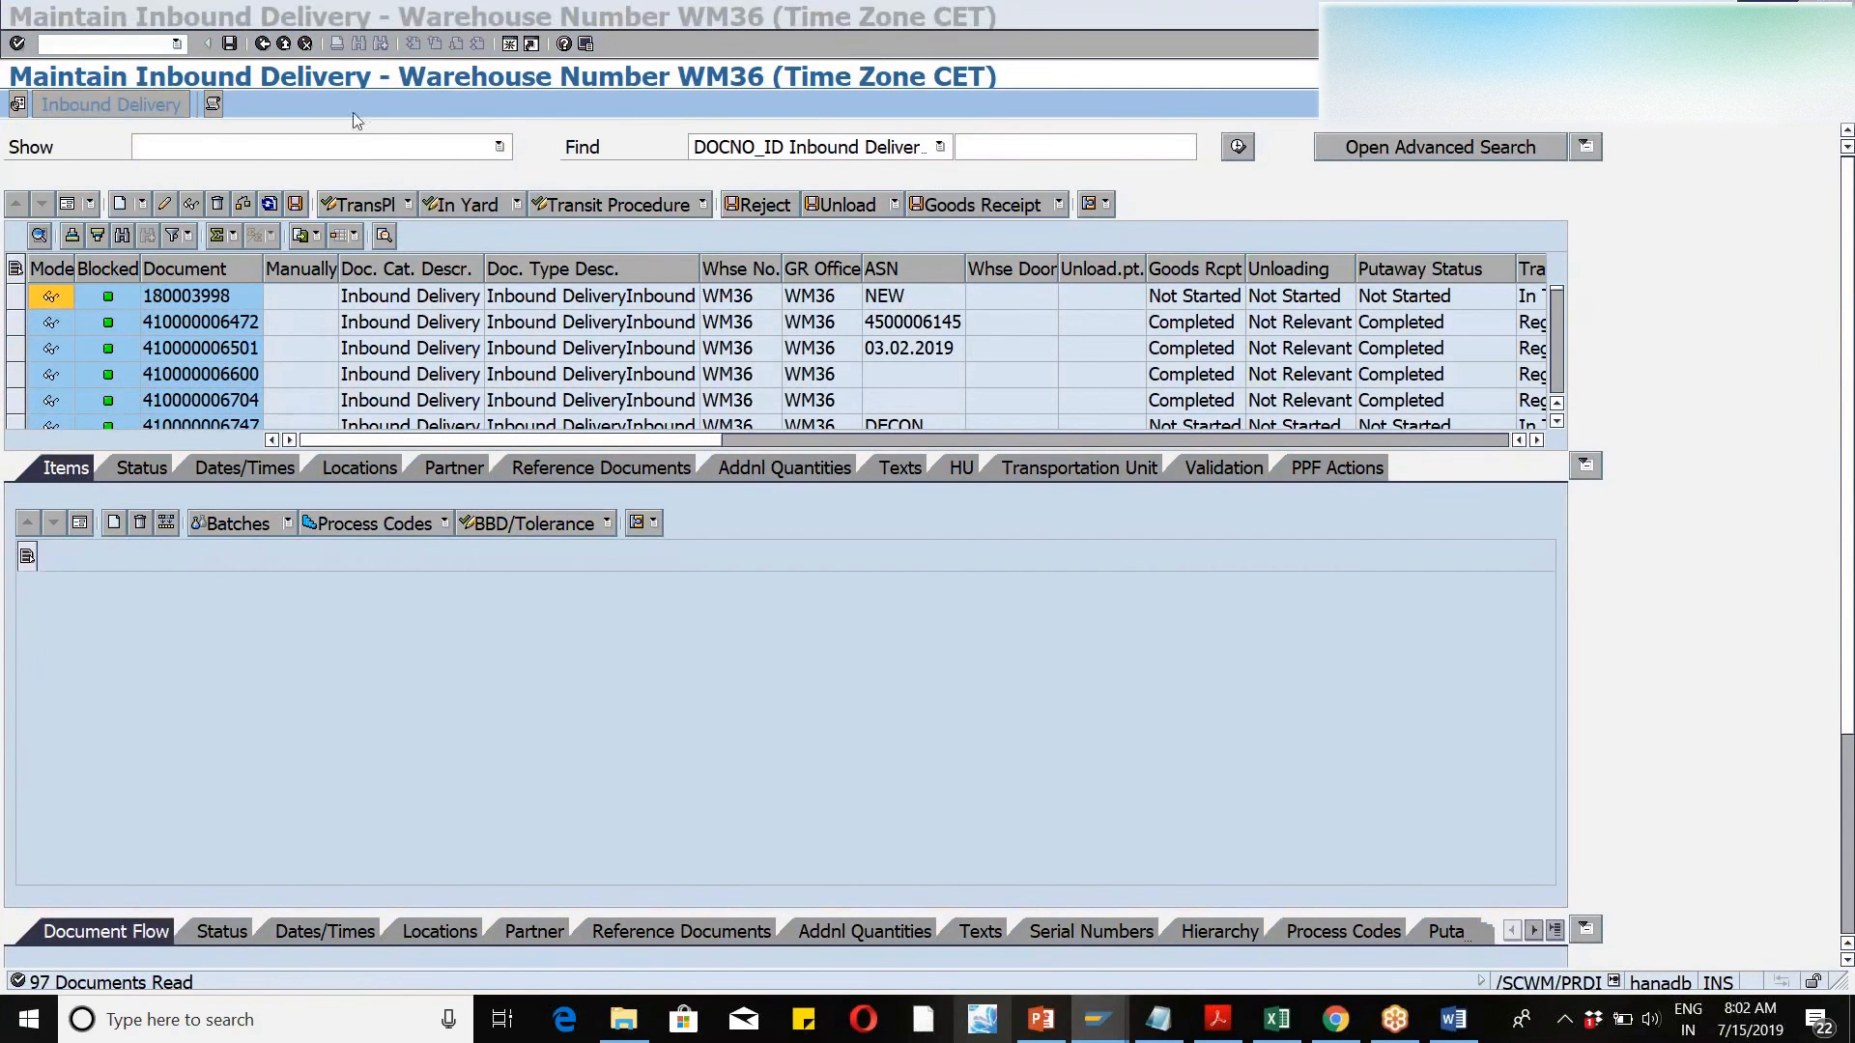
- Change the inbound delivery default values to warehouse WM46, goods receipt office WM46 and party entitled to dispose 110011
{"action": "left_click", "coordinate": [19, 106]}
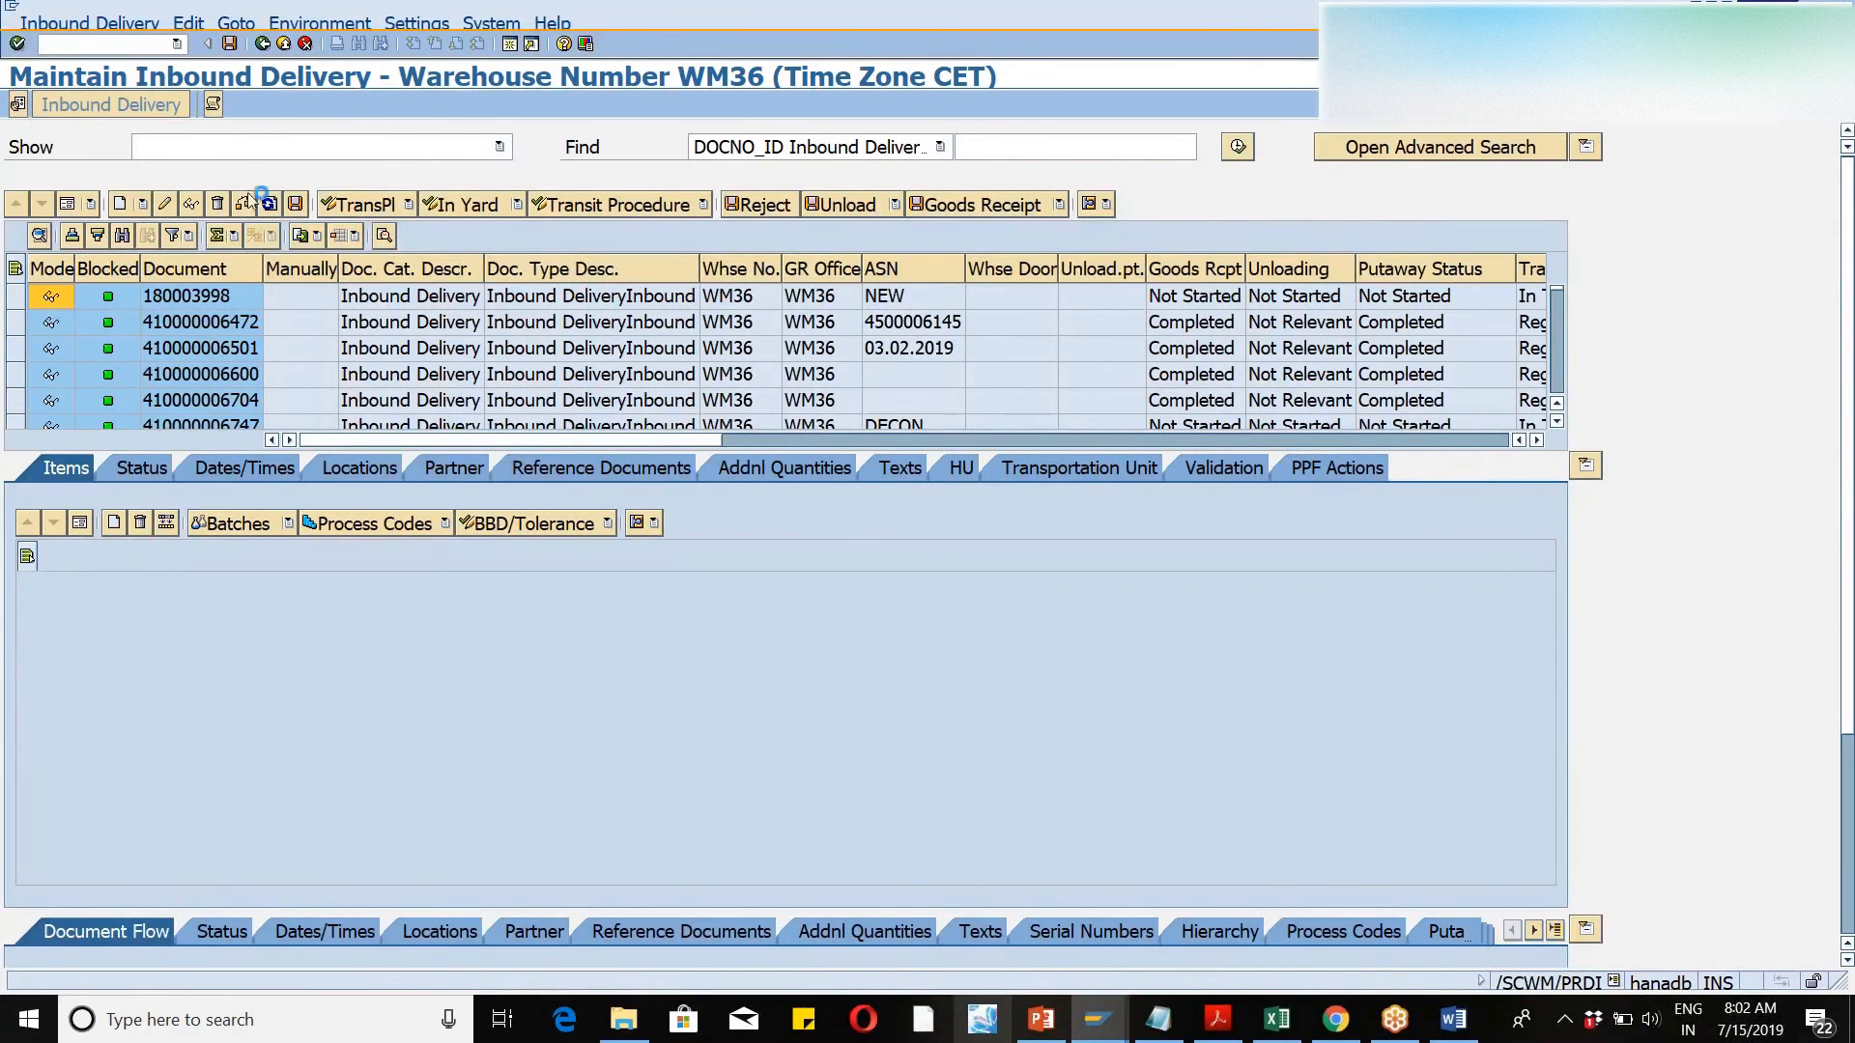
{"action": "type", "text": "wm46"}
{"action": "key", "text": "Tab"}
{"action": "type", "text": "wm4"}
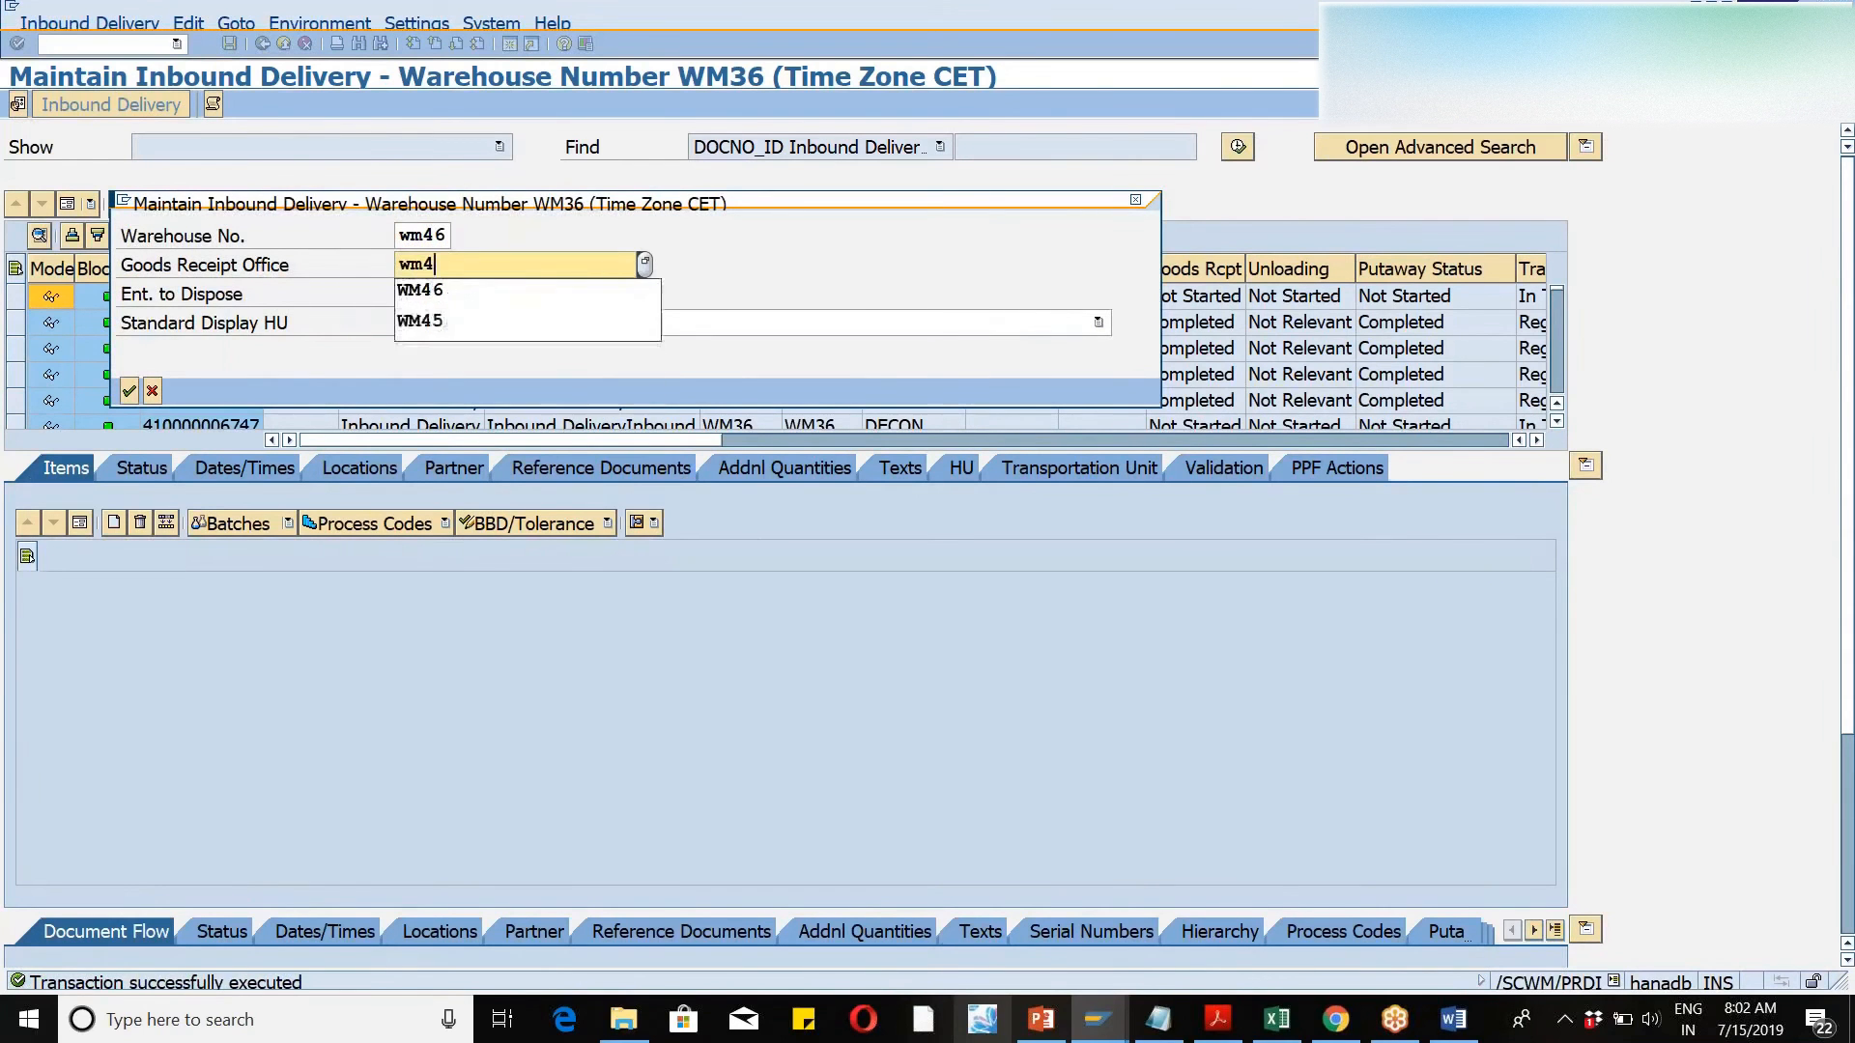
{"action": "type", "text": "6"}
{"action": "key", "text": "Tab"}
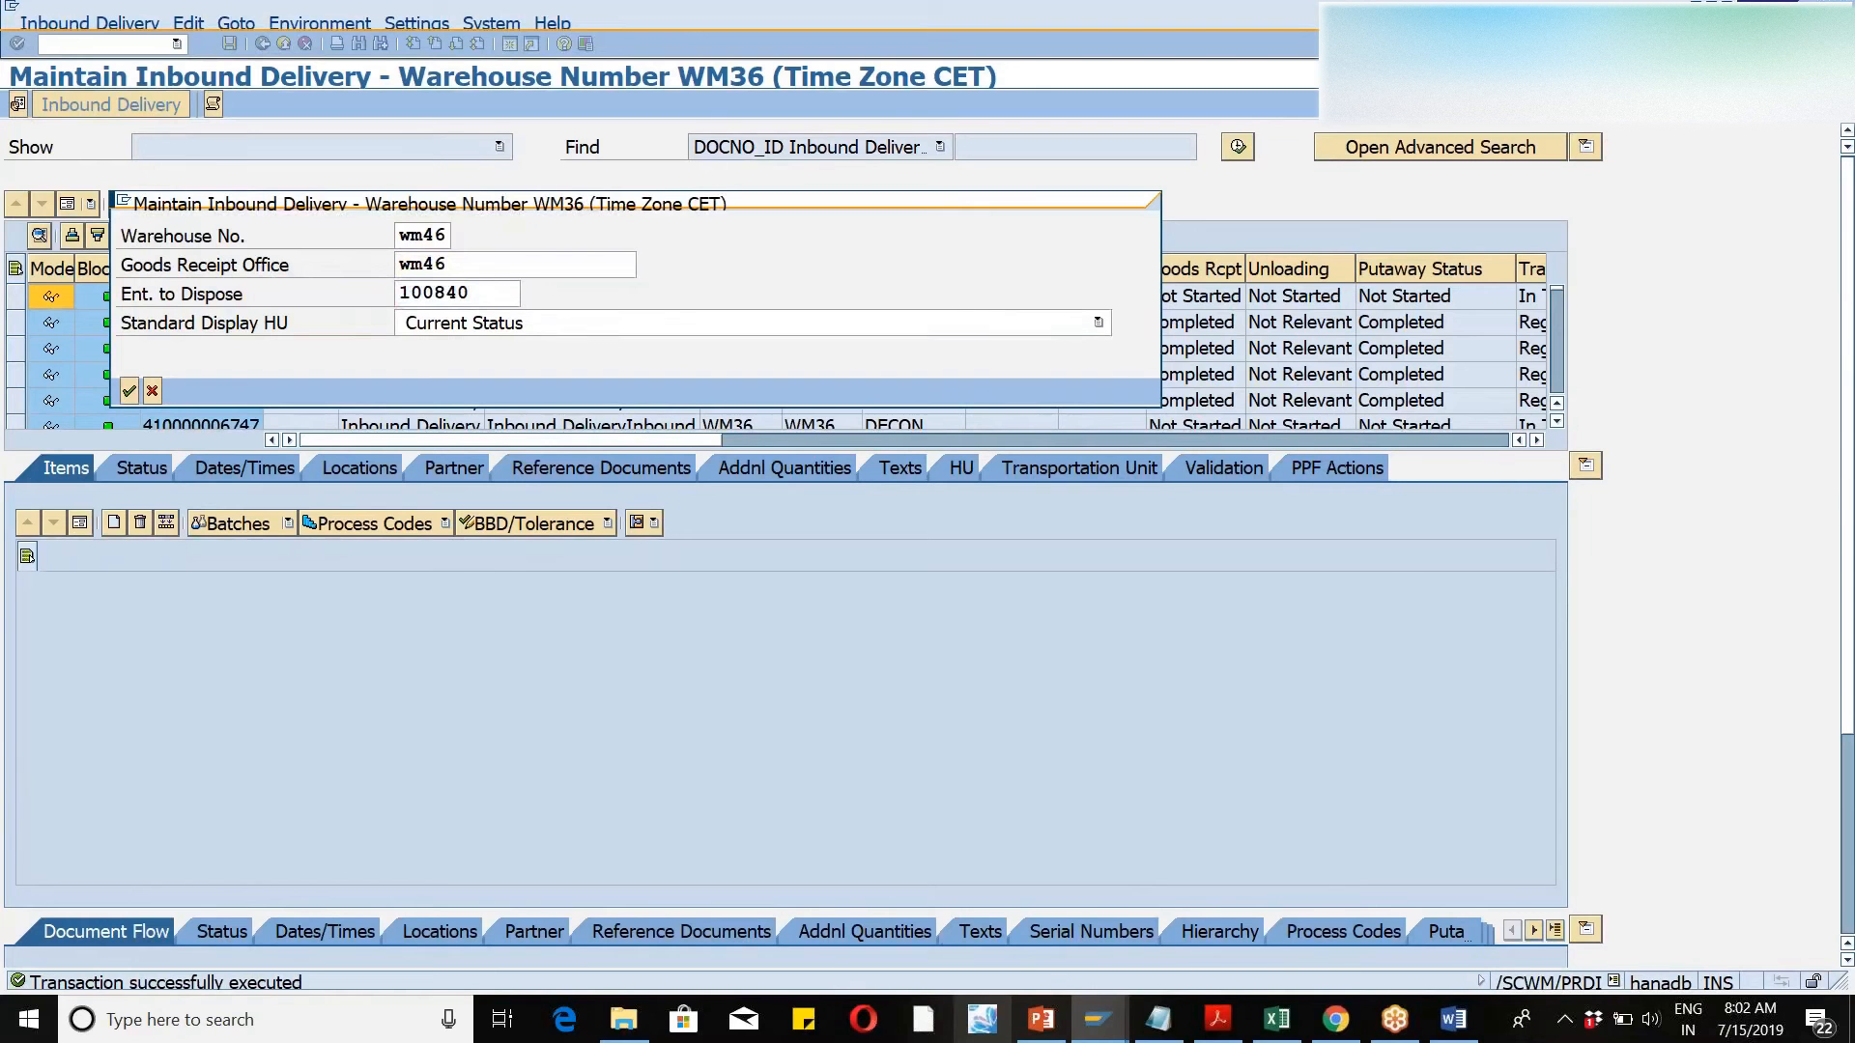
{"action": "key", "text": "F4"}
{"action": "double_click", "coordinate": [645, 157]}
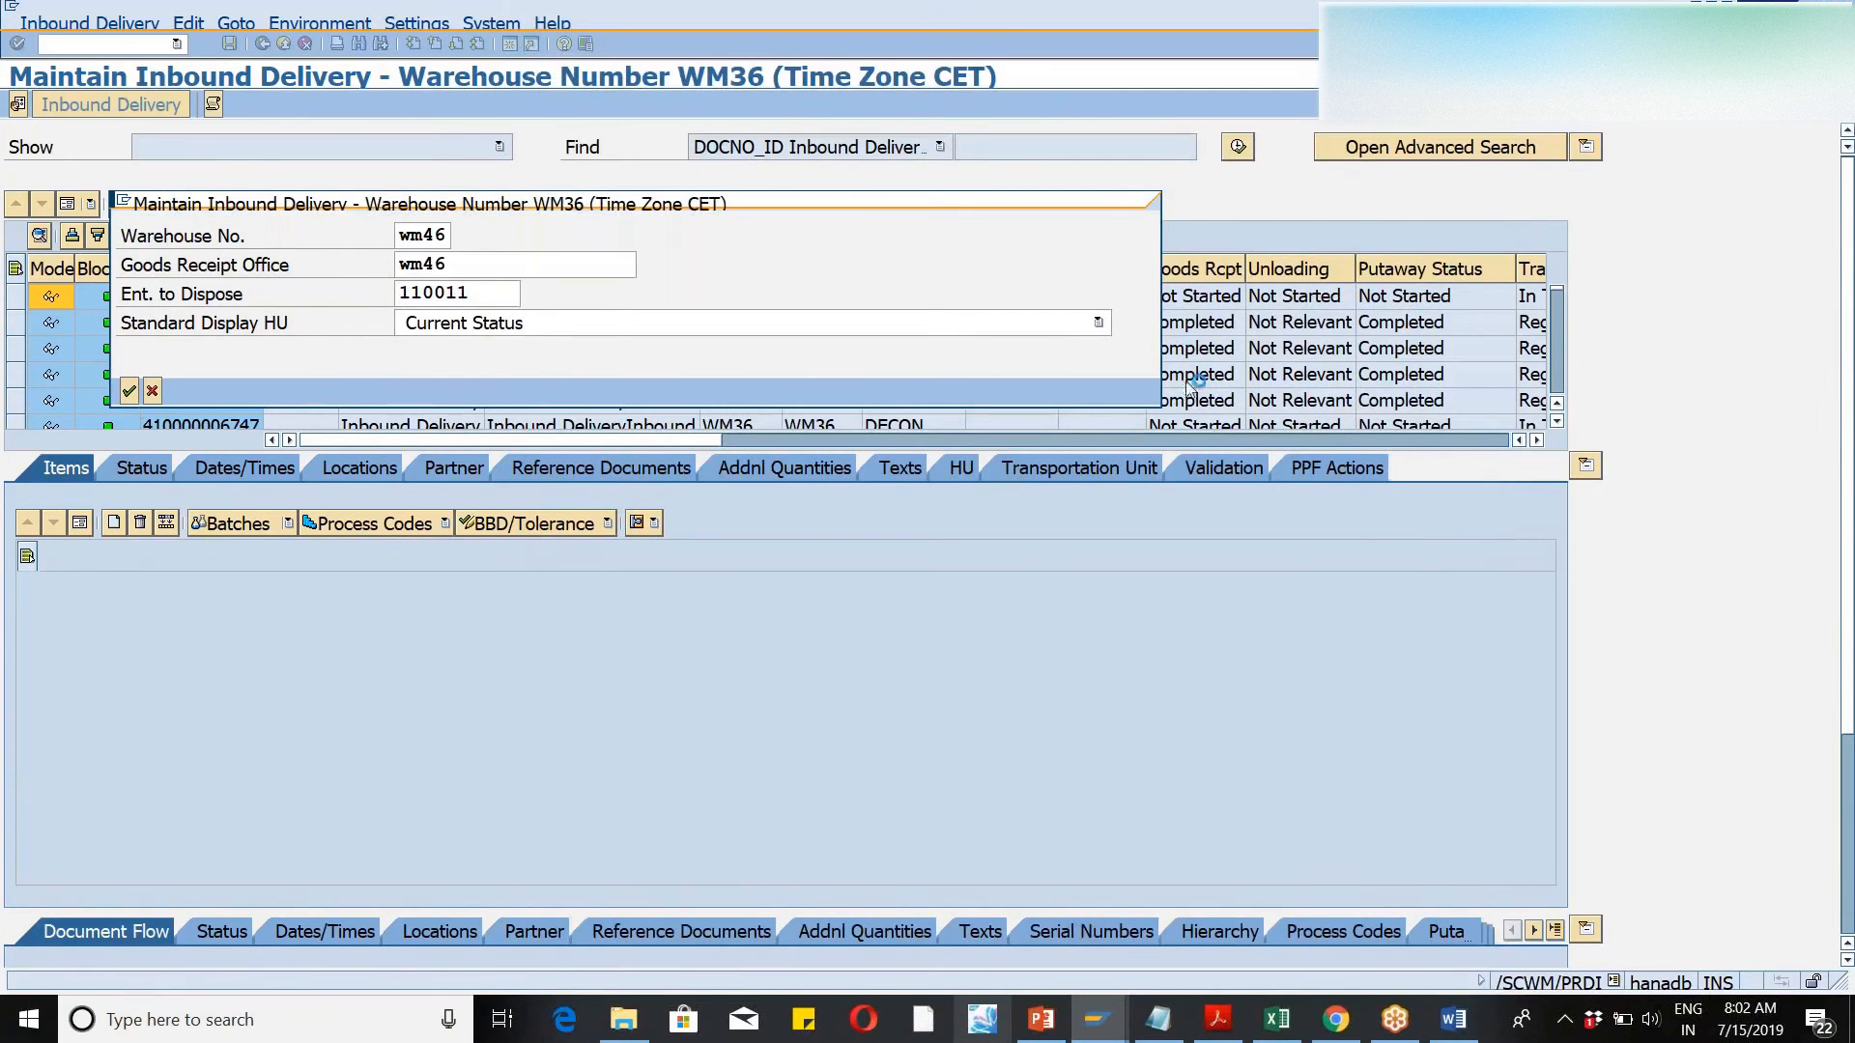
{"action": "key", "text": "Return"}
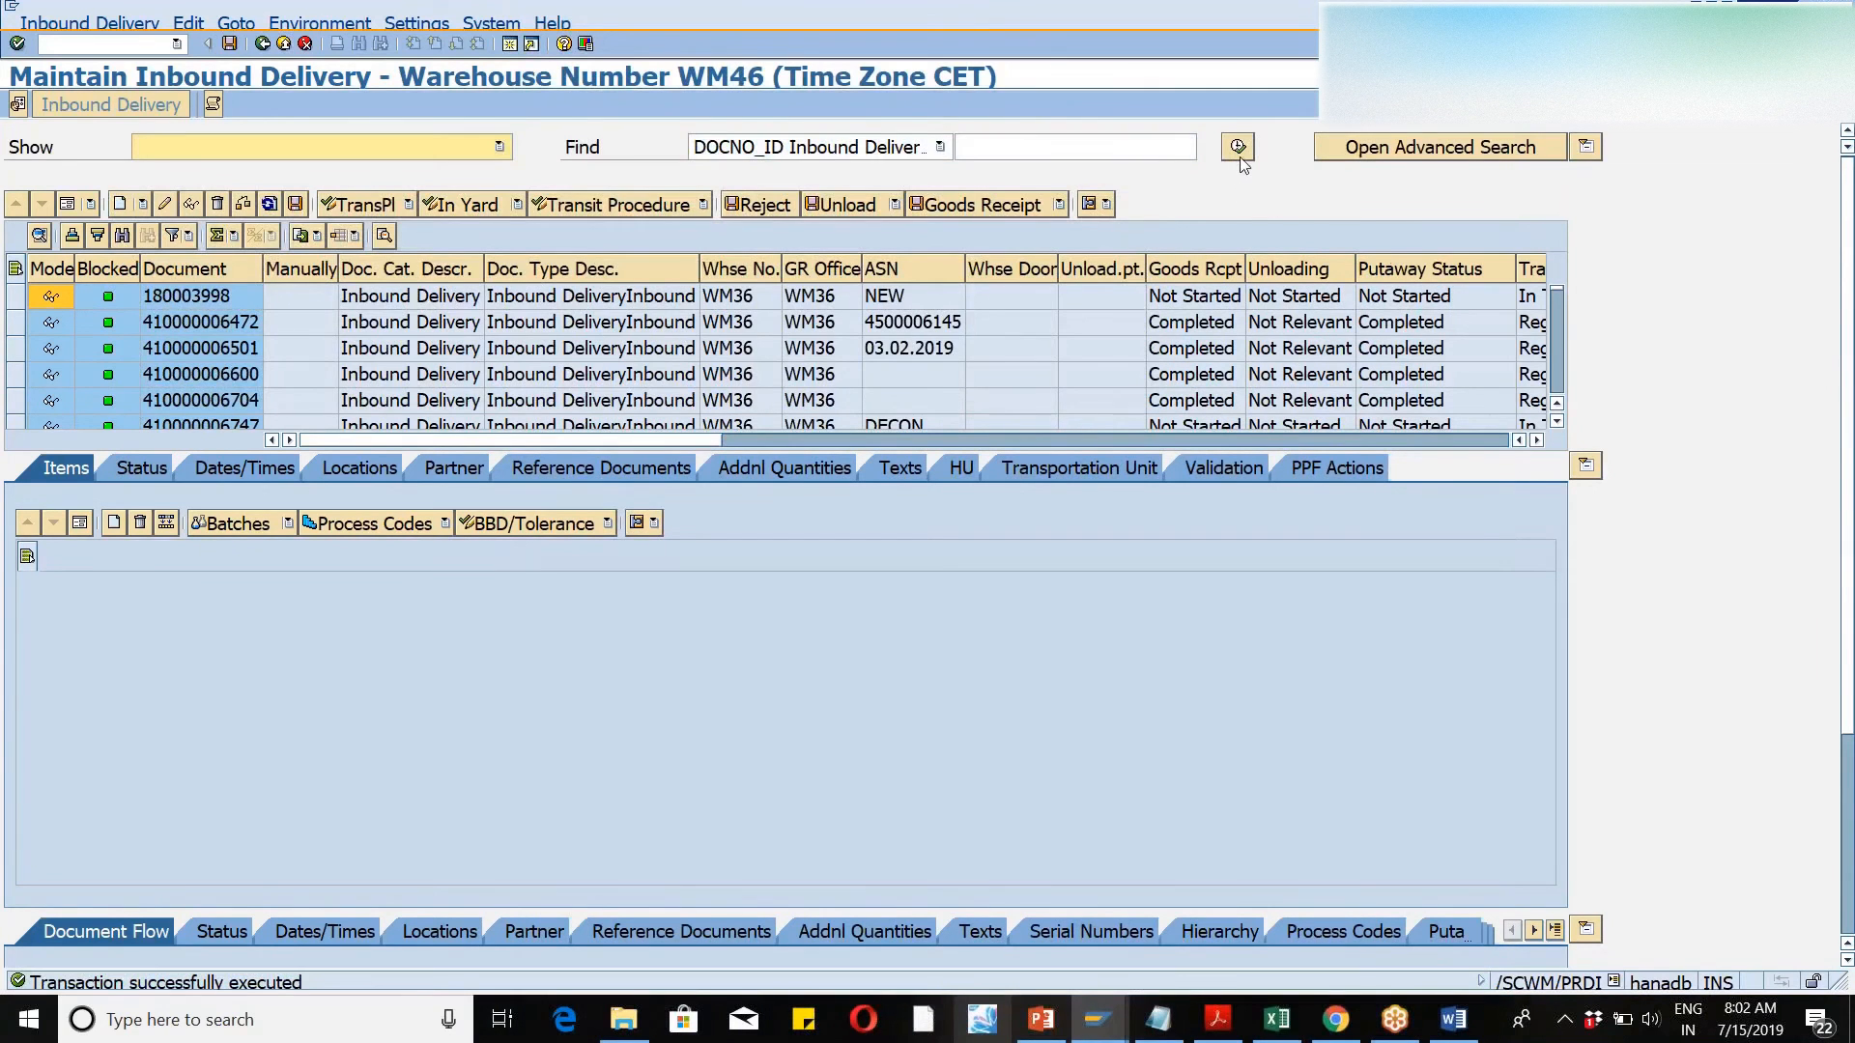
- Search for WM46's inbound deliveries and look up the purchase order in the reference documents of the completed WM46-MAT delivery
{"action": "left_click", "coordinate": [1239, 154]}
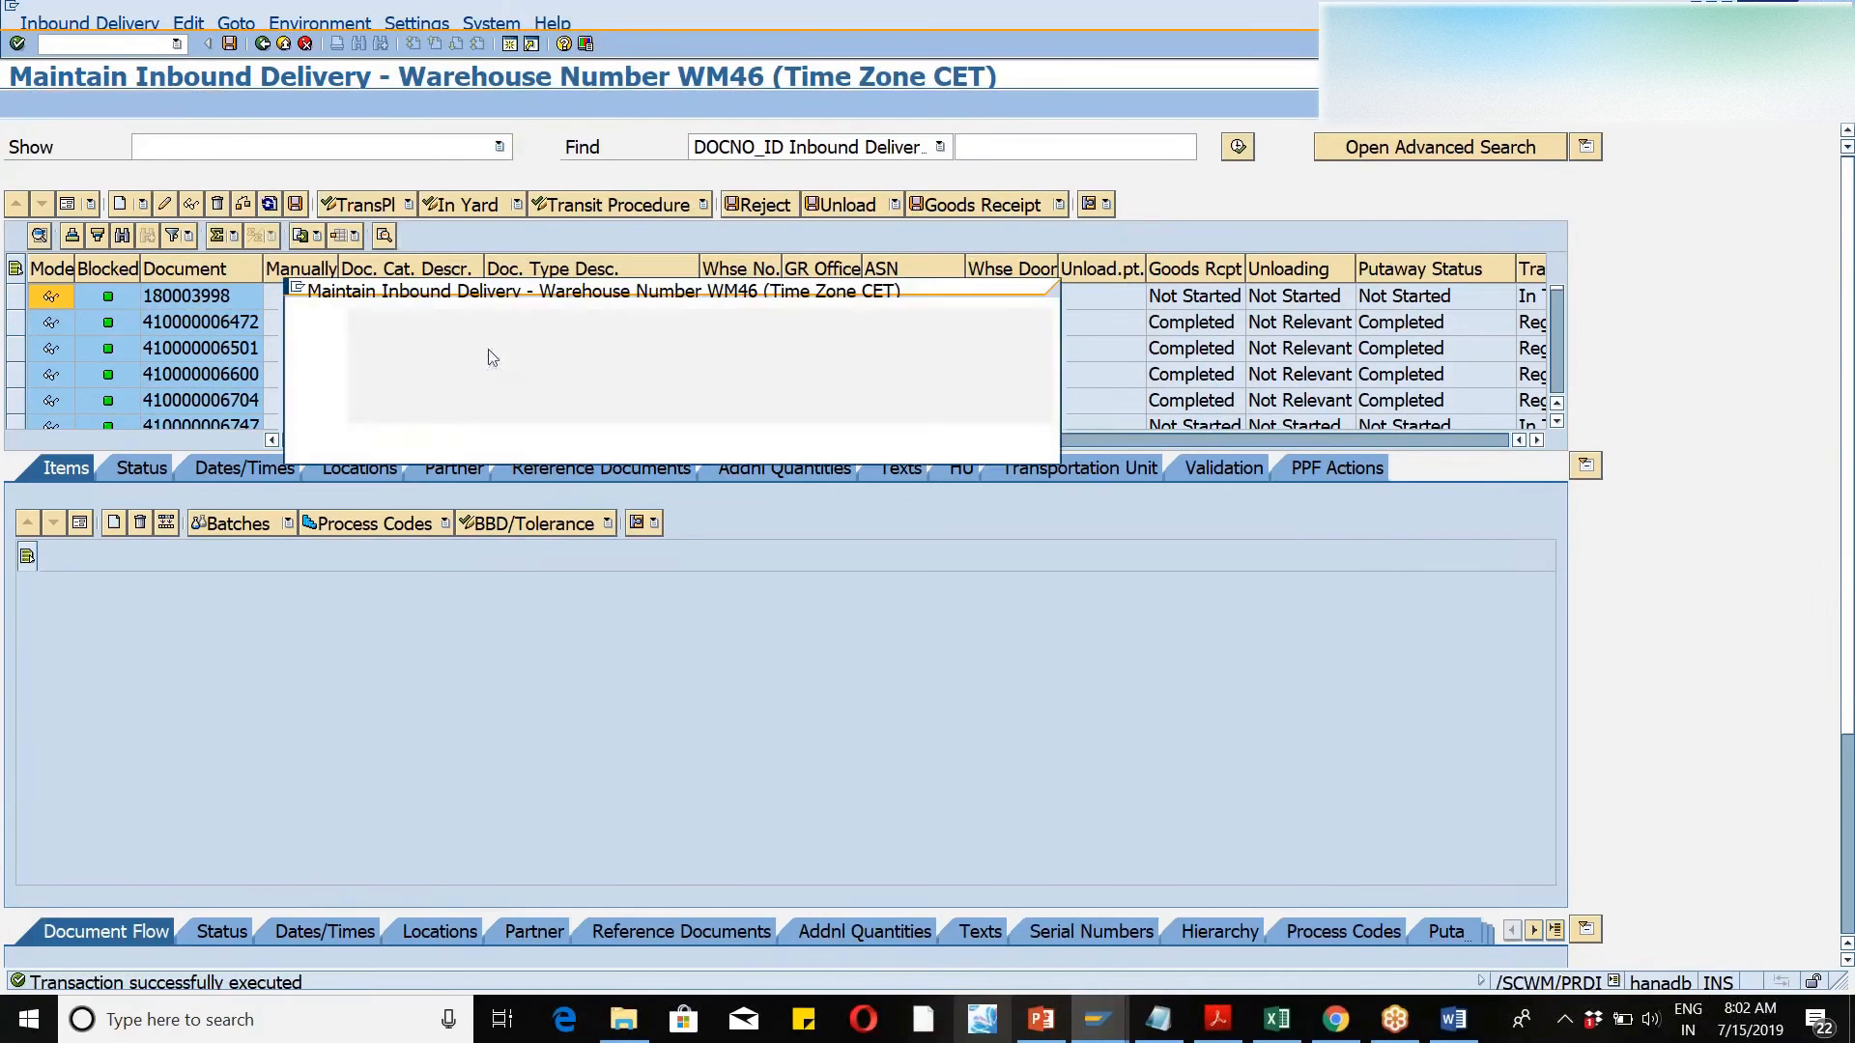
{"action": "left_click", "coordinate": [396, 448]}
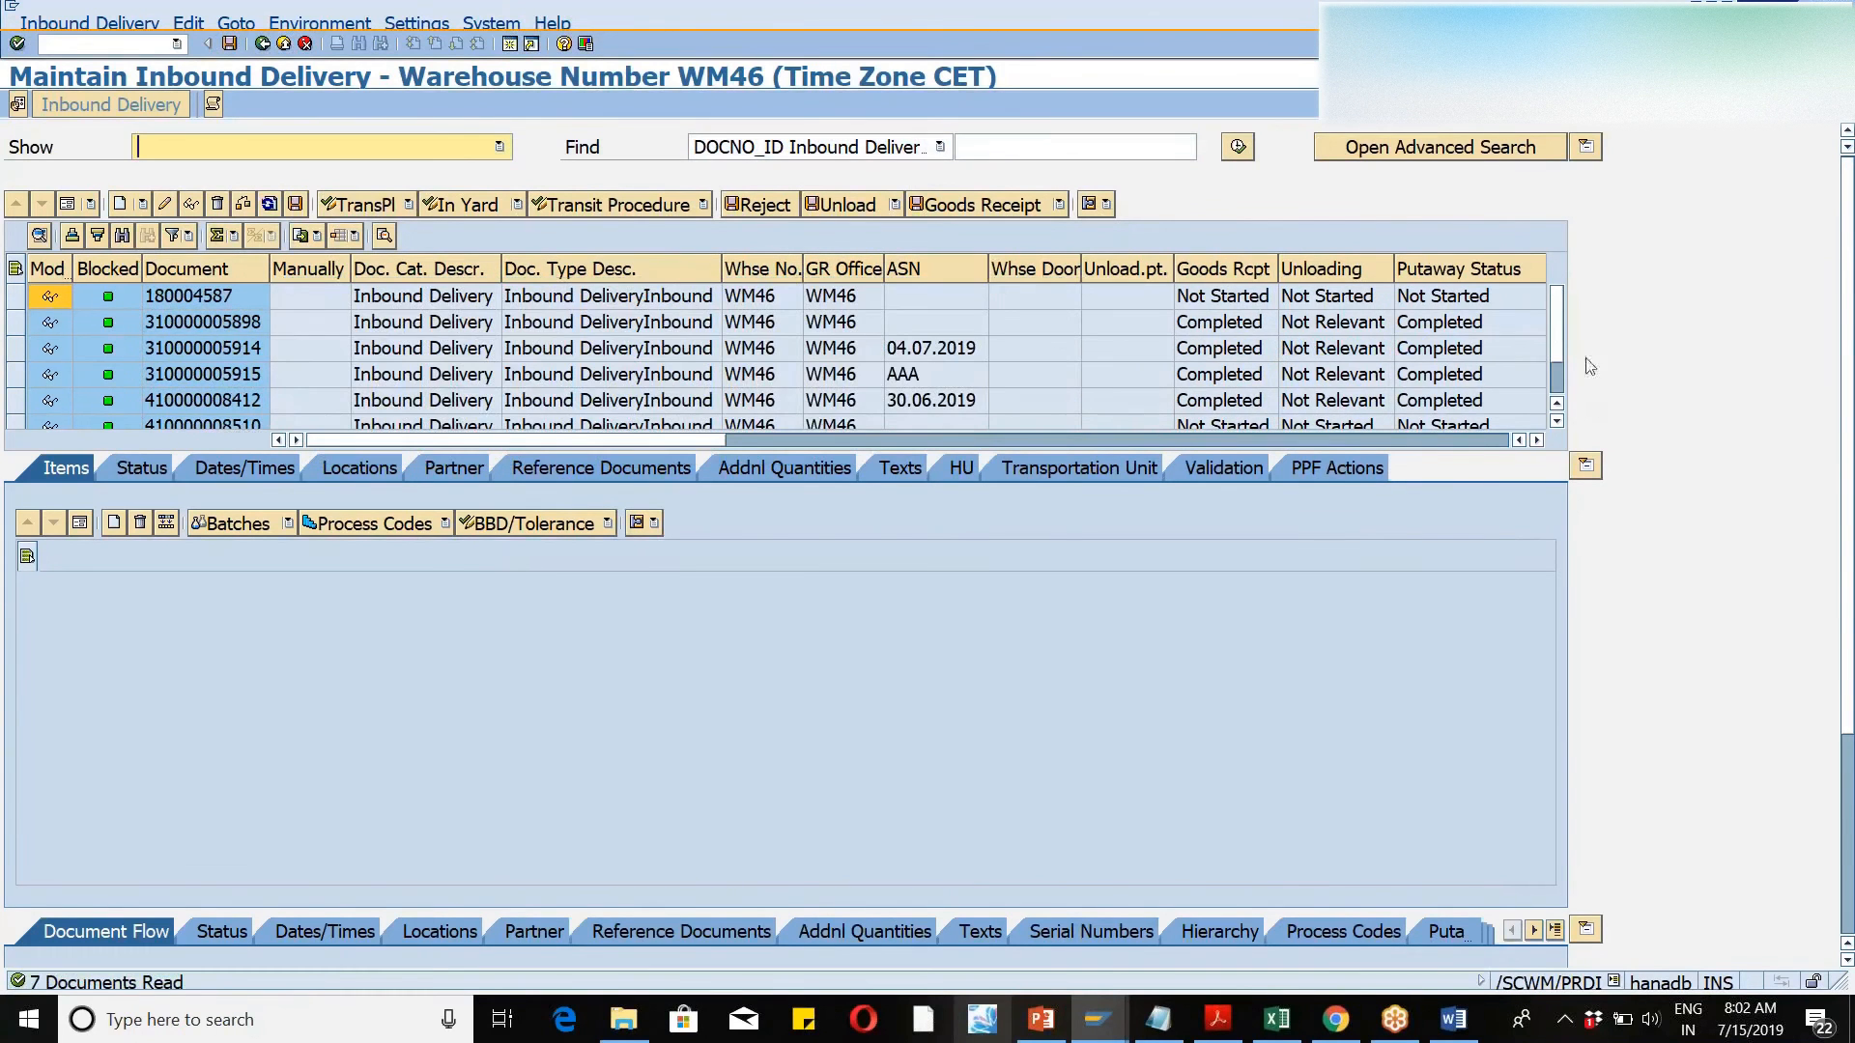
{"action": "left_click", "coordinate": [1556, 403]}
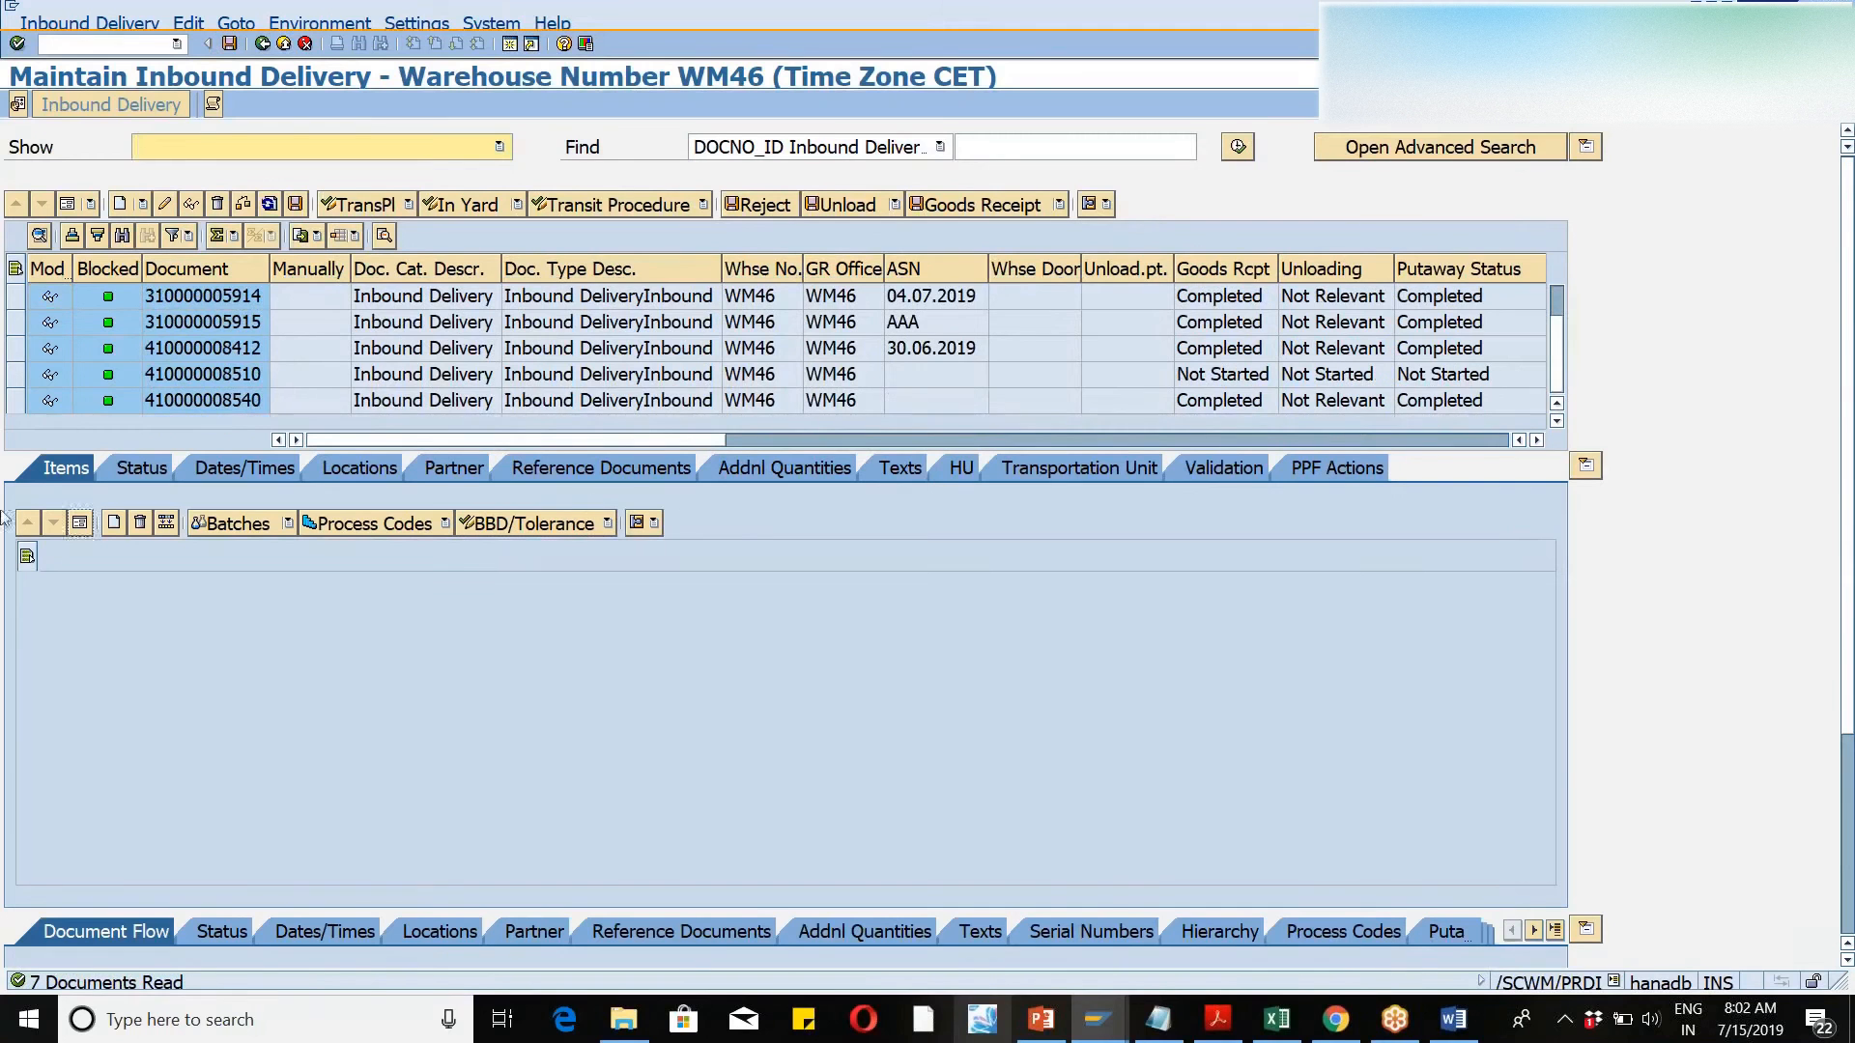
{"action": "left_click", "coordinate": [16, 400]}
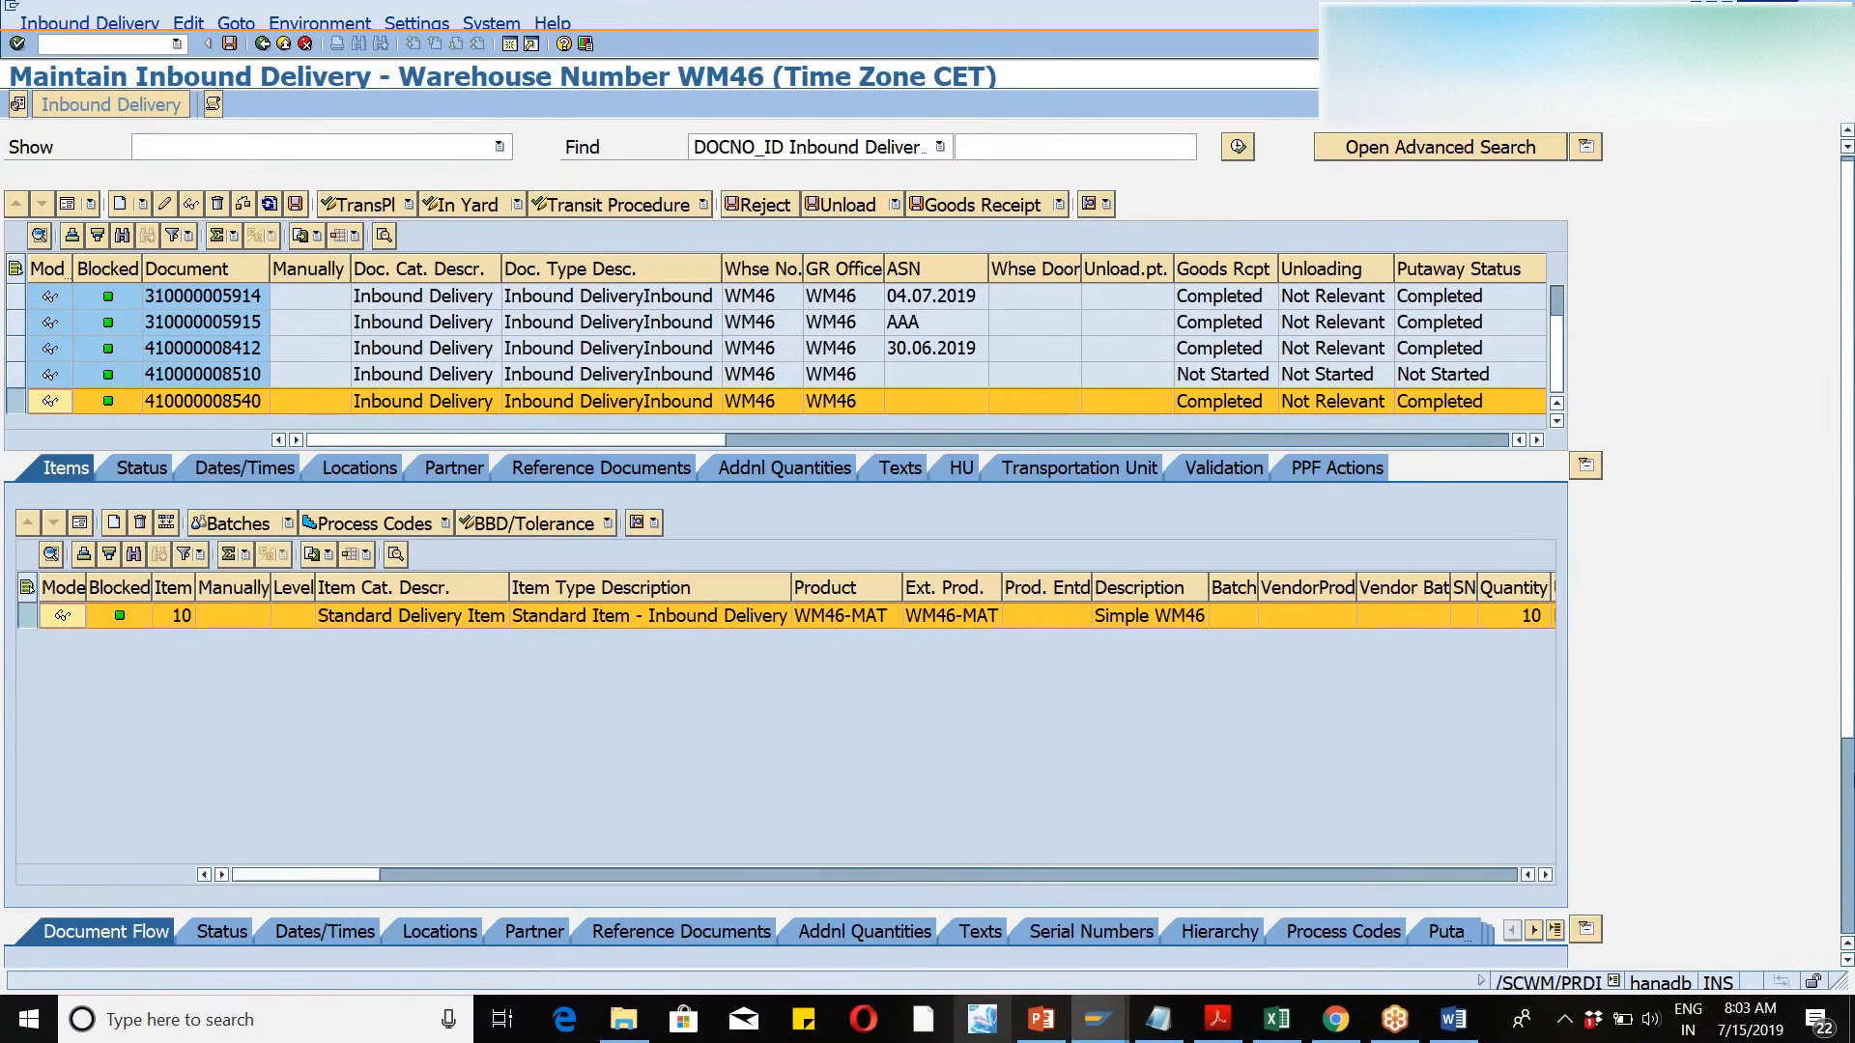
{"action": "scroll", "coordinate": [659, 646], "scroll_direction": "down", "scroll_amount": 3}
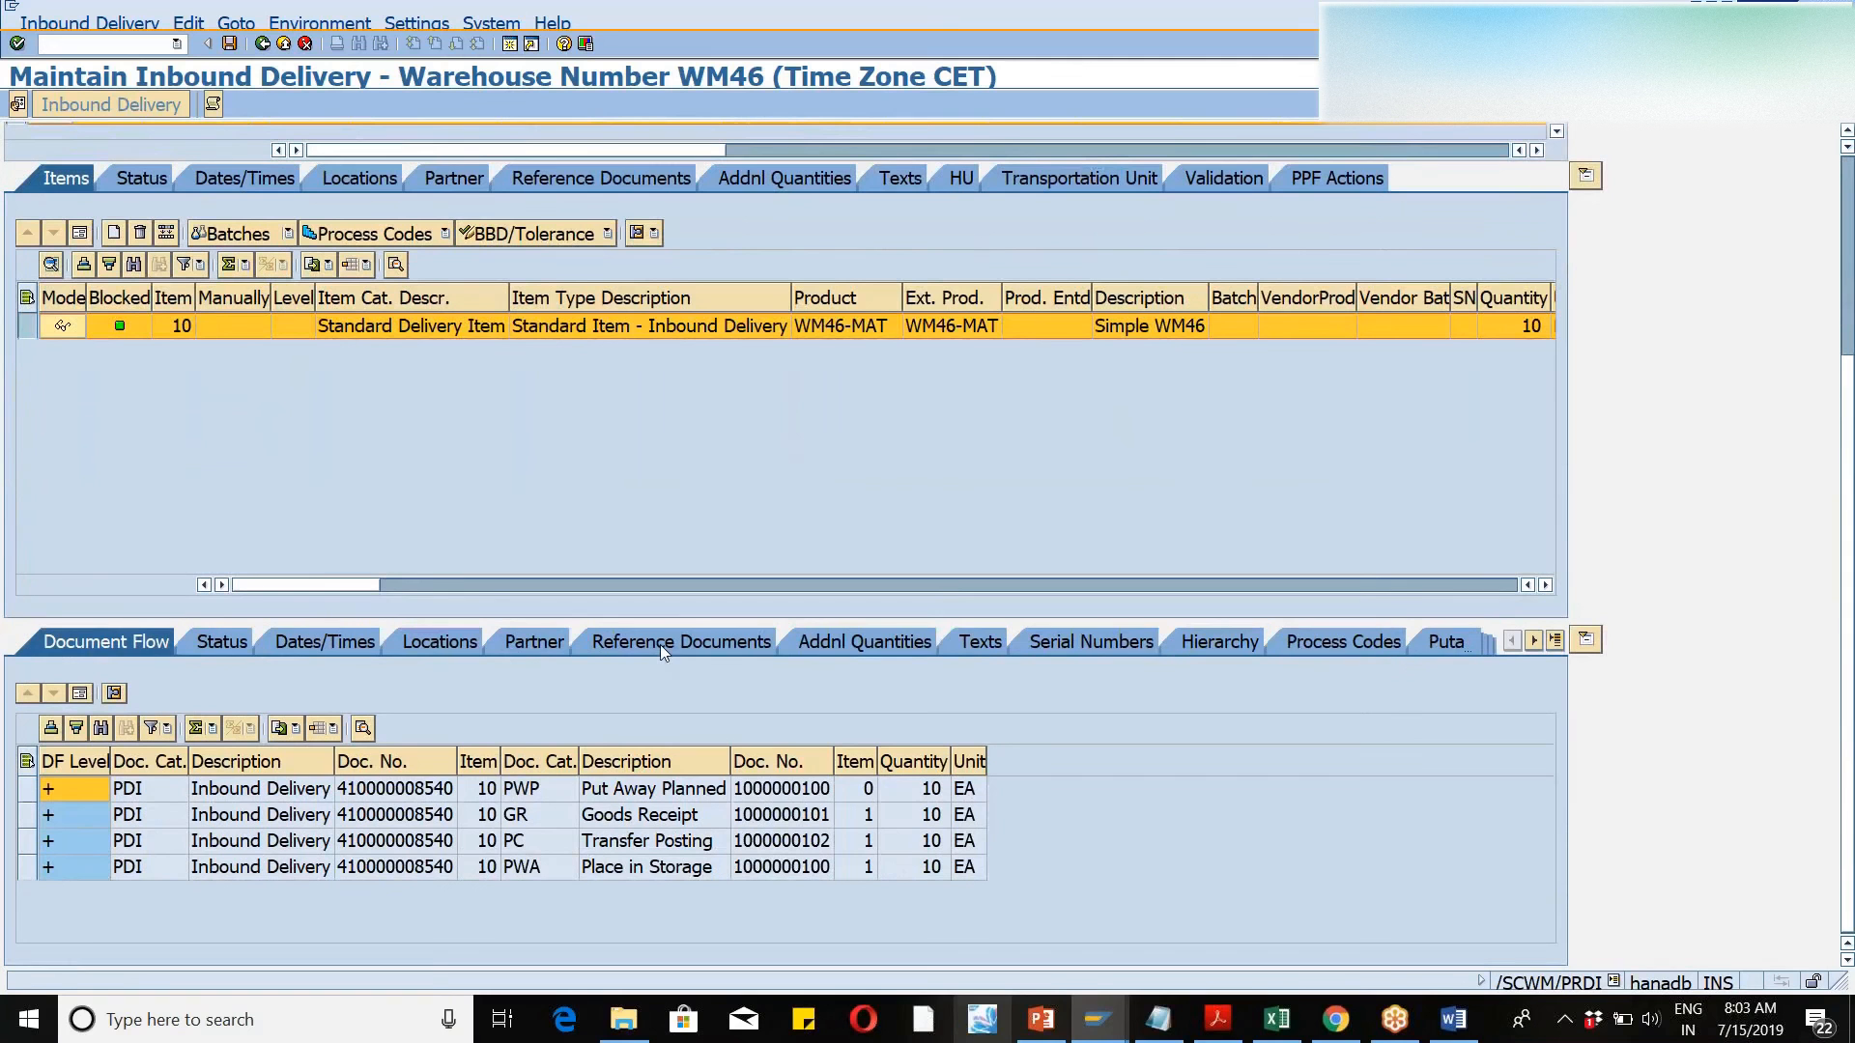
{"action": "left_click", "coordinate": [677, 642]}
{"action": "left_click", "coordinate": [493, 848]}
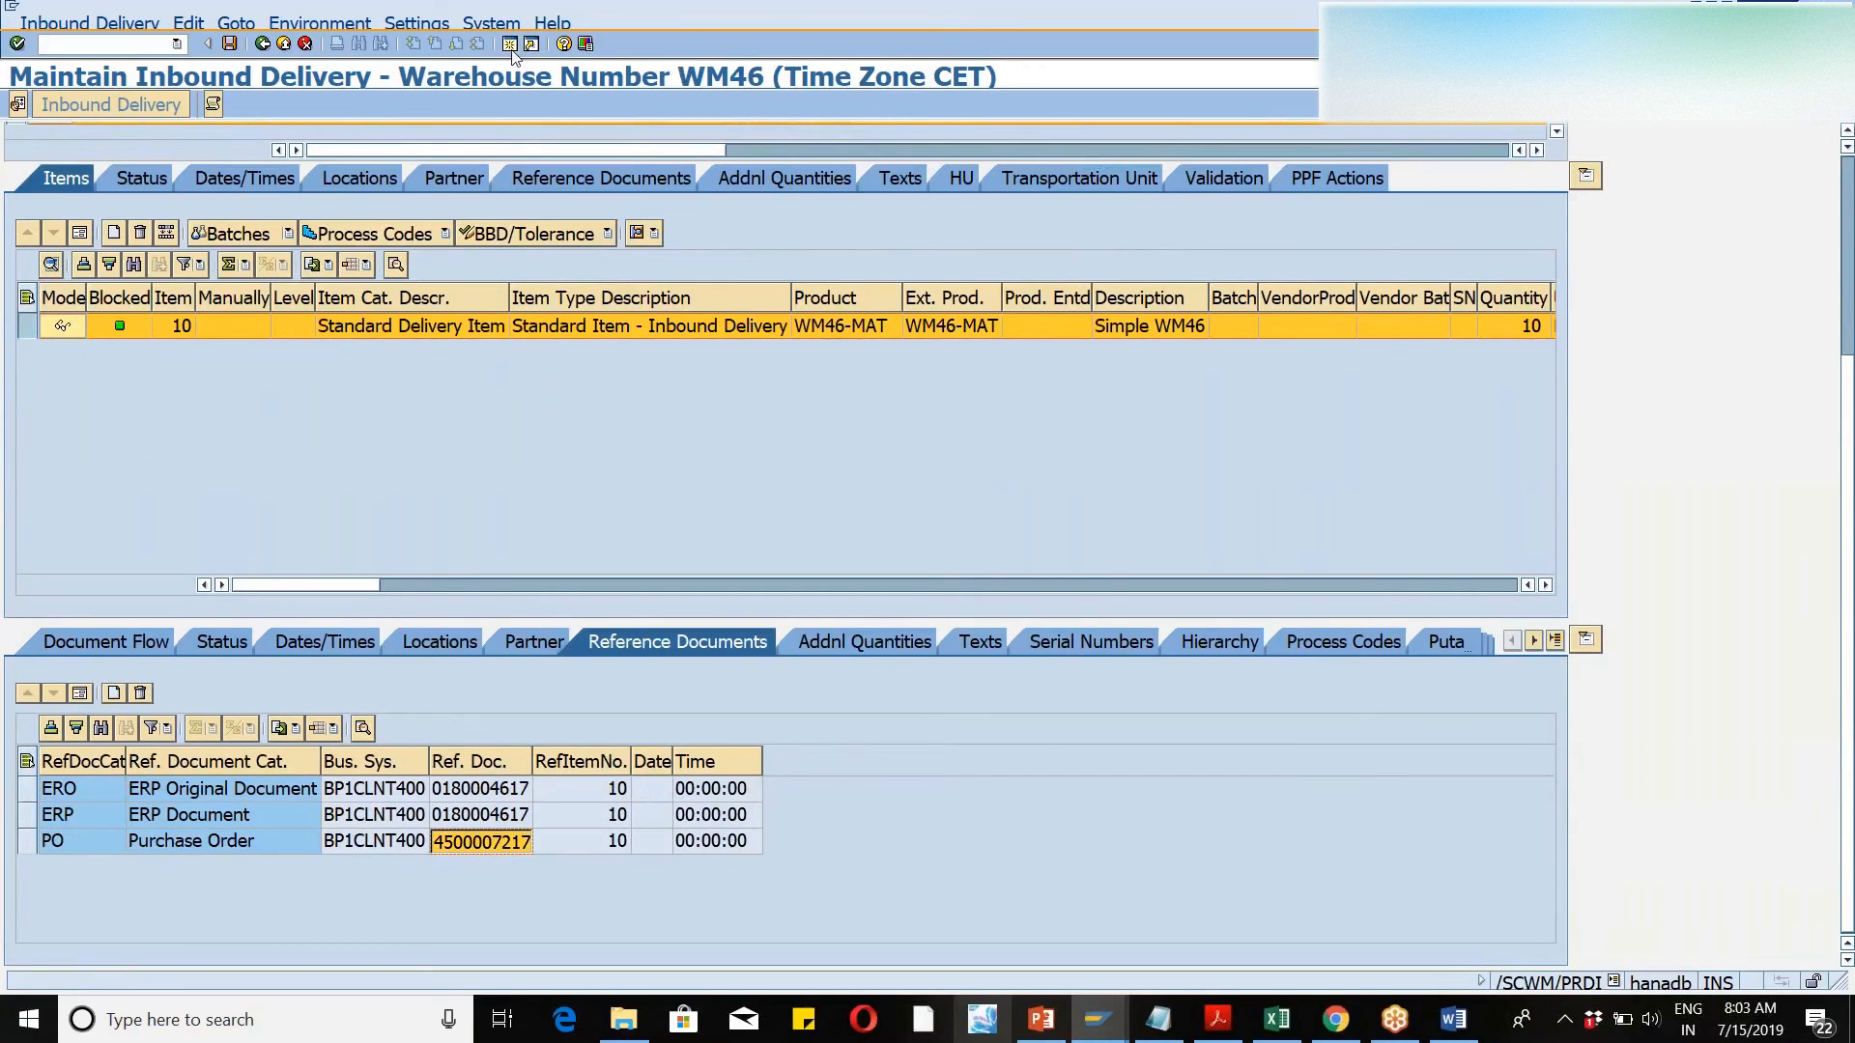
- Open transaction me21n in a separate session to create a purchase order
{"action": "key", "text": "F3"}
{"action": "type", "text": "me21n"}
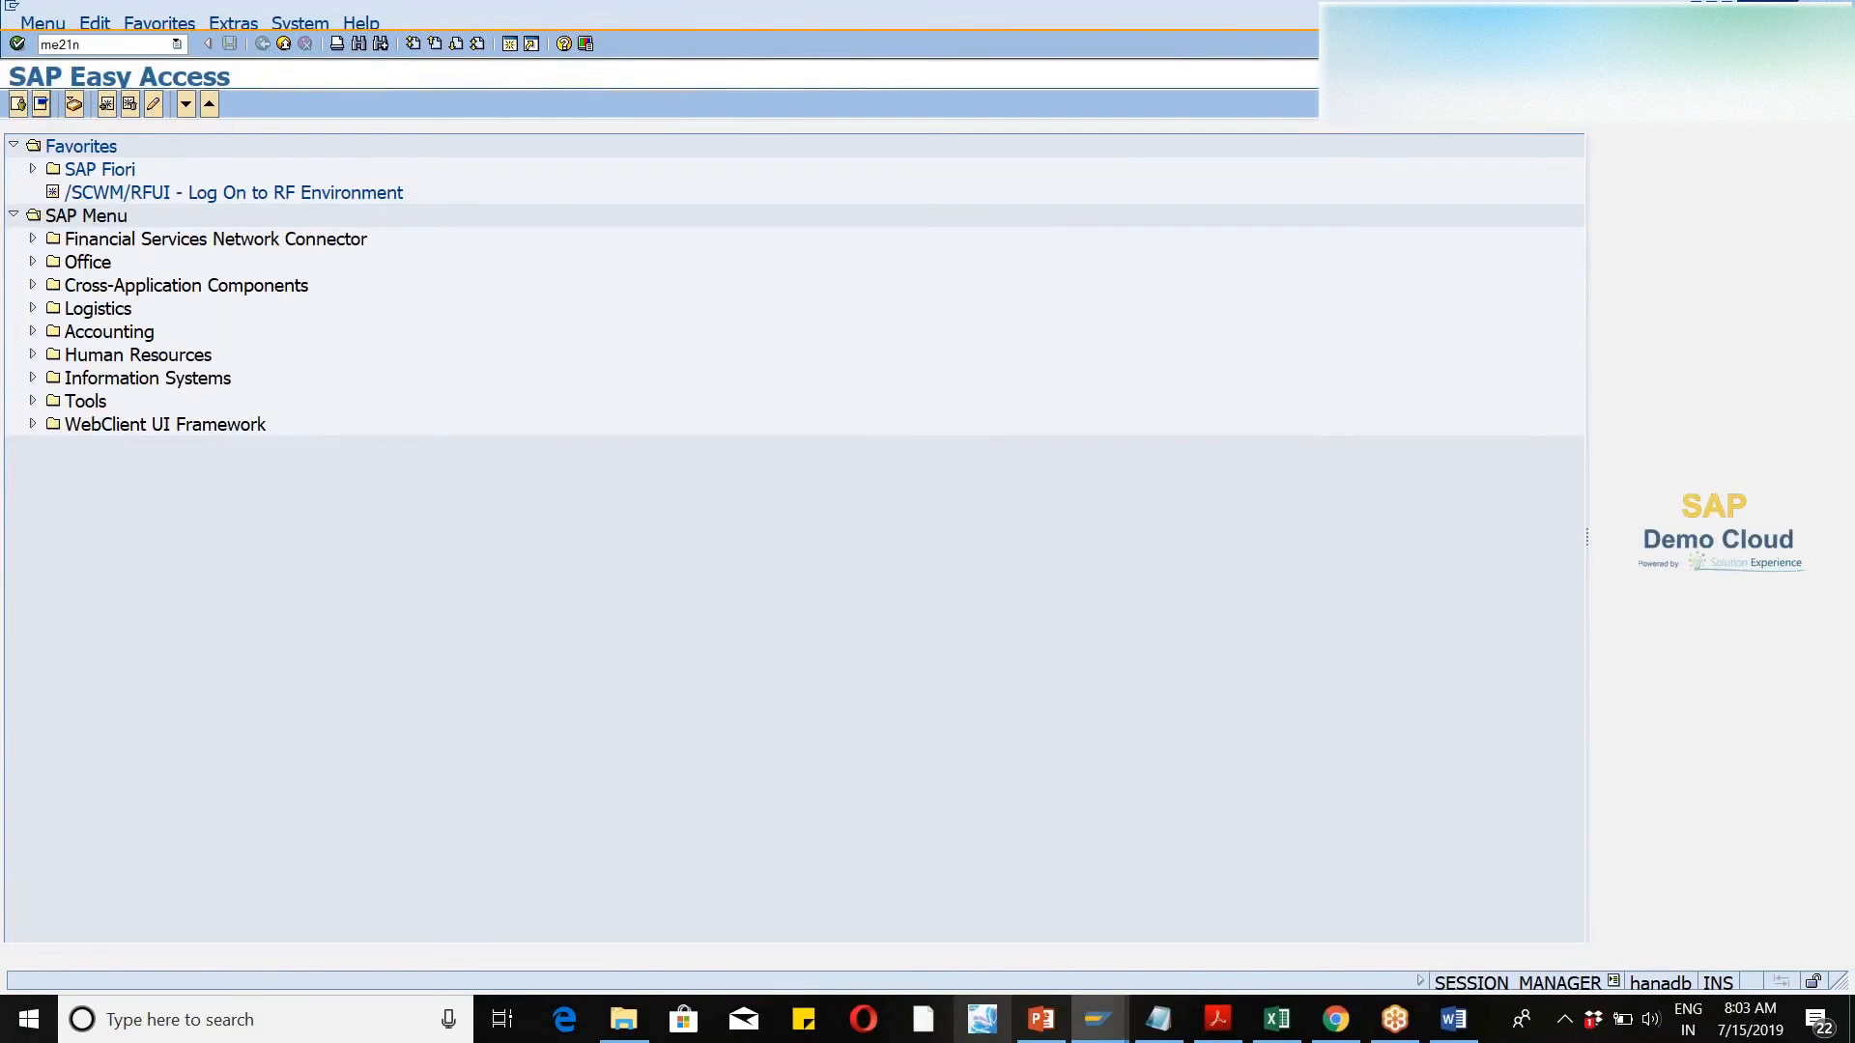
{"action": "key", "text": "Return"}
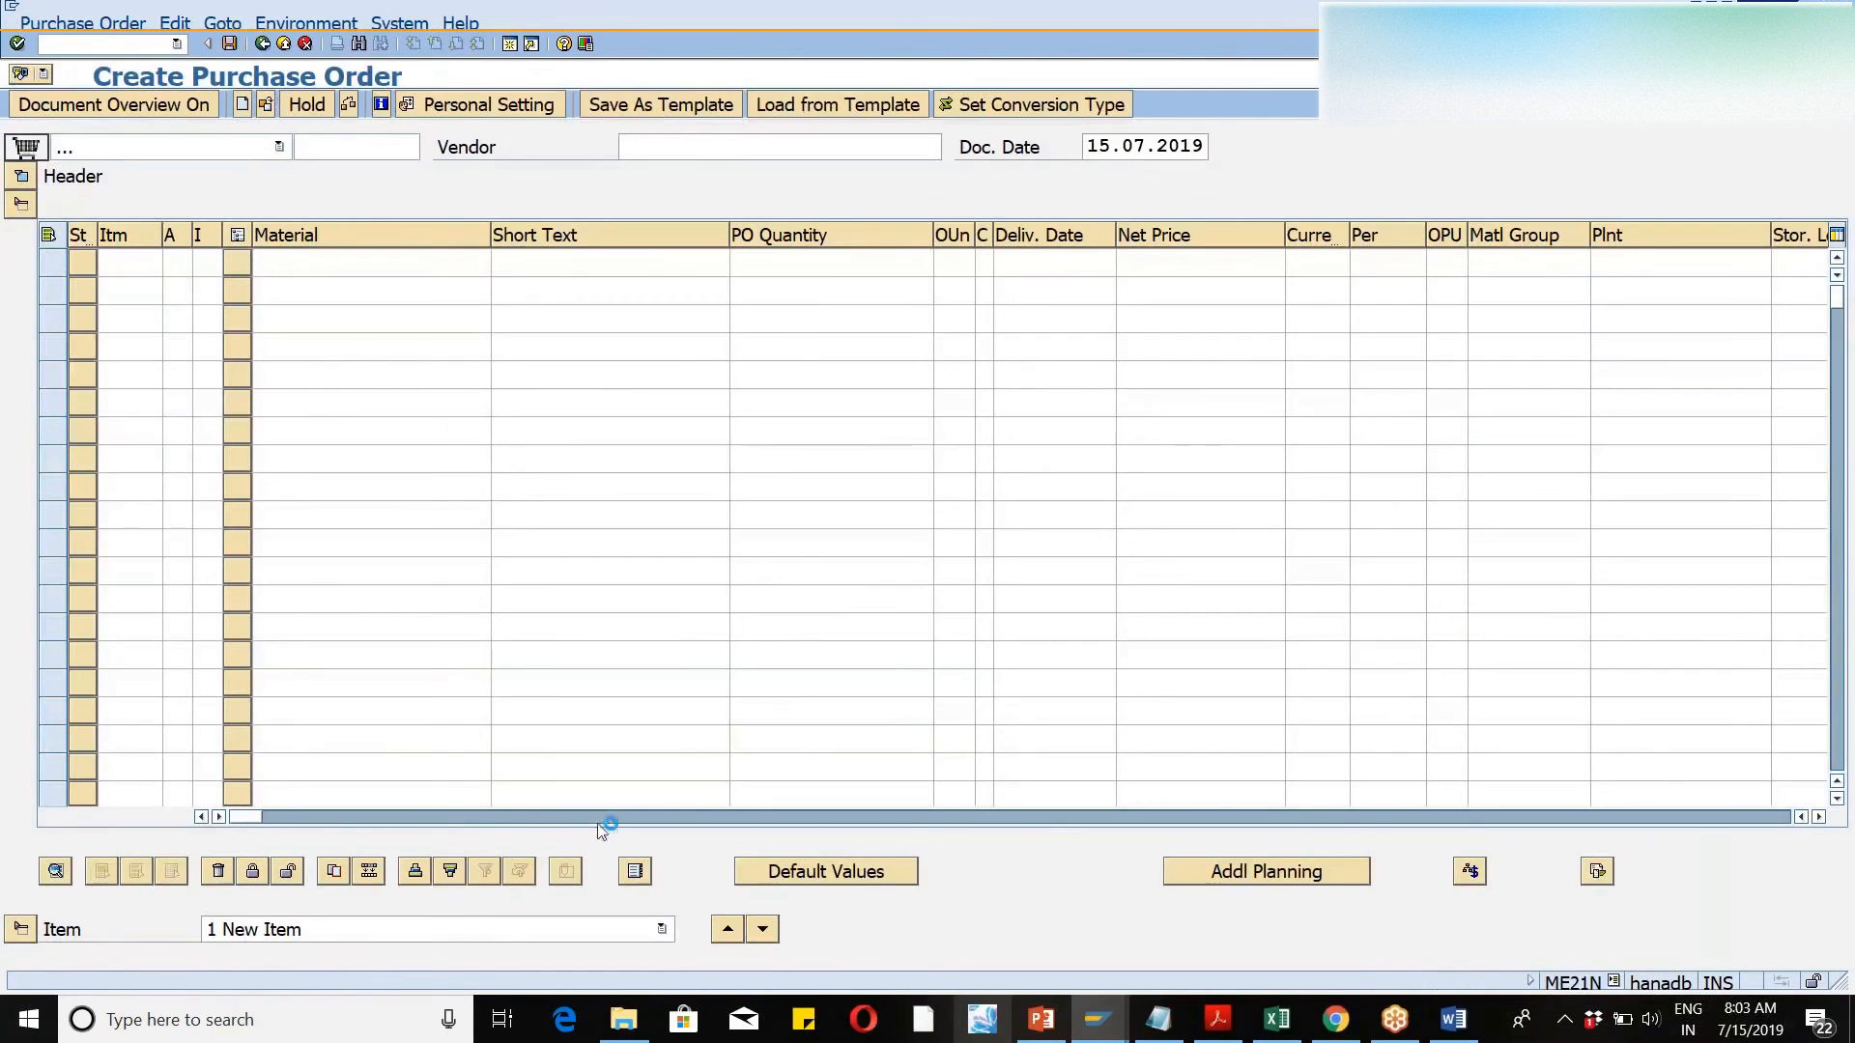
- Fill the first purchase order line by referencing item 10 of the purchase order number copied from the delivery's reference documents
{"action": "left_click_drag", "start_coordinate": [249, 824], "coordinate": [1101, 734]}
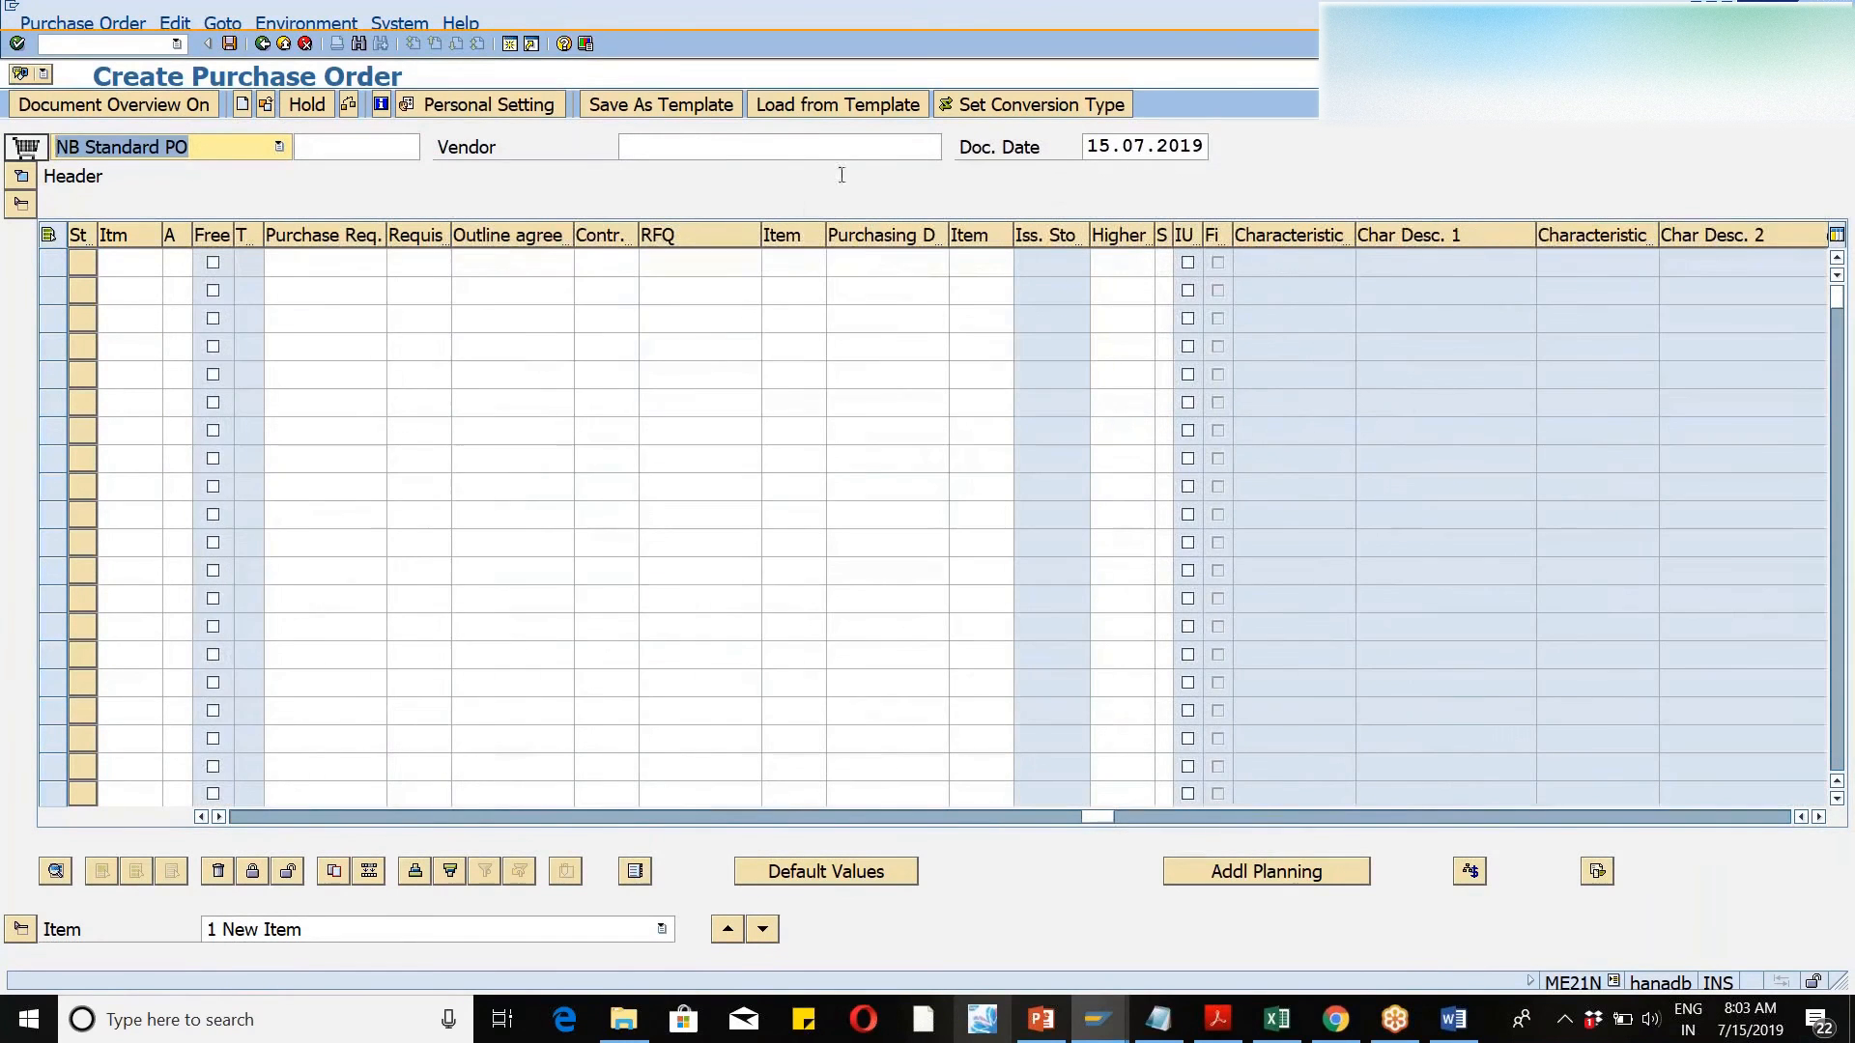
{"action": "left_click", "coordinate": [863, 264]}
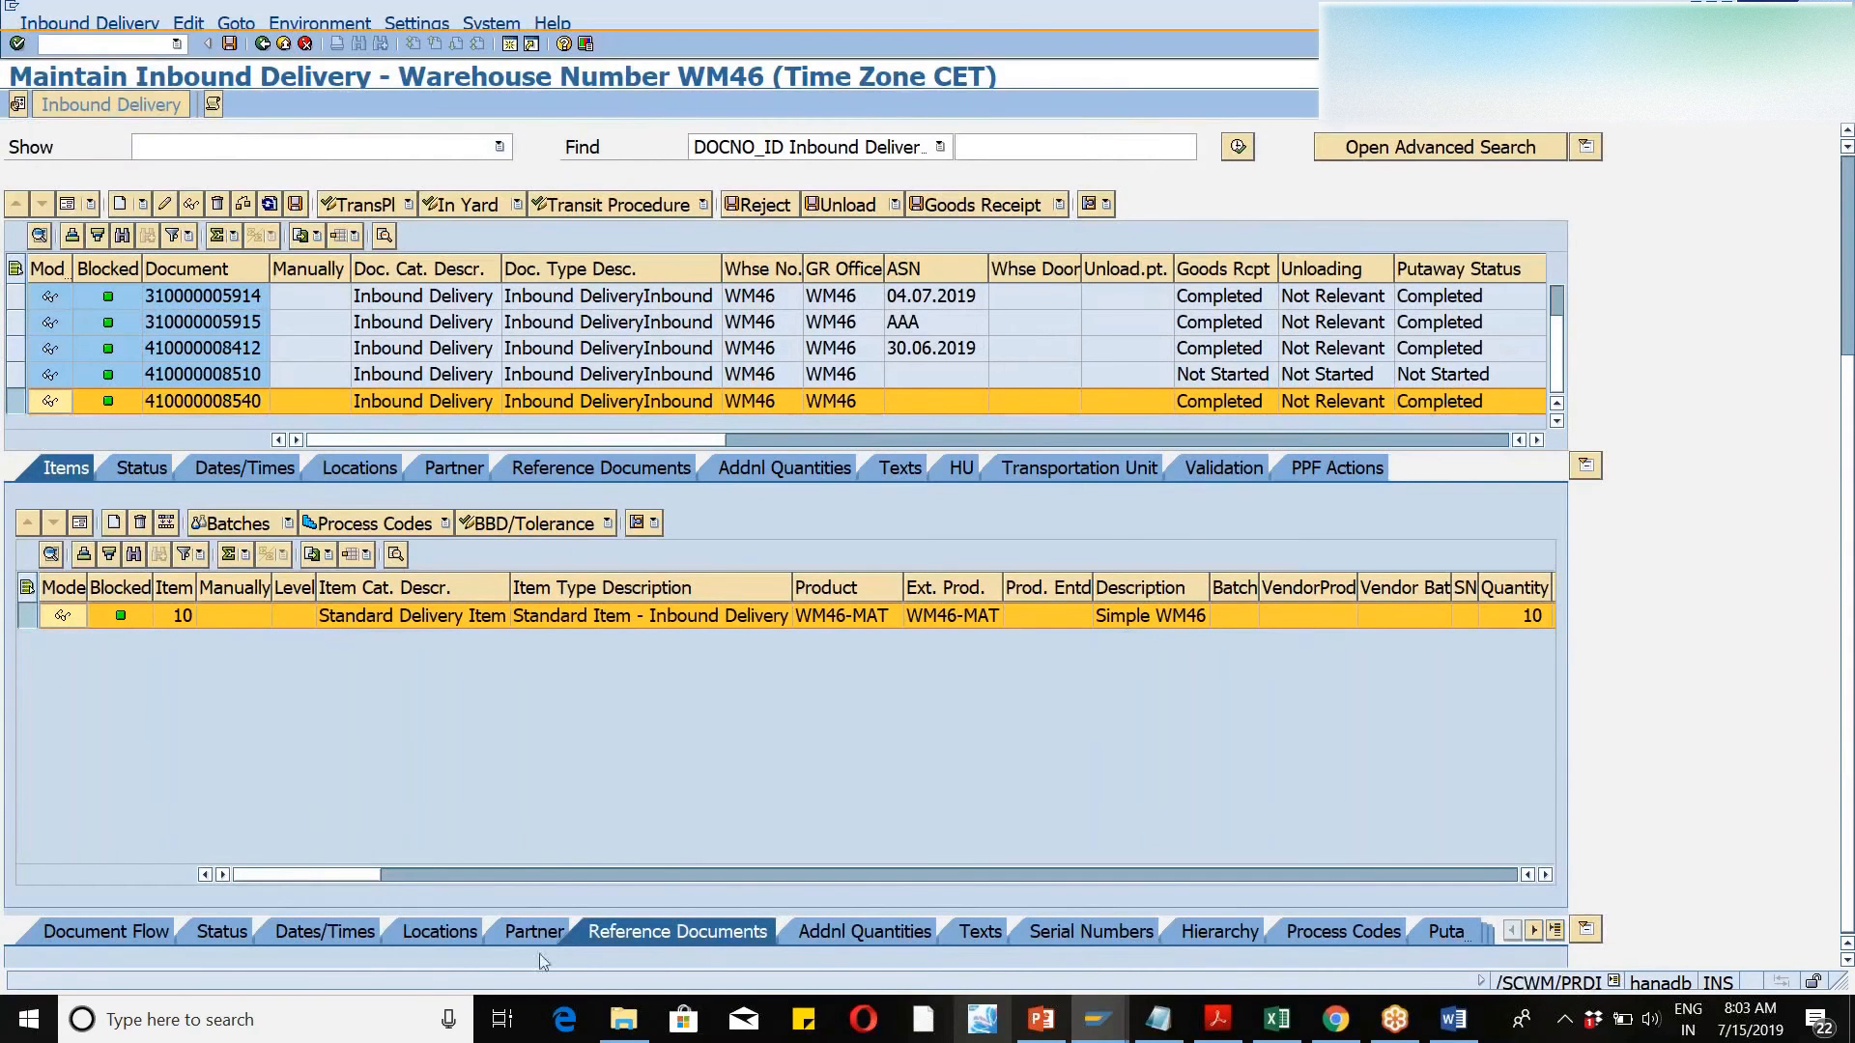
{"action": "left_click", "coordinate": [28, 622]}
{"action": "scroll", "coordinate": [1185, 724], "scroll_direction": "down", "scroll_amount": 3}
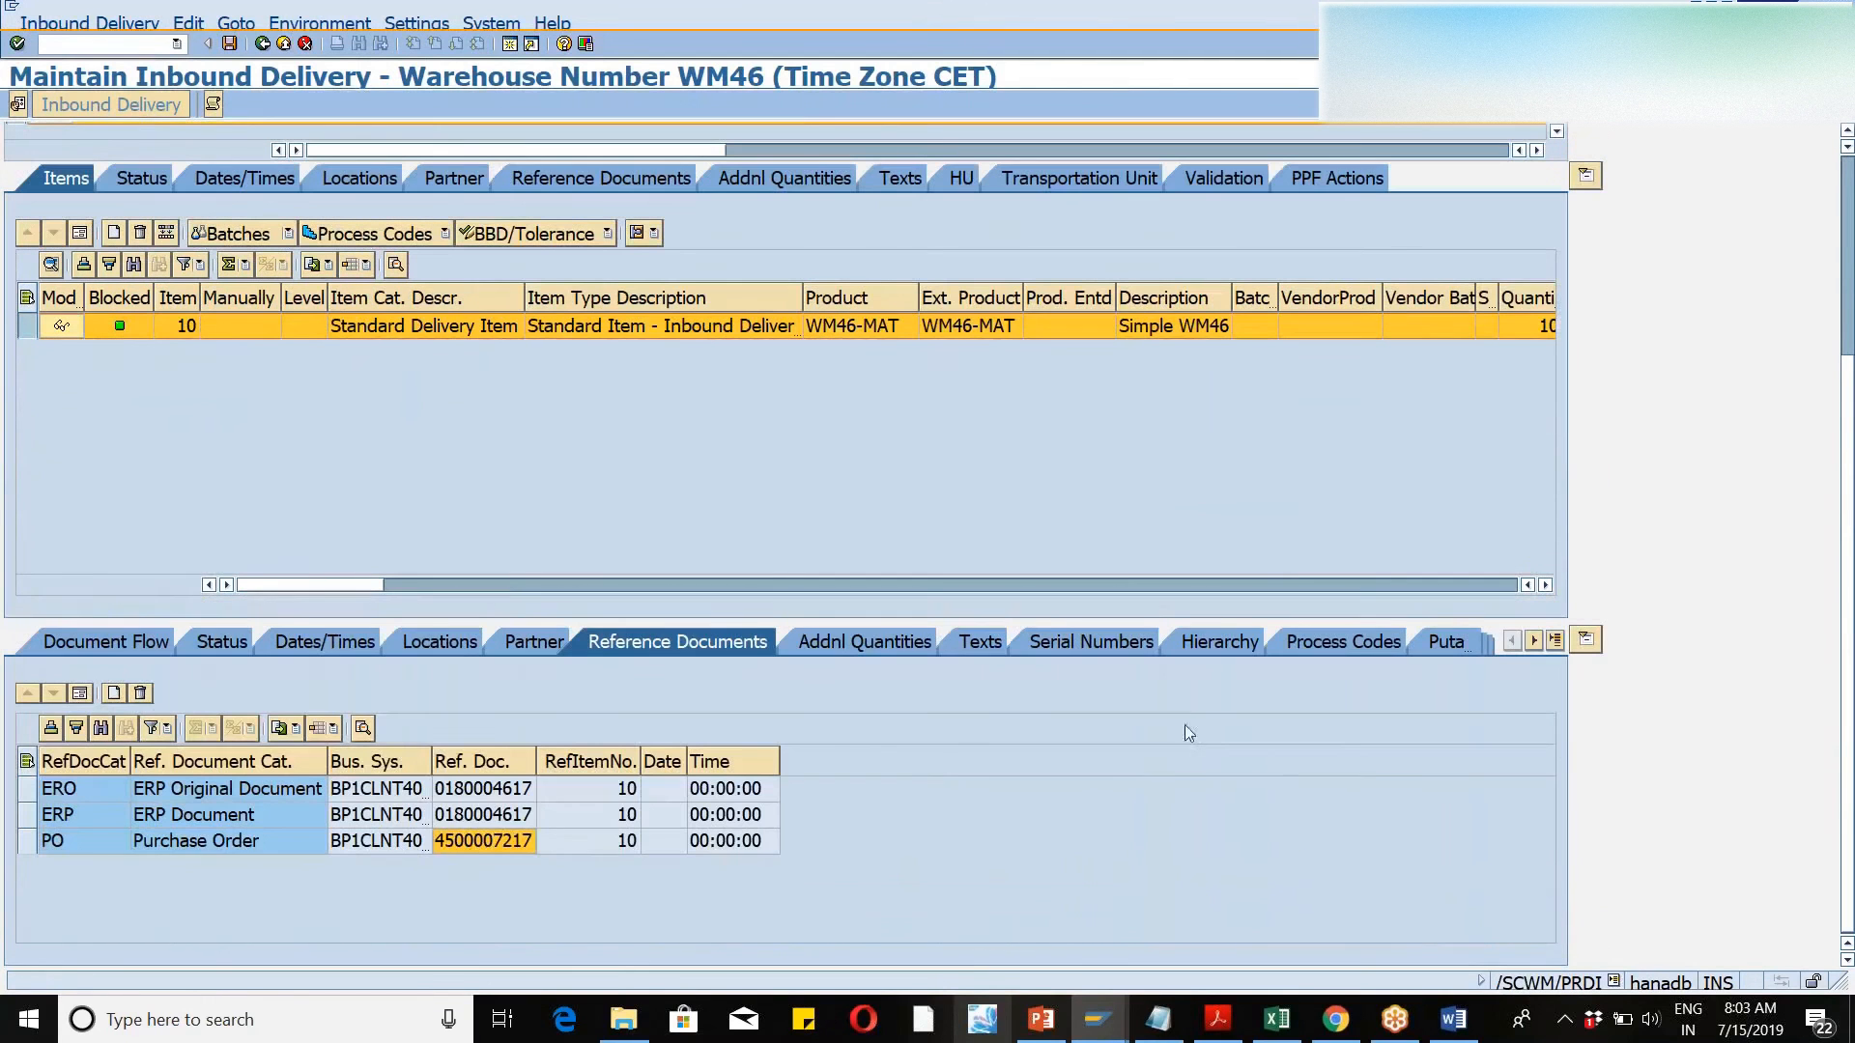
{"action": "left_click", "coordinate": [467, 849]}
{"action": "key", "text": "alt+Tab"}
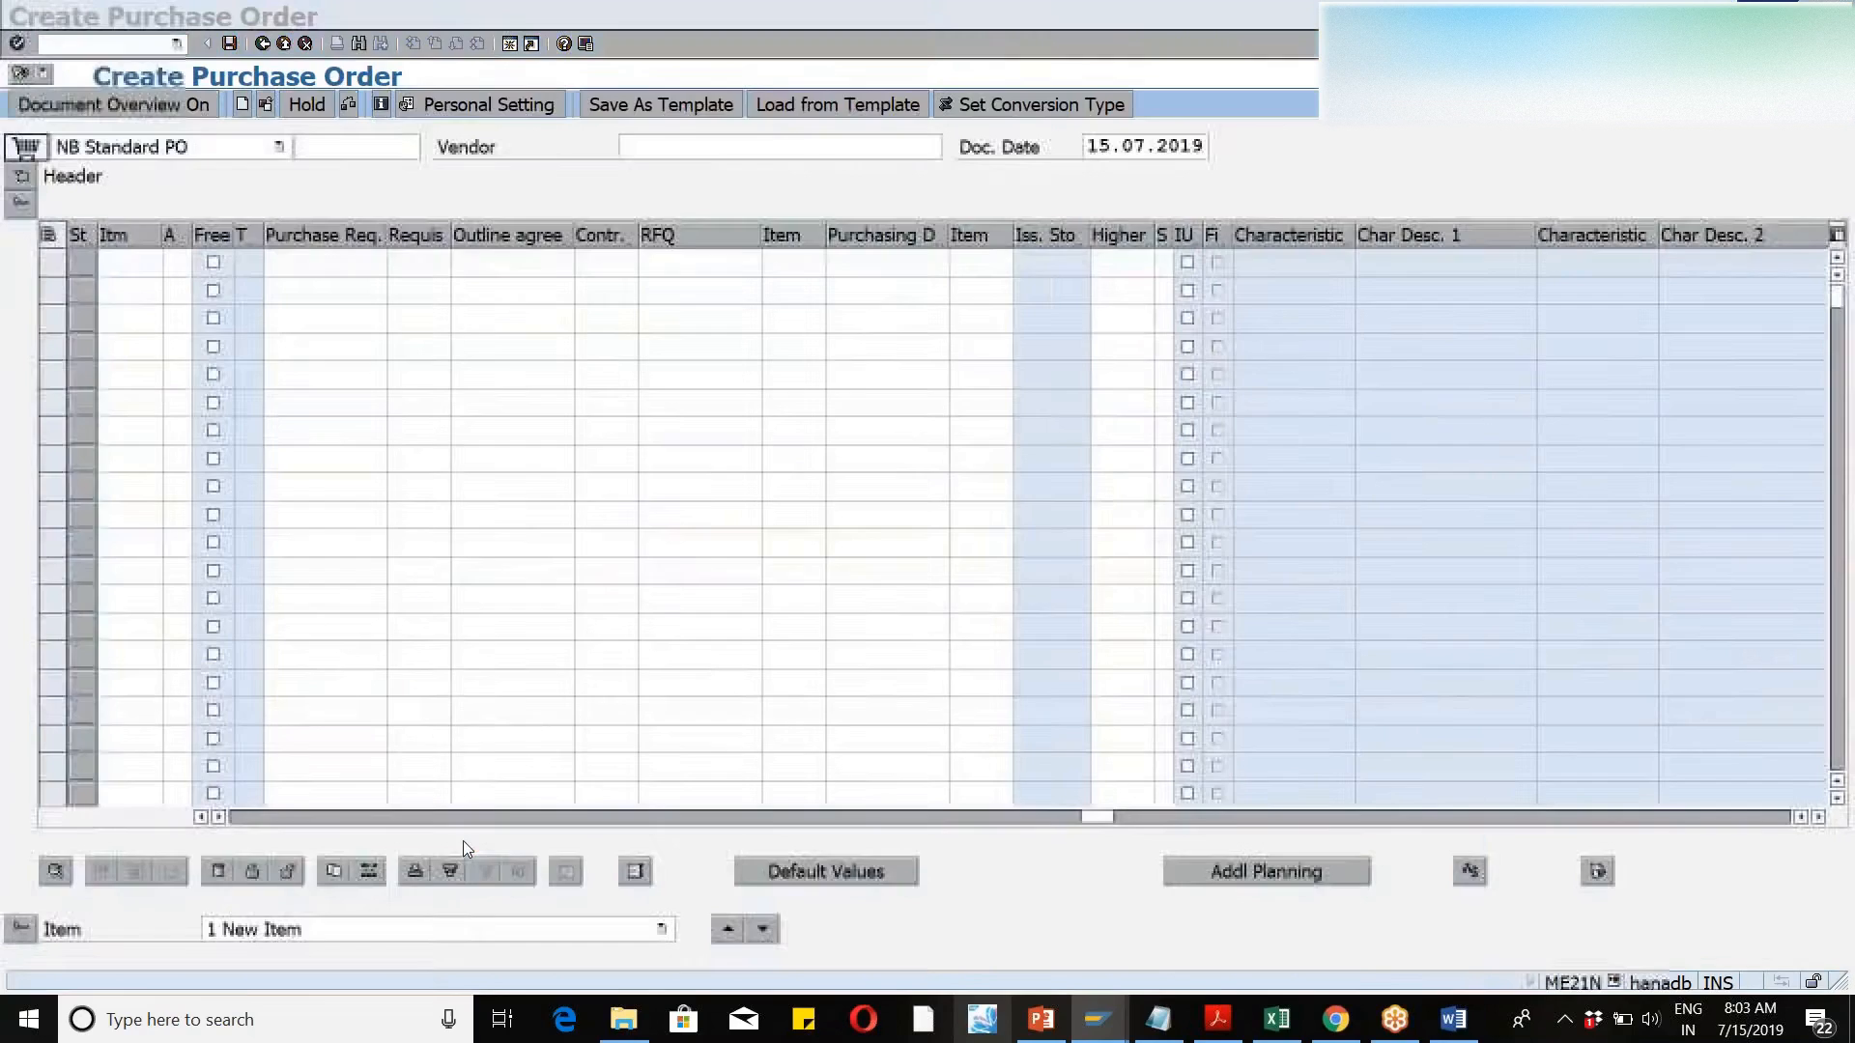
{"action": "key", "text": "Tab"}
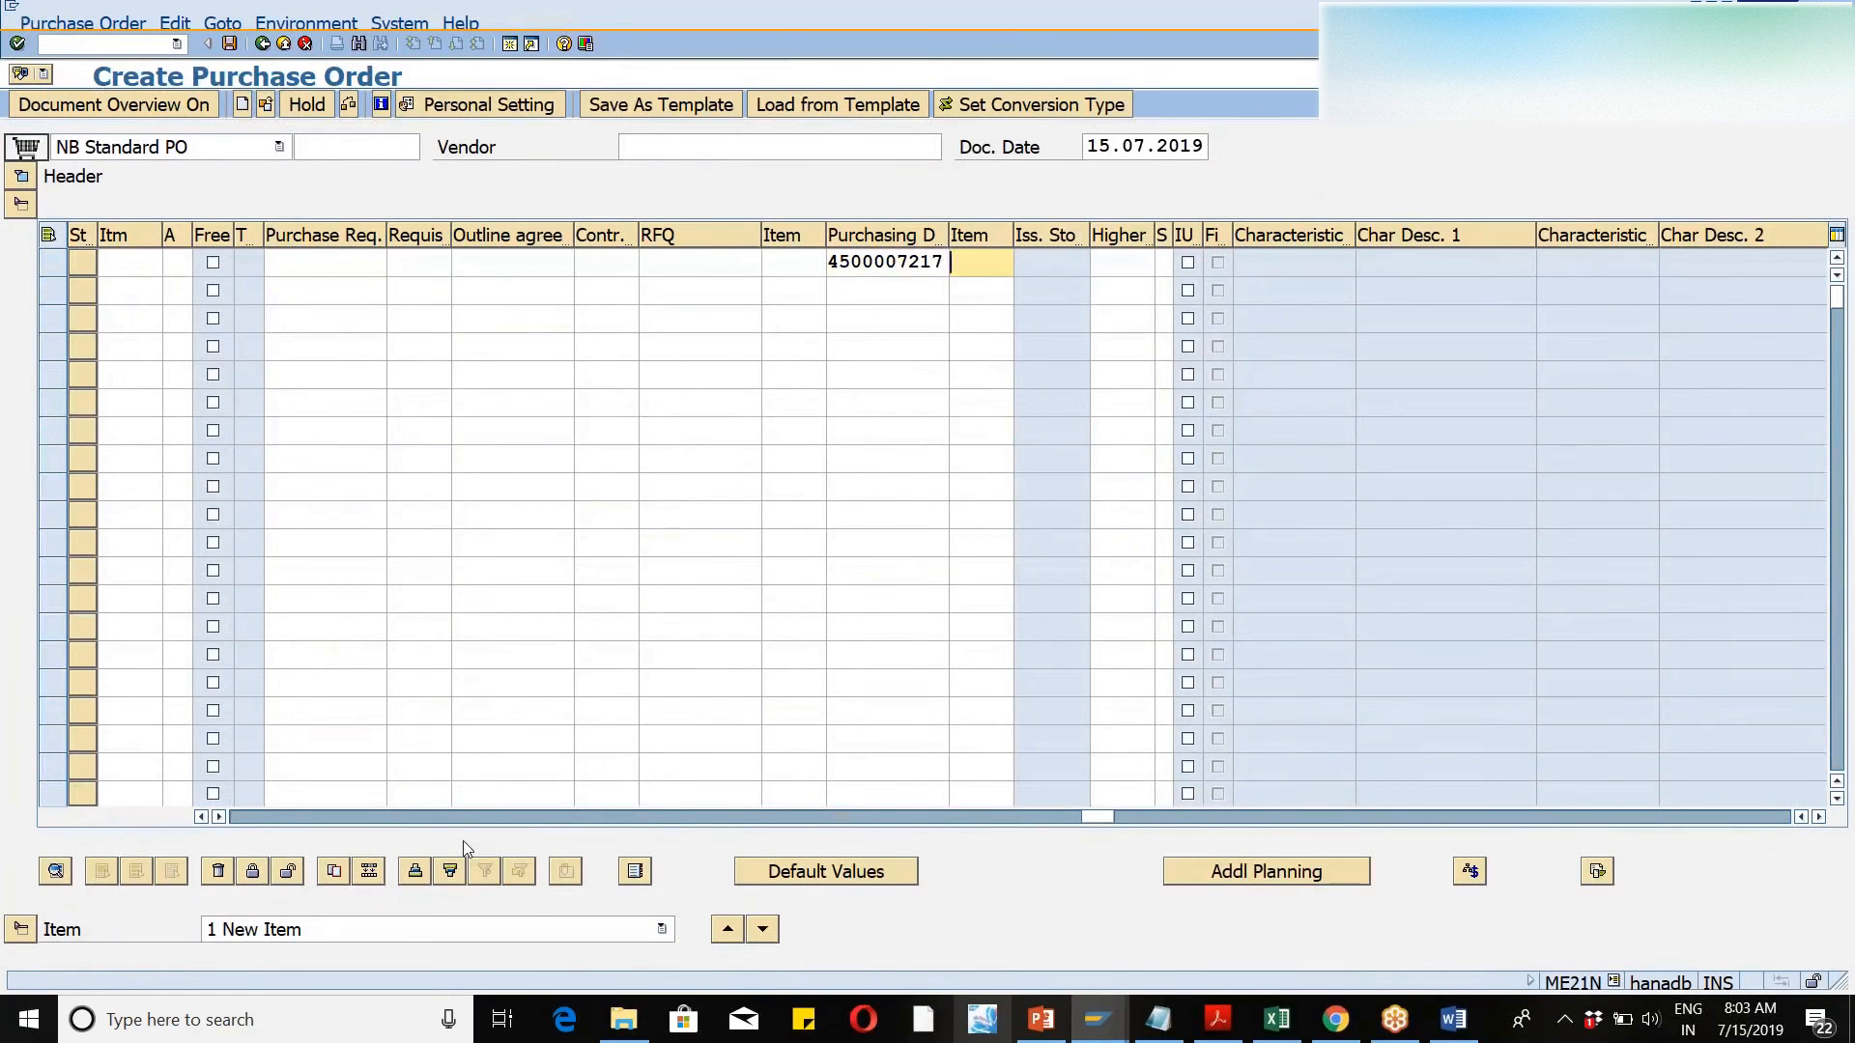
{"action": "type", "text": "10"}
{"action": "key", "text": "Return"}
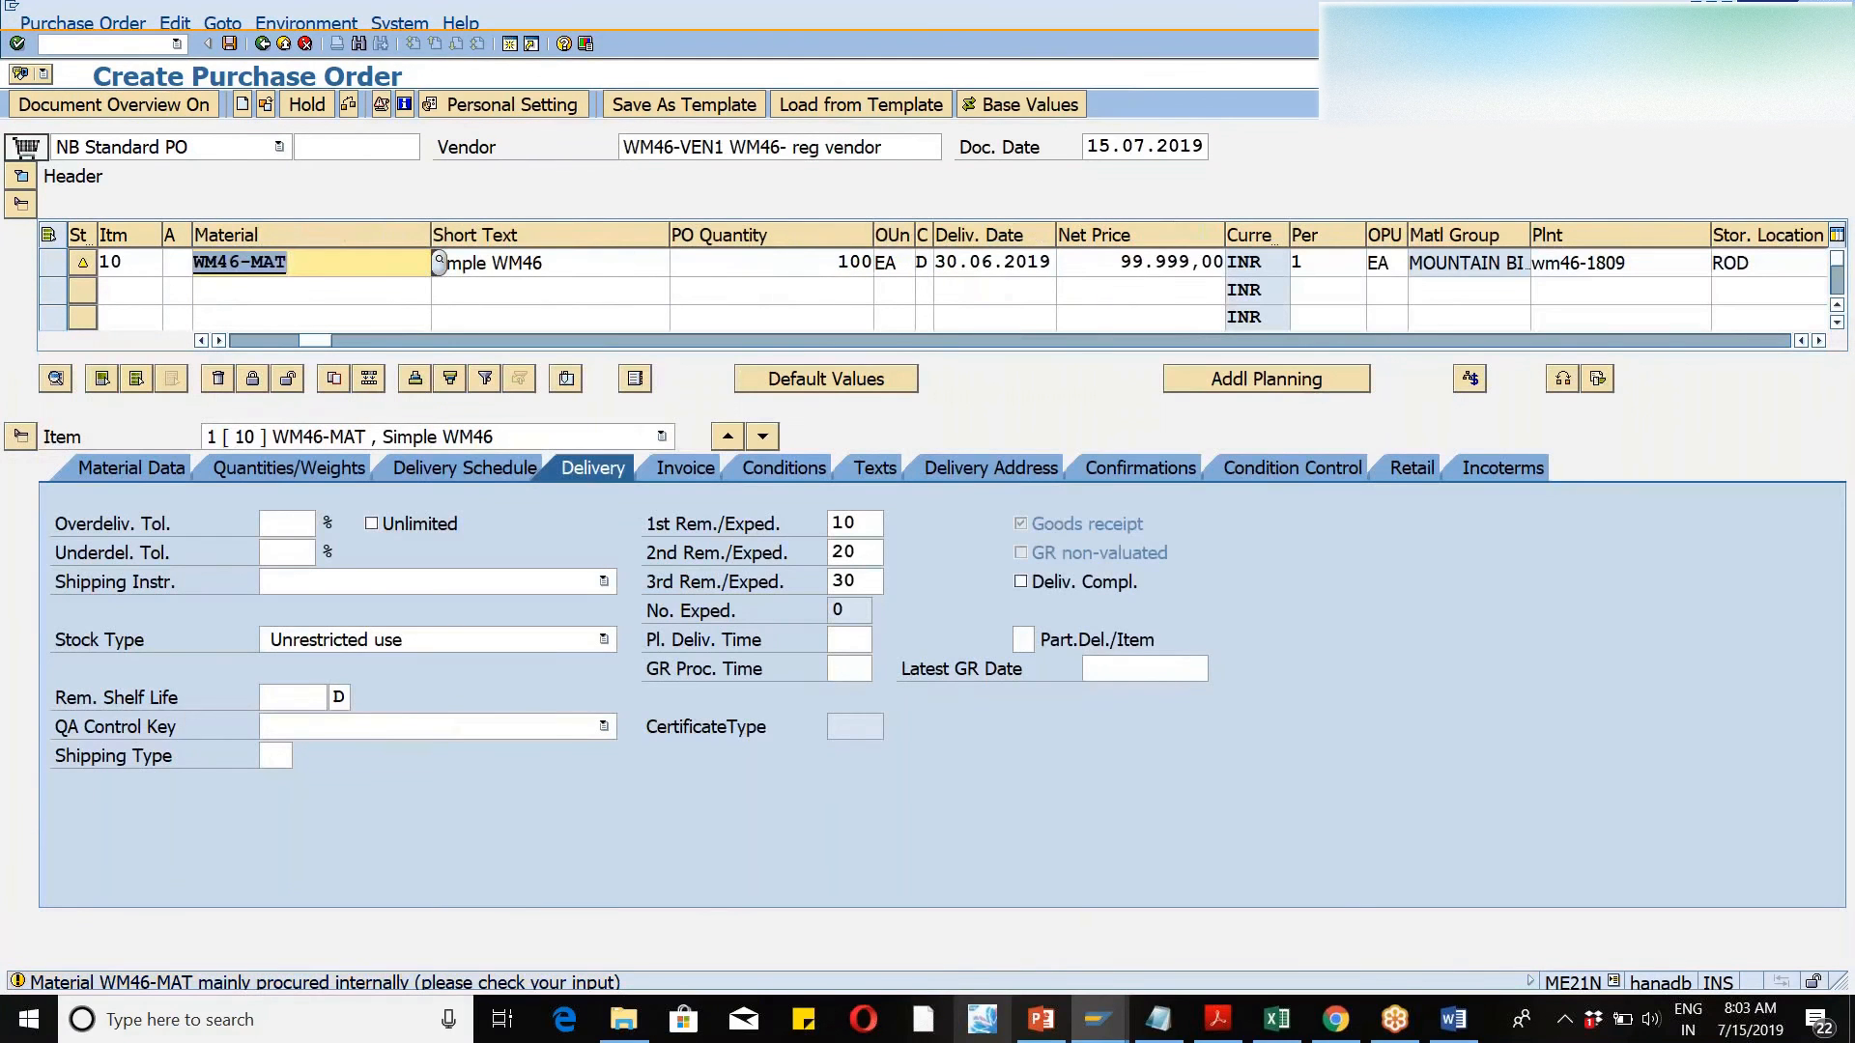
- Replace the material of purchase order item 10 with WM46-DEC1 and acknowledge the warnings
{"action": "left_click", "coordinate": [430, 263]}
{"action": "key", "text": "BackSpace"}
{"action": "key", "text": "BackSpace"}
{"action": "key", "text": "BackSpace"}
{"action": "type", "text": "dec1"}
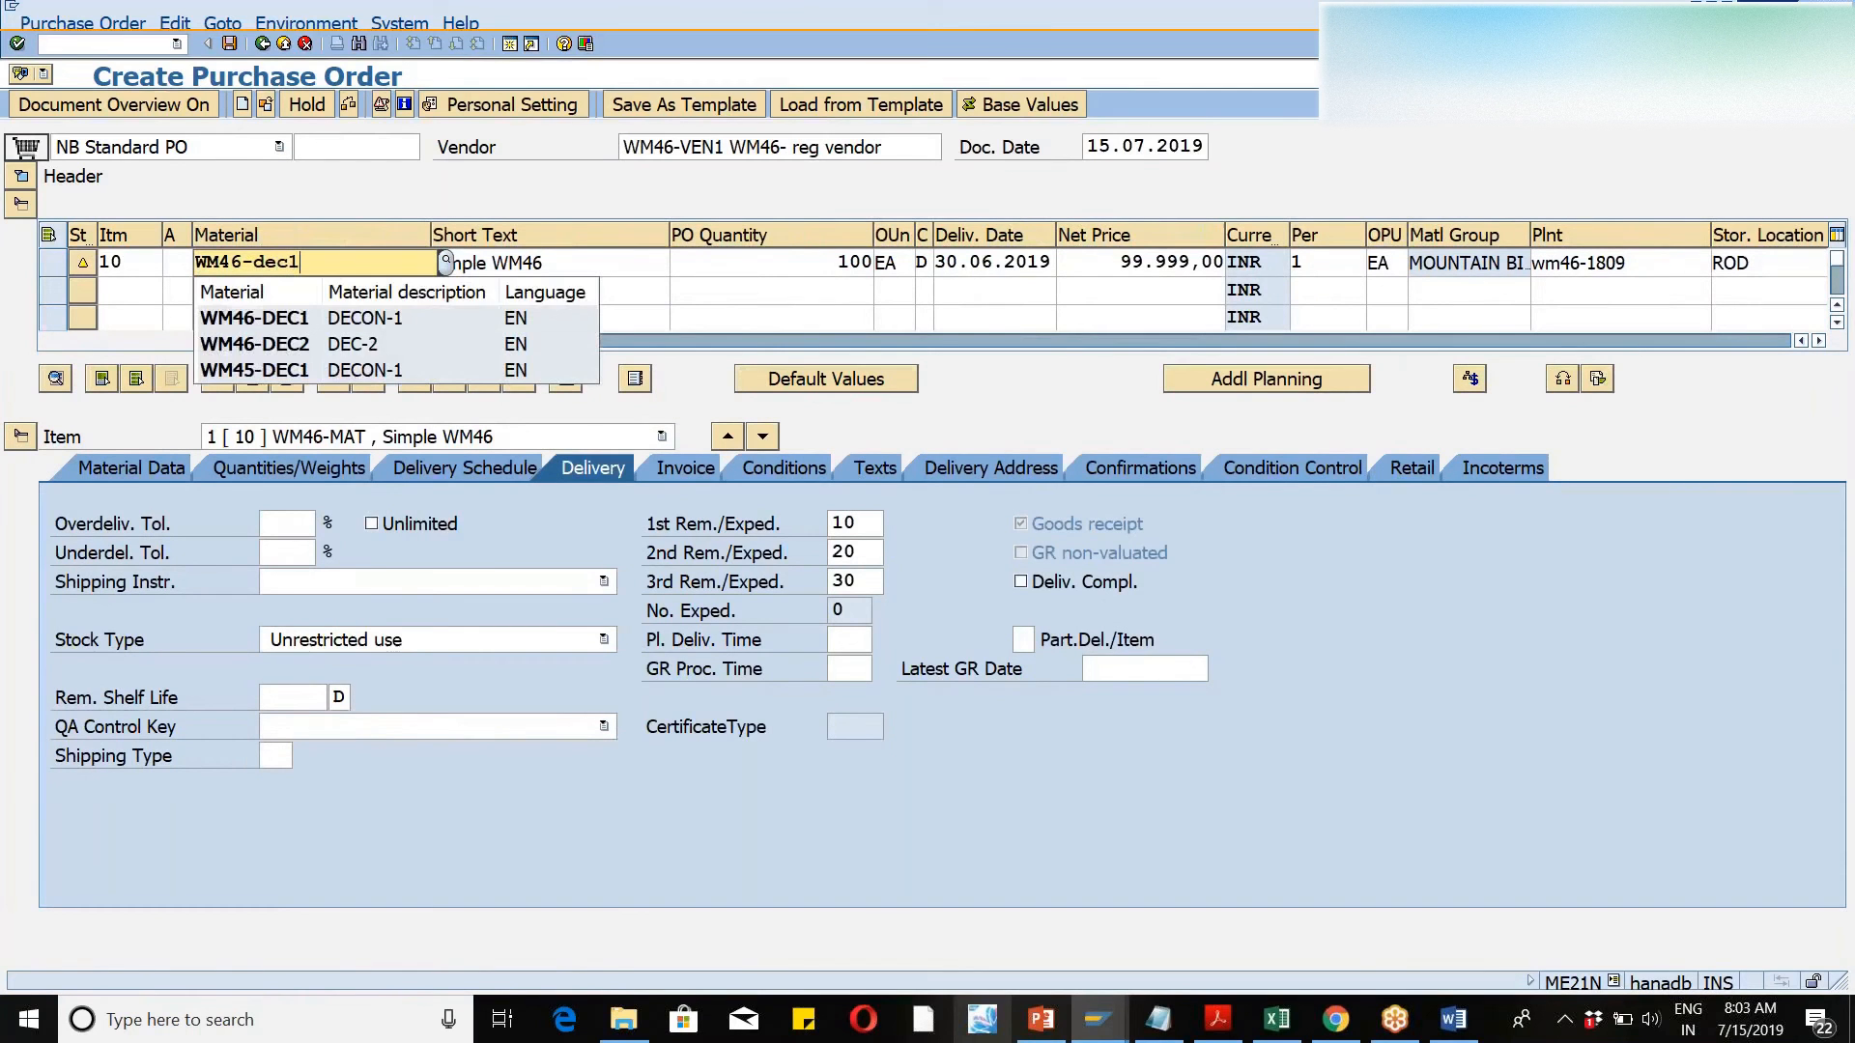
{"action": "key", "text": "Down"}
{"action": "key", "text": "Return"}
{"action": "key", "text": "Return"}
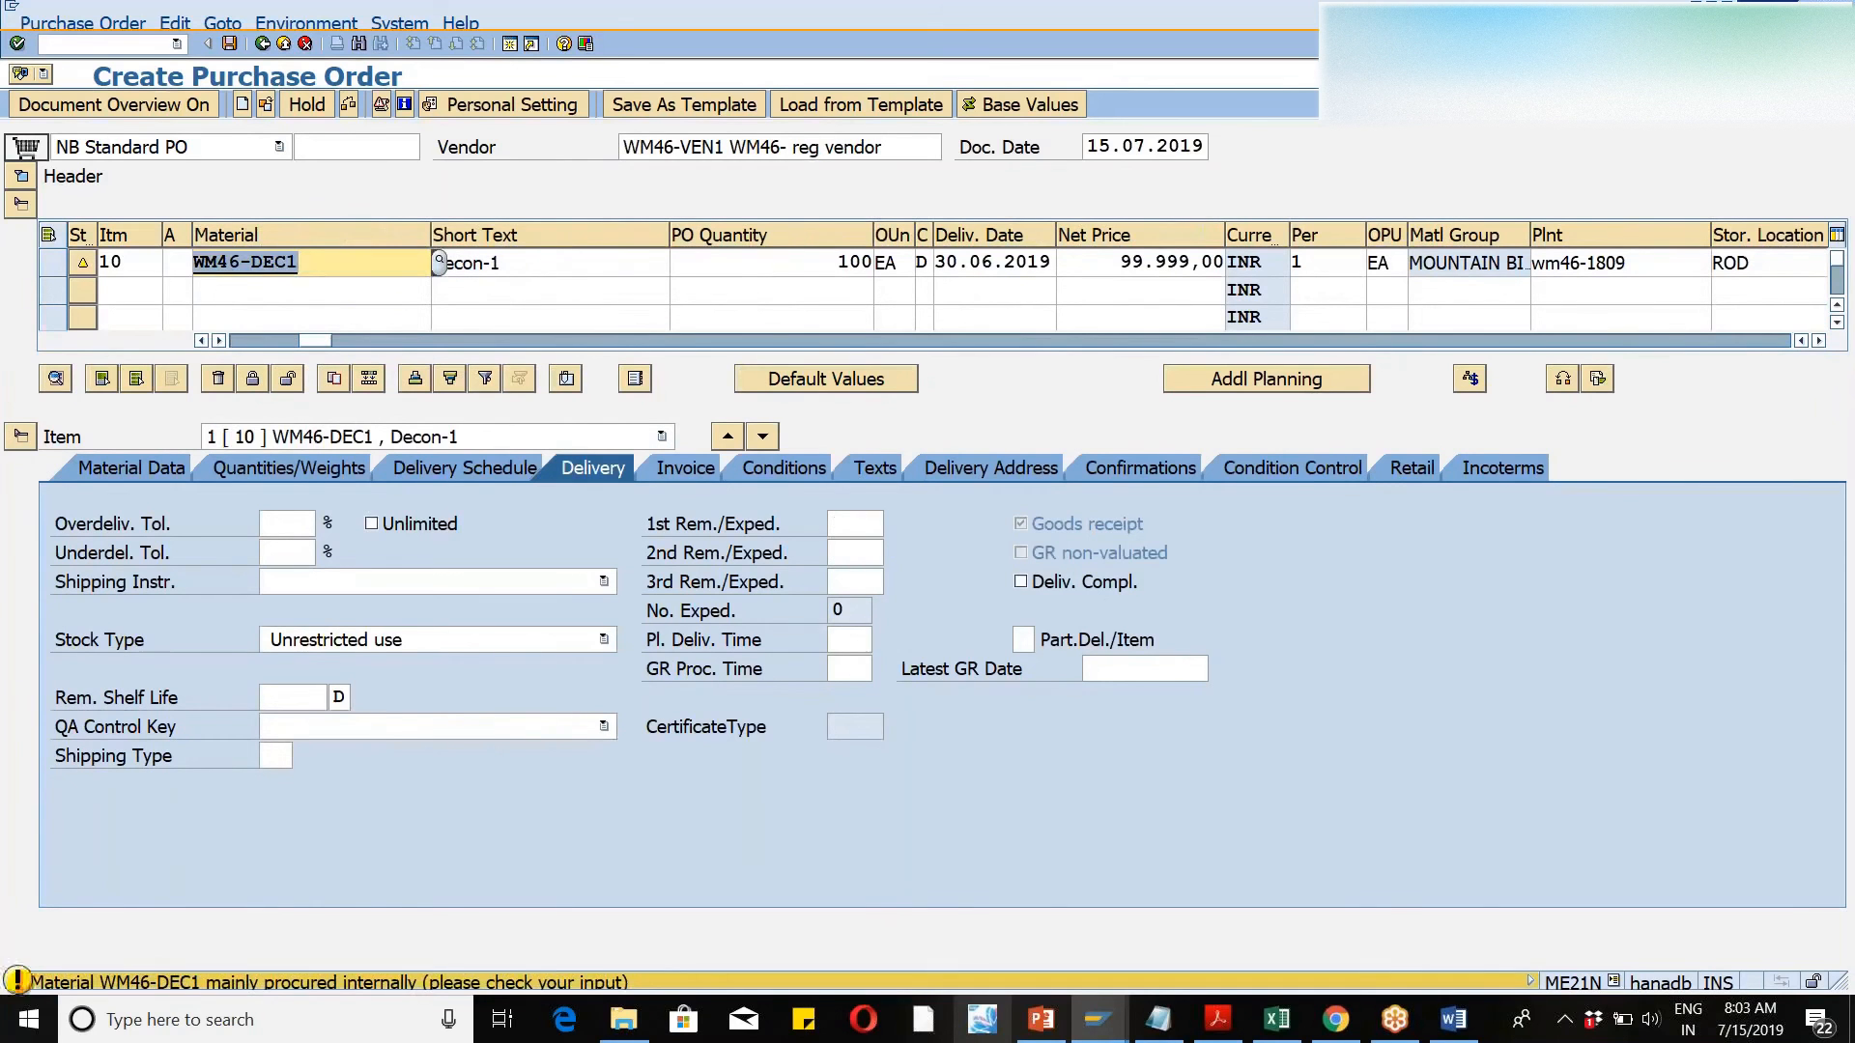
{"action": "key", "text": "Return"}
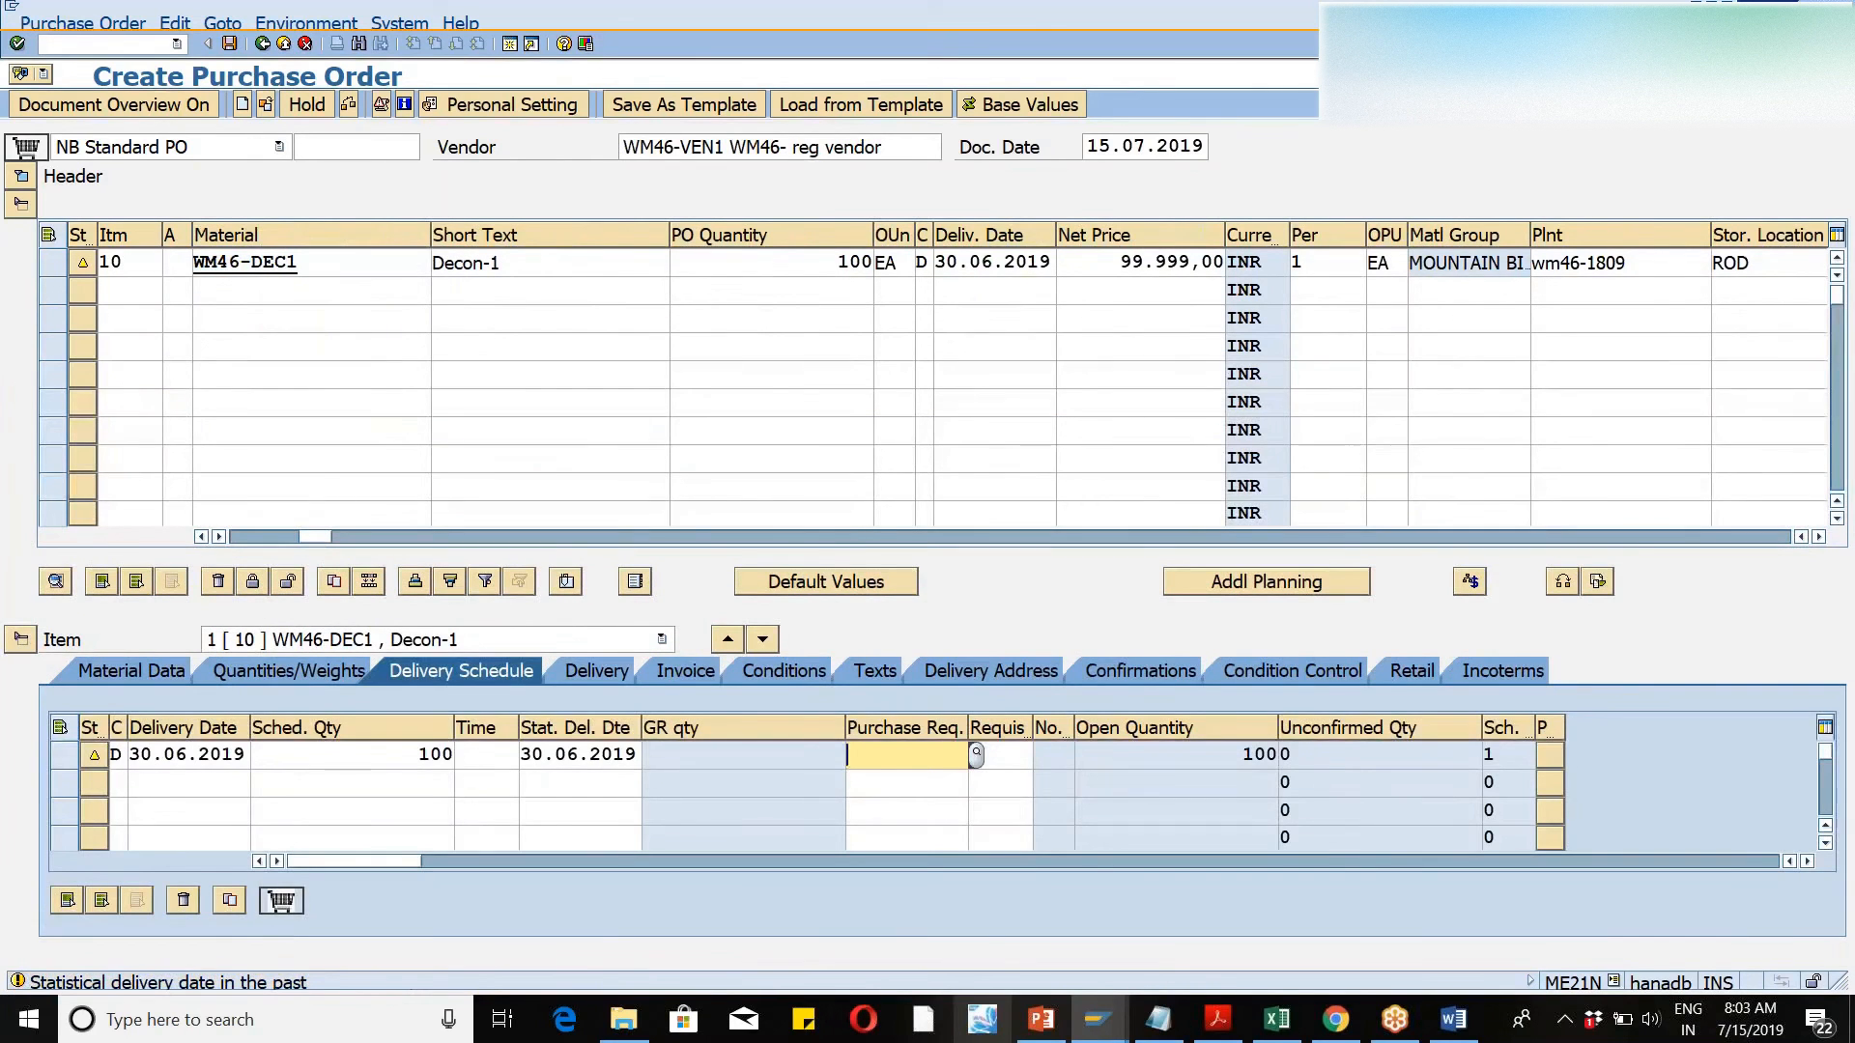
{"action": "key", "text": "Return"}
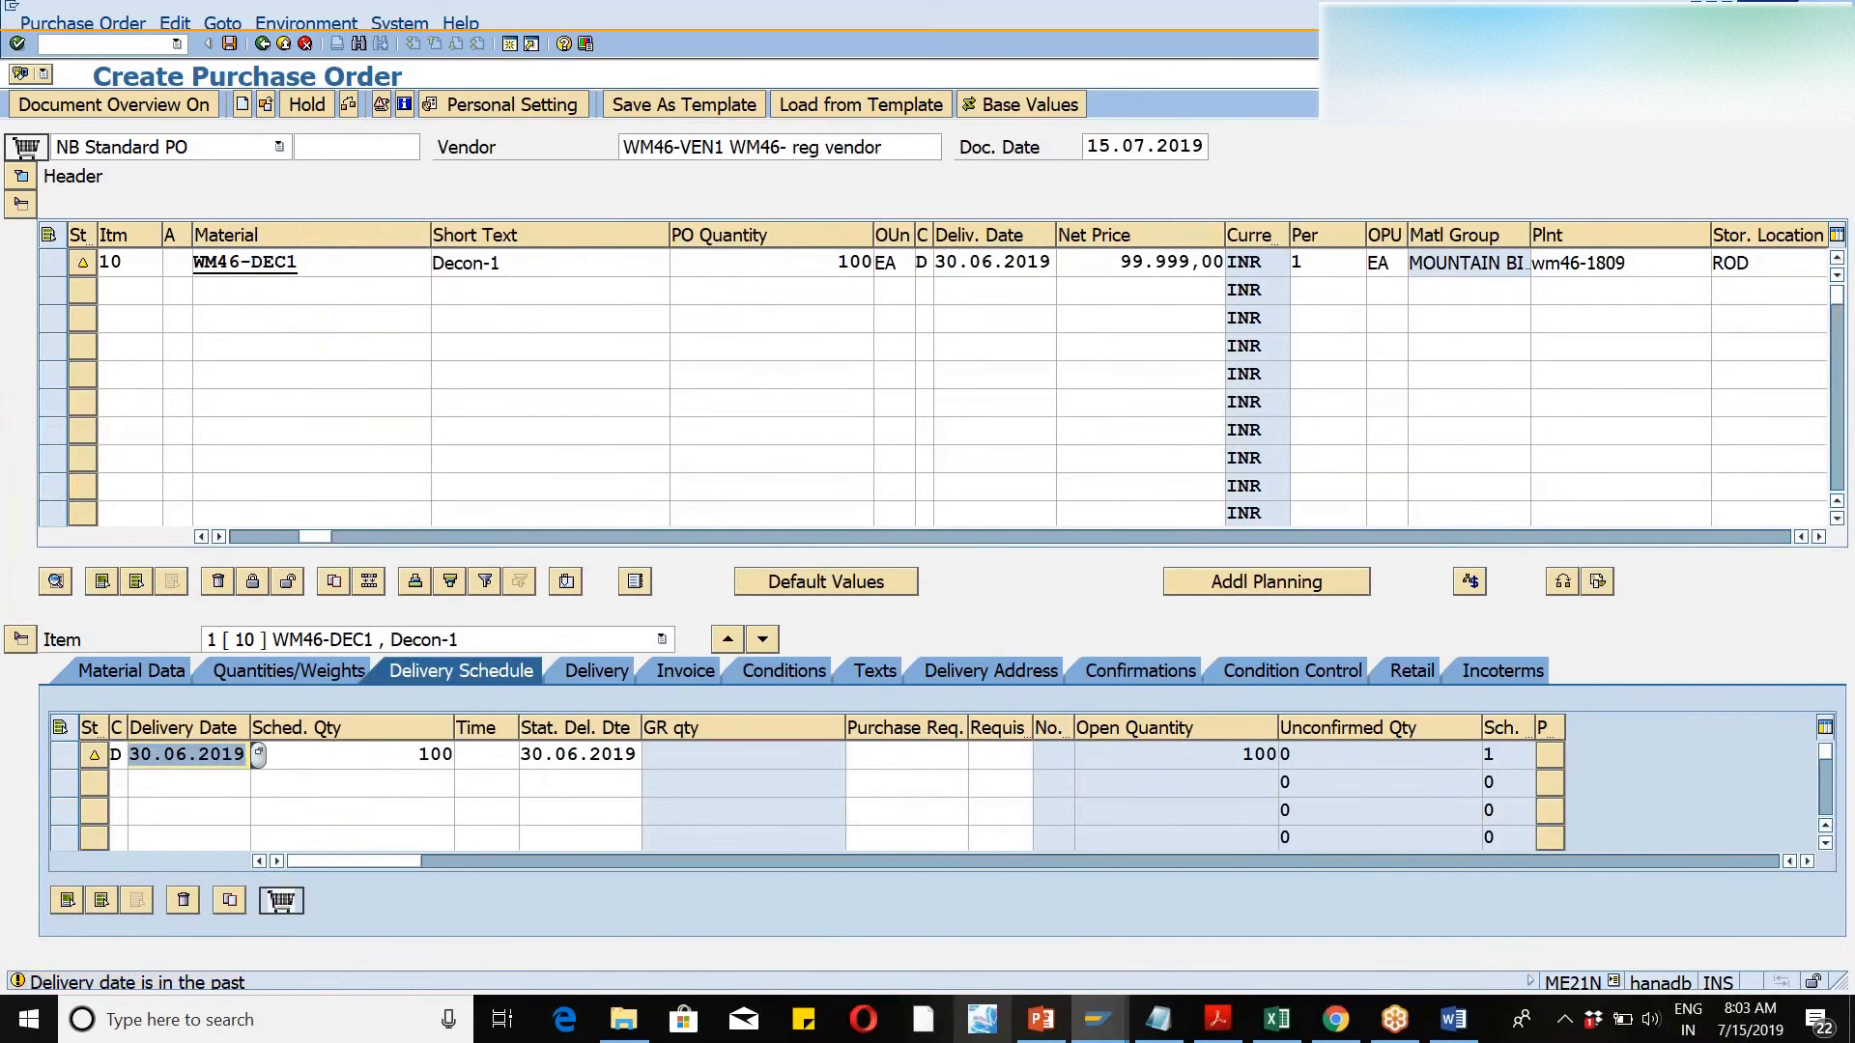
{"action": "key", "text": "Return"}
{"action": "key", "text": "Return"}
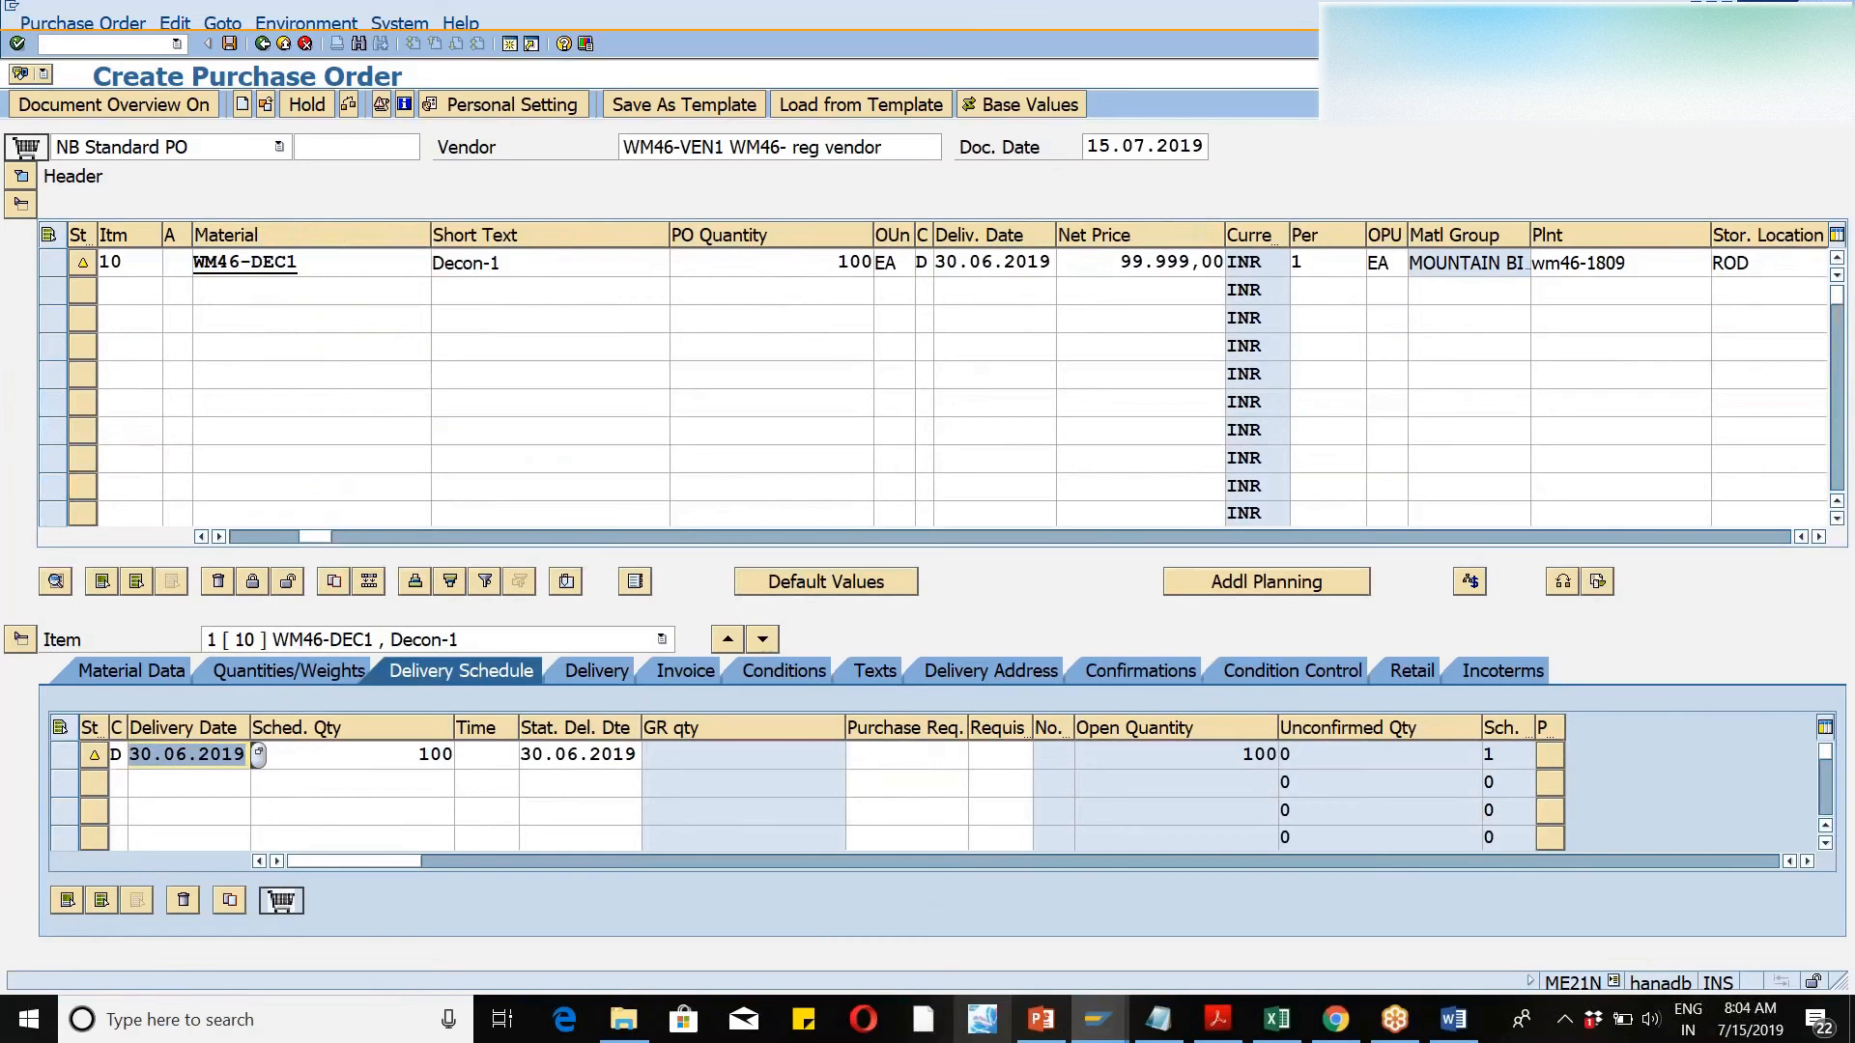
- Add a second purchase order item for material WM46-DEC2 in plant wm46
{"action": "left_click", "coordinate": [267, 291]}
{"action": "type", "text": "wm"}
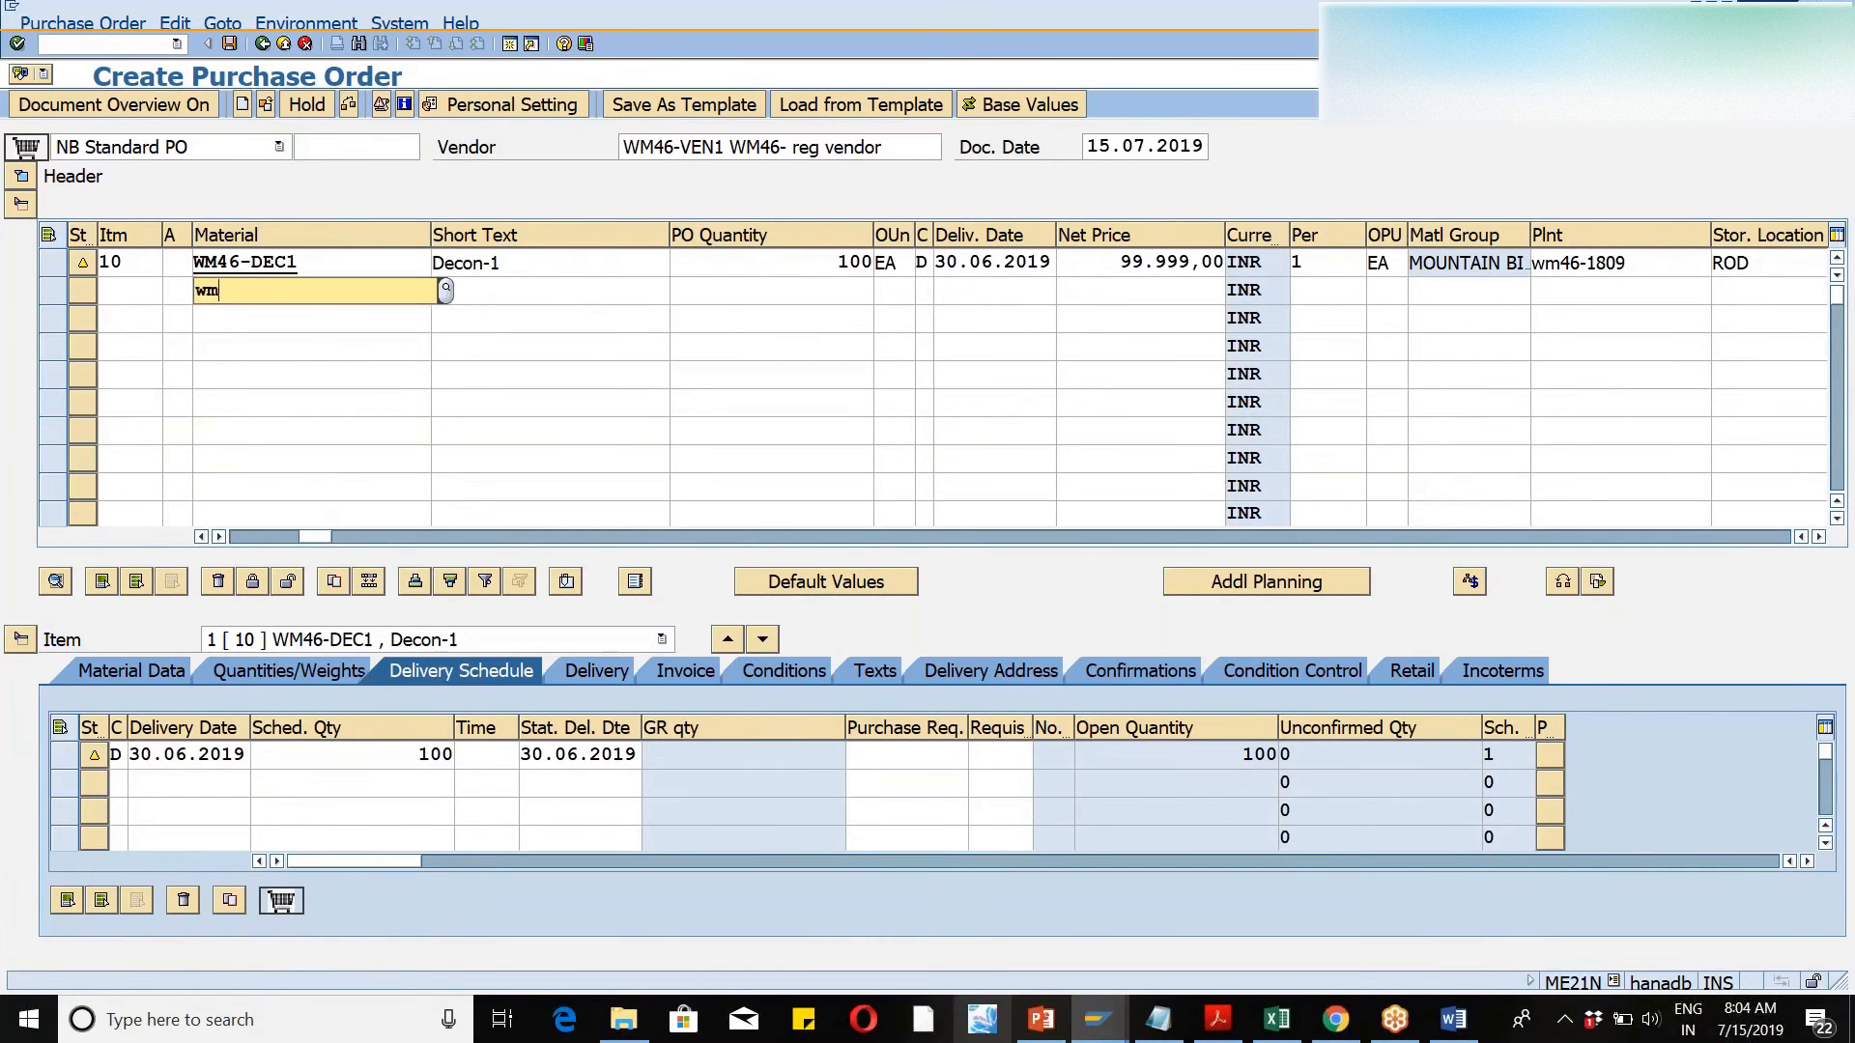
{"action": "type", "text": "46"}
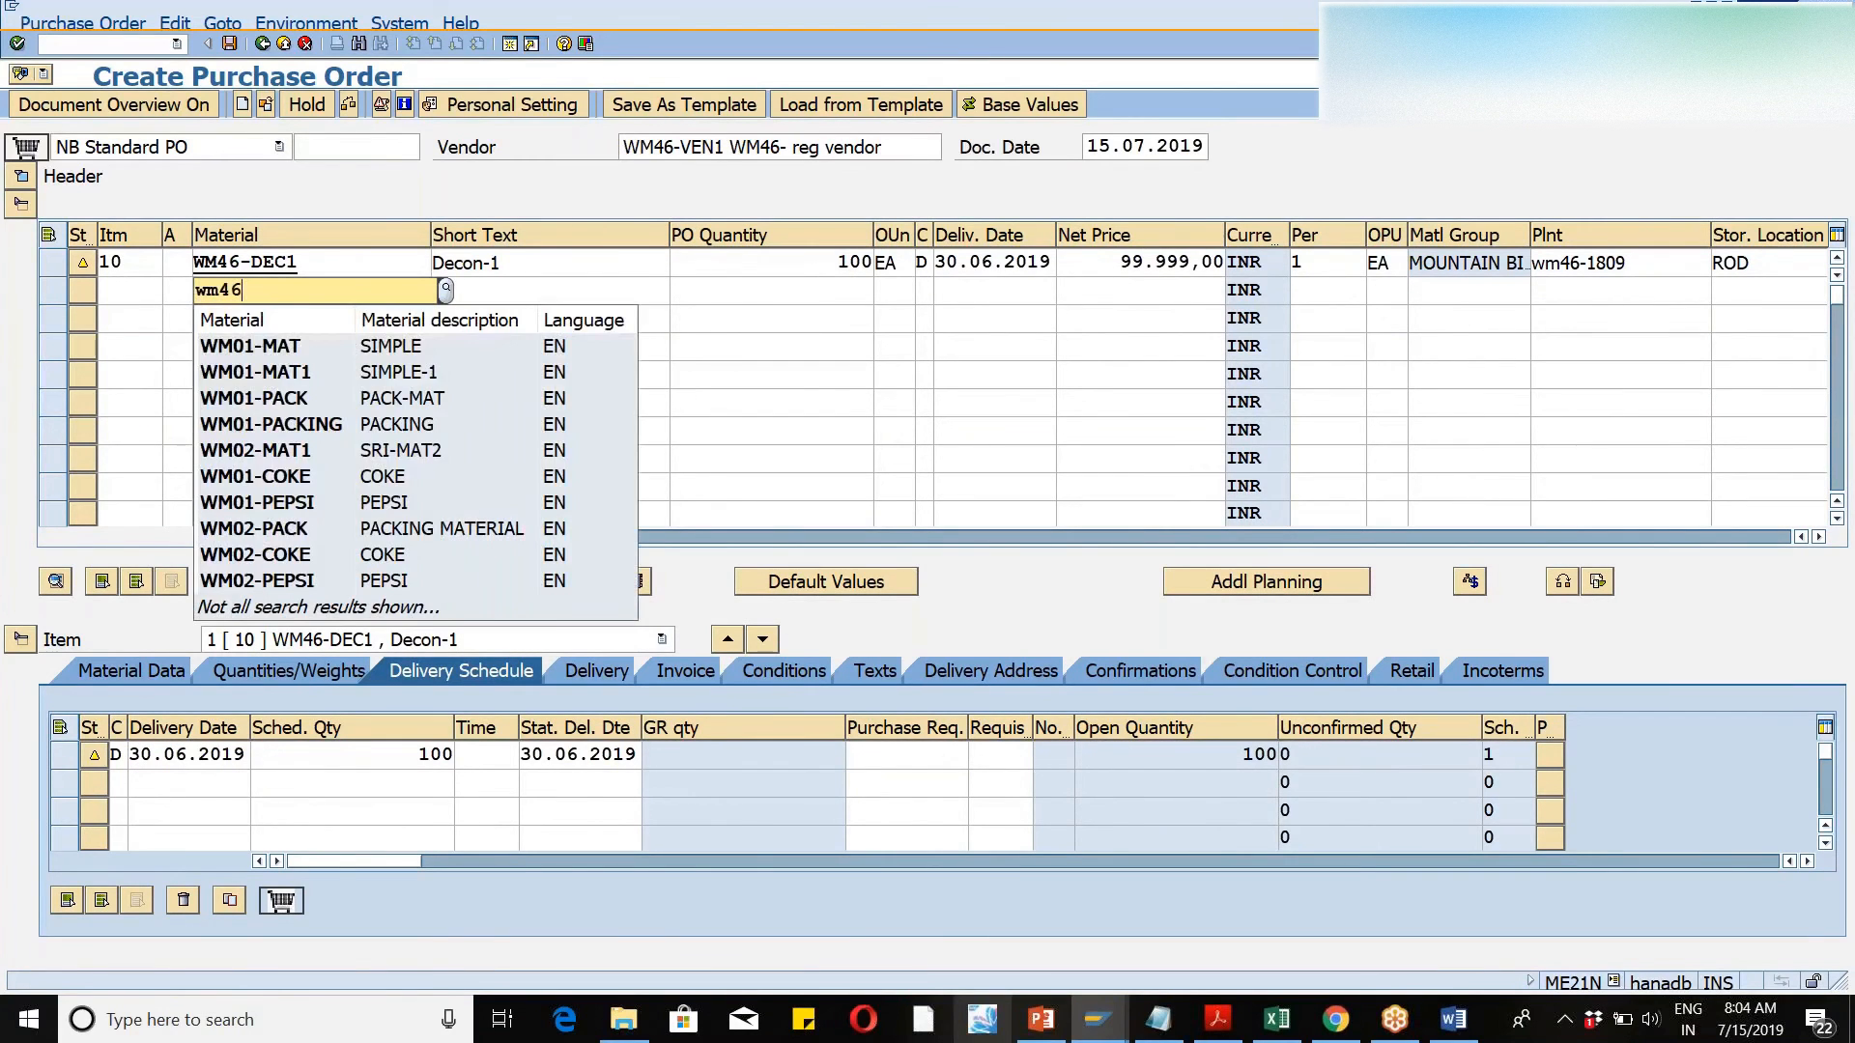
{"action": "type", "text": "-dec2"}
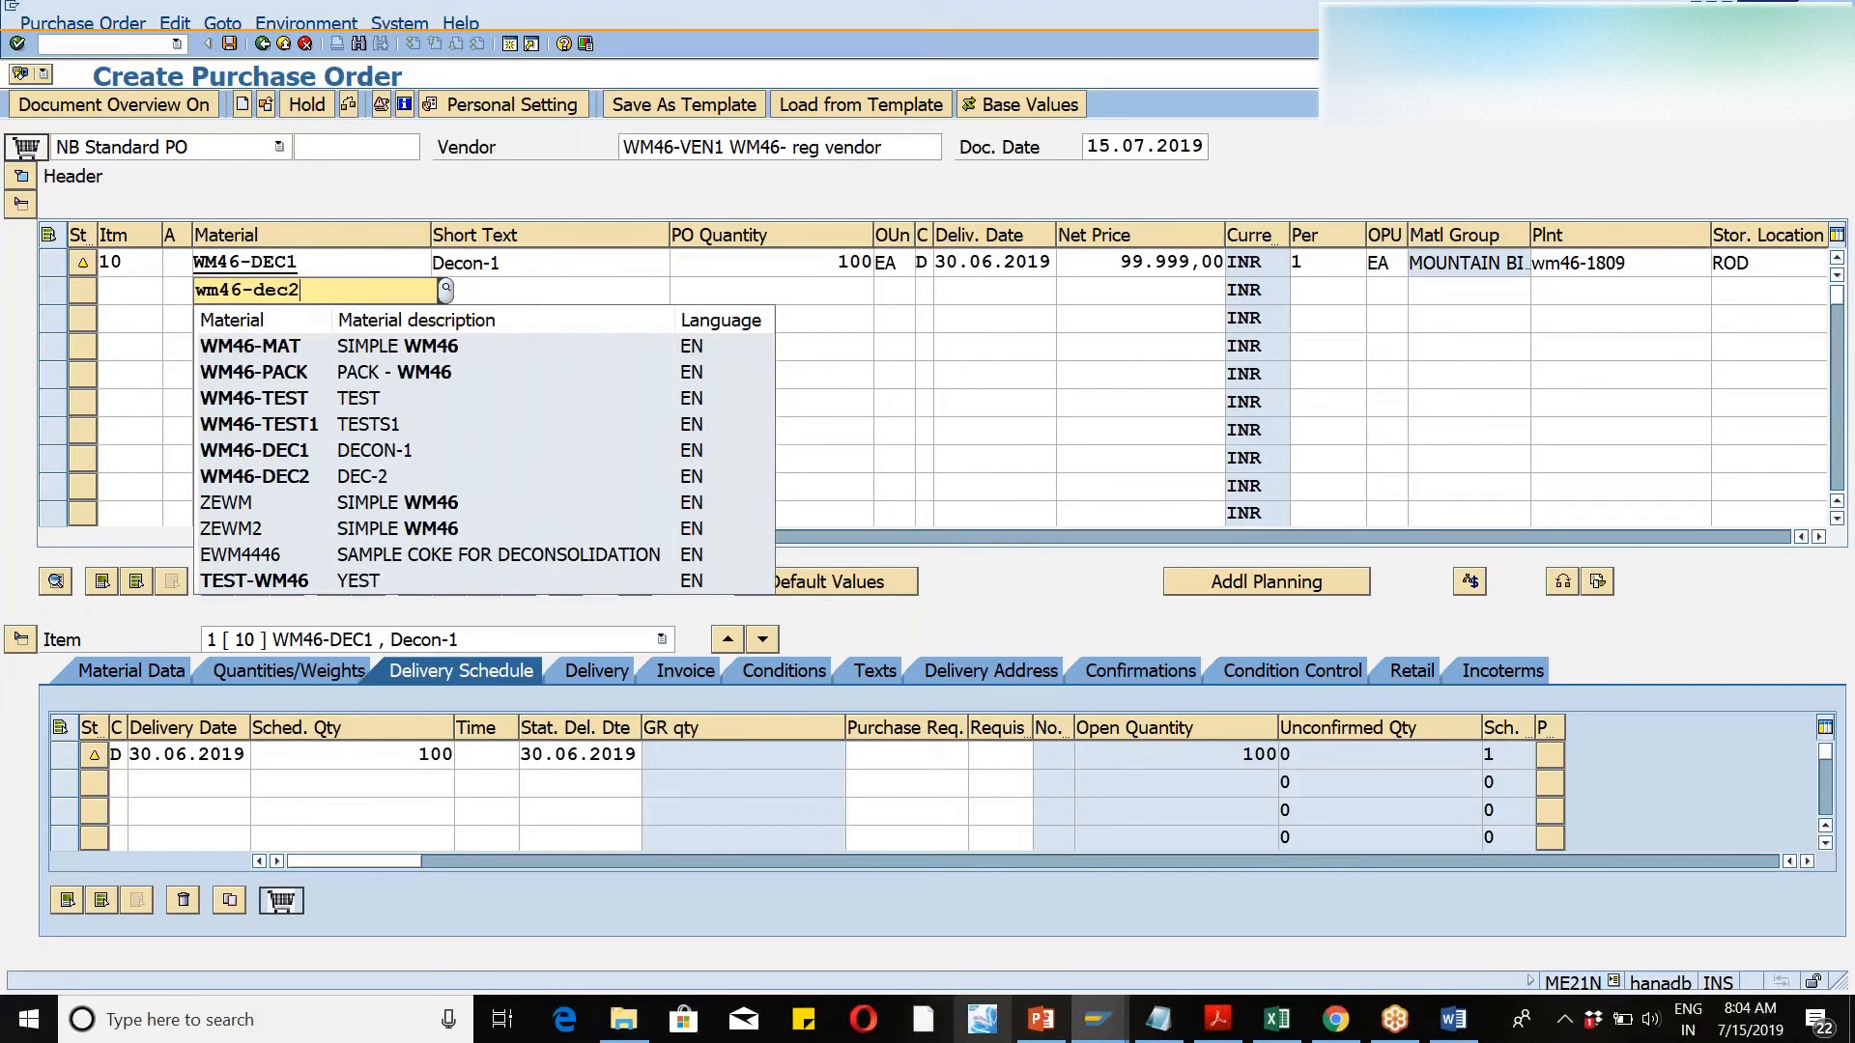
{"action": "key", "text": "Return"}
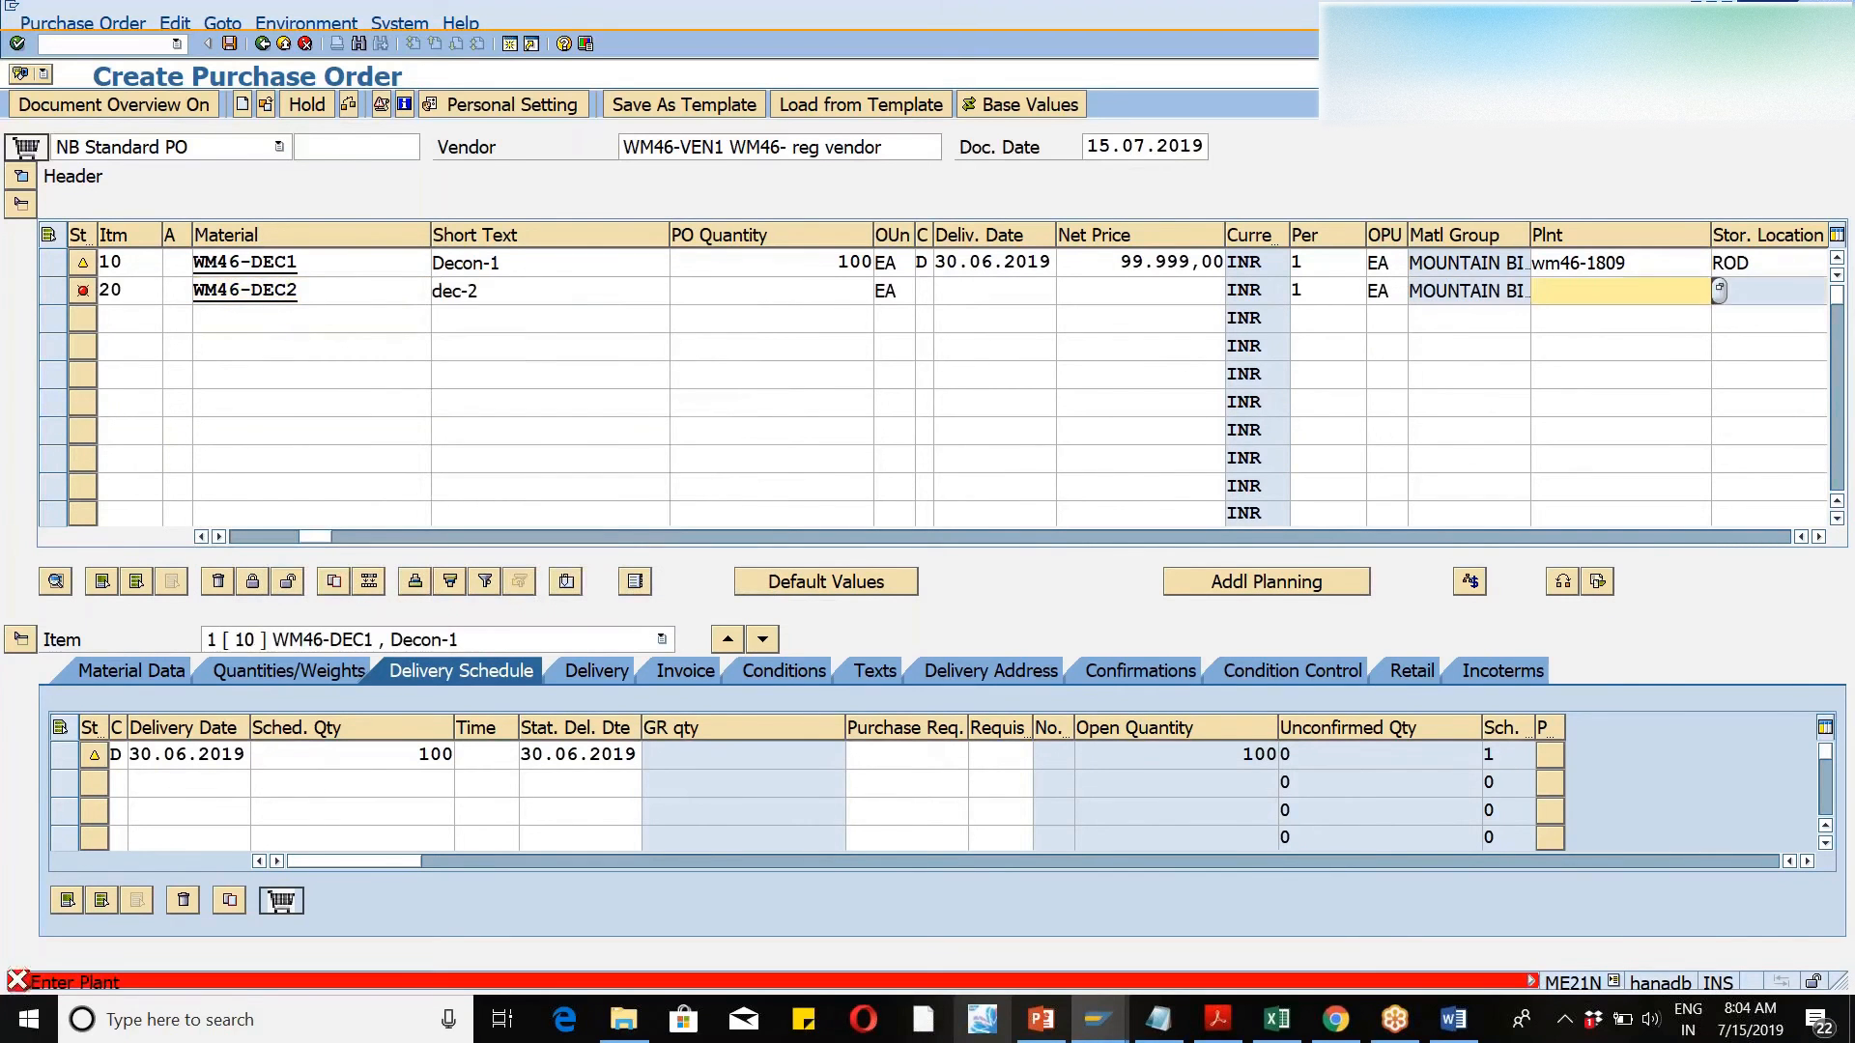
{"action": "type", "text": "wm46"}
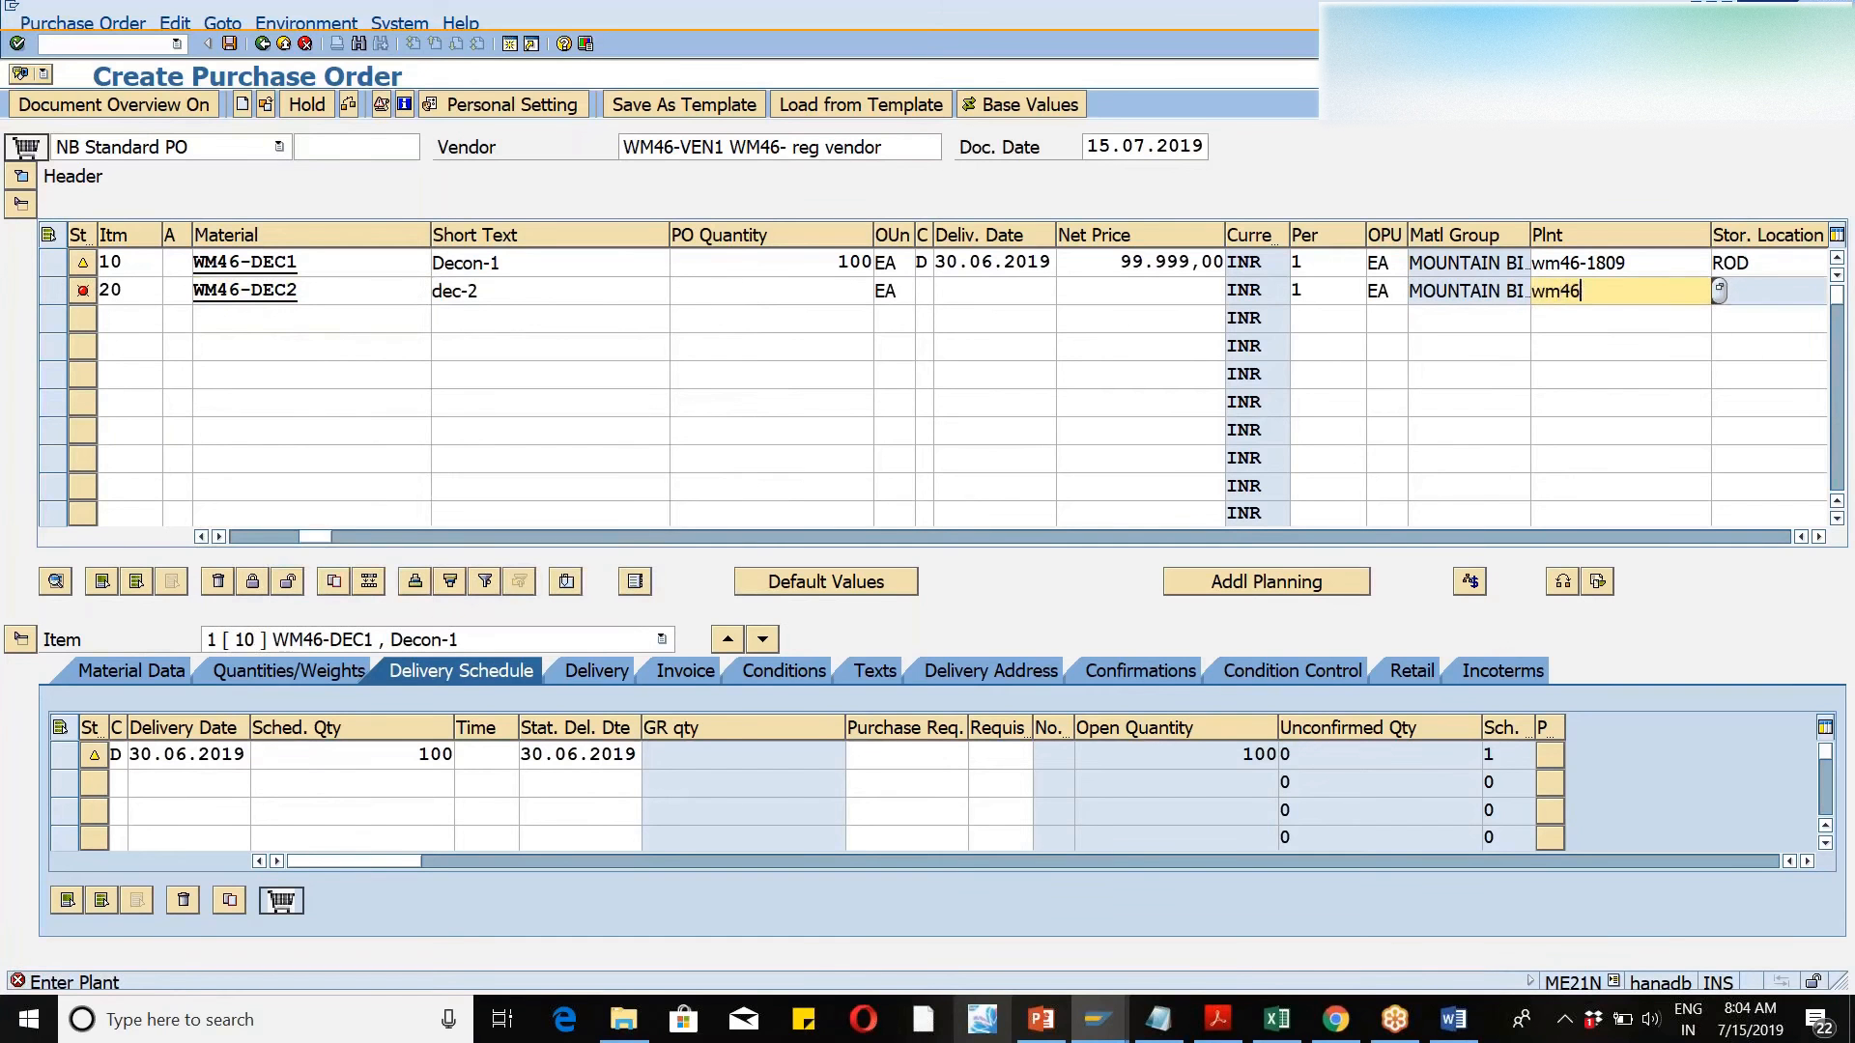
{"action": "key", "text": "Return"}
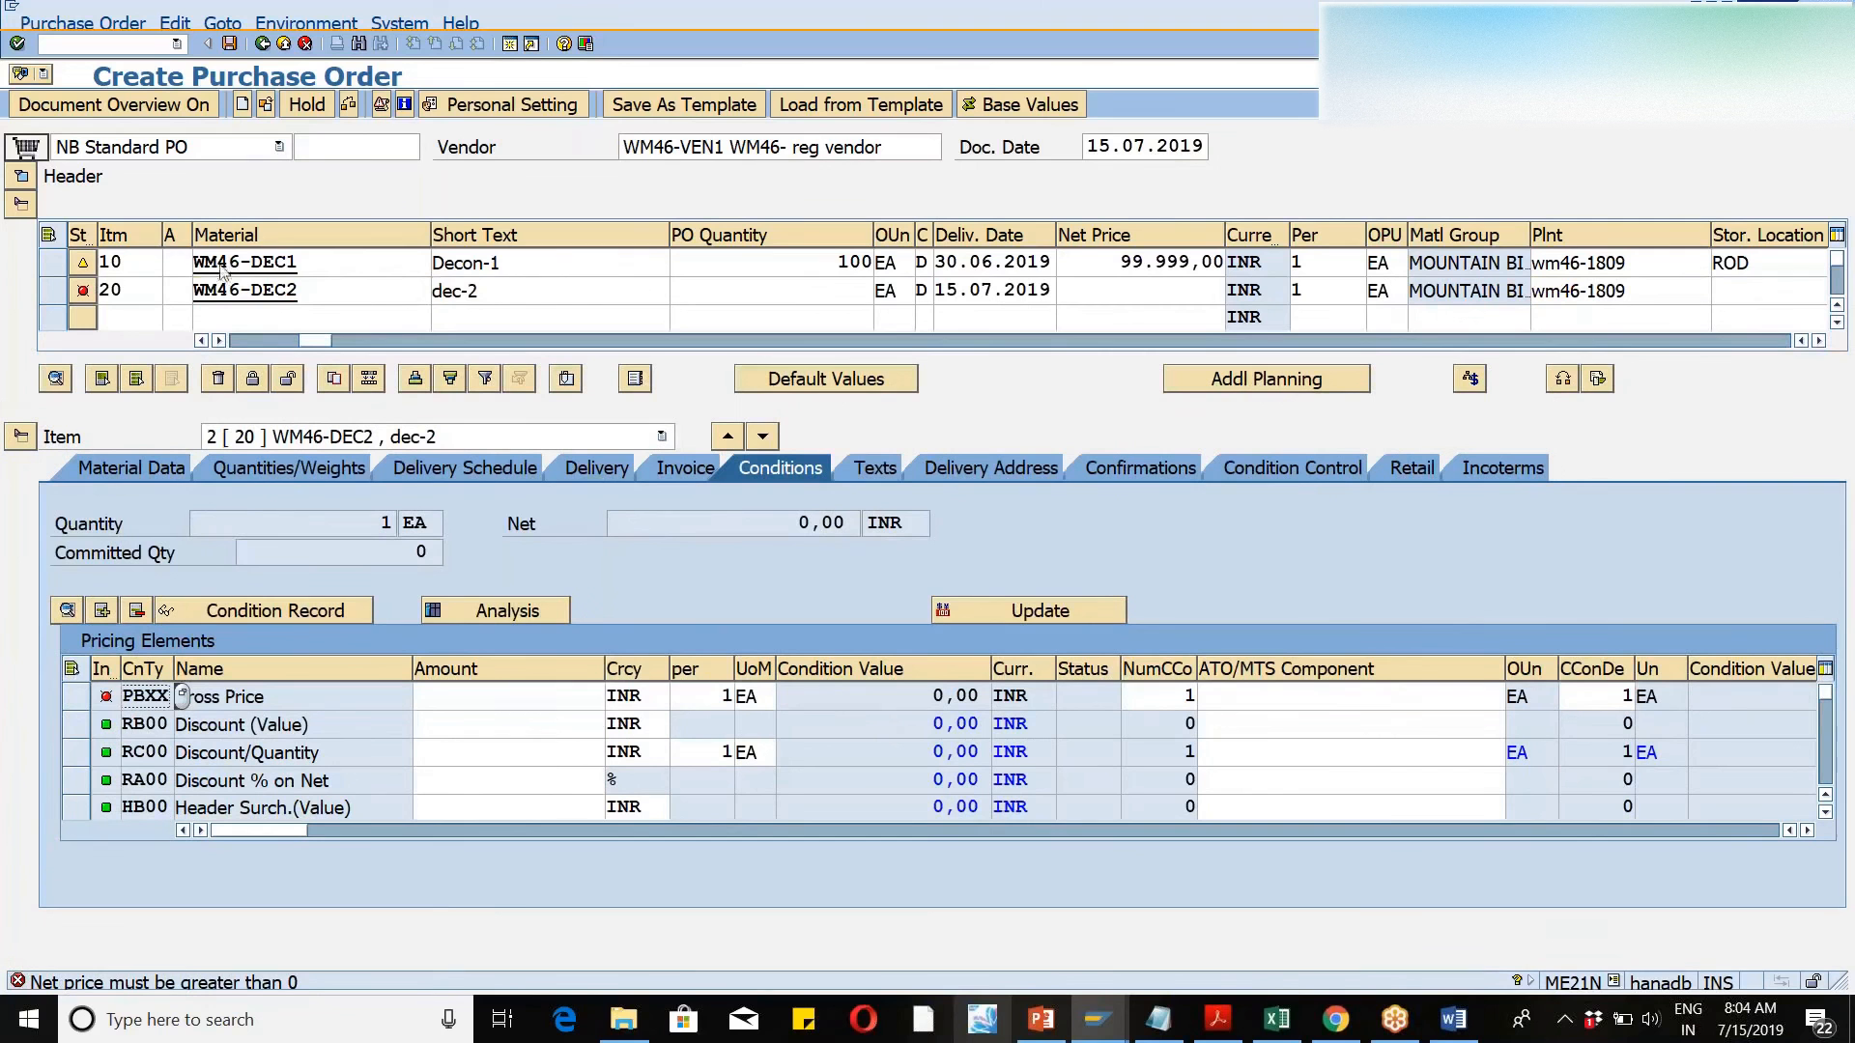
- Set the PO quantity of both WM46-DEC1 and WM46-DEC2 to 1000
{"action": "left_click", "coordinate": [867, 262]}
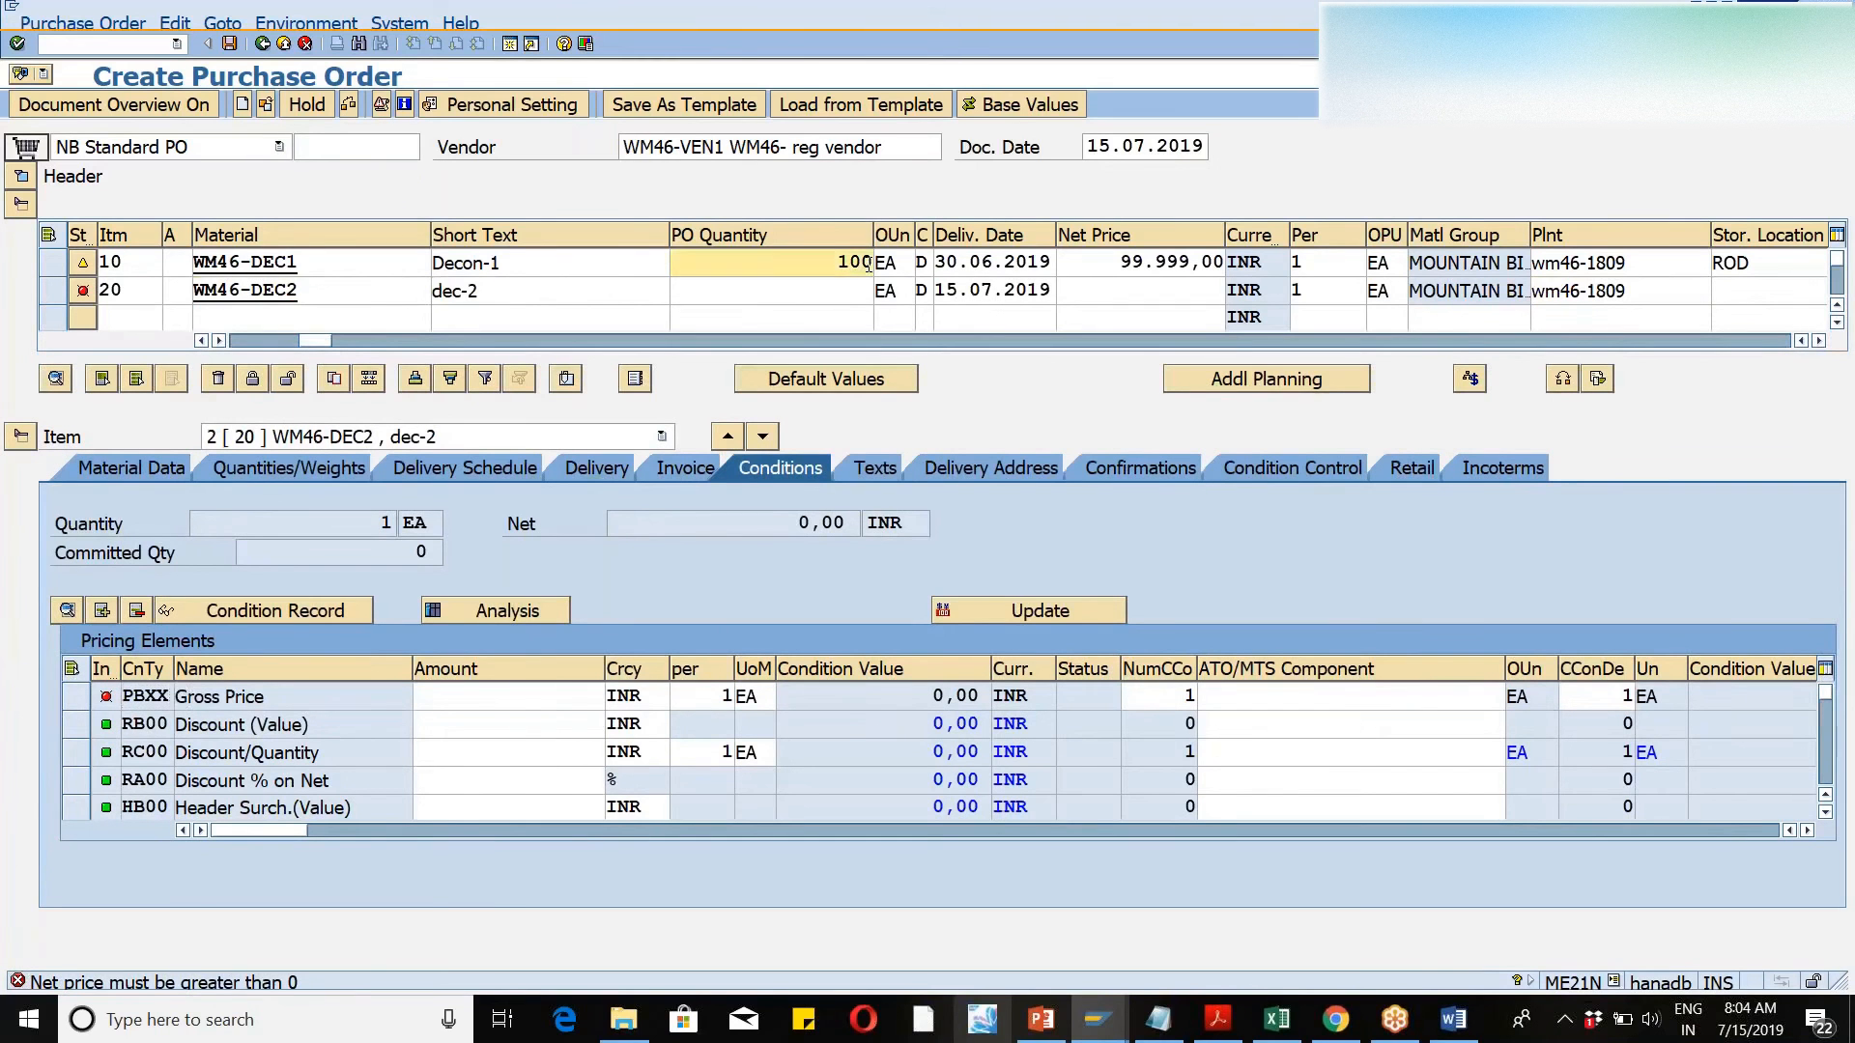
{"action": "type", "text": "0"}
{"action": "left_click", "coordinate": [842, 289]}
{"action": "type", "text": "1000"}
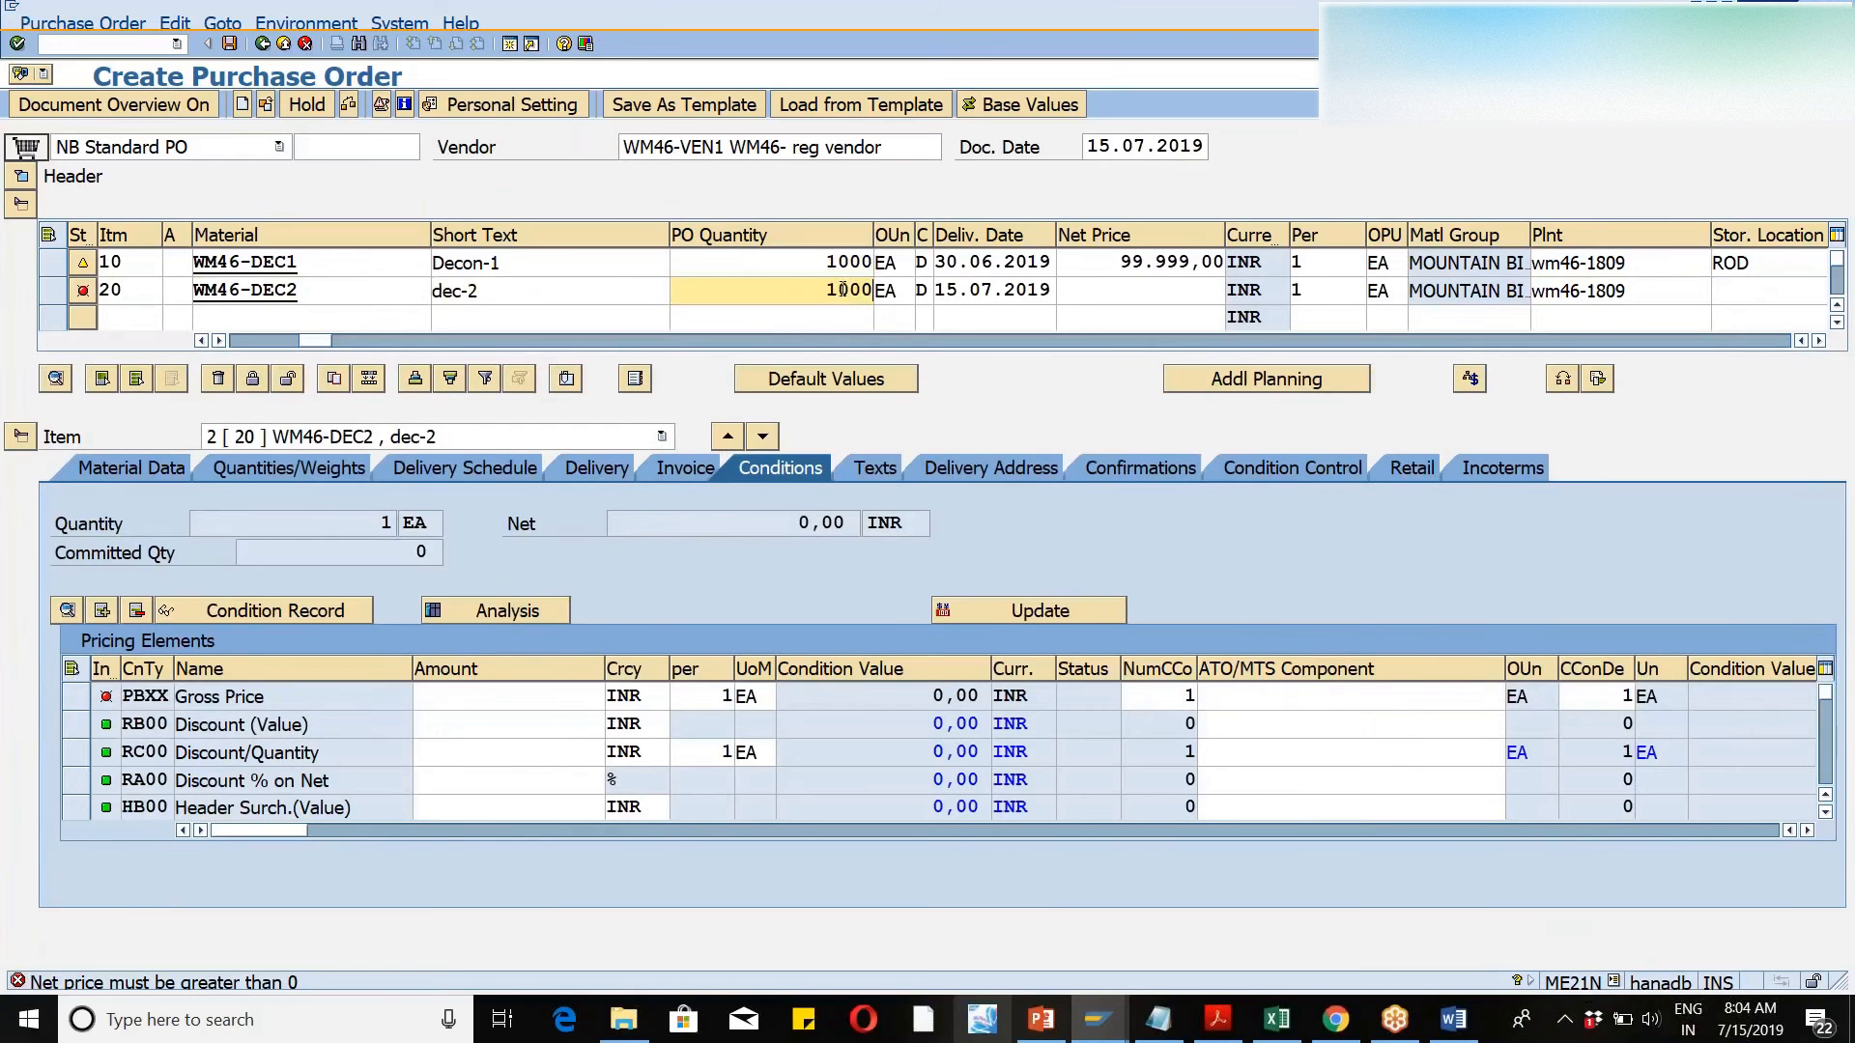
- Set the net price of purchase order item 20 to 999 and its storage location to 1030
{"action": "left_click", "coordinate": [1154, 282]}
{"action": "type", "text": "999"}
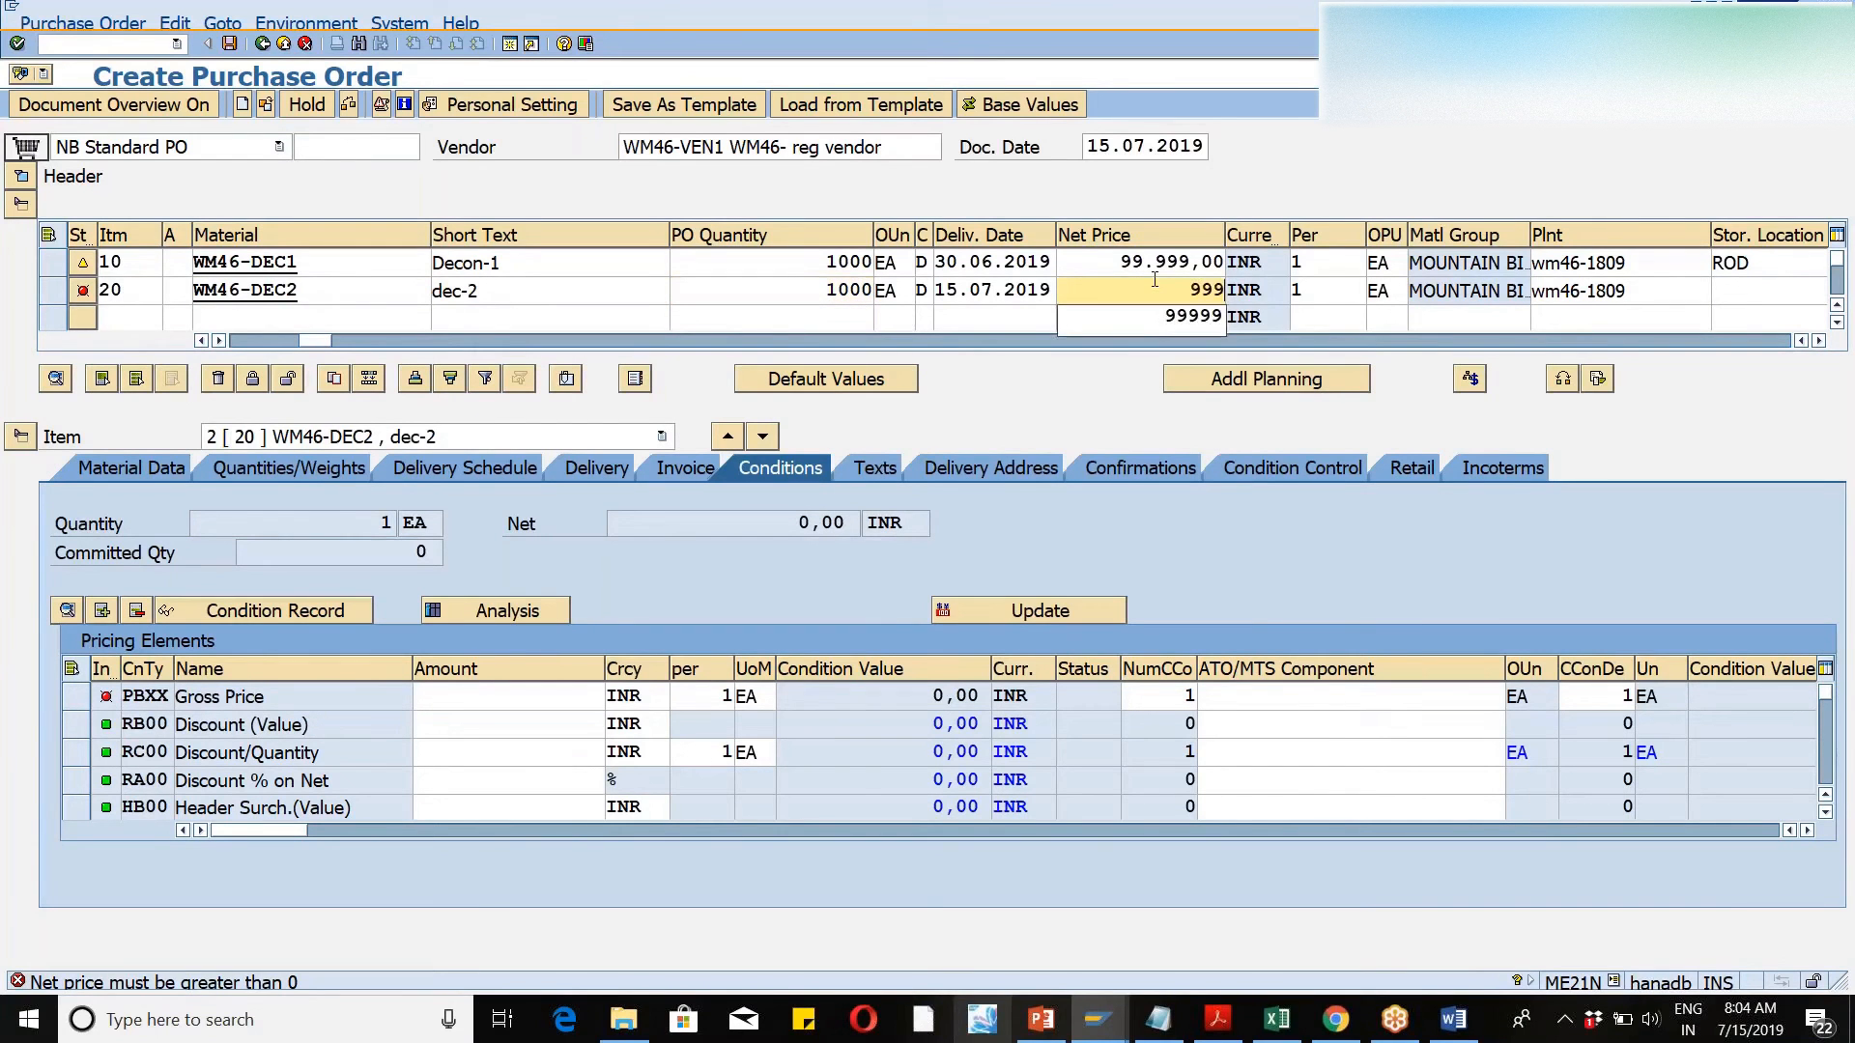
{"action": "key", "text": "Return"}
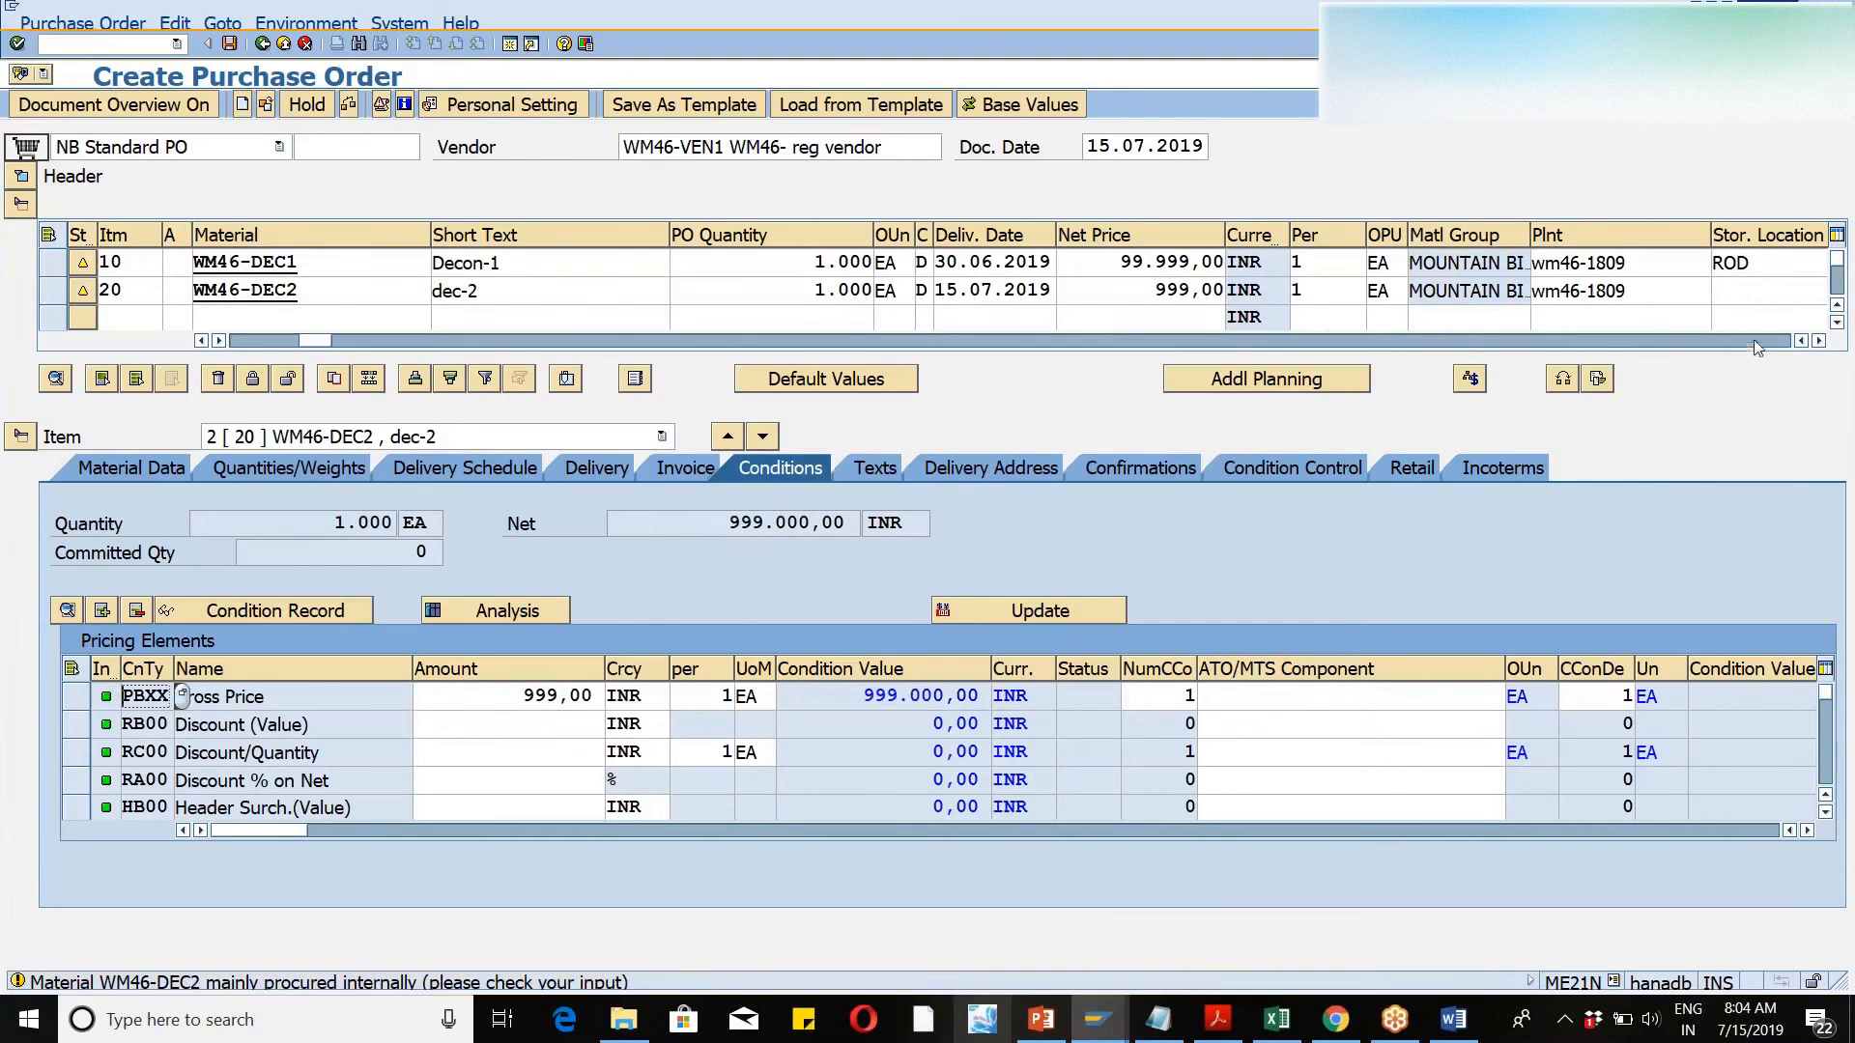
{"action": "left_click", "coordinate": [1758, 290]}
{"action": "type", "text": "1030"}
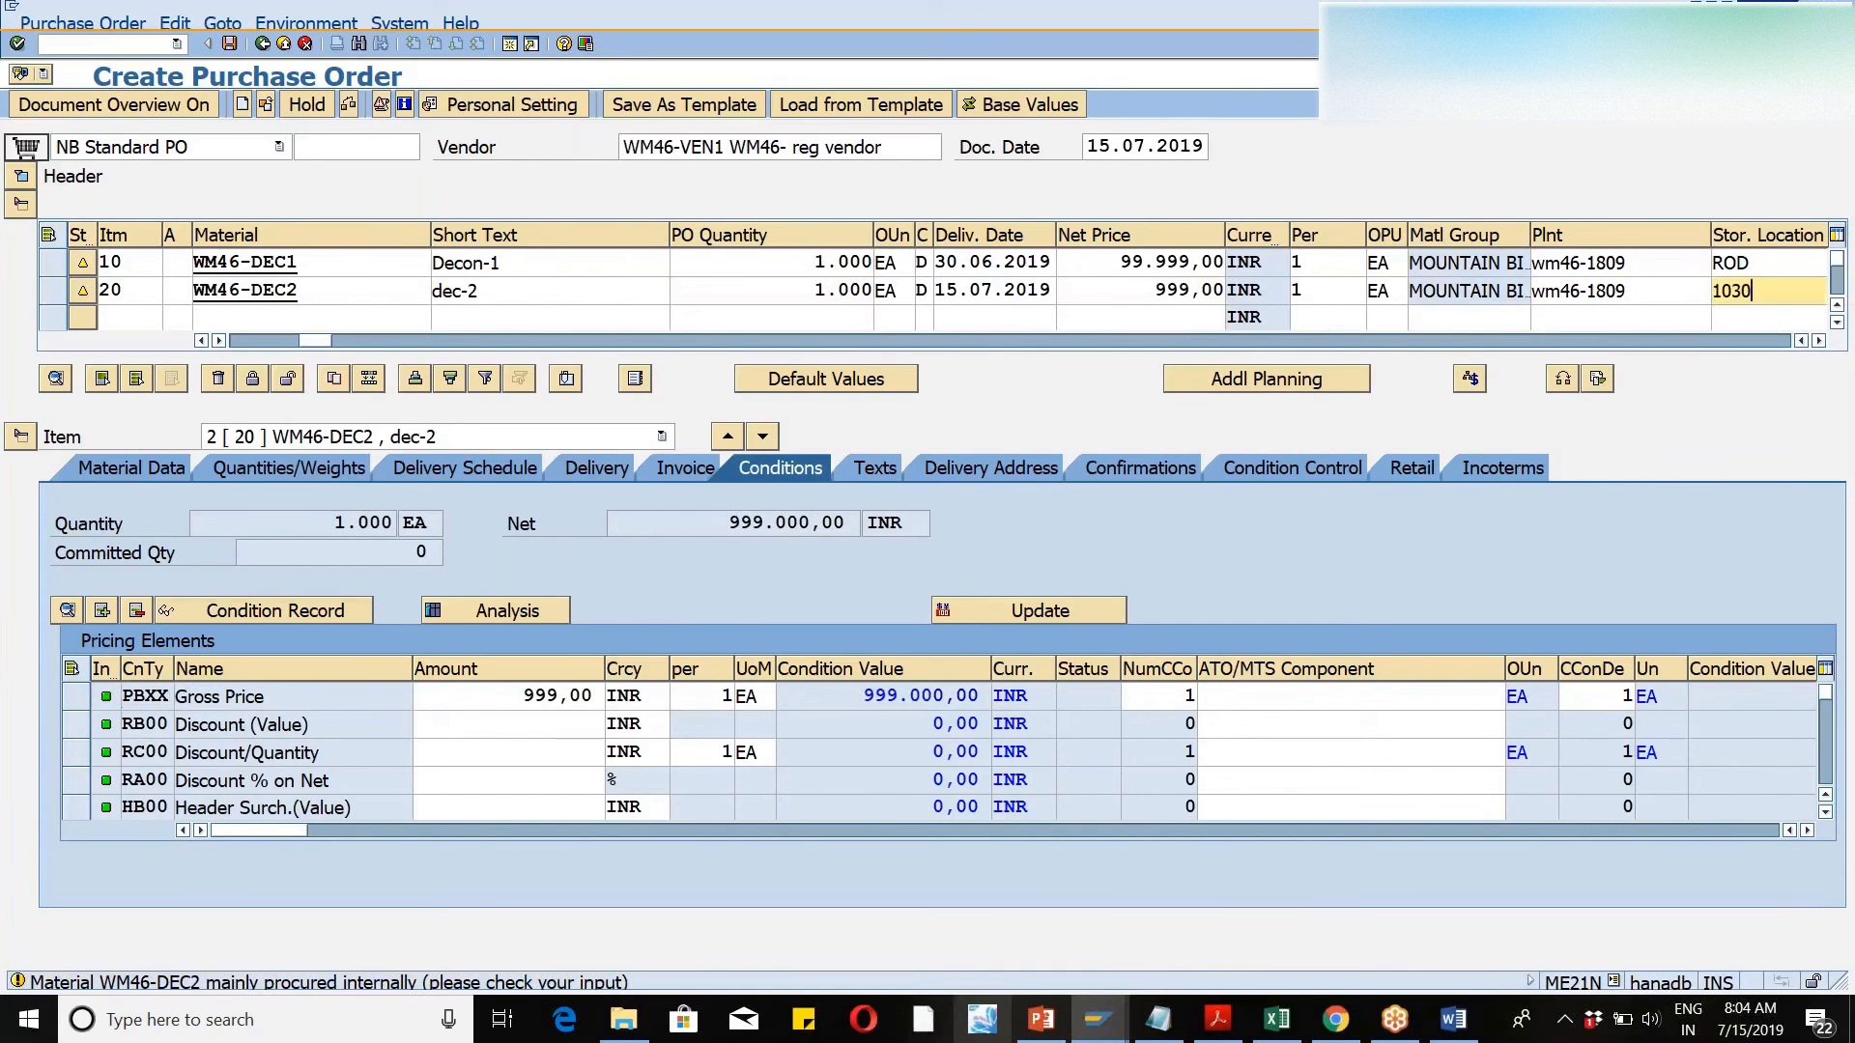
{"action": "key", "text": "Return"}
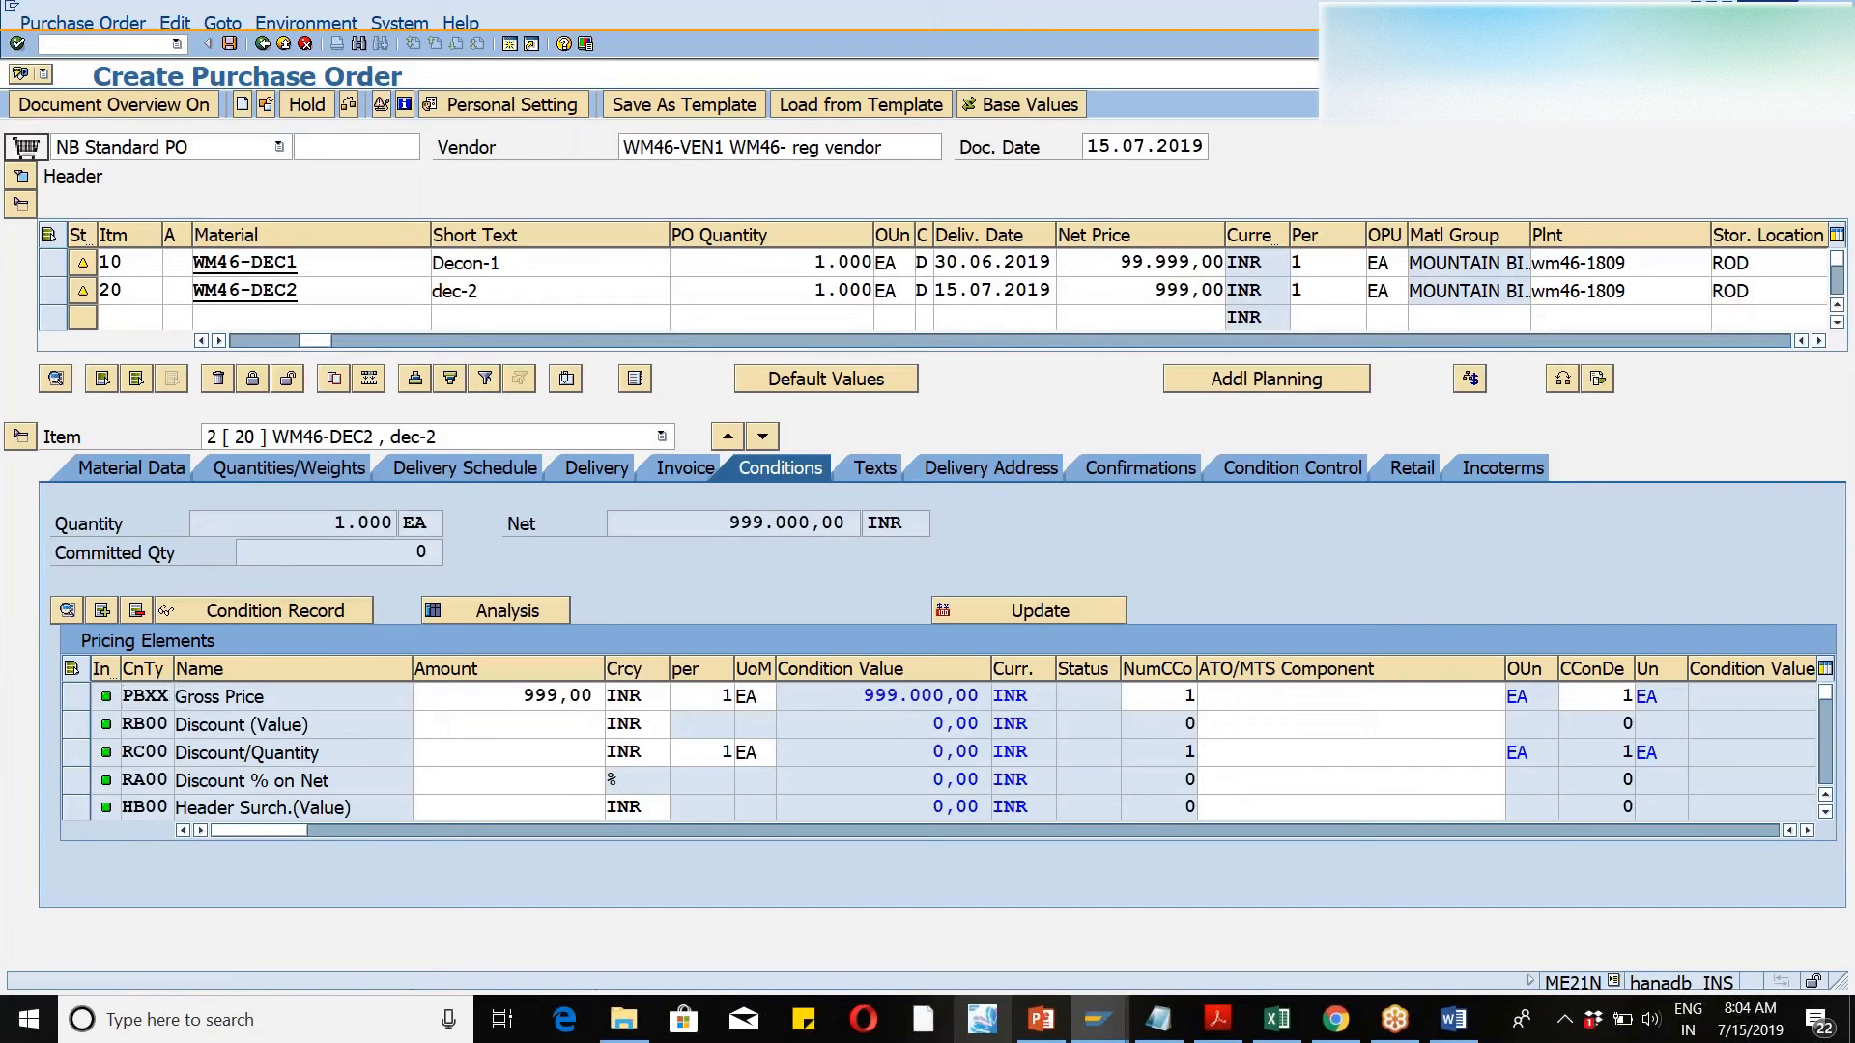
- Set confirmation control 0004 Inbound Delivery on items WM46-DEC2 and WM46-DEC1 and save the purchase order
{"action": "left_click", "coordinate": [1160, 470]}
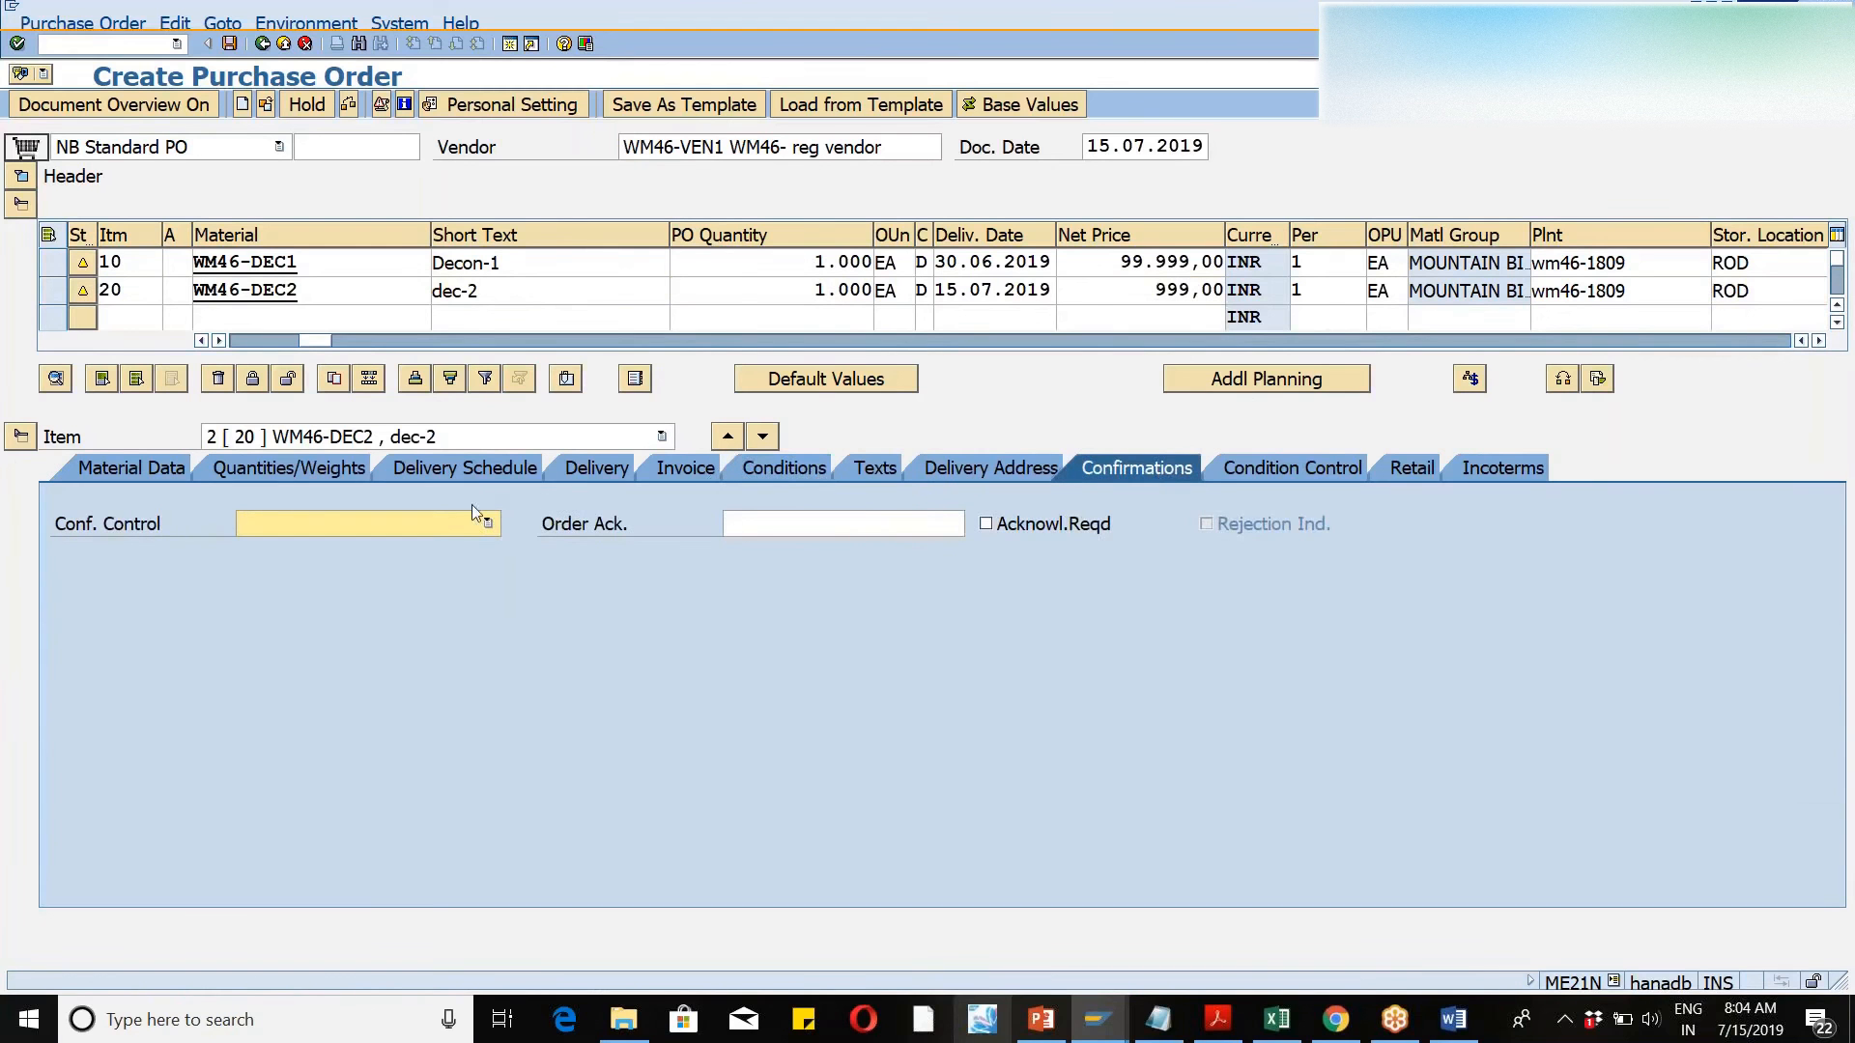
{"action": "left_click", "coordinate": [489, 524]}
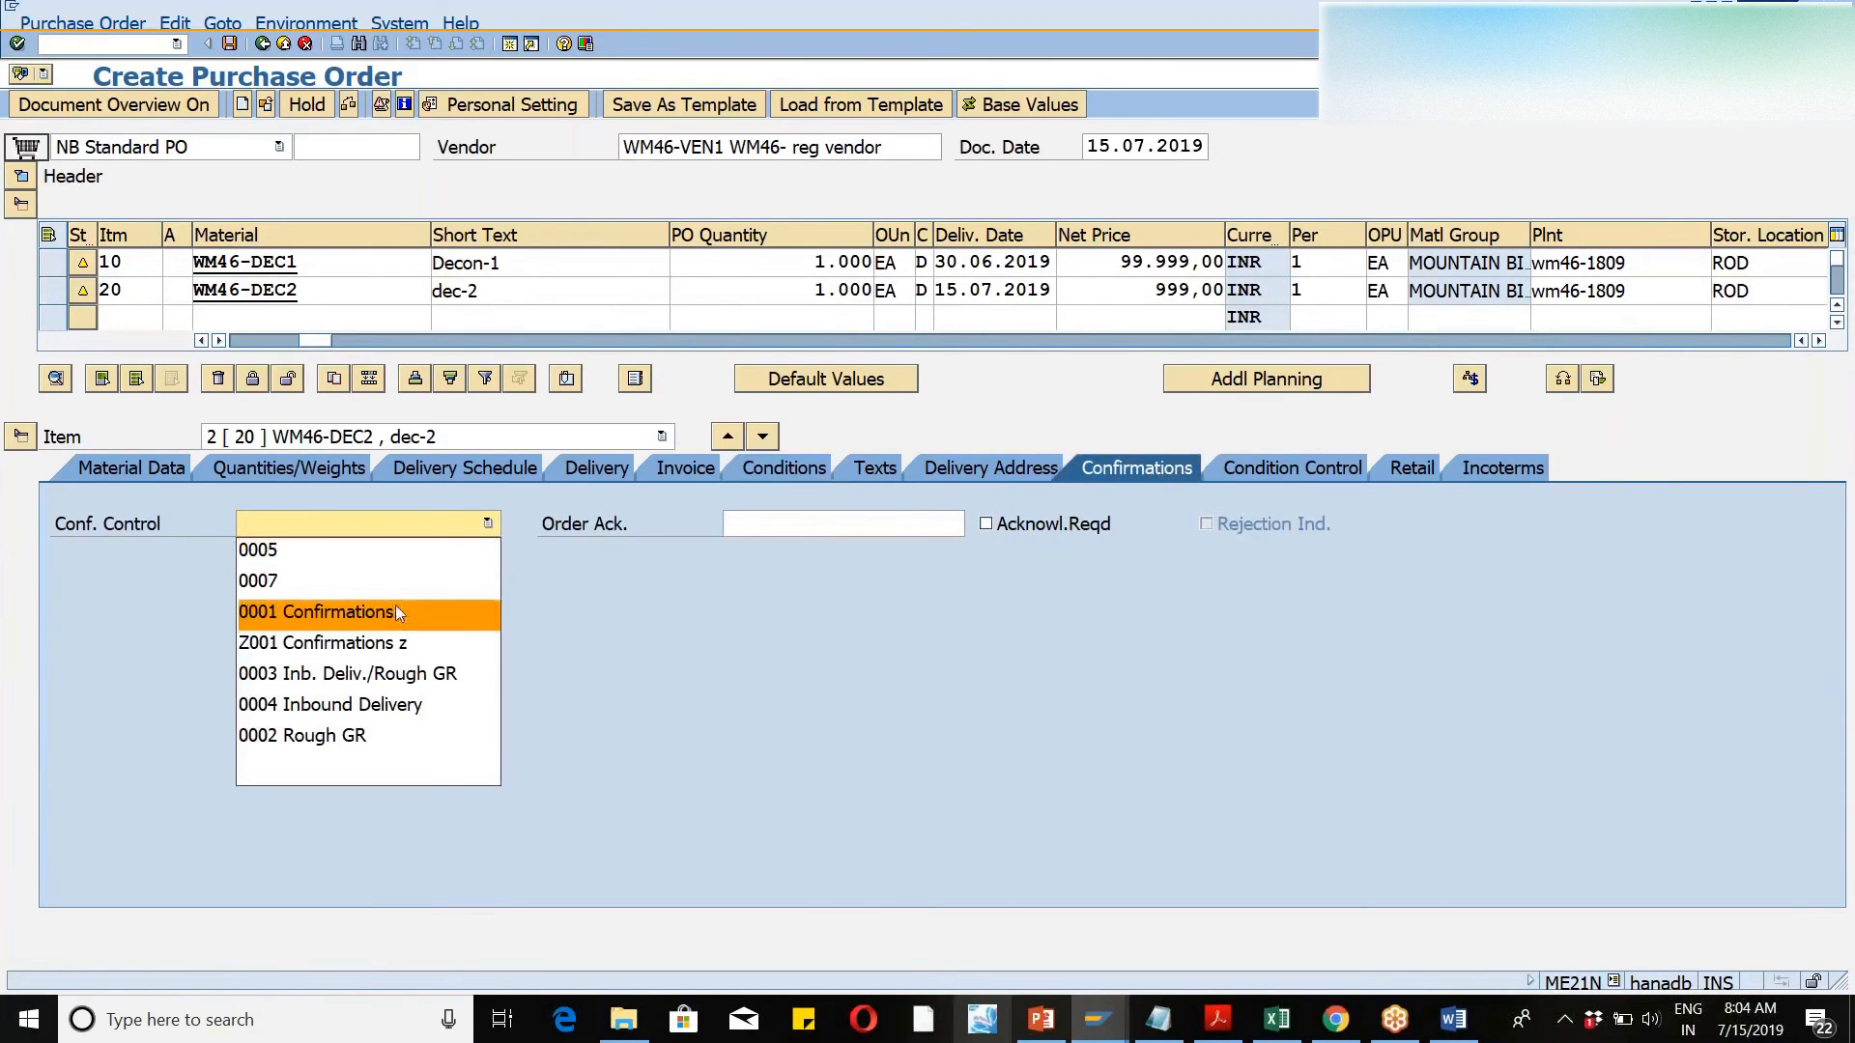
{"action": "left_click", "coordinate": [398, 703]}
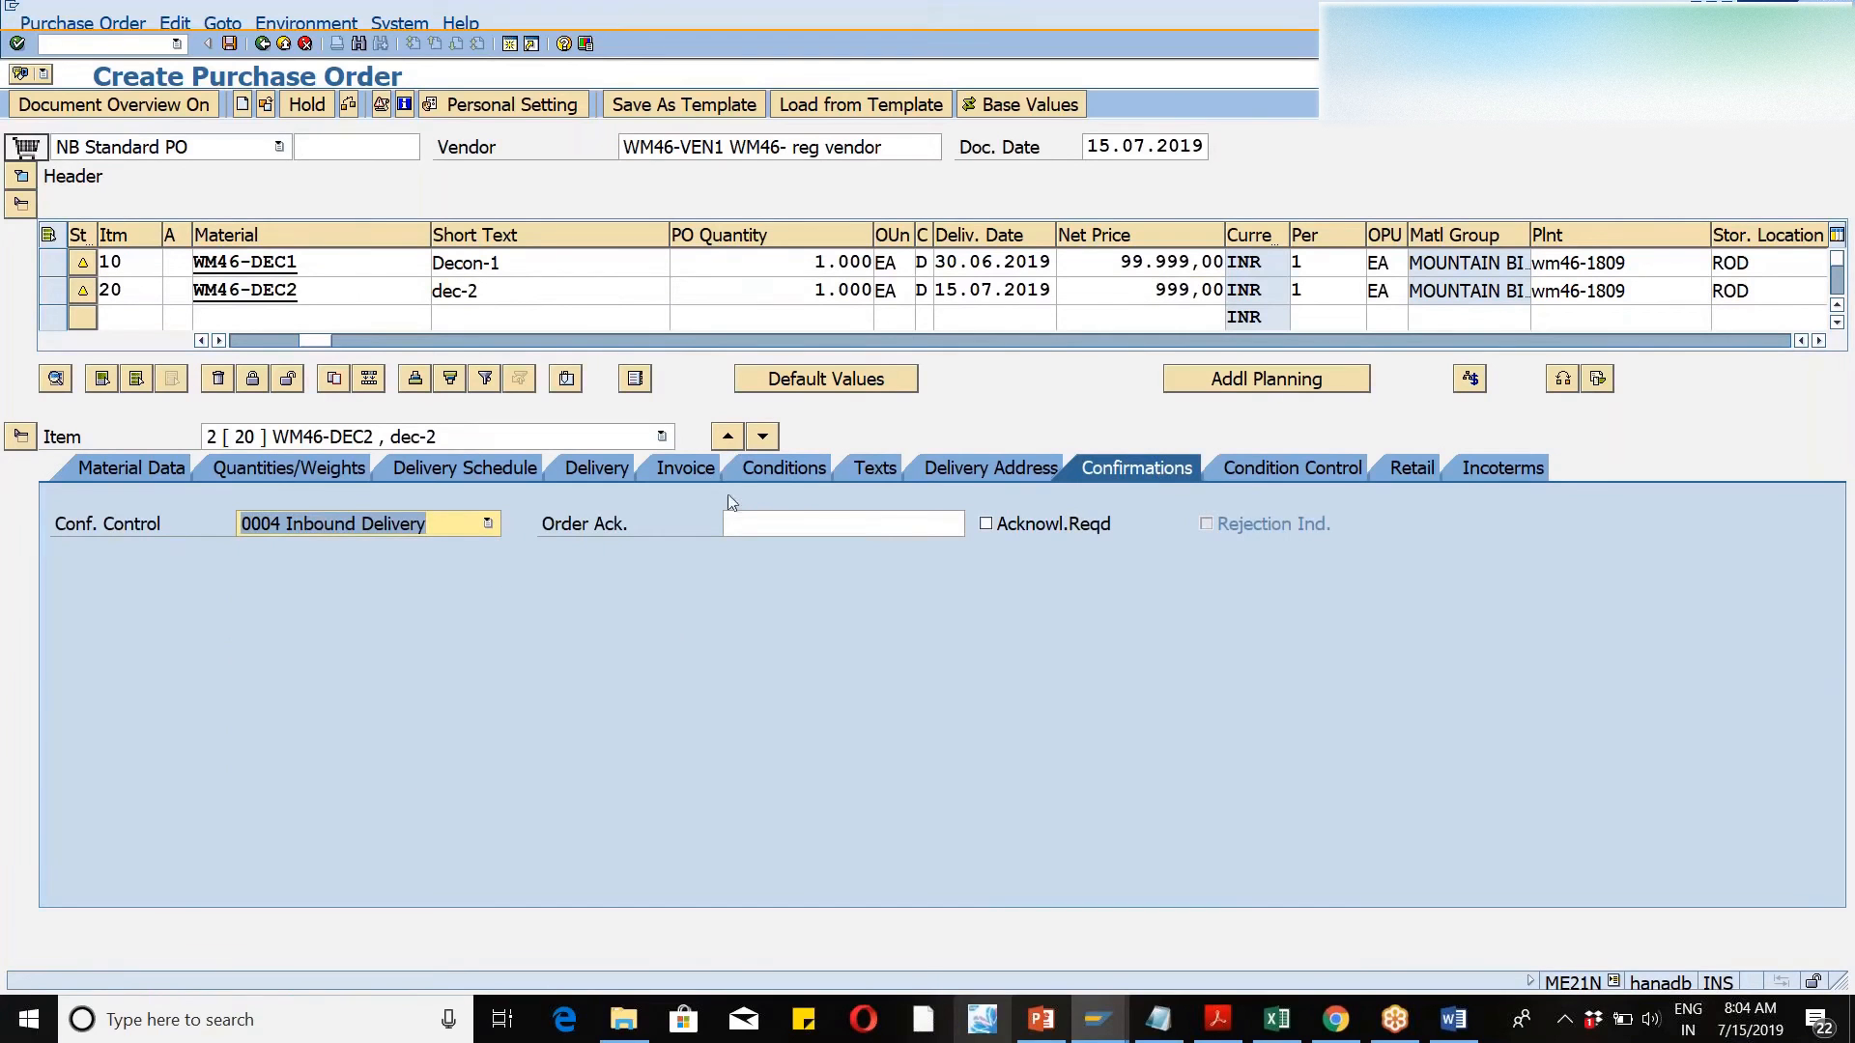
{"action": "left_click", "coordinate": [728, 437]}
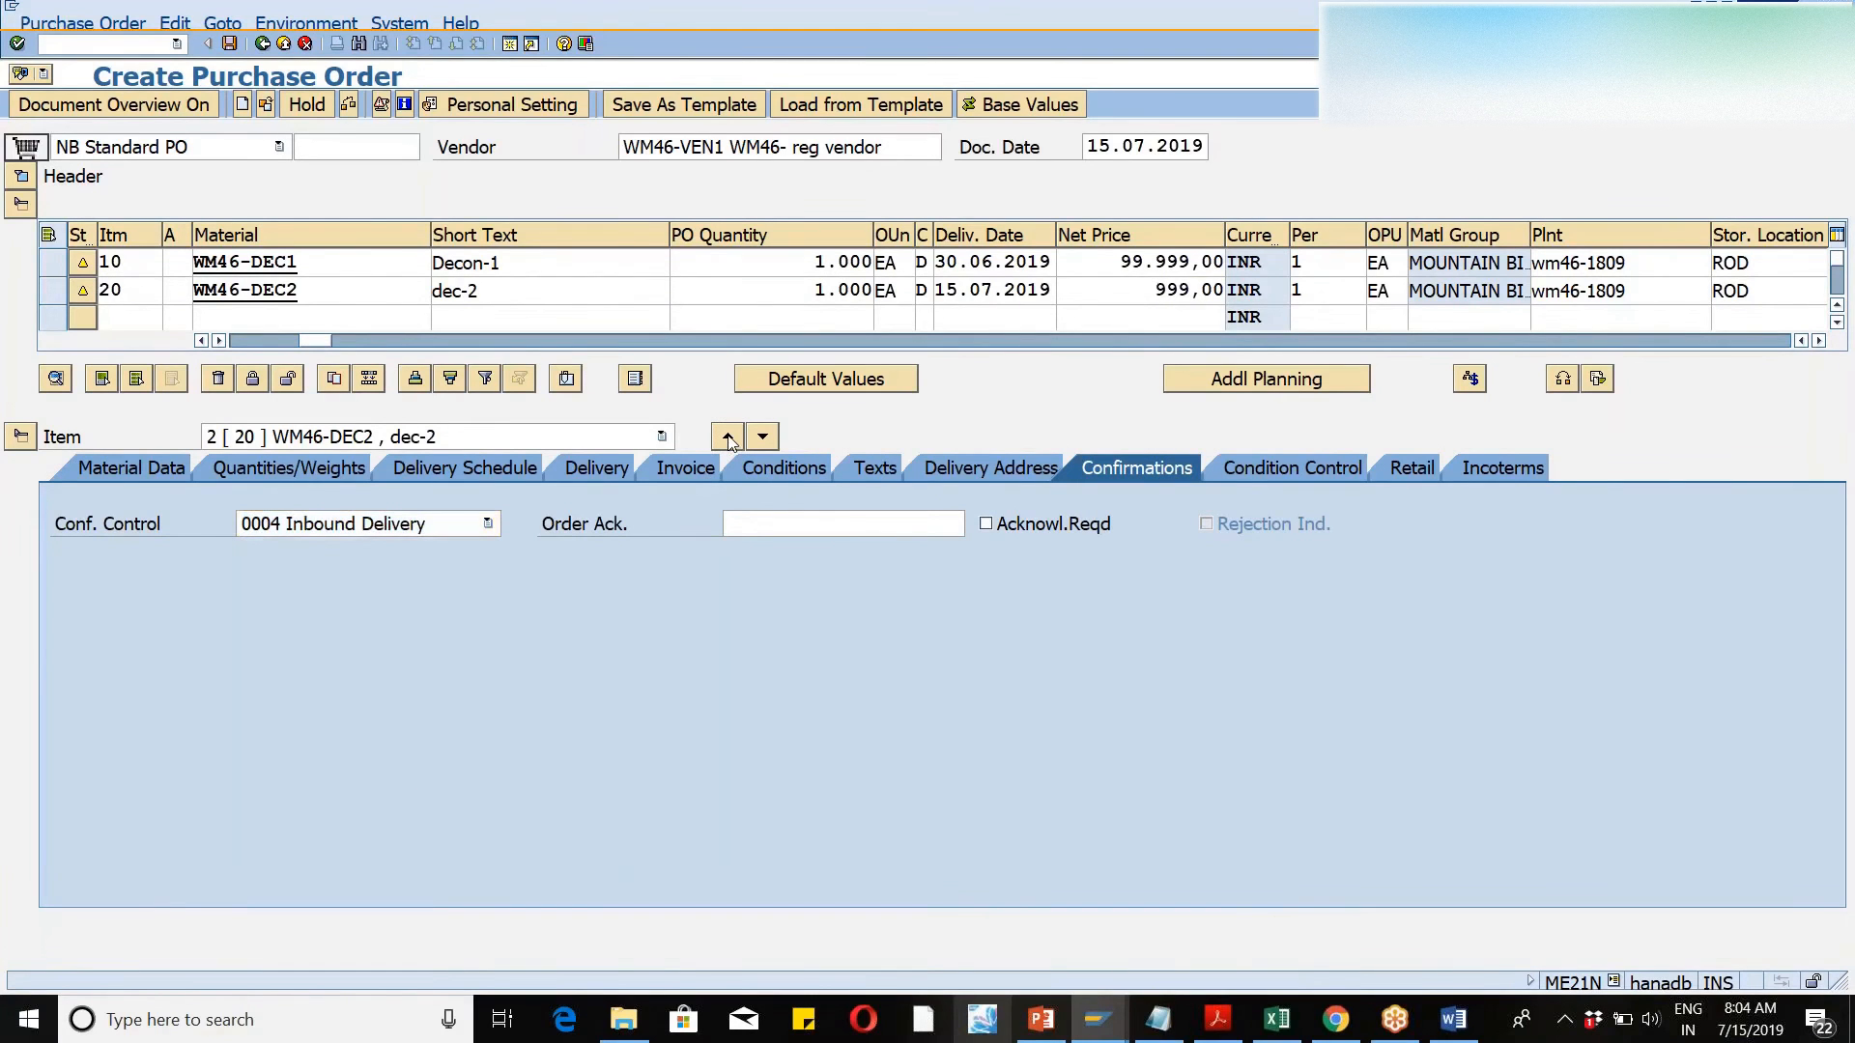
{"action": "left_click", "coordinate": [485, 519]}
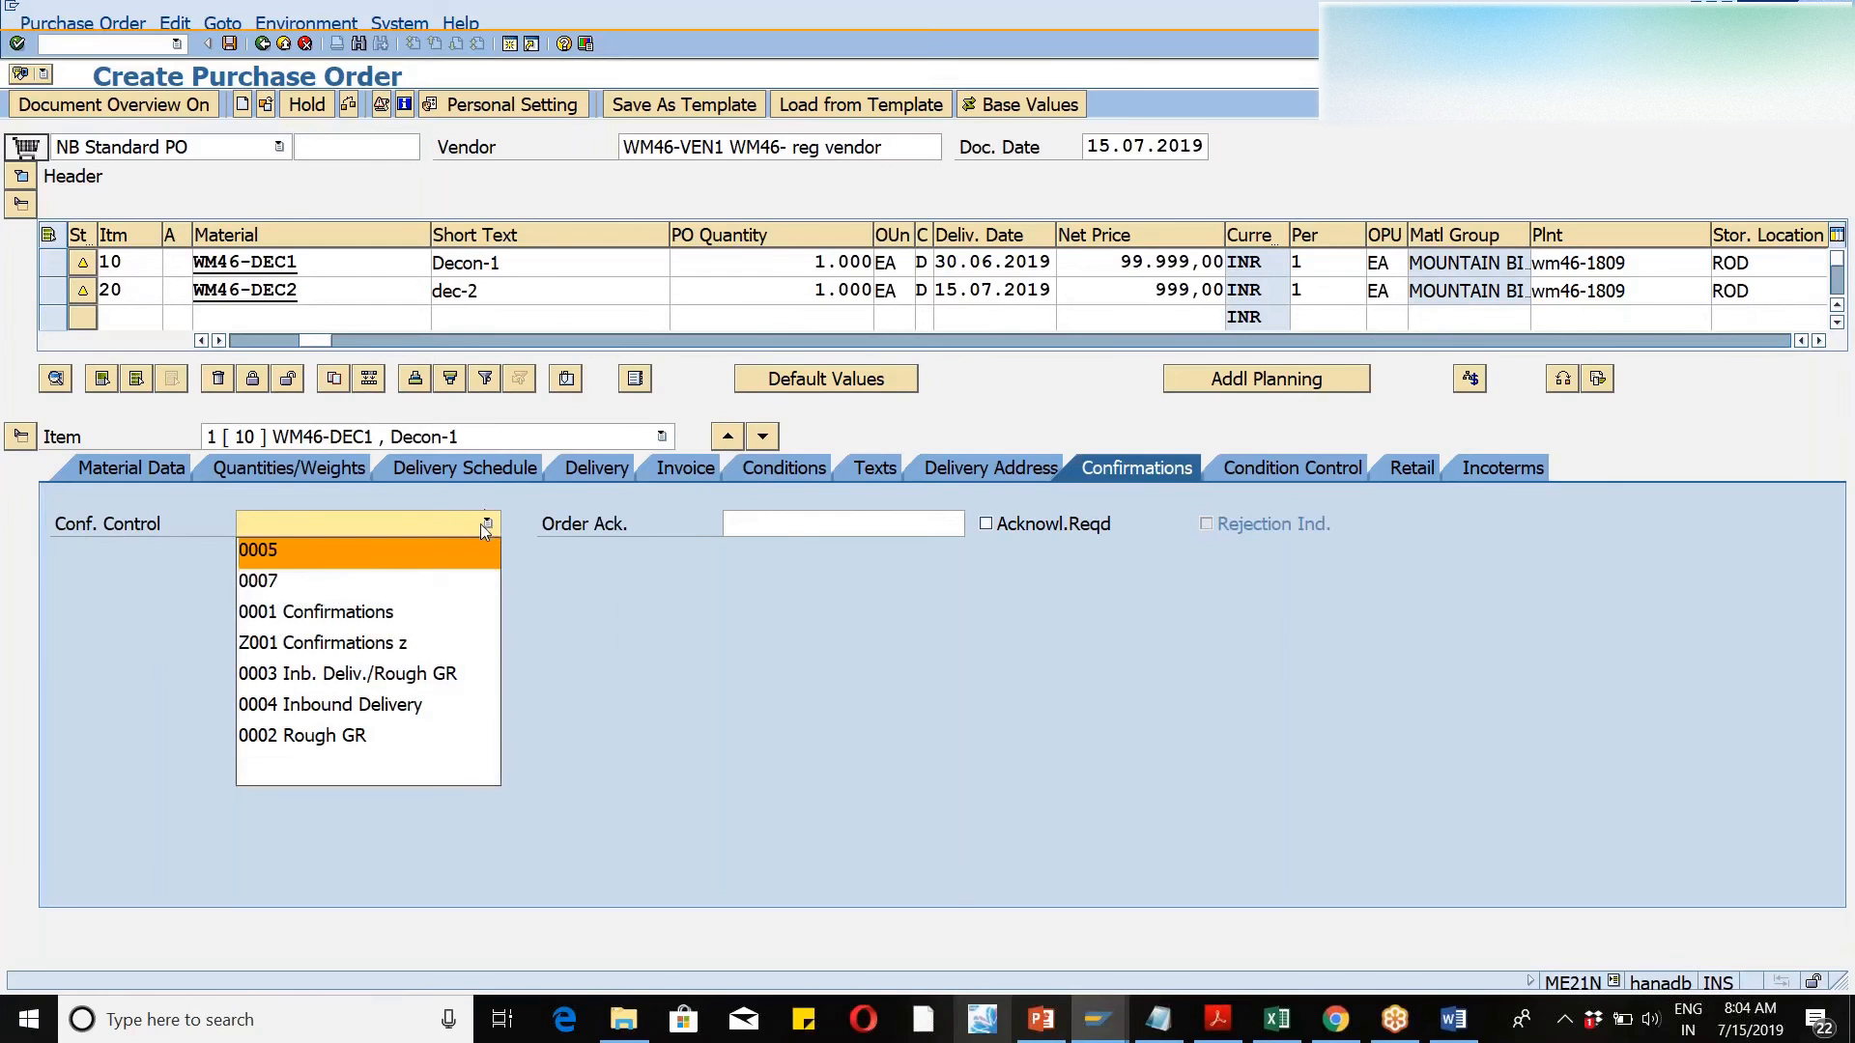
{"action": "left_click", "coordinate": [385, 706]}
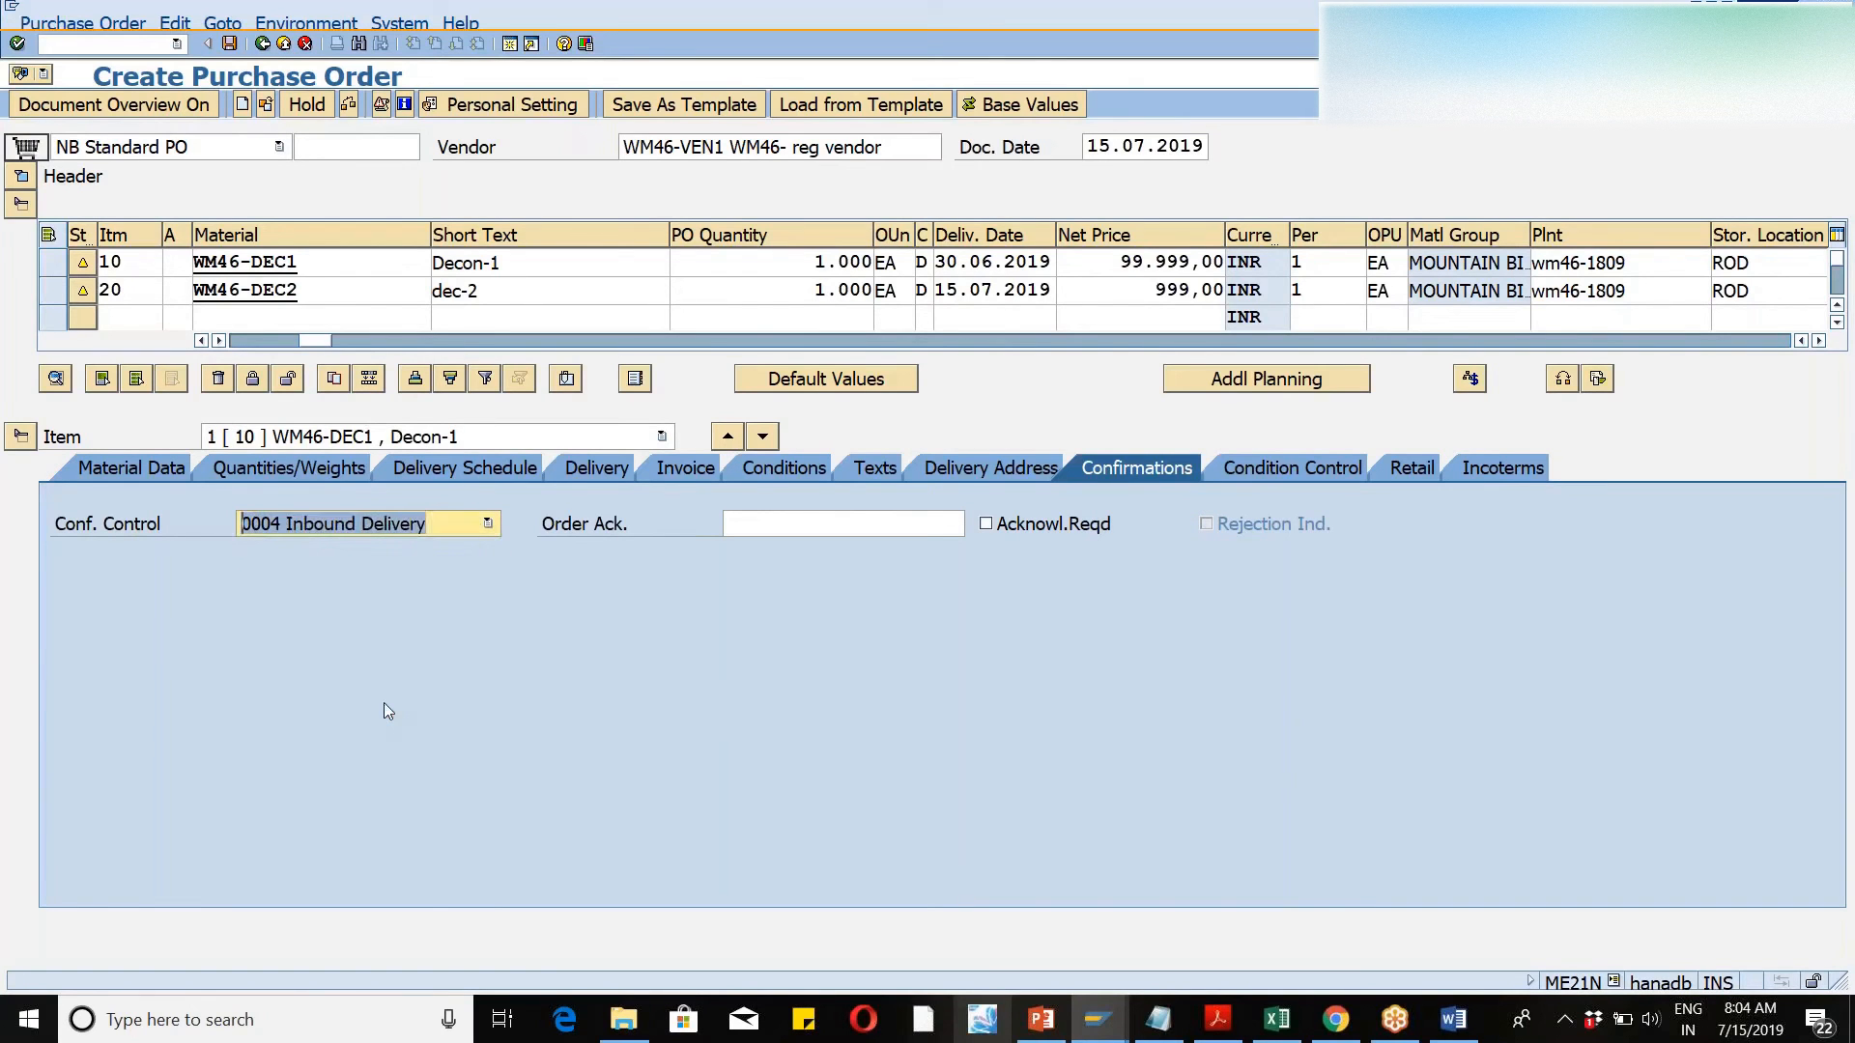
{"action": "left_click", "coordinate": [346, 112]}
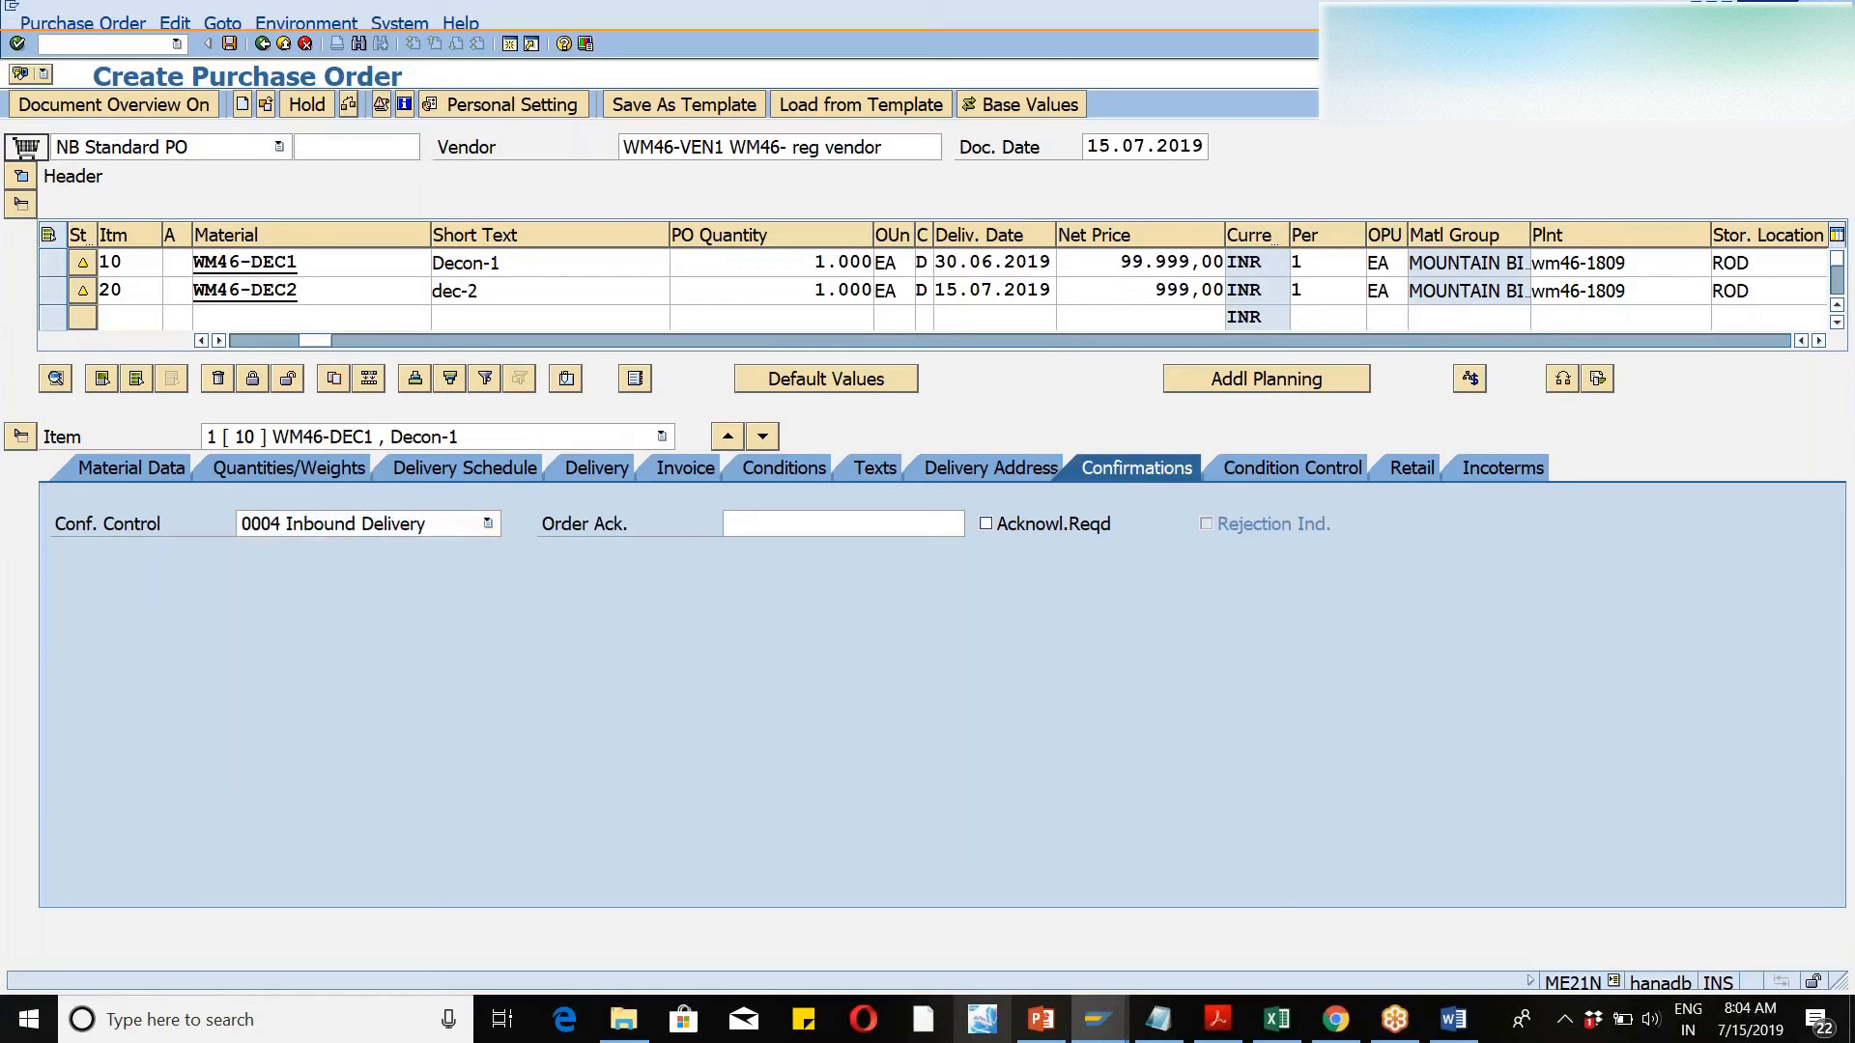
{"action": "left_click", "coordinate": [229, 44]}
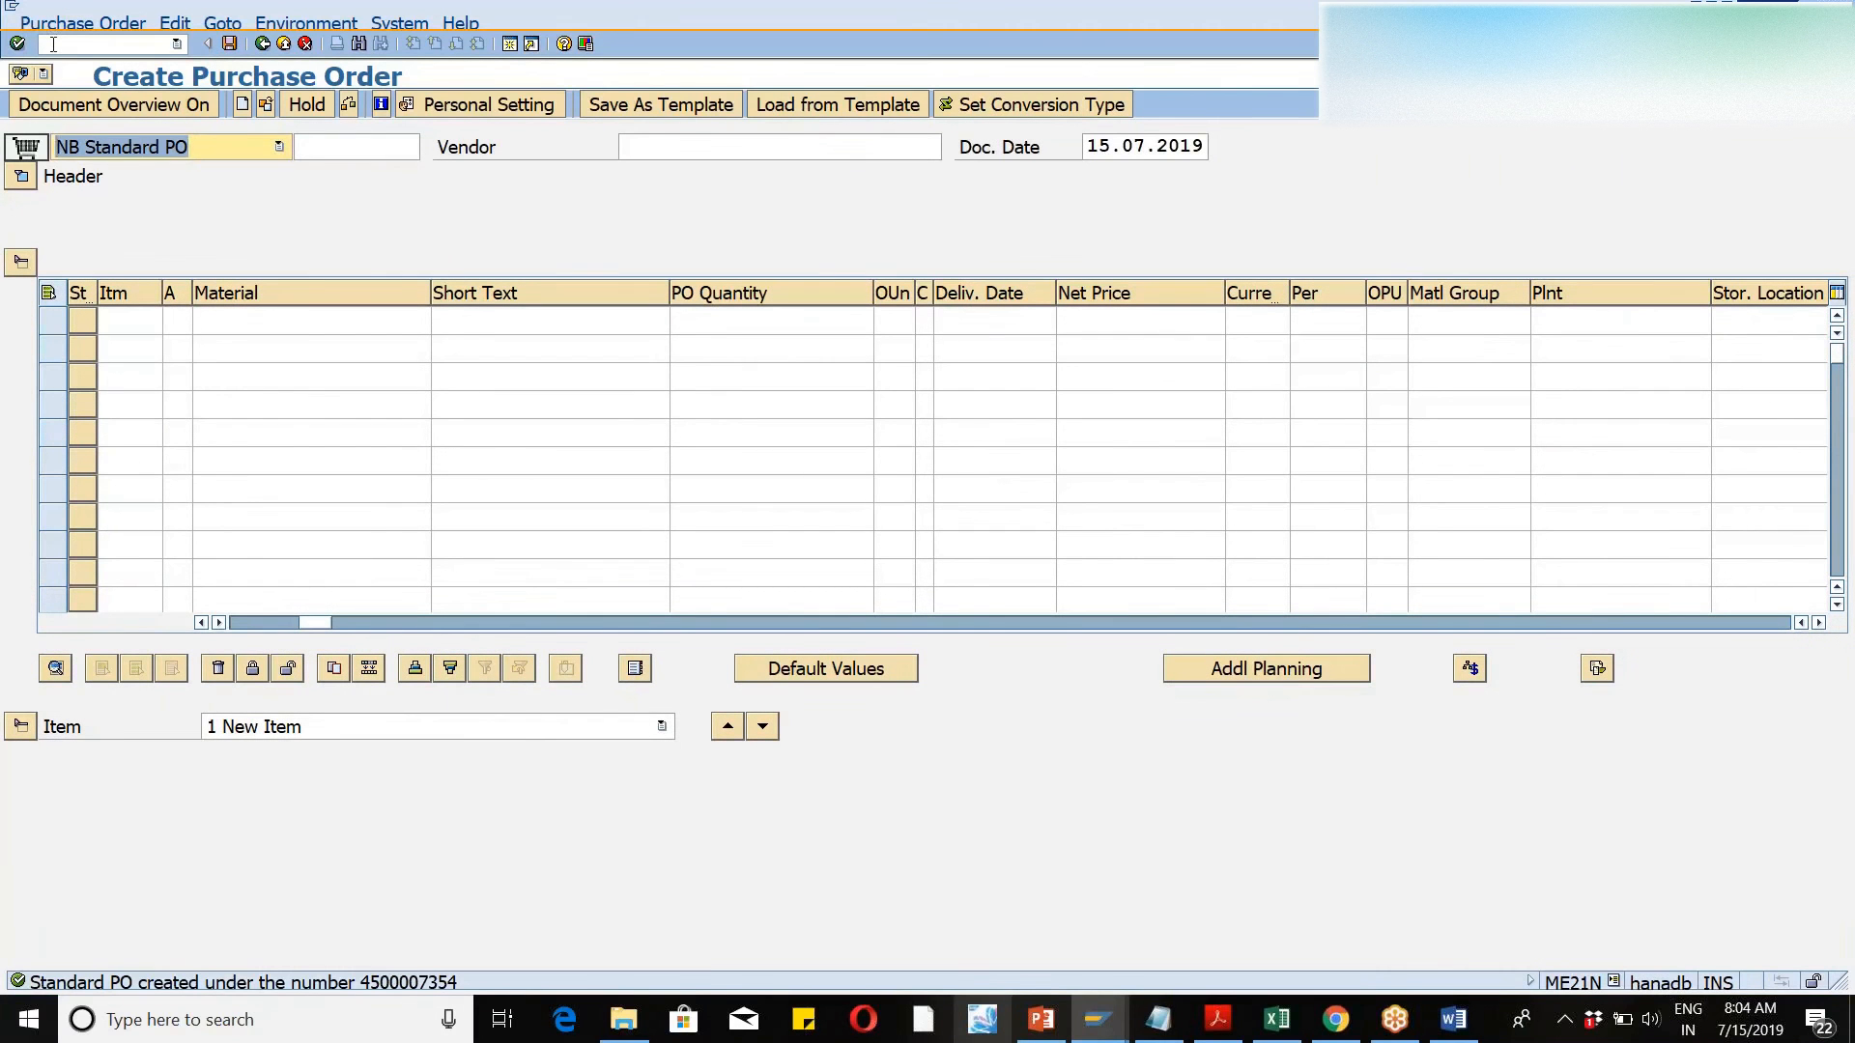
- Start an inbound delivery in transaction VL31N for the saved purchase order with external ID decon
{"action": "left_click", "coordinate": [53, 44]}
{"action": "type", "text": "/nvl31n"}
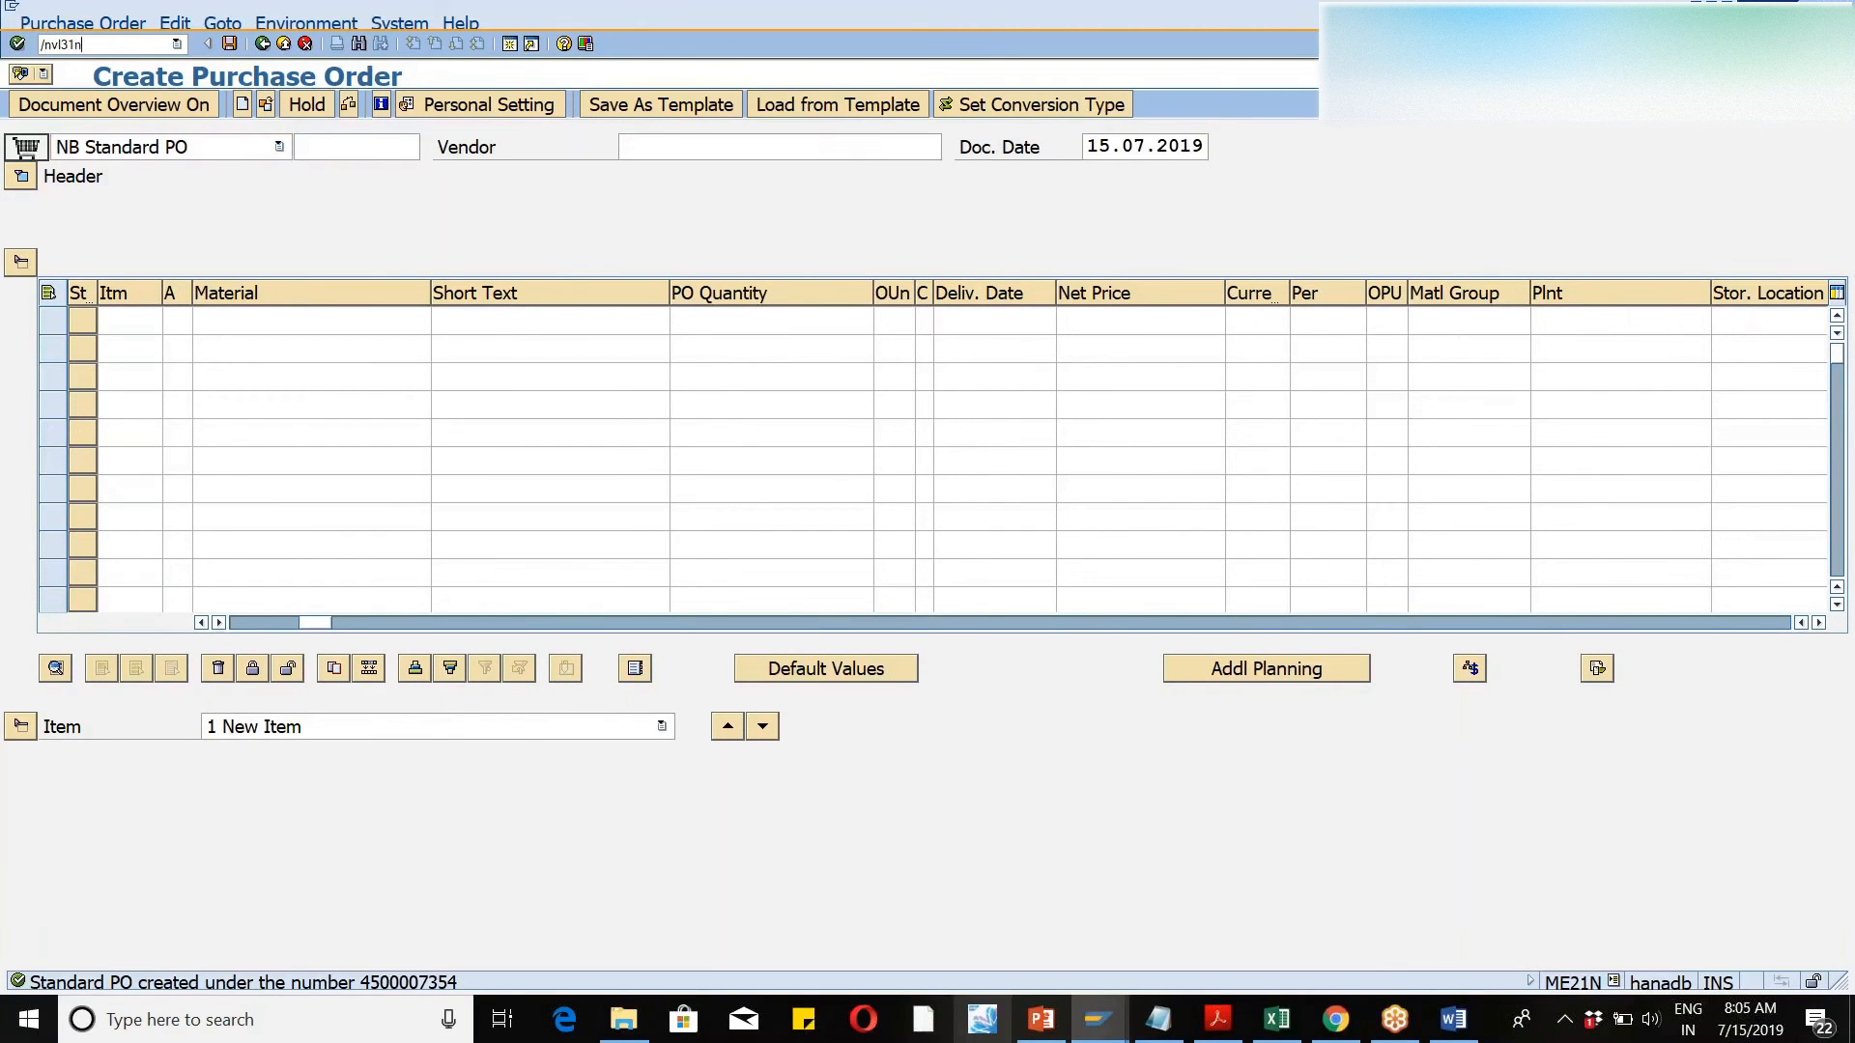
{"action": "key", "text": "Return"}
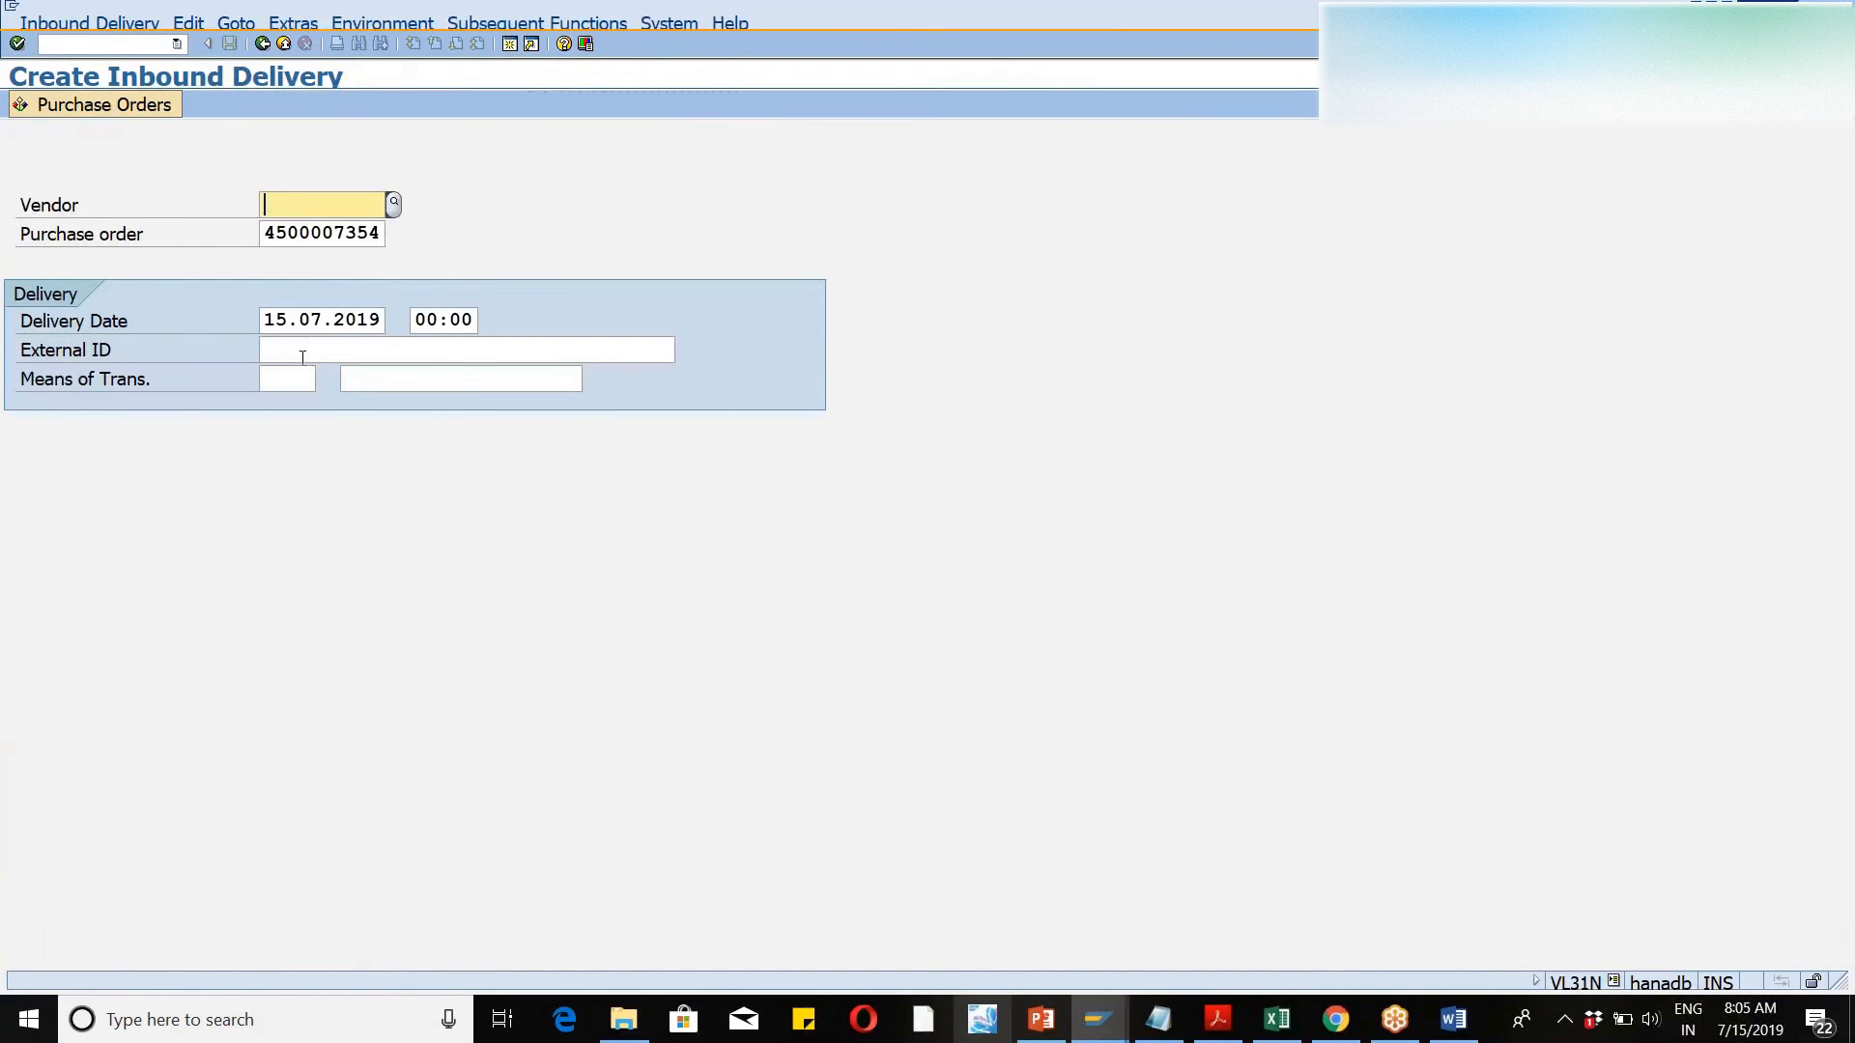
{"action": "left_click", "coordinate": [302, 357]}
{"action": "type", "text": "decon"}
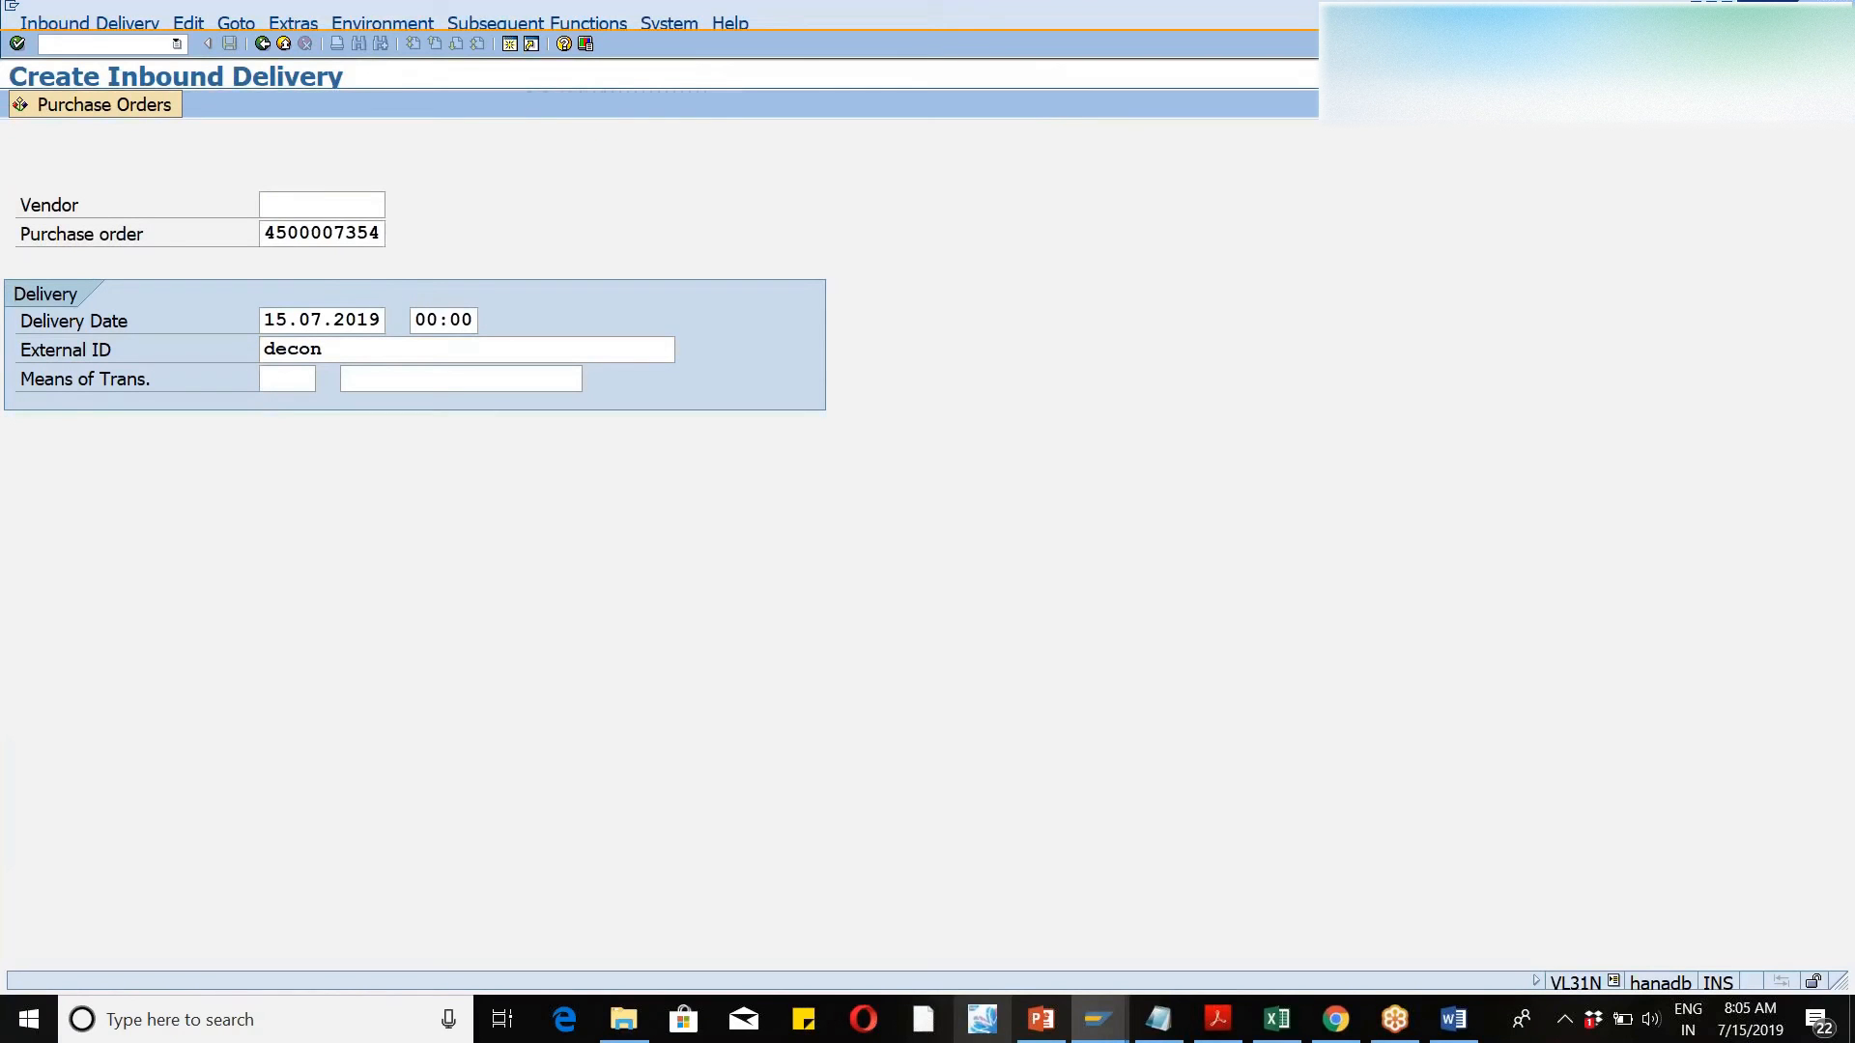
{"action": "key", "text": "Return"}
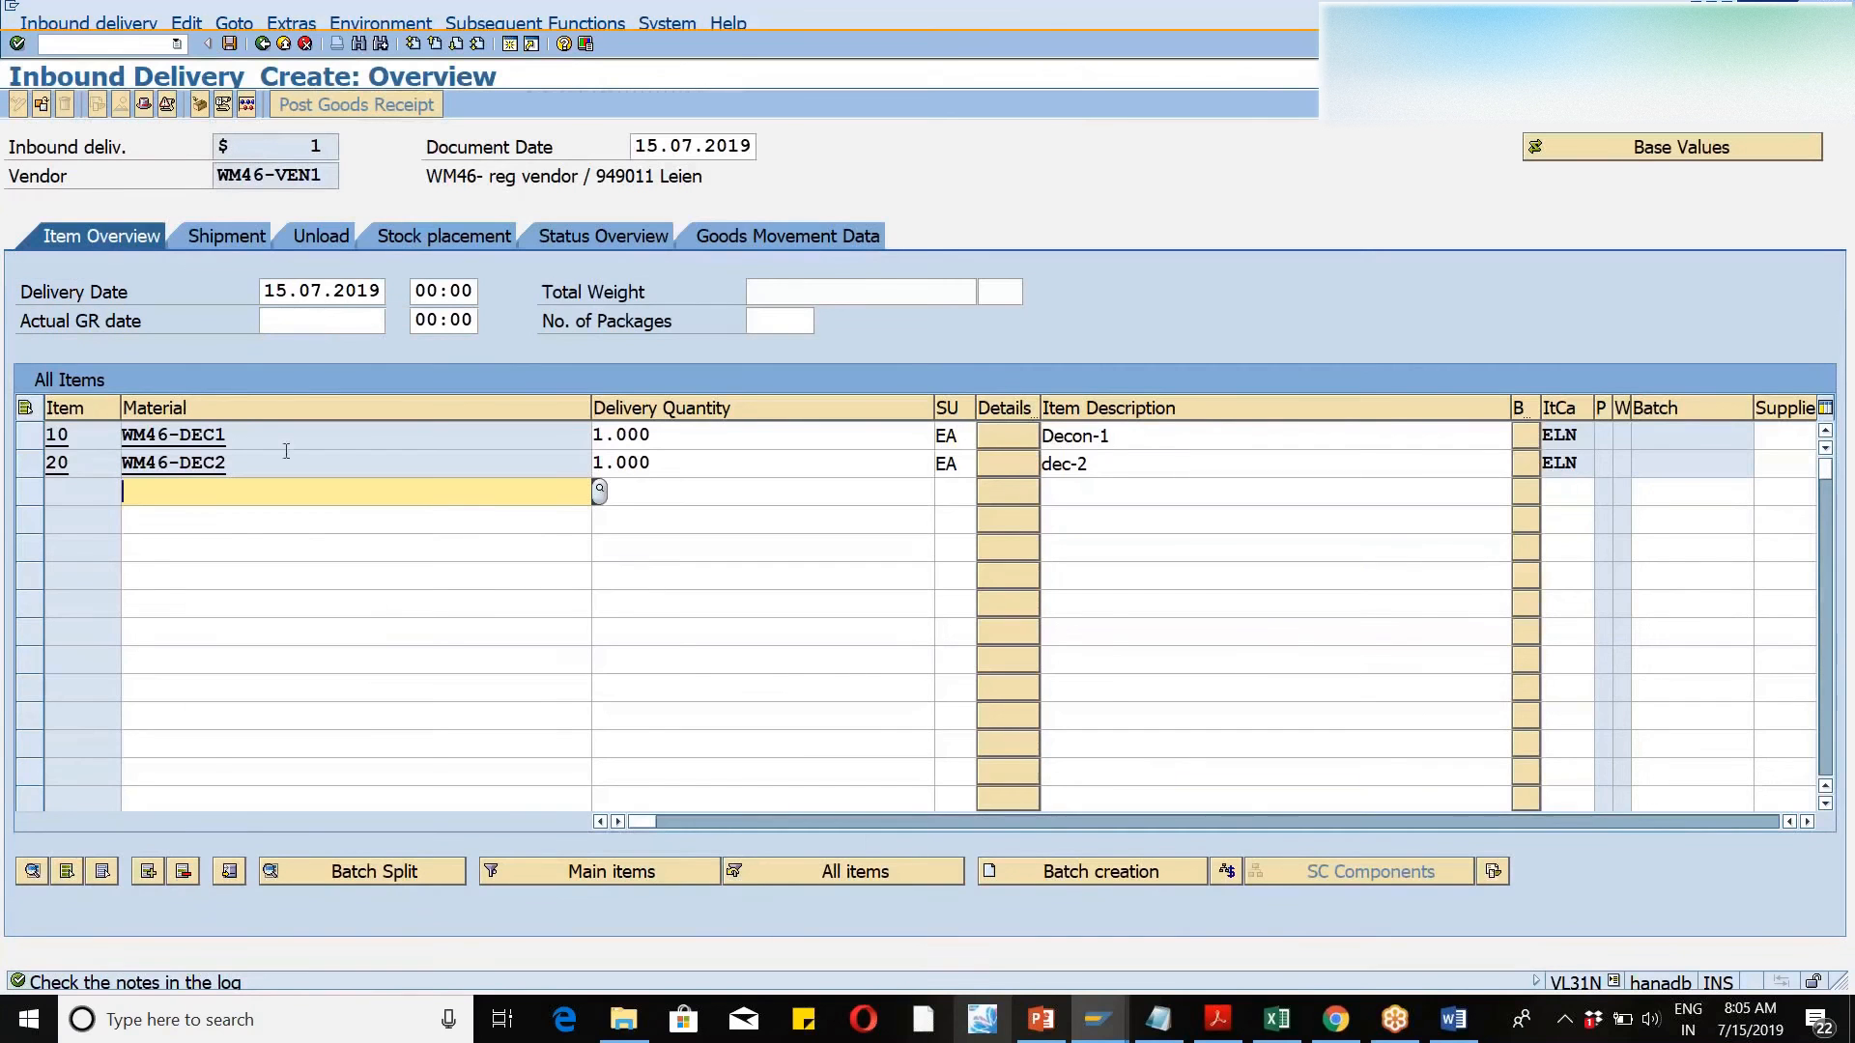
- Set the delivery quantity of both WM46-DEC1 and WM46-DEC2 to 10
{"action": "left_click", "coordinate": [677, 435]}
{"action": "key", "text": "BackSpace"}
{"action": "key", "text": "BackSpace"}
{"action": "key", "text": "BackSpace"}
{"action": "key", "text": "BackSpace"}
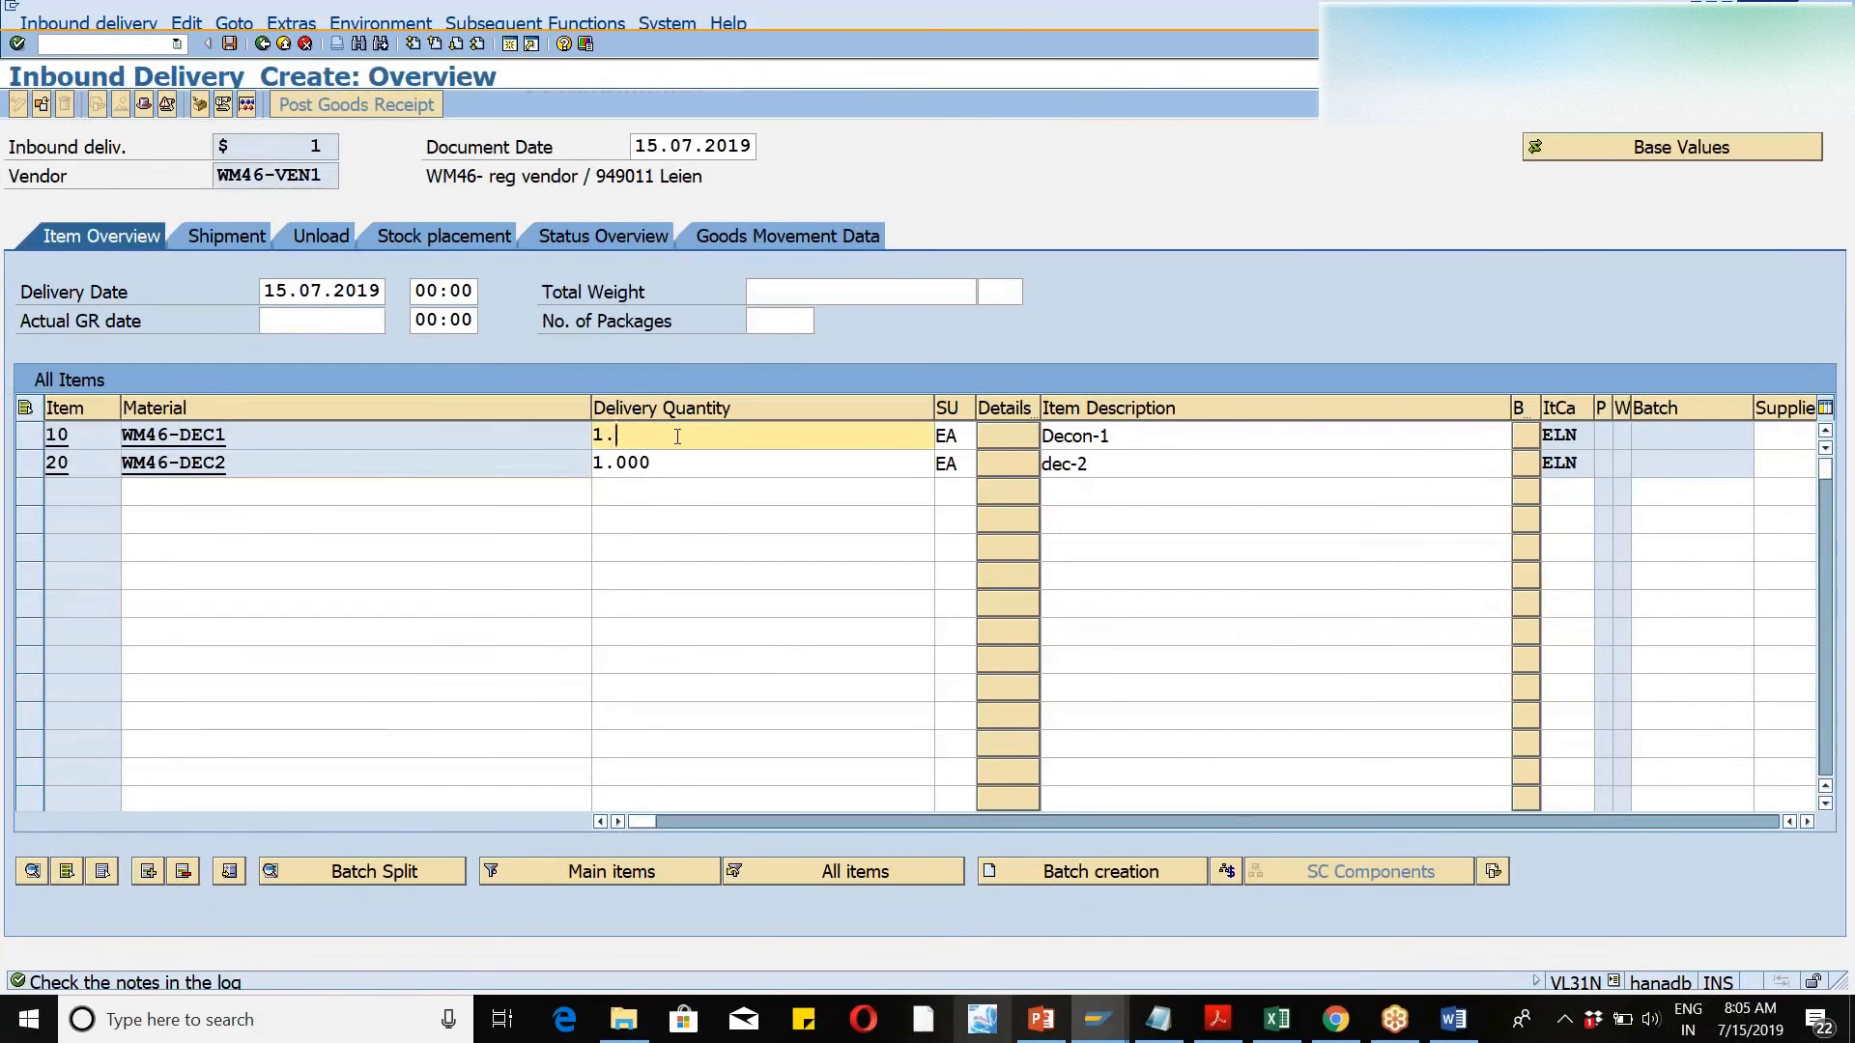
{"action": "type", "text": "0"}
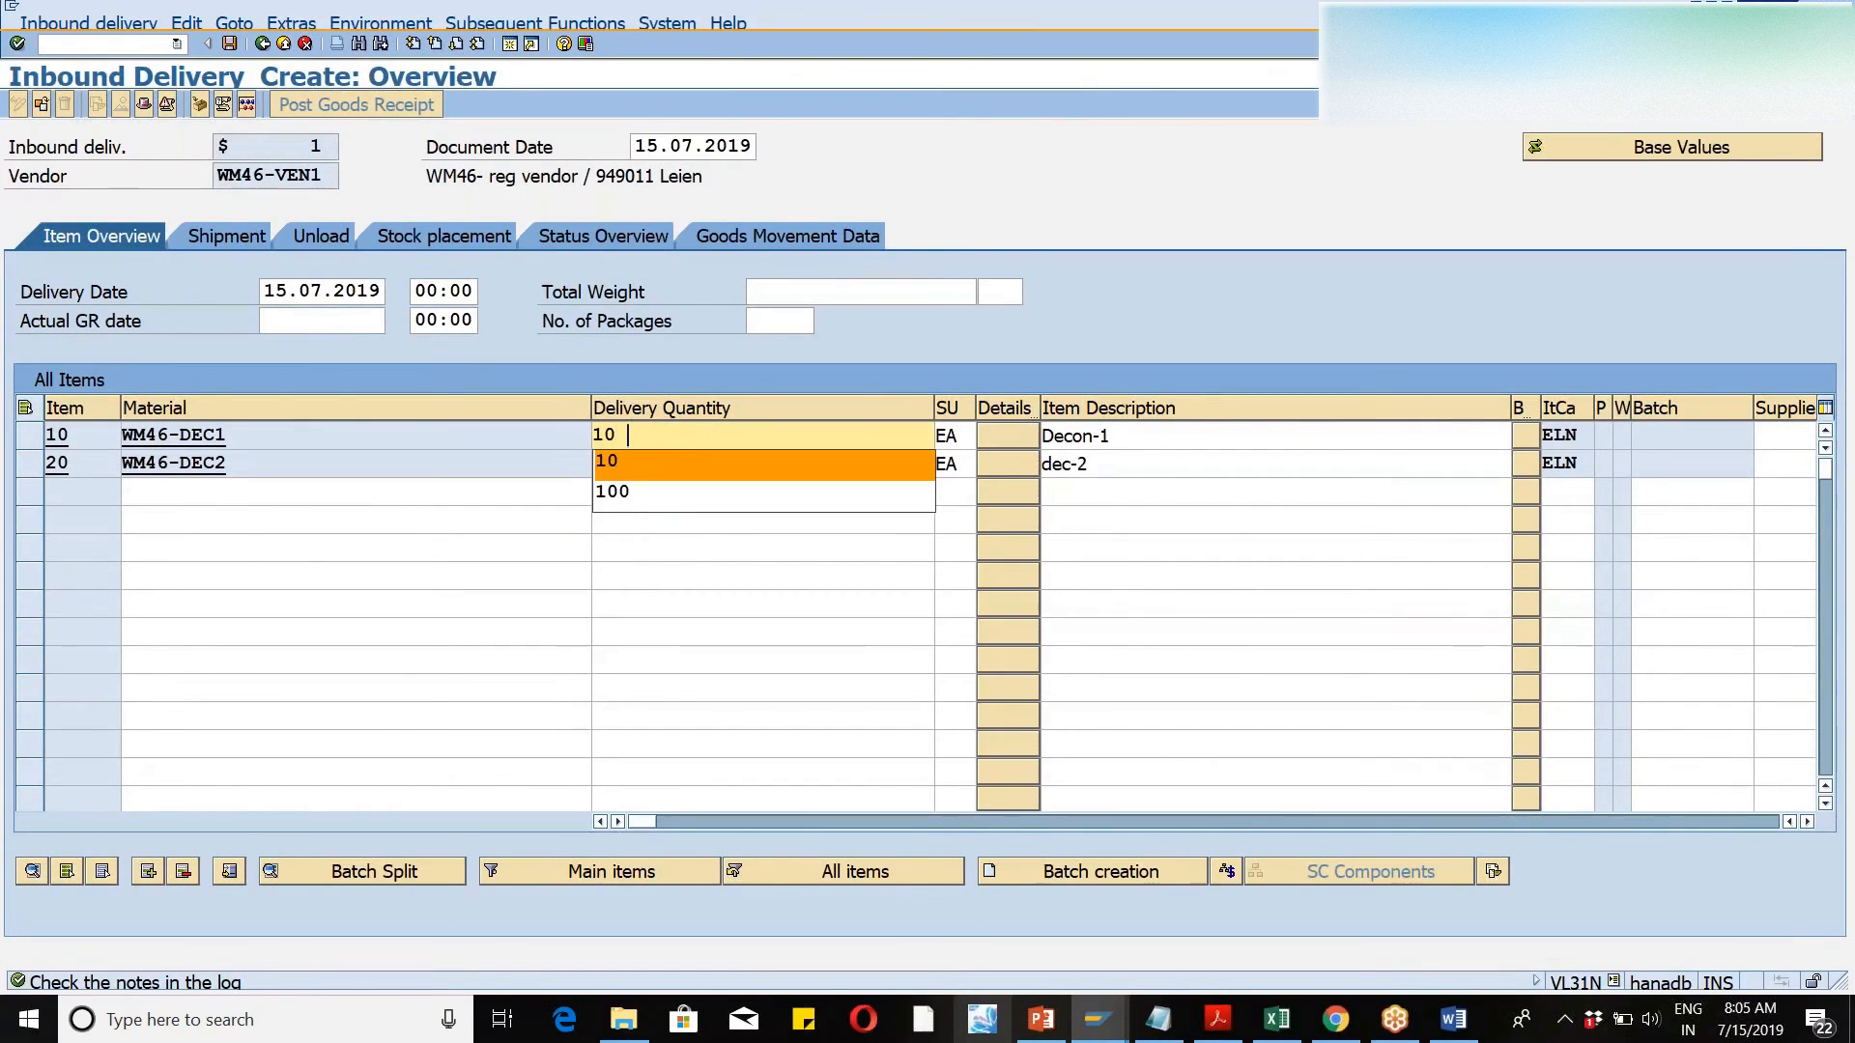
{"action": "key", "text": "Return"}
{"action": "left_click", "coordinate": [654, 461]}
{"action": "key", "text": "BackSpace"}
{"action": "key", "text": "BackSpace"}
{"action": "key", "text": "BackSpace"}
{"action": "key", "text": "BackSpace"}
{"action": "type", "text": "0"}
{"action": "key", "text": "Return"}
{"action": "key", "text": "Return"}
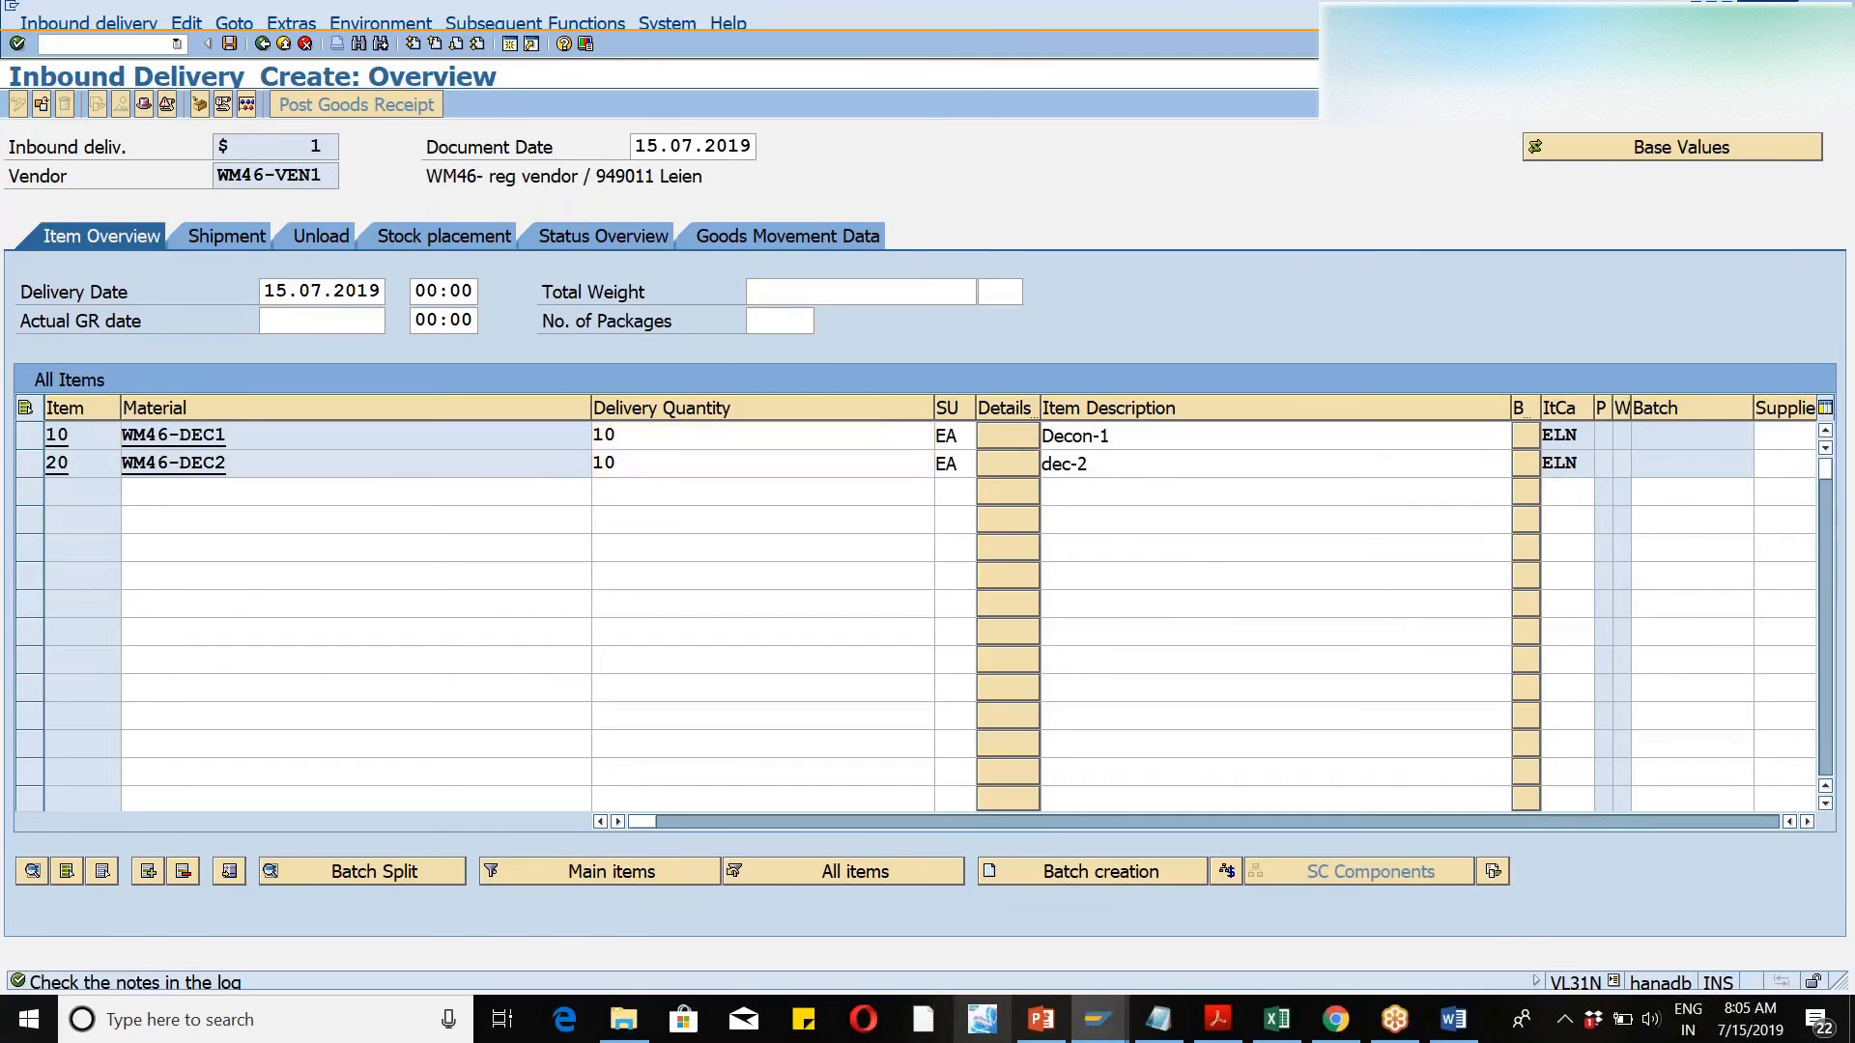
{"action": "key", "text": "Return"}
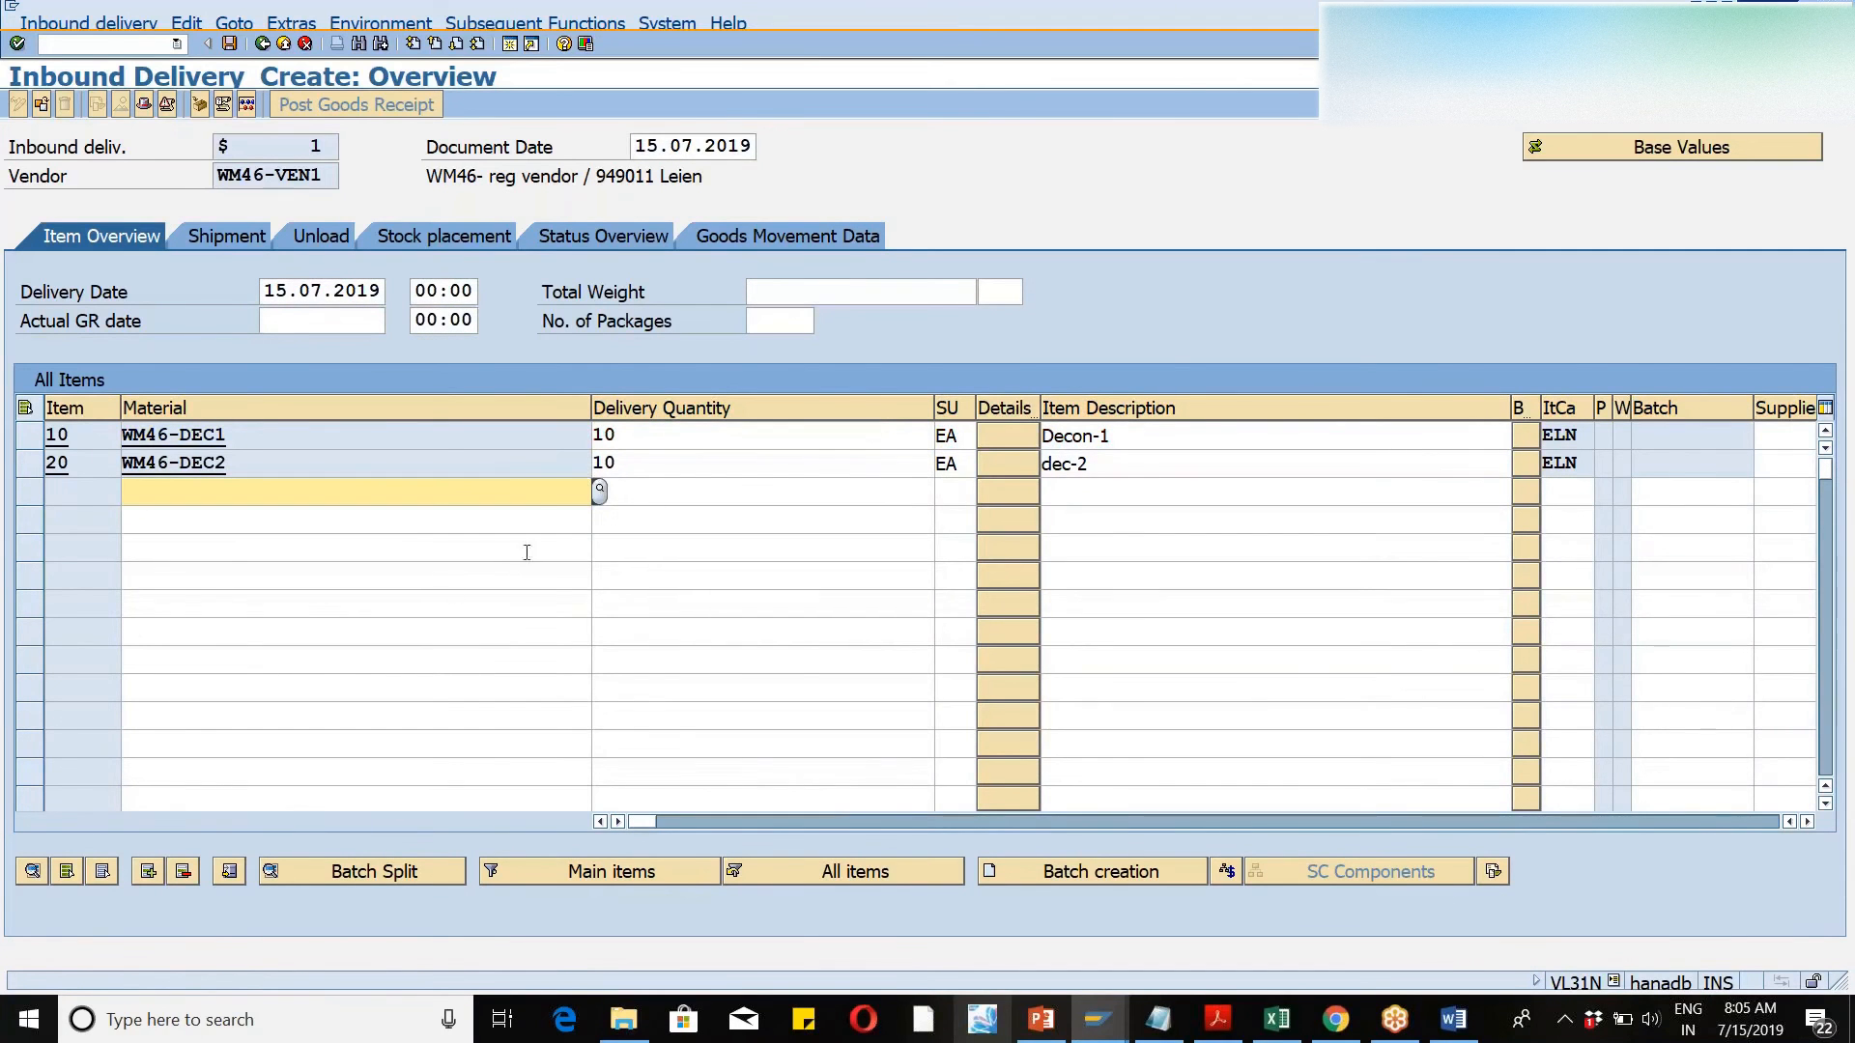
- Open packing for both delivery items and create a handling unit with packaging material WM46-PACK
{"action": "left_click", "coordinate": [31, 435]}
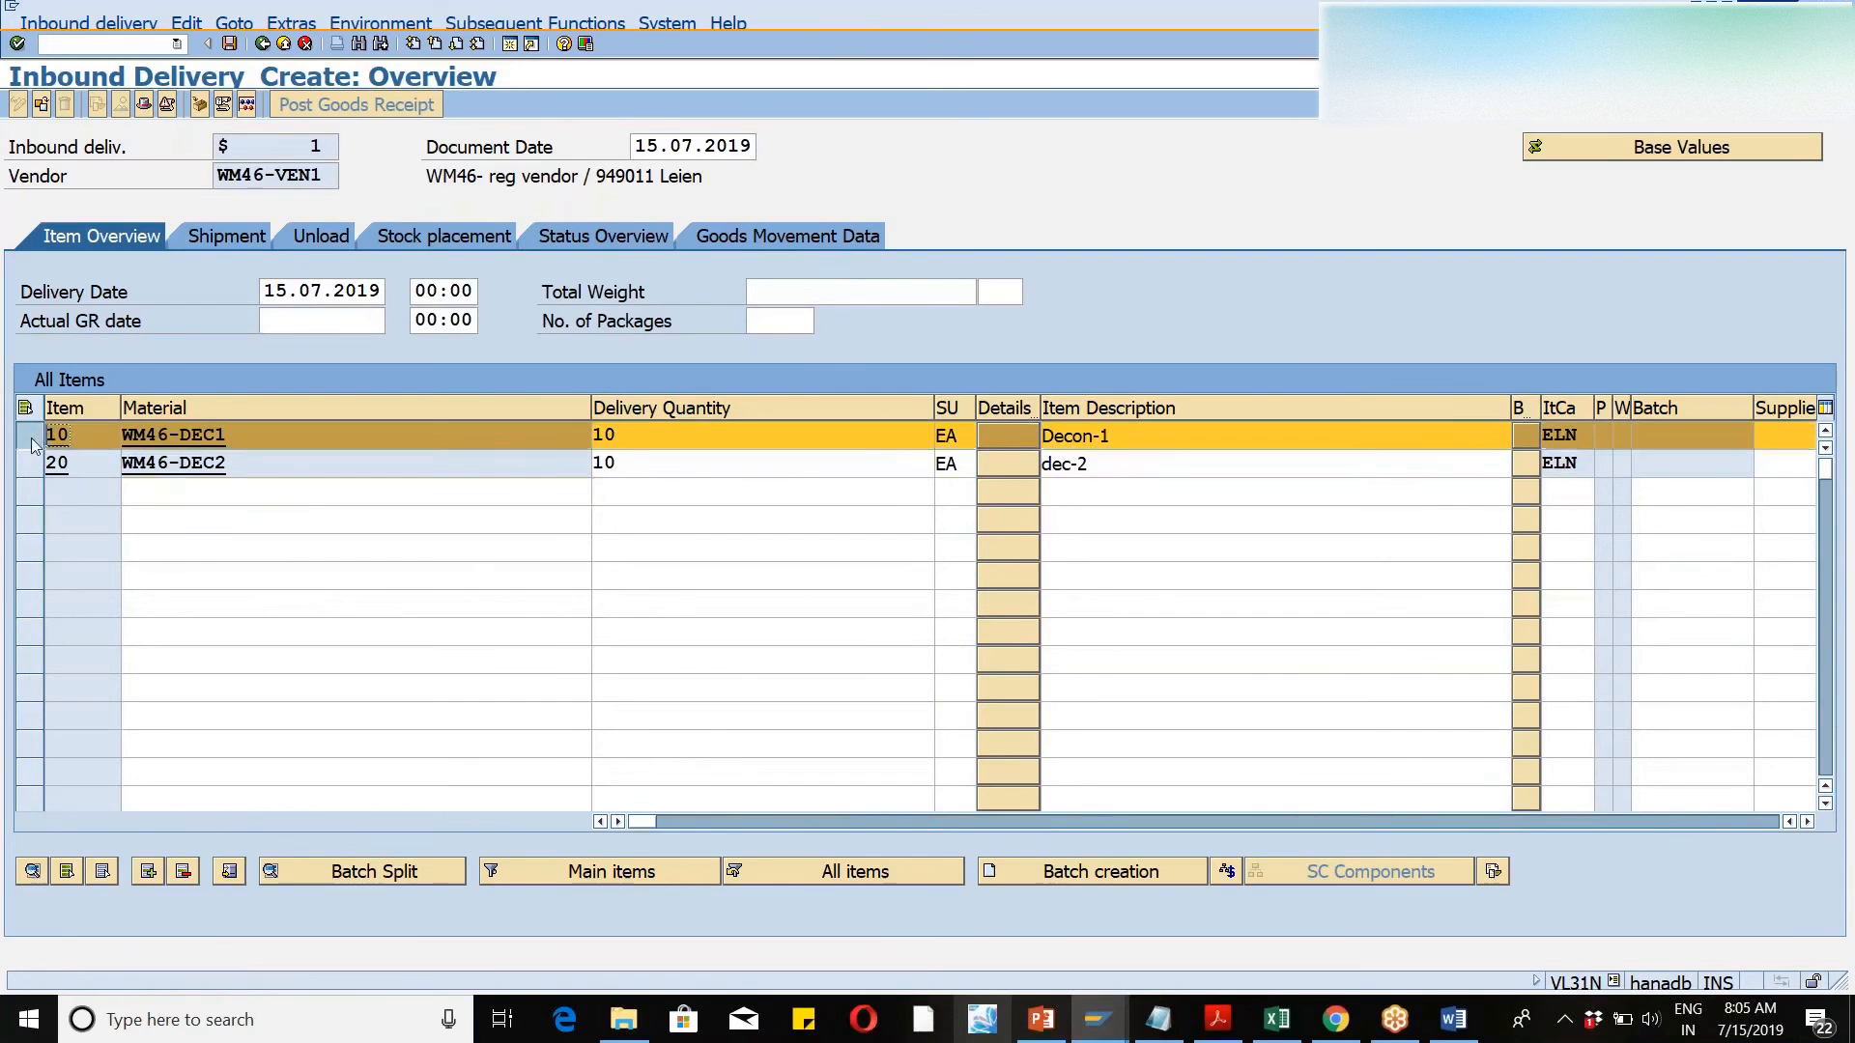
{"action": "left_click", "coordinate": [31, 463]}
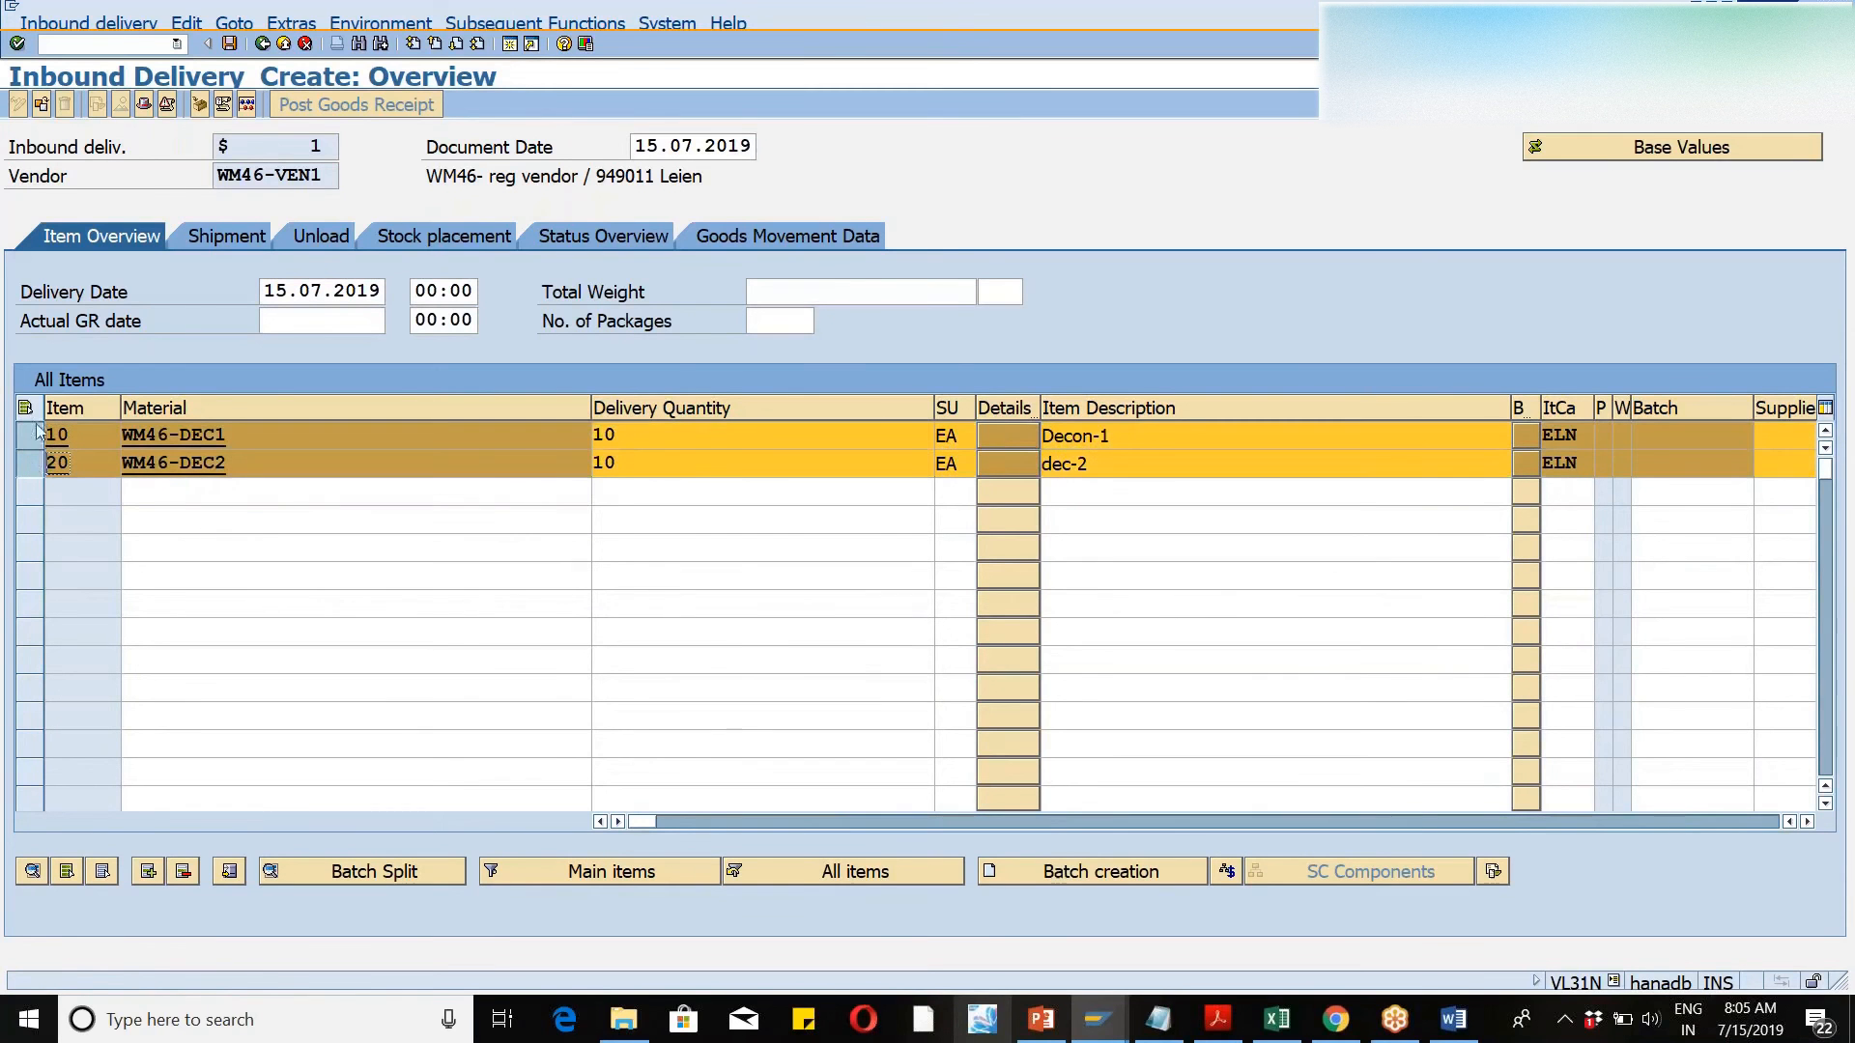
{"action": "left_click", "coordinate": [200, 104]}
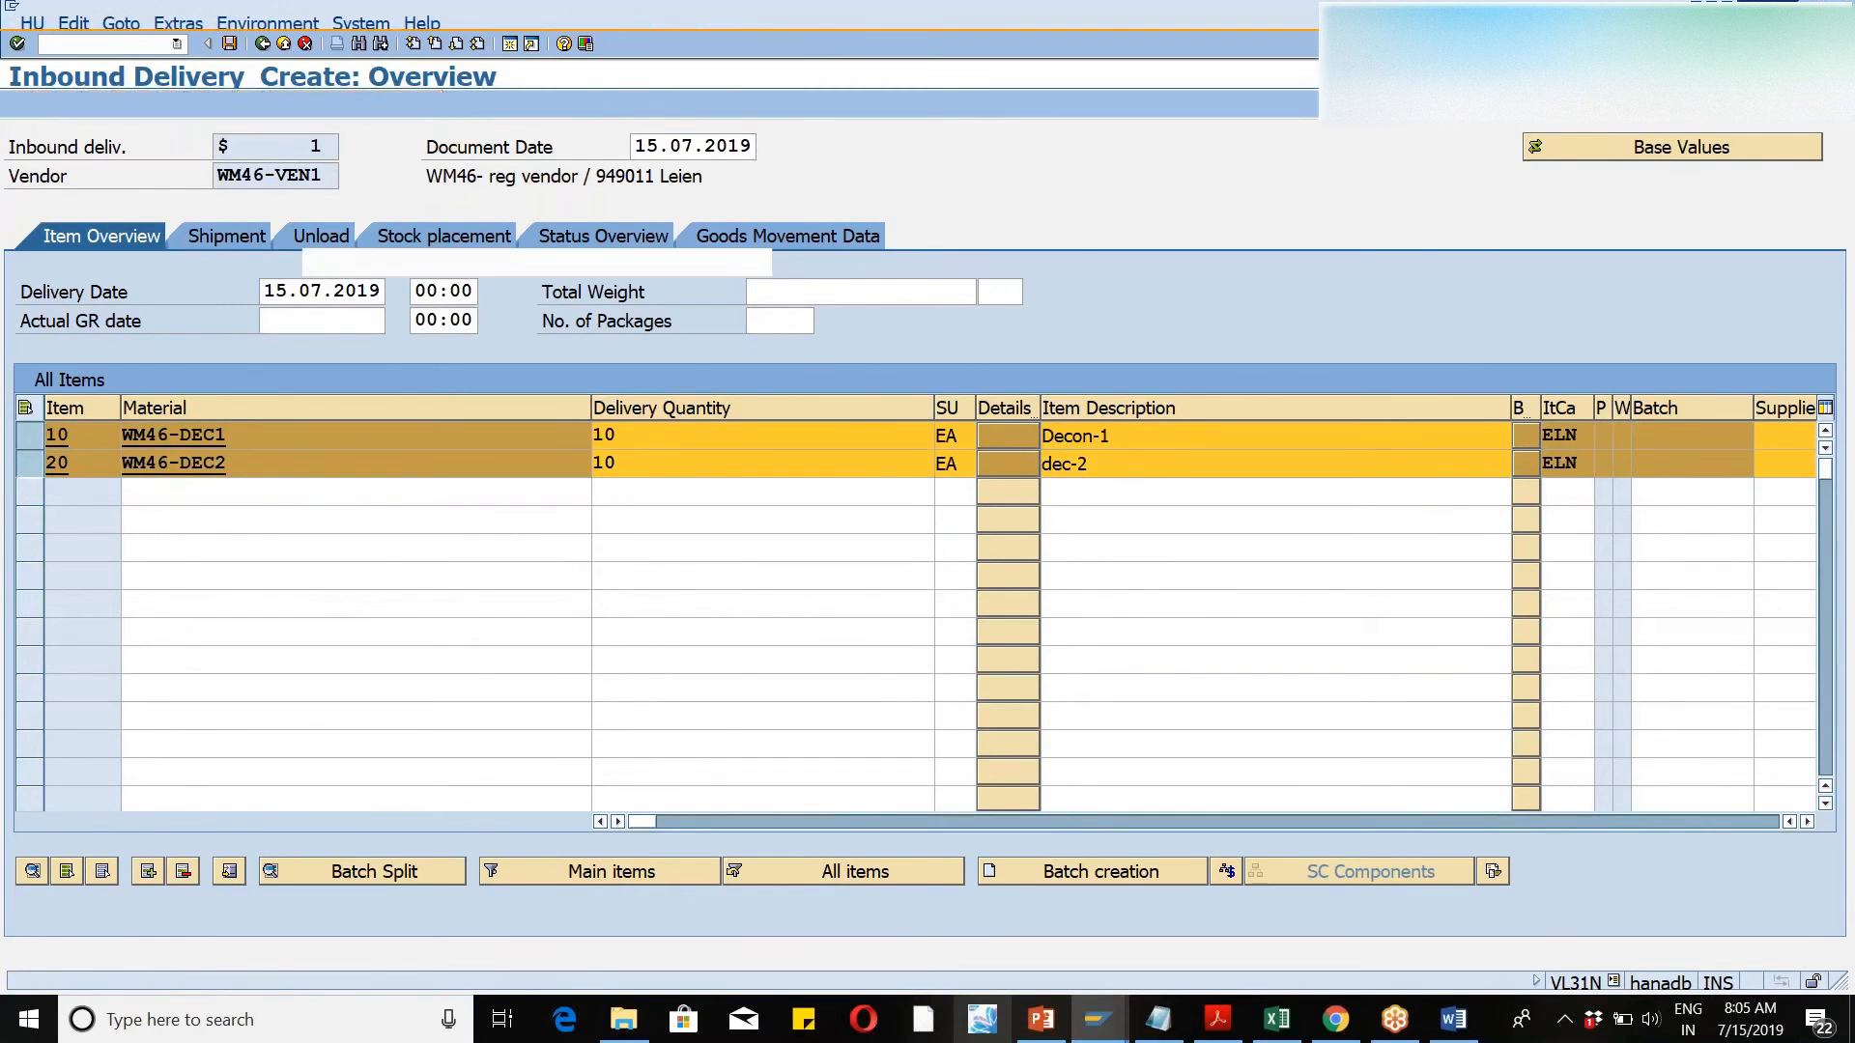
{"action": "type", "text": "wm"}
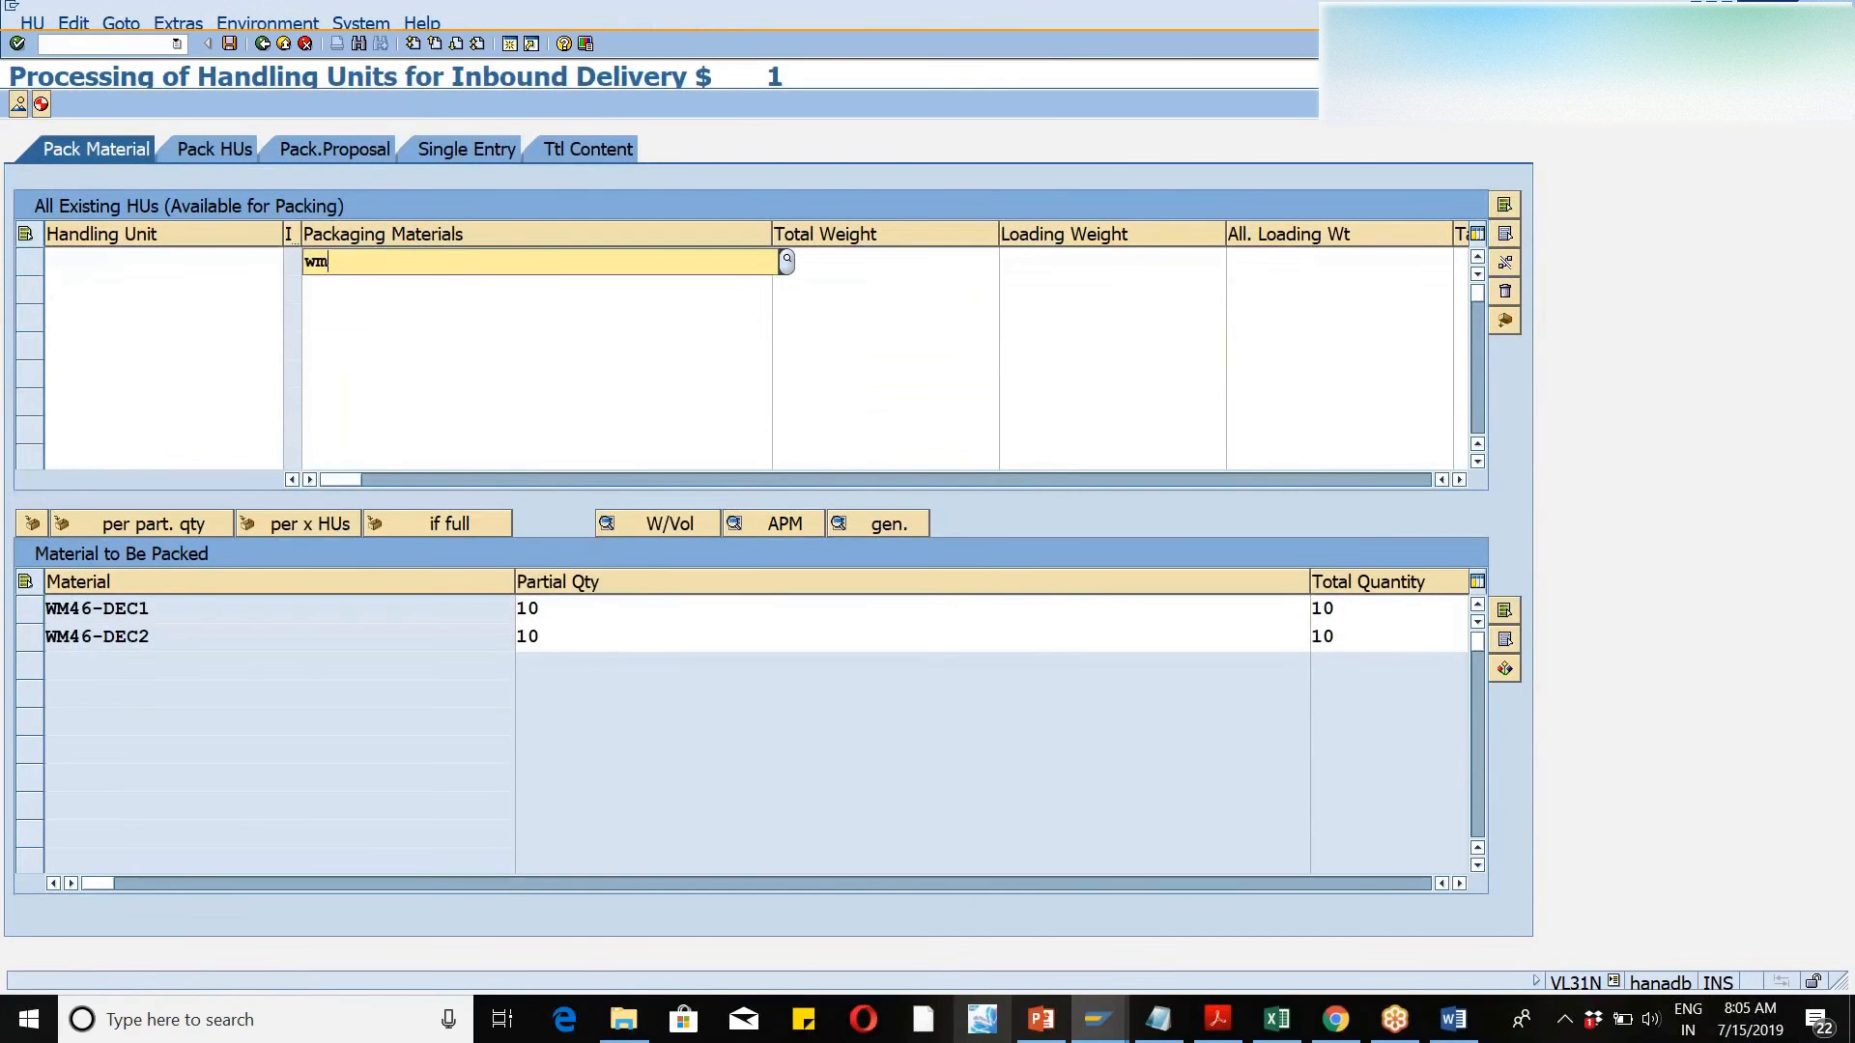
{"action": "type", "text": "46"}
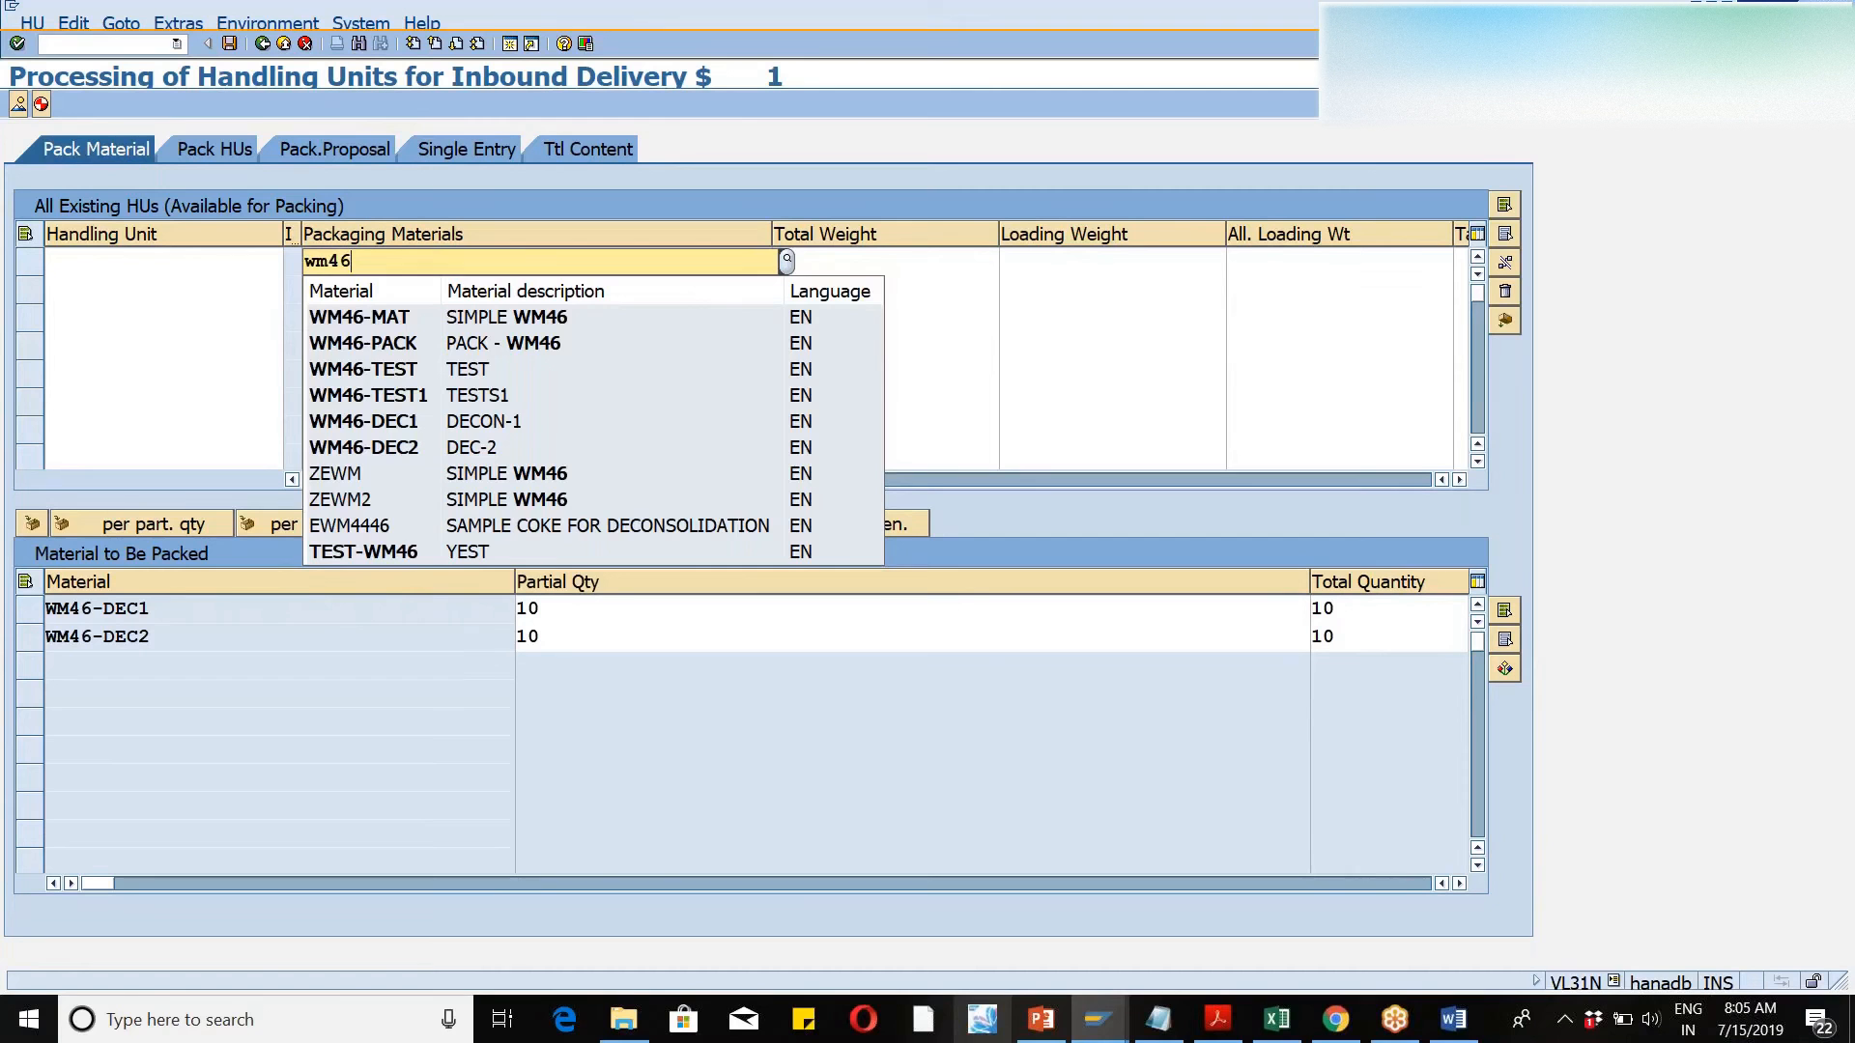
{"action": "key", "text": "Down"}
{"action": "key", "text": "Down"}
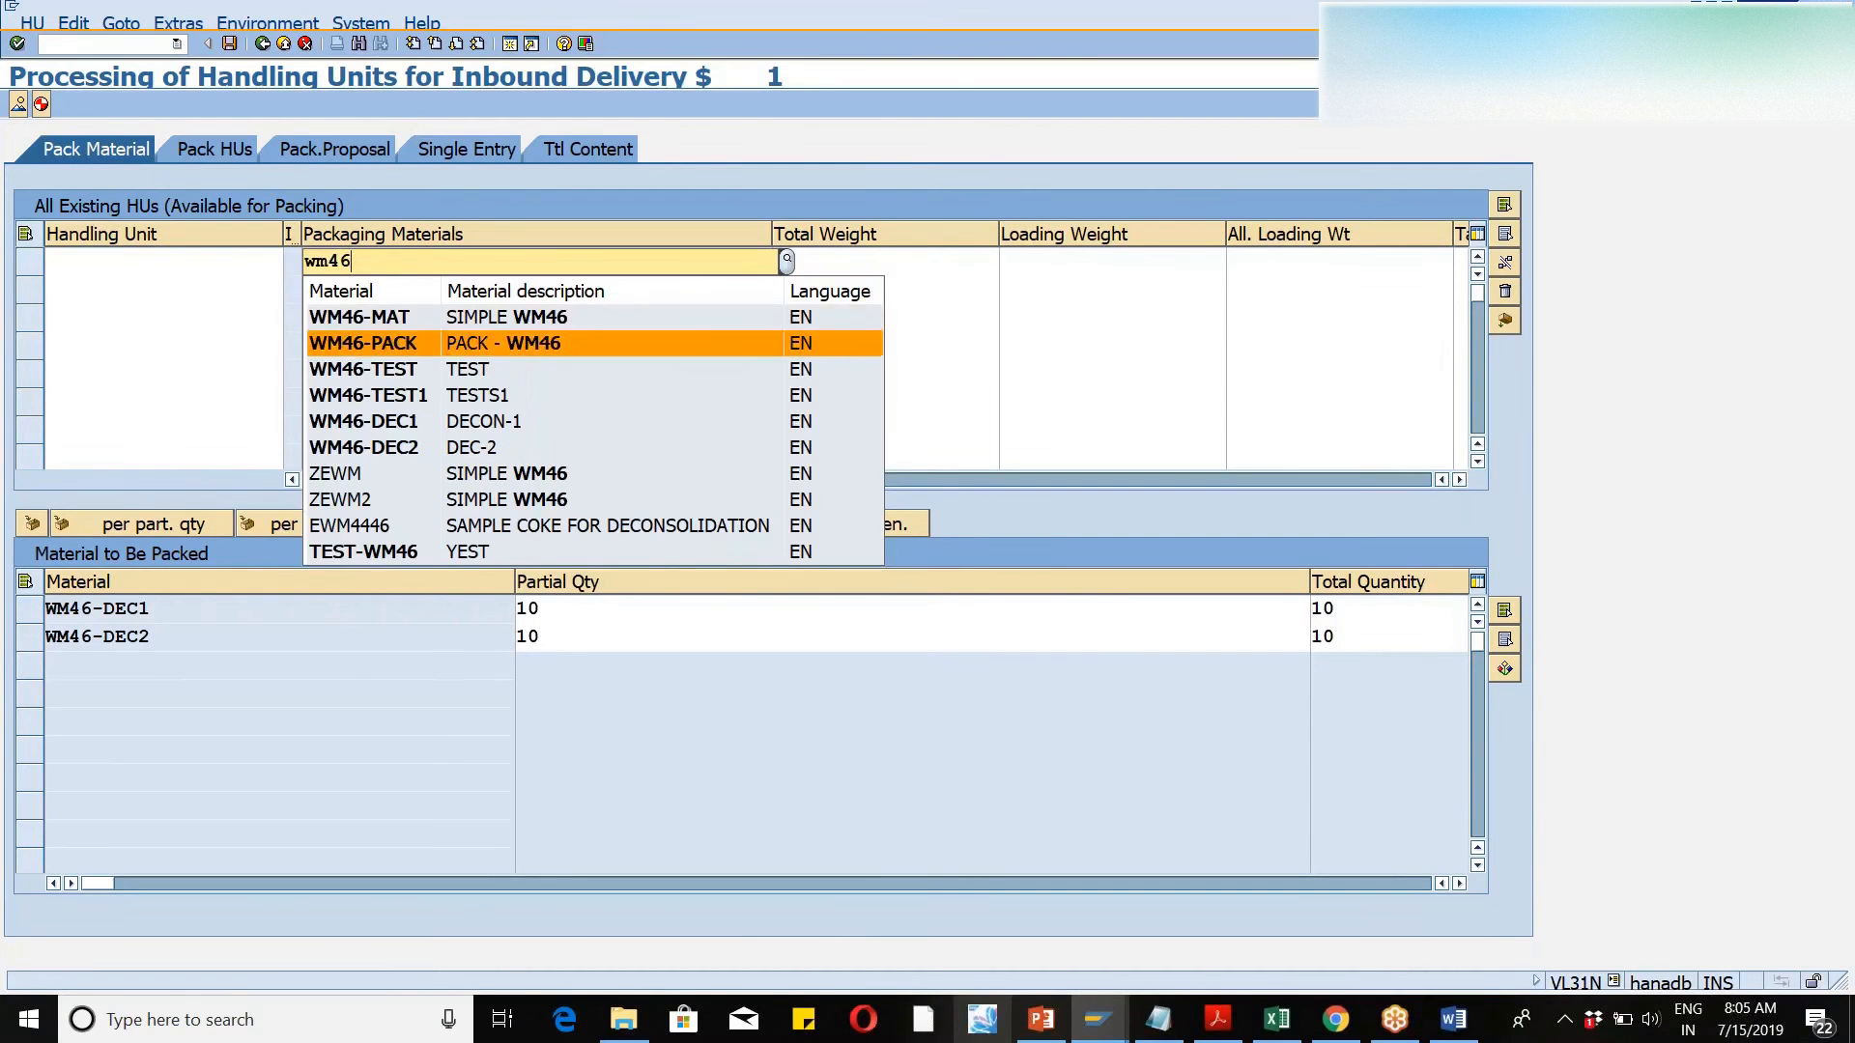
{"action": "key", "text": "Return"}
{"action": "key", "text": "Return"}
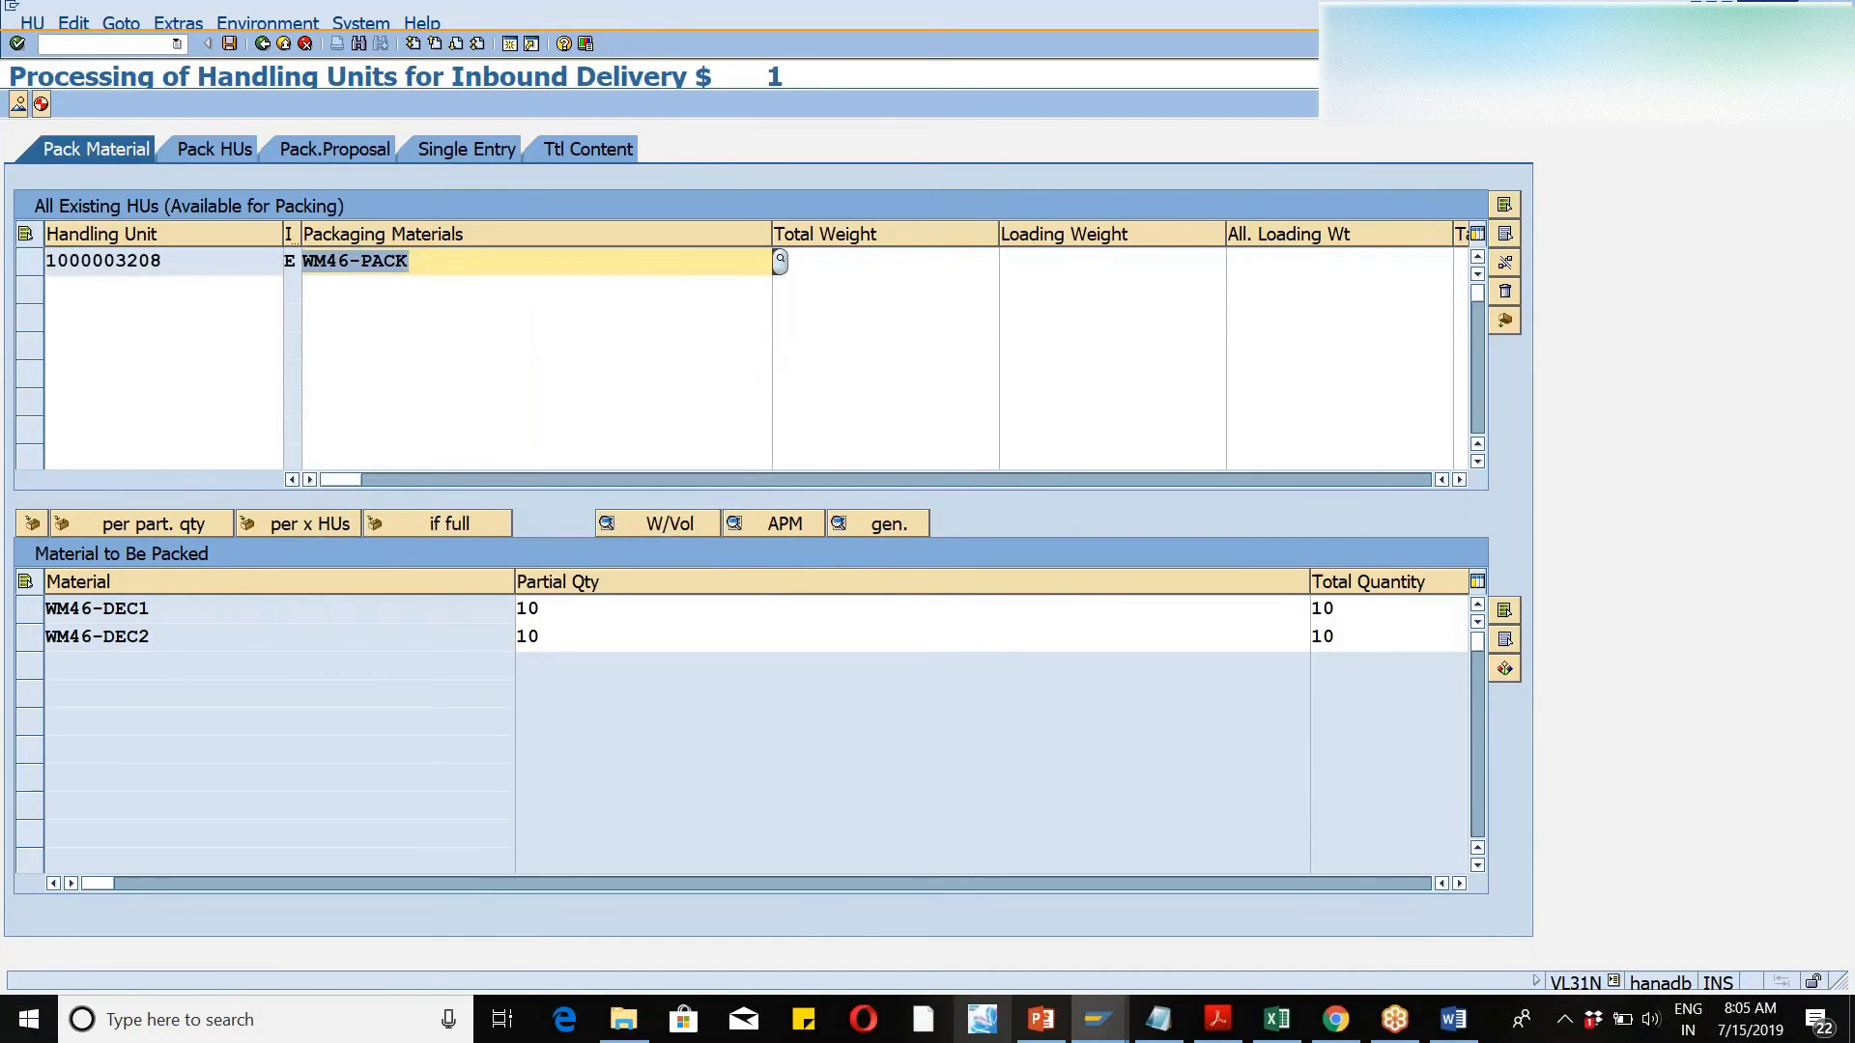
- Pack WM46-DEC1 and WM46-DEC2 together into the WM46-PACK handling unit and save the inbound delivery
{"action": "left_click", "coordinate": [32, 270]}
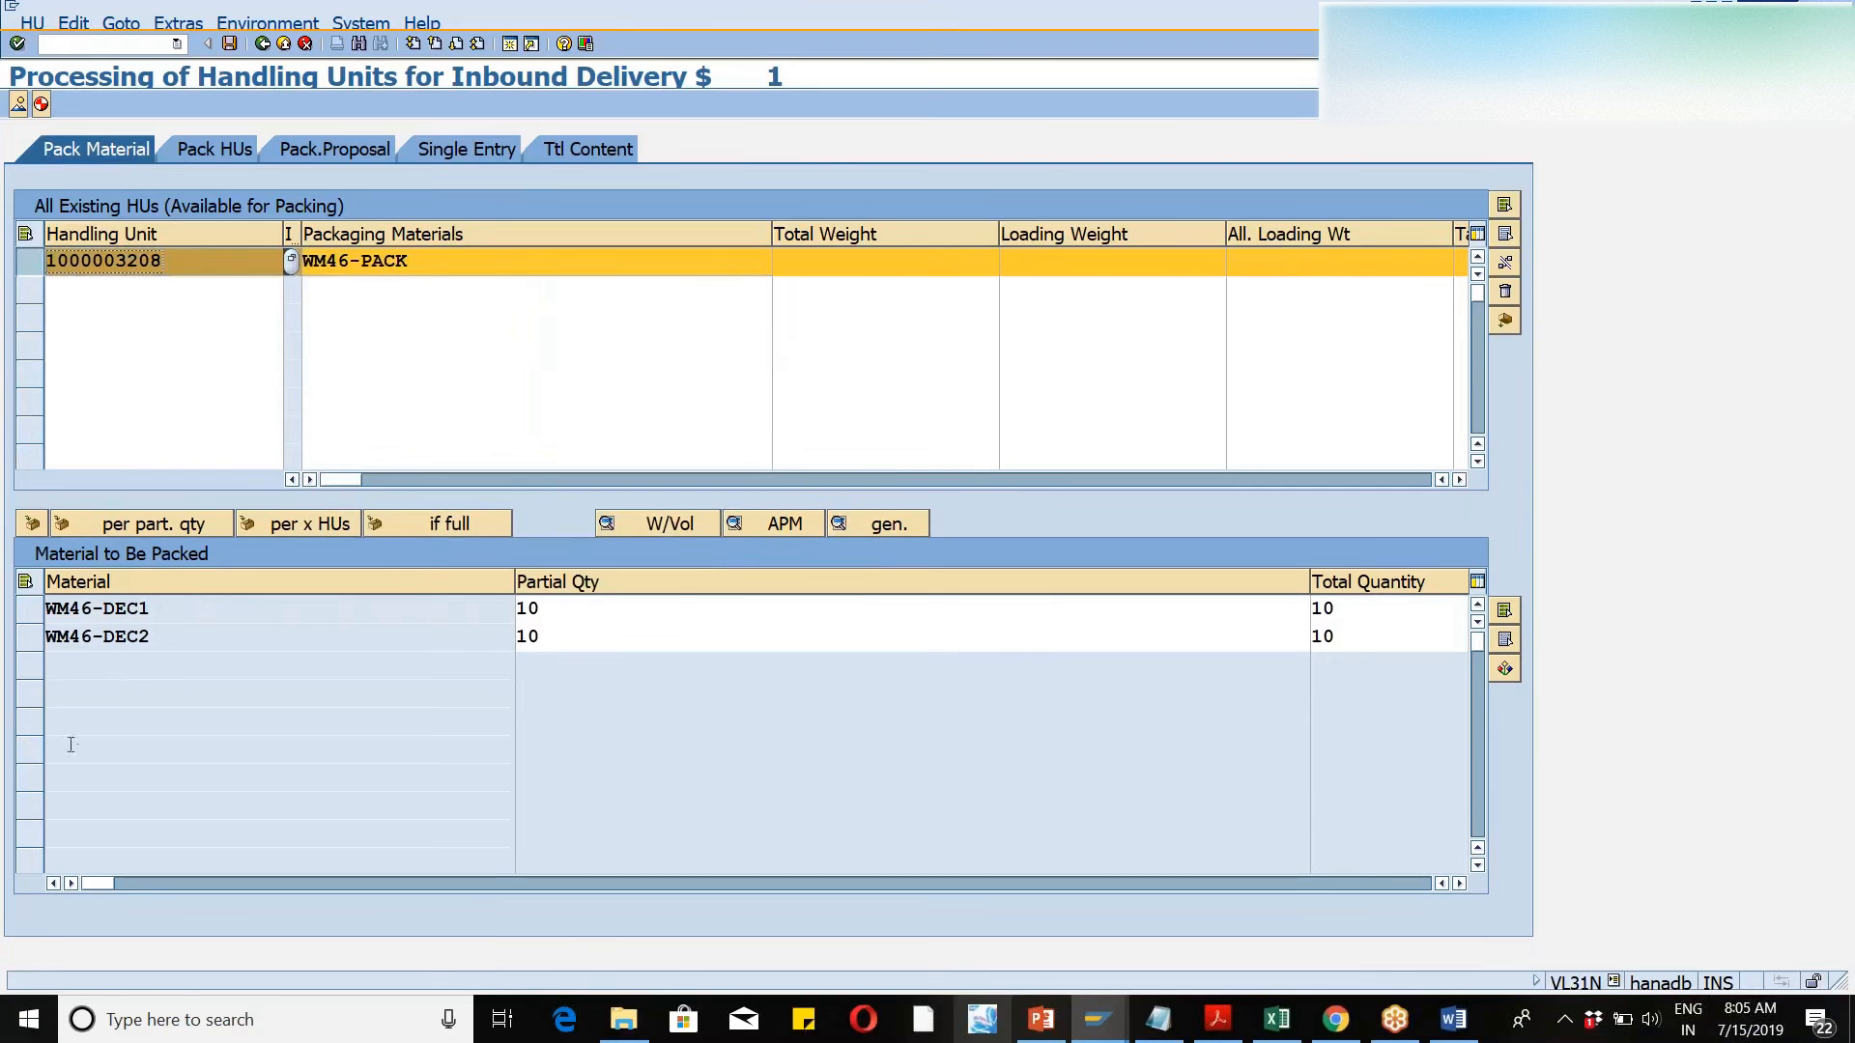
{"action": "left_click", "coordinate": [30, 609]}
{"action": "left_click", "coordinate": [35, 642], "text": "ctrl"}
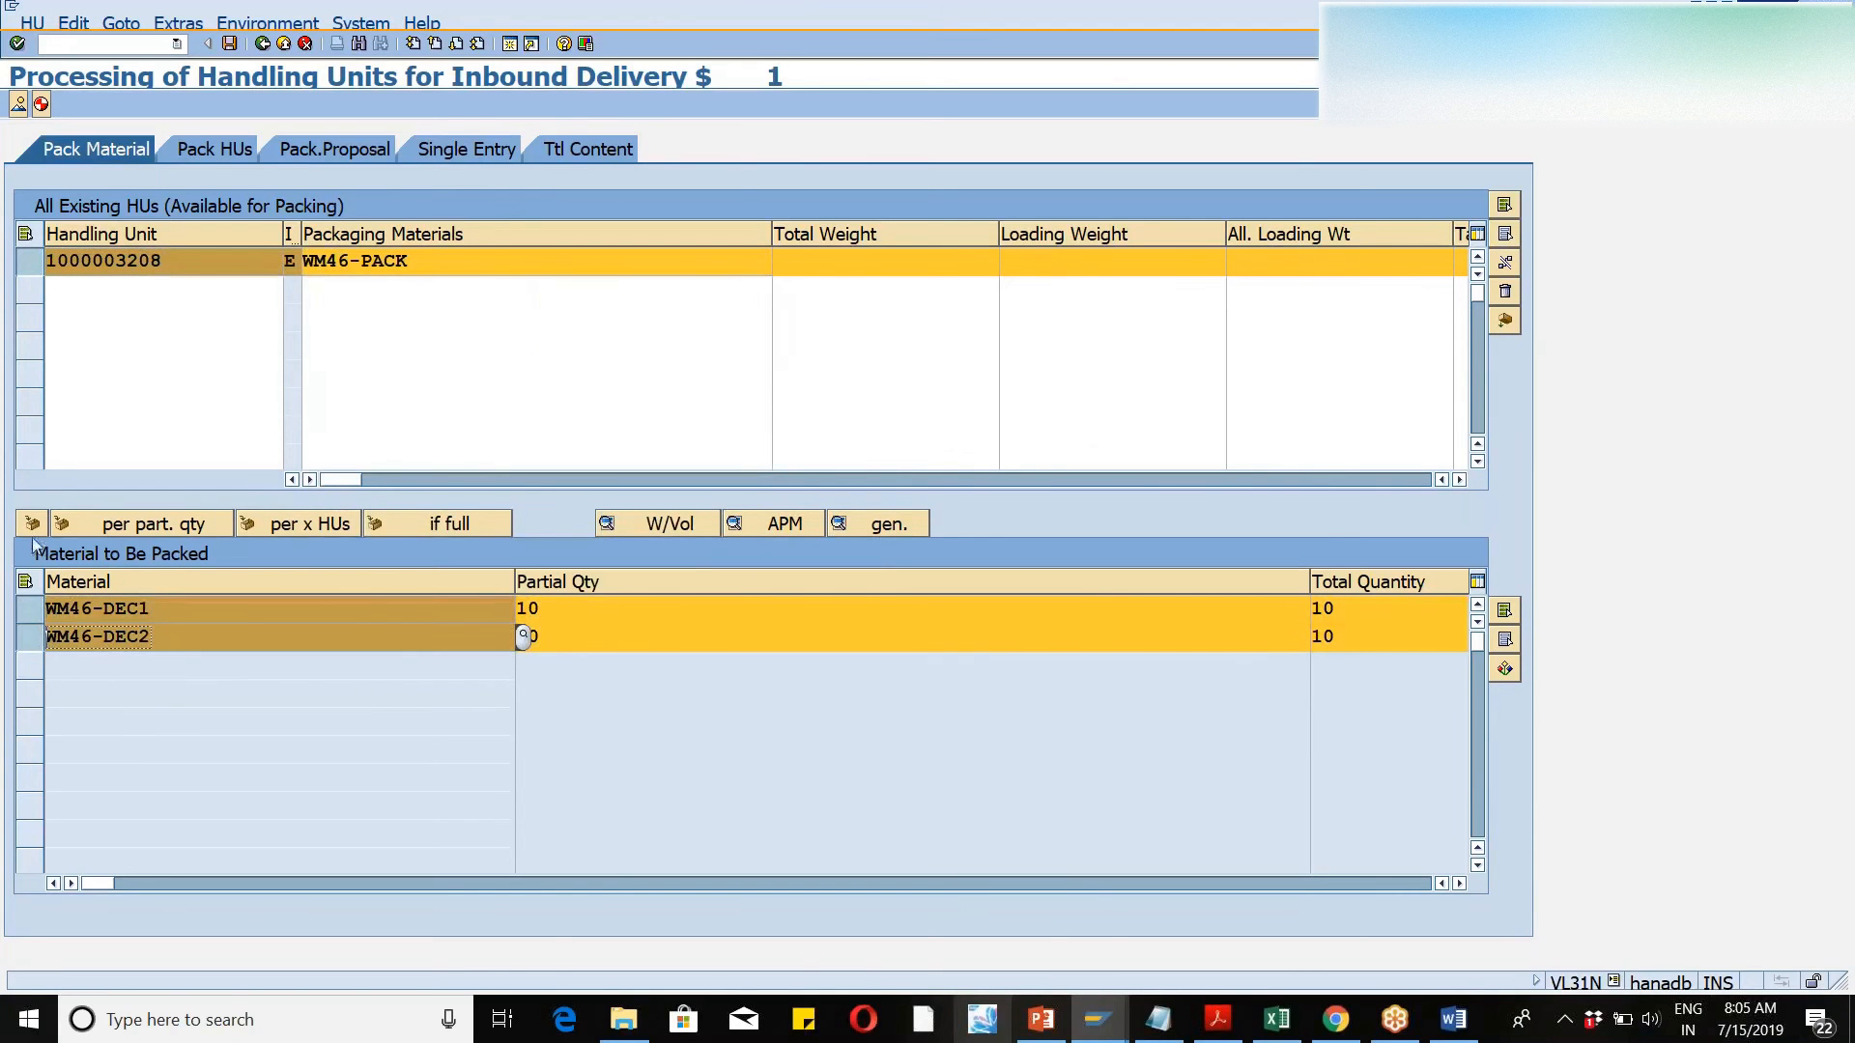
{"action": "left_click", "coordinate": [34, 524]}
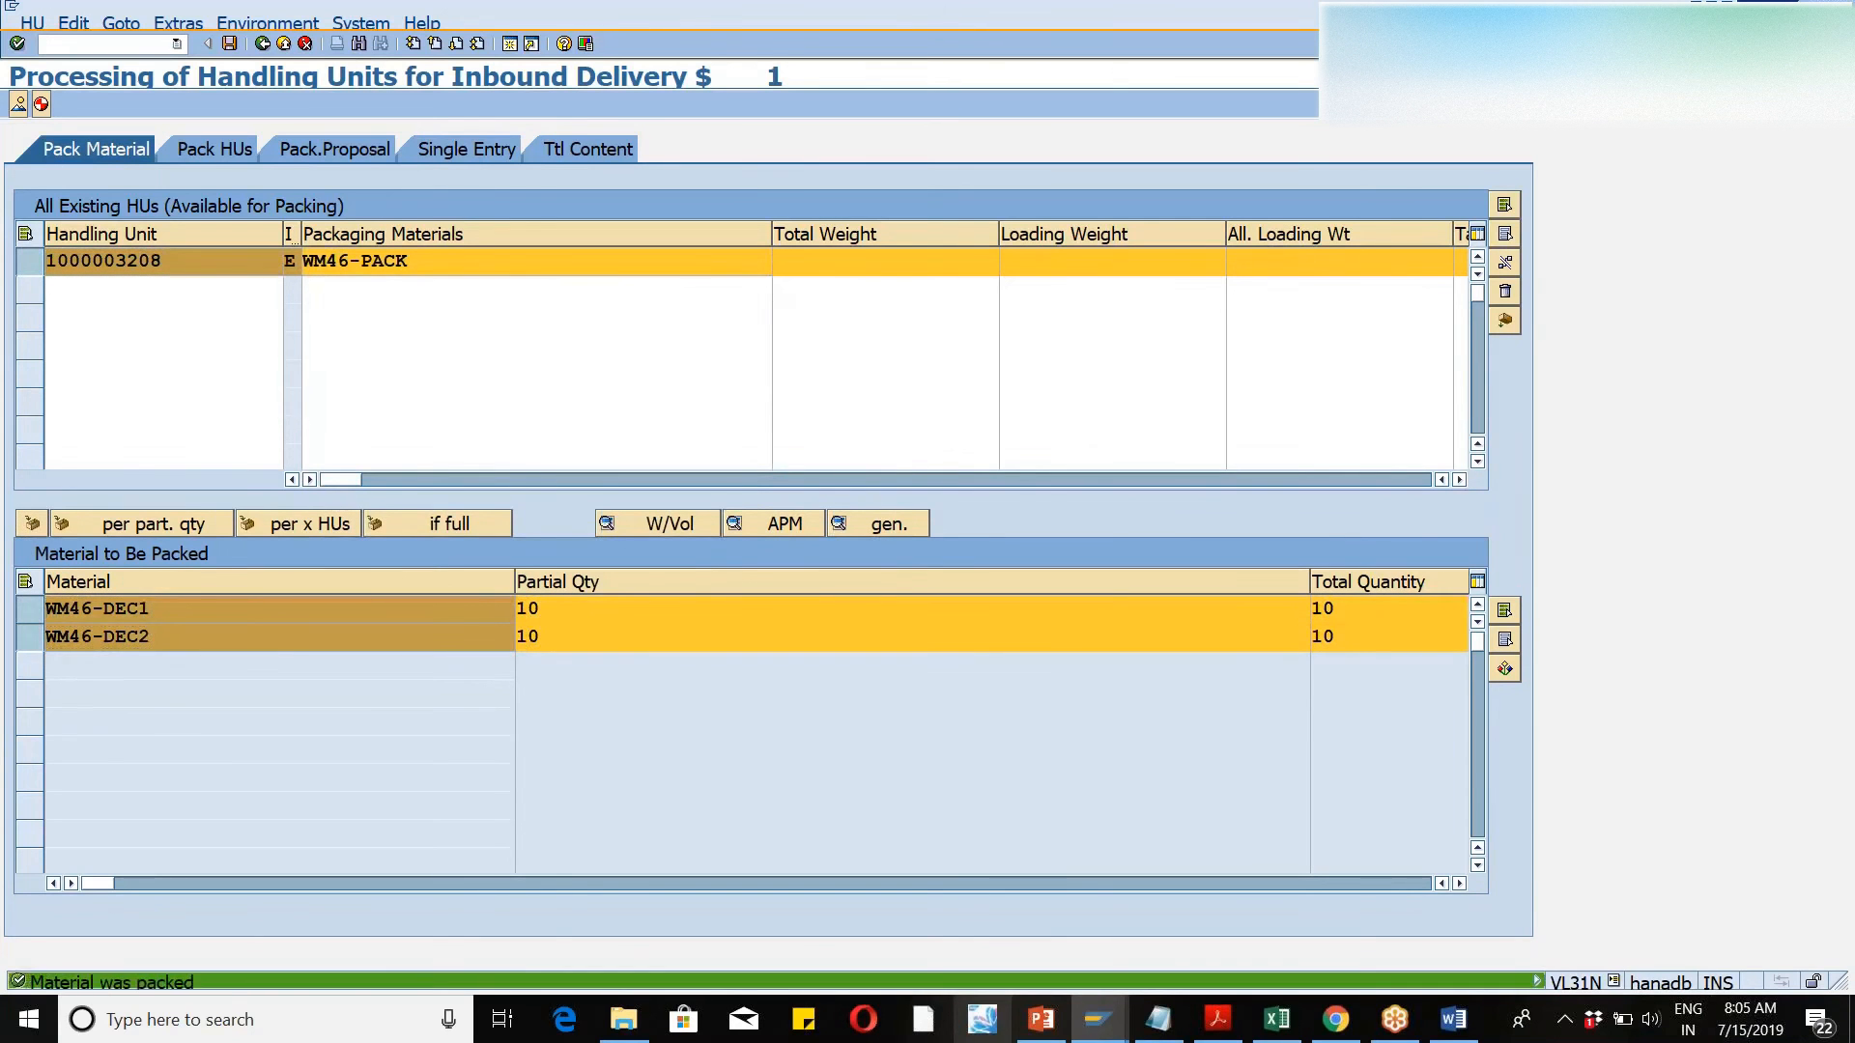
{"action": "left_click", "coordinate": [228, 46]}
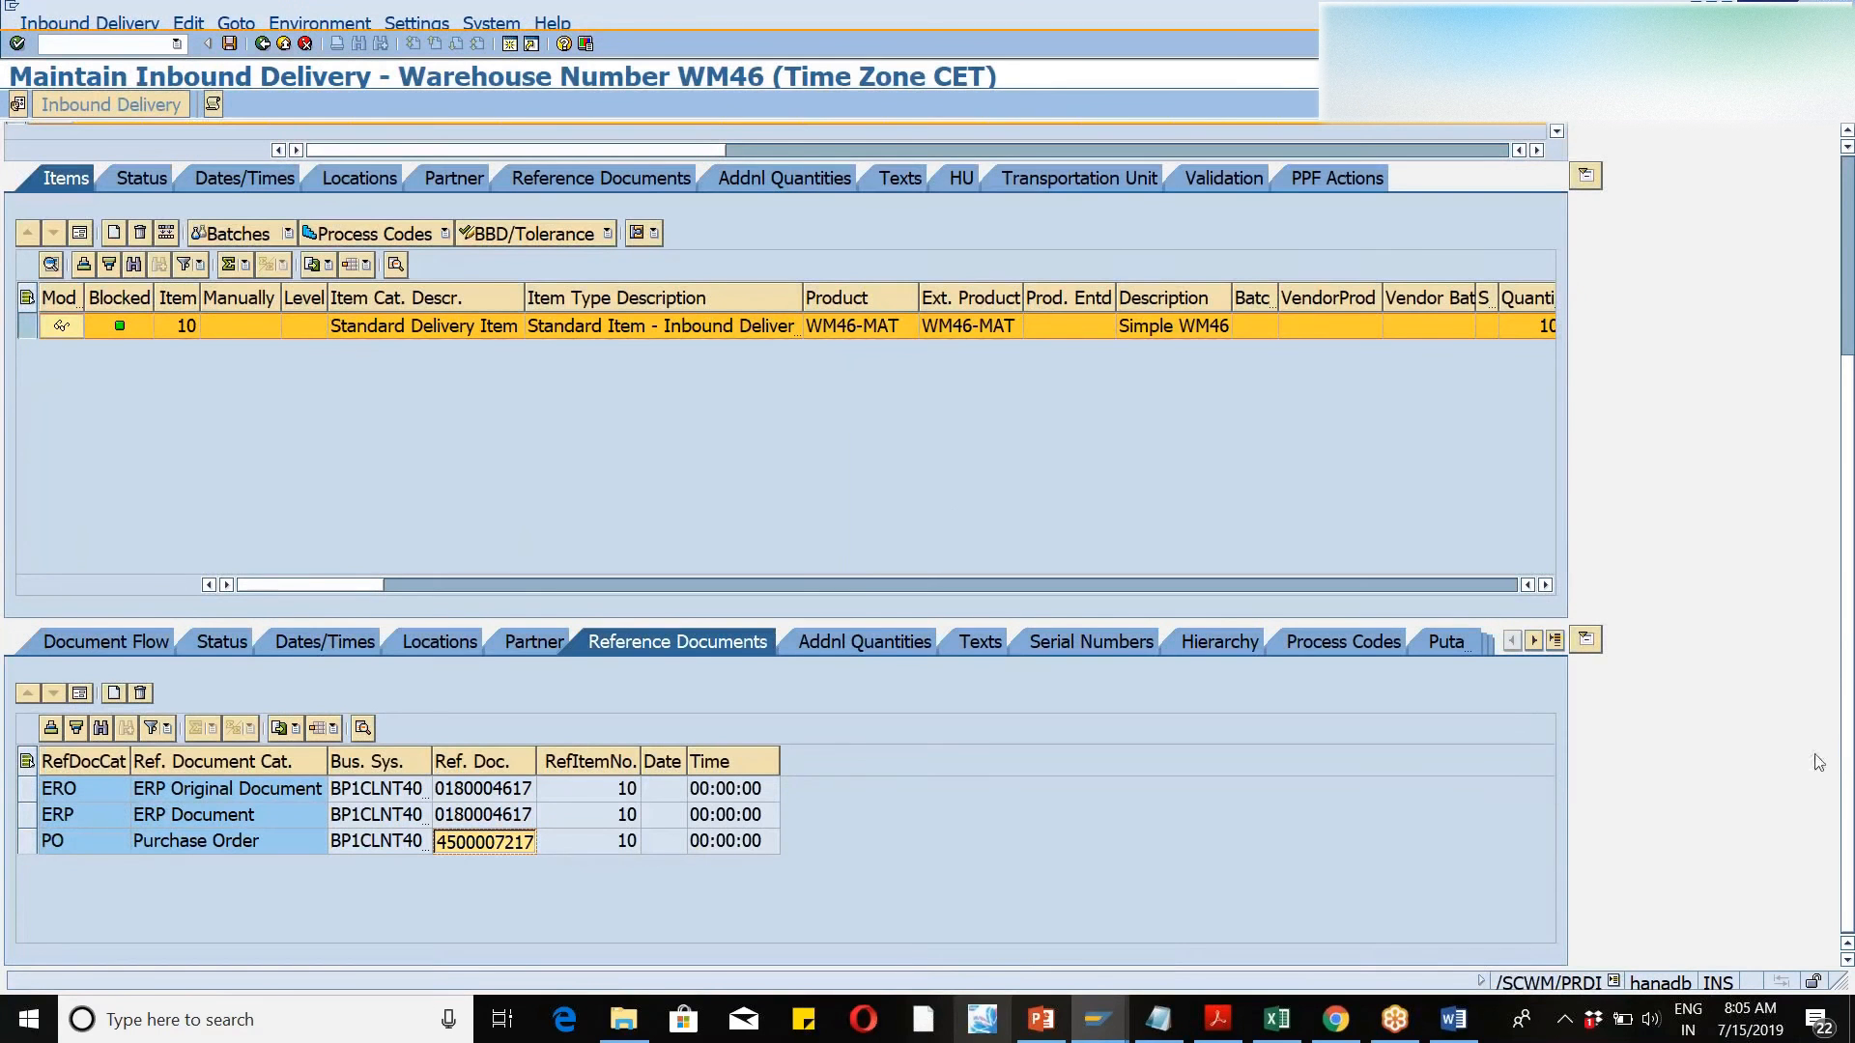
- Reload the WM46 inbound deliveries with an unrestricted search and find the delivery with ASN DECON
{"action": "left_click_drag", "start_coordinate": [1848, 773], "coordinate": [1845, 561]}
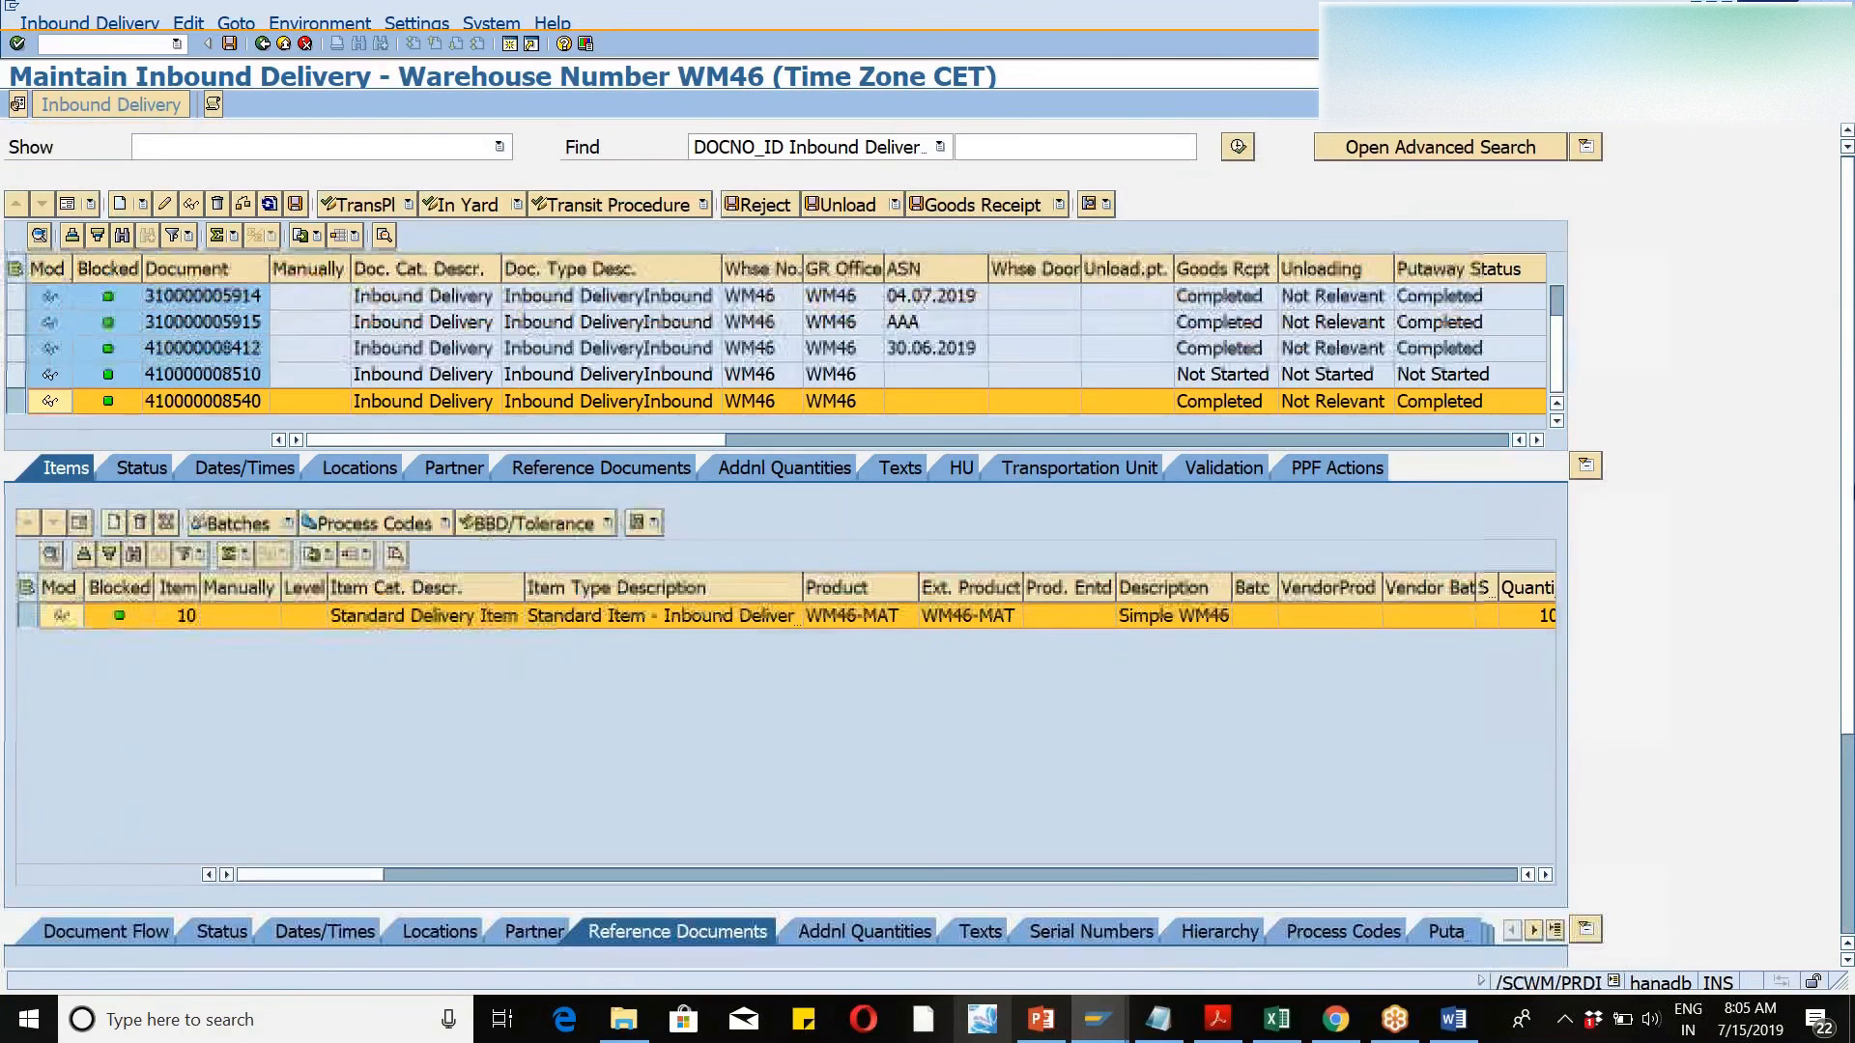
{"action": "left_click", "coordinate": [1237, 145]}
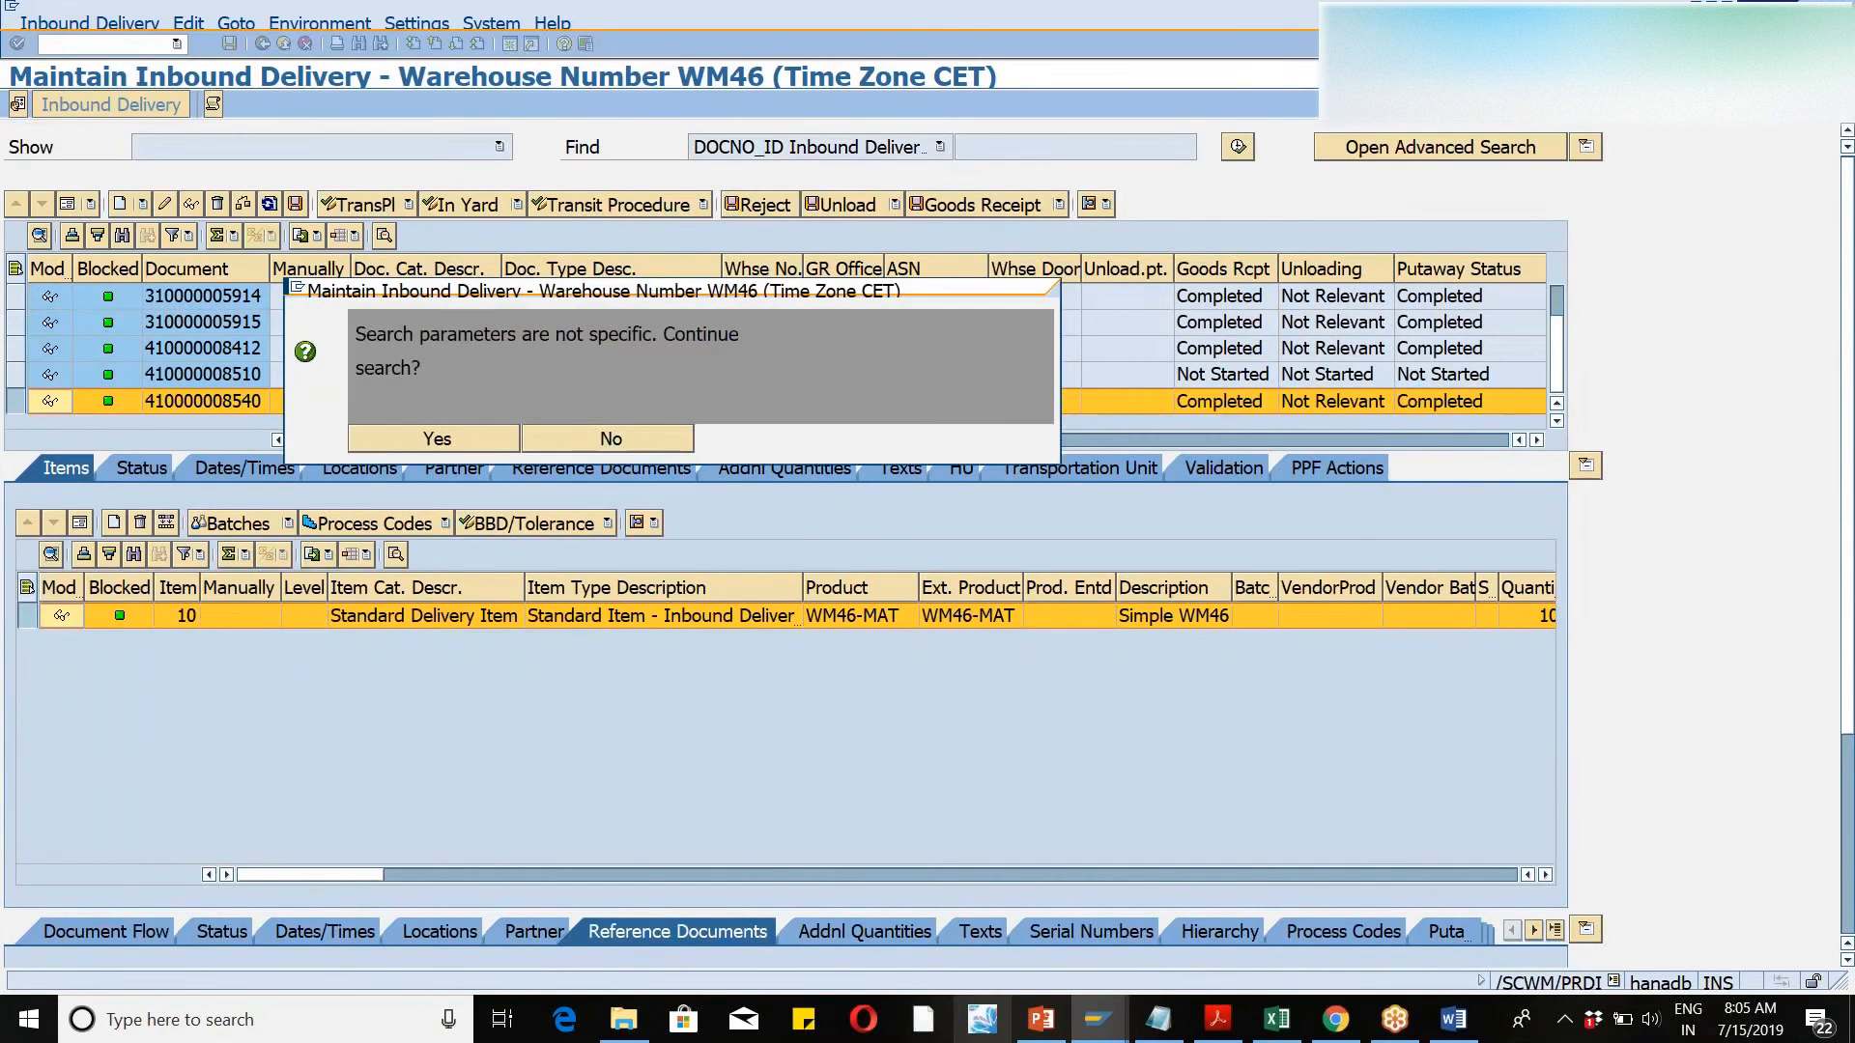
{"action": "left_click", "coordinate": [437, 439]}
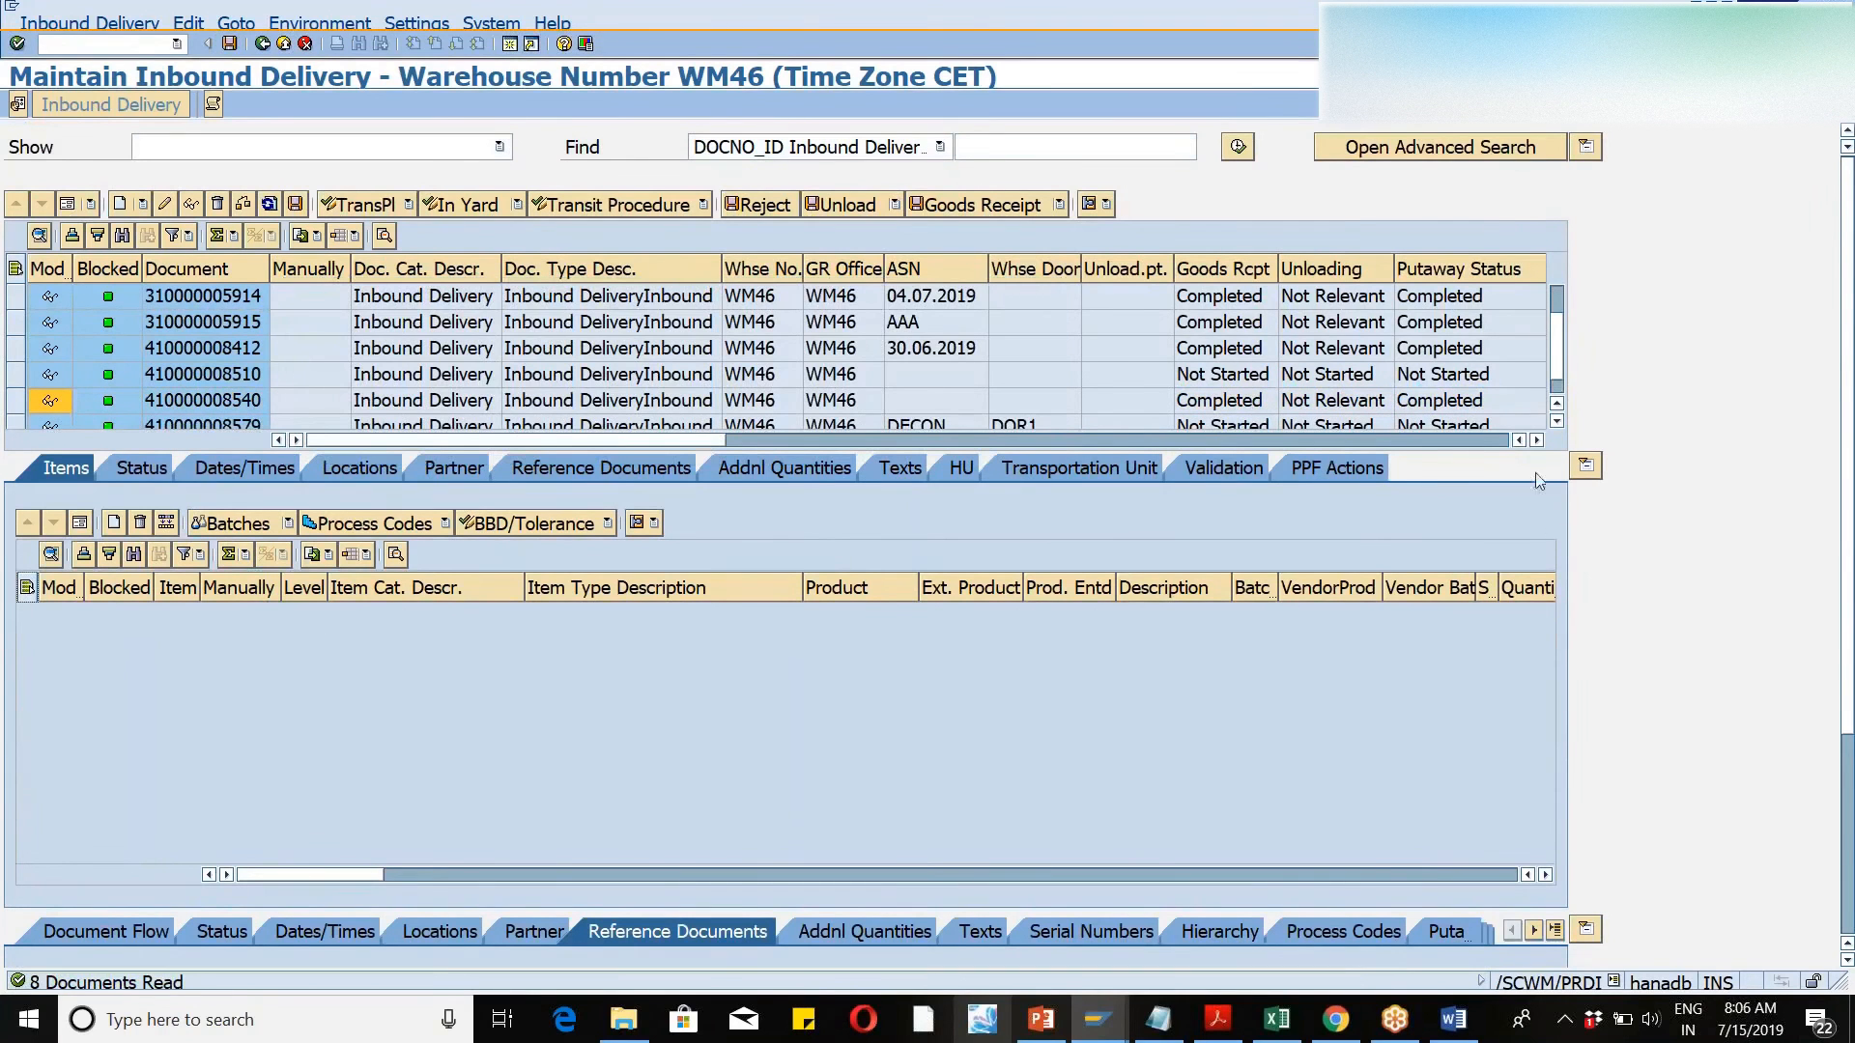
{"action": "left_click", "coordinate": [1556, 421]}
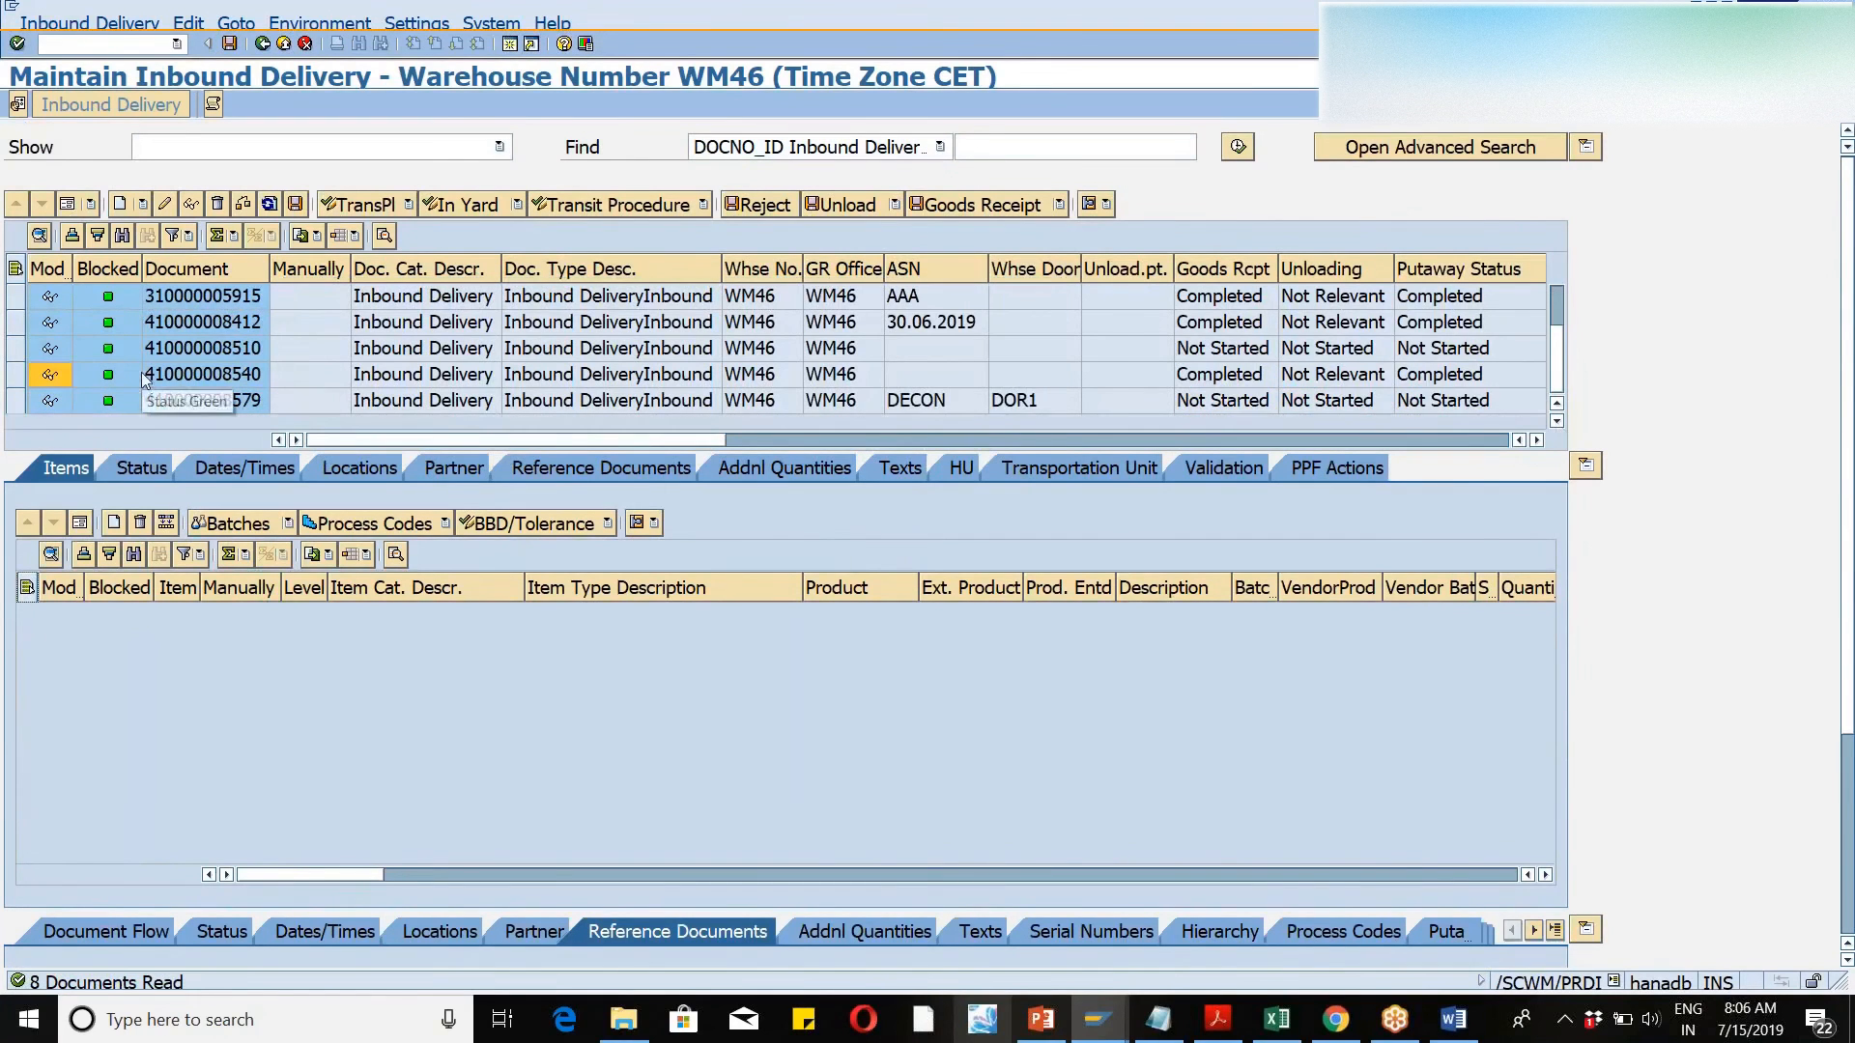
- Select the inbound delivery with ASN DECON and open the detail view of its WM46-DEC1 item
{"action": "left_click", "coordinate": [14, 400]}
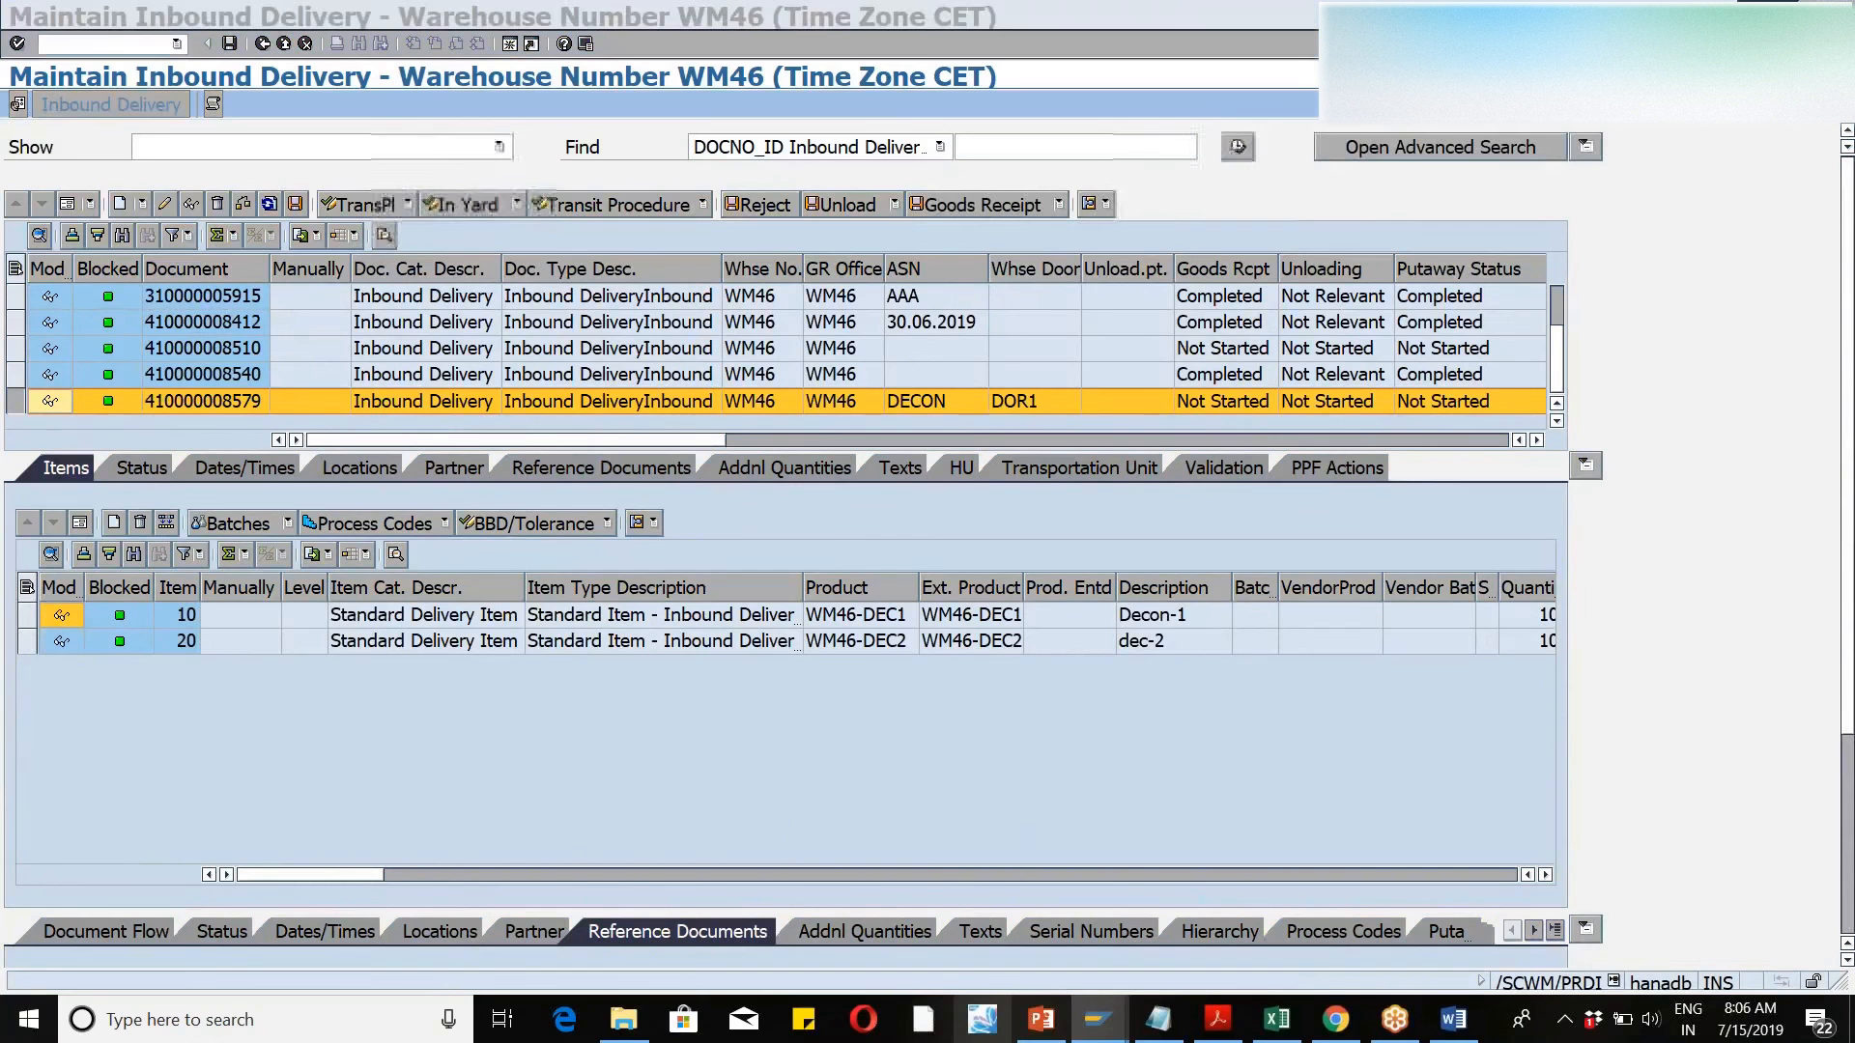
{"action": "left_click", "coordinate": [26, 586]}
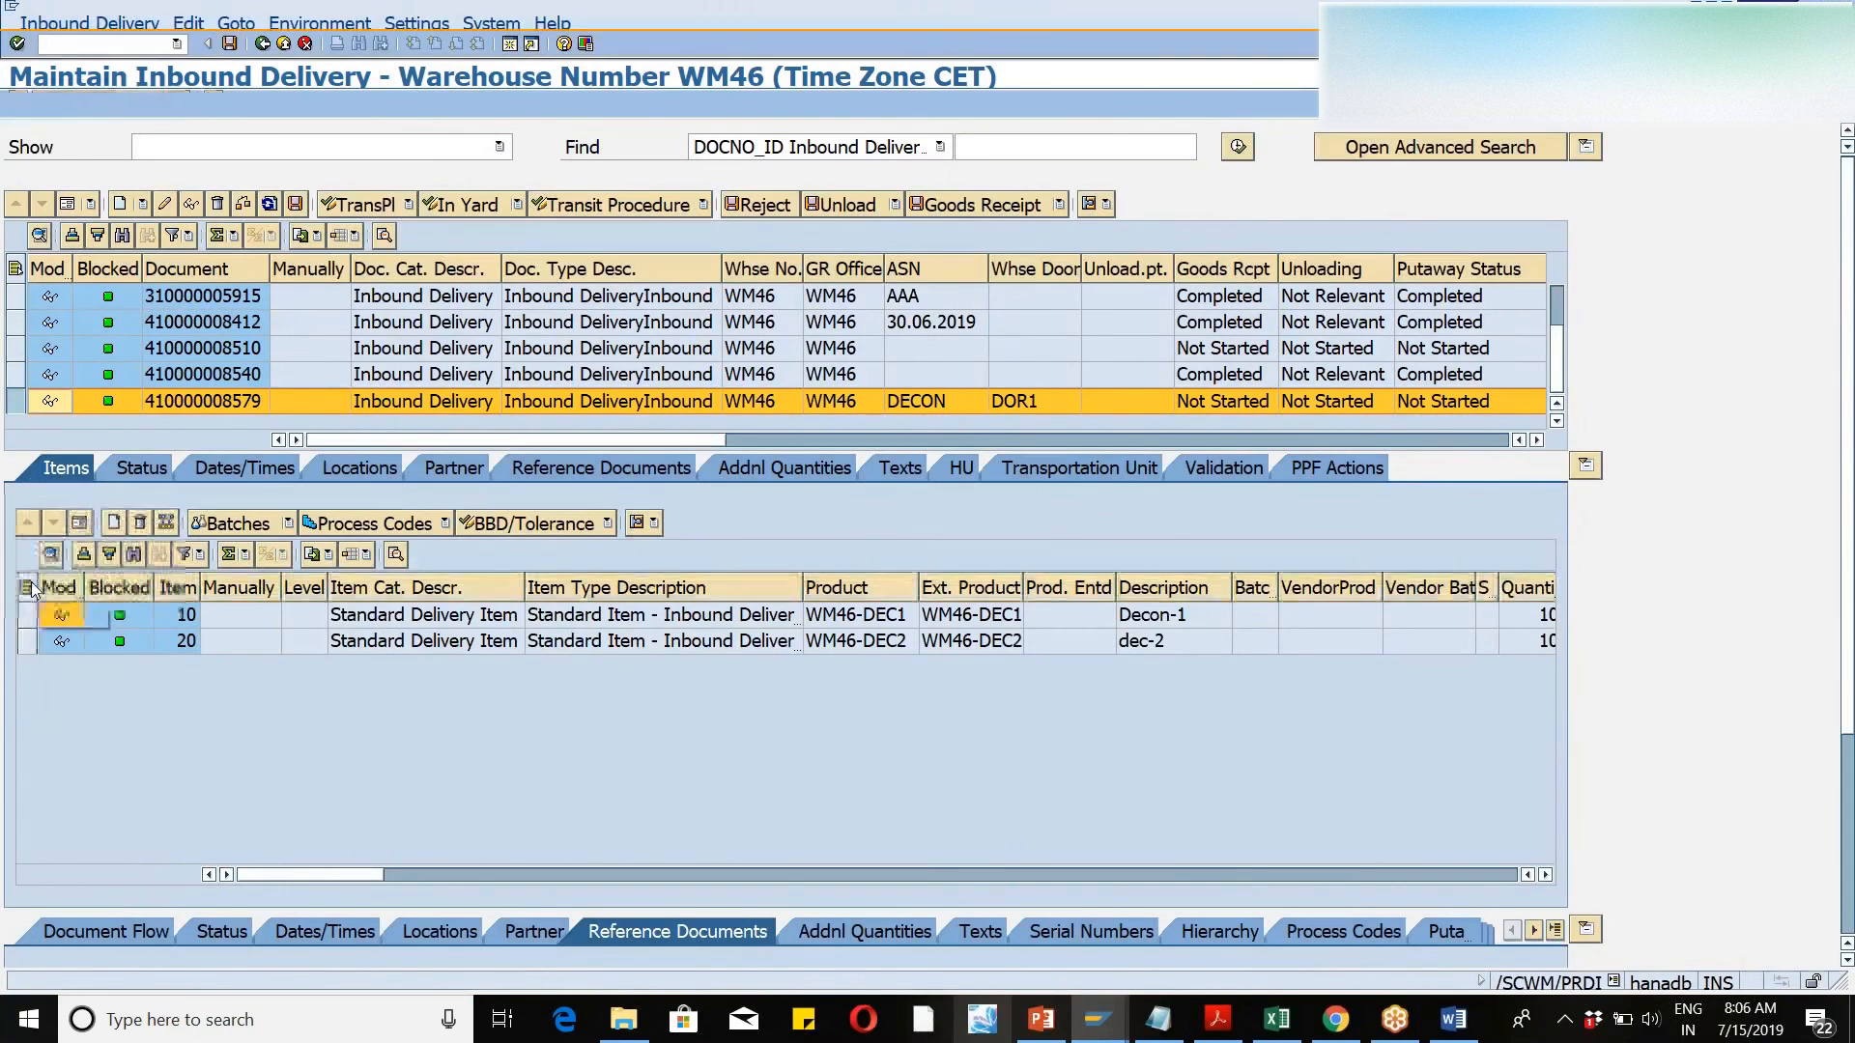
{"action": "left_click", "coordinate": [80, 523]}
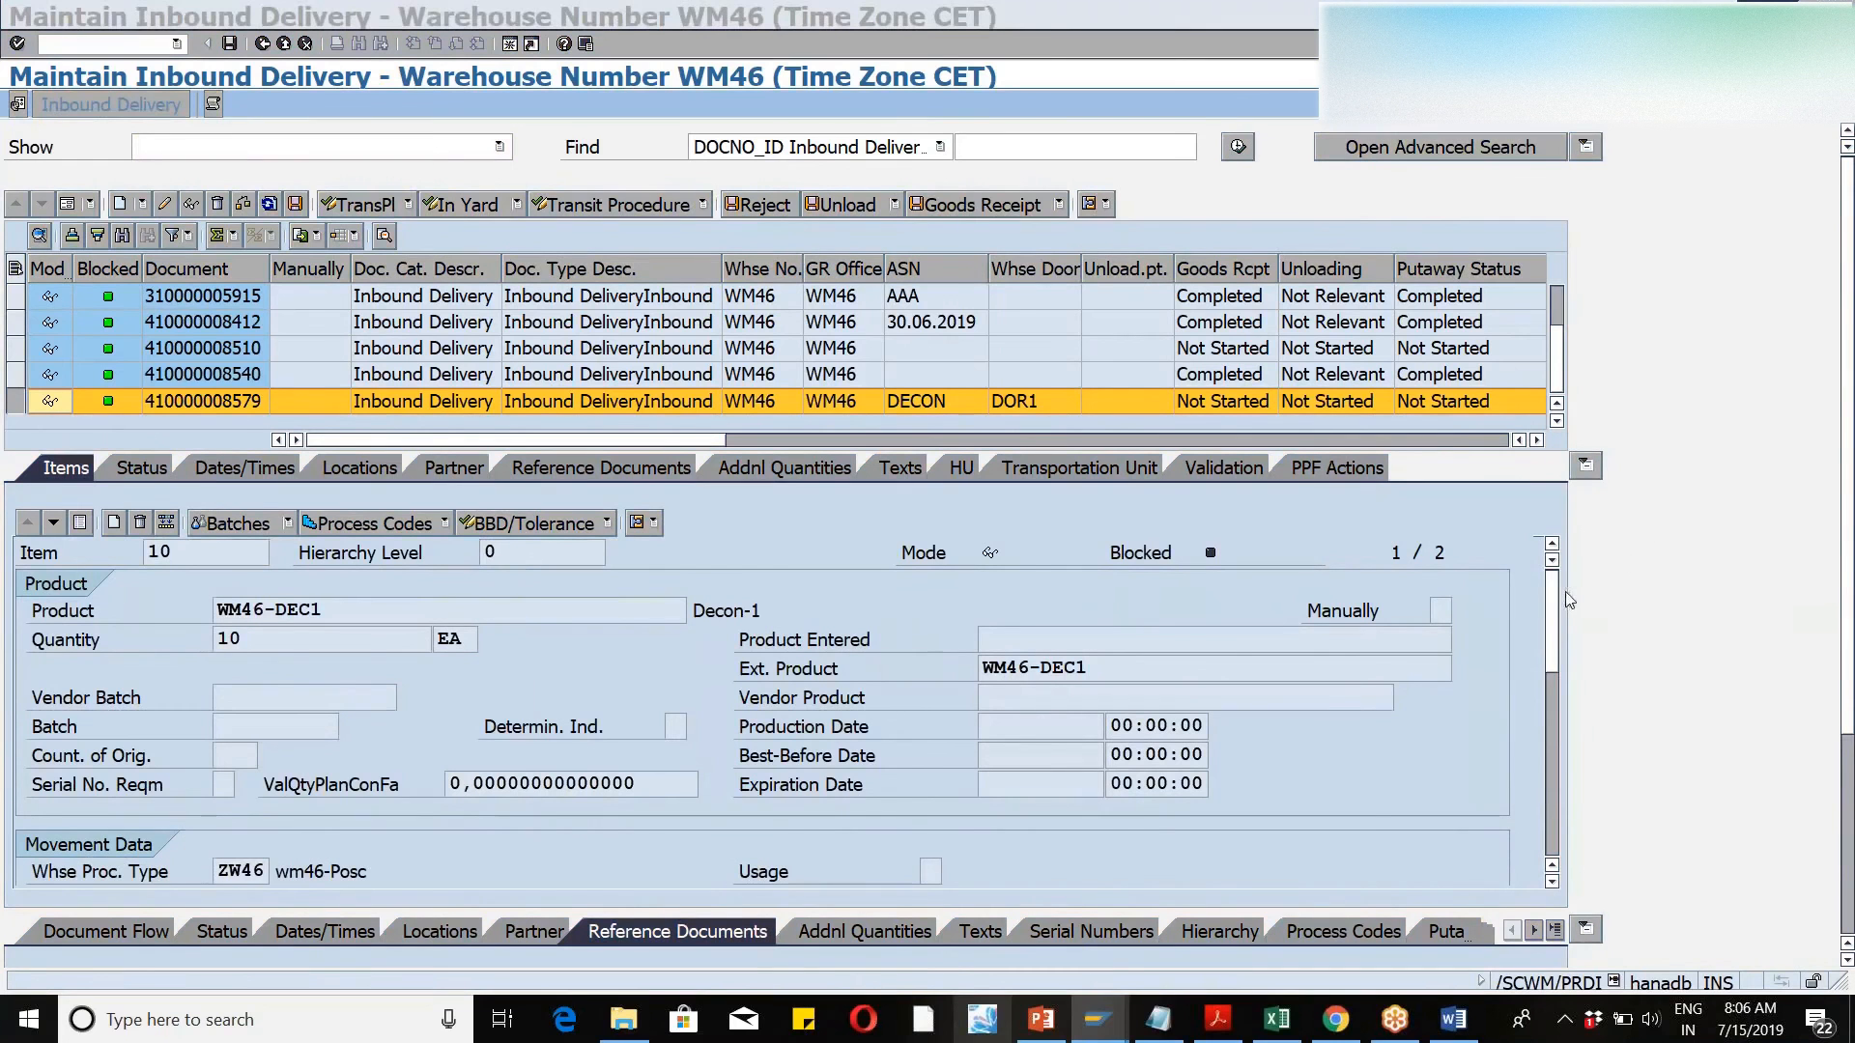
- Examine the WM46-DEC1 item's movement data: warehouse process type, warehouse door, goods movement bin and staging bay
{"action": "left_click_drag", "start_coordinate": [1556, 605], "coordinate": [1549, 677]}
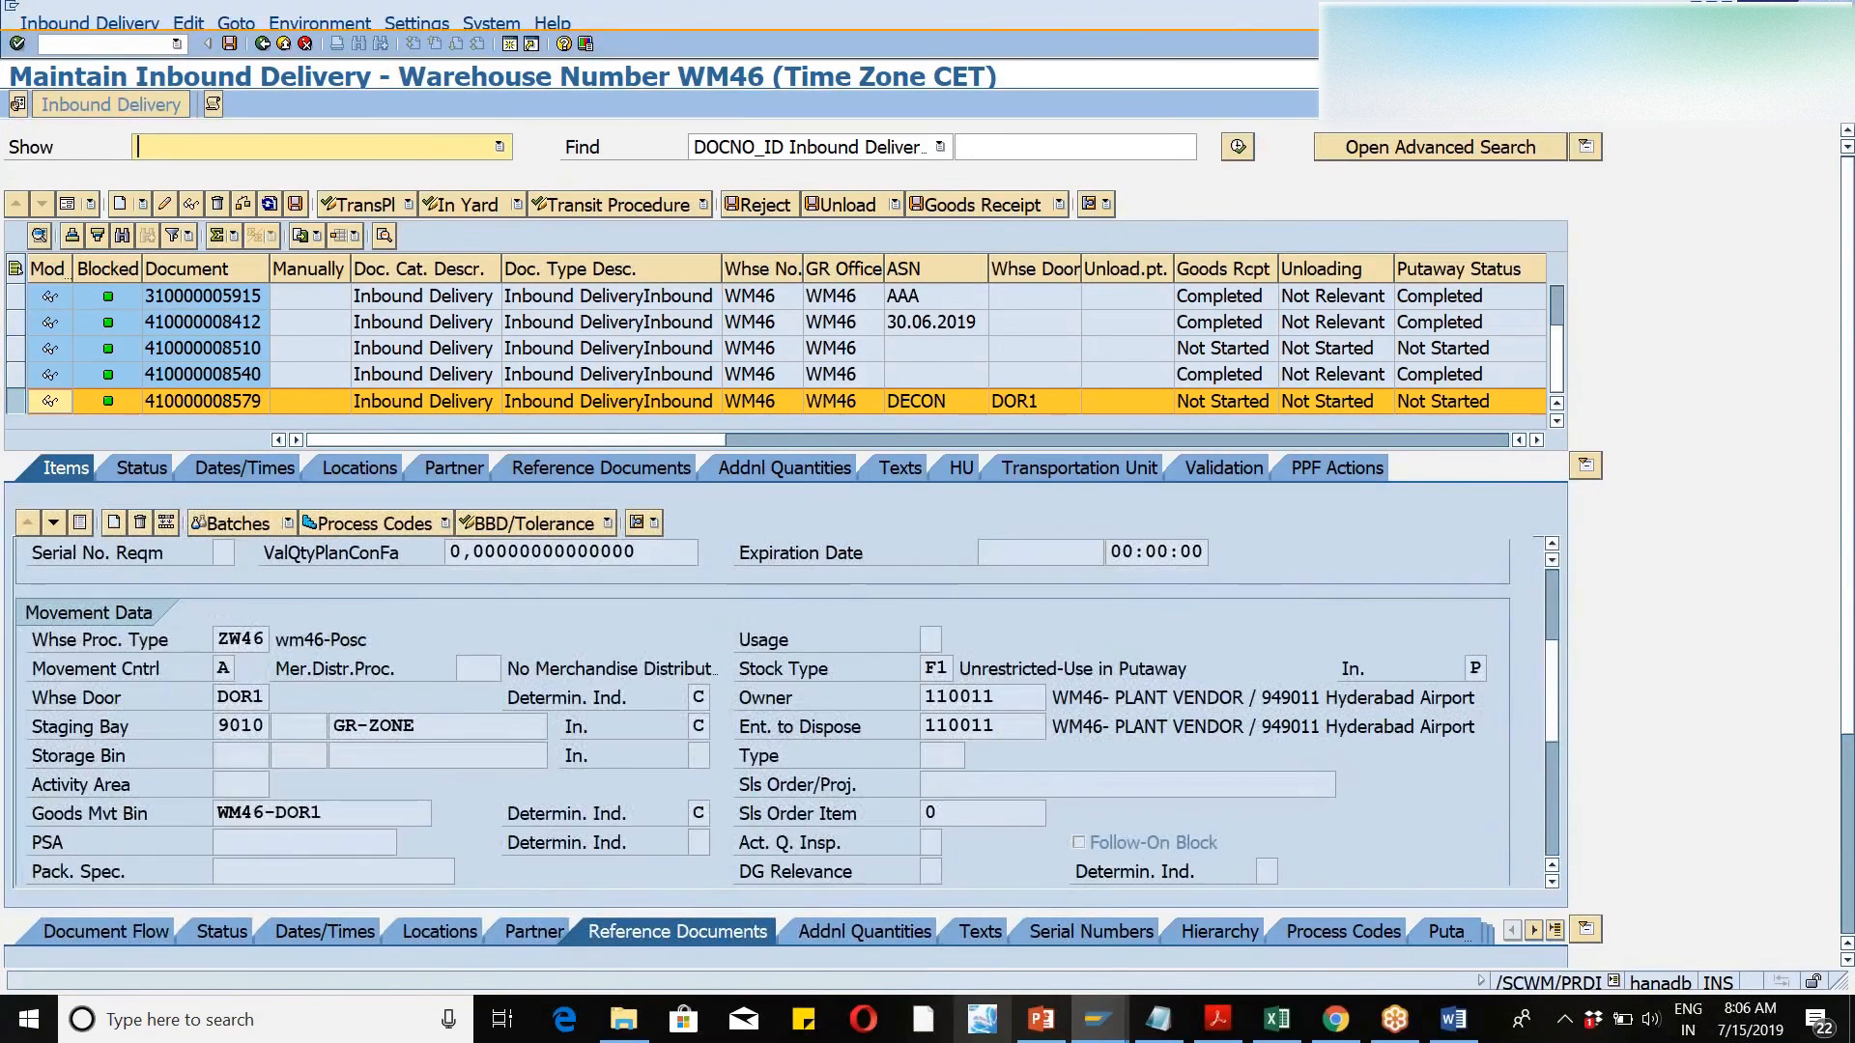
{"action": "left_click_drag", "start_coordinate": [216, 638], "coordinate": [276, 638]}
{"action": "left_click", "coordinate": [267, 638]}
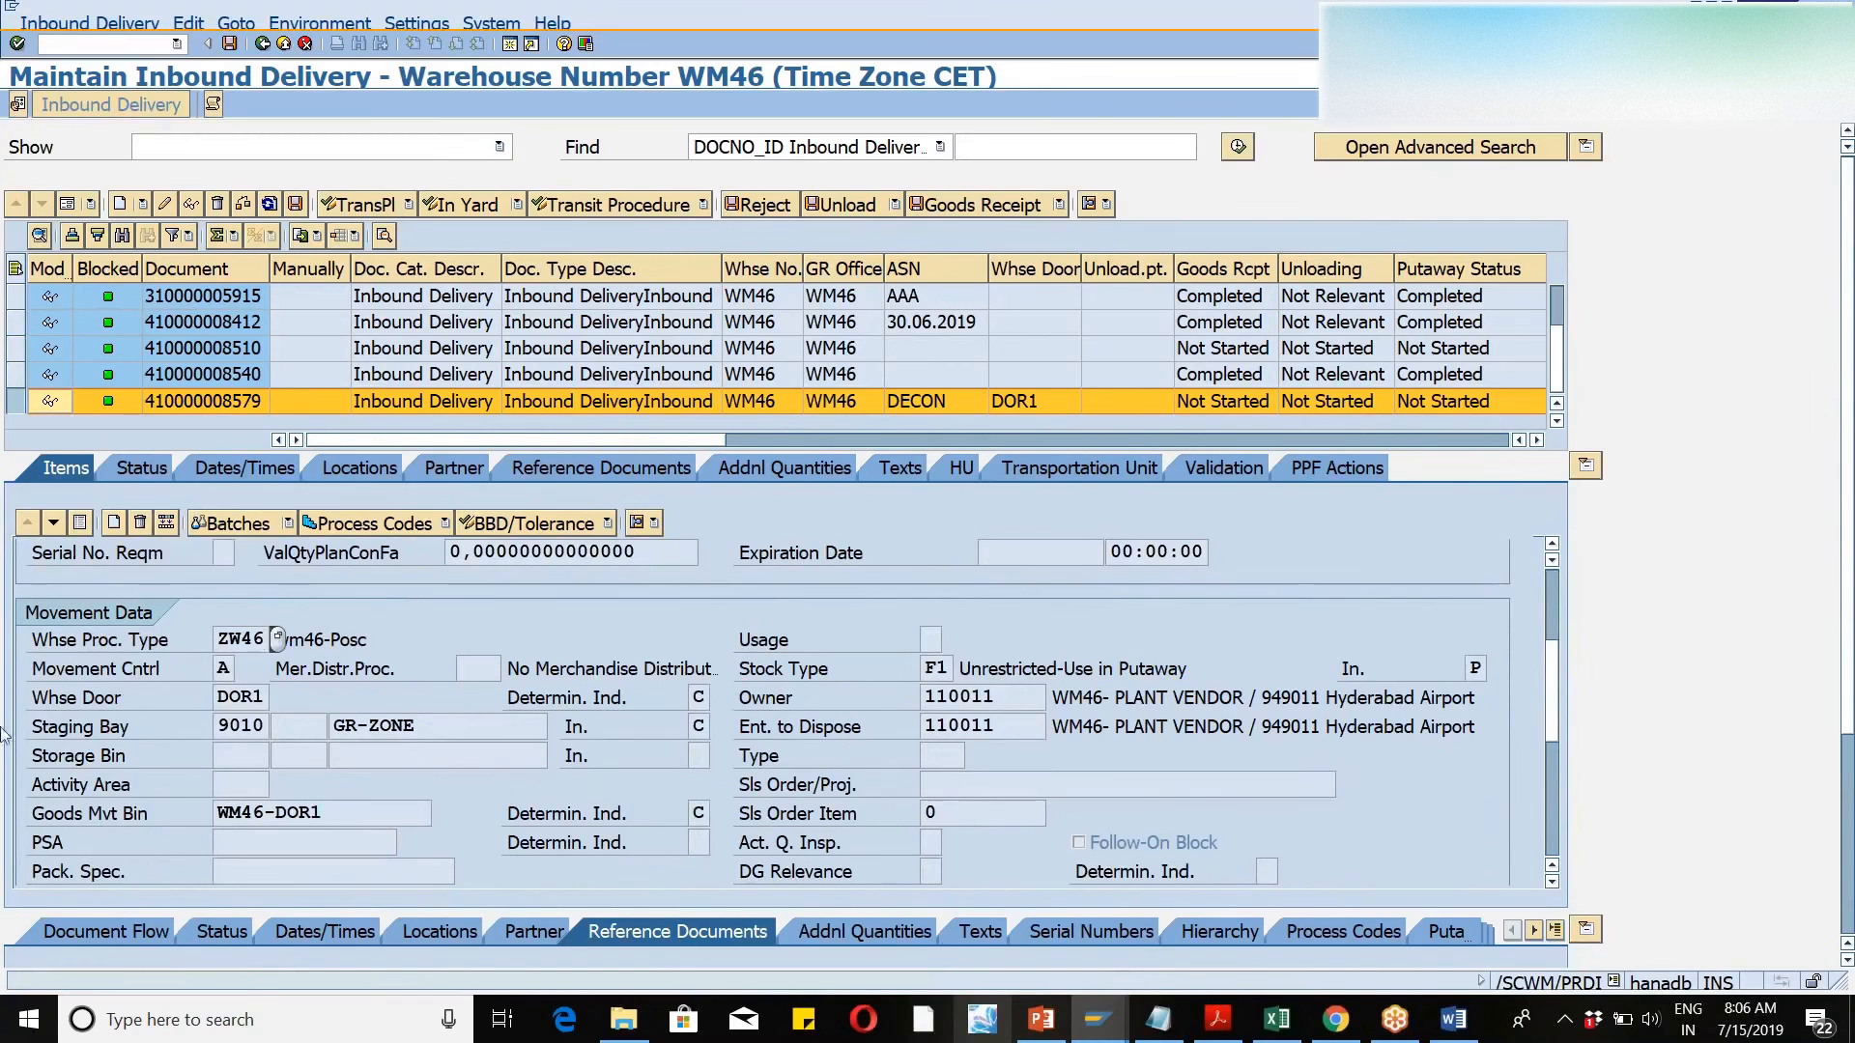
{"action": "left_click", "coordinate": [36, 700]}
{"action": "left_click_drag", "start_coordinate": [37, 700], "coordinate": [280, 699]}
{"action": "left_click_drag", "start_coordinate": [35, 817], "coordinate": [375, 808]}
{"action": "left_click_drag", "start_coordinate": [32, 727], "coordinate": [460, 729]}
- Start the first follow-on function for the inbound delivery with ASN DECON
{"action": "left_click", "coordinate": [75, 24]}
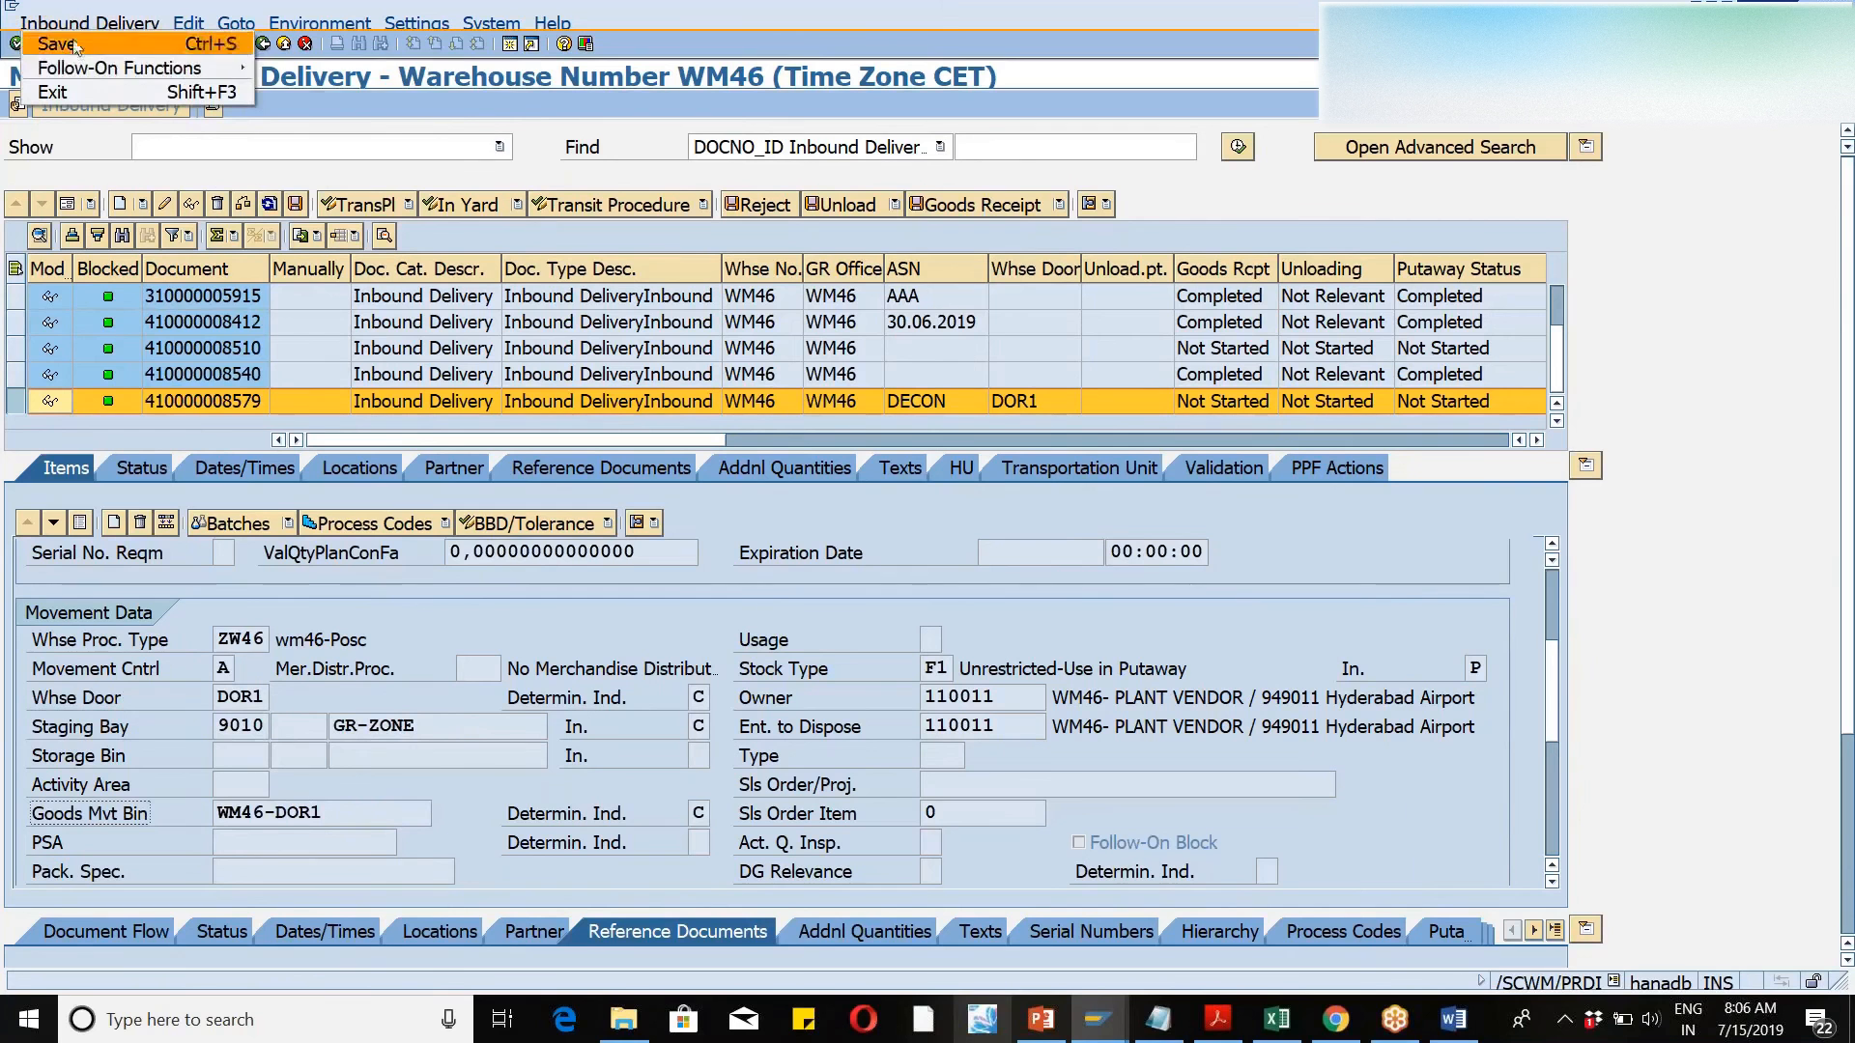
{"action": "mouse_move", "coordinate": [79, 66]}
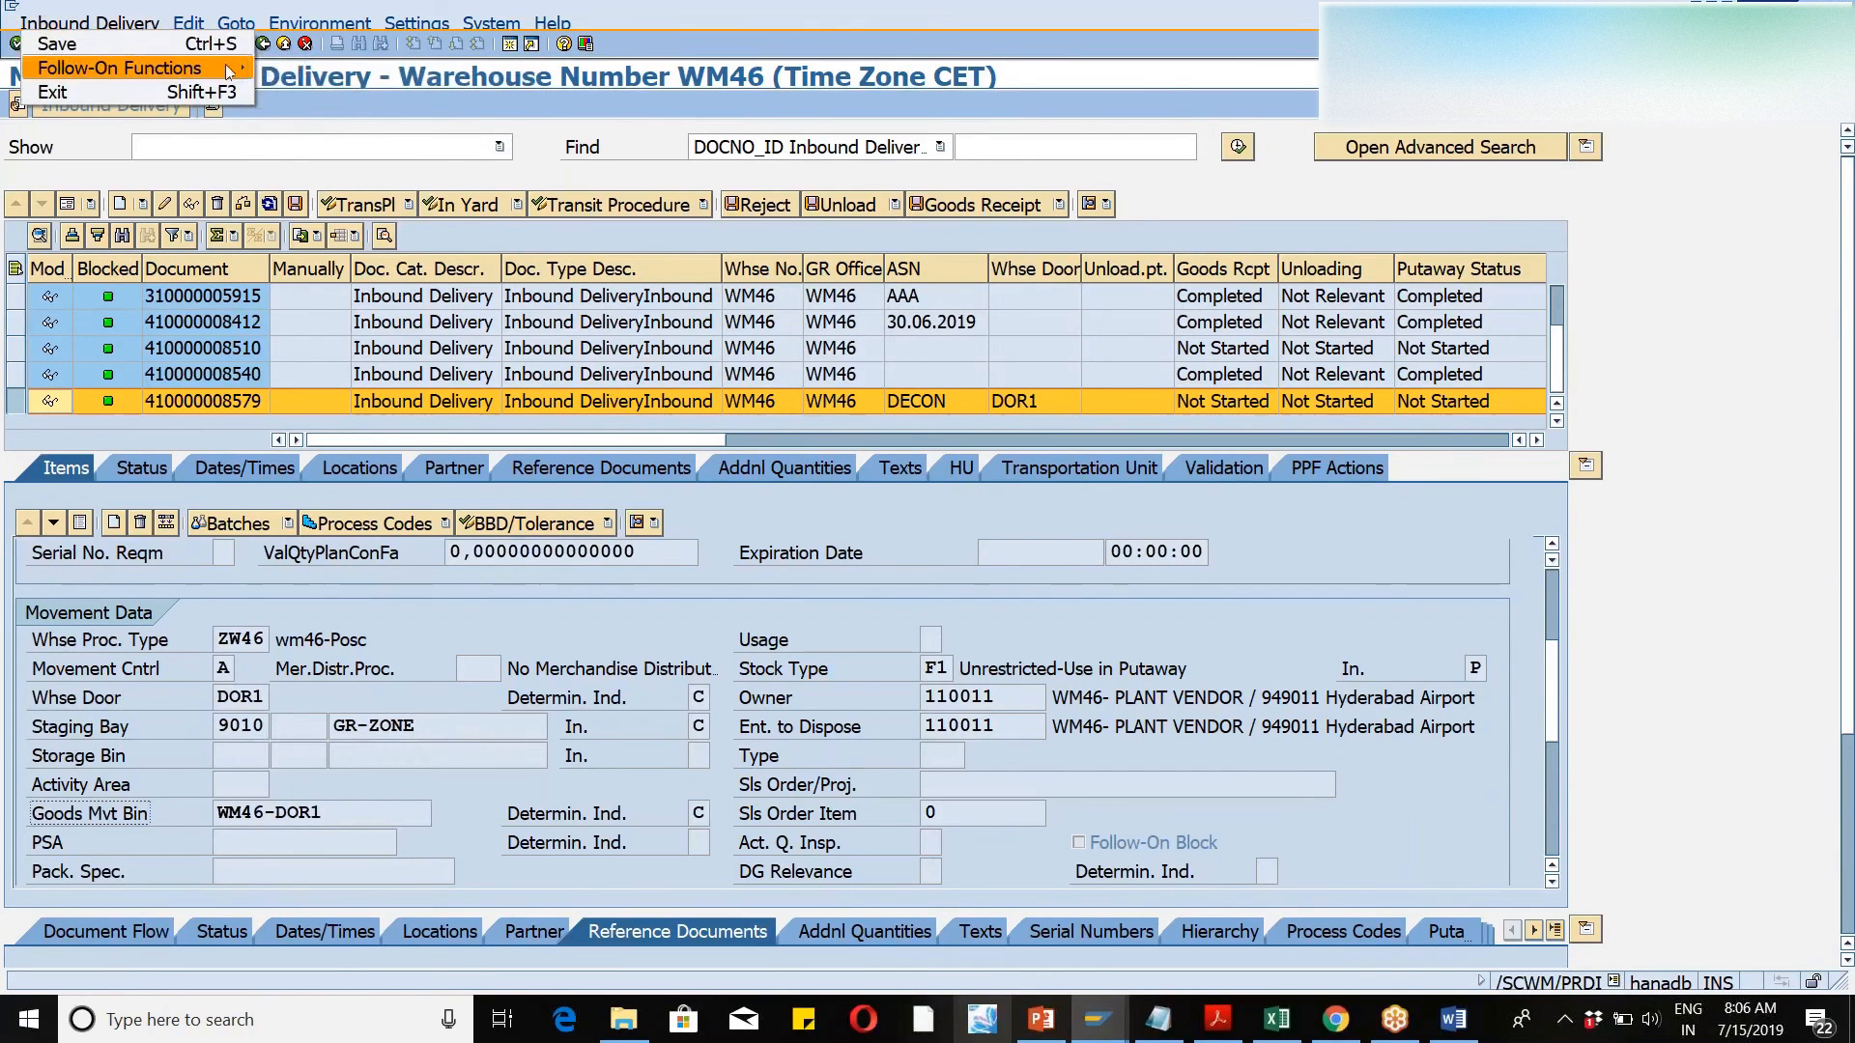
{"action": "left_click", "coordinate": [281, 69]}
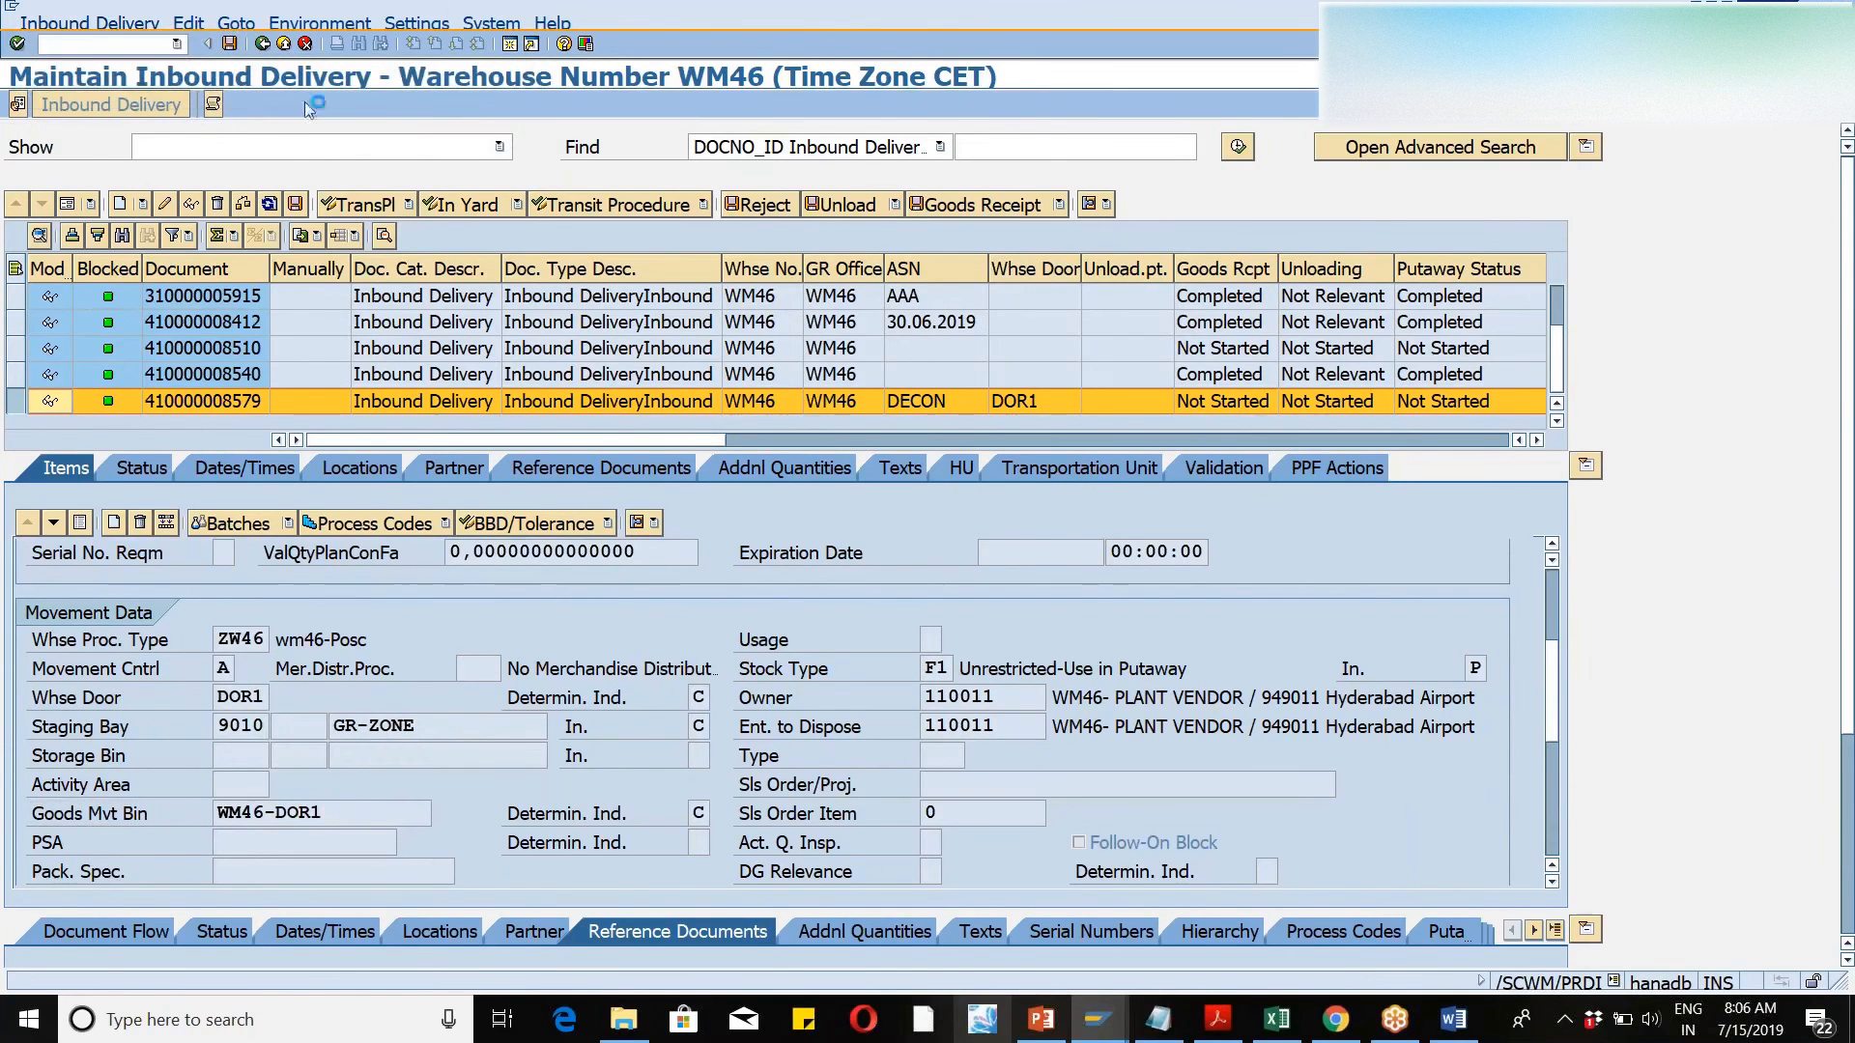
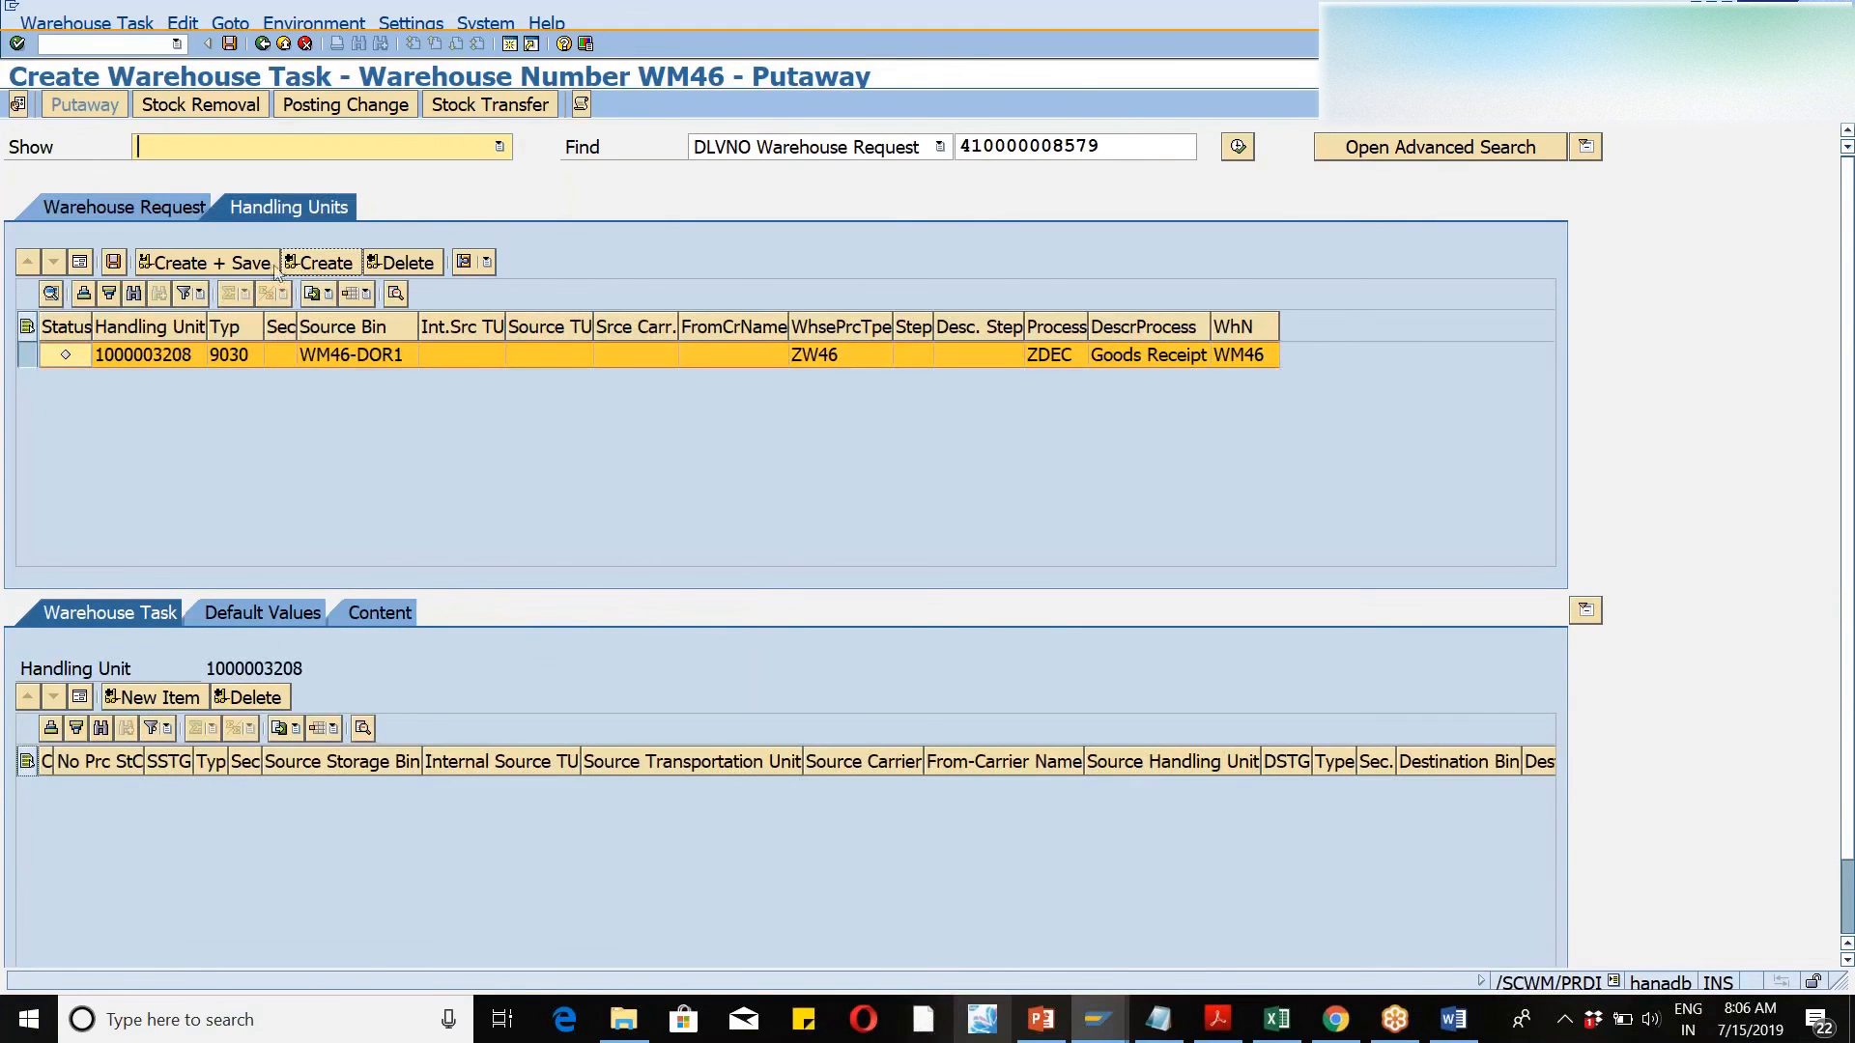
- Try to create the putaway warehouse task for the inbound delivery's handling unit and review the detailed creation log
{"action": "left_click", "coordinate": [302, 276]}
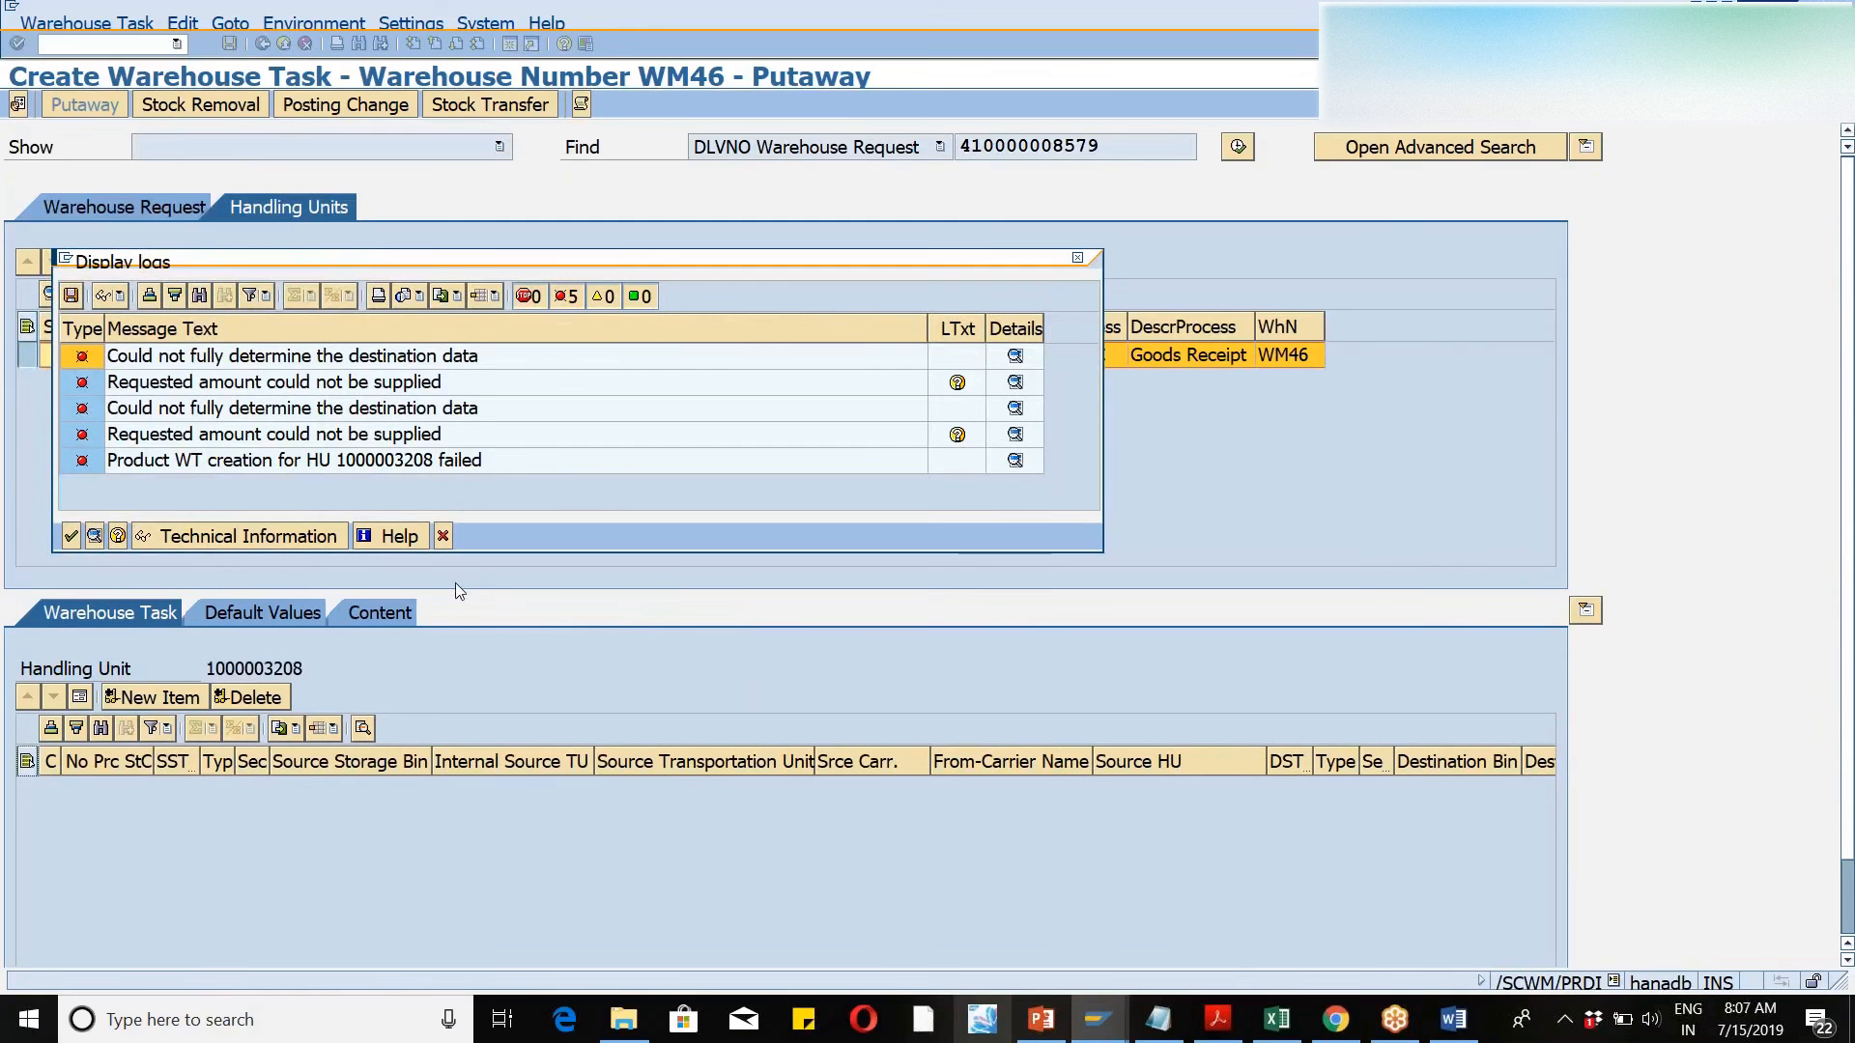
{"action": "left_click", "coordinate": [441, 536]}
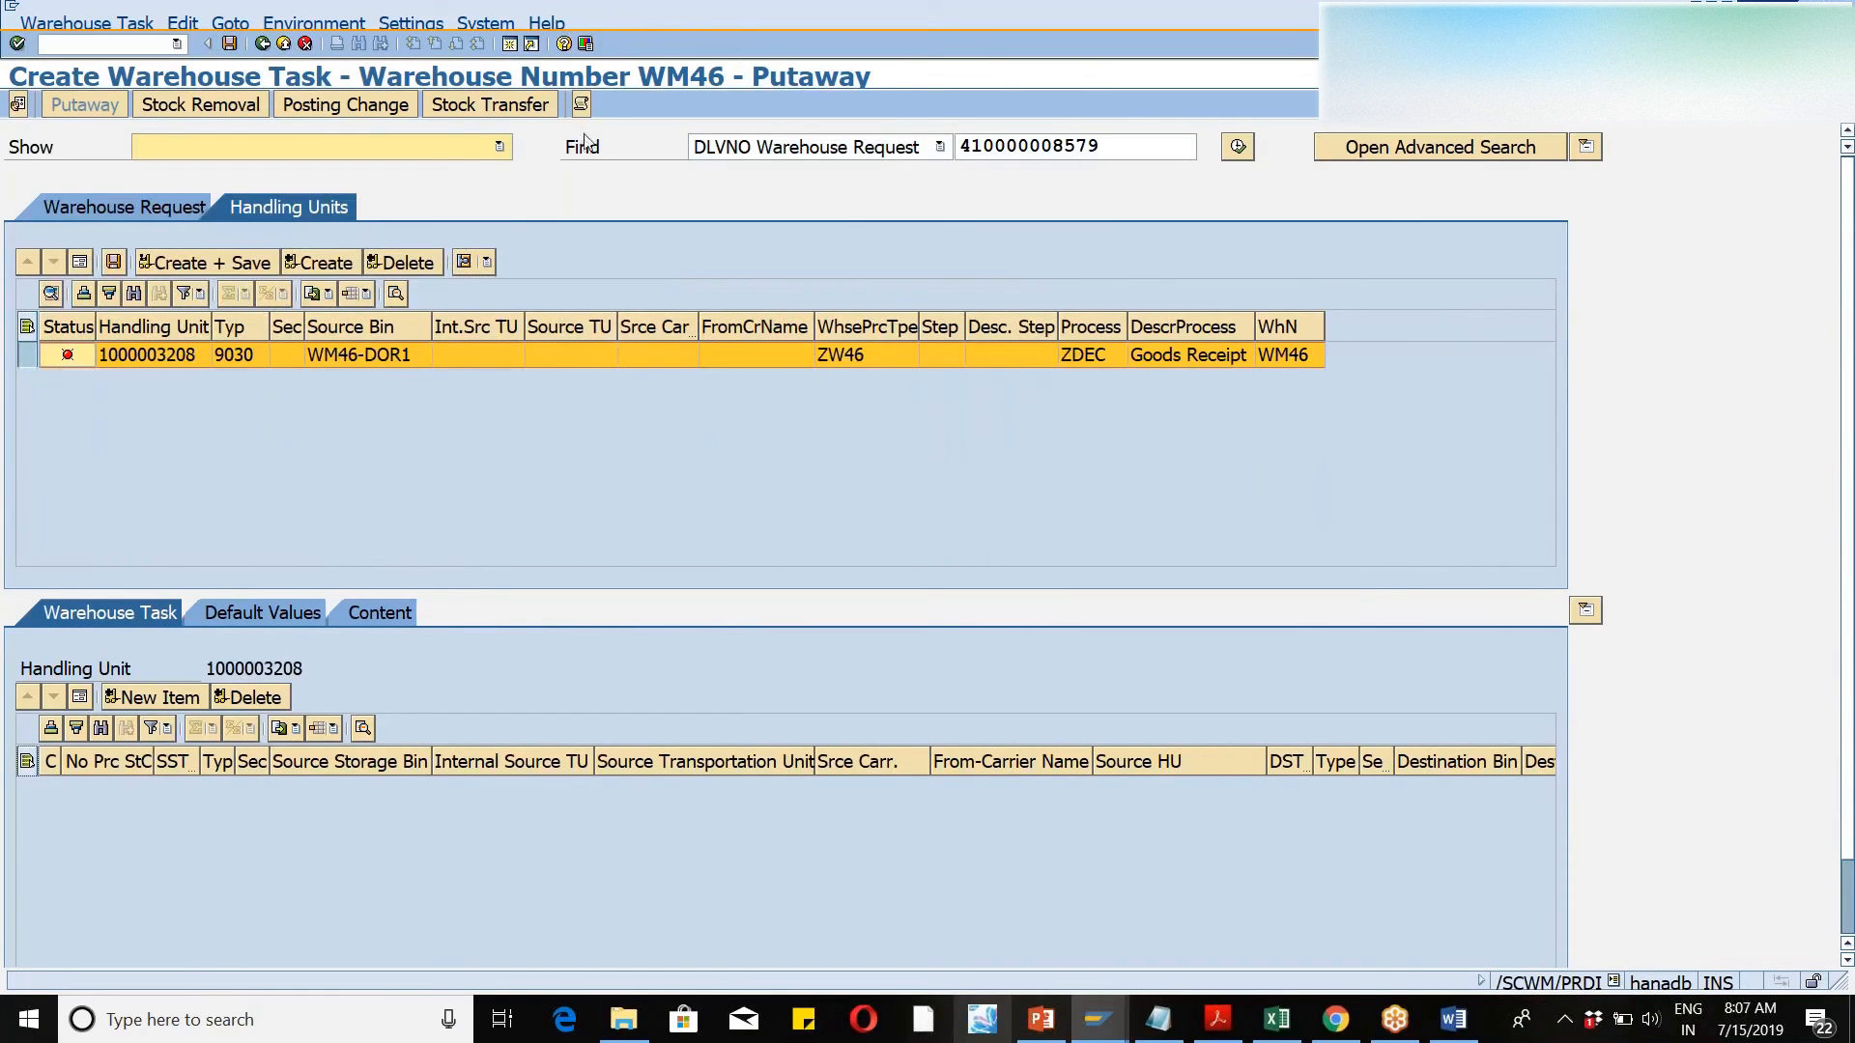
{"action": "left_click", "coordinate": [577, 104]}
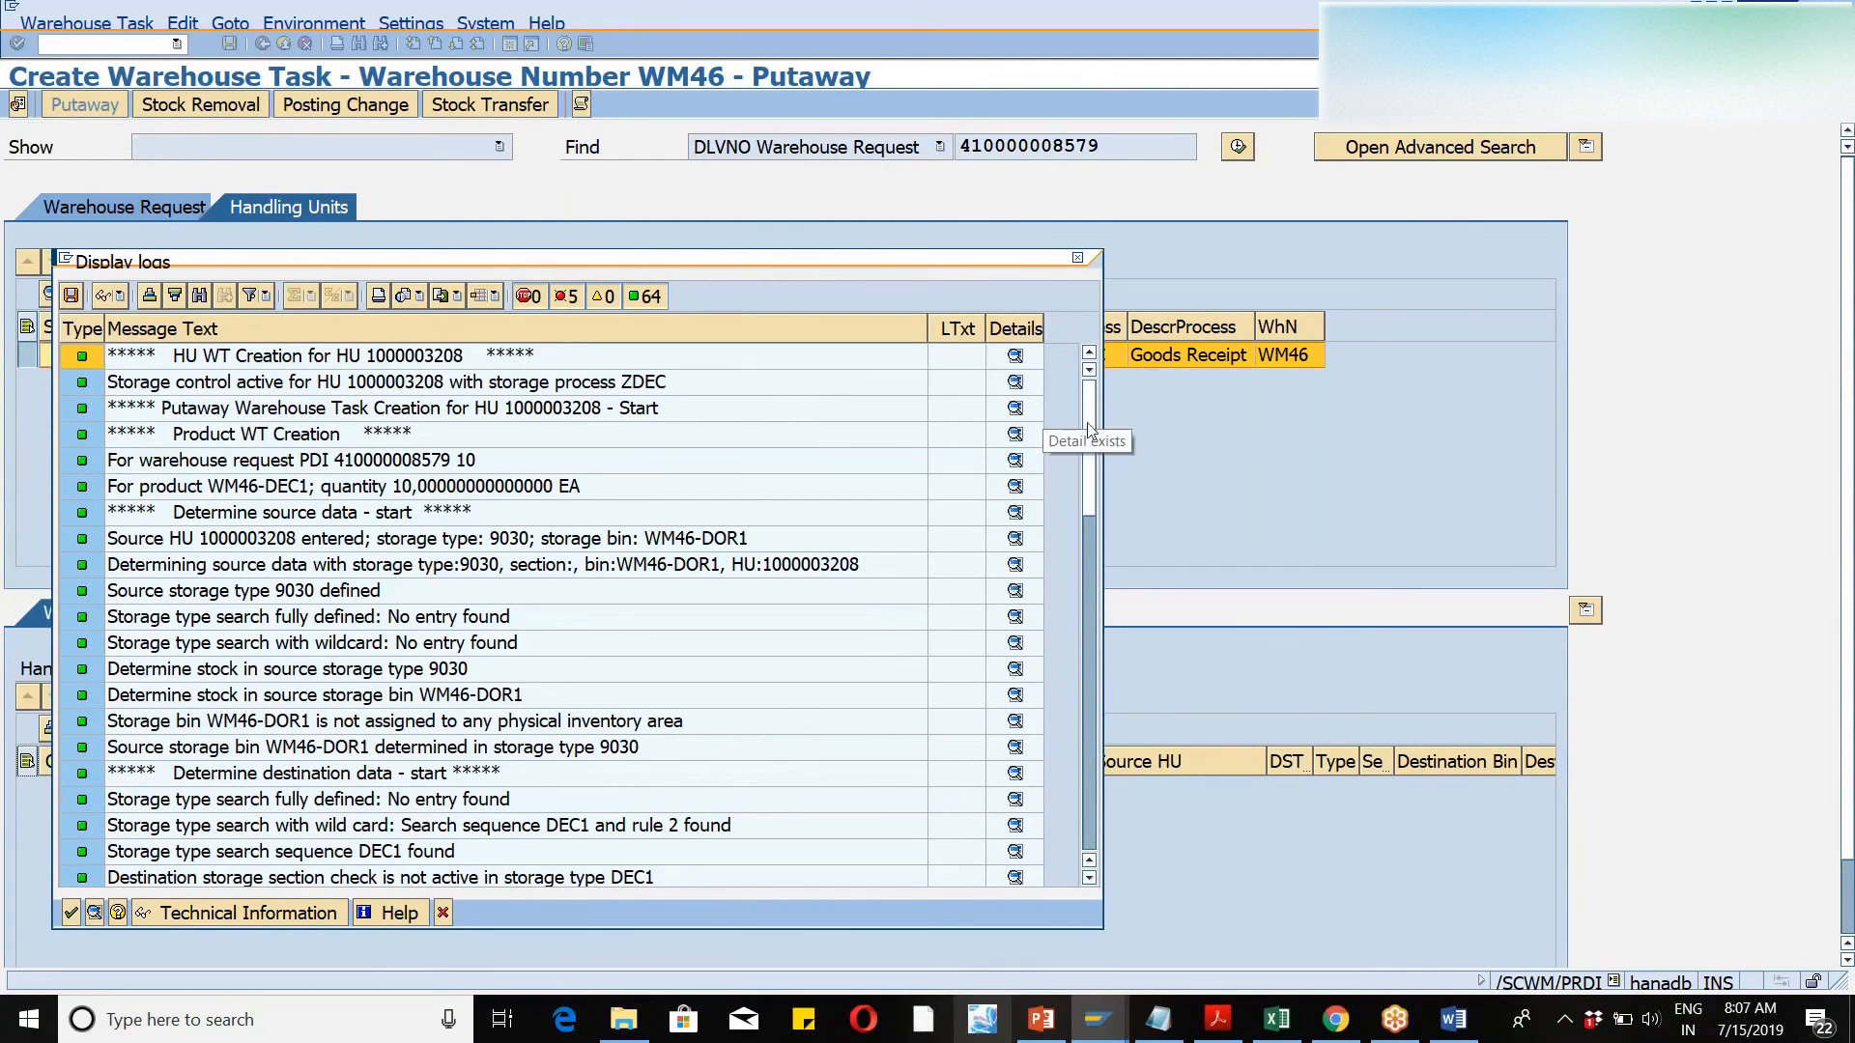
{"action": "left_click_drag", "start_coordinate": [1089, 430], "coordinate": [1075, 787]}
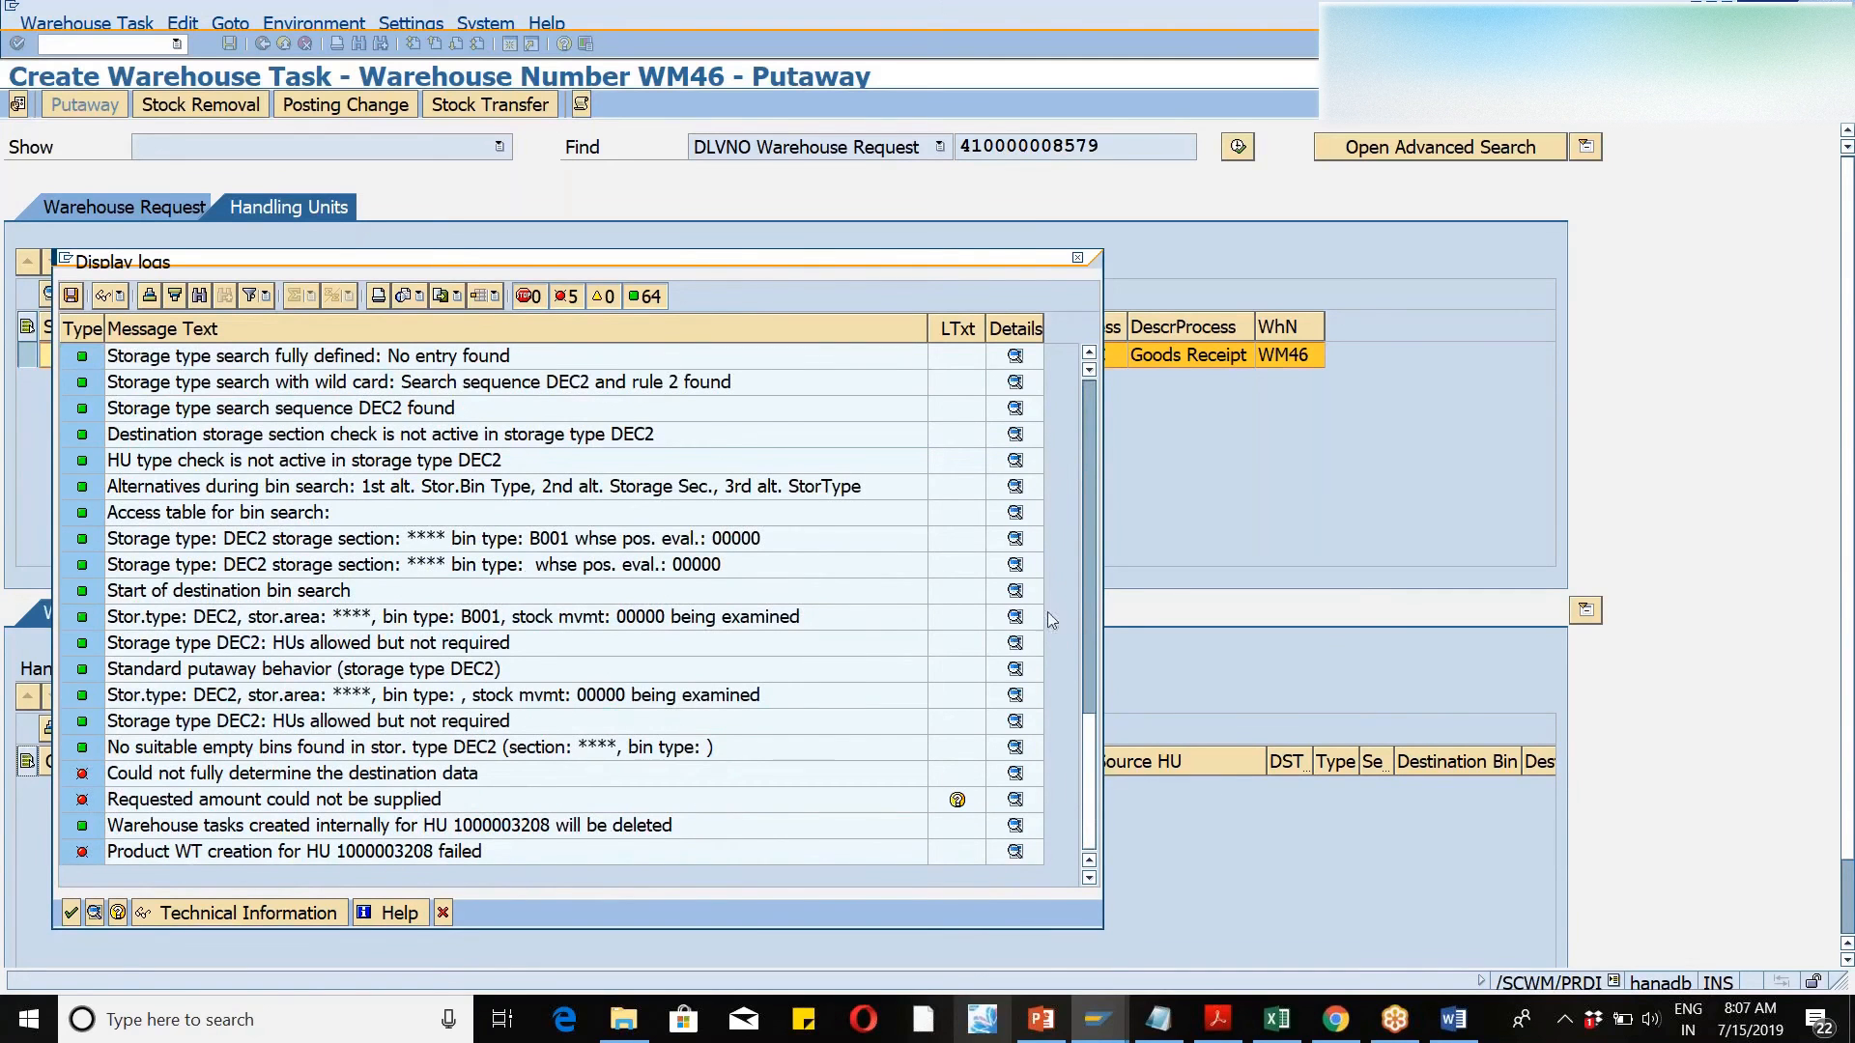
{"action": "left_click", "coordinate": [1084, 267]}
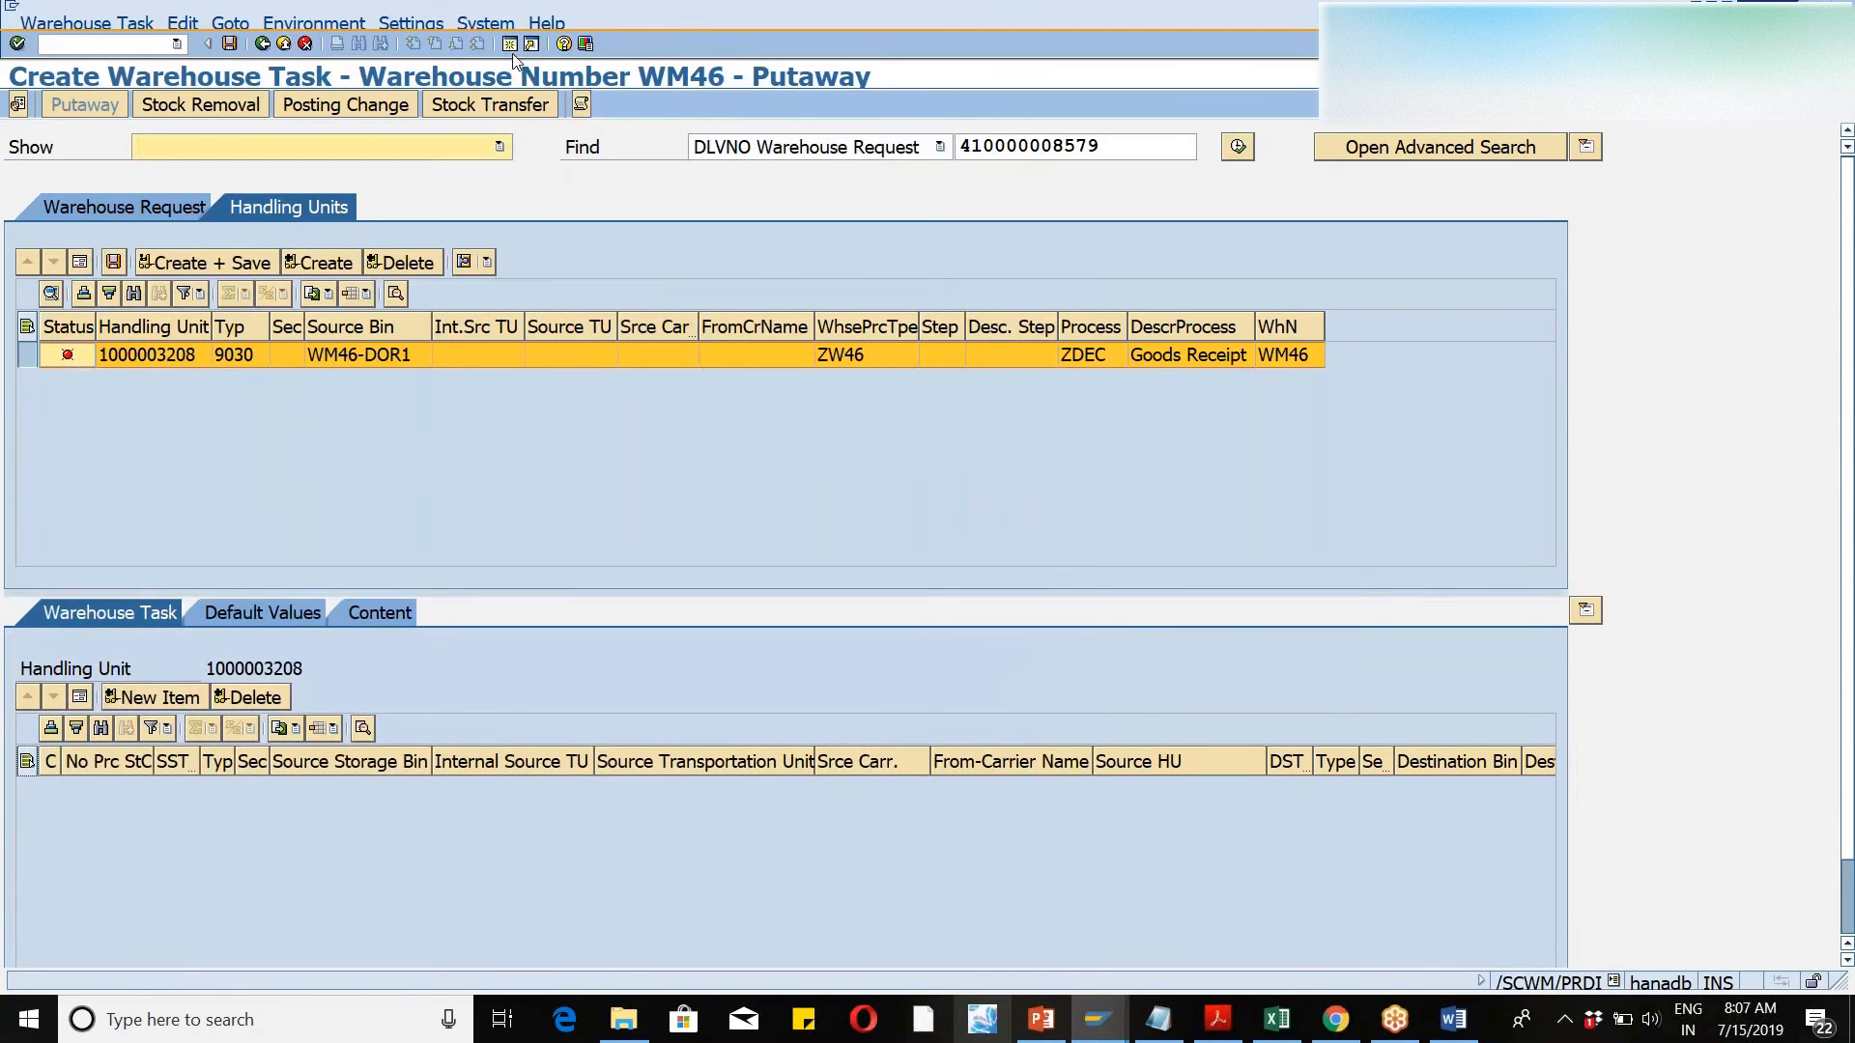
- Run transaction /SCWM/MAT1, open product WM46-DEC2 in change mode and check its putaway settings in the warehouse data
{"action": "type", "text": "/n/scwm/mat1"}
{"action": "key", "text": "Return"}
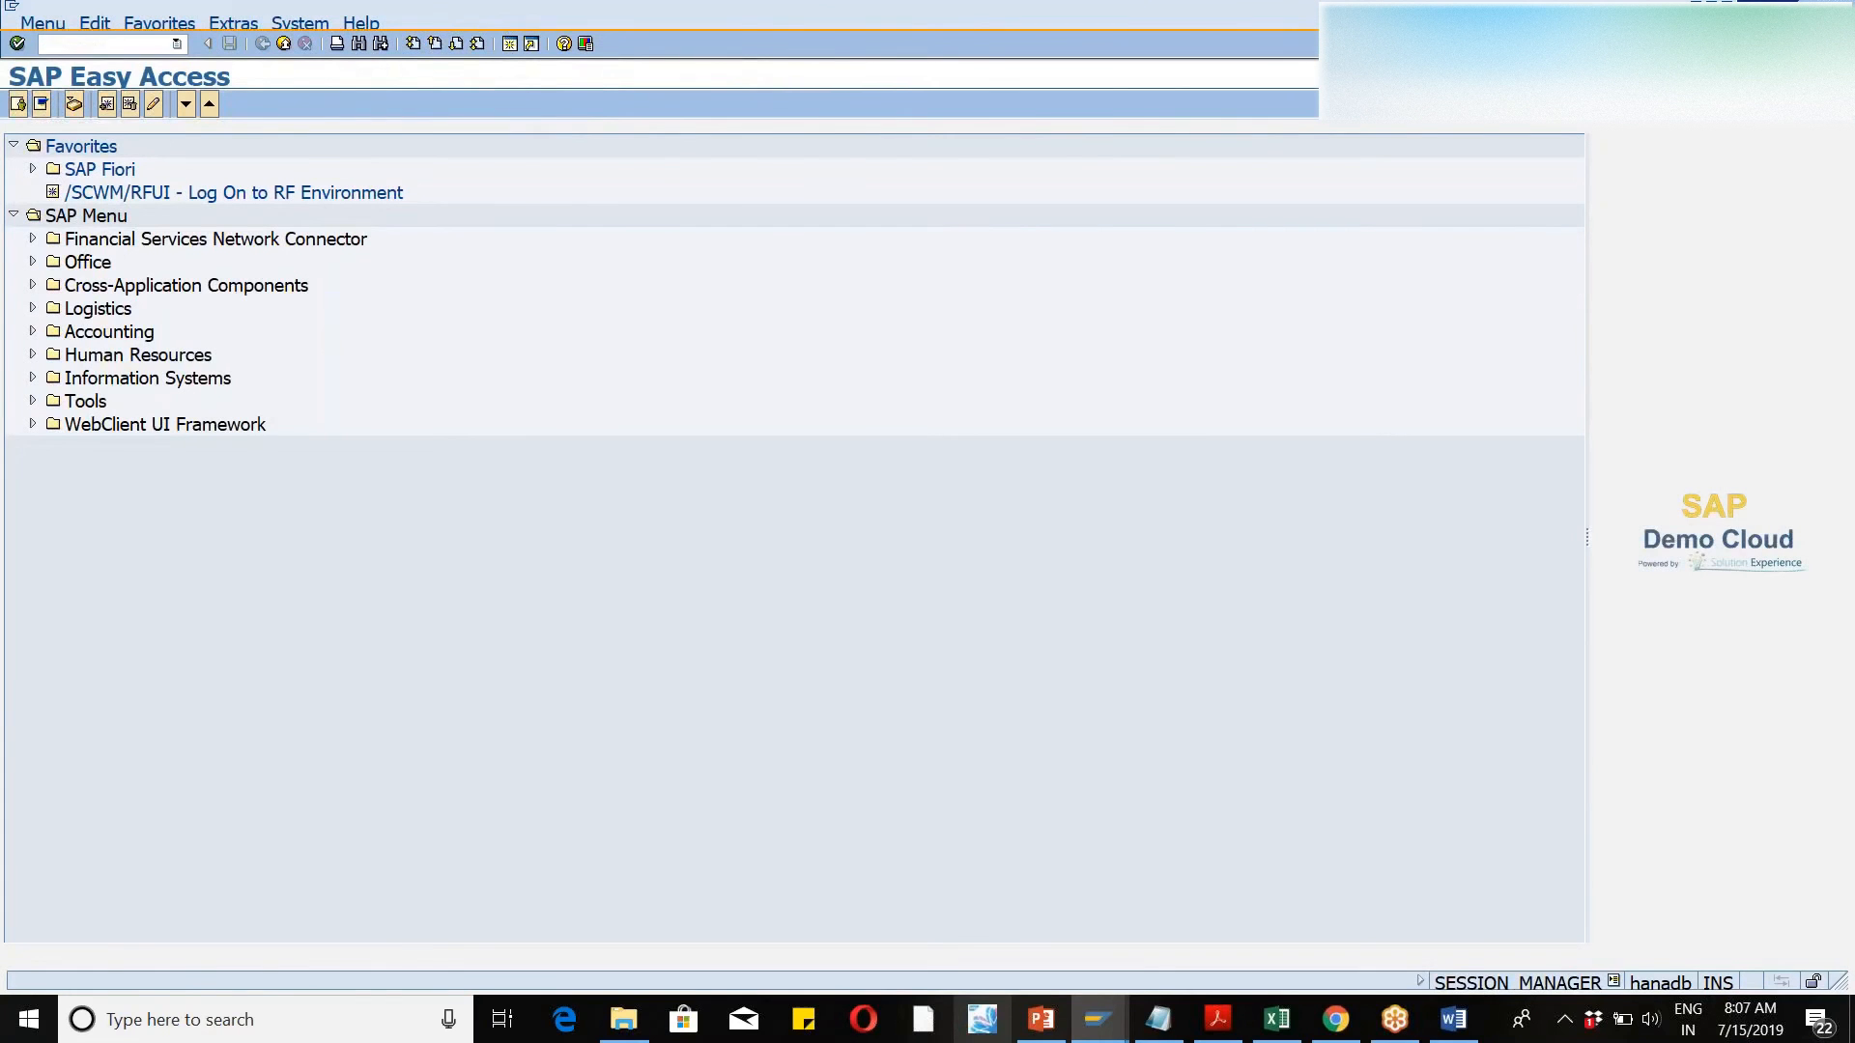
{"action": "type", "text": "wm46"}
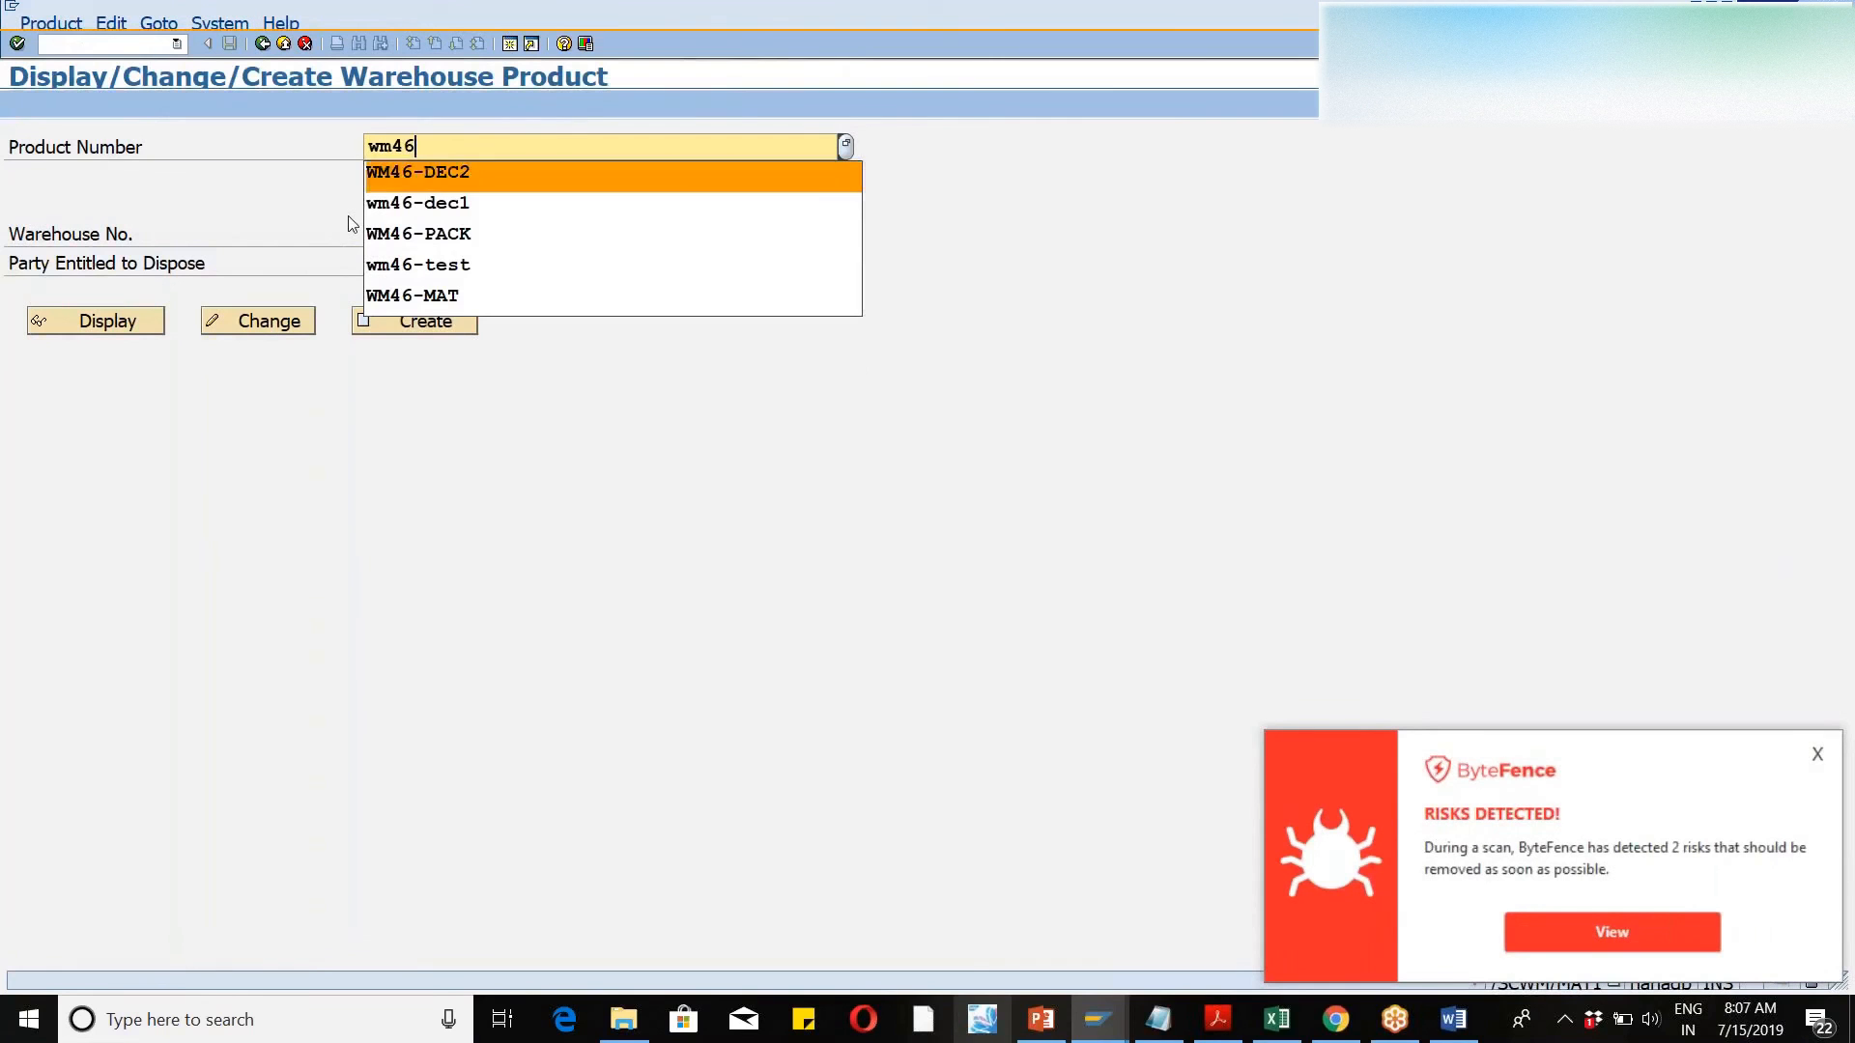
{"action": "key", "text": "Return"}
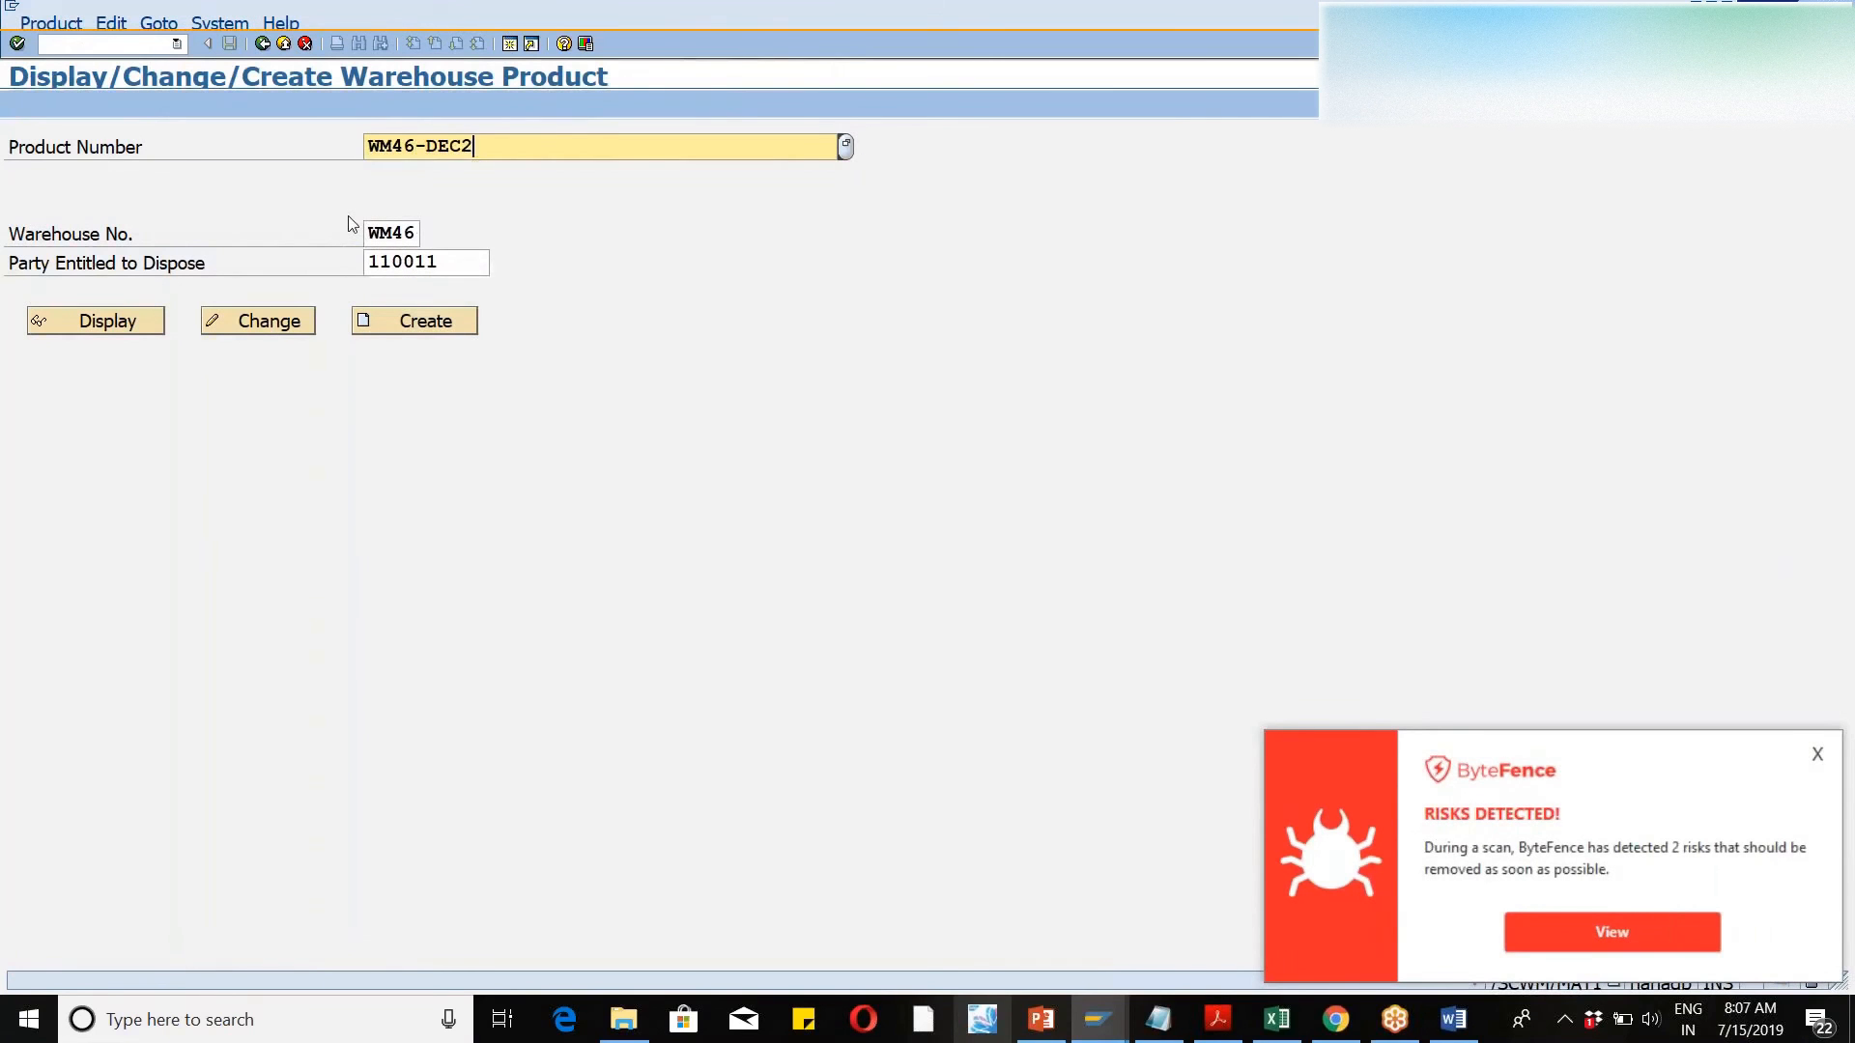
{"action": "left_click", "coordinate": [276, 328]}
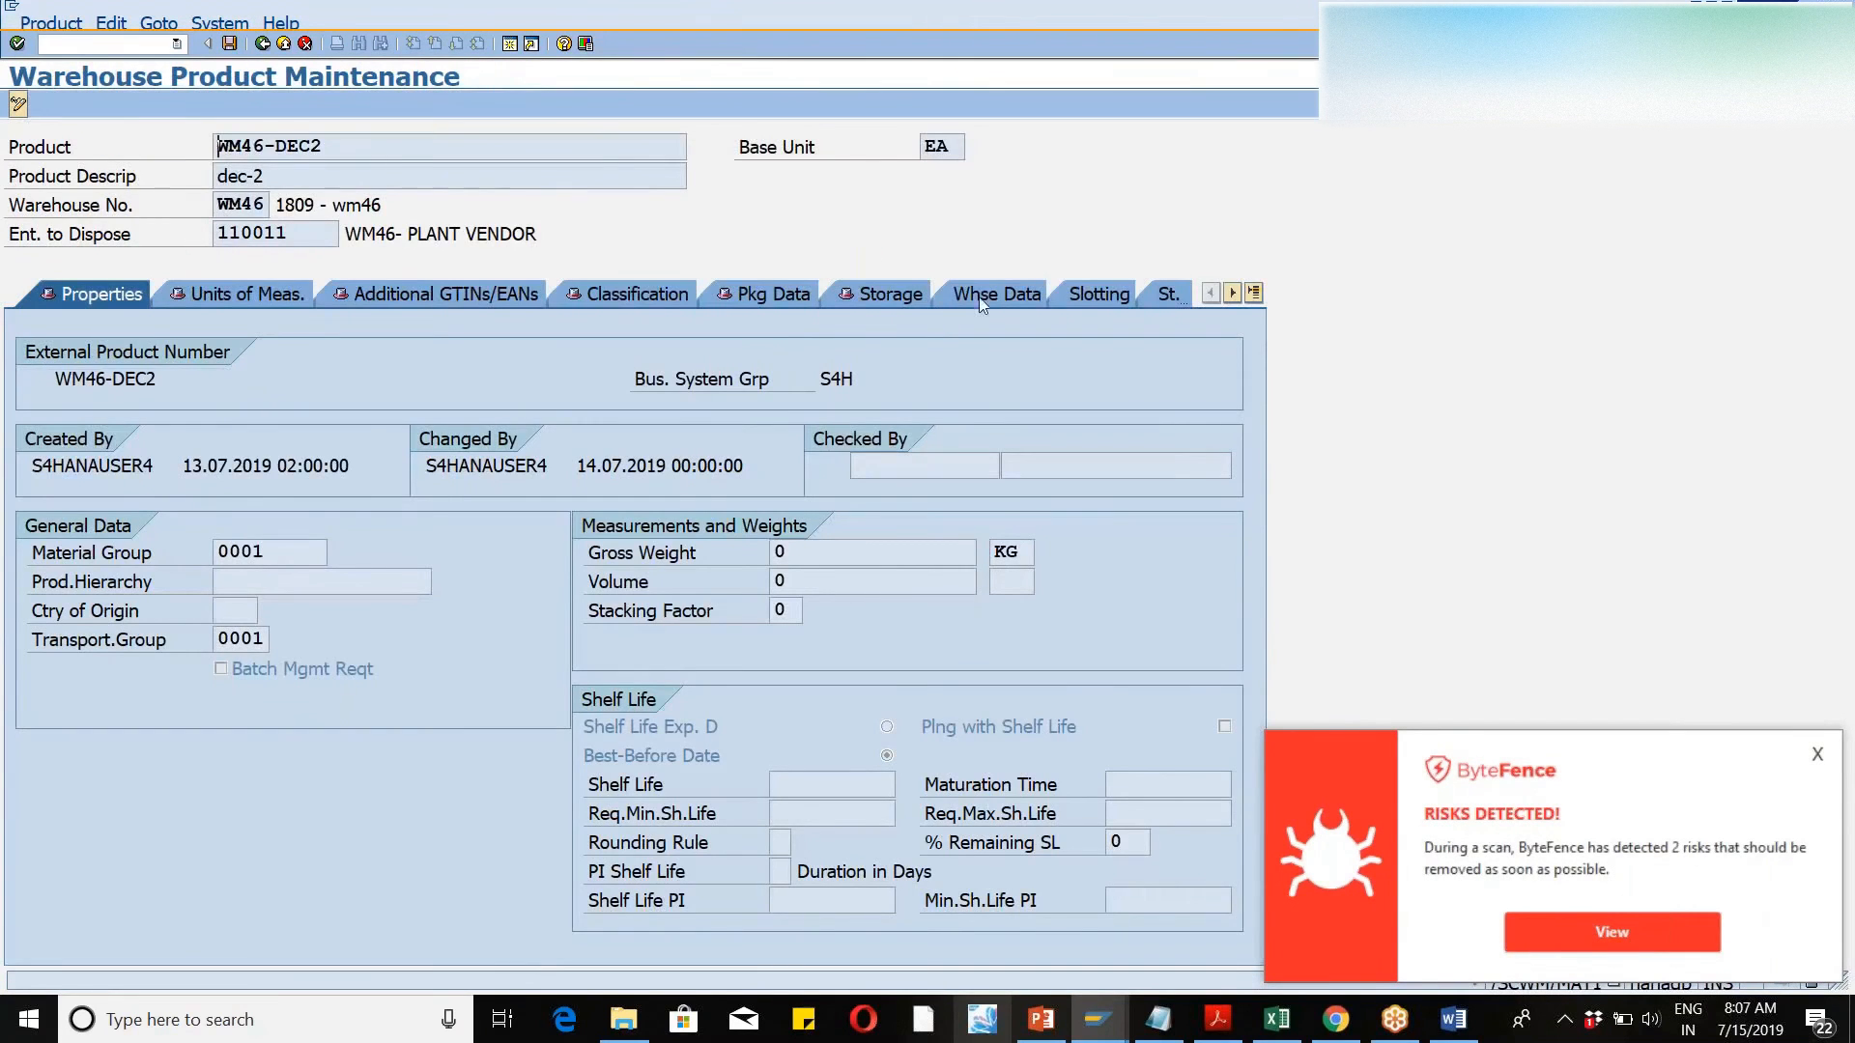
{"action": "left_click", "coordinate": [981, 305]}
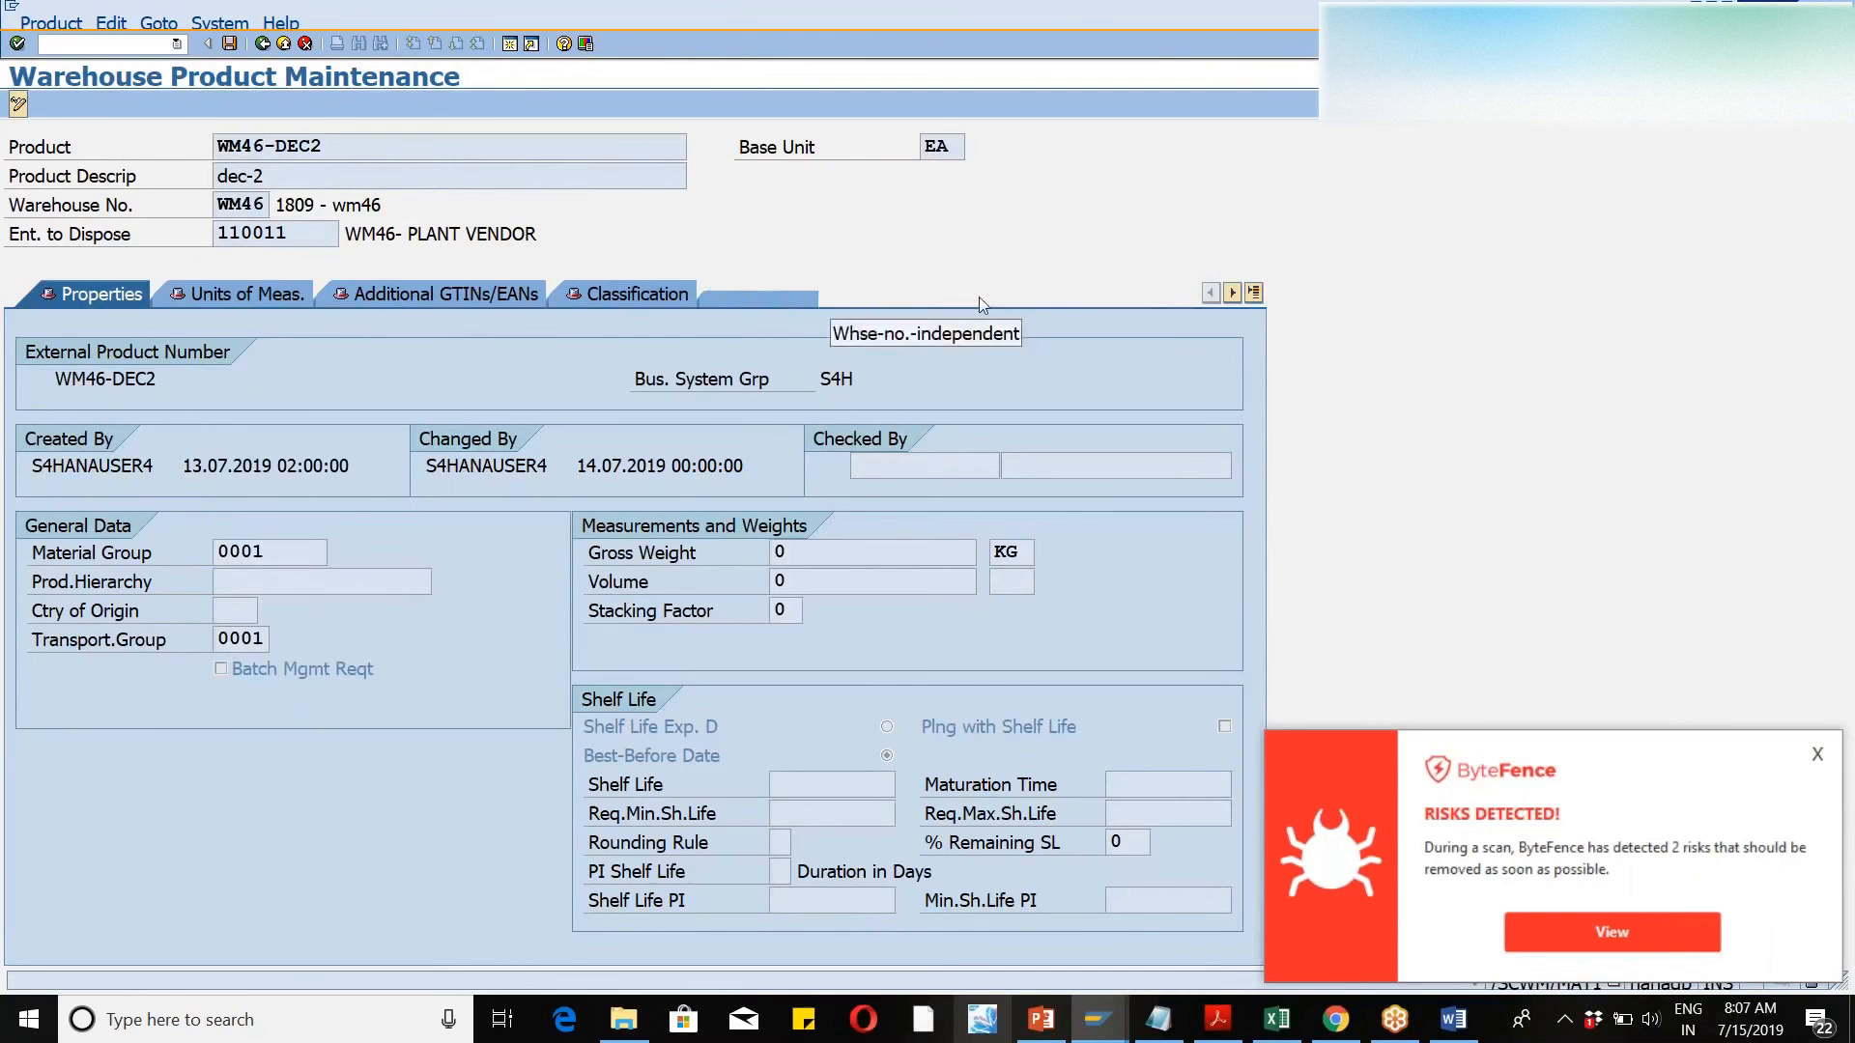
{"action": "left_click", "coordinate": [1821, 752]}
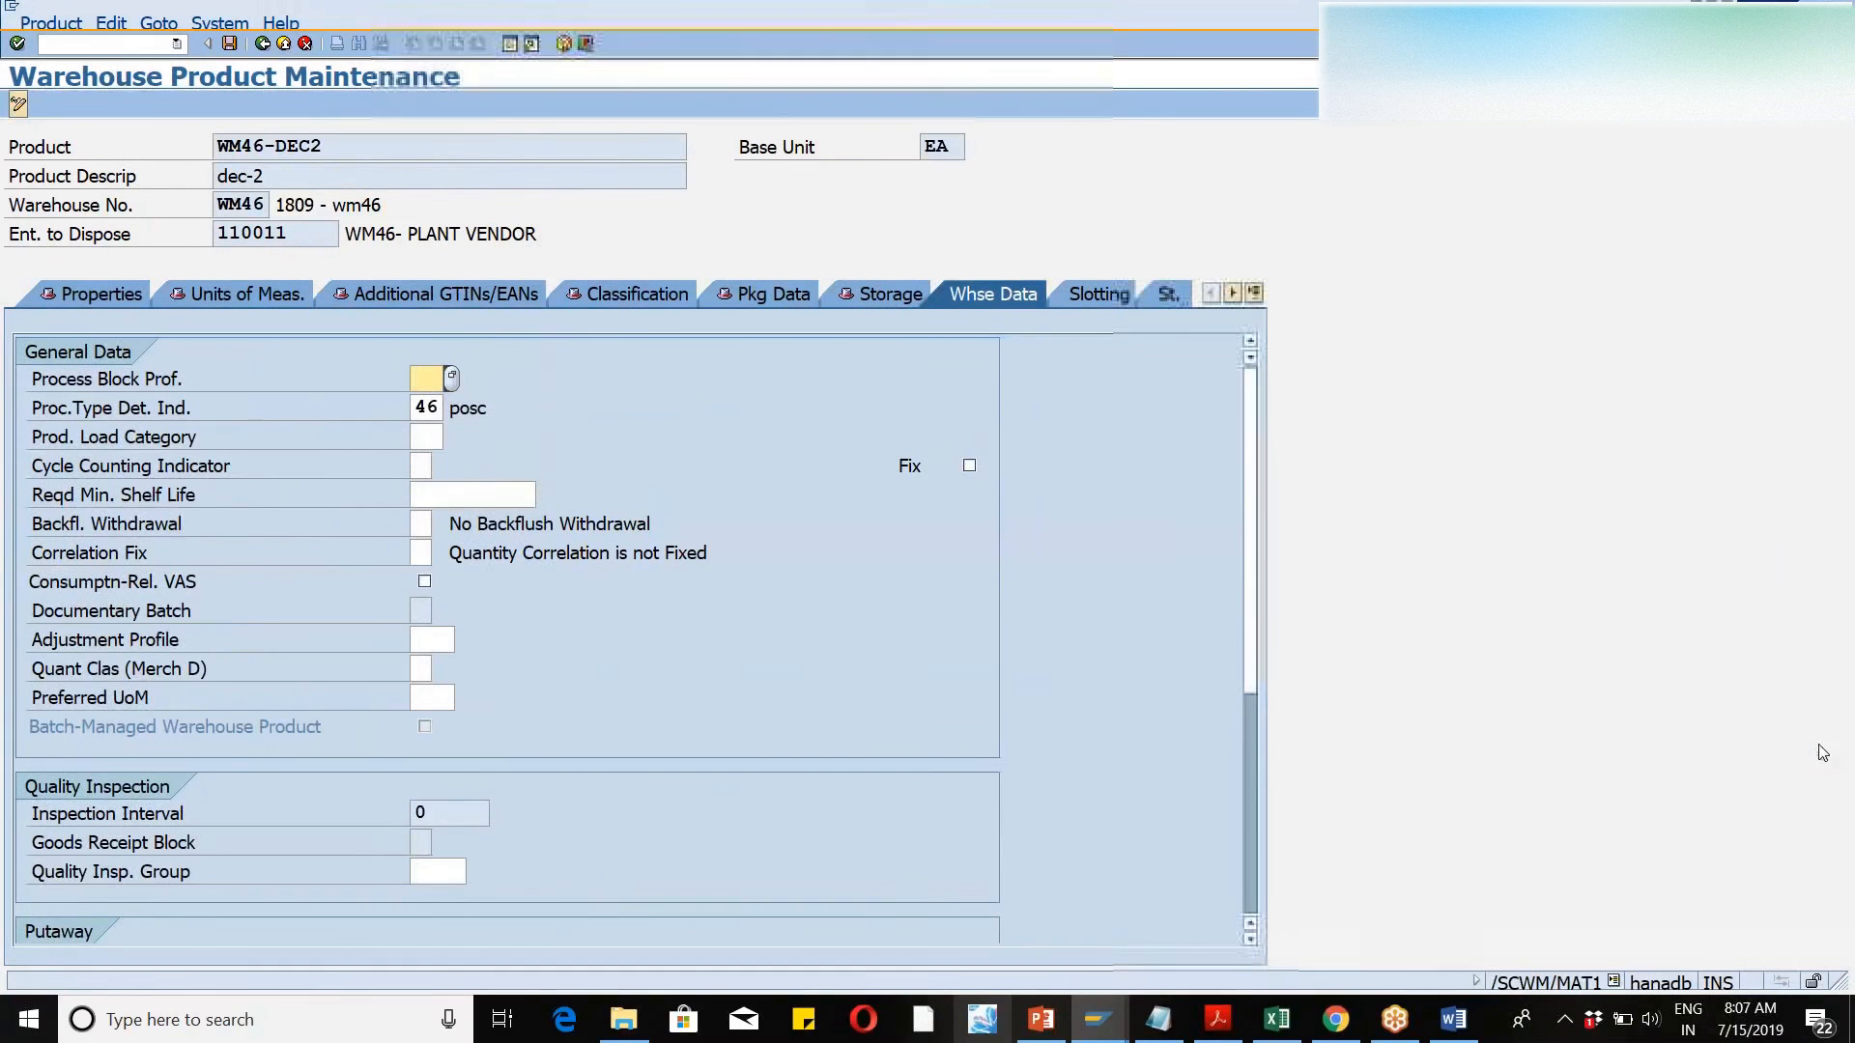
{"action": "left_click_drag", "start_coordinate": [1256, 597], "coordinate": [1246, 513]}
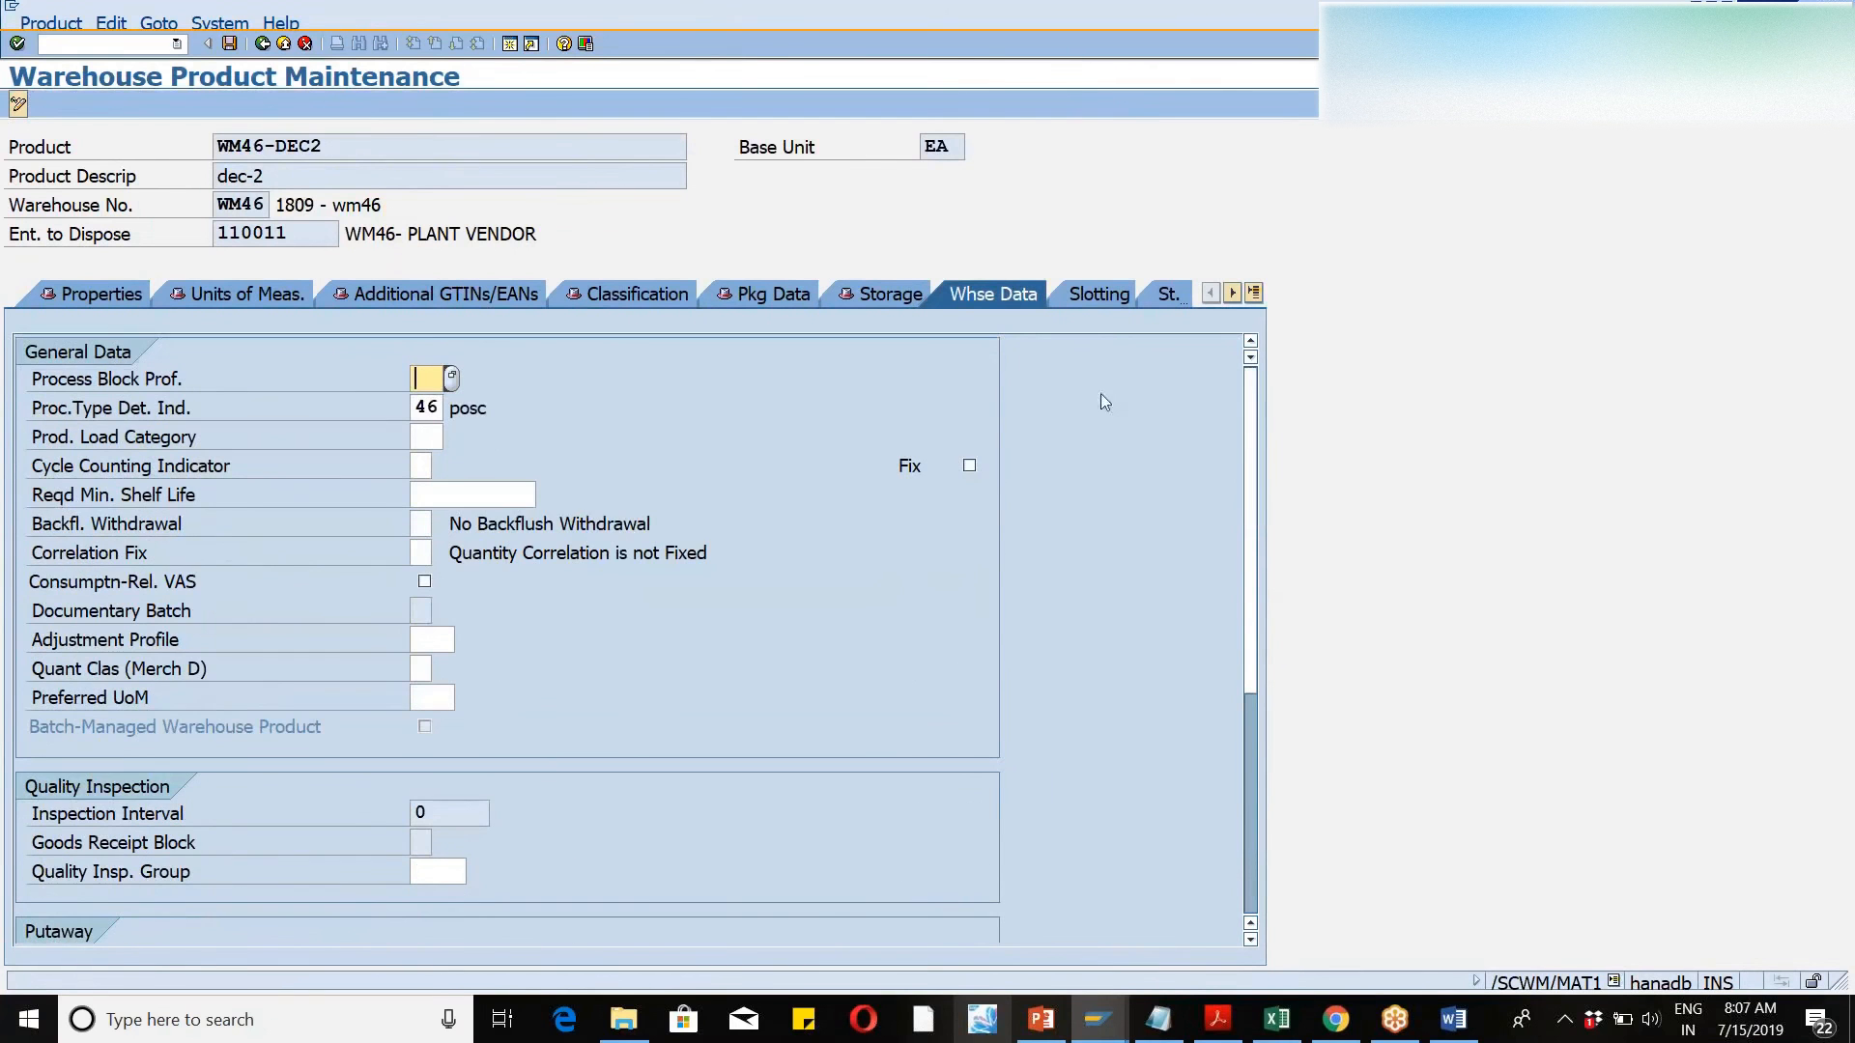
{"action": "left_click", "coordinate": [265, 45]}
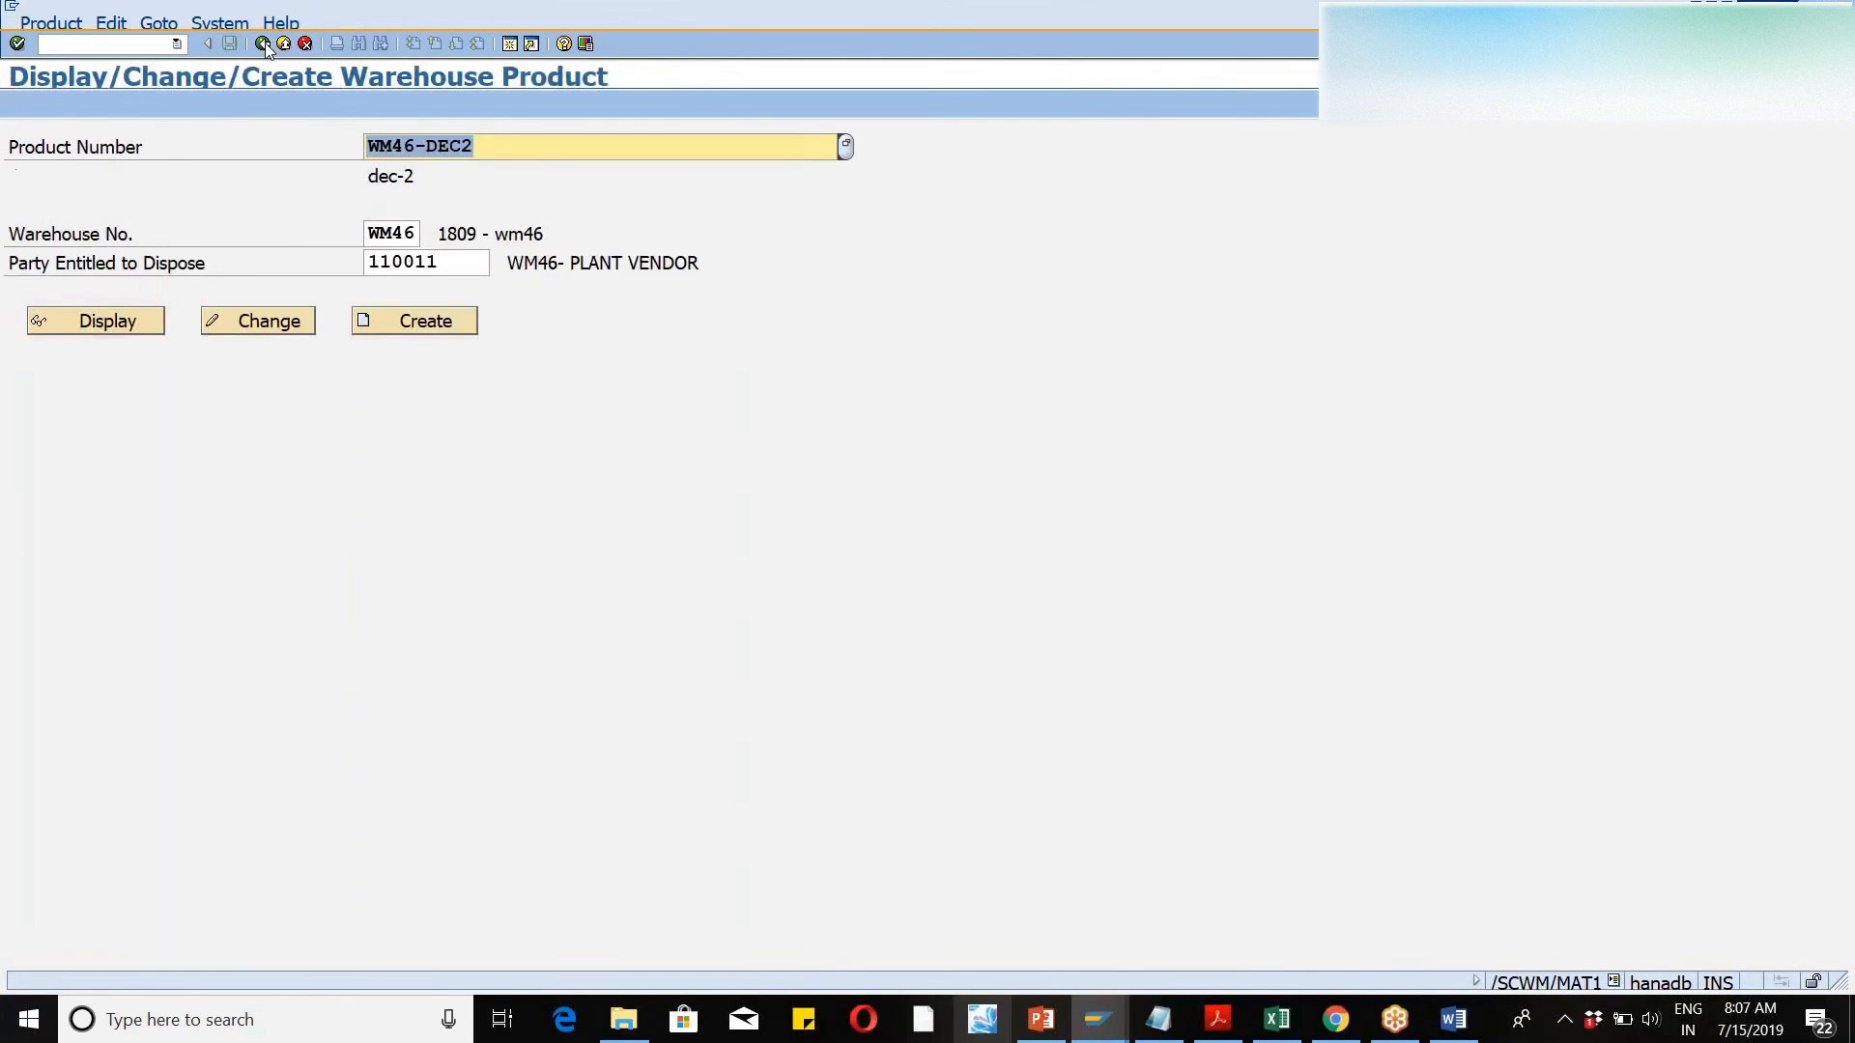
- Open product WM46-DEC1 in change mode and check the putaway control indicator in its warehouse data
{"action": "left_click", "coordinate": [510, 150]}
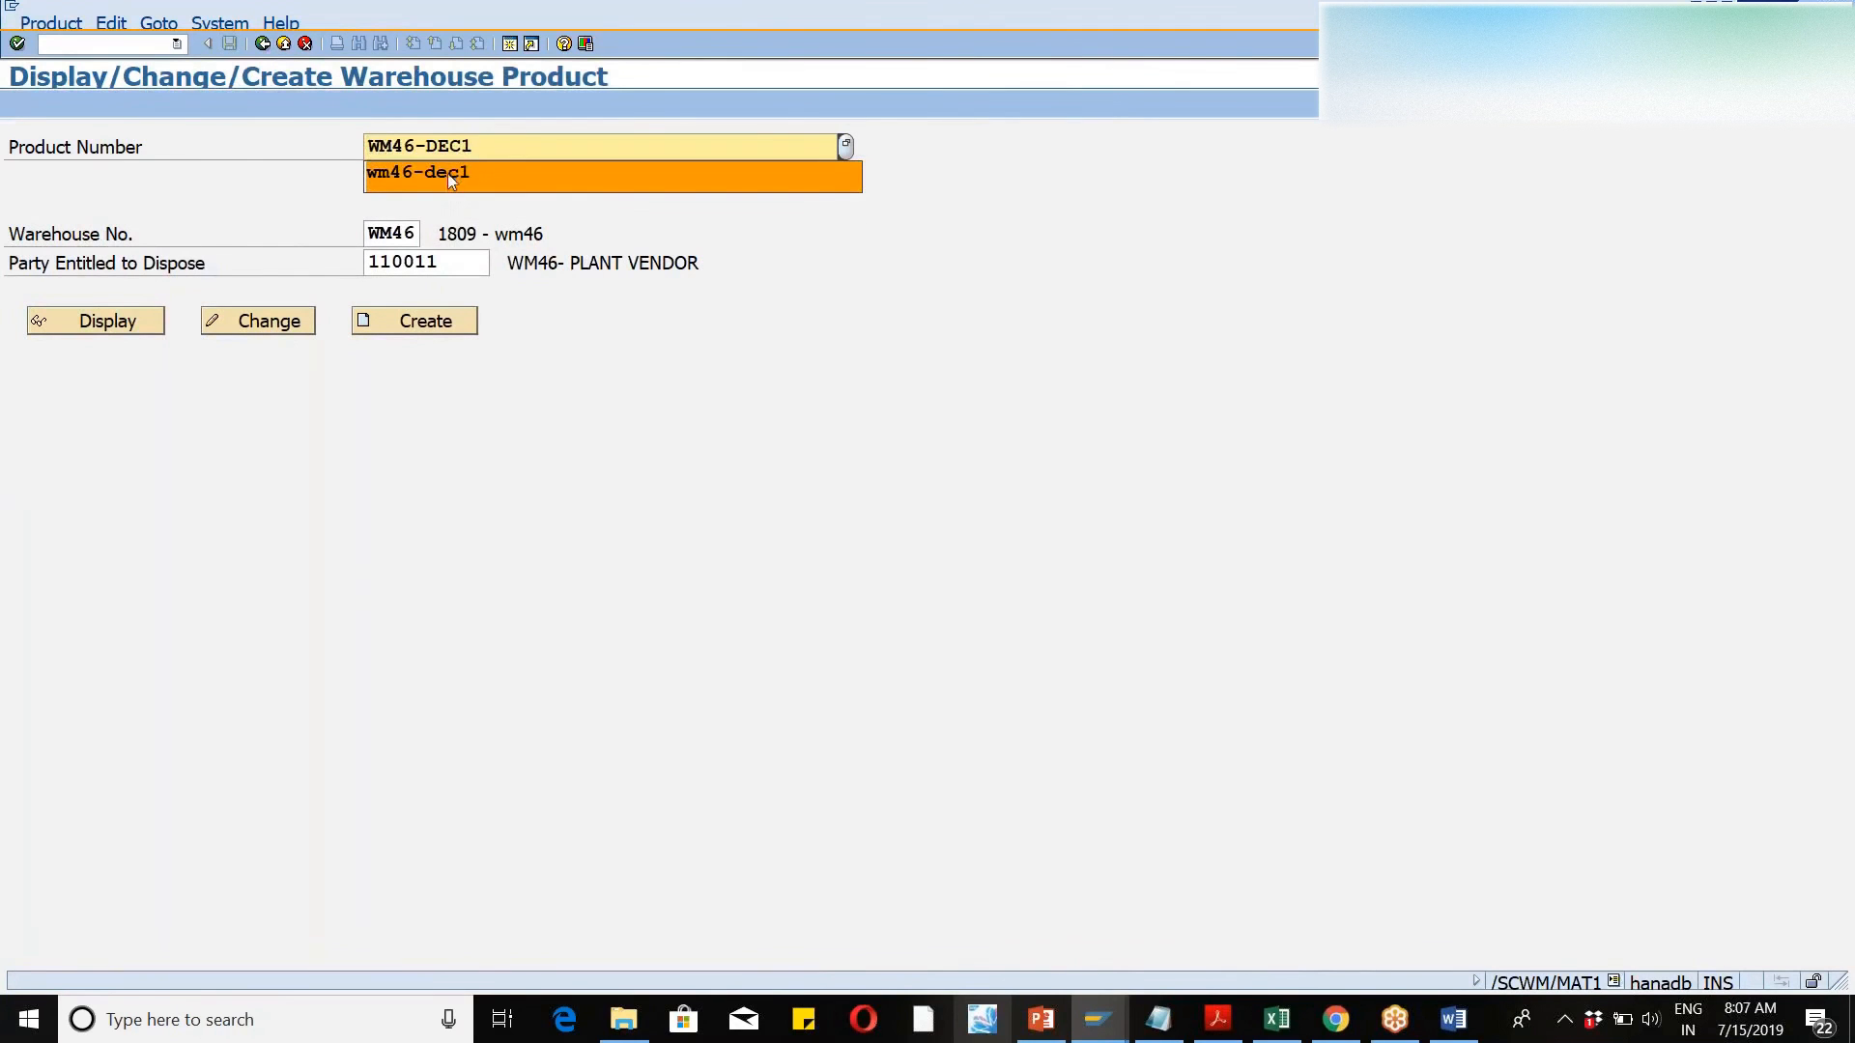
{"action": "left_click", "coordinate": [449, 172]}
{"action": "left_click", "coordinate": [270, 328]}
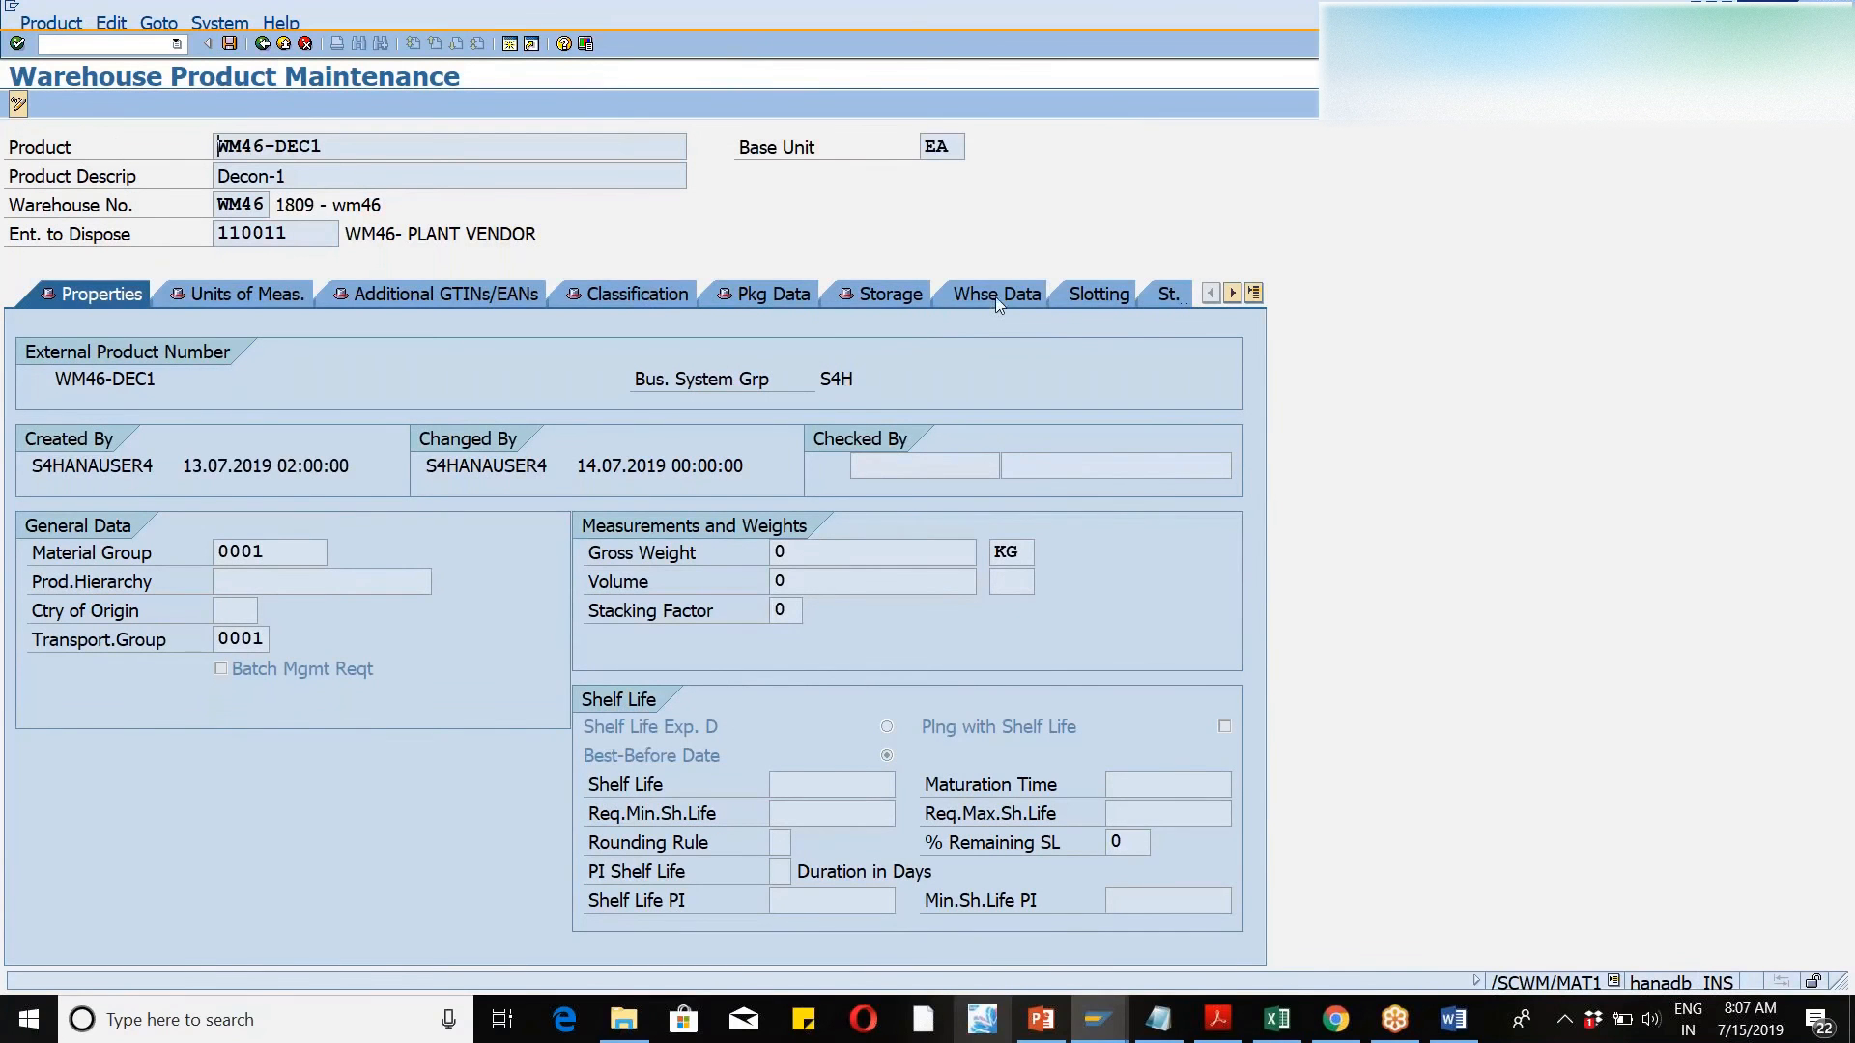
{"action": "left_click", "coordinate": [995, 295]}
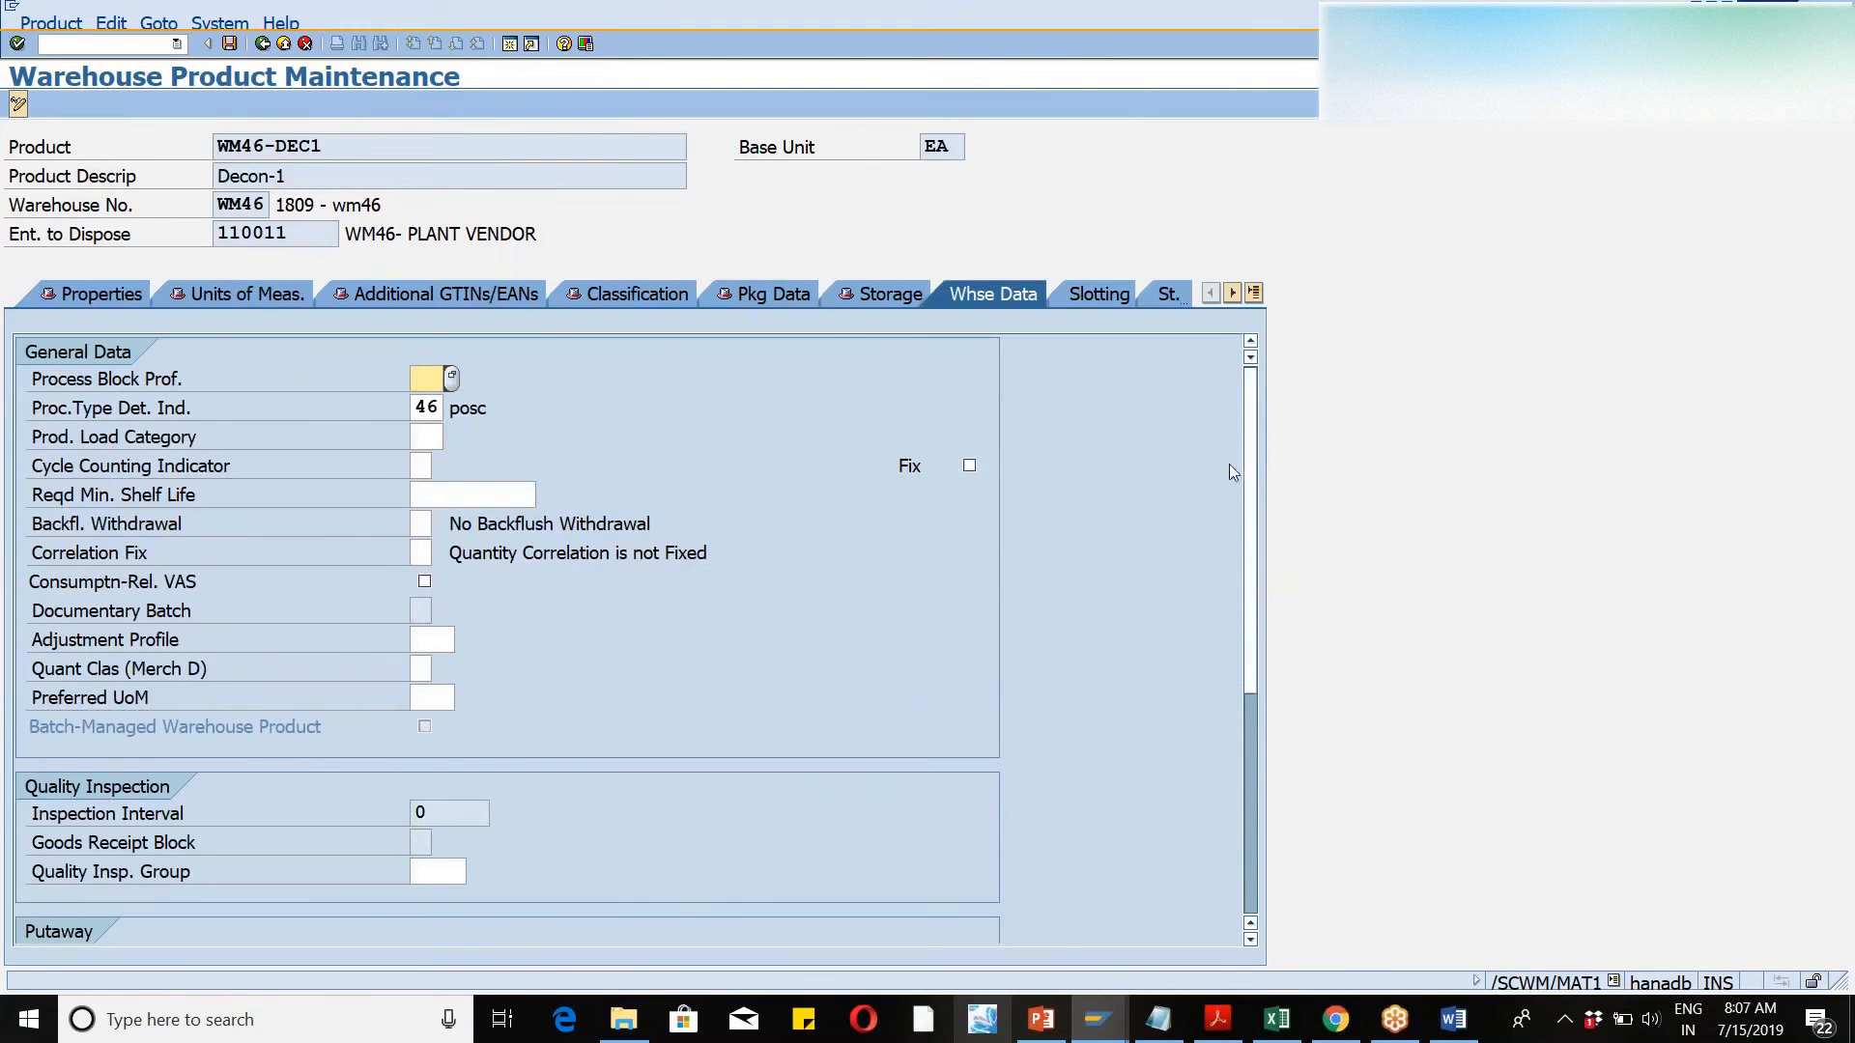
{"action": "left_click_drag", "start_coordinate": [1250, 461], "coordinate": [1261, 529]}
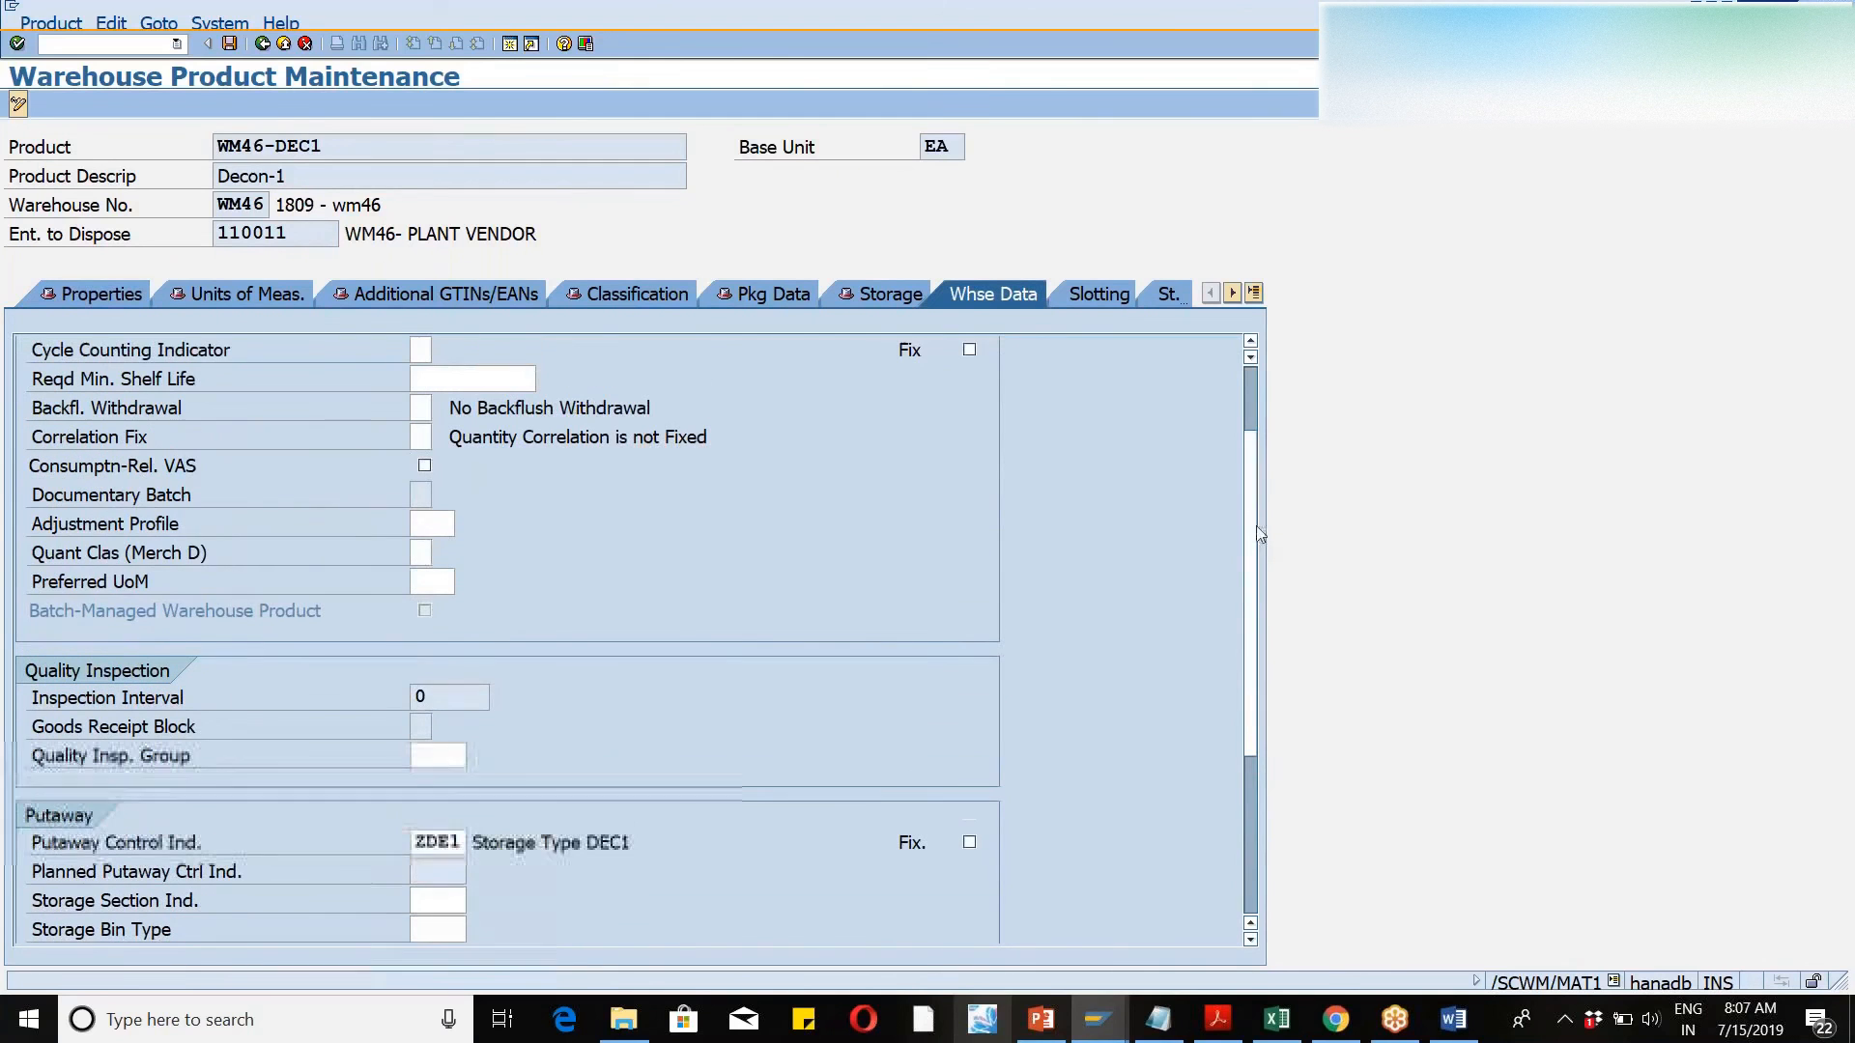
{"action": "left_click", "coordinate": [305, 44]}
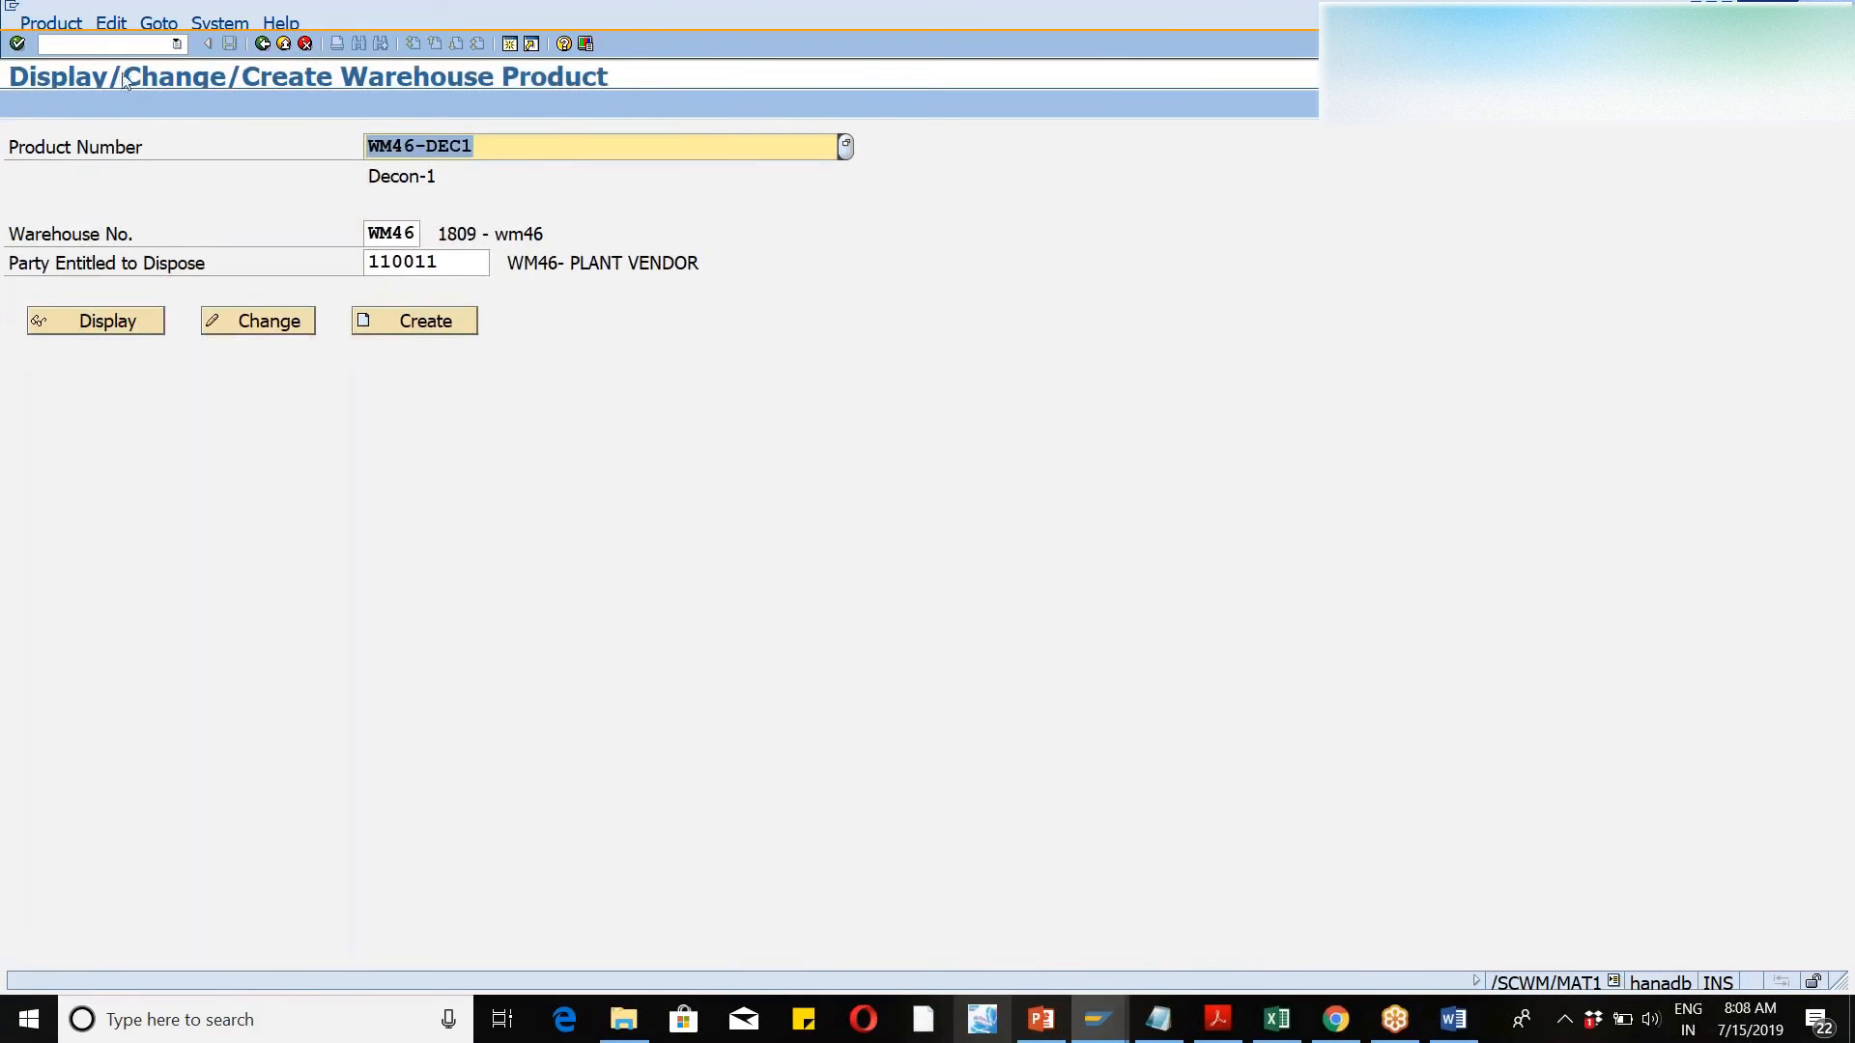
- Open the SPRO customizing guide and expand Extended Warehouse Management > Goods Receipt Process > Strategies > Storage Type Search
{"action": "left_click", "coordinate": [88, 45]}
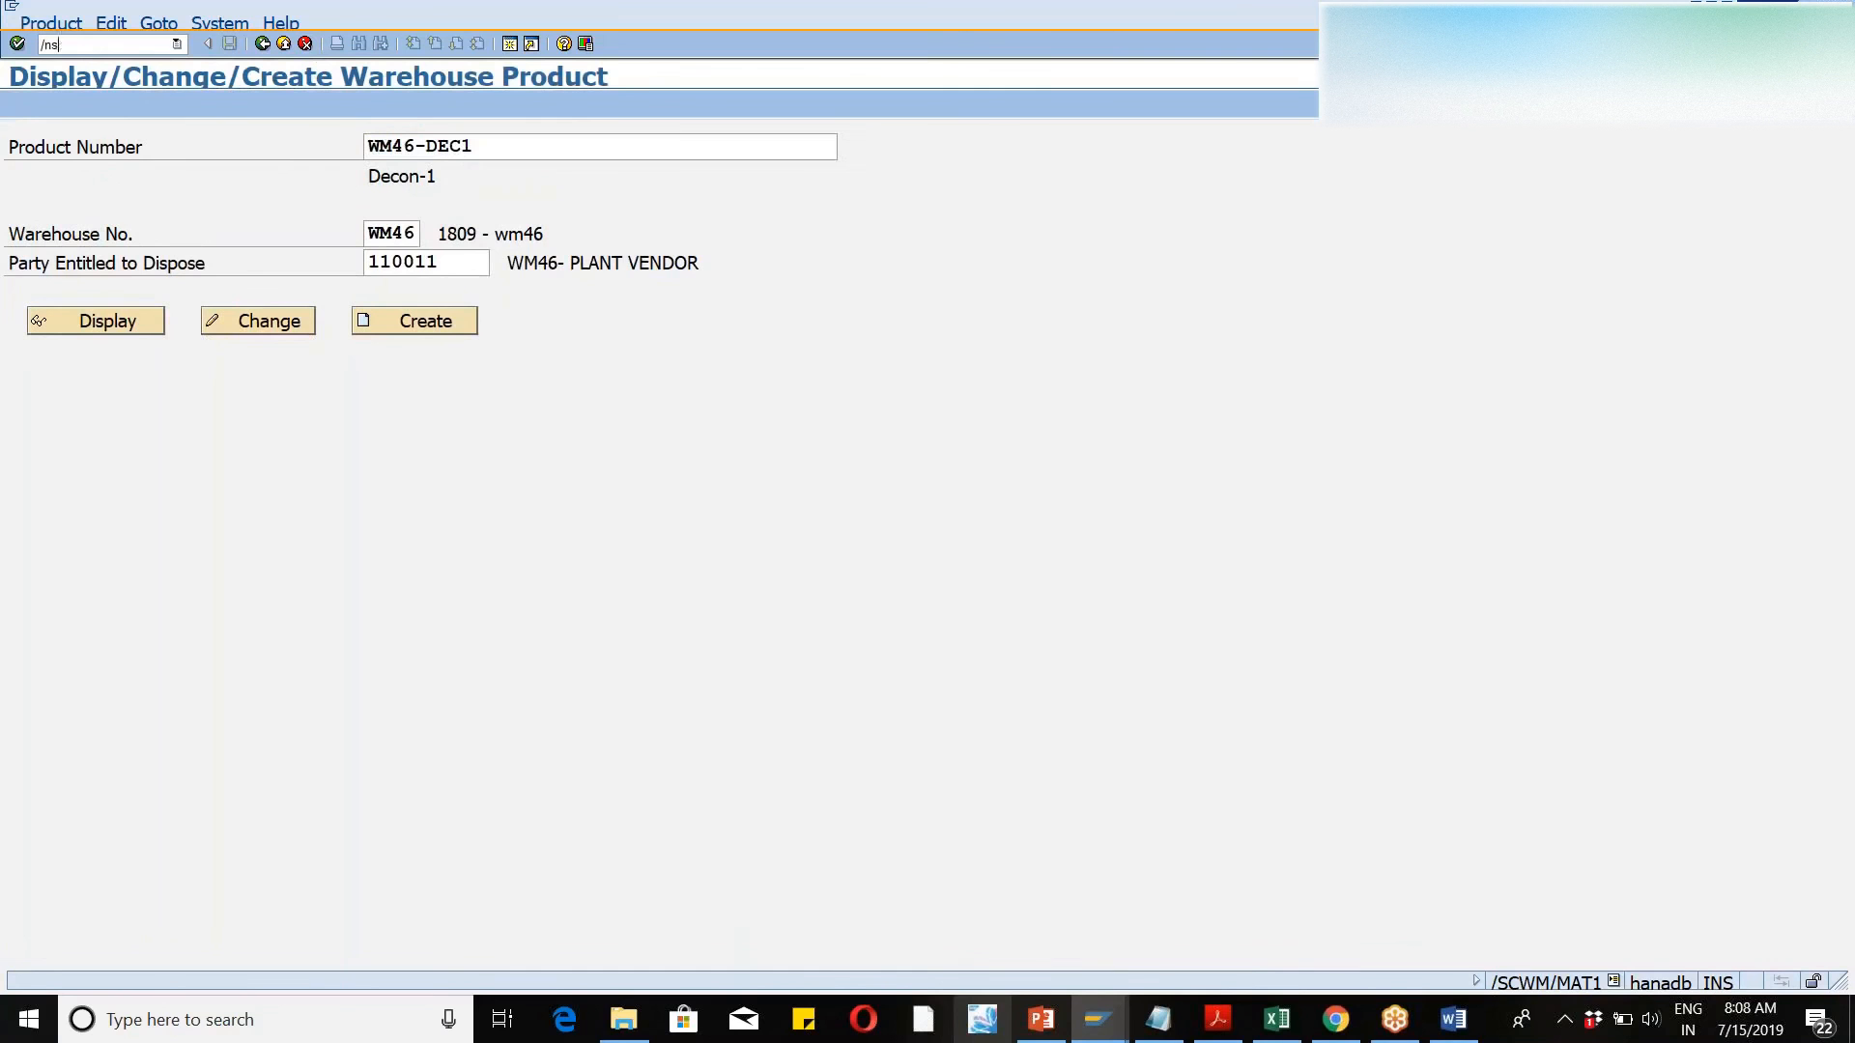
{"action": "key", "text": "Return"}
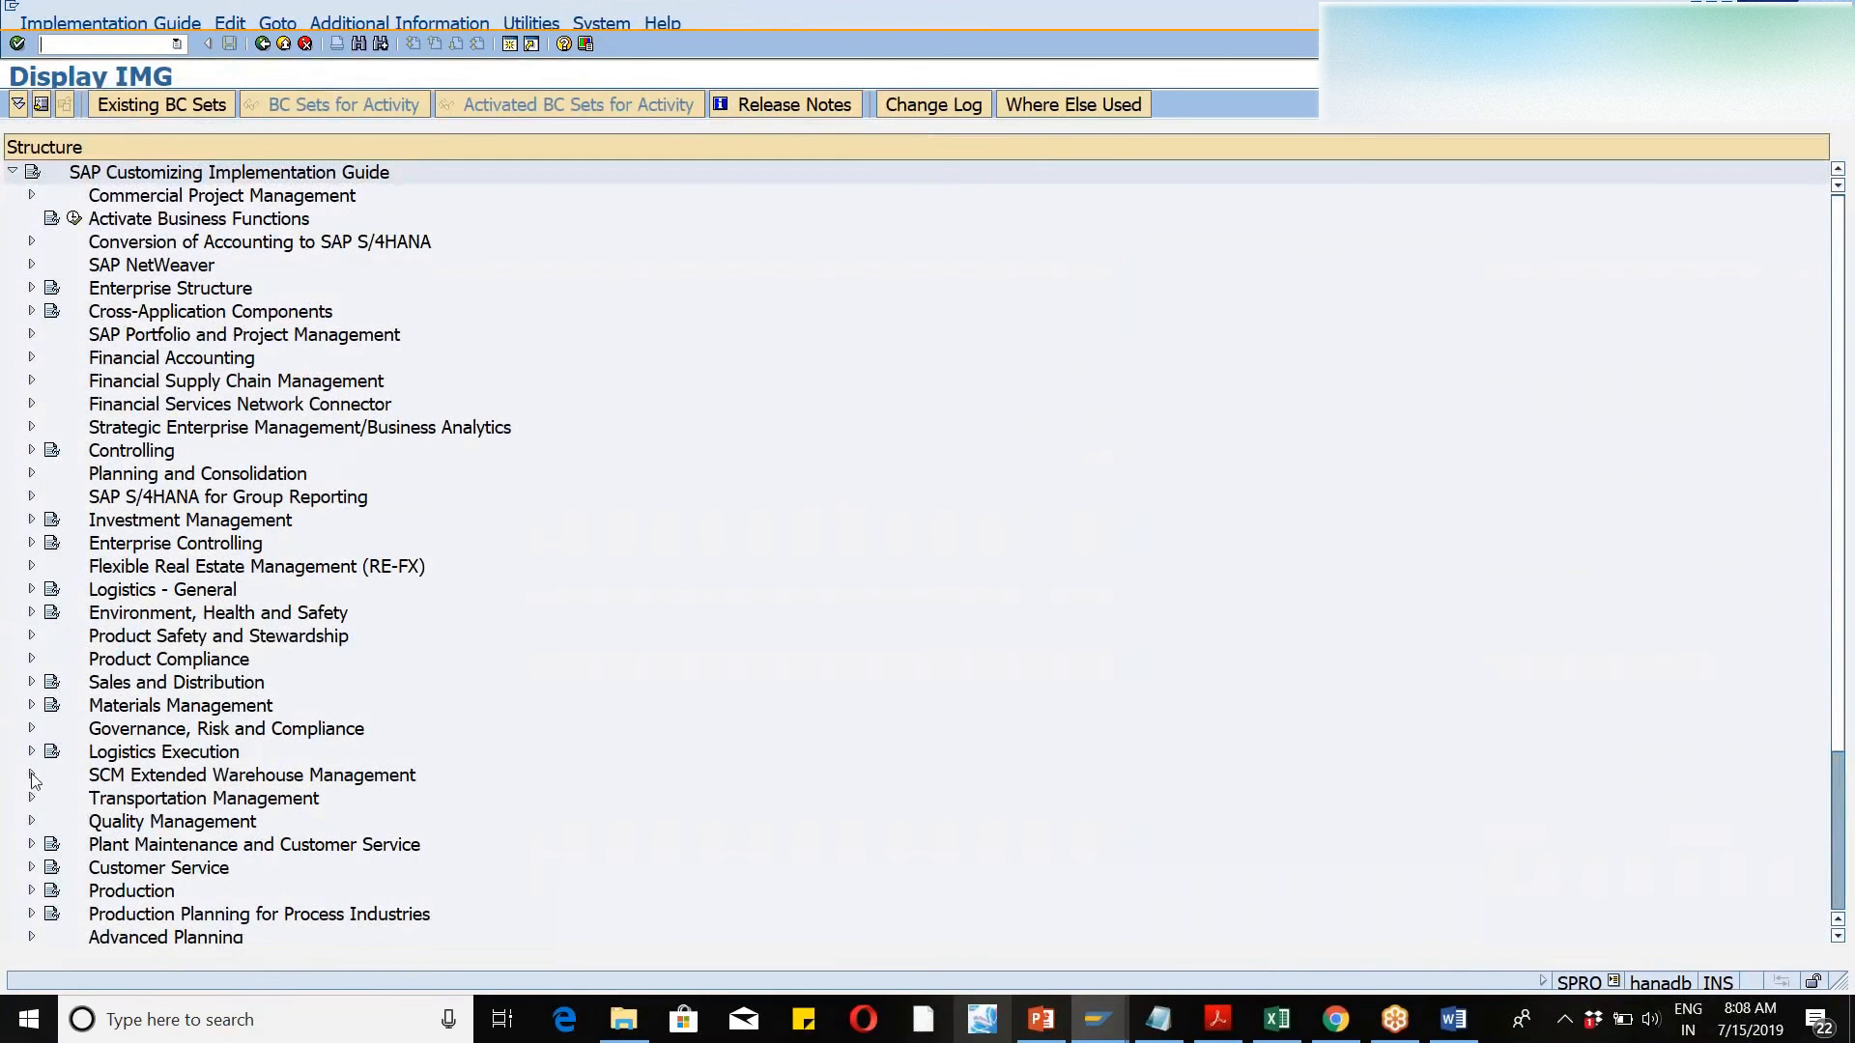
{"action": "left_click", "coordinate": [32, 776]}
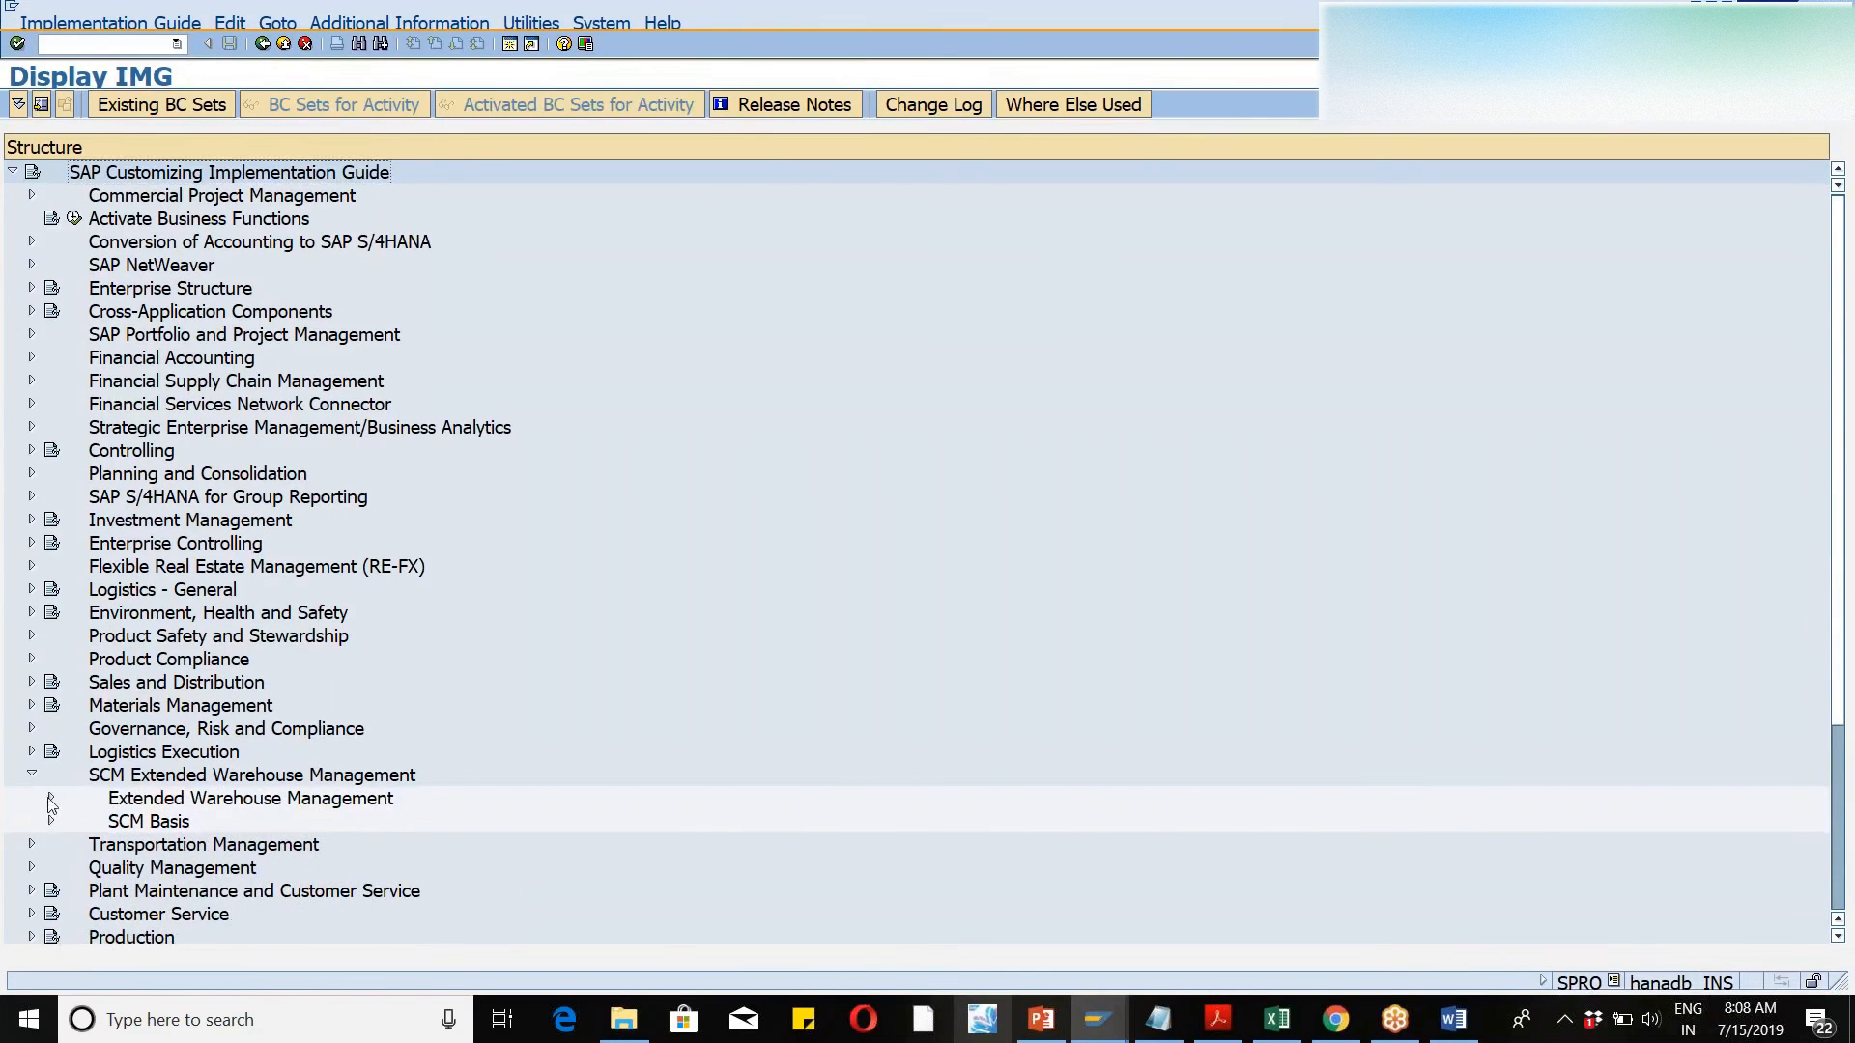
{"action": "left_click", "coordinate": [51, 798]}
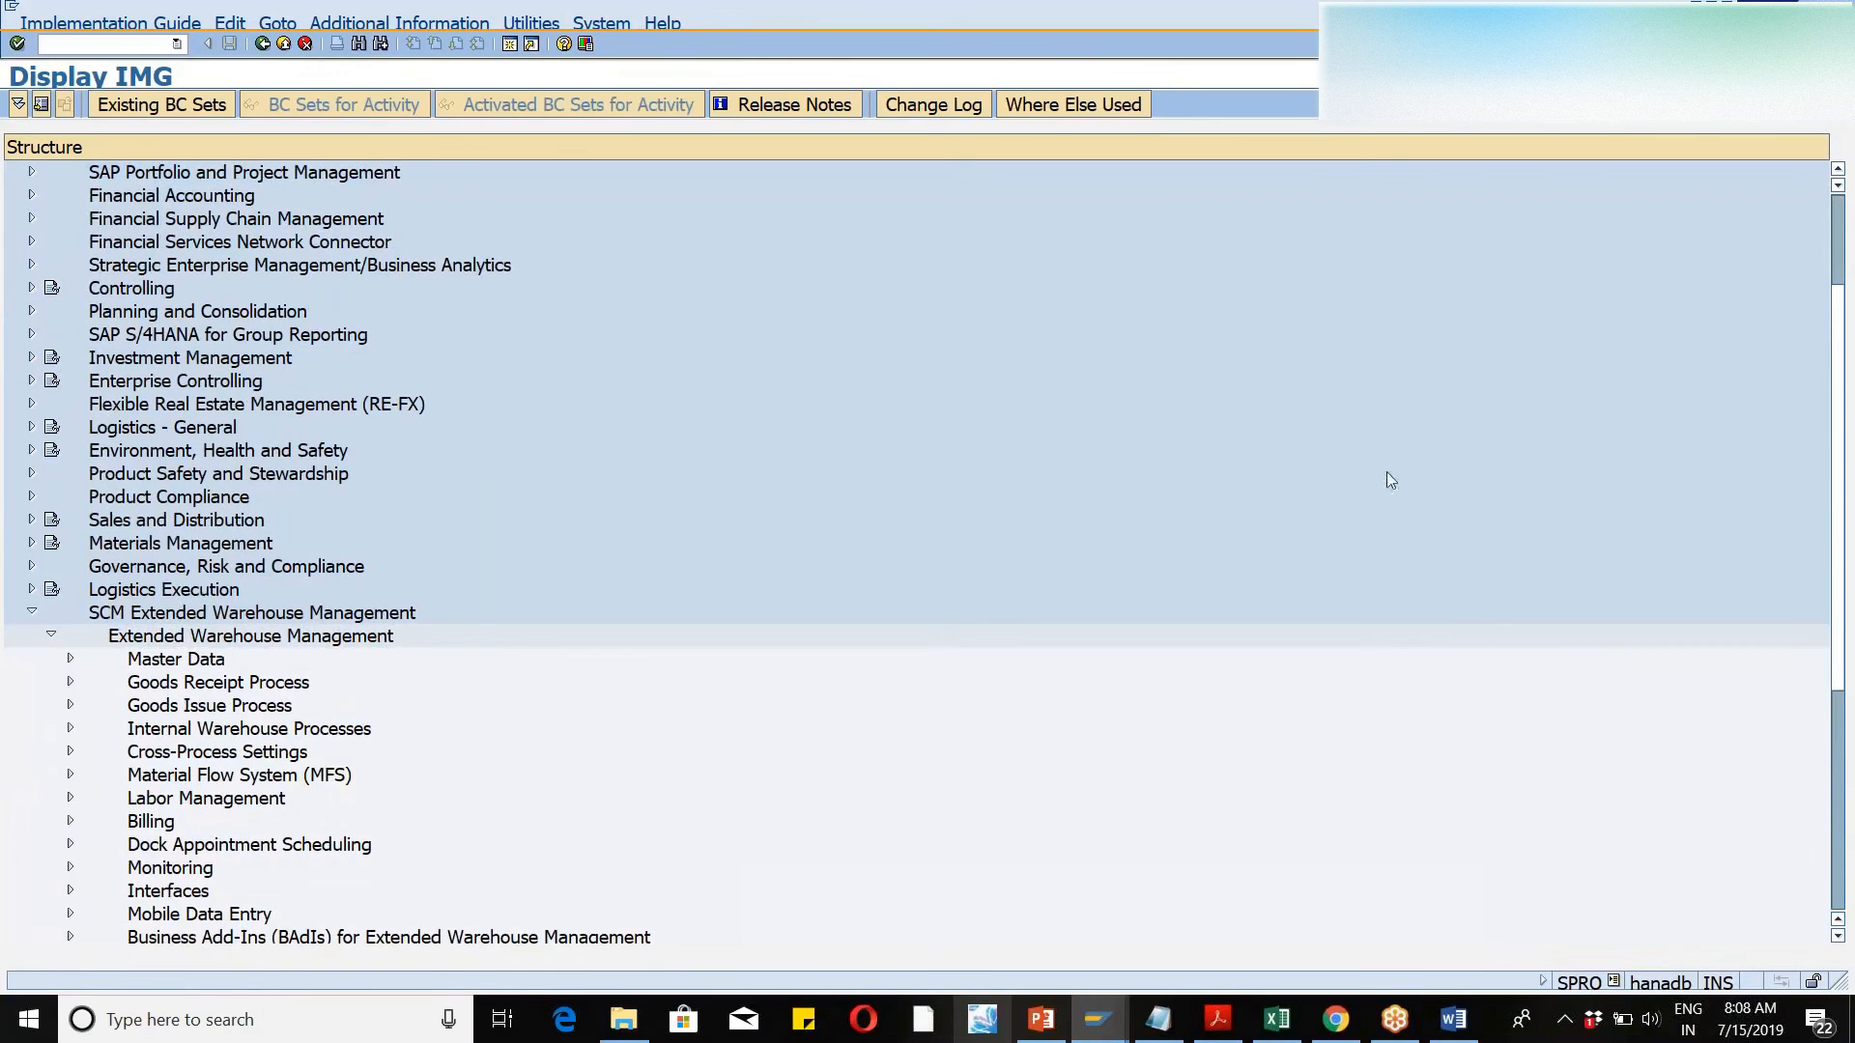
{"action": "left_click_drag", "start_coordinate": [1843, 618], "coordinate": [1842, 773]}
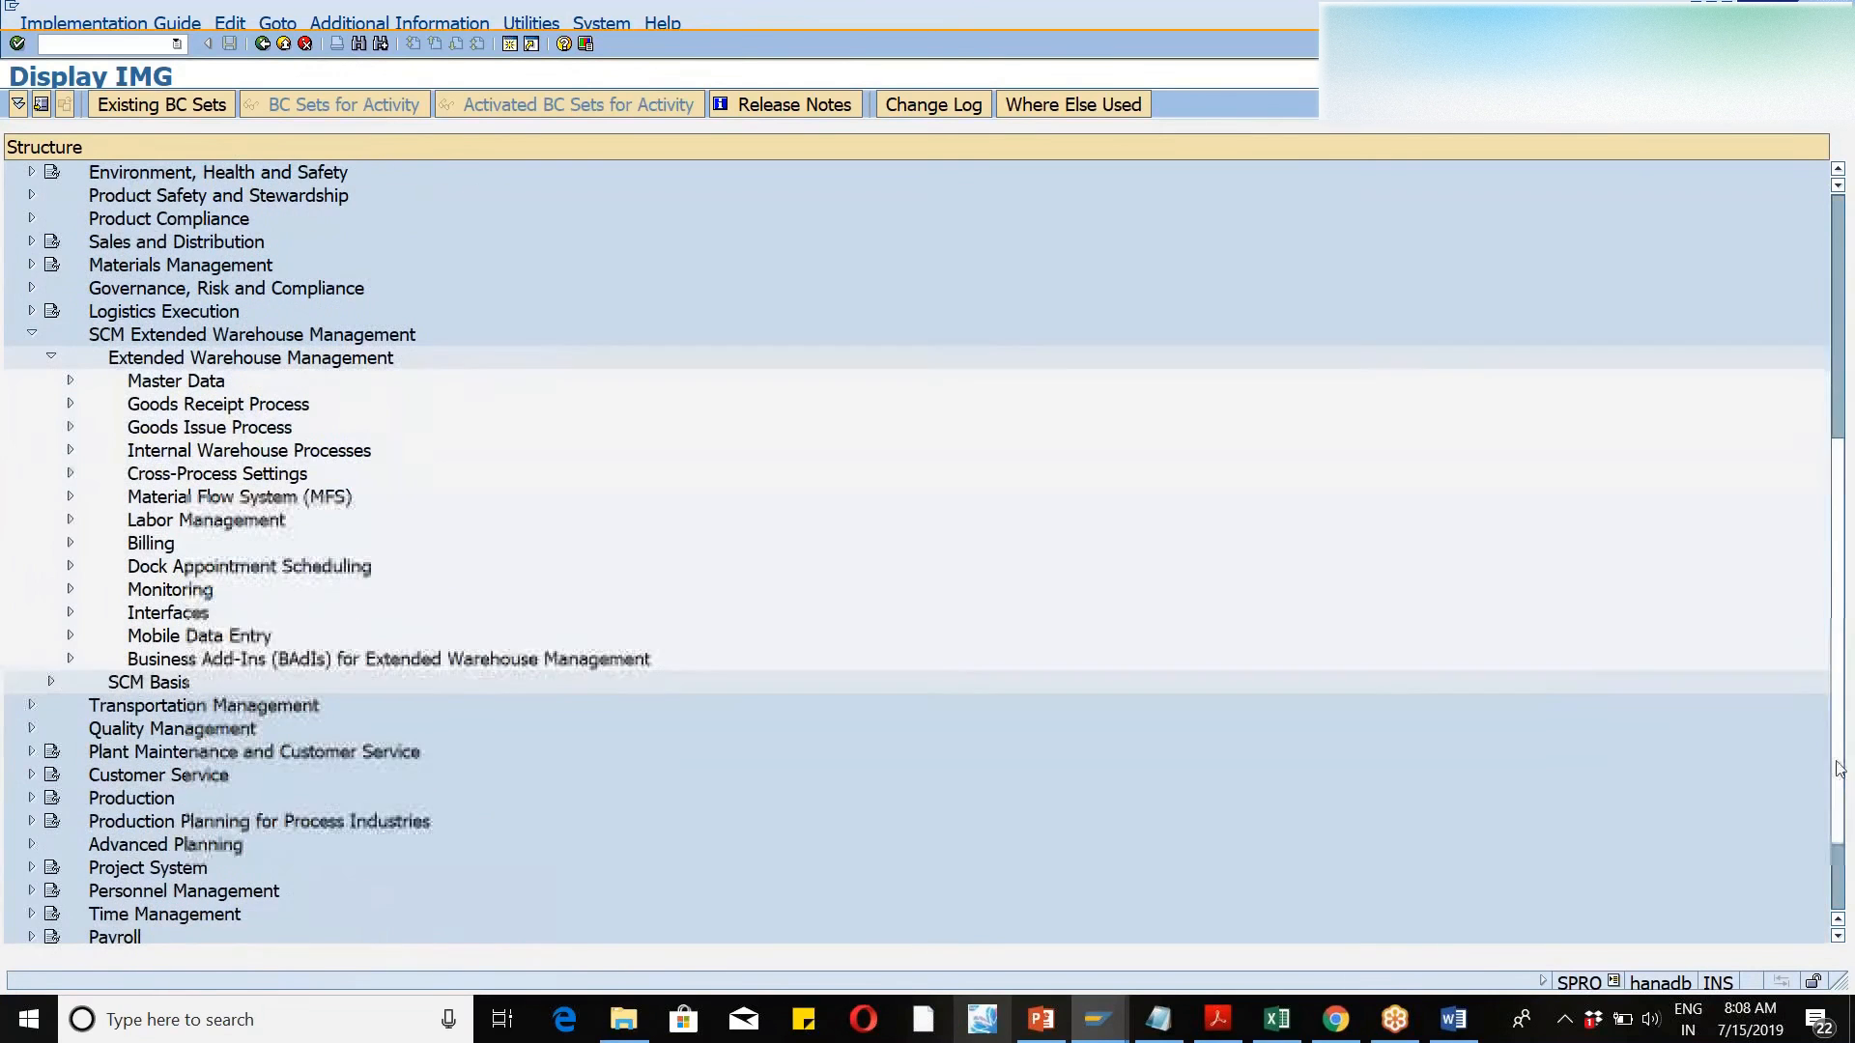
{"action": "left_click", "coordinate": [69, 404]}
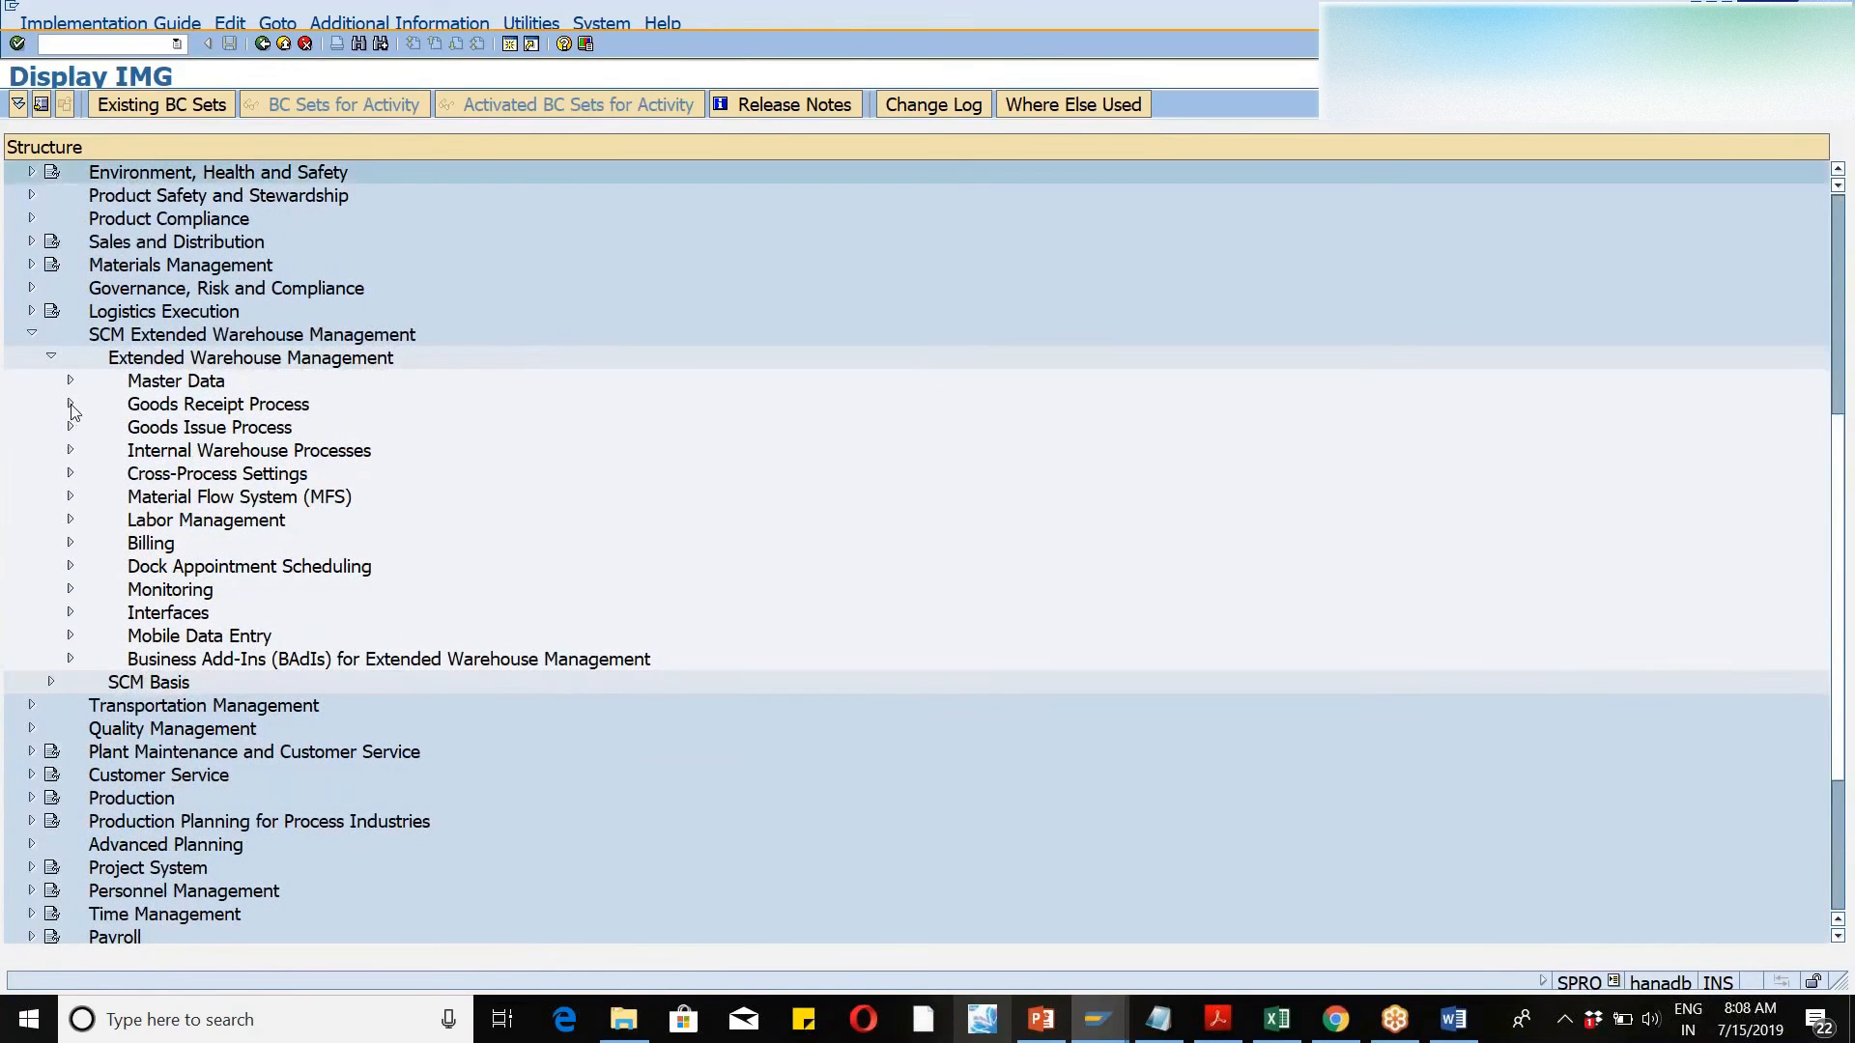
{"action": "left_click", "coordinate": [90, 494]}
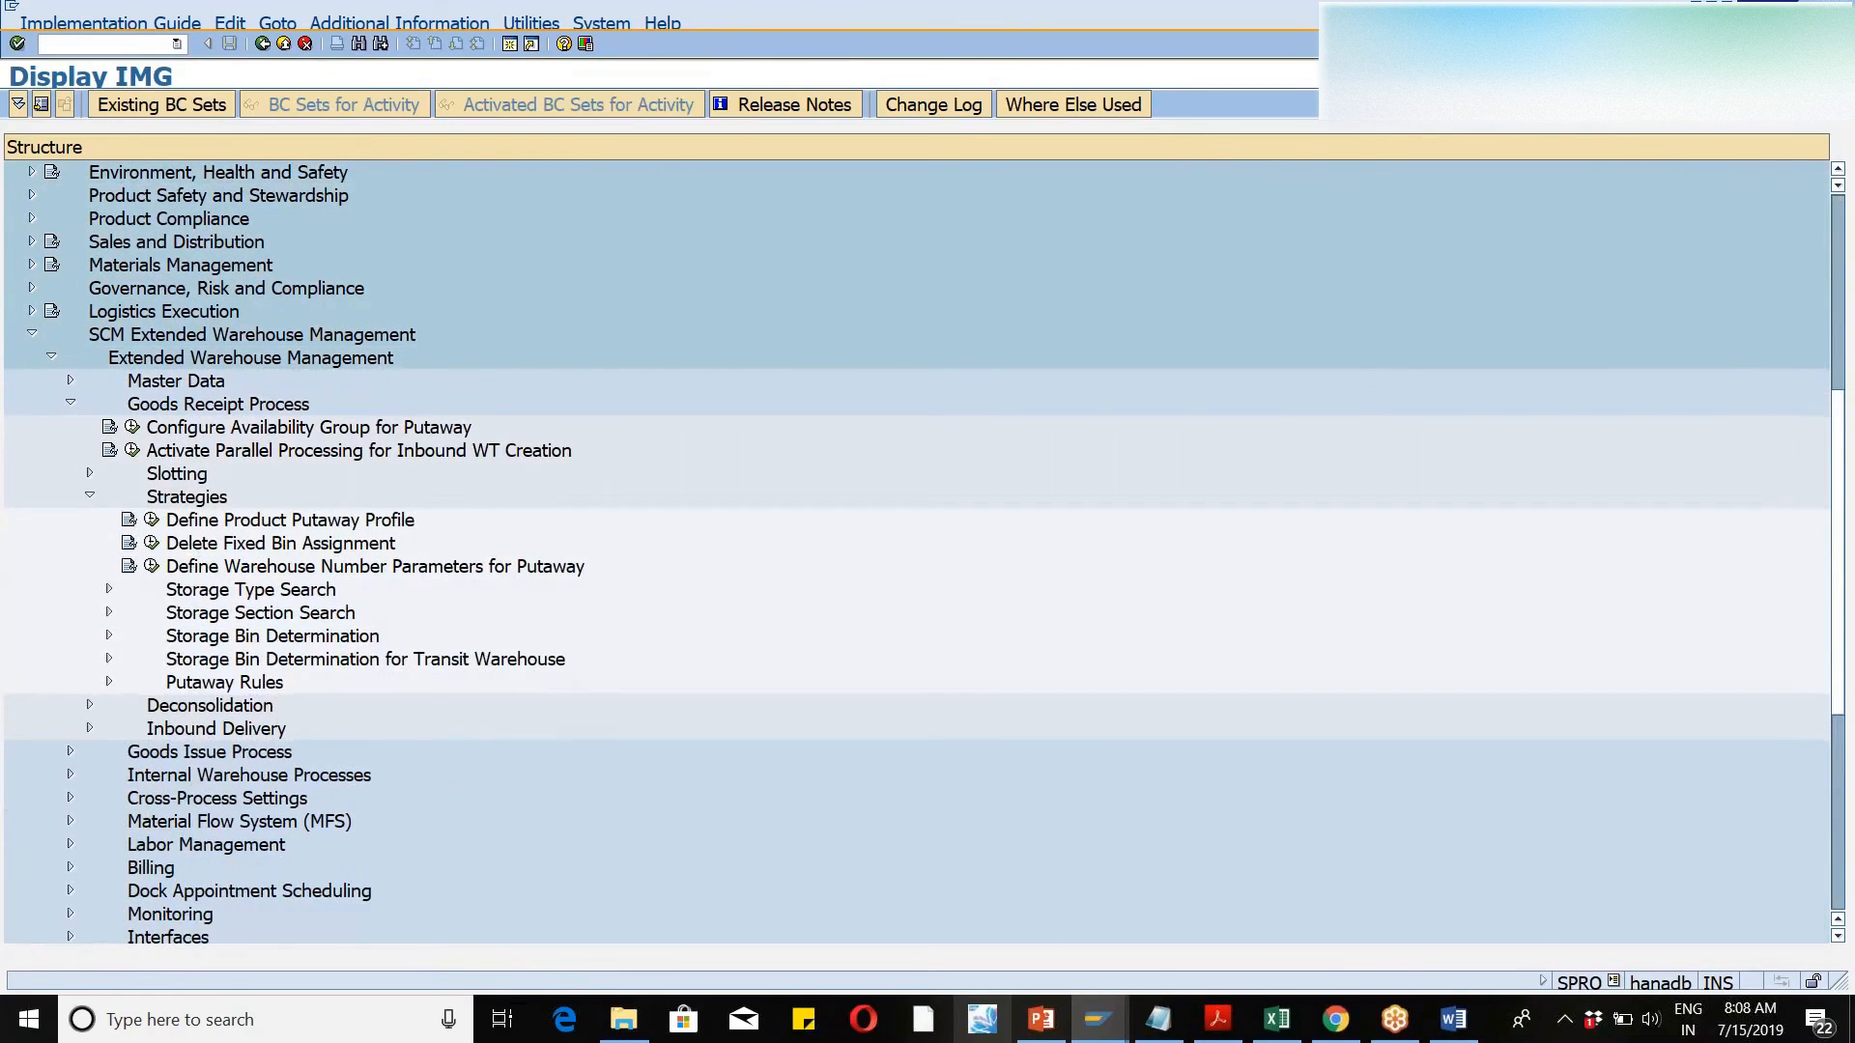
{"action": "left_click", "coordinate": [109, 591]}
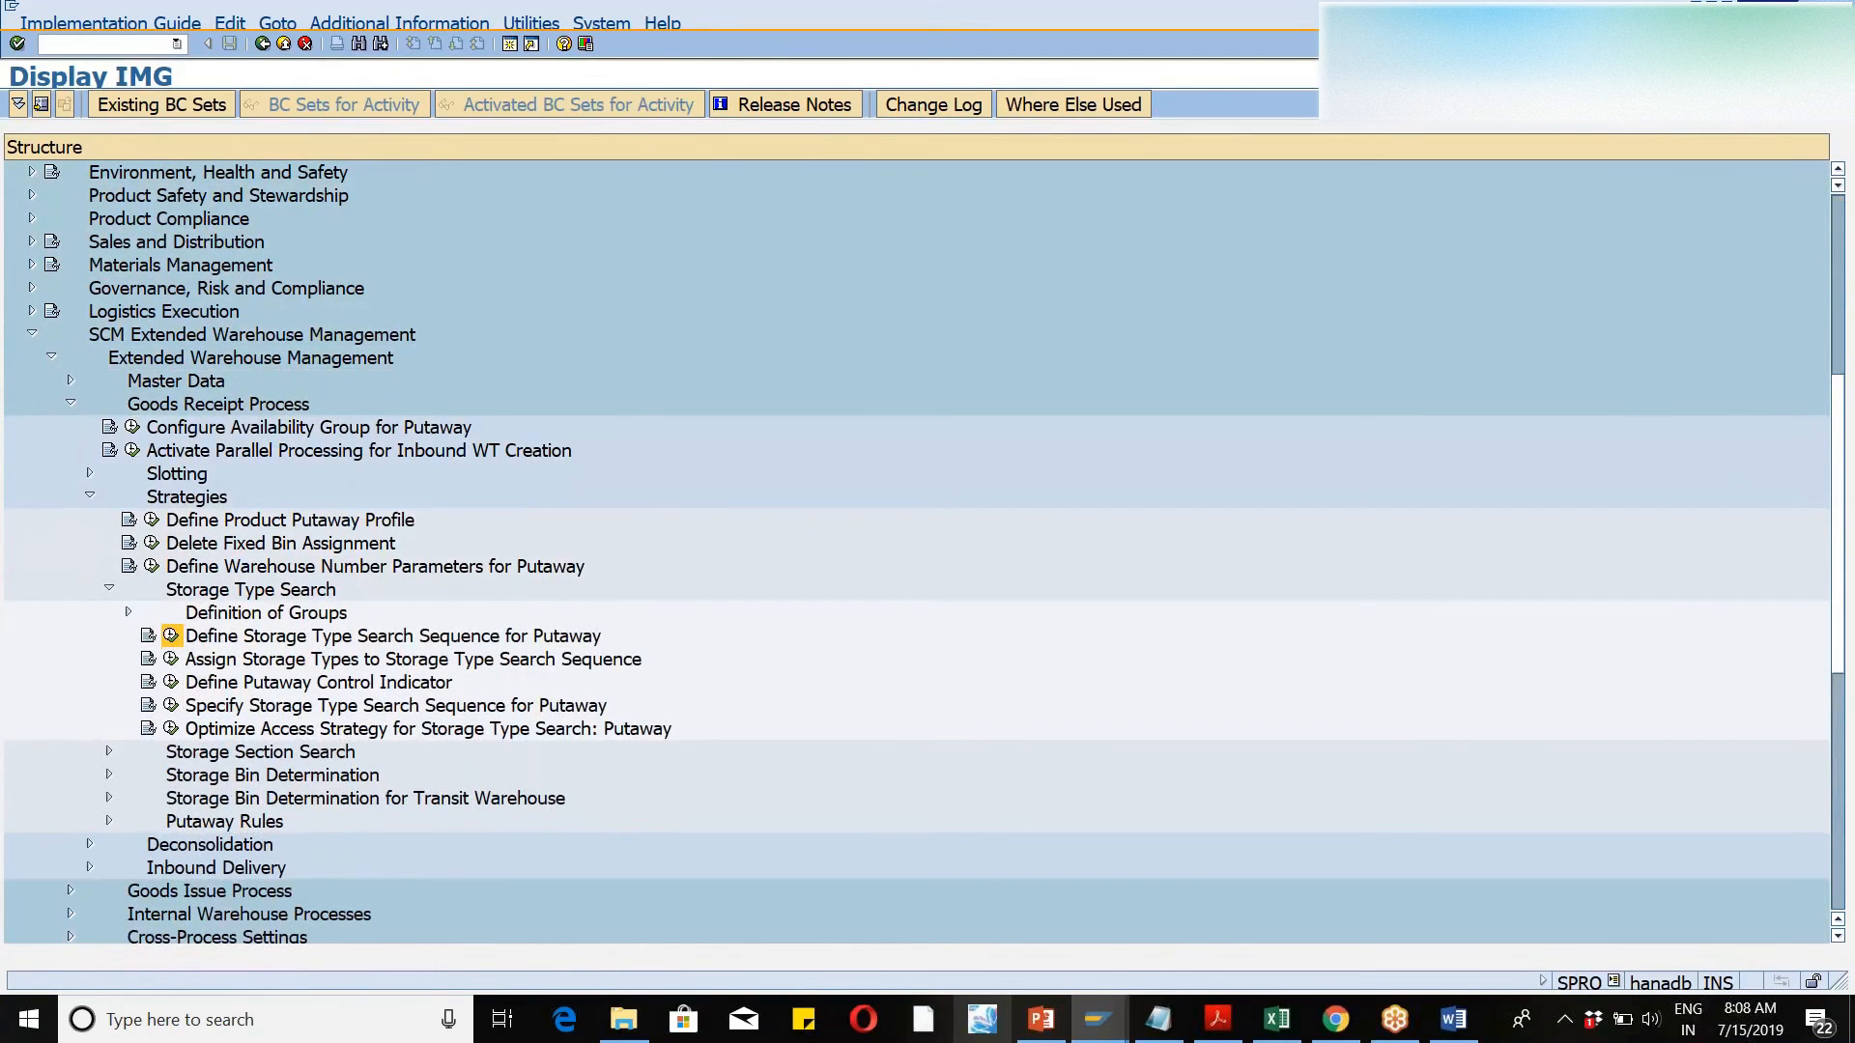
- Check the putaway storage type search sequence definition for warehouse WM46, sequence DEC1, and return to the customizing guide
{"action": "left_click", "coordinate": [171, 635]}
{"action": "left_click", "coordinate": [275, 930]}
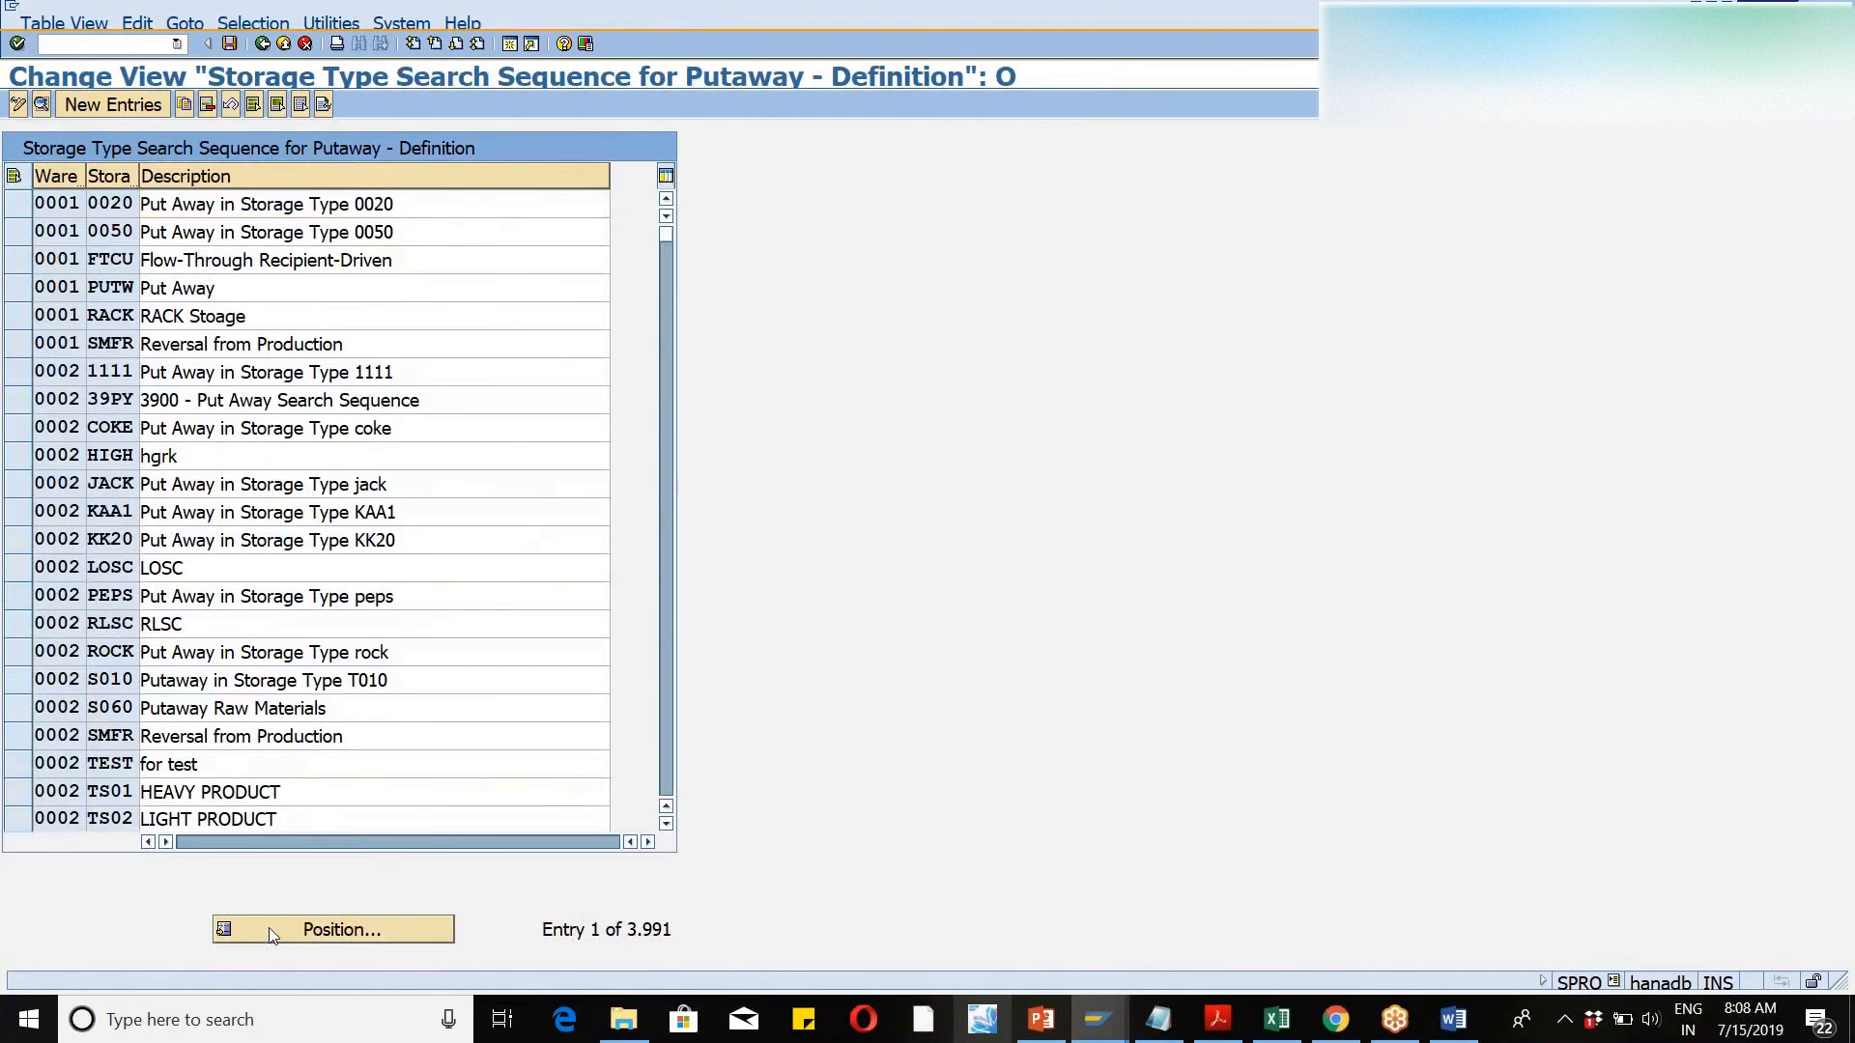
{"action": "type", "text": "wm46"}
{"action": "key", "text": "Tab"}
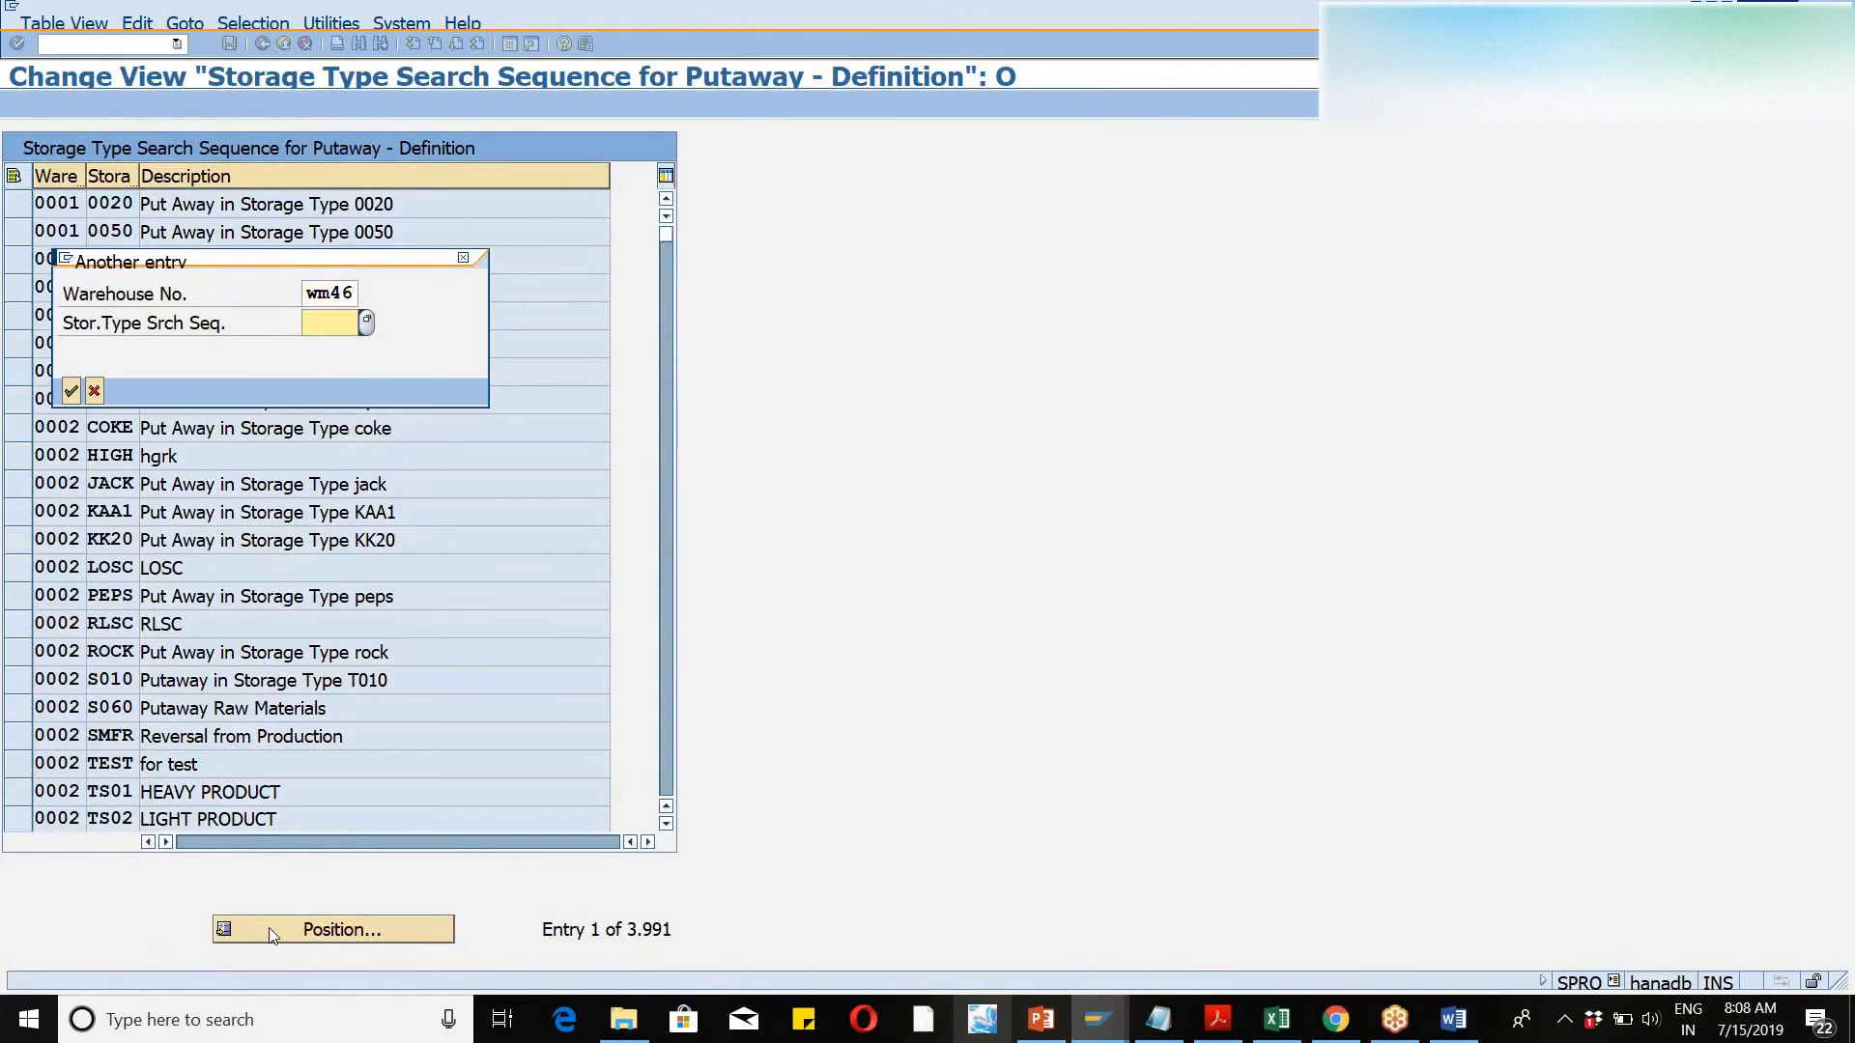
{"action": "type", "text": "z"}
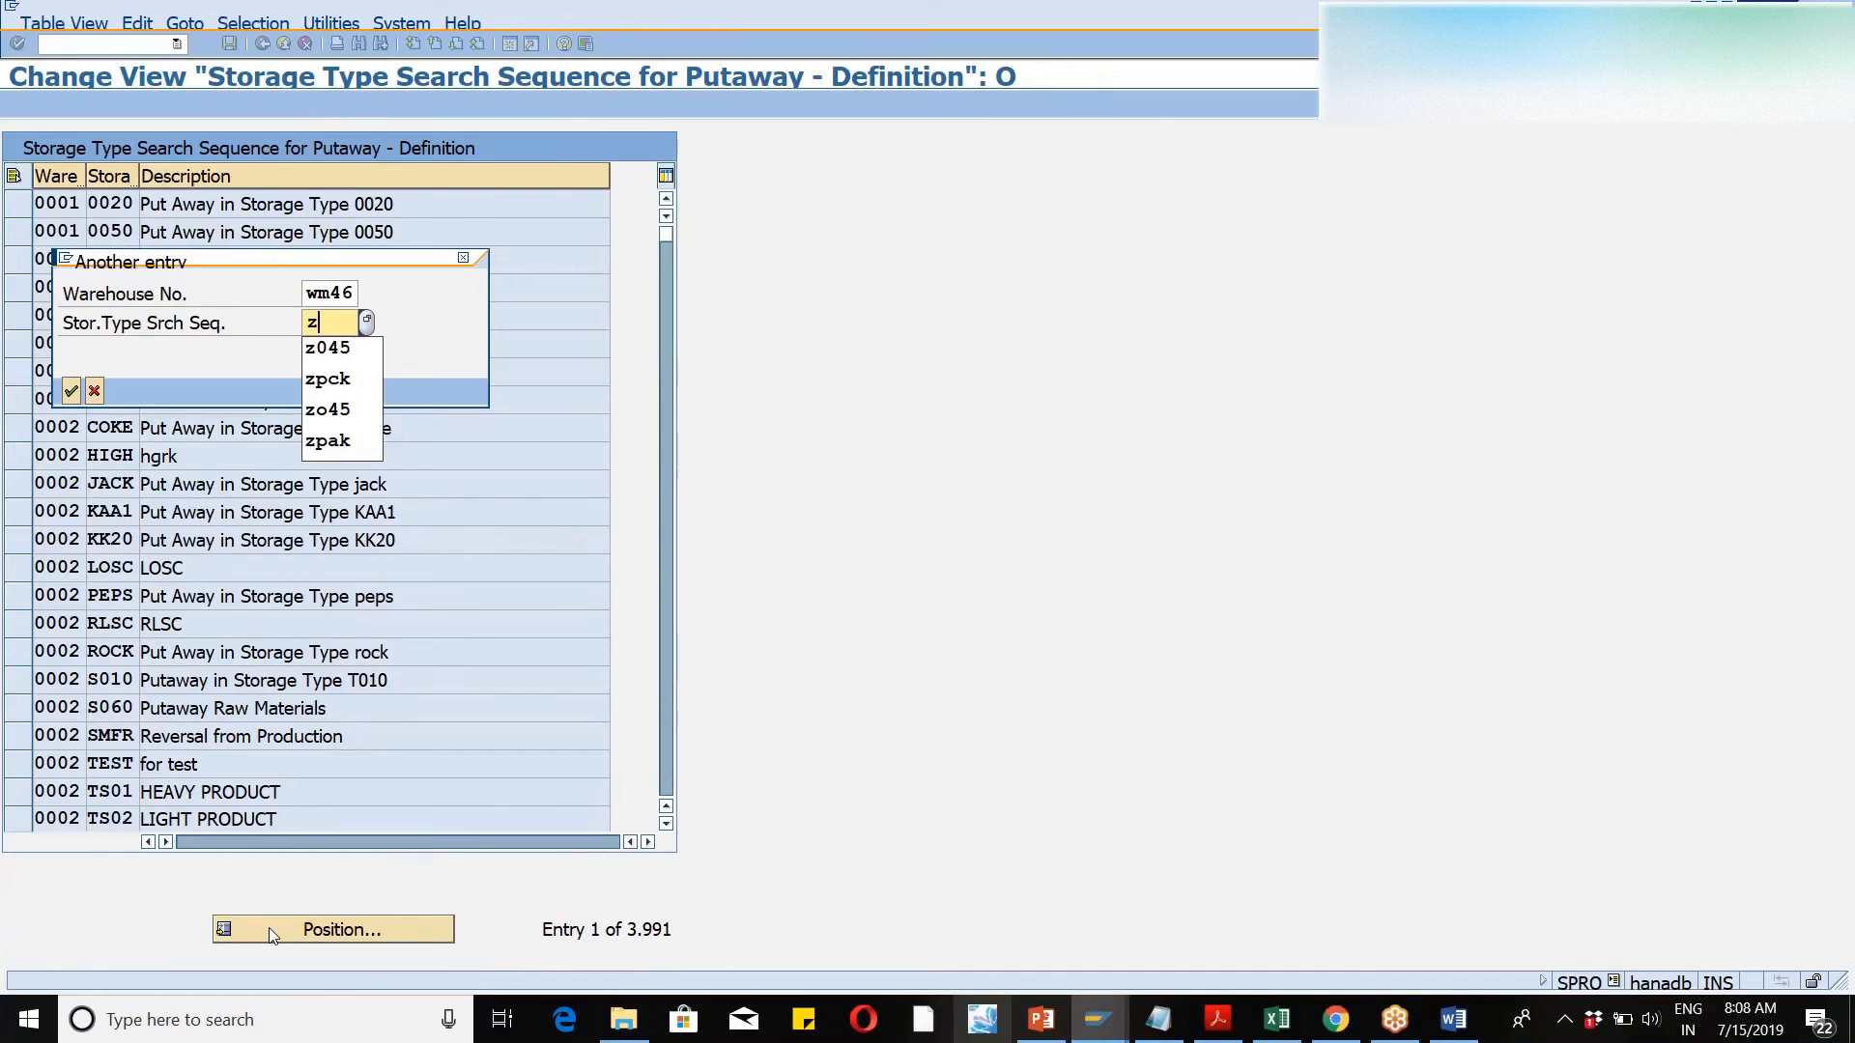
{"action": "key", "text": "BackSpace"}
{"action": "type", "text": "dec1"}
{"action": "key", "text": "Return"}
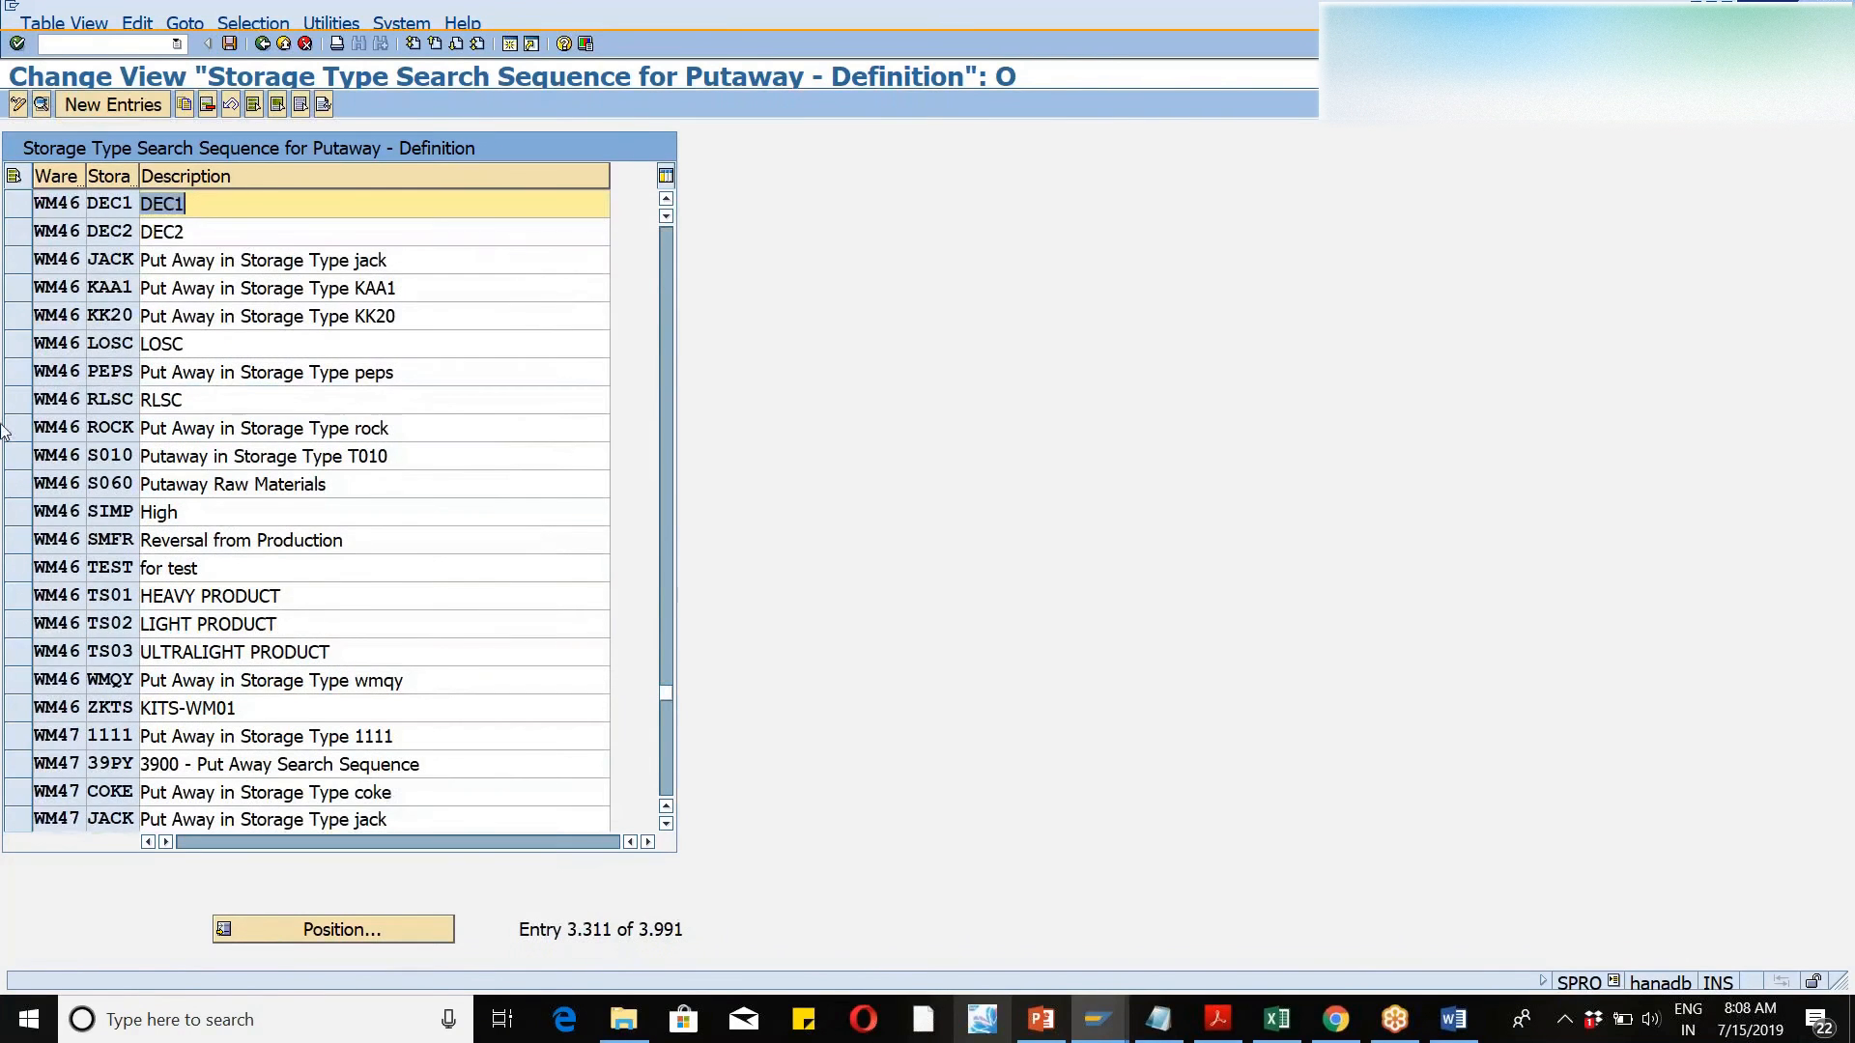
{"action": "left_click", "coordinate": [262, 43]}
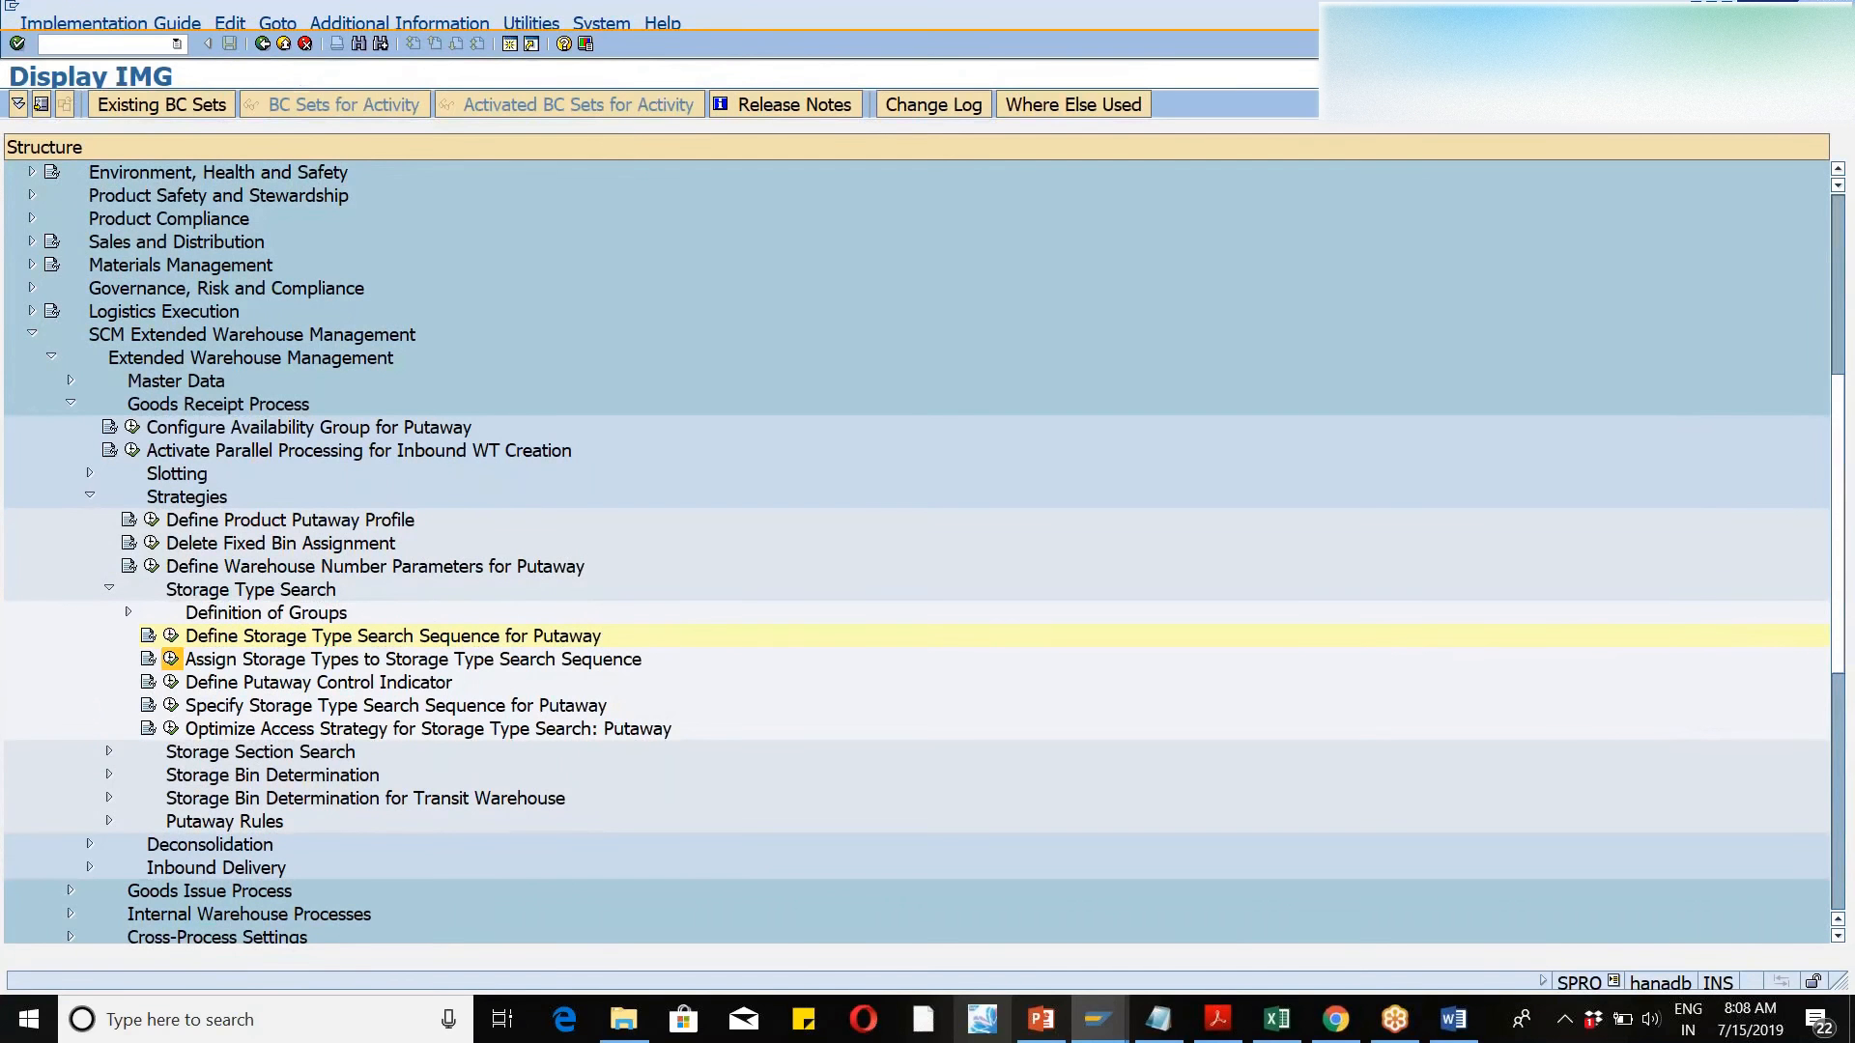
- Check the storage types assigned to search sequence DEC1 in warehouse WM46, and return to the customizing guide
{"action": "left_click", "coordinate": [171, 659]}
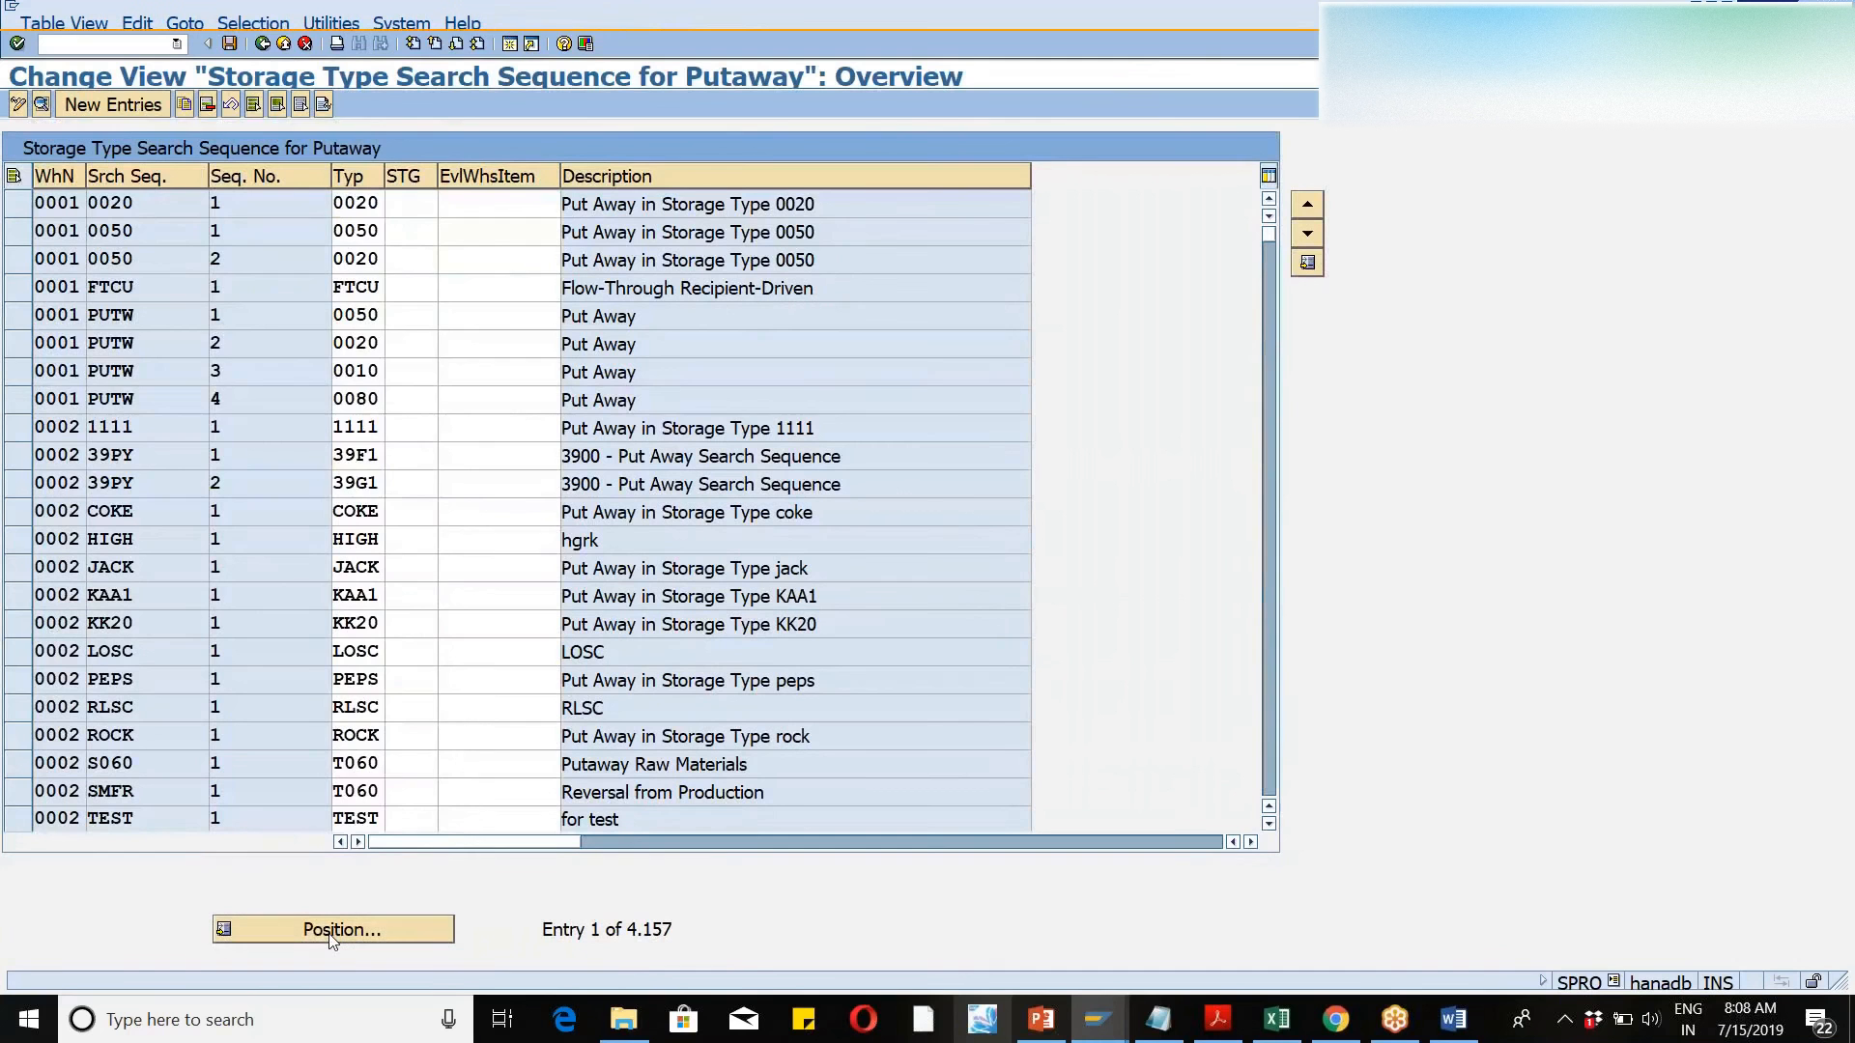
{"action": "left_click", "coordinate": [330, 930]}
{"action": "type", "text": "wm46"}
{"action": "key", "text": "Tab"}
{"action": "type", "text": "dec1"}
{"action": "key", "text": "Return"}
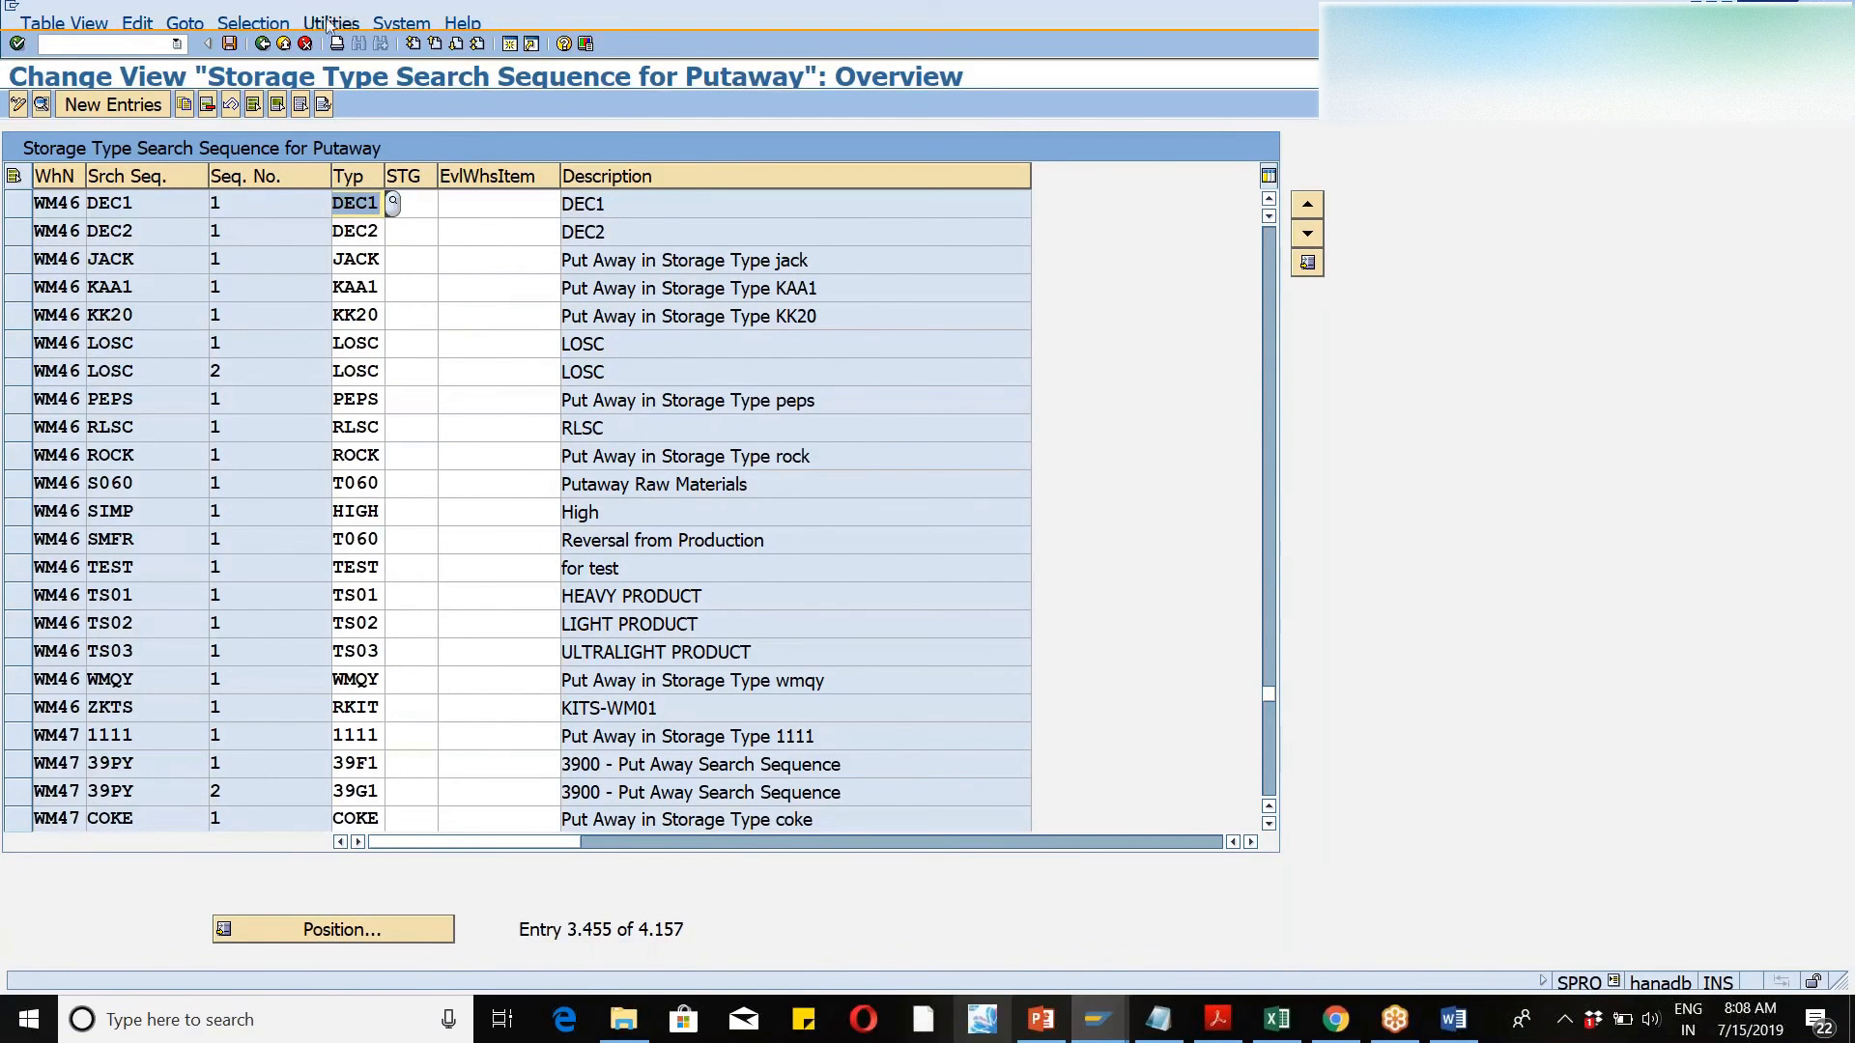
{"action": "left_click", "coordinate": [264, 45]}
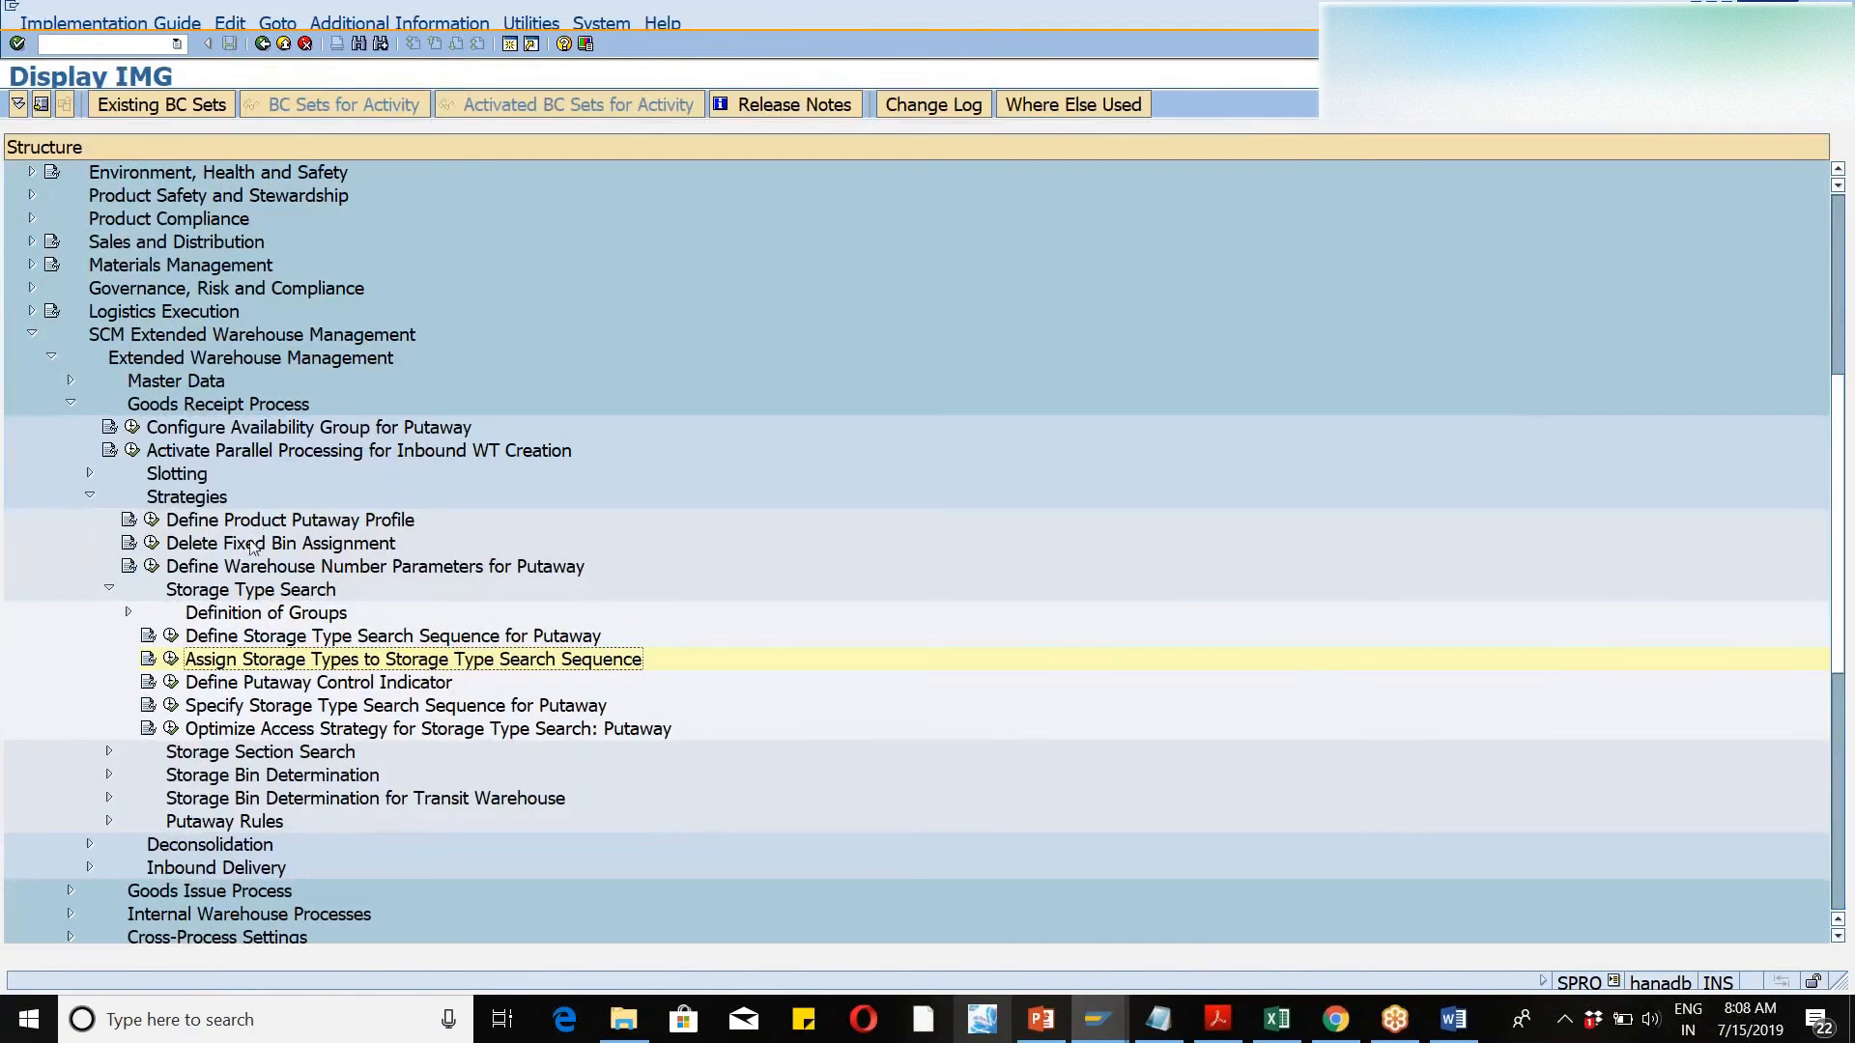
- Check the putaway control indicator definition for warehouse WM46, indicator ZDE1, and return to the customizing guide
{"action": "left_click", "coordinate": [171, 683]}
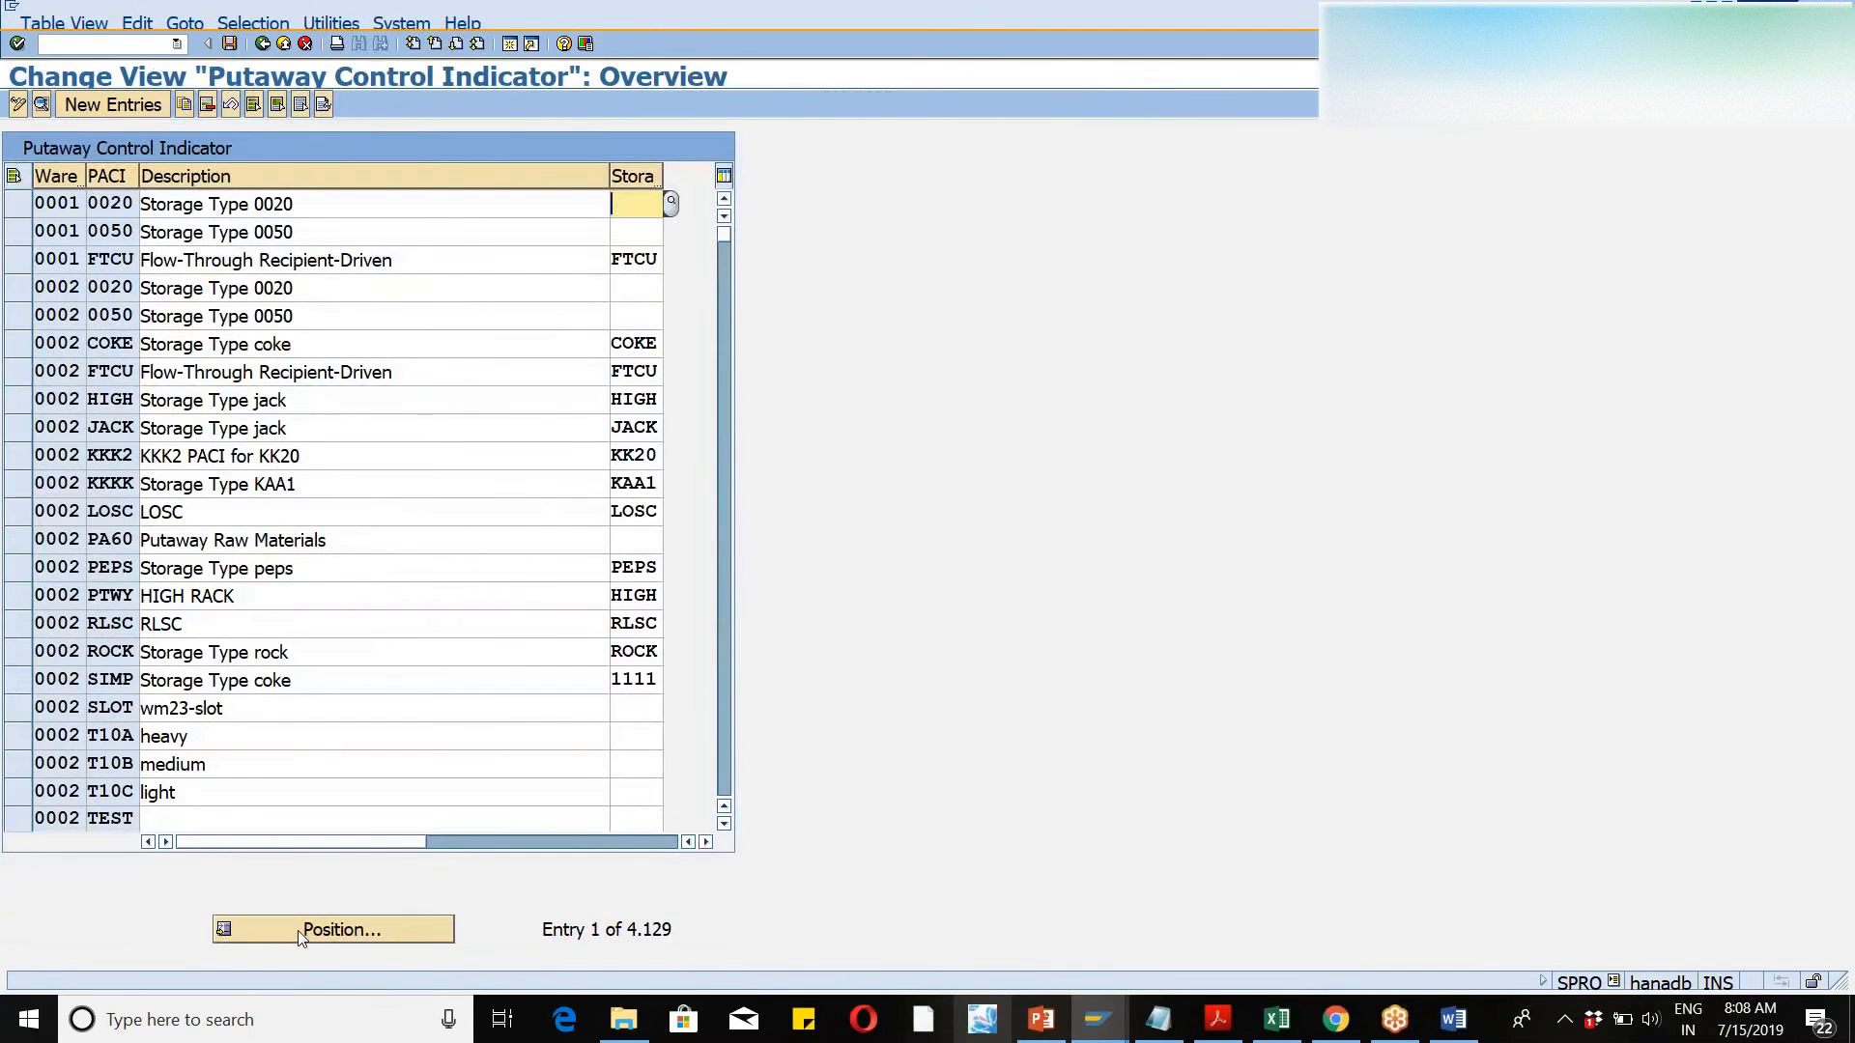
{"action": "left_click", "coordinate": [300, 932]}
{"action": "type", "text": "wm46"}
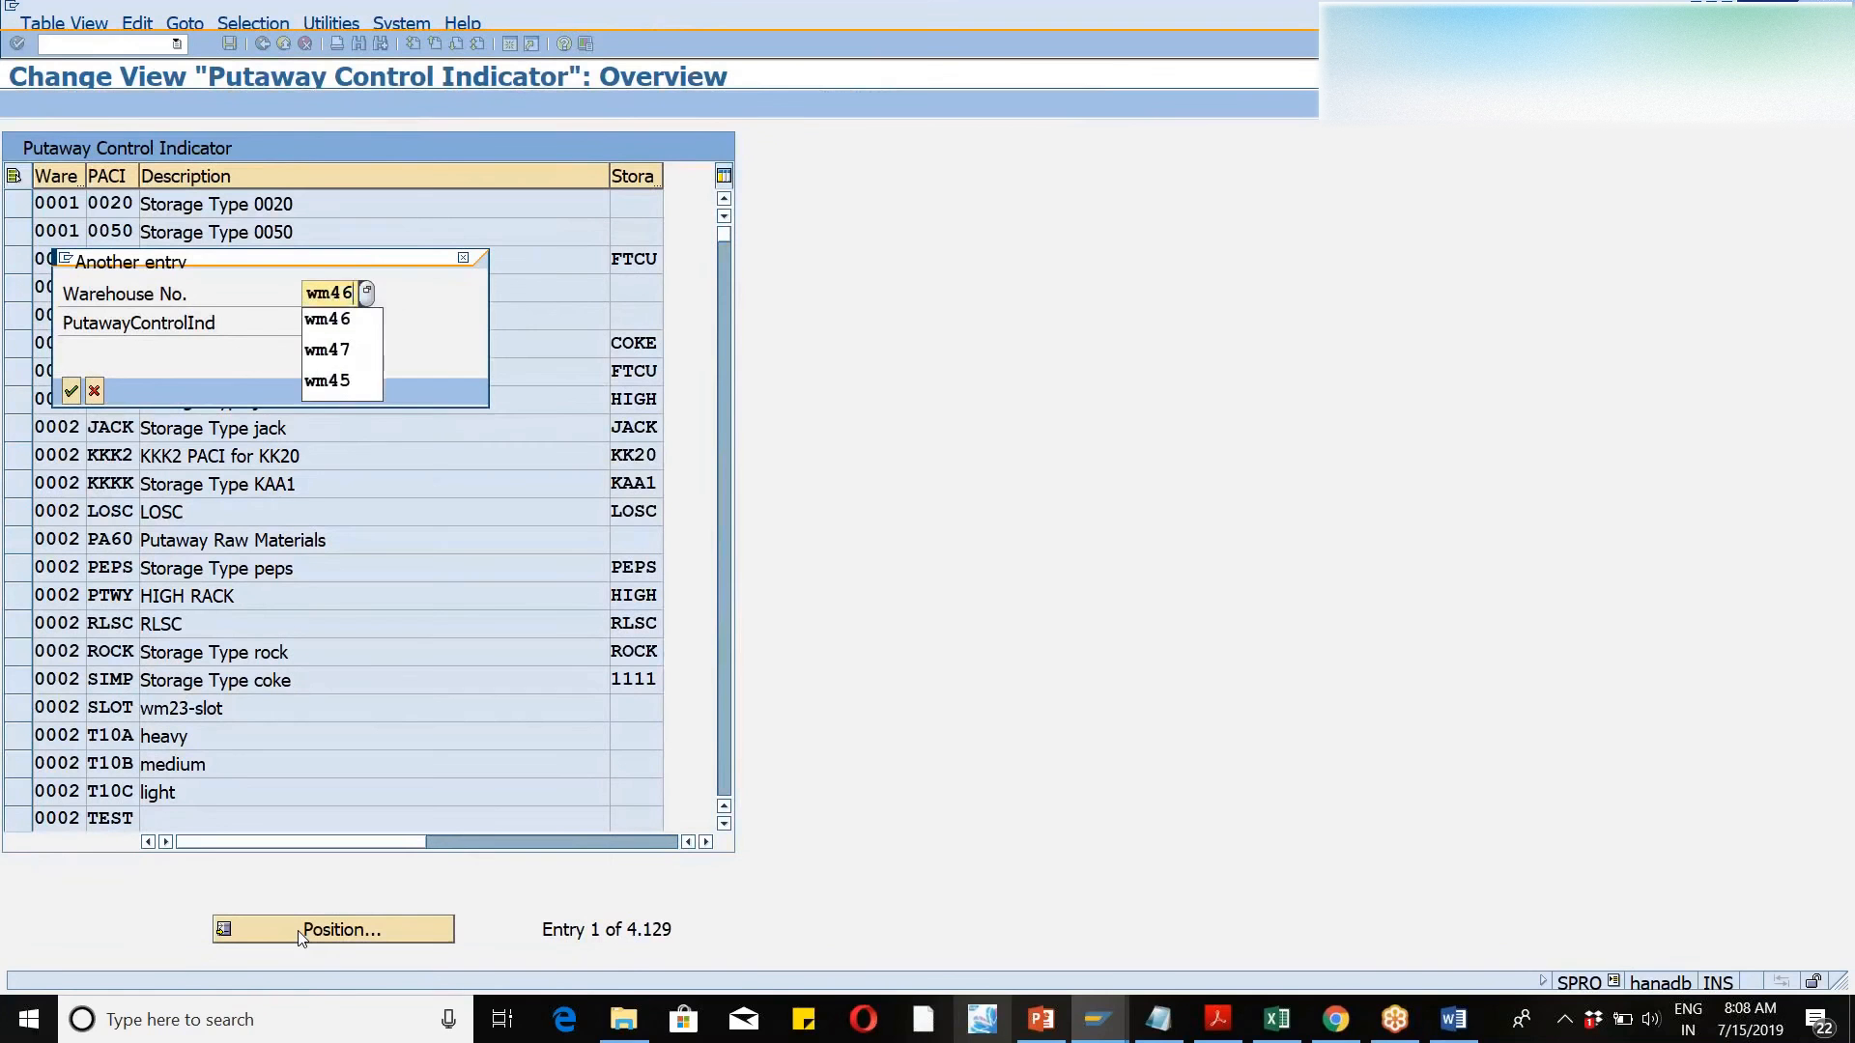
{"action": "key", "text": "Tab"}
{"action": "type", "text": "zde1"}
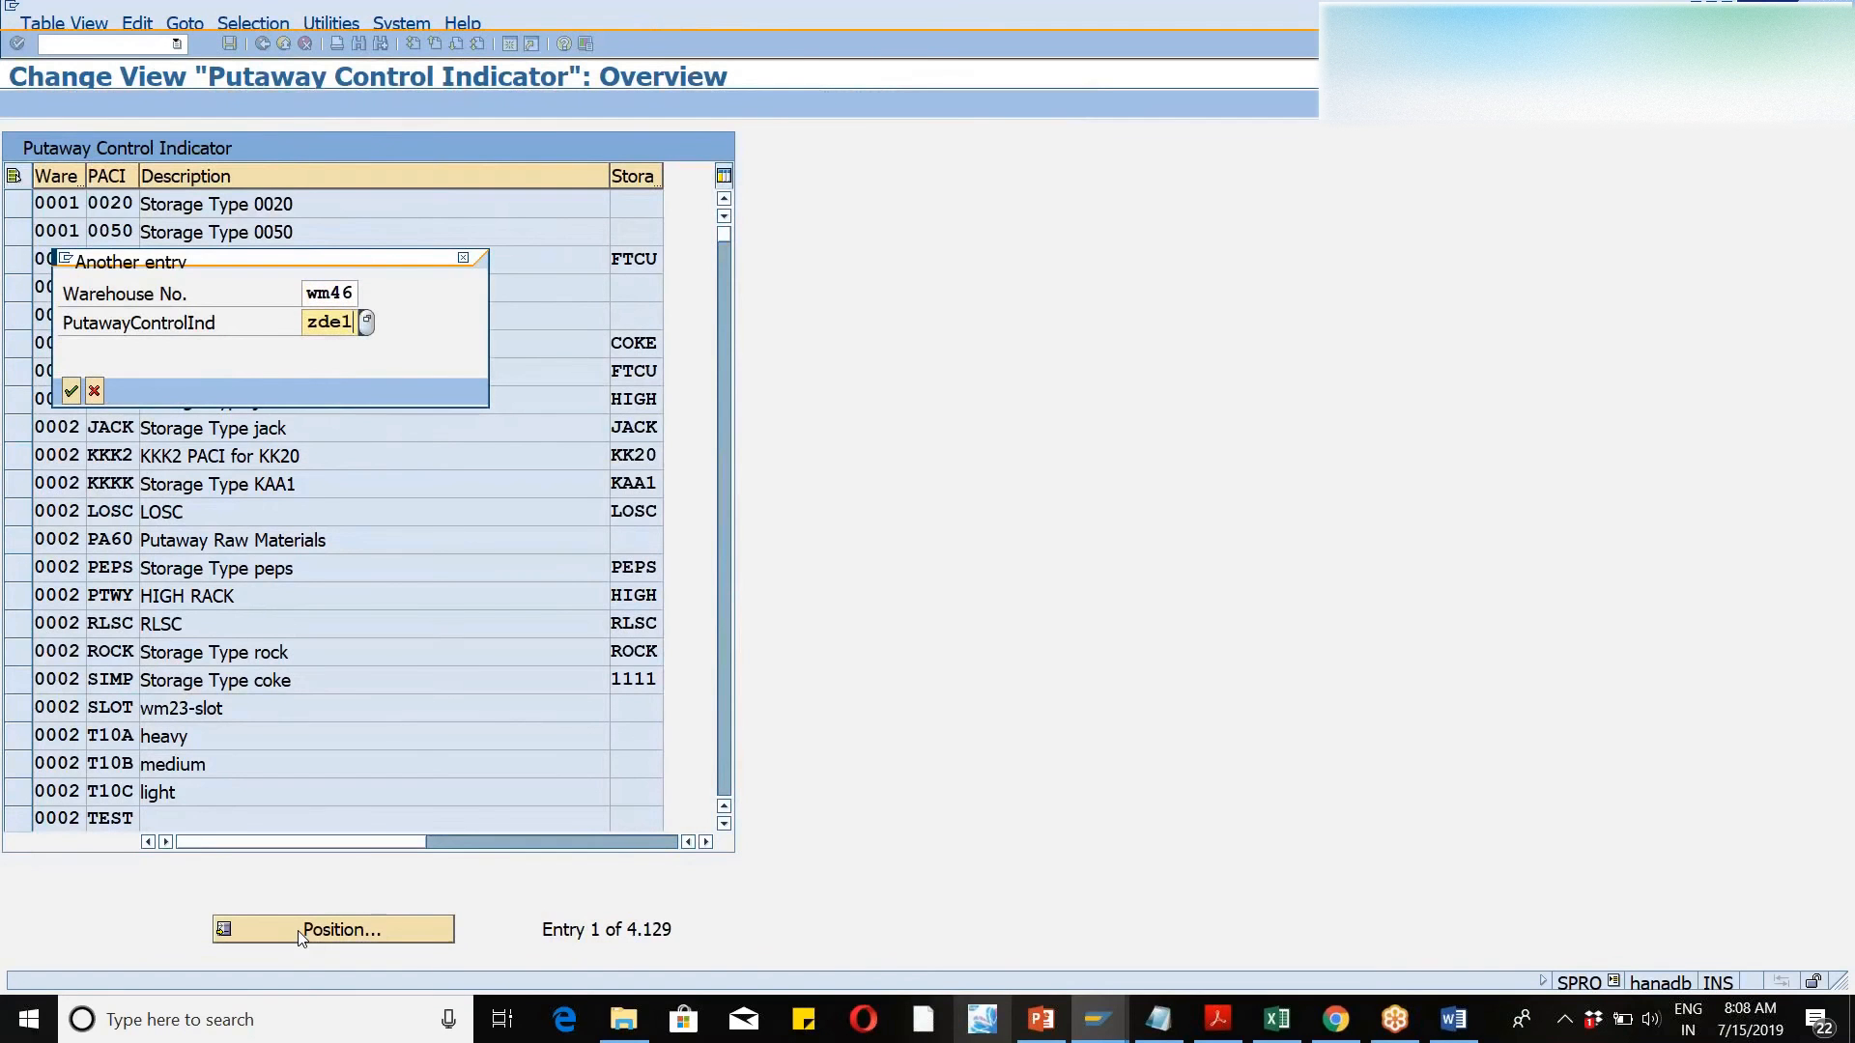
{"action": "key", "text": "Return"}
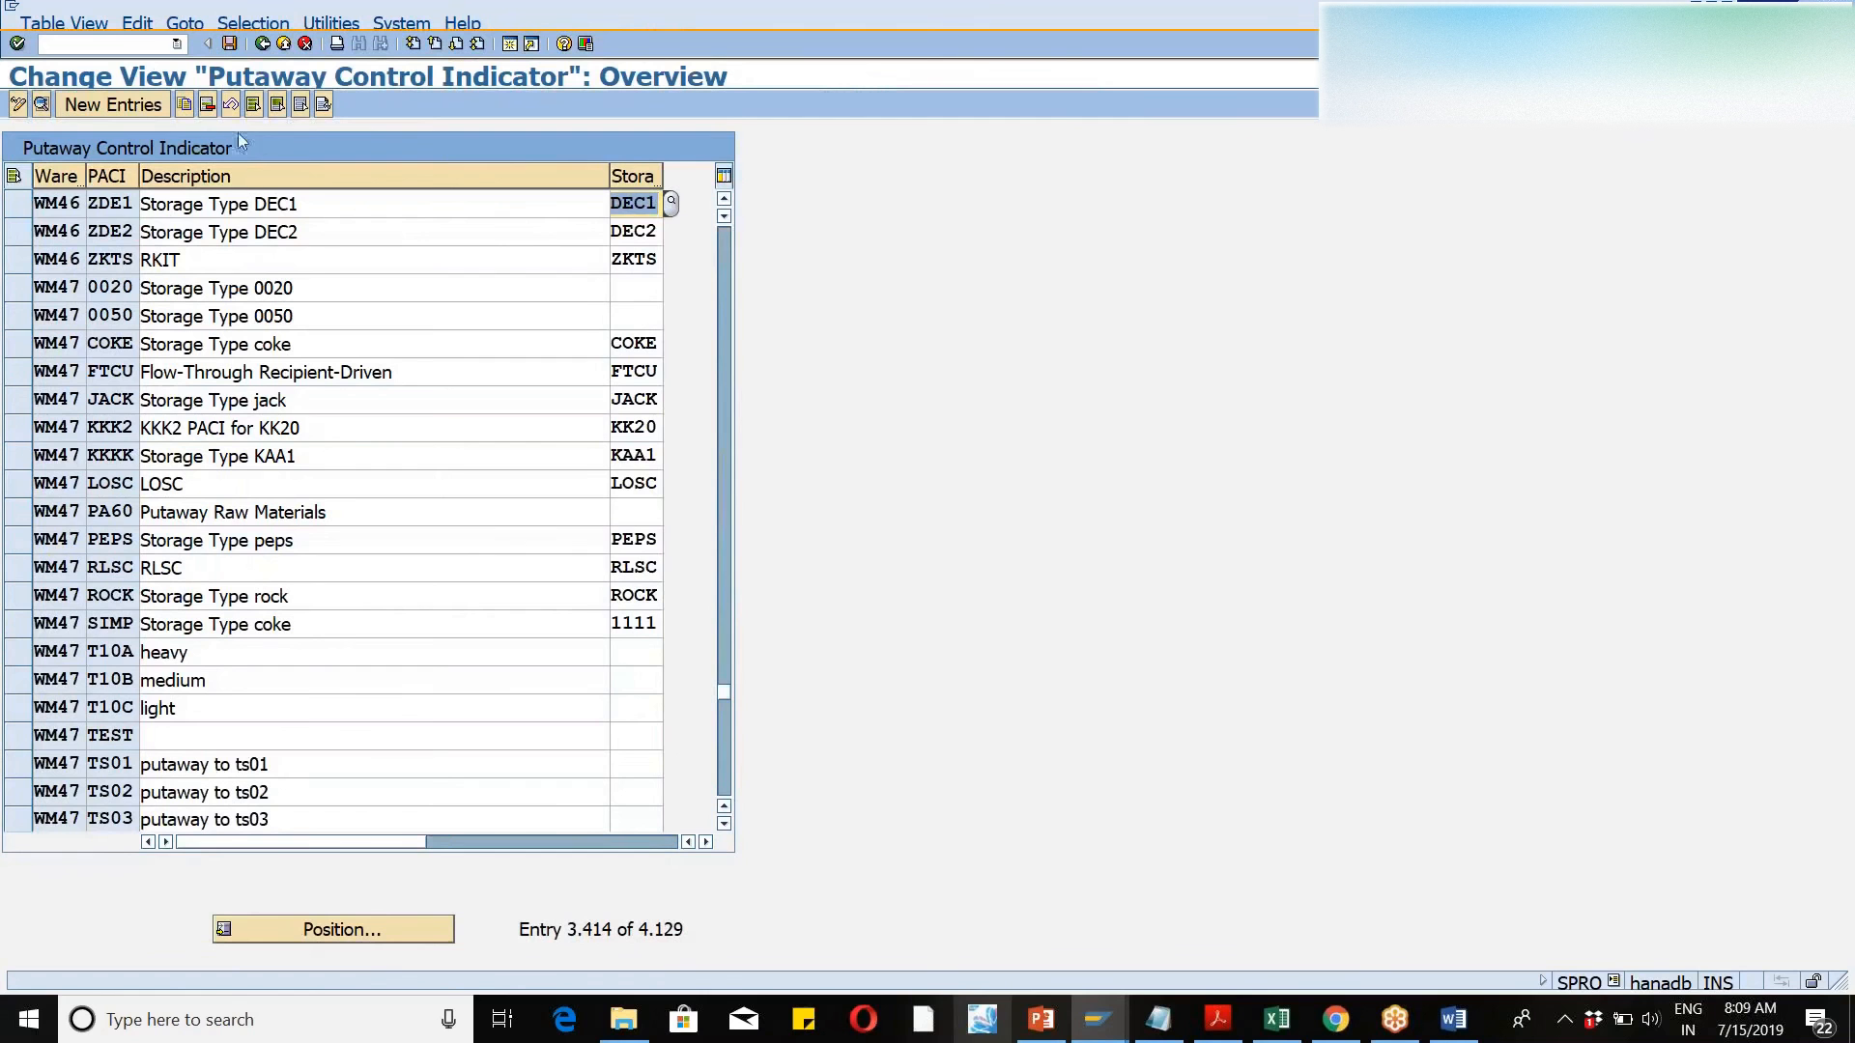
{"action": "left_click", "coordinate": [261, 44]}
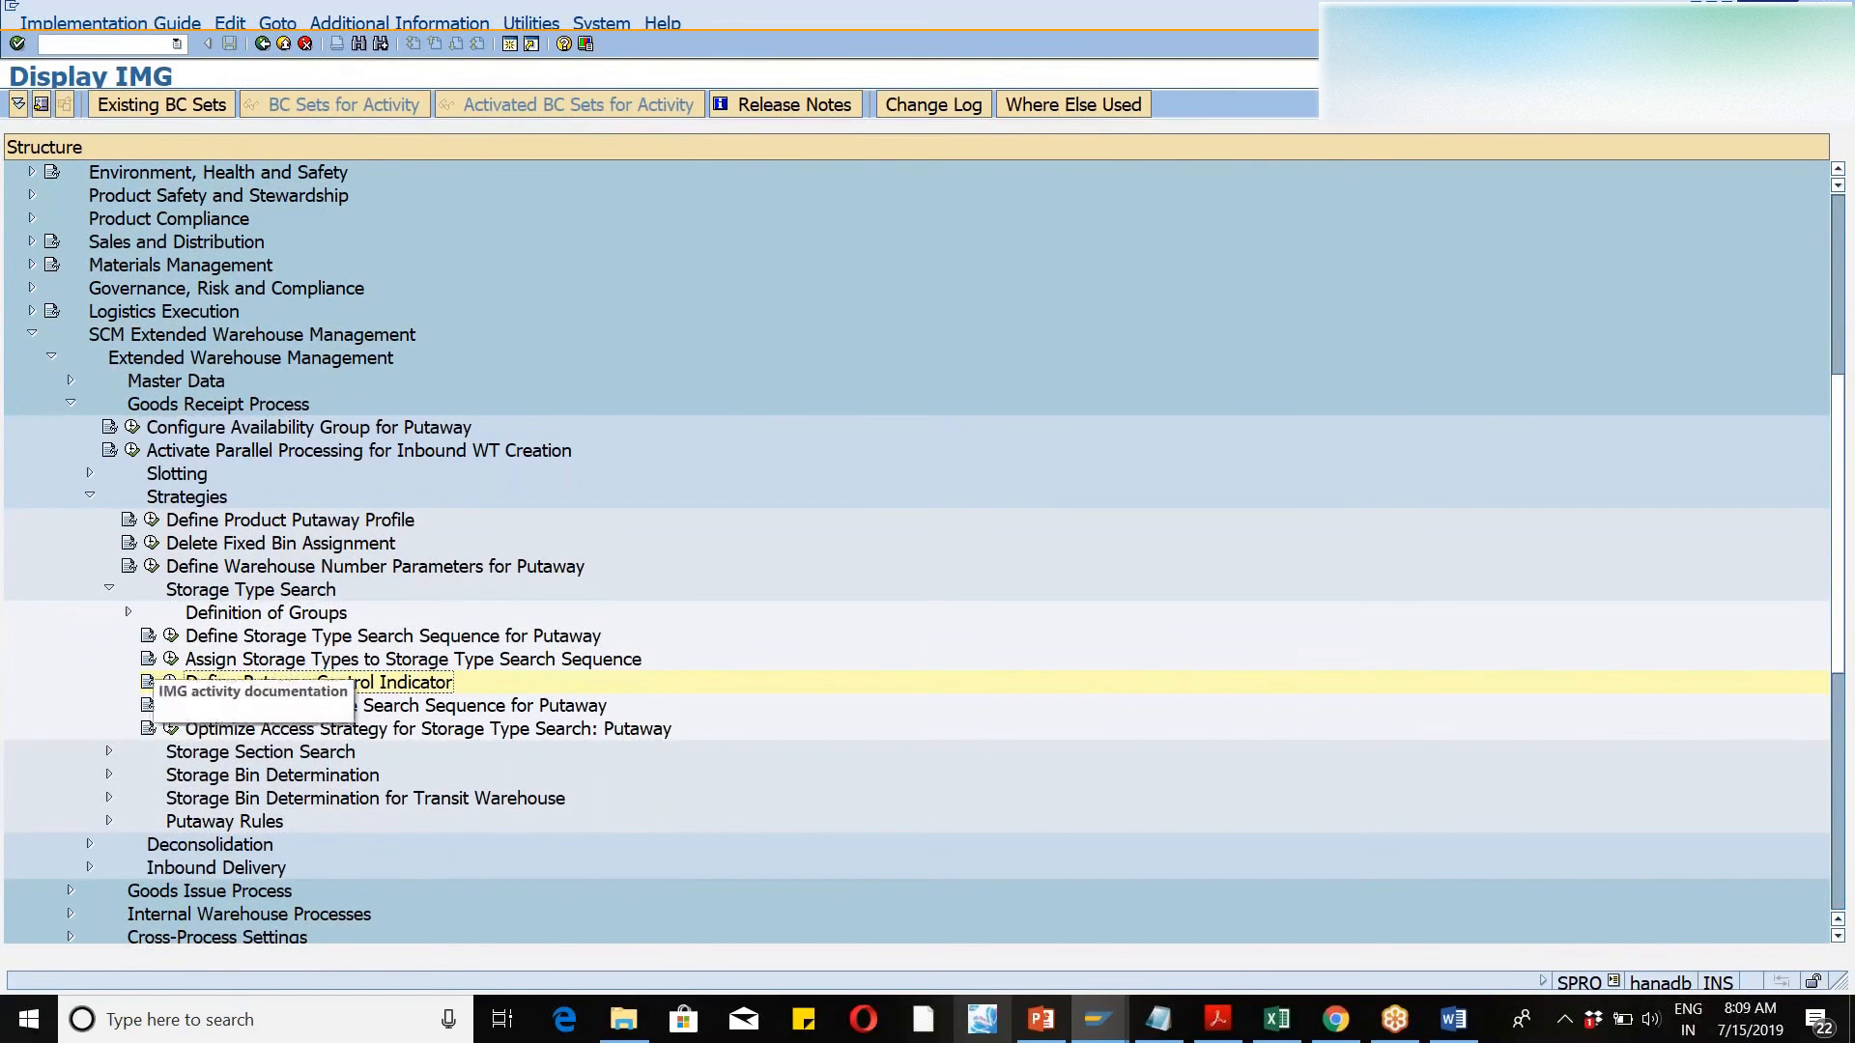
- Check the storage type search sequence and putaway rule specified for warehouse WM46, putaway control indicator ZDE1, and return to the customizing guide
{"action": "left_click", "coordinate": [171, 705]}
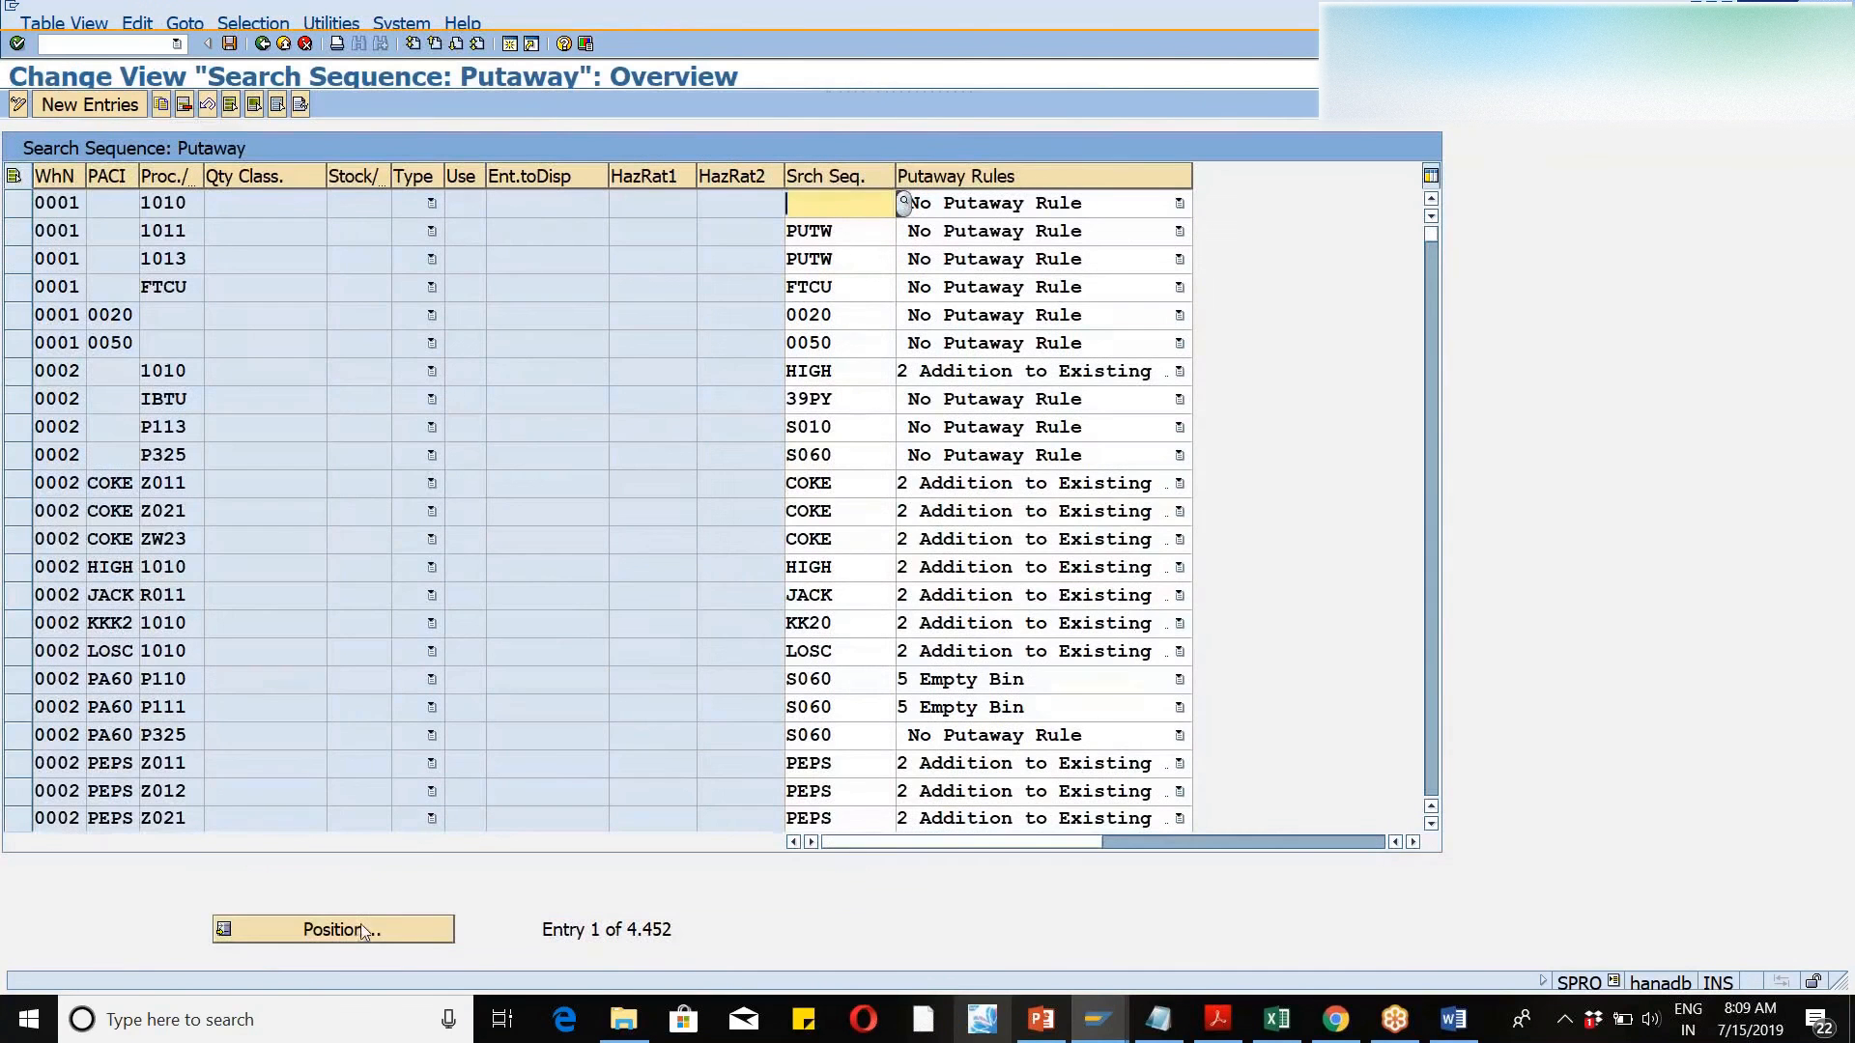
{"action": "left_click", "coordinate": [364, 930]}
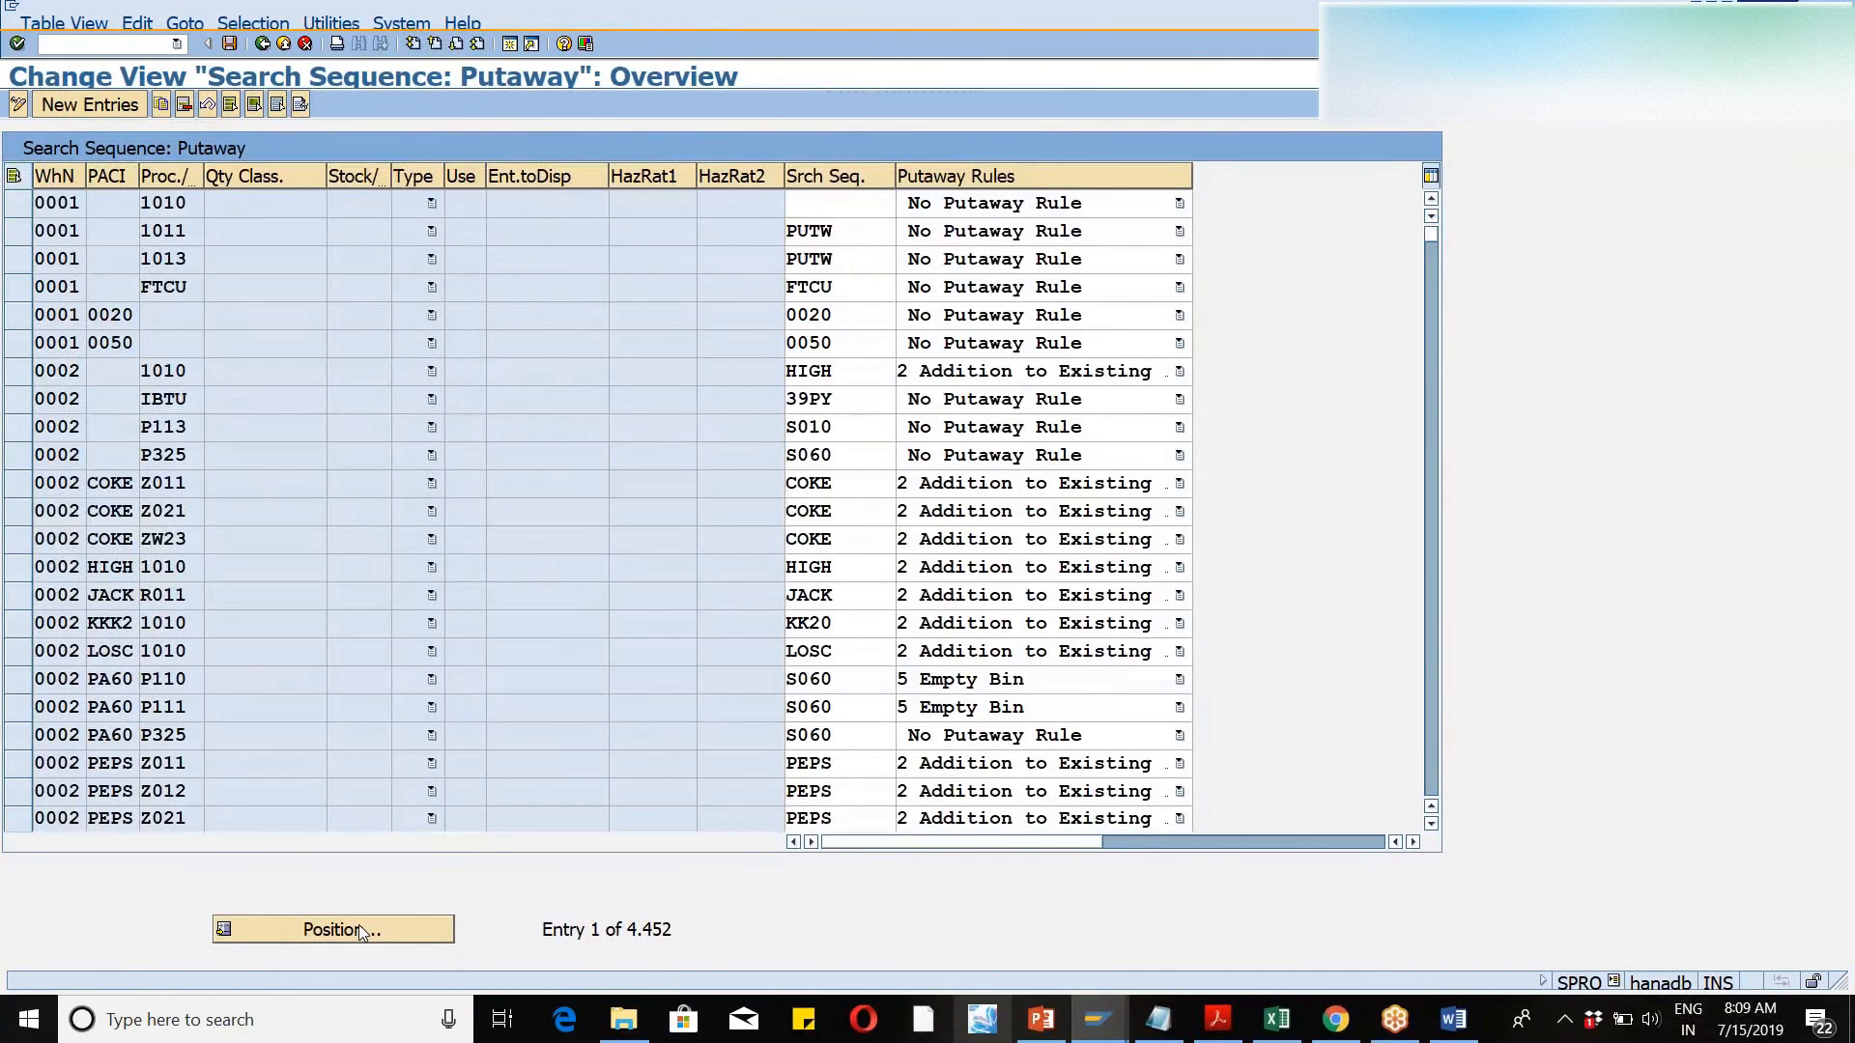
{"action": "type", "text": "wm46"}
{"action": "key", "text": "Tab"}
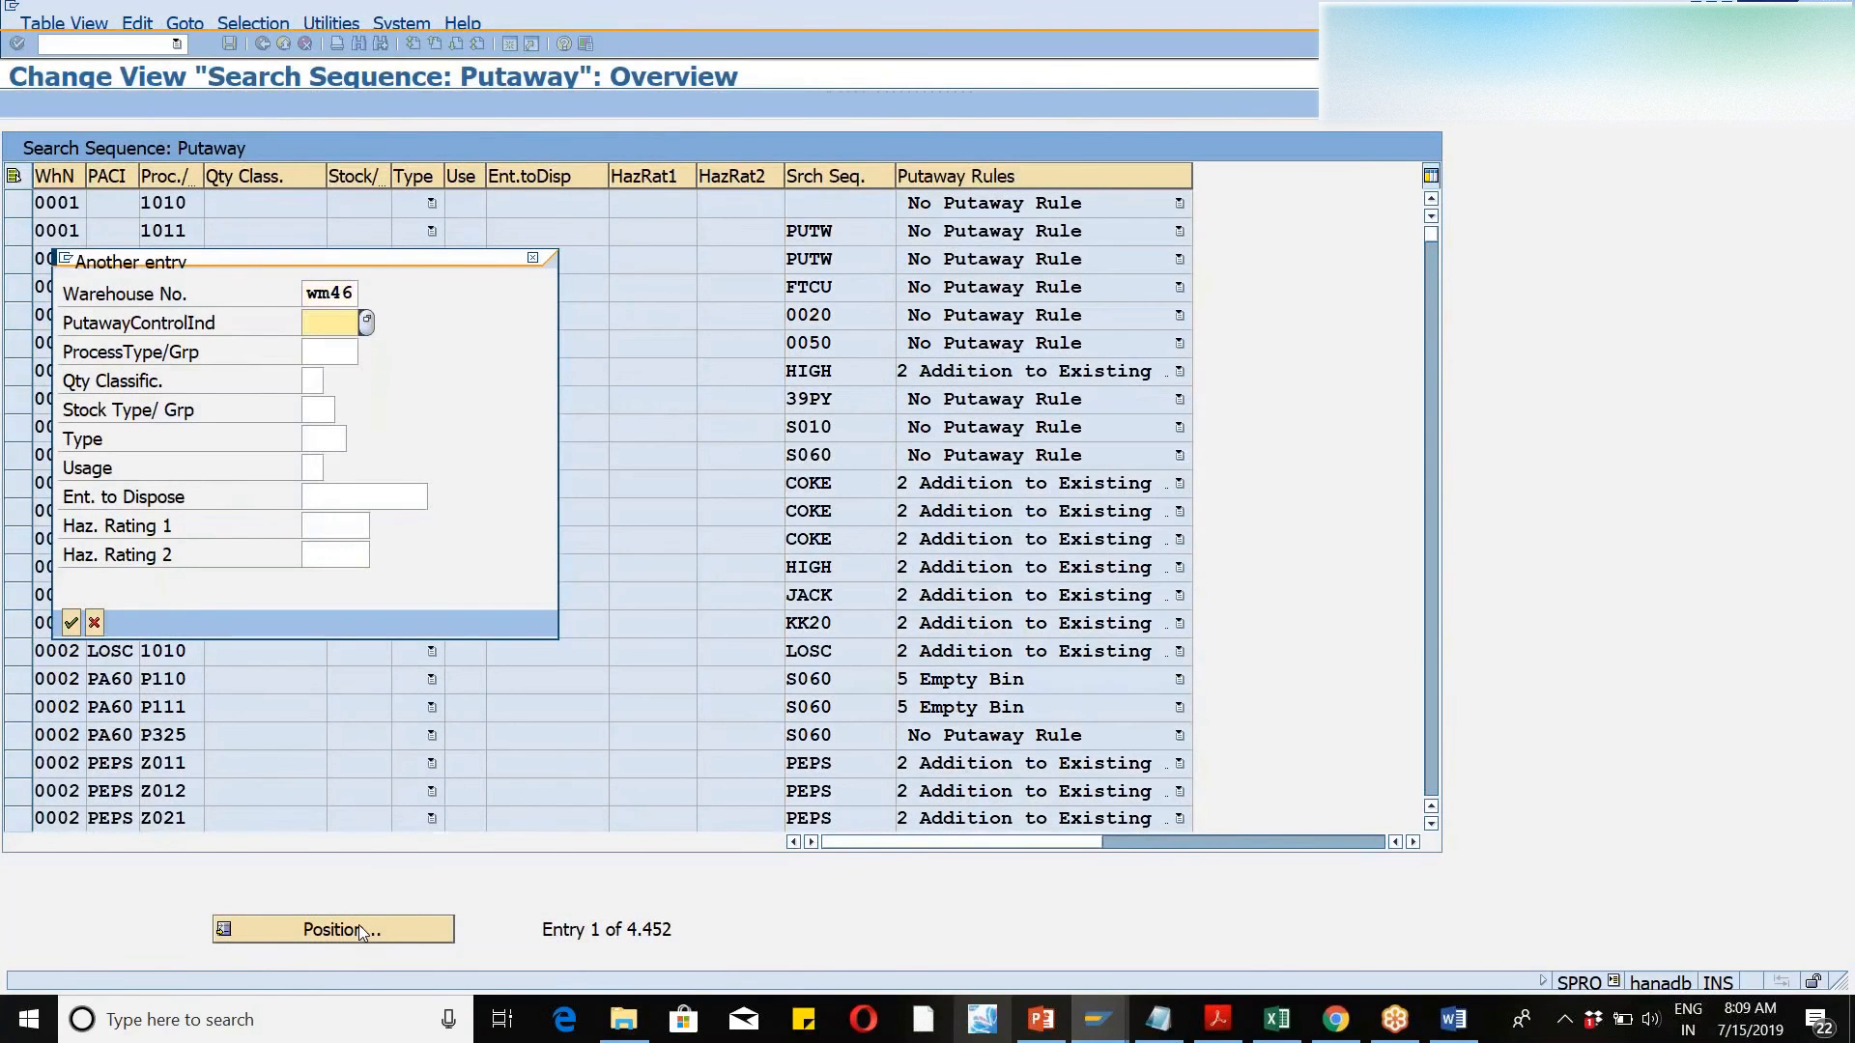
{"action": "type", "text": "zde1"}
{"action": "key", "text": "Return"}
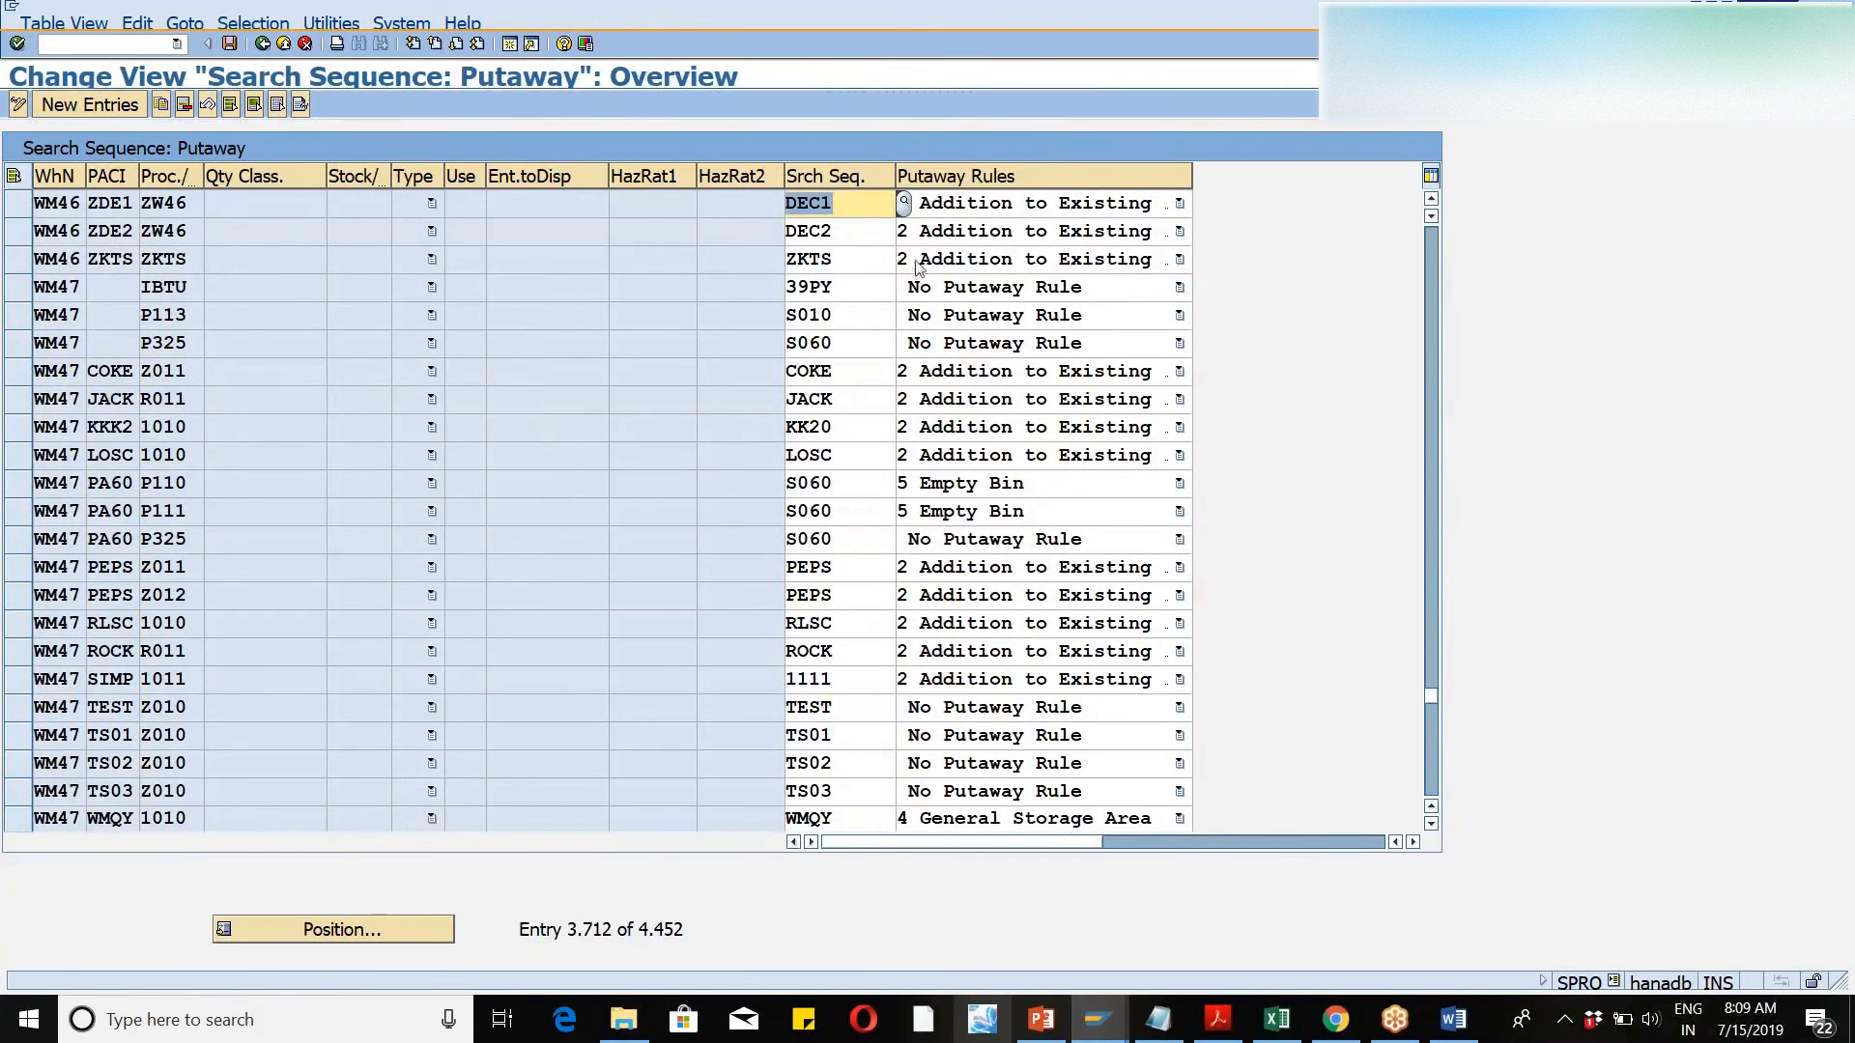
{"action": "left_click", "coordinate": [269, 47]}
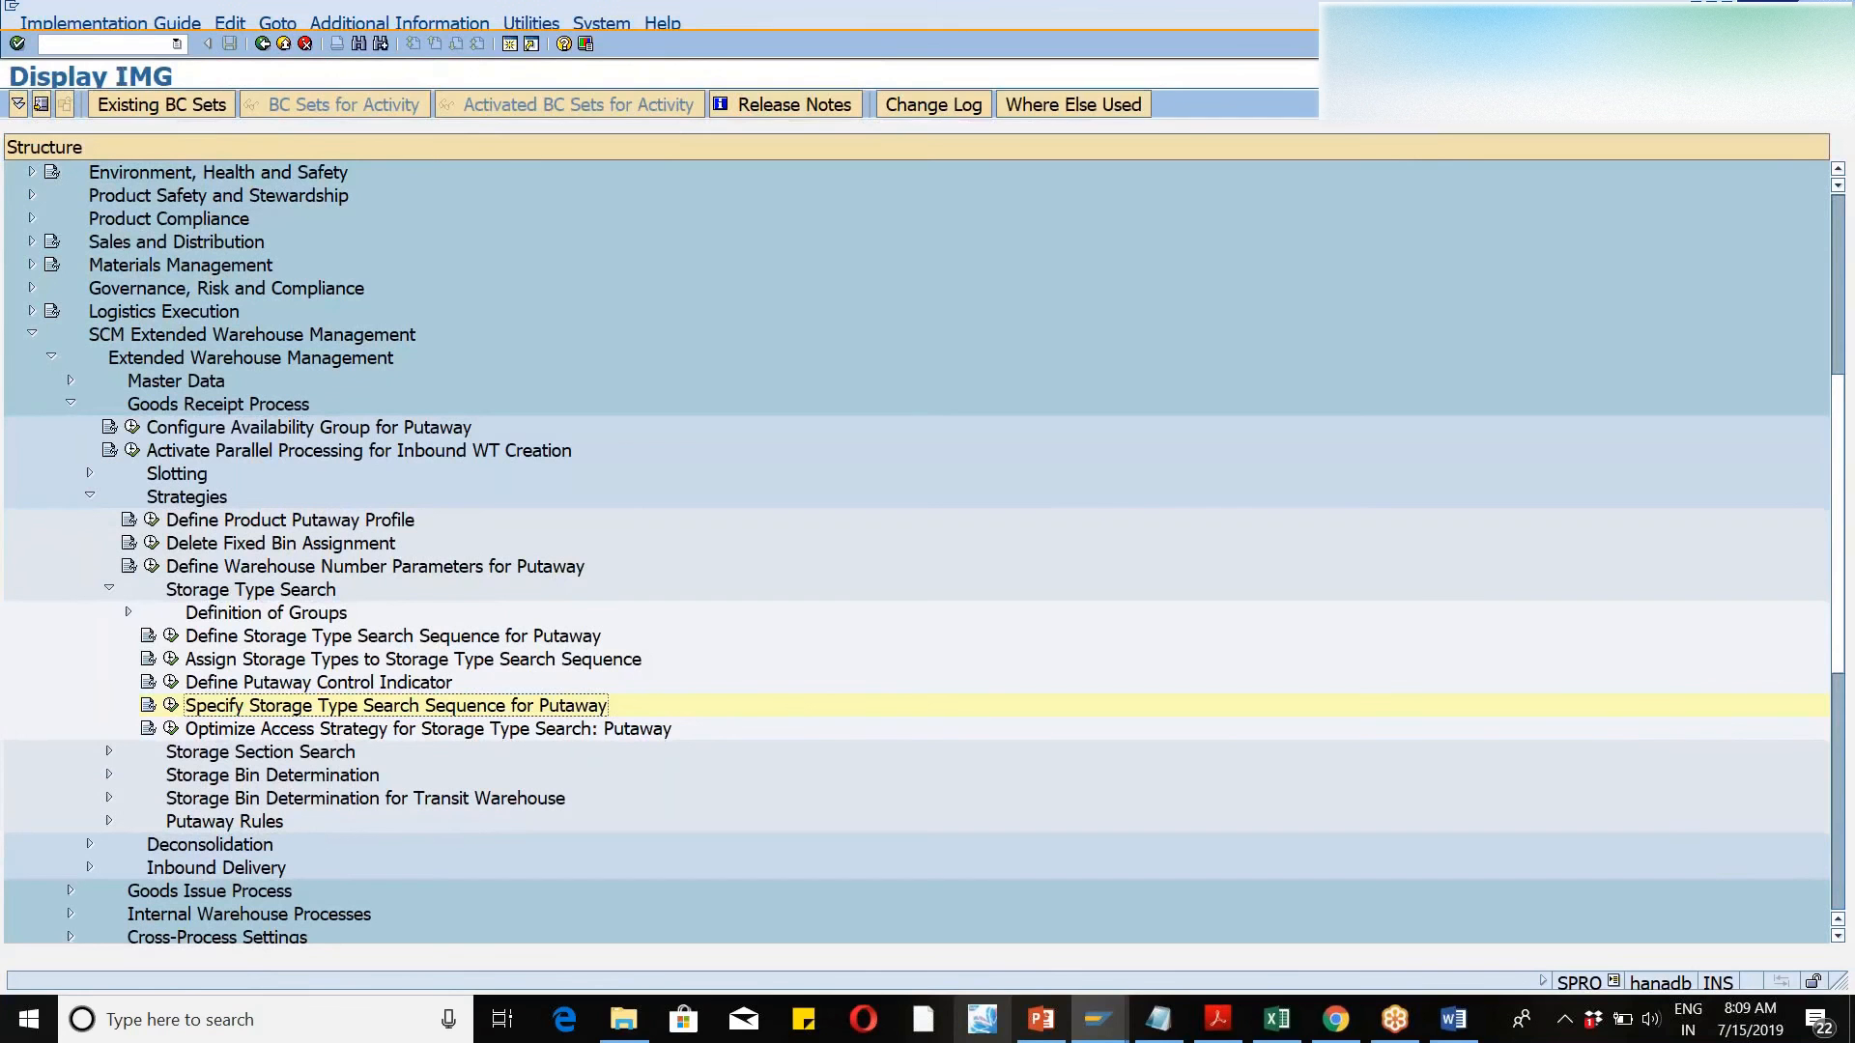
- Check the optimized access strategy for putaway storage type search in warehouse WM46, and return to the customizing guide
{"action": "left_click", "coordinate": [171, 728]}
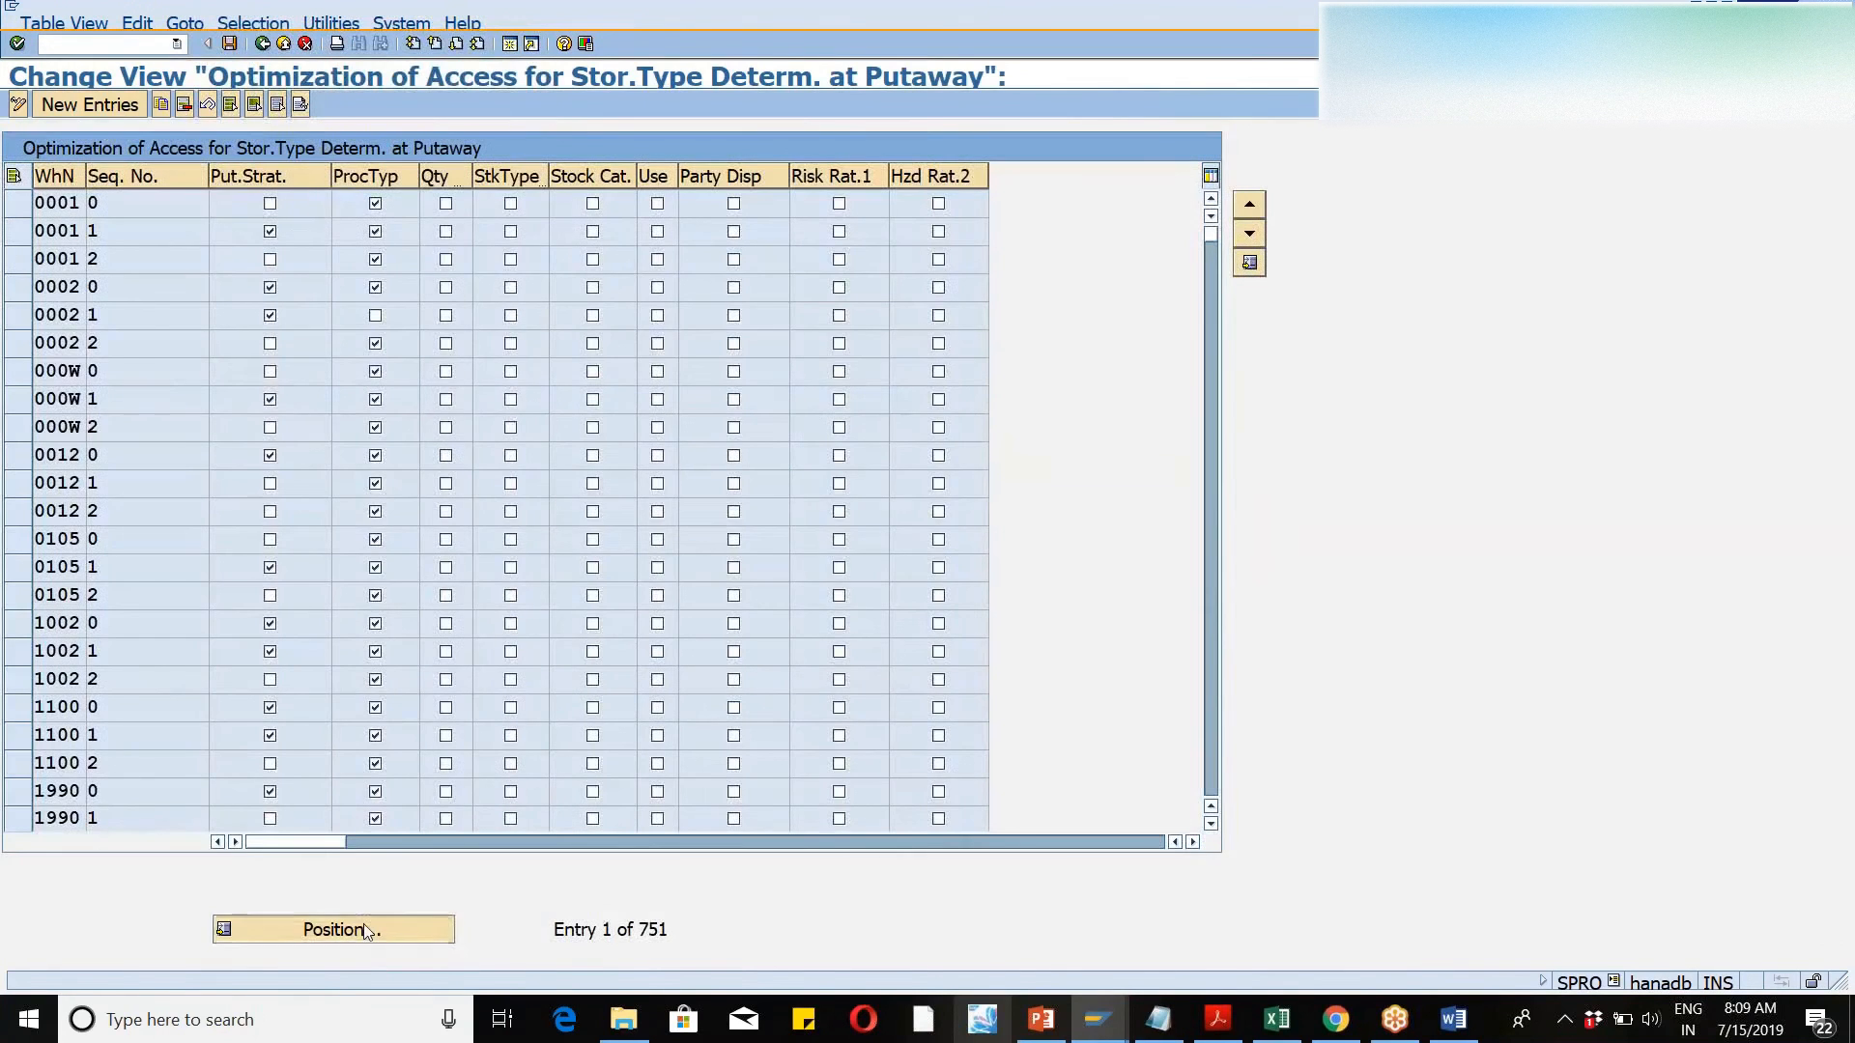
{"action": "left_click", "coordinate": [363, 927]}
{"action": "type", "text": "wm46"}
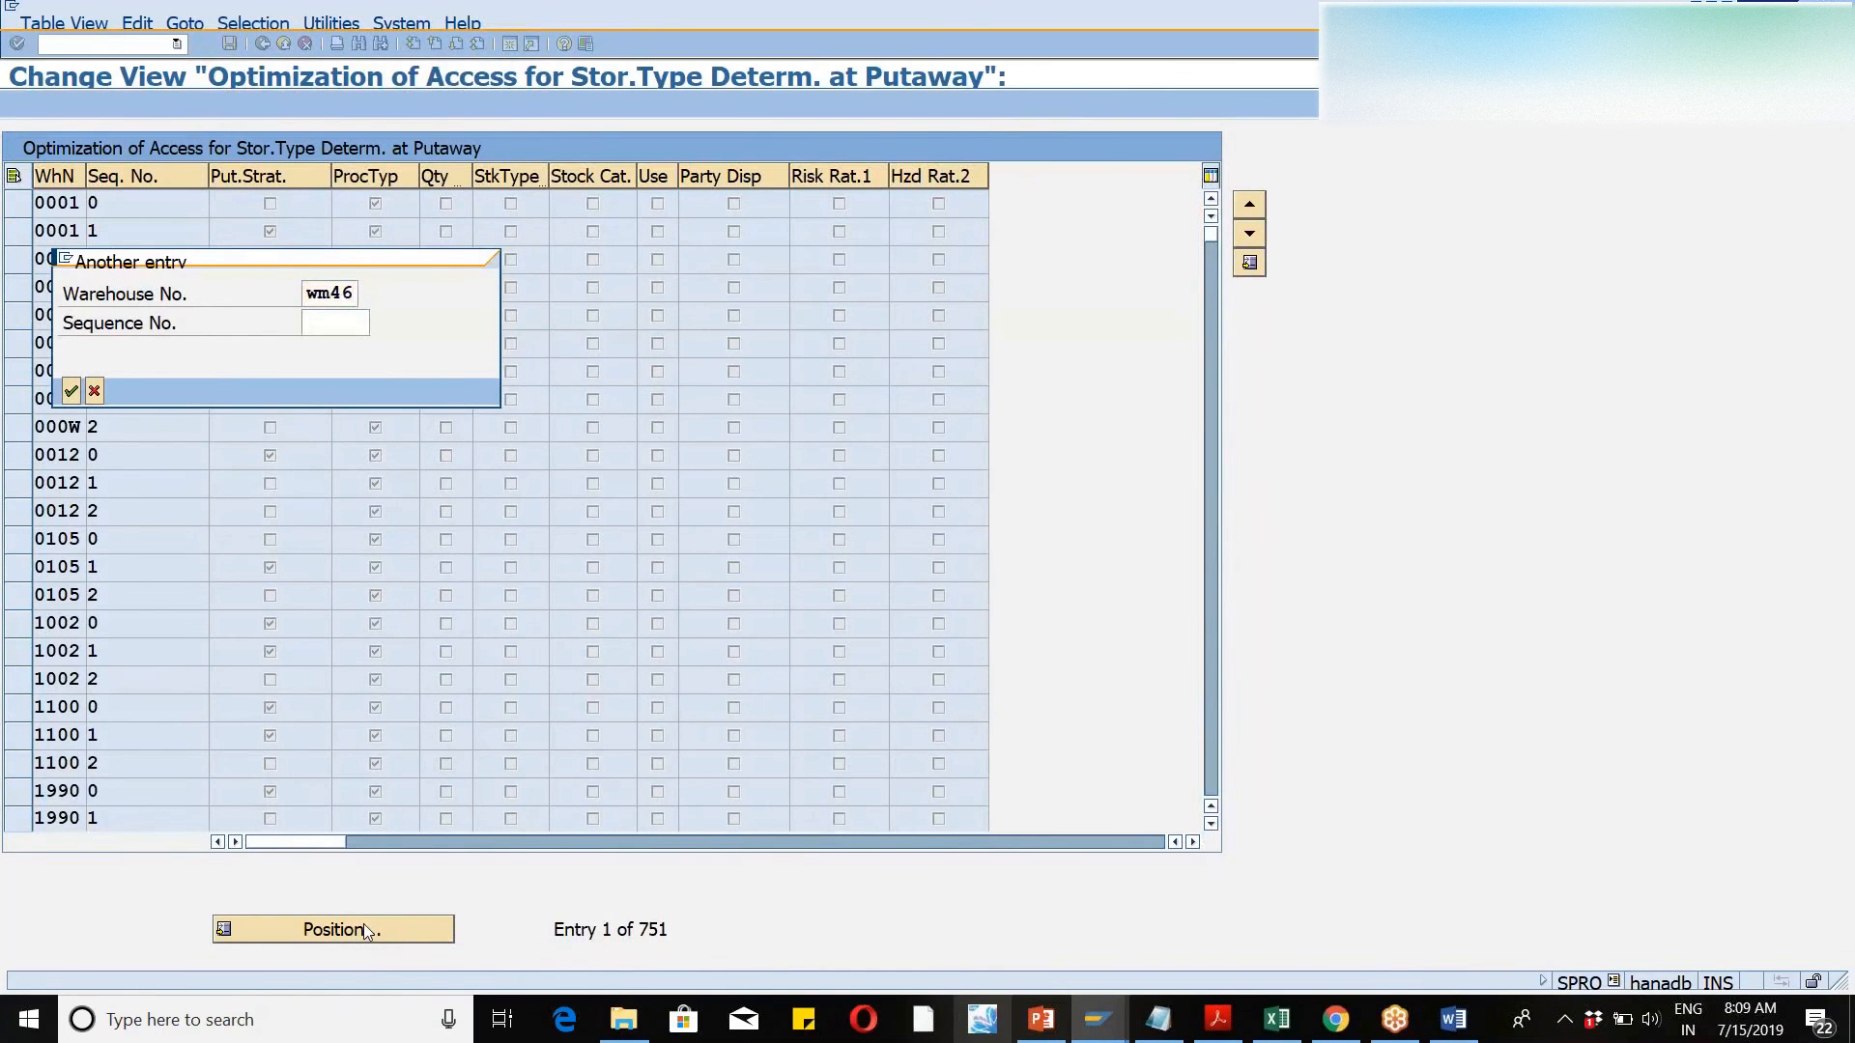
{"action": "key", "text": "Return"}
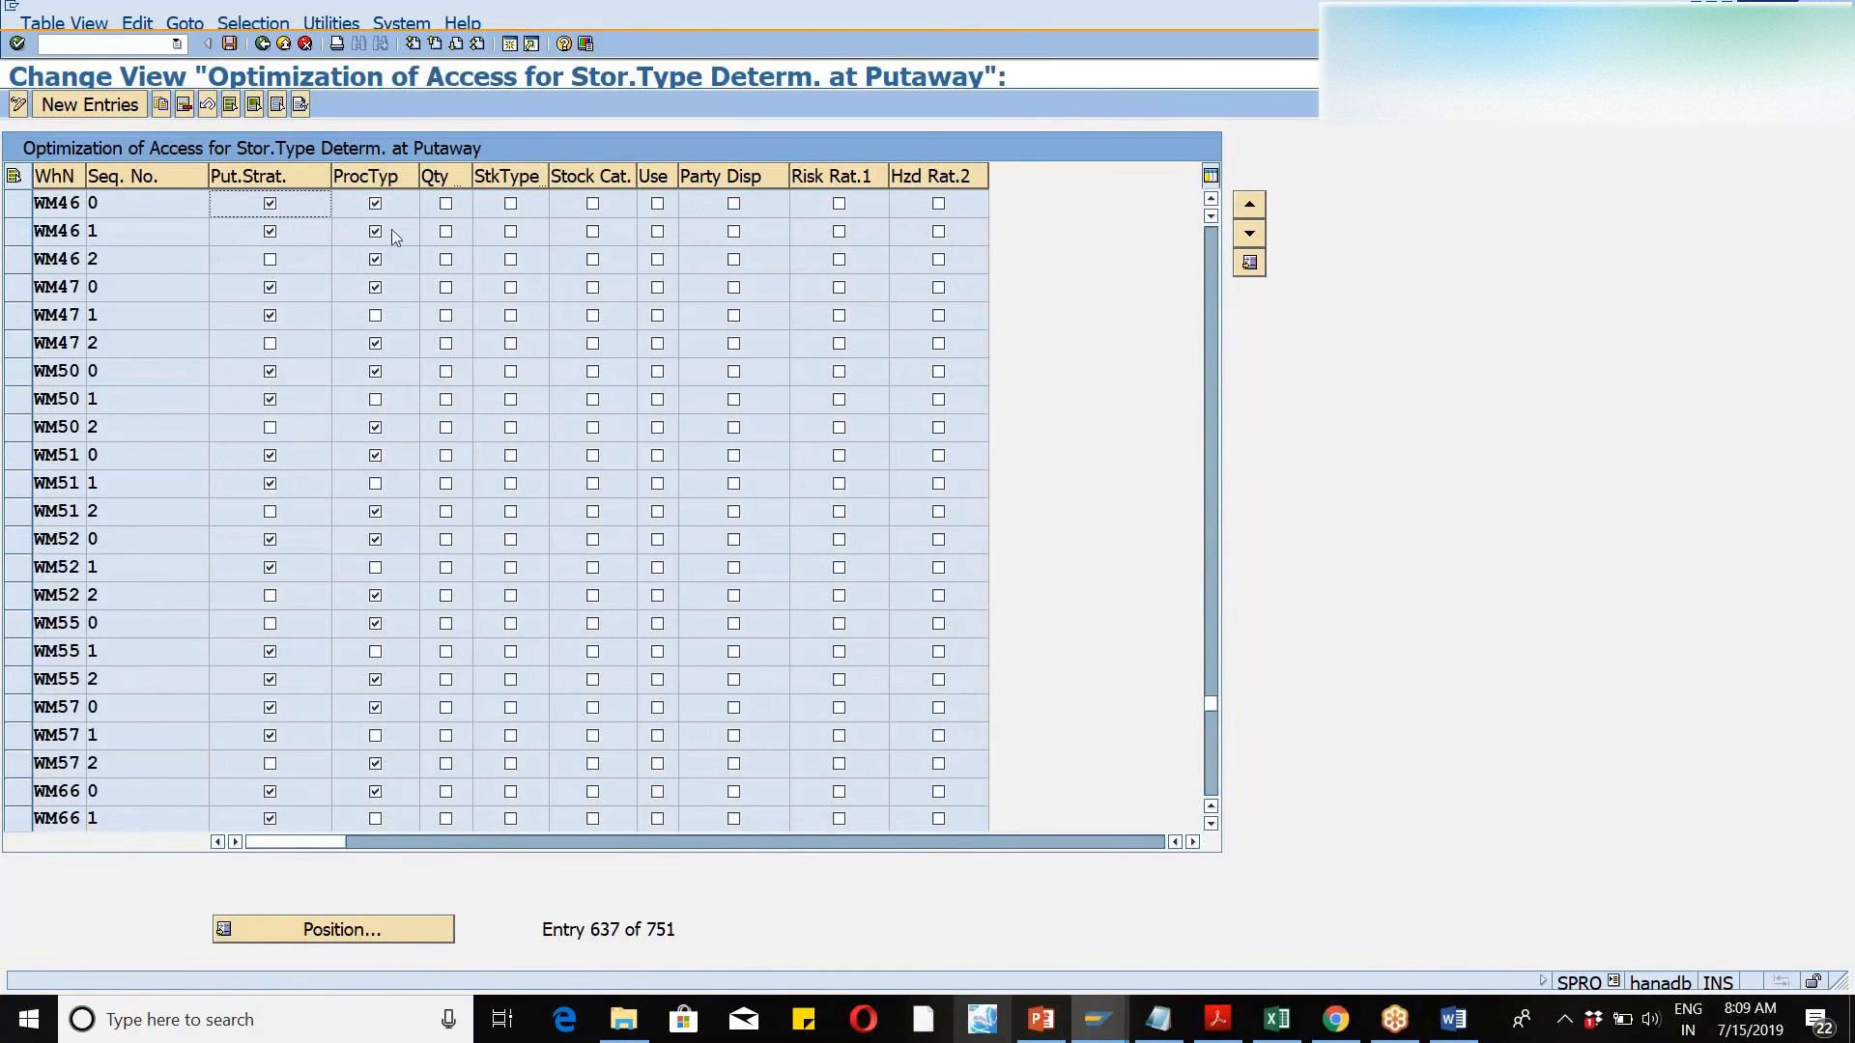
{"action": "left_click", "coordinate": [263, 44]}
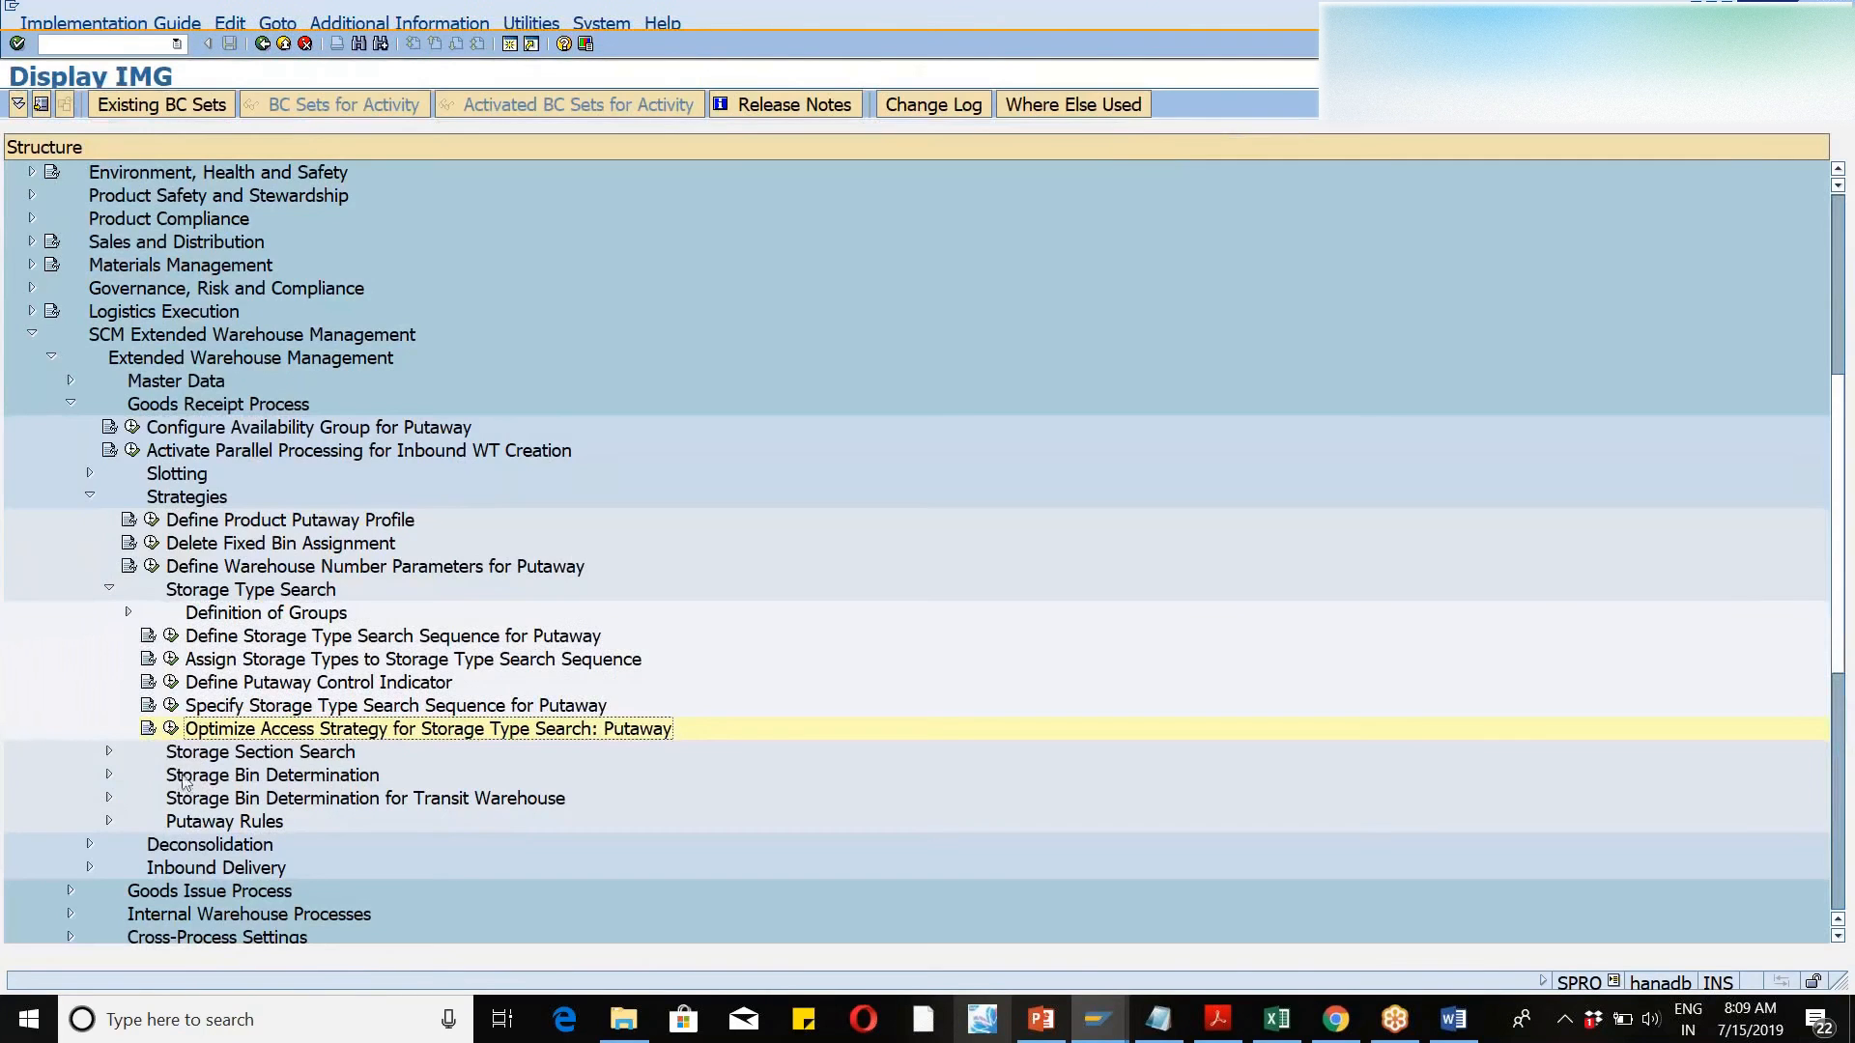
- Collapse Storage Type Search and expand Storage Bin Determination > HU Types under the putaway strategies
{"action": "left_click", "coordinate": [109, 590]}
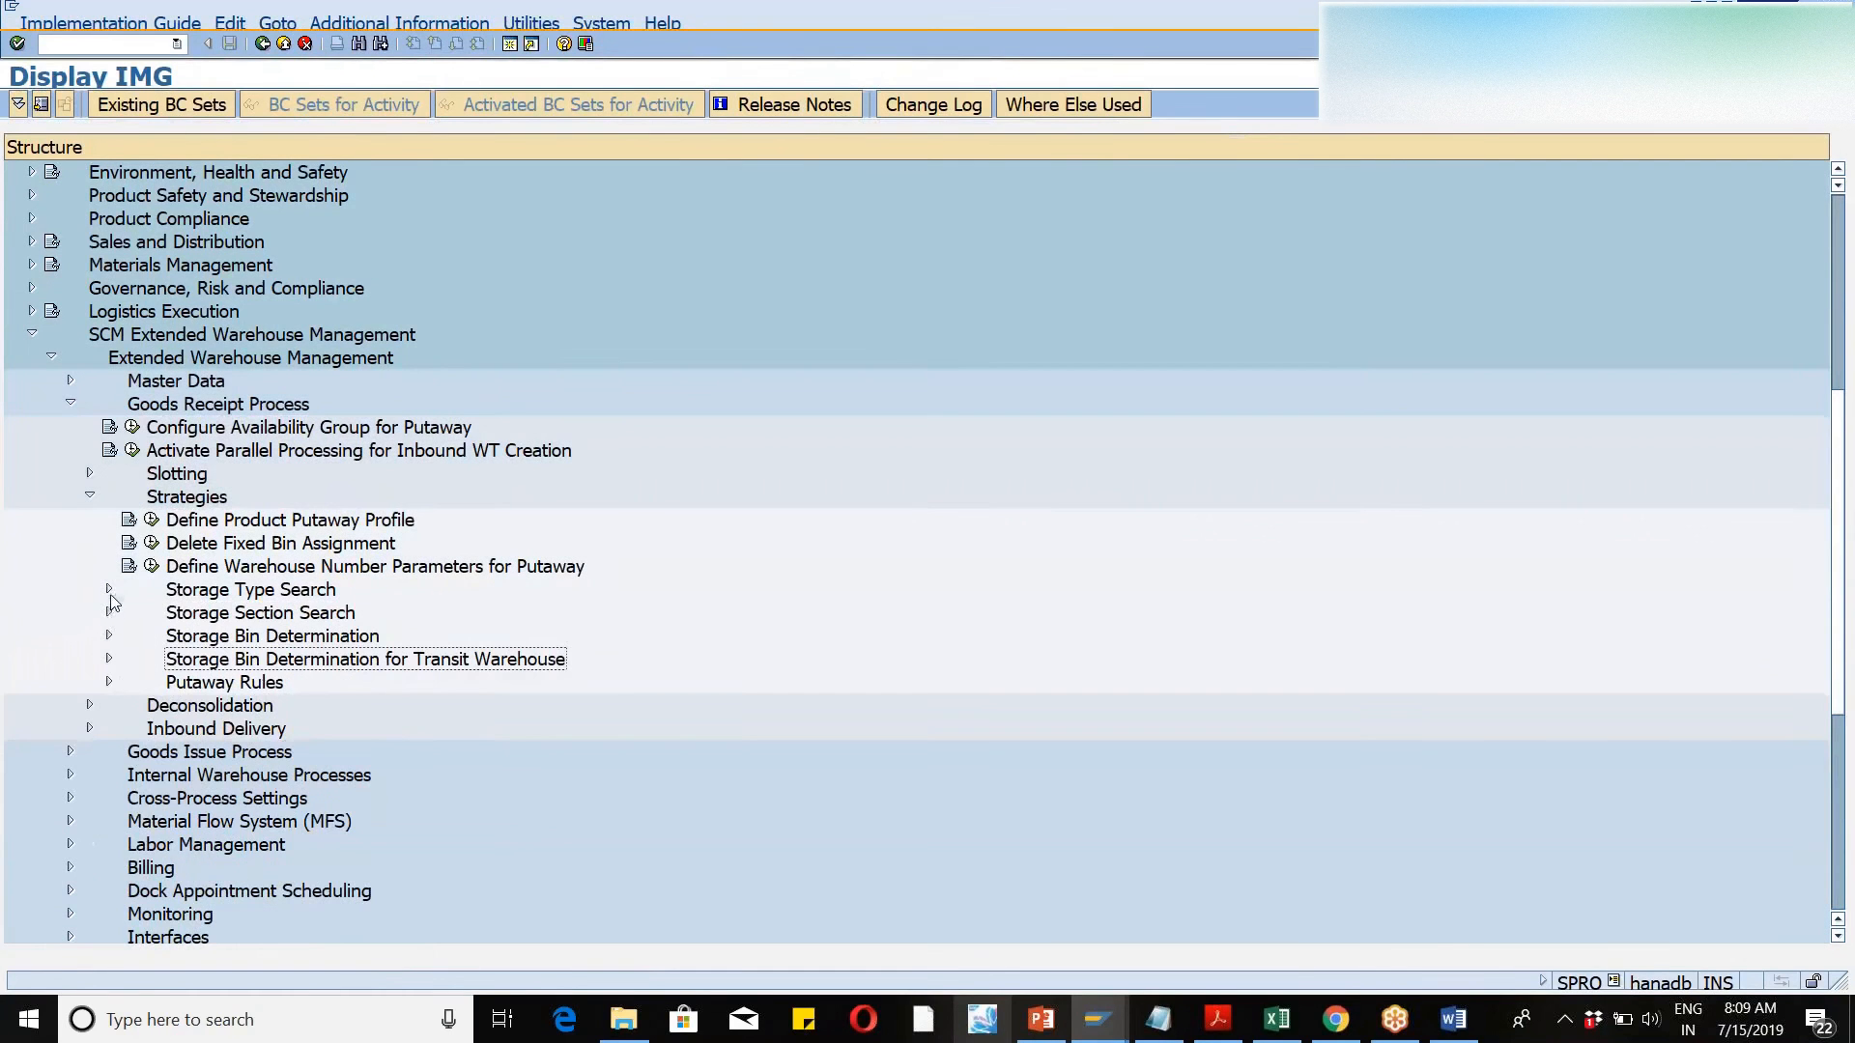
{"action": "left_click", "coordinate": [109, 684]}
{"action": "left_click", "coordinate": [109, 684]}
{"action": "left_click", "coordinate": [108, 598]}
{"action": "left_click", "coordinate": [107, 598]}
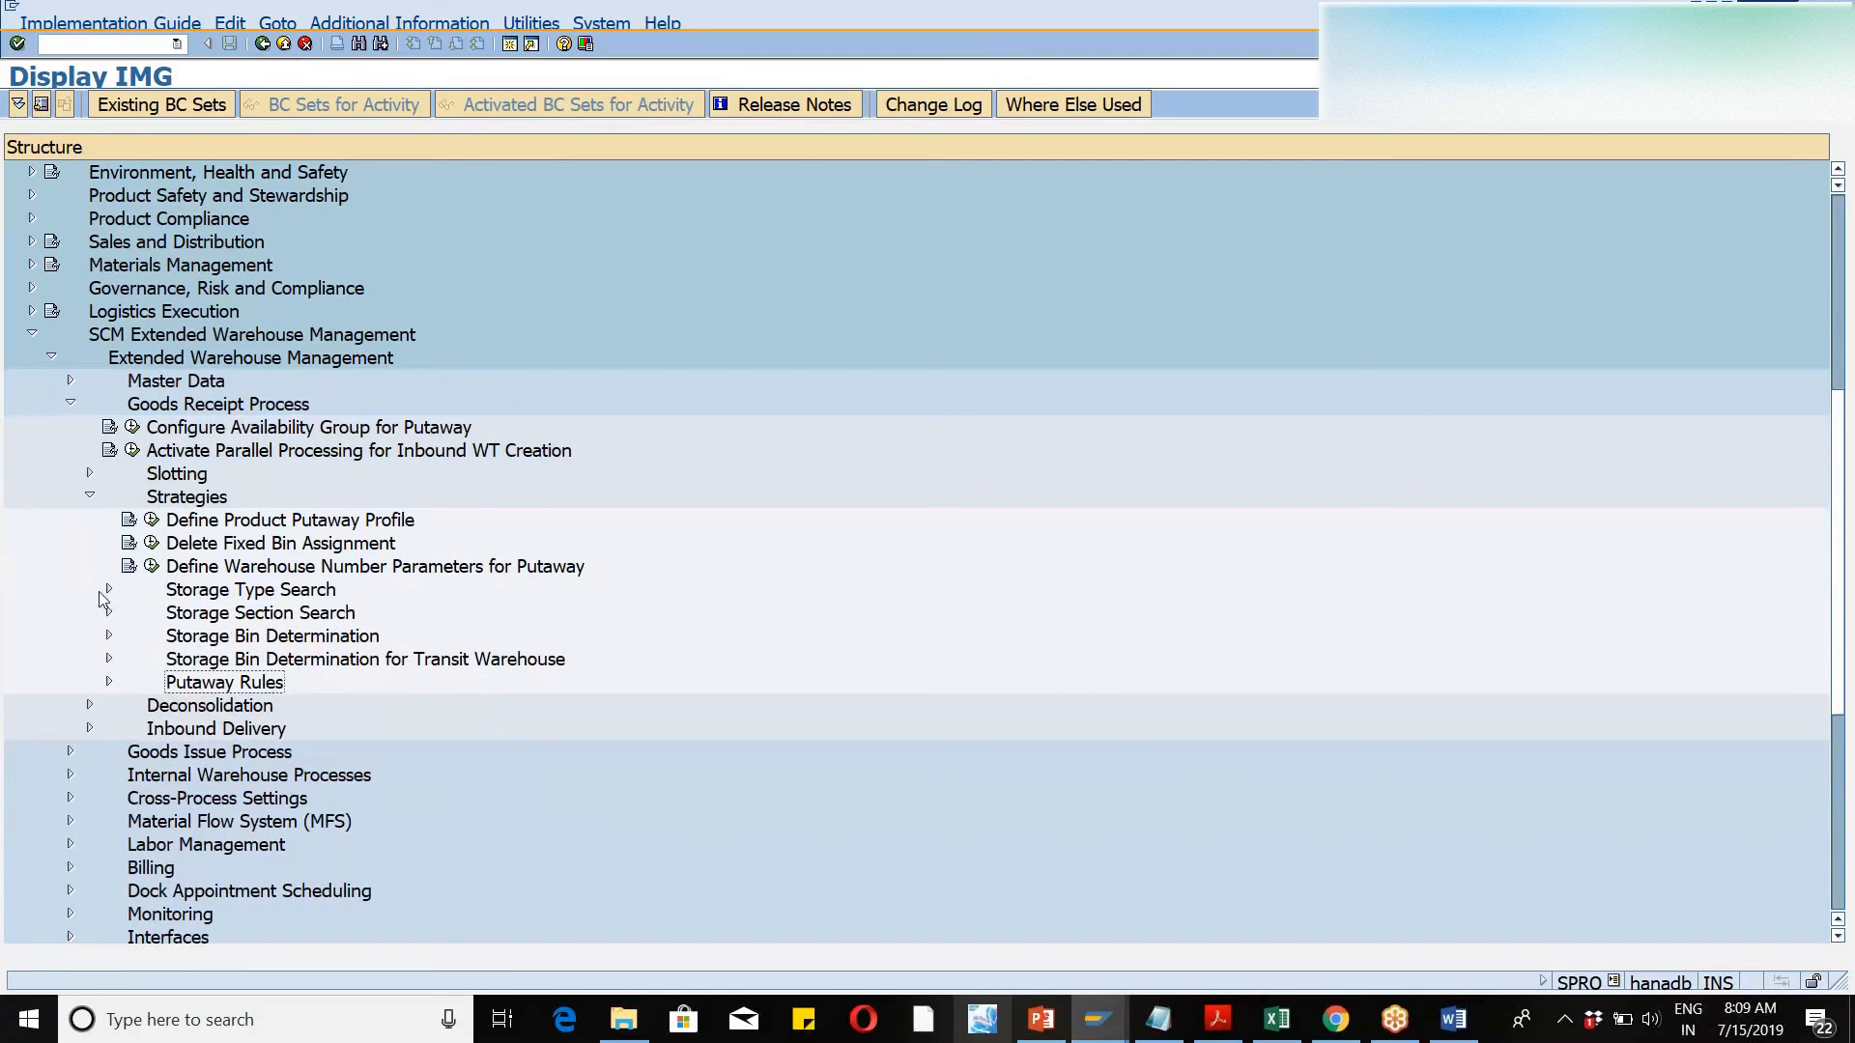
{"action": "left_click", "coordinate": [110, 638]}
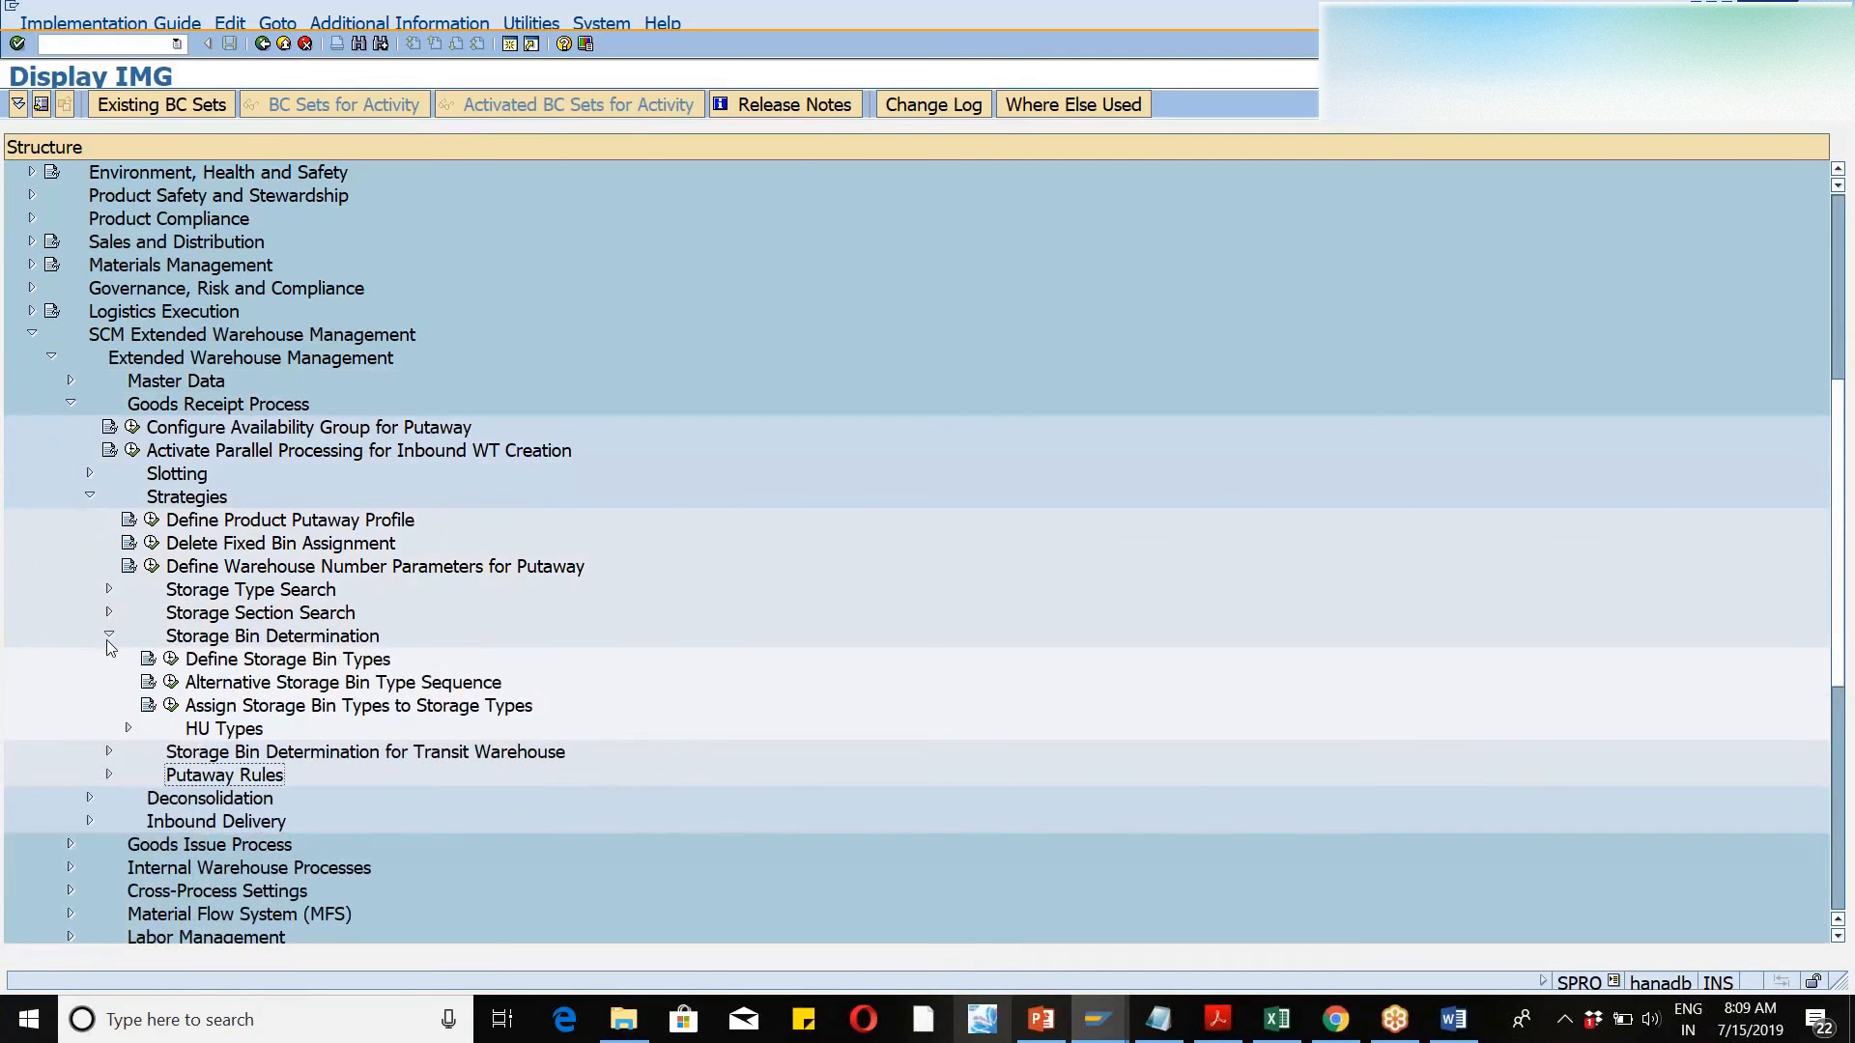
{"action": "left_click", "coordinate": [129, 730]}
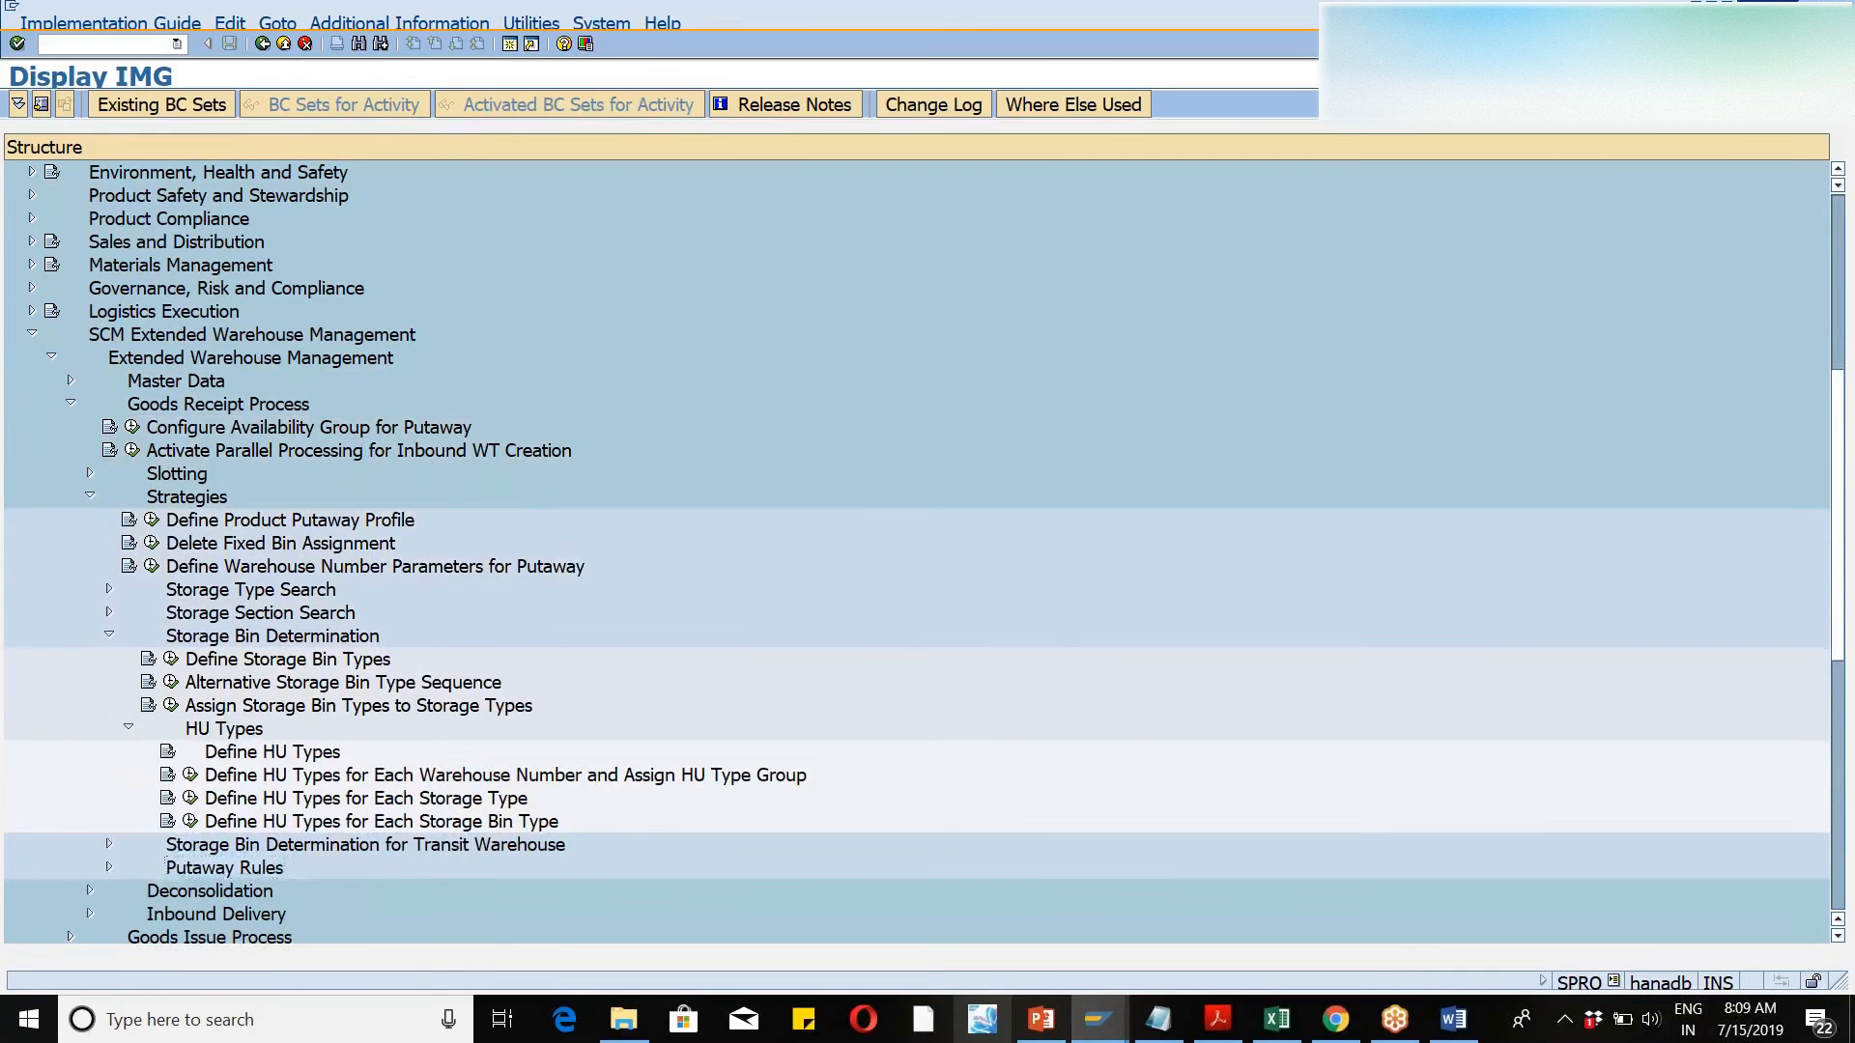
- Open Define HU Types for Each Storage Type and look for warehouse WM46, storage type DEC1
{"action": "left_click", "coordinate": [190, 798]}
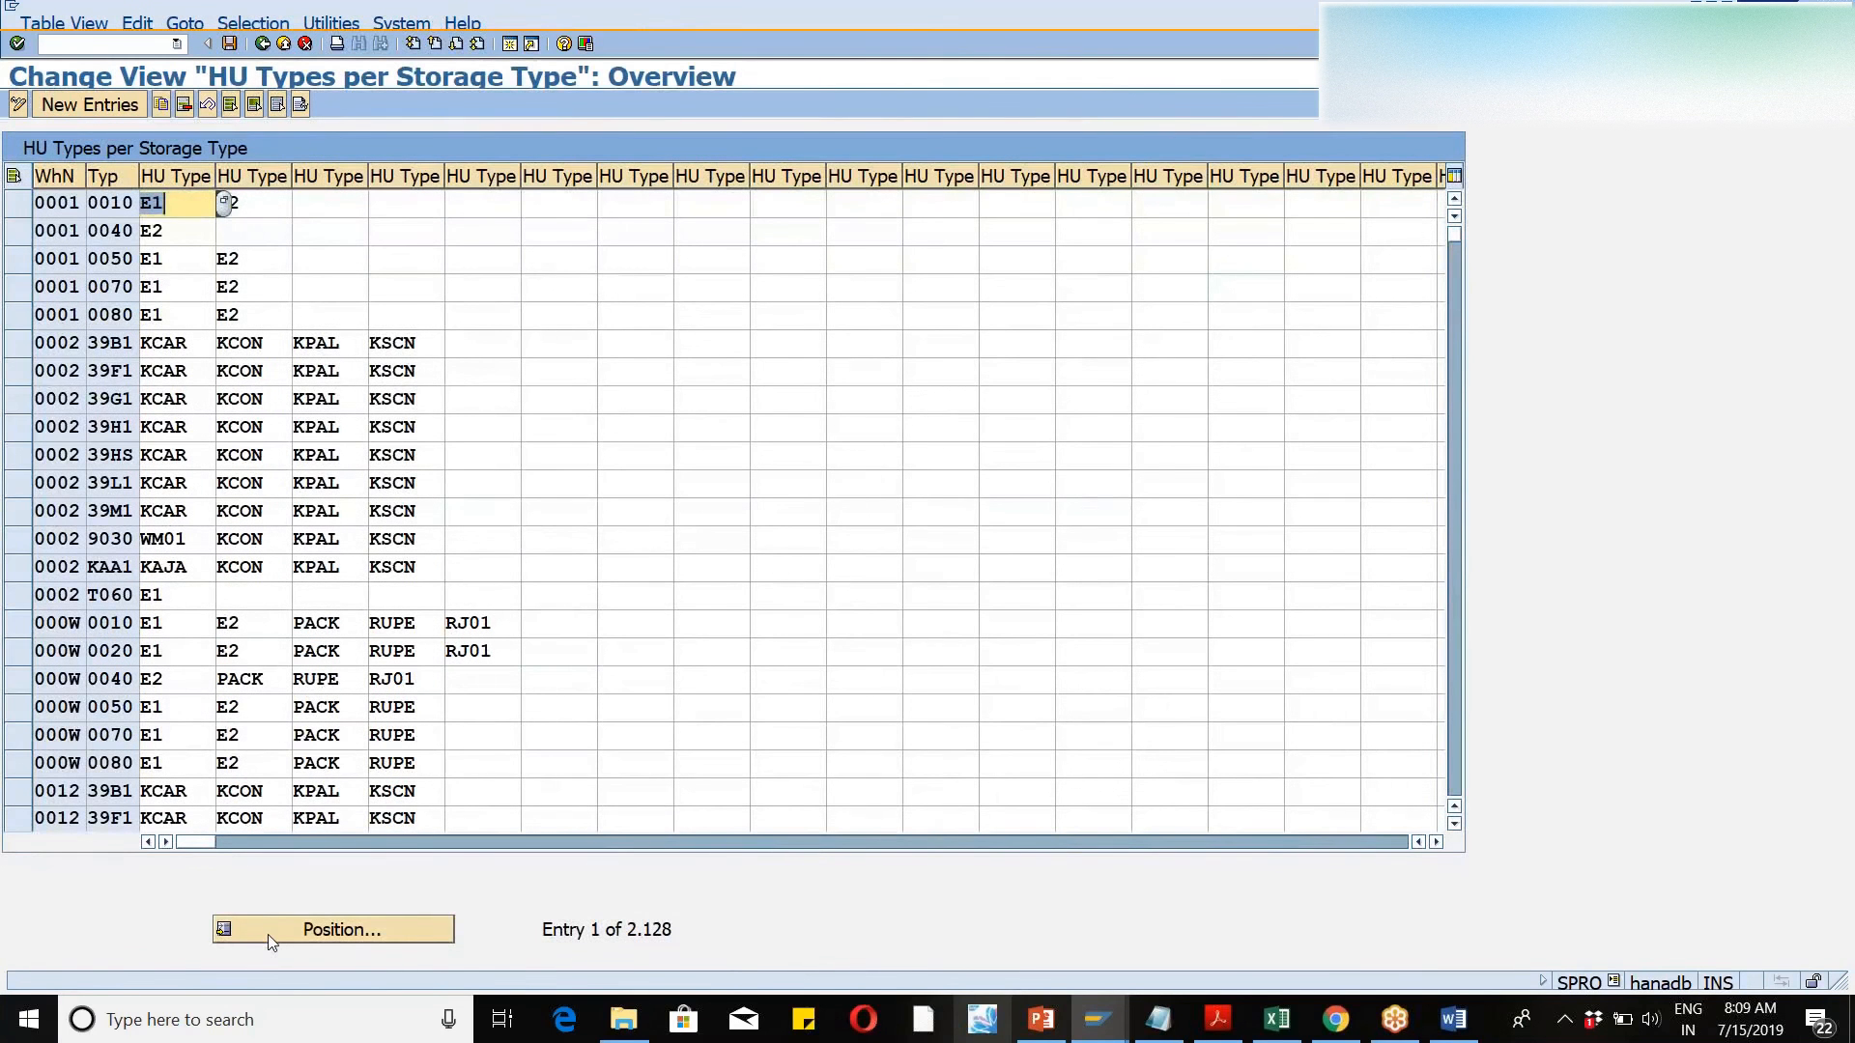
{"action": "left_click", "coordinate": [269, 935]}
{"action": "type", "text": "wm46"}
{"action": "key", "text": "Tab"}
{"action": "type", "text": "de"}
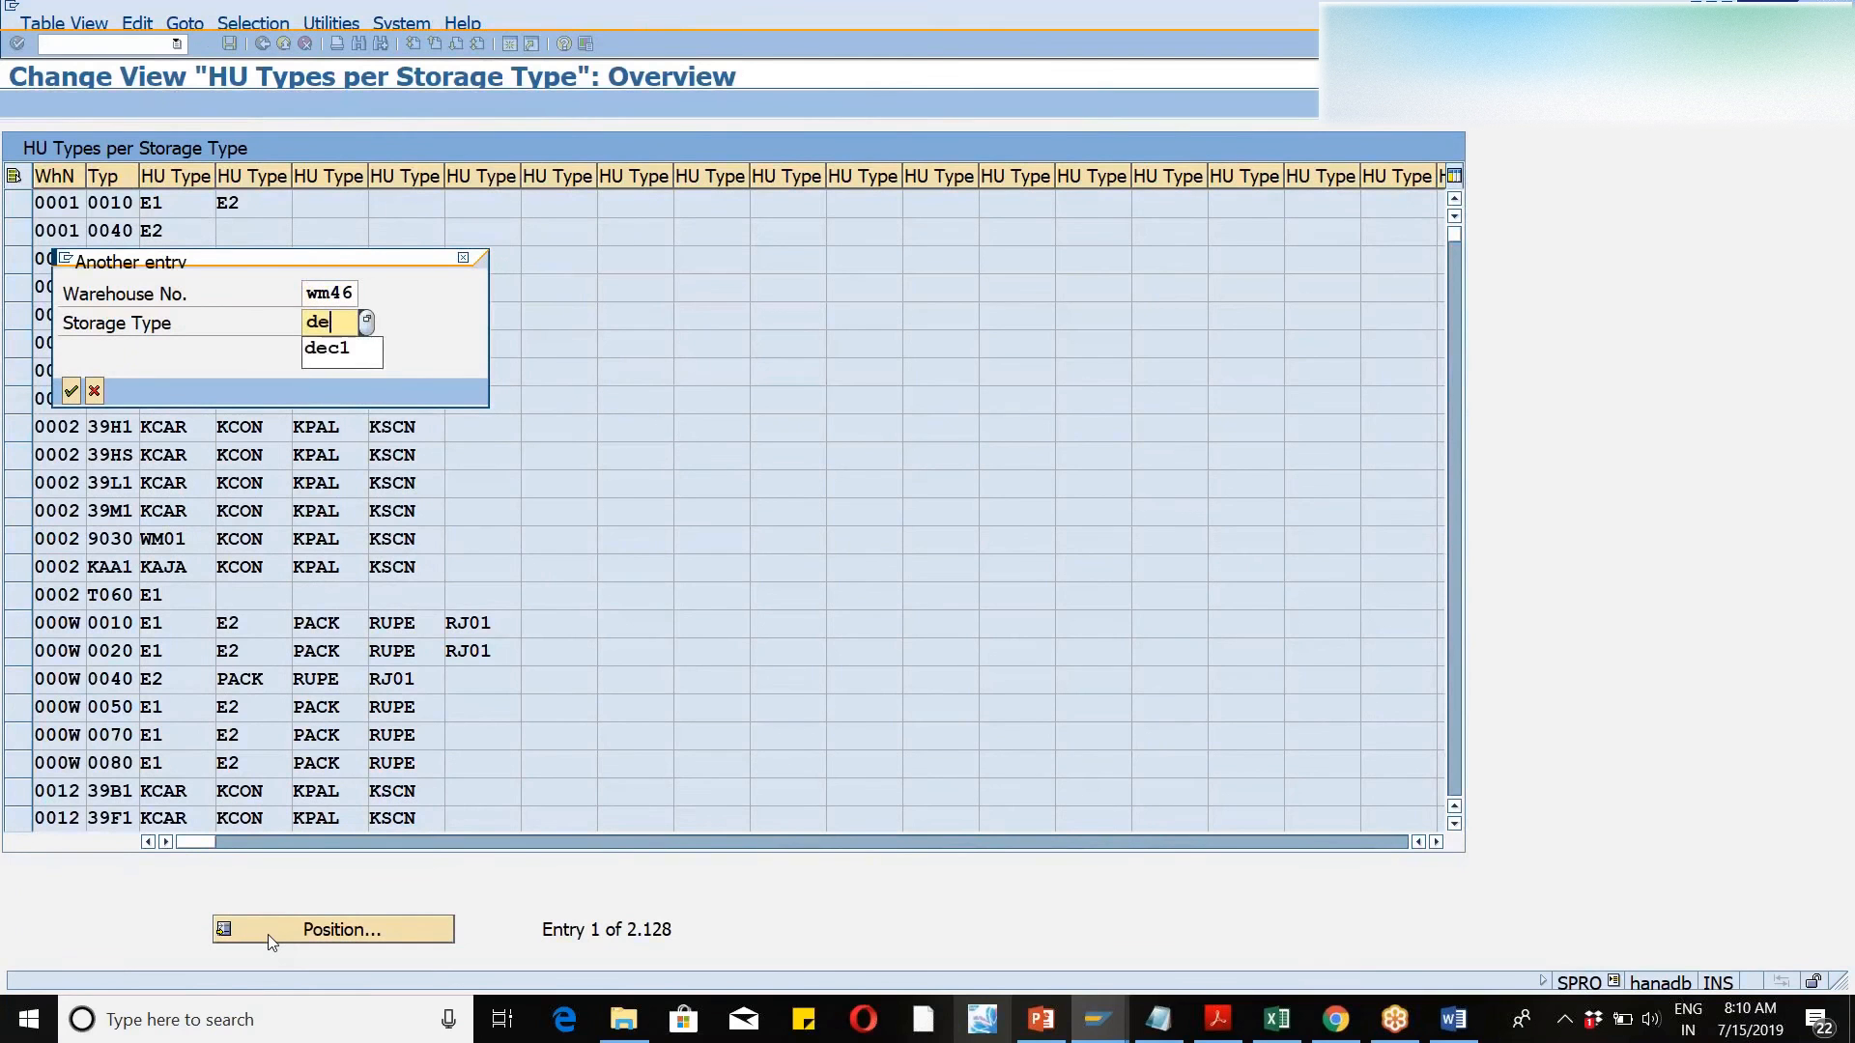
{"action": "type", "text": "c1"}
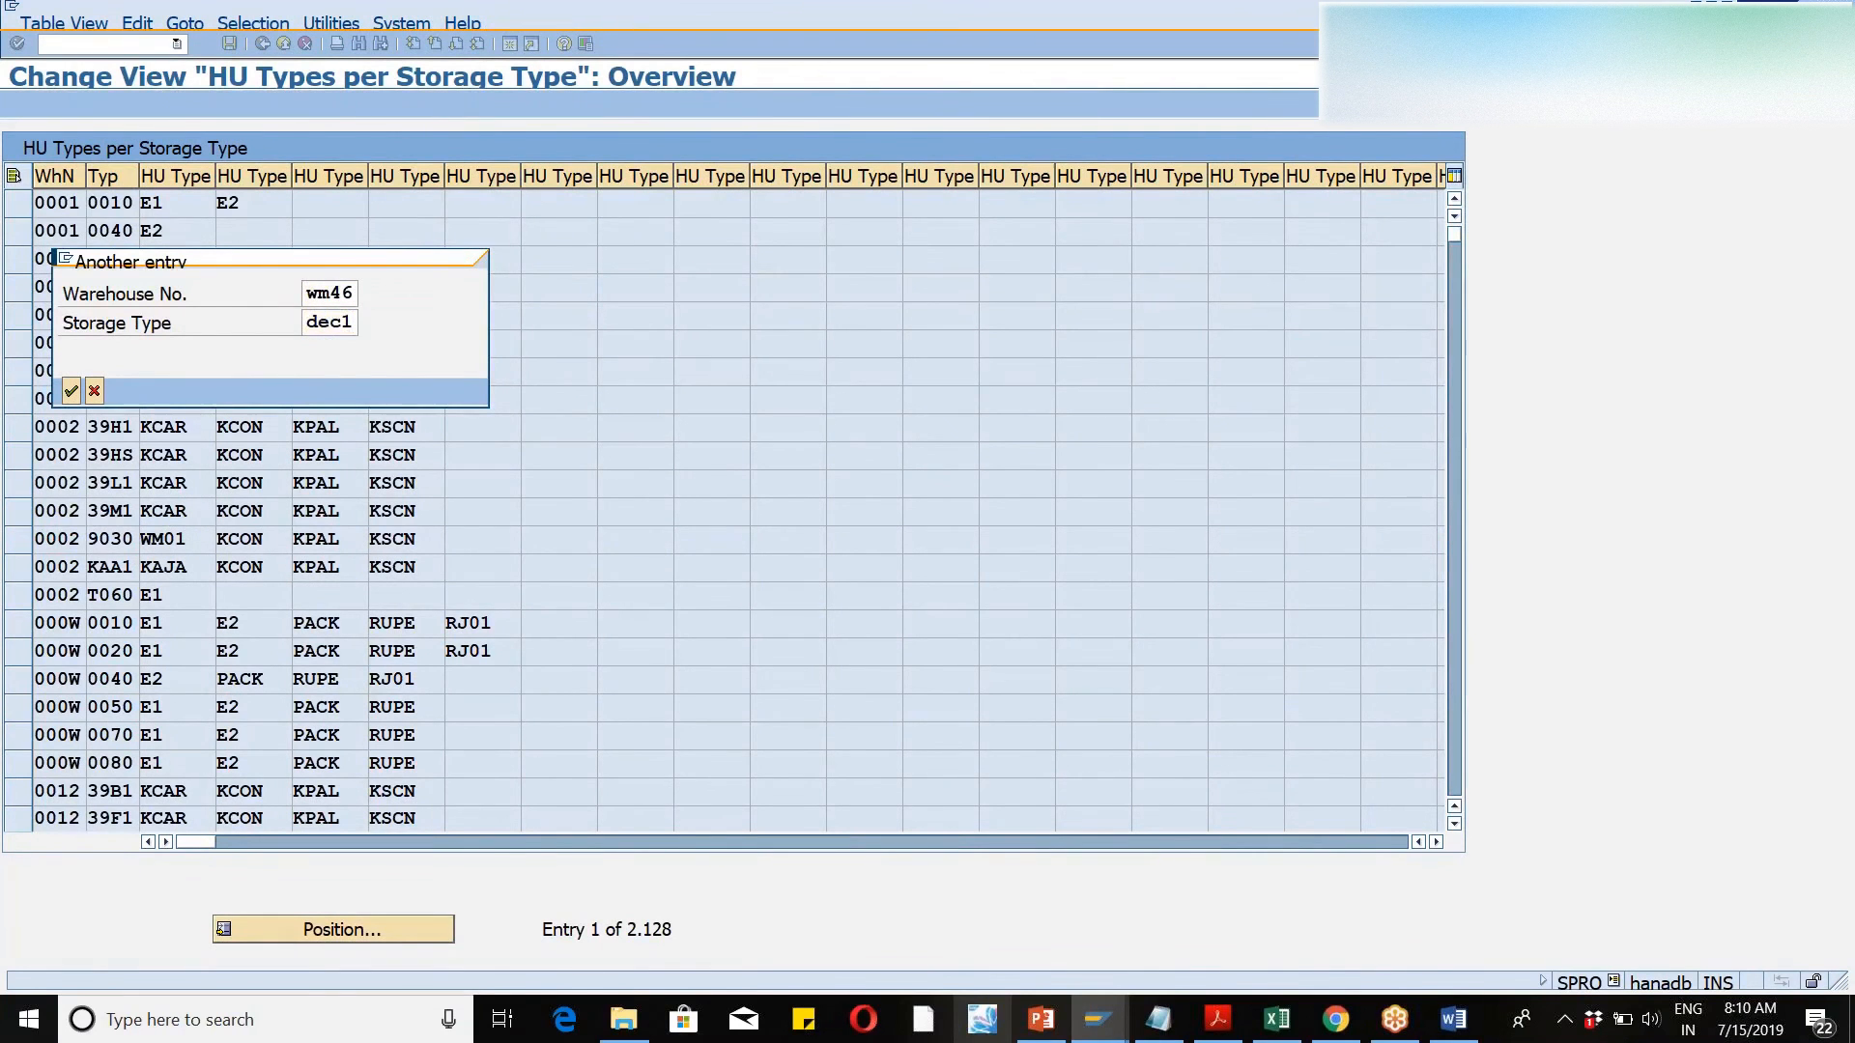
{"action": "key", "text": "Return"}
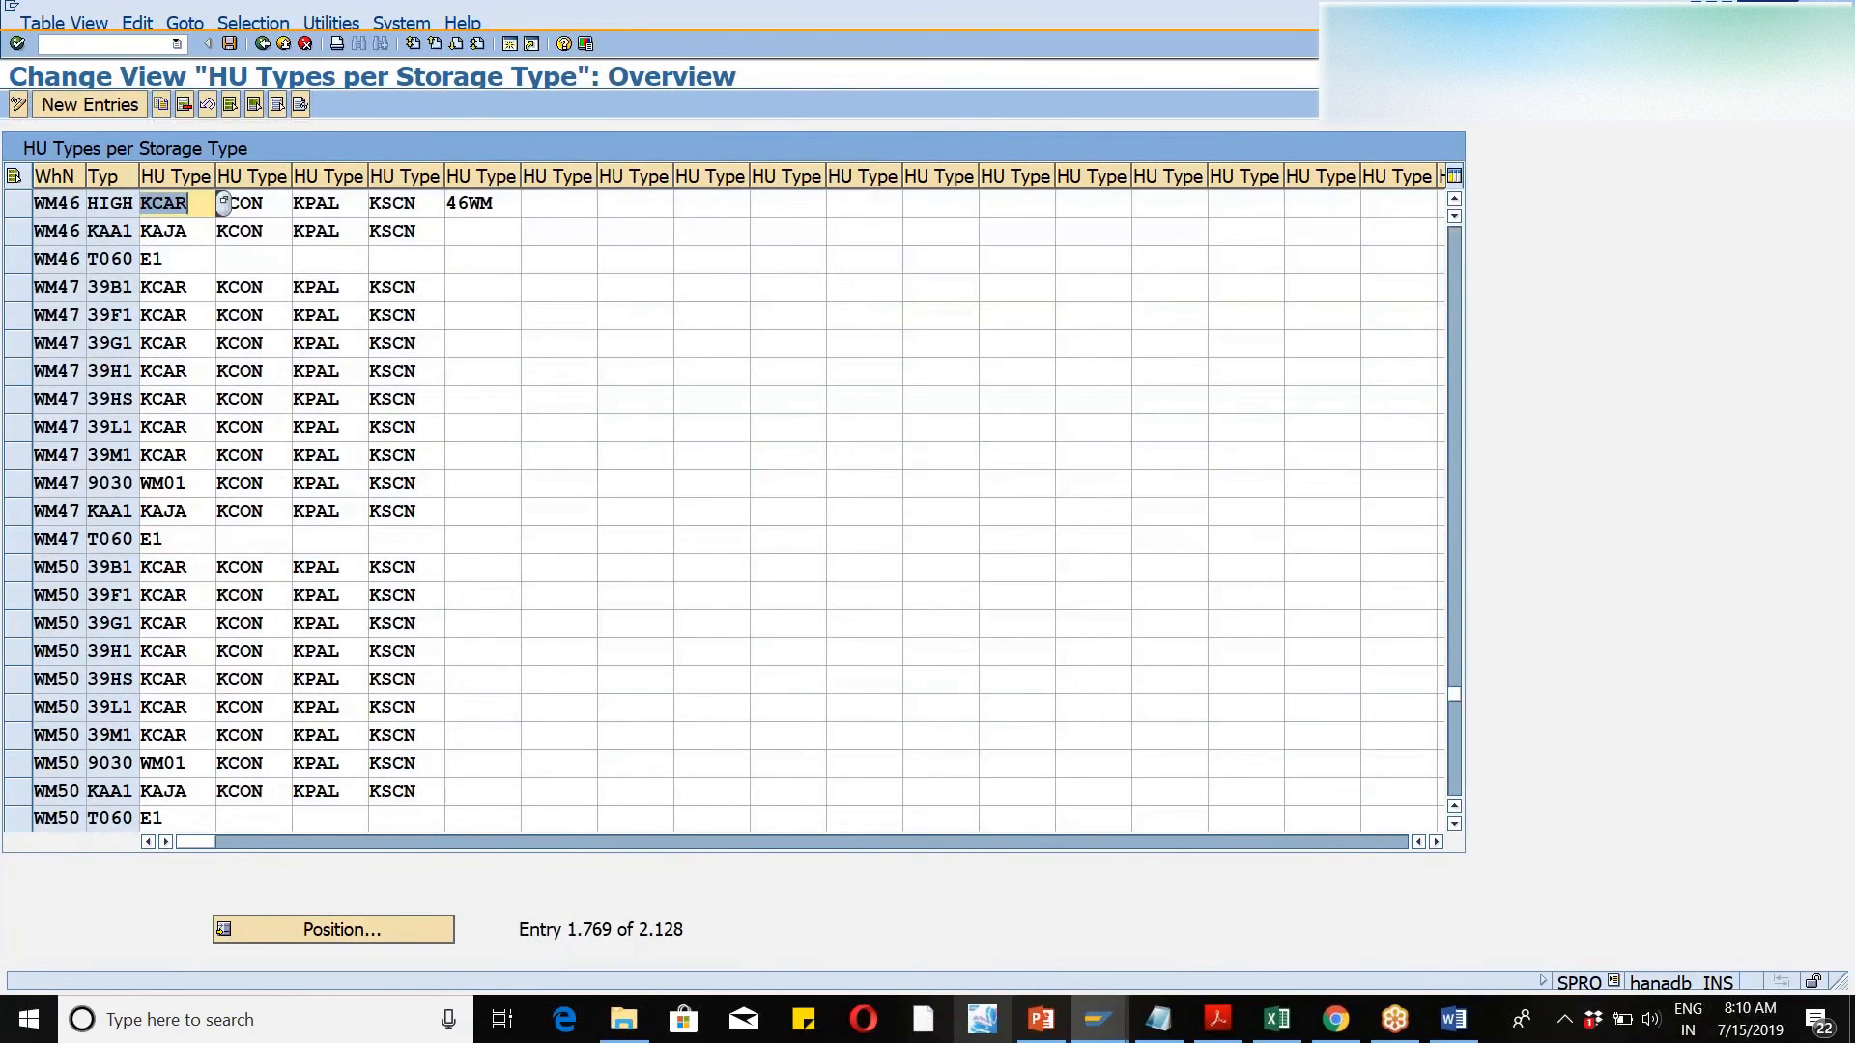
- Copy the HU type assignment of WM46 storage type HIGH to storage type DEC1
{"action": "left_click", "coordinate": [19, 206]}
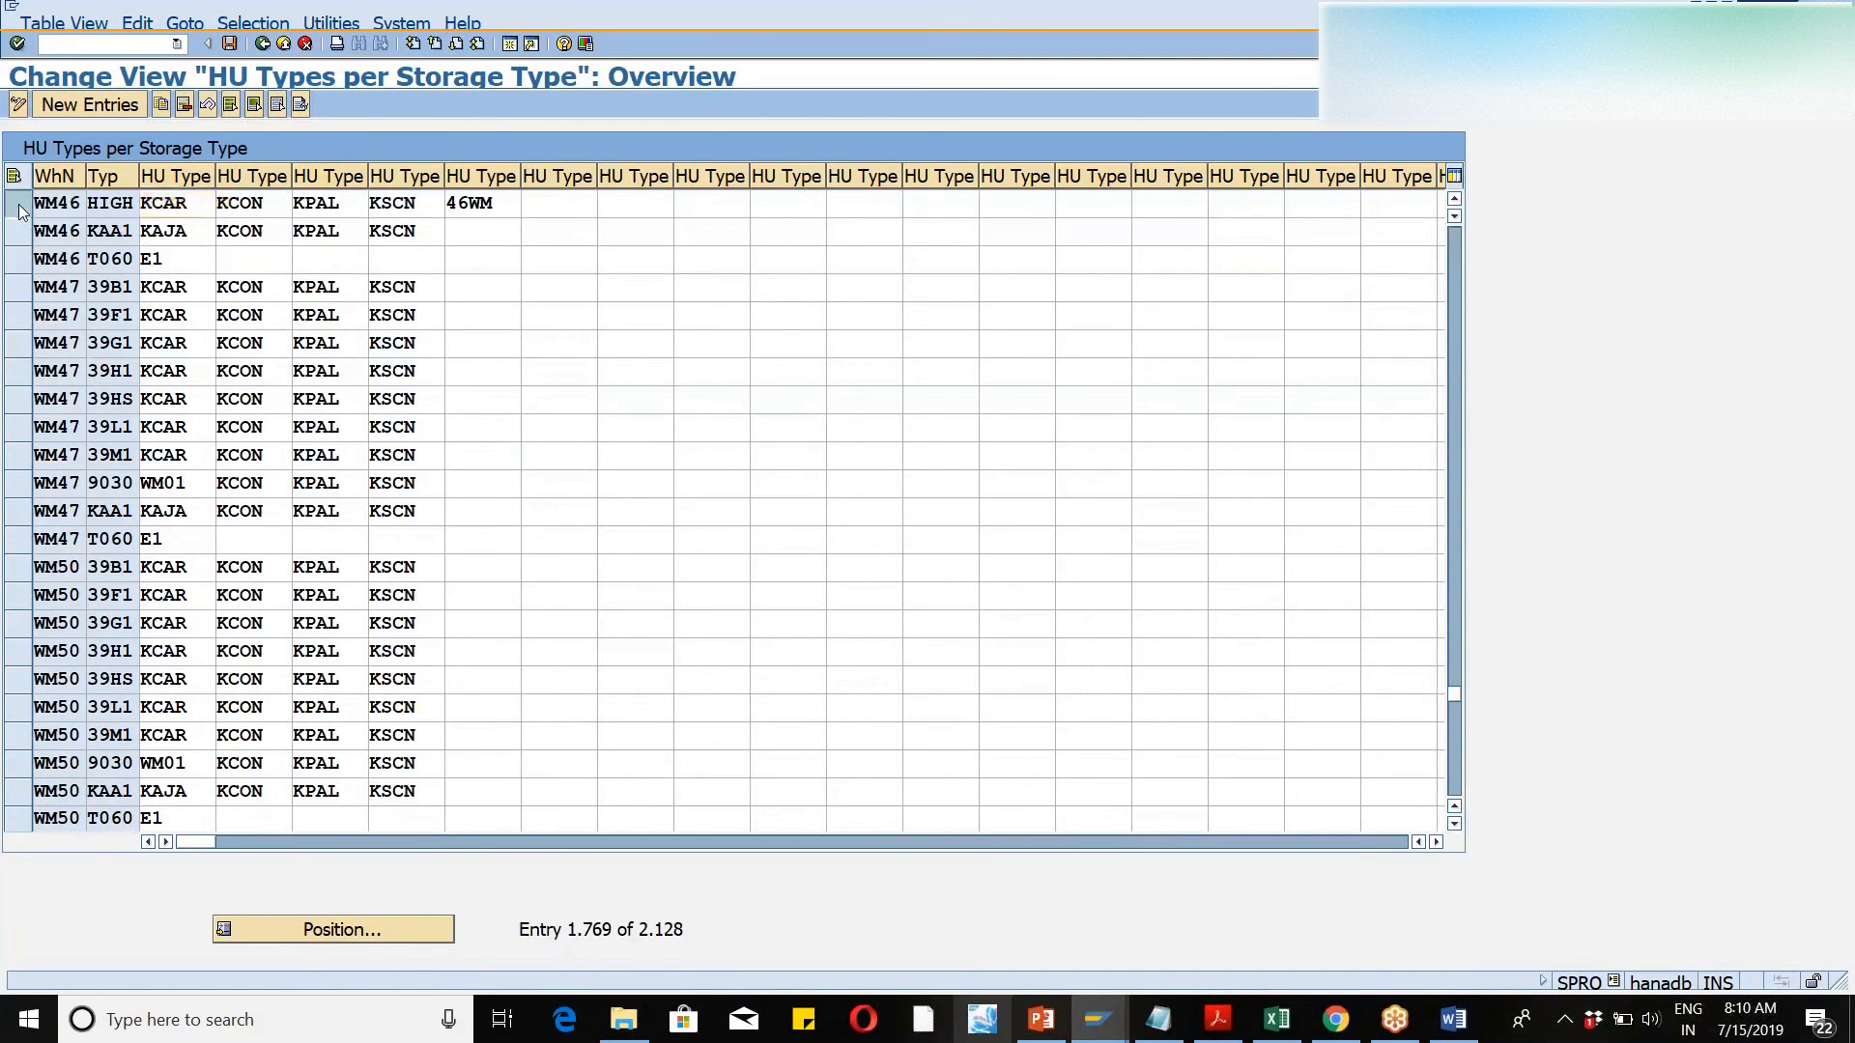
{"action": "left_click", "coordinate": [162, 106]}
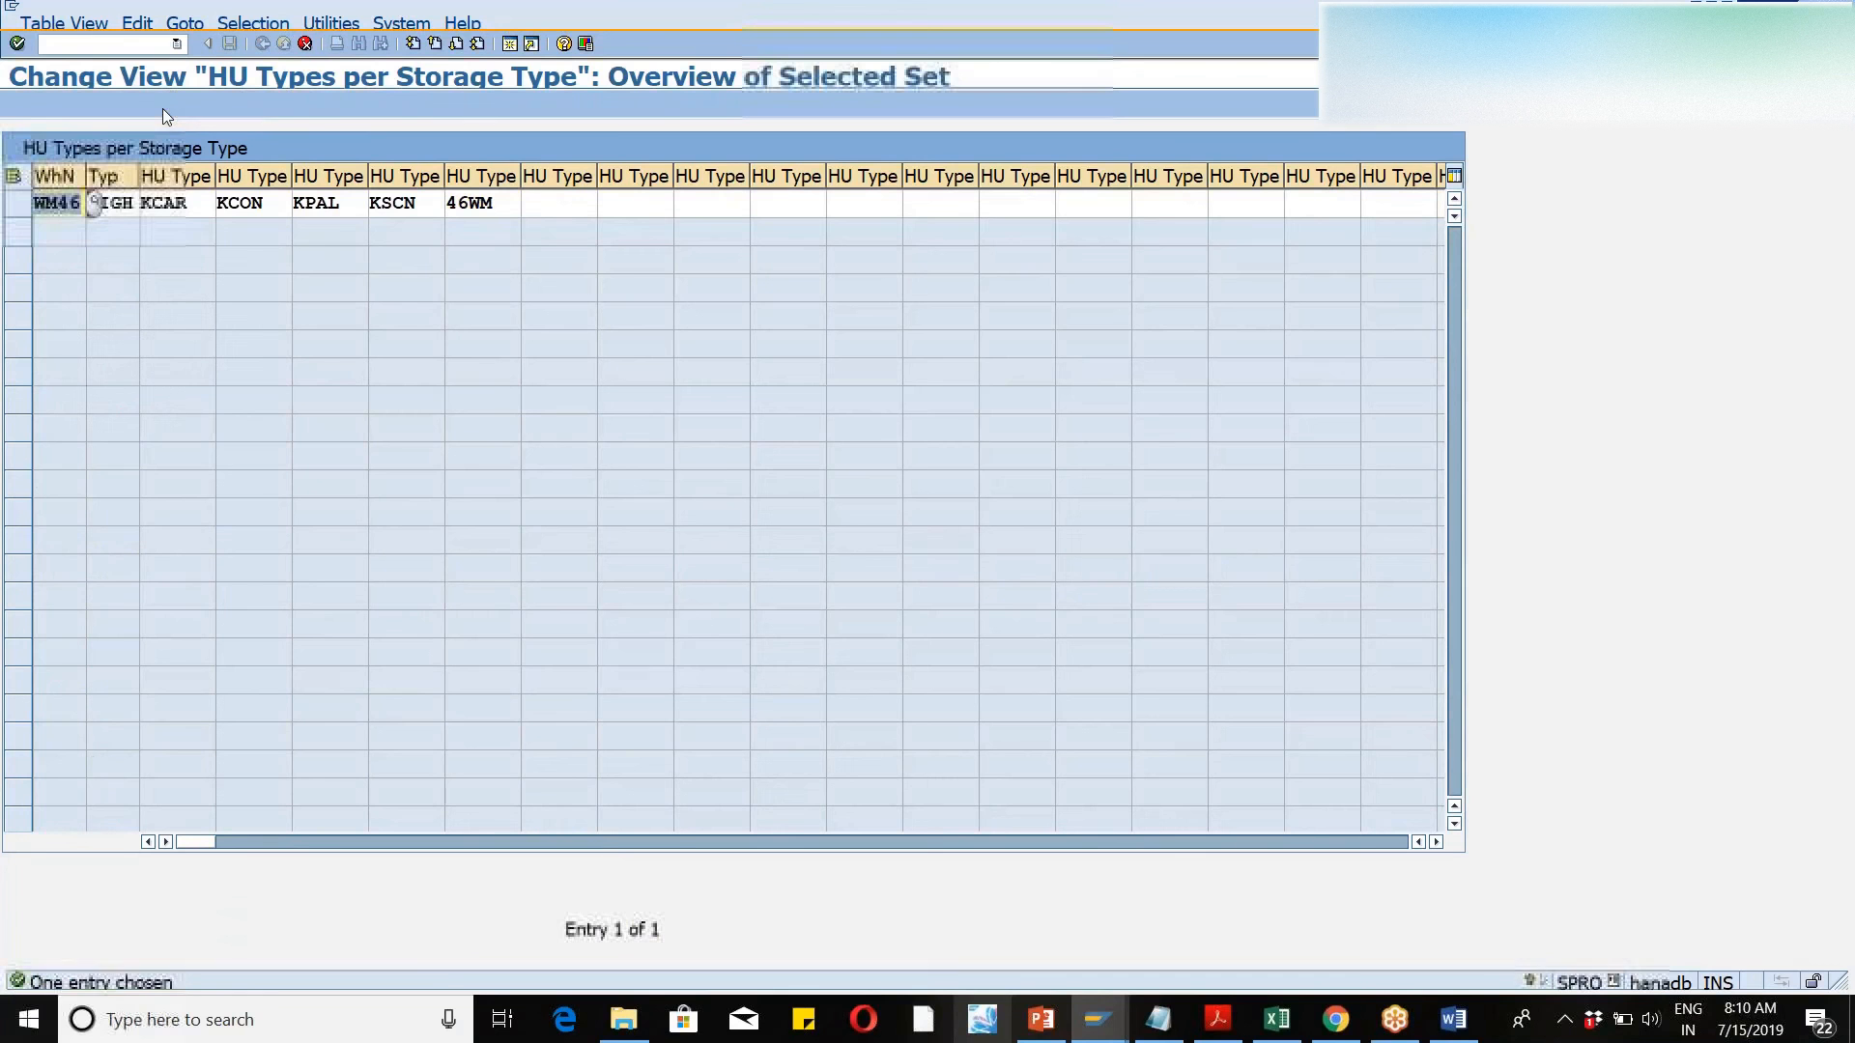
{"action": "key", "text": "Tab"}
{"action": "type", "text": "dec1"}
{"action": "key", "text": "Return"}
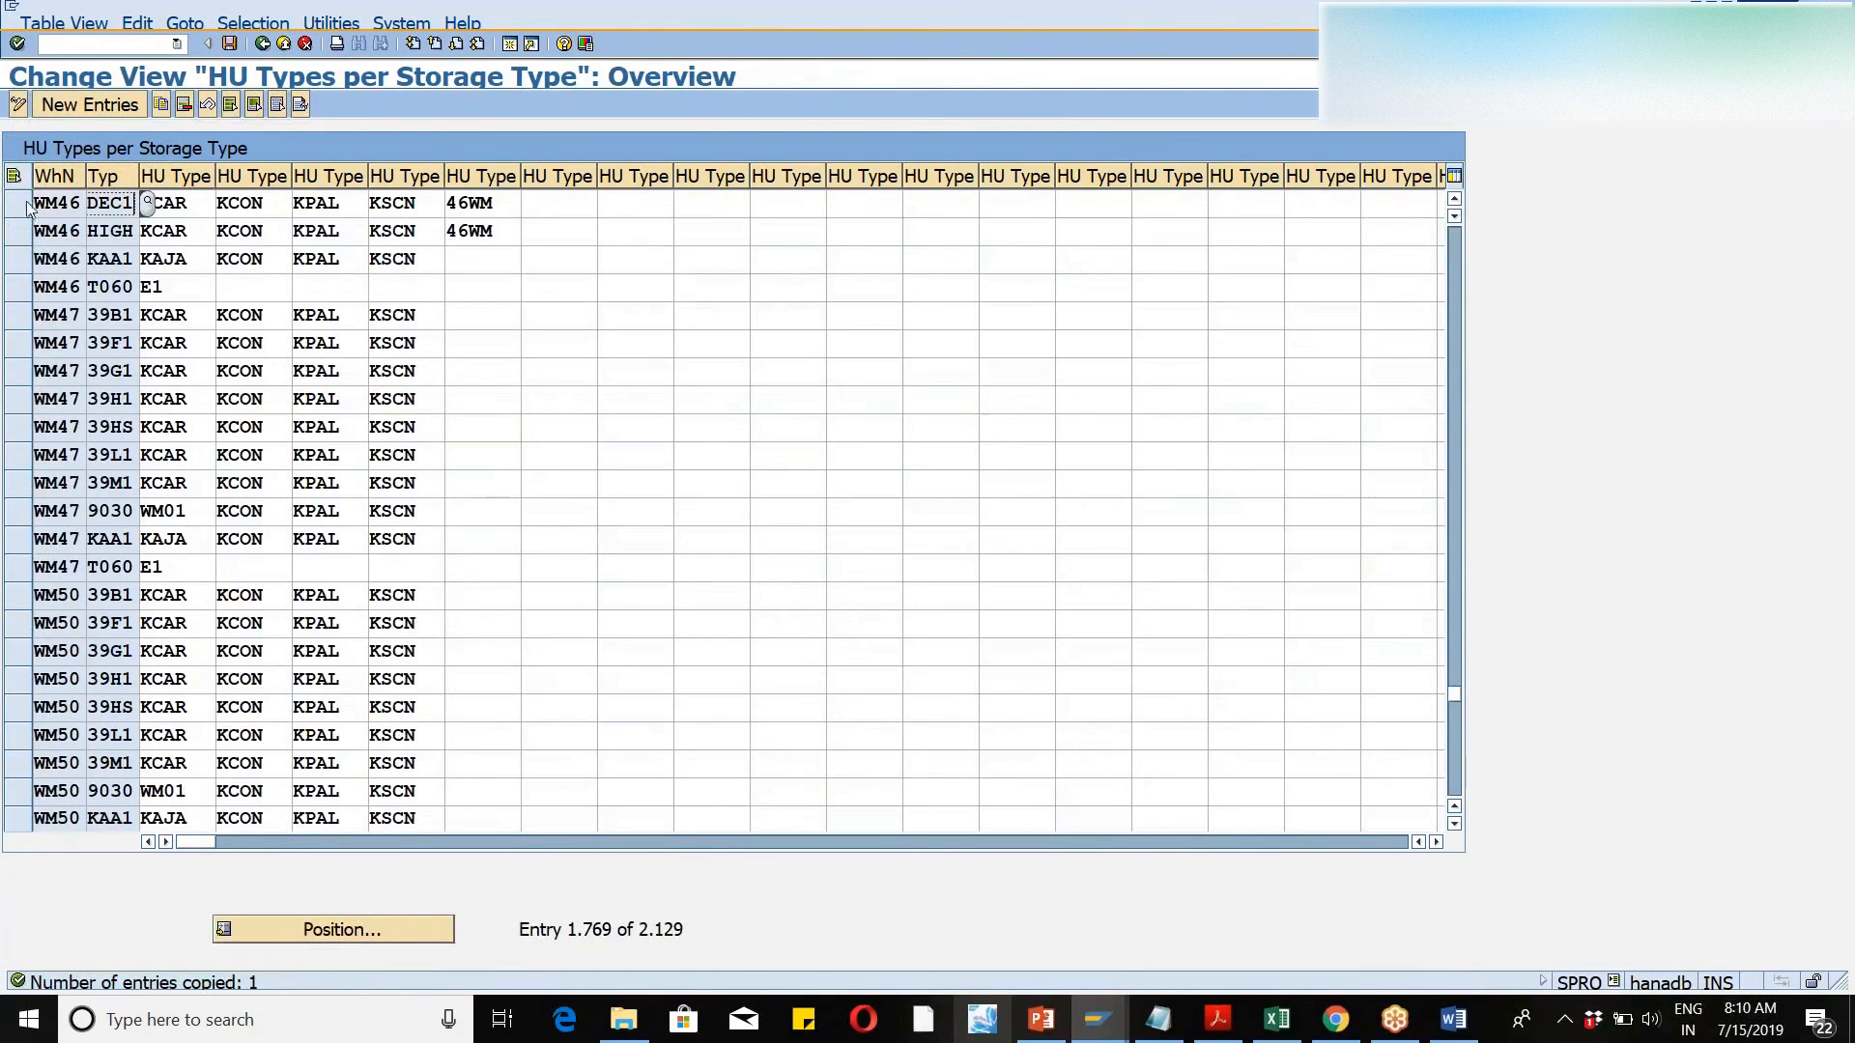
- Copy the WM46 storage type DEC1 HU type assignment to storage type DEC2
{"action": "left_click", "coordinate": [158, 104]}
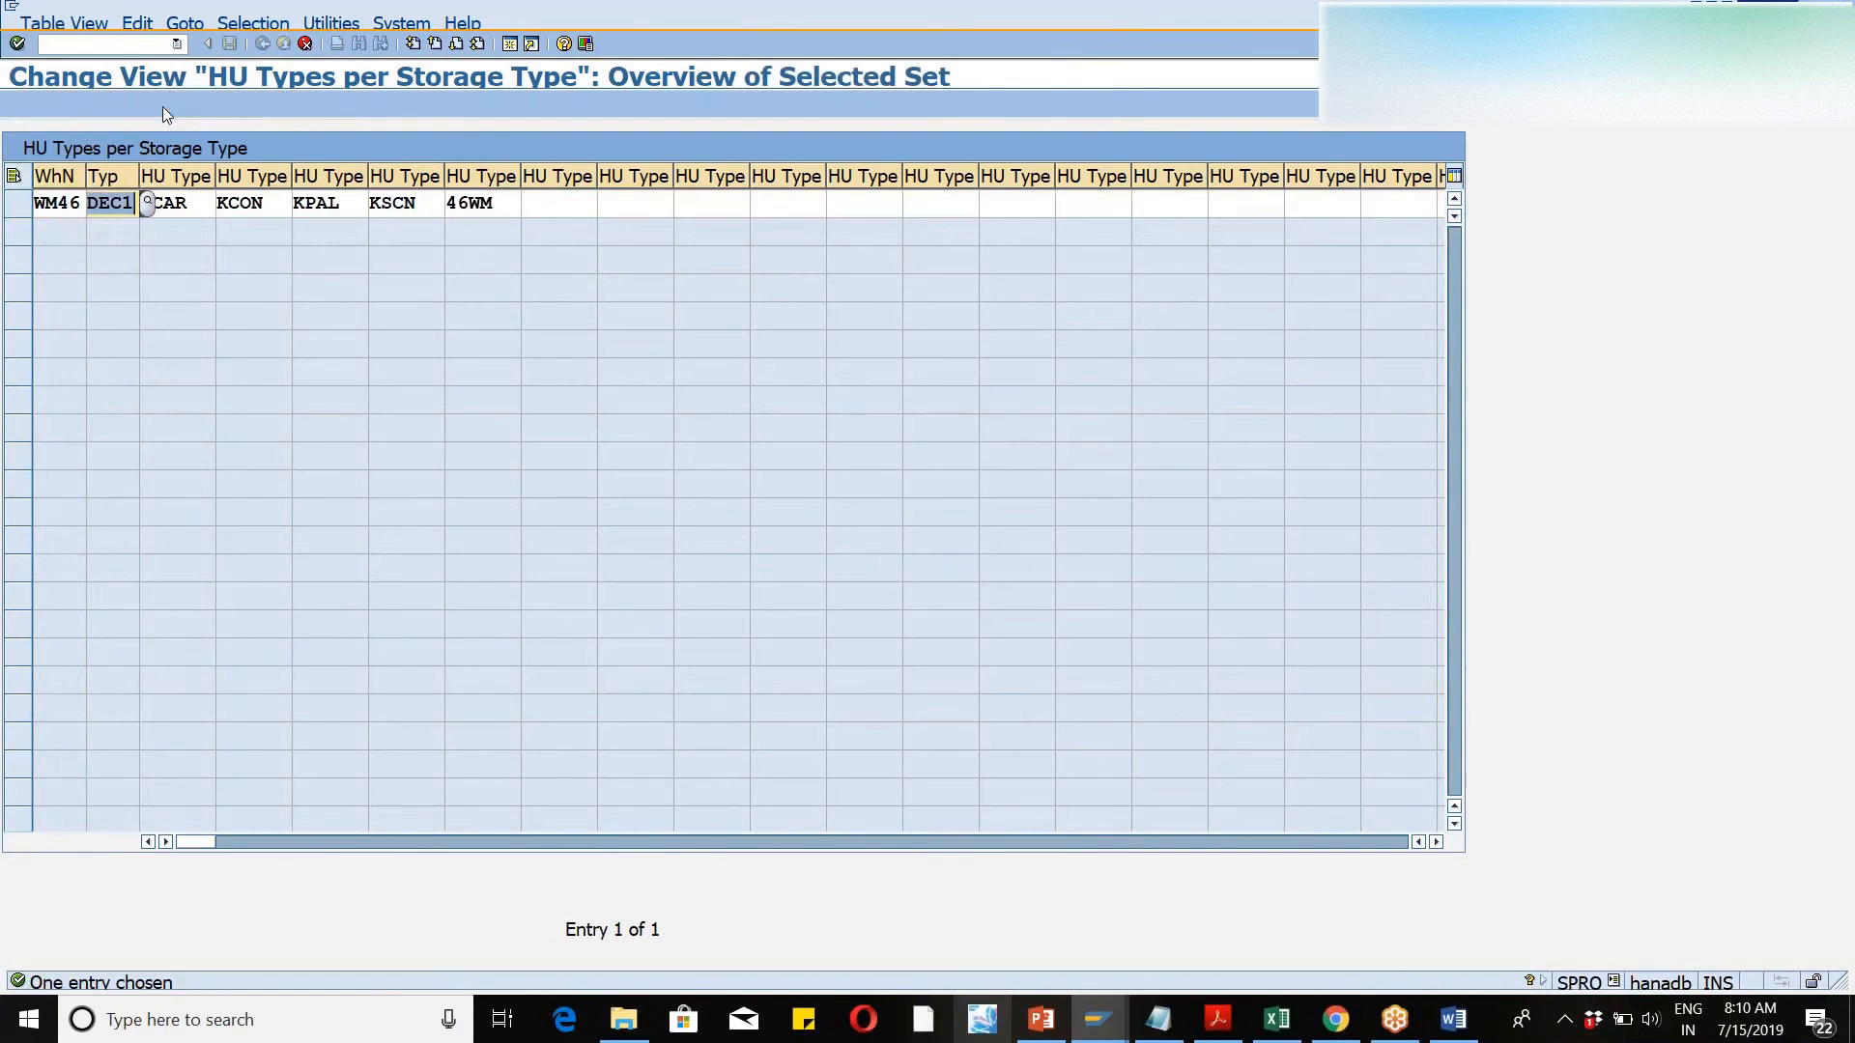
{"action": "type", "text": "dec1"}
{"action": "key", "text": "Return"}
{"action": "type", "text": "dec2"}
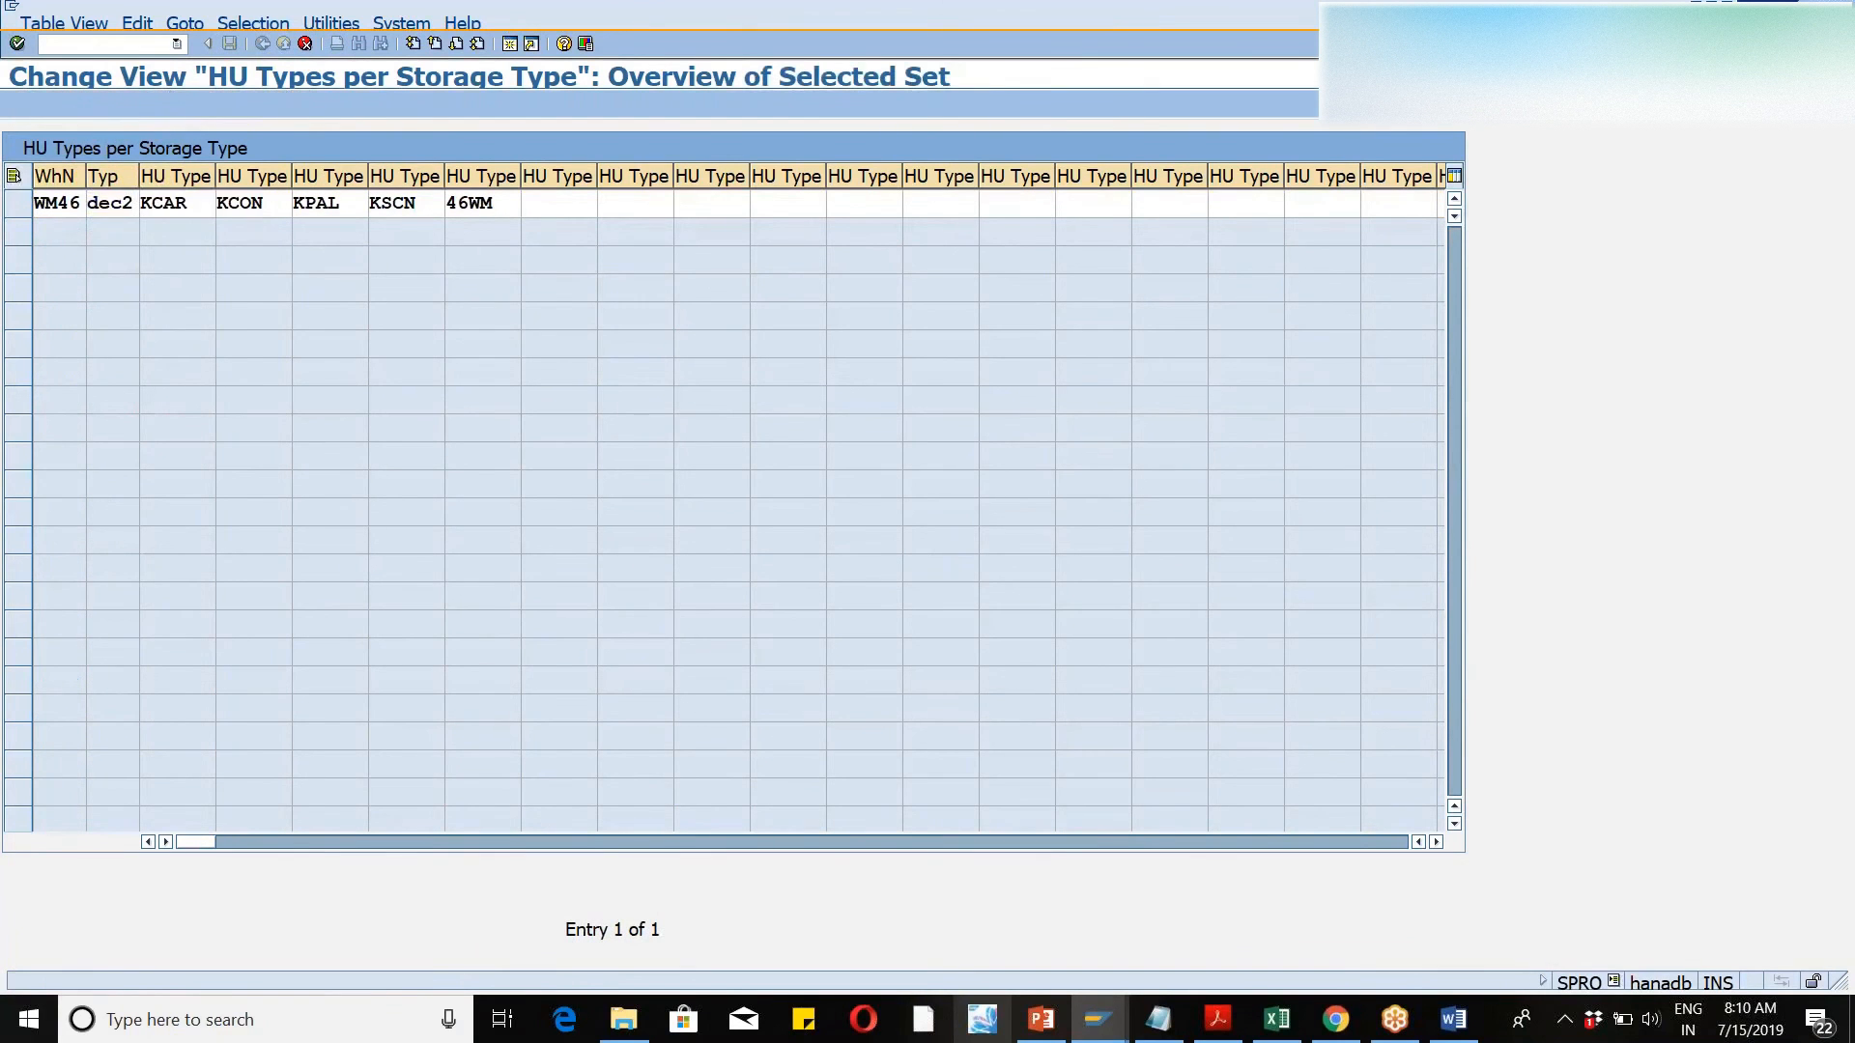
{"action": "key", "text": "Return"}
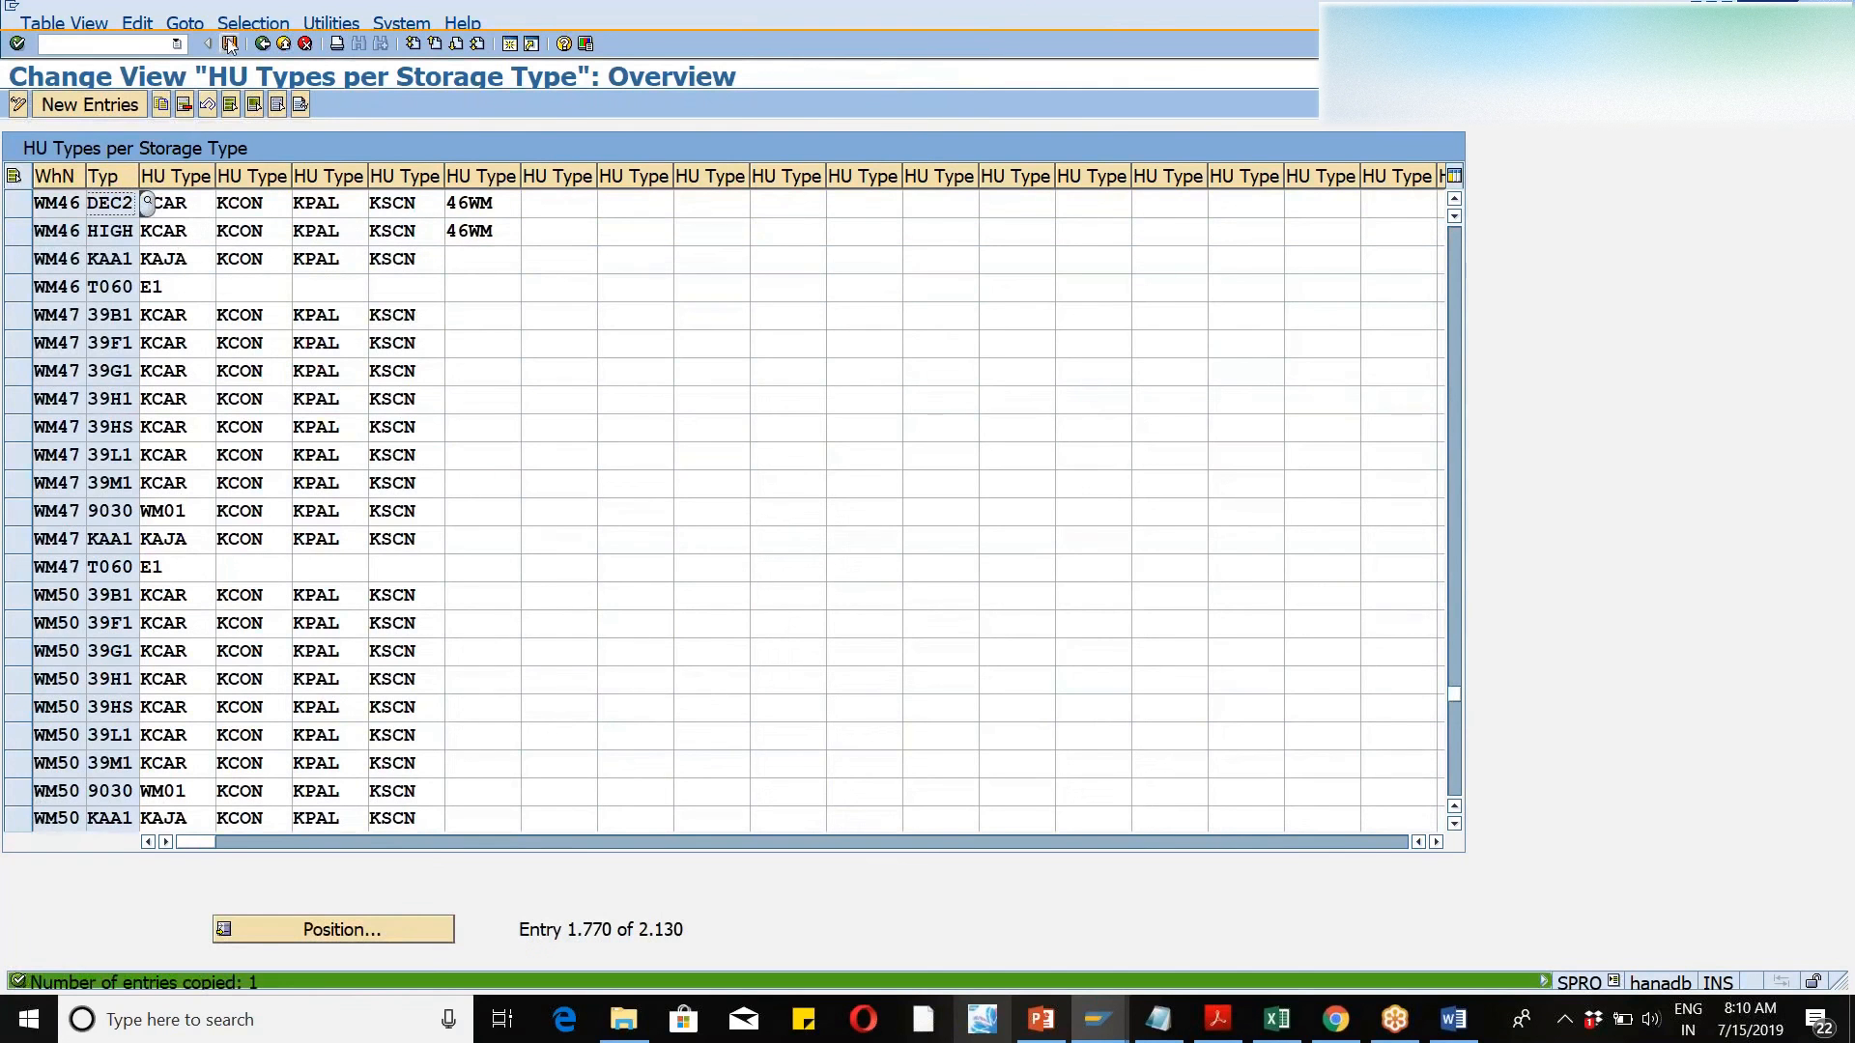
- Save the HU type assignments with the proposed customizing request and return to the customizing guide
{"action": "left_click", "coordinate": [230, 44]}
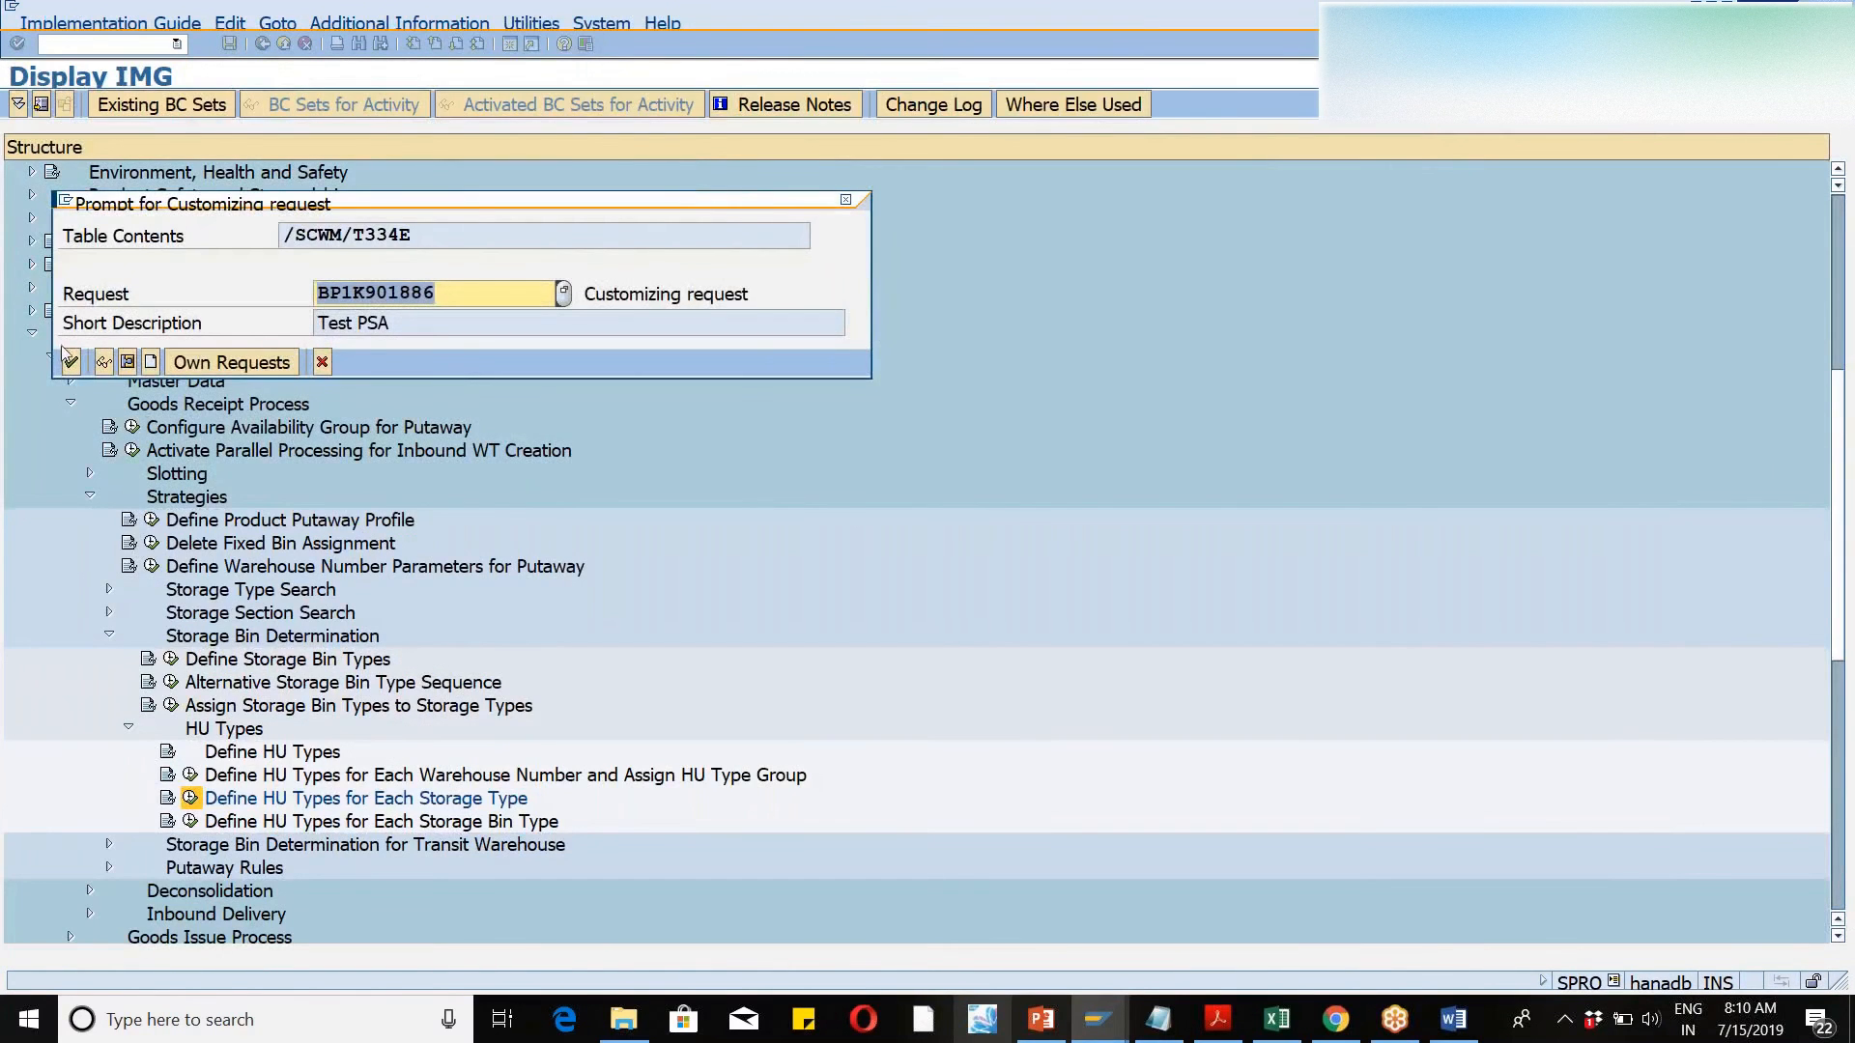
{"action": "left_click", "coordinate": [71, 363]}
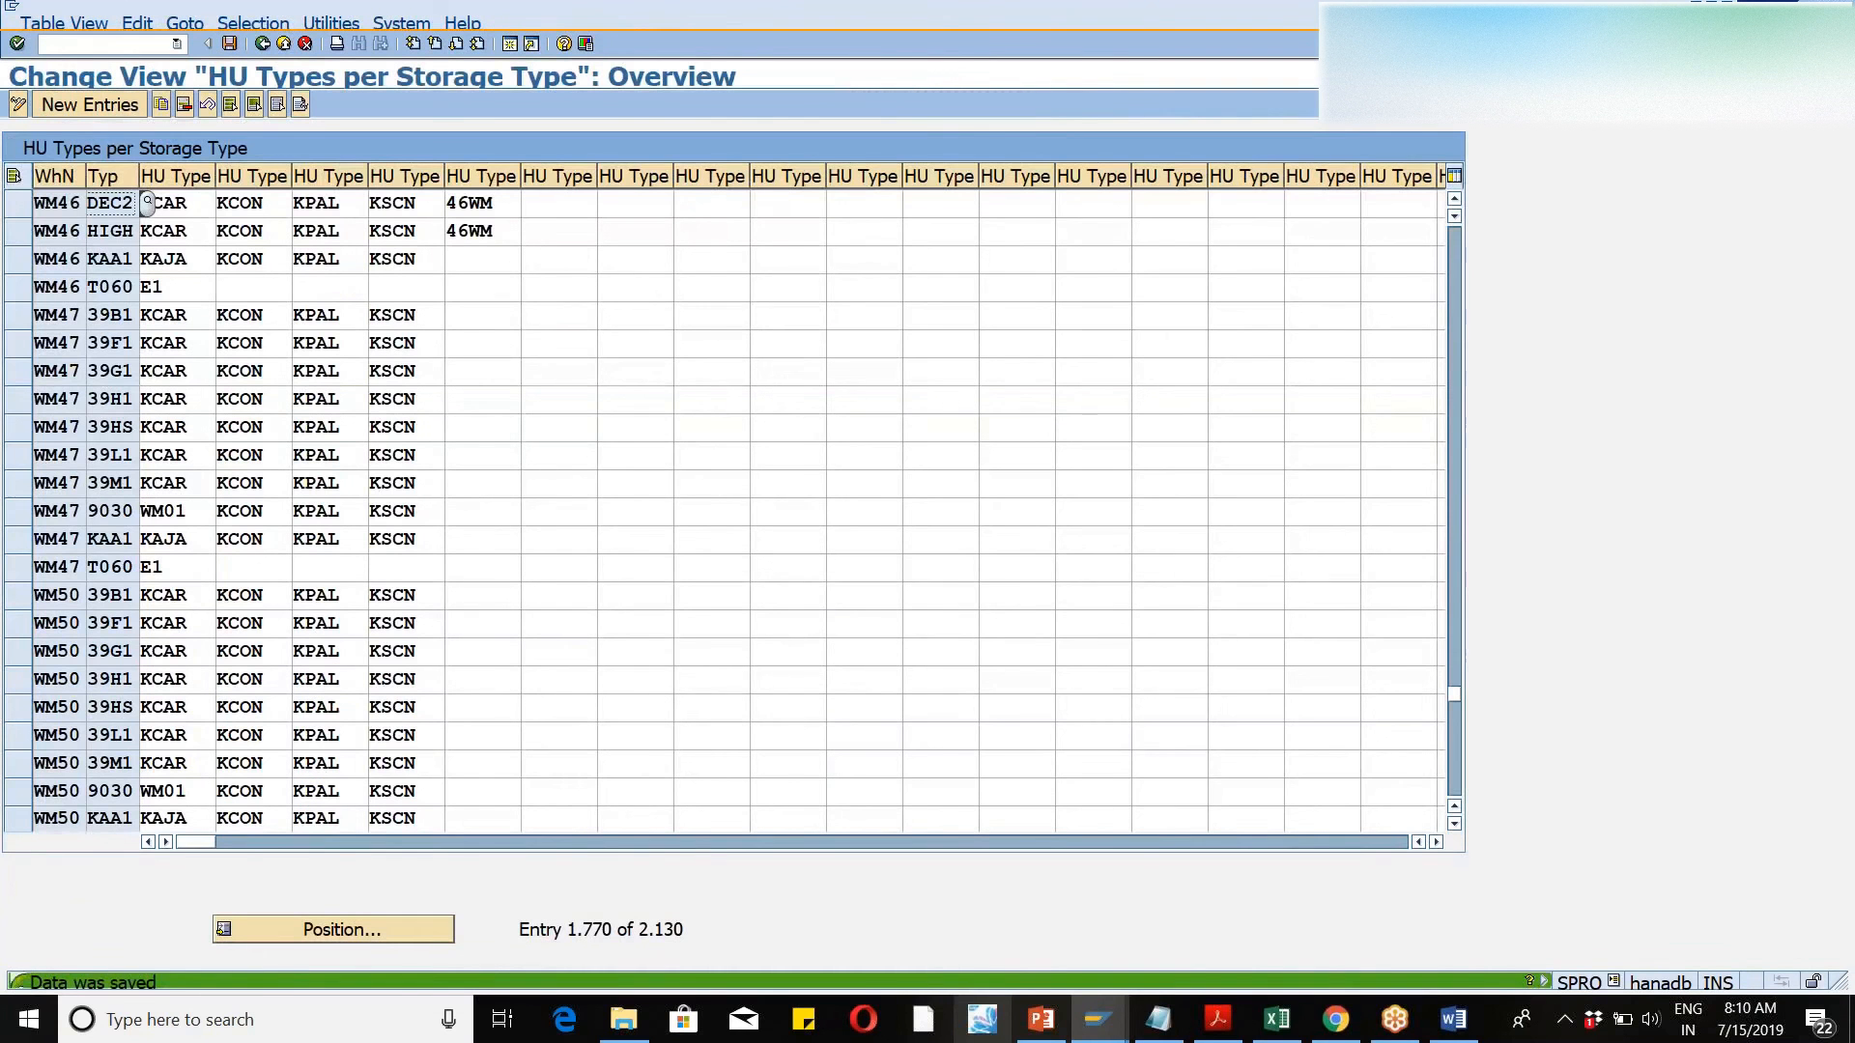
{"action": "left_click", "coordinate": [260, 48]}
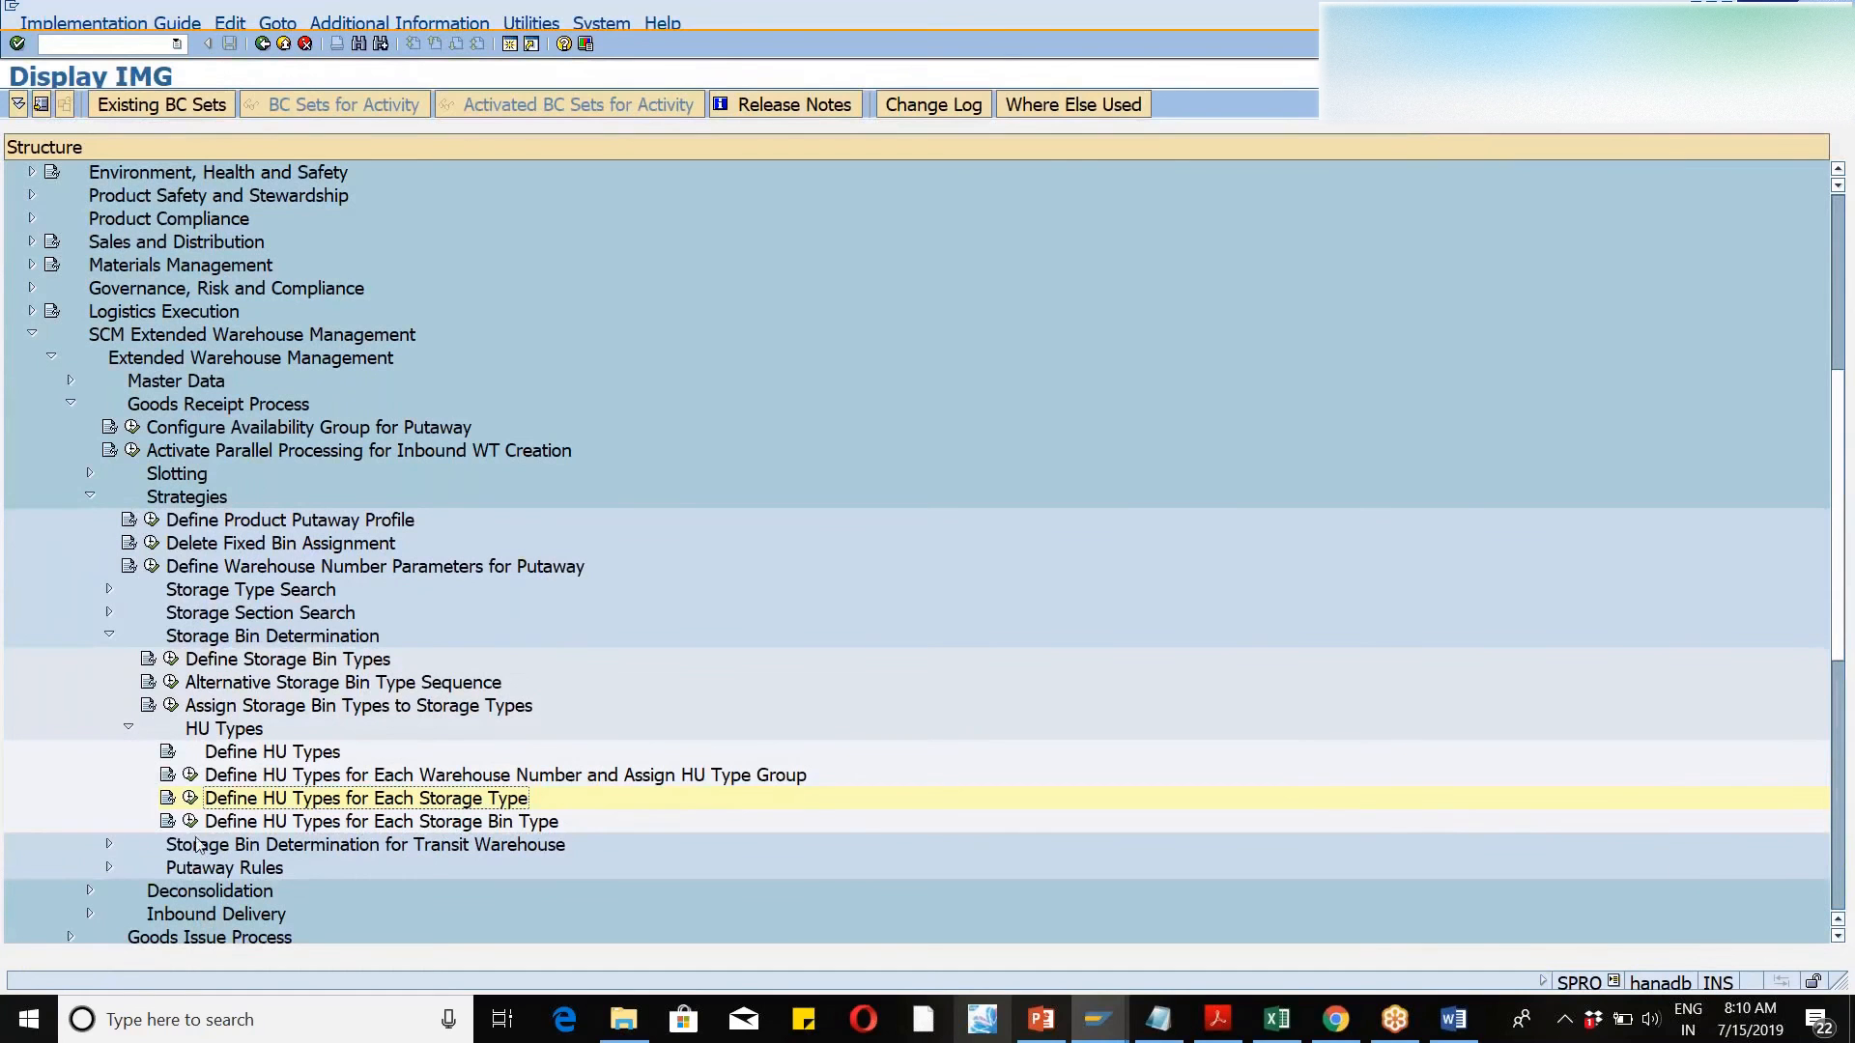
- Open Define HU Types for Each Storage Bin Type and display the entries for warehouse WM46
{"action": "left_click", "coordinate": [190, 822]}
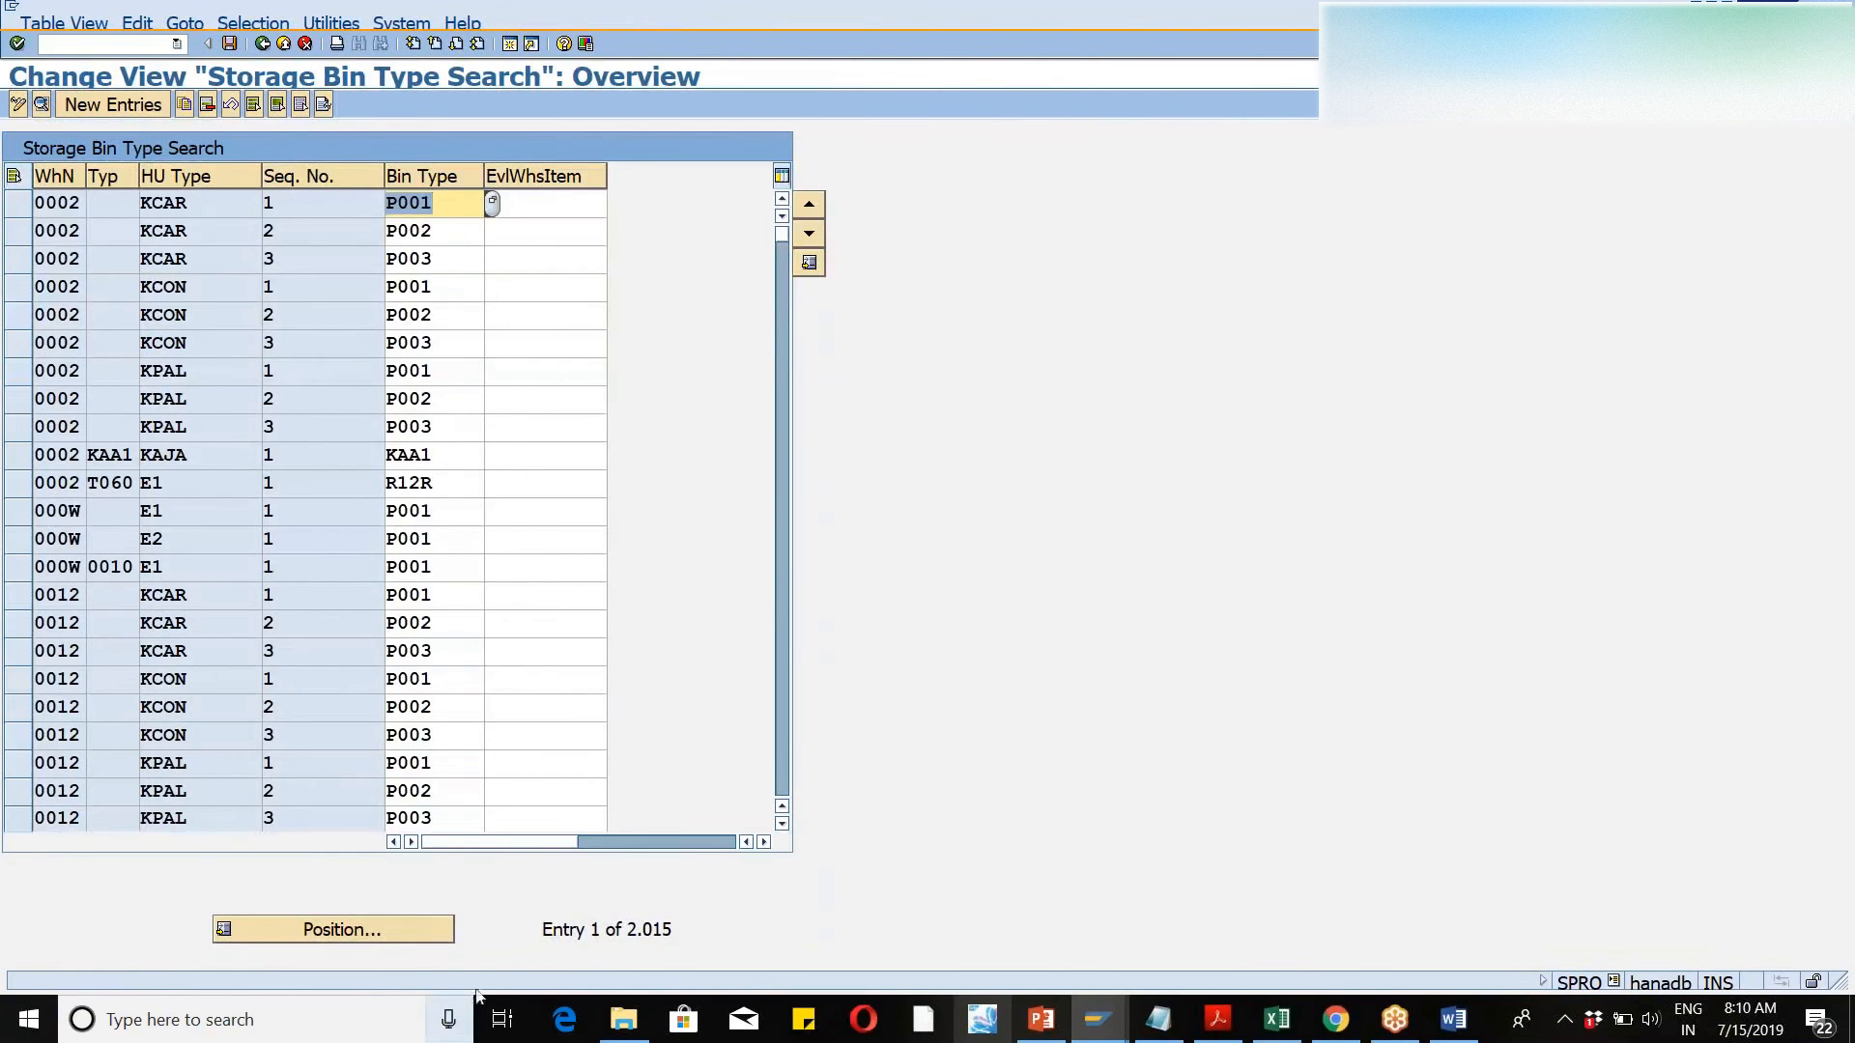
{"action": "left_click", "coordinate": [386, 933]}
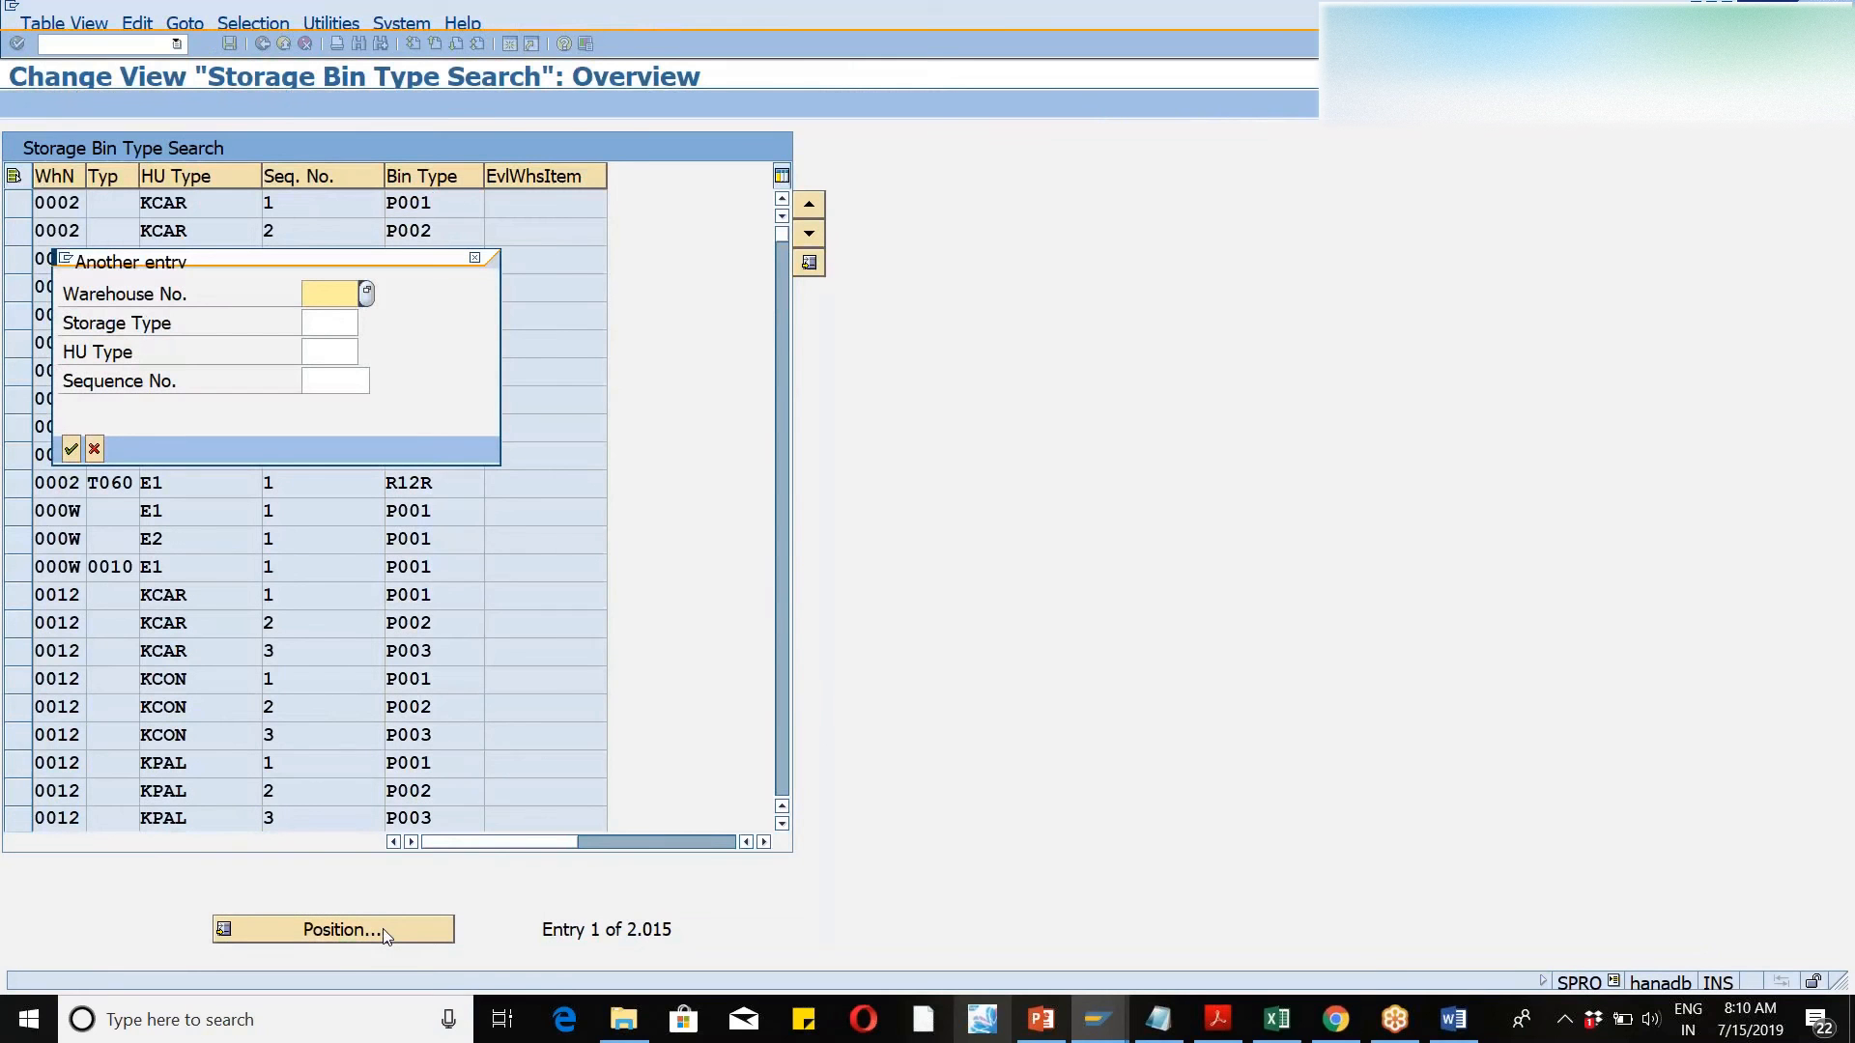
{"action": "type", "text": "wm46"}
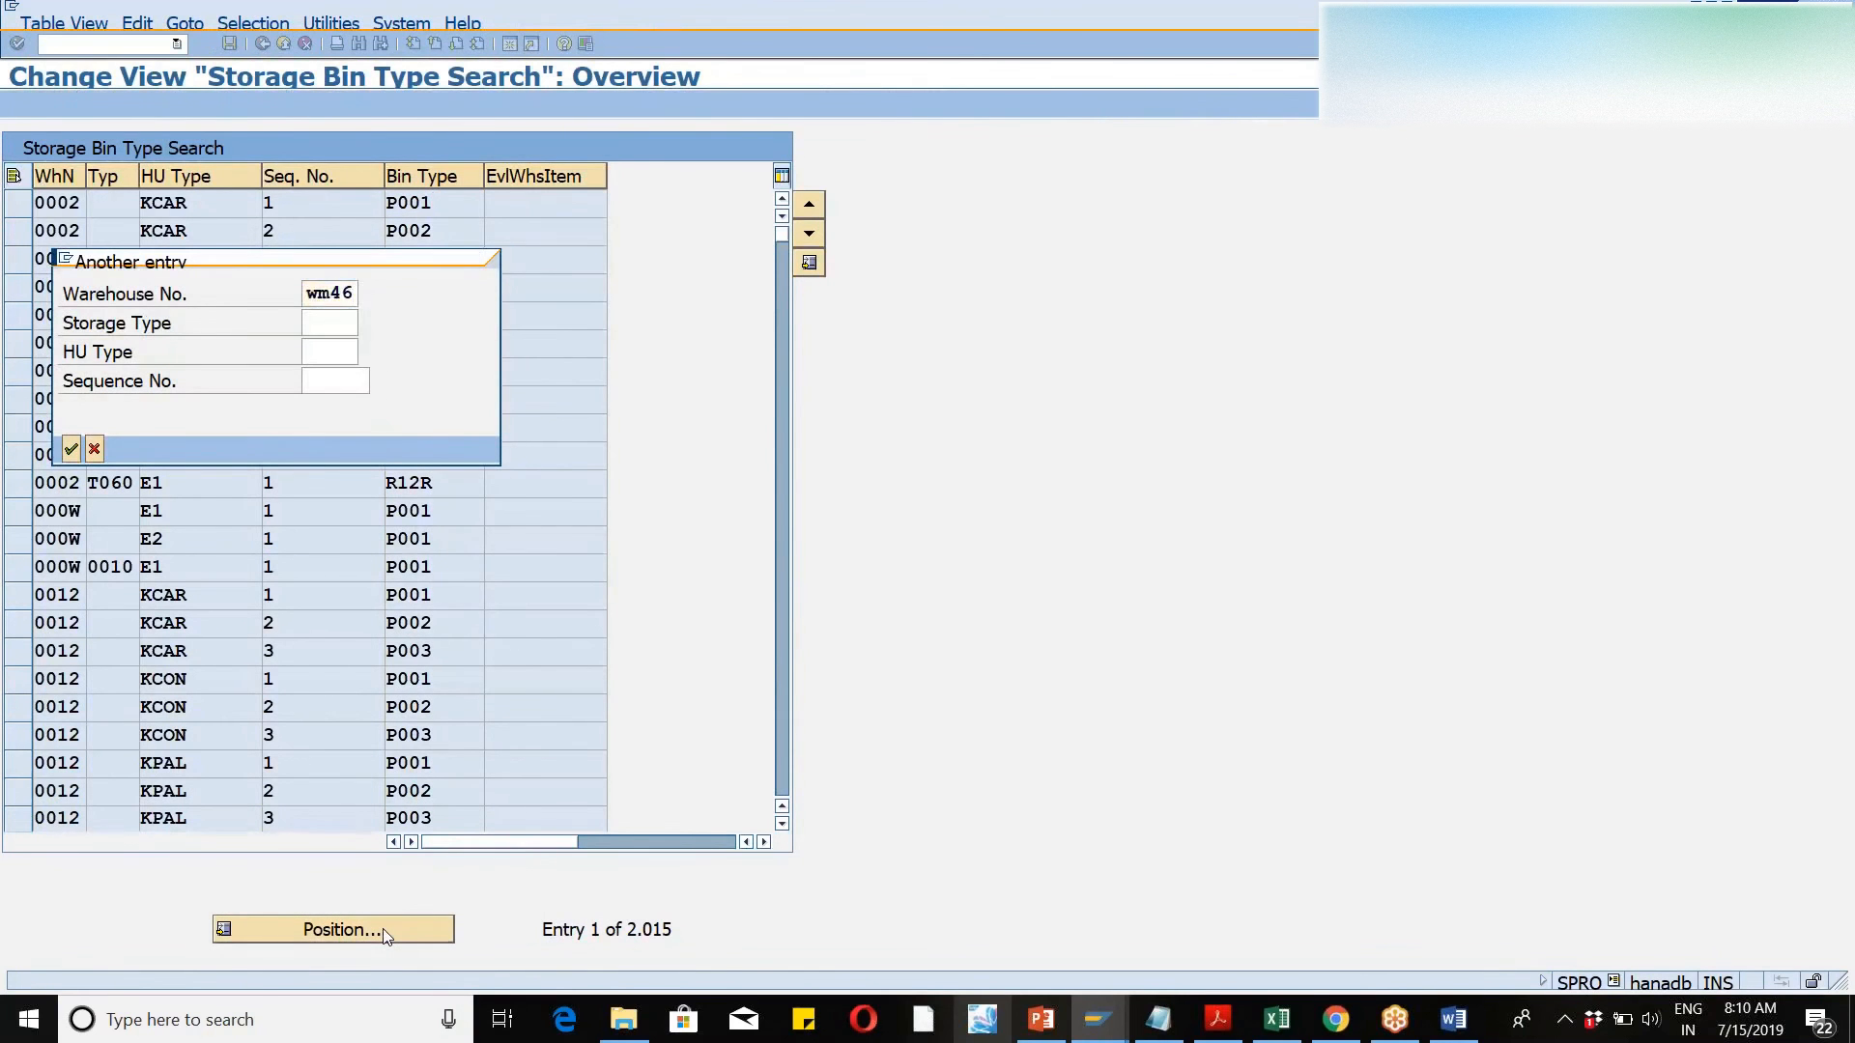
{"action": "key", "text": "Return"}
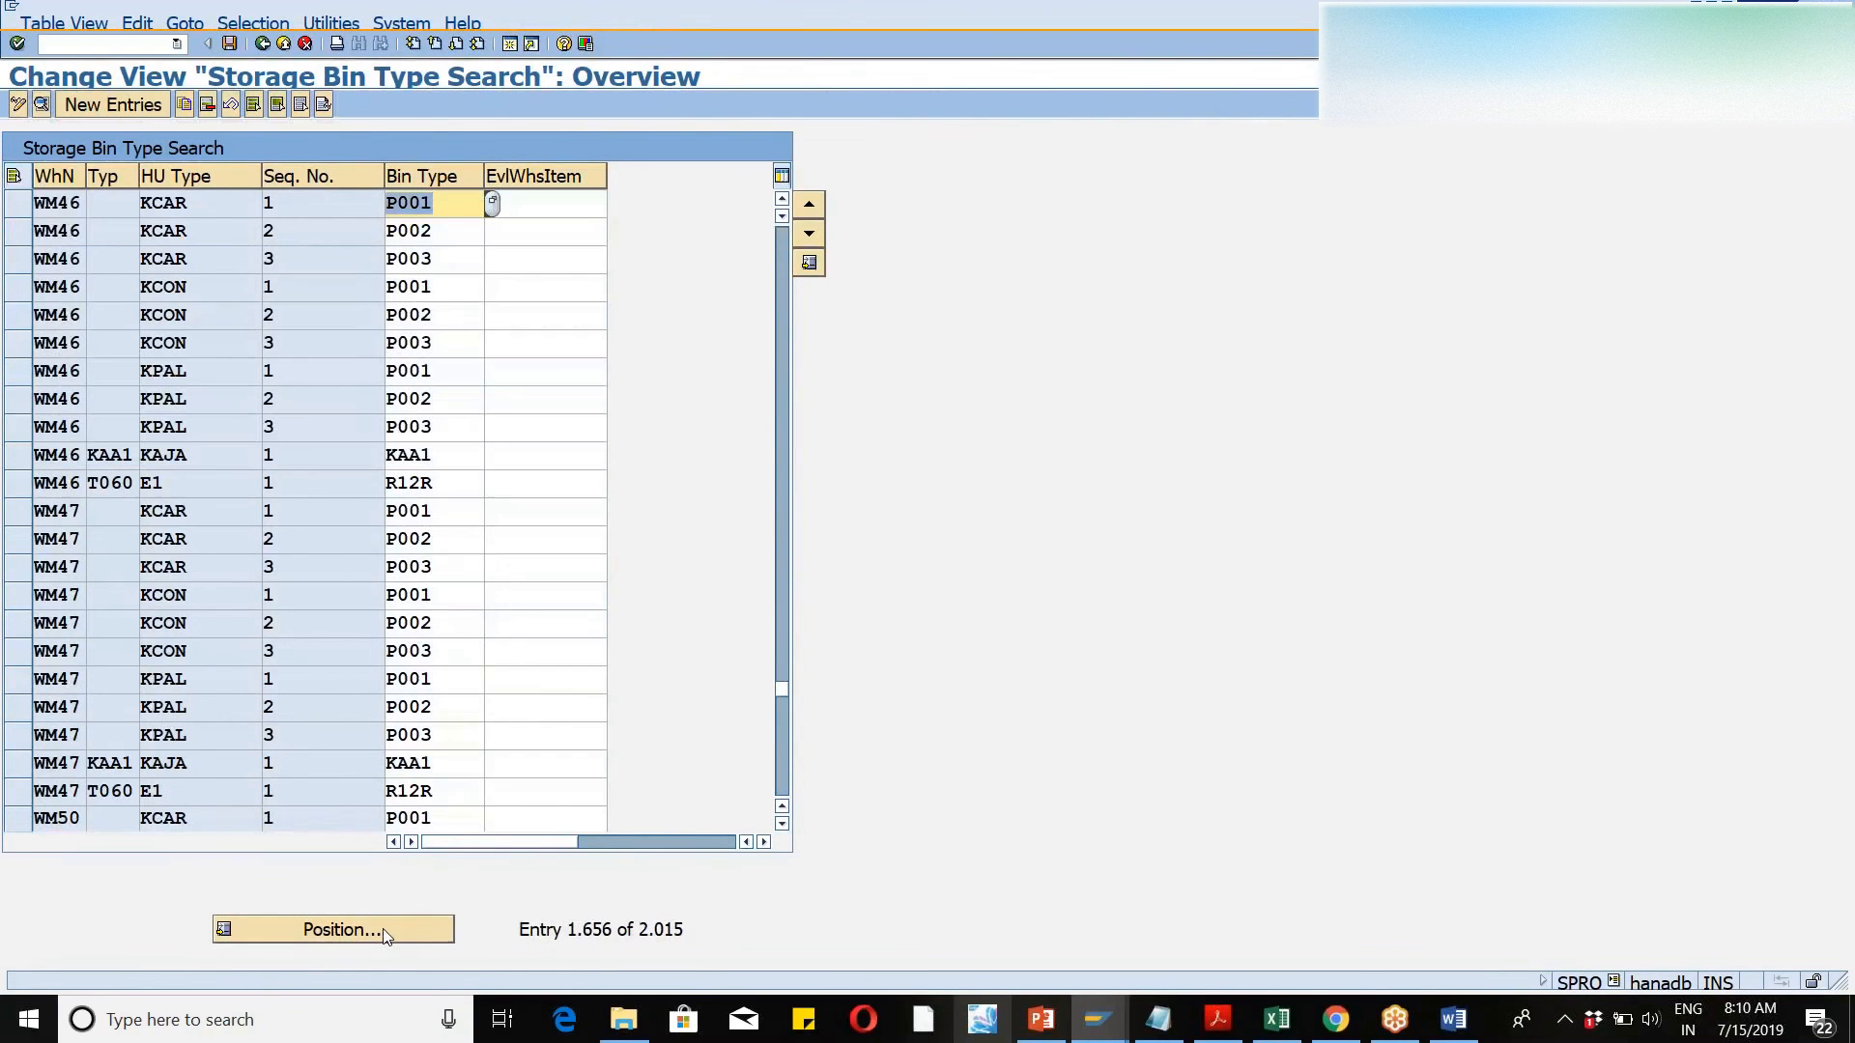
- Copy a WM46 KCAR entry in the storage bin type search to HU type 46WM with storage bin type B001
{"action": "left_click", "coordinate": [23, 228]}
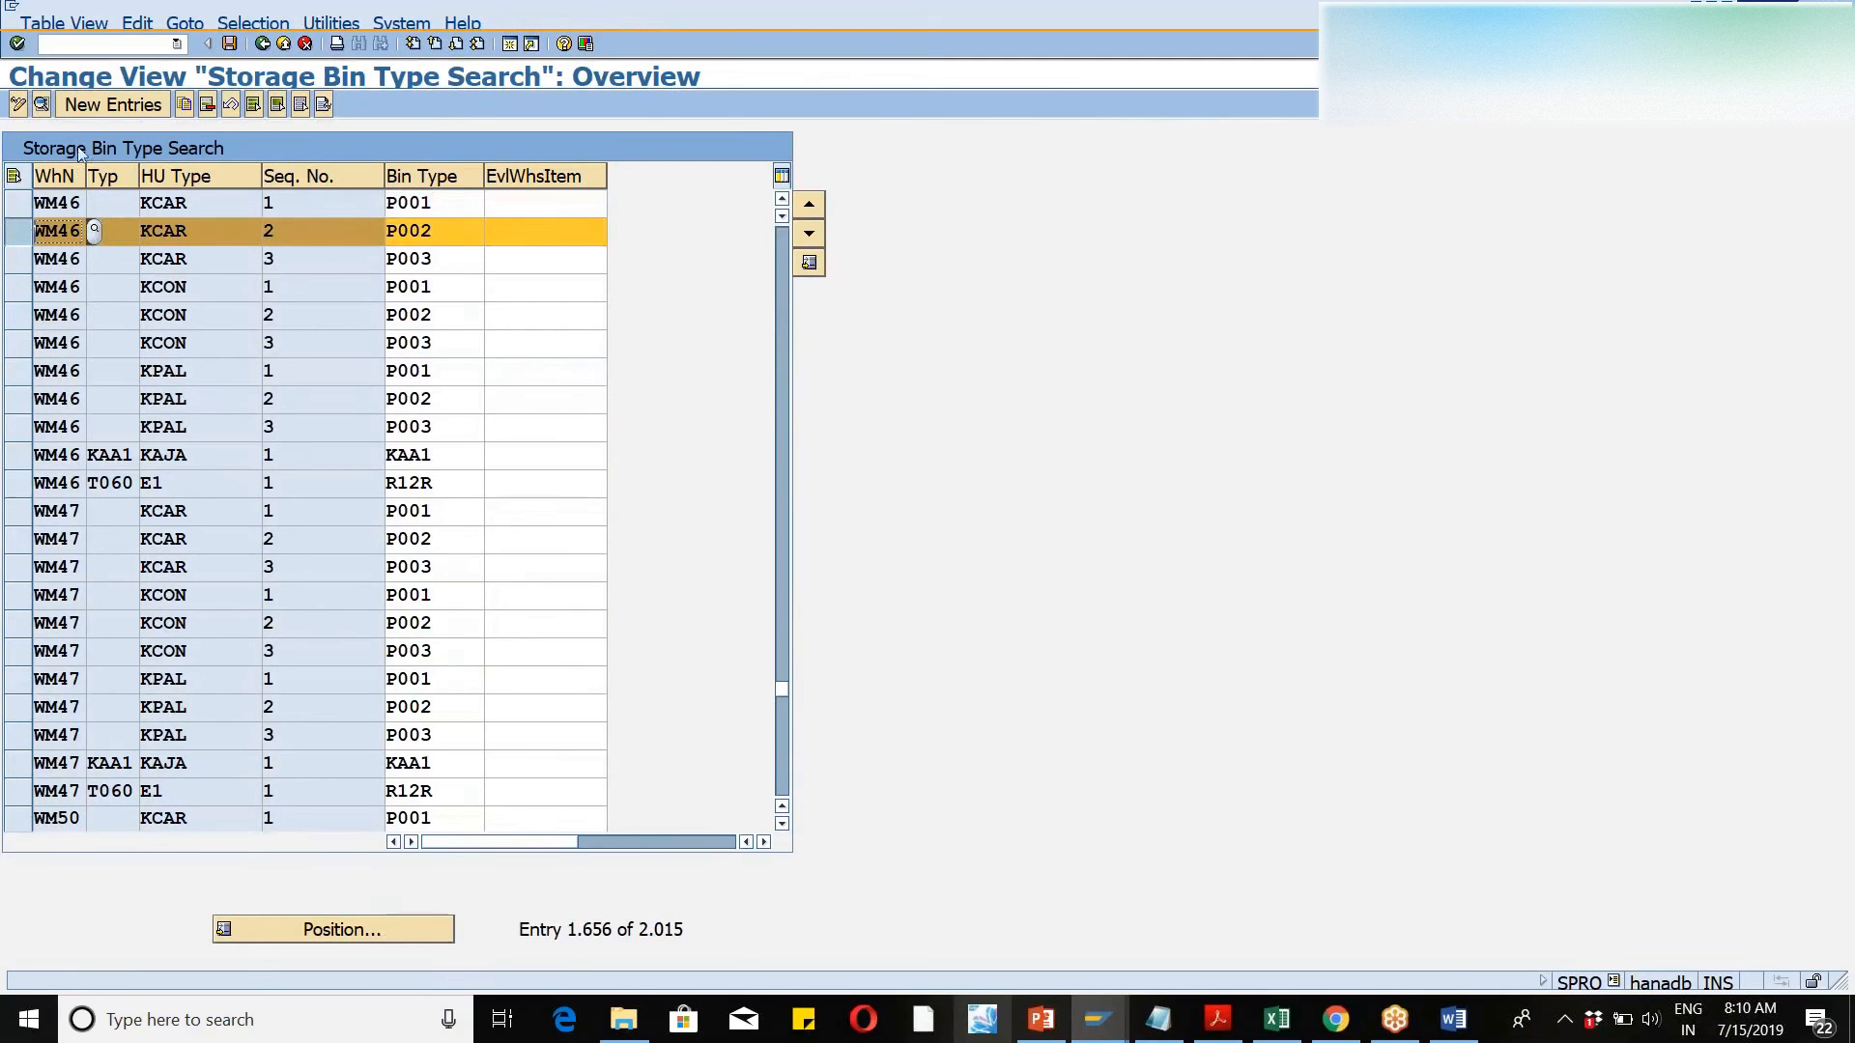
{"action": "left_click", "coordinate": [182, 104]}
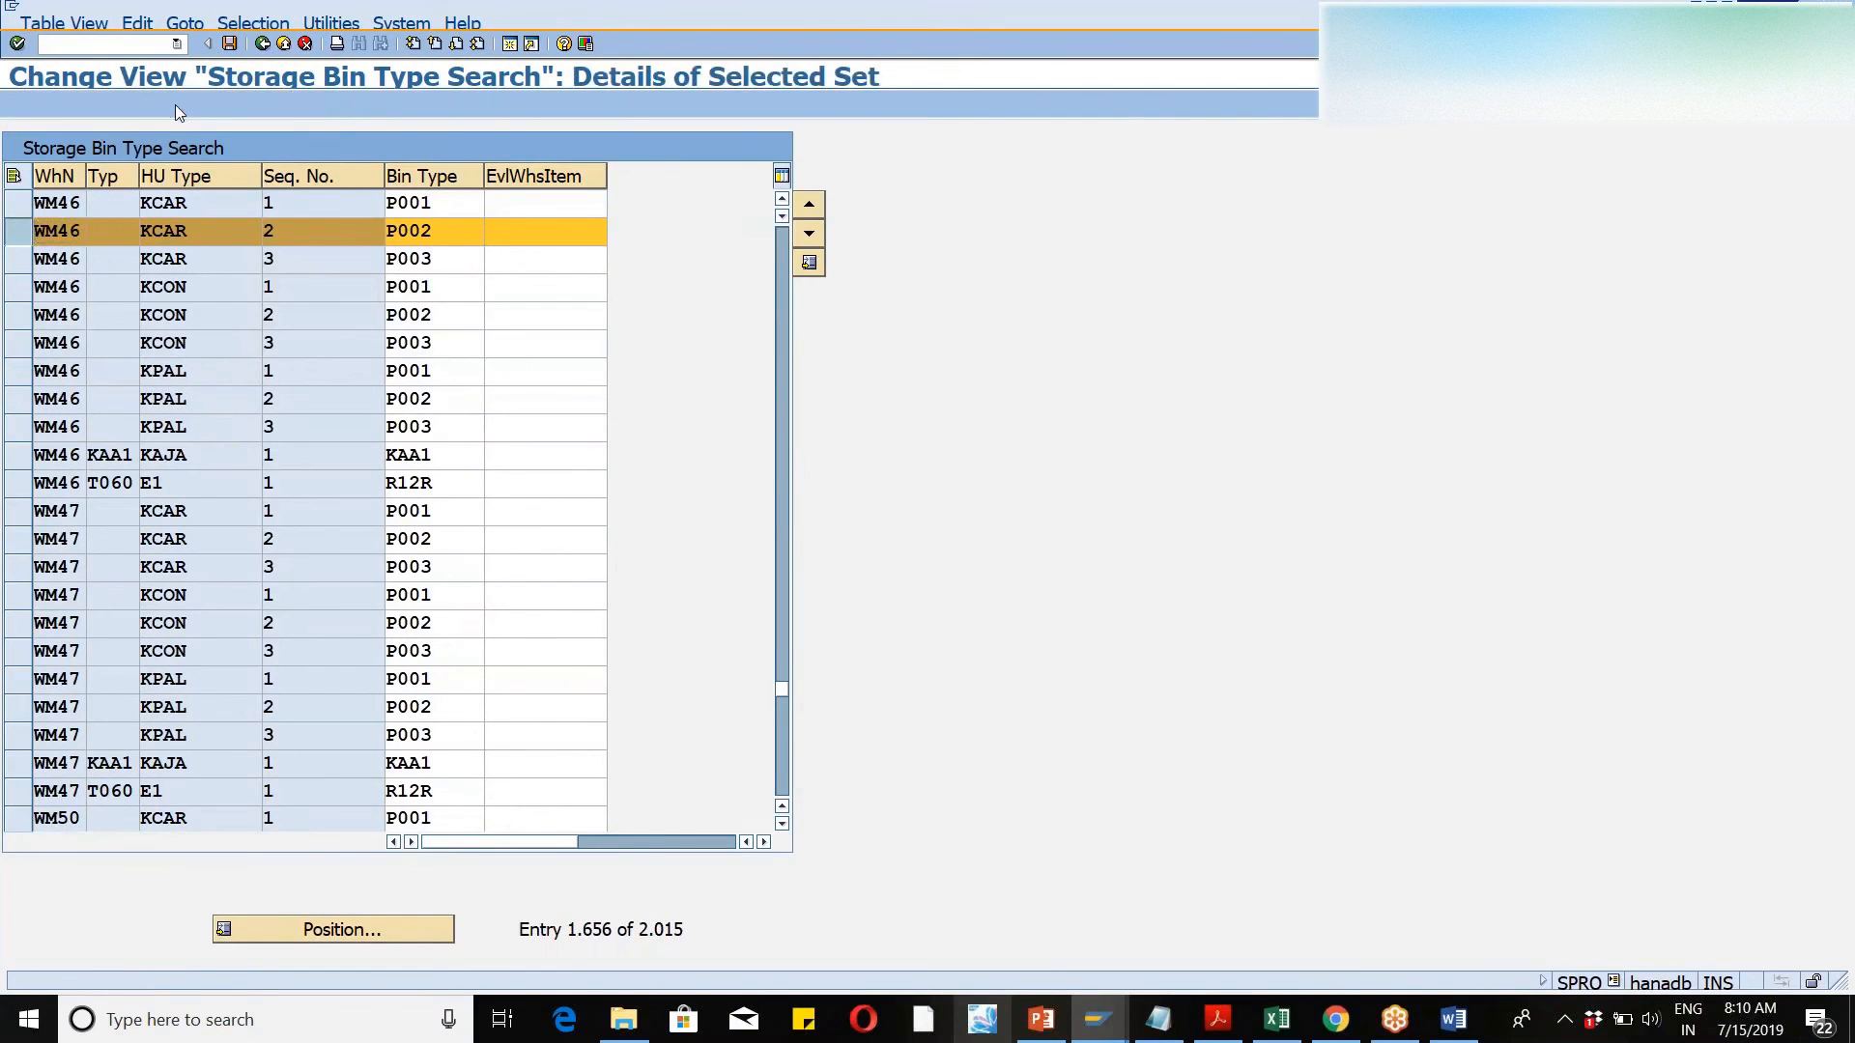
{"action": "key", "text": "Tab"}
{"action": "key", "text": "Tab"}
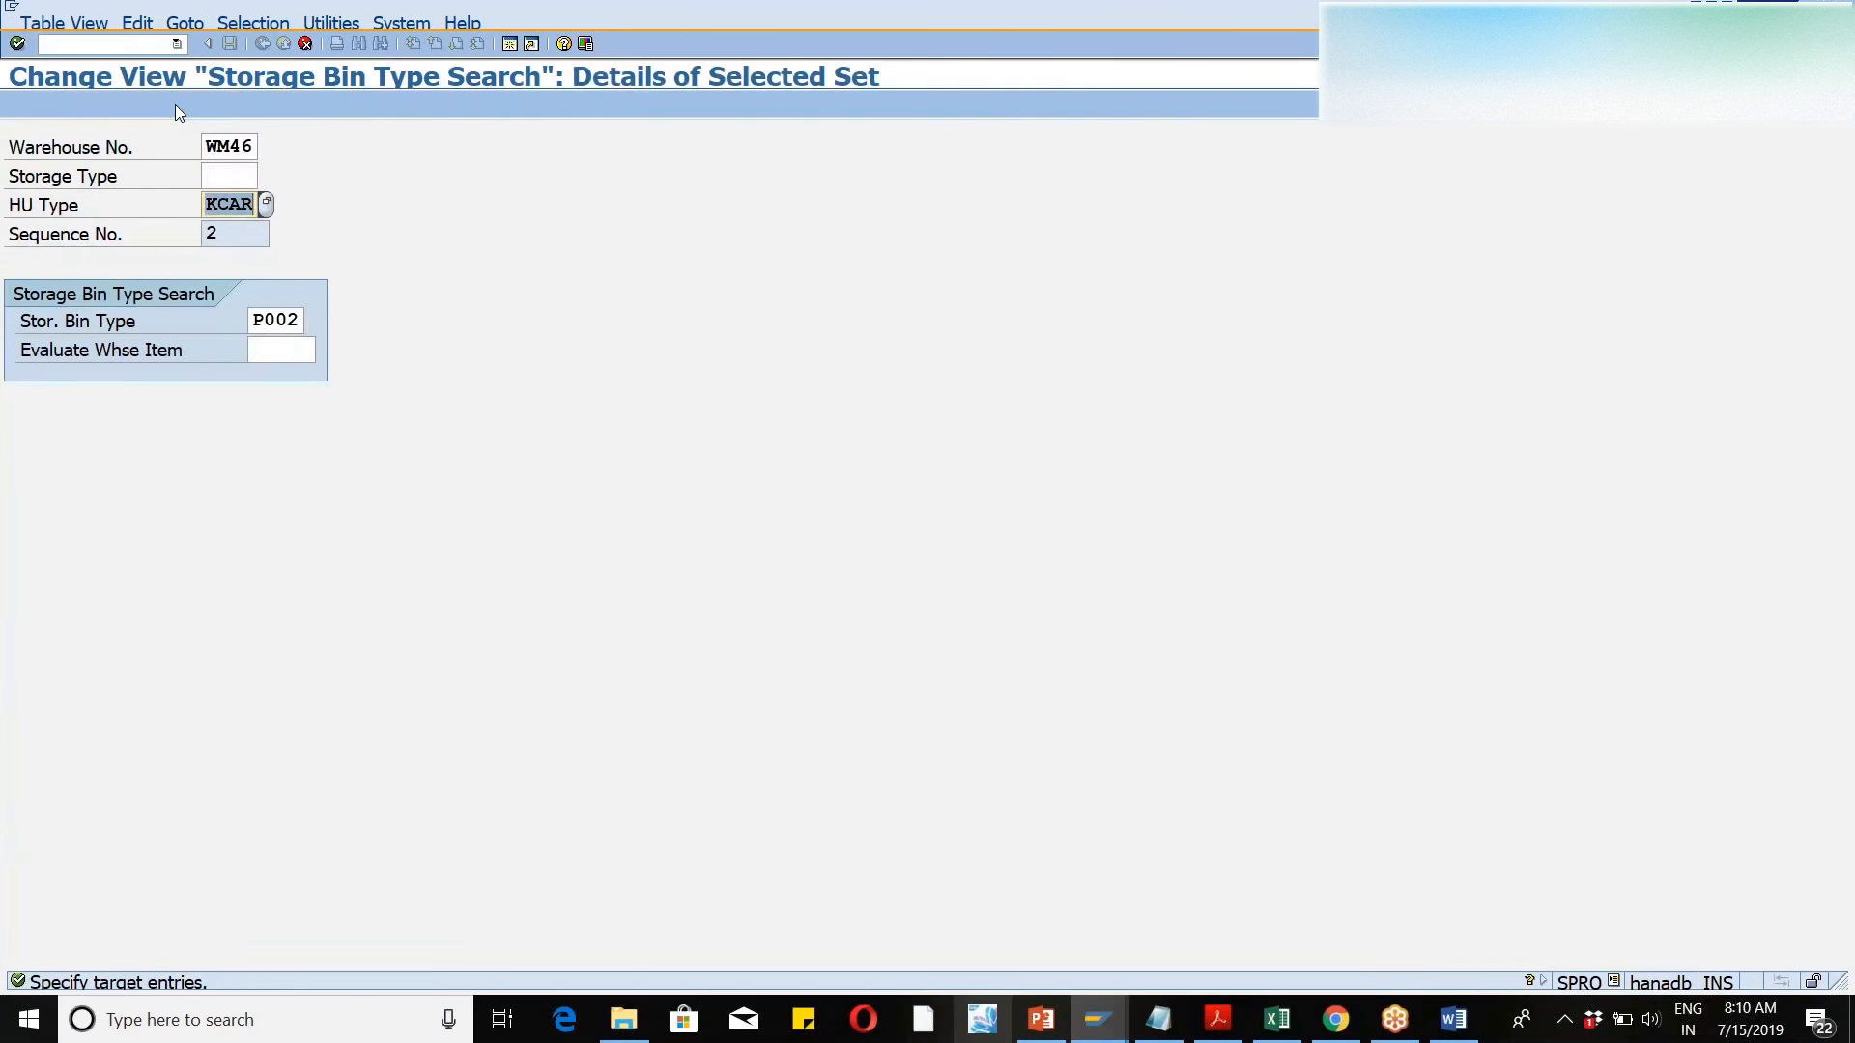
{"action": "type", "text": "46wm"}
{"action": "key", "text": "Tab"}
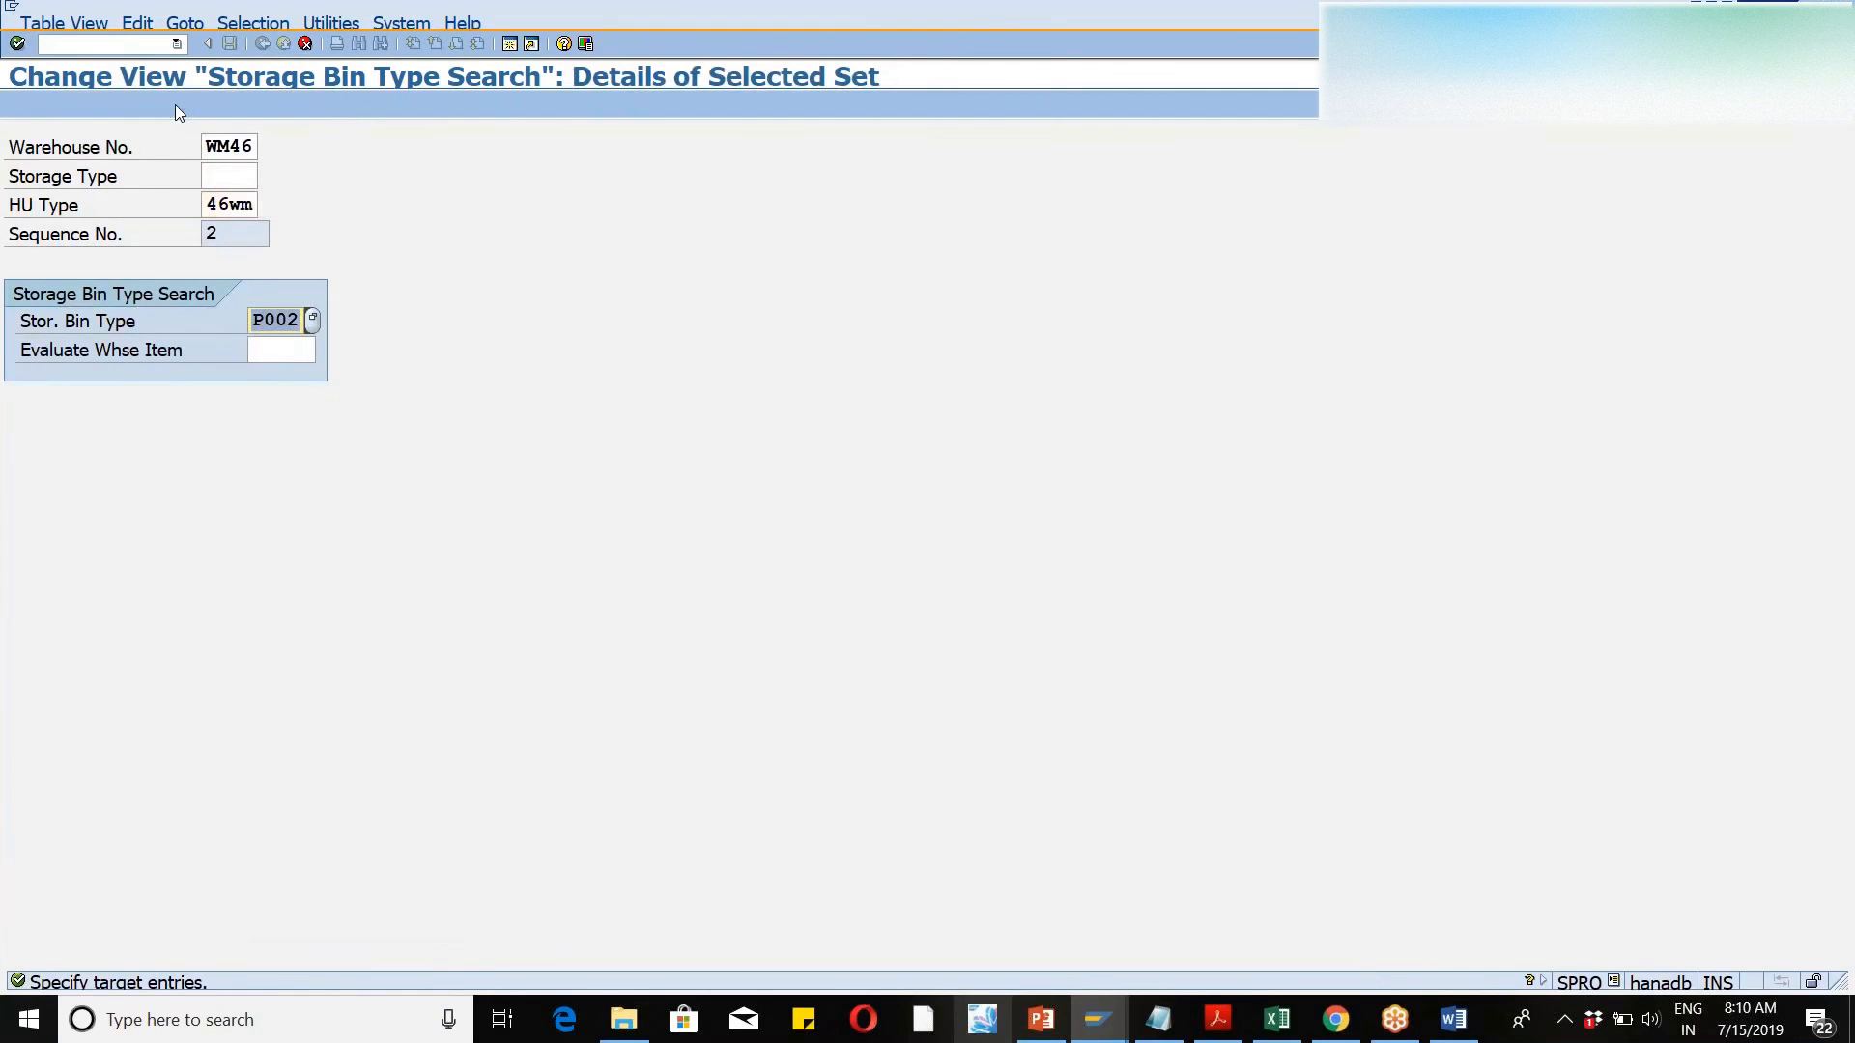
{"action": "key", "text": "Return"}
{"action": "key", "text": "F4"}
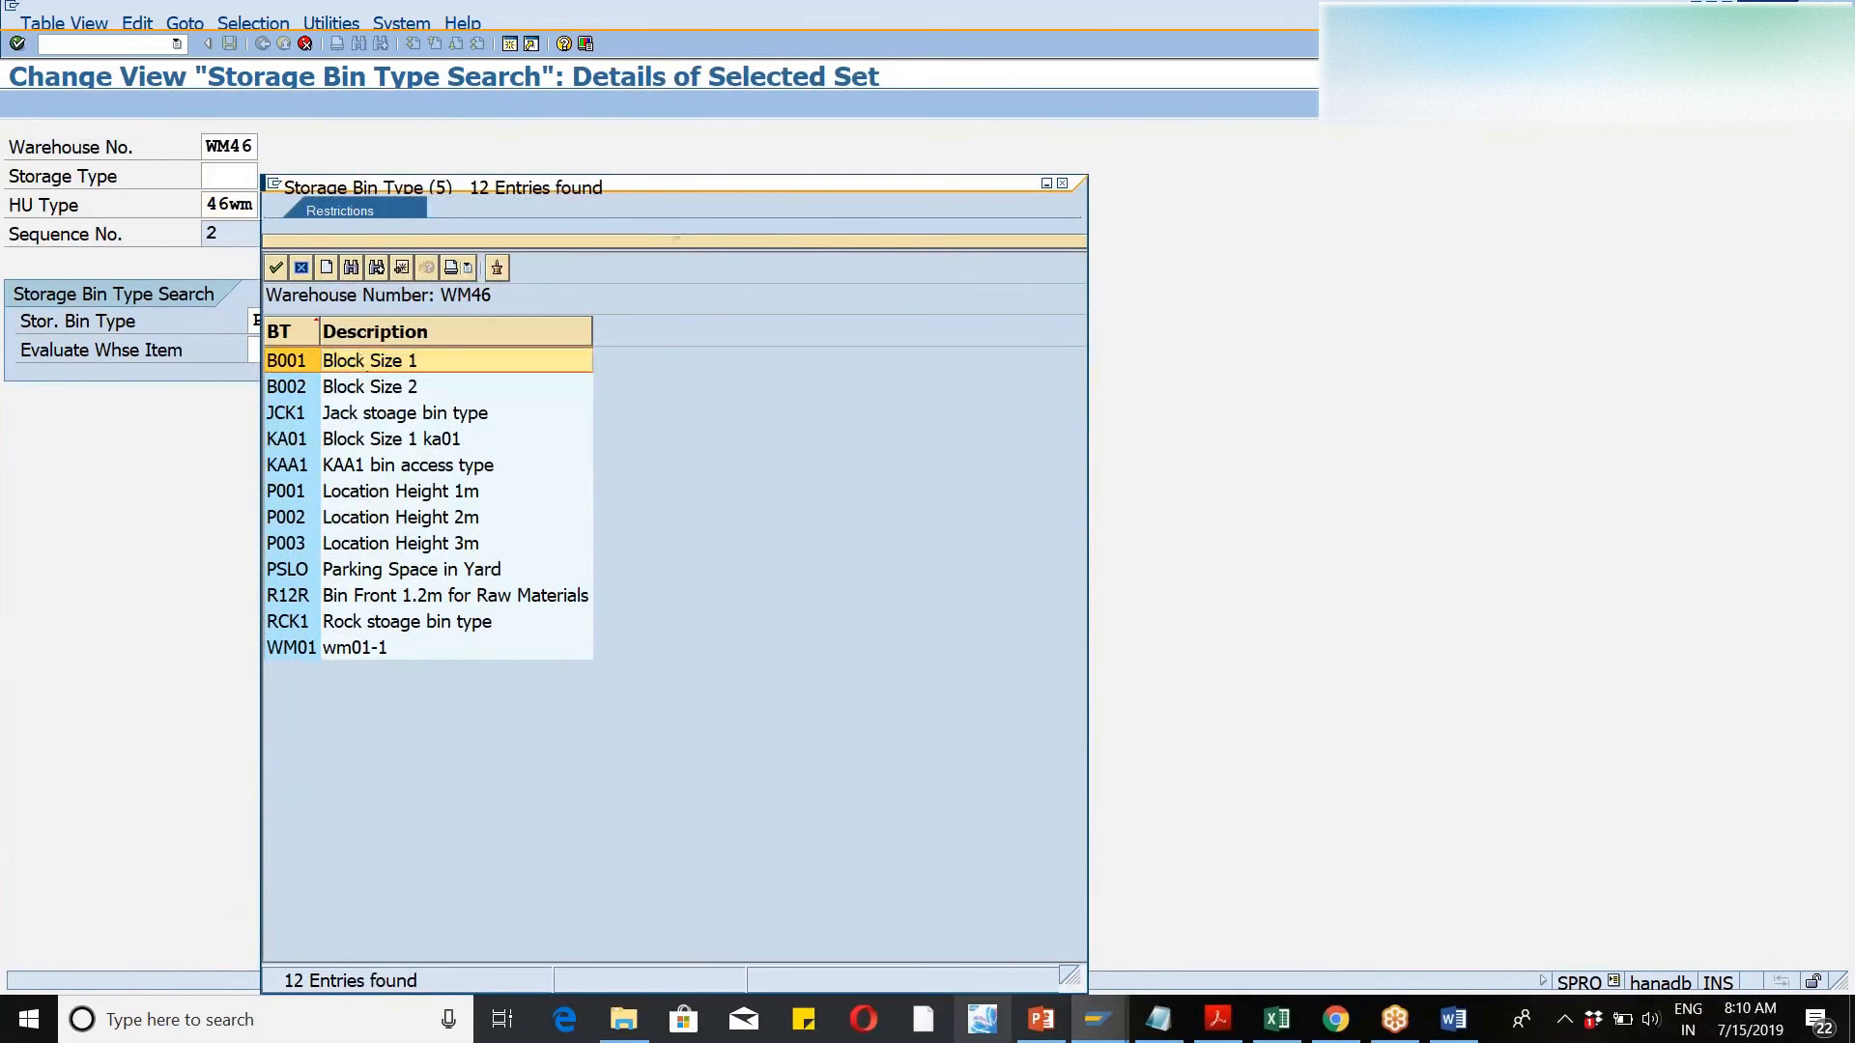
{"action": "key", "text": "Escape"}
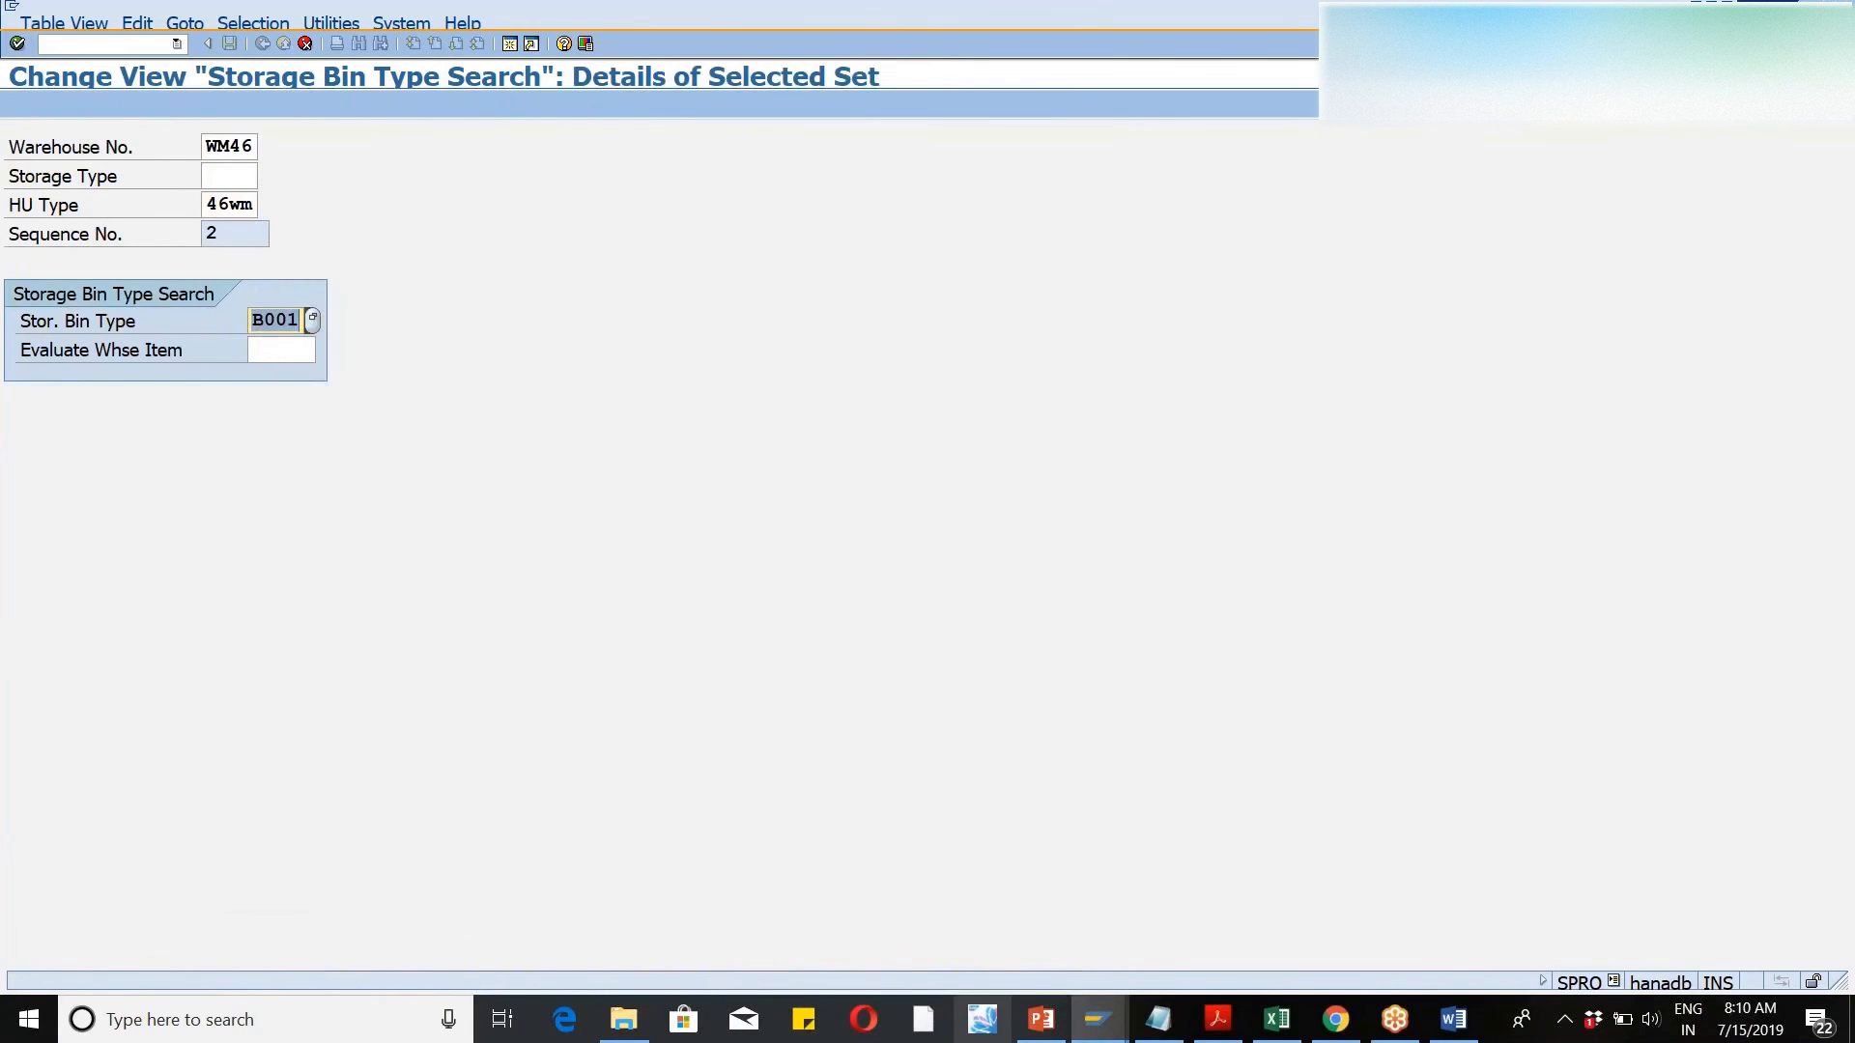
{"action": "key", "text": "Return"}
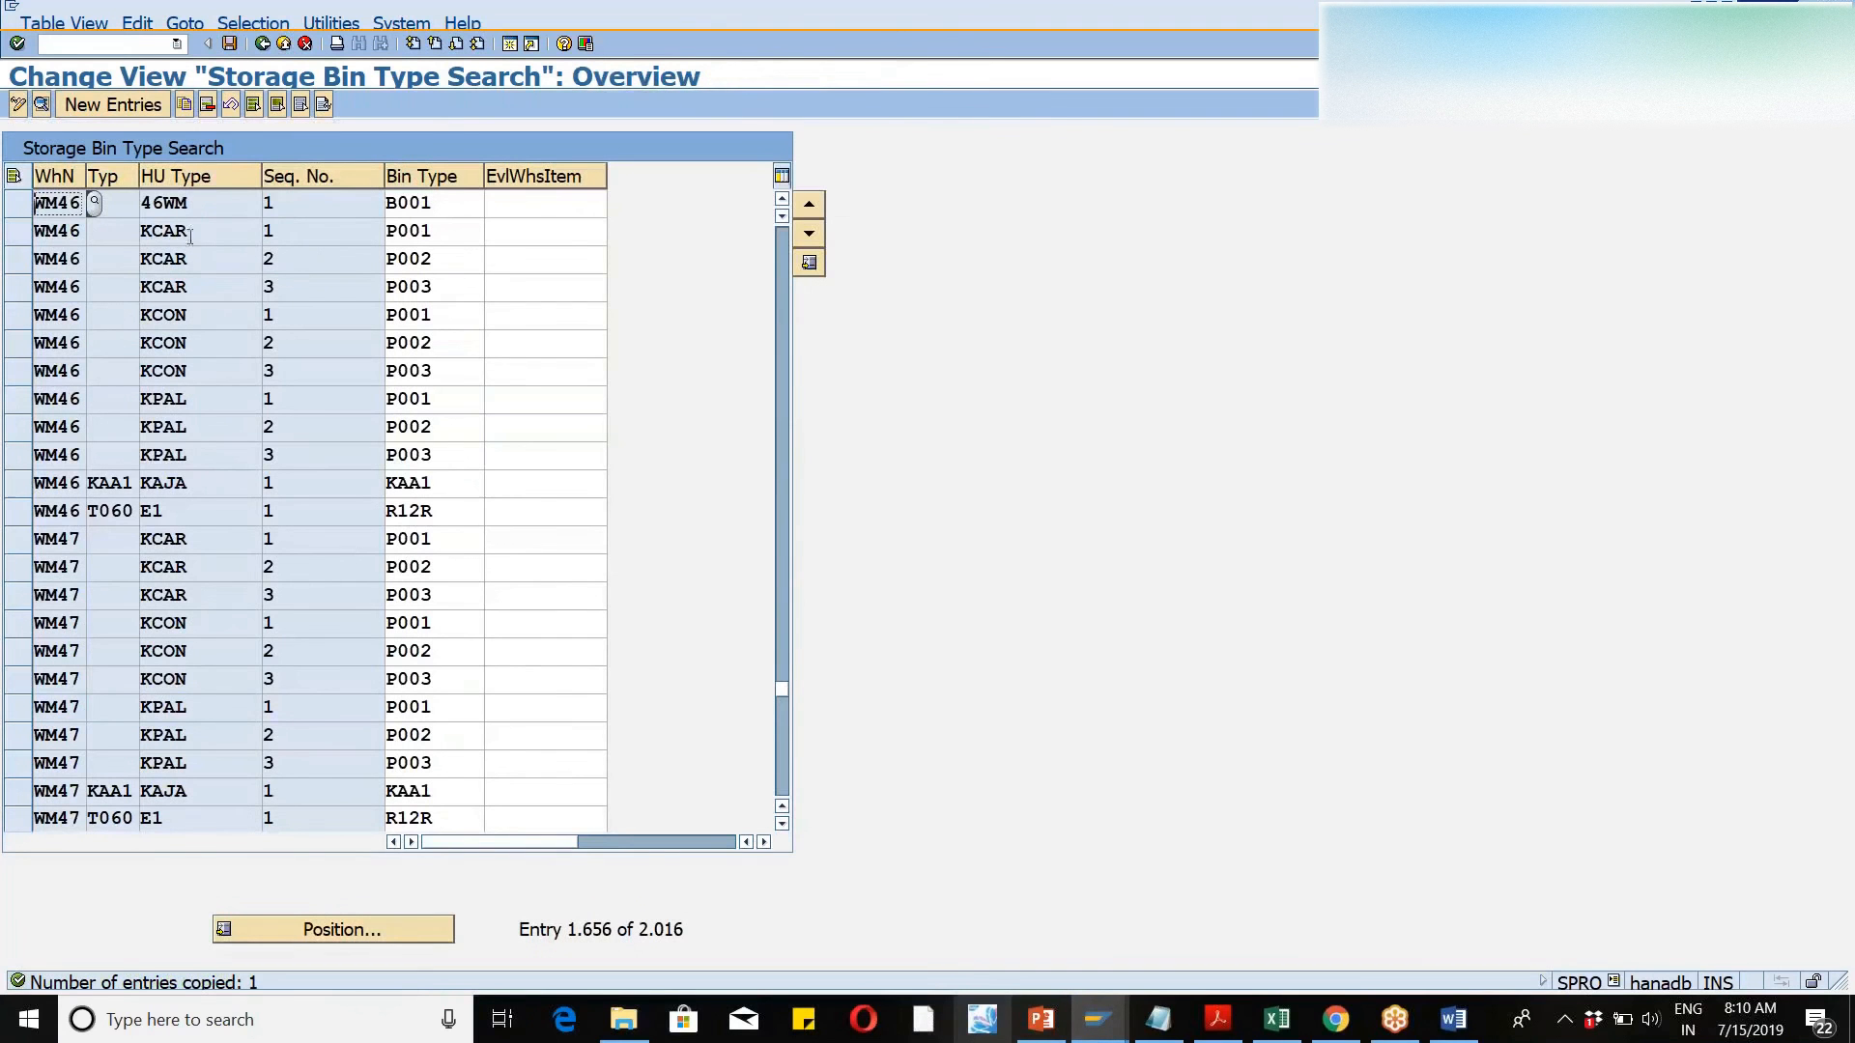
- Save the storage bin type search entry with the proposed customizing request and return to the customizing guide
{"action": "left_click", "coordinate": [229, 45]}
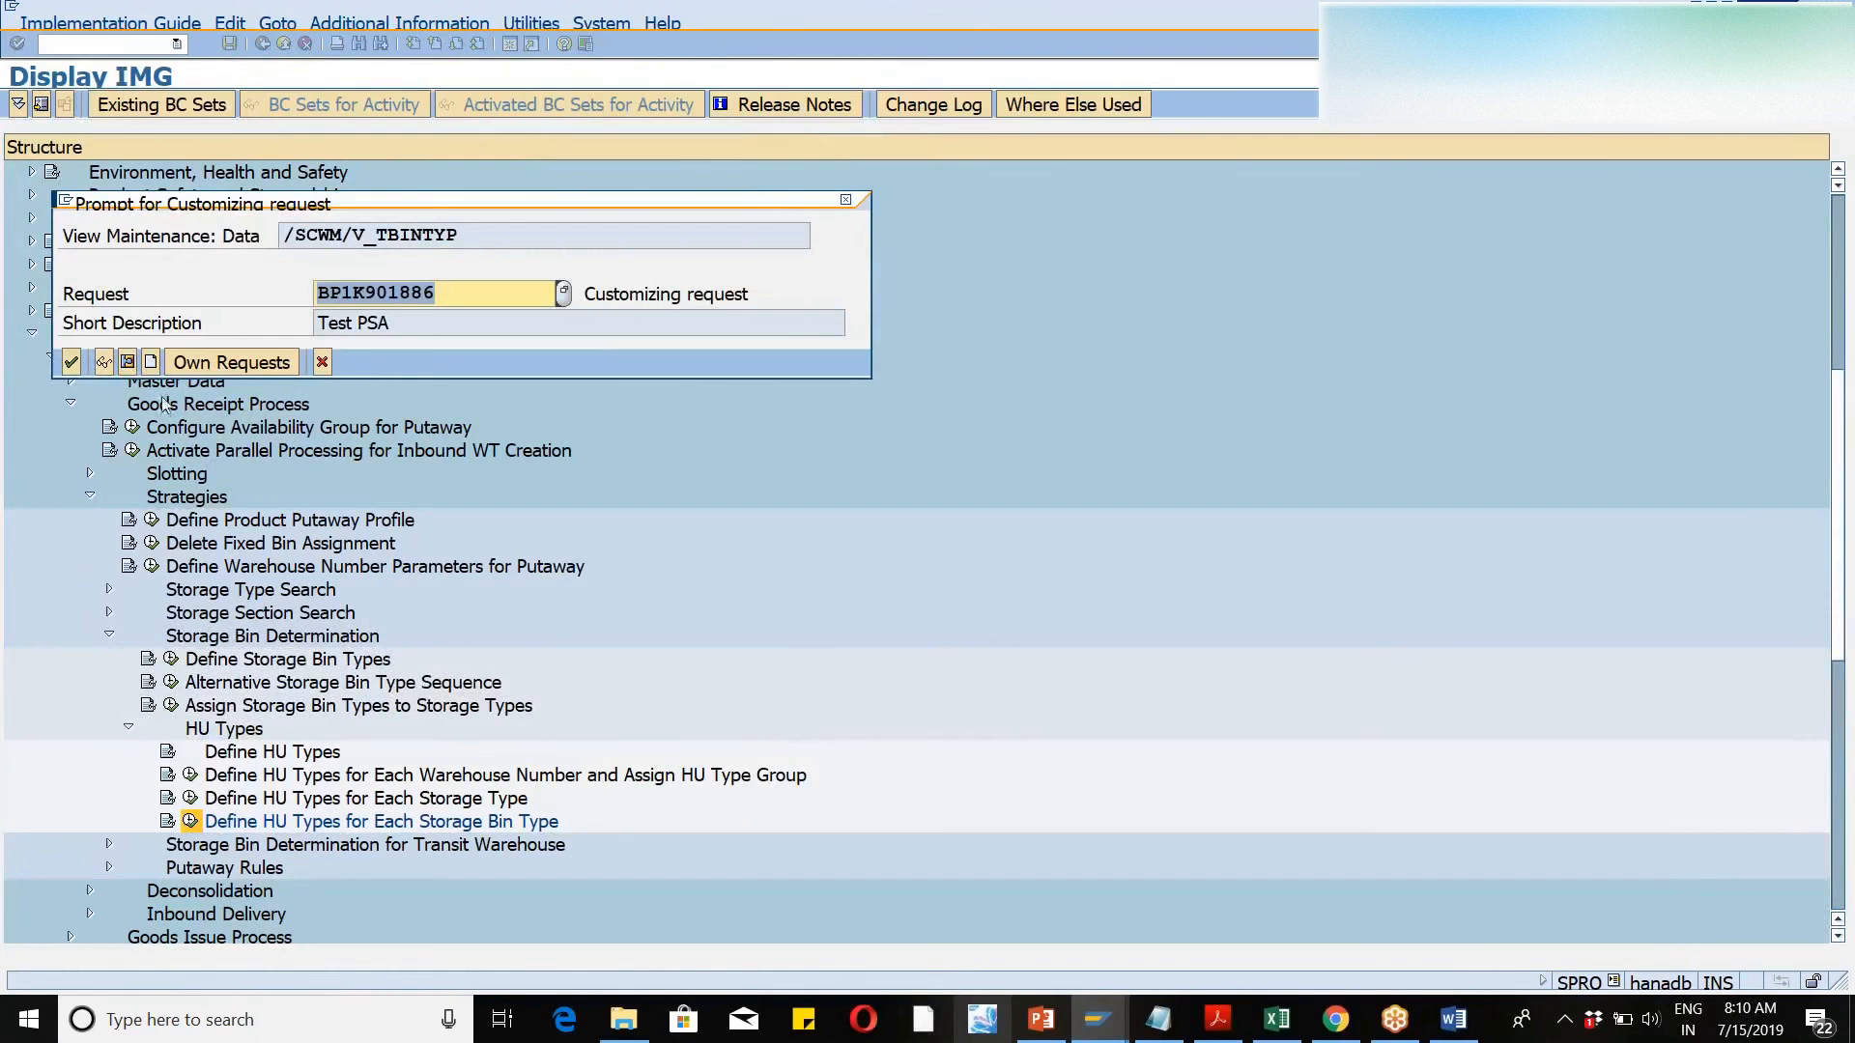
{"action": "left_click", "coordinate": [73, 362]}
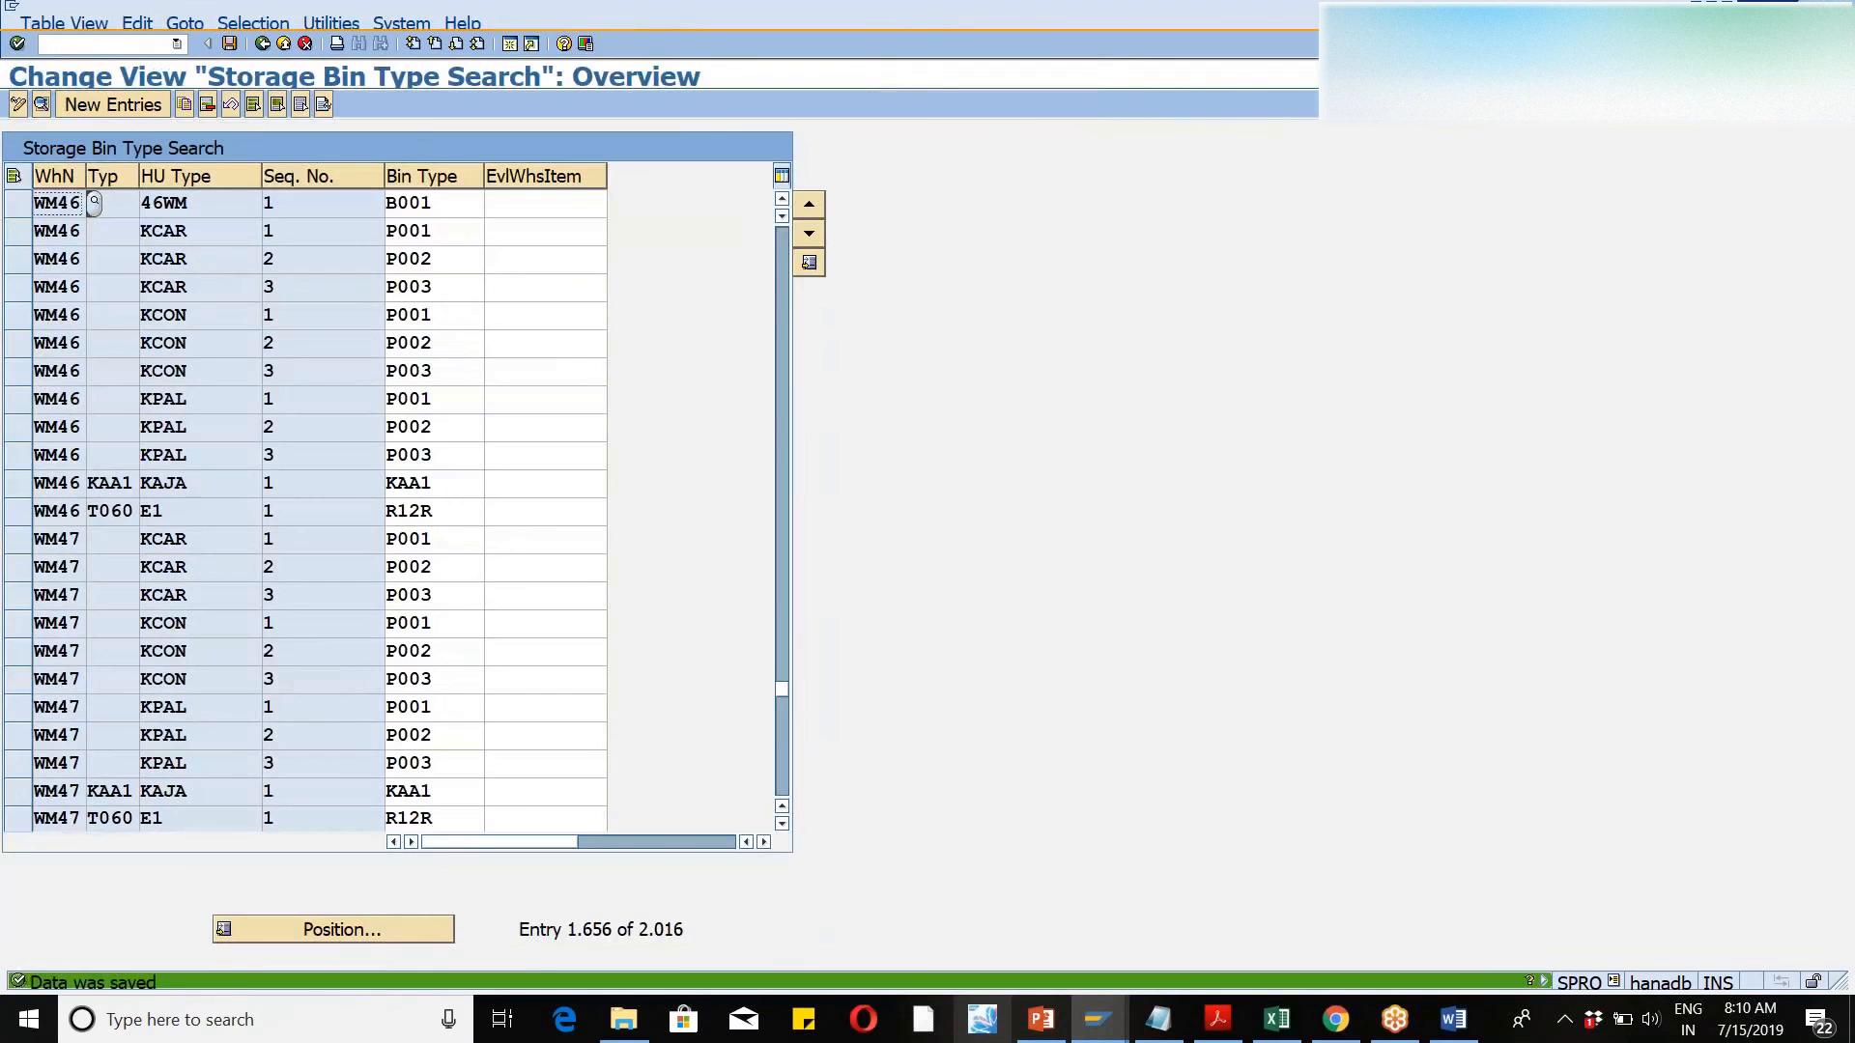
{"action": "left_click", "coordinate": [261, 44]}
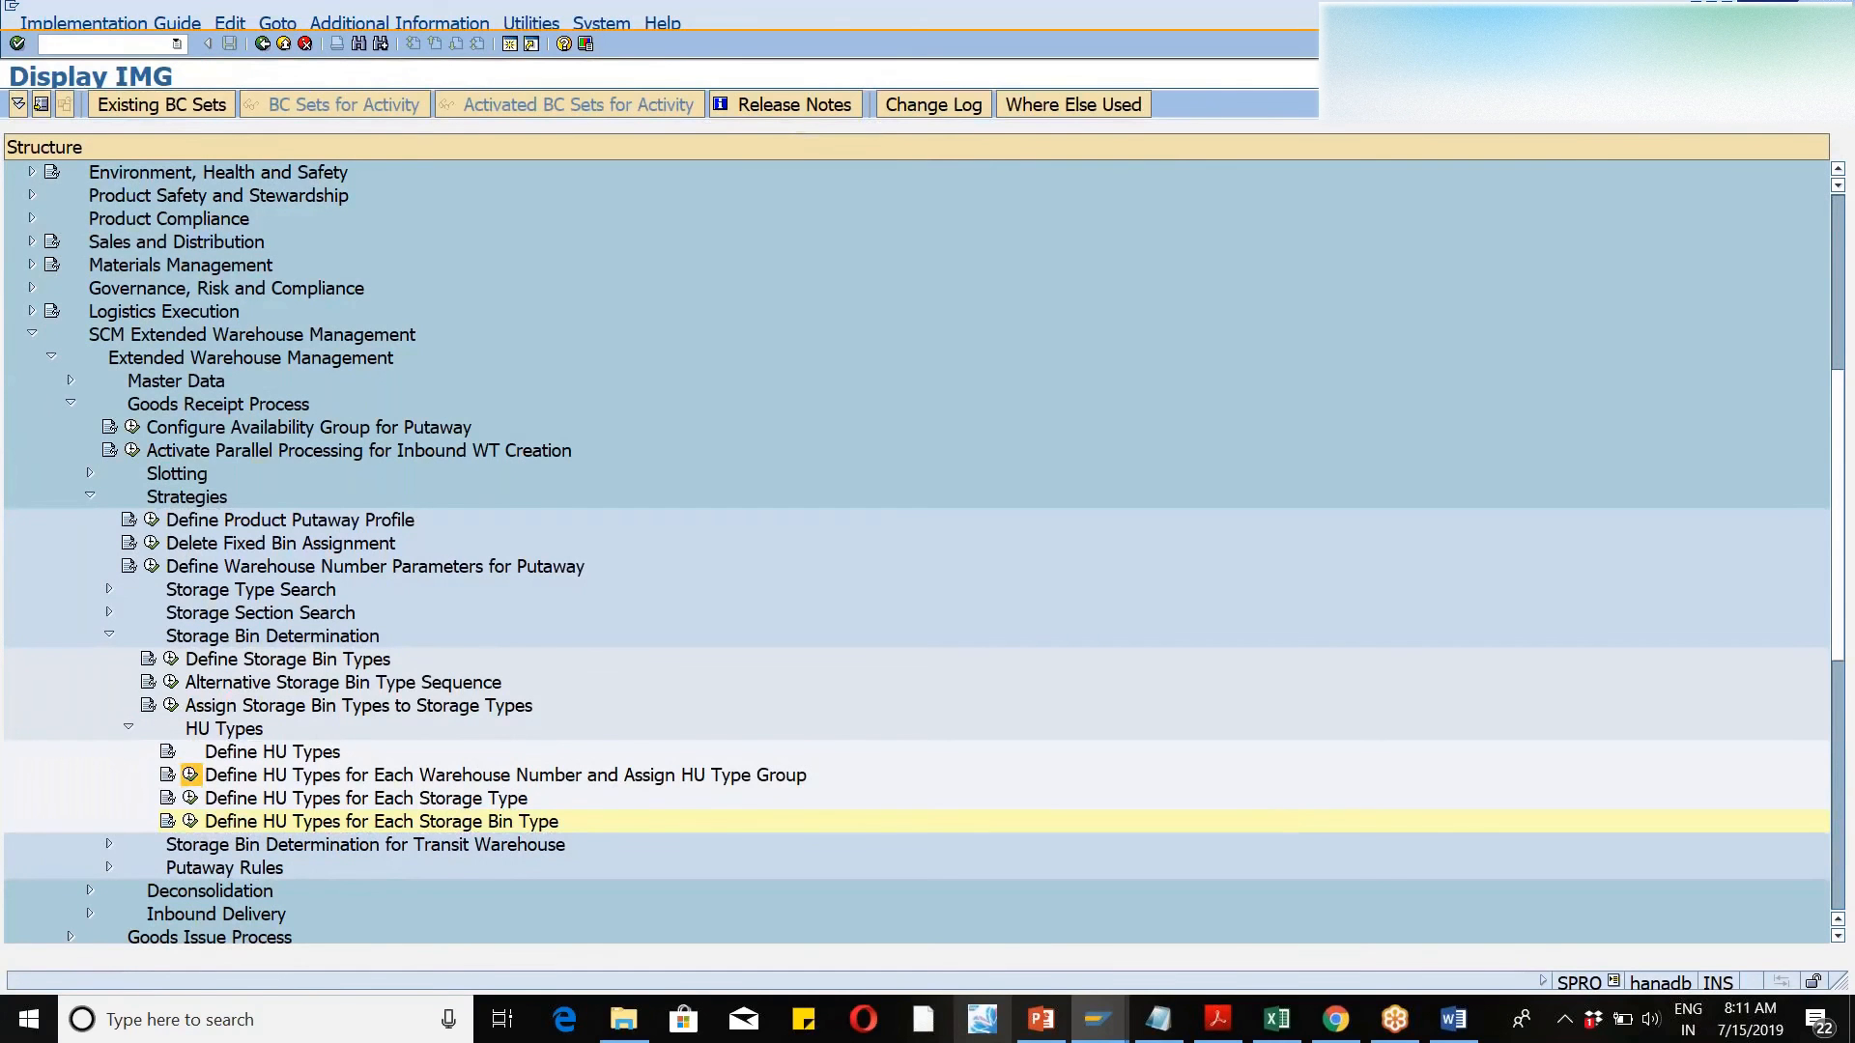
- Check the entry for warehouse WM46 and HU type 46WM in Define HU Types for Each Warehouse Number
{"action": "left_click", "coordinate": [190, 774]}
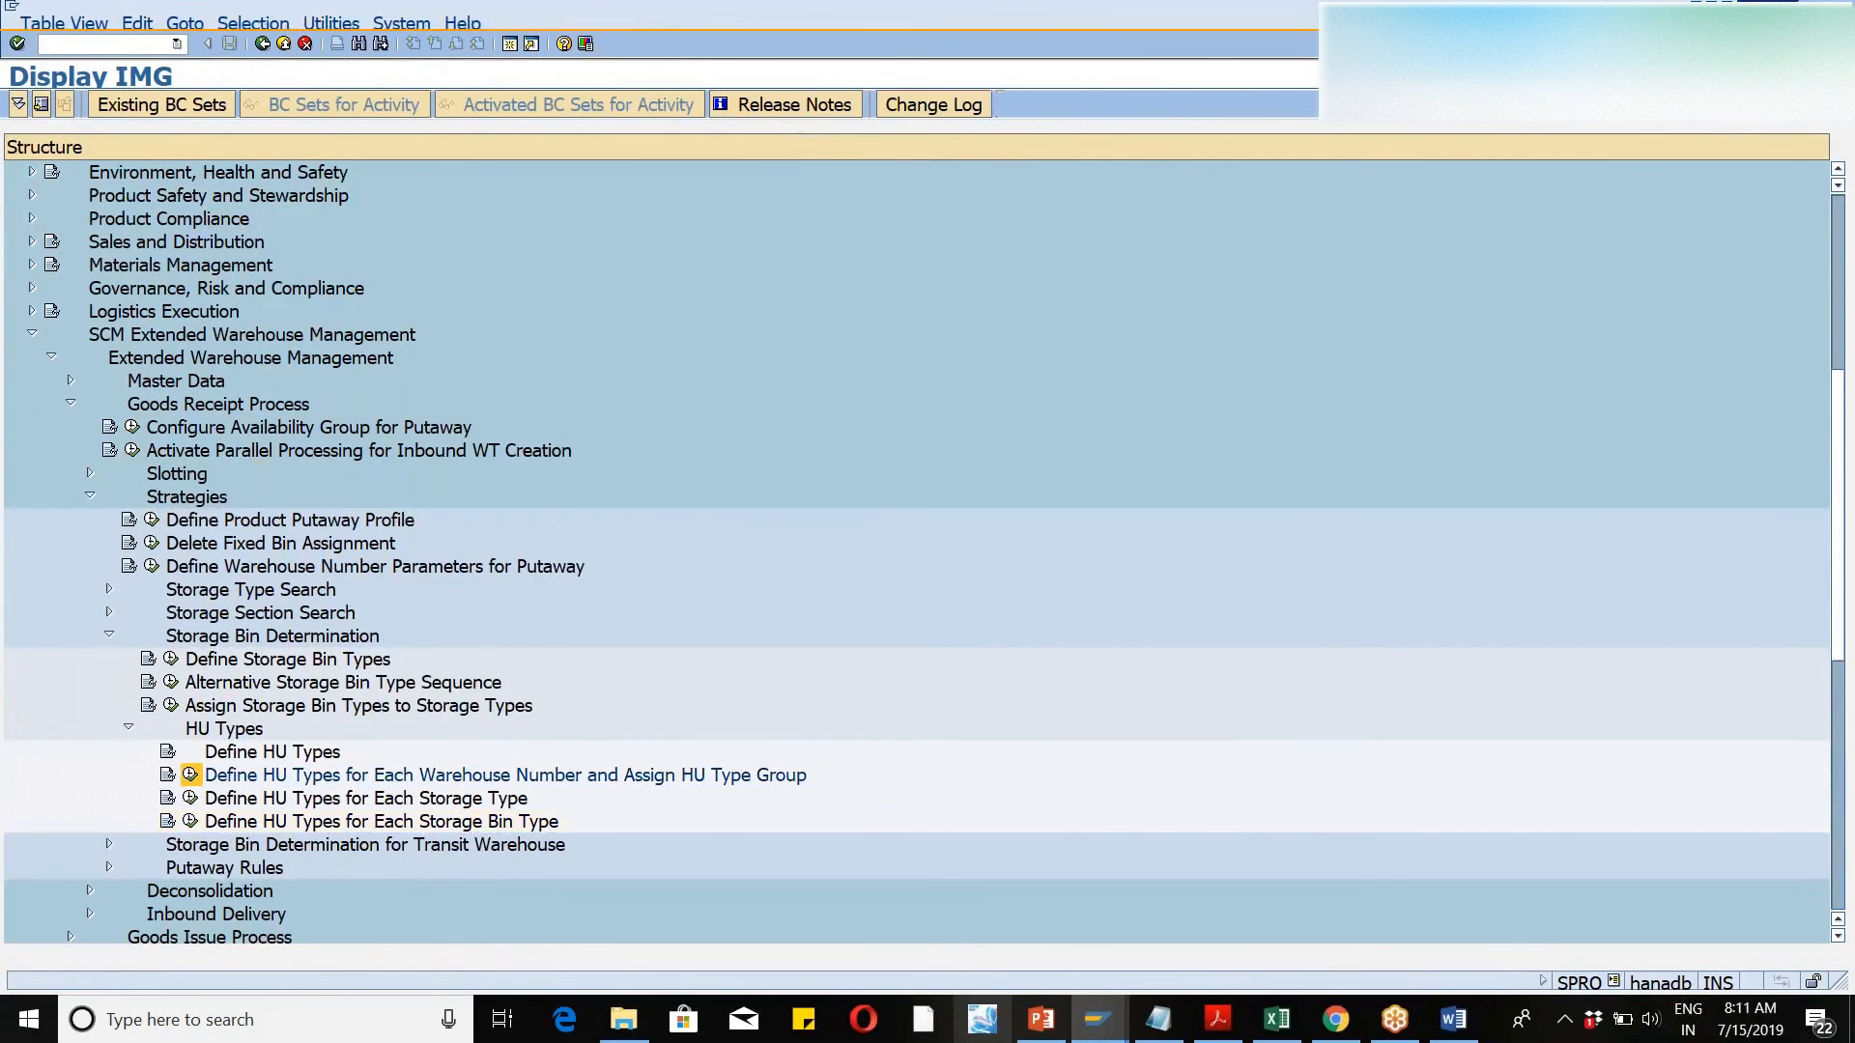
{"action": "left_click", "coordinate": [343, 929]}
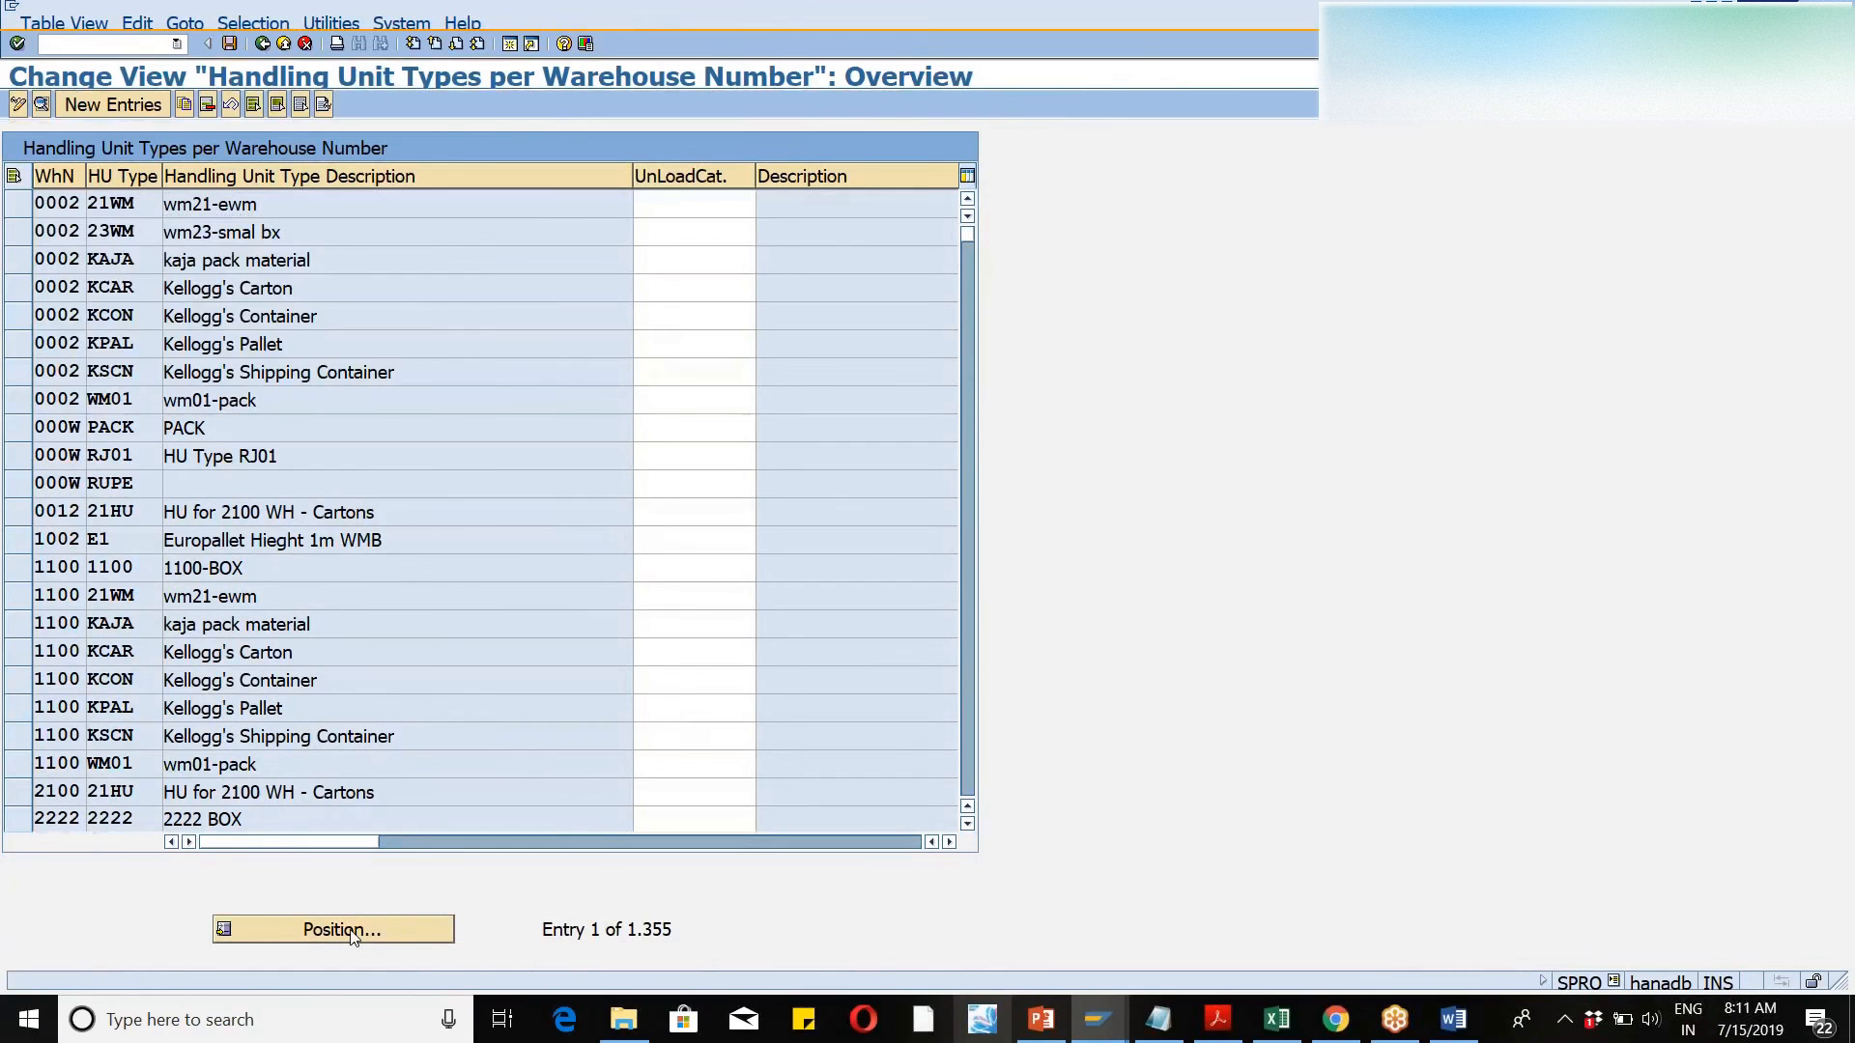
{"action": "type", "text": "wm46"}
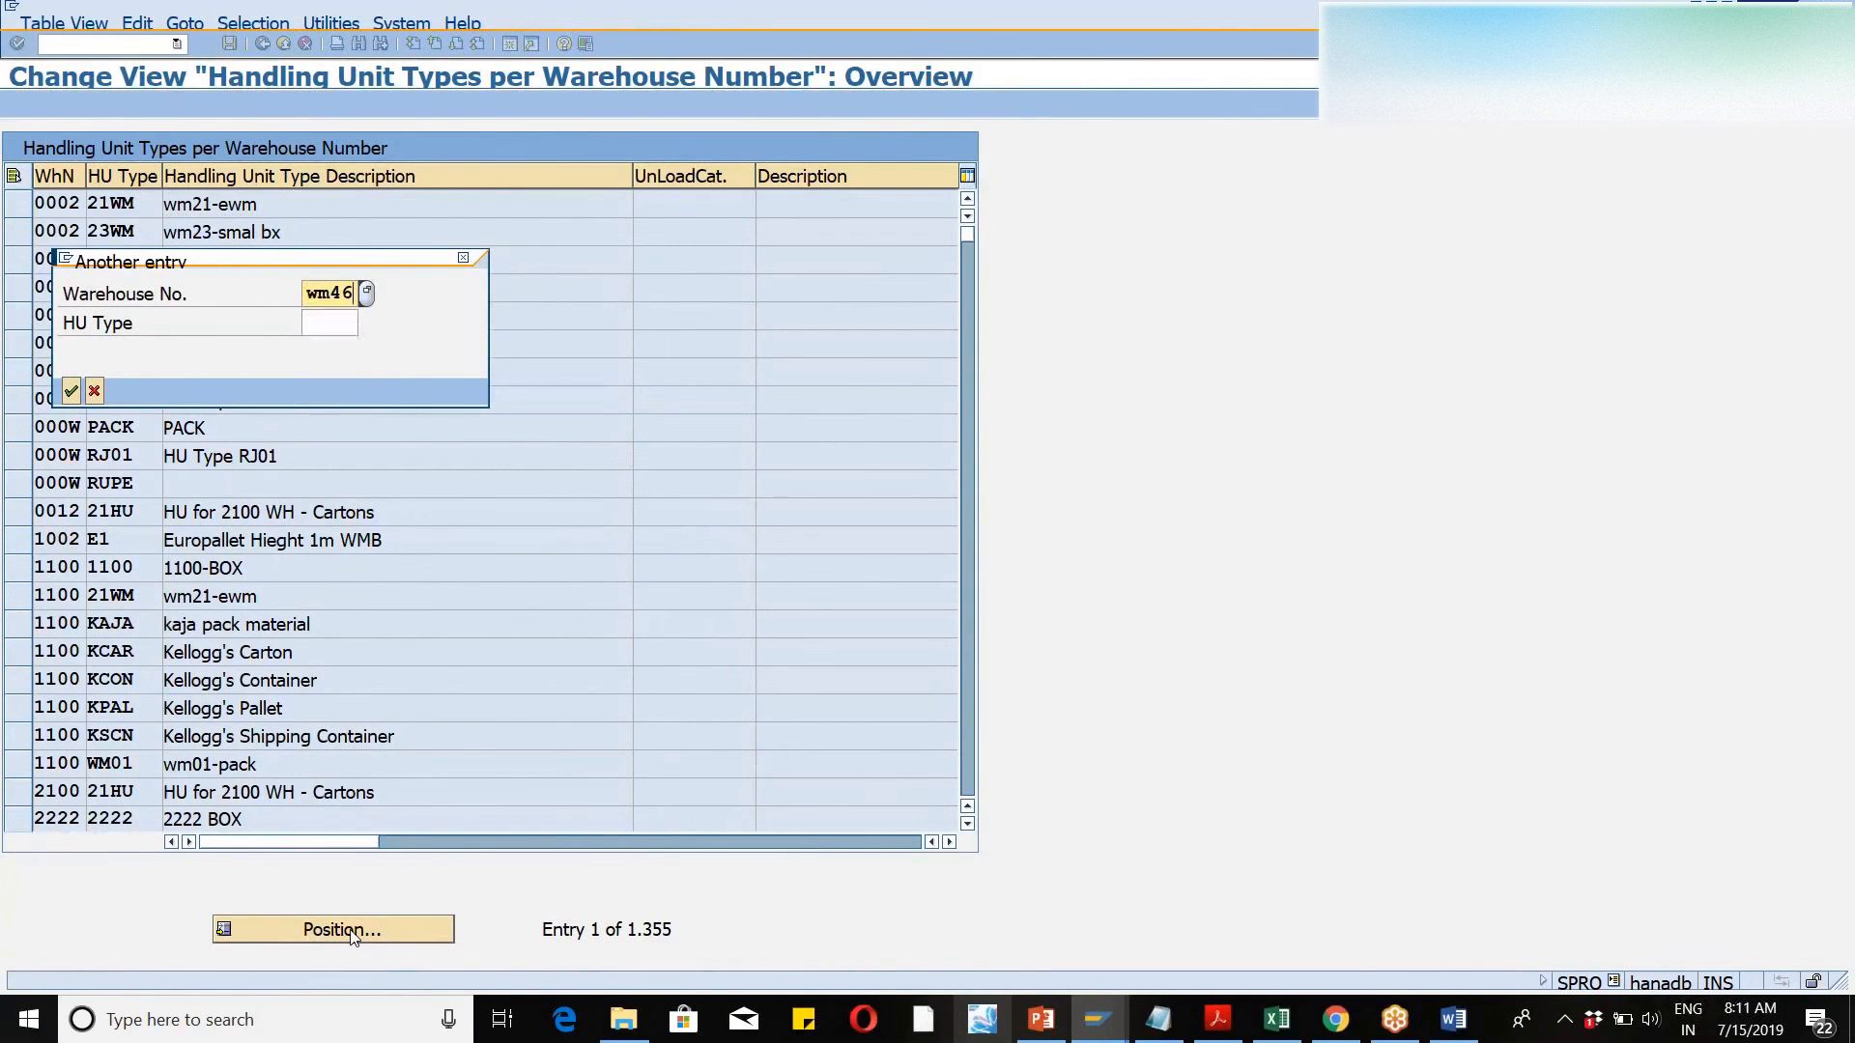
{"action": "key", "text": "Tab"}
{"action": "type", "text": "46wm"}
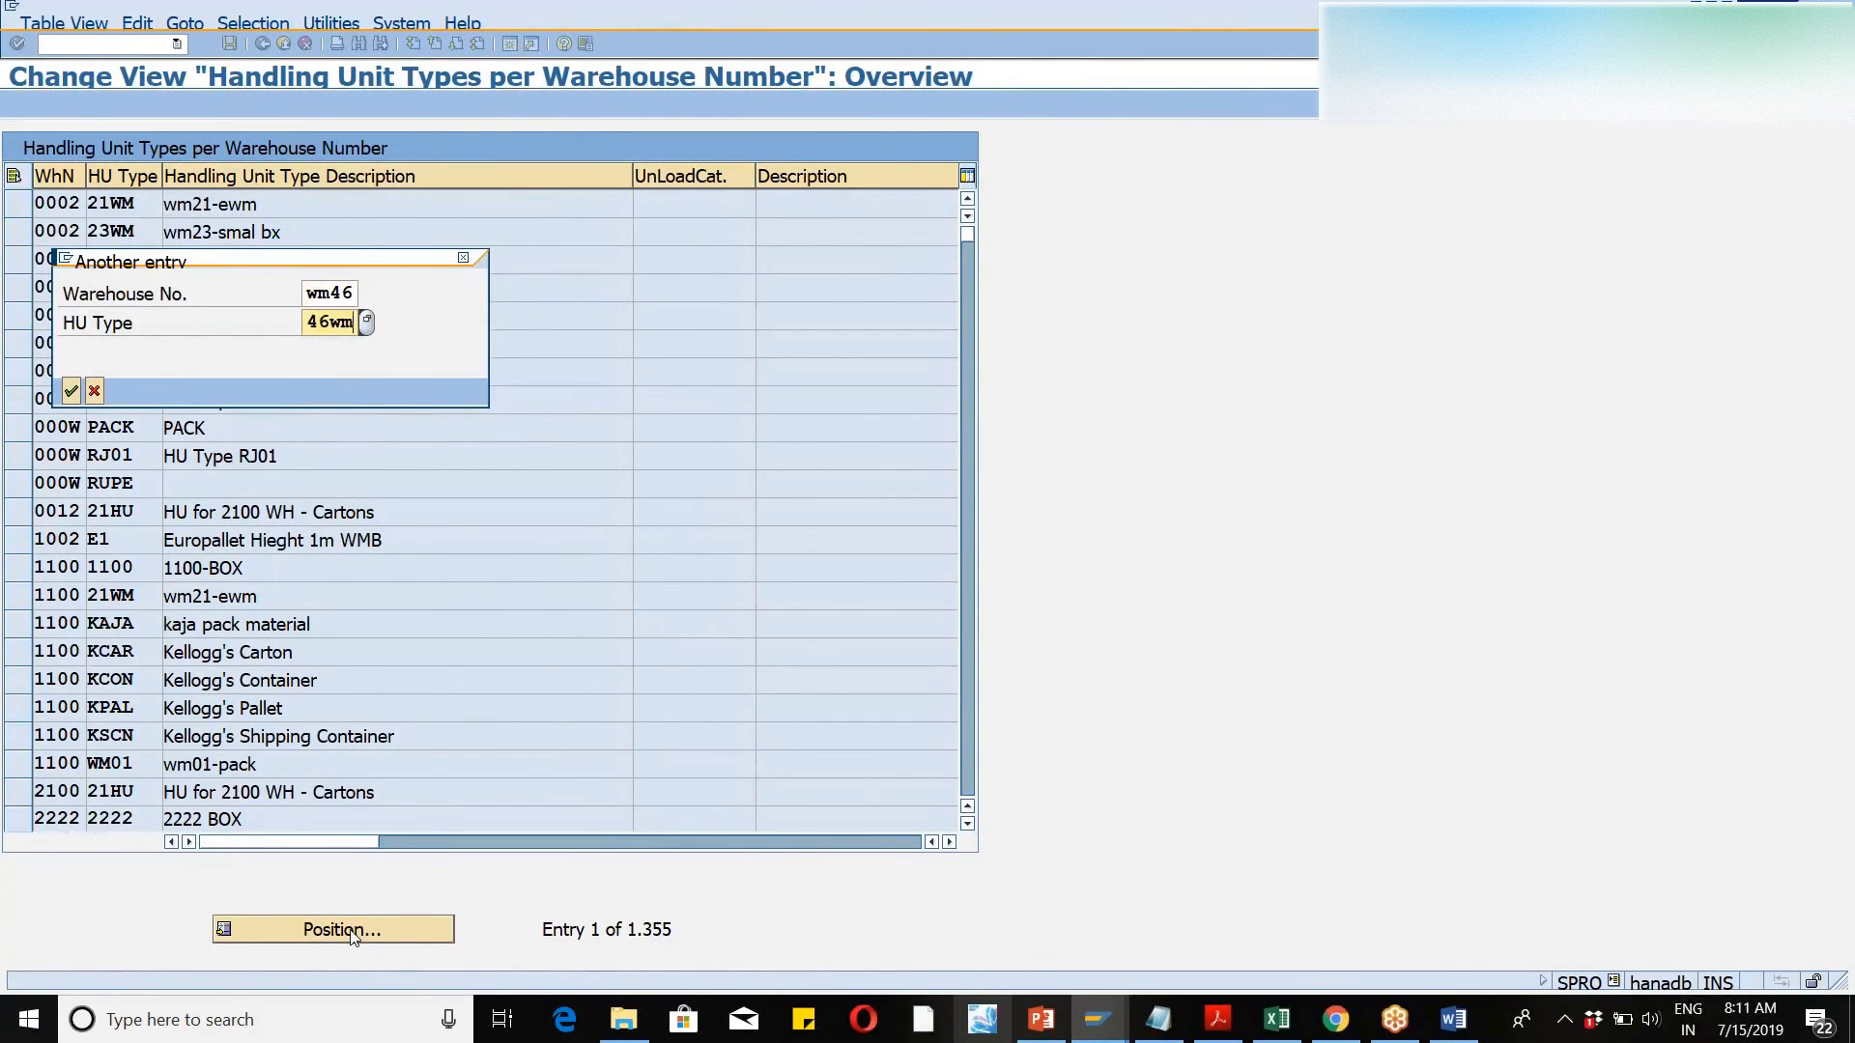
{"action": "key", "text": "Return"}
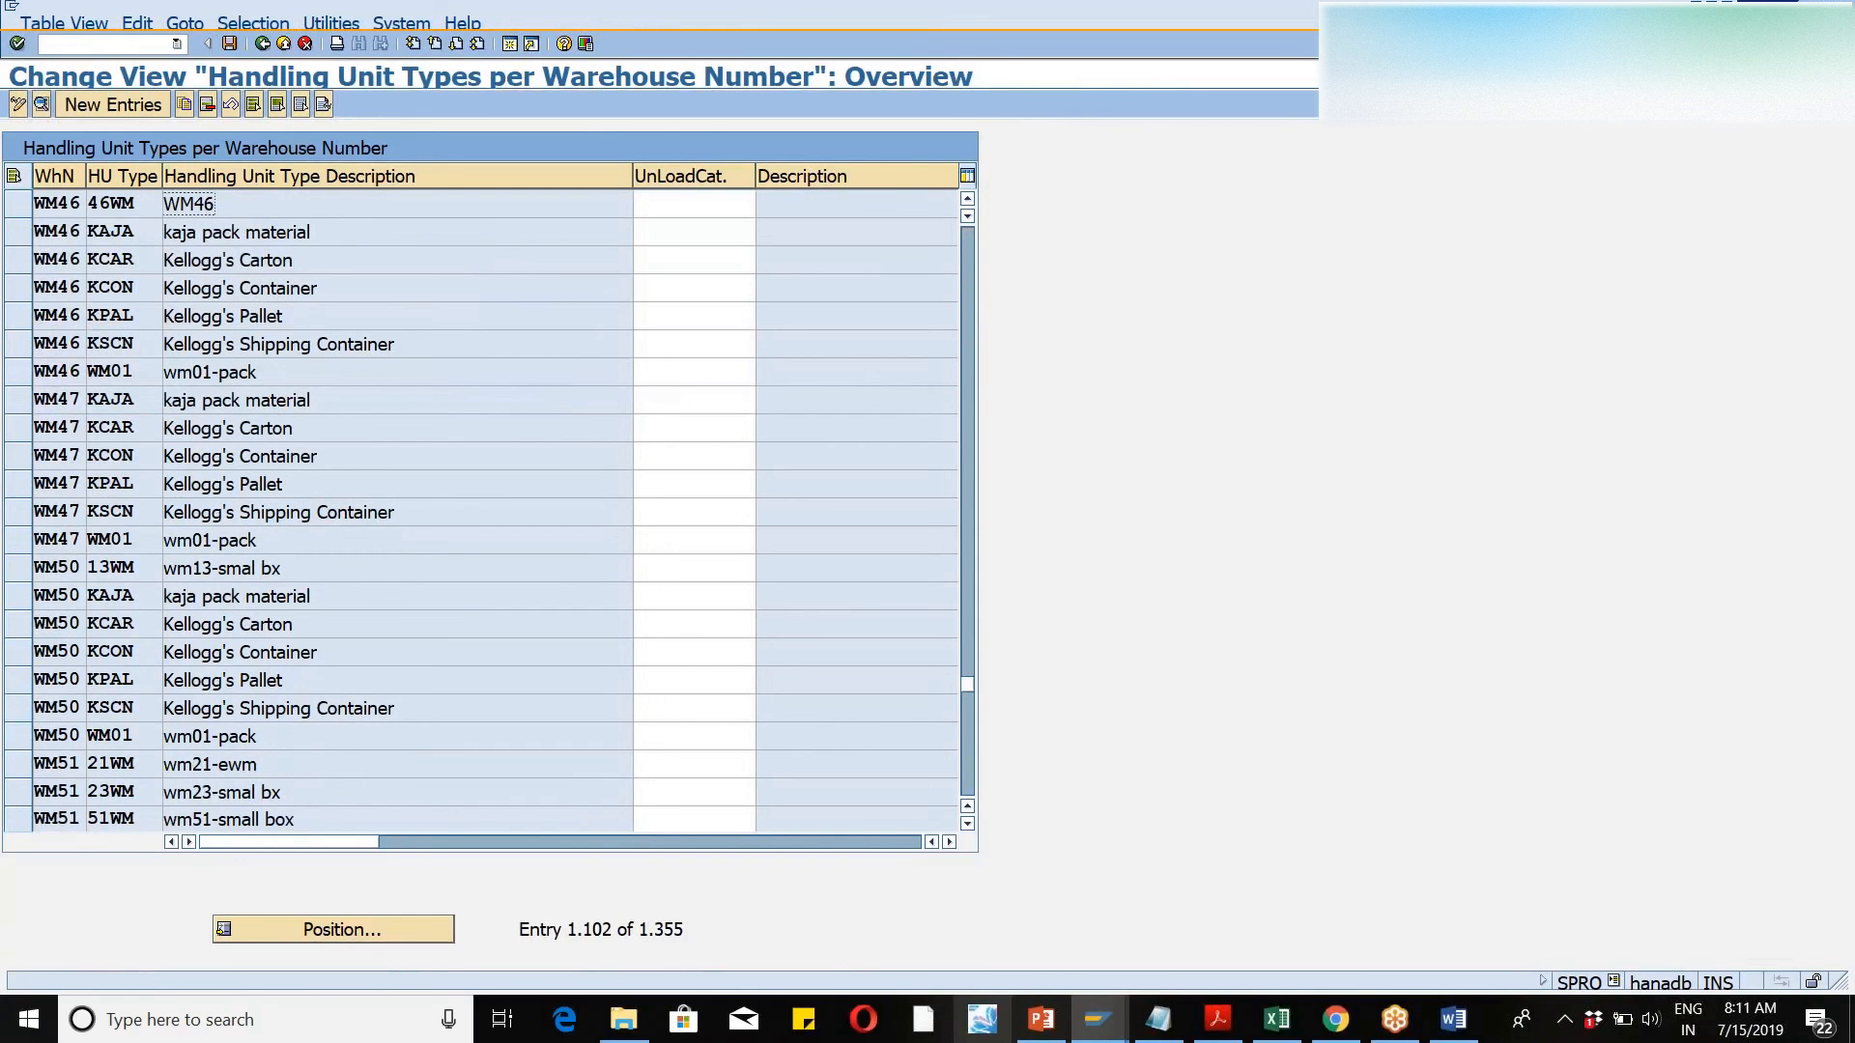
{"action": "left_click", "coordinate": [263, 43]}
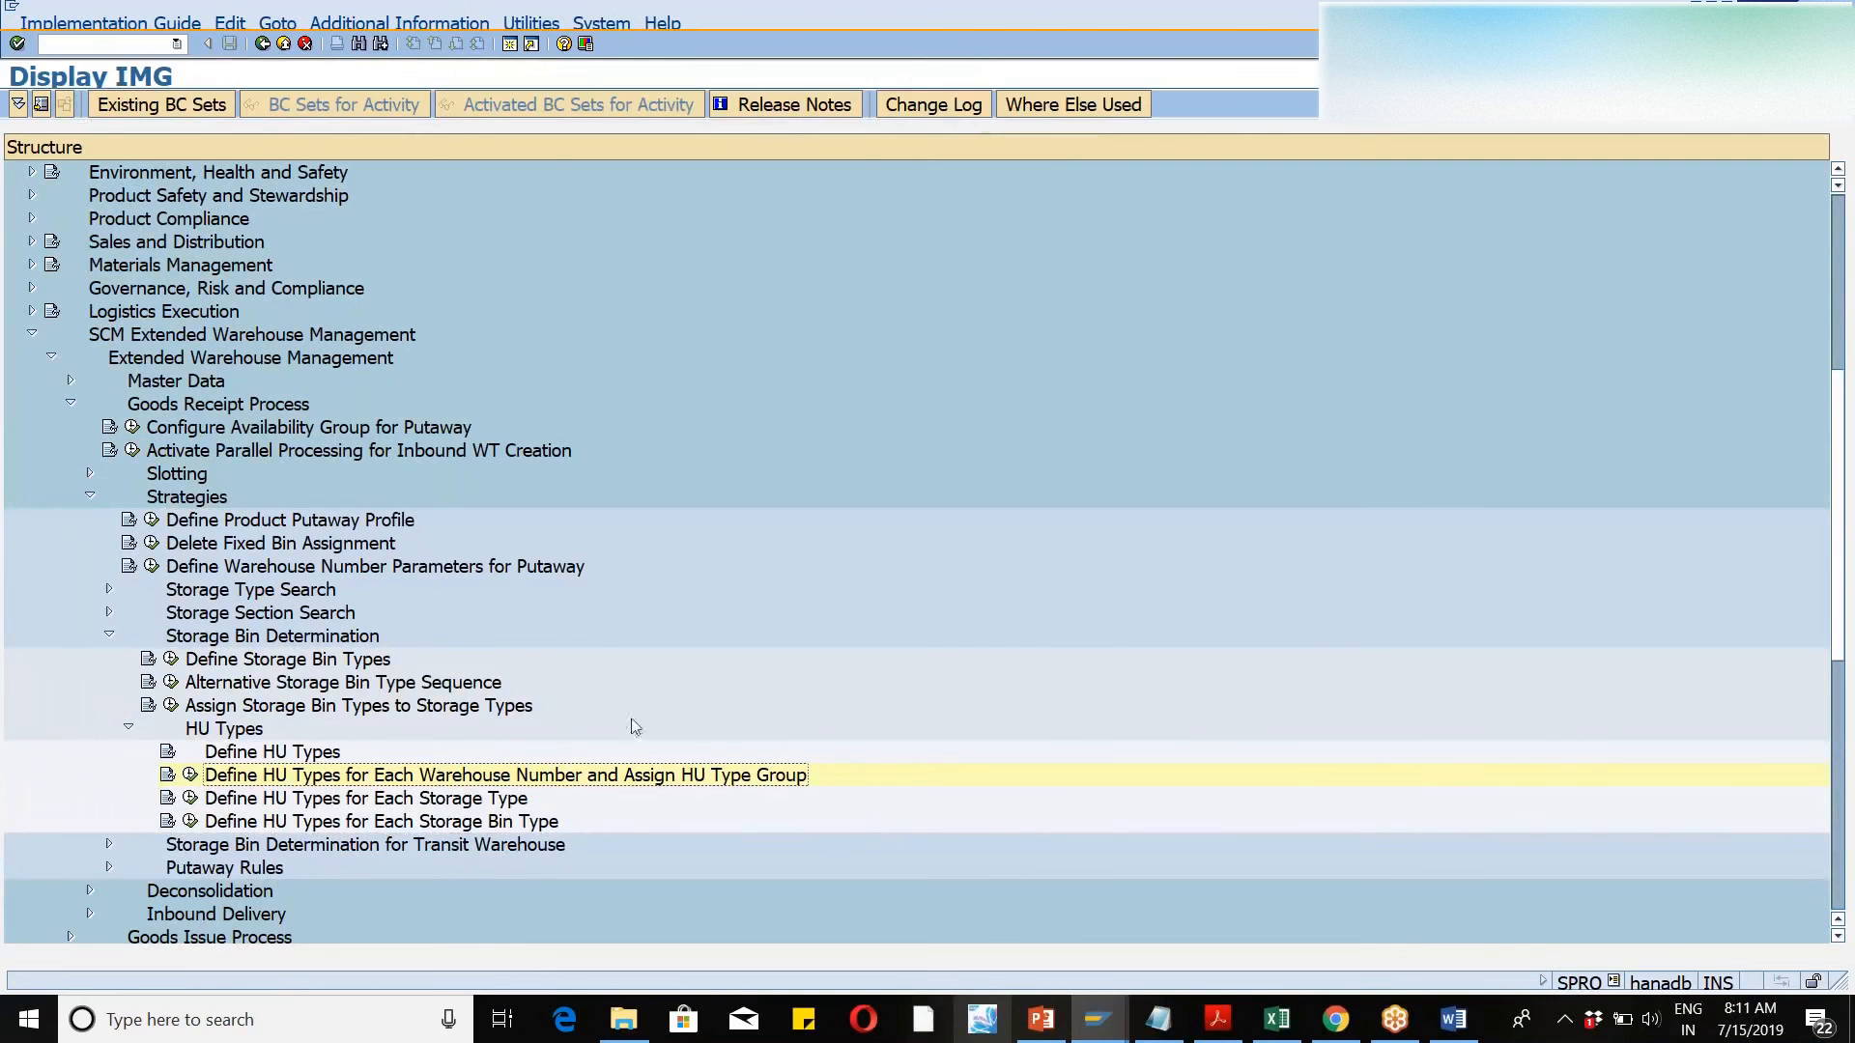
- Run transaction /n/scwm/sbst and create the WM46 bin sorting for activity area ZDE1 and activity PTWY
{"action": "left_click", "coordinate": [1098, 1019]}
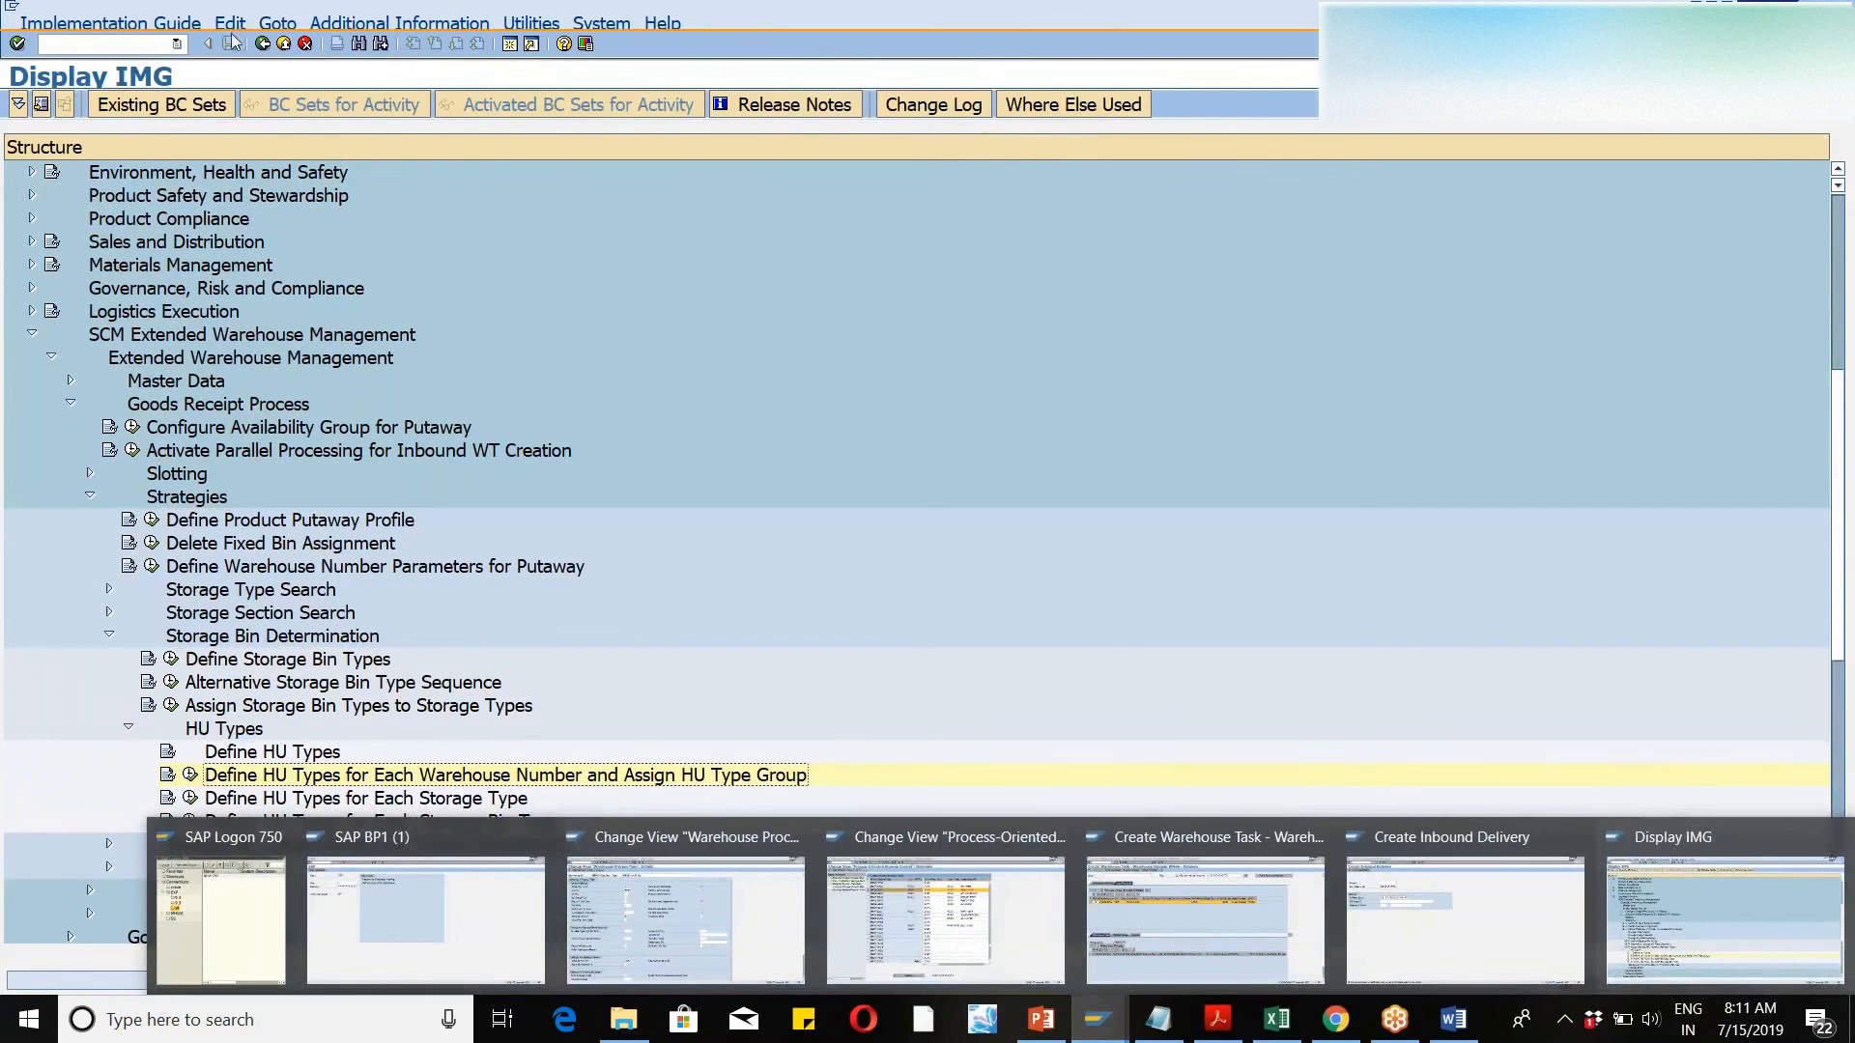
{"action": "left_click", "coordinate": [176, 44]}
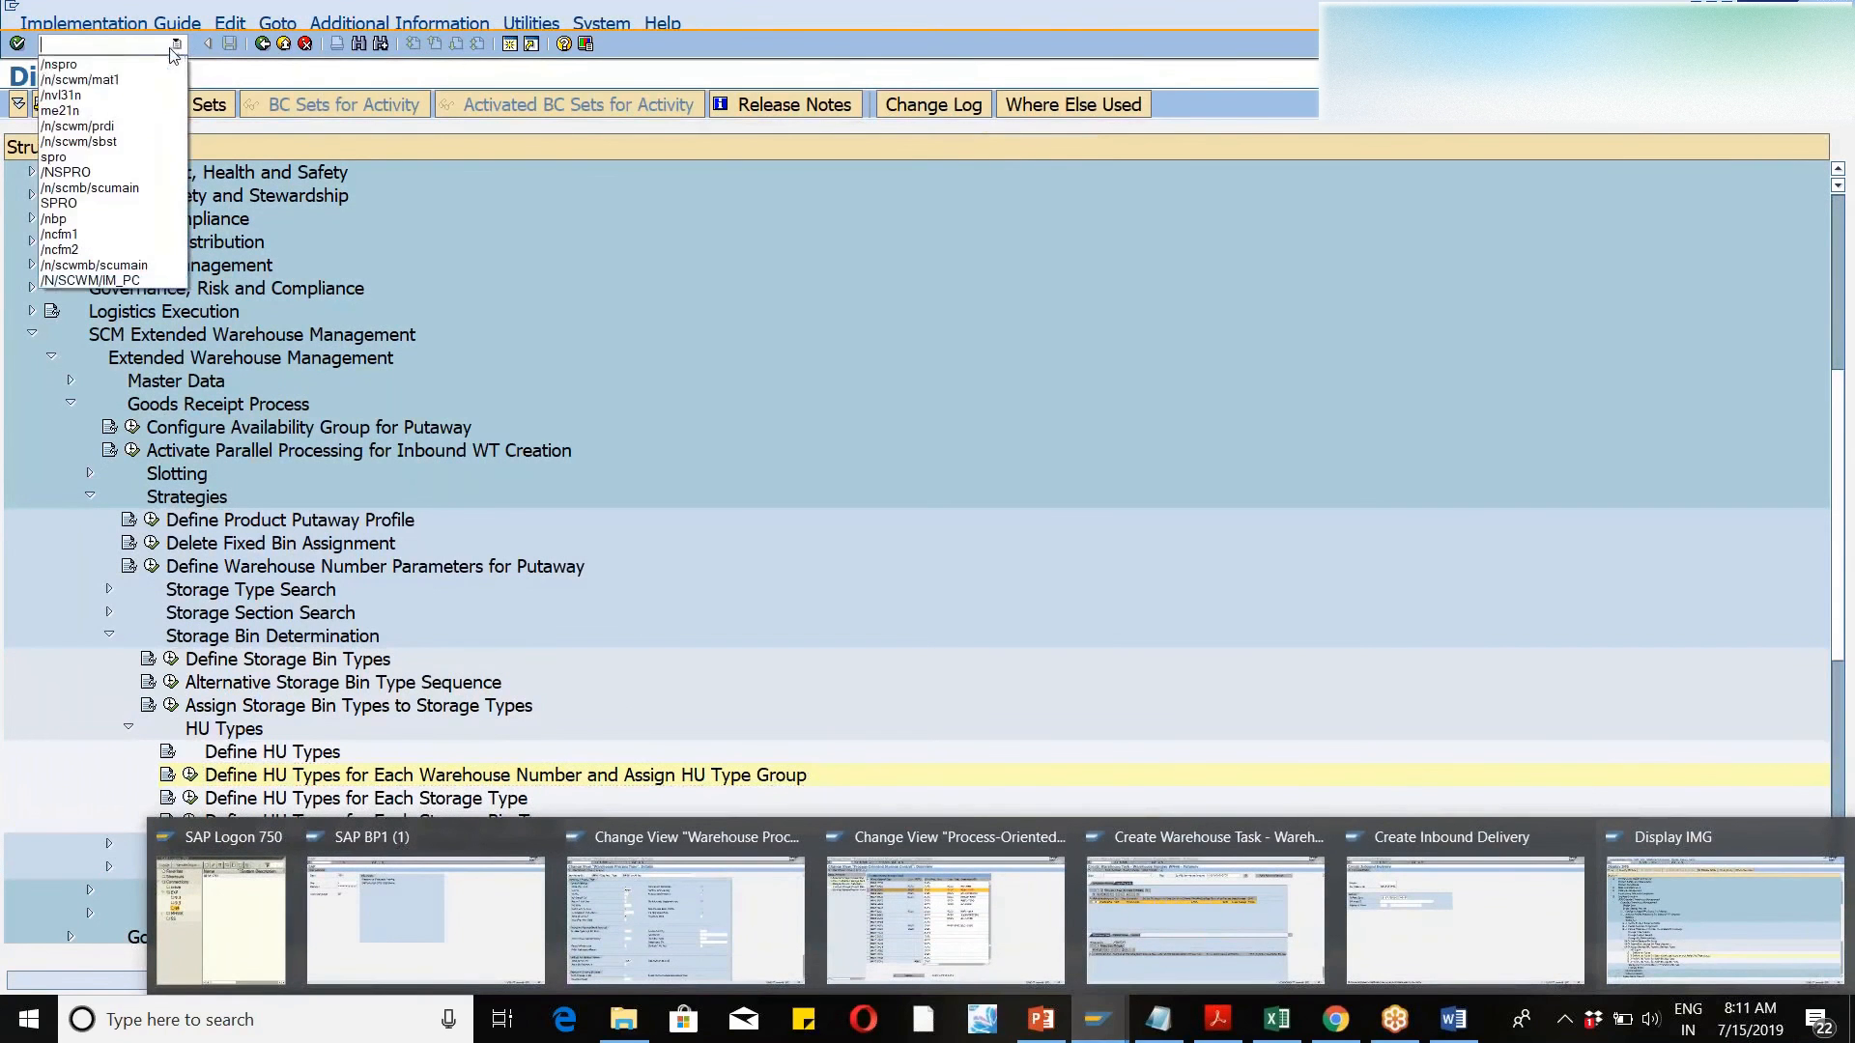
{"action": "left_click", "coordinate": [103, 146]}
{"action": "key", "text": "Return"}
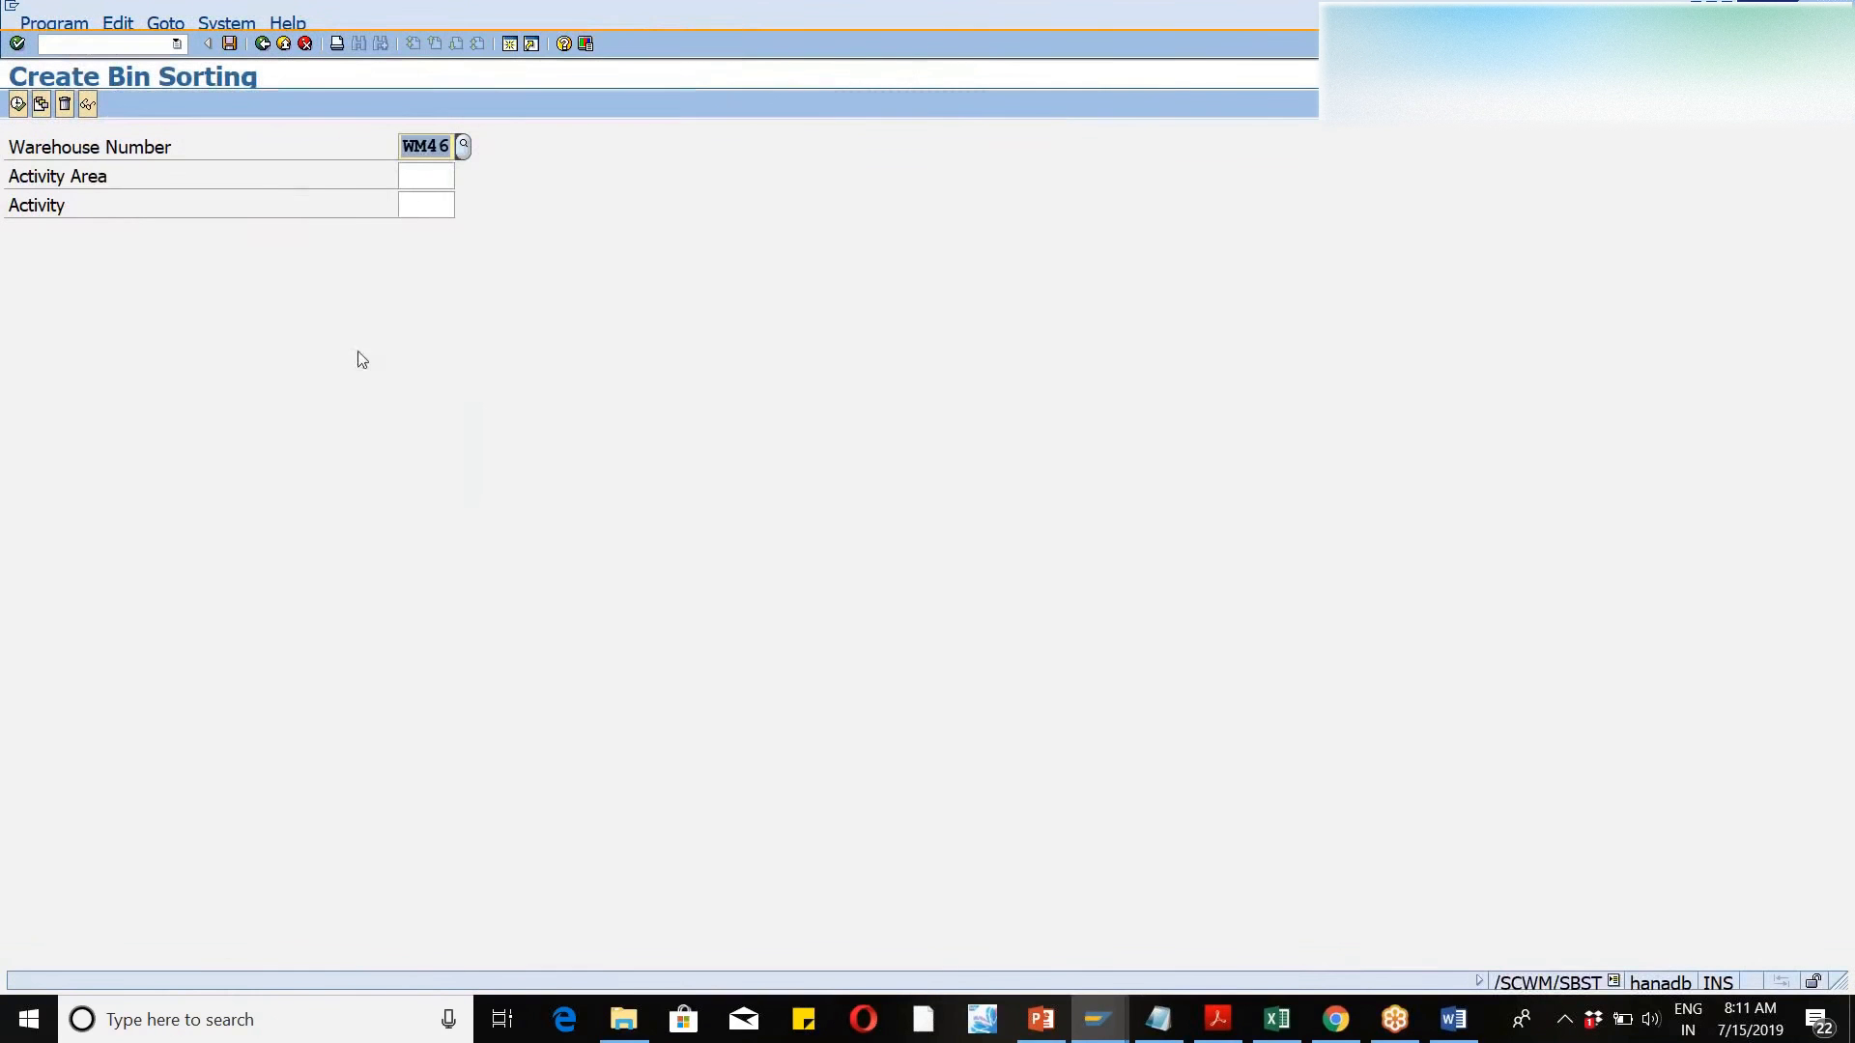
{"action": "left_click", "coordinate": [415, 183]}
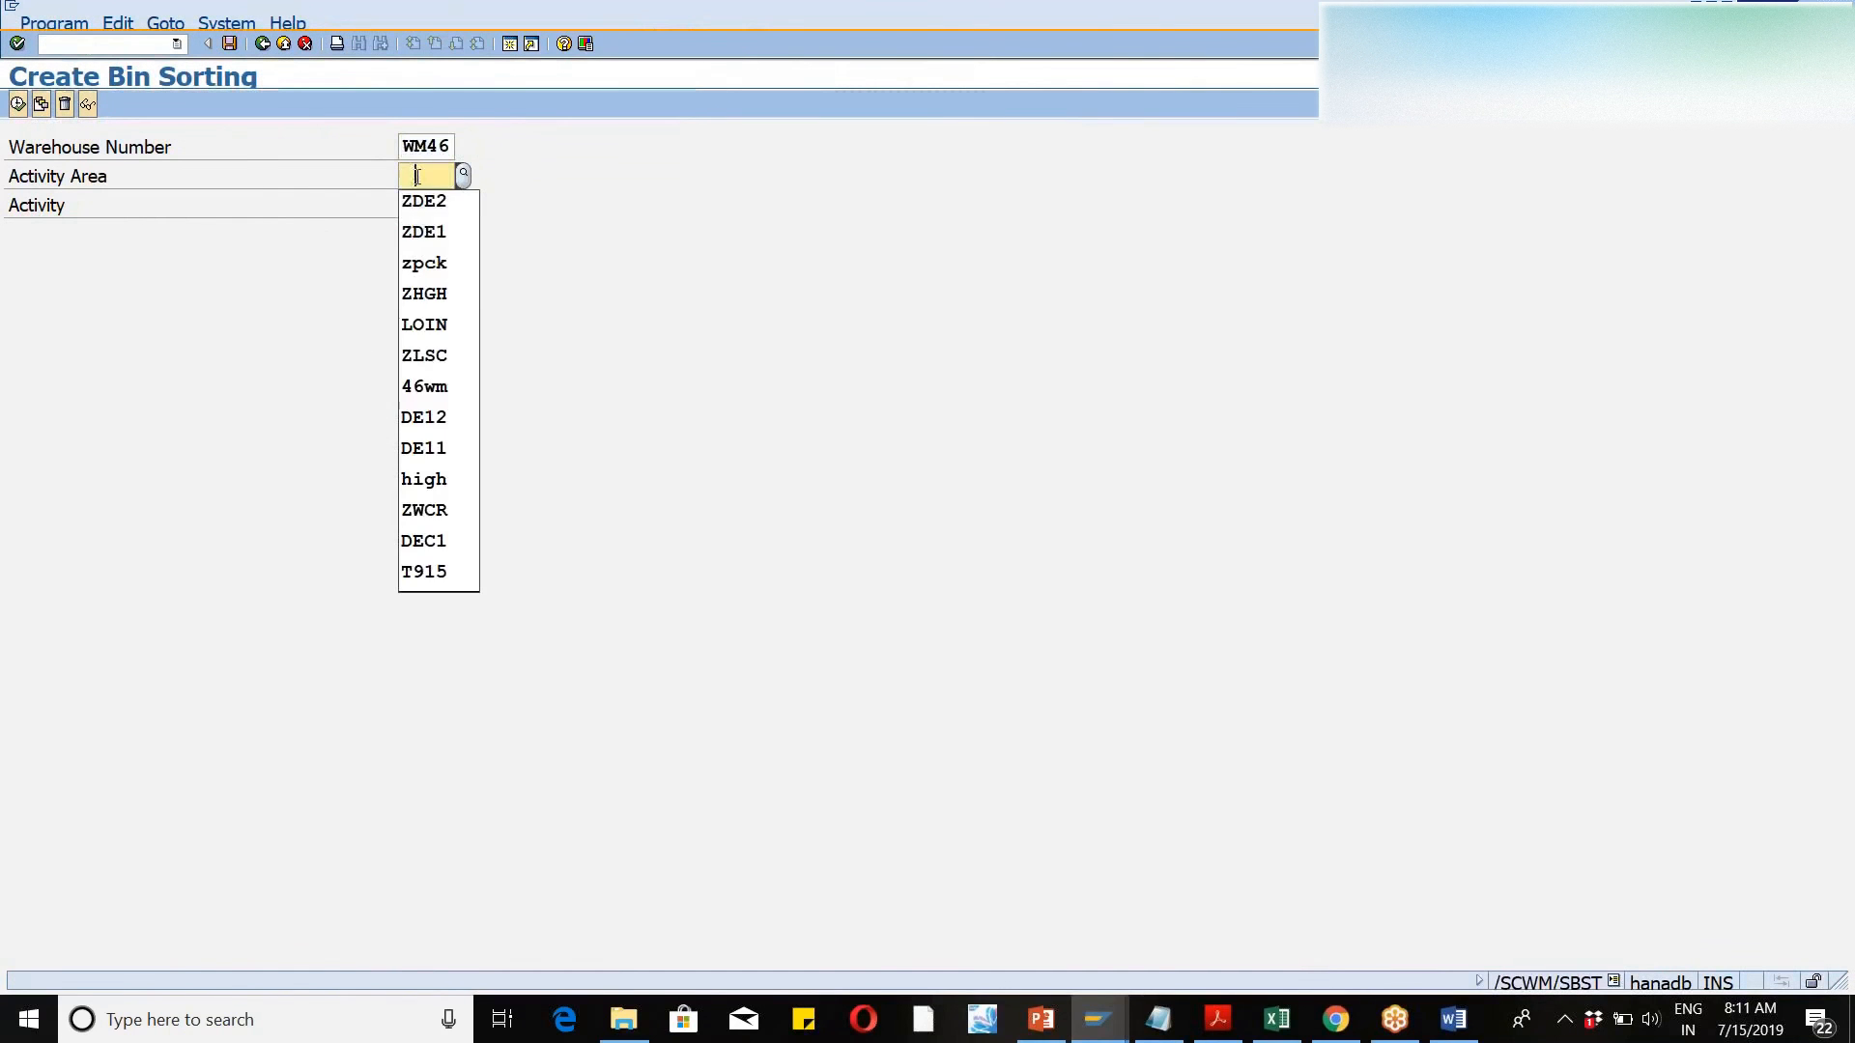
{"action": "left_click", "coordinate": [425, 232]}
{"action": "left_click", "coordinate": [419, 209]}
{"action": "type", "text": "pt"}
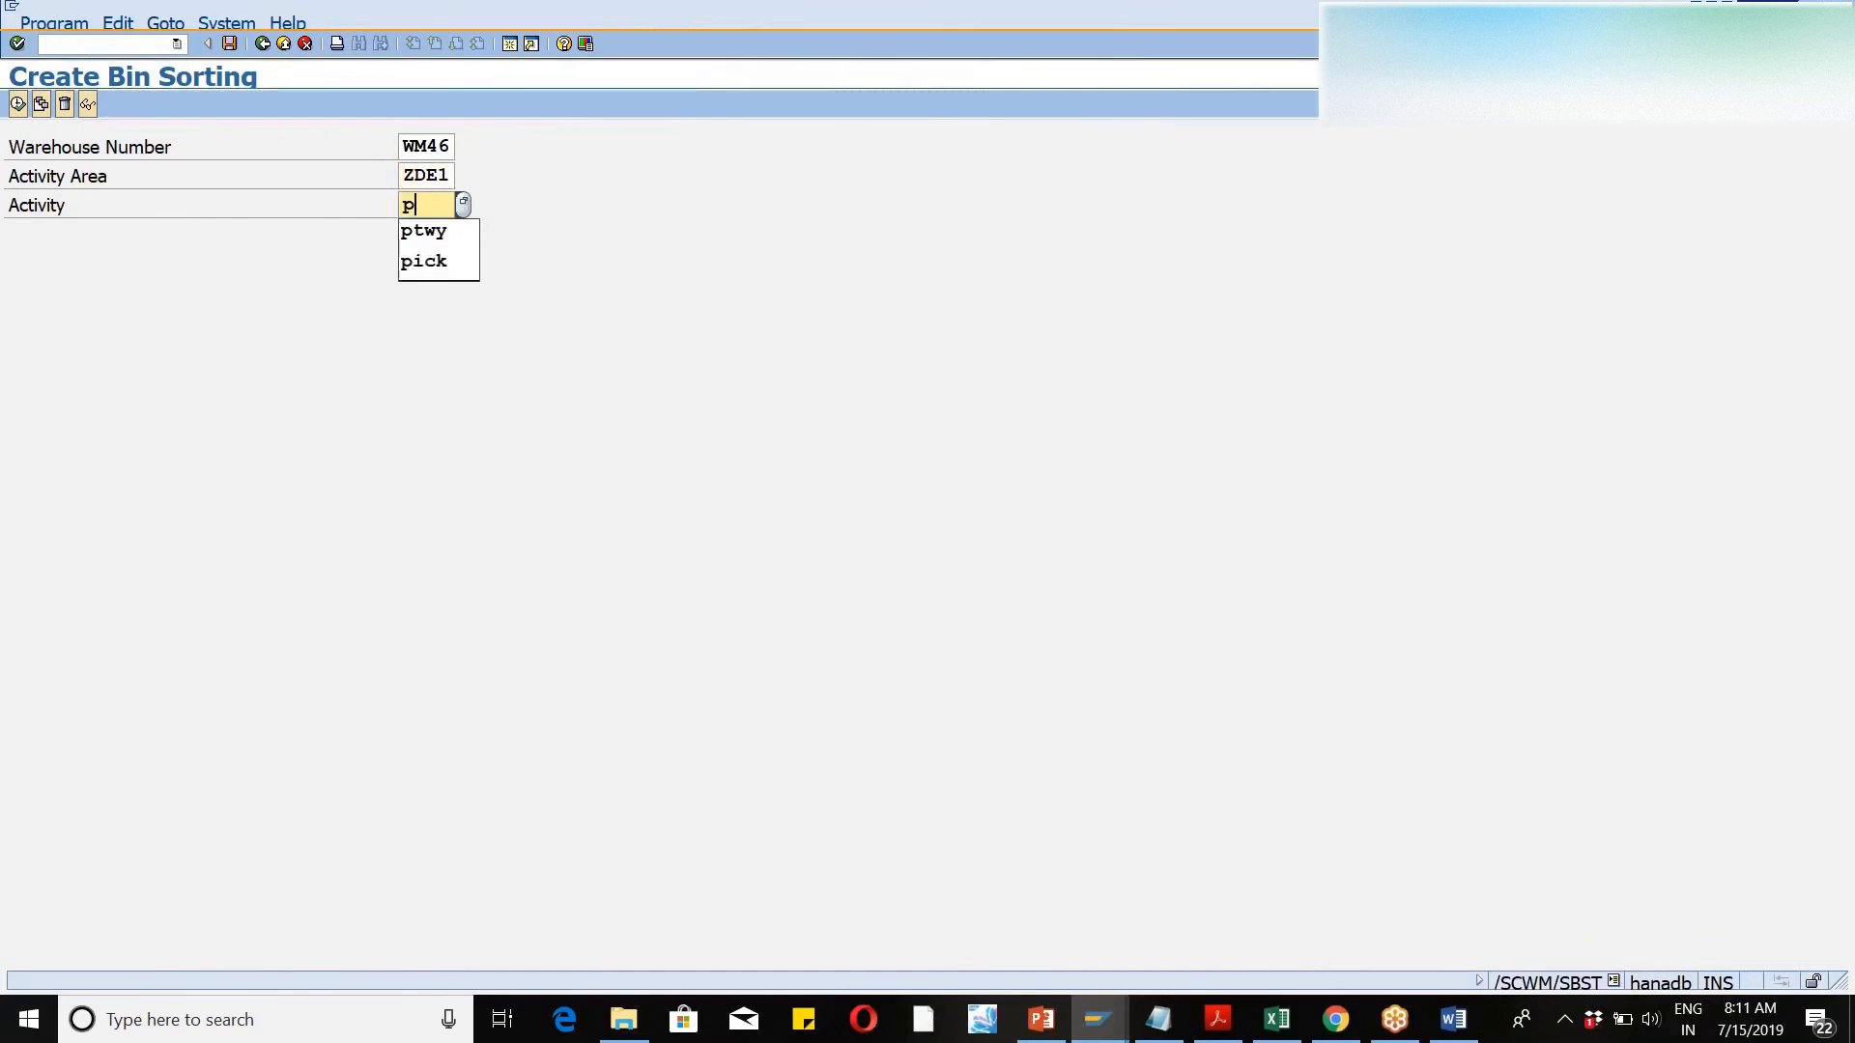
{"action": "left_click", "coordinate": [427, 244]}
{"action": "left_click", "coordinate": [17, 105]}
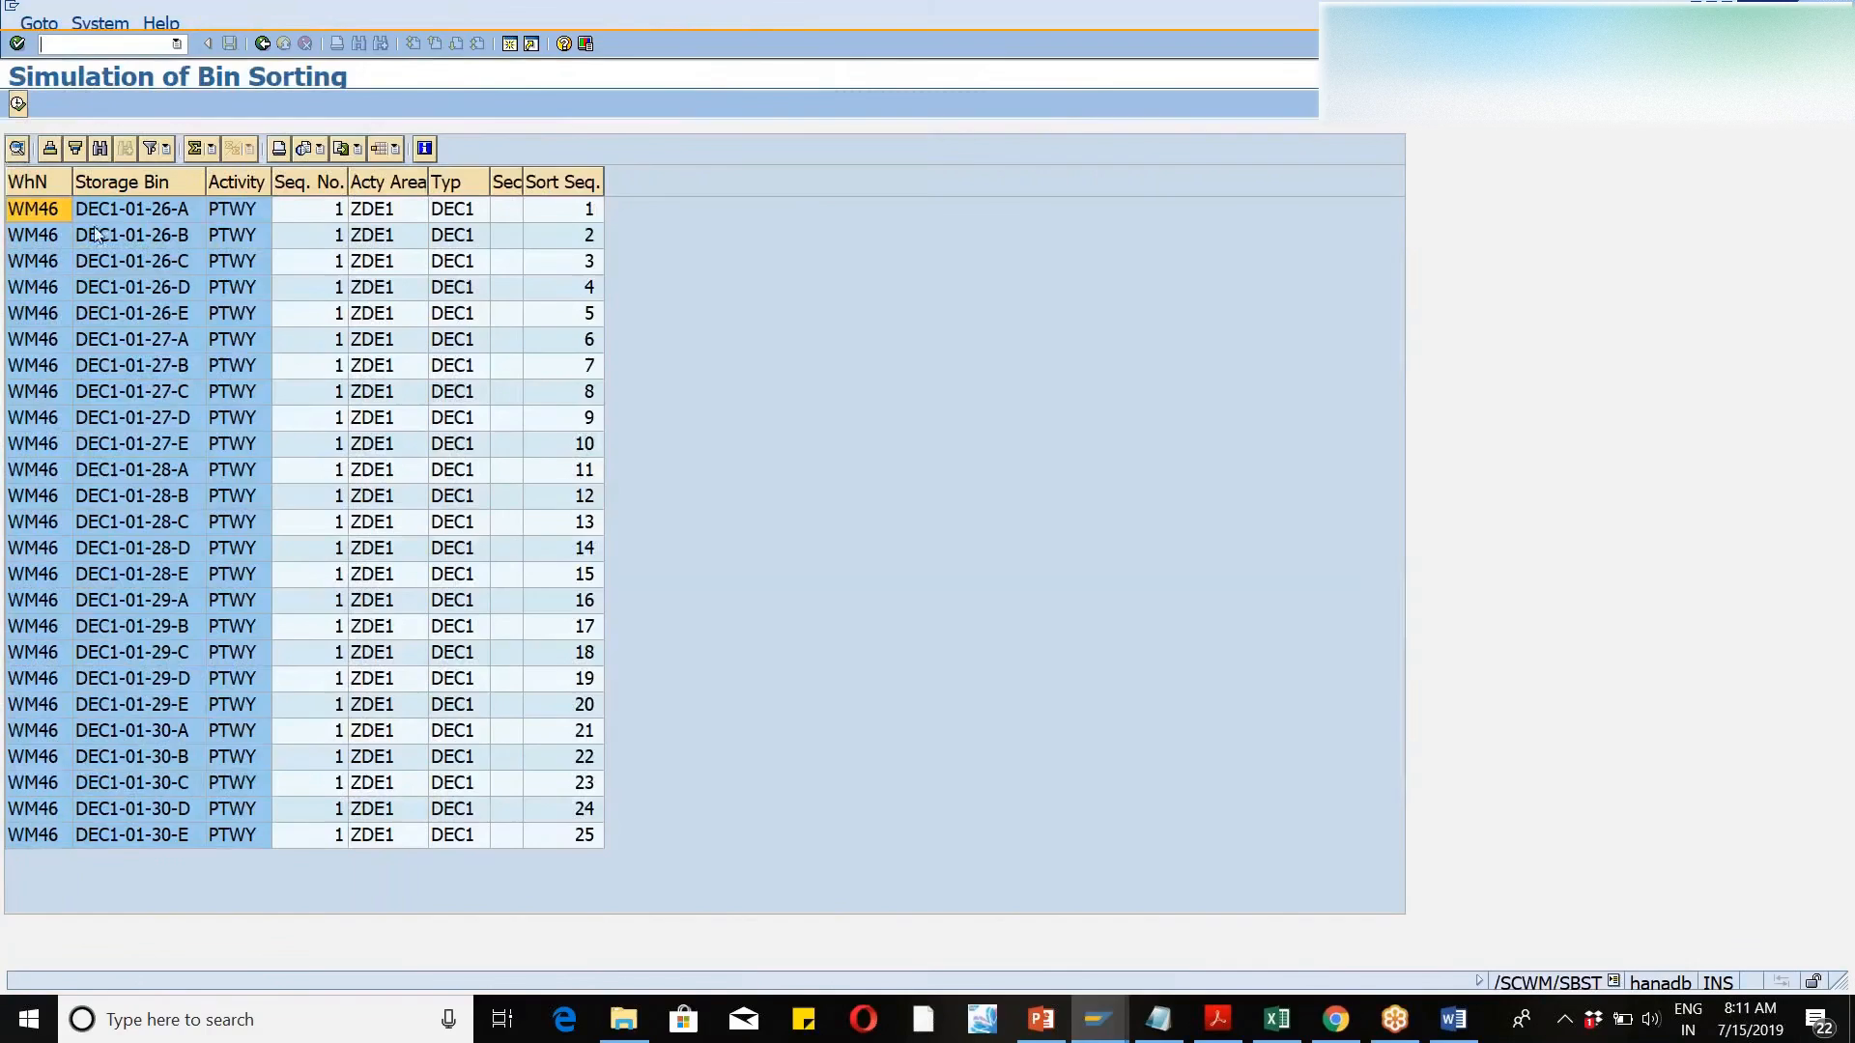
{"action": "left_click", "coordinate": [19, 106]}
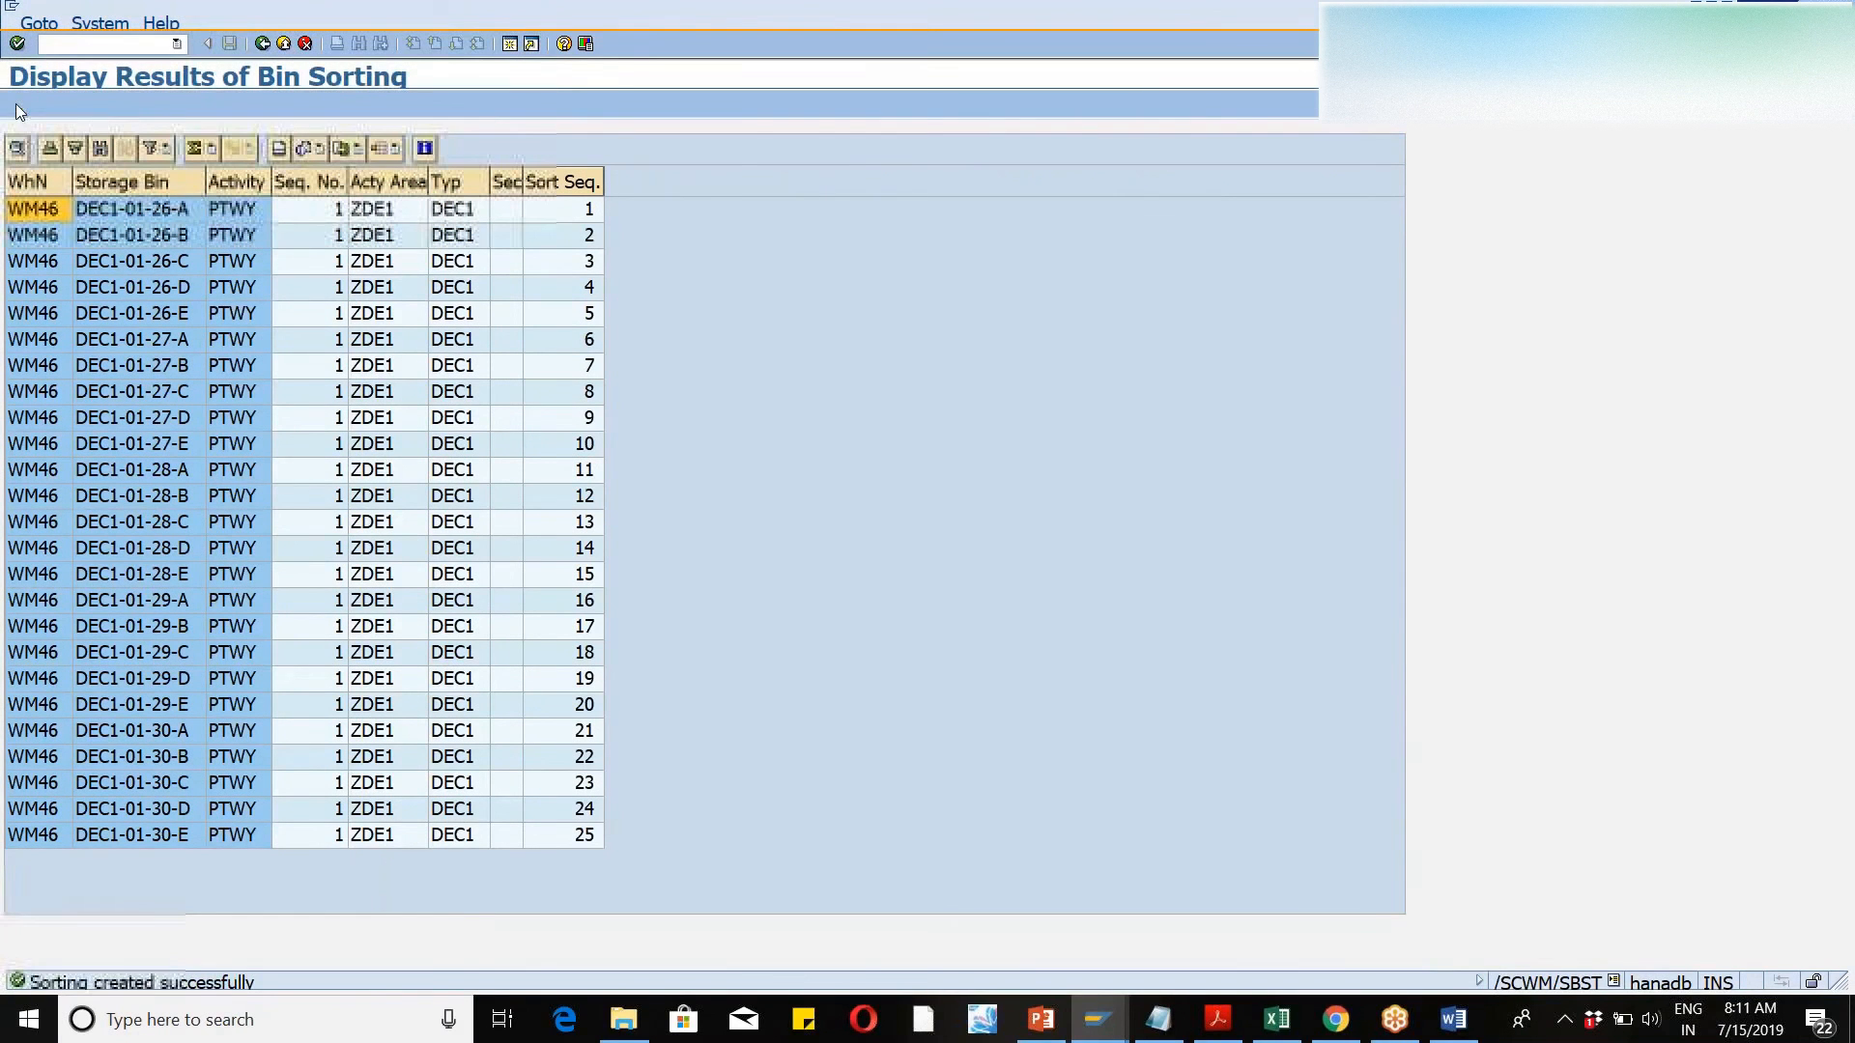
{"action": "left_click", "coordinate": [262, 44]}
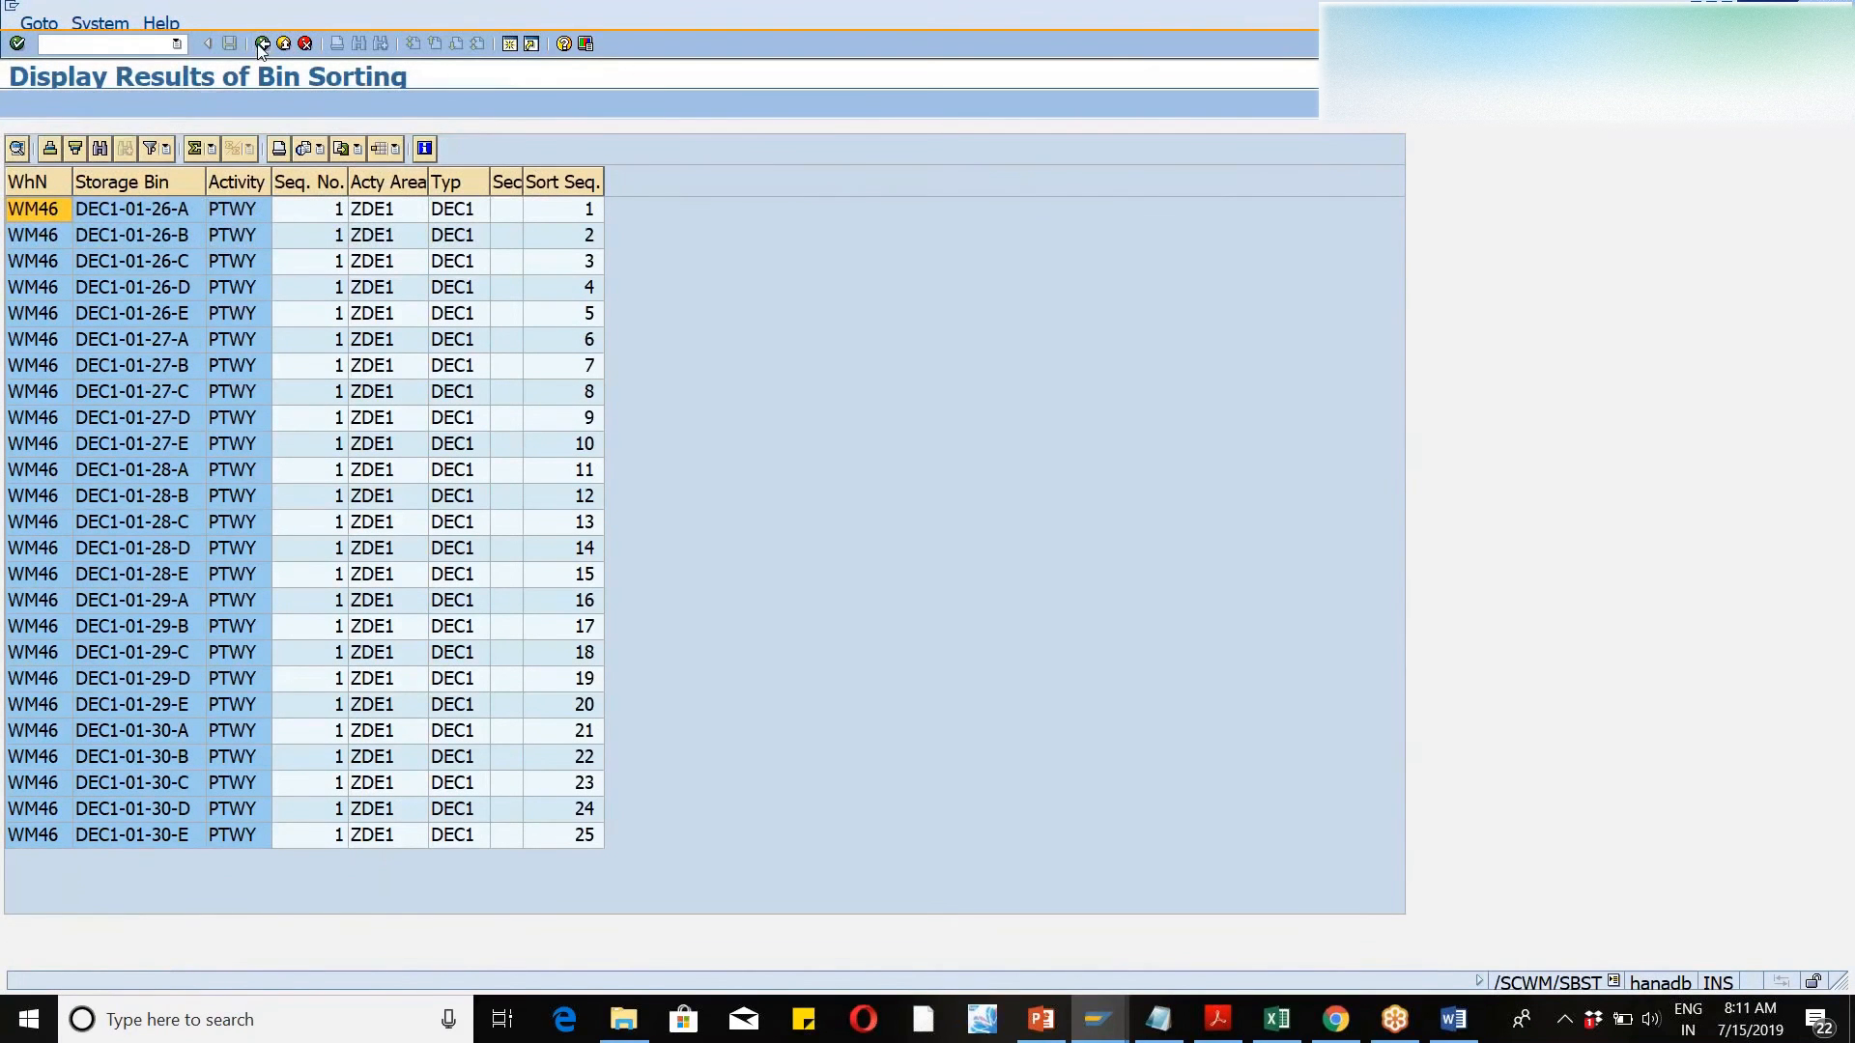
- Create the WM46 bin sorting for activity area ZDE2 and activity PTWY, then leave the sorting results
{"action": "left_click", "coordinate": [444, 187]}
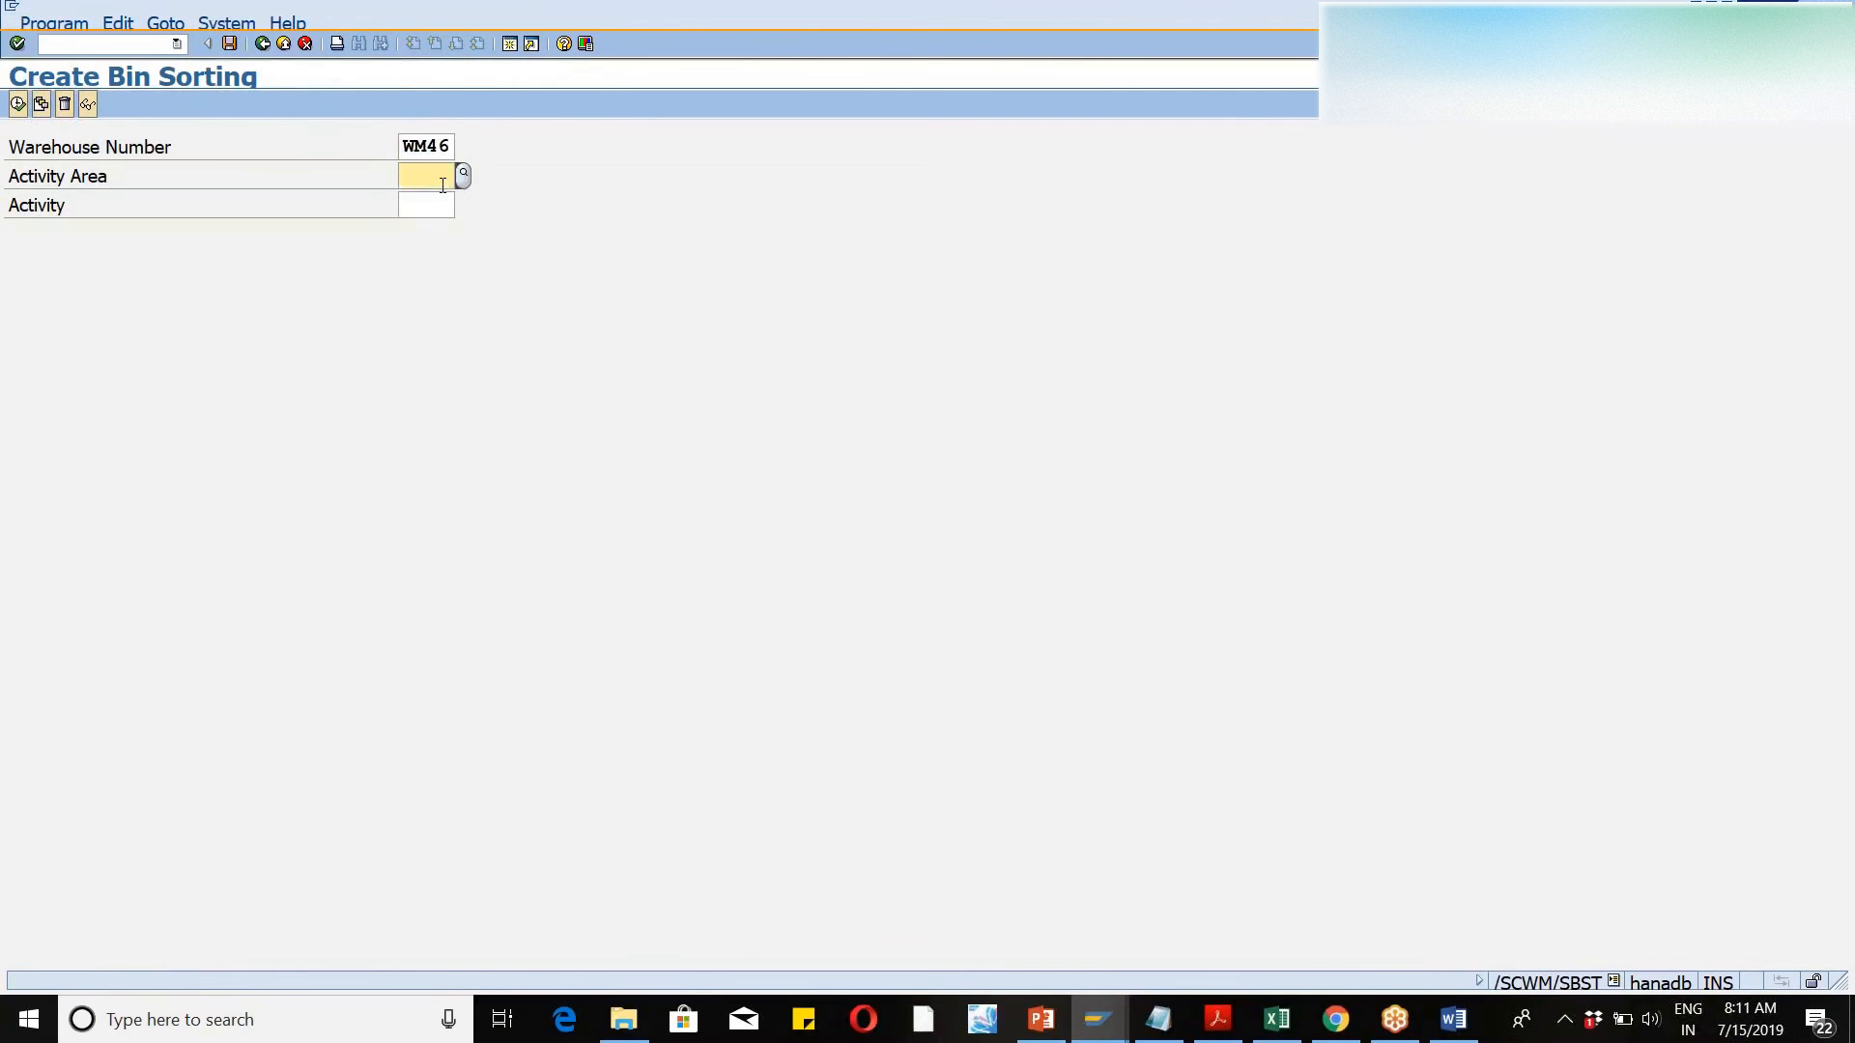
{"action": "left_click", "coordinate": [430, 232]}
{"action": "left_click", "coordinate": [425, 205]}
{"action": "left_click", "coordinate": [425, 233]}
{"action": "left_click", "coordinate": [19, 105]}
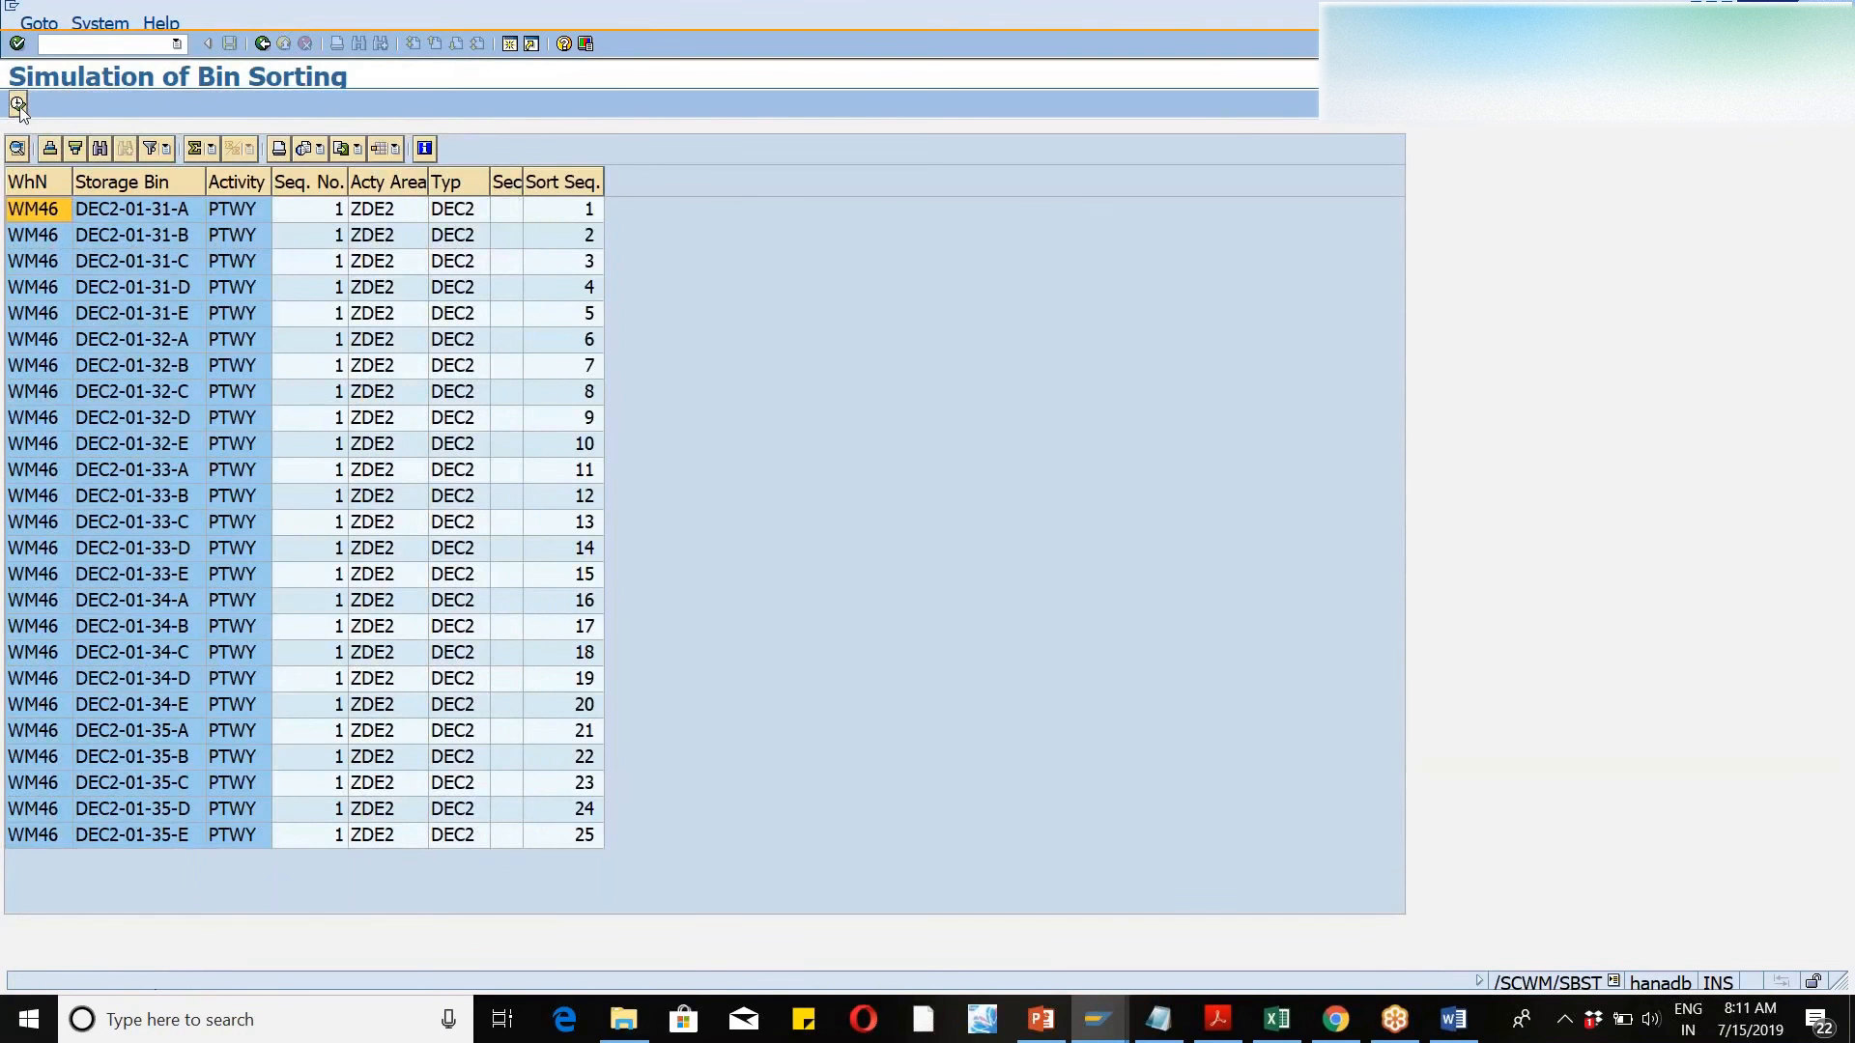
{"action": "left_click", "coordinate": [19, 103]}
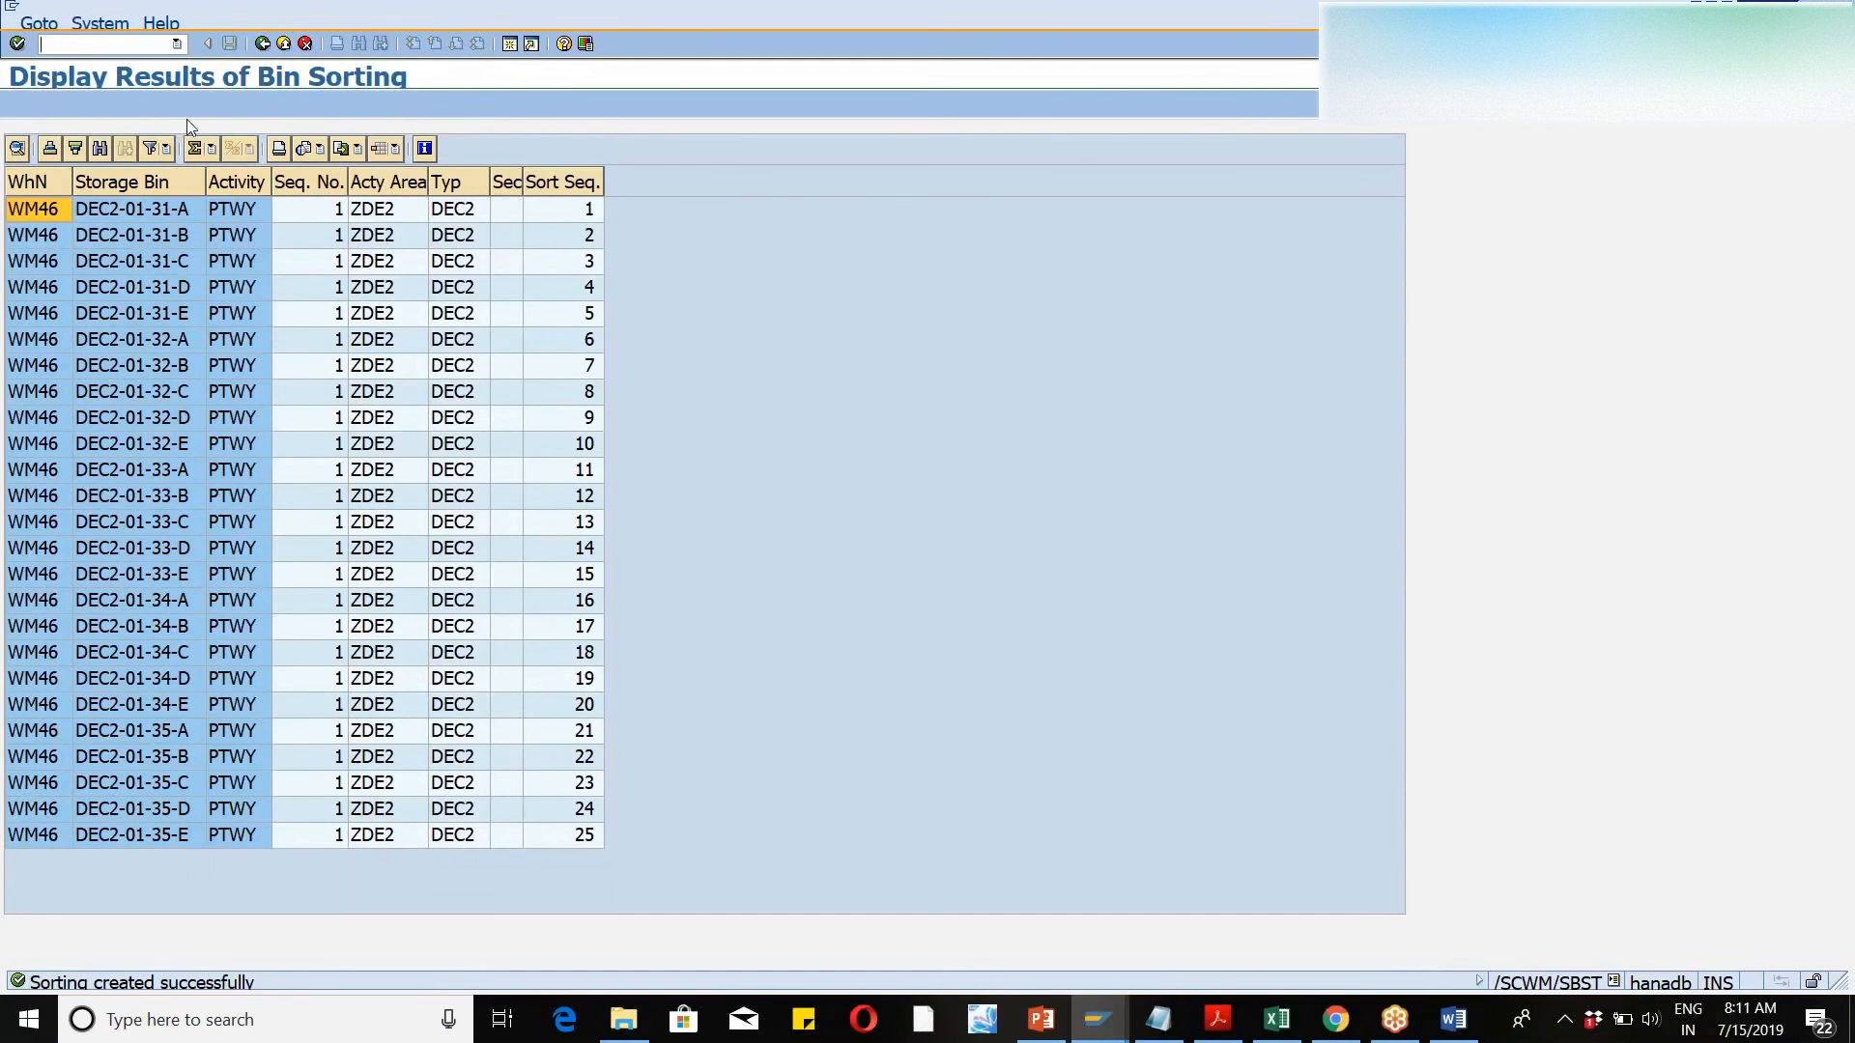
{"action": "left_click", "coordinate": [263, 46]}
{"action": "left_click", "coordinate": [263, 47]}
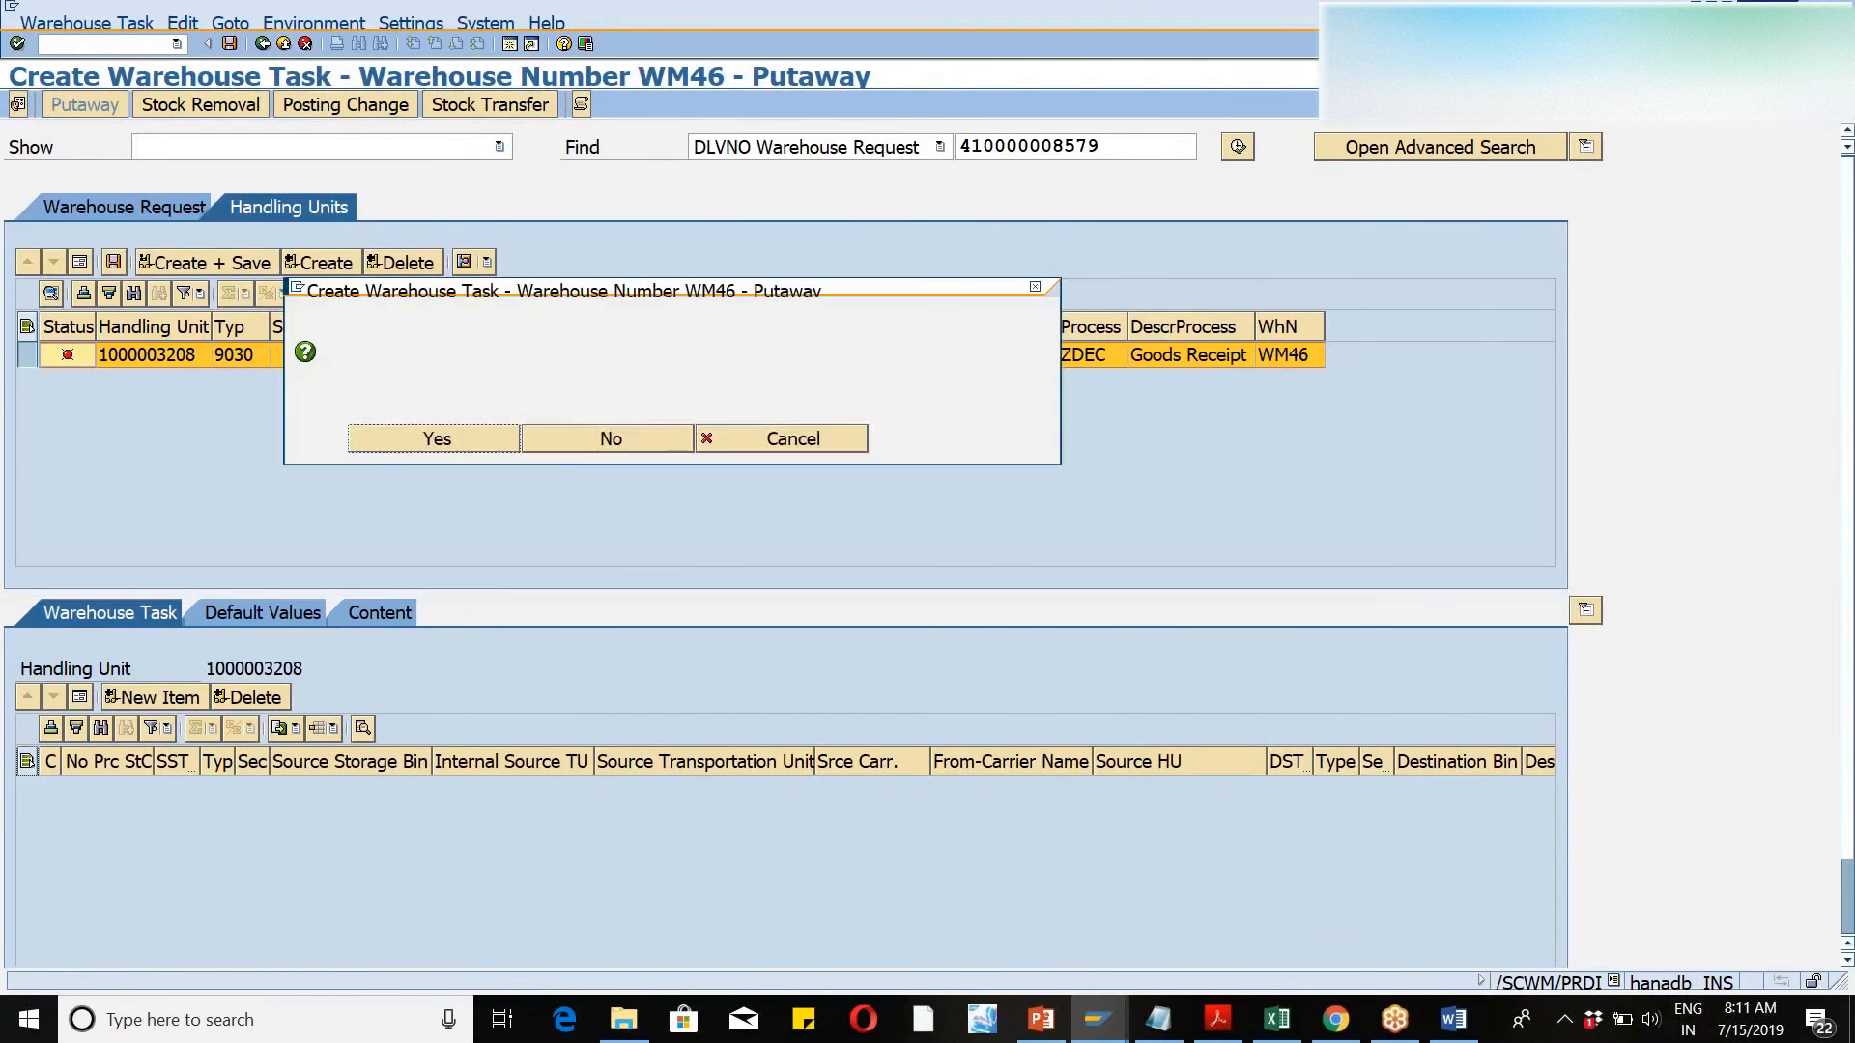
- Discard the unsaved putaway warehouse task and reopen warehouse task creation from the inbound delivery with ASN DECON
{"action": "left_click", "coordinate": [606, 445]}
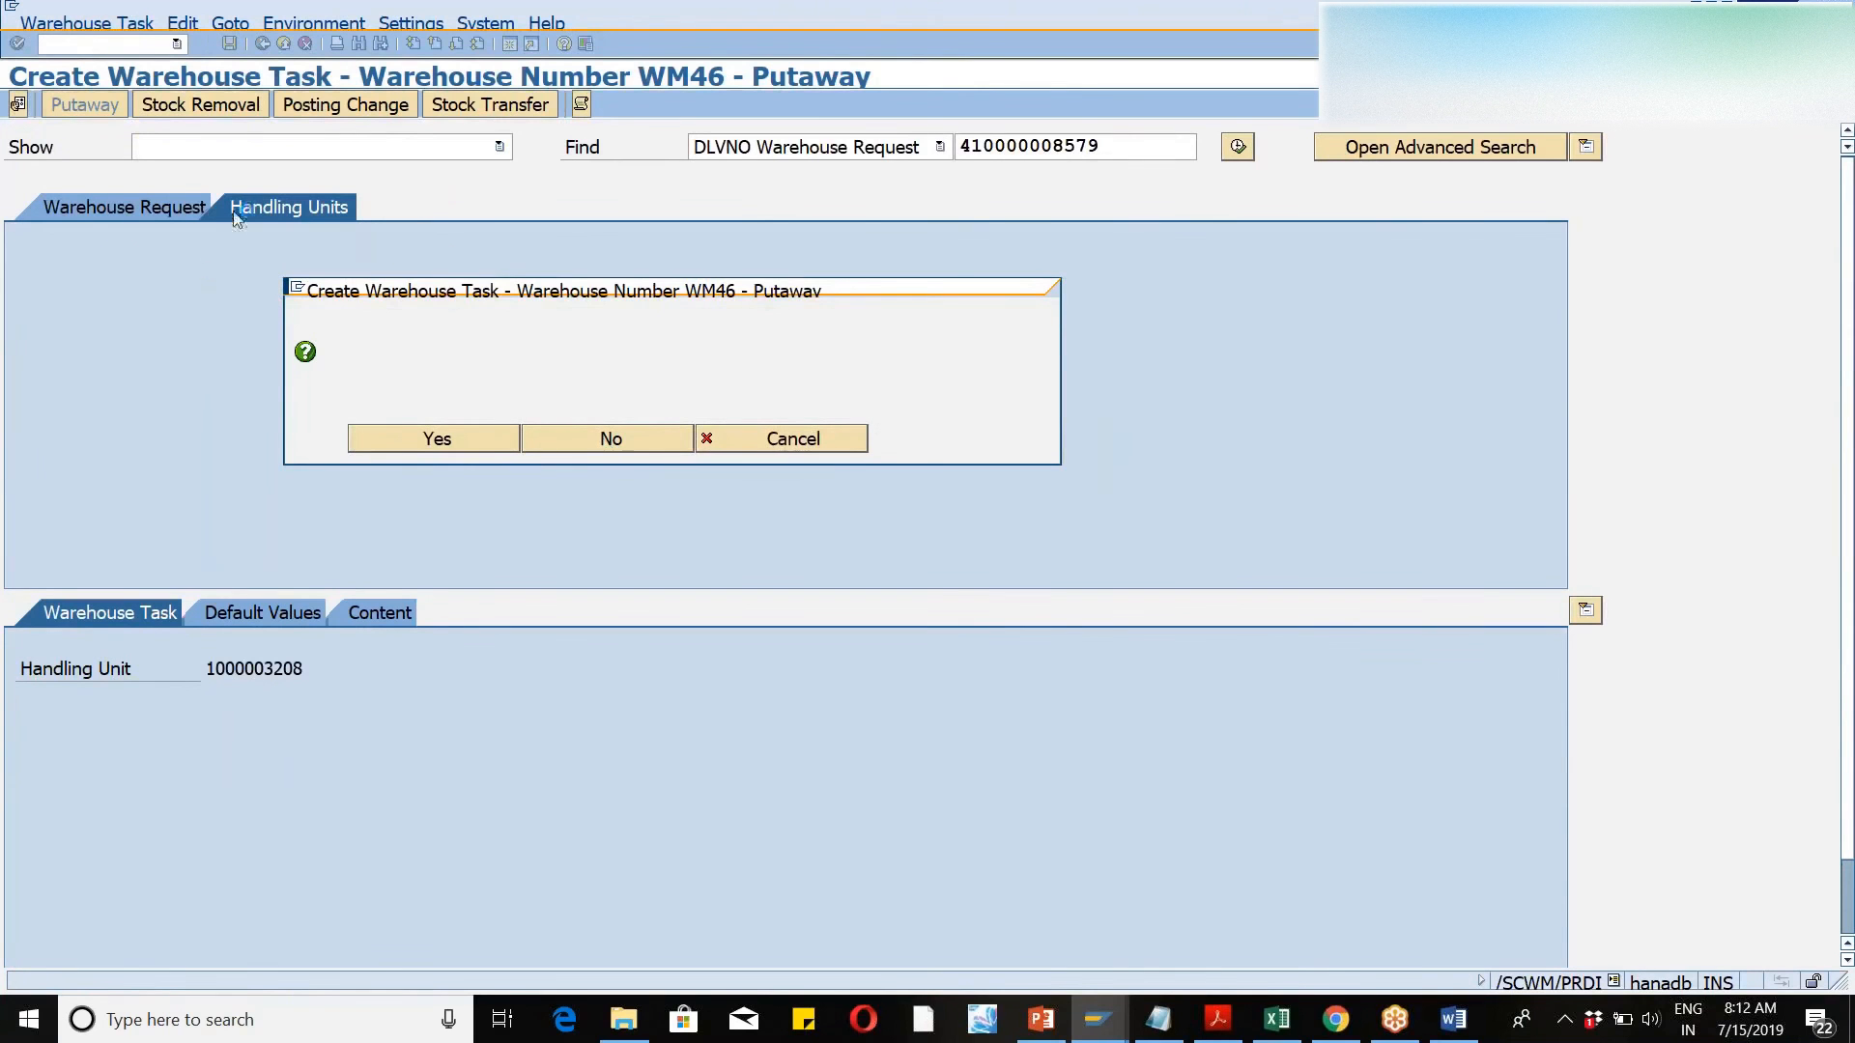
{"action": "left_click", "coordinate": [128, 23]}
{"action": "mouse_move", "coordinate": [132, 76]}
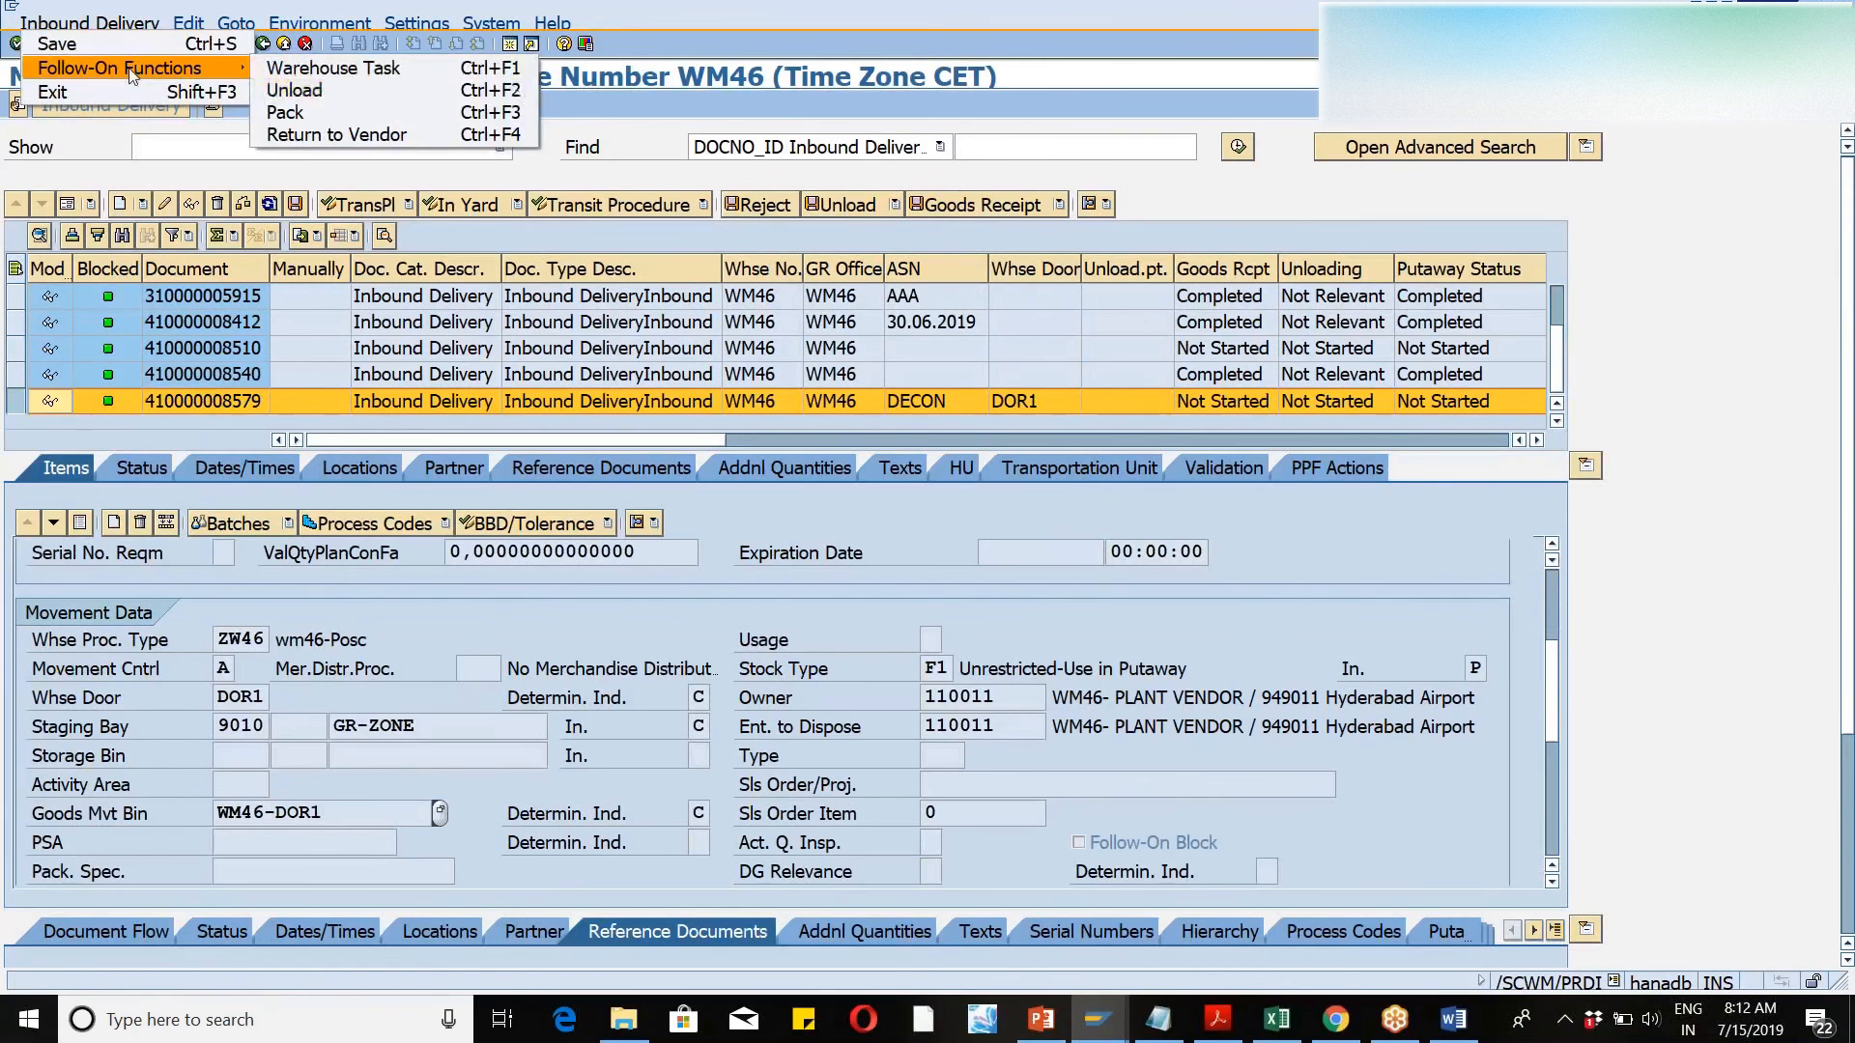
{"action": "left_click", "coordinate": [379, 69]}
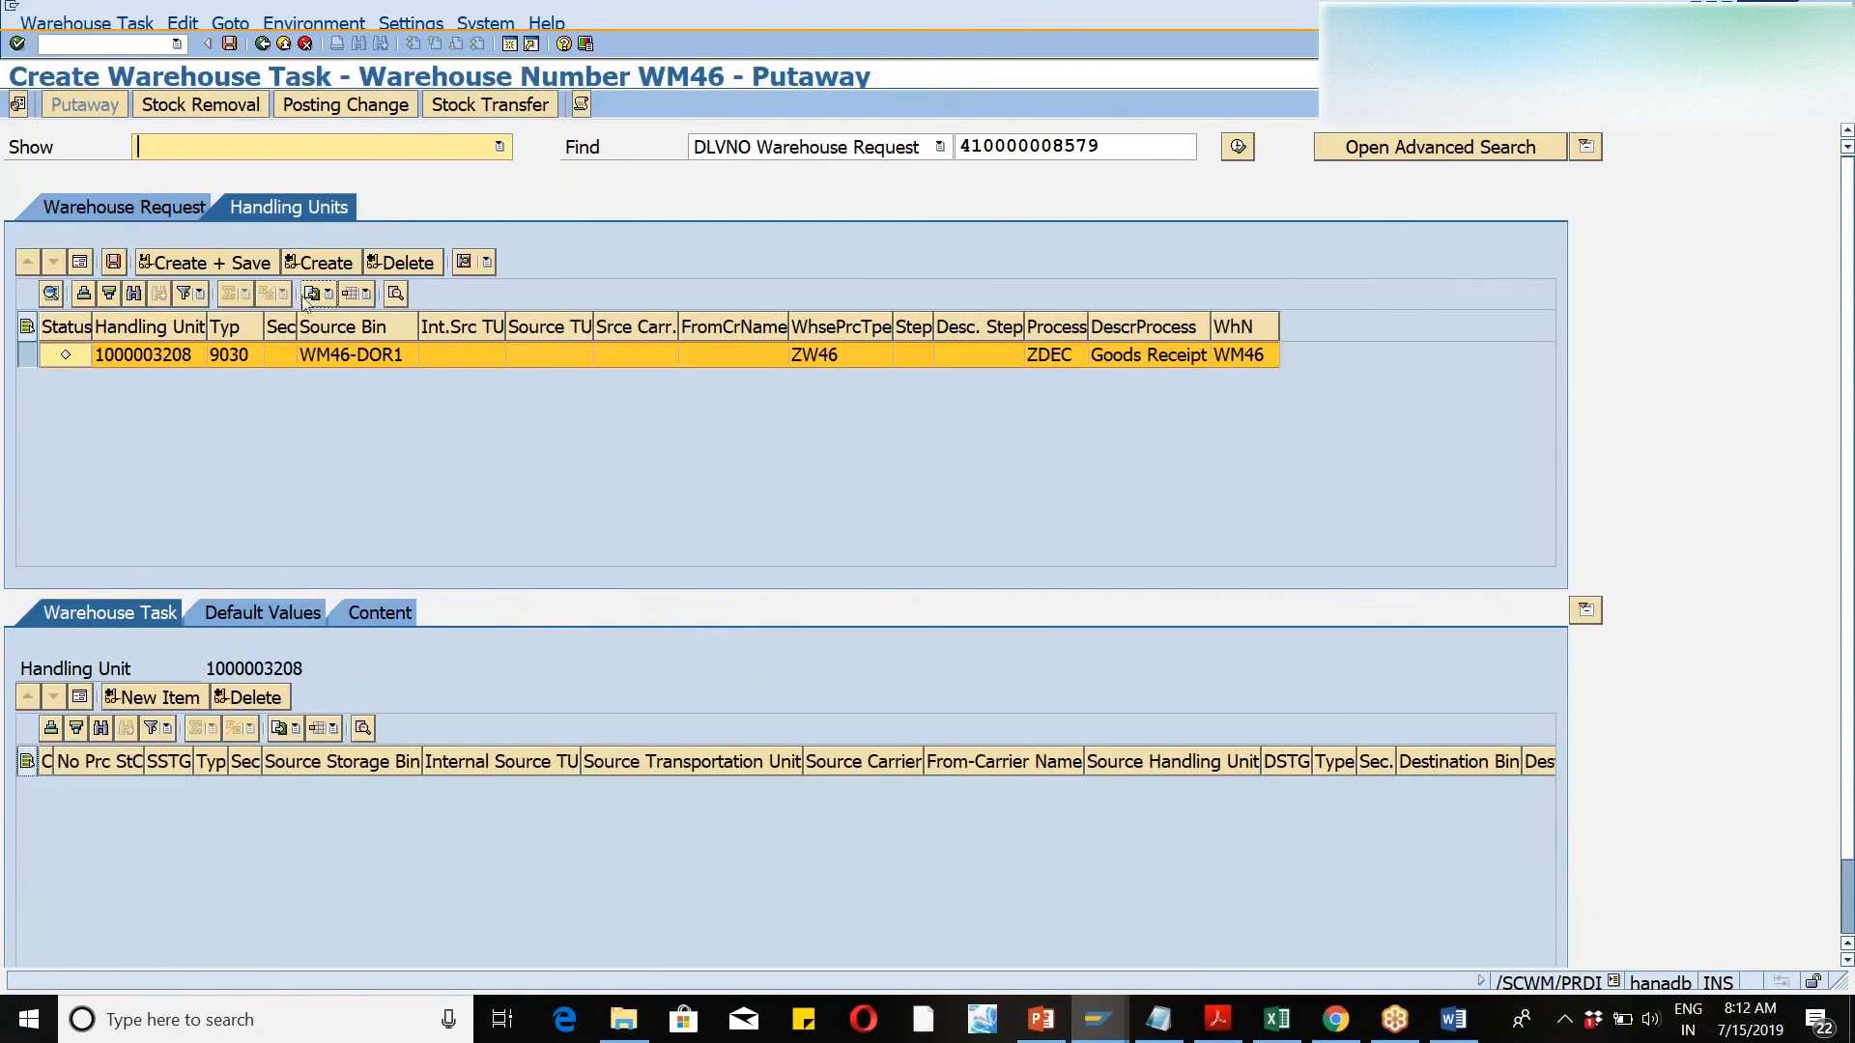
- Create the putaway warehouse task for the listed handling unit at source bin WM46-DOR1 and save it
{"action": "left_click", "coordinate": [26, 355]}
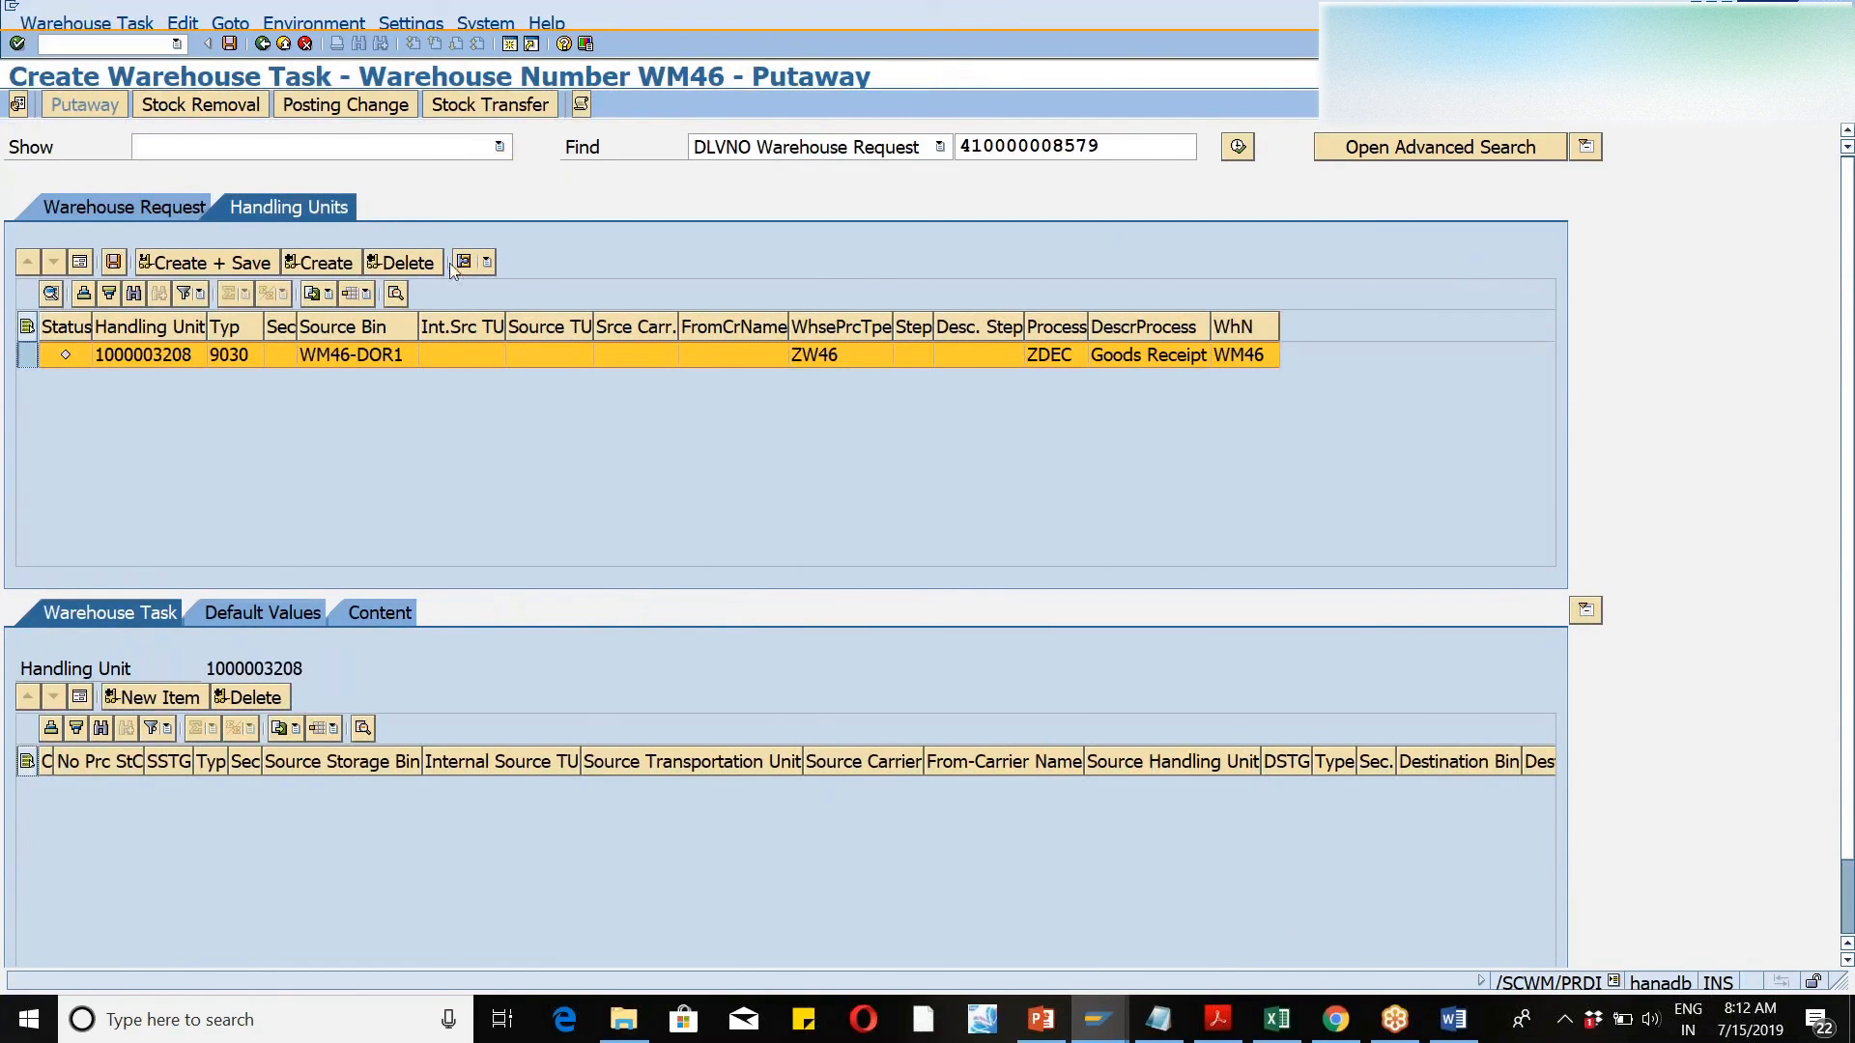
{"action": "left_click", "coordinate": [309, 259]}
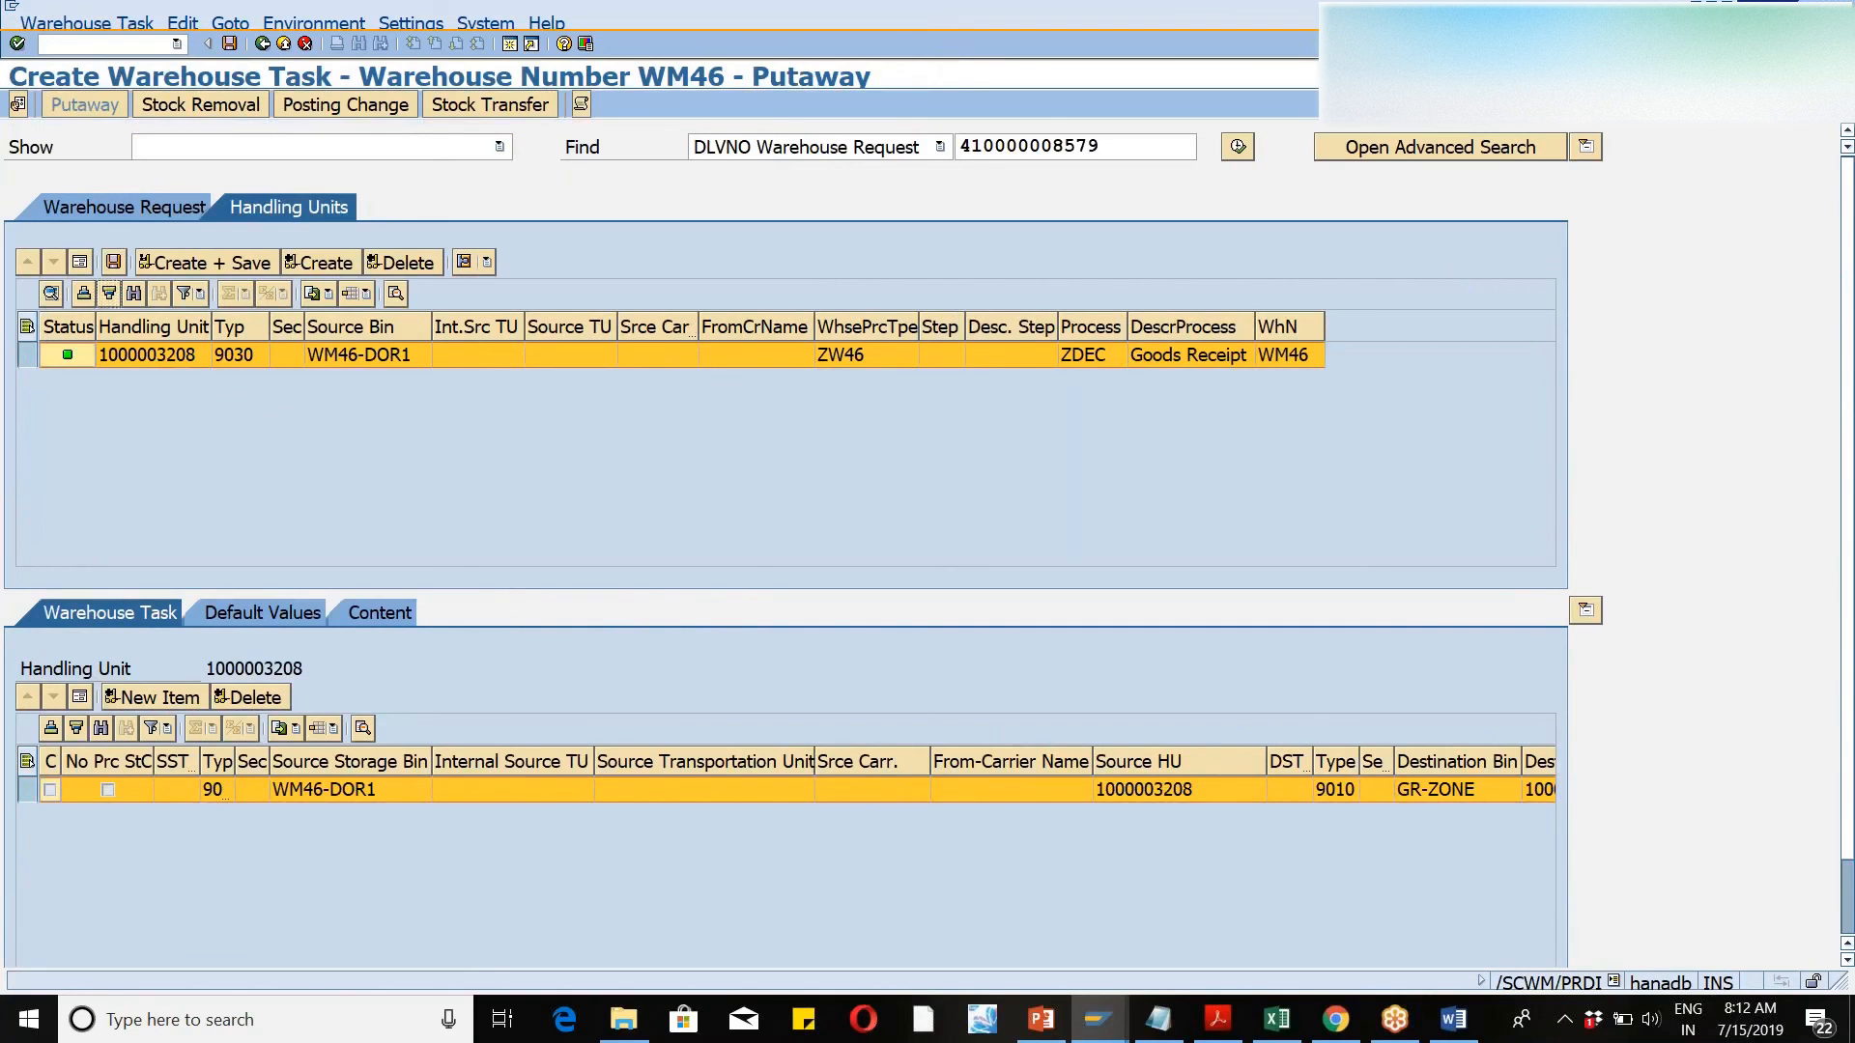
{"action": "left_click", "coordinate": [109, 268]}
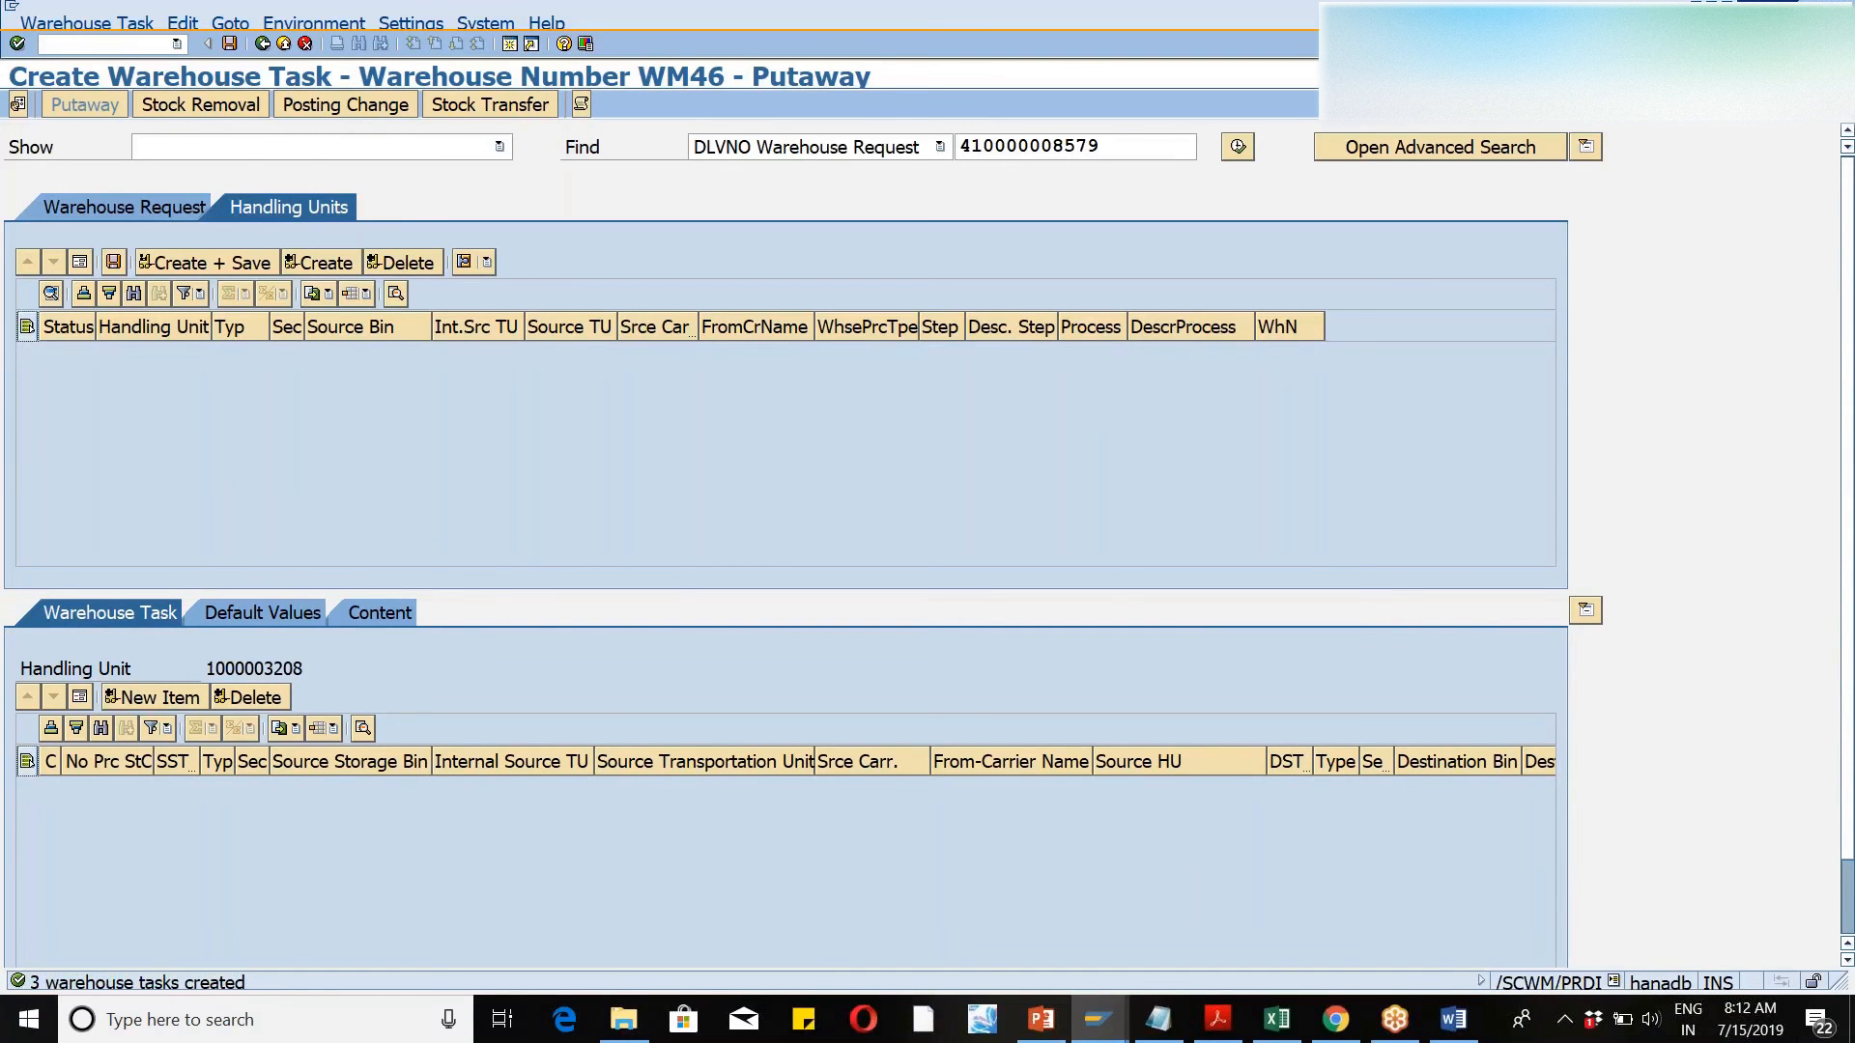
{"action": "key", "text": "alt+Tab"}
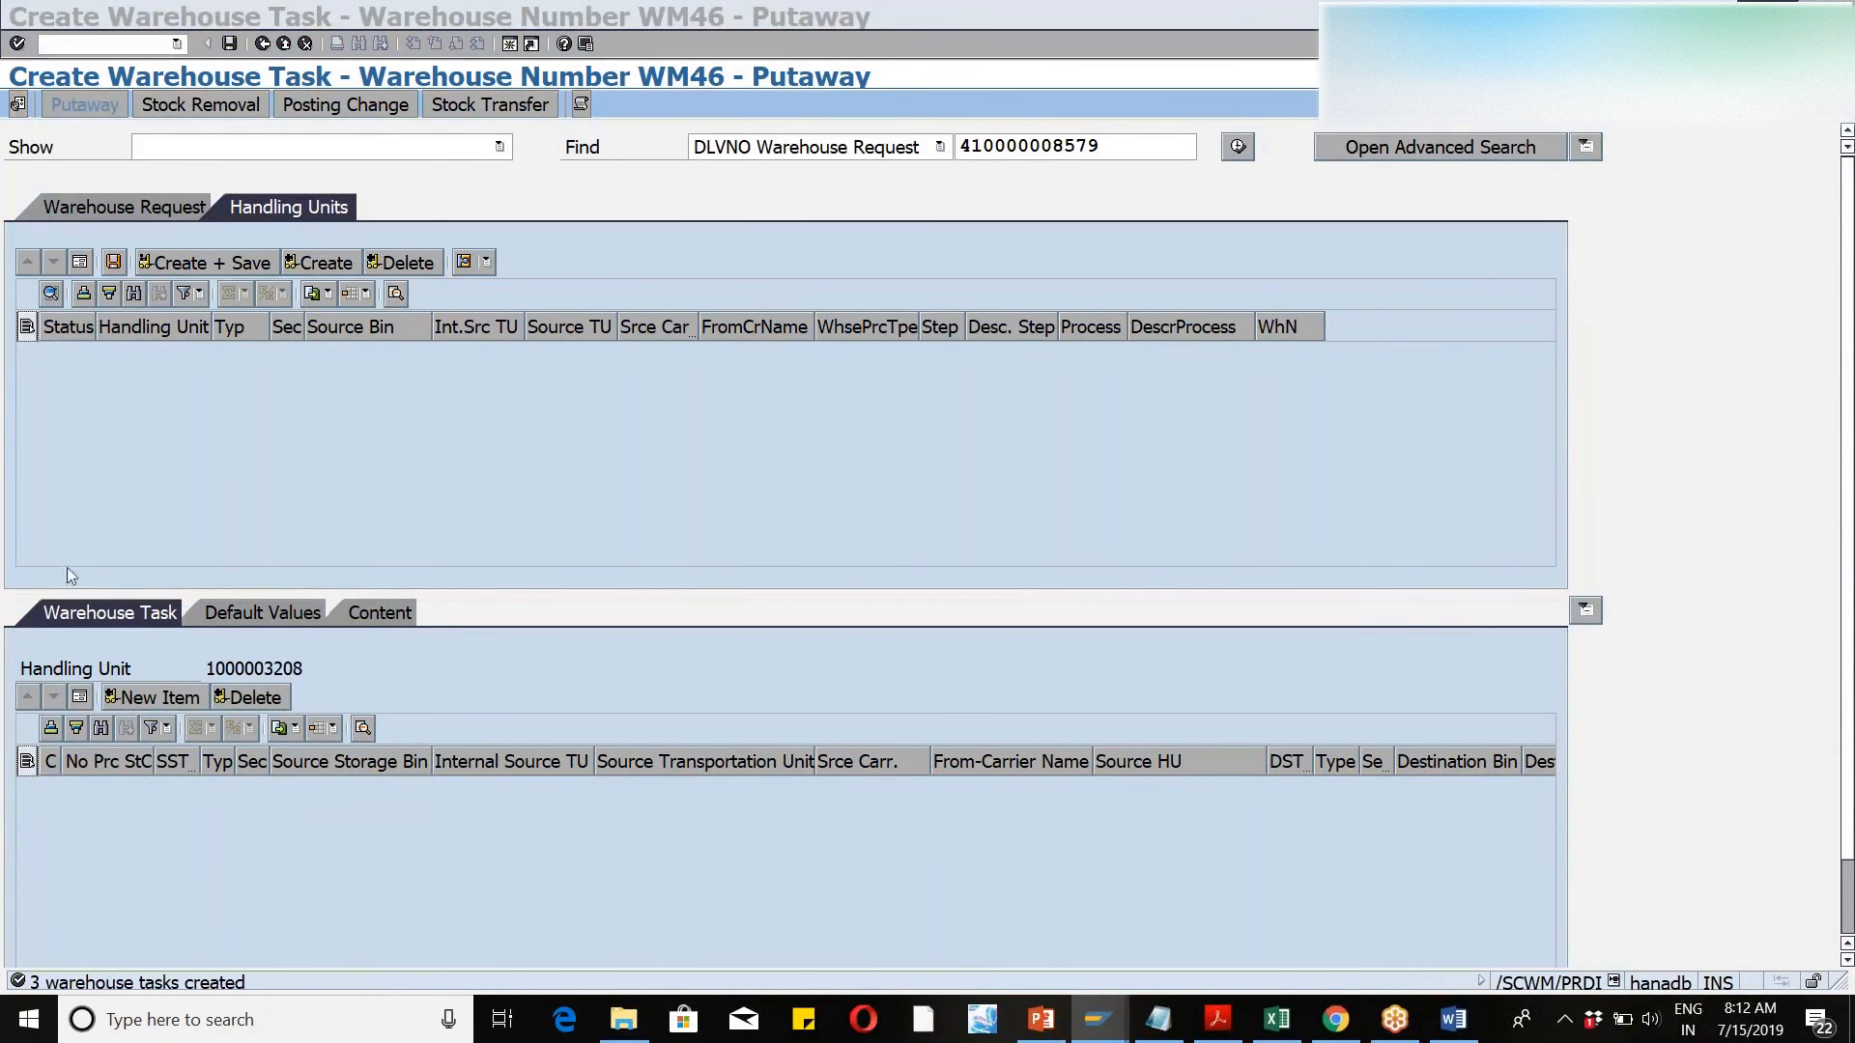
- Open the details of the task creation status message, then close them
{"action": "left_click", "coordinate": [87, 980]}
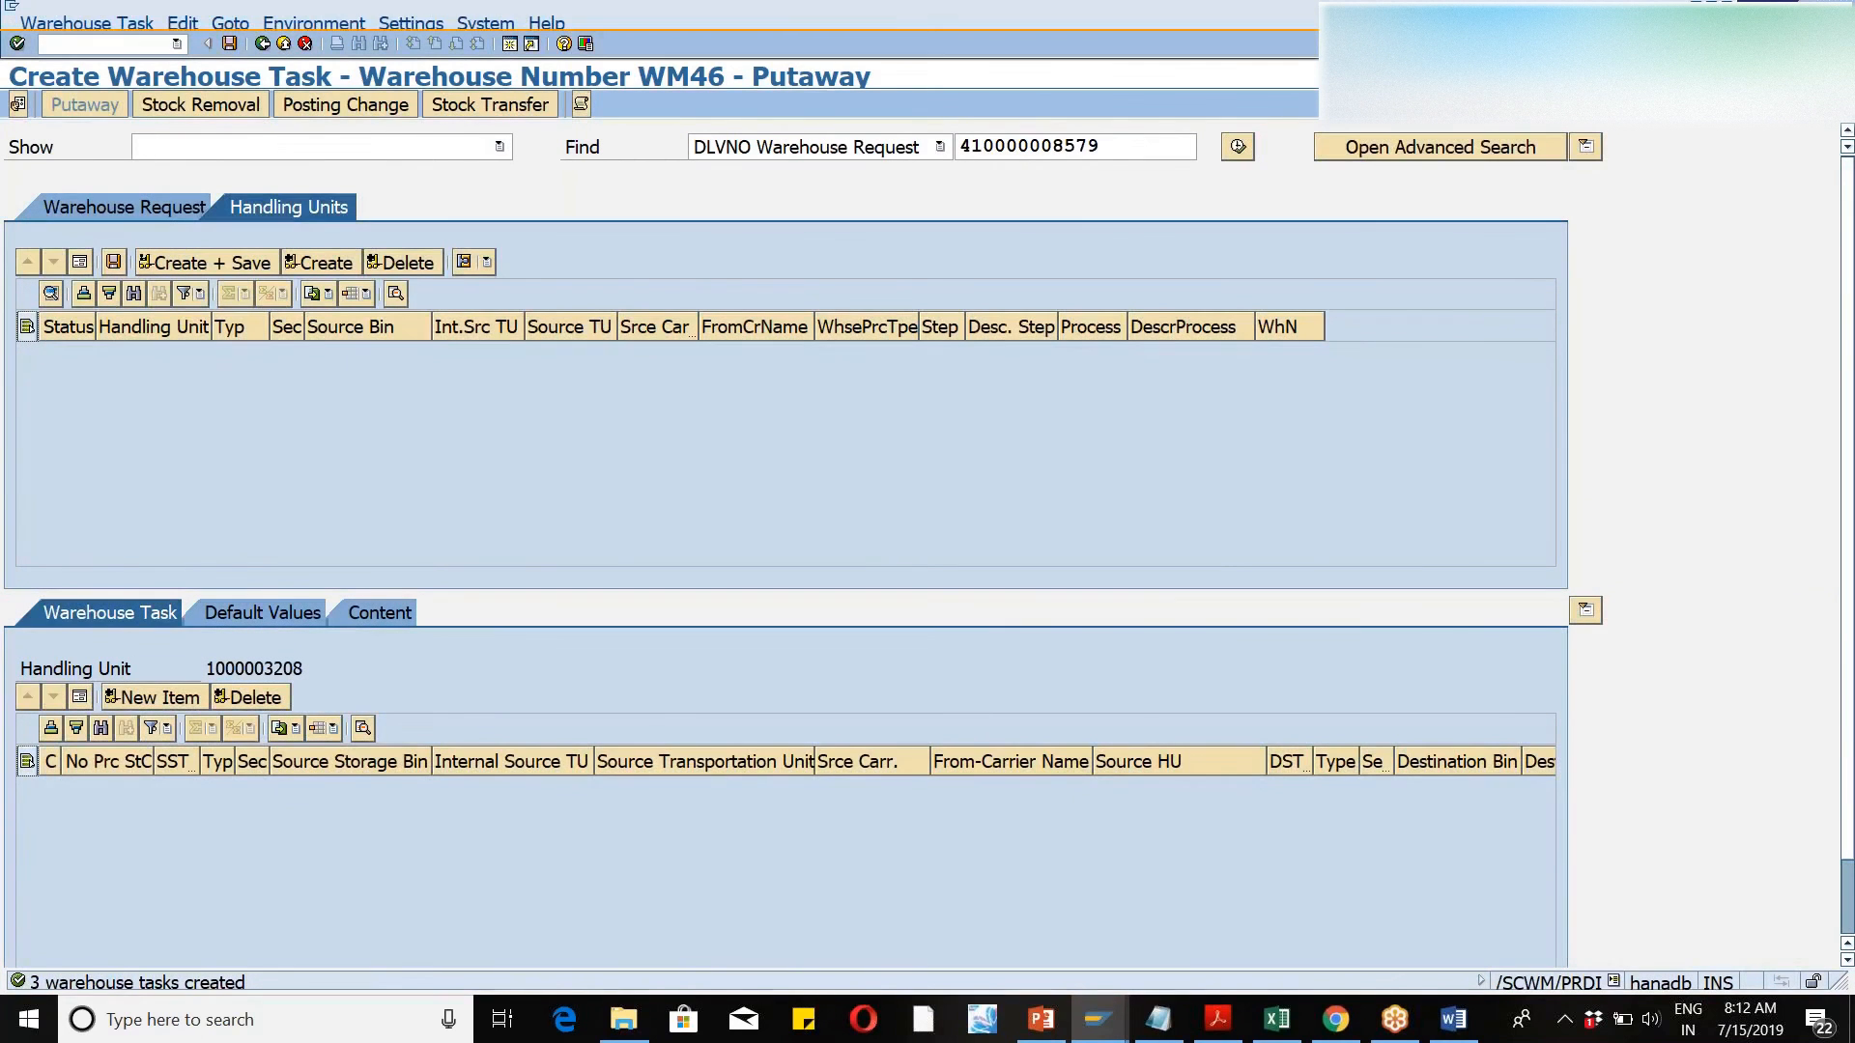
{"action": "double_click", "coordinate": [87, 982]}
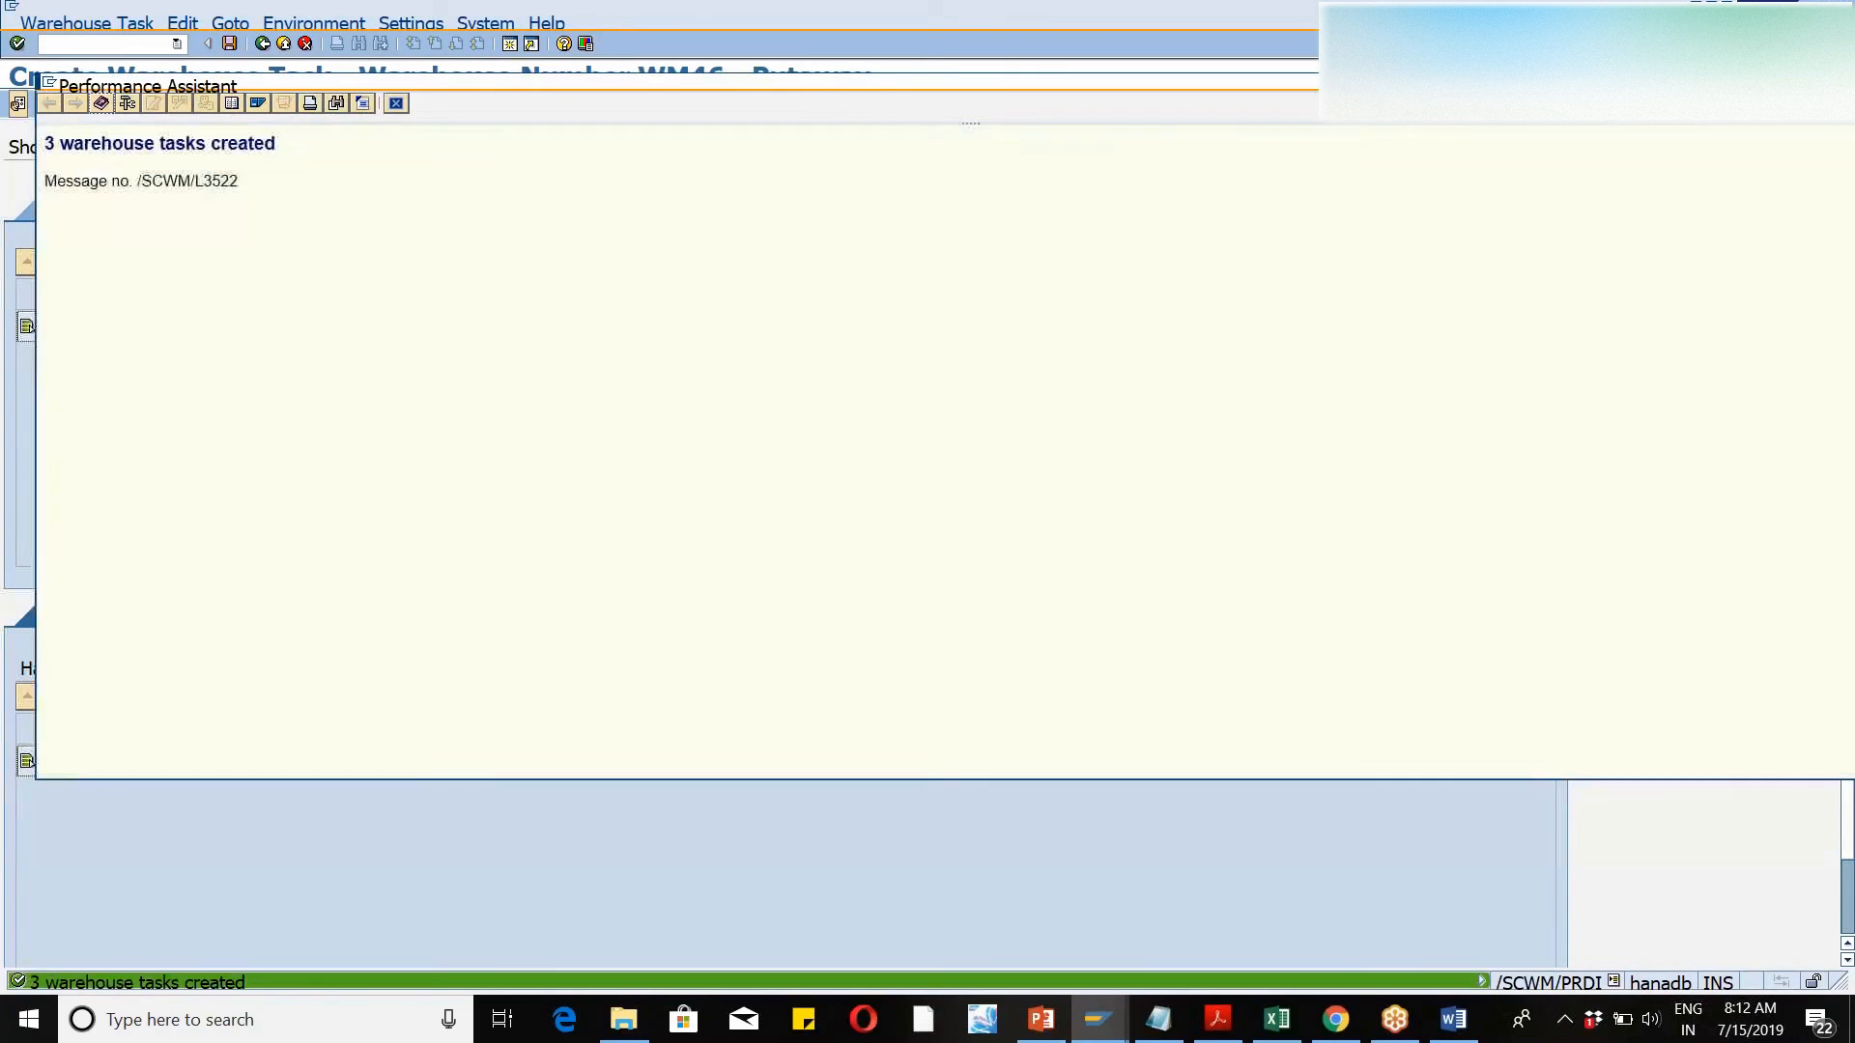
{"action": "left_click", "coordinate": [396, 104]}
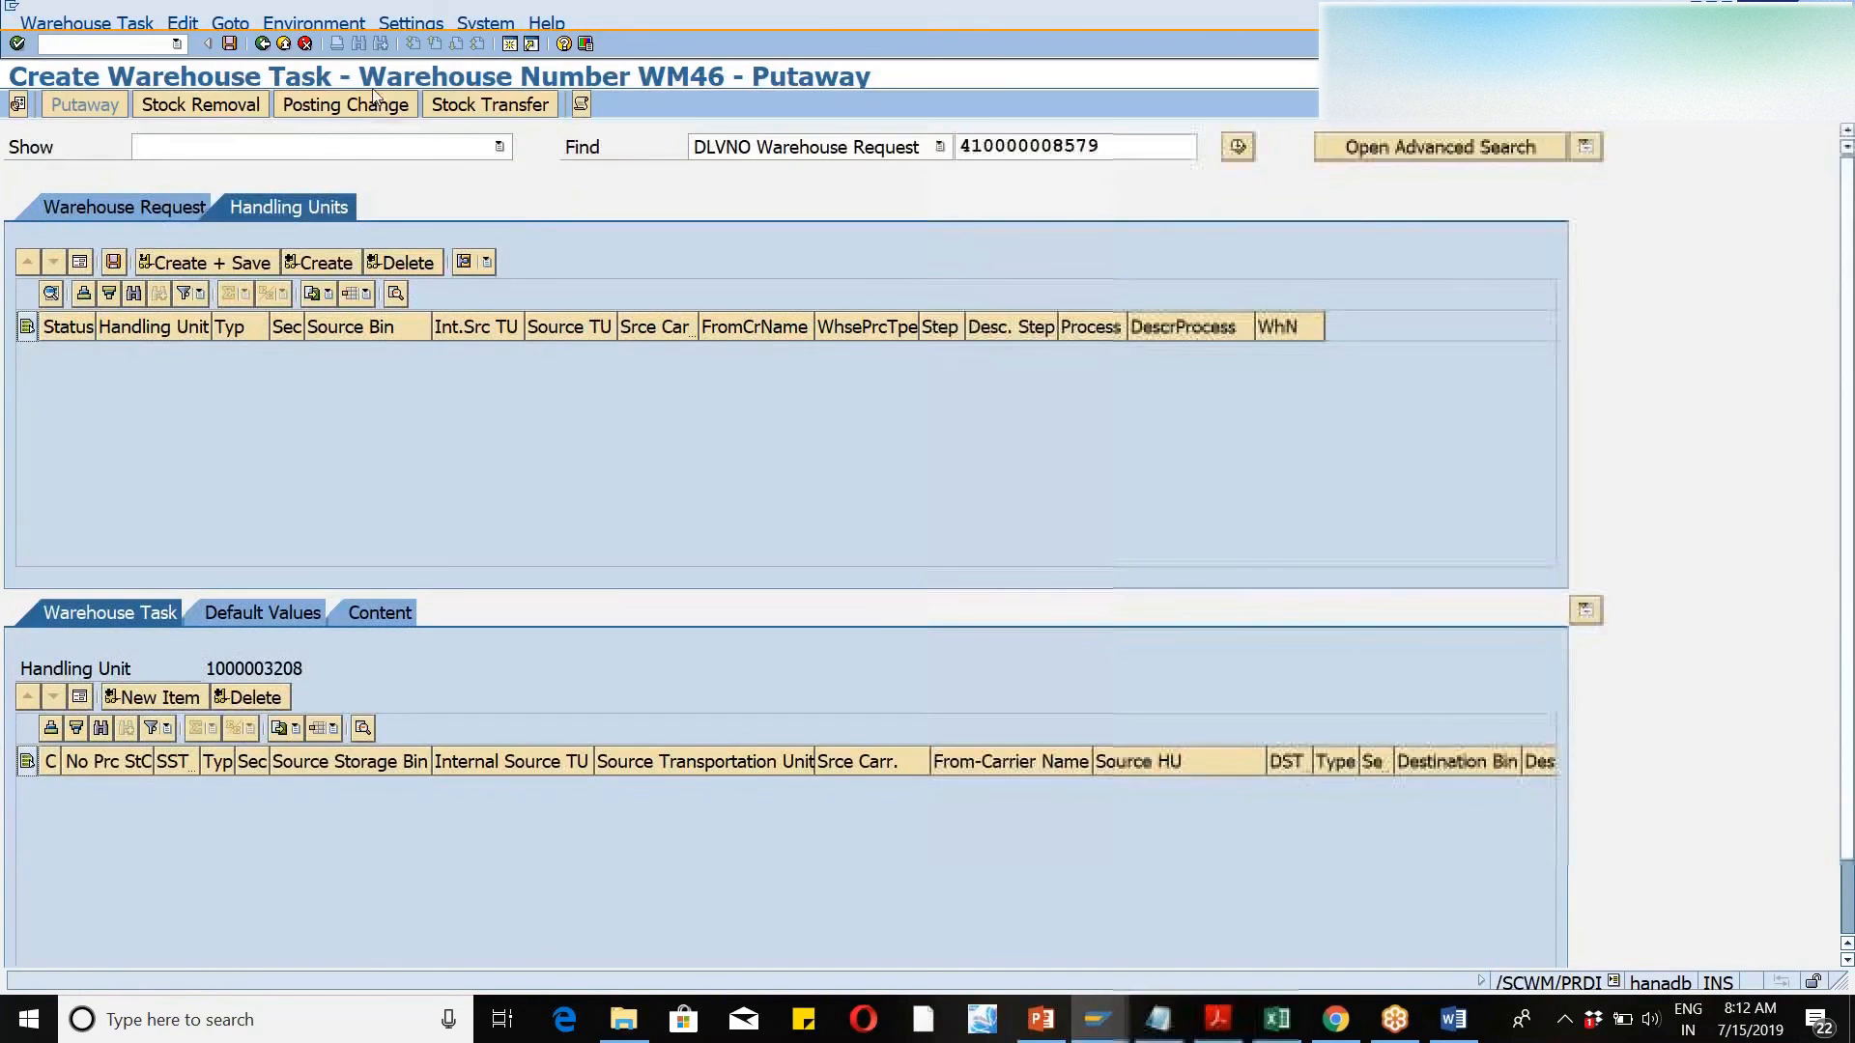
- Open warehouse task confirmation, display the details of the HU task from WM46-DOR1 to GR-ZONE, then confirm and save it
{"action": "left_click", "coordinate": [106, 29]}
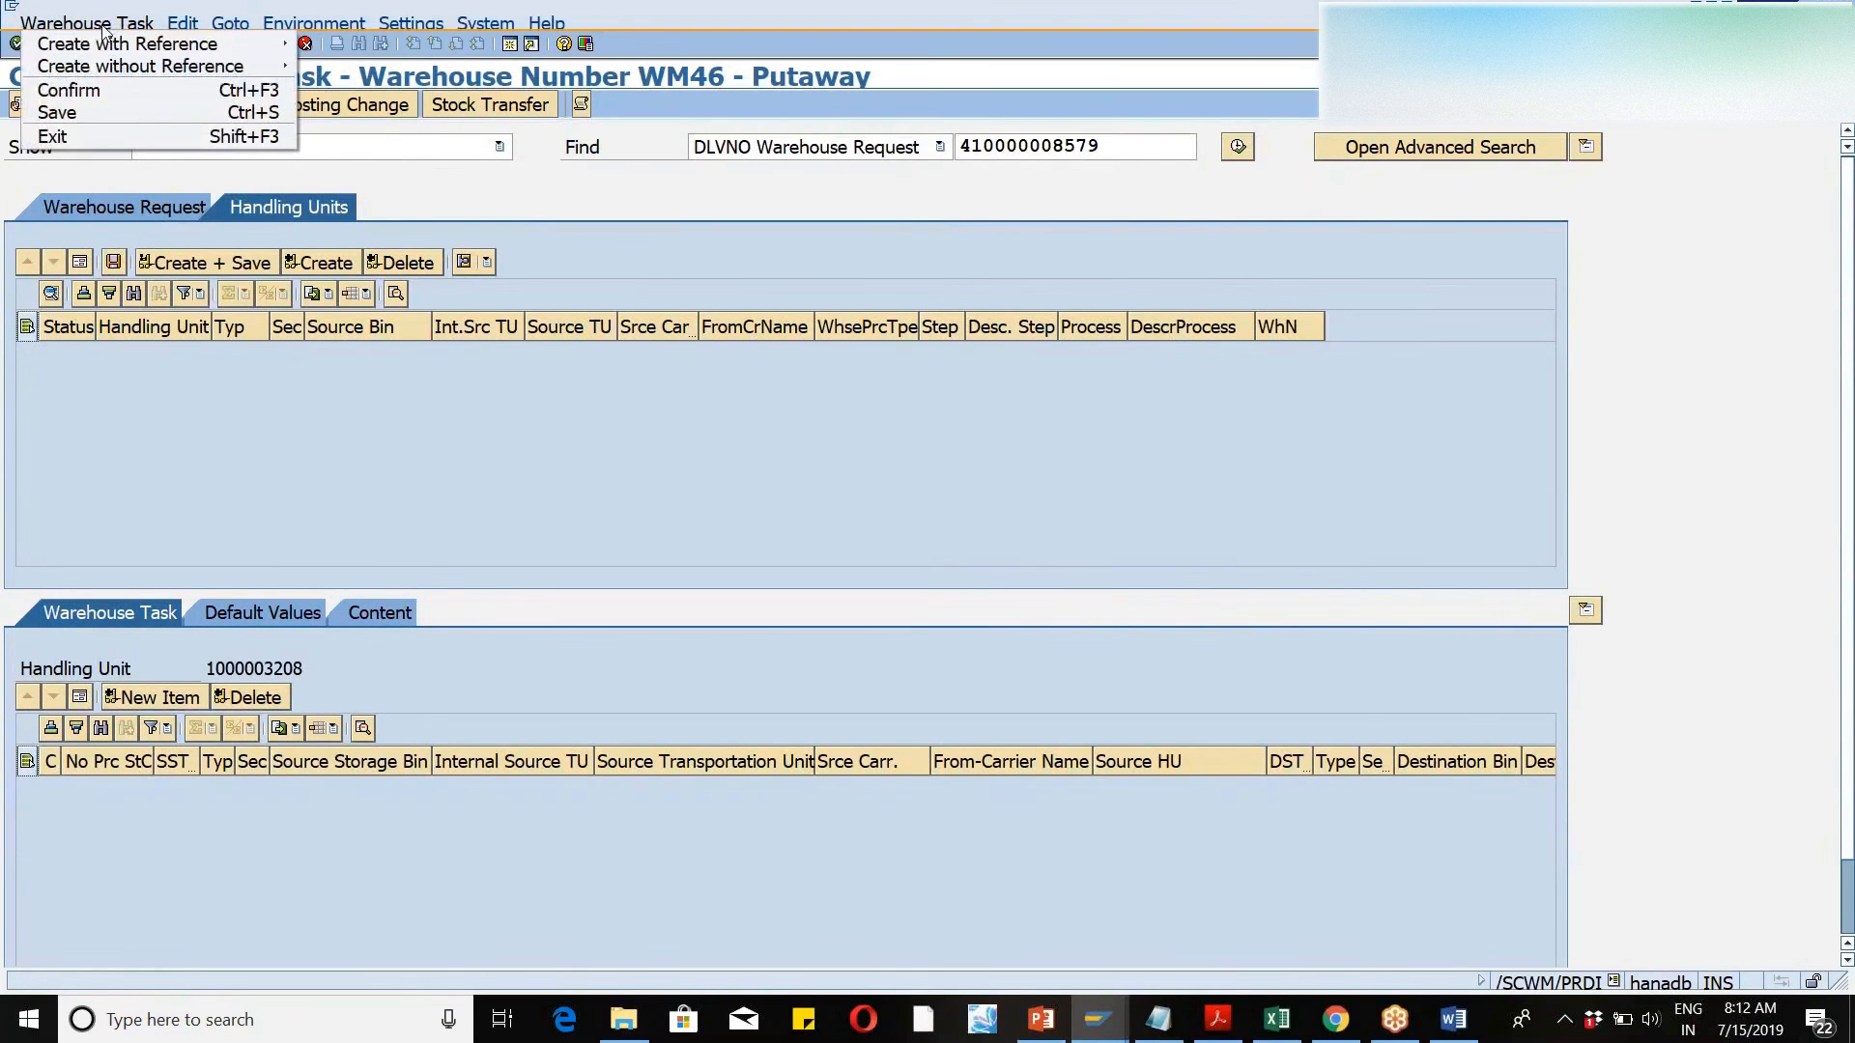
{"action": "left_click", "coordinate": [91, 91]}
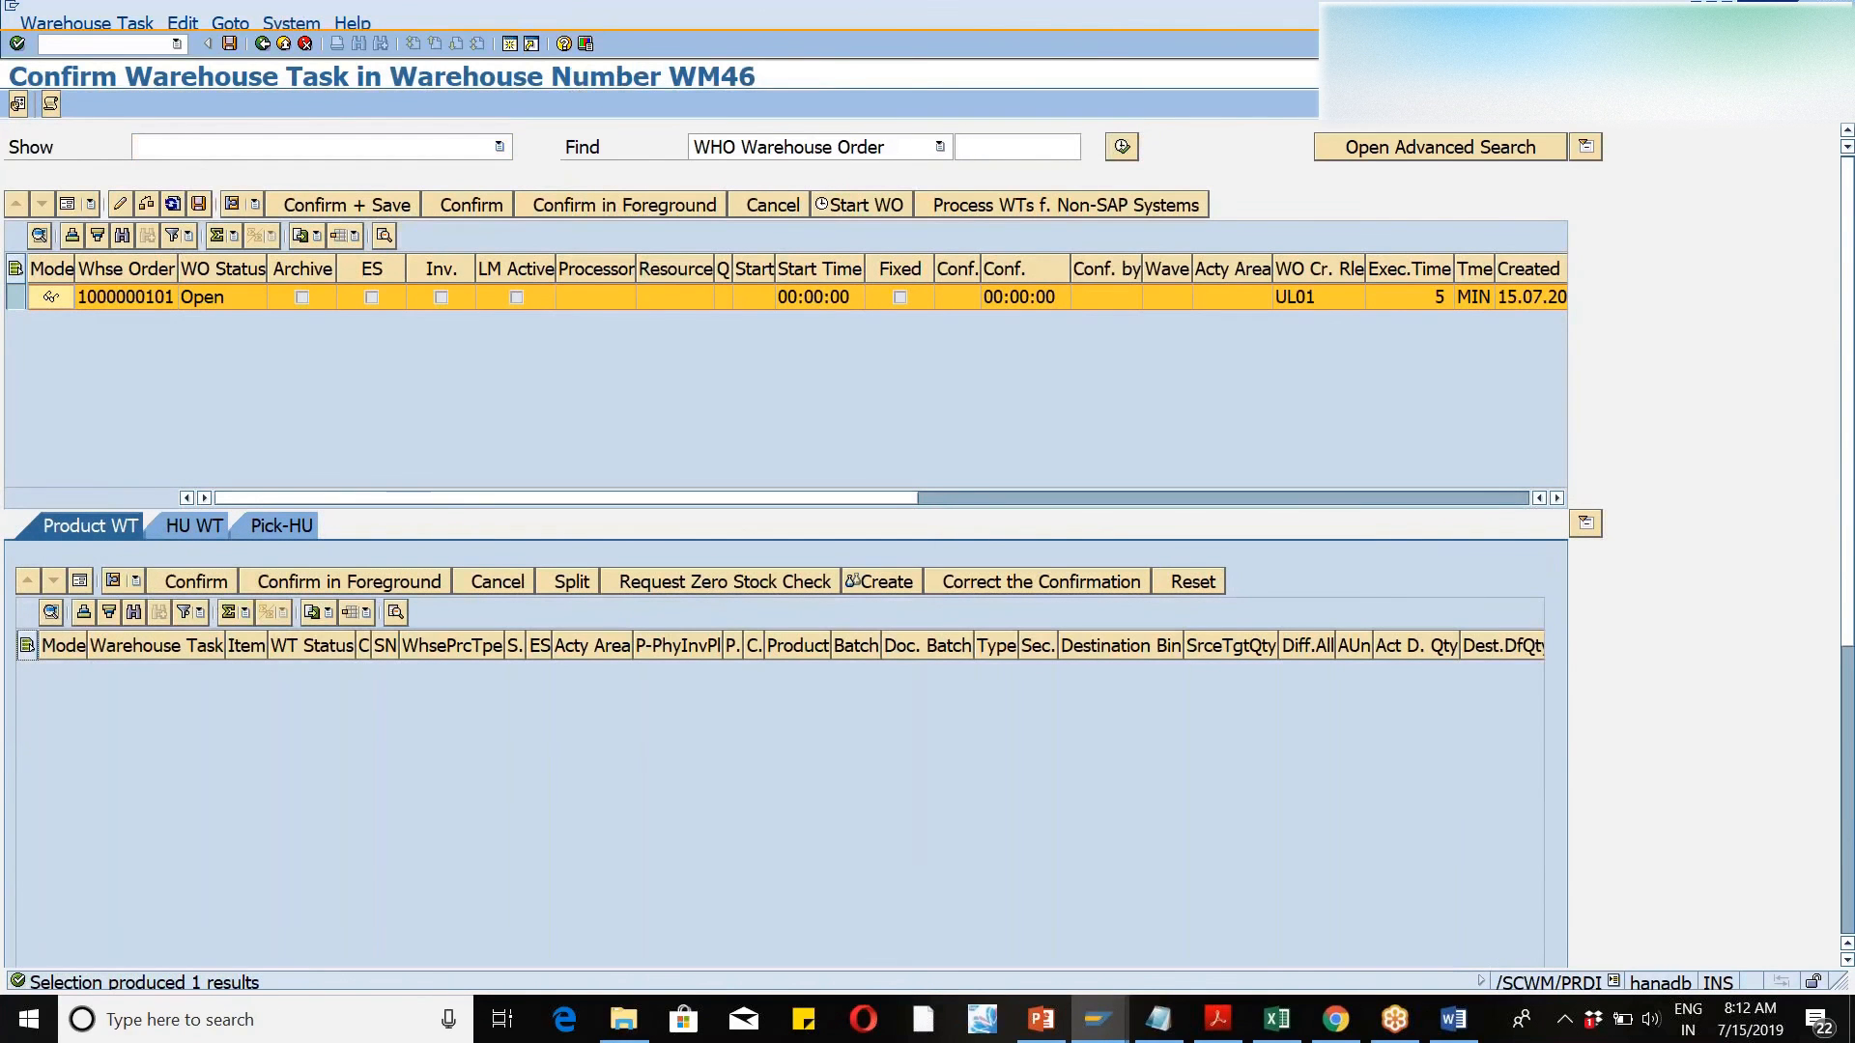
{"action": "left_click", "coordinate": [194, 527]}
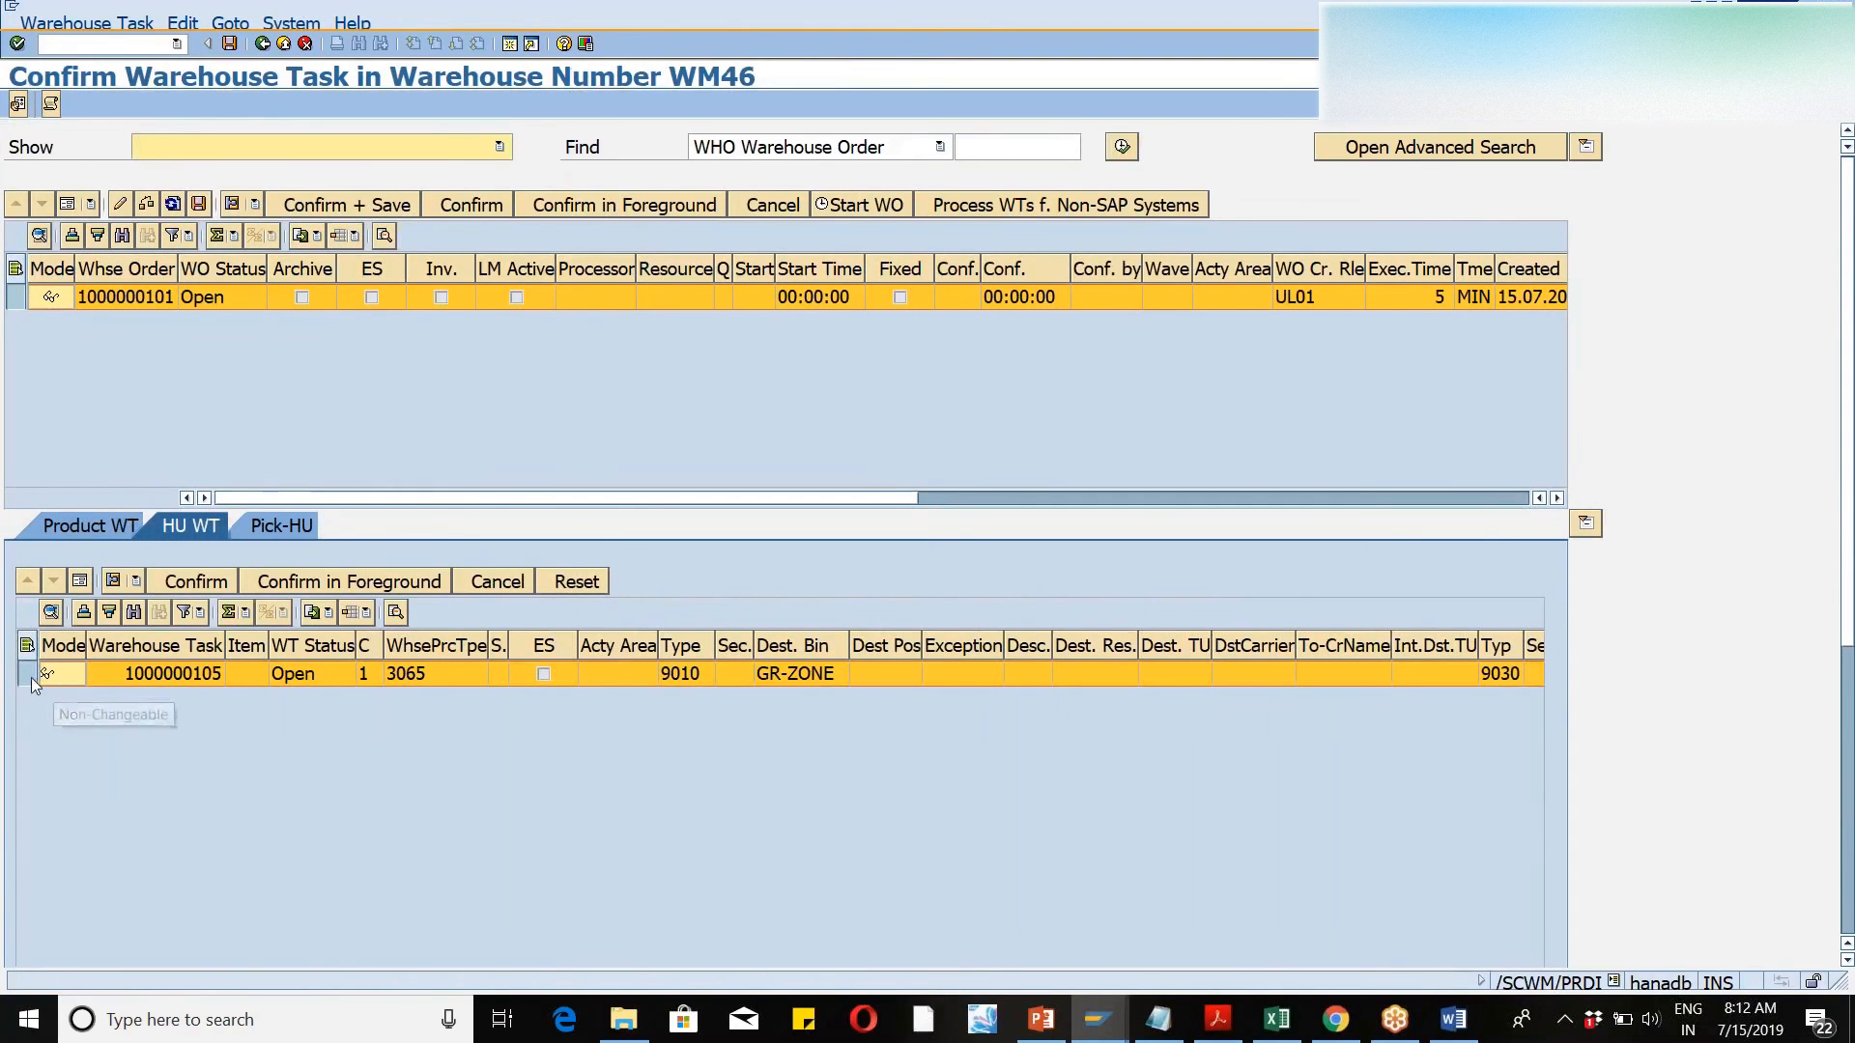
{"action": "left_click", "coordinate": [31, 677]}
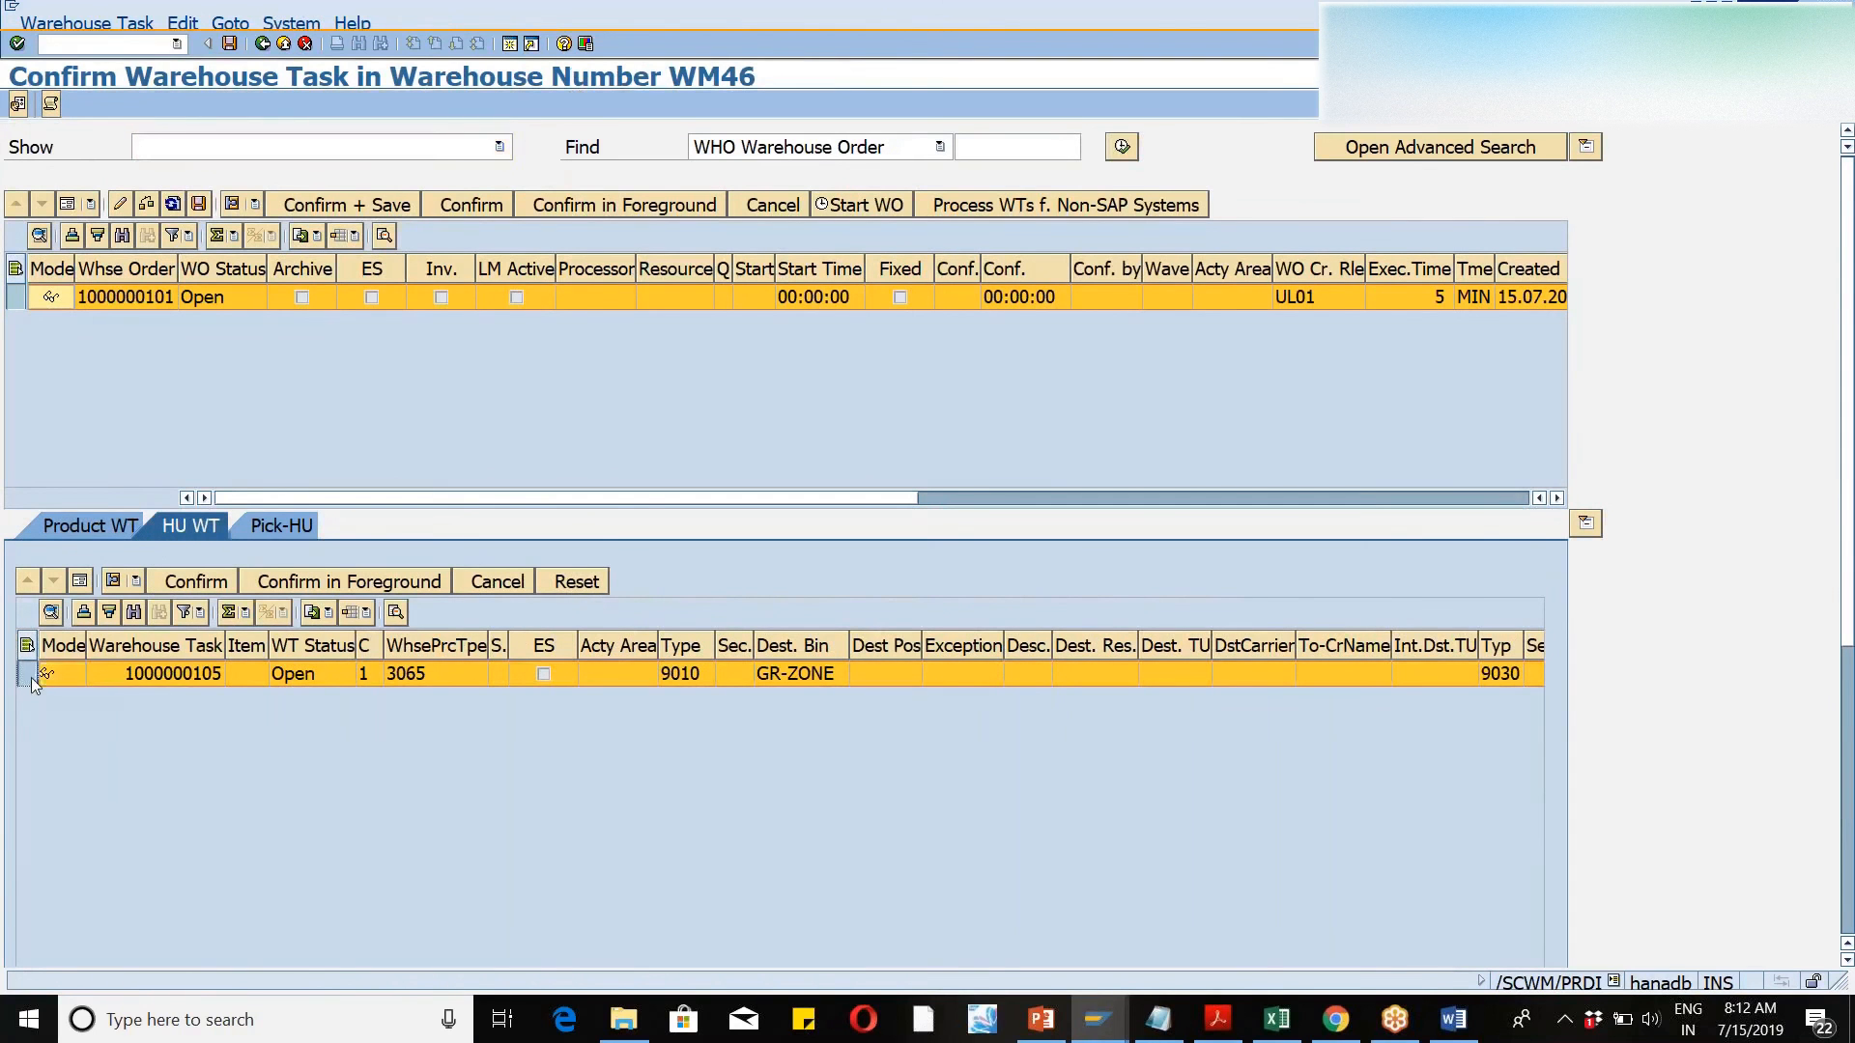
{"action": "left_click", "coordinate": [79, 581]}
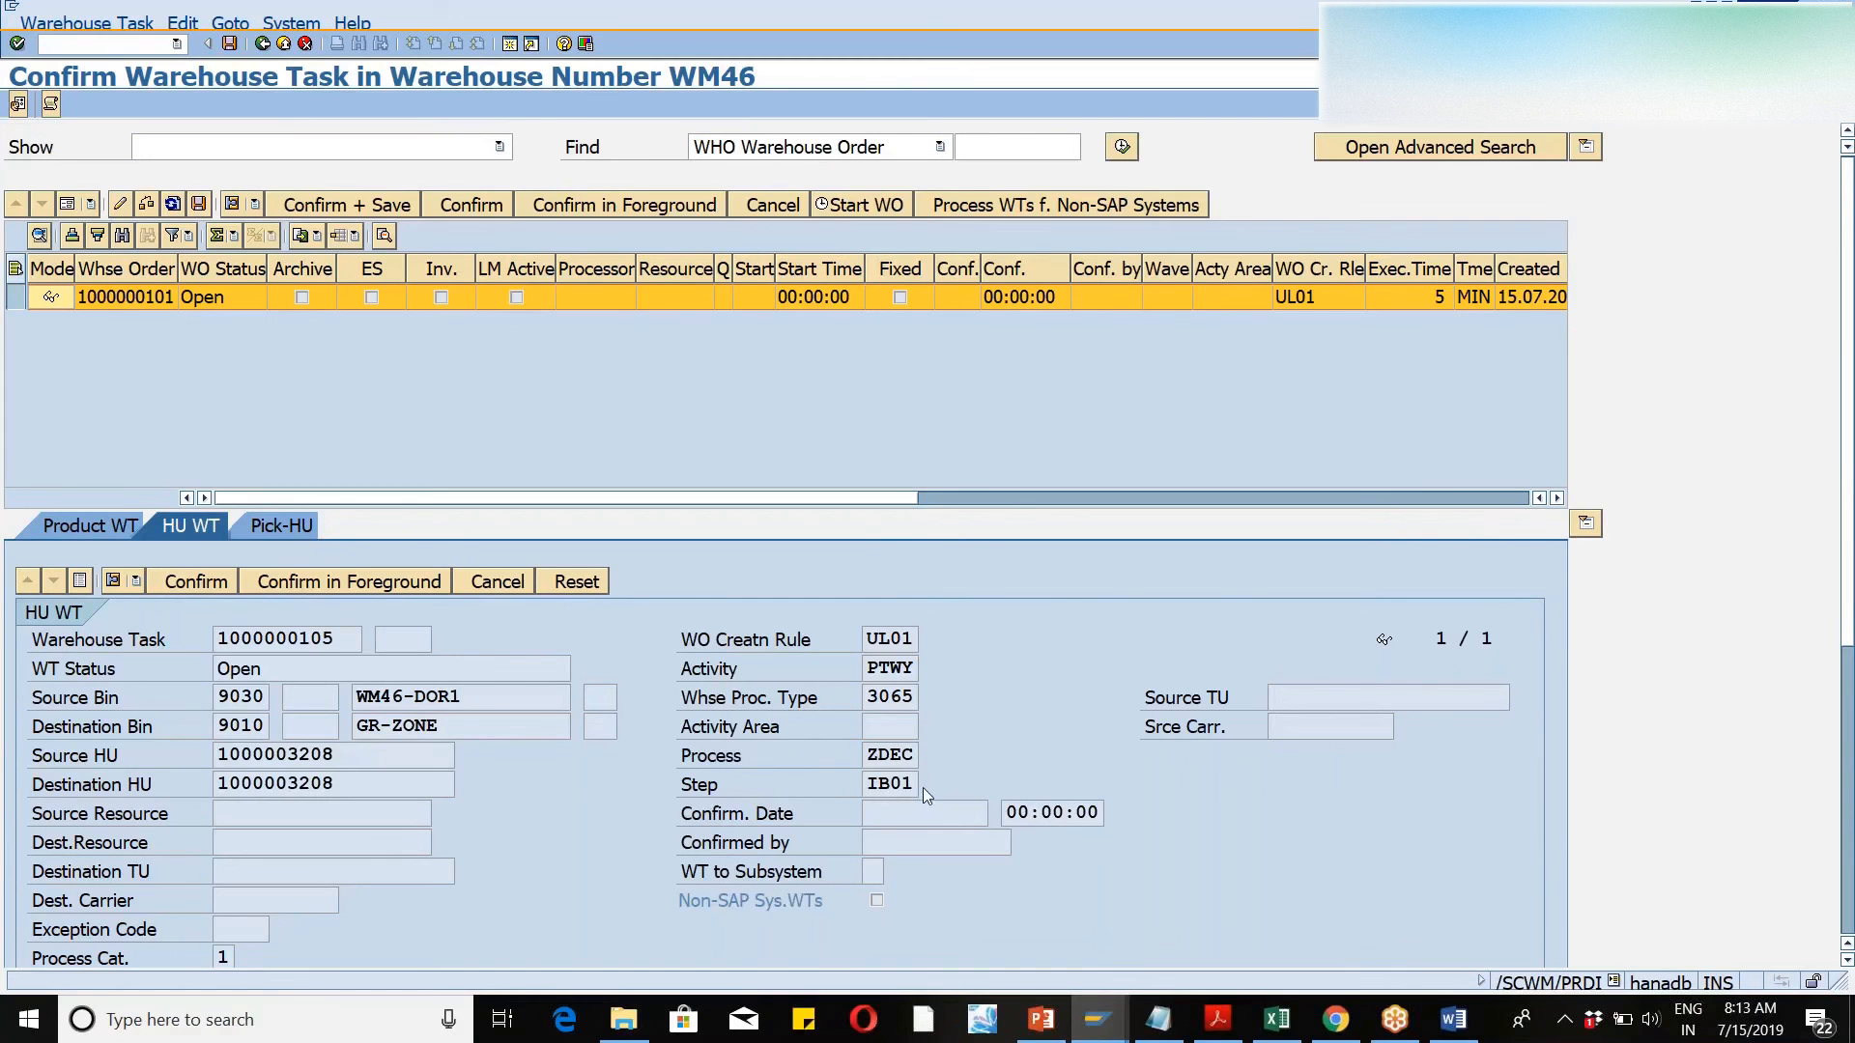
{"action": "left_click", "coordinate": [318, 206]}
{"action": "left_click", "coordinate": [318, 205]}
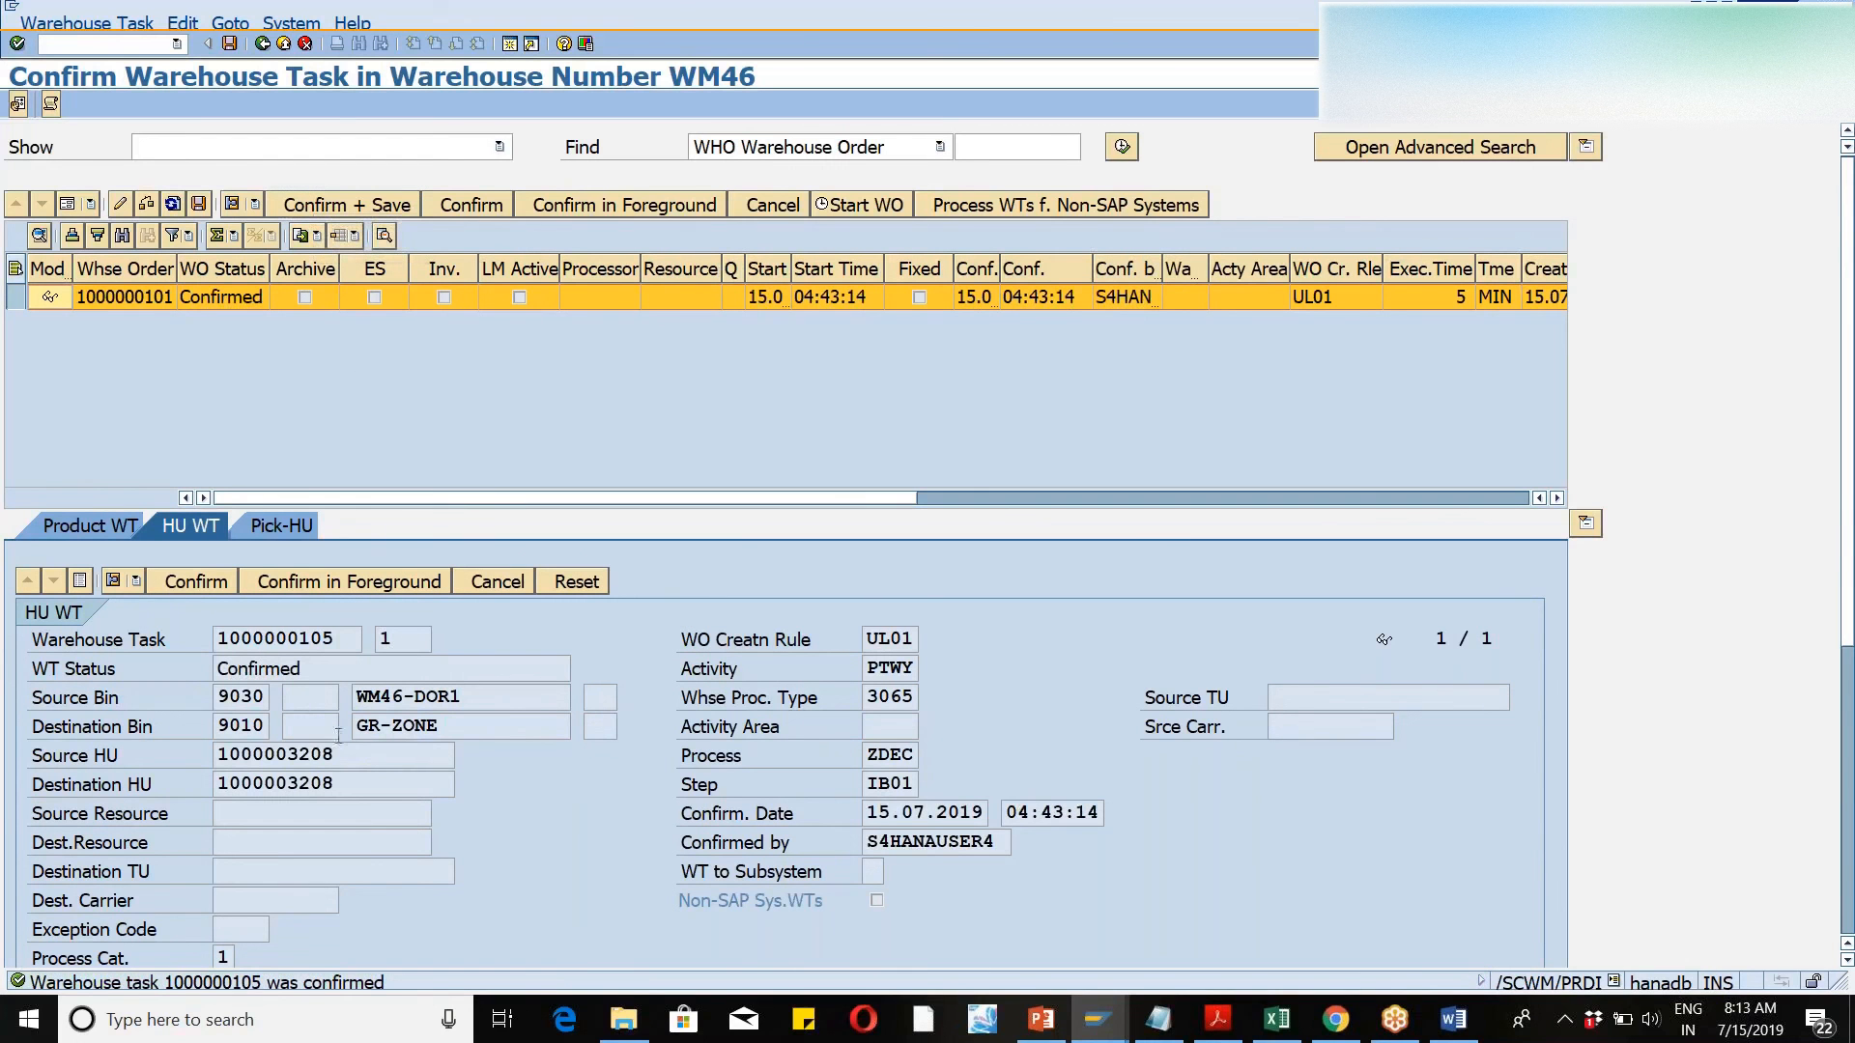
- Copy the task's source HU number, leave the confirmation, and open the Warehouse Management Monitor for warehouse WM46 with monitor SAP
{"action": "left_click_drag", "start_coordinate": [336, 756], "coordinate": [215, 756]}
{"action": "key", "text": "ctrl+c"}
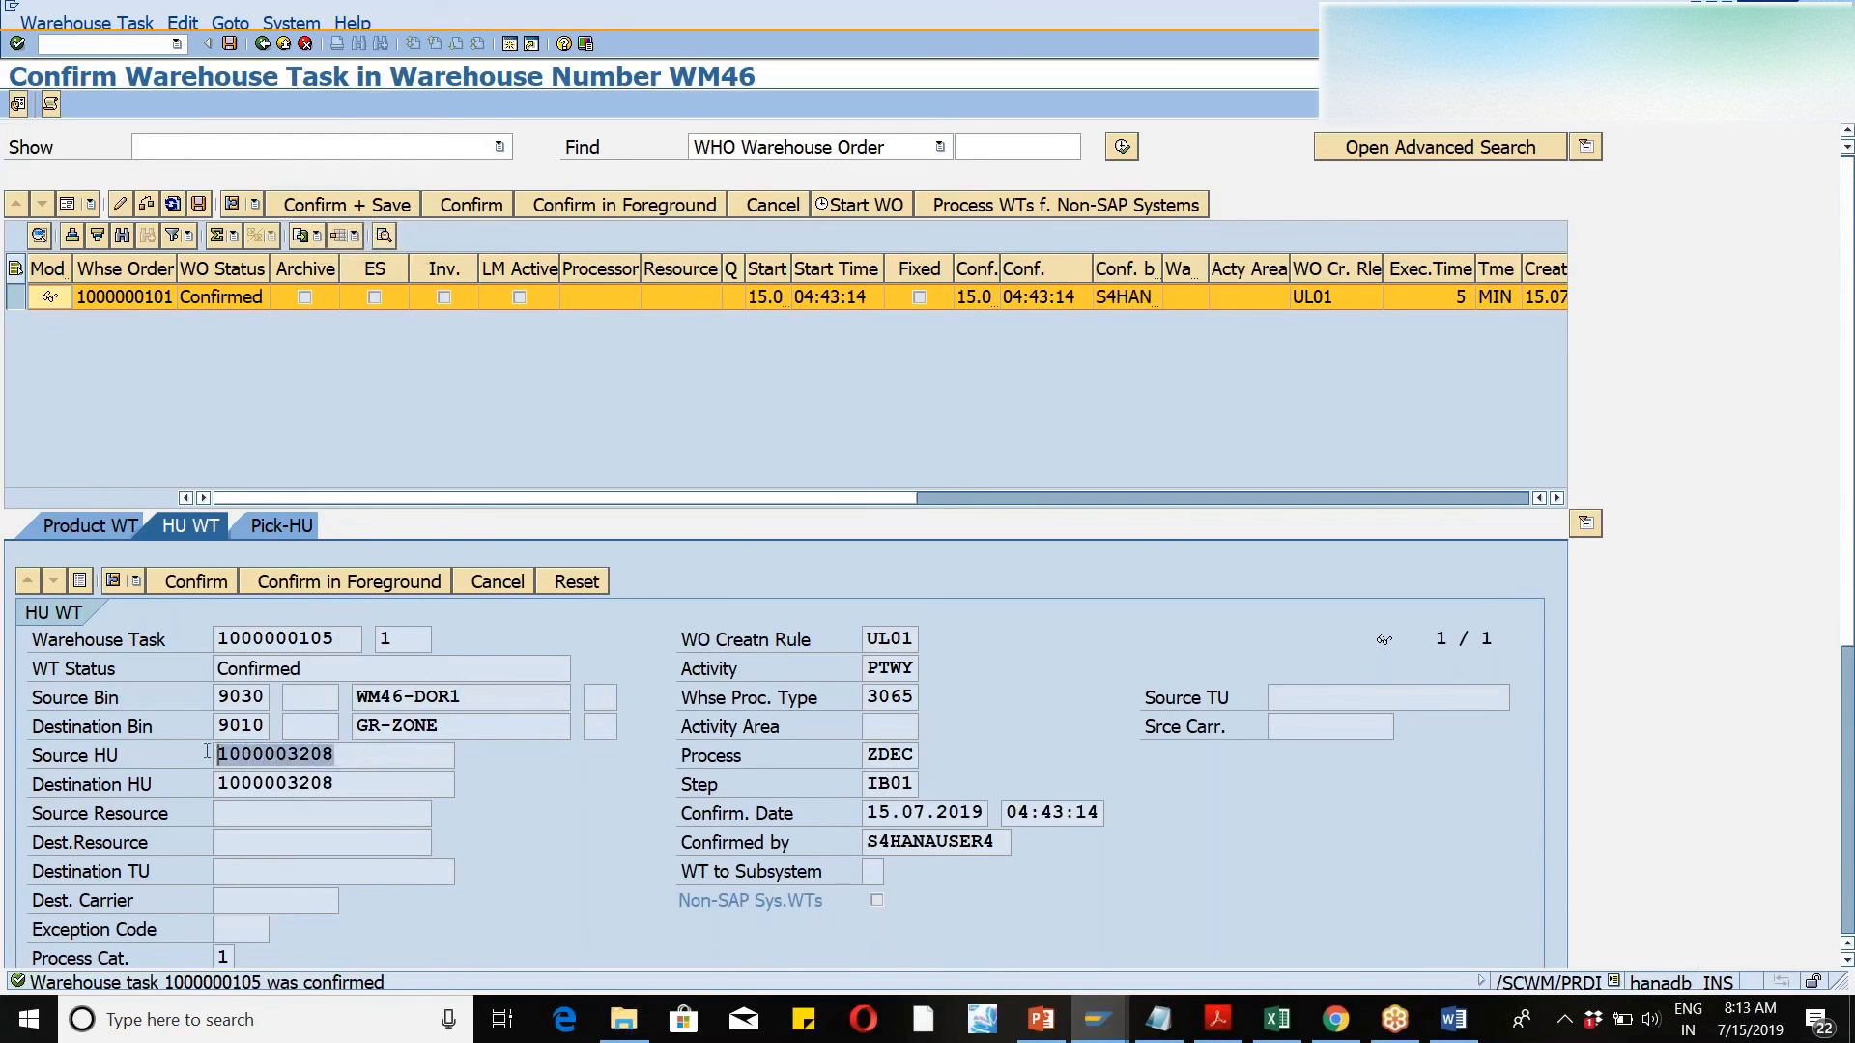
{"action": "left_click", "coordinate": [265, 48]}
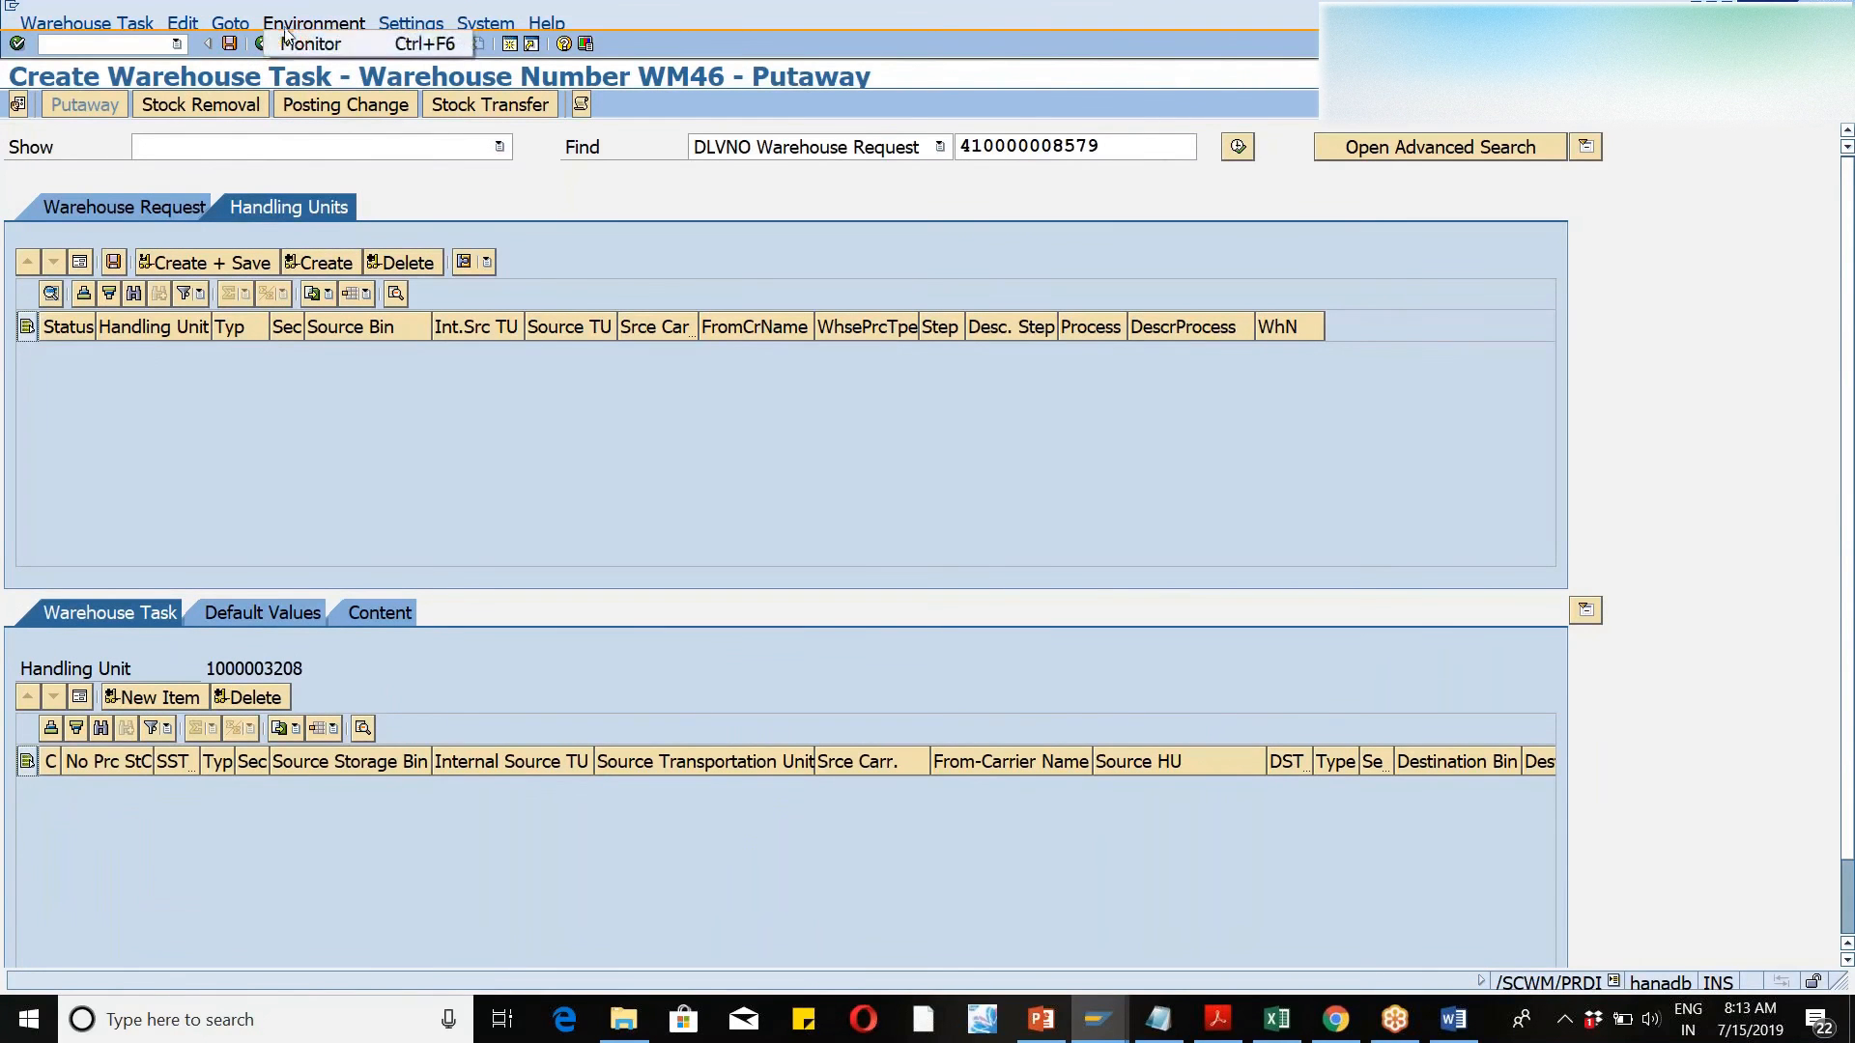
{"action": "left_click", "coordinate": [287, 43]}
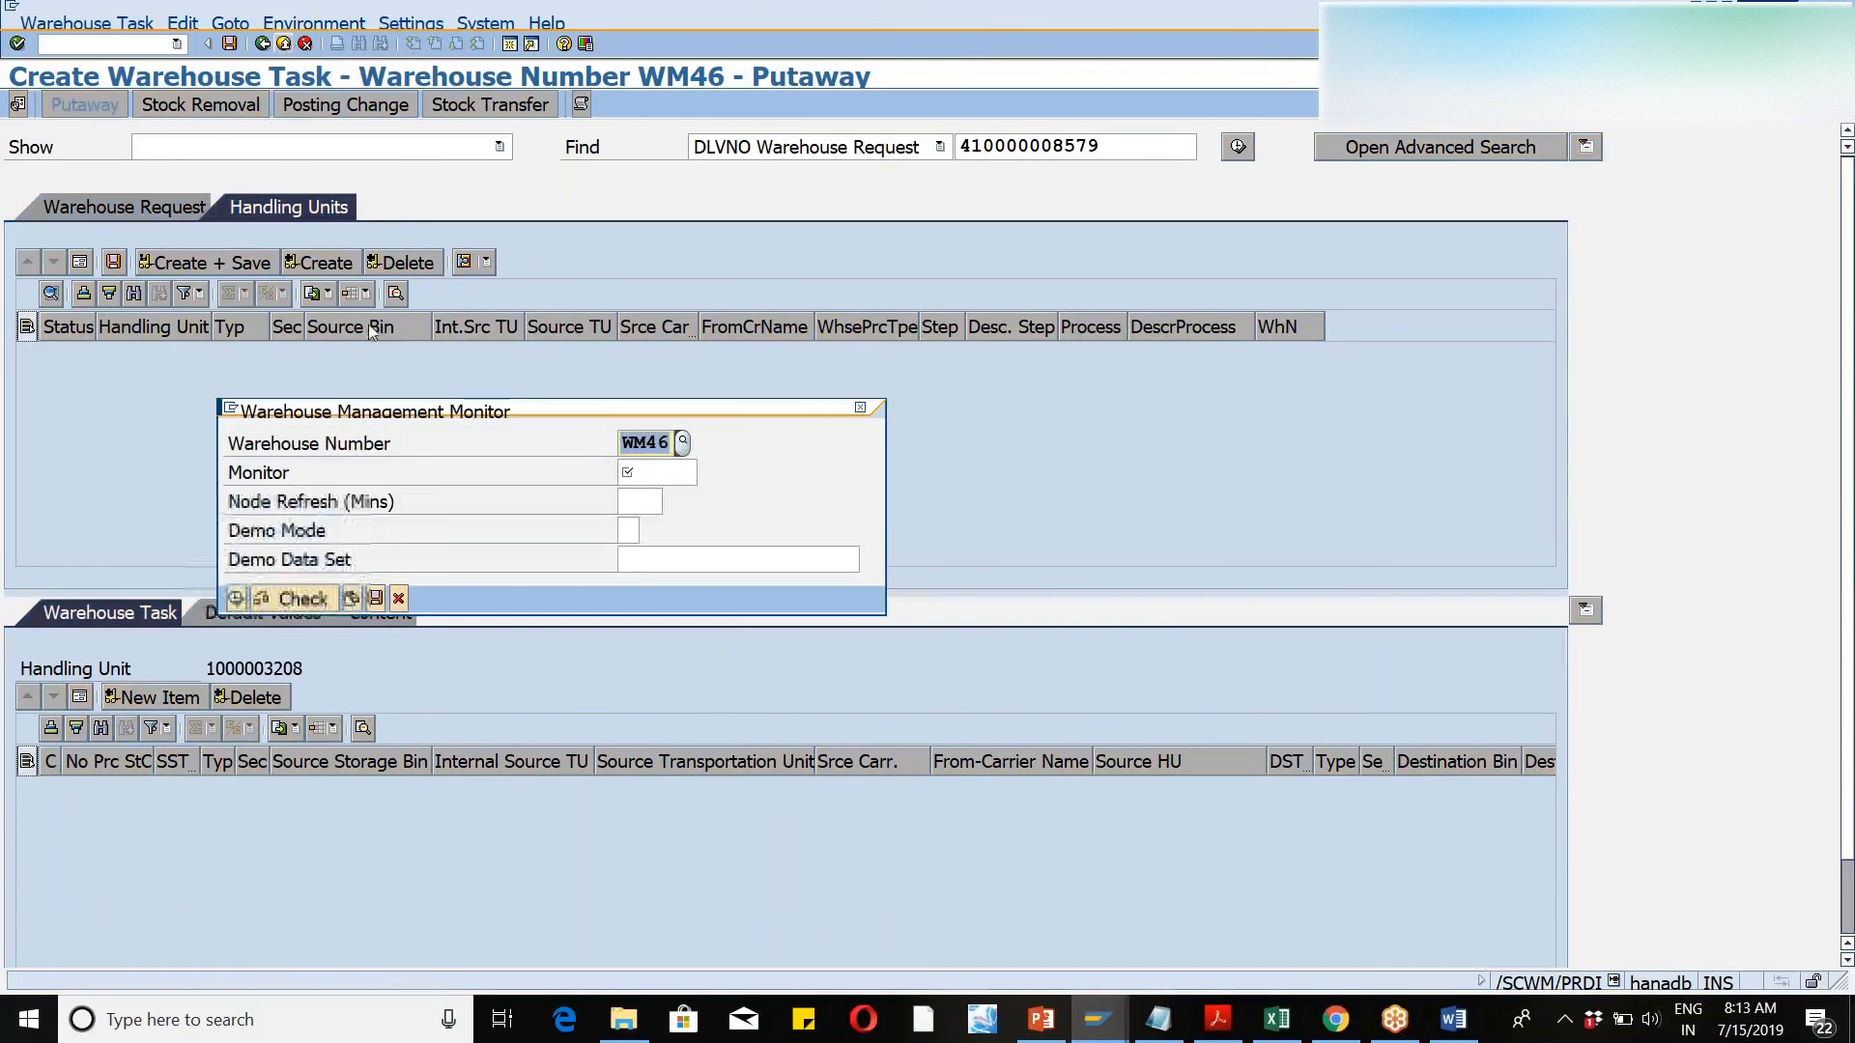
{"action": "left_click", "coordinate": [630, 473]}
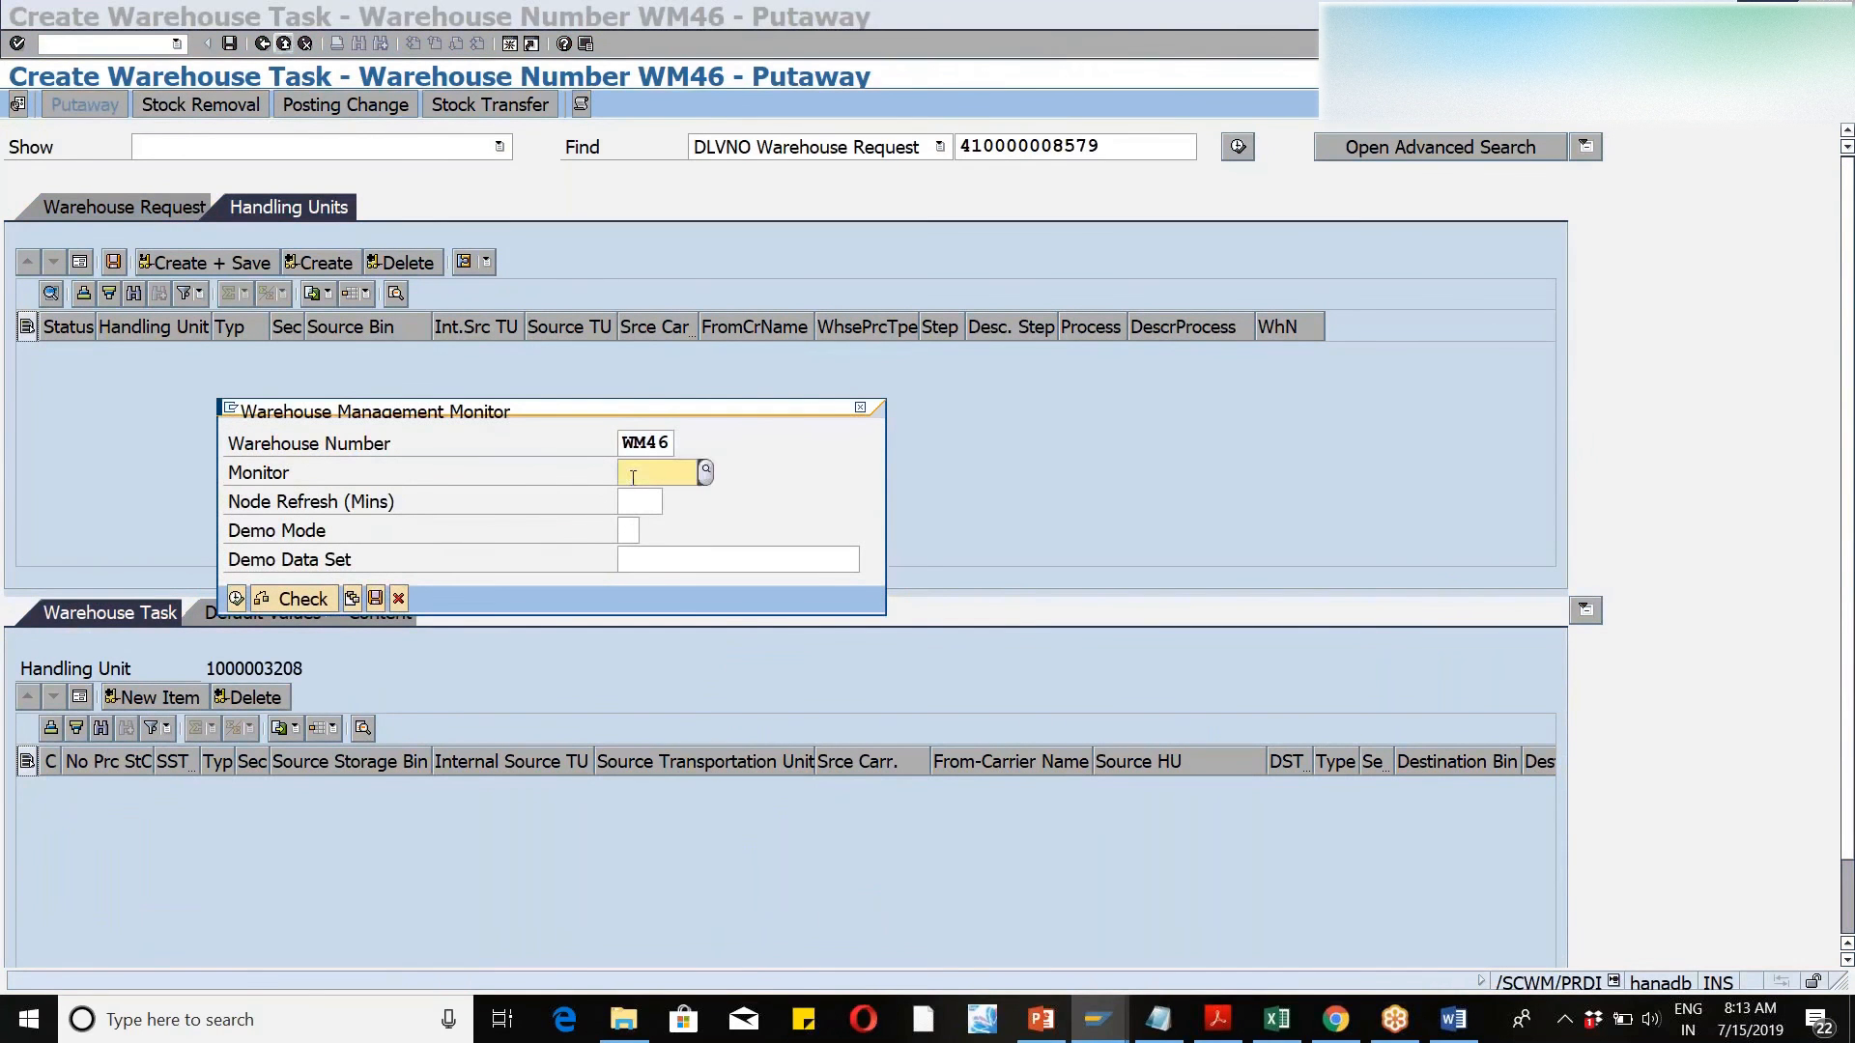
{"action": "type", "text": "sap"}
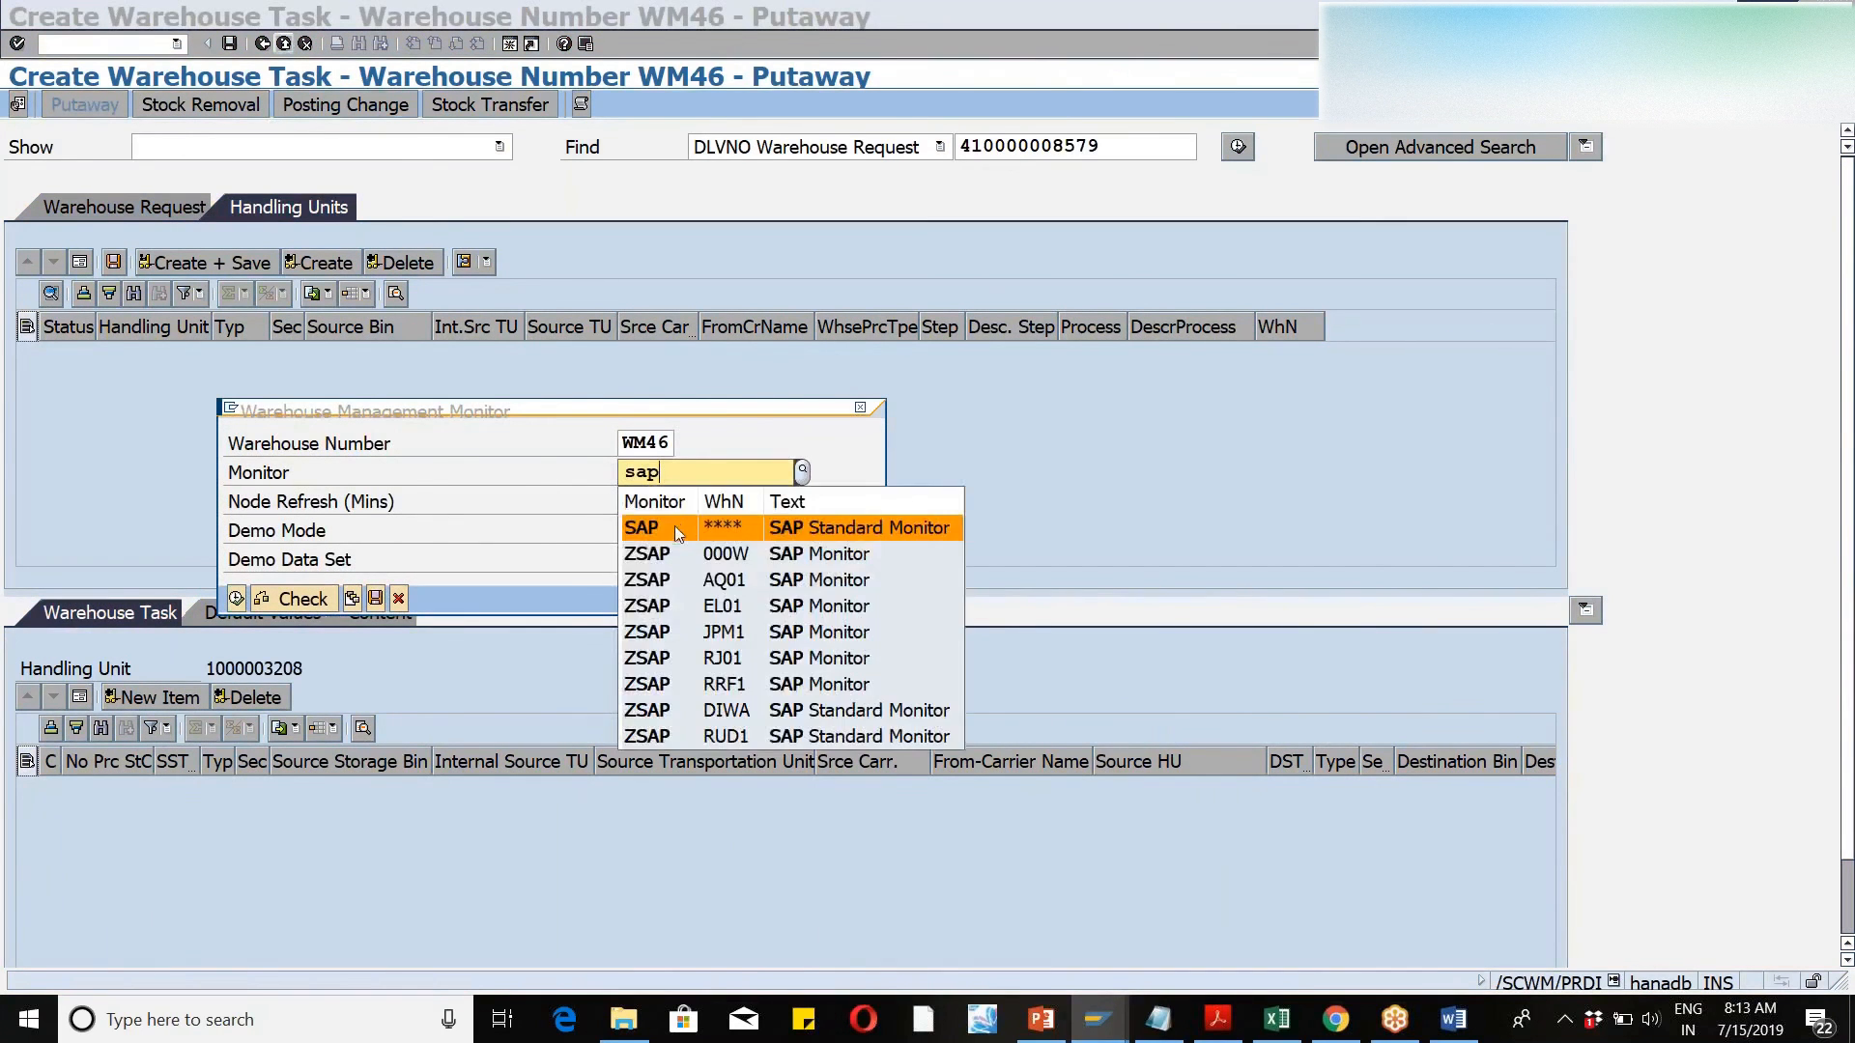
{"action": "left_click", "coordinate": [675, 526]}
{"action": "left_click", "coordinate": [237, 598]}
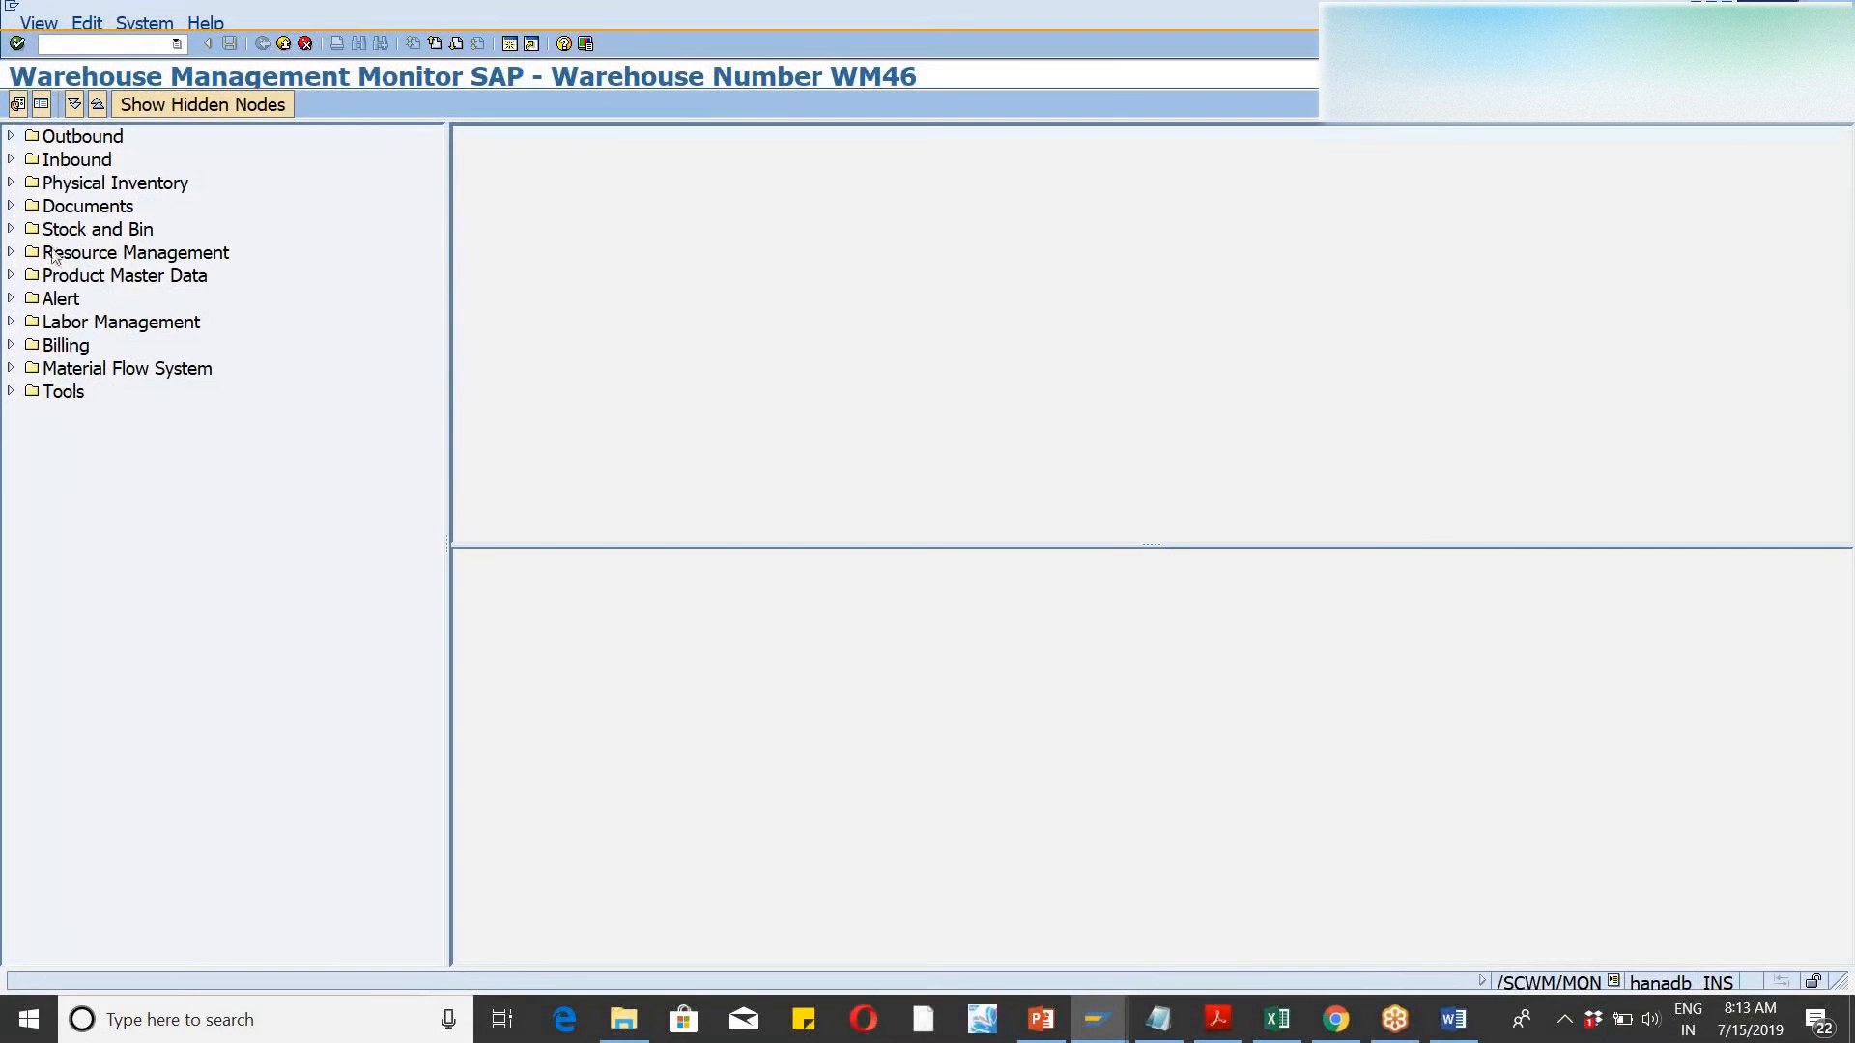
- Display the handling unit with the copied number from the monitor's Documents node
{"action": "left_click", "coordinate": [11, 231]}
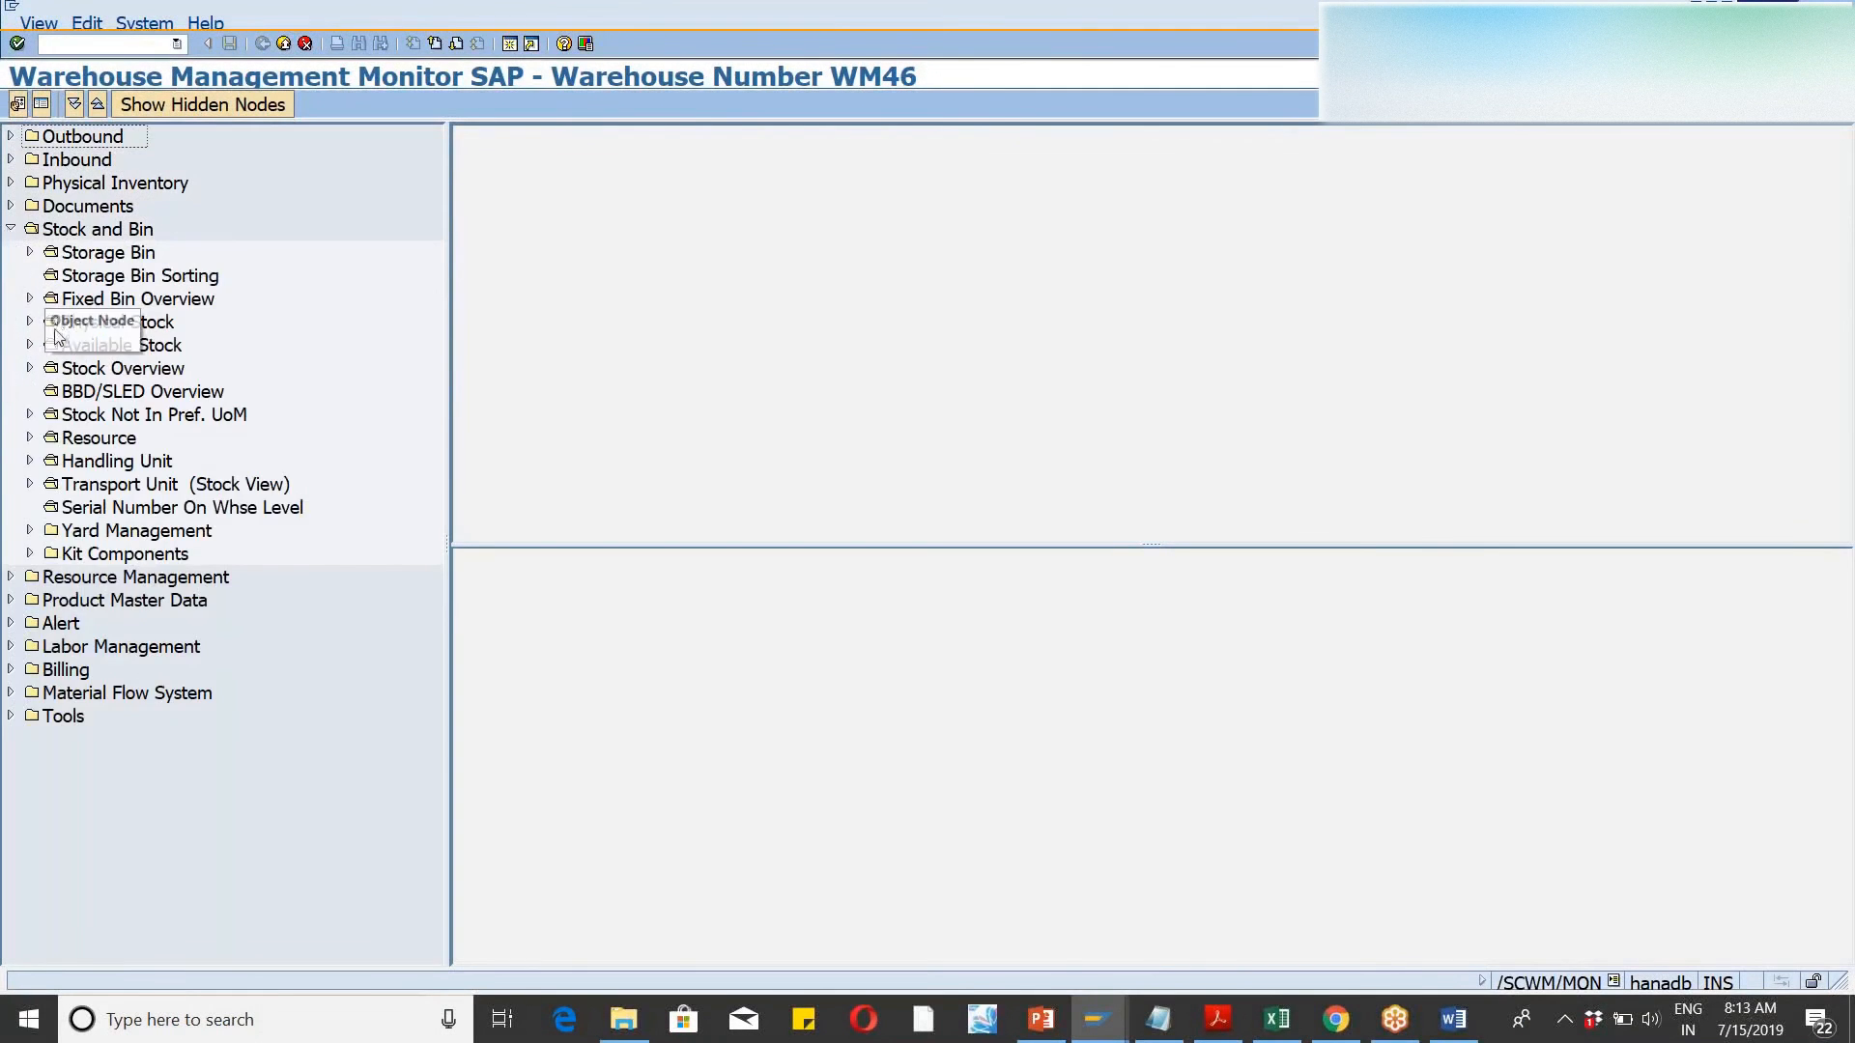
{"action": "left_click", "coordinate": [10, 229]}
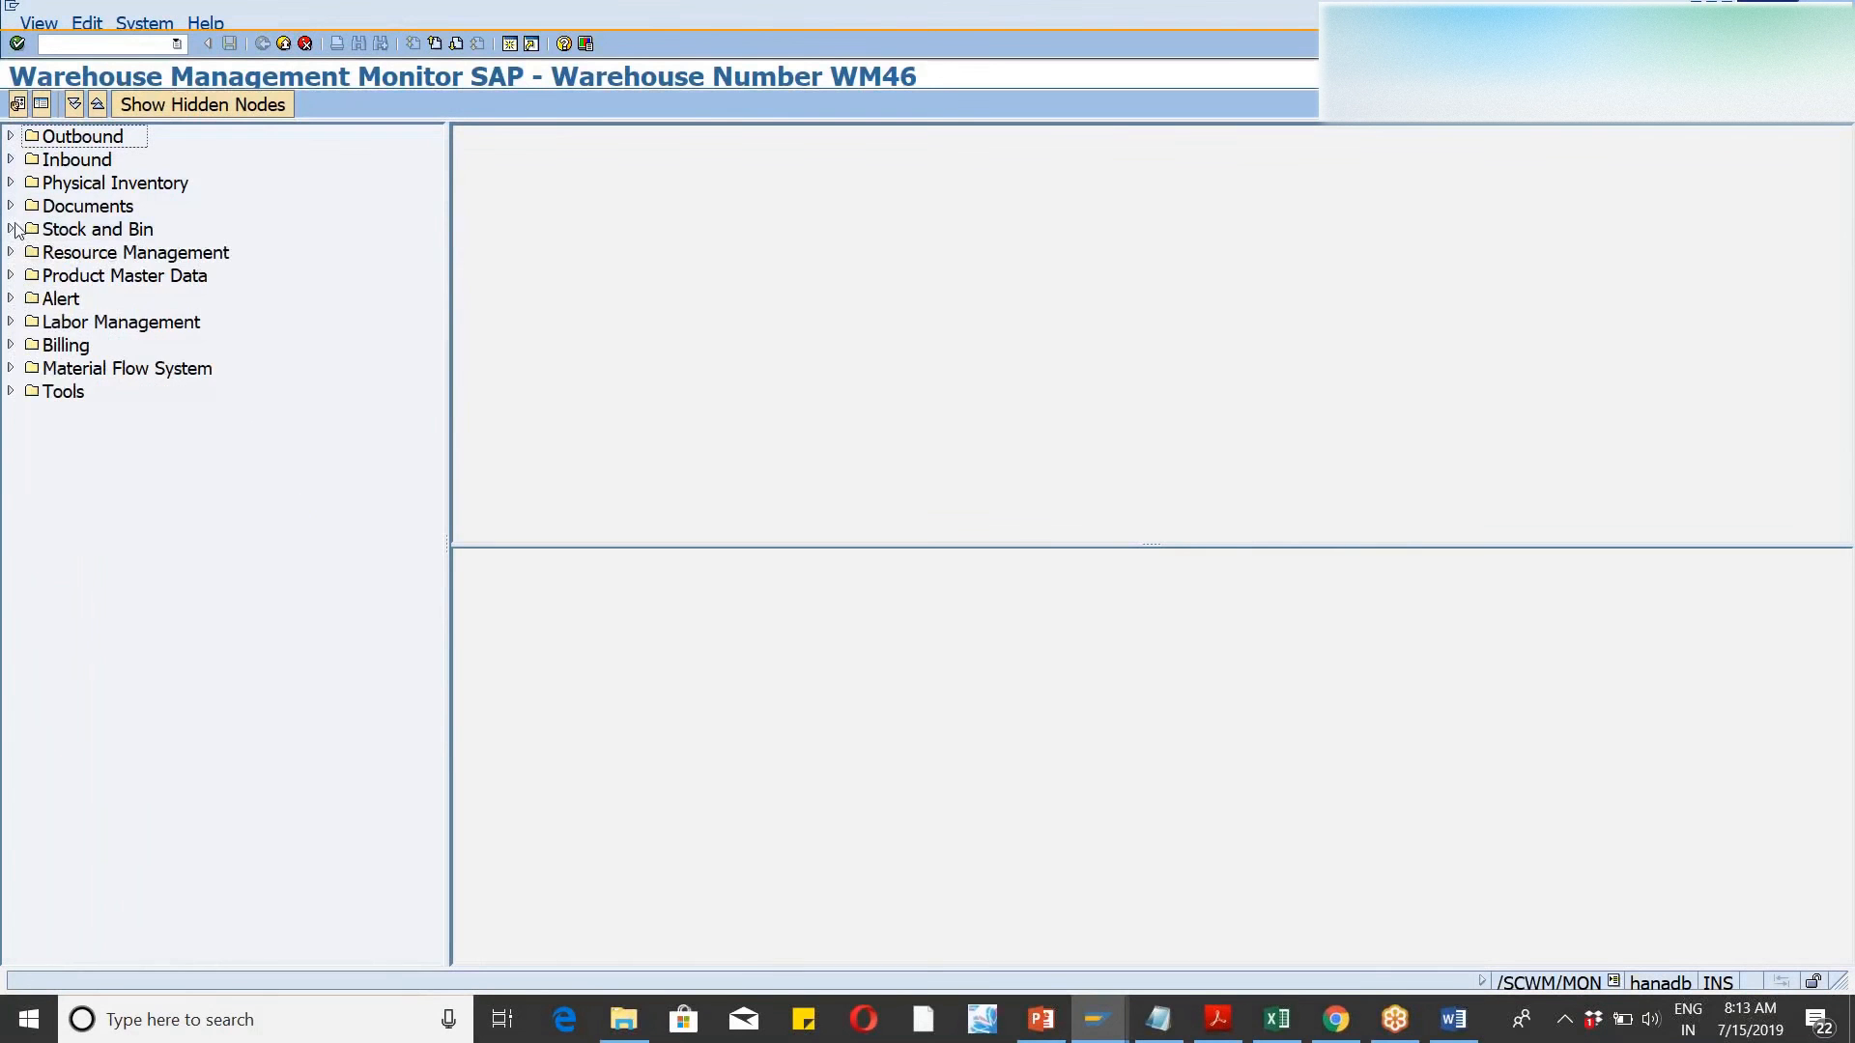
{"action": "left_click", "coordinate": [10, 206]}
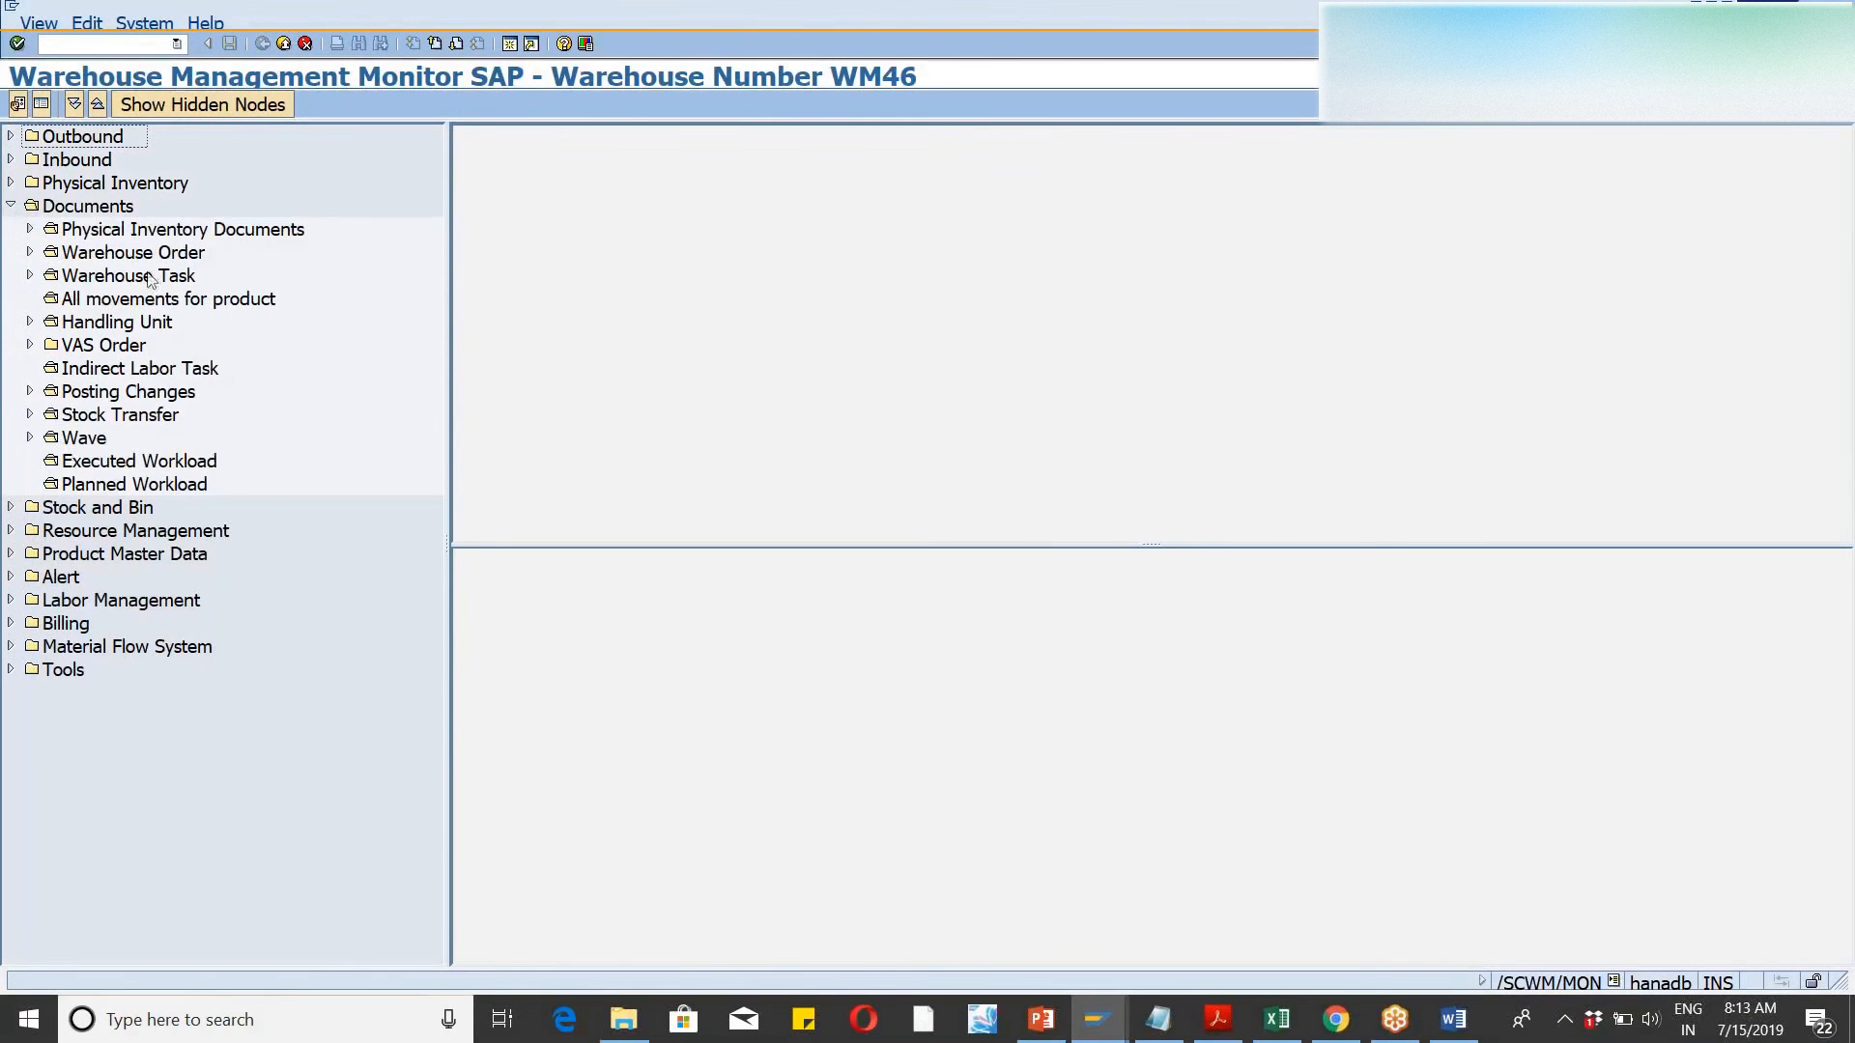
{"action": "left_click", "coordinate": [109, 328]}
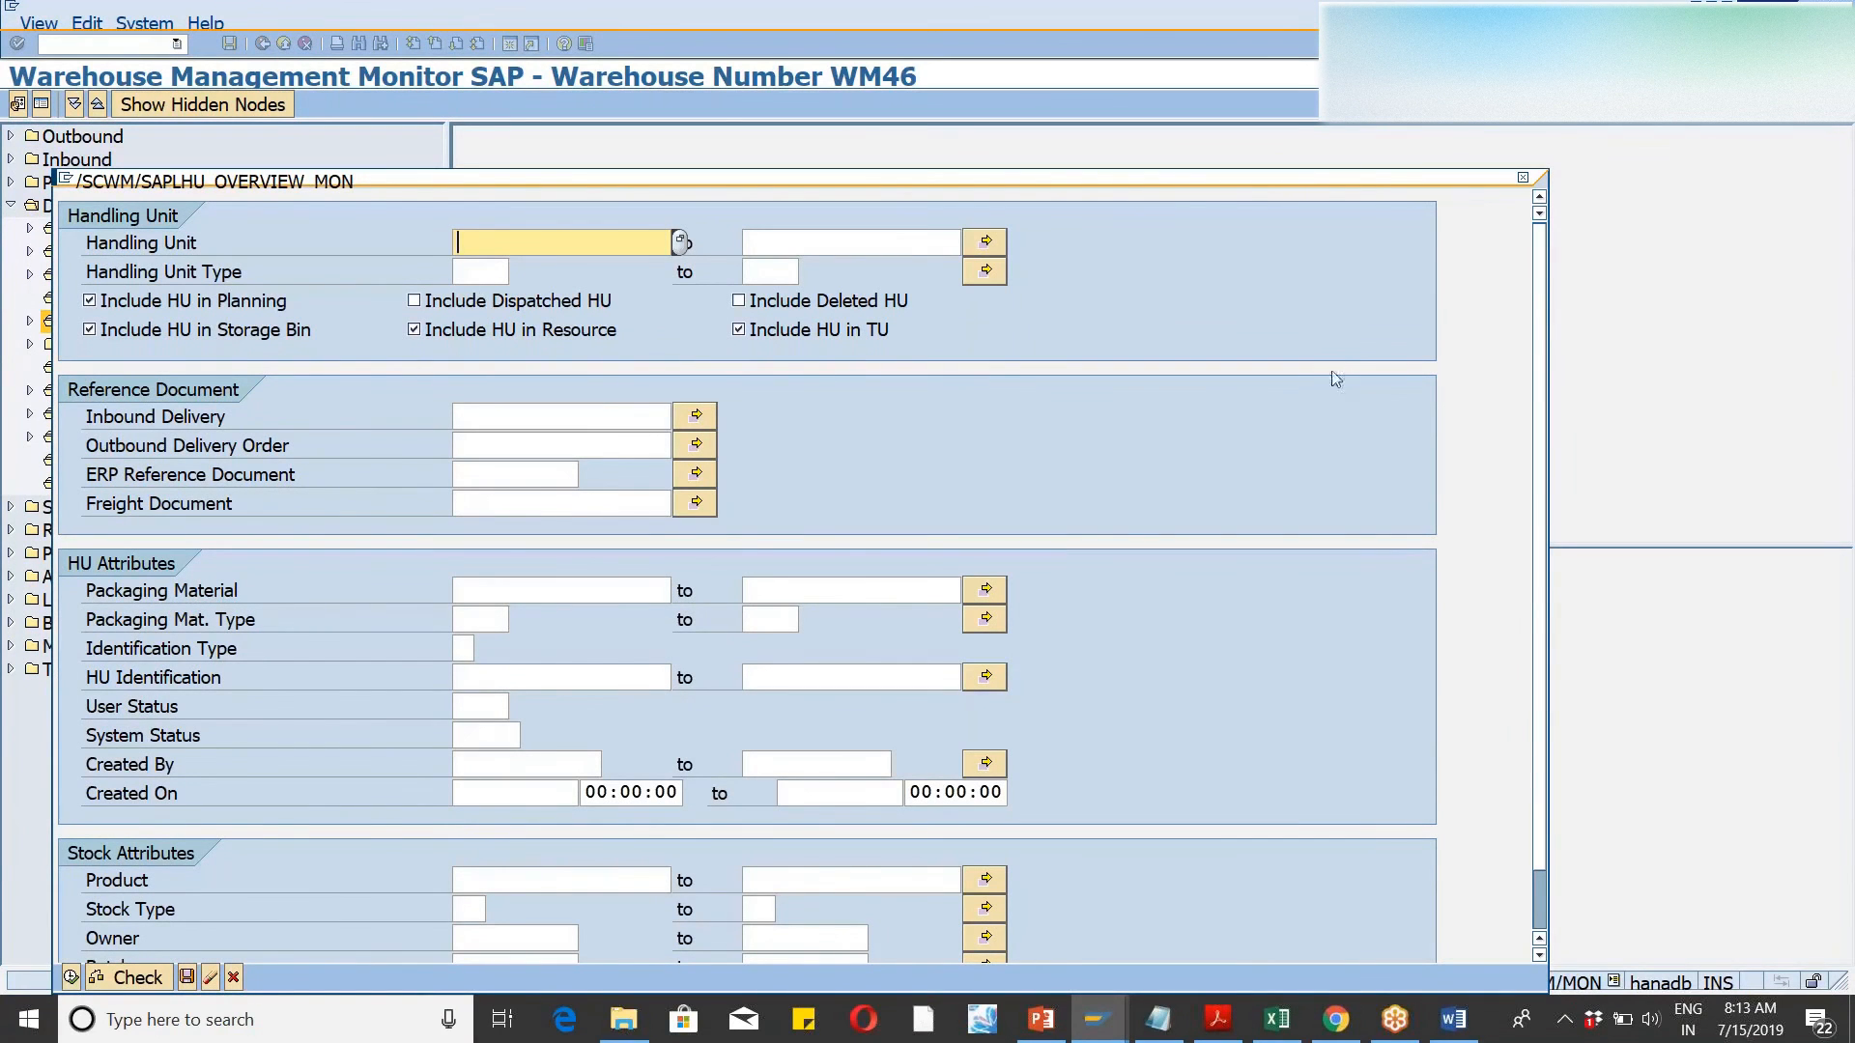
{"action": "key", "text": "ctrl+v"}
{"action": "left_click", "coordinate": [71, 978]}
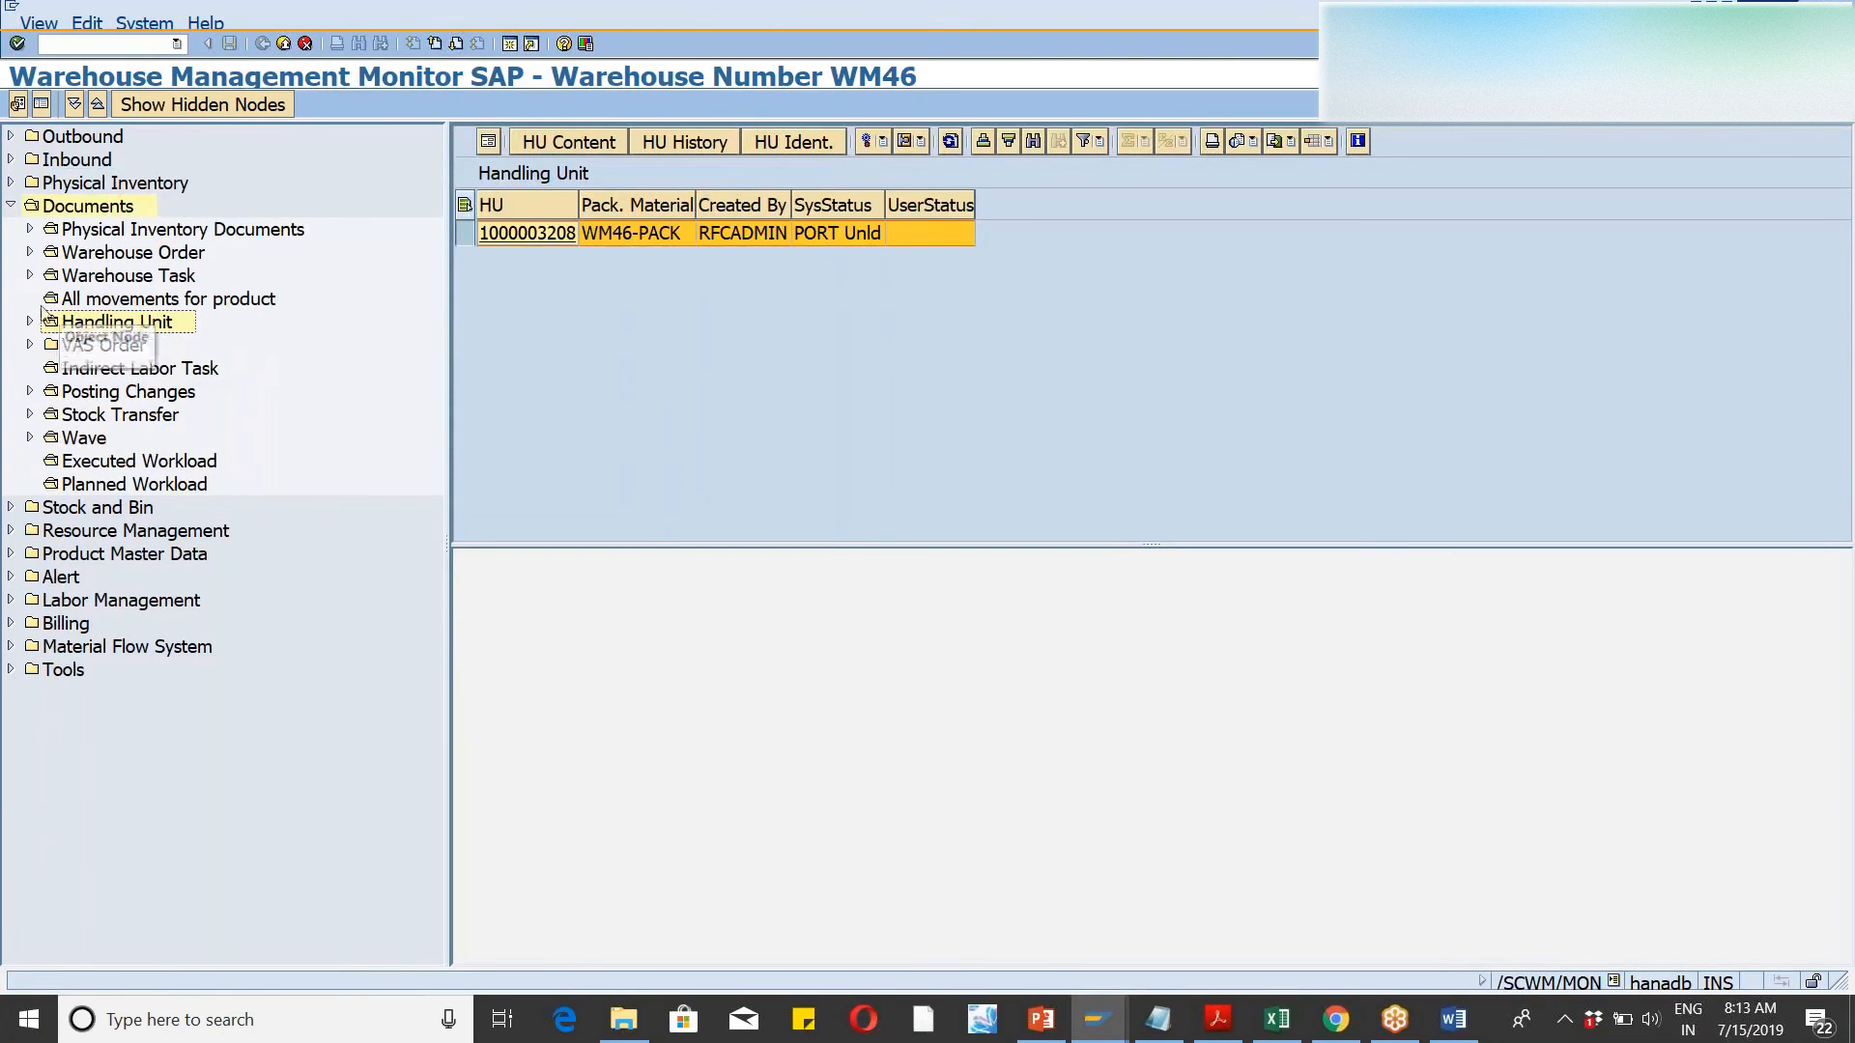
- List the warehouse tasks in the monitor that belong to the copied handling unit number
{"action": "left_click", "coordinate": [30, 275]}
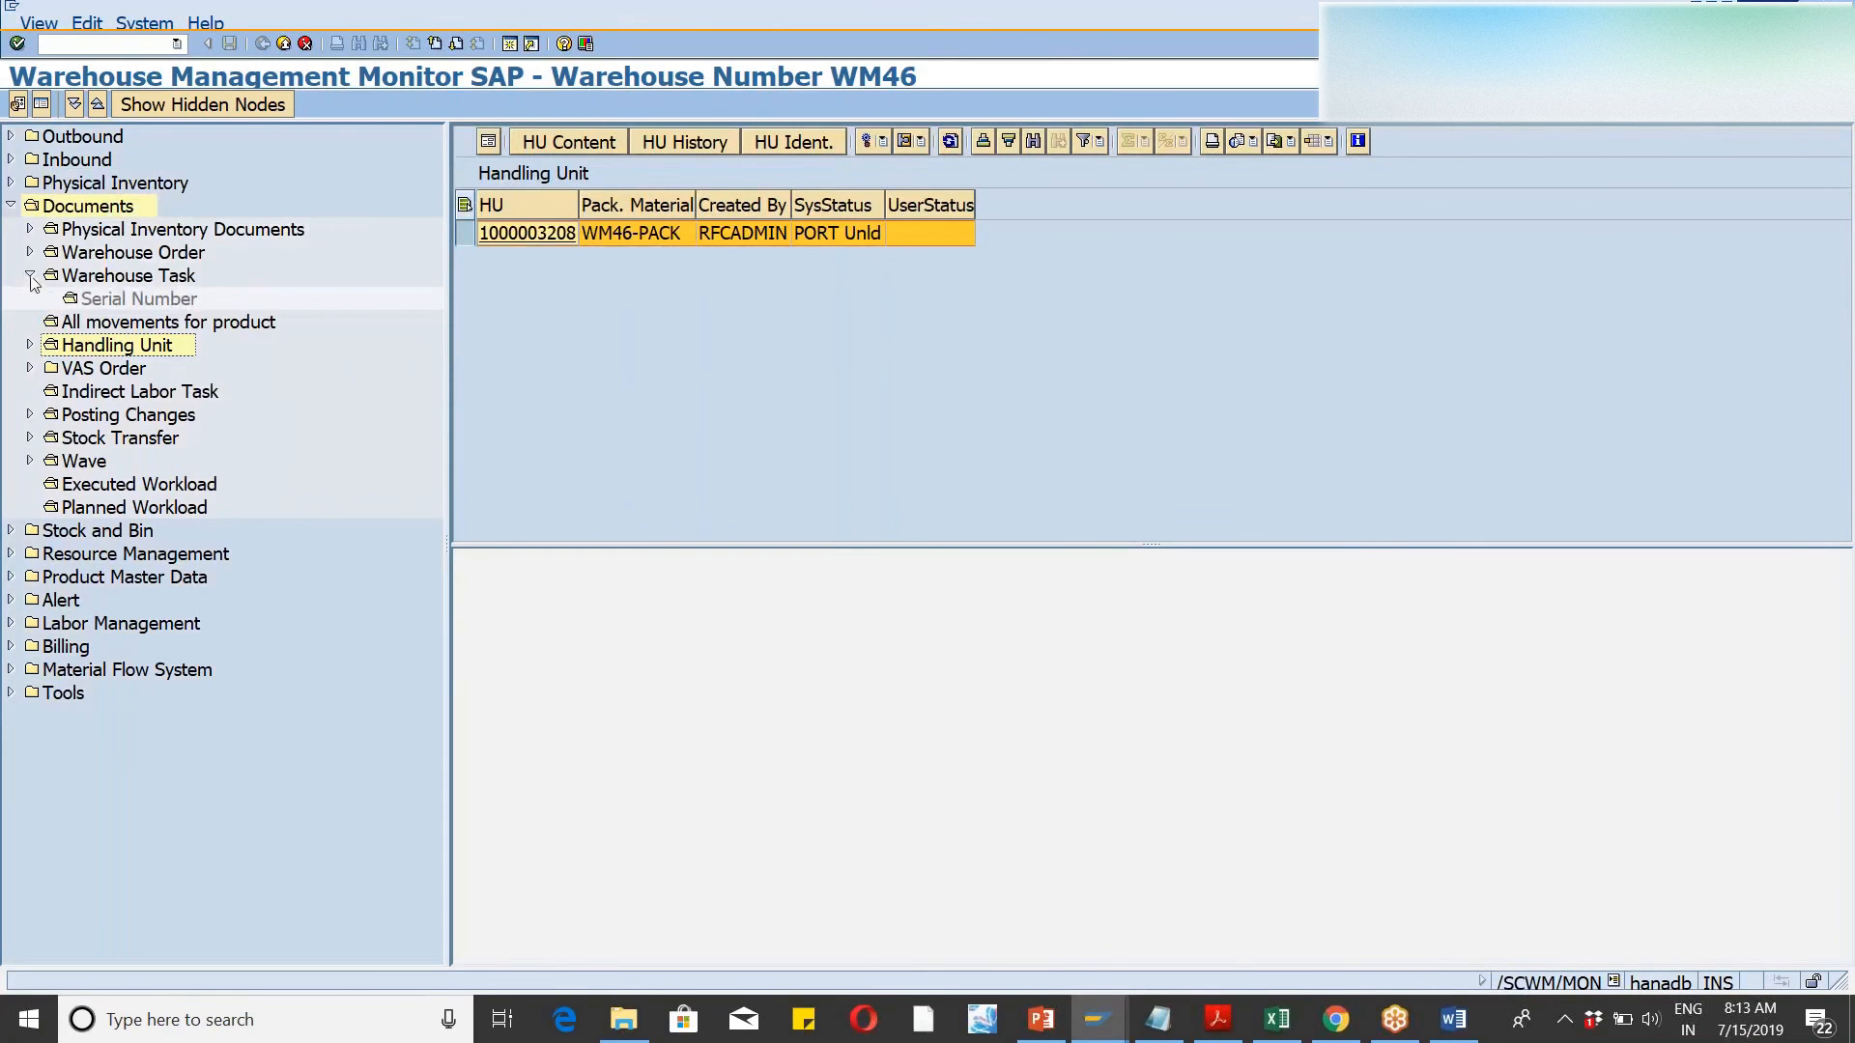
{"action": "left_click", "coordinate": [123, 280]}
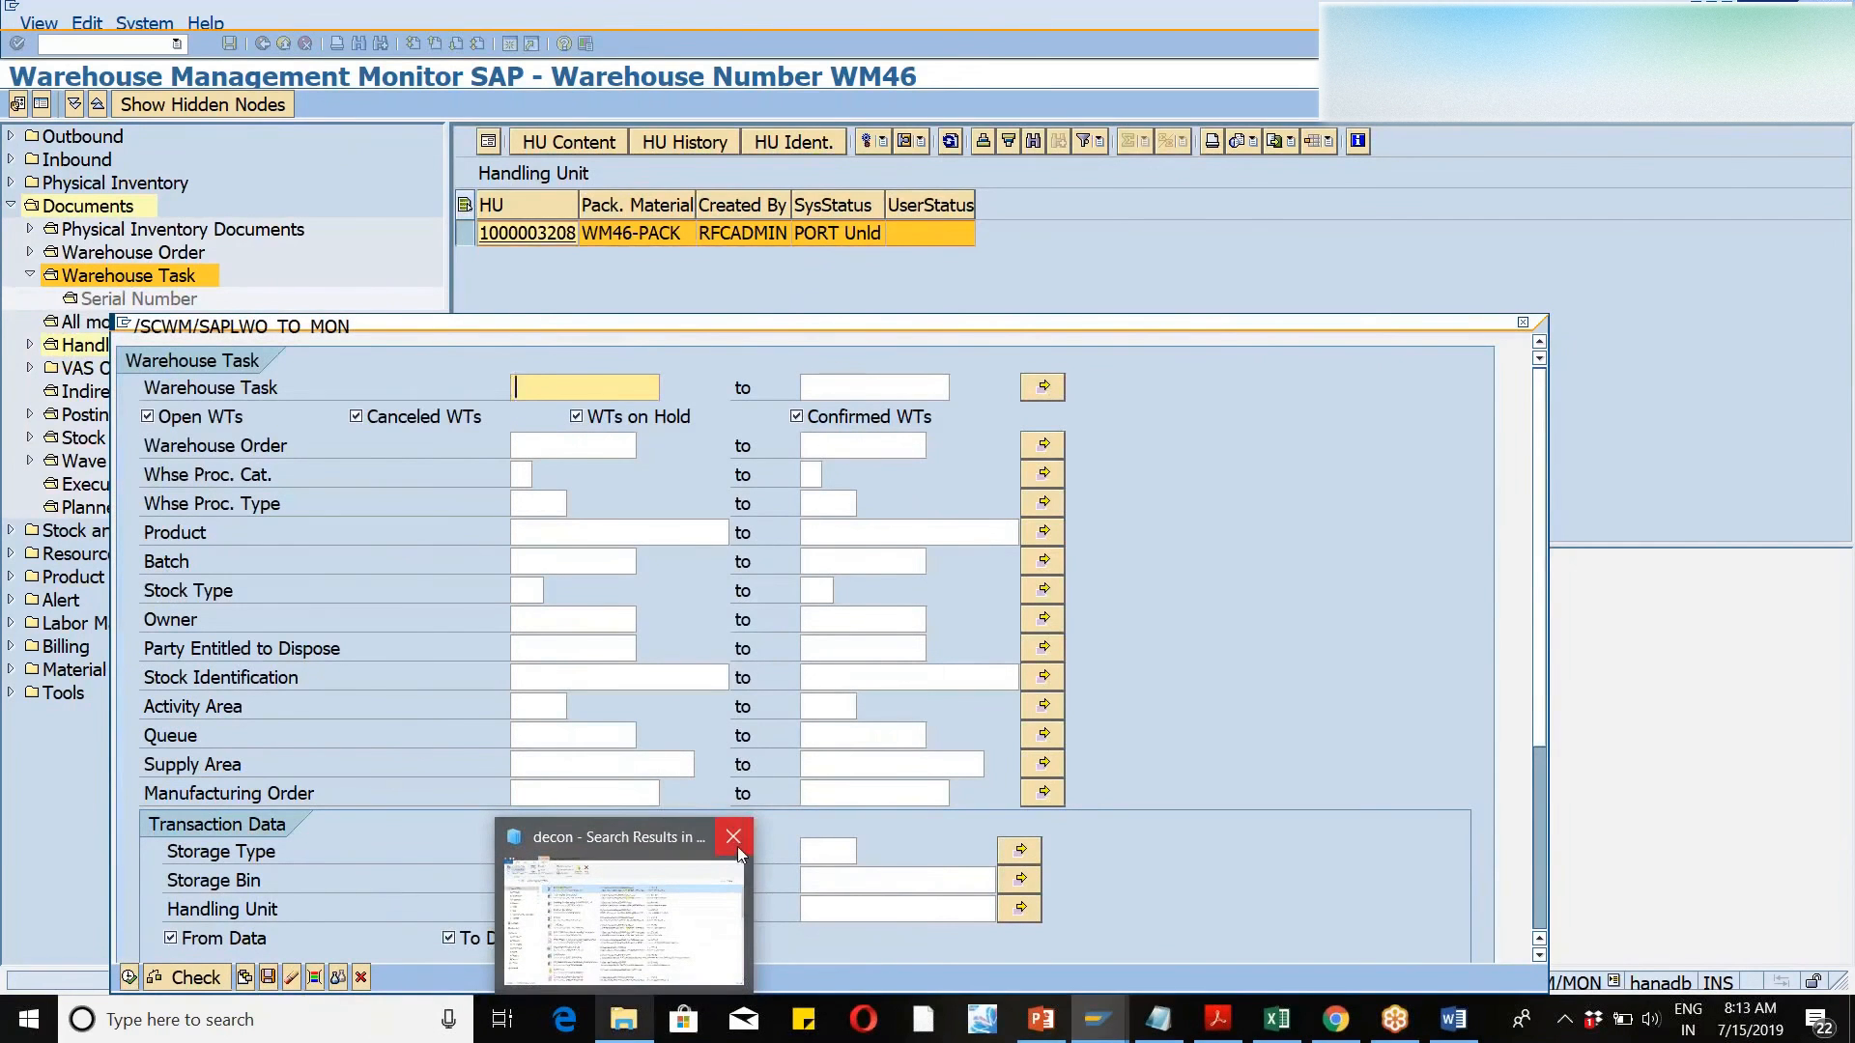
{"action": "mouse_move", "coordinate": [738, 847]}
{"action": "left_click", "coordinate": [515, 911]}
{"action": "key", "text": "ctrl+v"}
{"action": "left_click", "coordinate": [128, 977]}
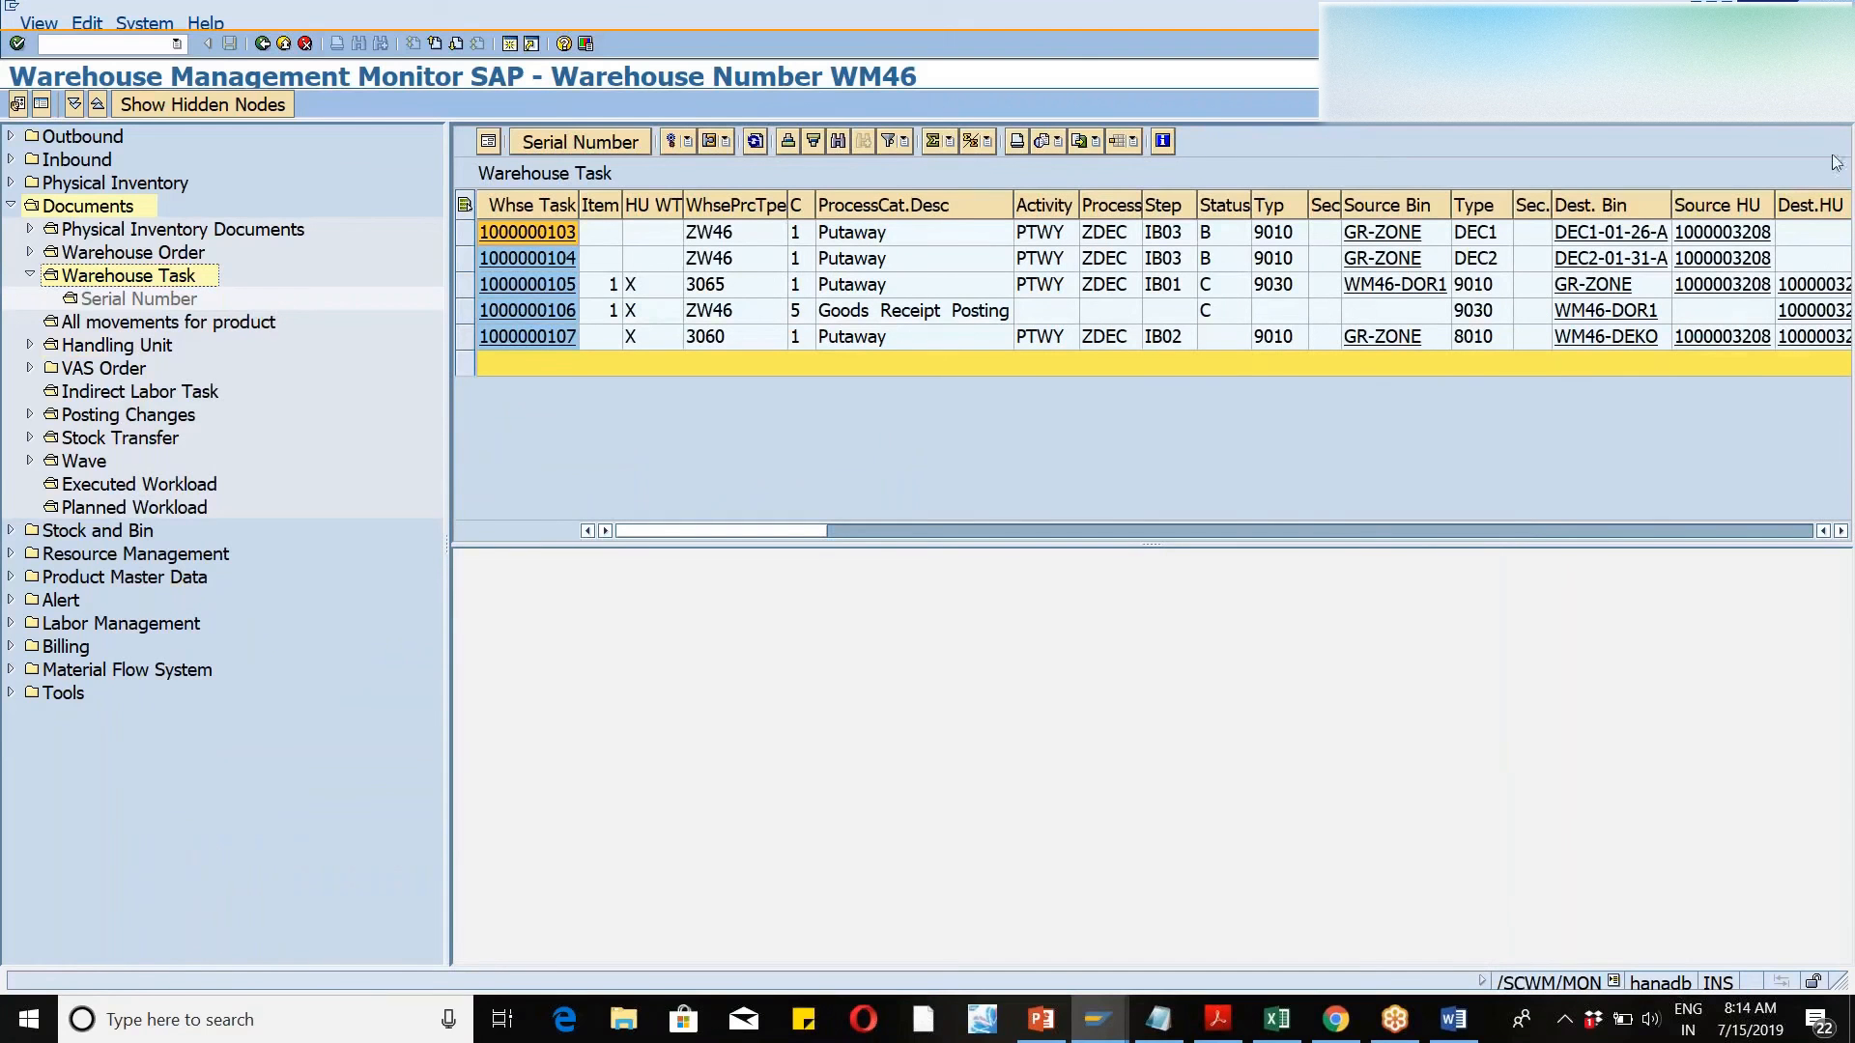
{"action": "double_click", "coordinate": [128, 276]}
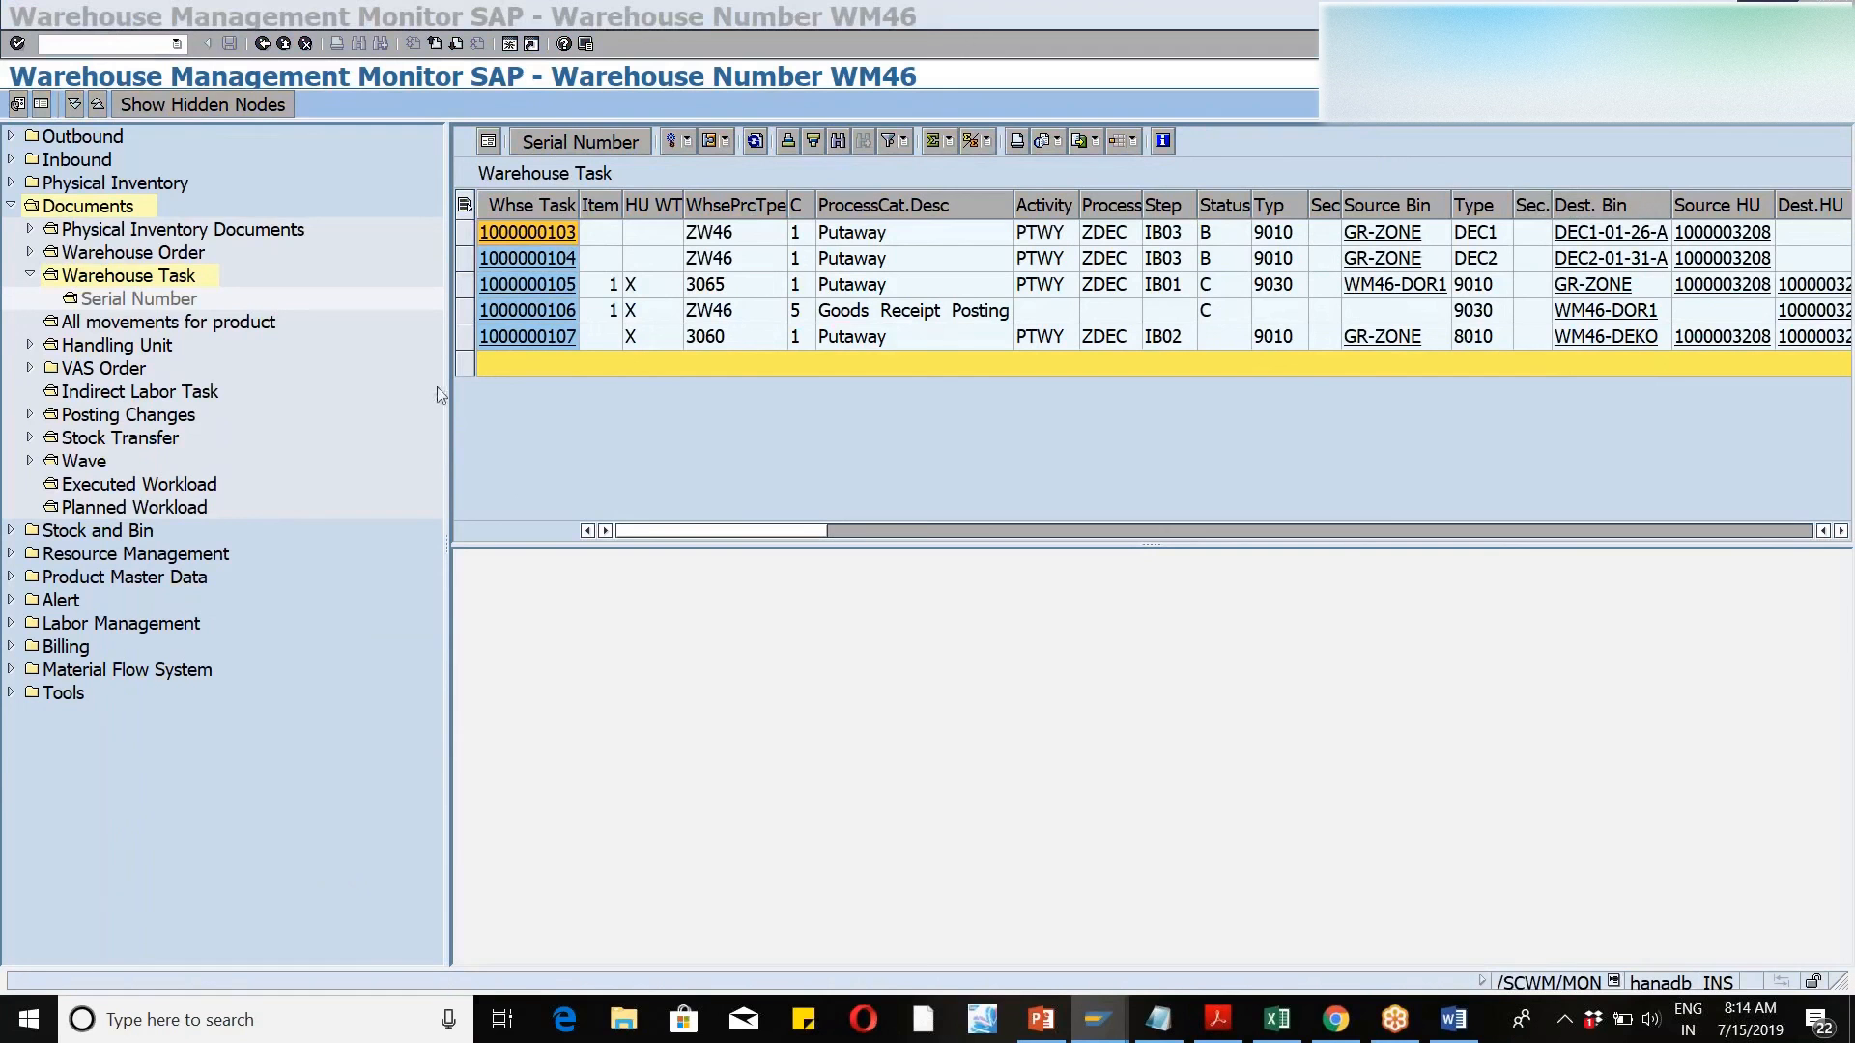
- Mark the putaway tasks from GR-ZONE to the DEC1, DEC2 and WM46-DEKO destinations in the task list
{"action": "left_click", "coordinate": [1166, 340]}
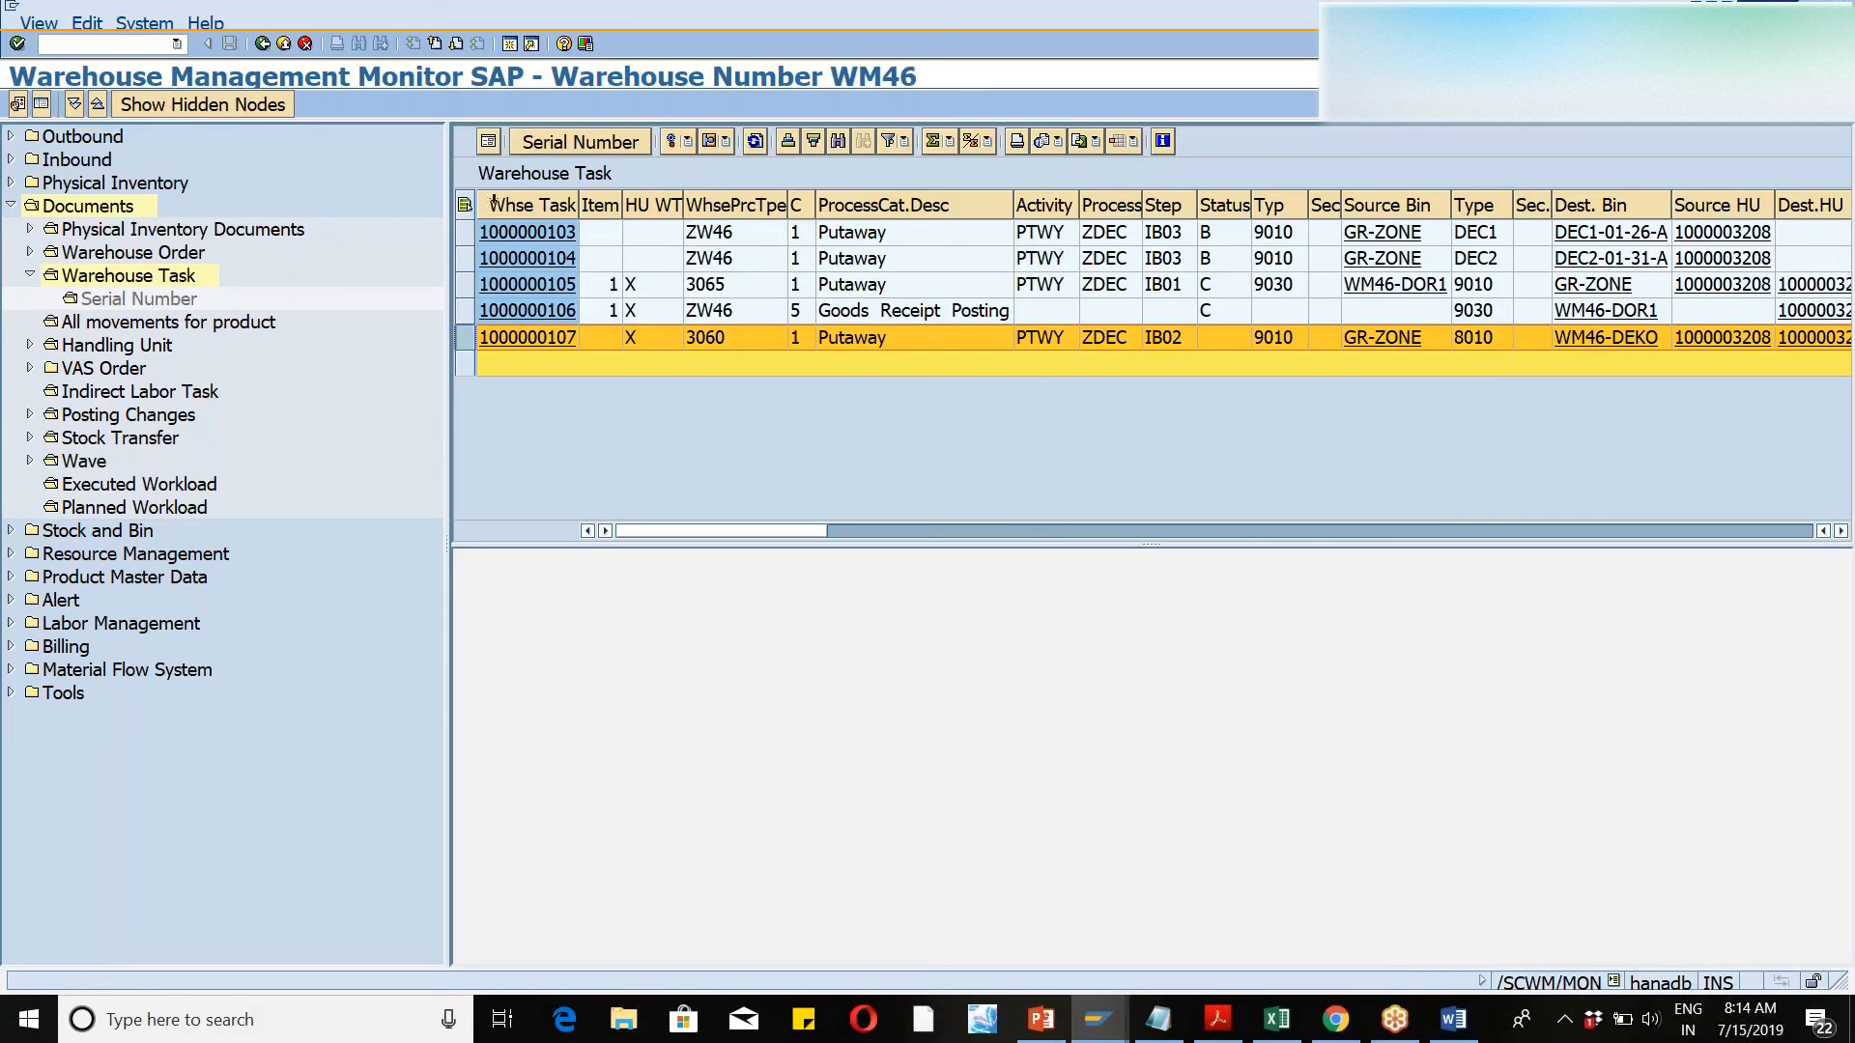
{"action": "left_click", "coordinate": [466, 232]}
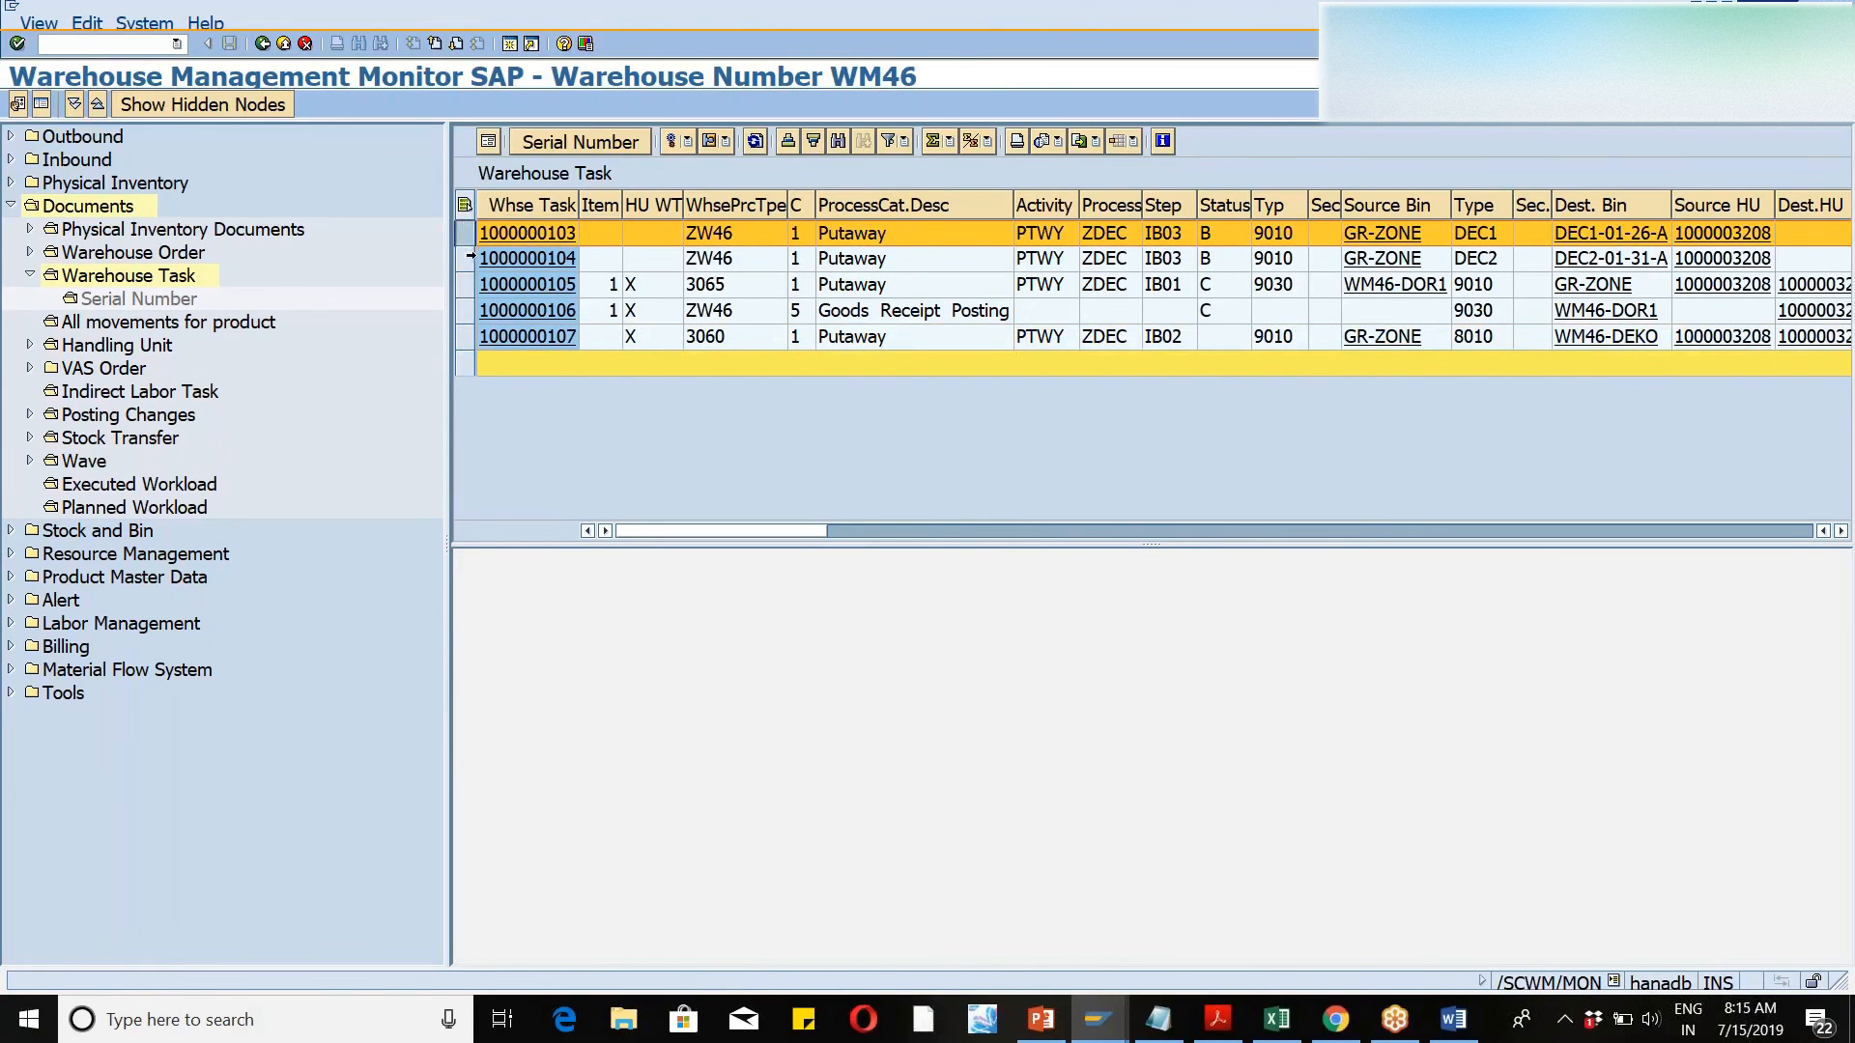
{"action": "left_click", "coordinate": [467, 258], "text": "ctrl"}
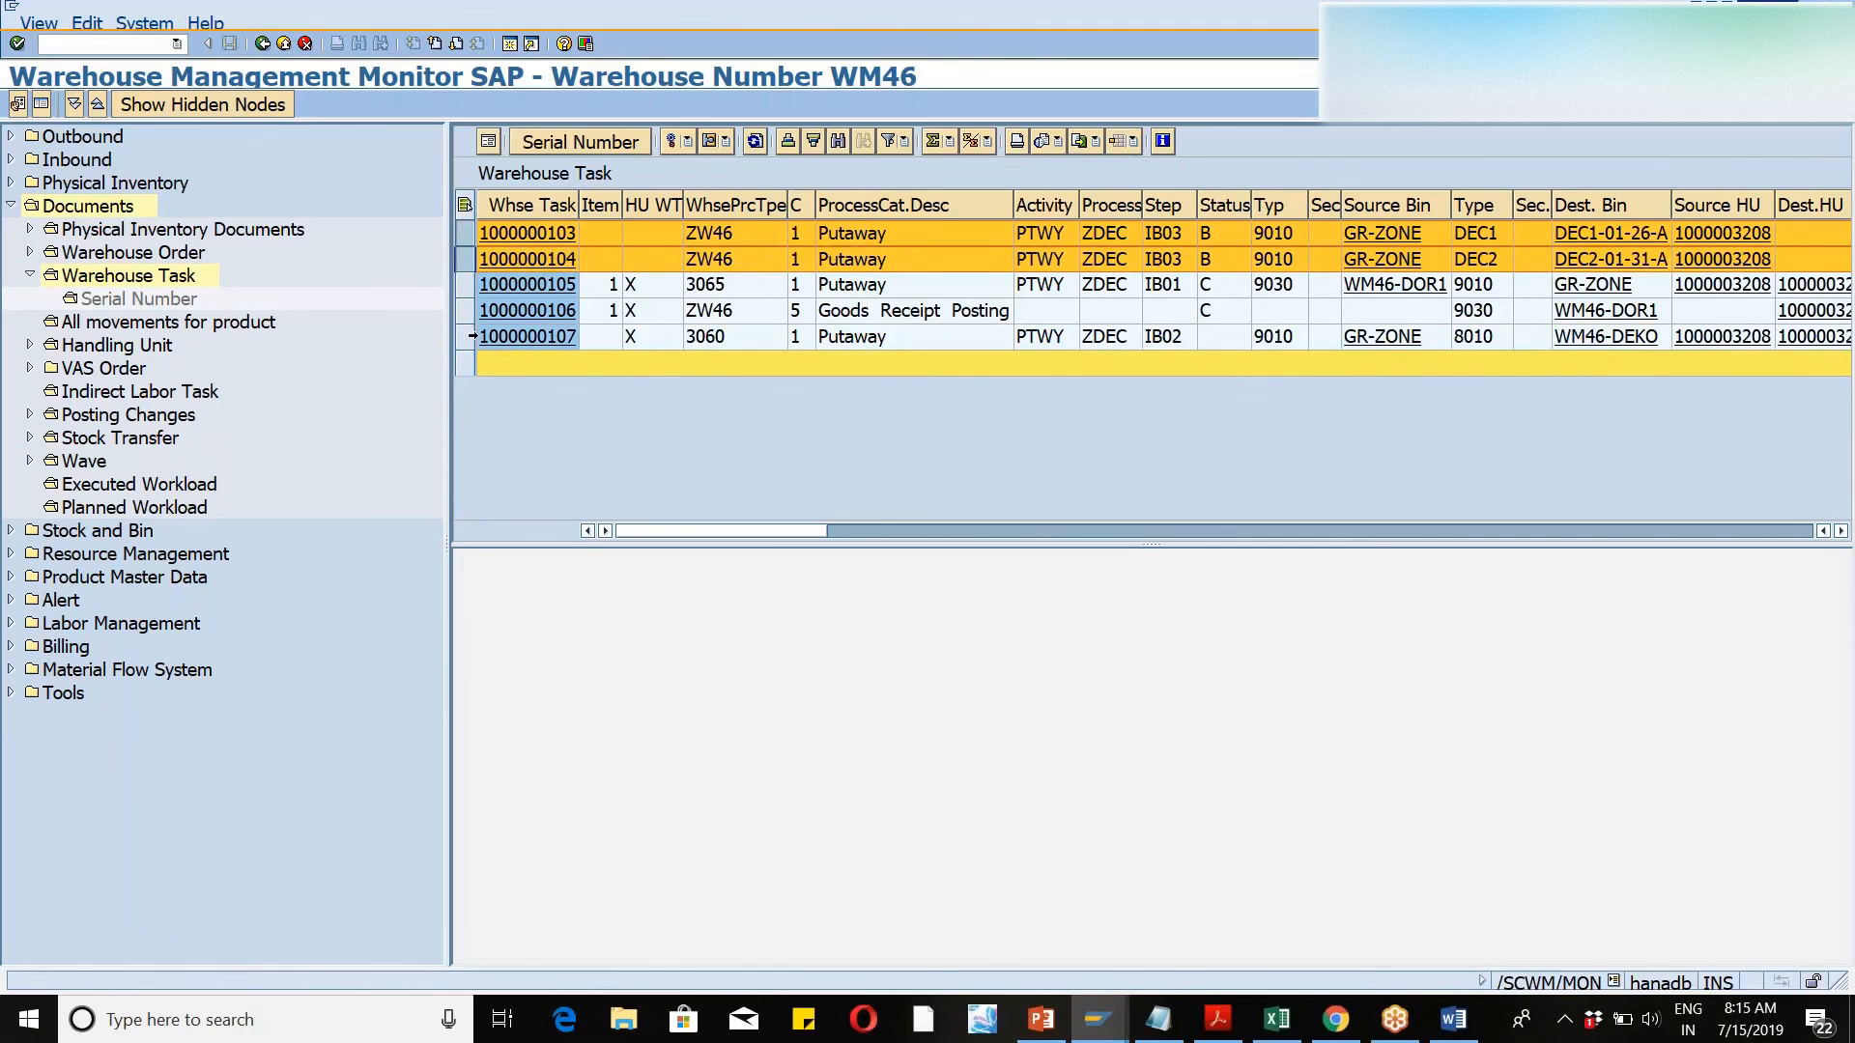
{"action": "left_click", "coordinate": [466, 337], "text": "ctrl"}
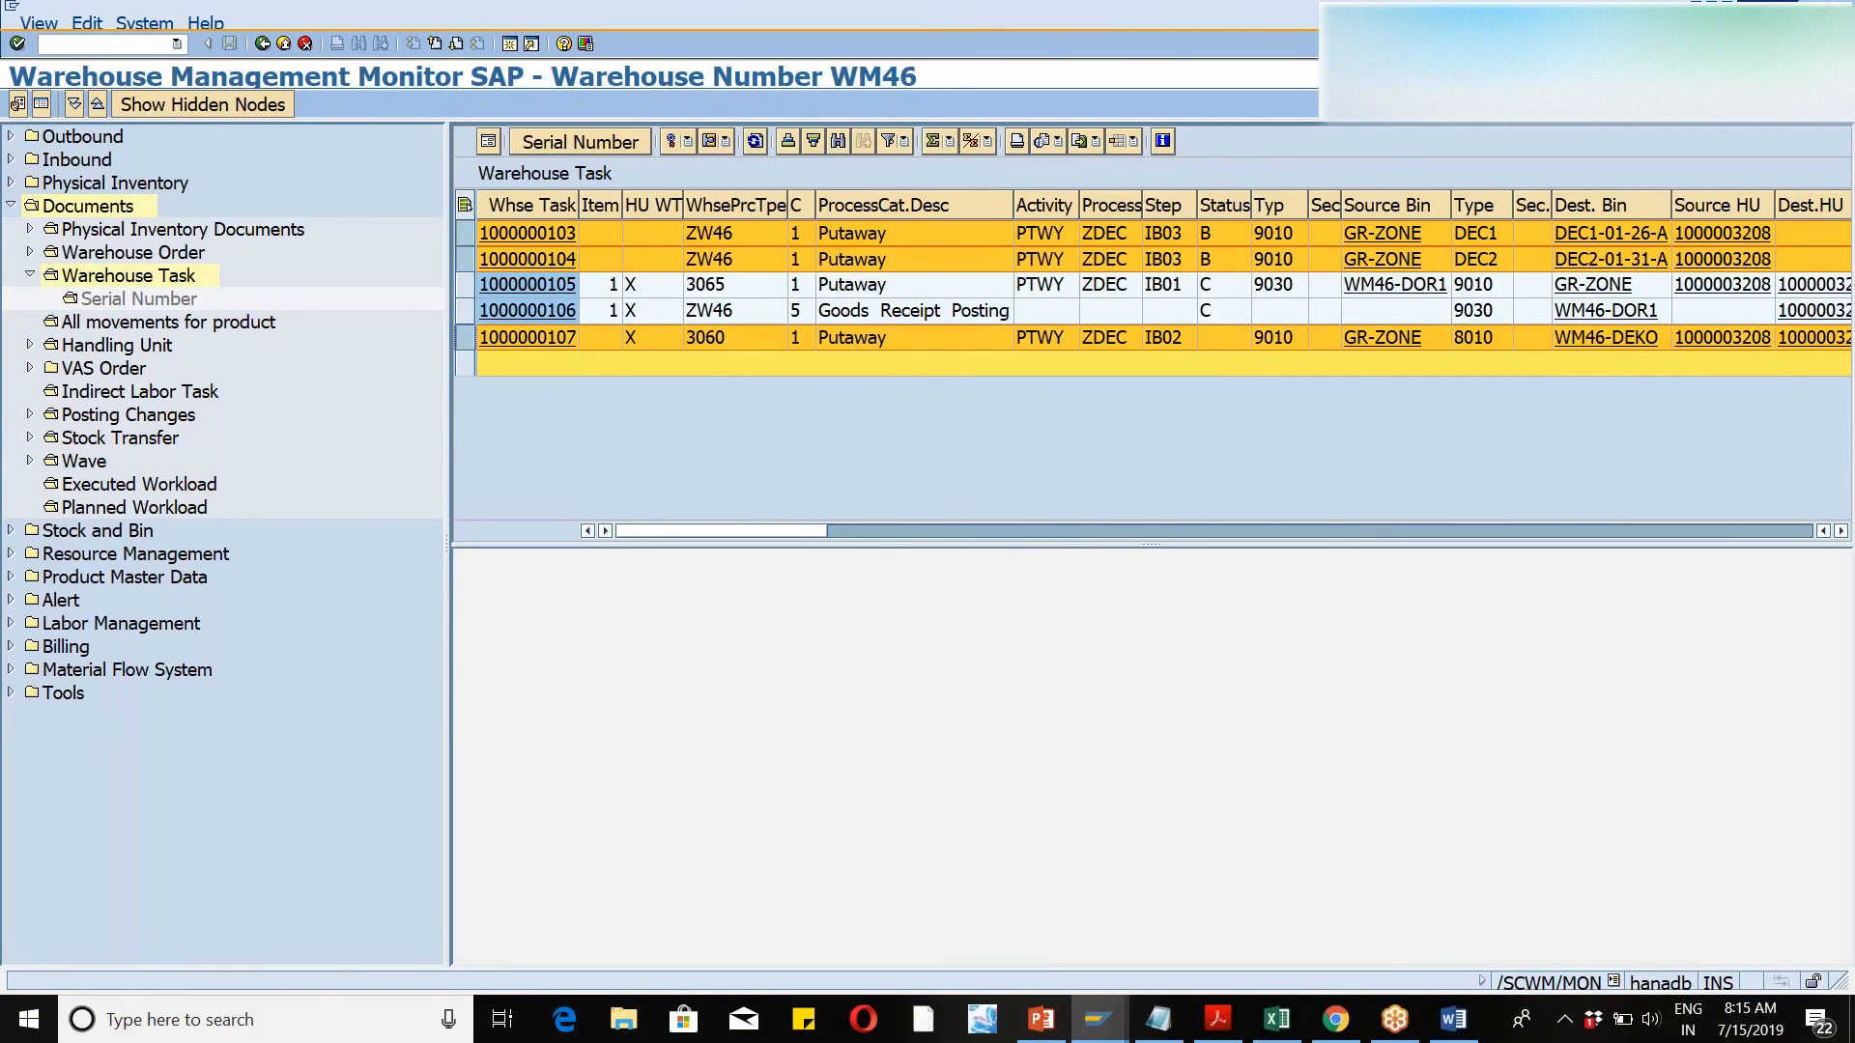
- Examine the remaining columns of the warehouse task list through to the reference document, widening and selecting the Document column
{"action": "left_click", "coordinate": [1841, 531]}
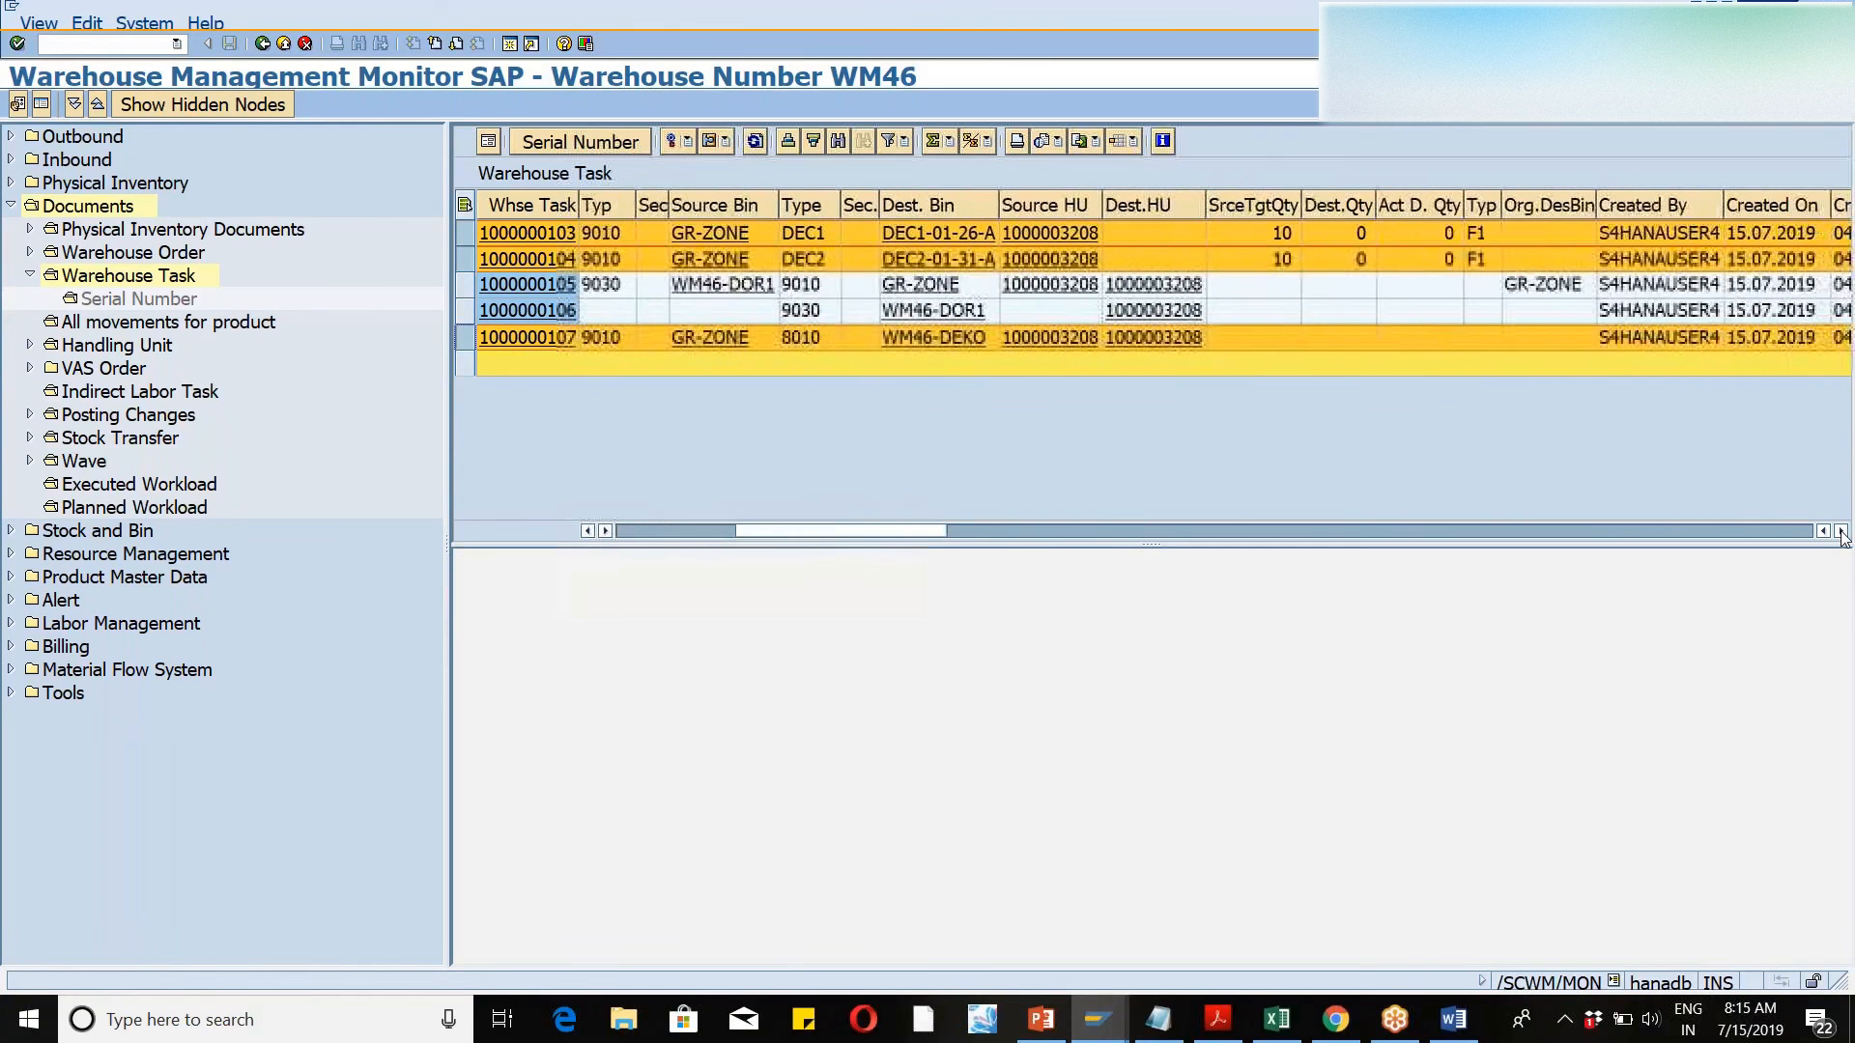
{"action": "left_click_drag", "start_coordinate": [913, 527], "coordinate": [655, 533]}
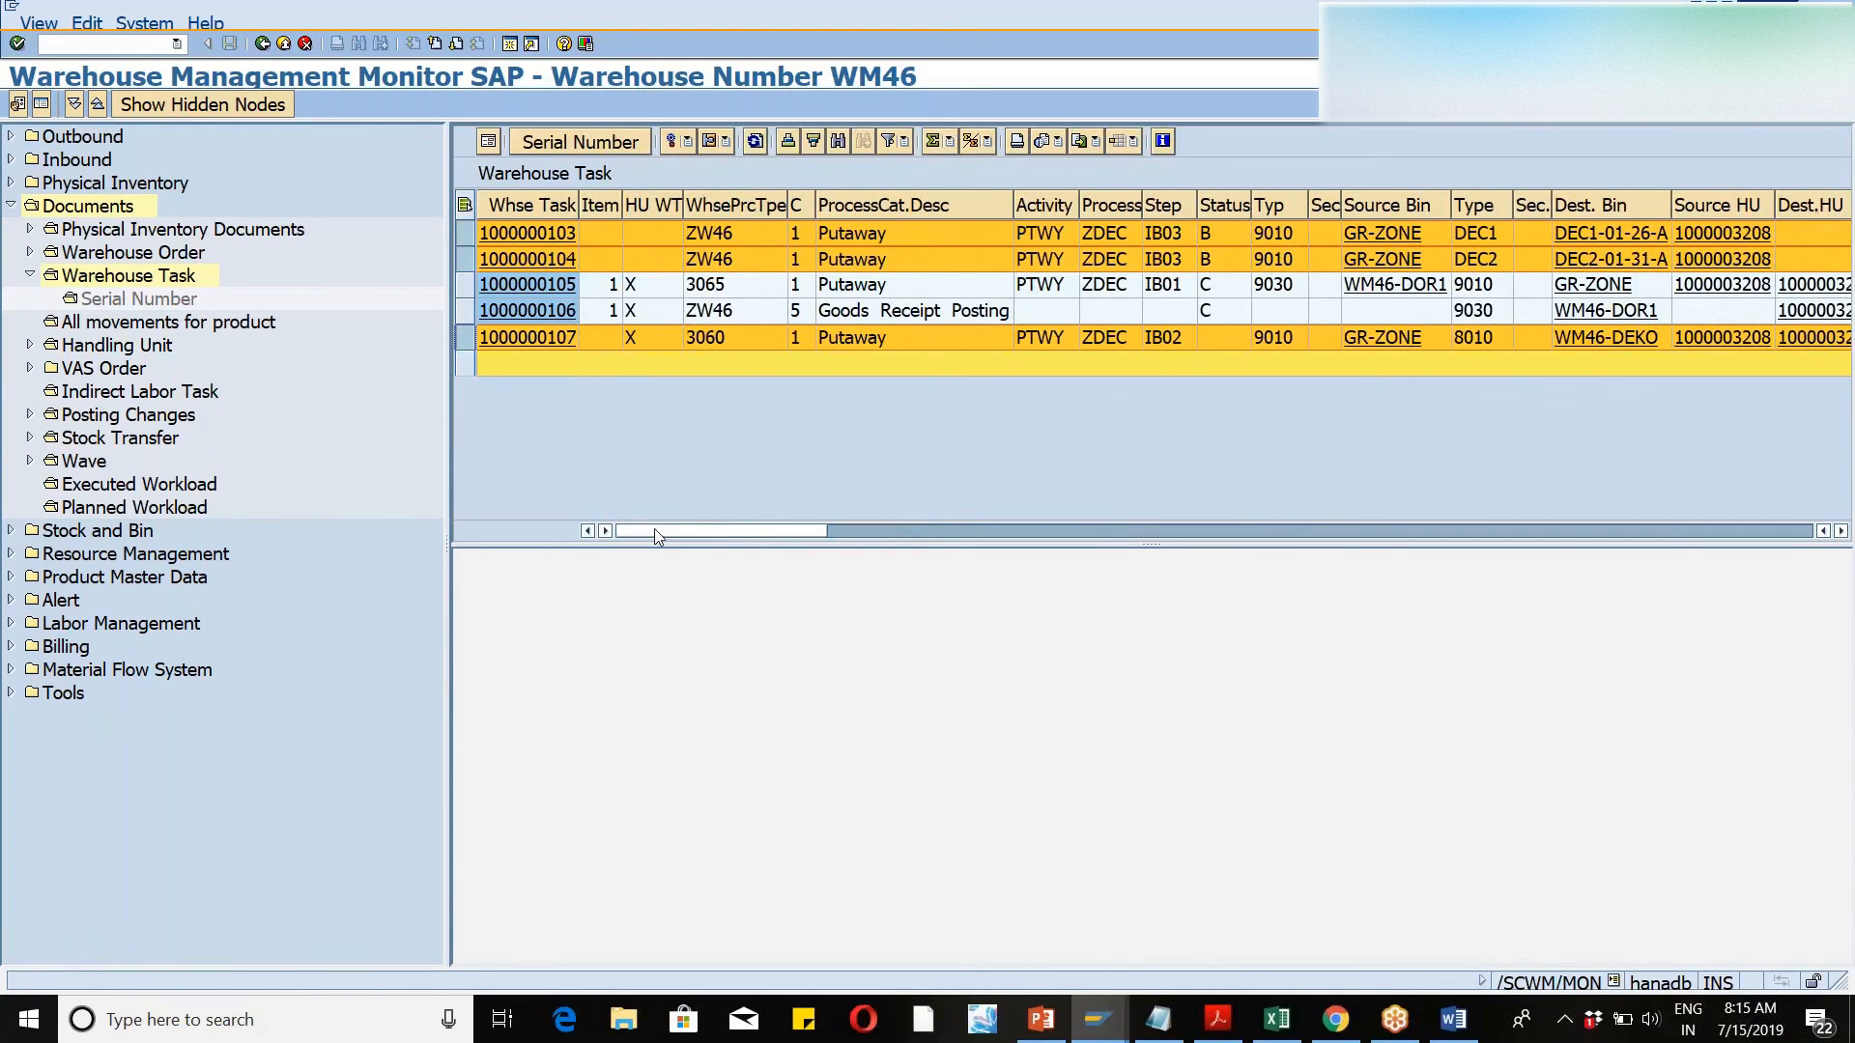
{"action": "left_click", "coordinate": [1842, 531]}
{"action": "left_click", "coordinate": [1842, 531]}
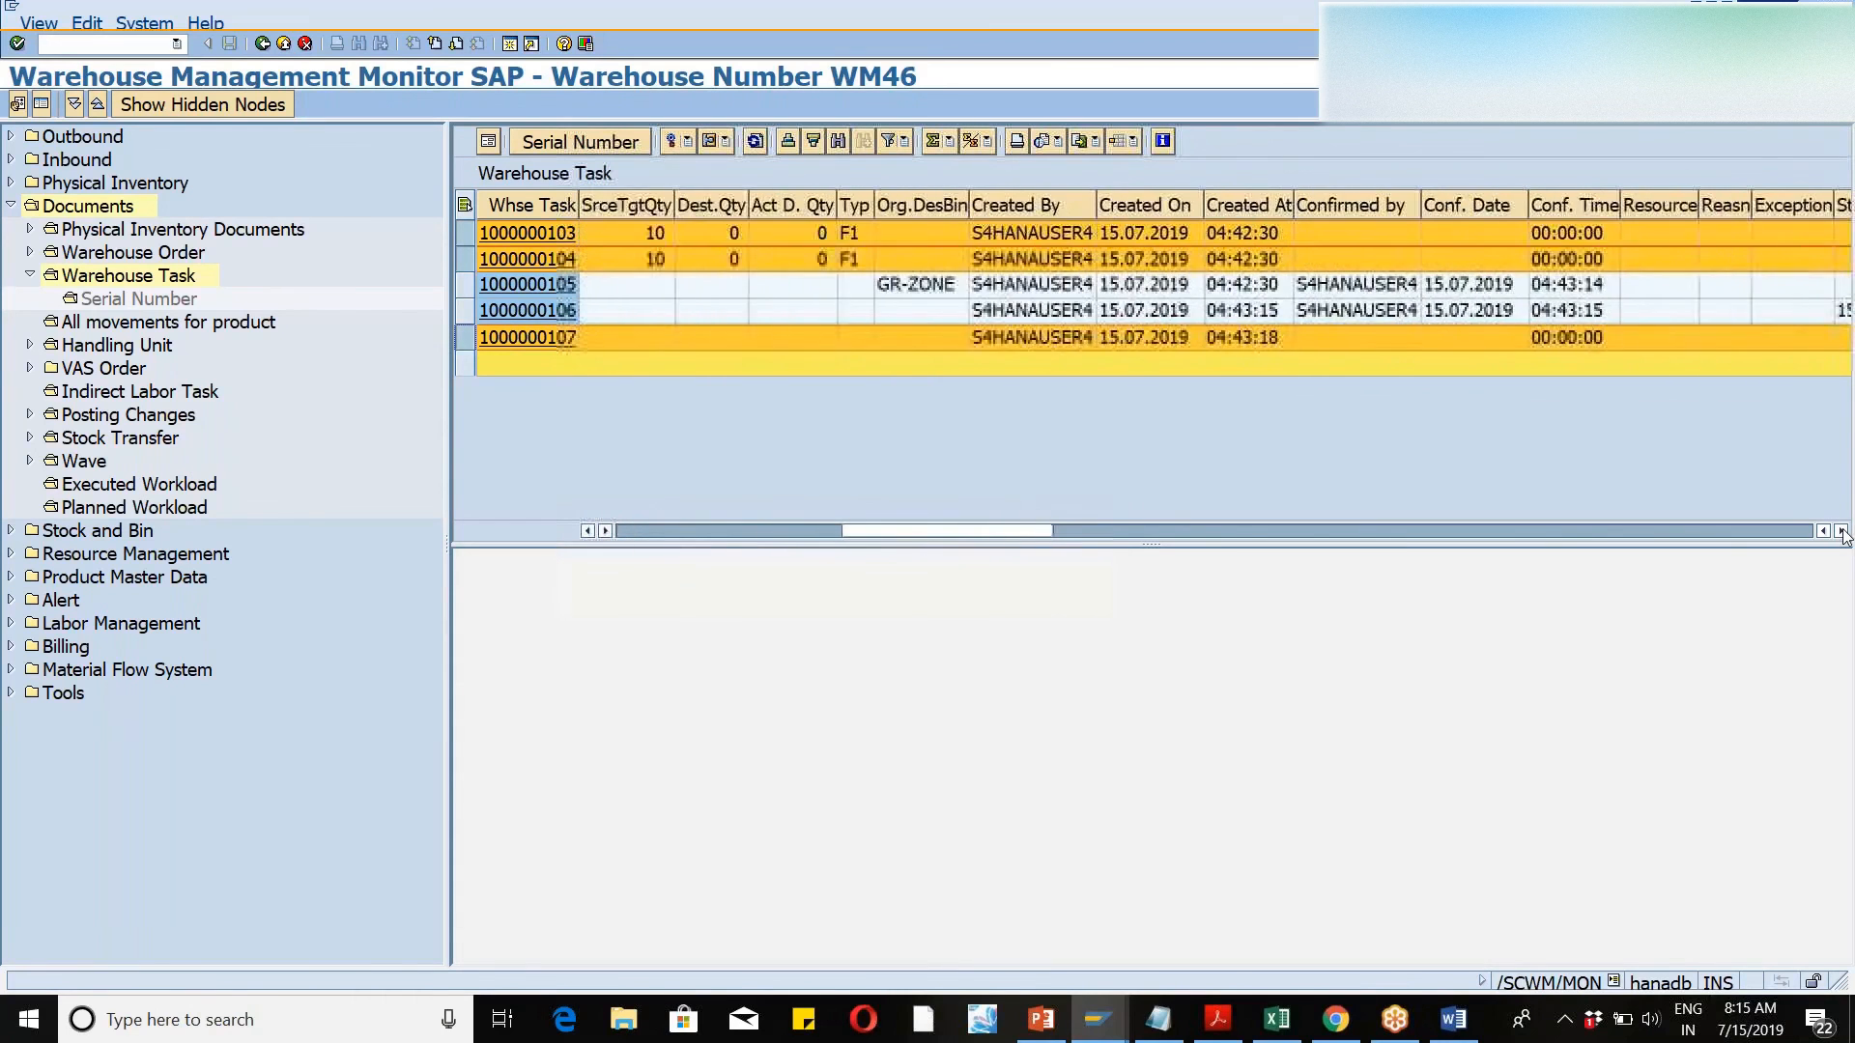
{"action": "left_click", "coordinate": [1842, 531]}
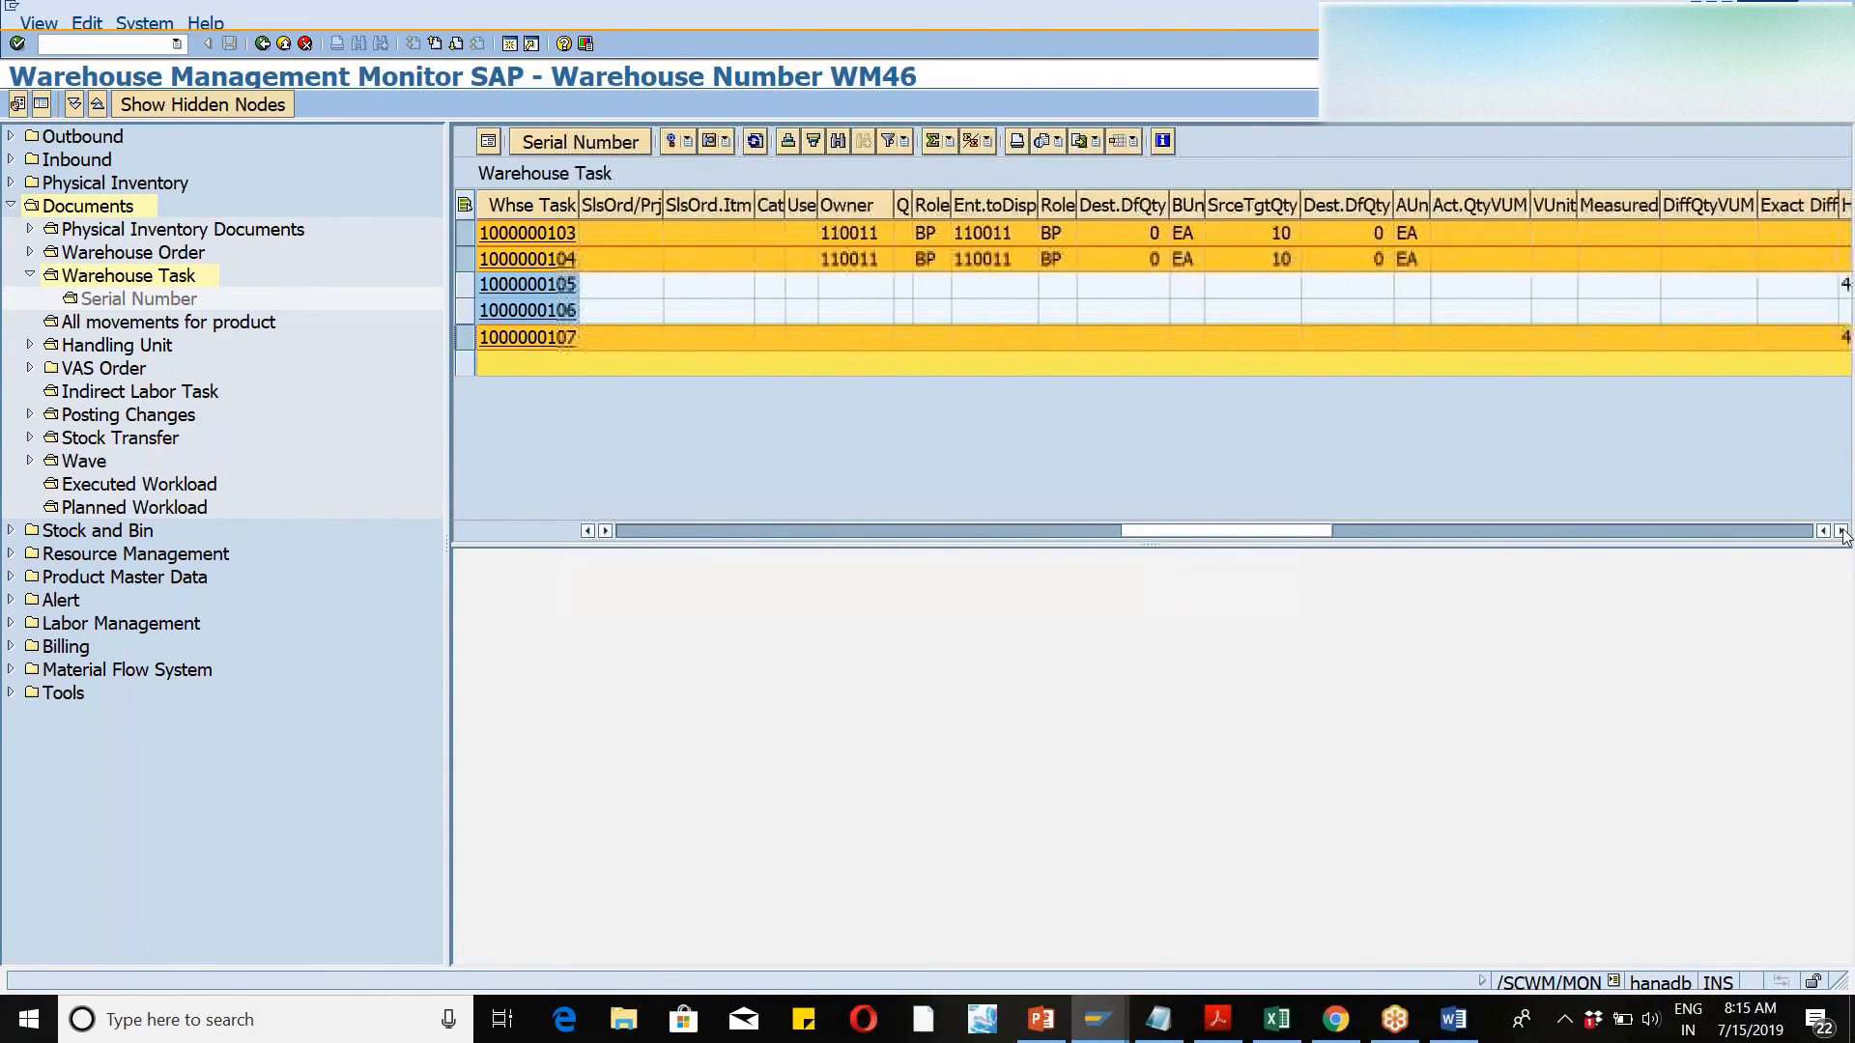
{"action": "left_click", "coordinate": [1841, 531]}
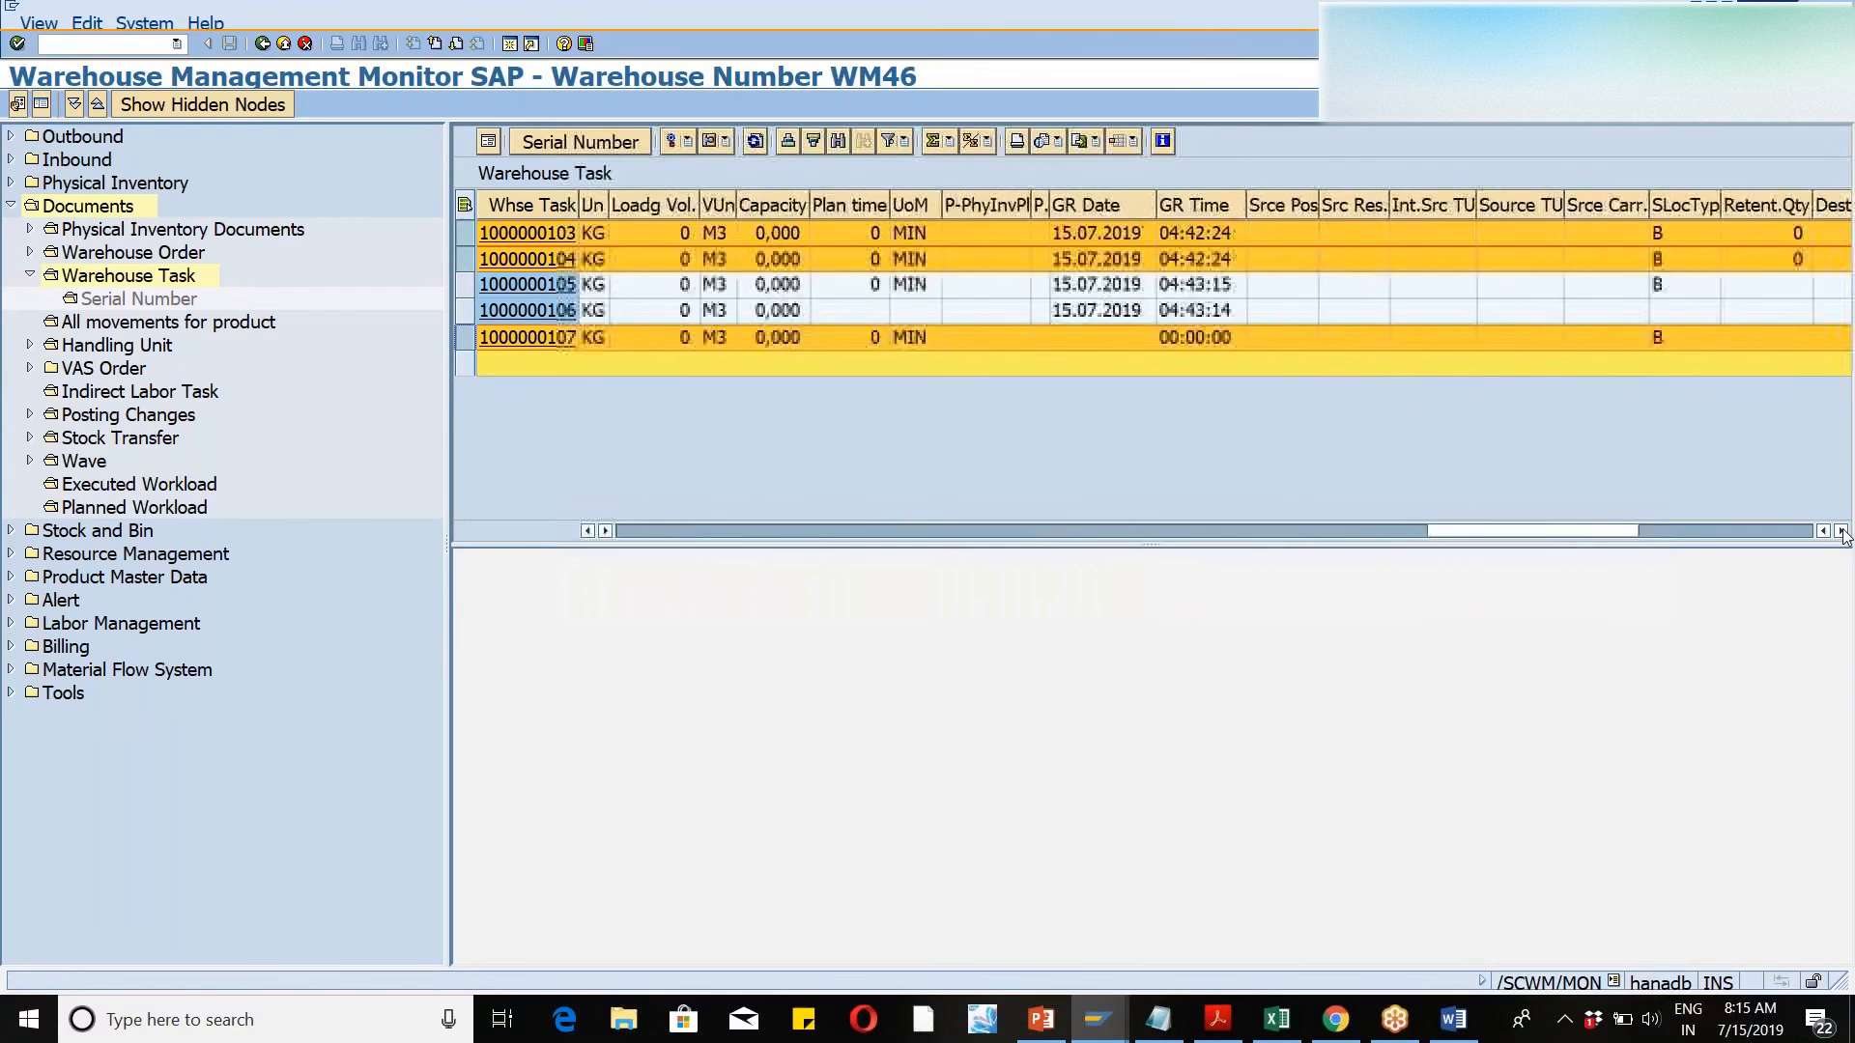
{"action": "left_click", "coordinate": [1841, 531]}
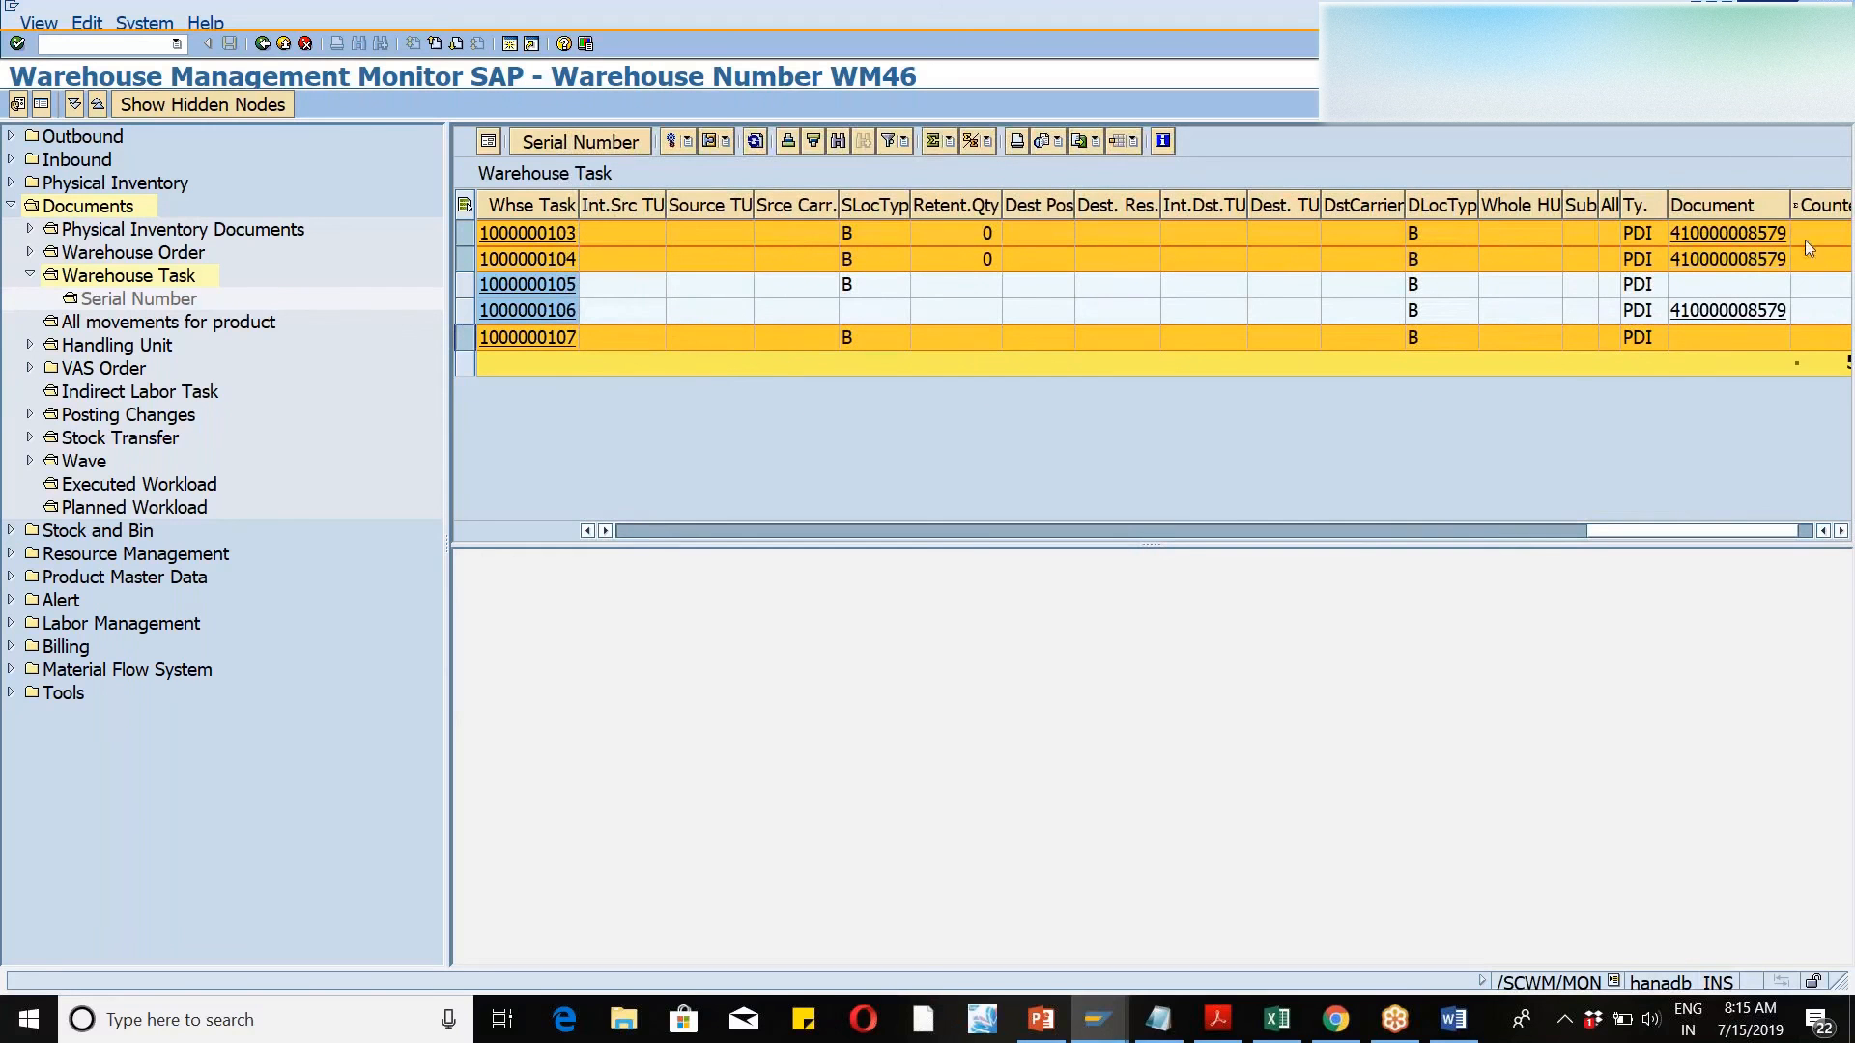
{"action": "left_click_drag", "start_coordinate": [1789, 194], "coordinate": [1811, 194]}
{"action": "left_click", "coordinate": [1755, 204]}
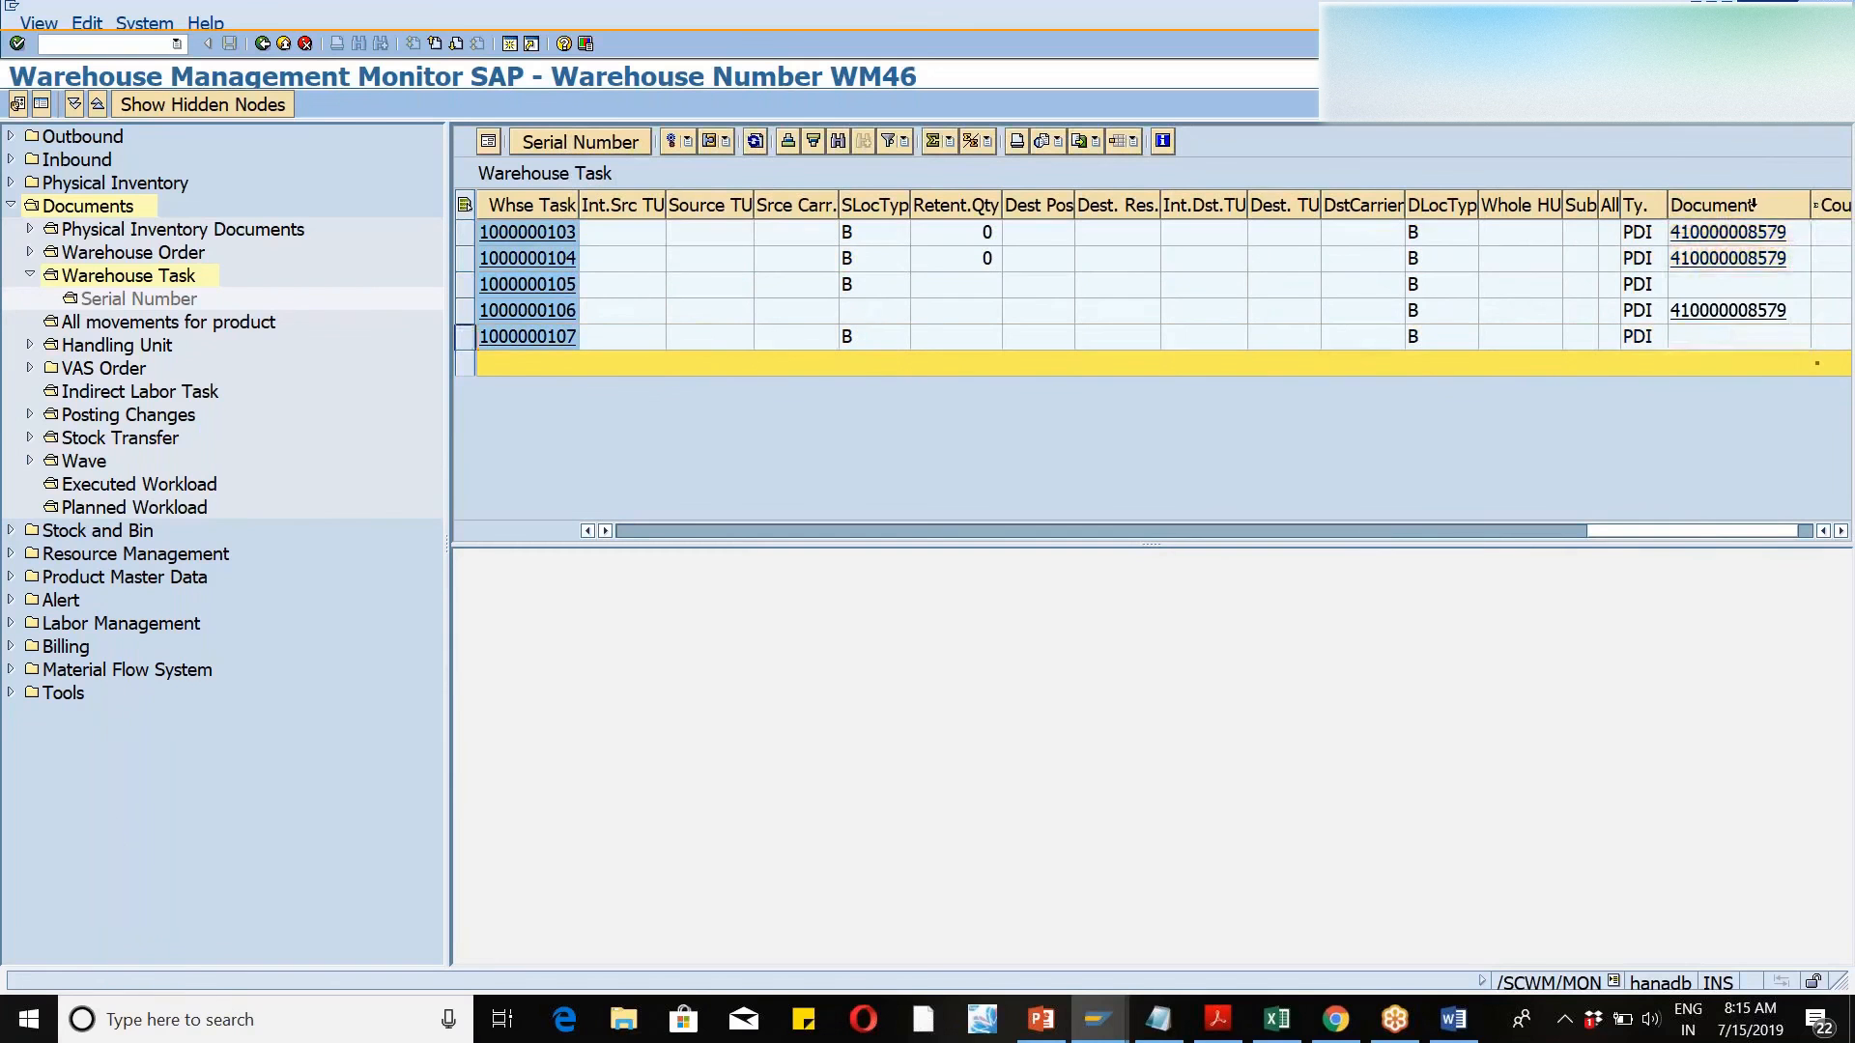
- Move the Document column to the front of the task list and confirm the GR-ZONE to WM46-DEKO warehouse task in background
{"action": "mouse_move", "coordinate": [275, 282]}
{"action": "left_mouse_down"}
{"action": "mouse_move", "coordinate": [703, 205]}
{"action": "mouse_move", "coordinate": [520, 195]}
{"action": "left_mouse_up"}
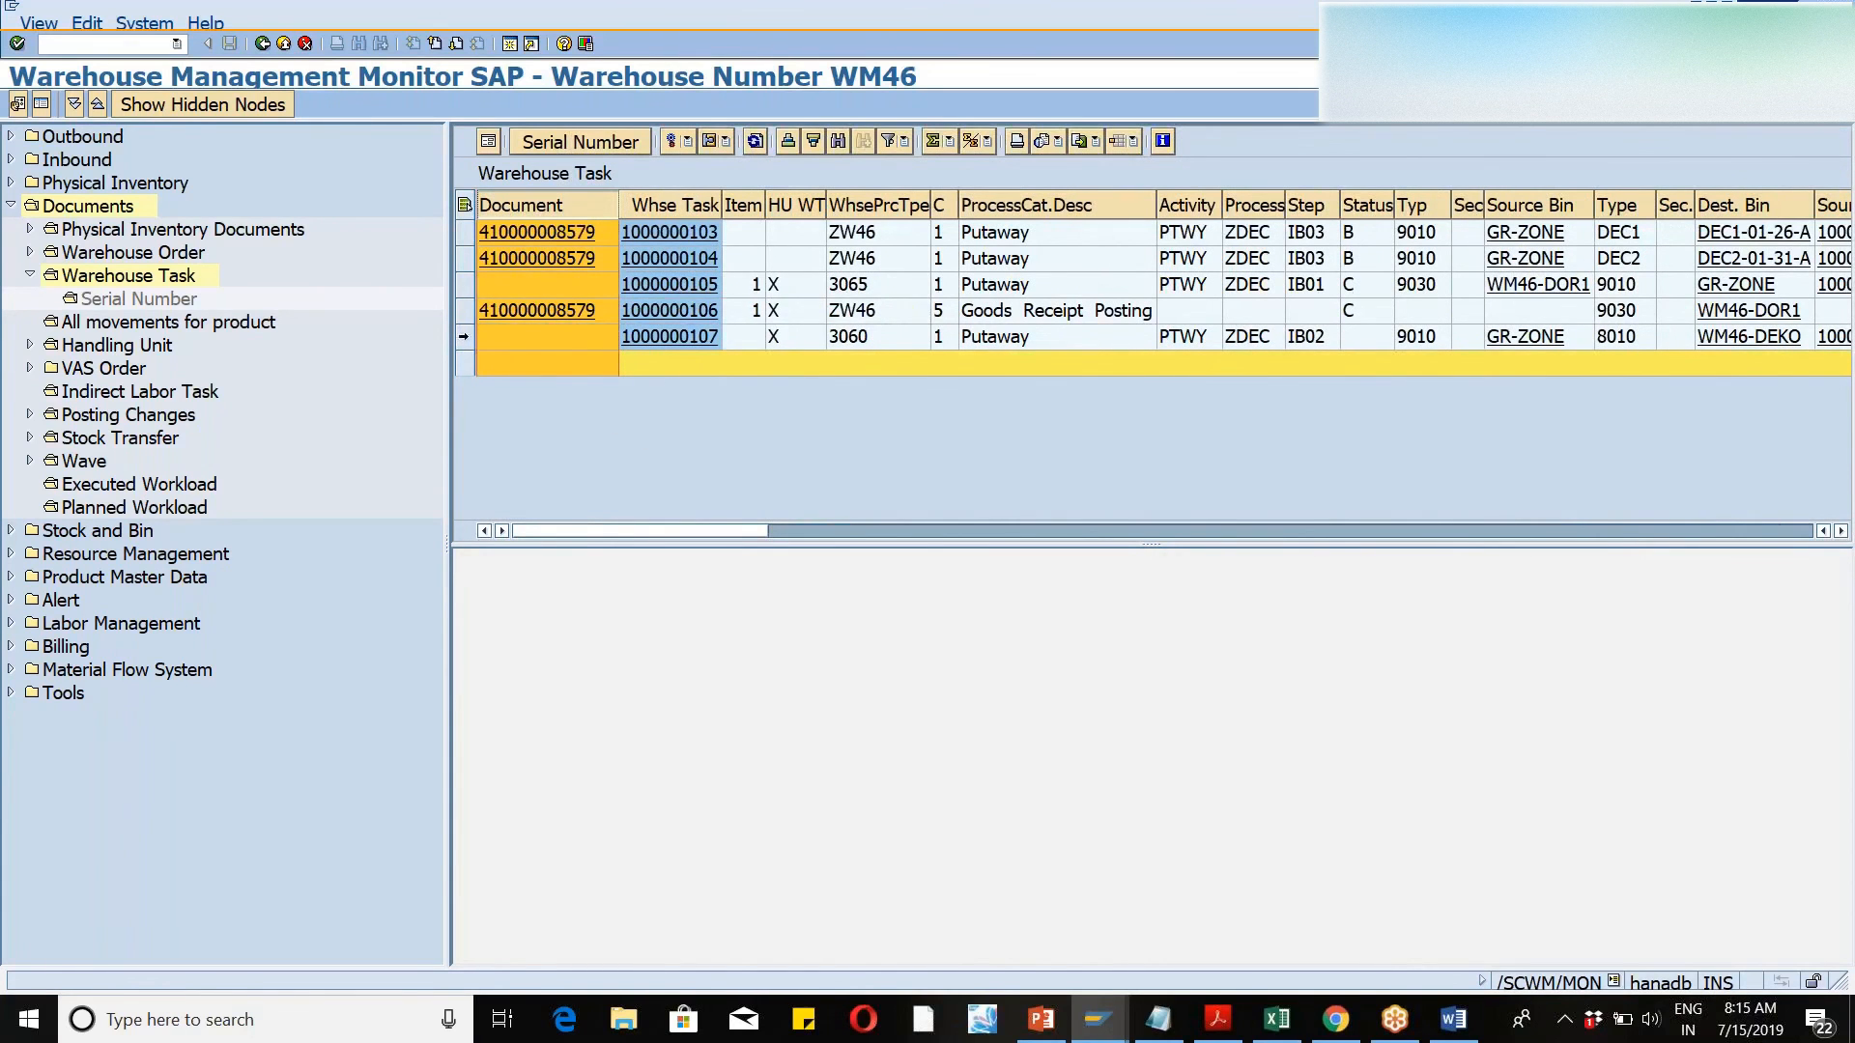
{"action": "left_click", "coordinate": [463, 336]}
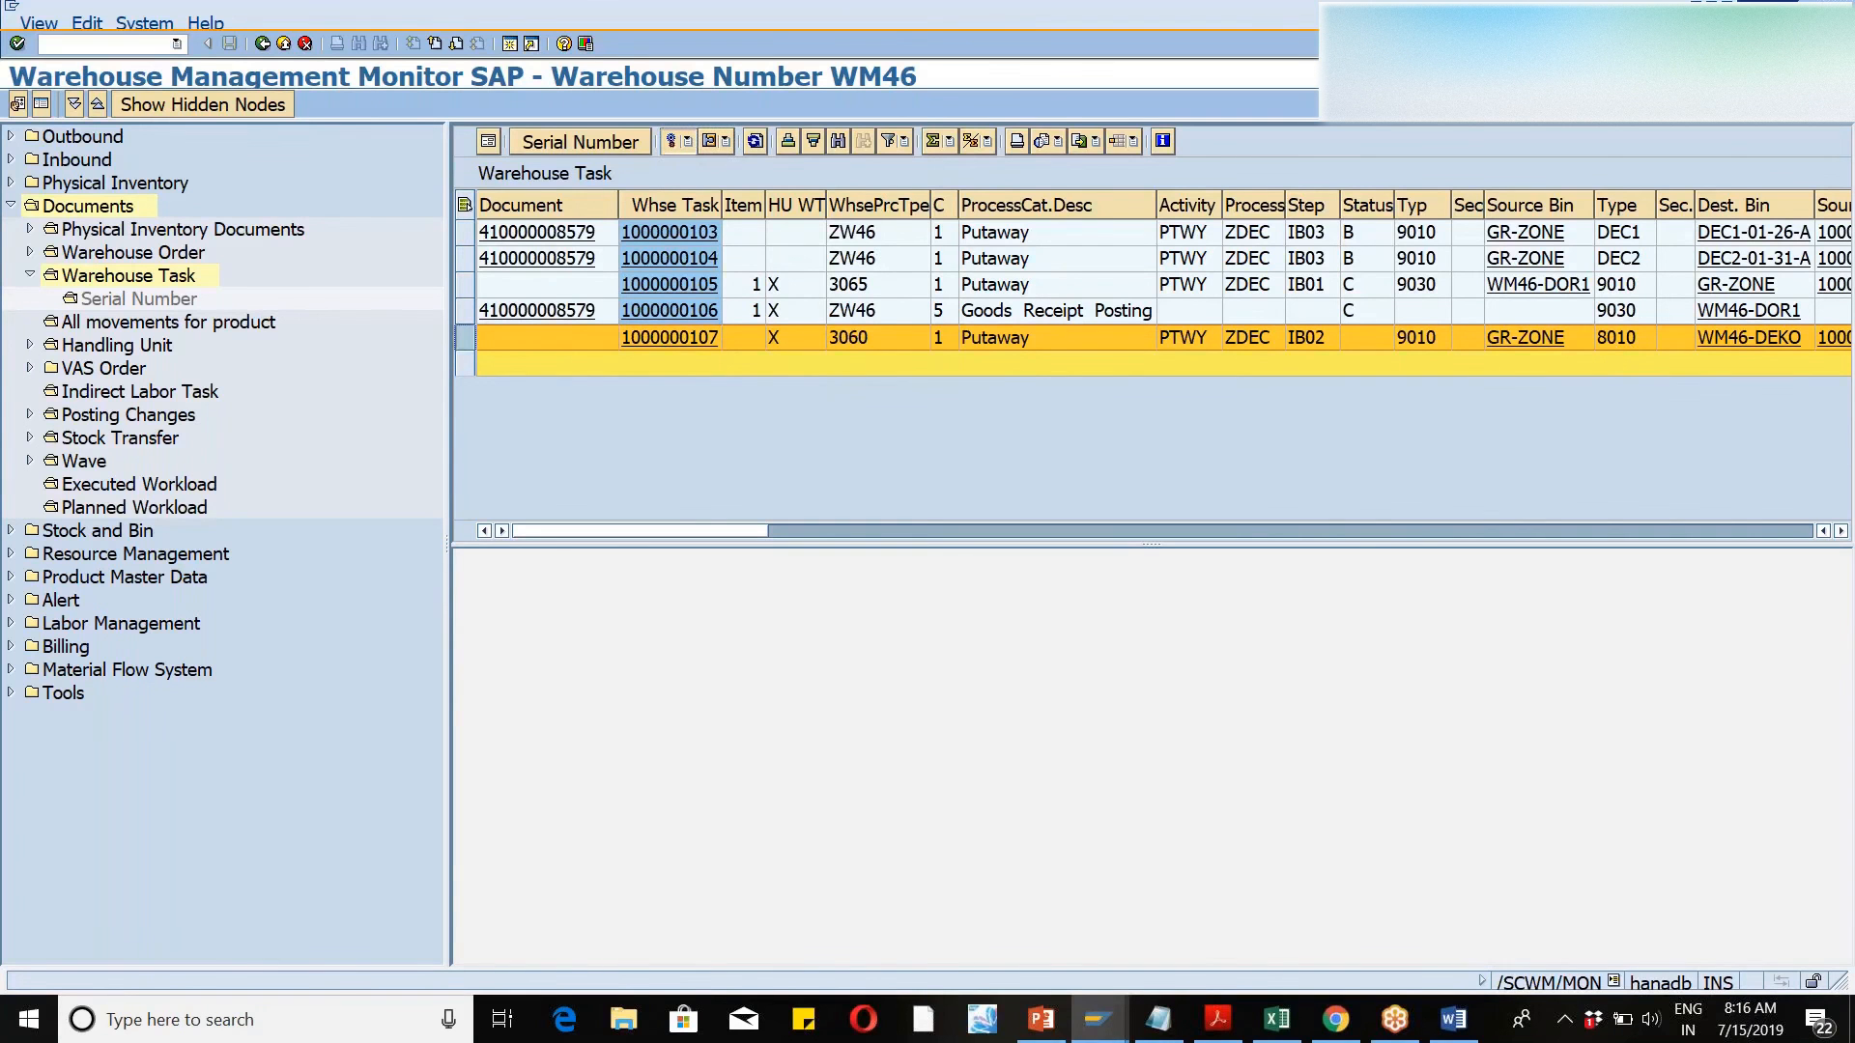
{"action": "left_click", "coordinate": [679, 141]}
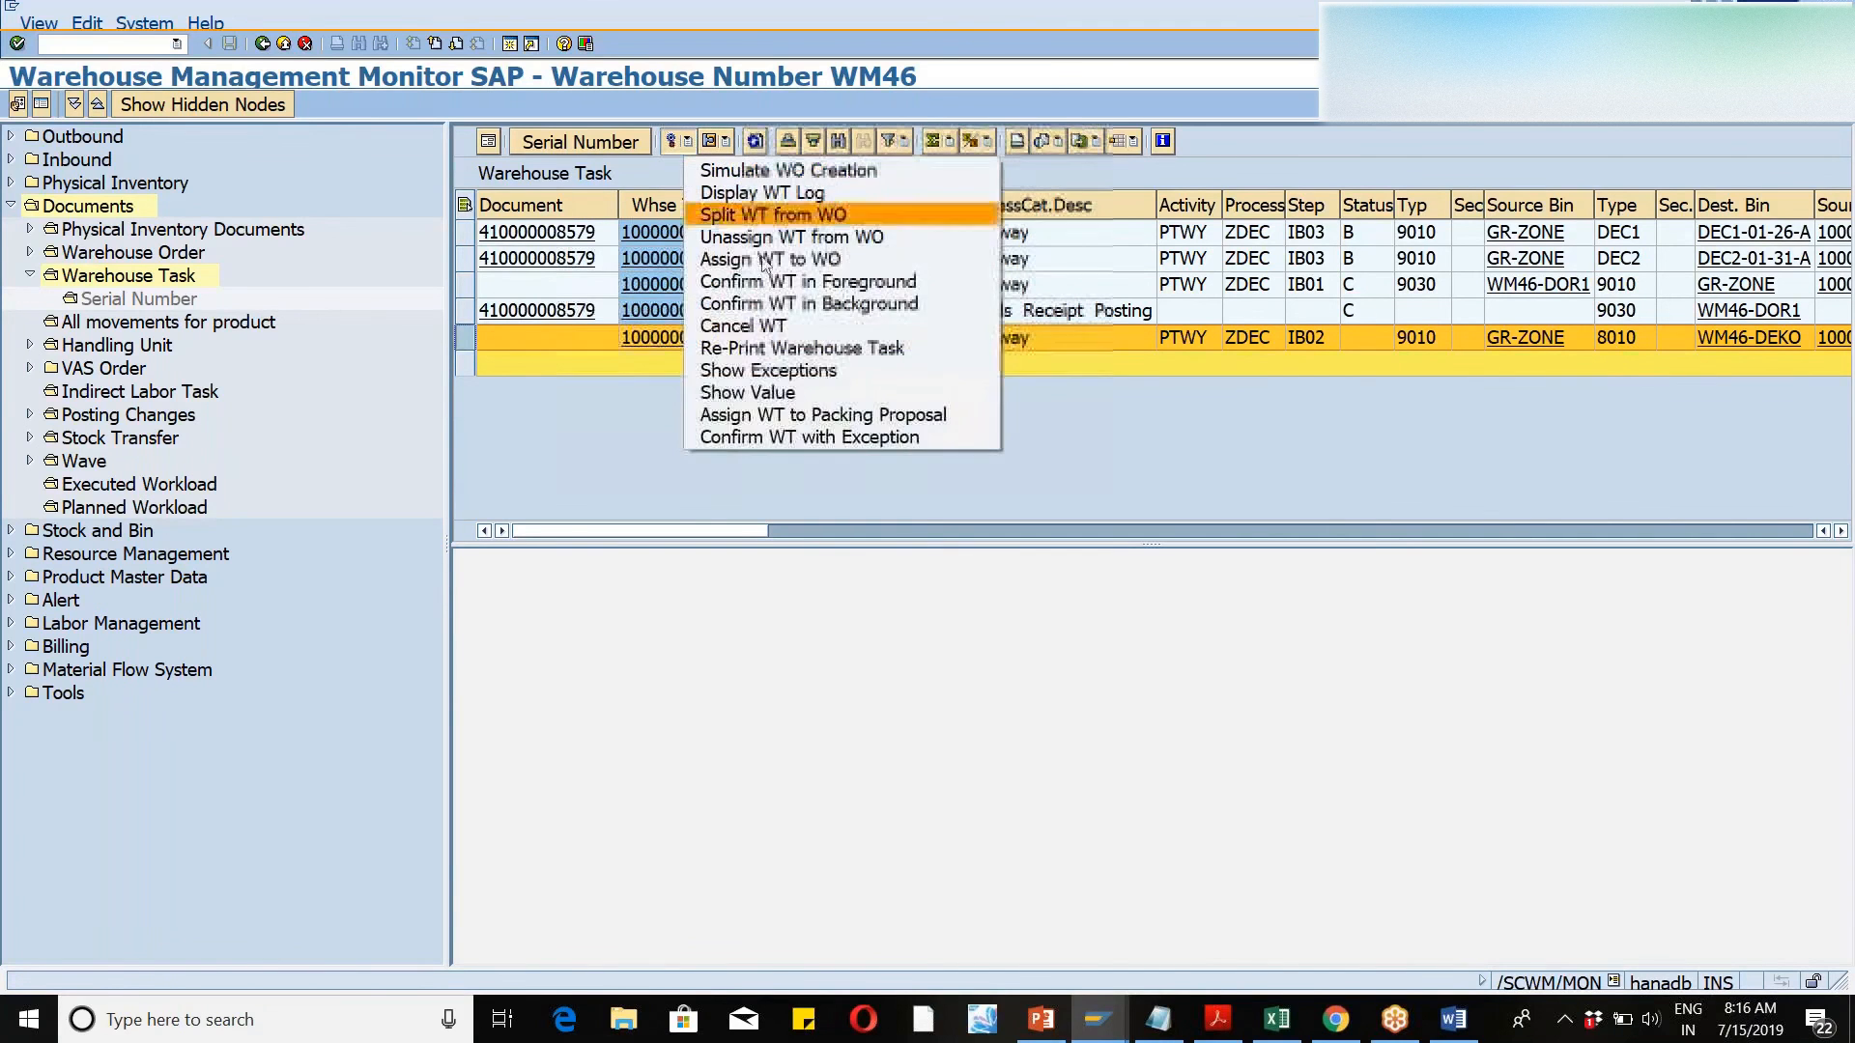
{"action": "left_click", "coordinate": [784, 301]}
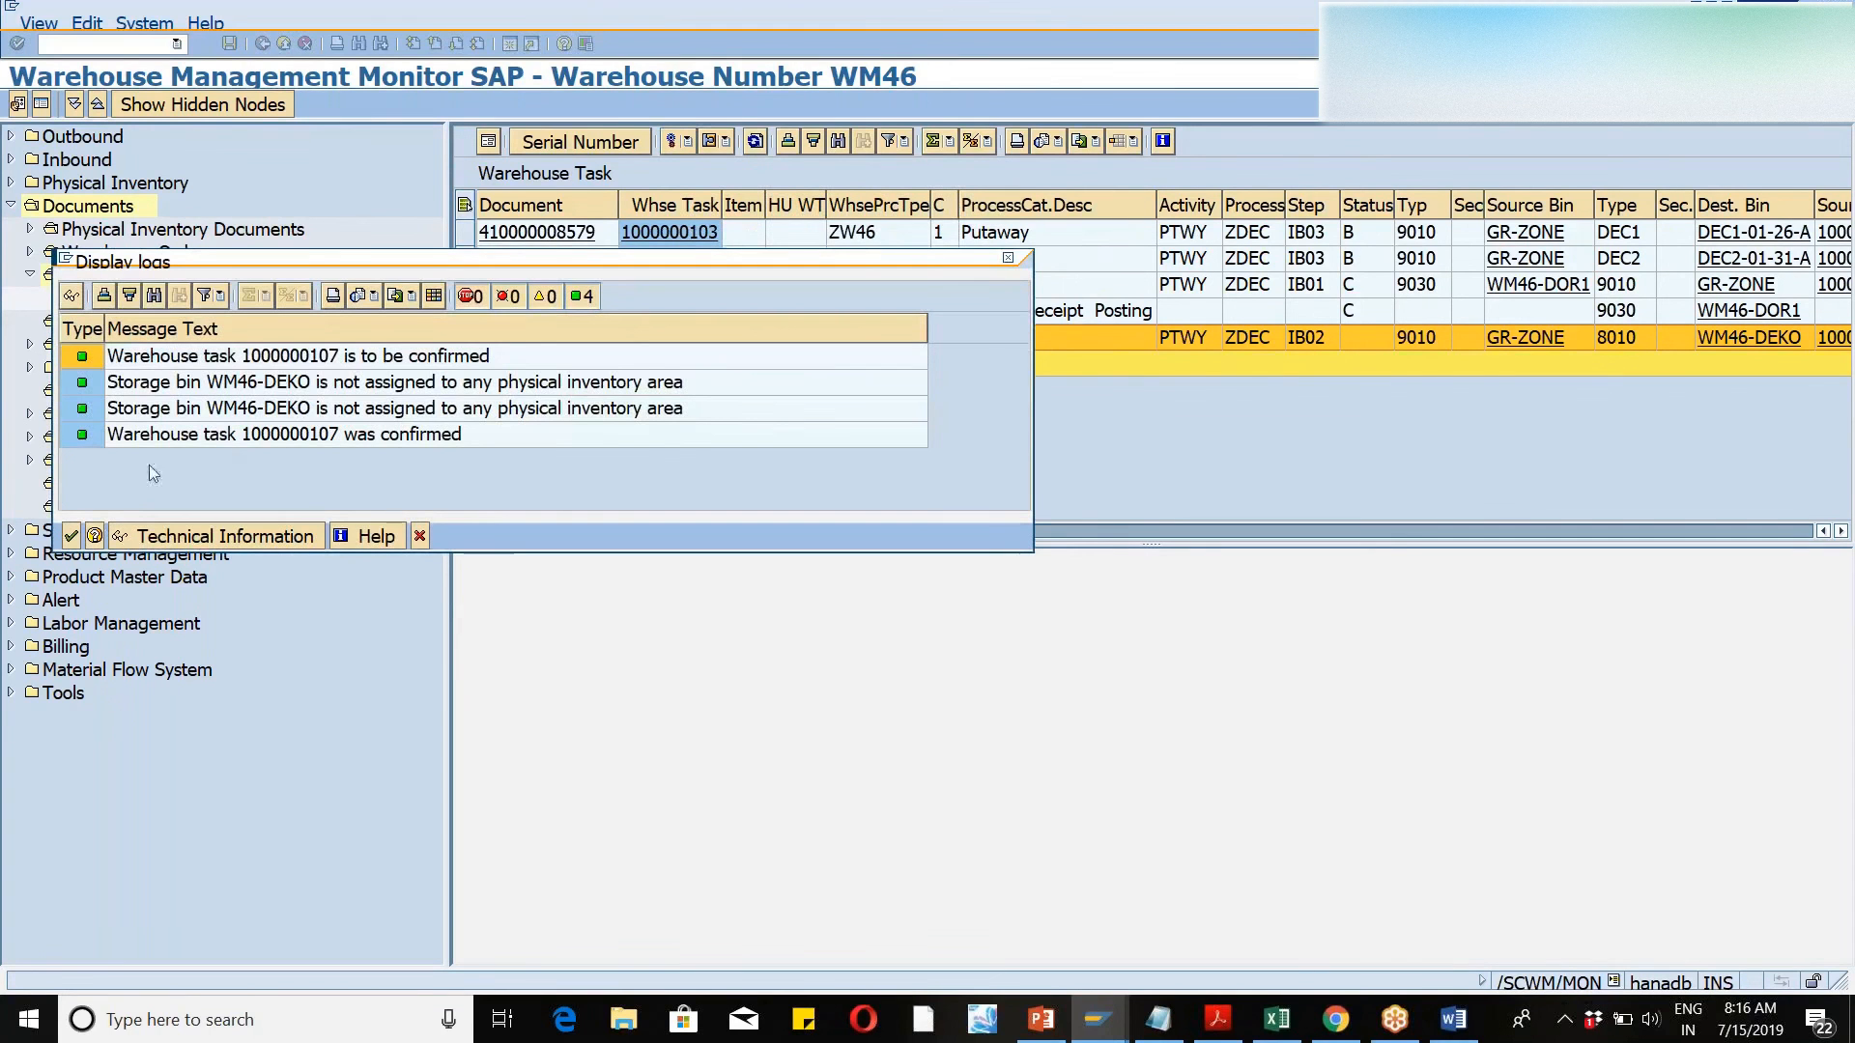
{"action": "left_click", "coordinate": [71, 536]}
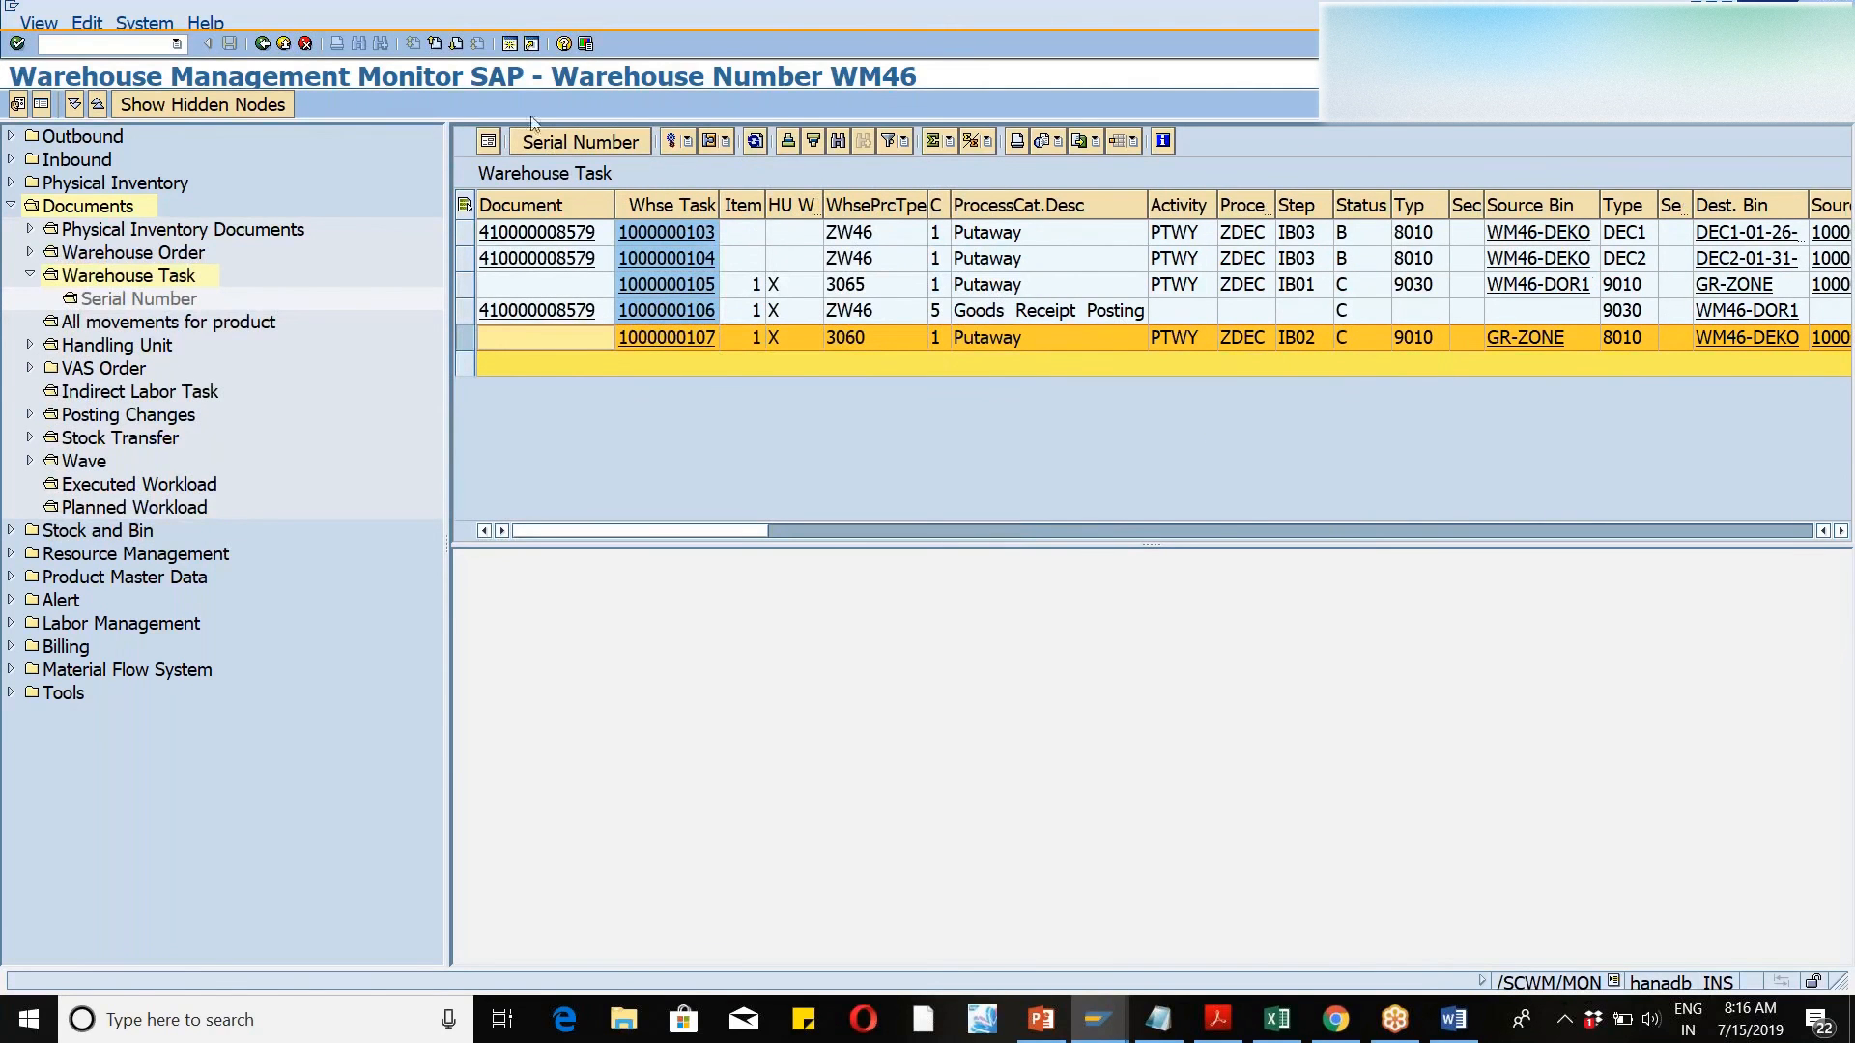
- Switch to the Create Inbound Delivery session and start transaction /n/scwm/dcons there
{"action": "left_click", "coordinate": [510, 46]}
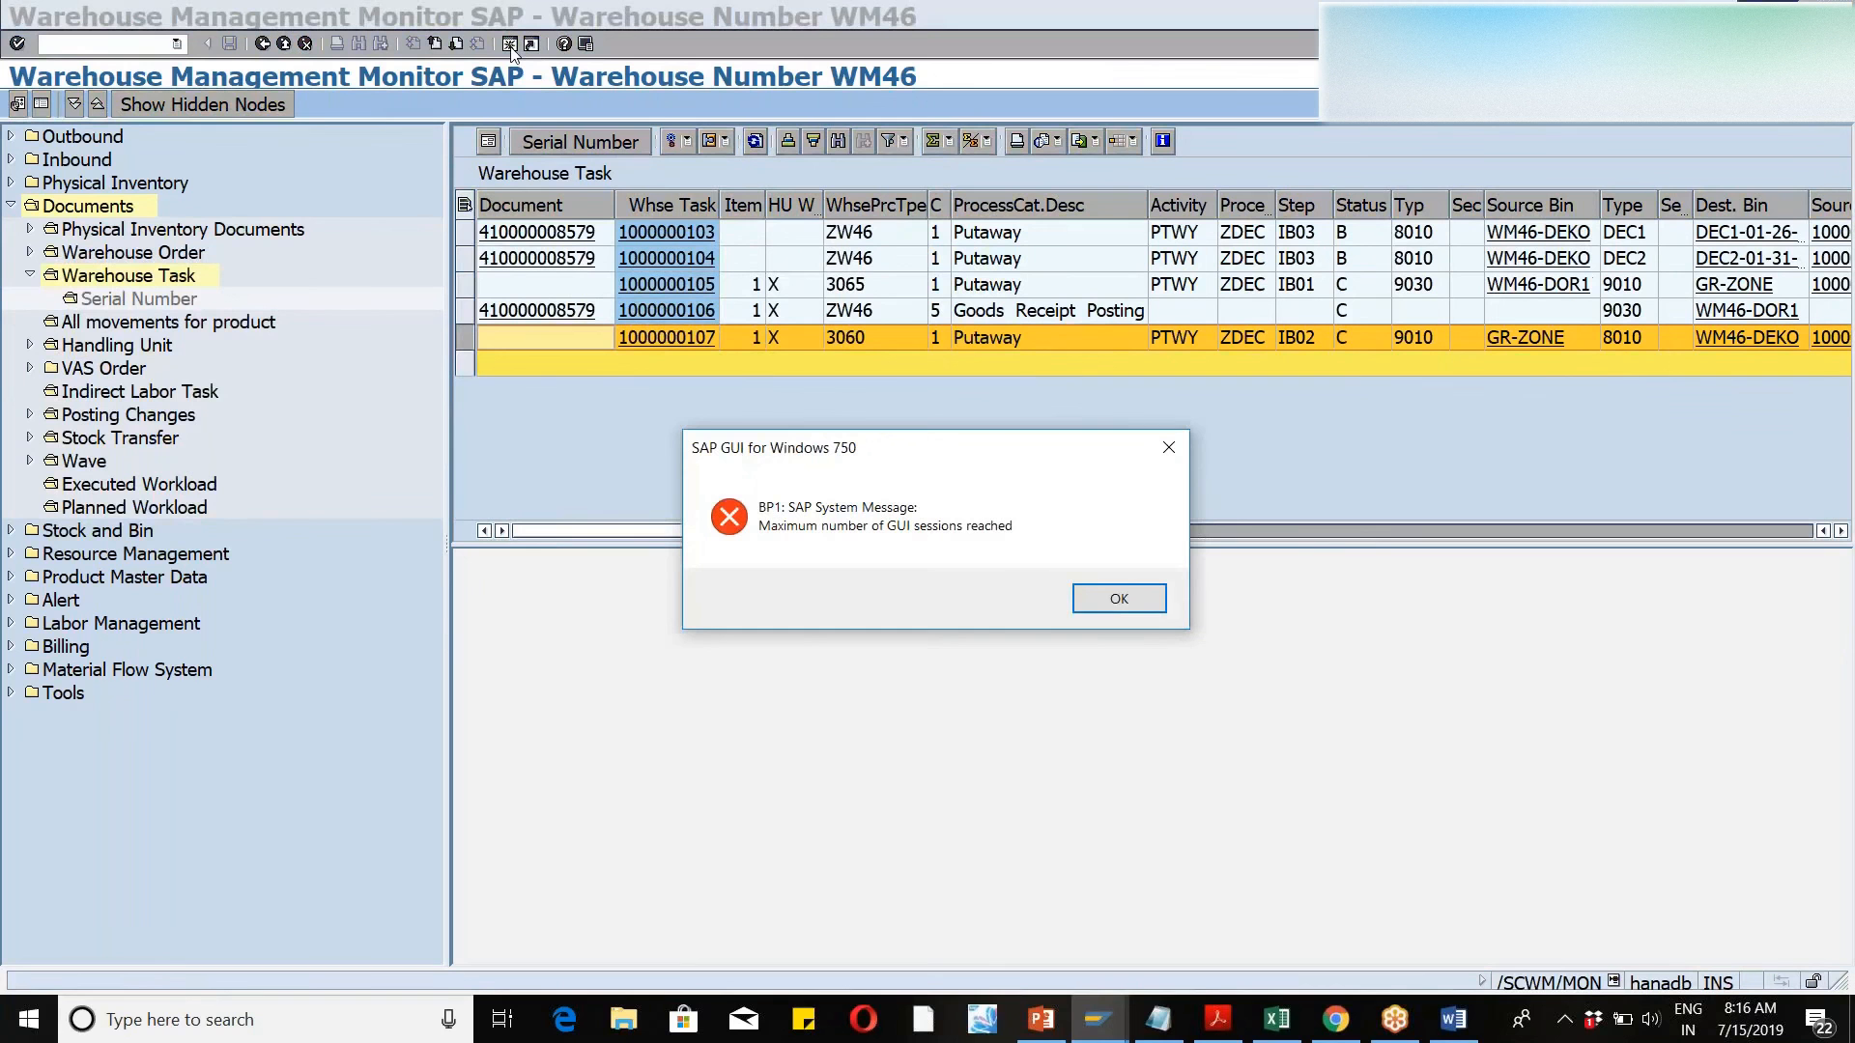
{"action": "left_click", "coordinate": [1116, 600]}
{"action": "left_click", "coordinate": [1097, 1020]}
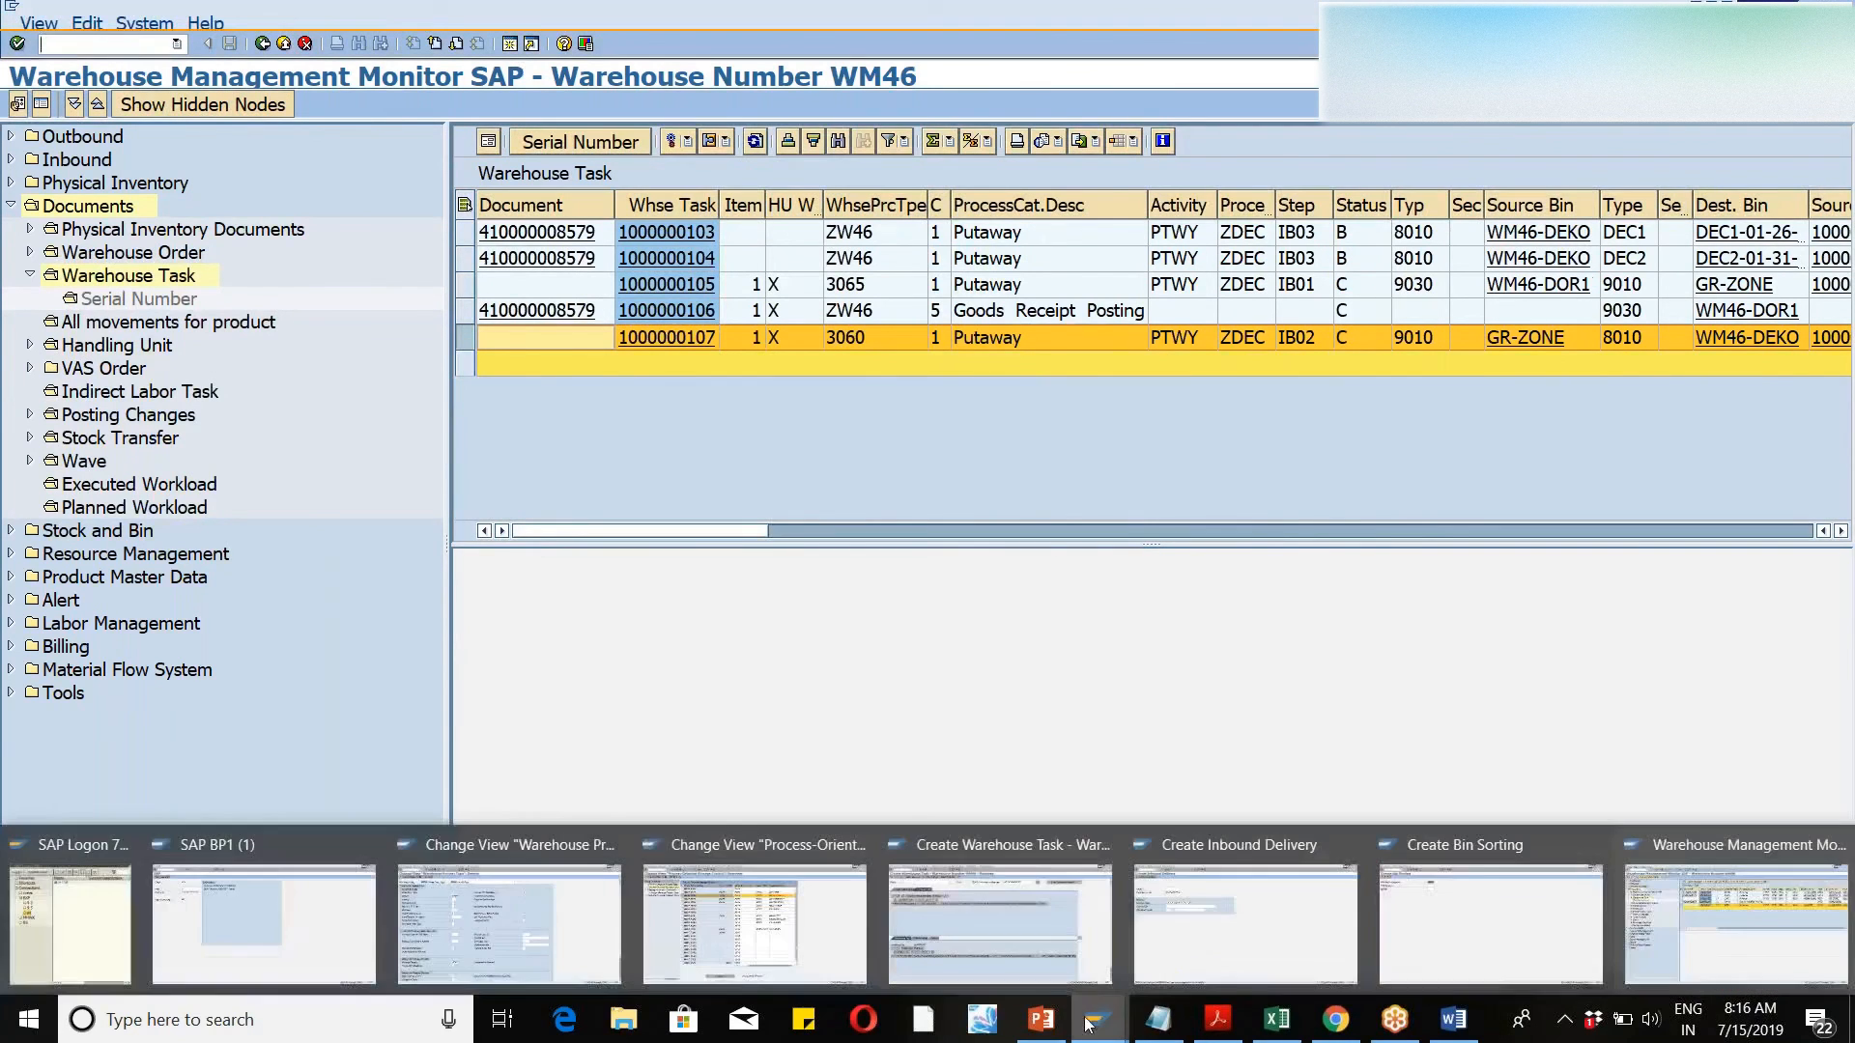
{"action": "left_click", "coordinate": [1198, 962]}
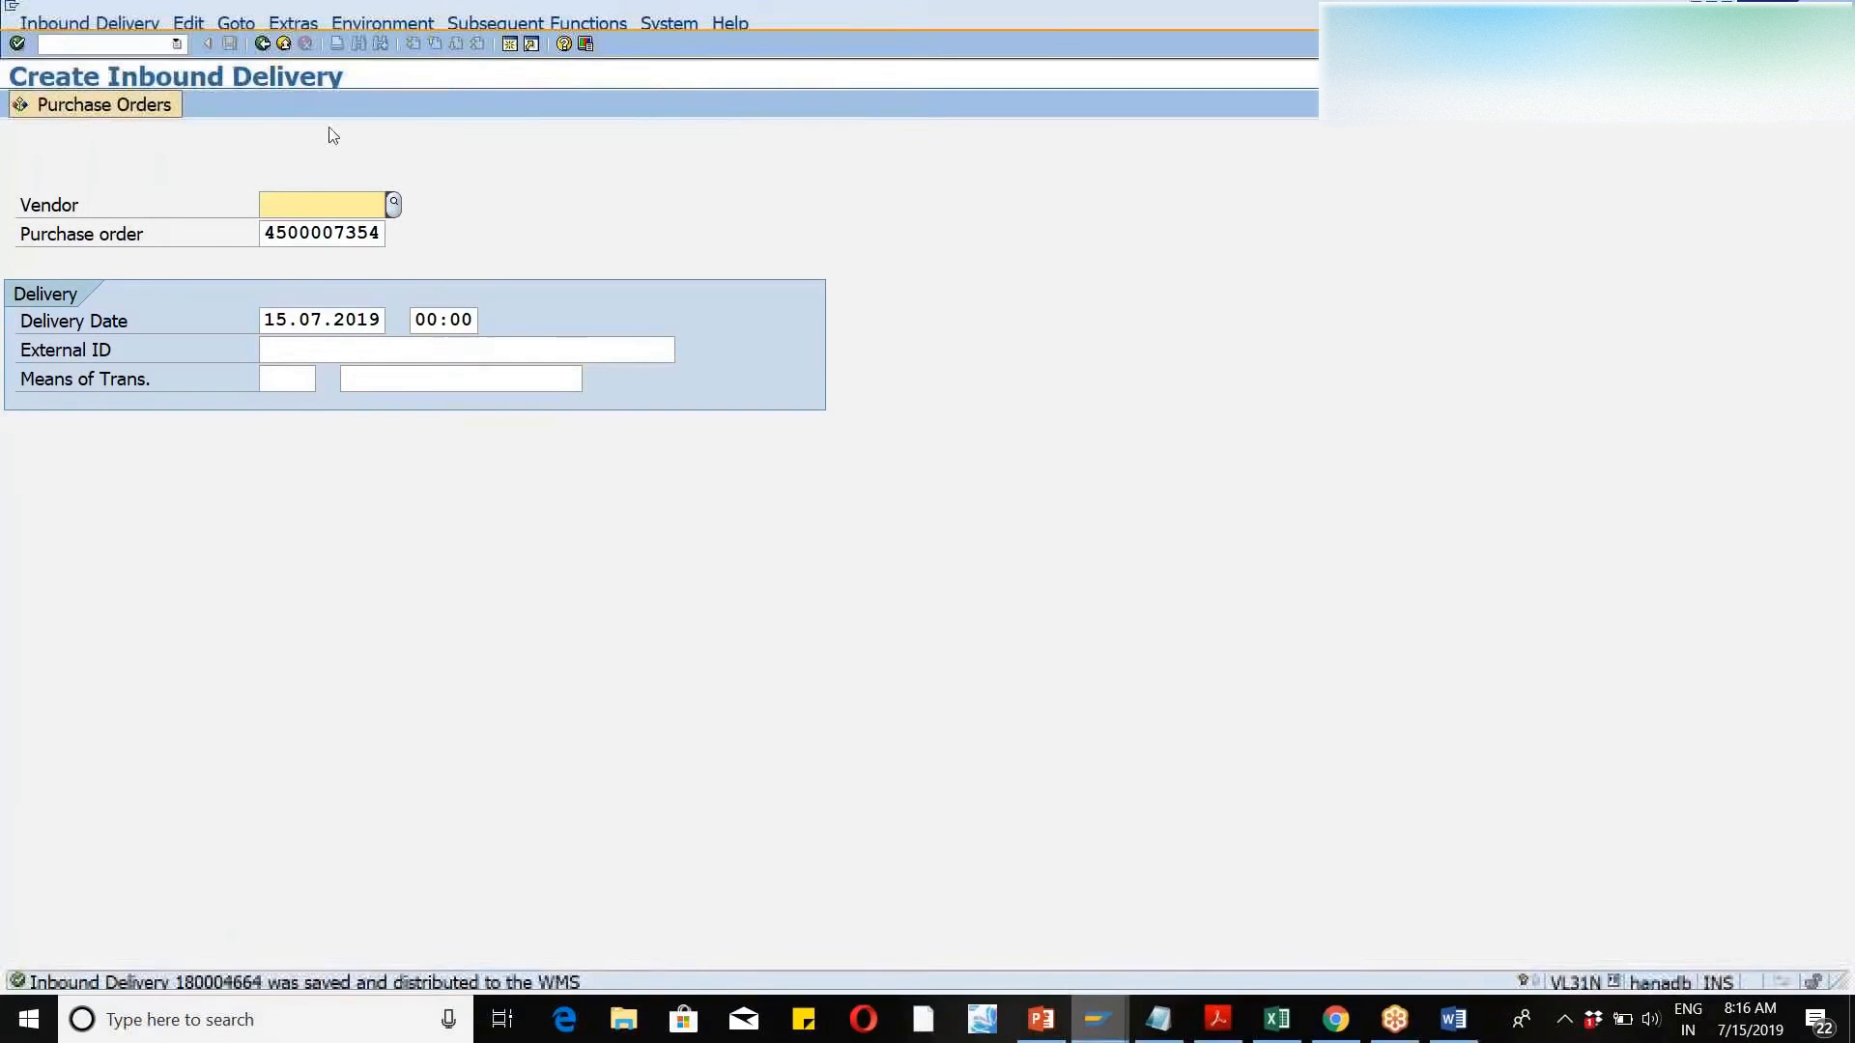
{"action": "left_click", "coordinate": [60, 42]}
{"action": "type", "text": "/n/scwm/dcons"}
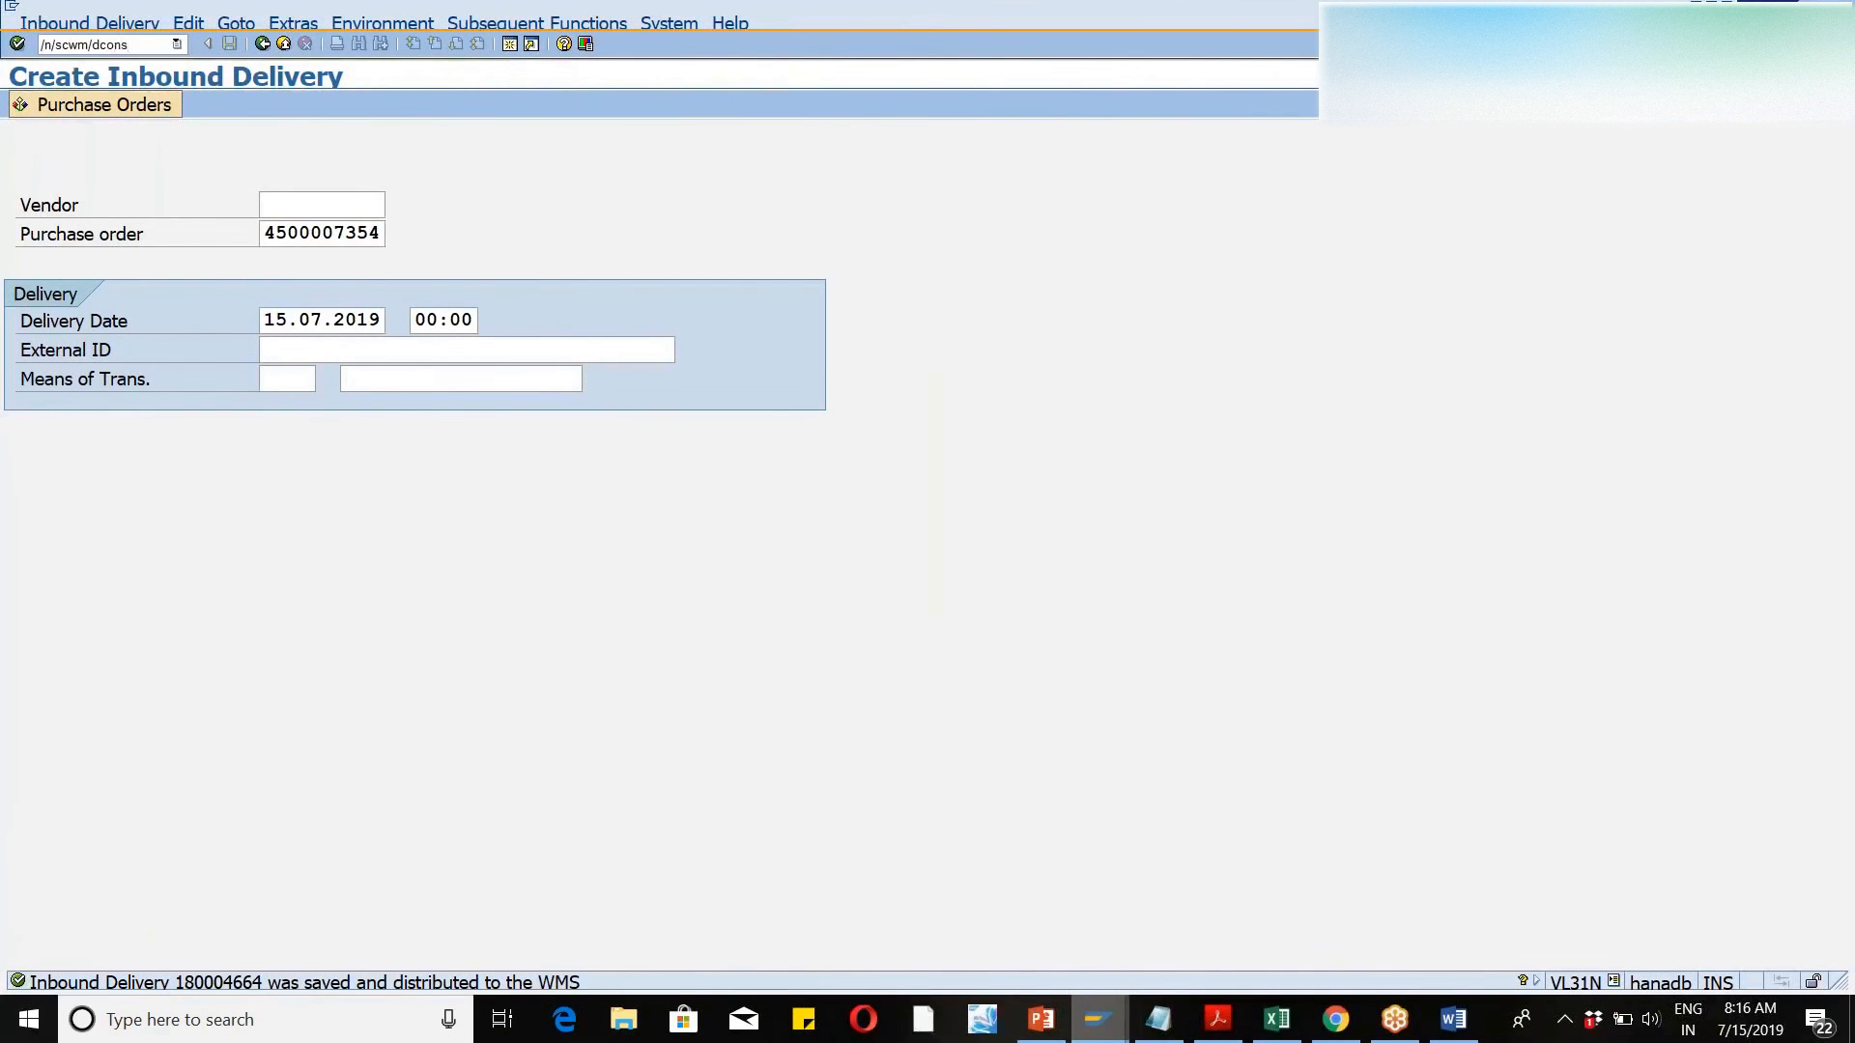
{"action": "key", "text": "Return"}
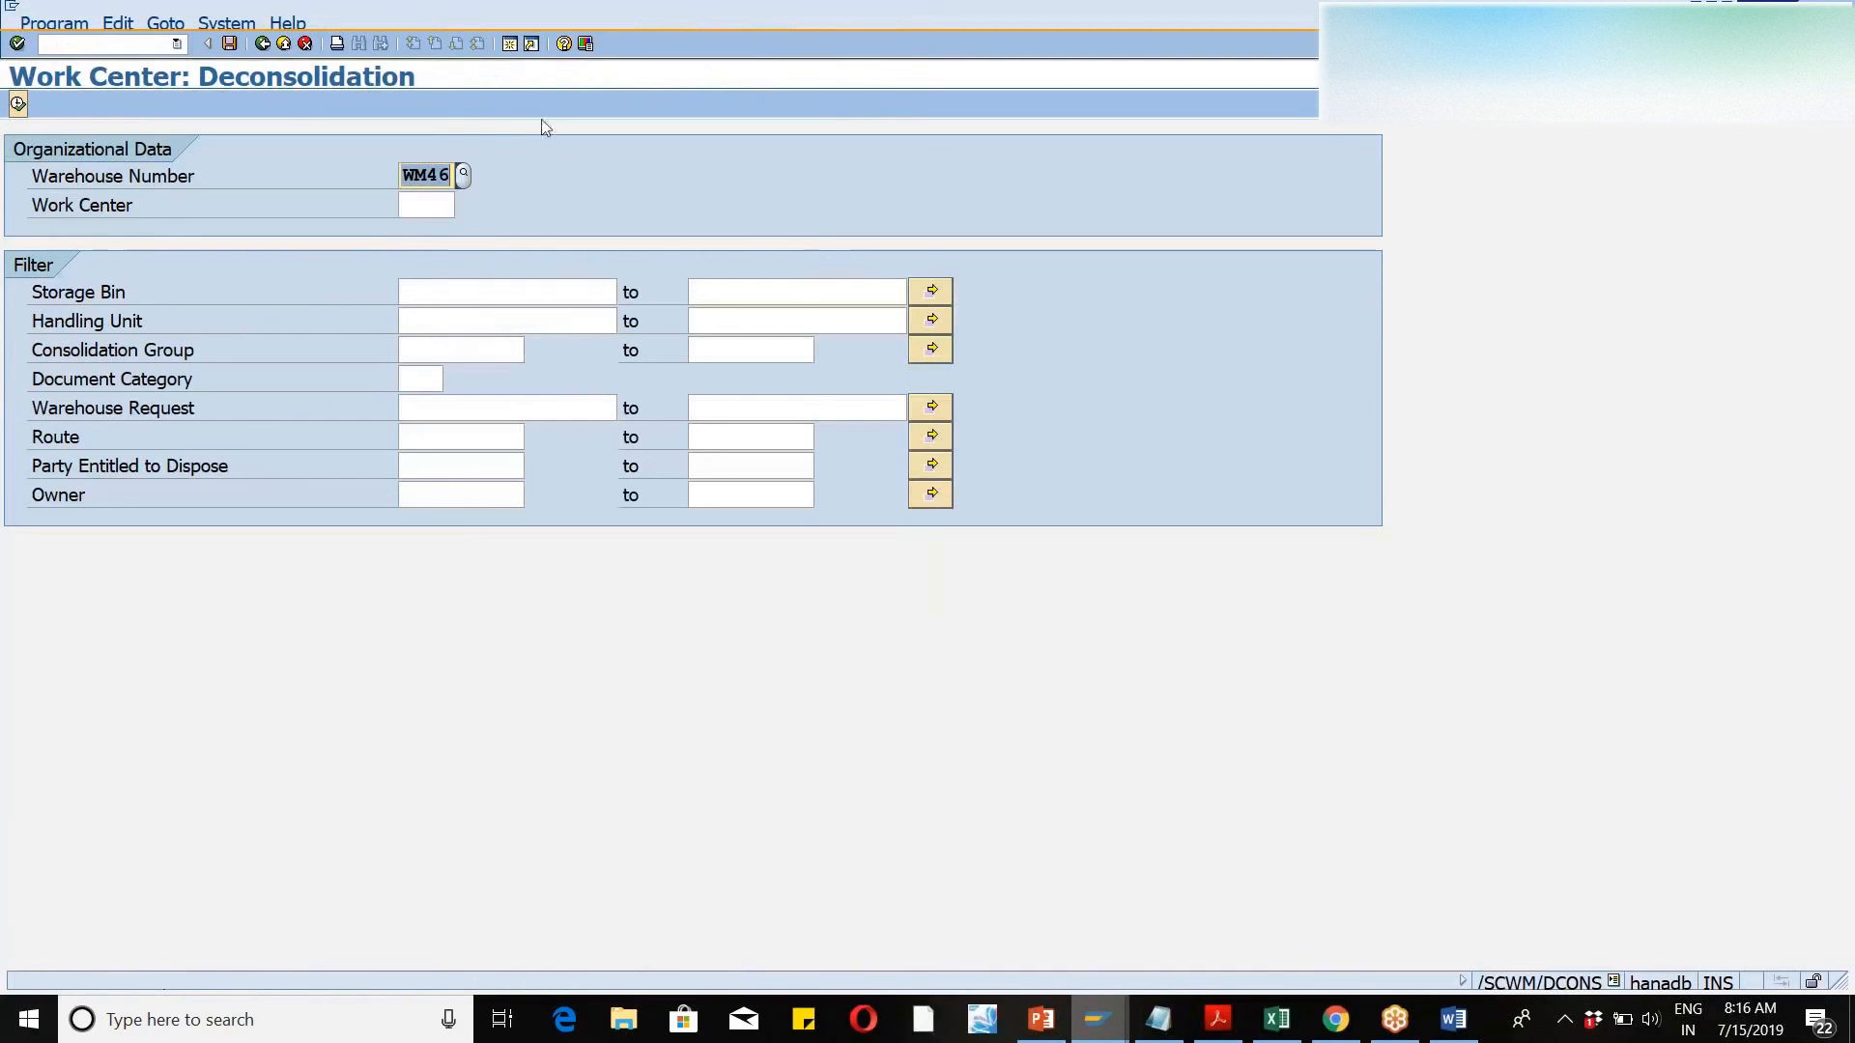
{"action": "left_click", "coordinate": [428, 206]}
{"action": "type", "text": "deko"}
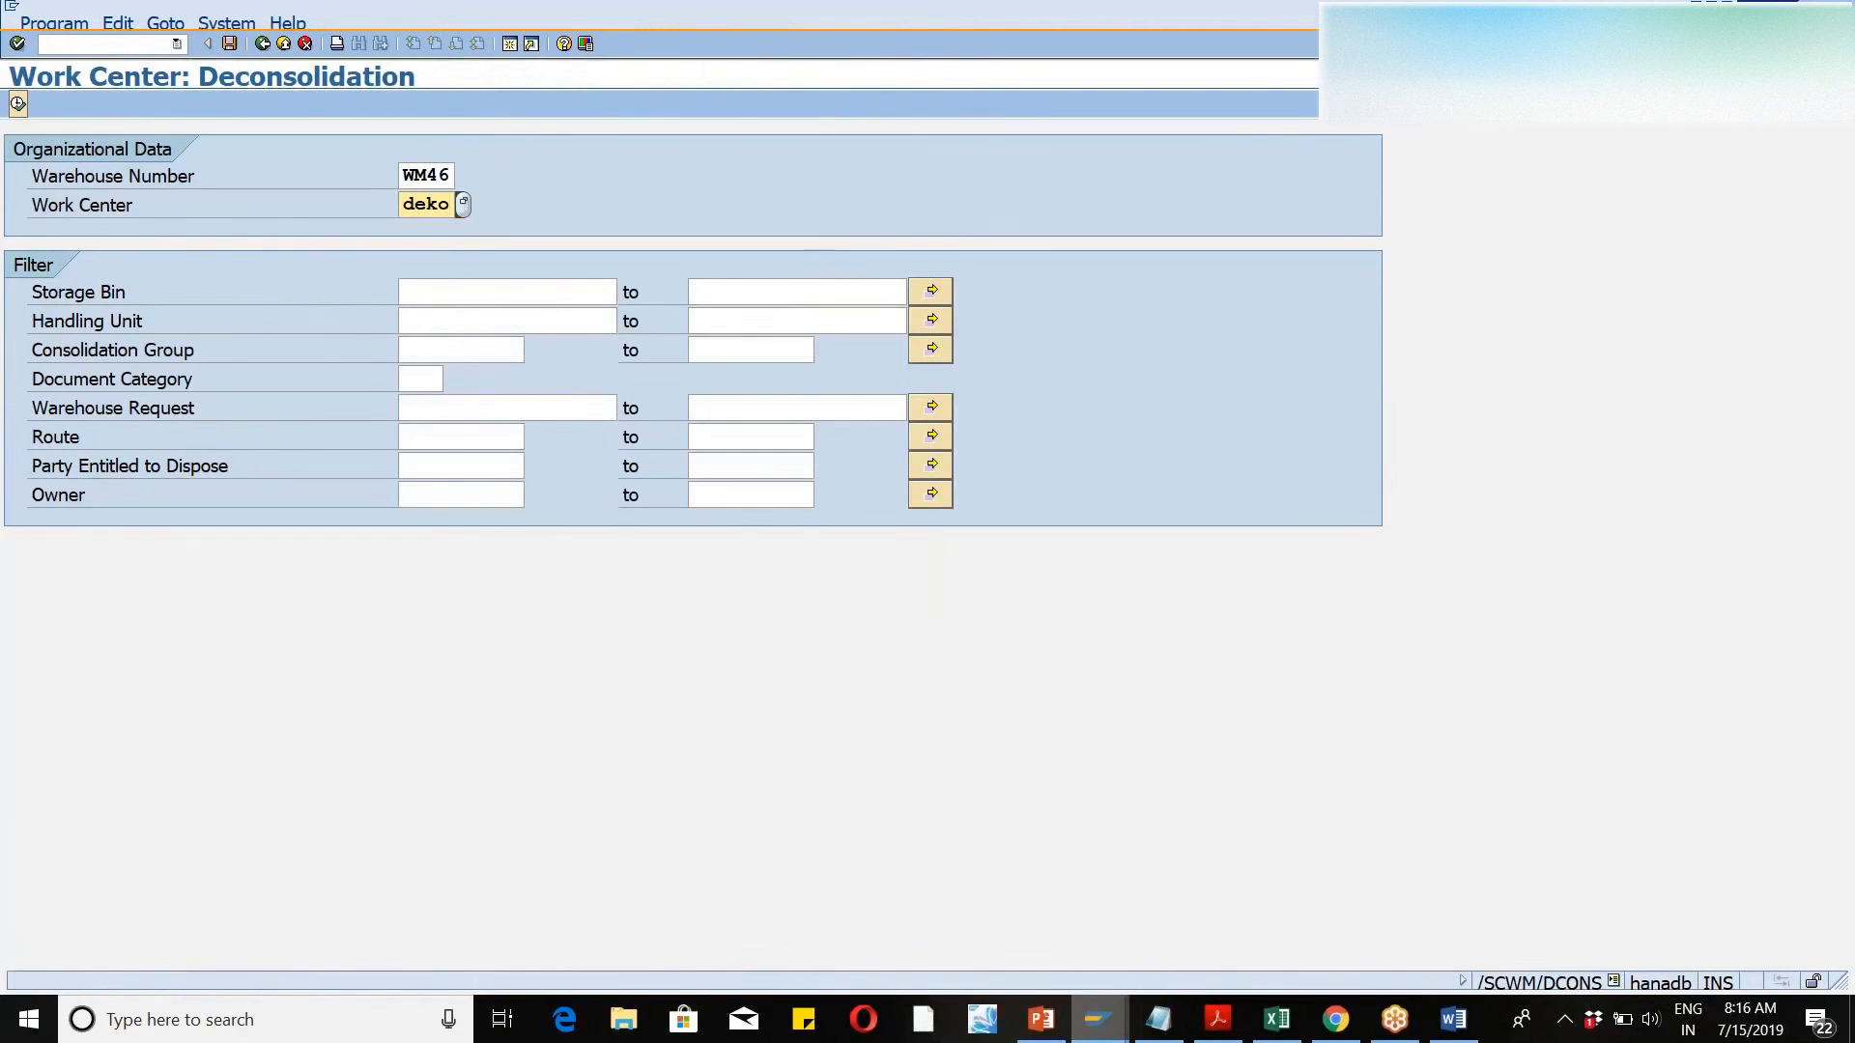
{"action": "left_click", "coordinate": [18, 104]}
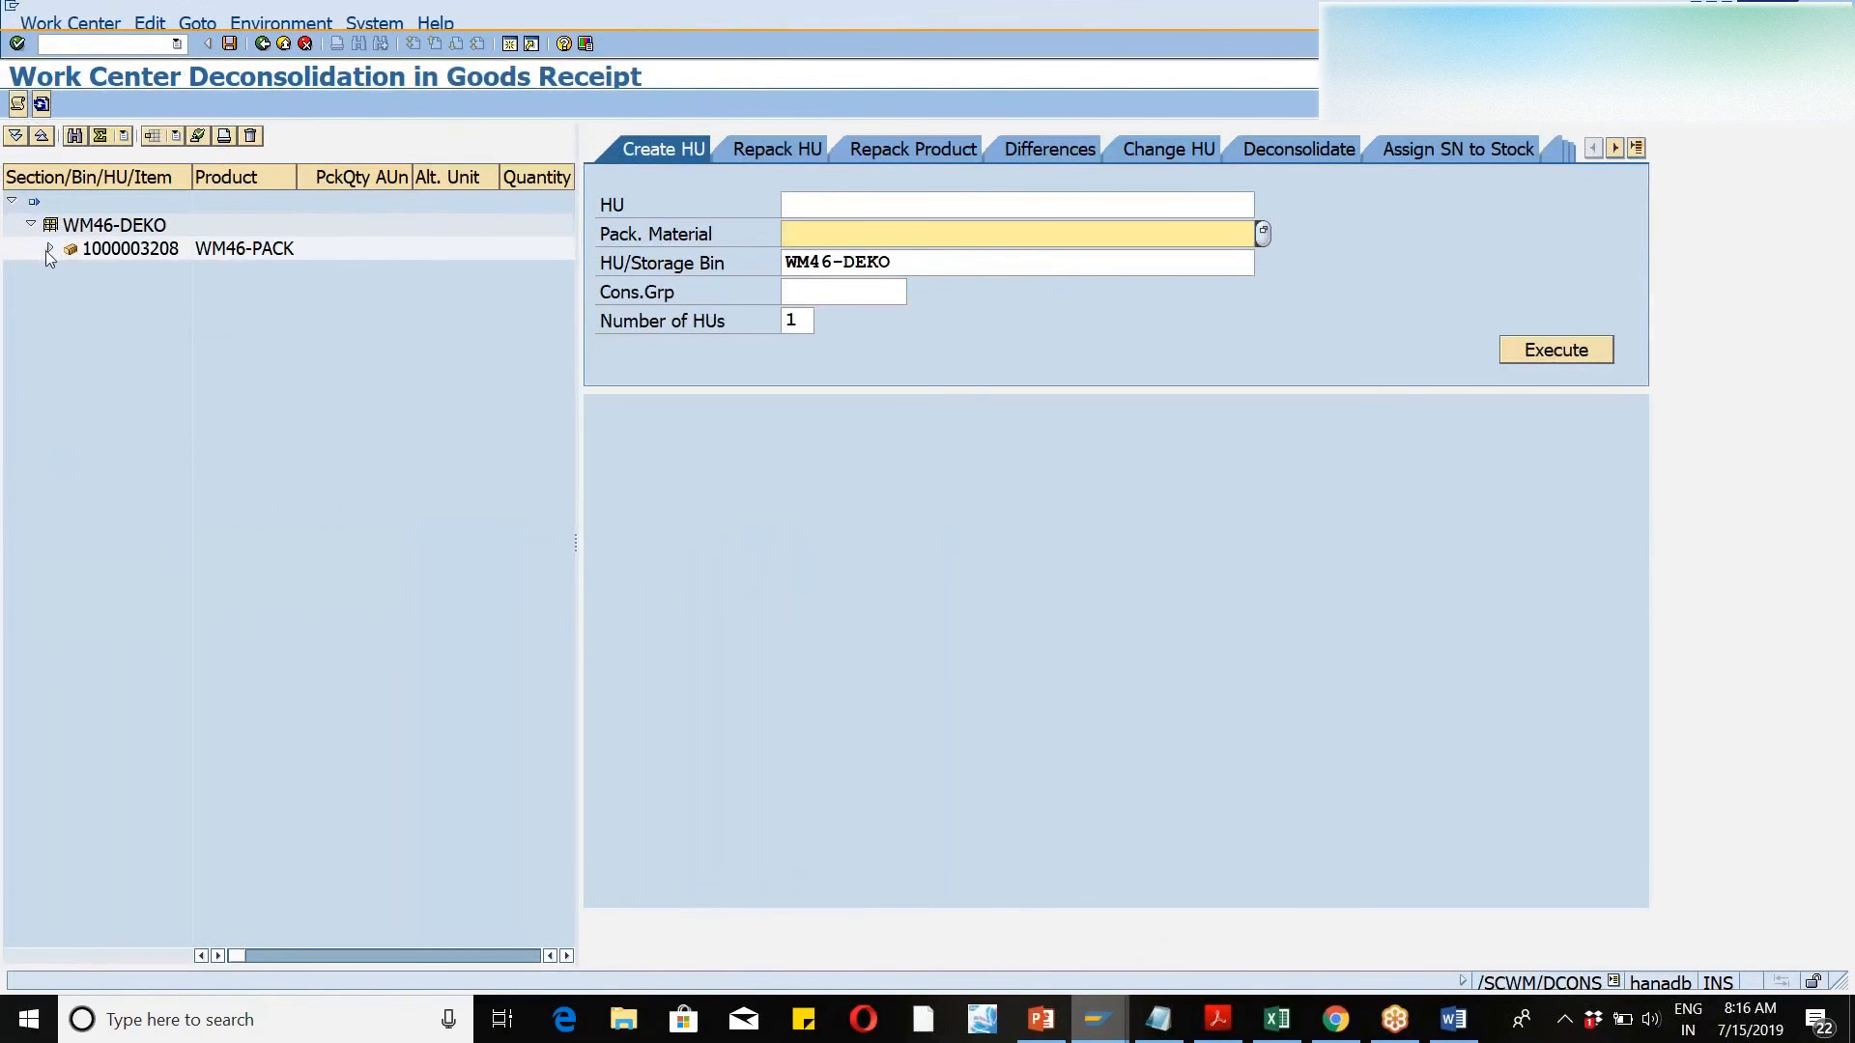
{"action": "left_click", "coordinate": [49, 248]}
{"action": "left_click", "coordinate": [132, 253]}
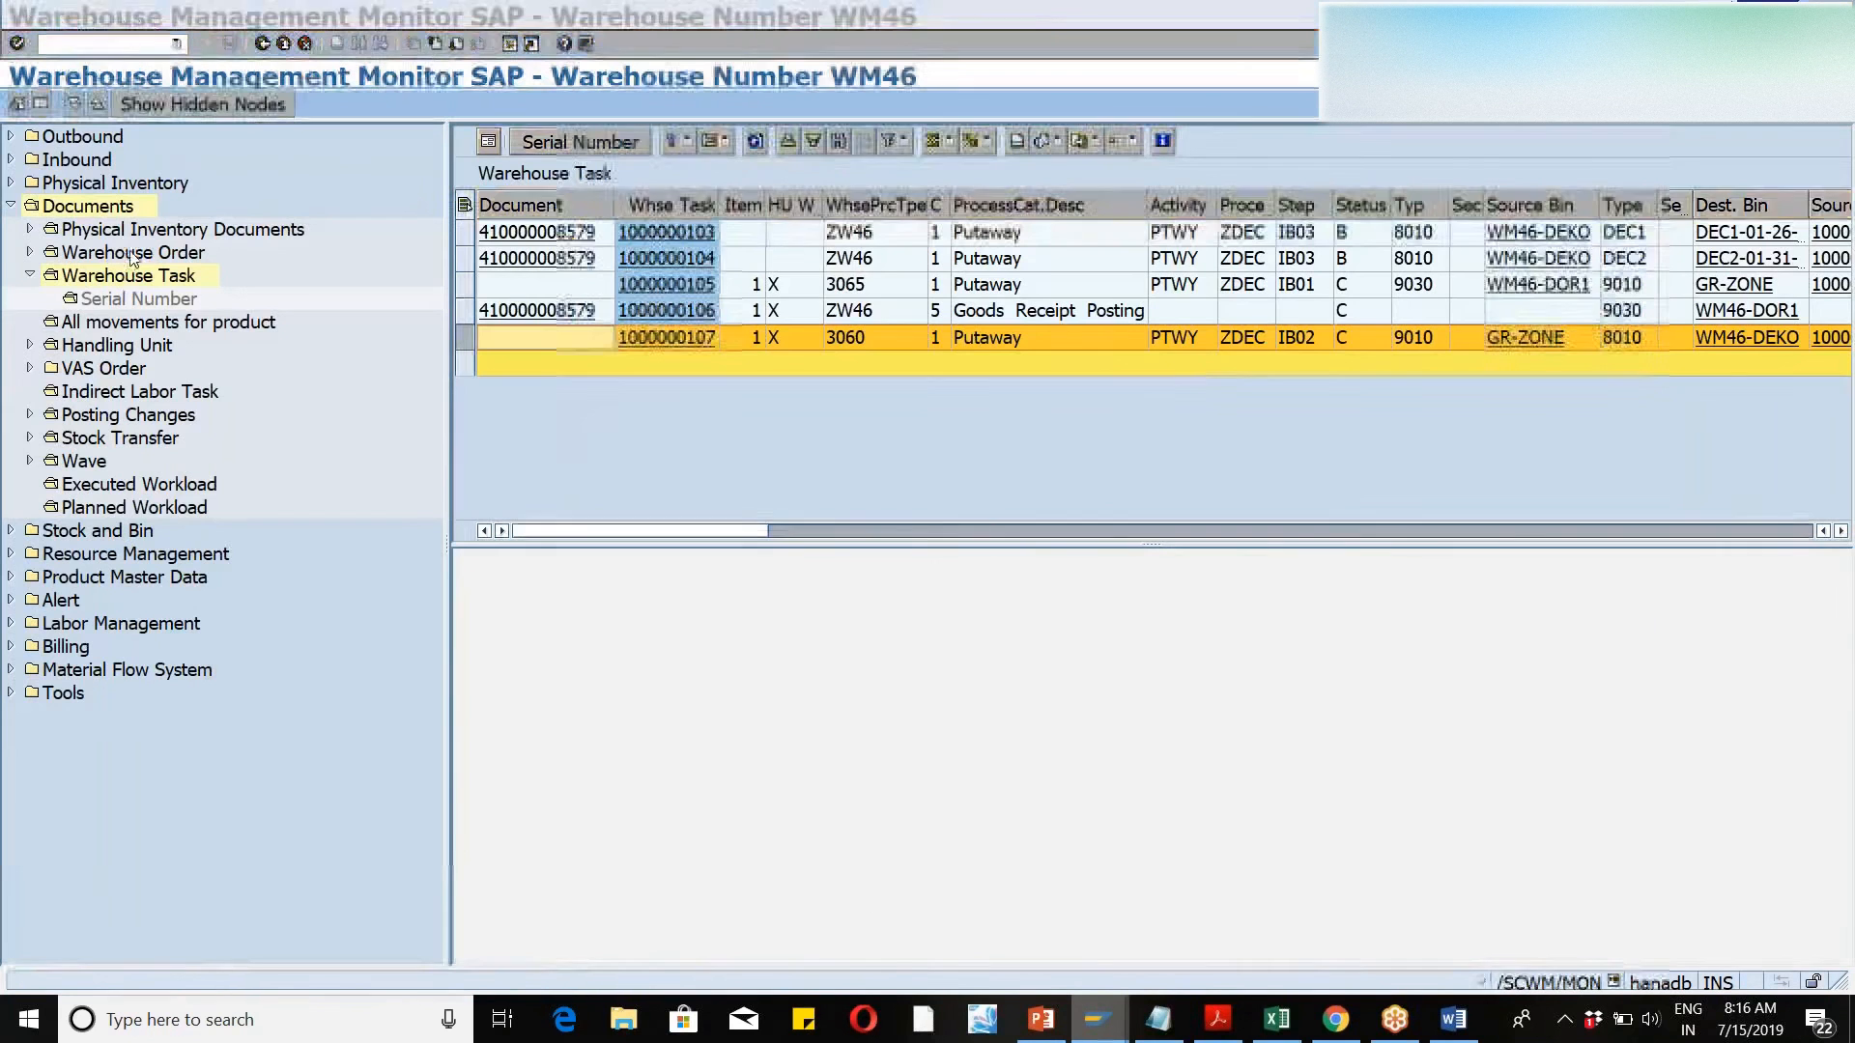
- Check the source and destination handling units of the tasks in the monitor's warehouse task list
{"action": "left_click", "coordinate": [1841, 532]}
{"action": "left_click", "coordinate": [1841, 533]}
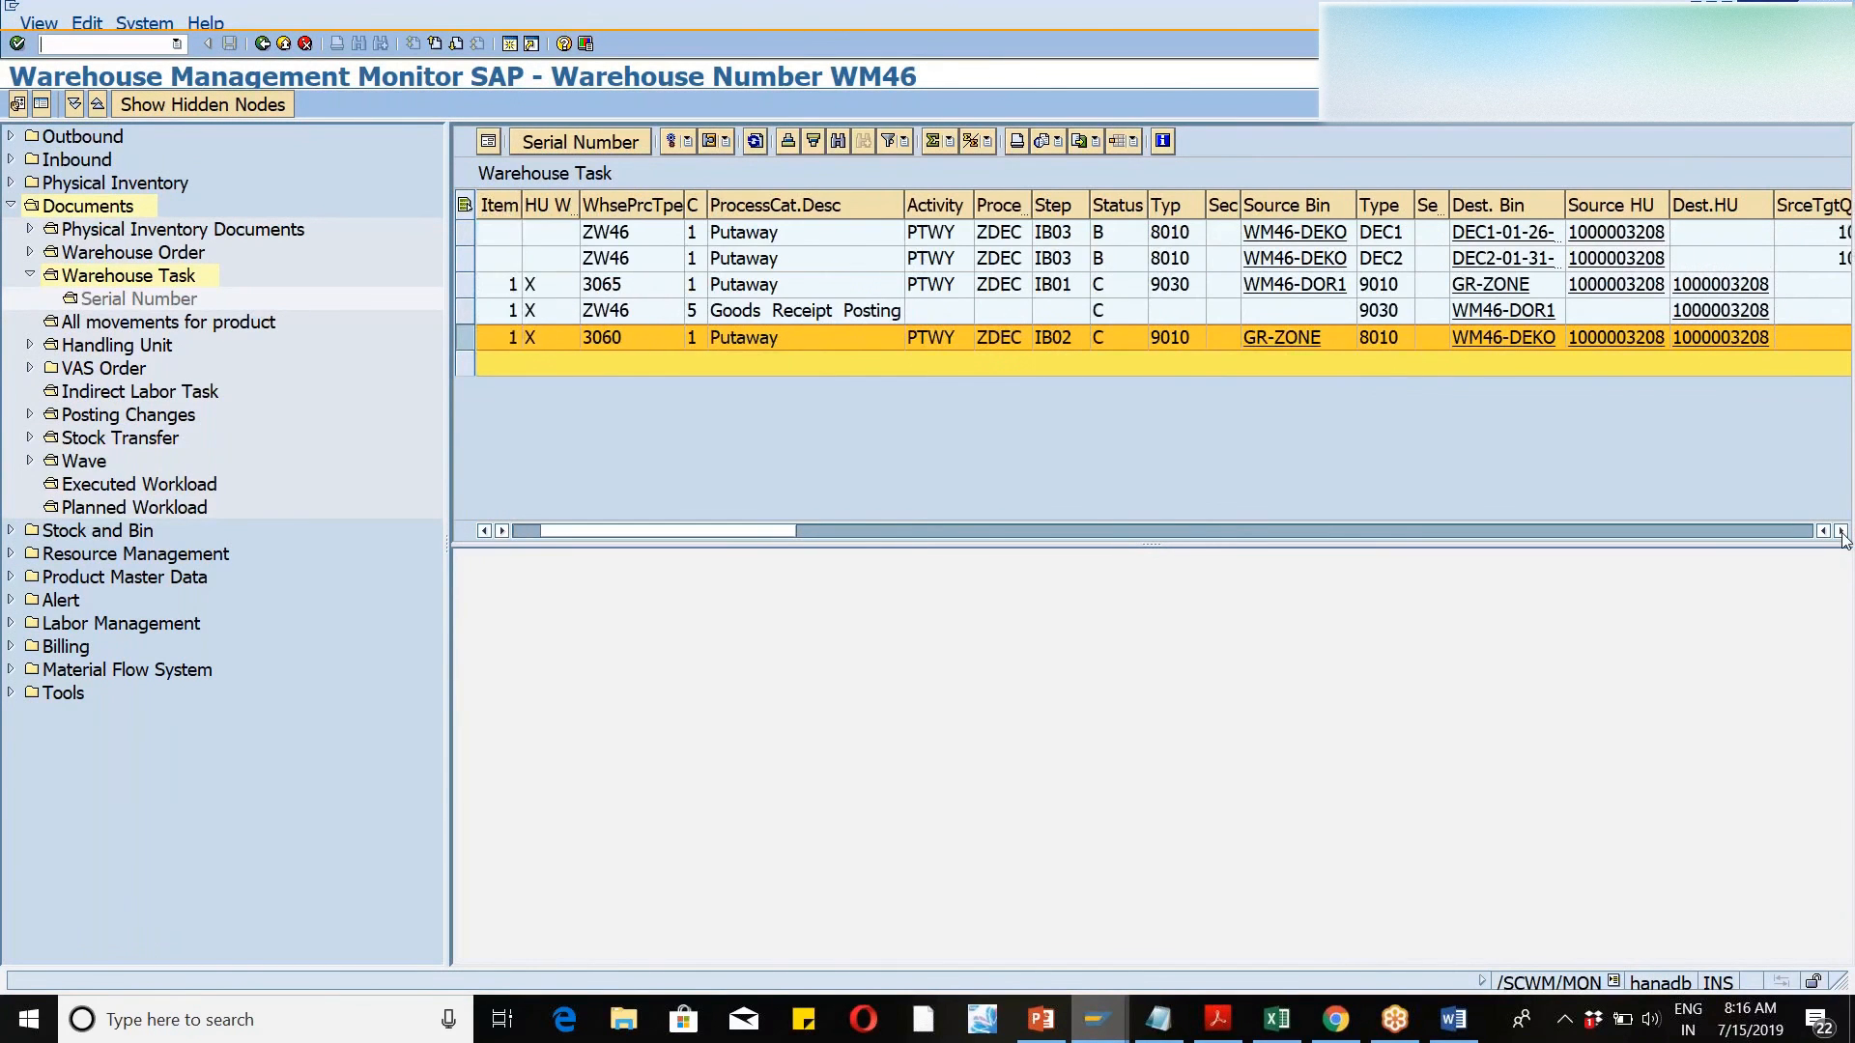
{"action": "left_click", "coordinate": [1842, 532]}
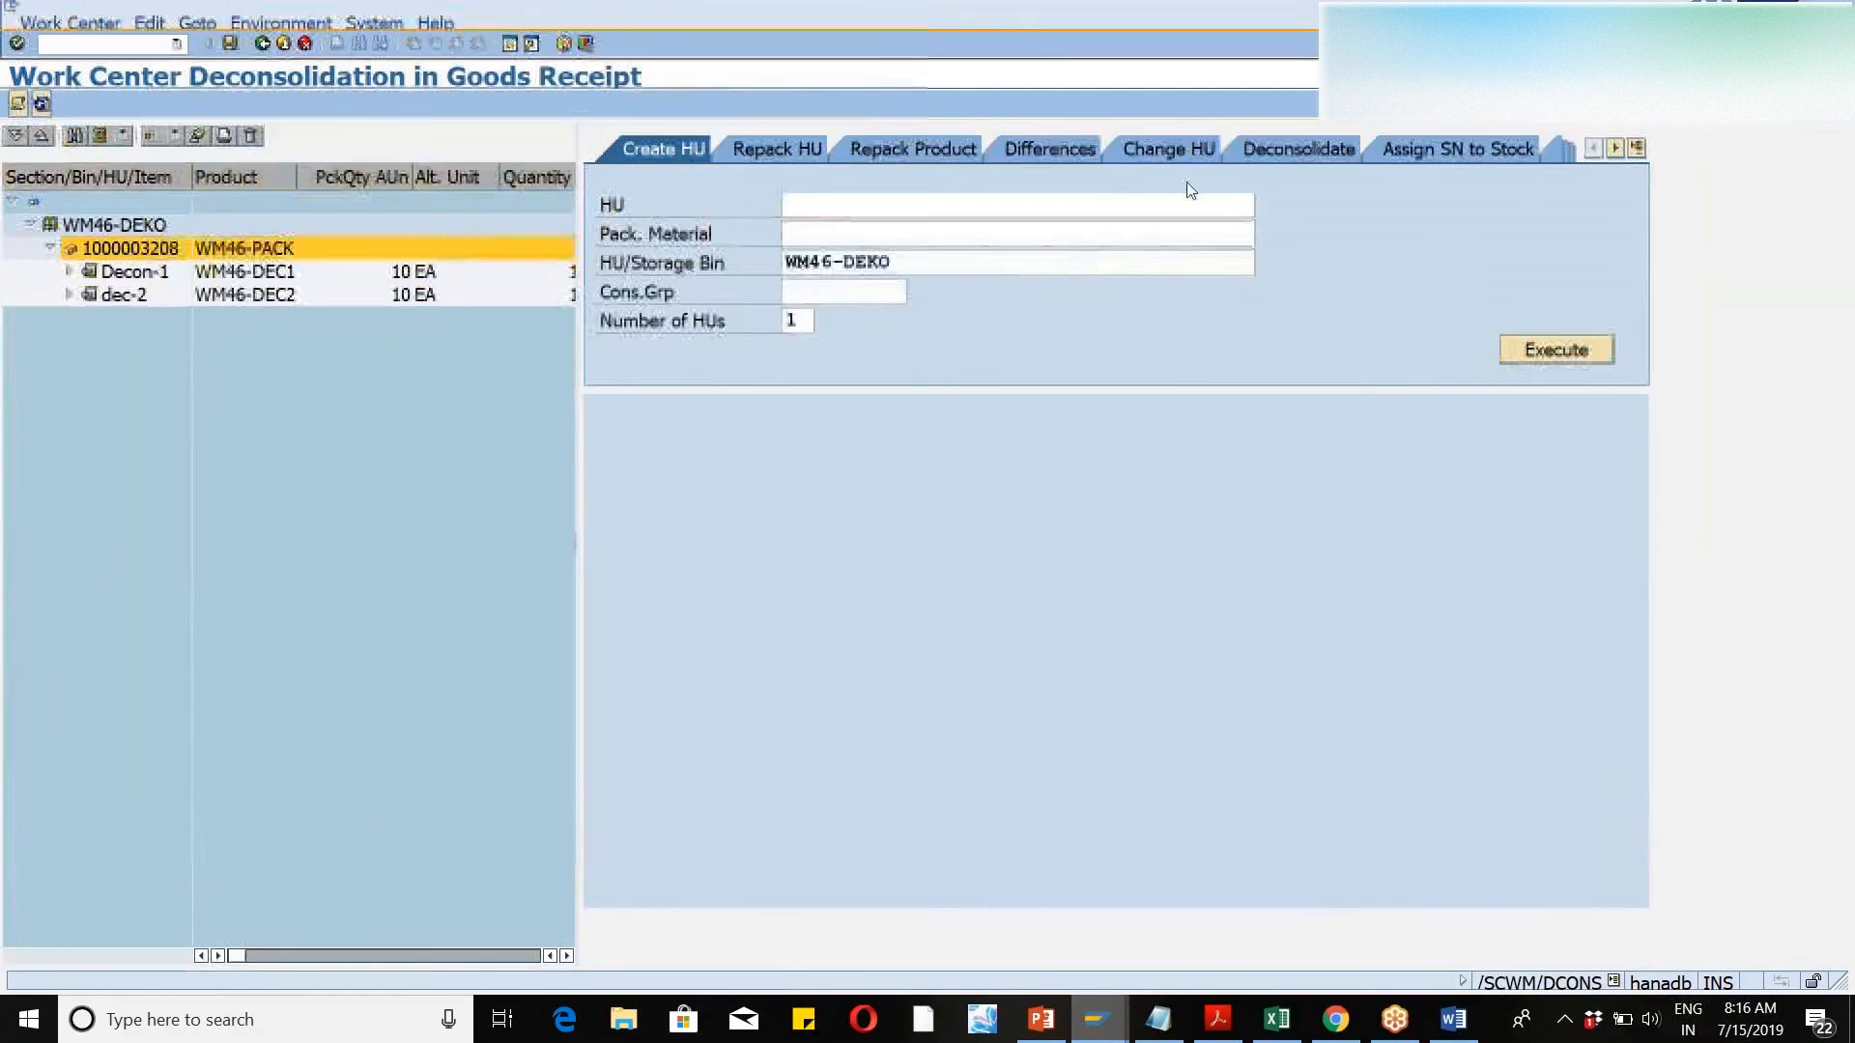
{"action": "left_click", "coordinate": [1285, 148]}
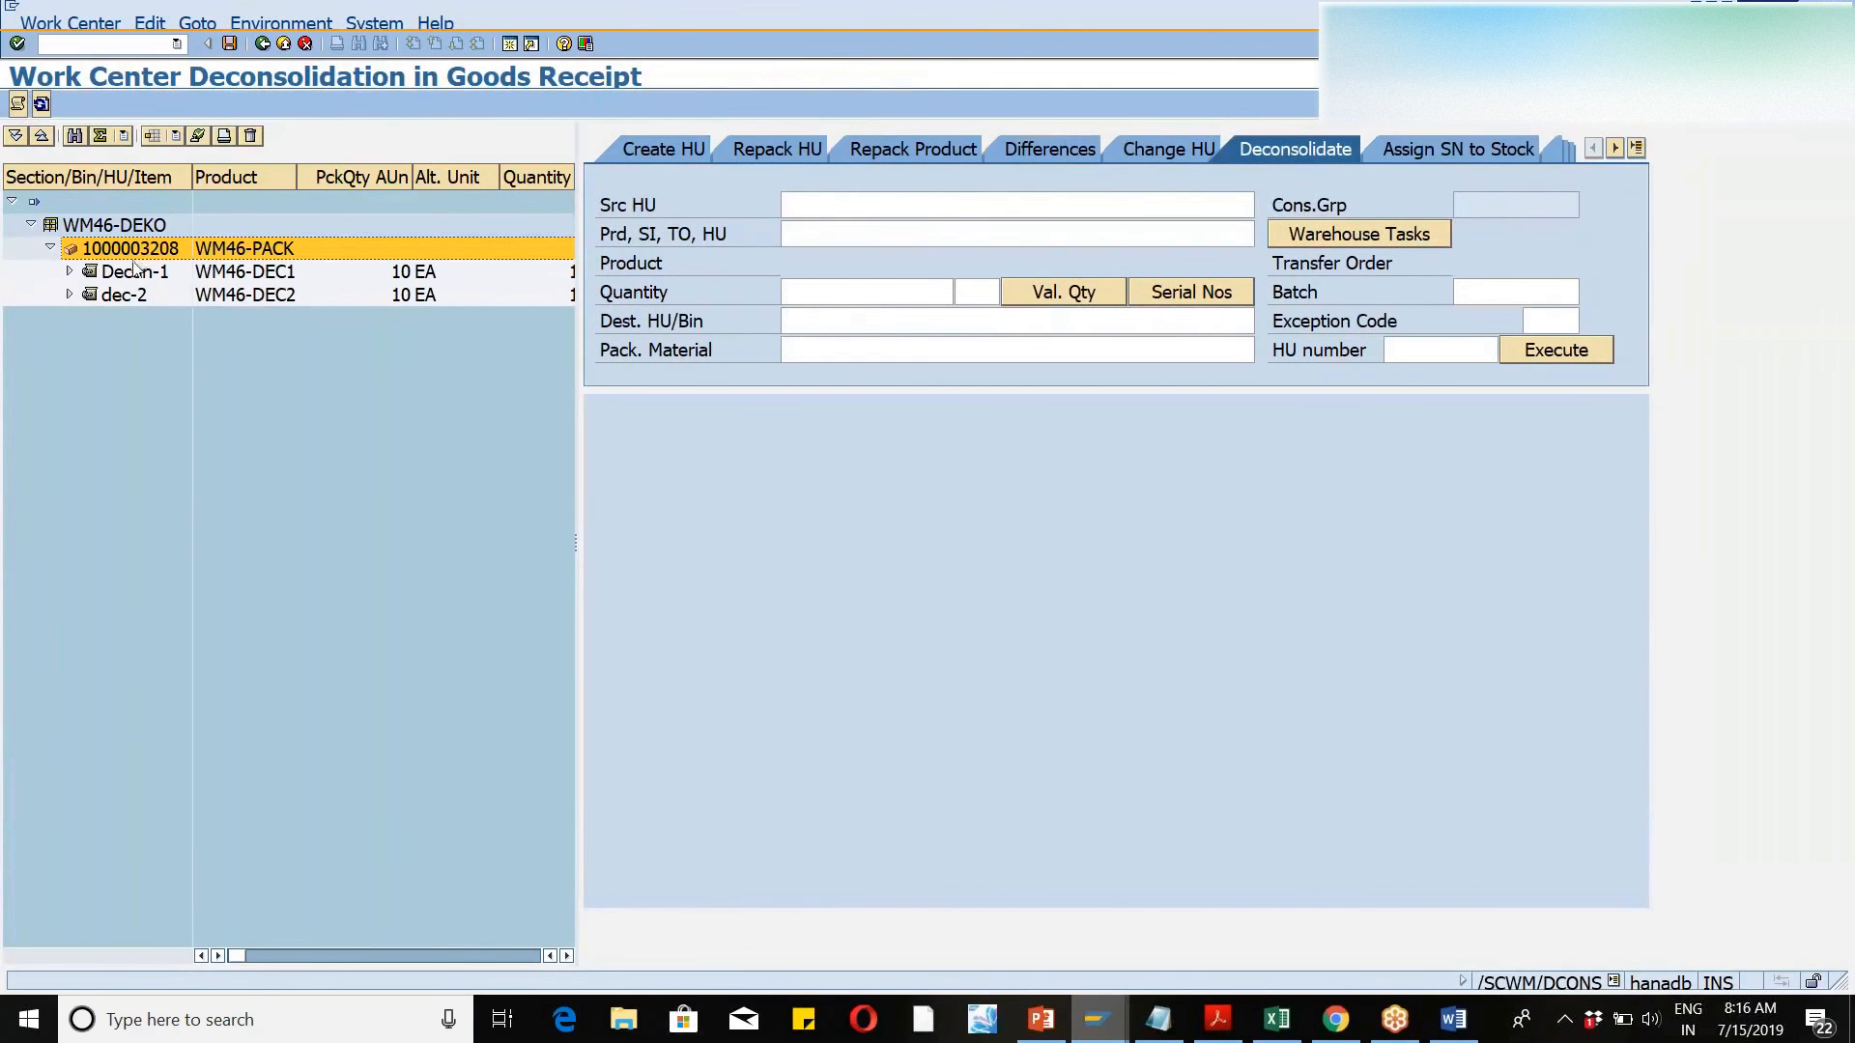
{"action": "left_click", "coordinate": [841, 210]}
{"action": "key", "text": "ctrl+v"}
{"action": "key", "text": "Delete"}
{"action": "key", "text": "Delete"}
{"action": "key", "text": "Delete"}
{"action": "key", "text": "Delete"}
{"action": "key", "text": "Delete"}
{"action": "key", "text": "Delete"}
{"action": "key", "text": "Delete"}
{"action": "key", "text": "Delete"}
{"action": "key", "text": "Delete"}
{"action": "key", "text": "Delete"}
{"action": "key", "text": "Delete"}
{"action": "key", "text": "Delete"}
{"action": "key", "text": "Delete"}
{"action": "key", "text": "Delete"}
{"action": "key", "text": "Delete"}
{"action": "key", "text": "Delete"}
{"action": "key", "text": "Delete"}
{"action": "key", "text": "Delete"}
{"action": "key", "text": "Delete"}
{"action": "key", "text": "Delete"}
{"action": "key", "text": "Delete"}
{"action": "key", "text": "Delete"}
{"action": "key", "text": "Delete"}
{"action": "key", "text": "Delete"}
{"action": "key", "text": "Delete"}
{"action": "key", "text": "Delete"}
{"action": "key", "text": "Delete"}
{"action": "left_click", "coordinate": [1360, 242]}
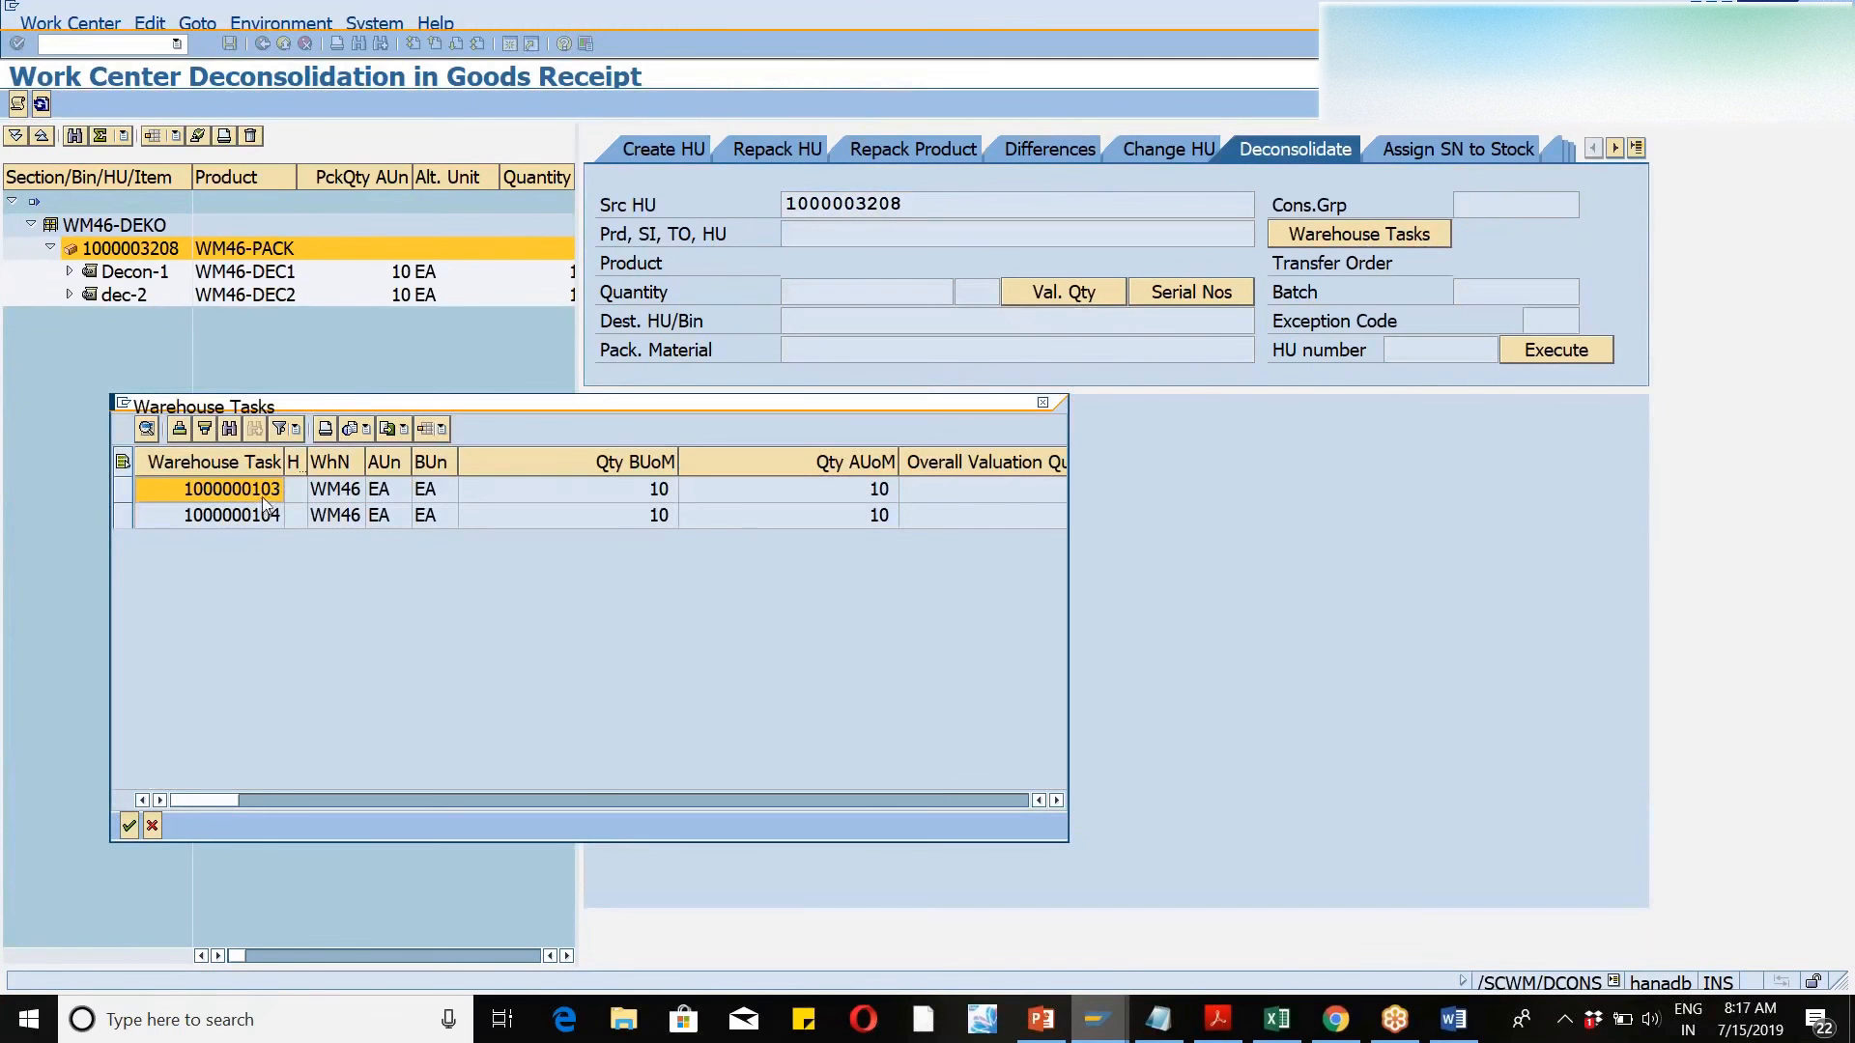
{"action": "key", "text": "alt+Tab"}
{"action": "left_click_drag", "start_coordinate": [653, 529], "coordinate": [601, 543]}
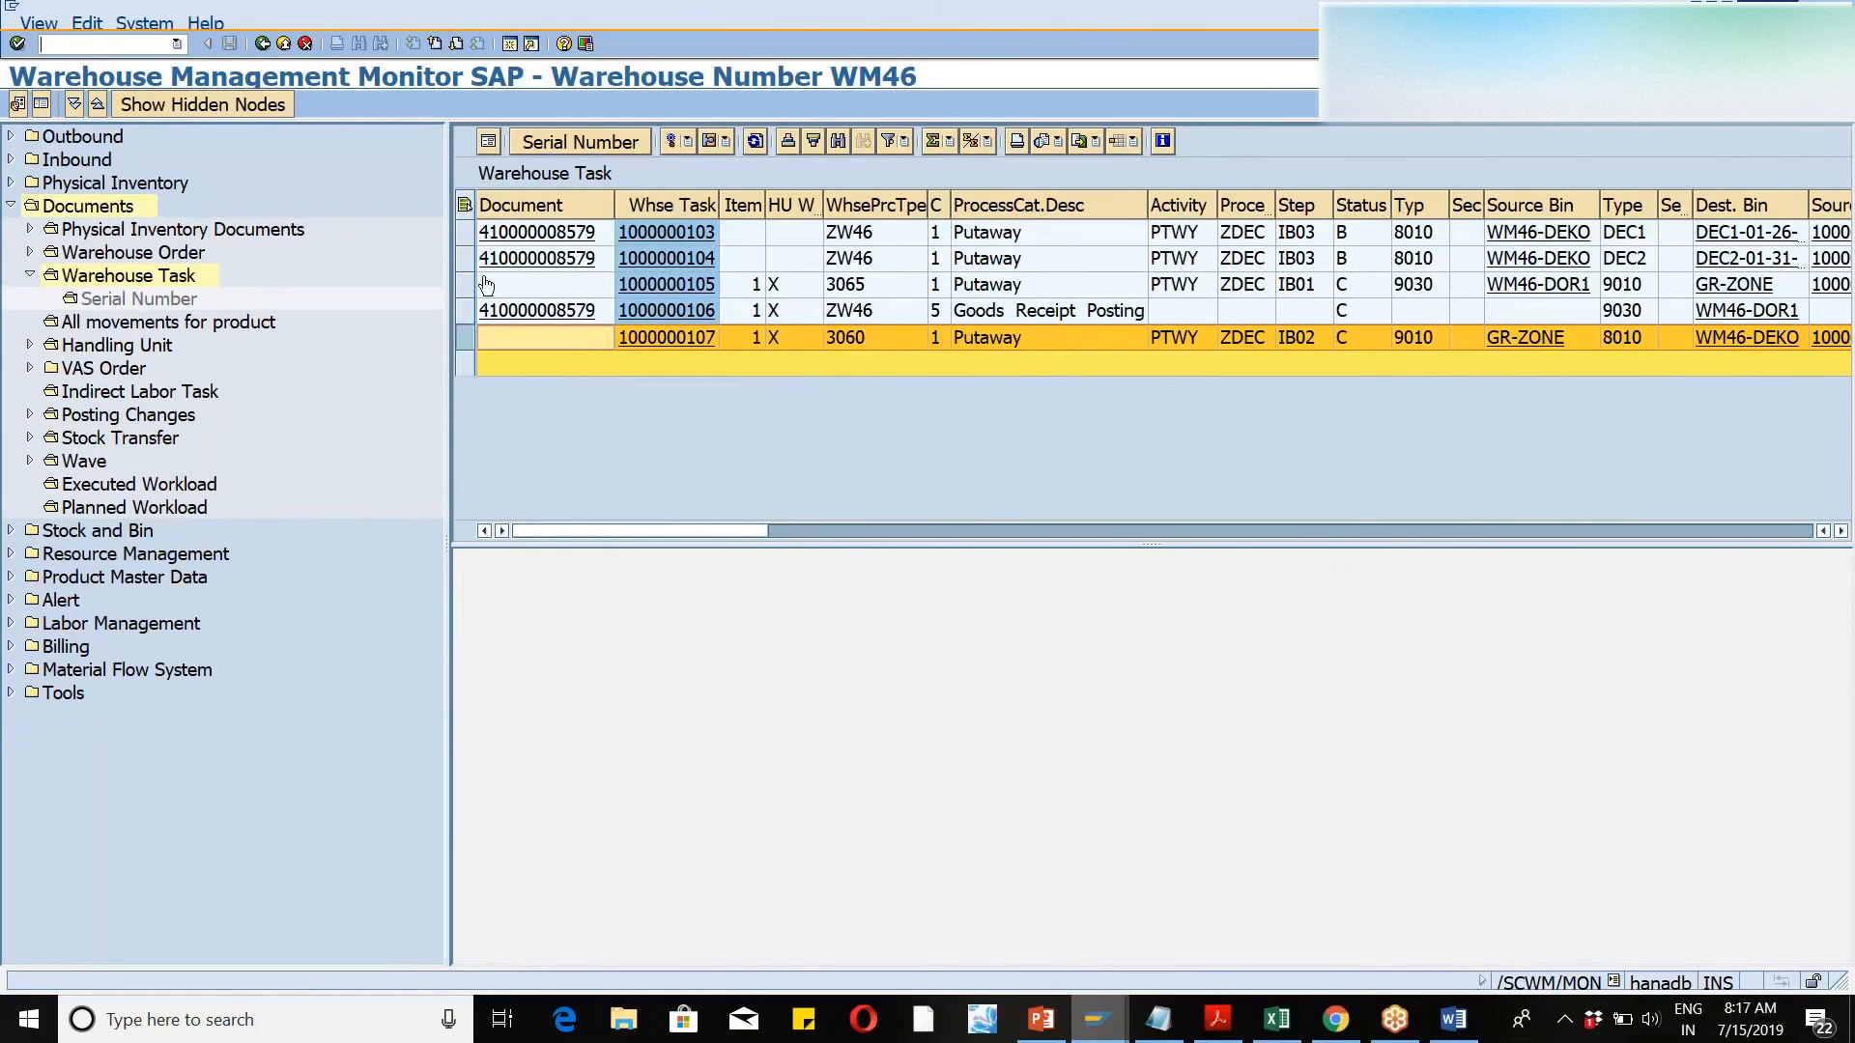
{"action": "key", "text": "alt+Tab"}
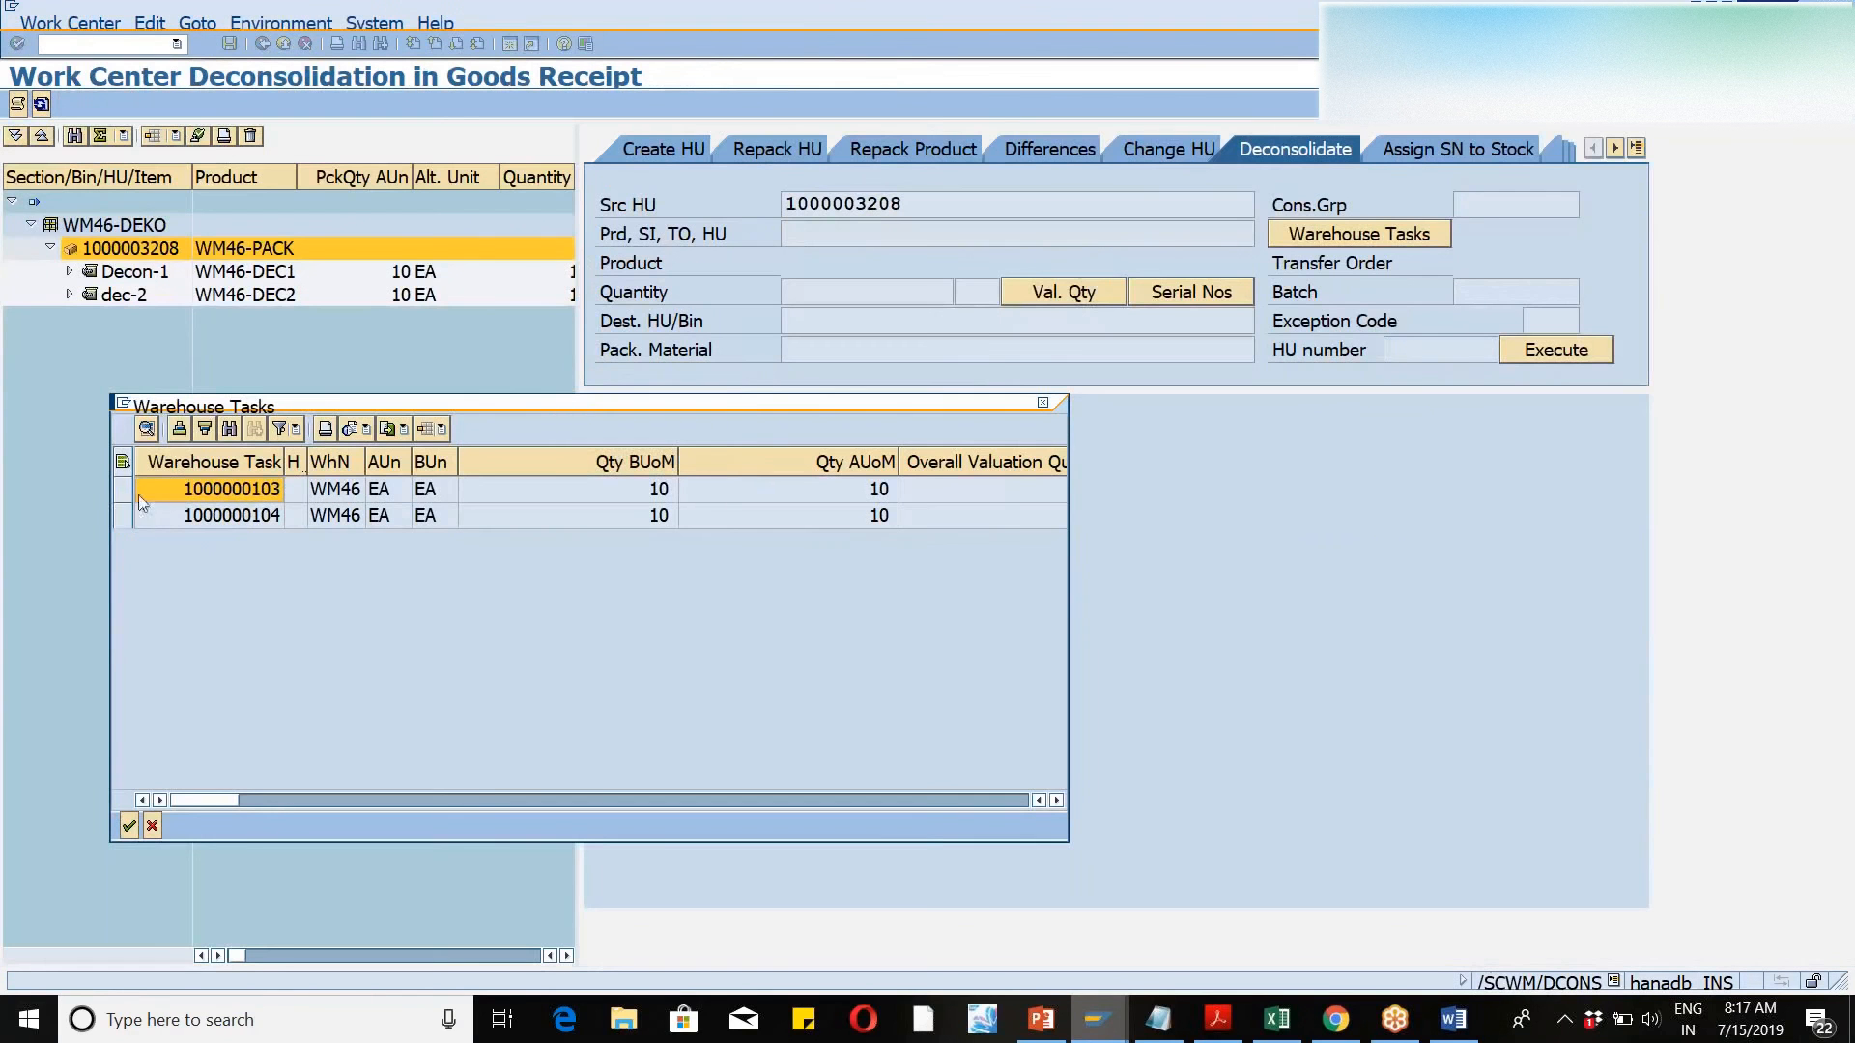
{"action": "left_click", "coordinate": [125, 487]}
{"action": "left_click", "coordinate": [129, 831]}
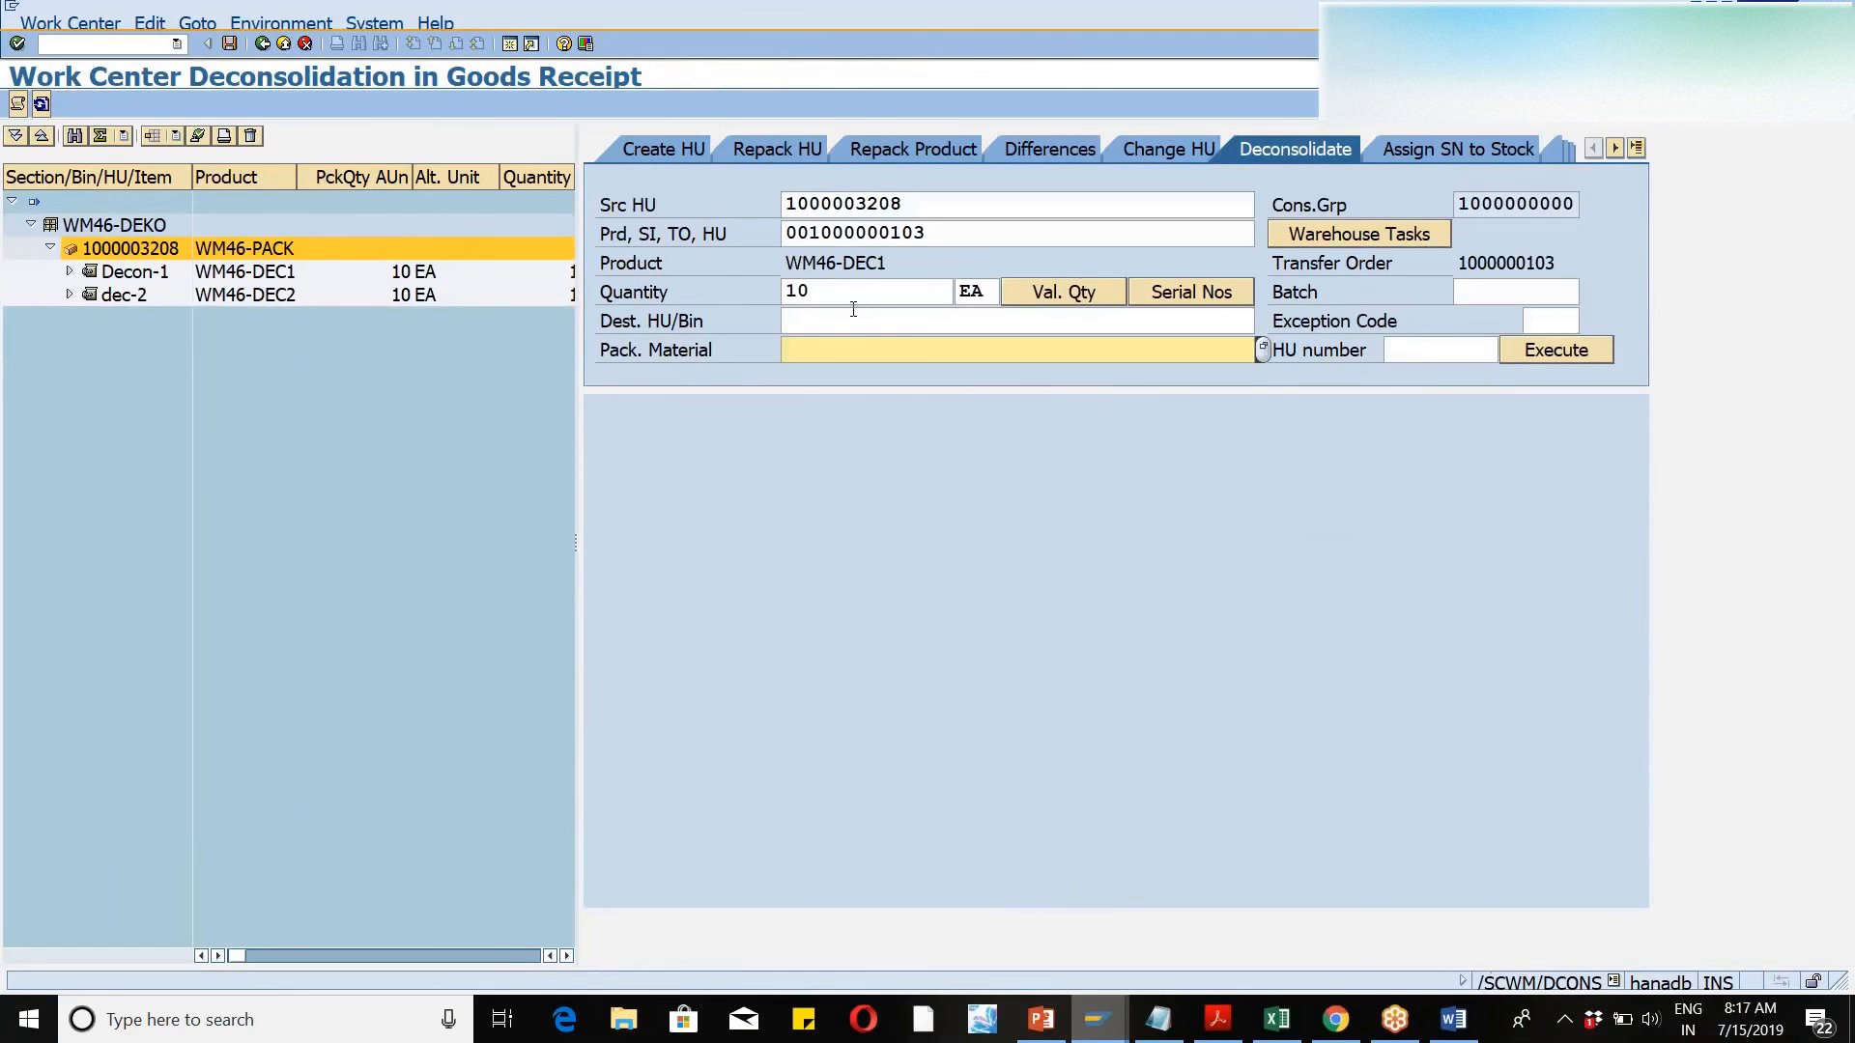
- Deconsolidate the WM46-DEC1 stock using packaging material wm46-pack, and expand both handling units in WM46-DEKO
{"action": "type", "text": "wm"}
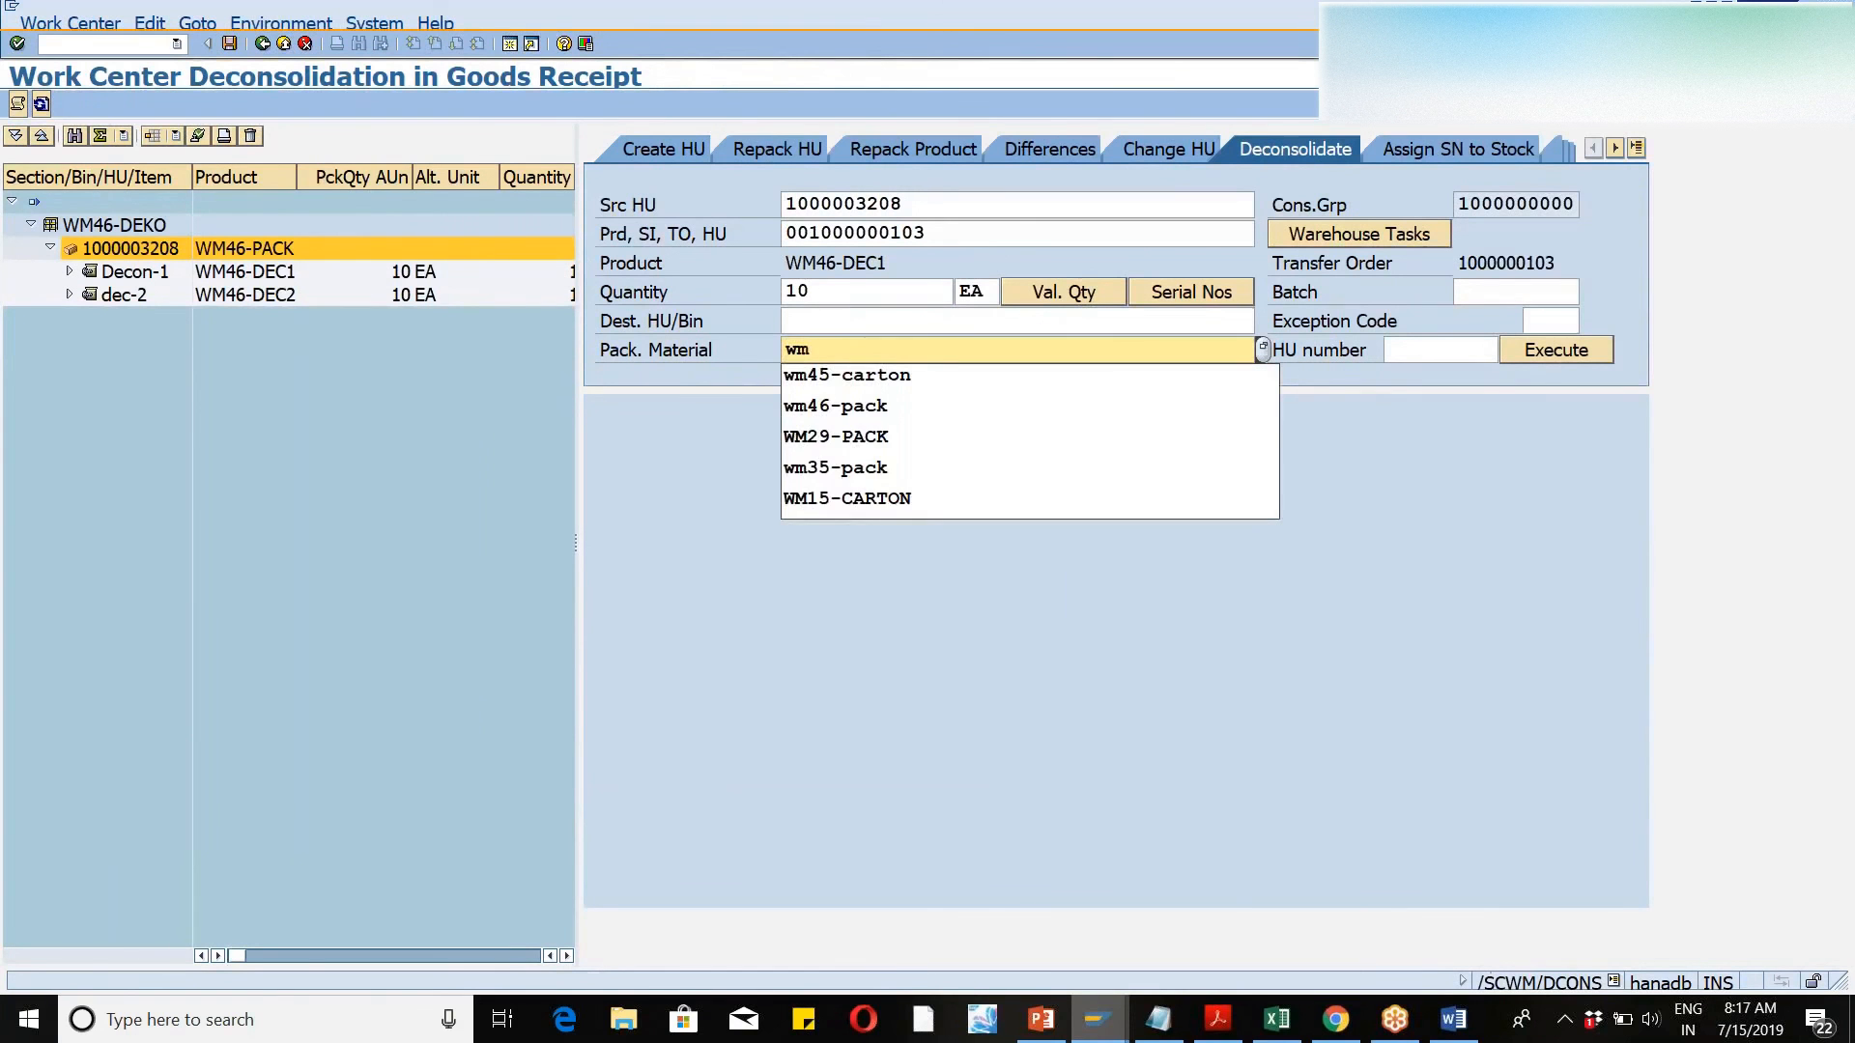
{"action": "type", "text": "46"}
{"action": "key", "text": "Down"}
{"action": "key", "text": "Return"}
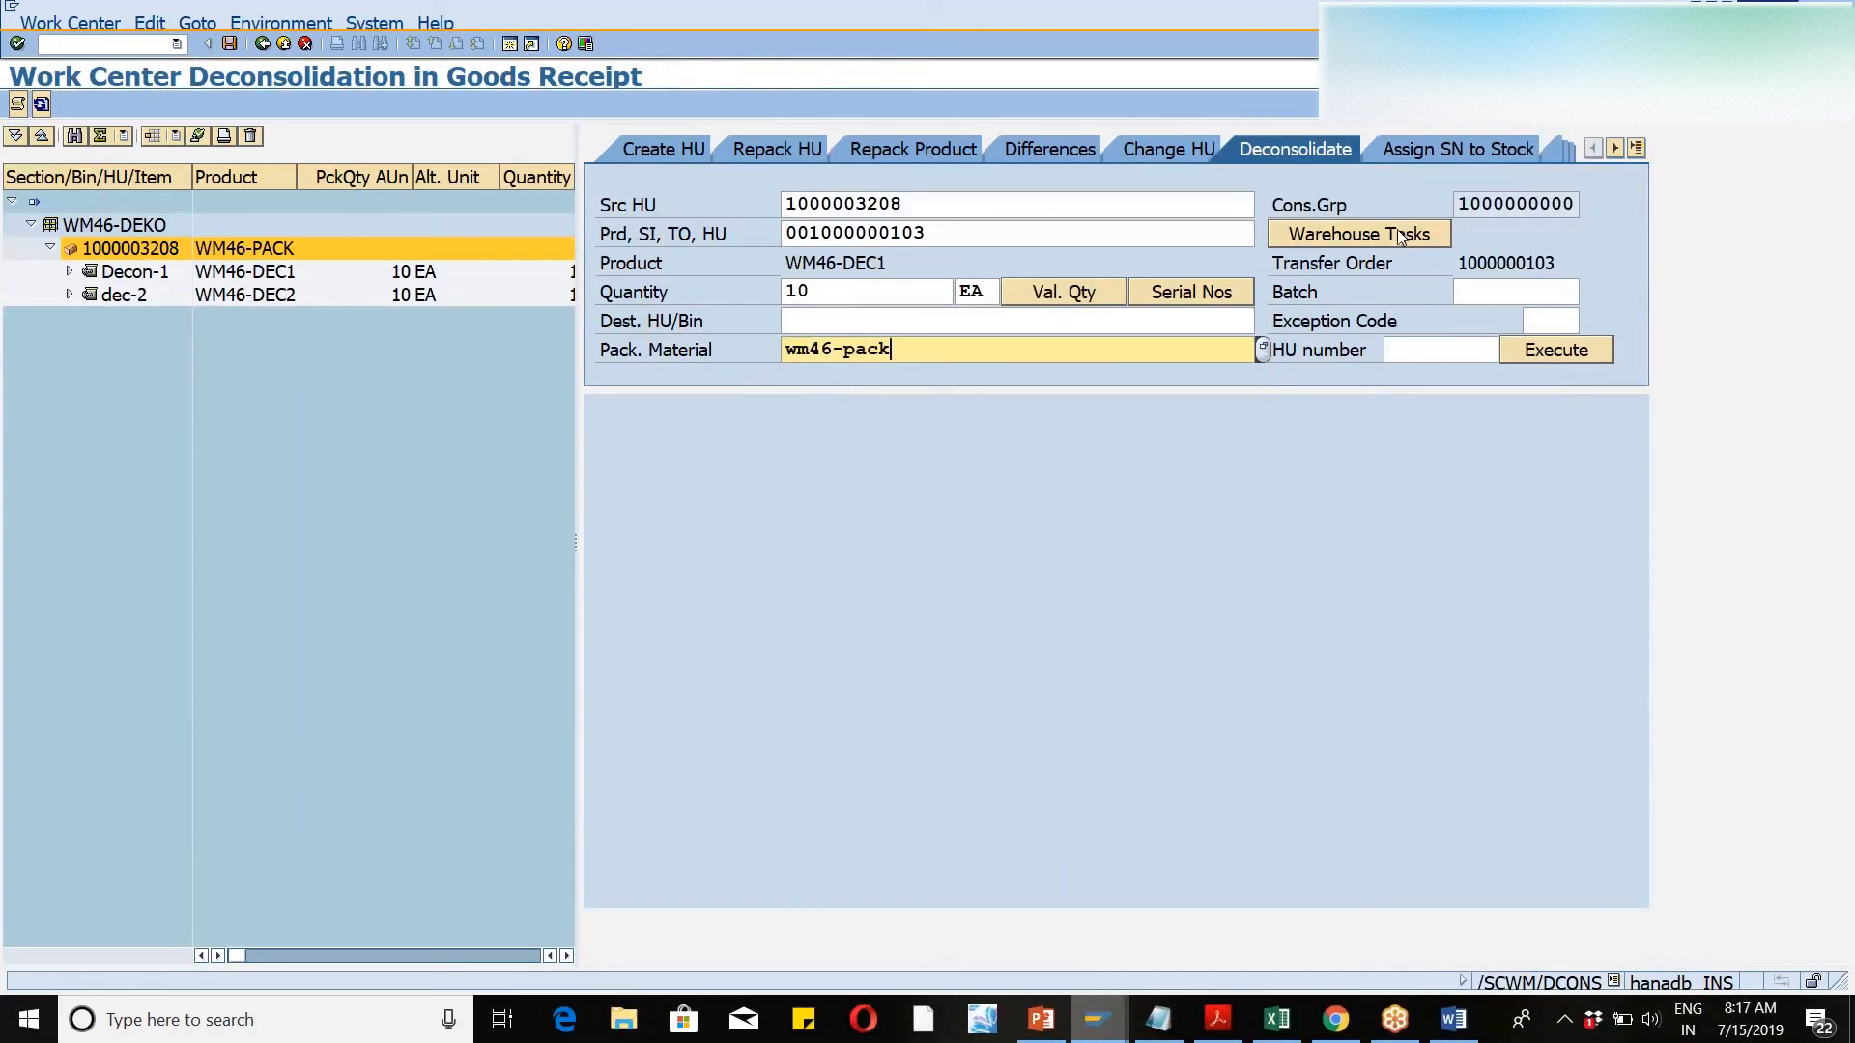
{"action": "left_click", "coordinate": [1588, 355]}
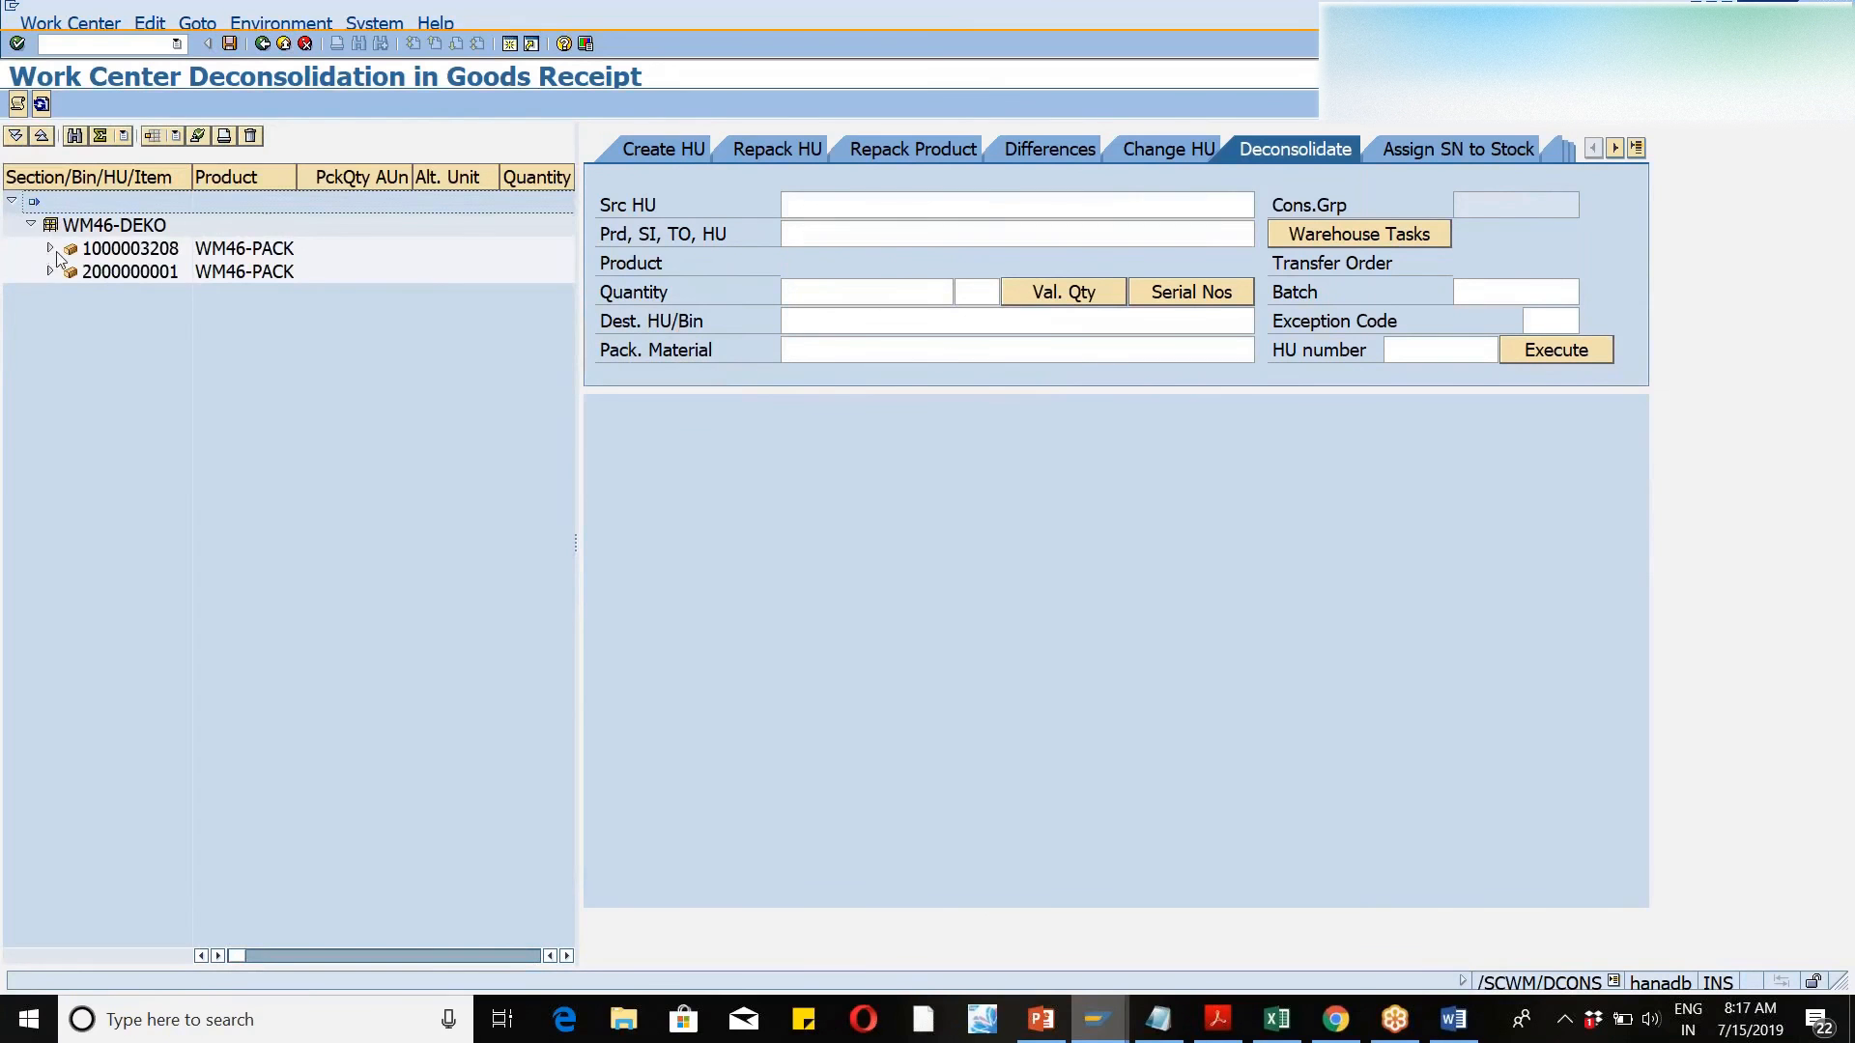
{"action": "left_click", "coordinate": [51, 250]}
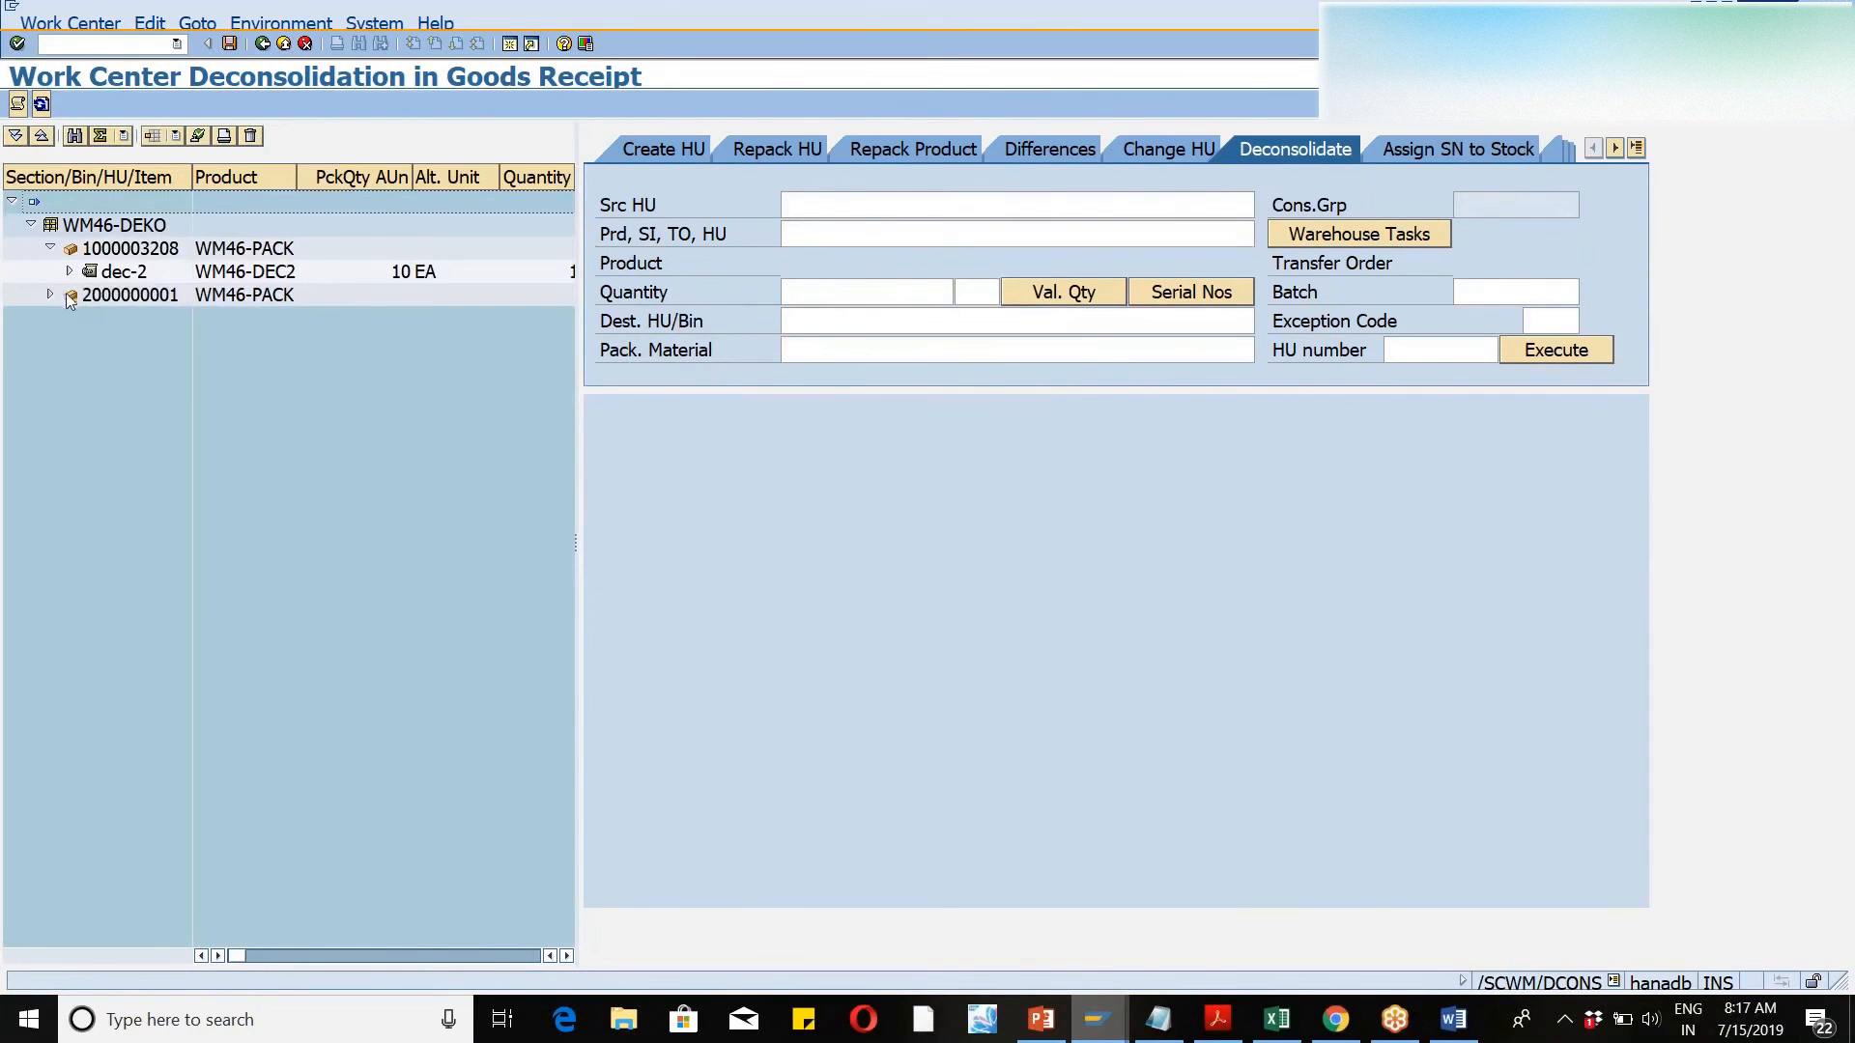
{"action": "left_click", "coordinate": [50, 294]}
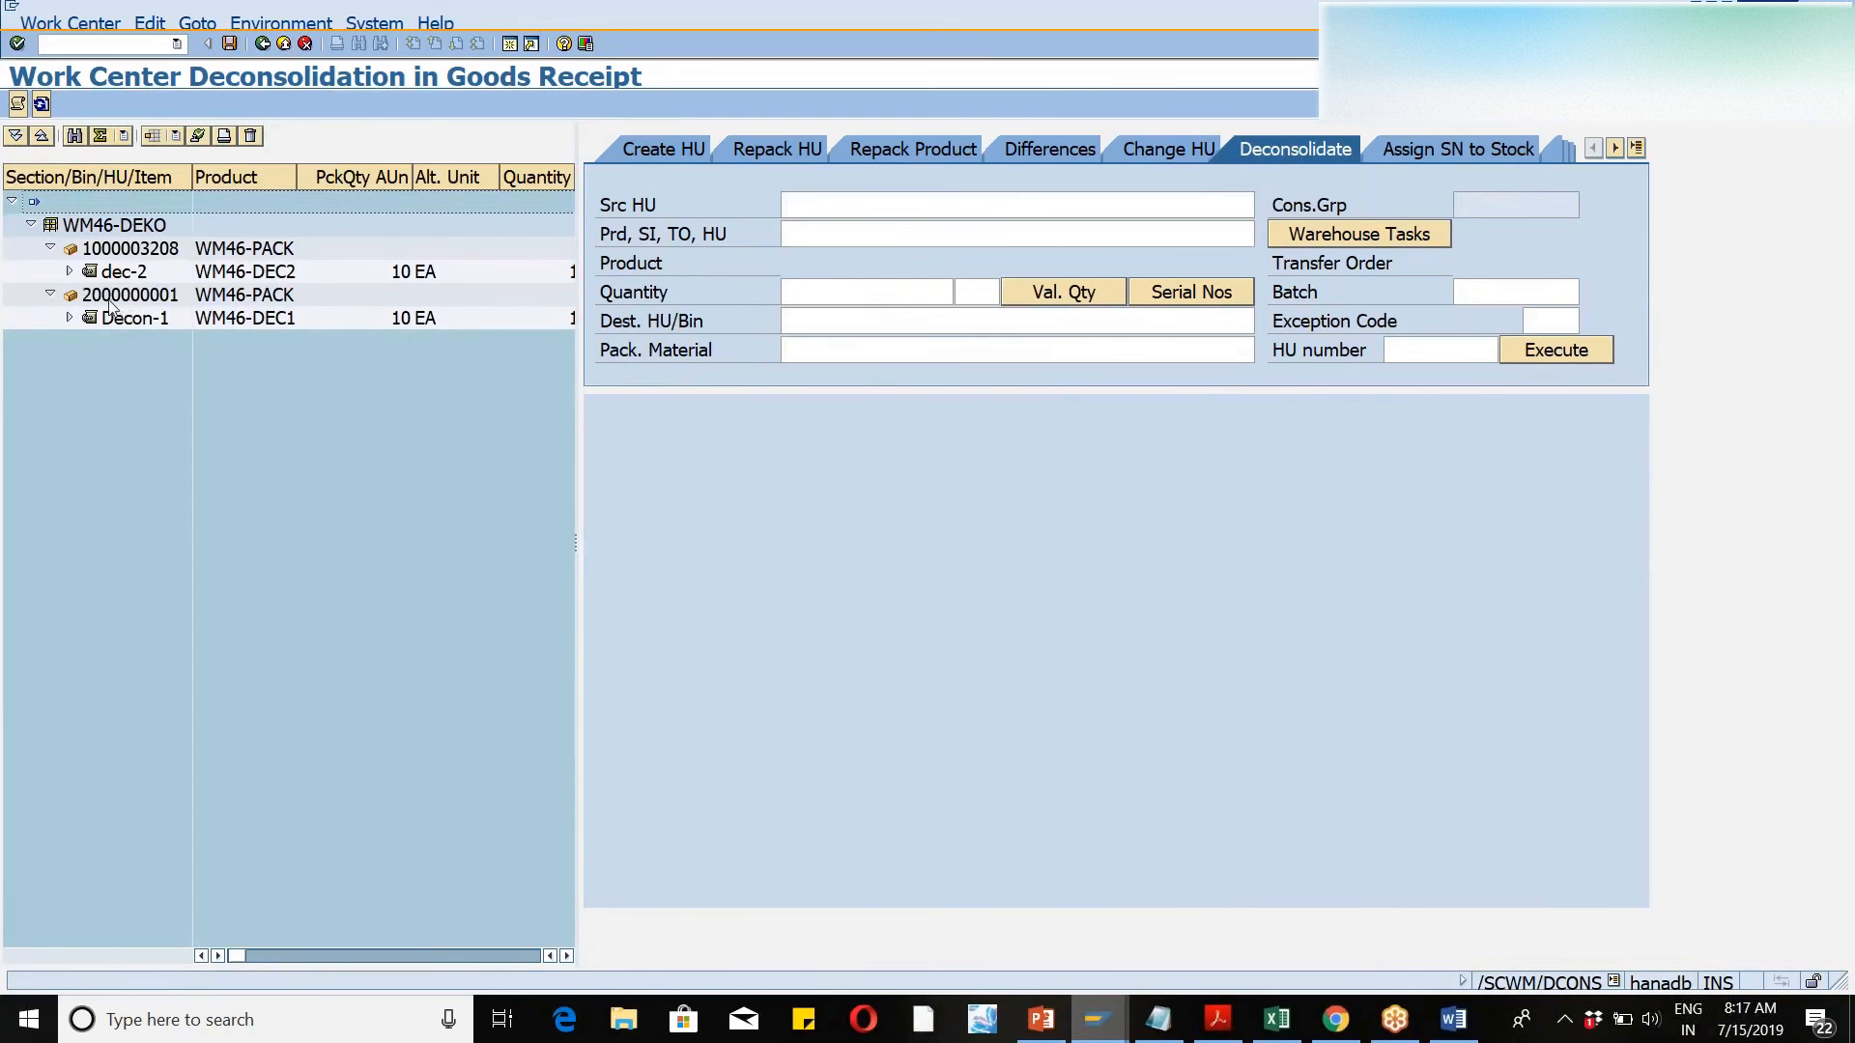
{"action": "left_click", "coordinate": [812, 203]}
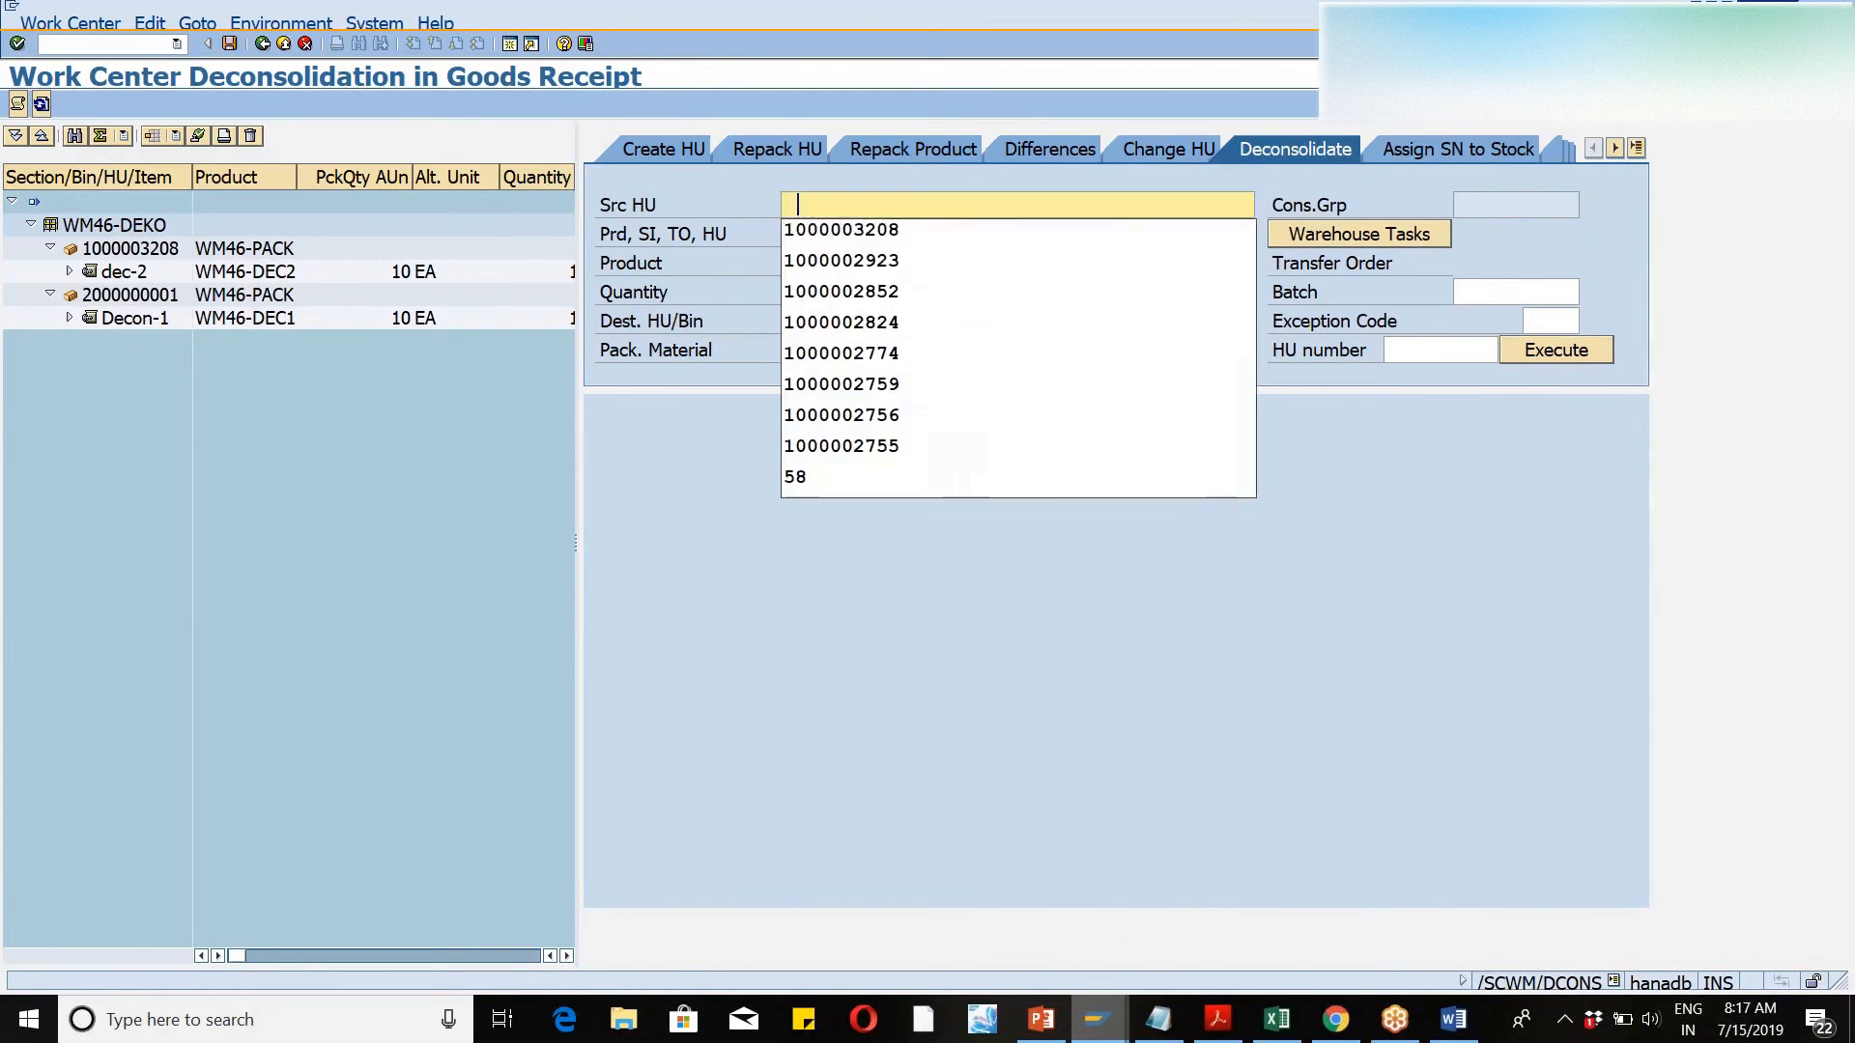
{"action": "left_click", "coordinate": [837, 237]}
{"action": "left_click", "coordinate": [1360, 238]}
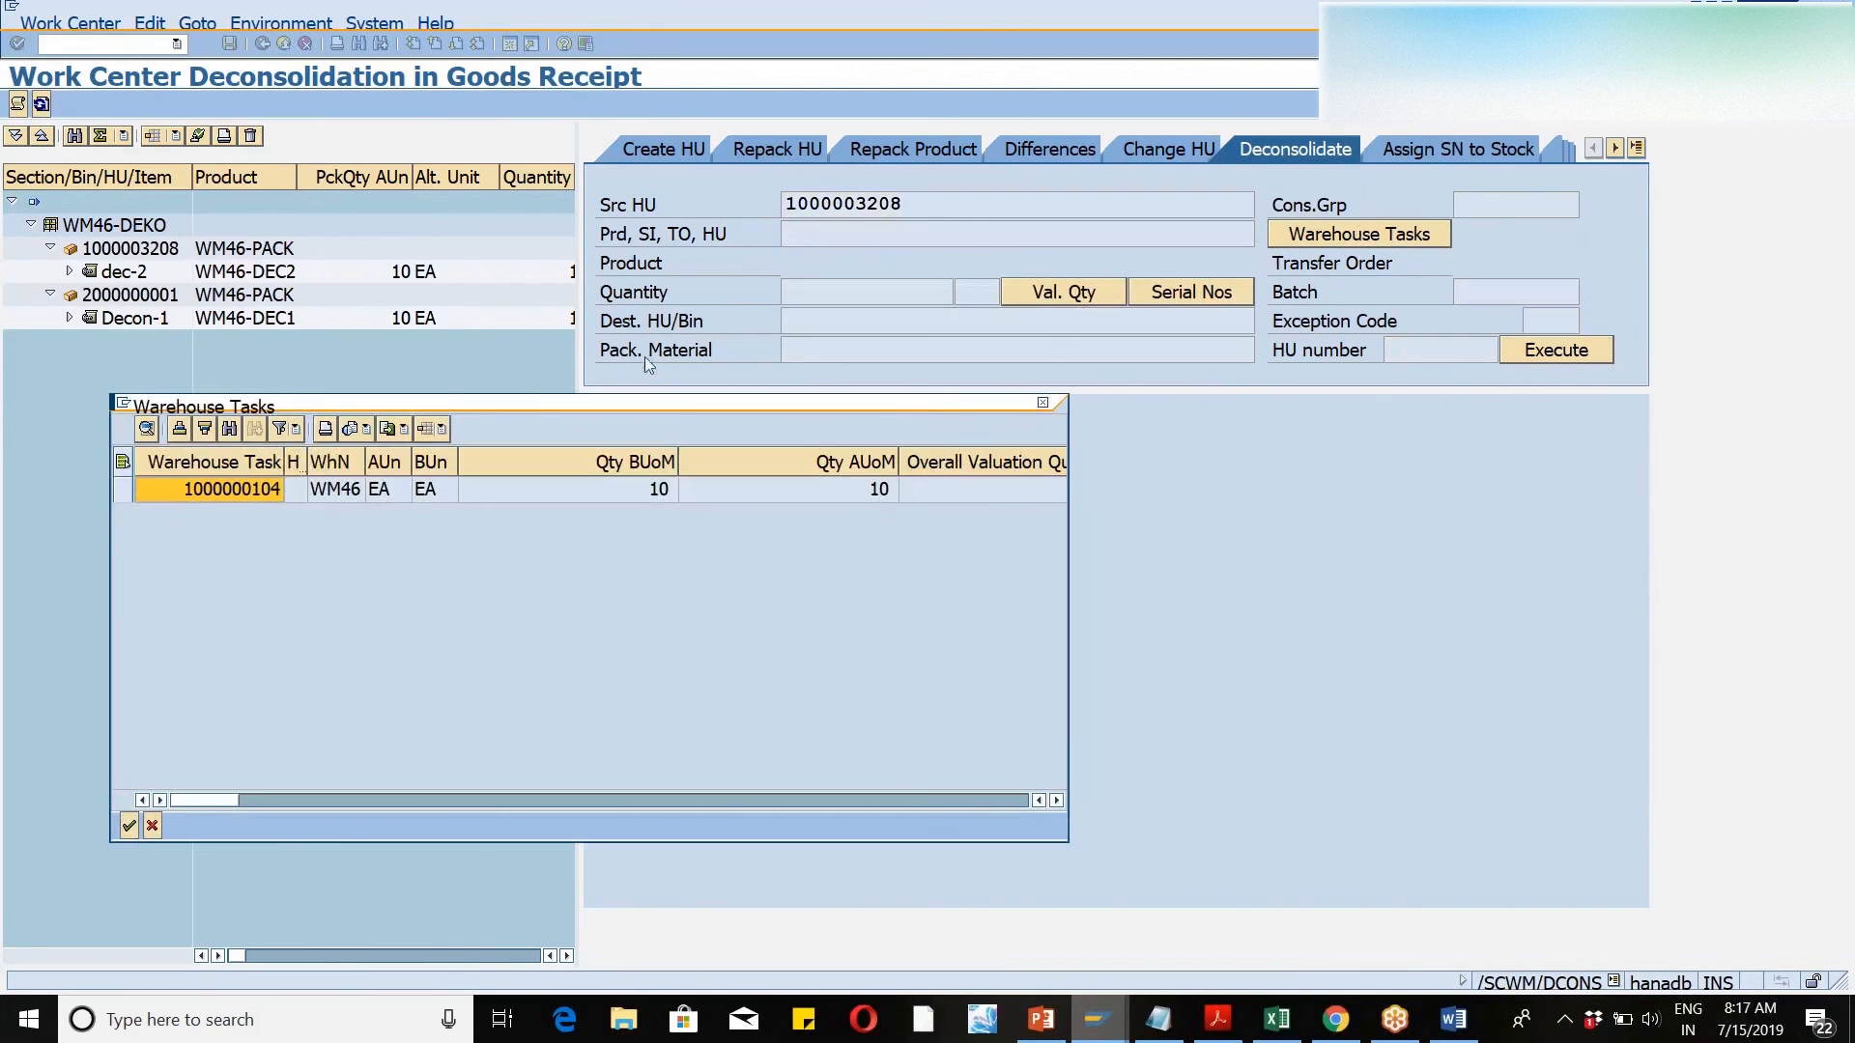
{"action": "left_click", "coordinate": [124, 490]}
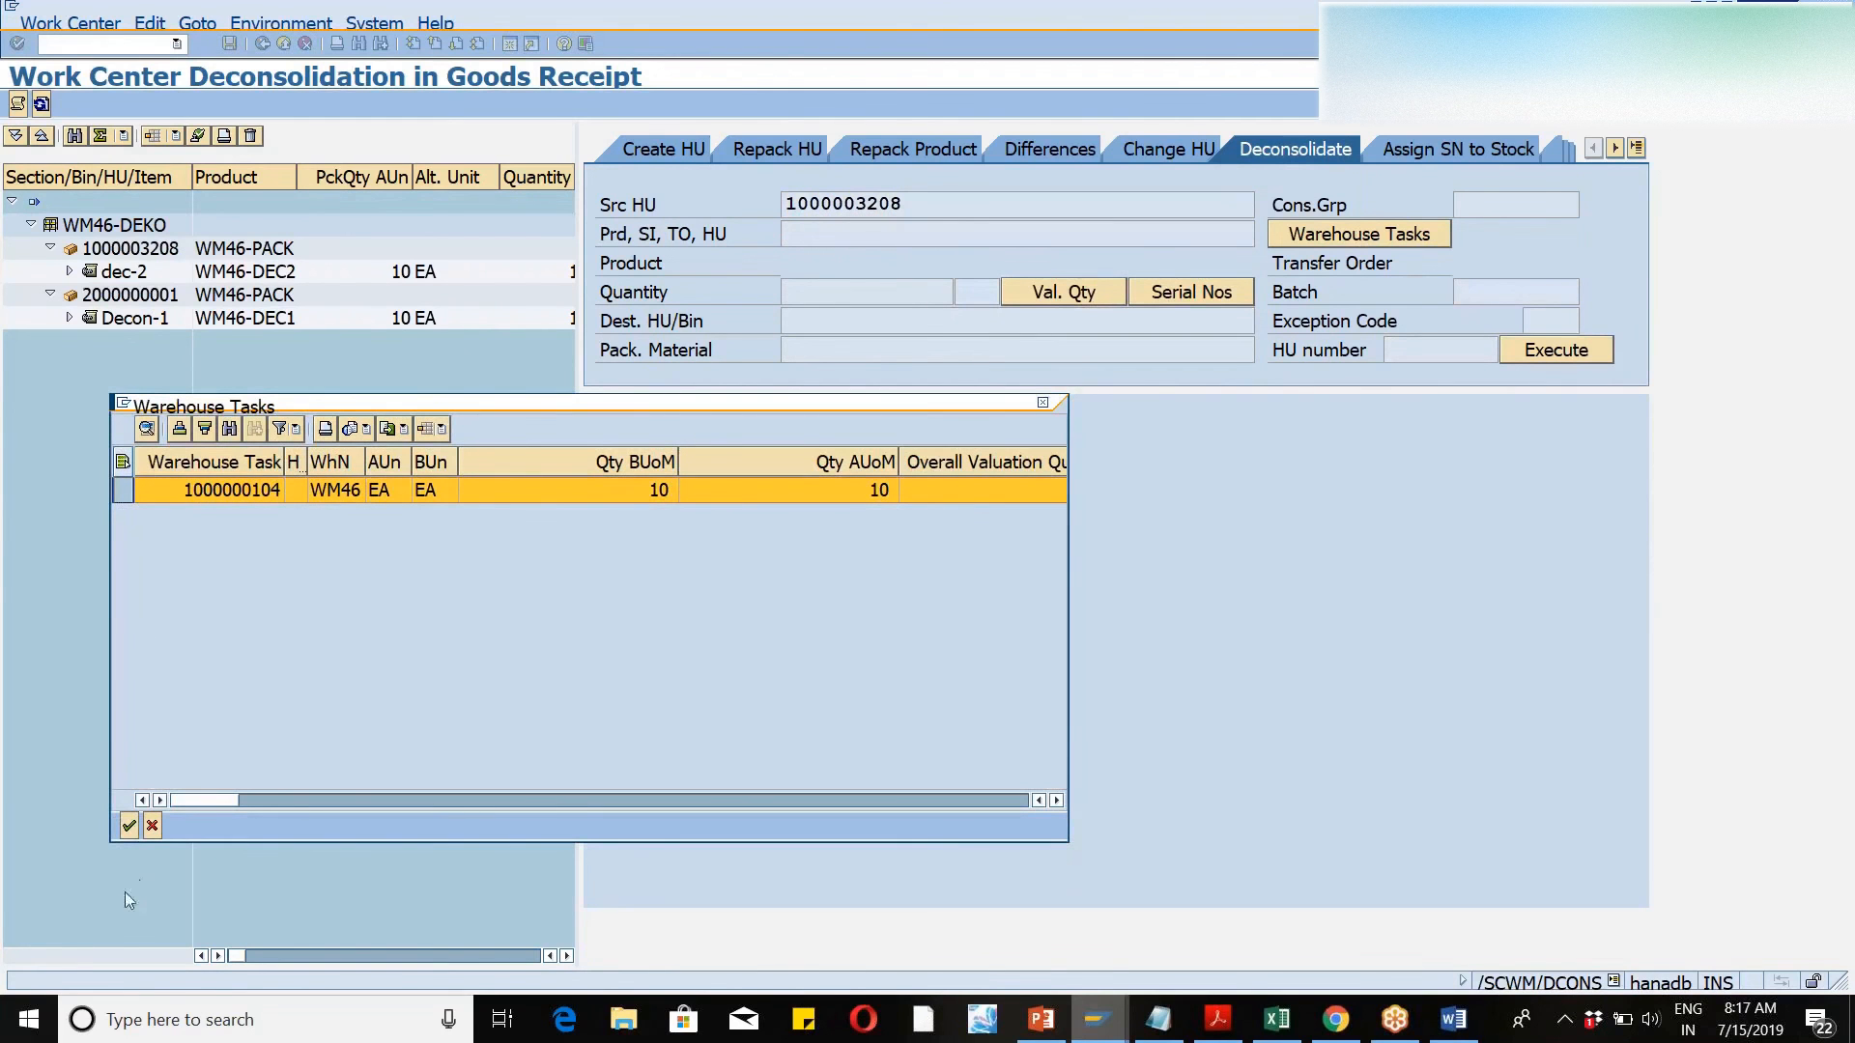
{"action": "left_click", "coordinate": [129, 825]}
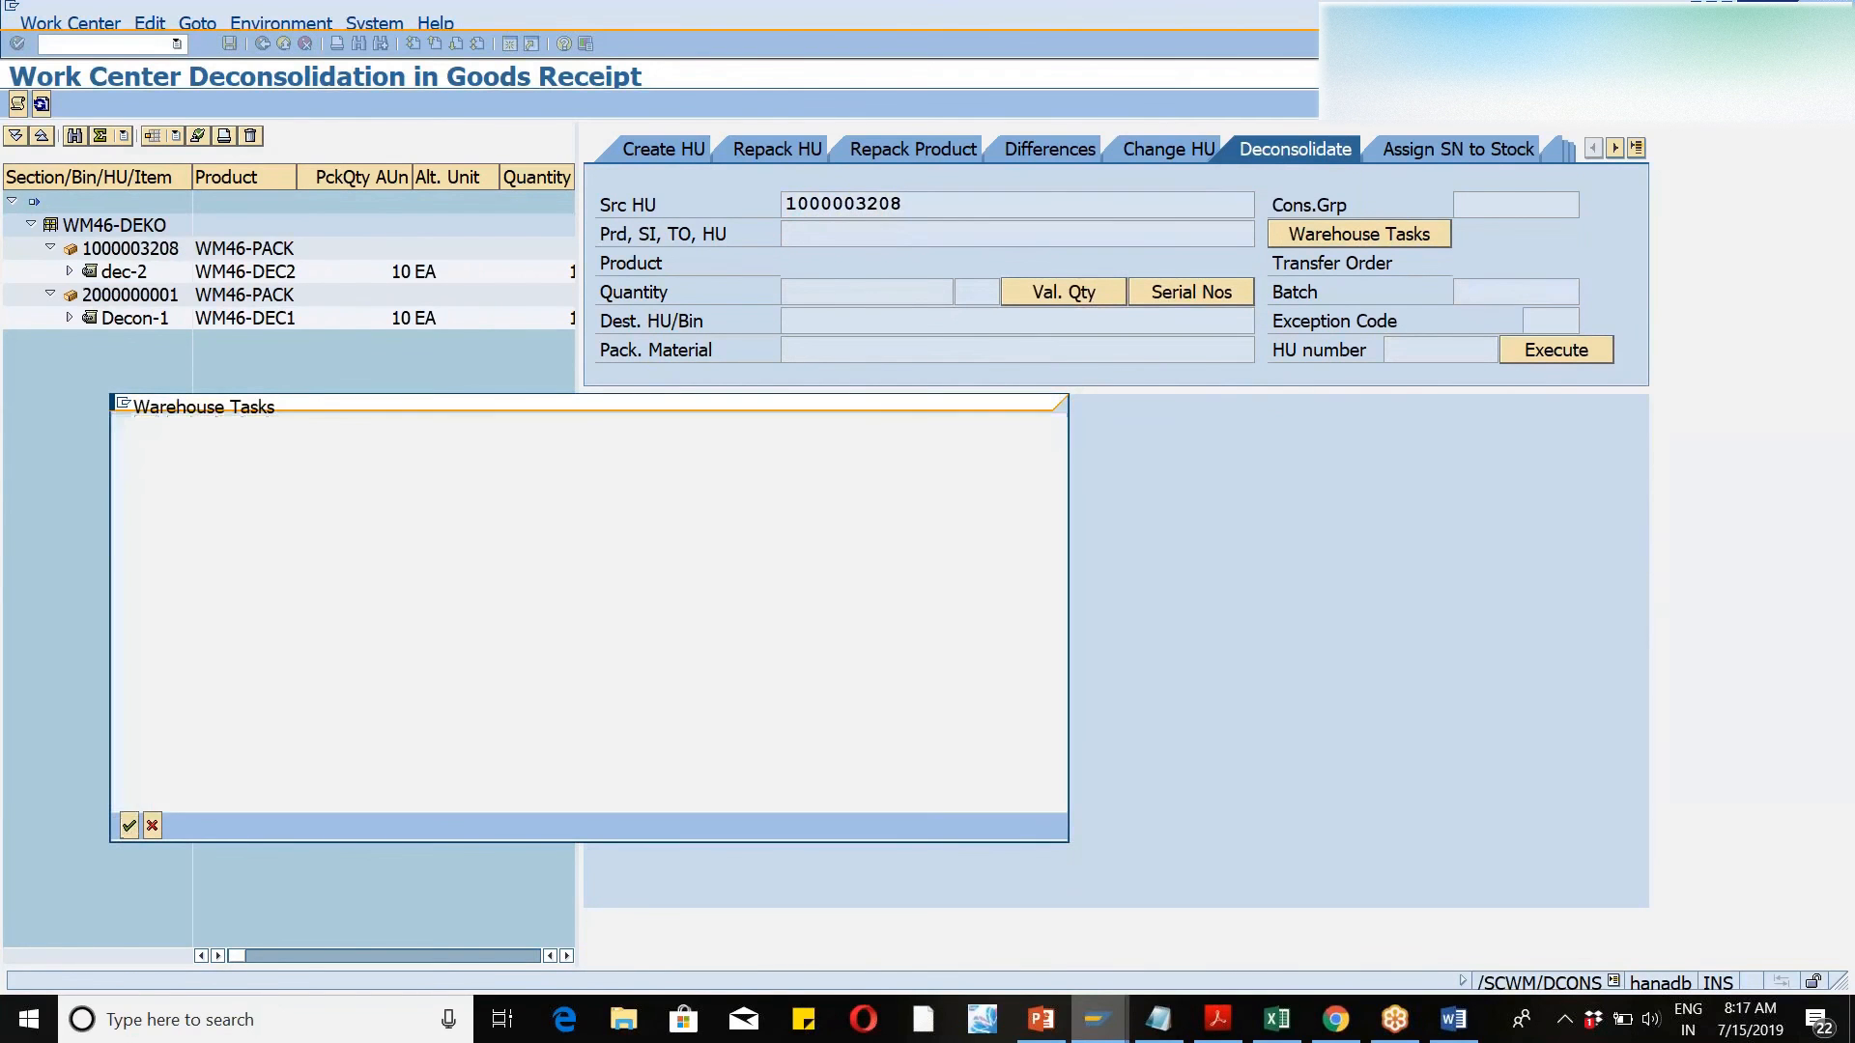
{"action": "left_click", "coordinate": [847, 346]}
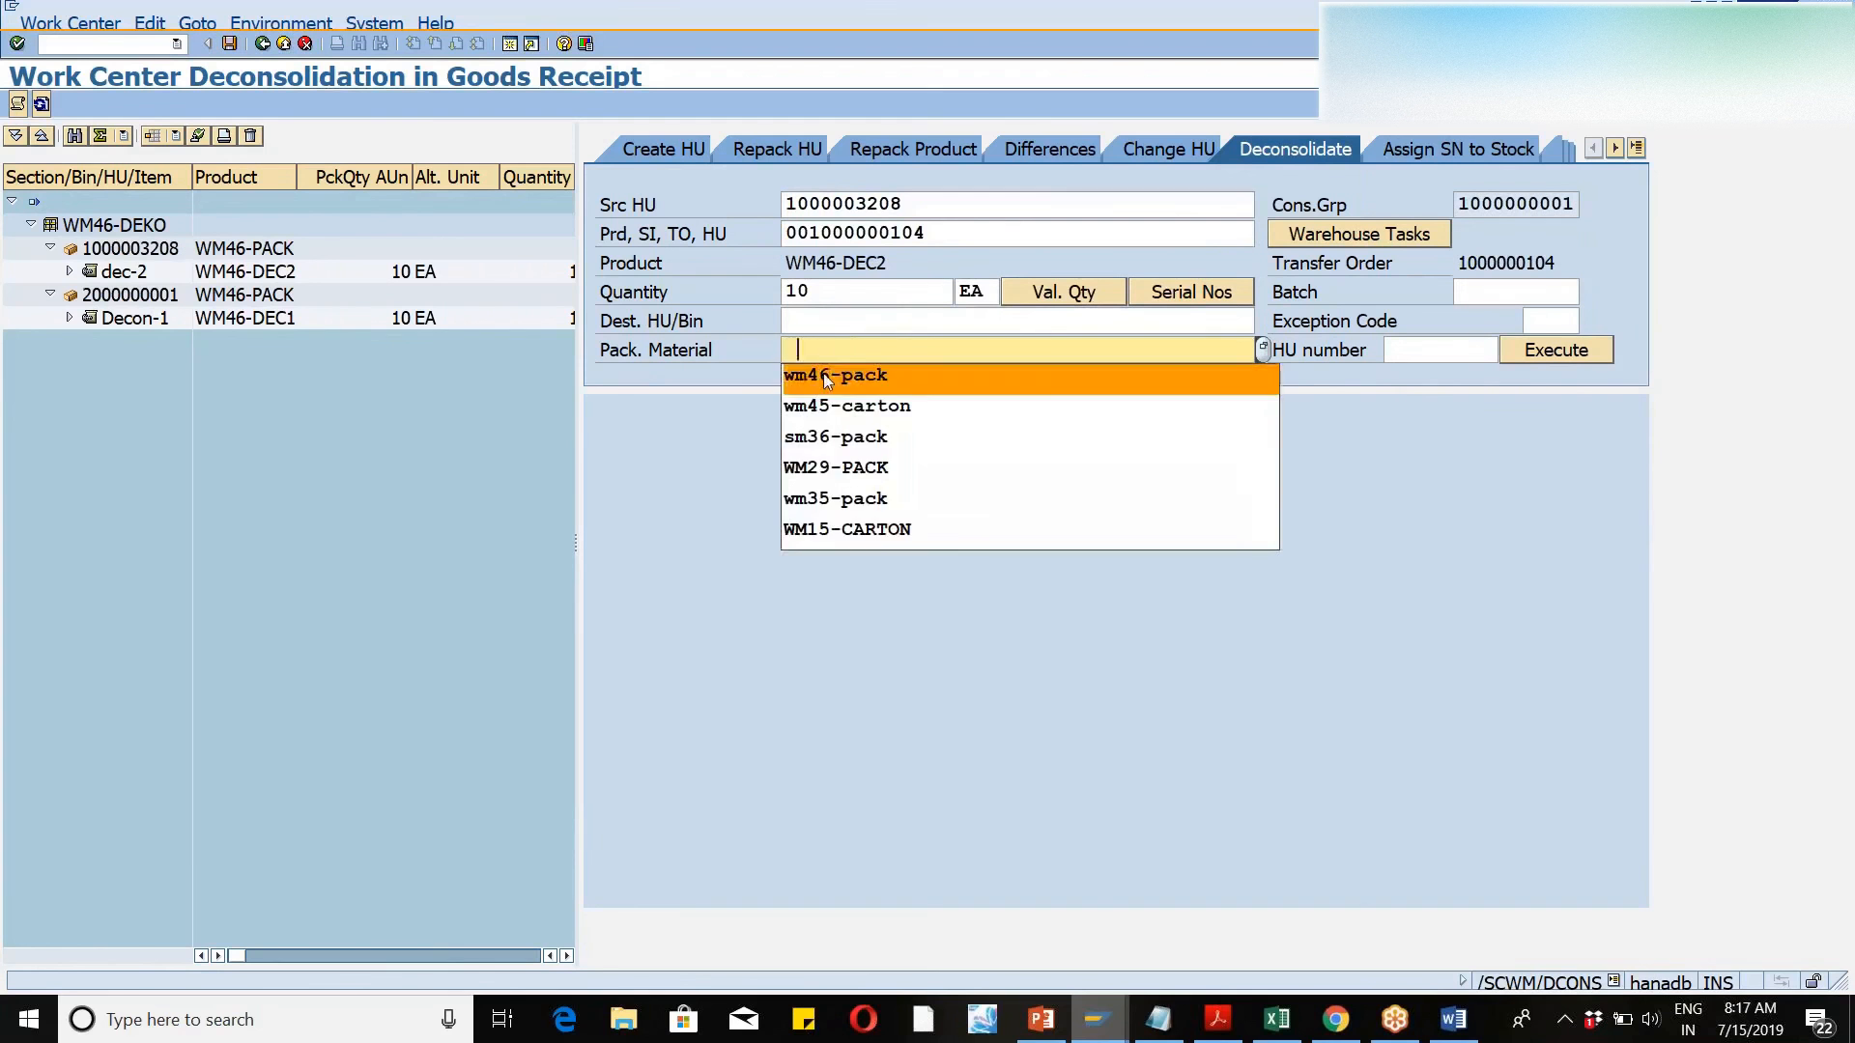
{"action": "left_click", "coordinate": [823, 373]}
{"action": "left_click", "coordinate": [1534, 354]}
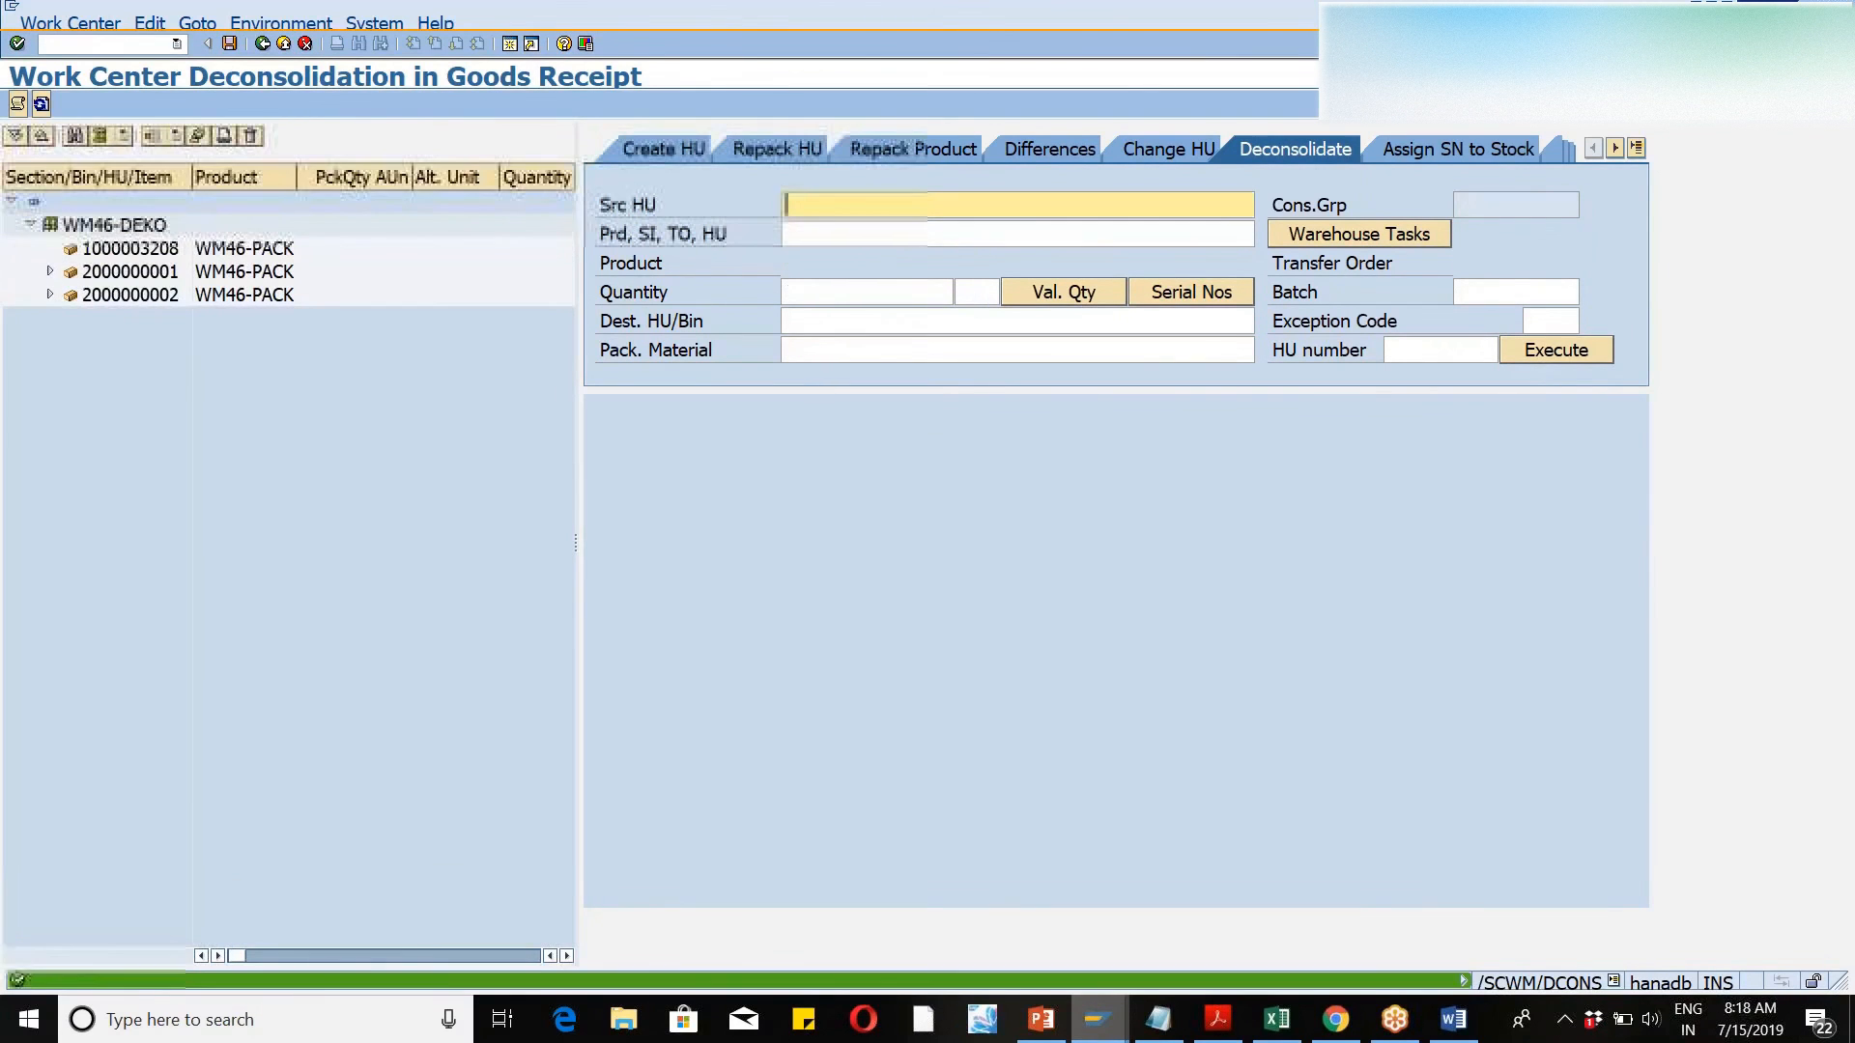
{"action": "left_click", "coordinate": [49, 272]}
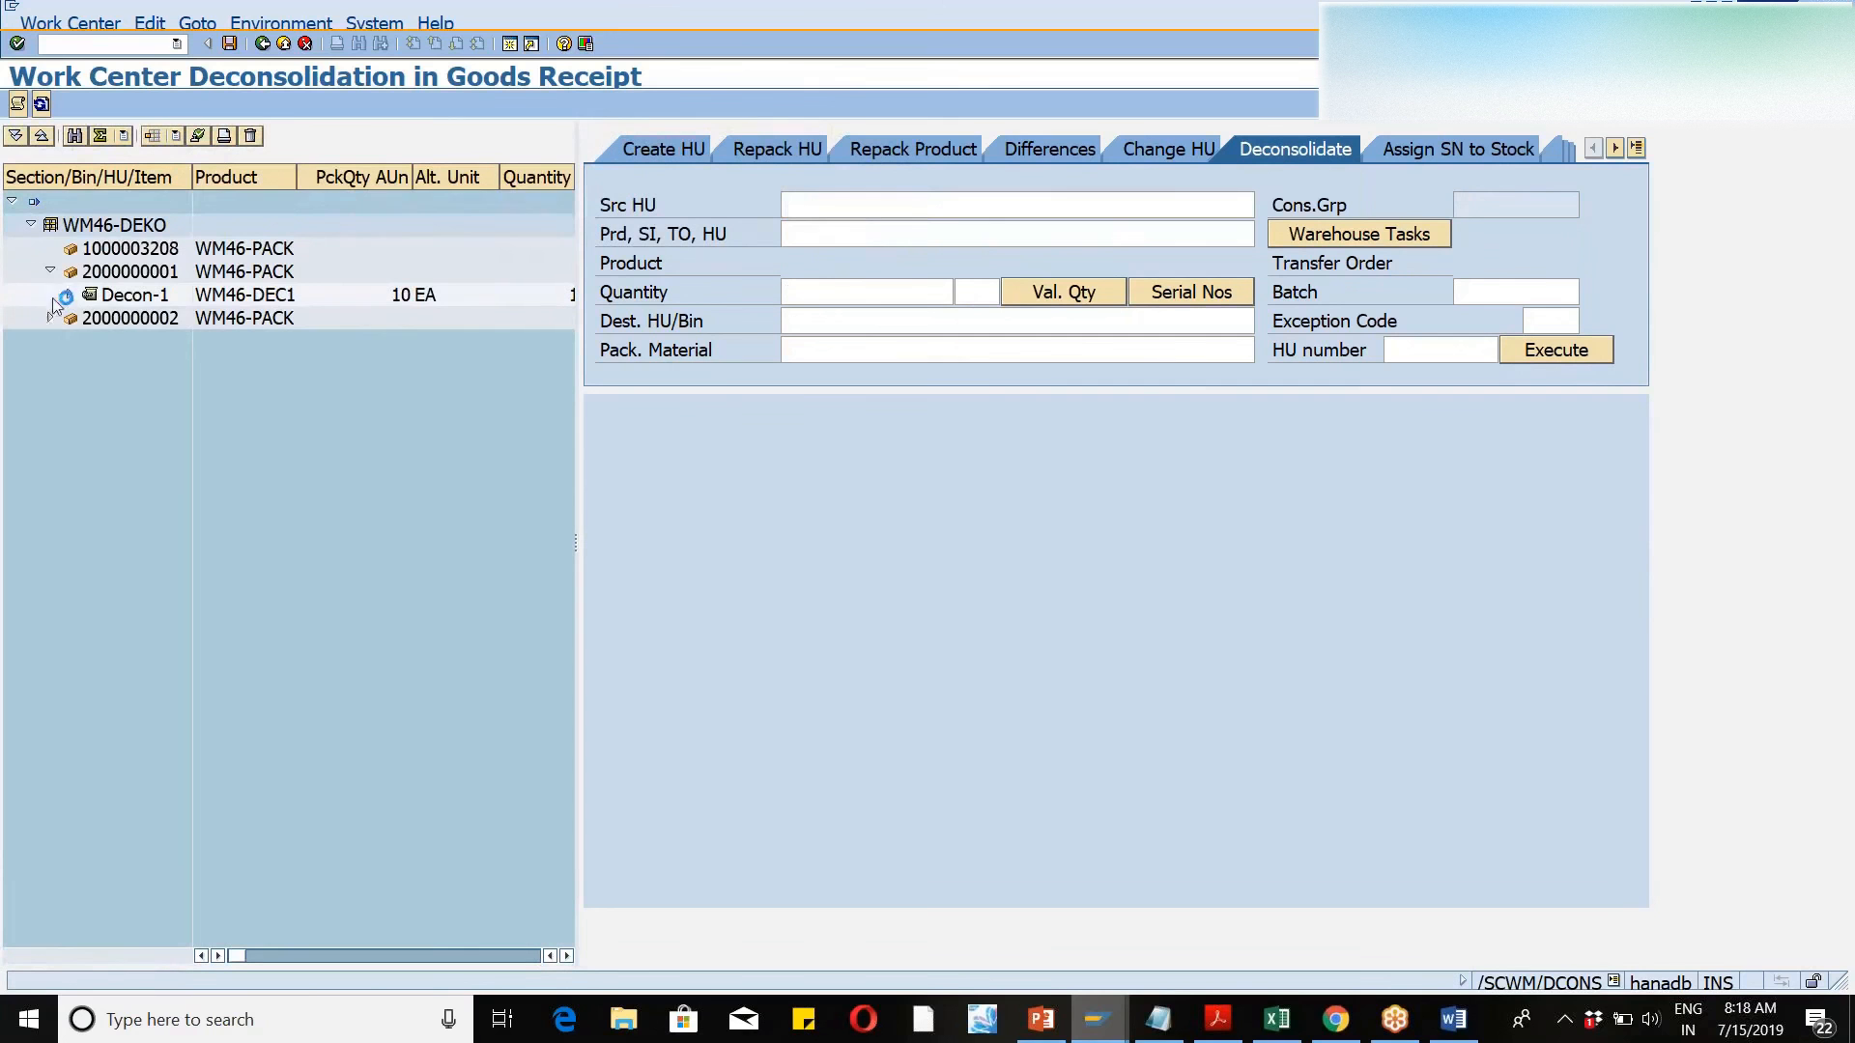
{"action": "left_click", "coordinate": [49, 318]}
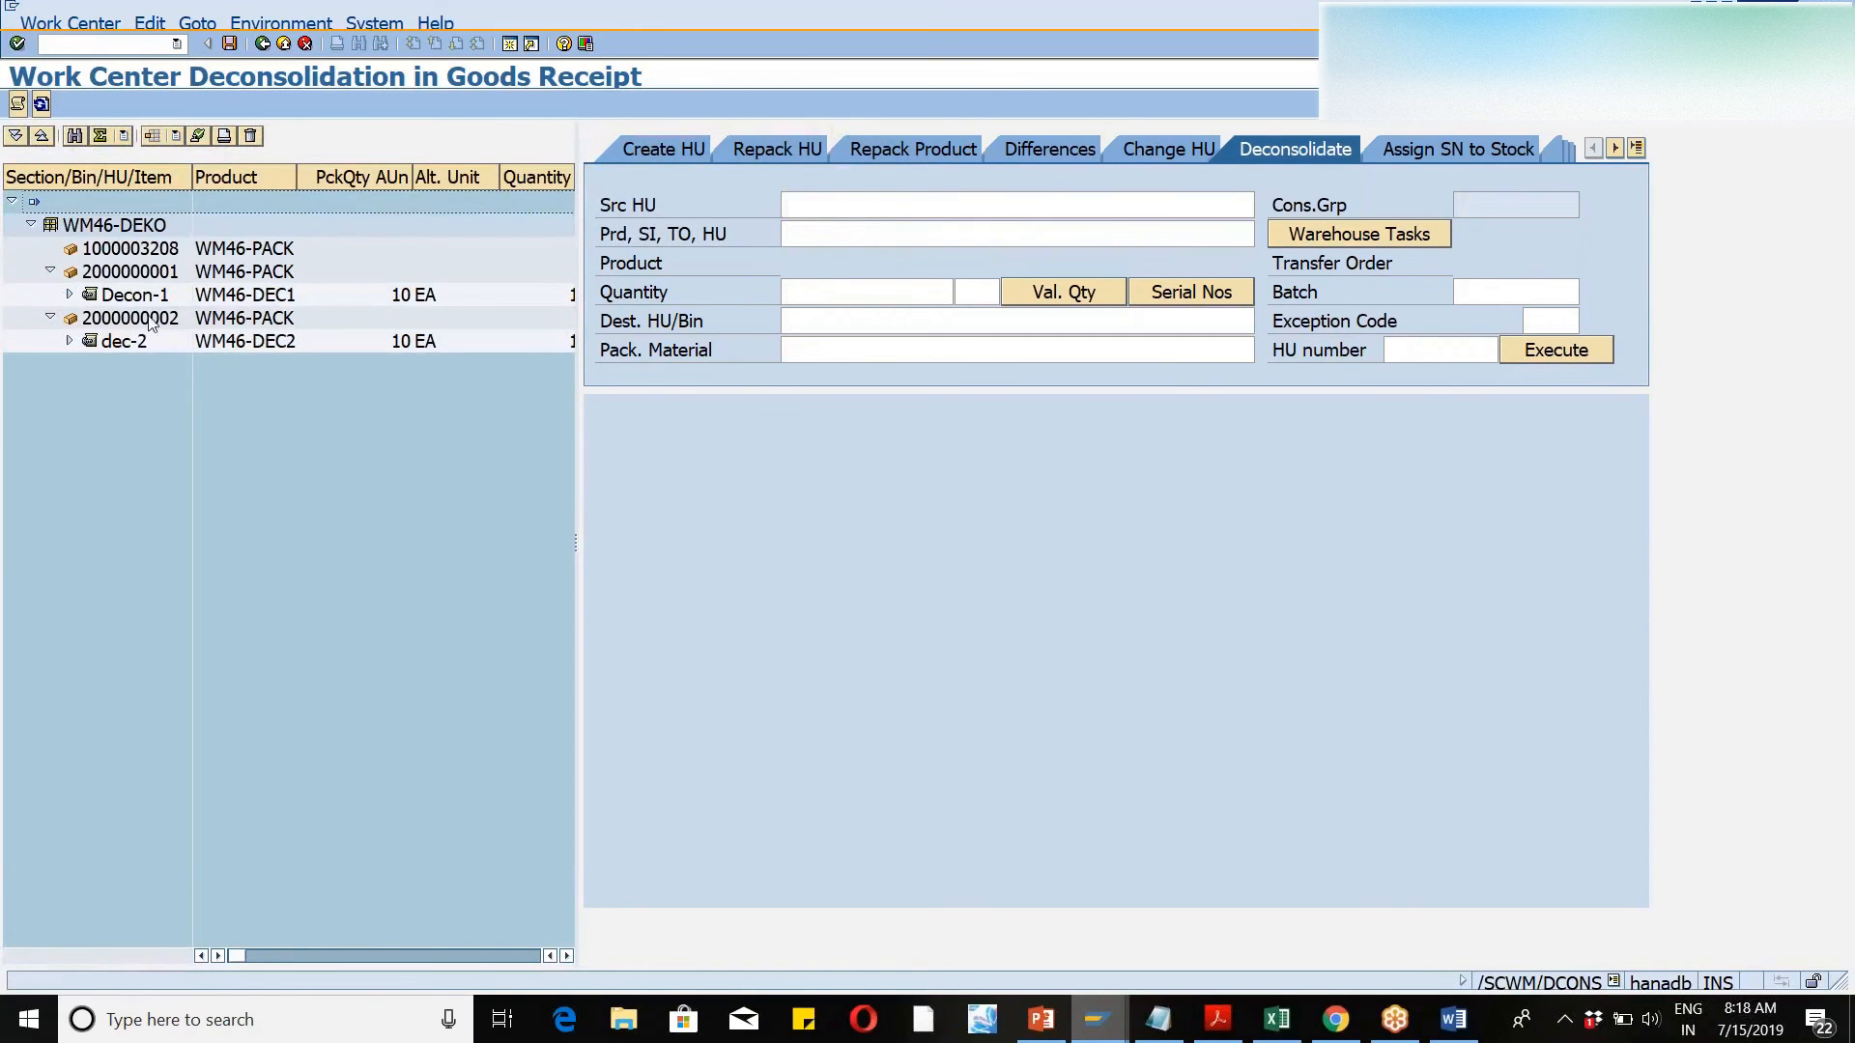
{"action": "left_click", "coordinate": [132, 253]}
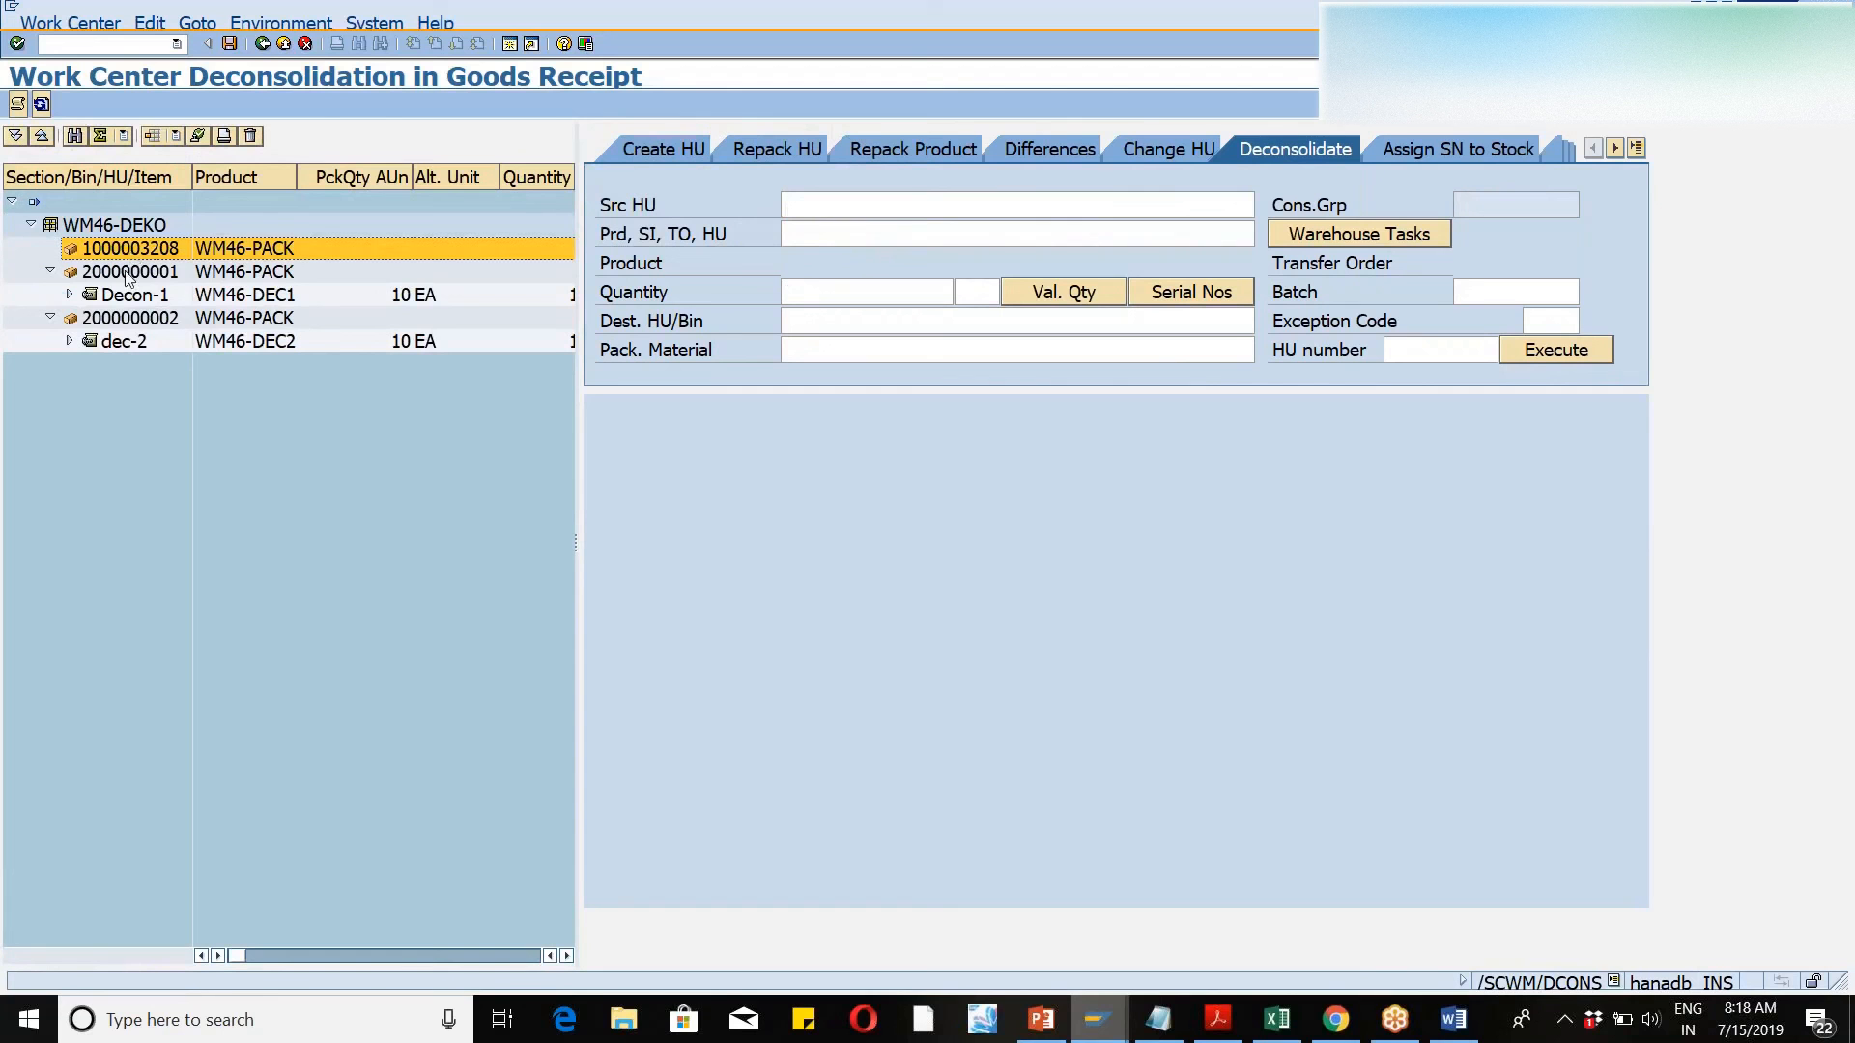
{"action": "left_click", "coordinate": [129, 274]}
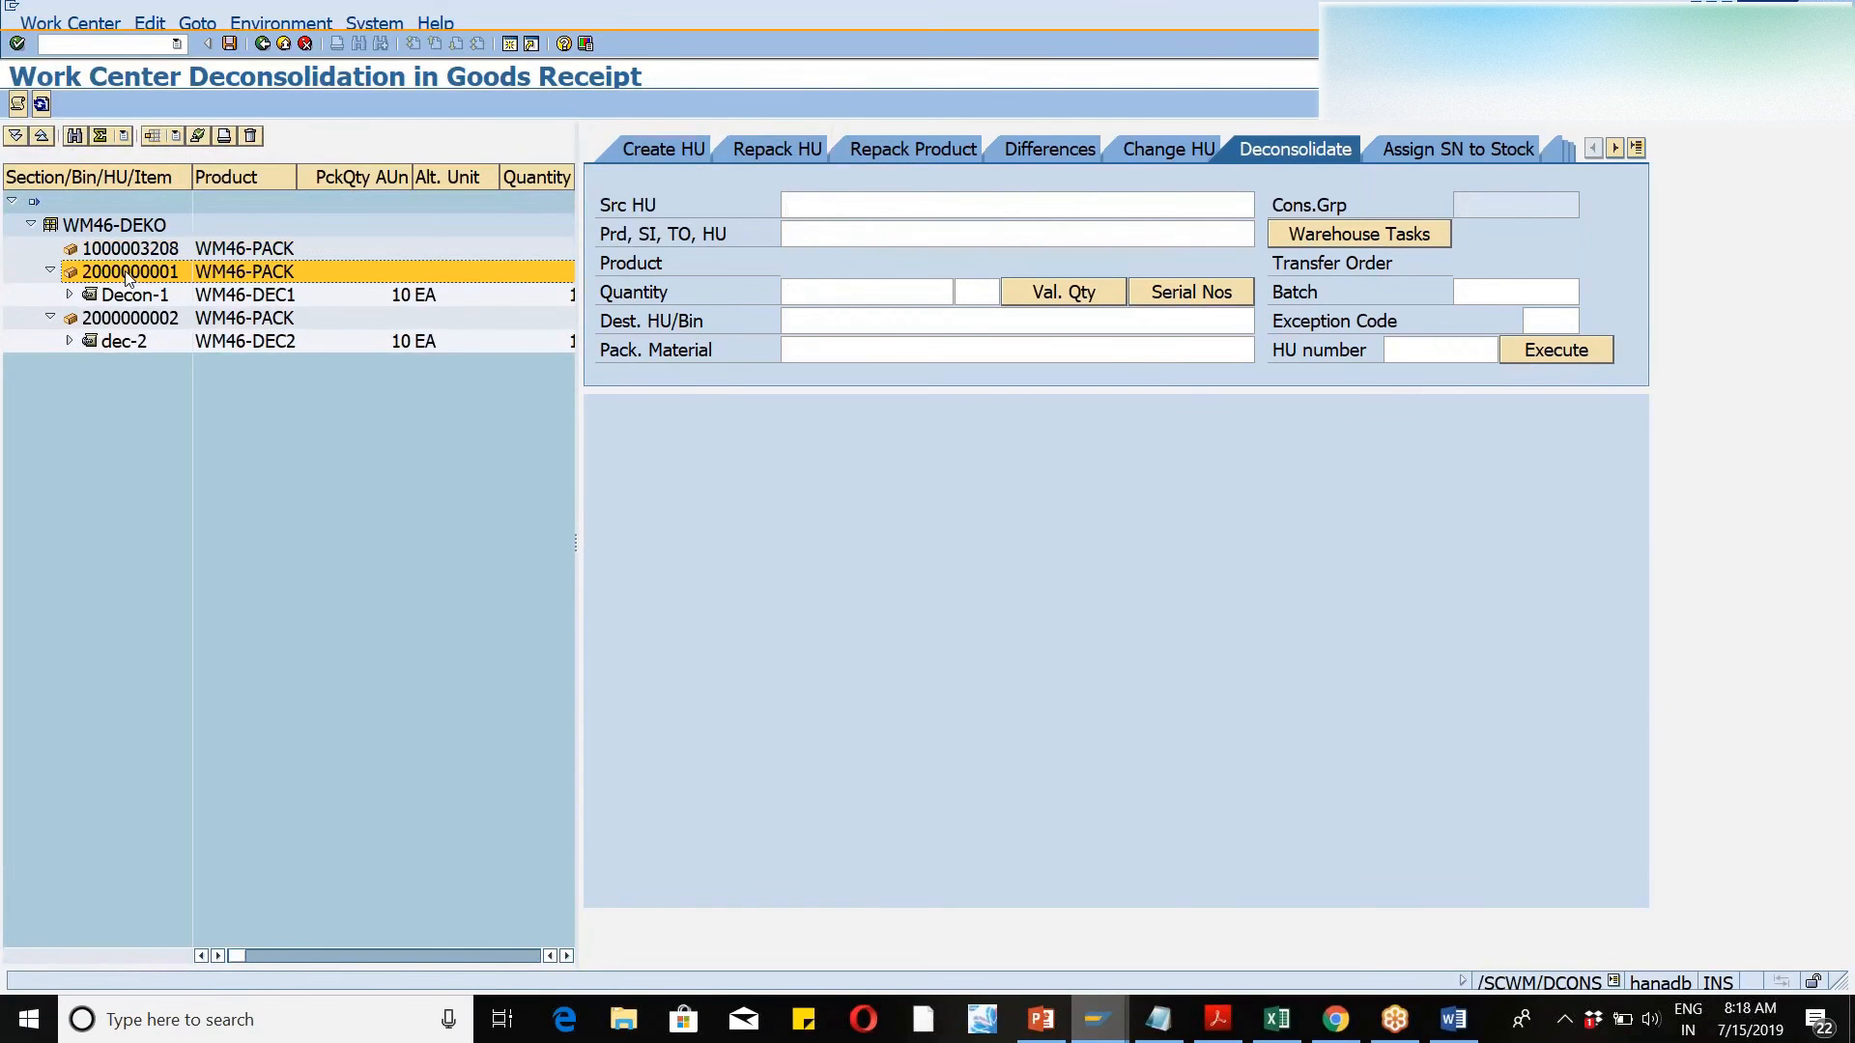
{"action": "left_click", "coordinate": [200, 141]}
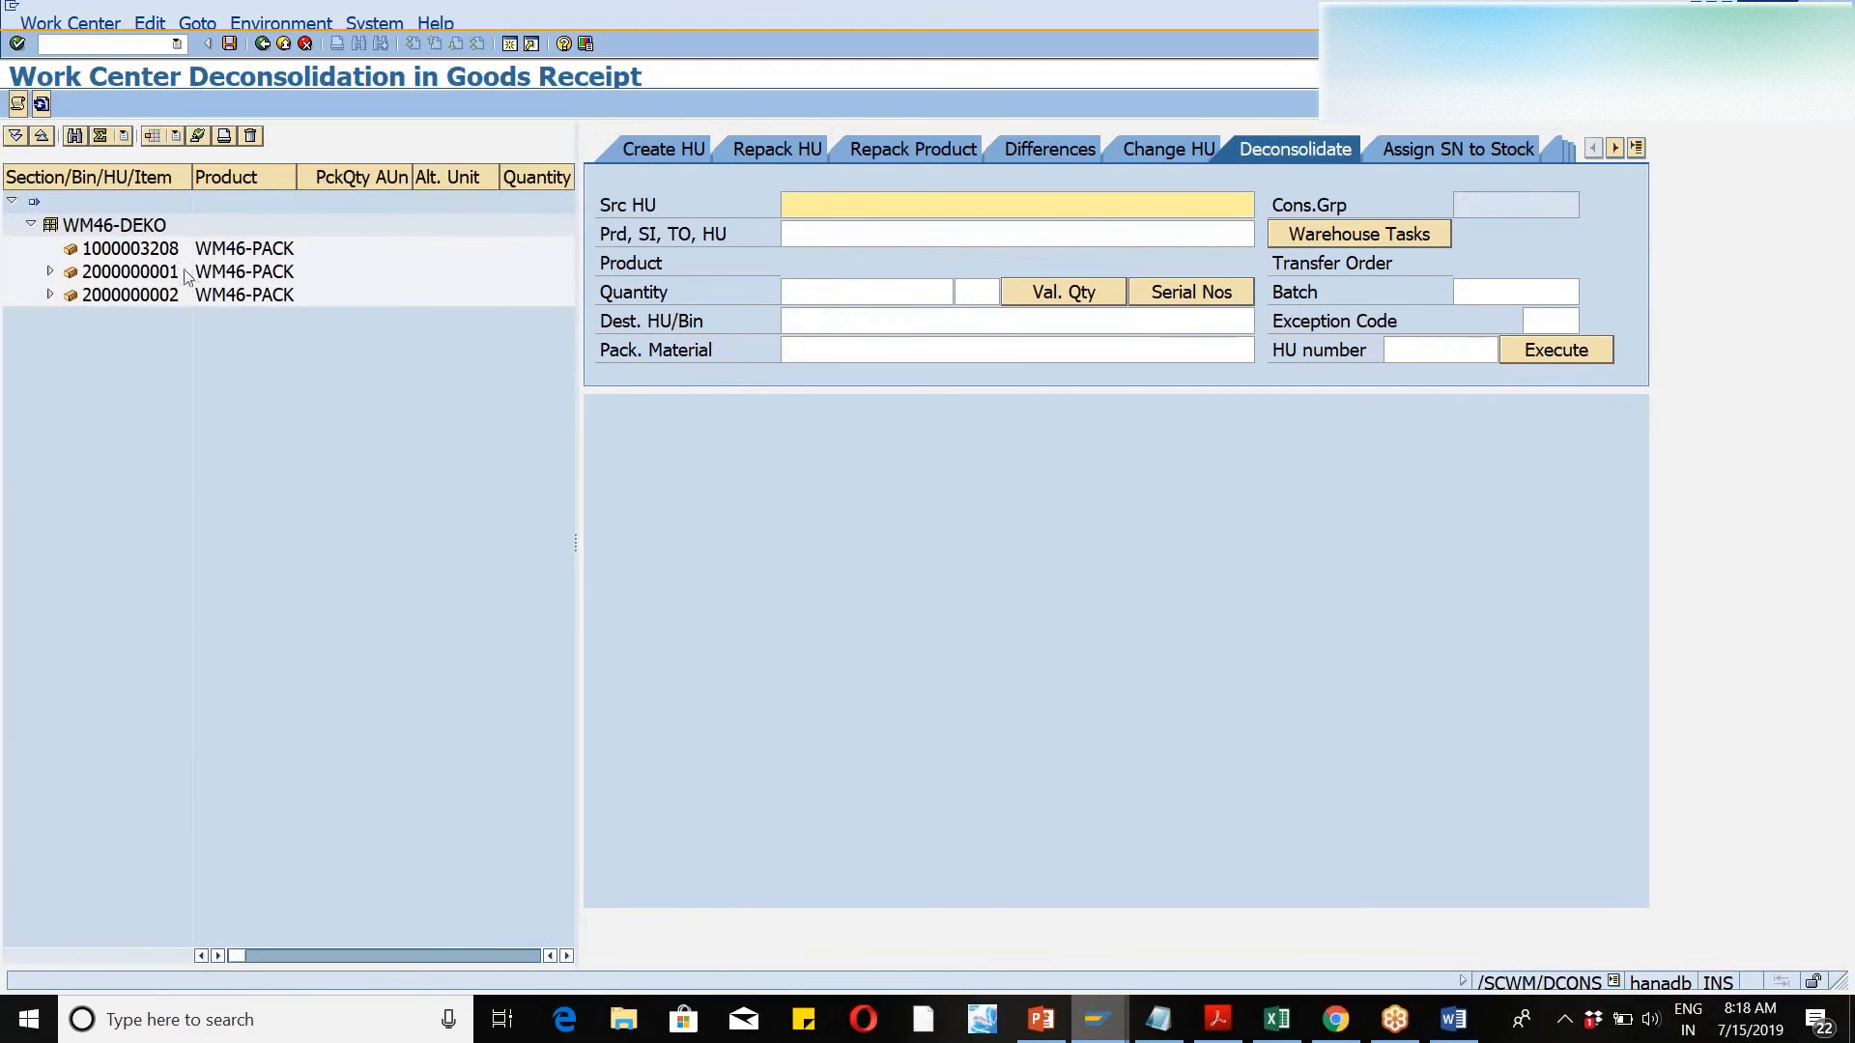
{"action": "left_click", "coordinate": [130, 296]}
{"action": "left_click", "coordinate": [202, 139]}
{"action": "left_click", "coordinate": [41, 103]}
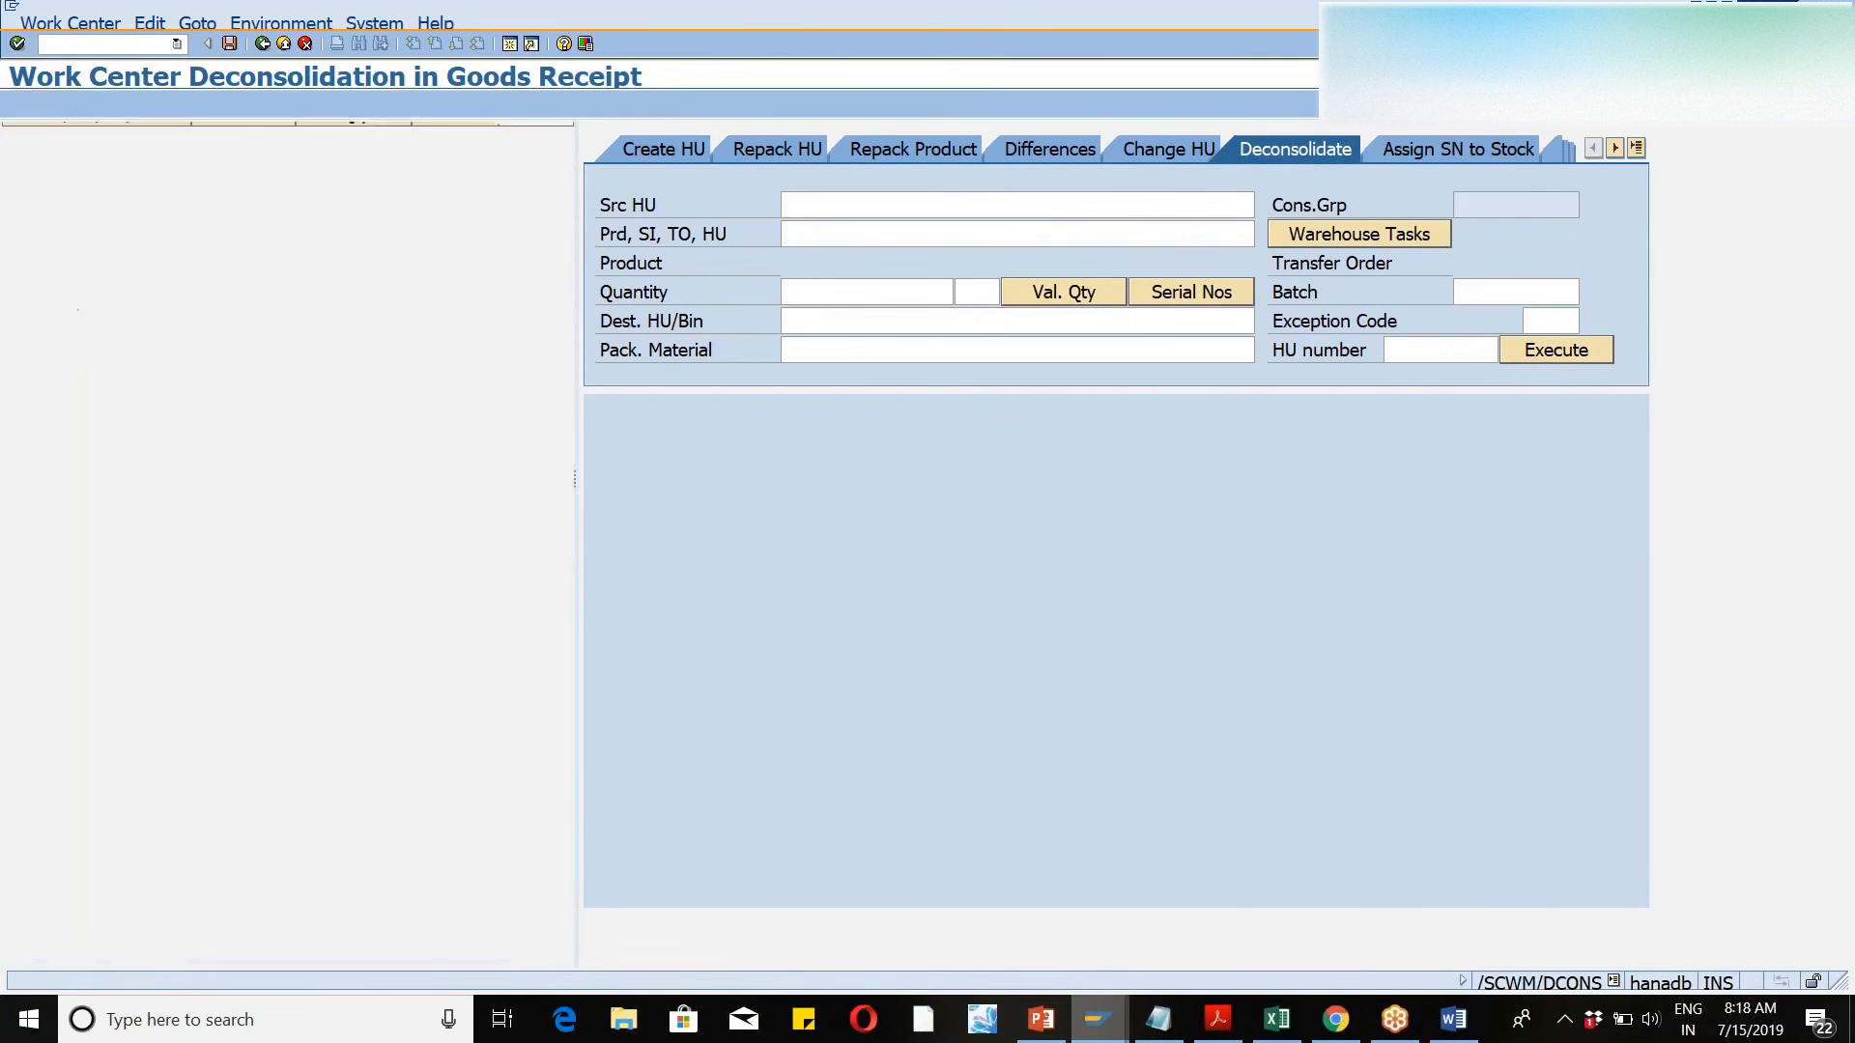
{"action": "left_click", "coordinate": [51, 271]}
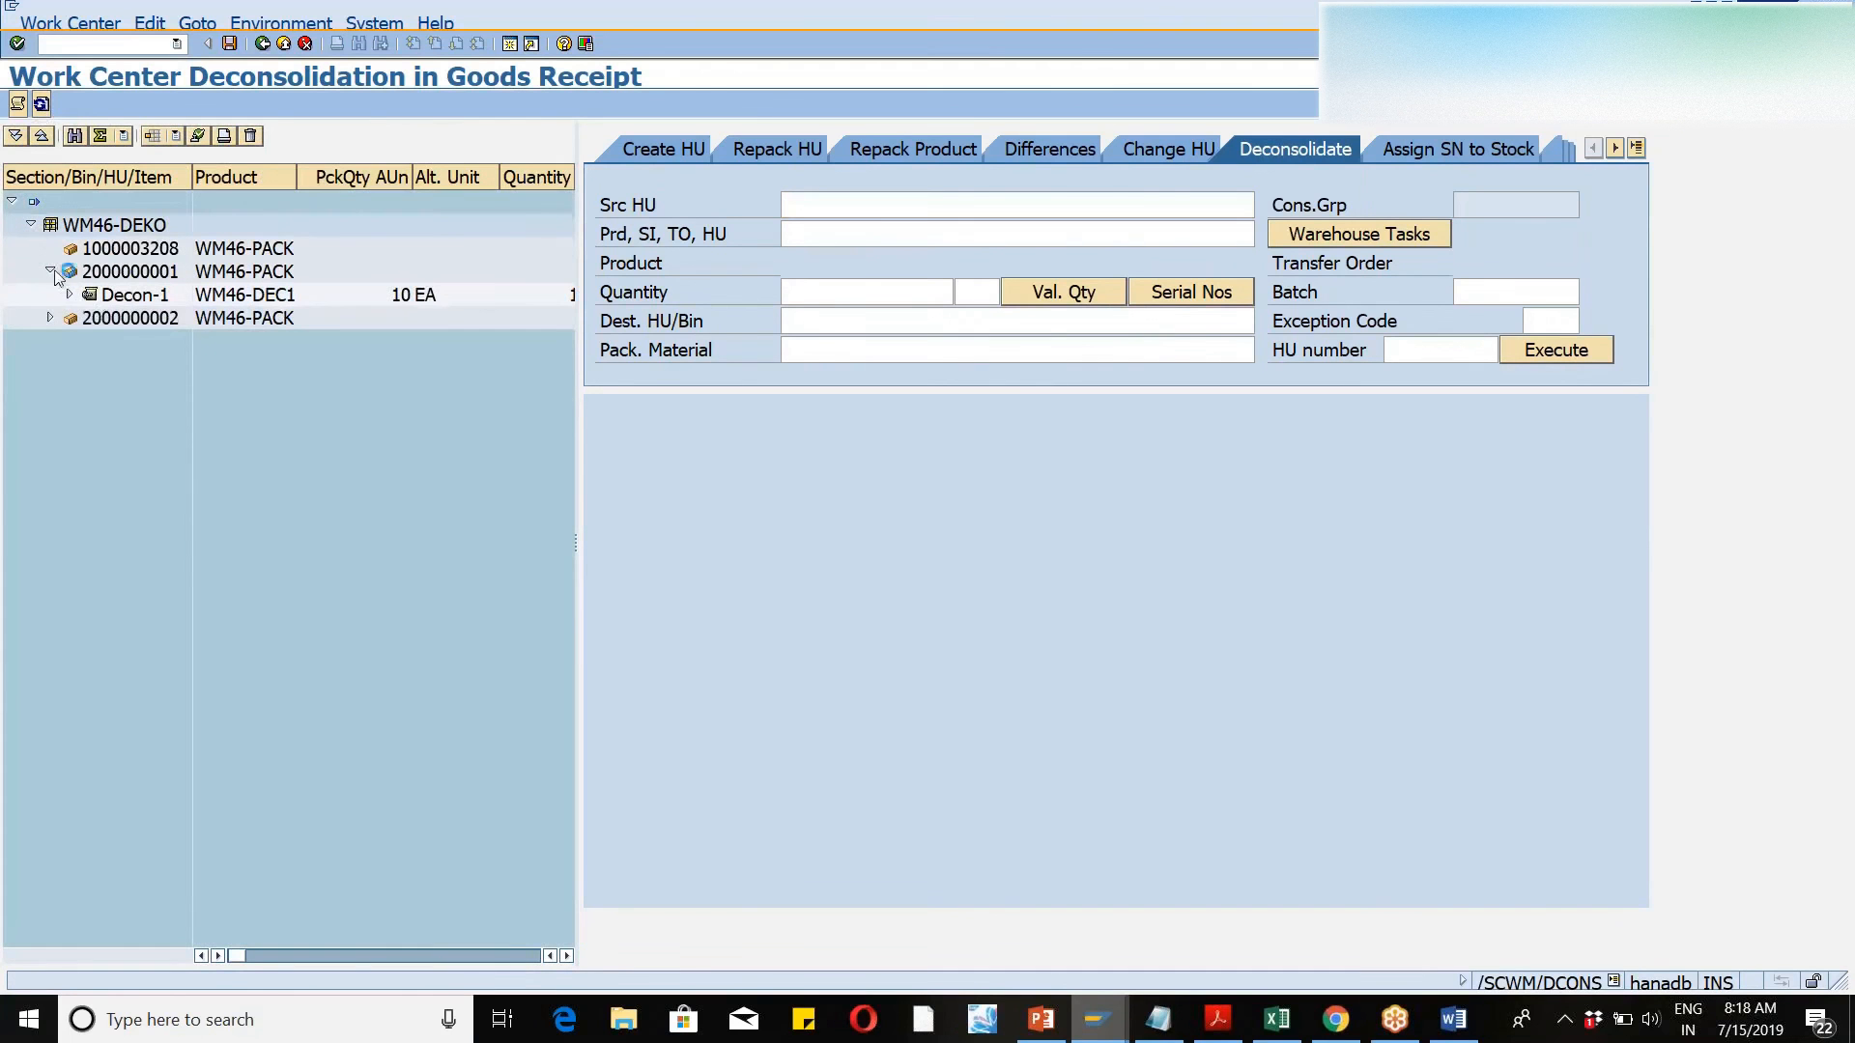
{"action": "left_click", "coordinate": [69, 295]}
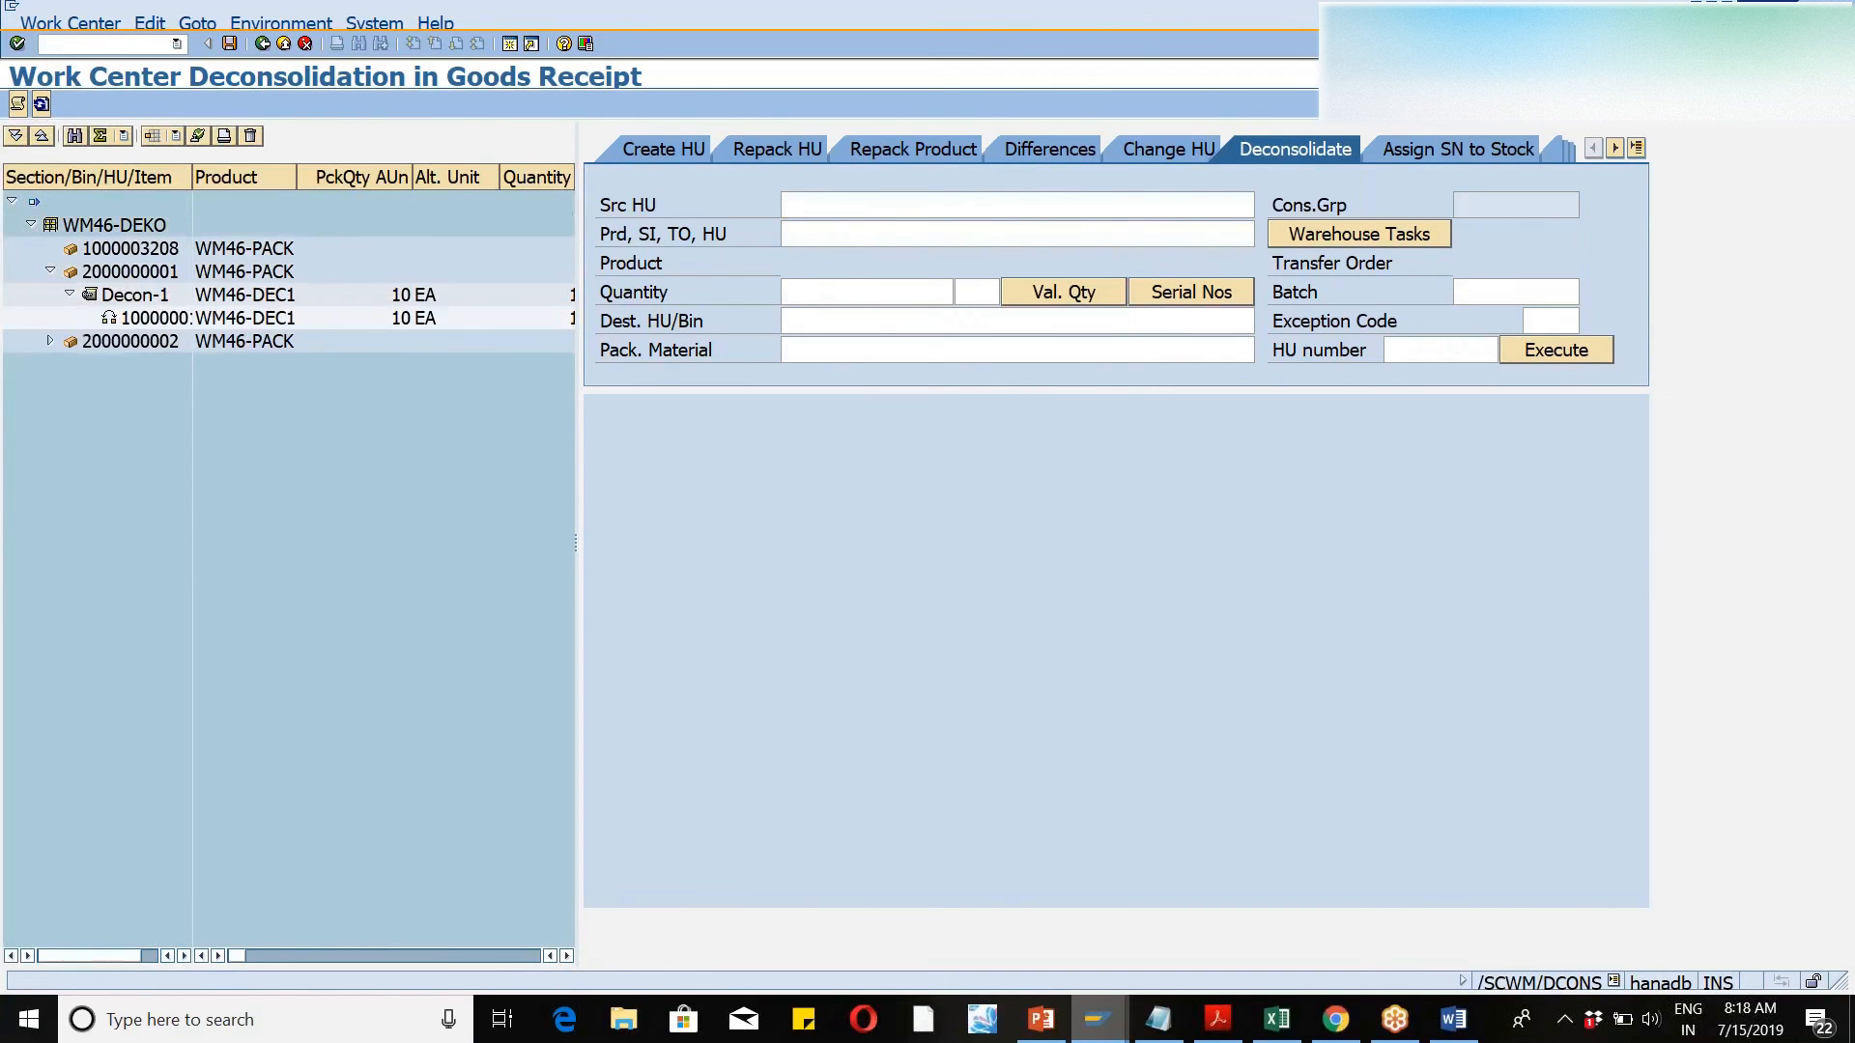
{"action": "left_click", "coordinate": [50, 341]}
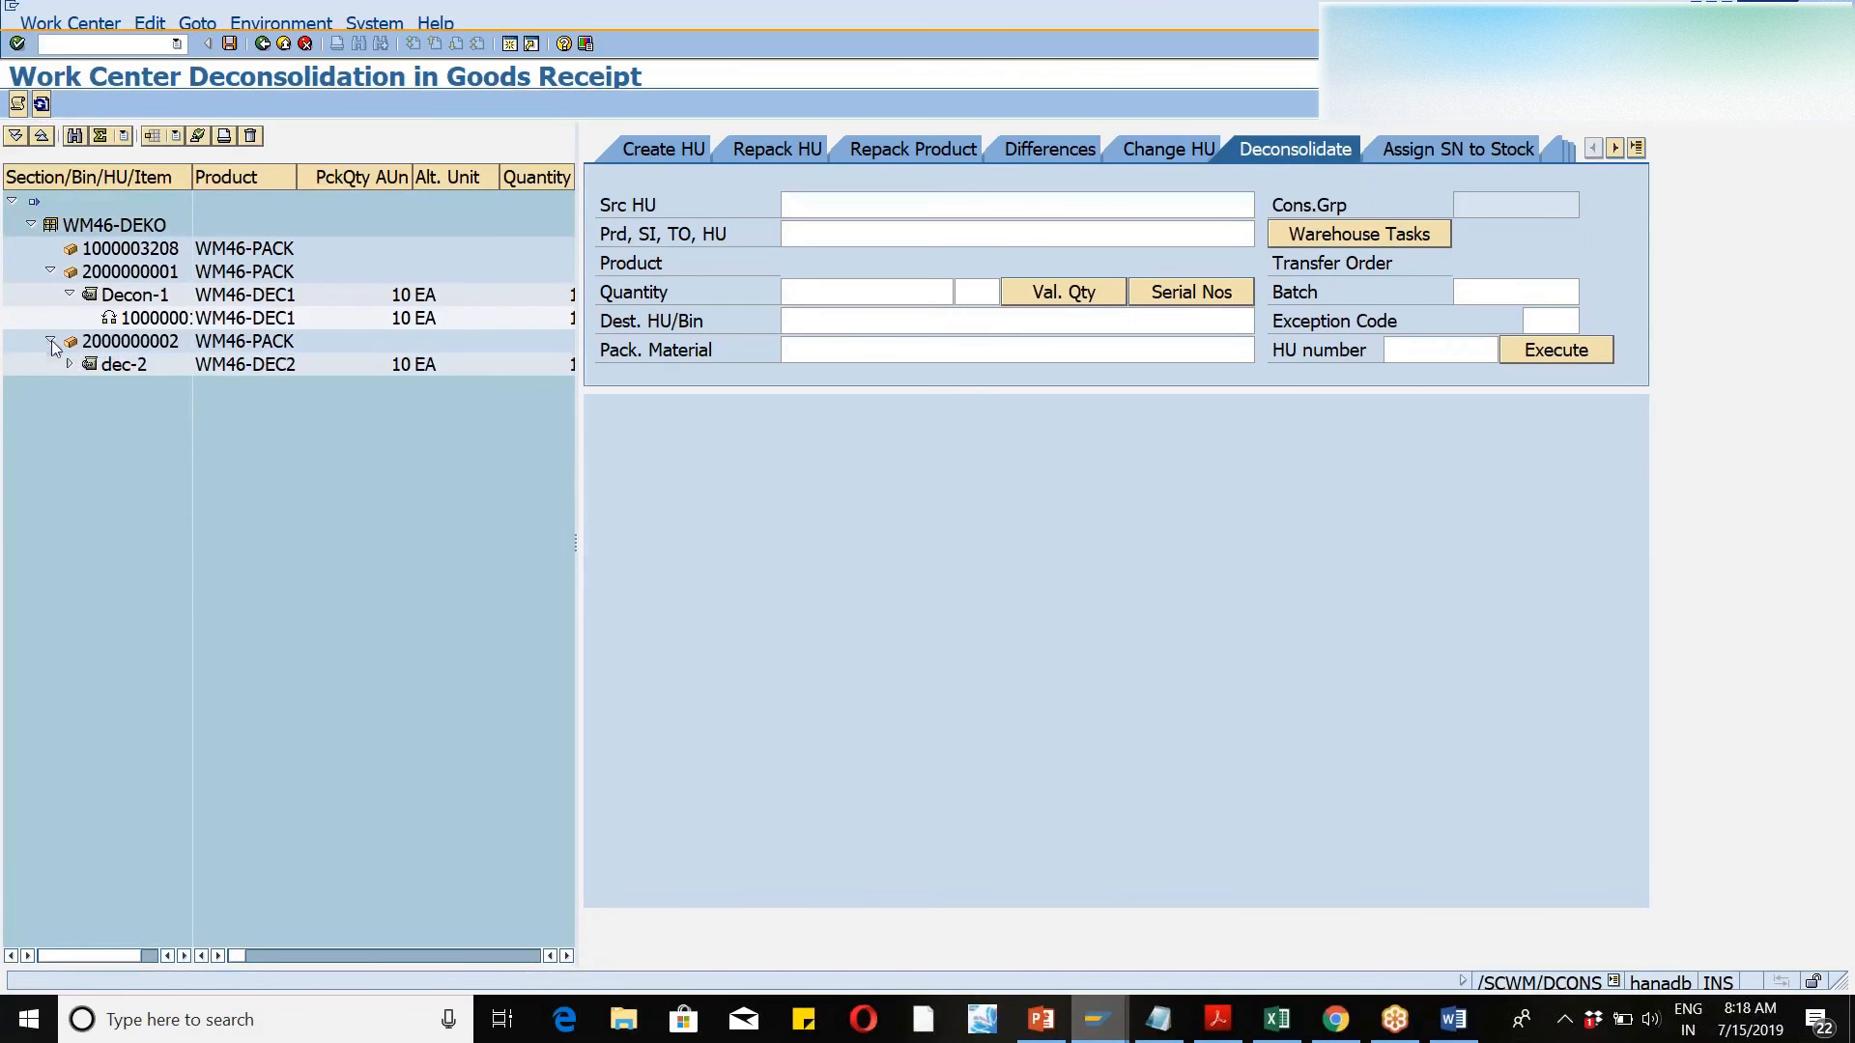
{"action": "left_click", "coordinate": [68, 365]}
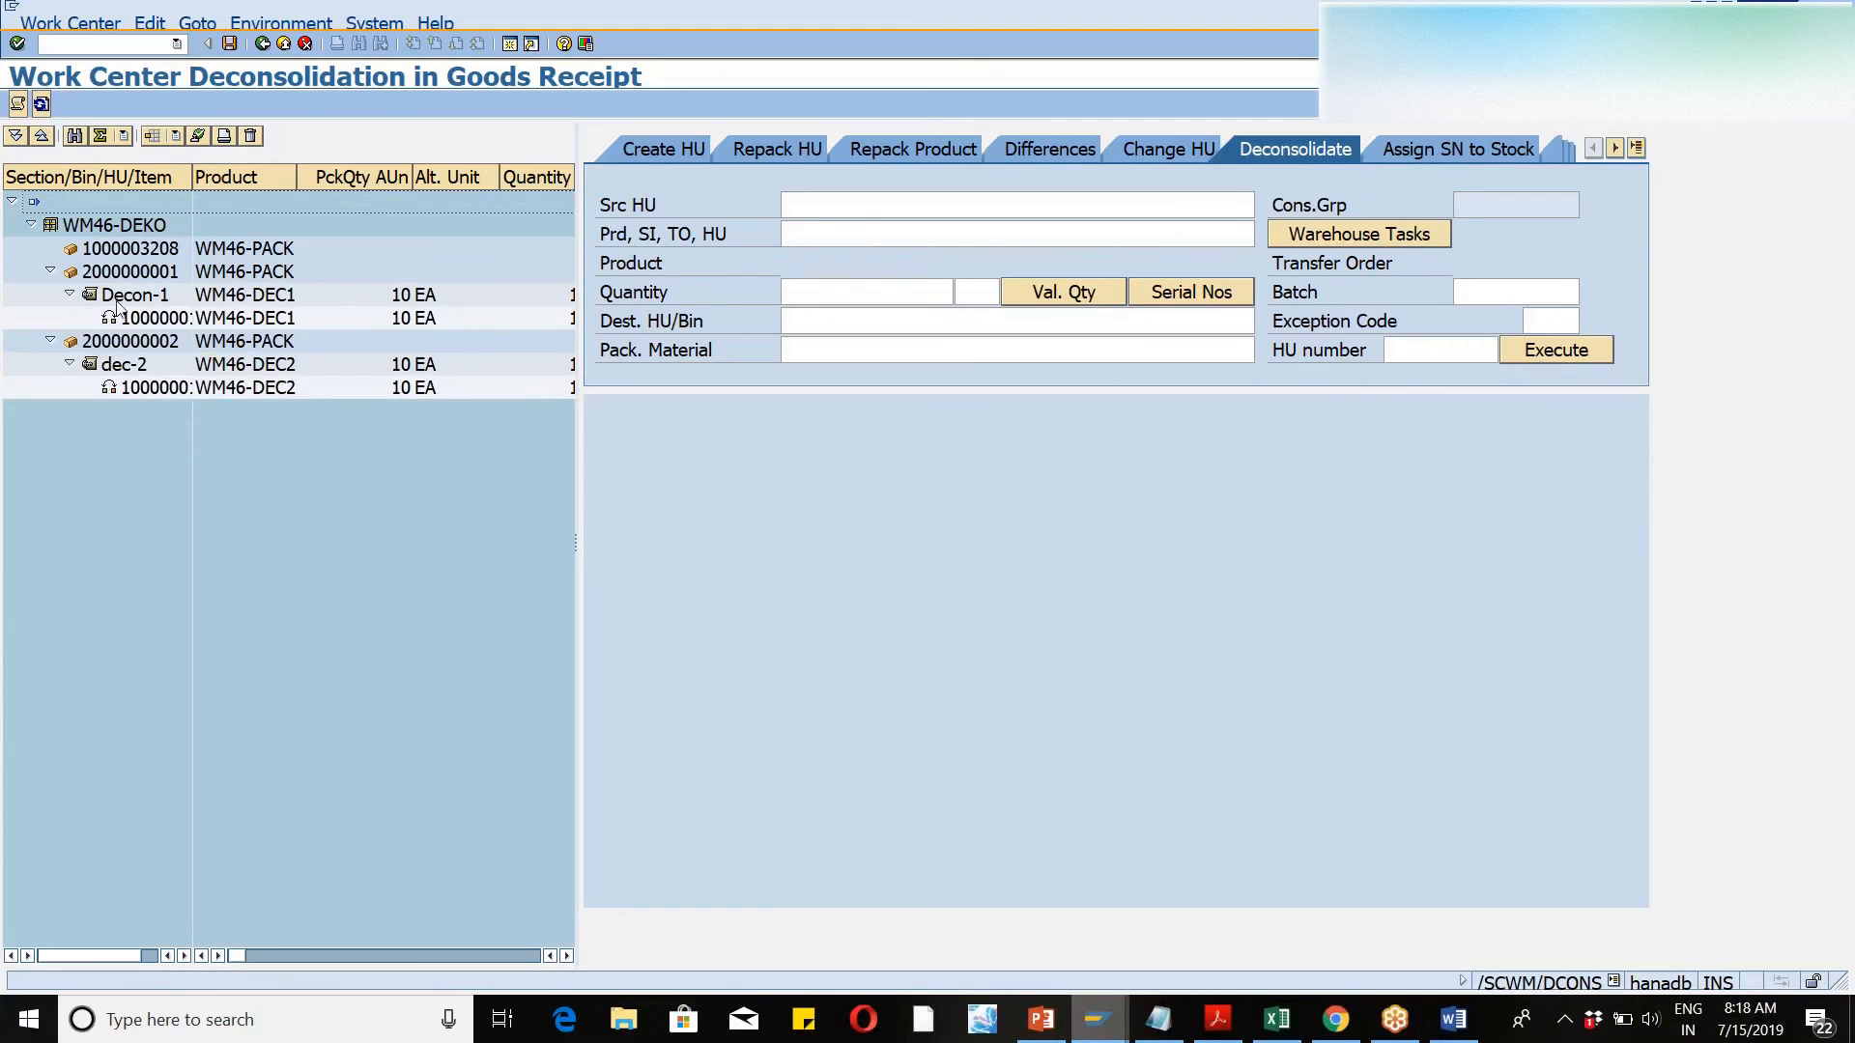
{"action": "left_click_drag", "start_coordinate": [192, 178], "coordinate": [242, 184]}
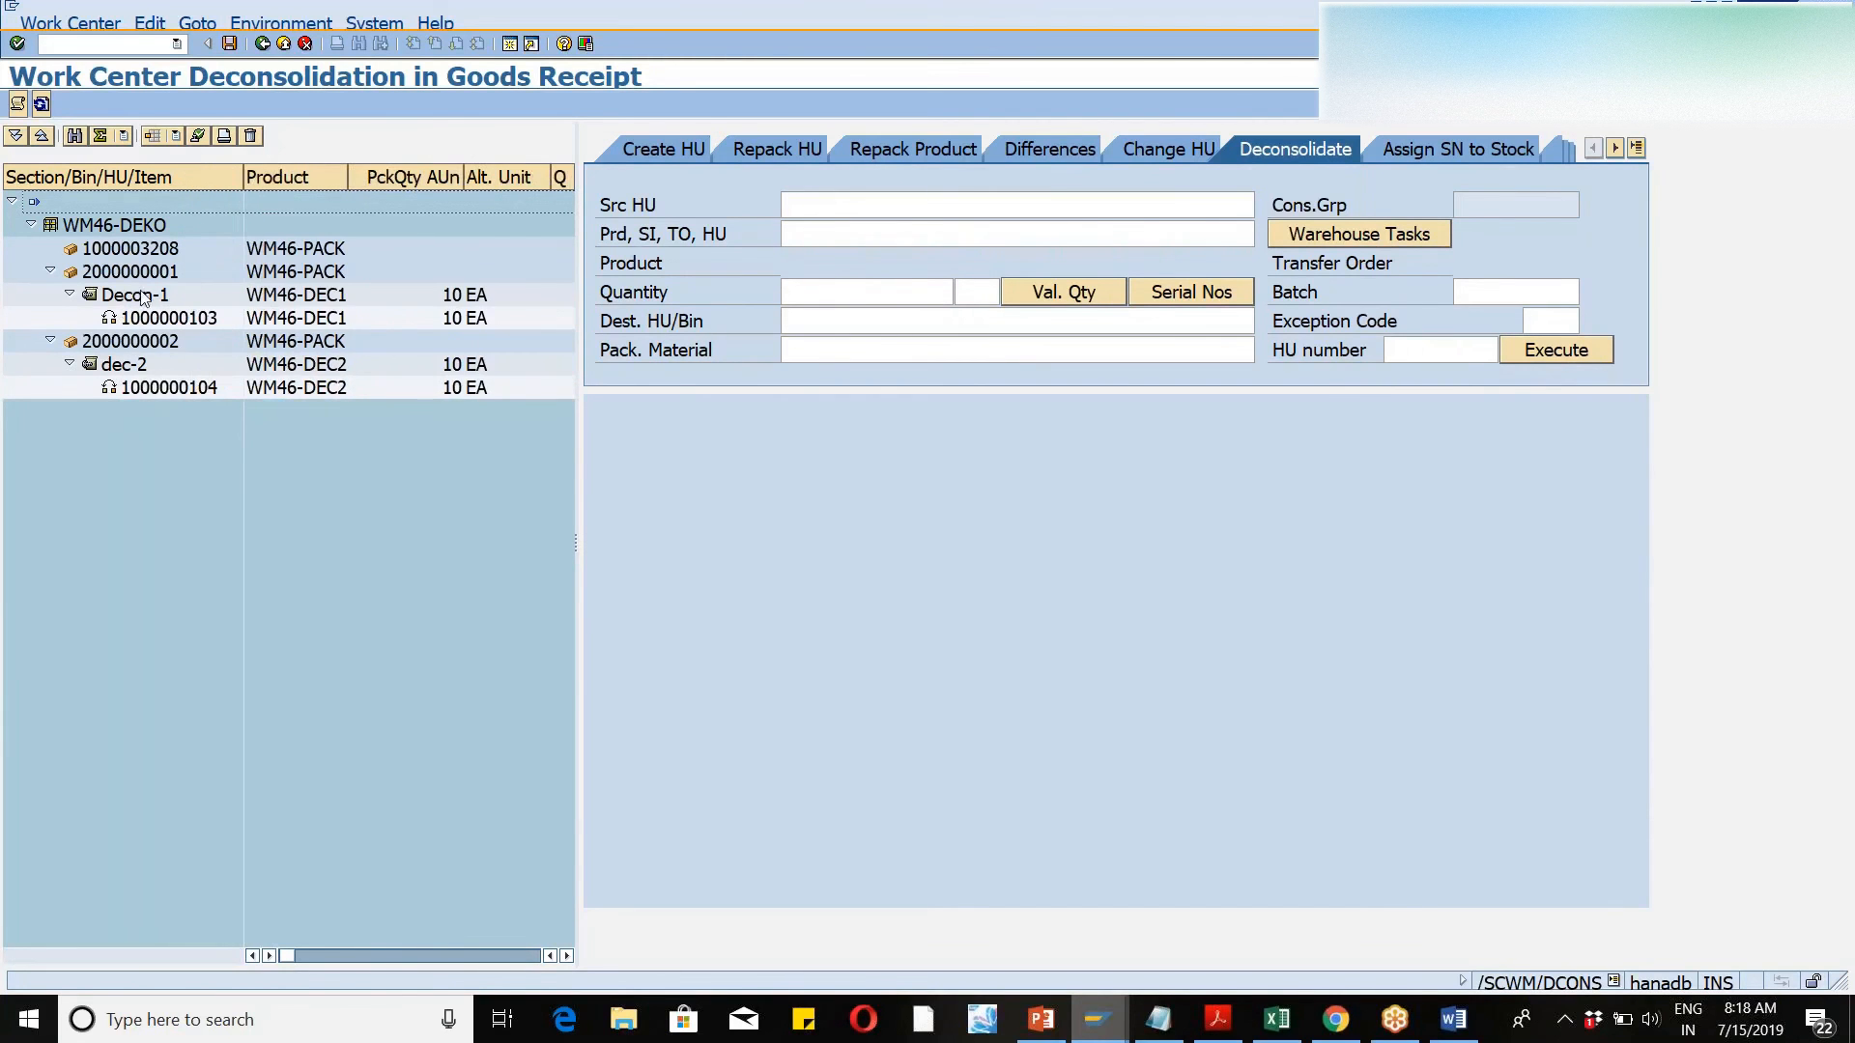
{"action": "key", "text": "alt+Tab"}
{"action": "left_click", "coordinate": [114, 278]}
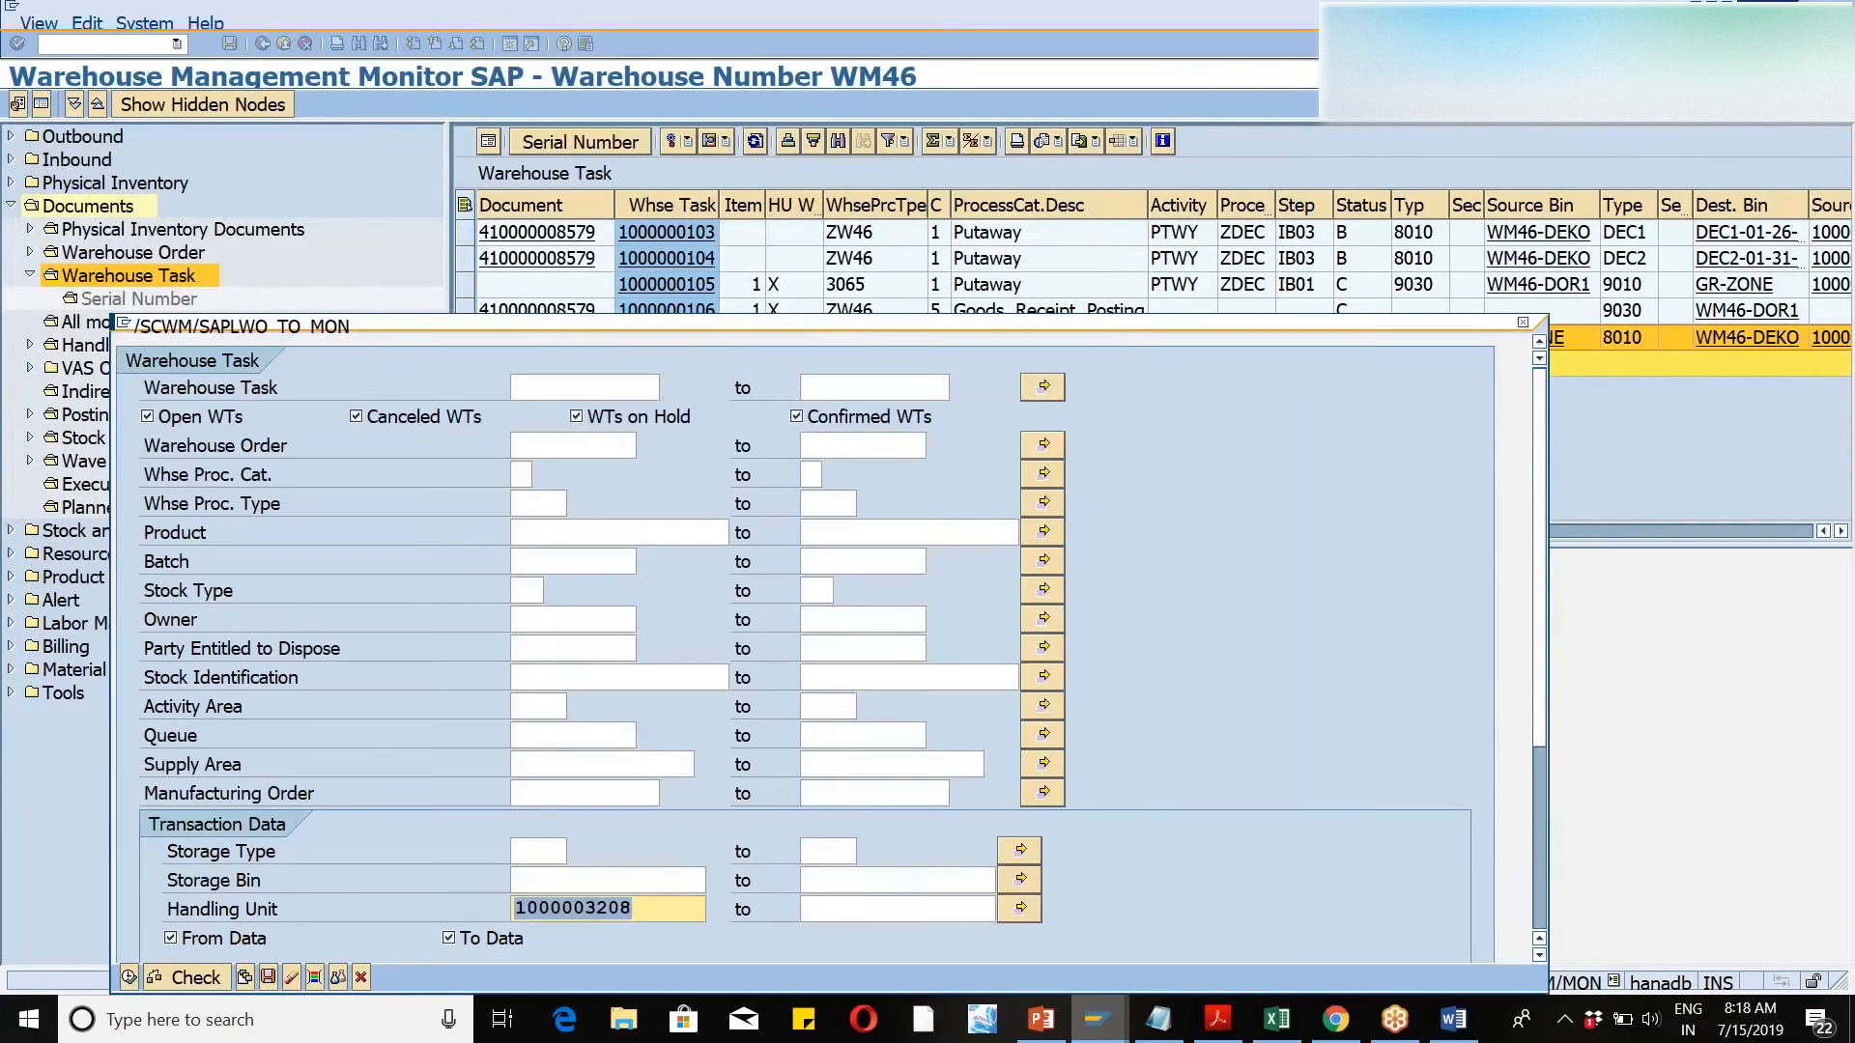
{"action": "left_click", "coordinate": [1020, 912]}
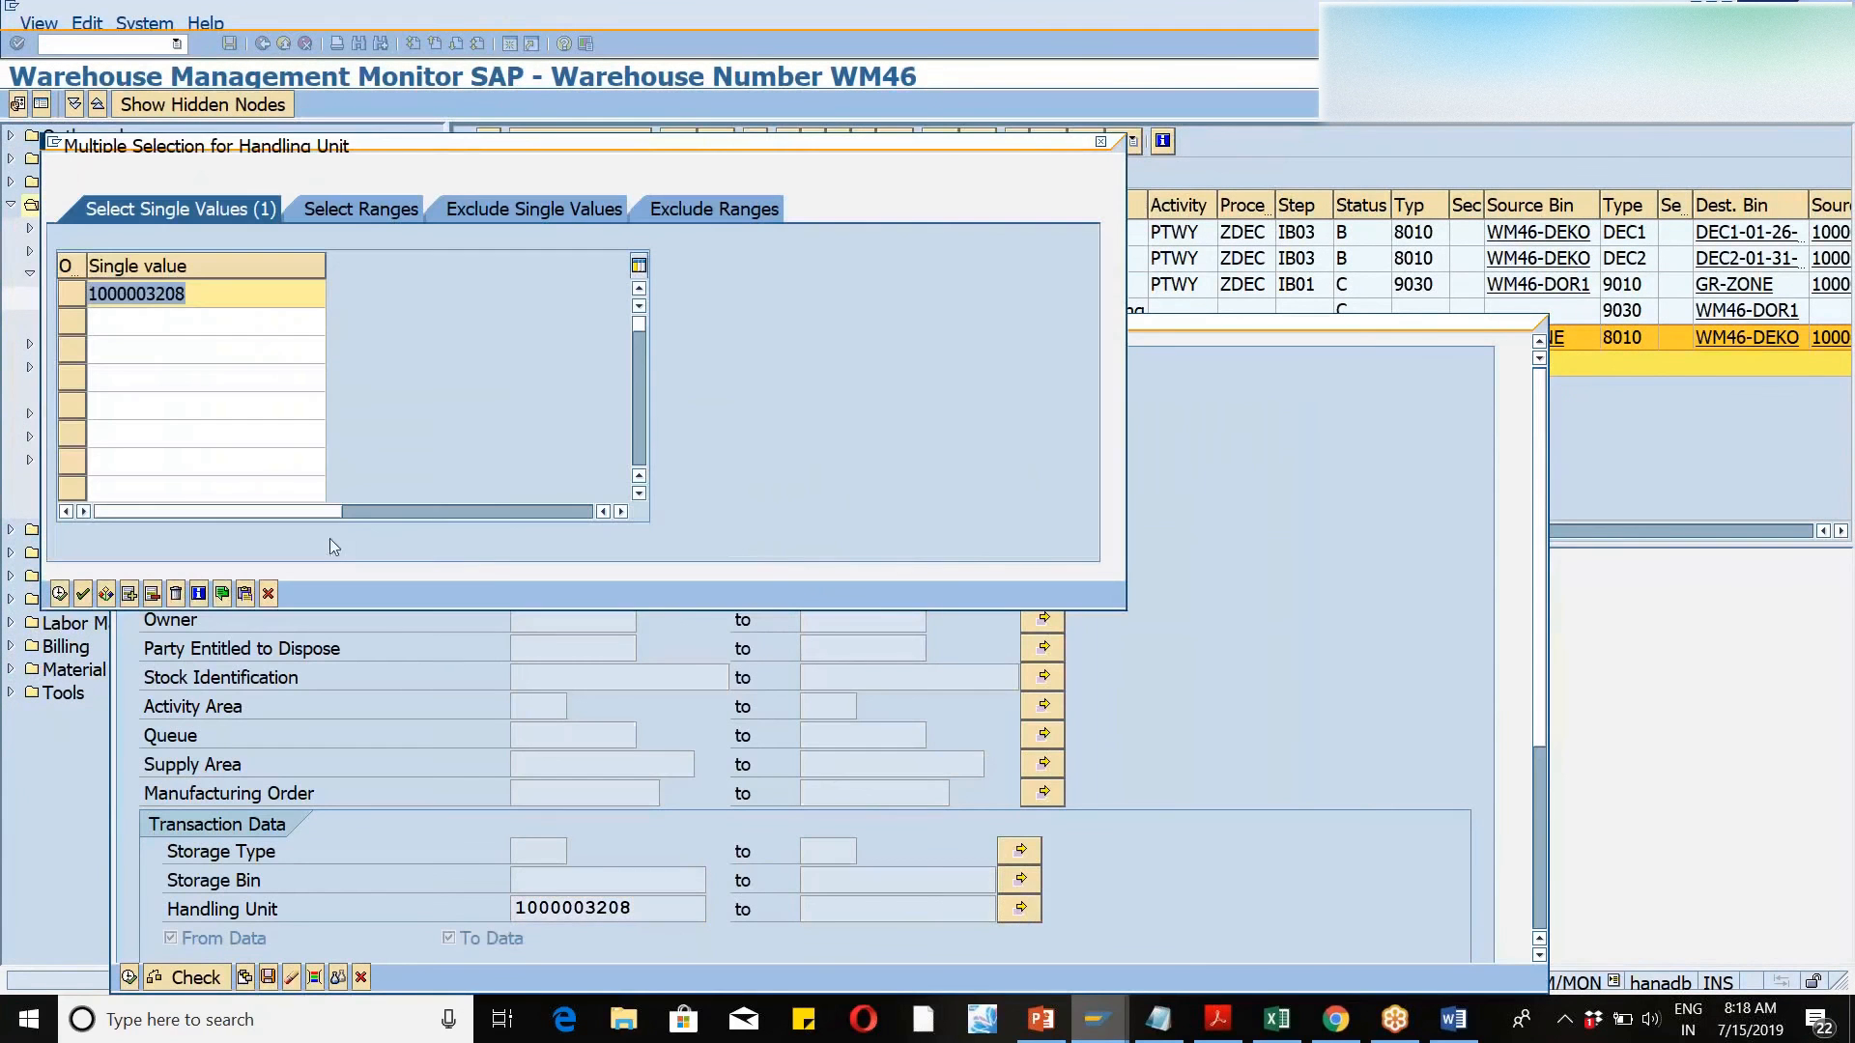
{"action": "left_click", "coordinate": [207, 322]}
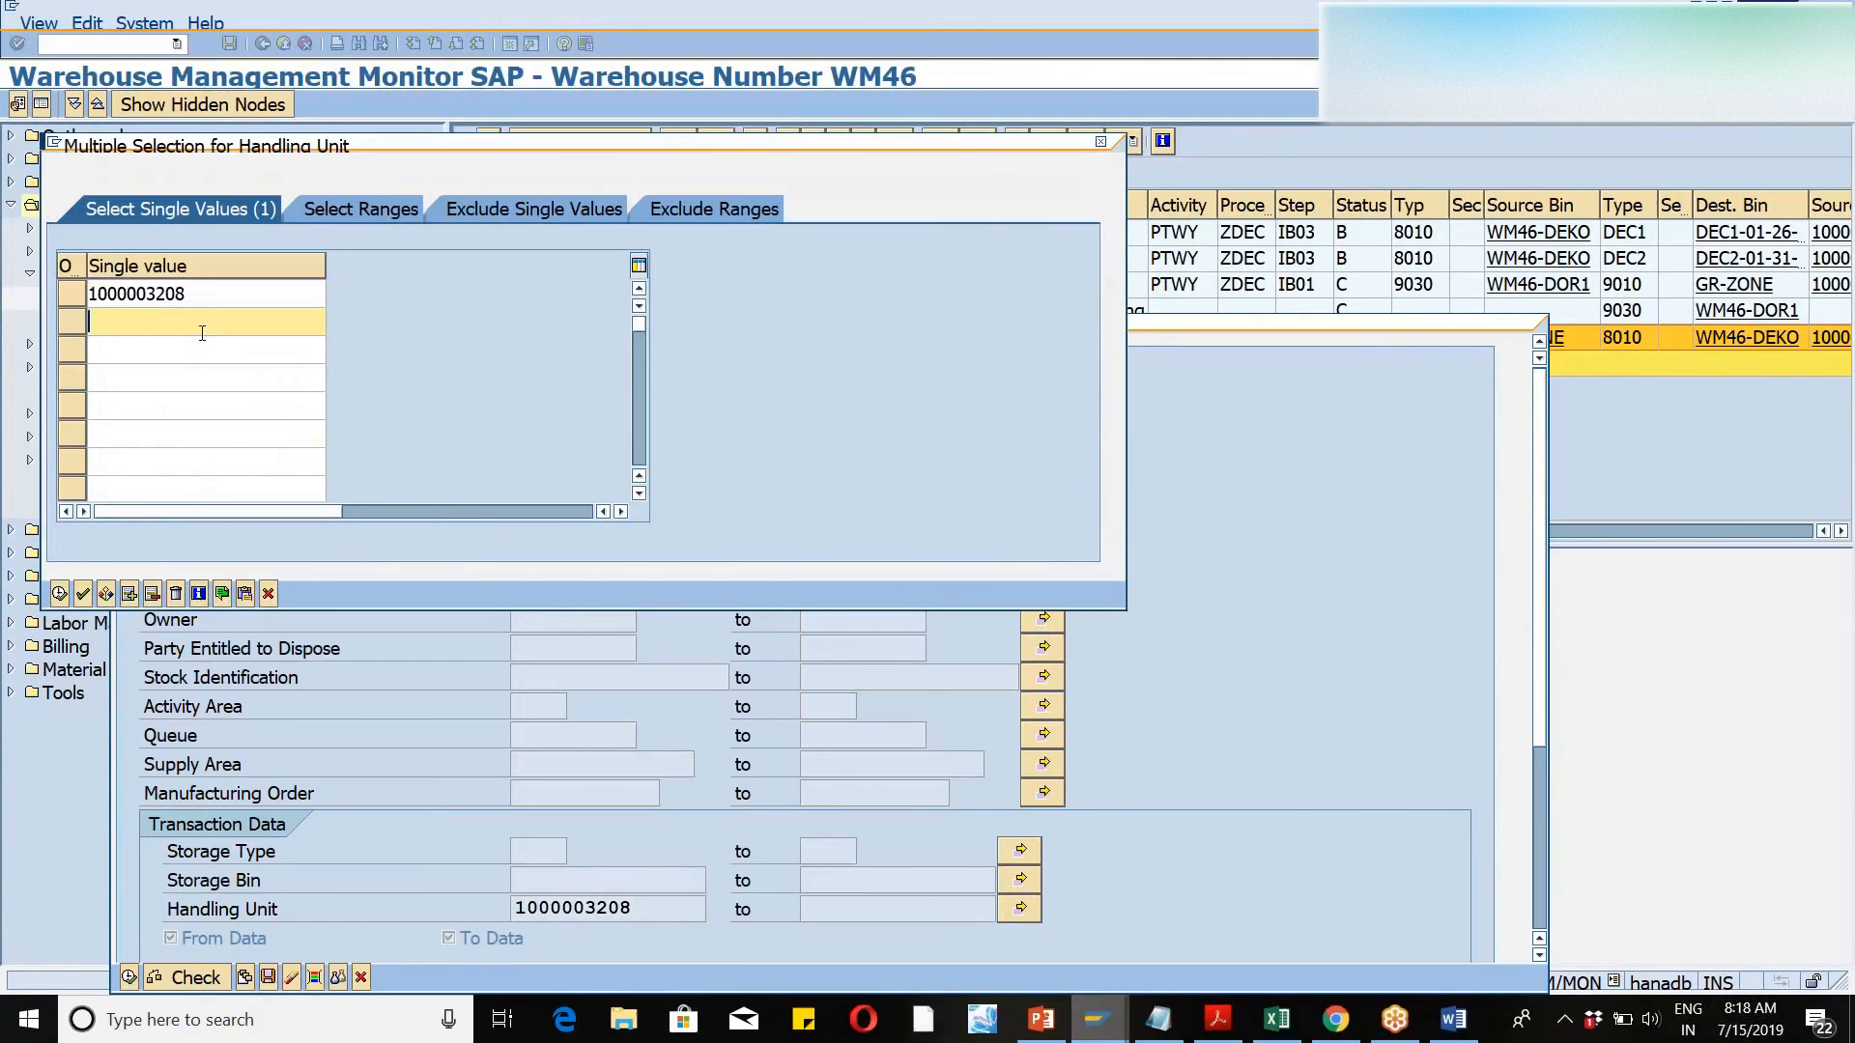
{"action": "left_click", "coordinate": [182, 379]}
{"action": "key", "text": "alt+Tab"}
{"action": "key", "text": "alt+Tab"}
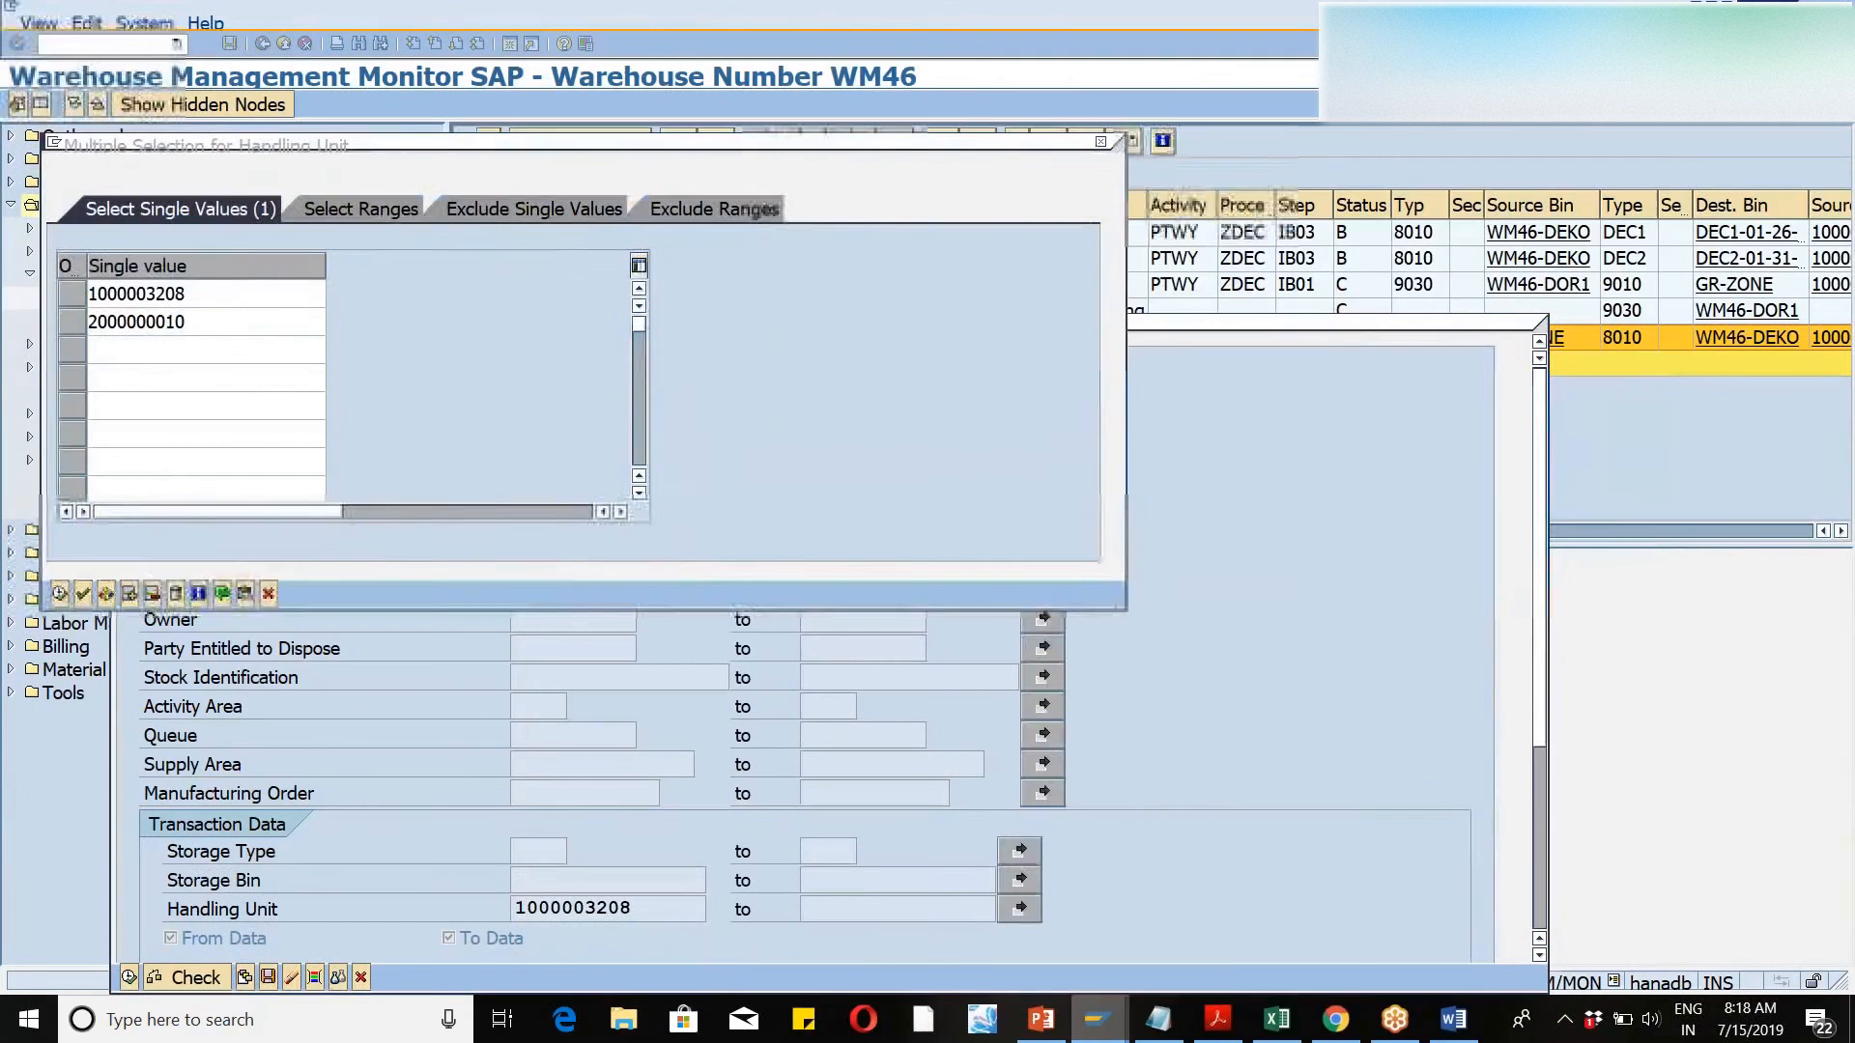
{"action": "key", "text": "BackSpace"}
{"action": "key", "text": "BackSpace"}
{"action": "type", "text": "01"}
{"action": "left_click_drag", "start_coordinate": [199, 321], "coordinate": [78, 333]}
{"action": "key", "text": "ctrl+c"}
{"action": "left_click", "coordinate": [121, 354]}
{"action": "key", "text": "ctrl+v"}
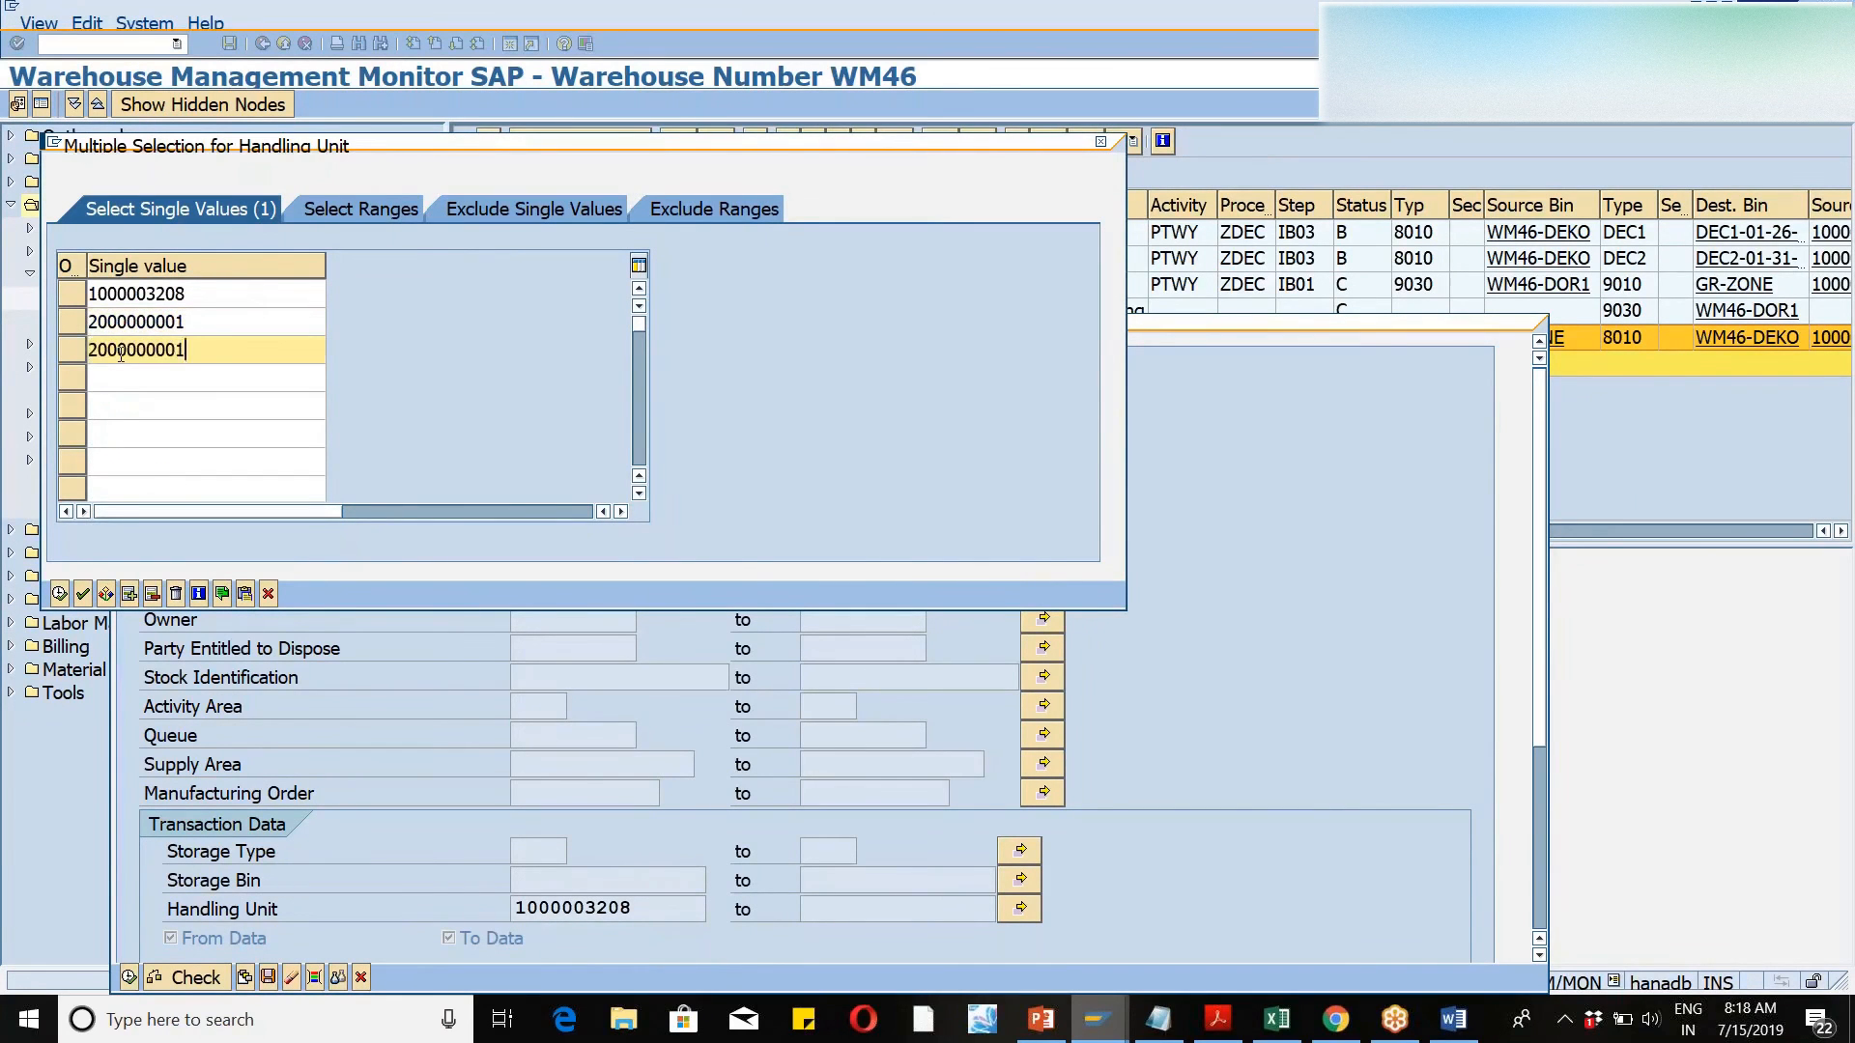
{"action": "key", "text": "BackSpace"}
{"action": "type", "text": "2"}
{"action": "left_click", "coordinate": [59, 594]}
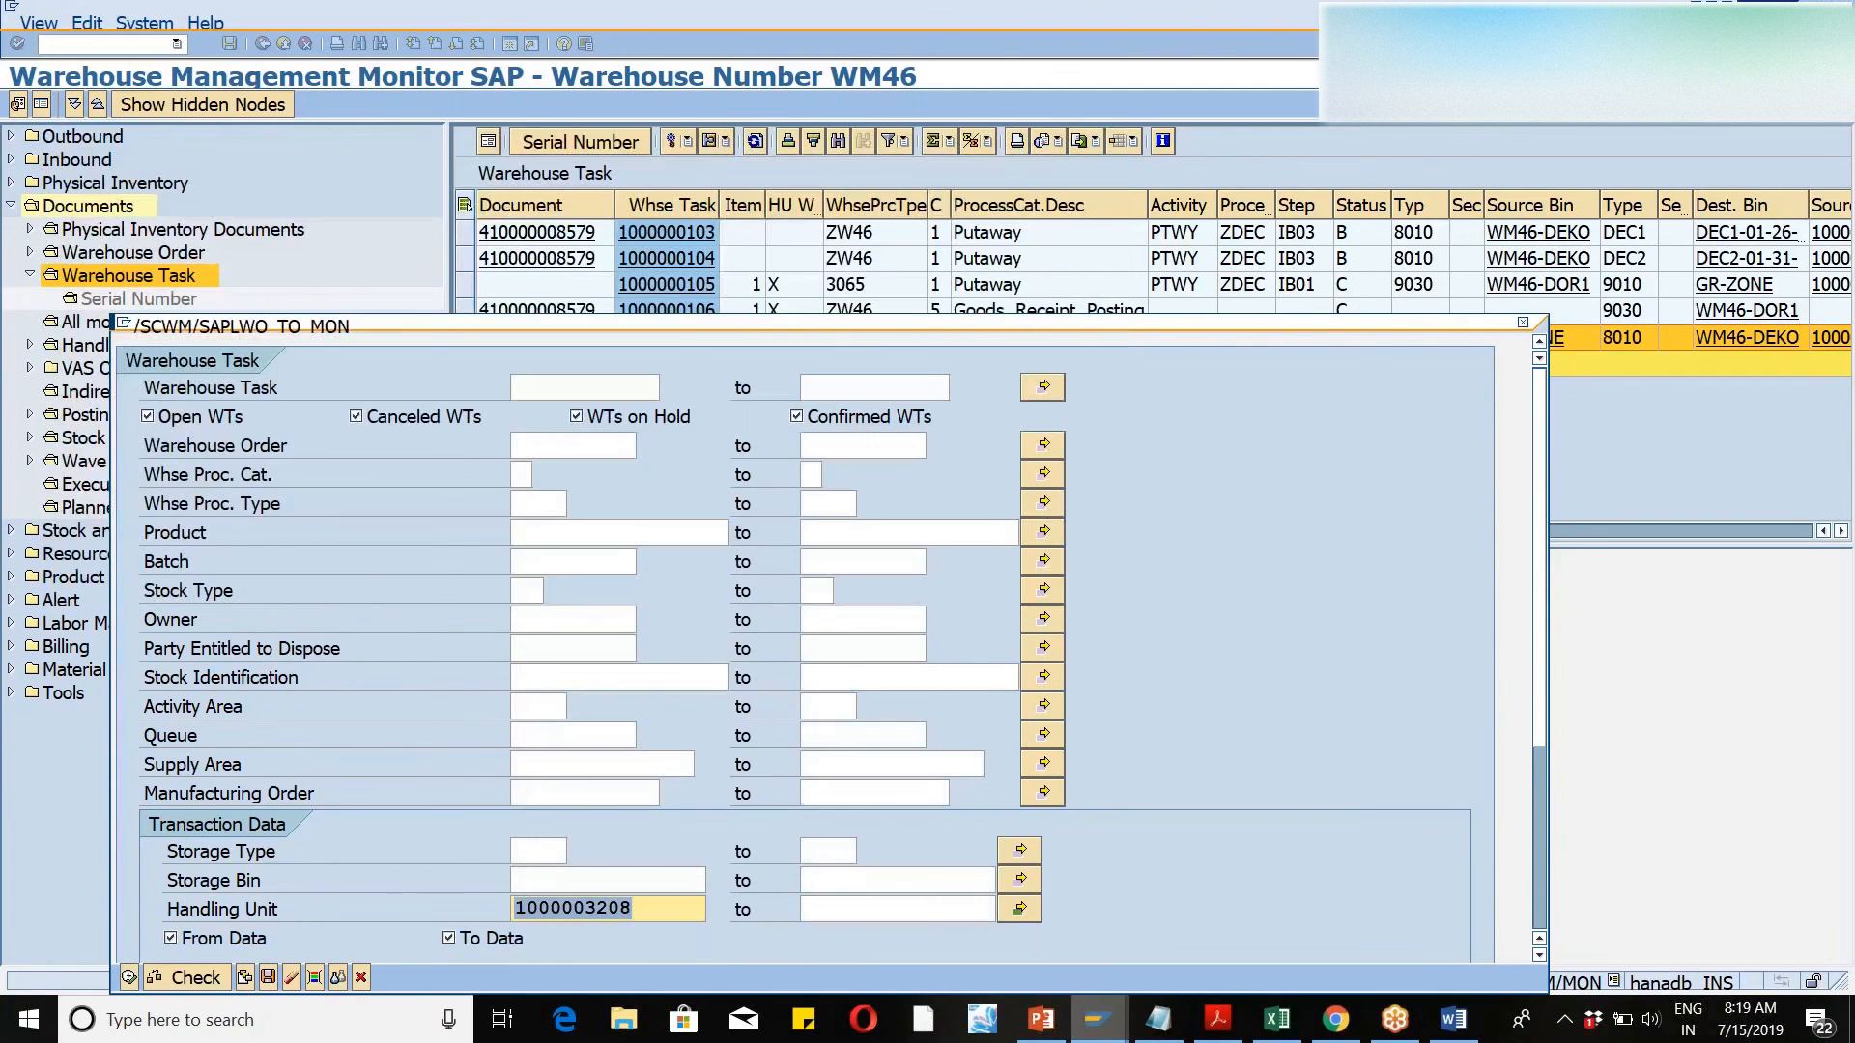
{"action": "left_click", "coordinate": [130, 977]}
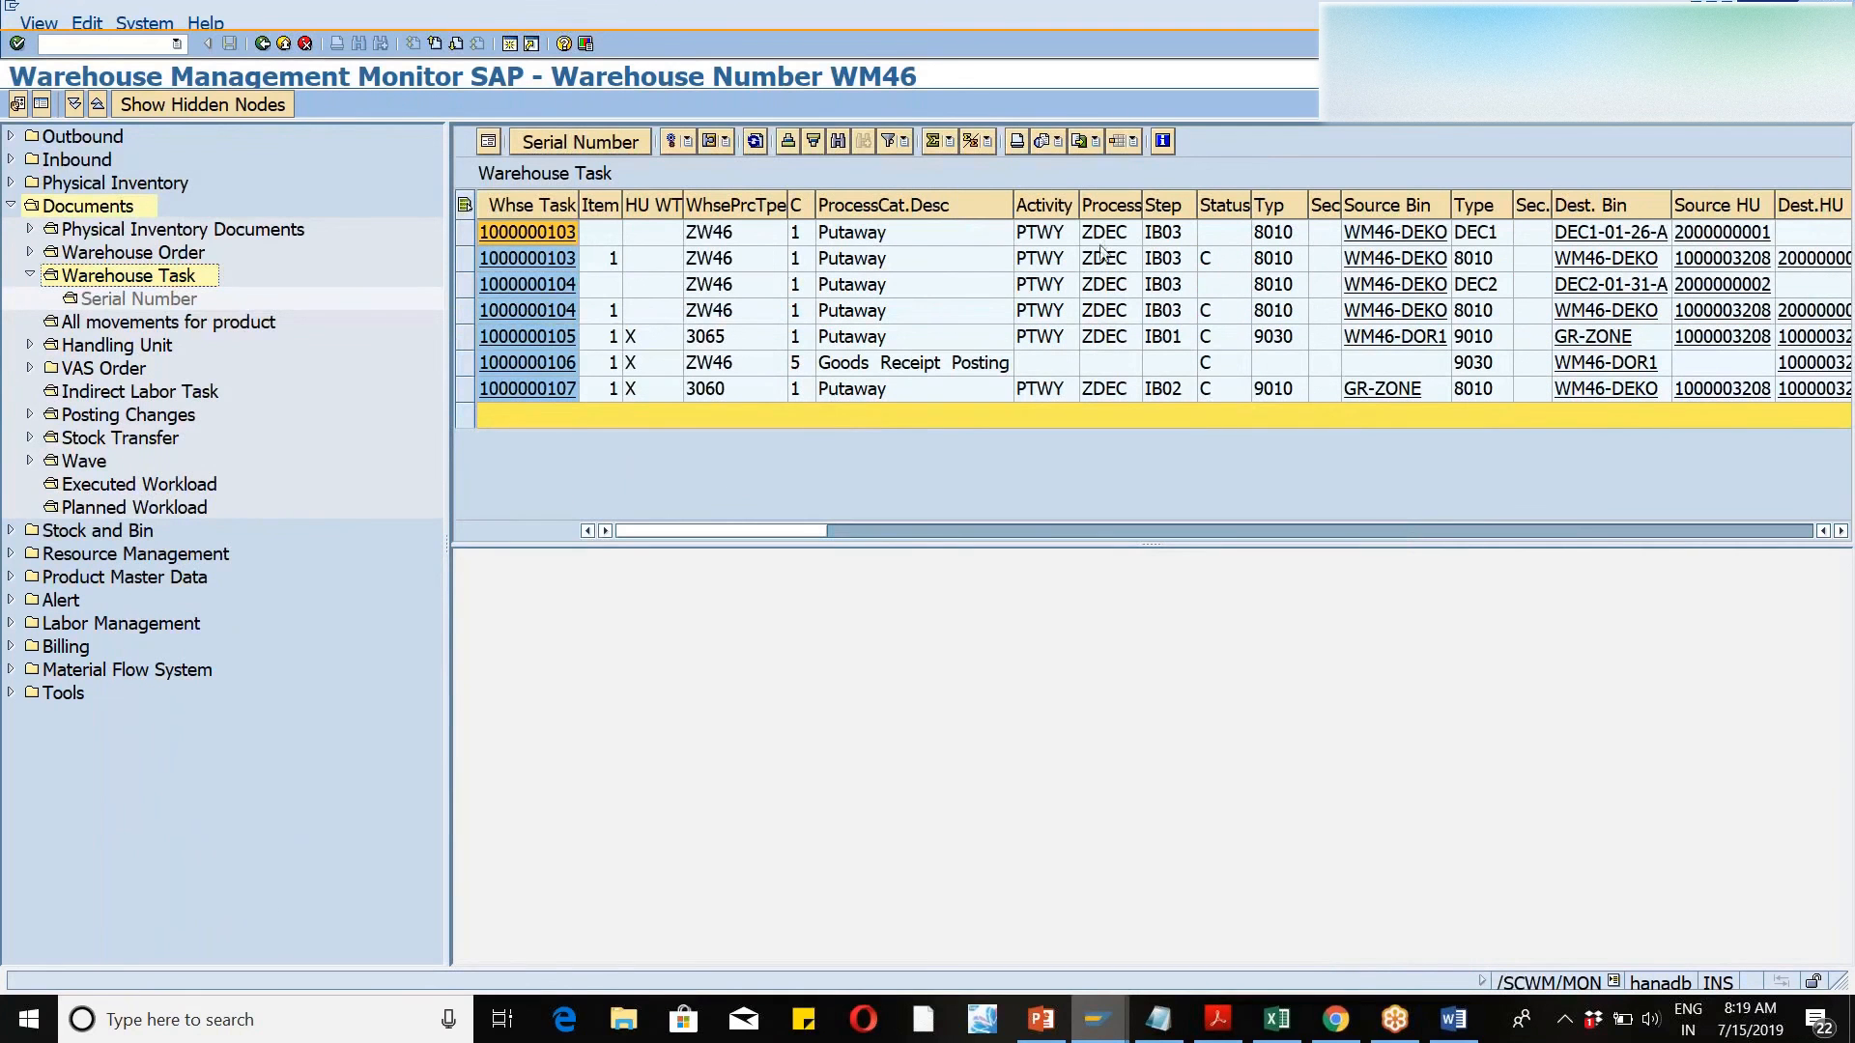
{"action": "left_click", "coordinate": [465, 234]}
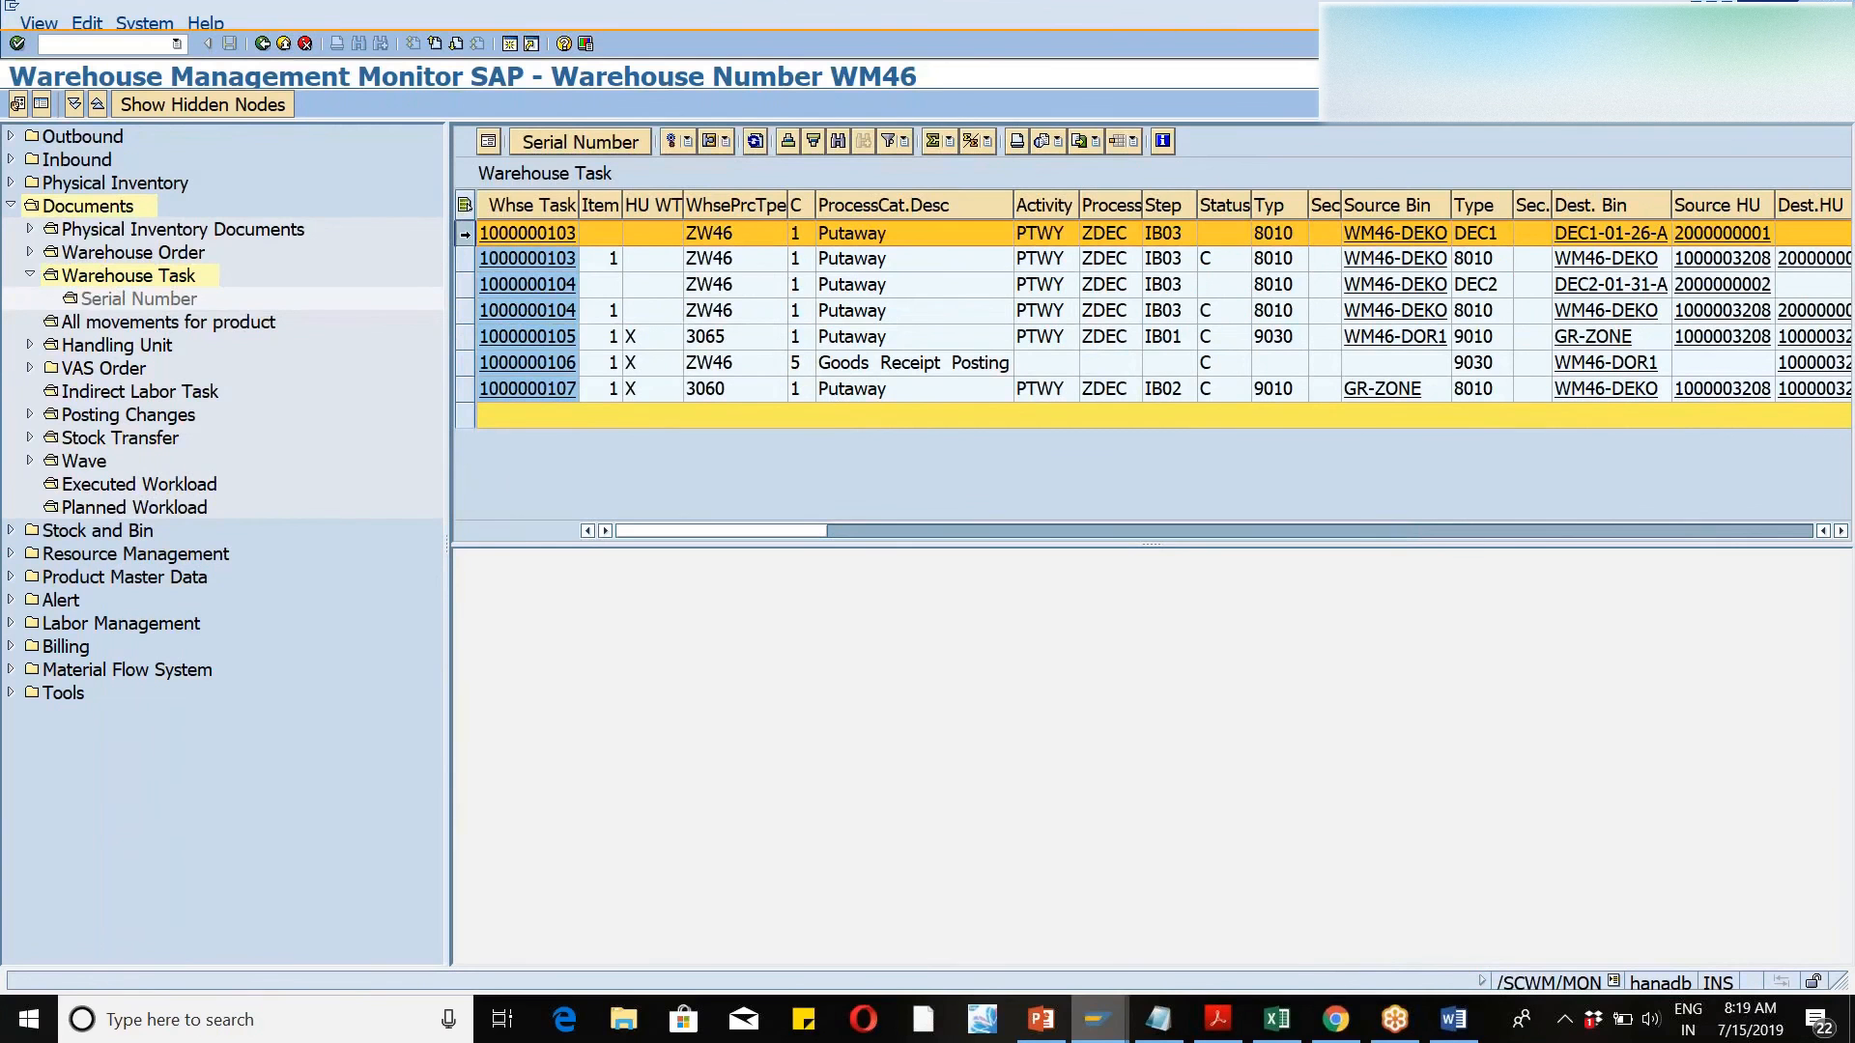
{"action": "left_click", "coordinate": [465, 285], "text": "ctrl"}
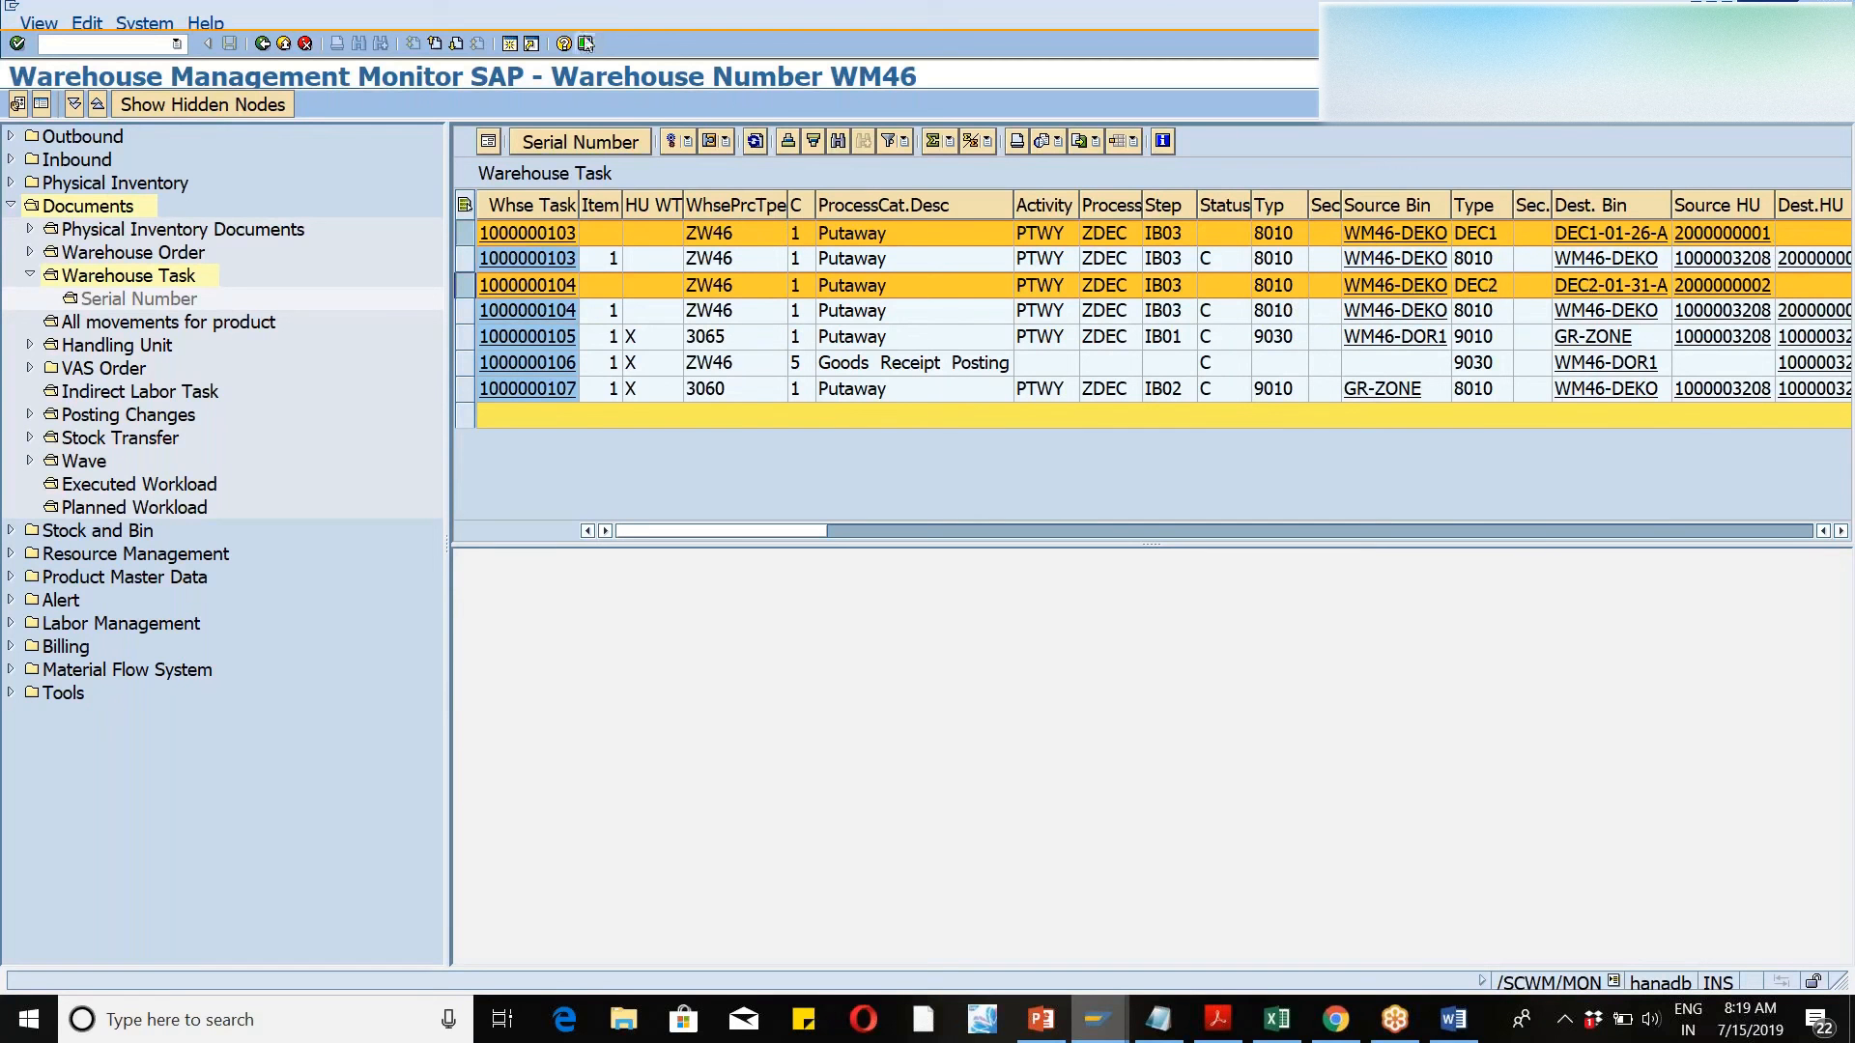
{"action": "left_click", "coordinate": [690, 145]}
{"action": "left_click", "coordinate": [765, 305]}
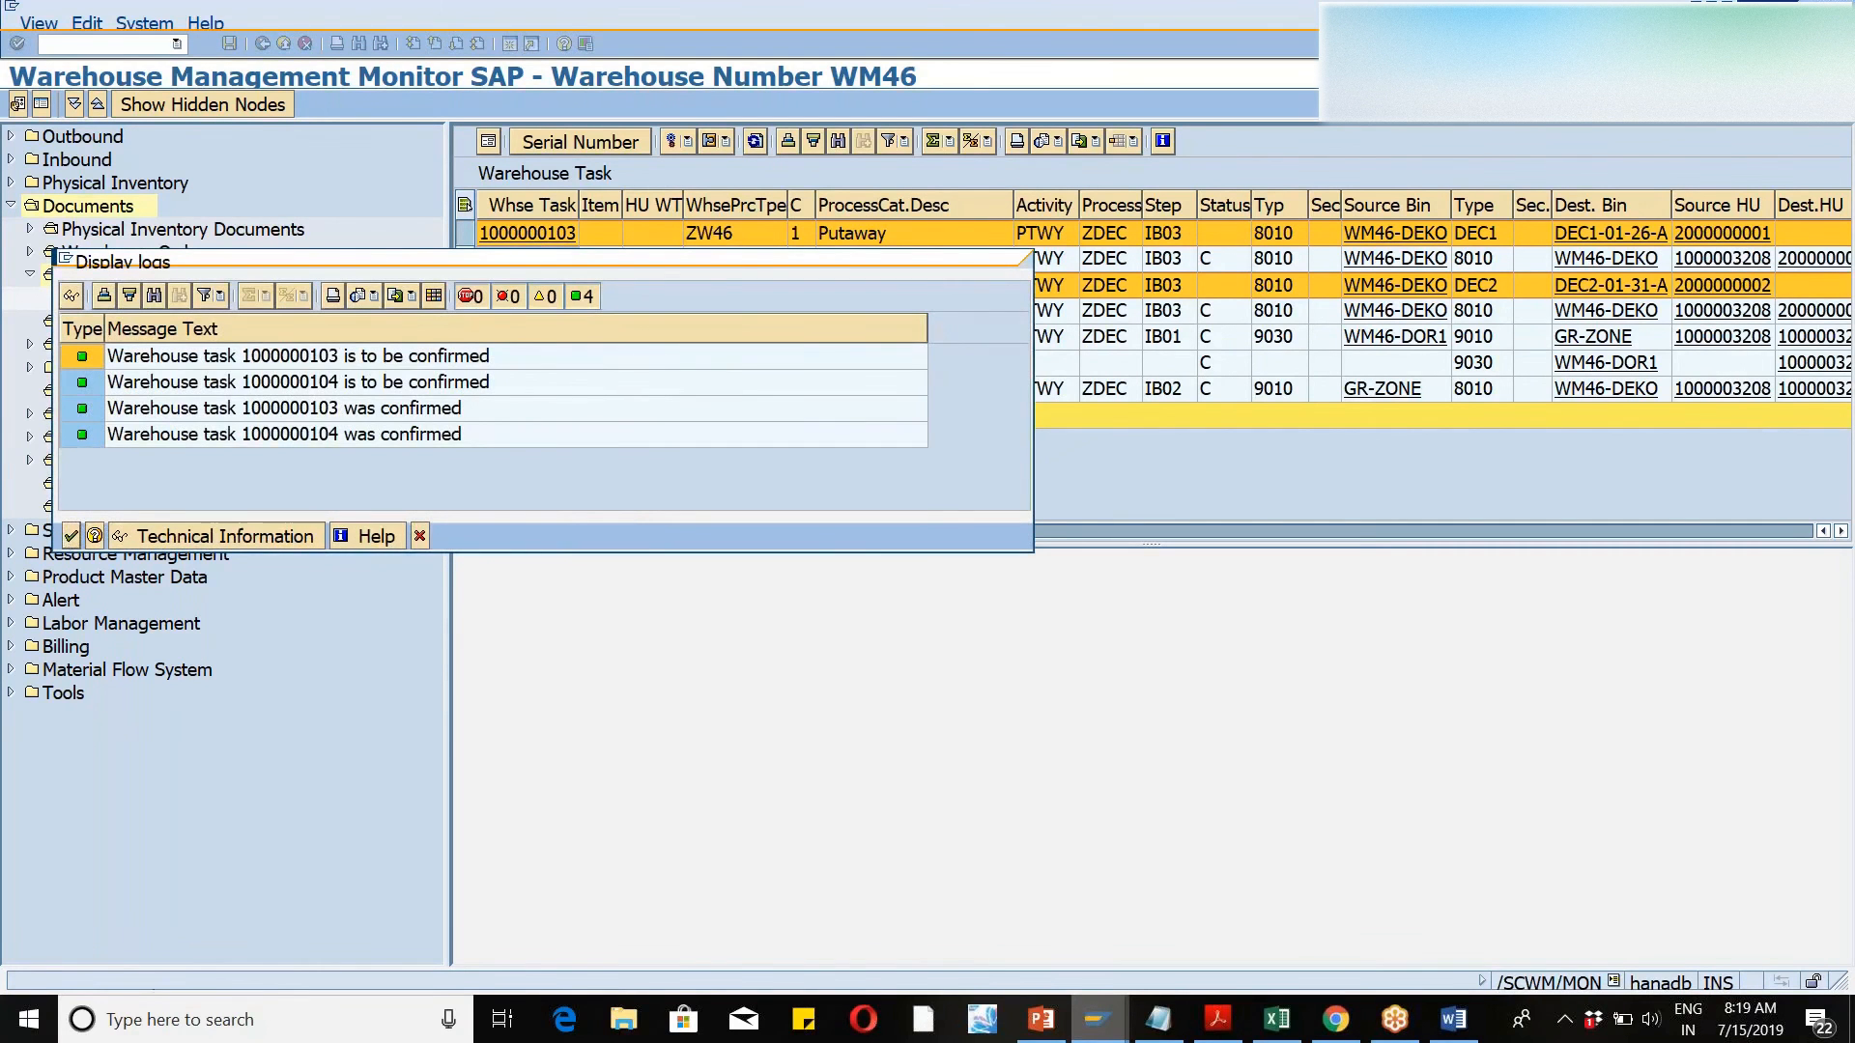
{"action": "left_click", "coordinate": [70, 534]}
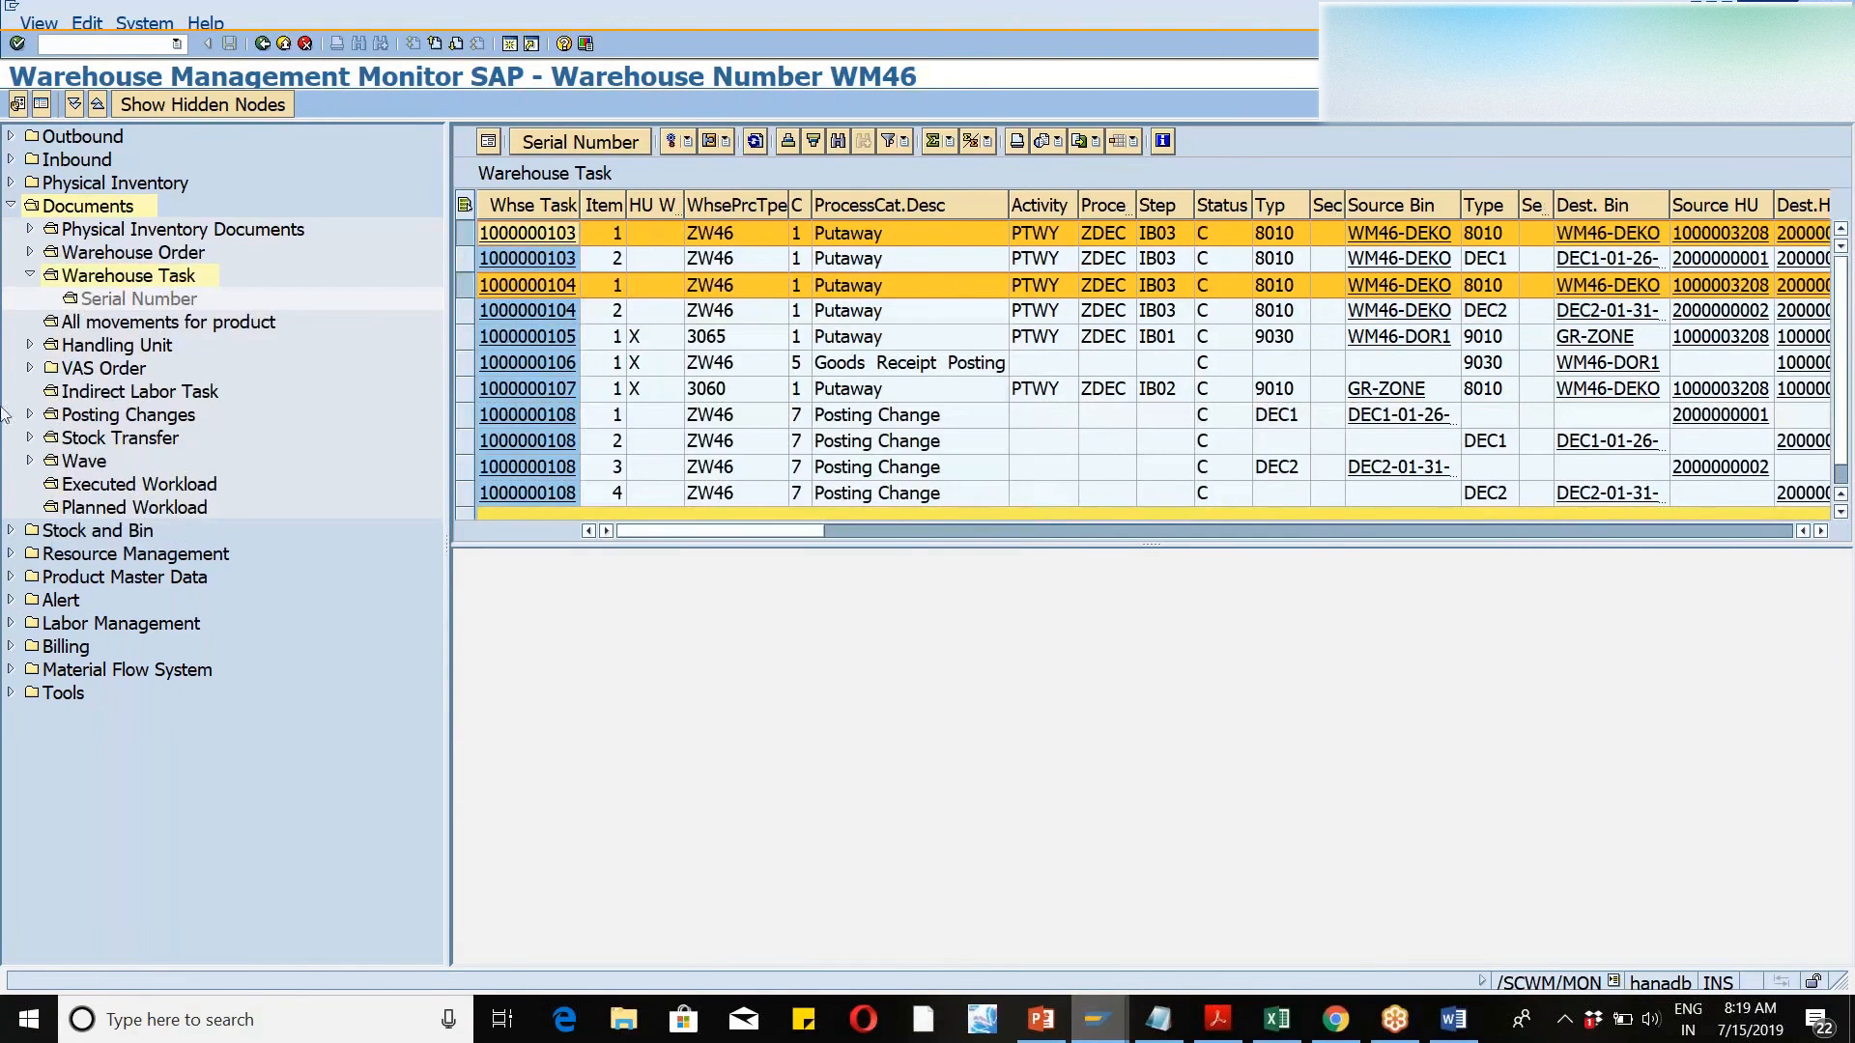
- Collapse the Documents node and list the available stock of warehouse WM46 without any product restriction
{"action": "left_click", "coordinate": [28, 275]}
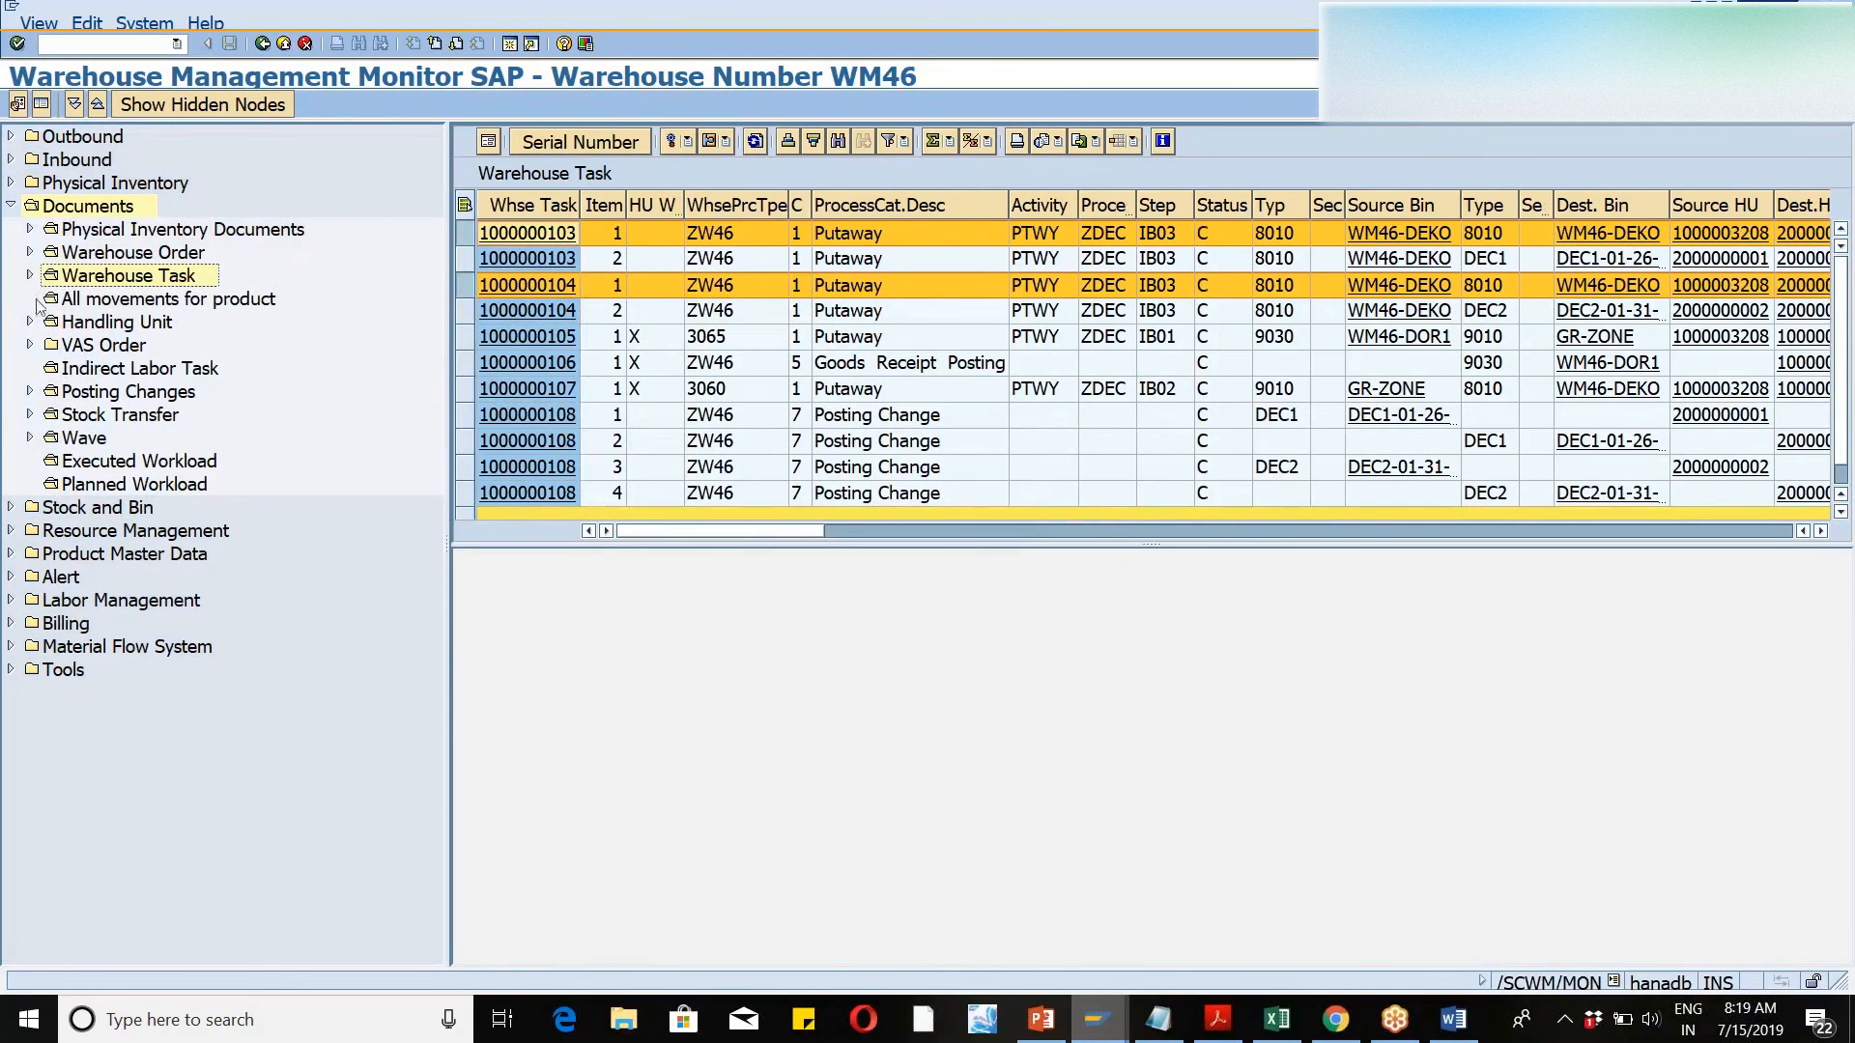
{"action": "left_click", "coordinate": [11, 205]}
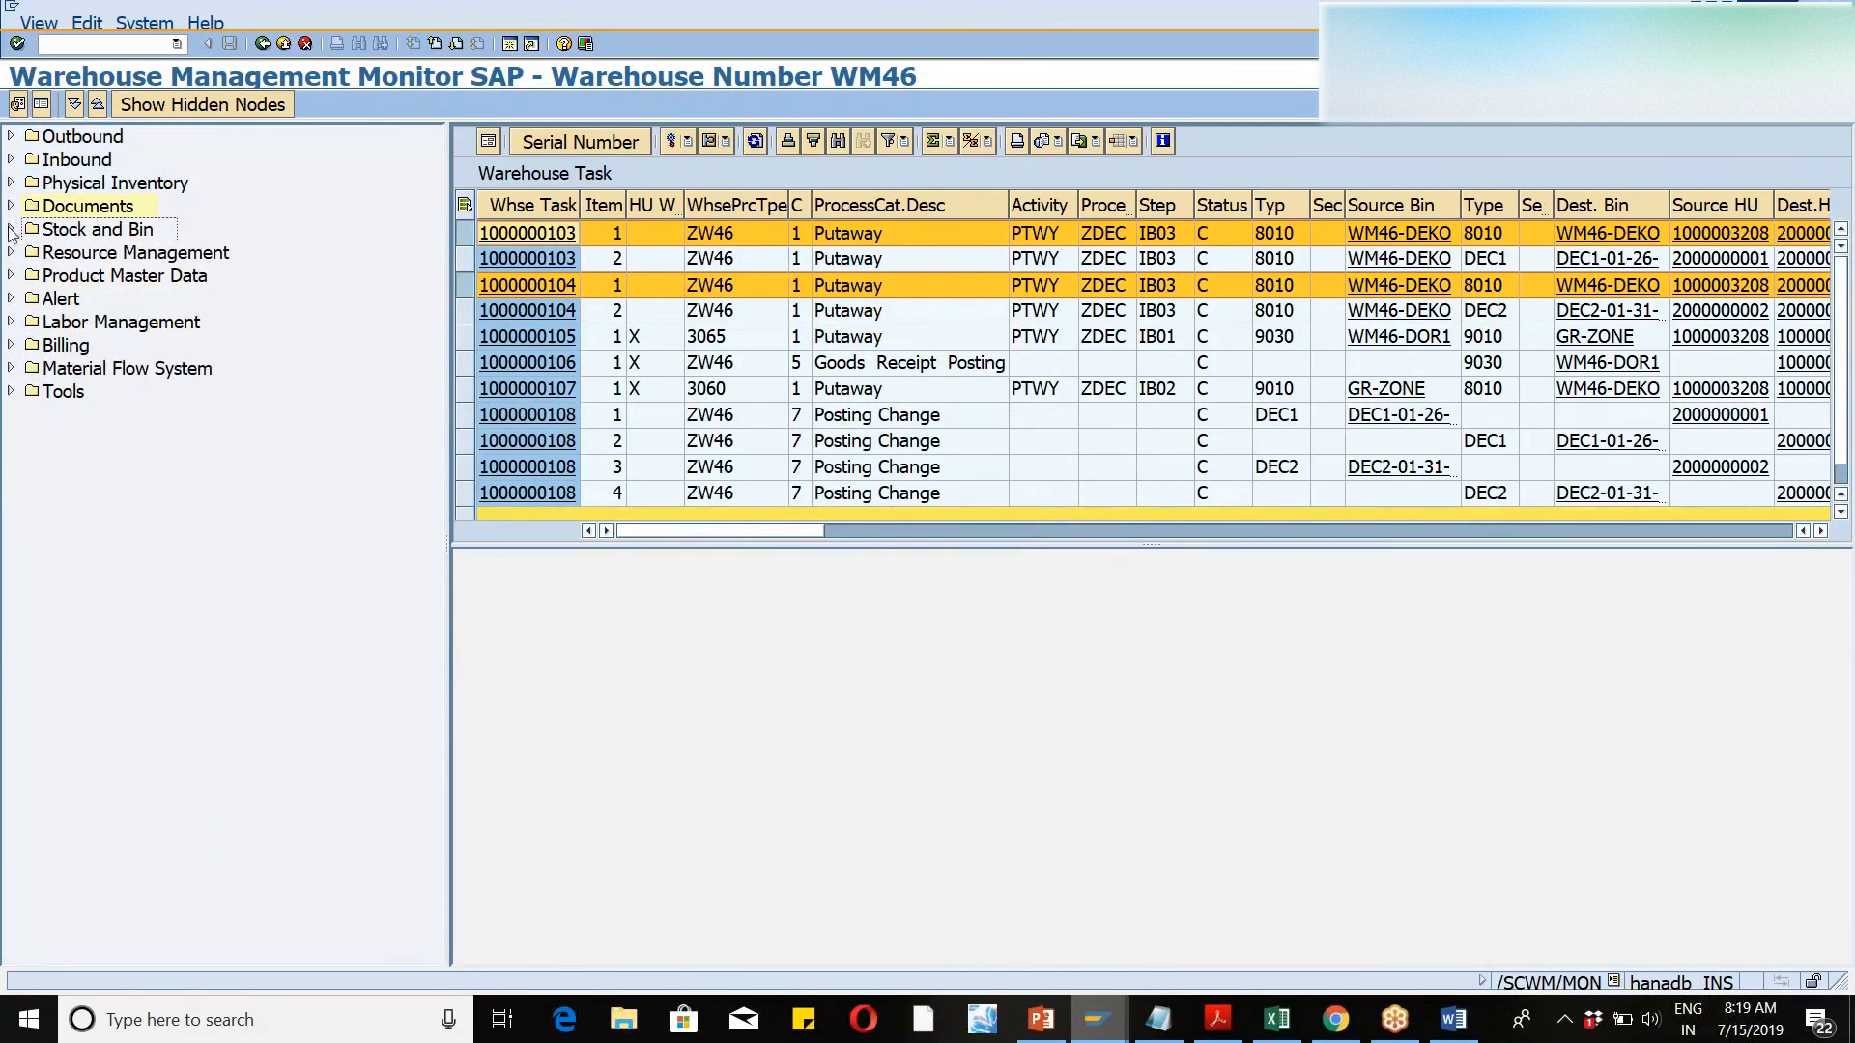
{"action": "left_click", "coordinate": [11, 229]}
{"action": "double_click", "coordinate": [97, 345]}
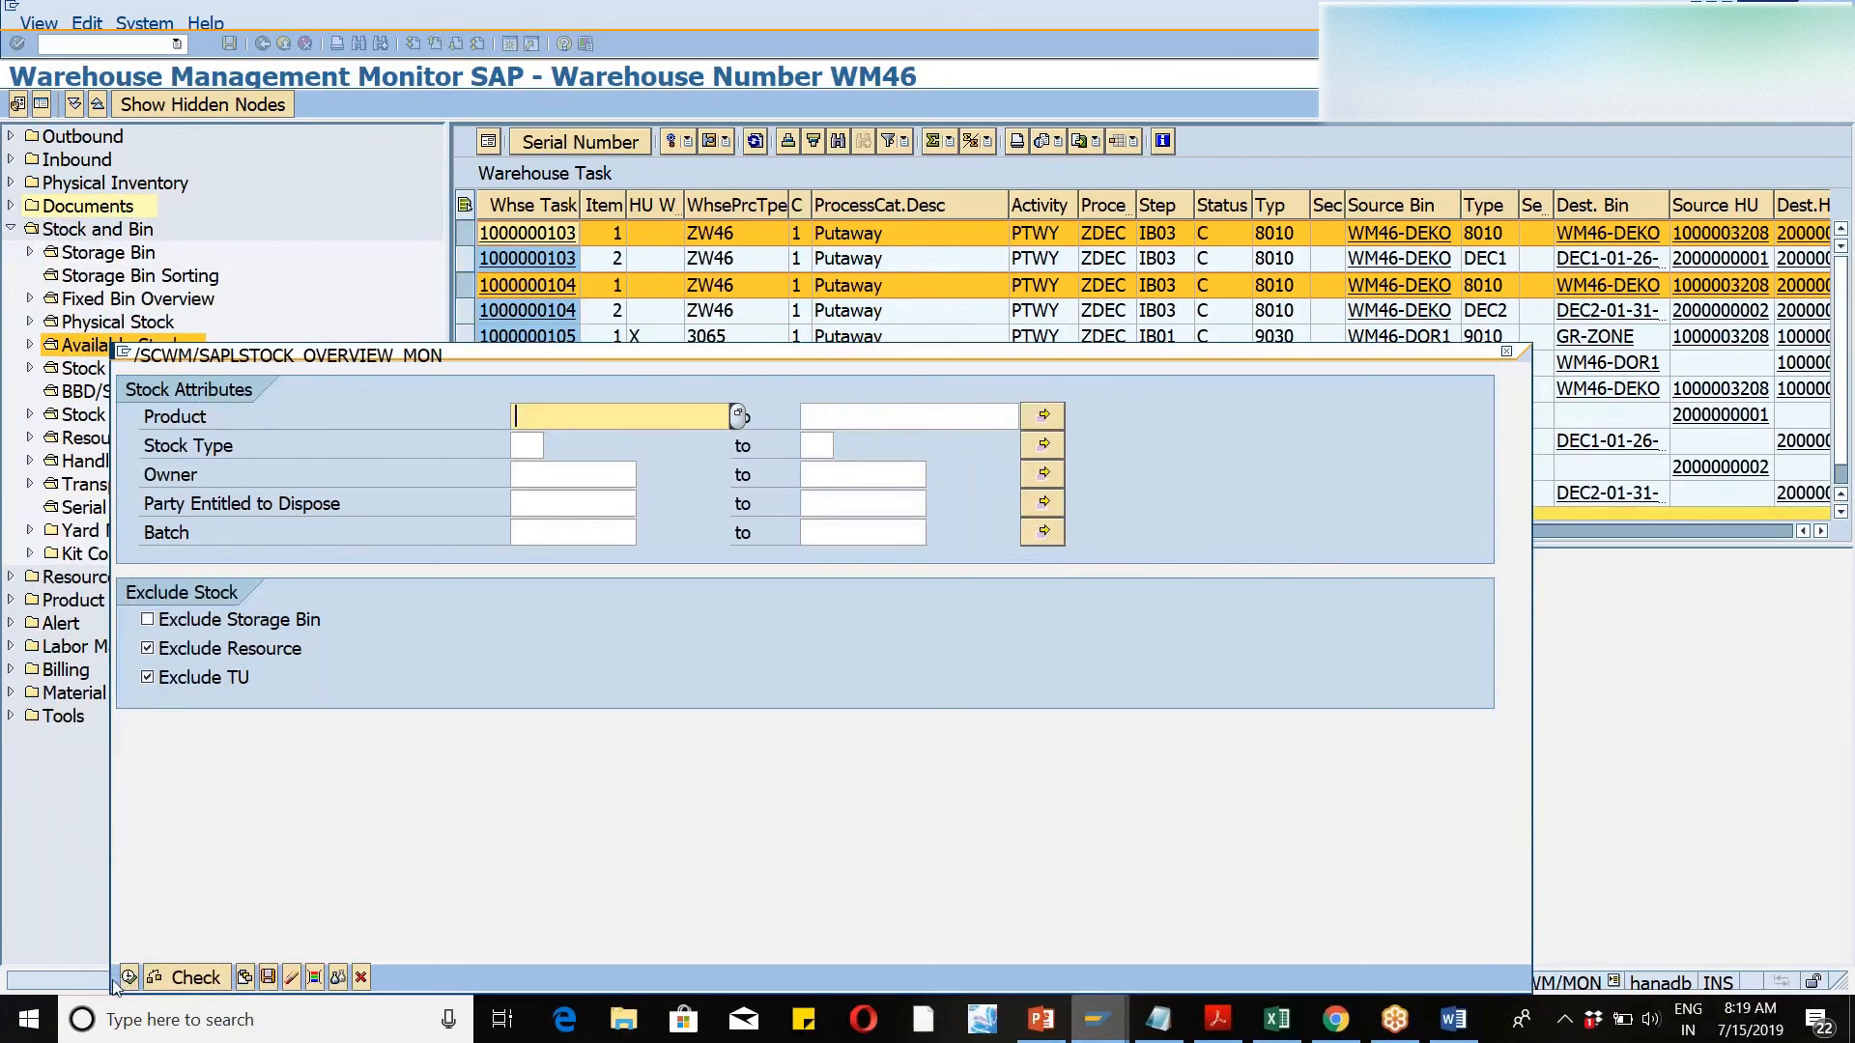
{"action": "left_click", "coordinate": [128, 977]}
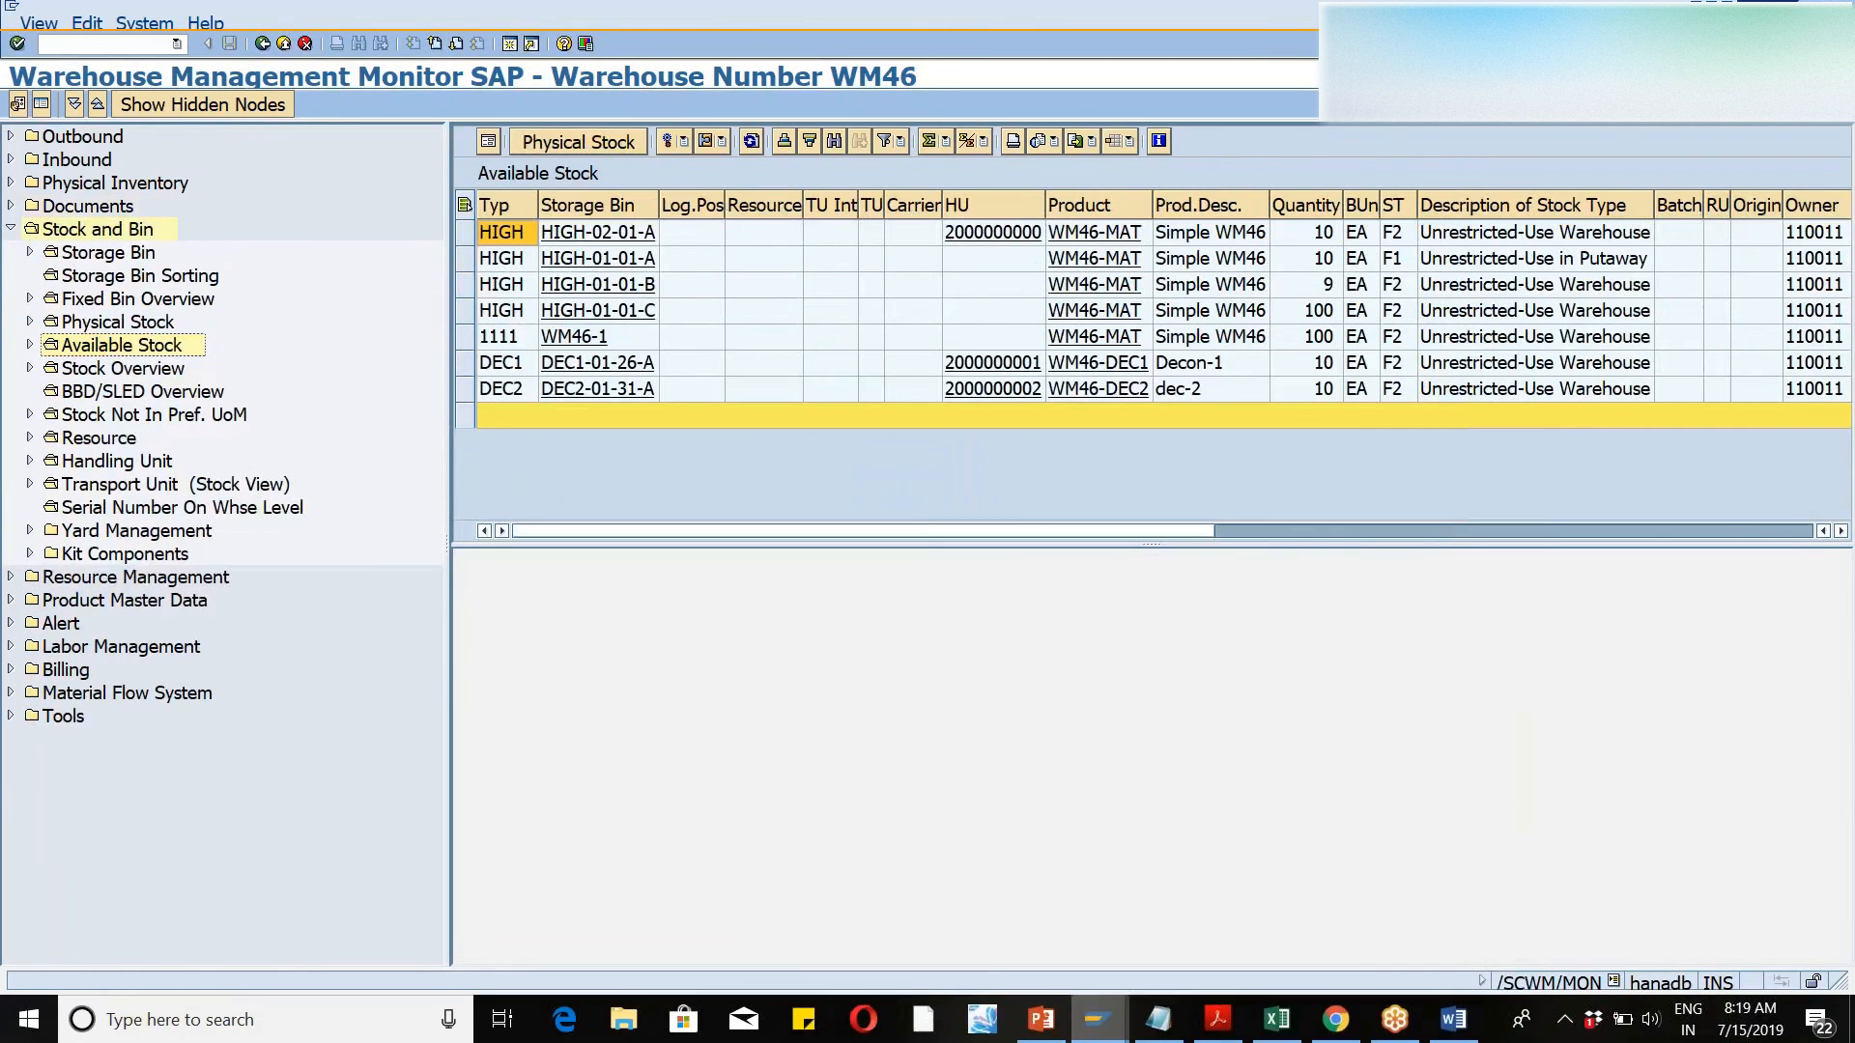
- Display the physical stock for all available stock rows and examine the DEC1 and DEC2 entries
{"action": "left_click", "coordinate": [465, 205]}
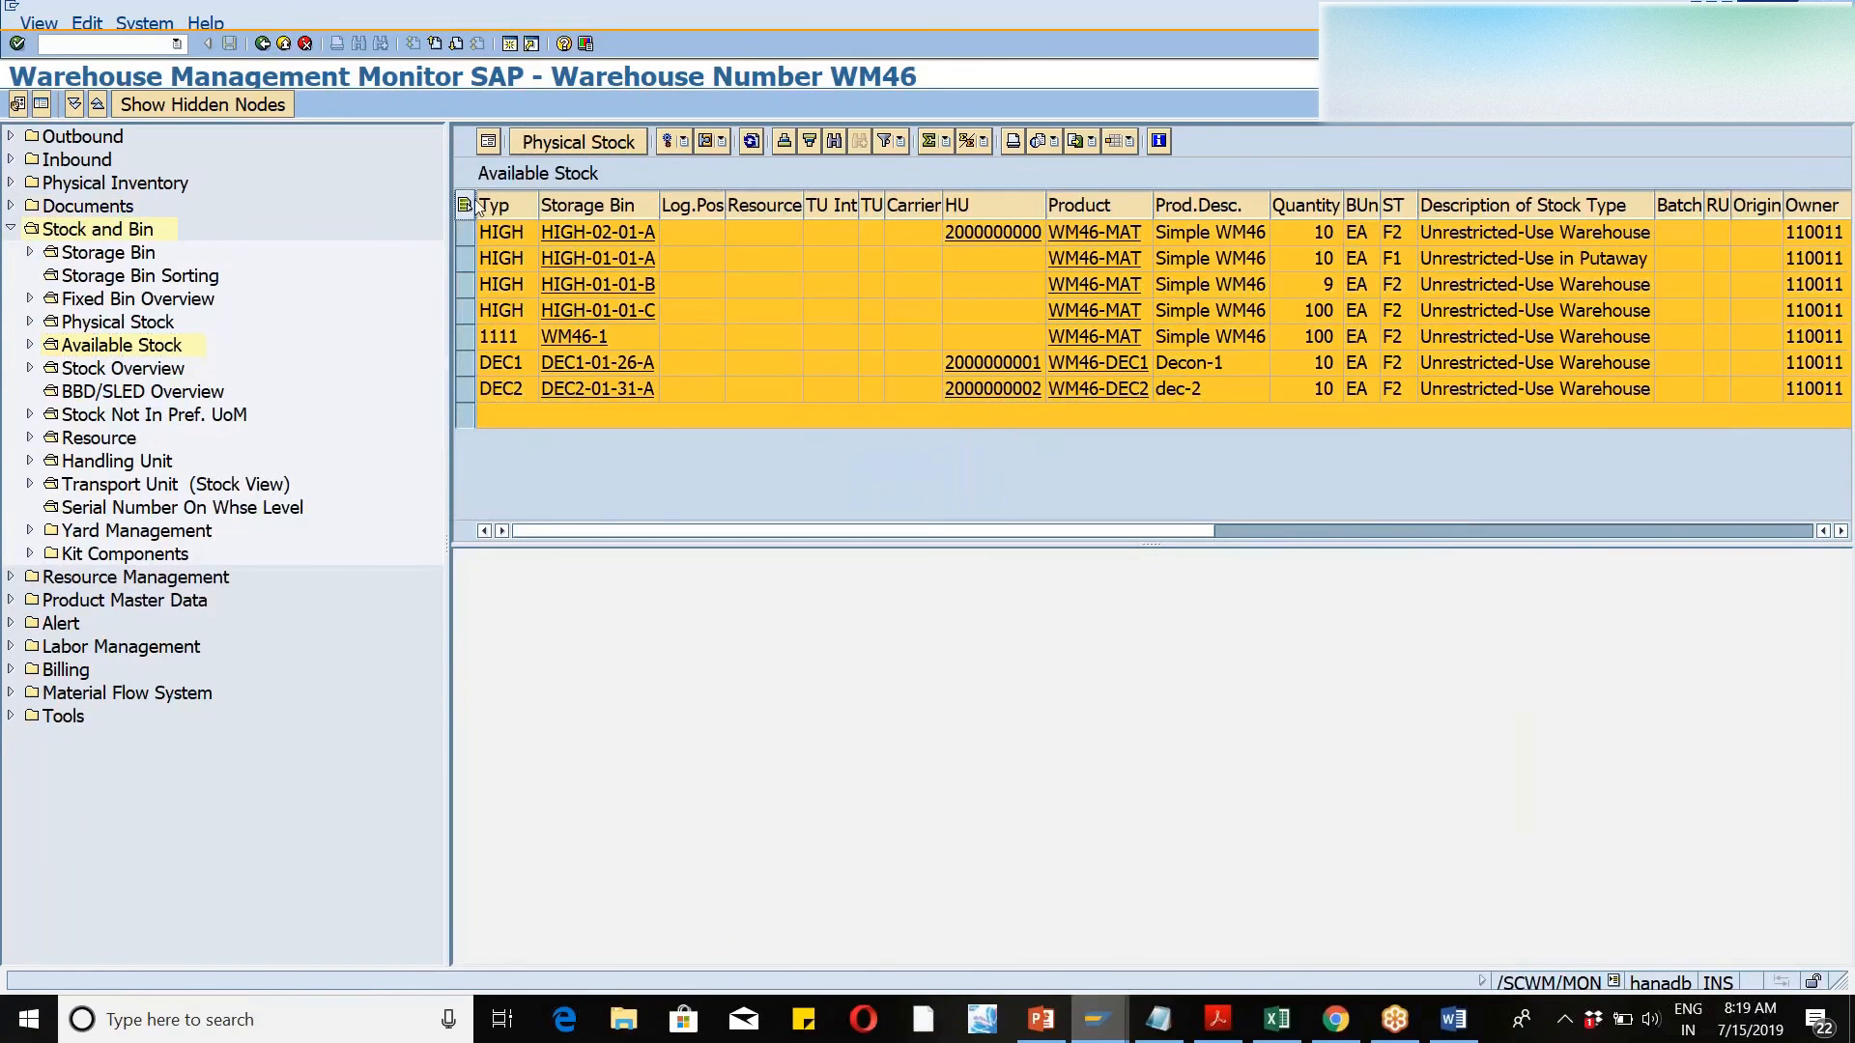
{"action": "left_click", "coordinate": [539, 147]}
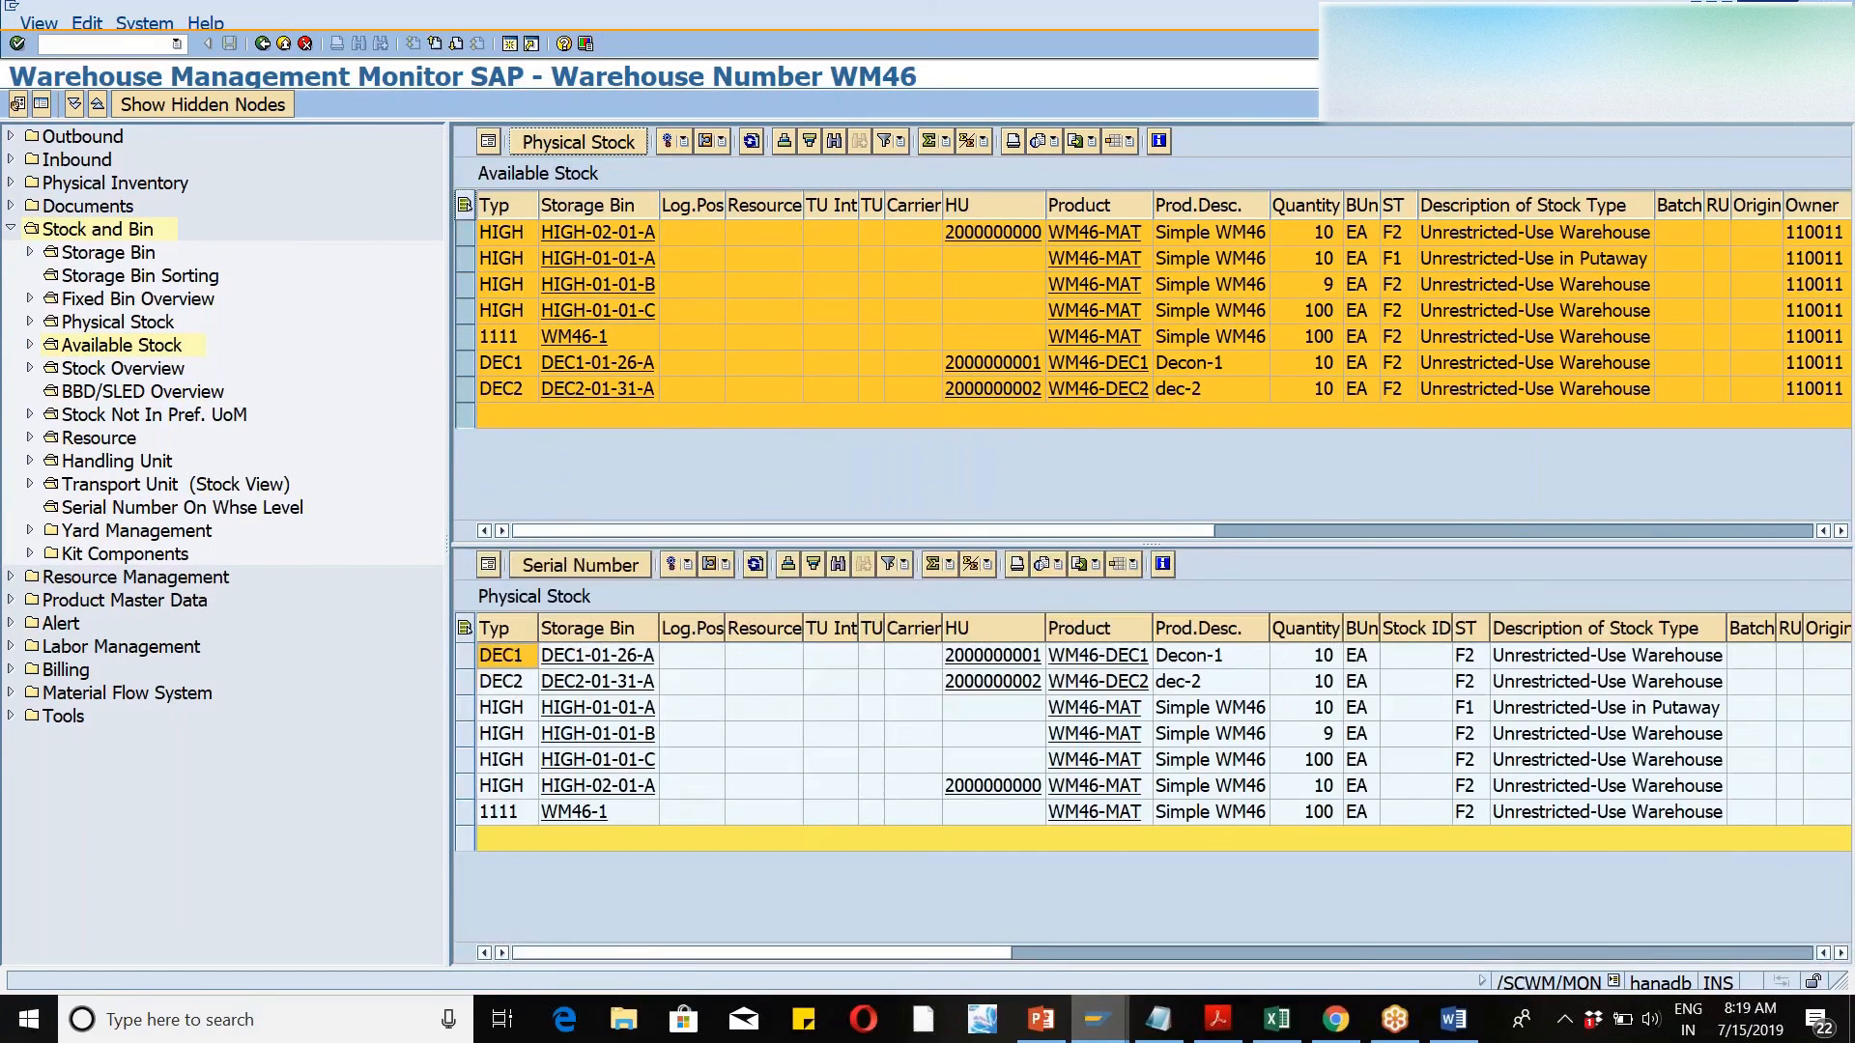
{"action": "left_click", "coordinate": [910, 686]}
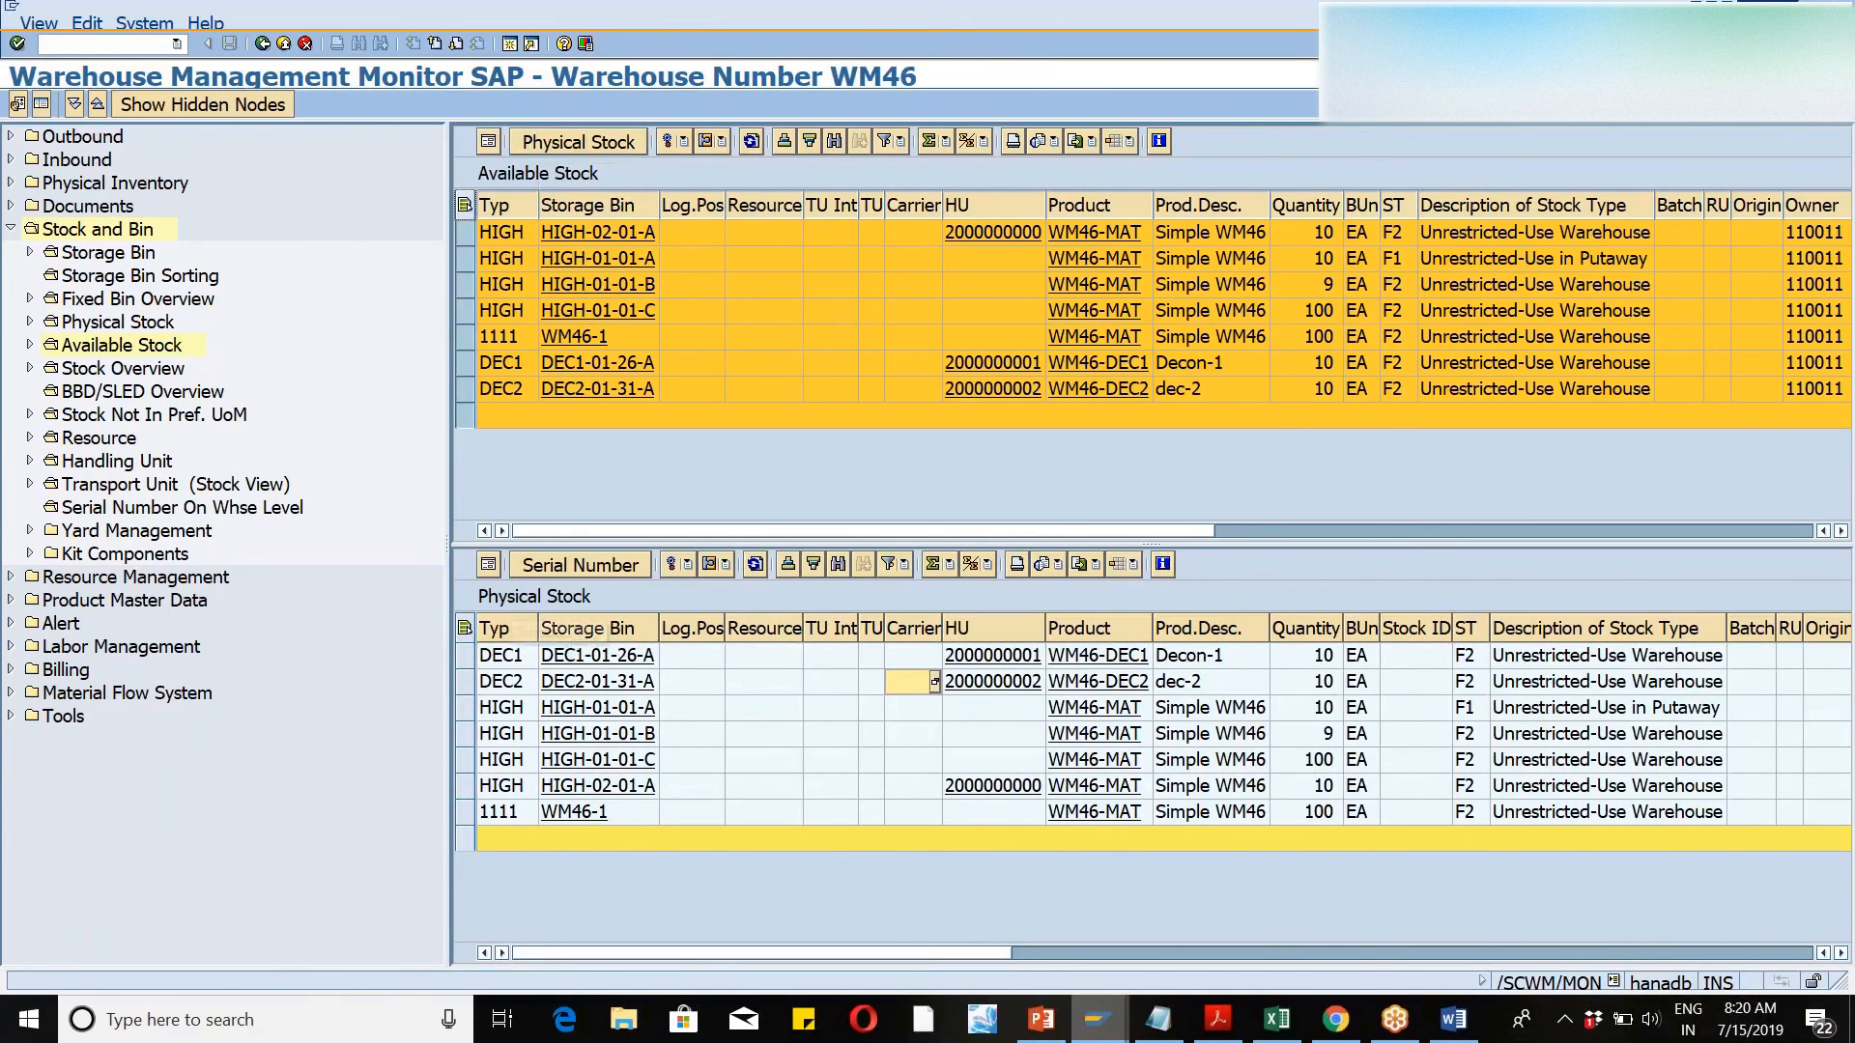
{"action": "left_click", "coordinate": [467, 656]}
{"action": "left_click_drag", "start_coordinate": [473, 656], "coordinate": [472, 679]}
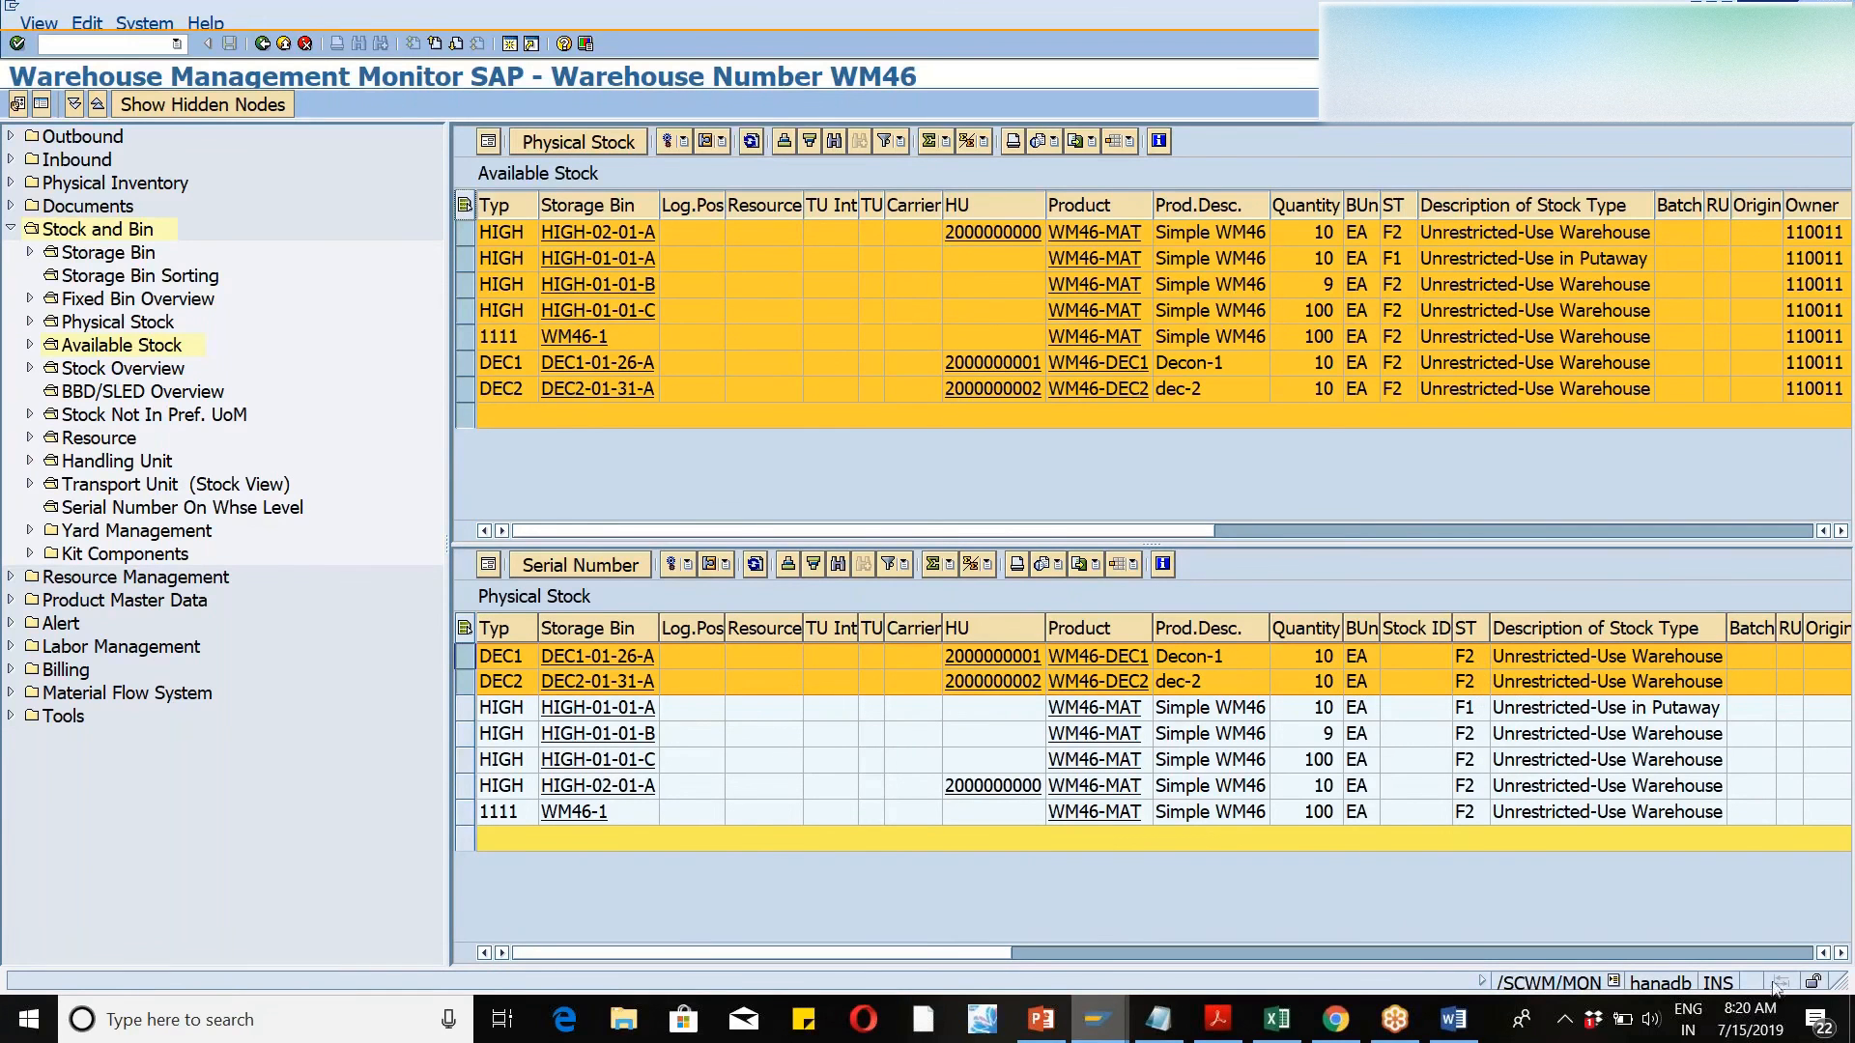
{"action": "left_click", "coordinate": [1840, 953]}
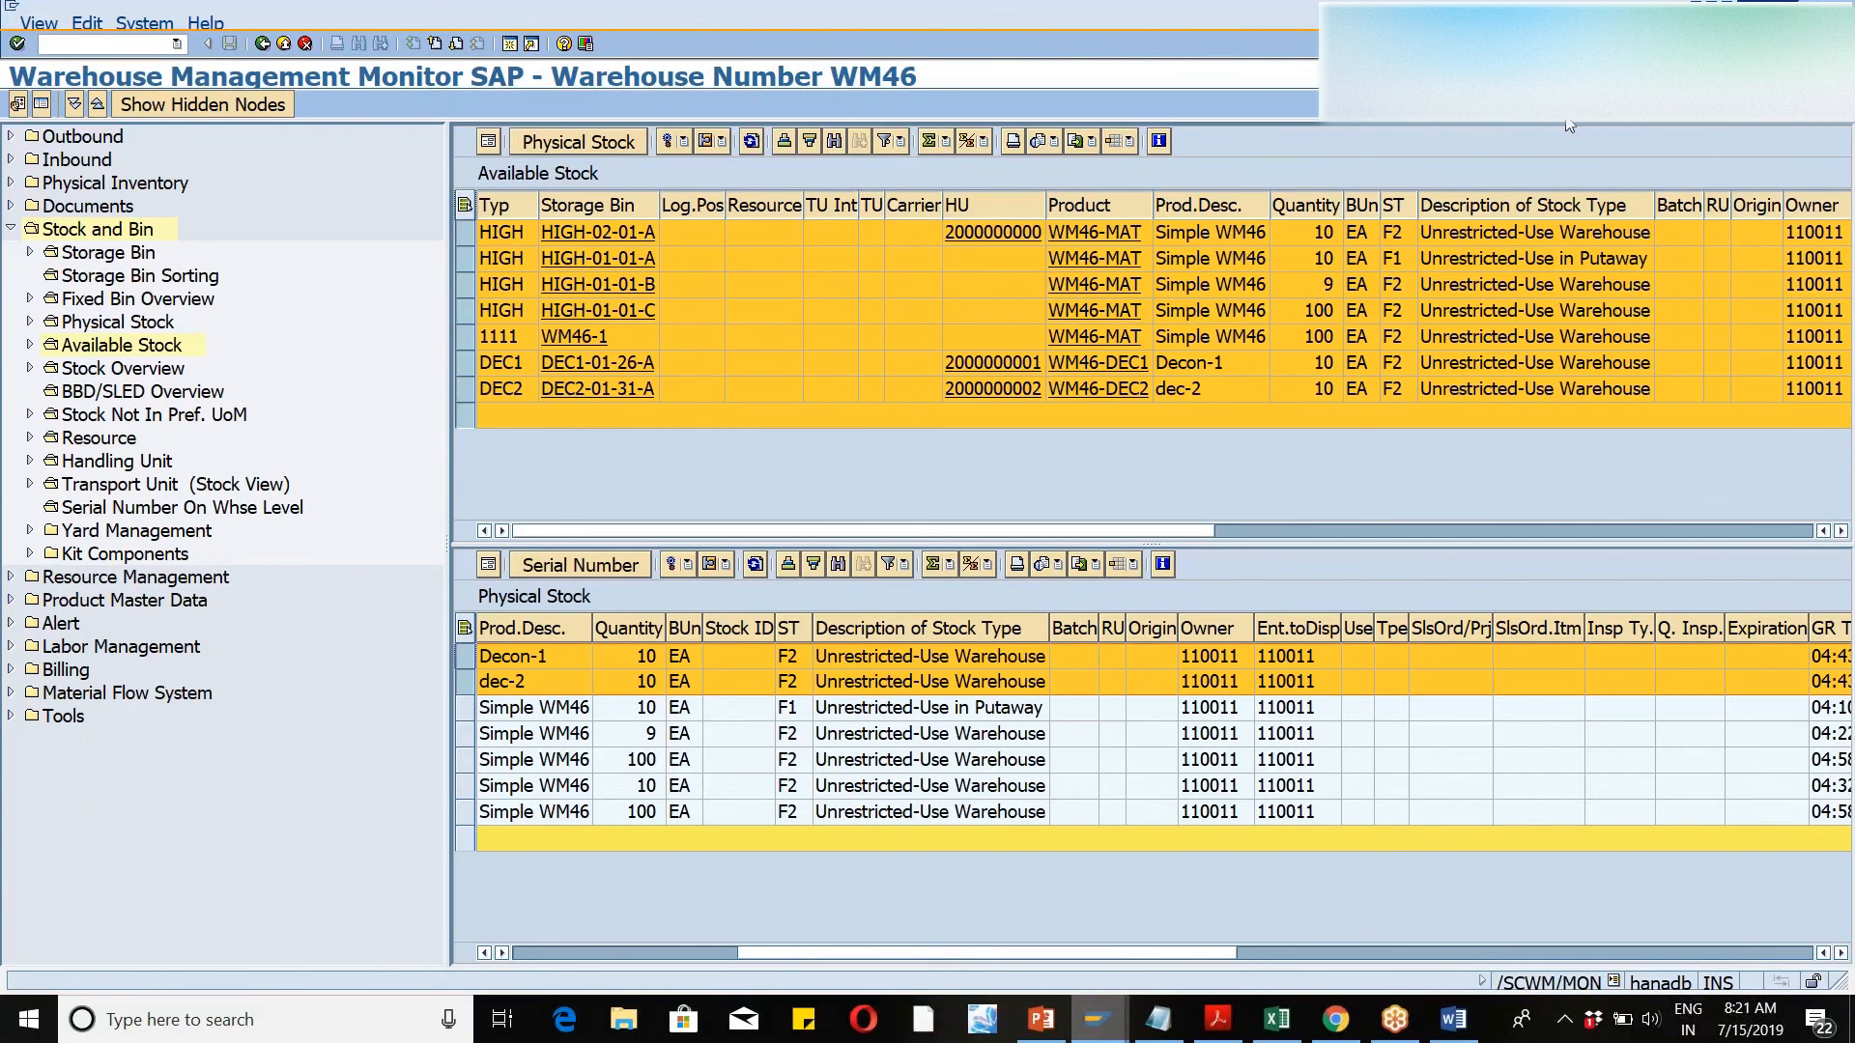
- Switch to the Sri-Decon Process document in Word, review the consolidation group diagram, and close the document
{"action": "mouse_move", "coordinate": [1158, 1019]}
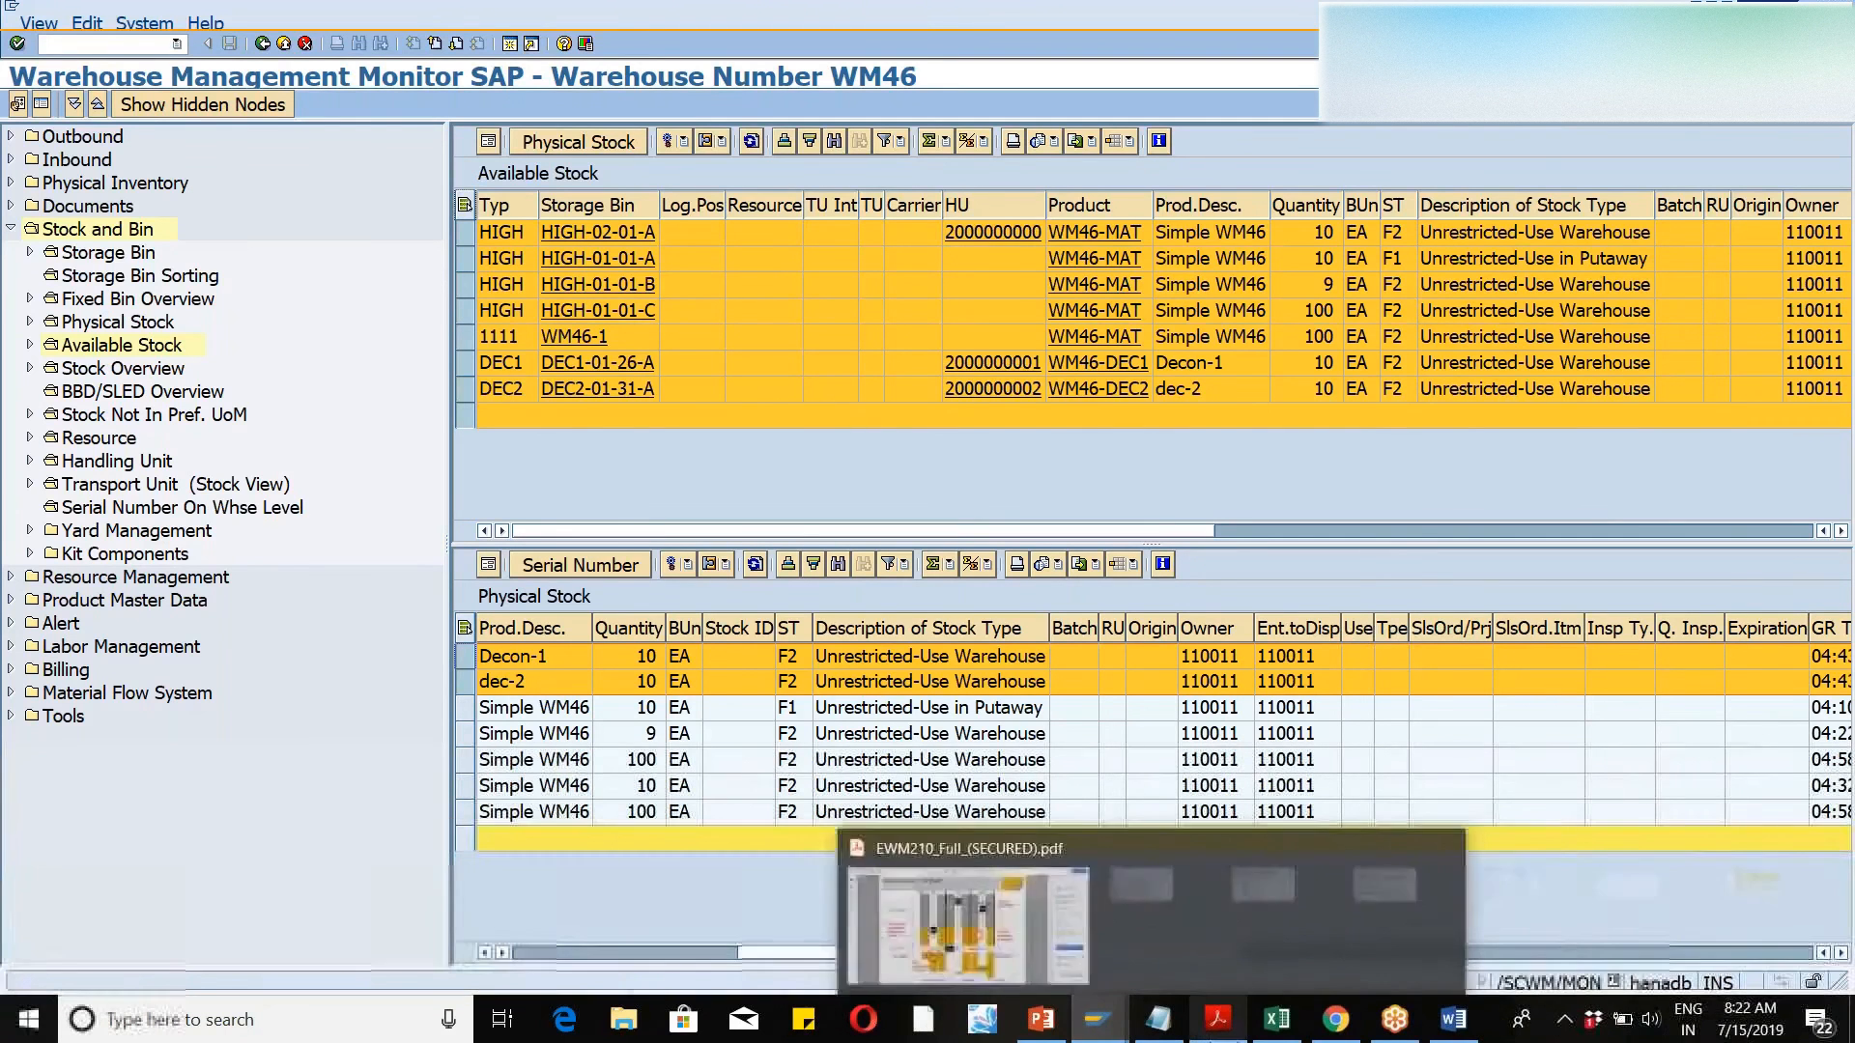
{"action": "mouse_move", "coordinate": [1453, 1020]}
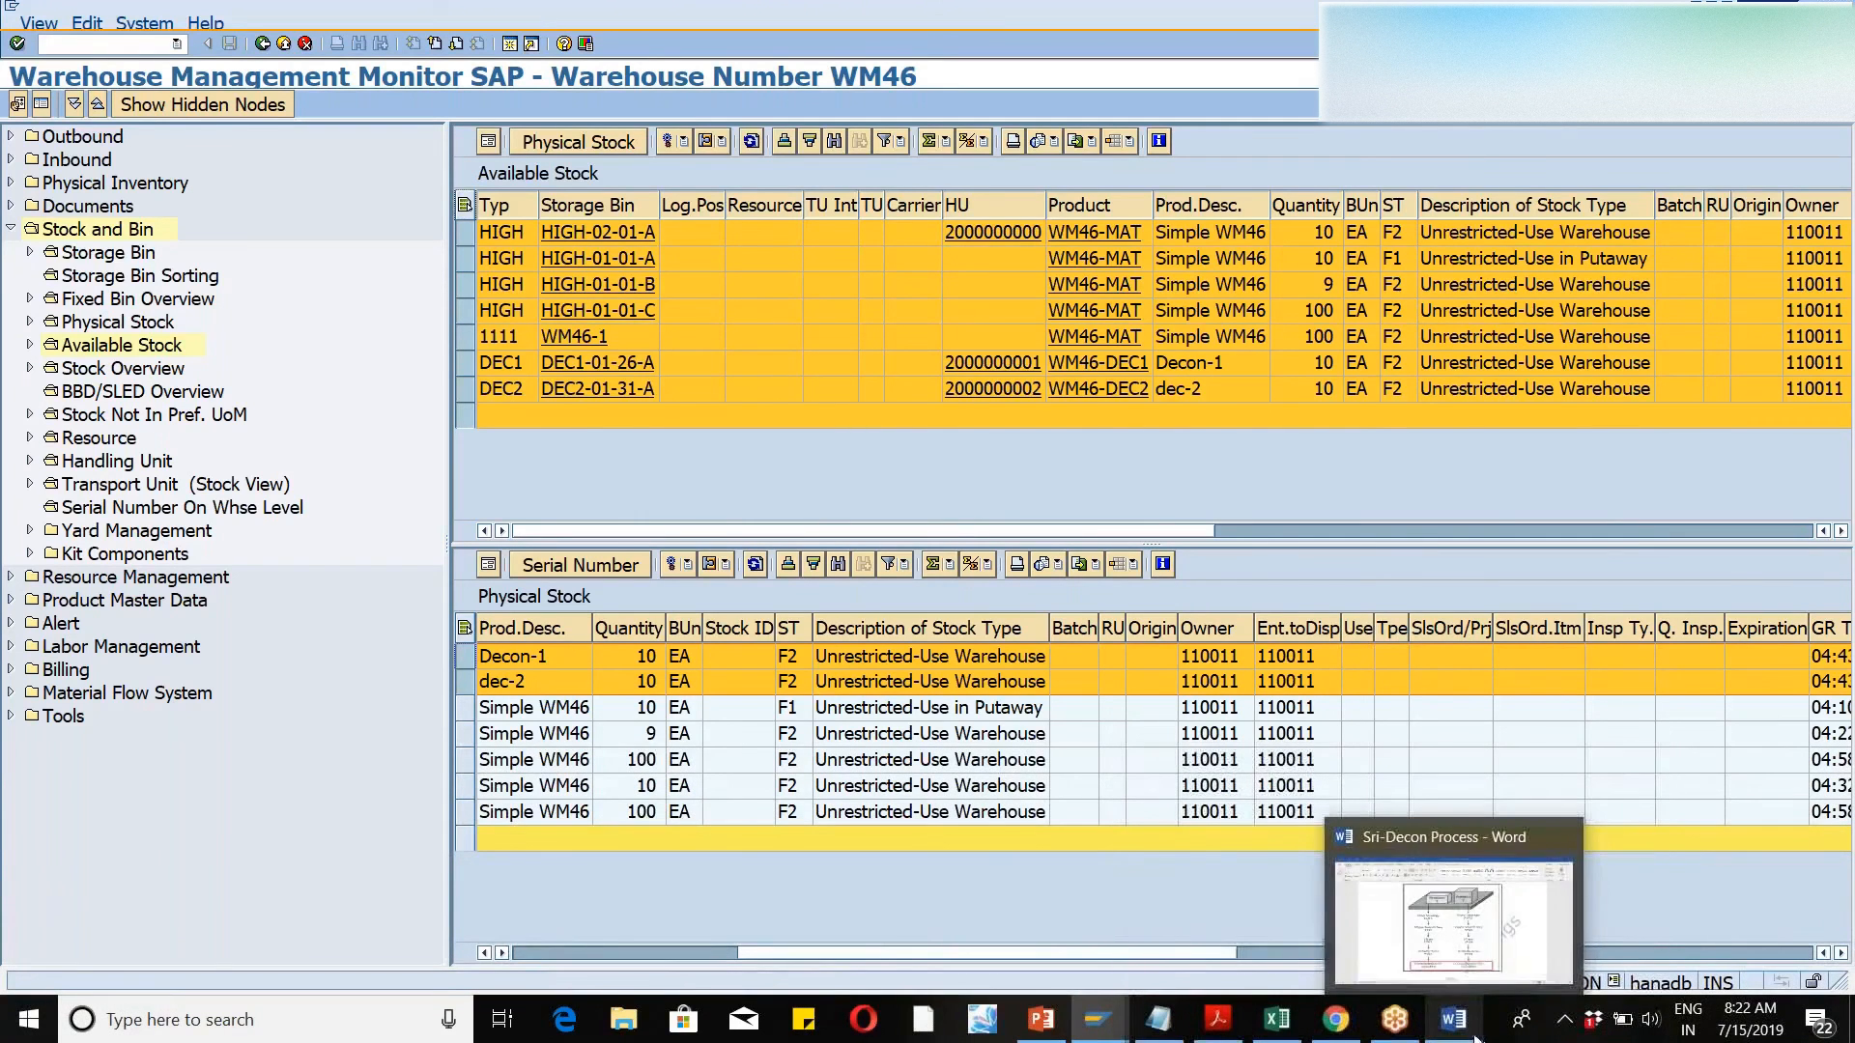
{"action": "left_click", "coordinate": [1461, 956]}
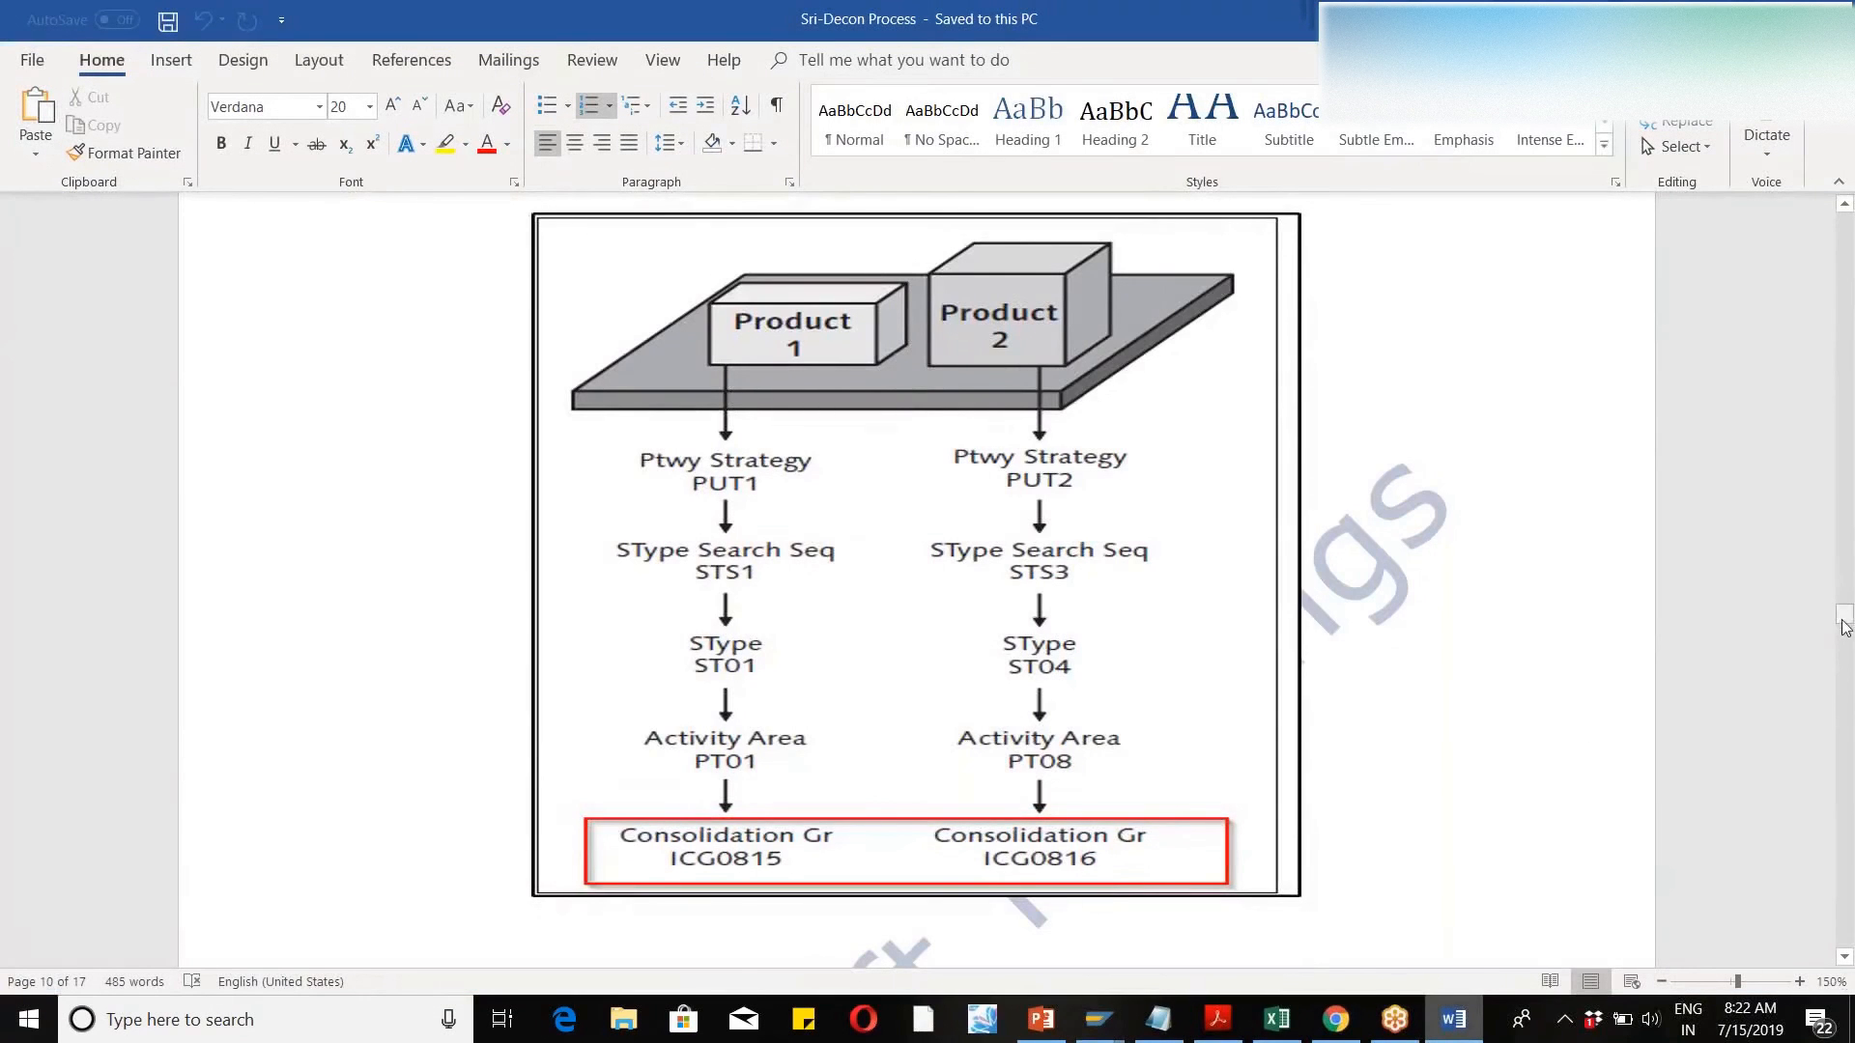
{"action": "left_click_drag", "start_coordinate": [1844, 622], "coordinate": [1839, 564]}
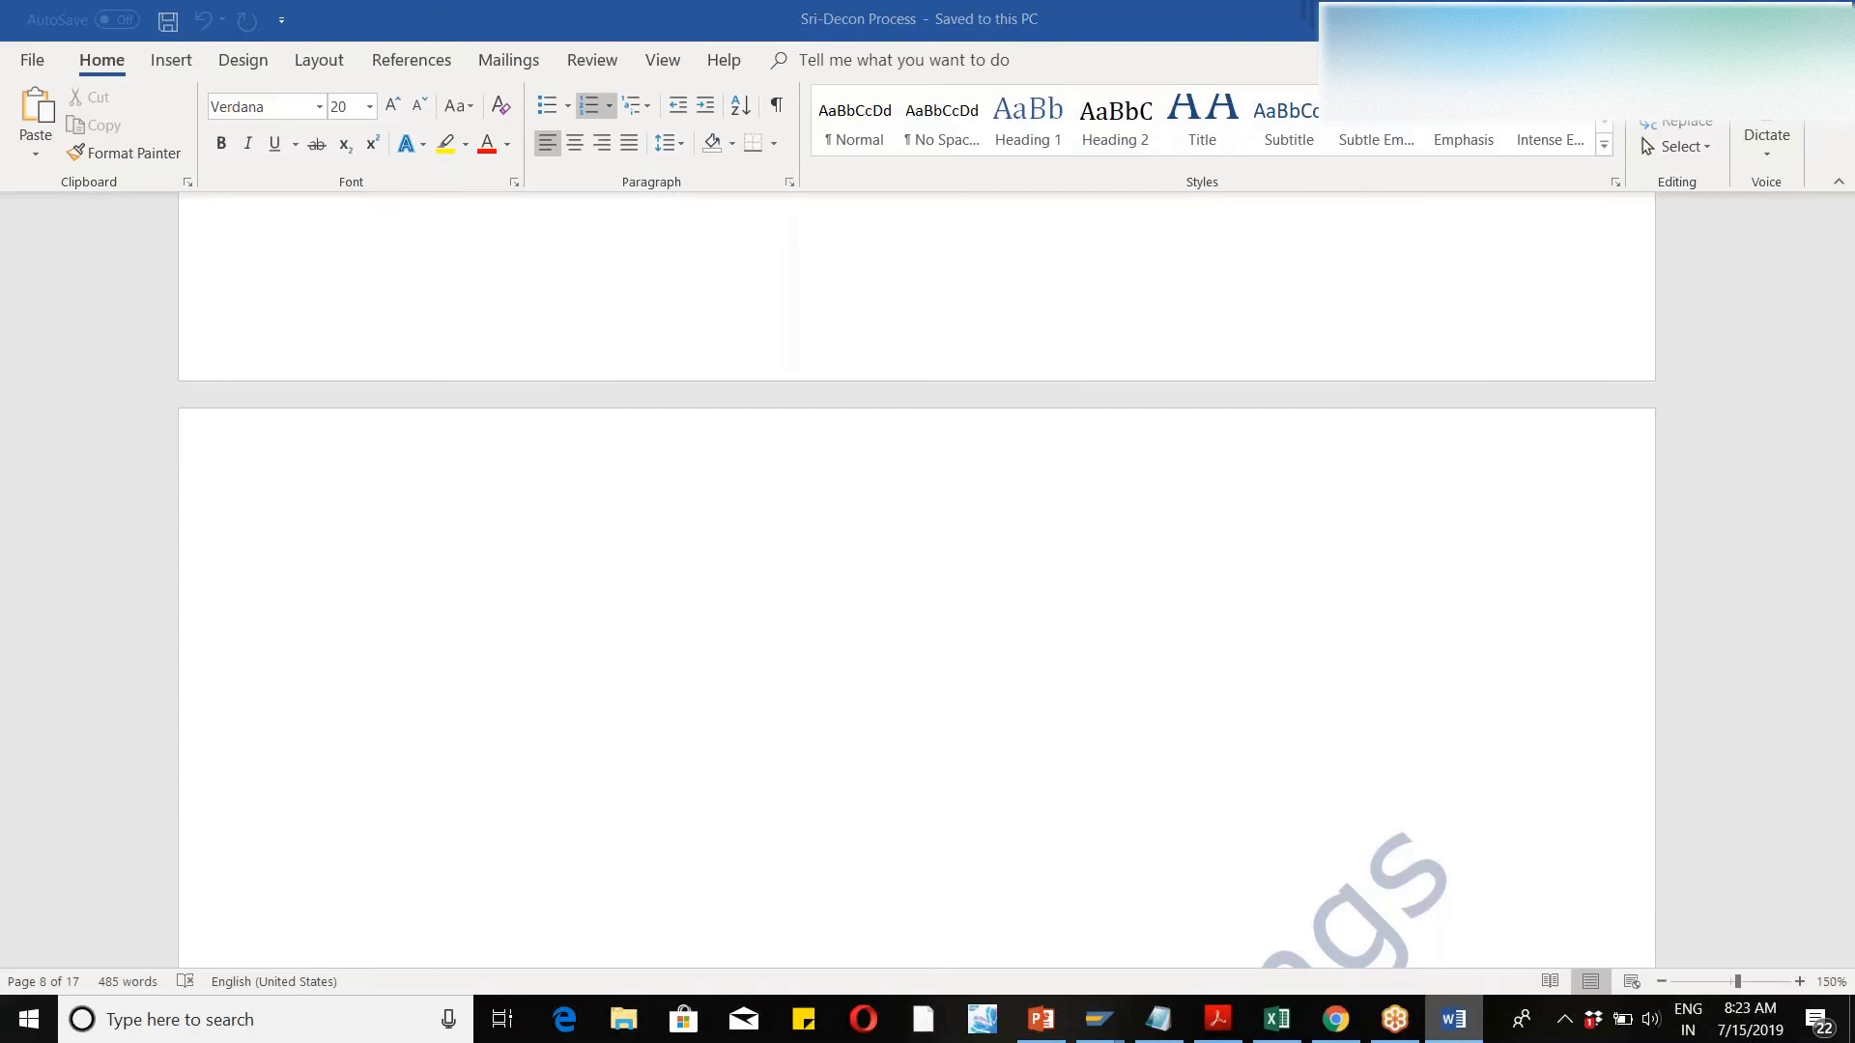
{"action": "left_click", "coordinate": [1832, 14]}
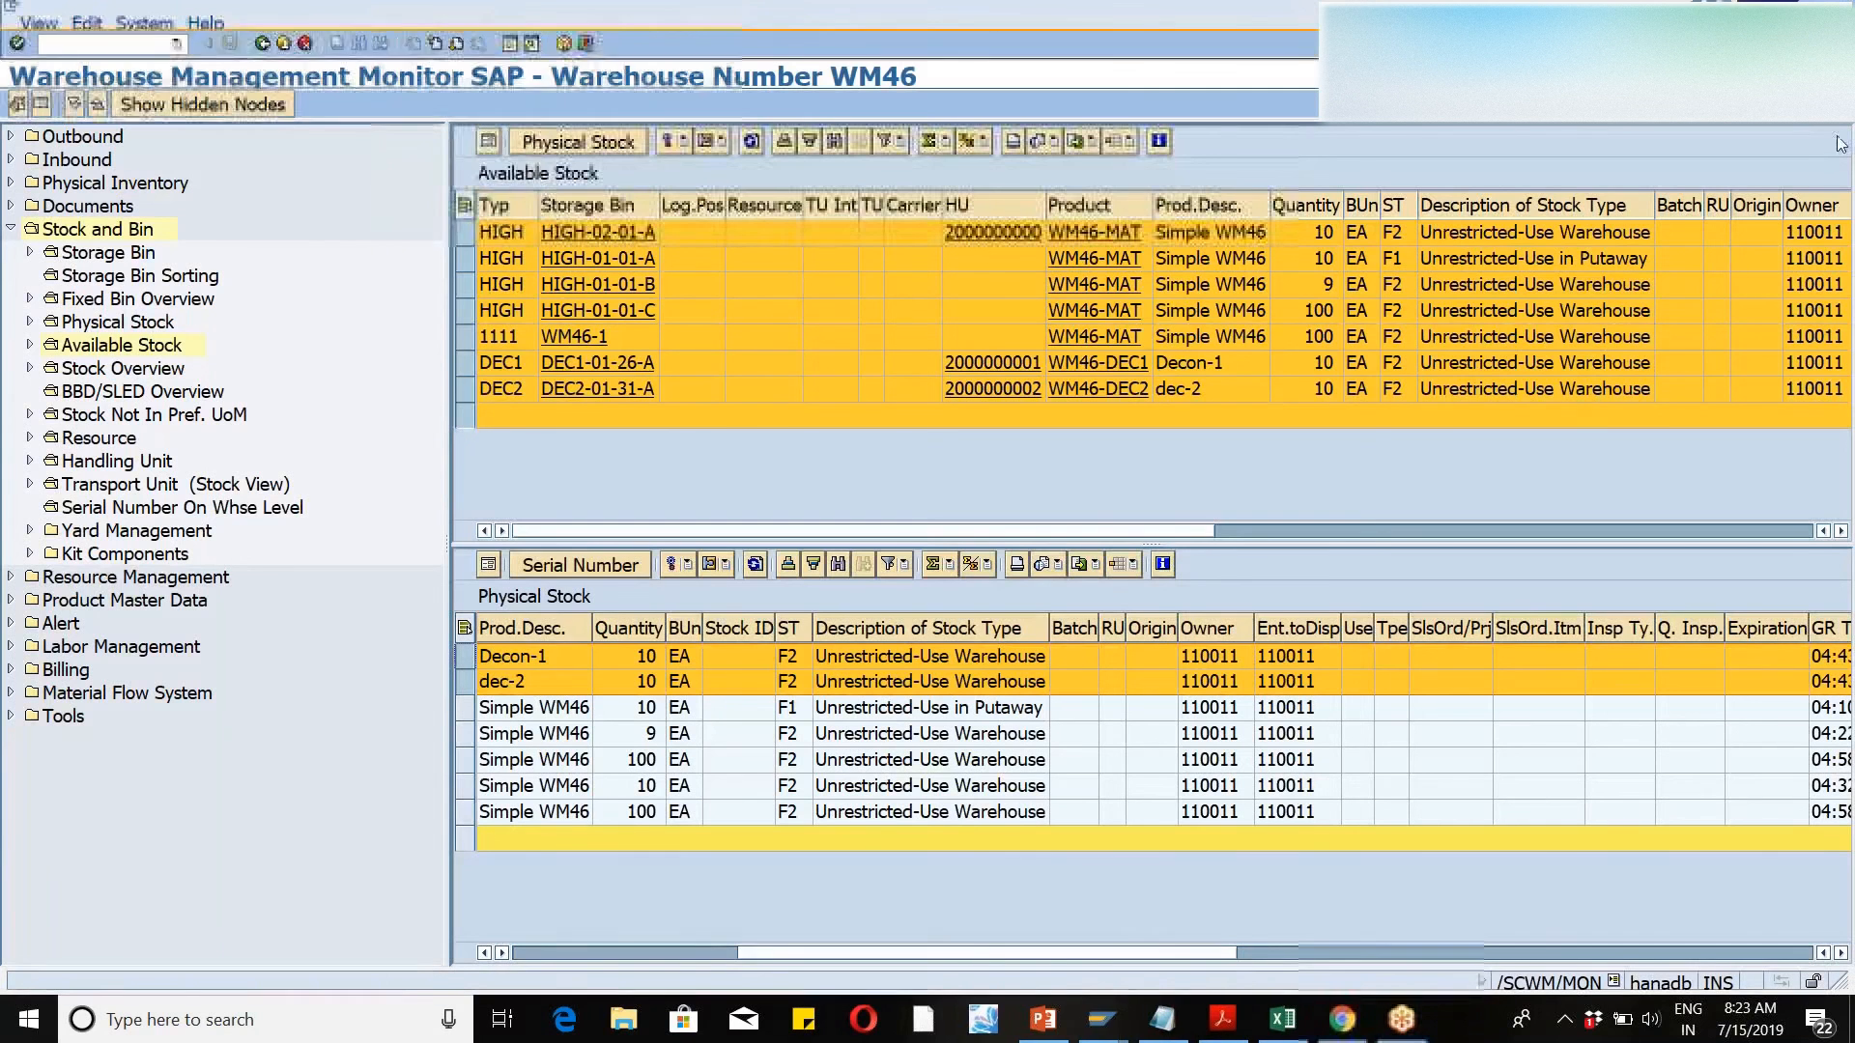